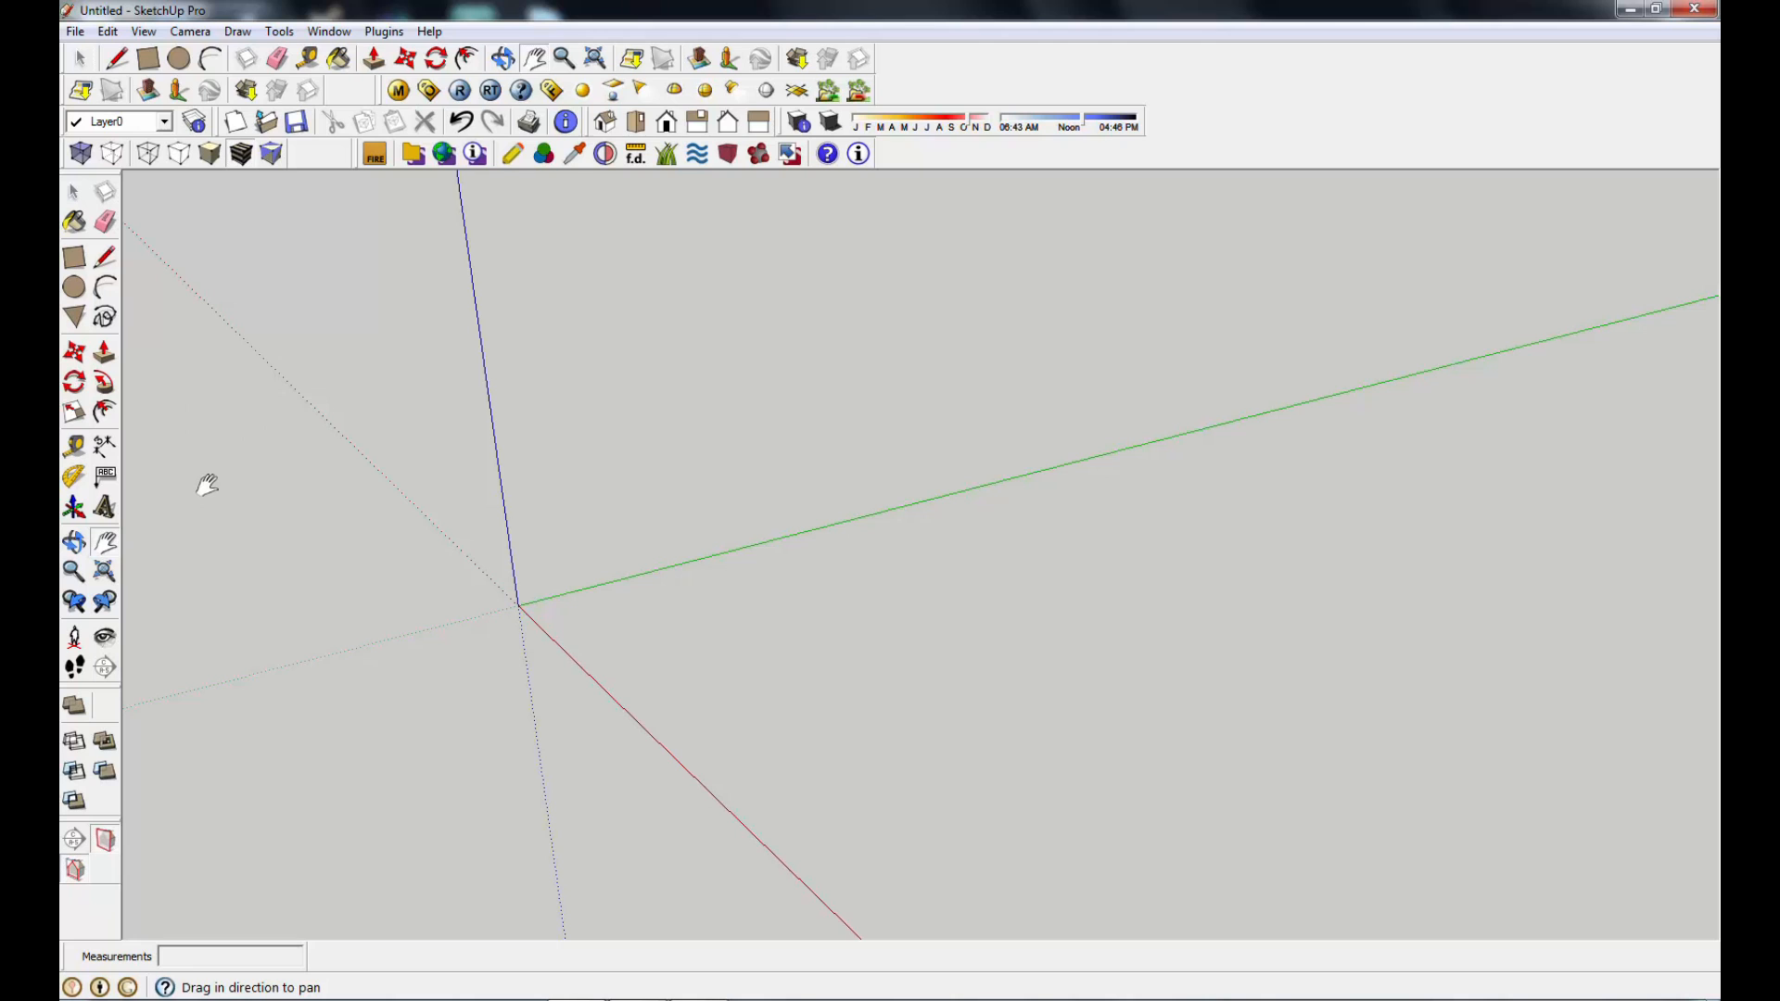
Step: Draw a closed rectangle on the ground plane with its long sides along the green axis and its short sides 1' 6" long
{"action": "left_click", "coordinate": [74, 257]}
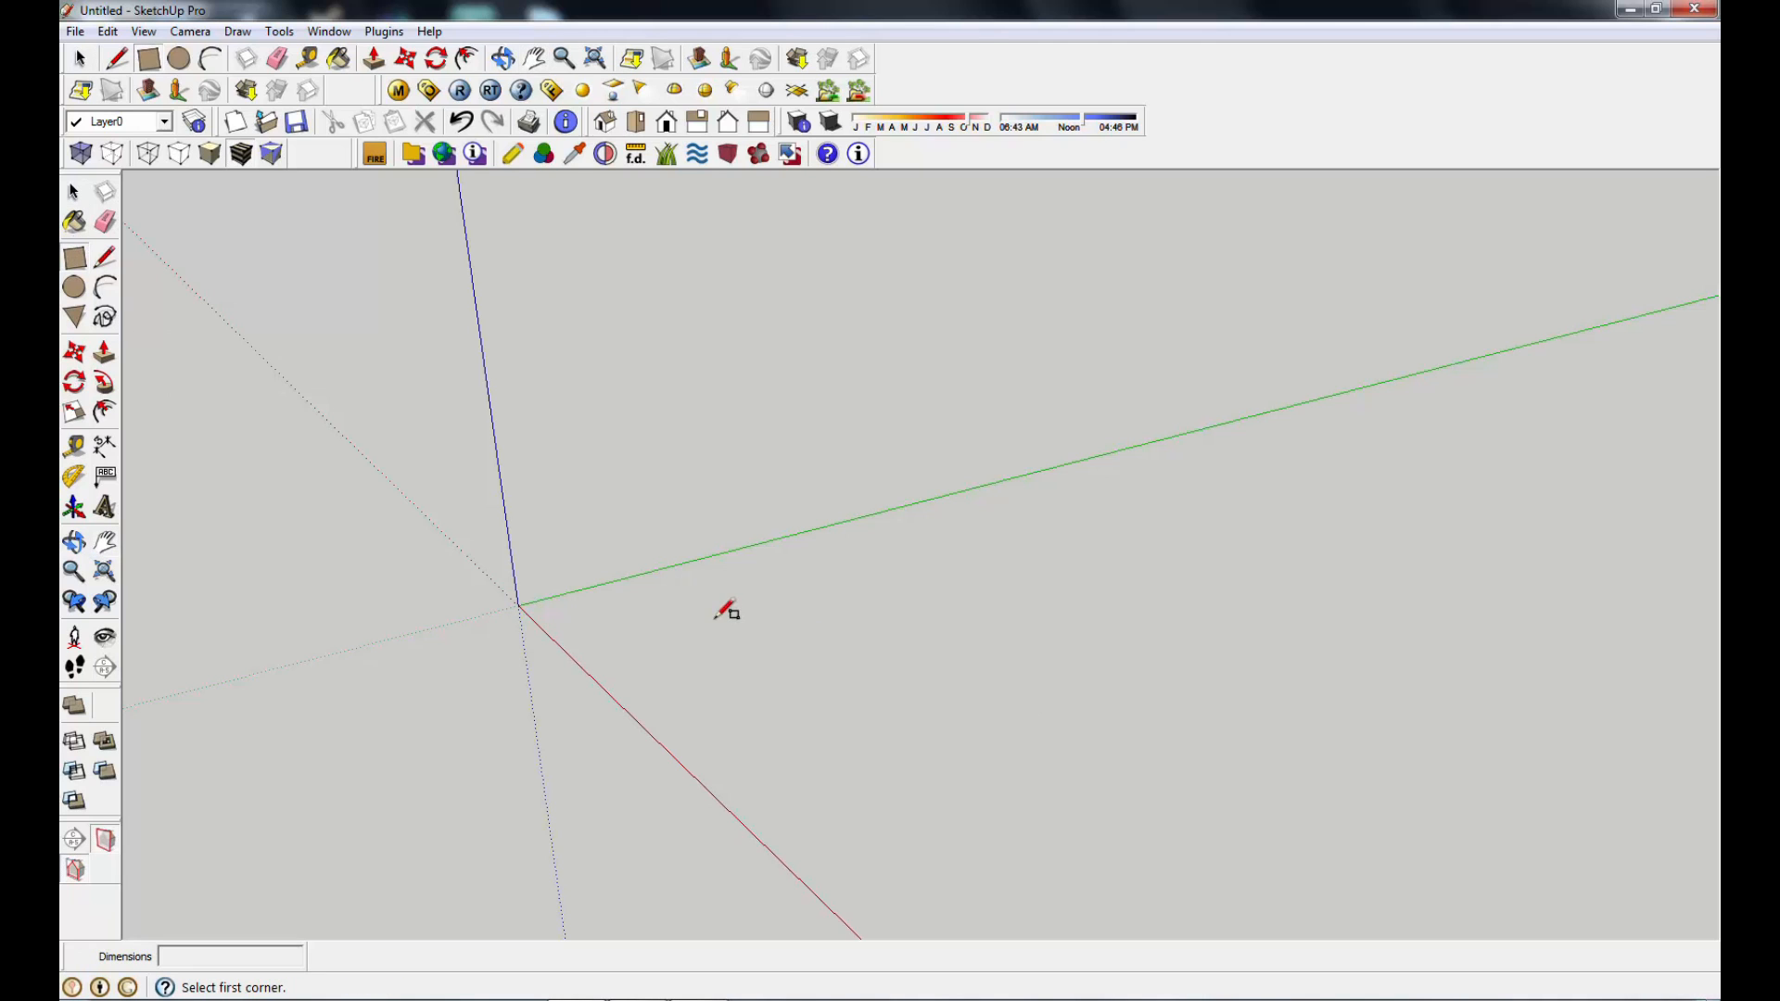
{"action": "left_click", "coordinate": [105, 257]}
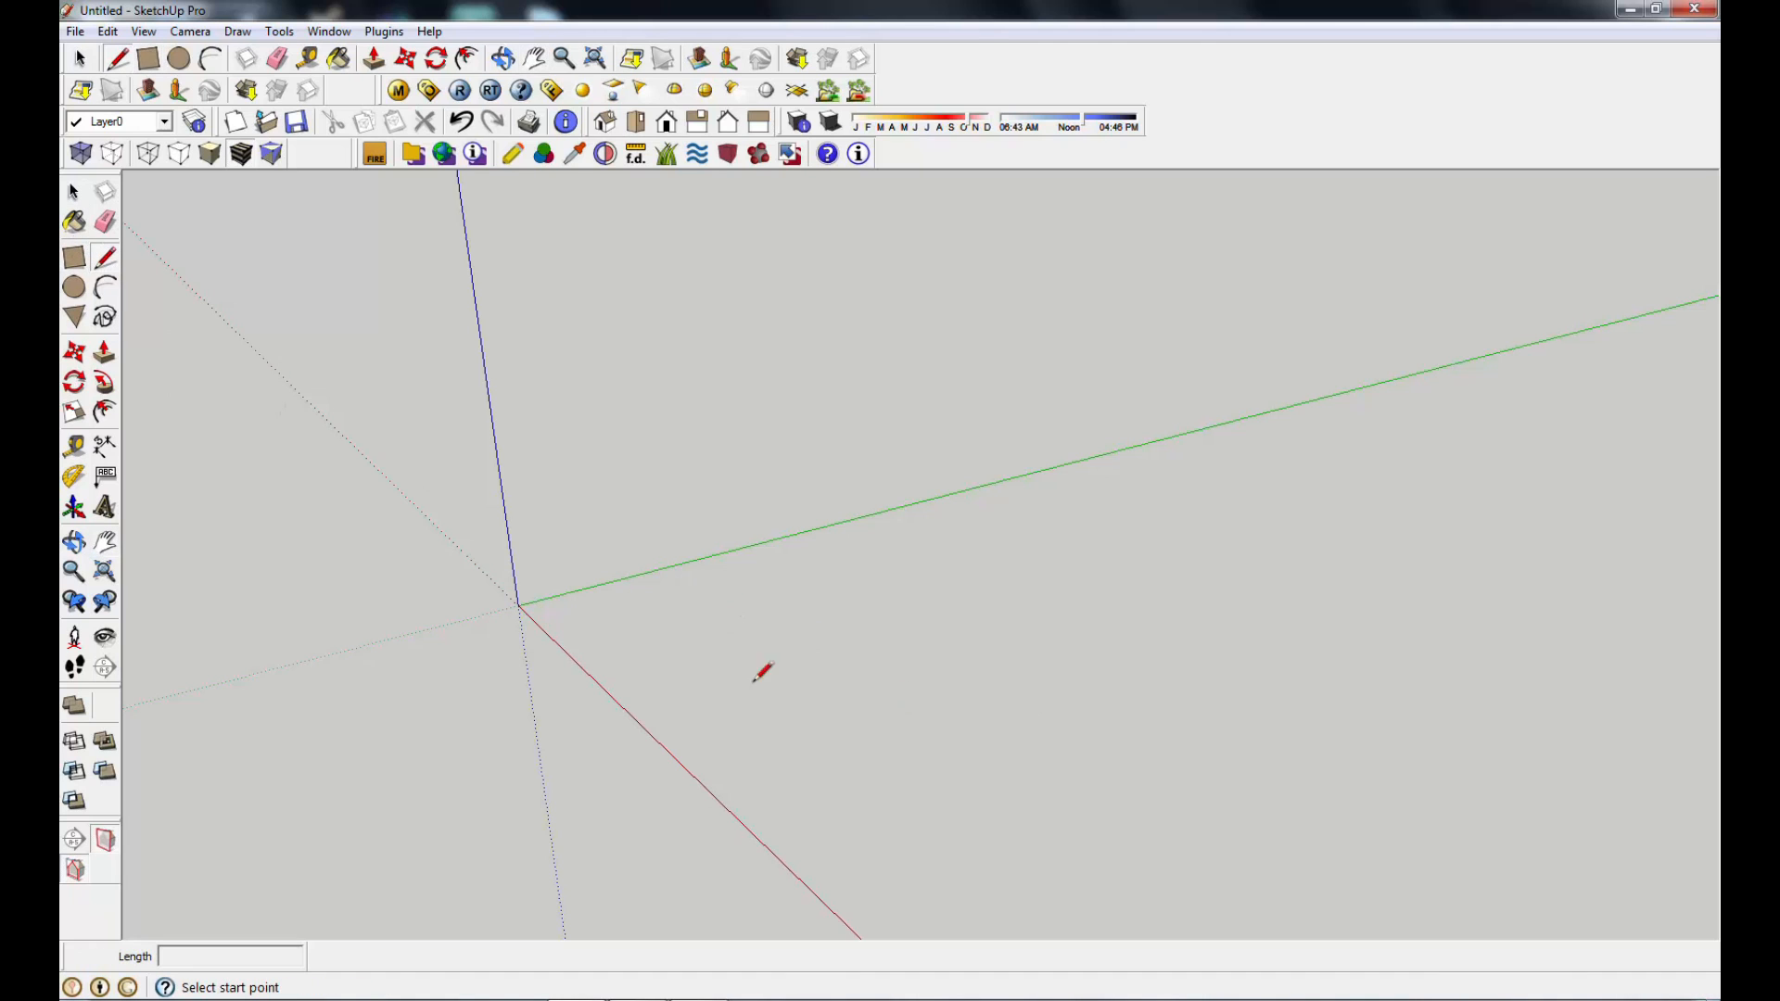
{"action": "left_click", "coordinate": [674, 620]}
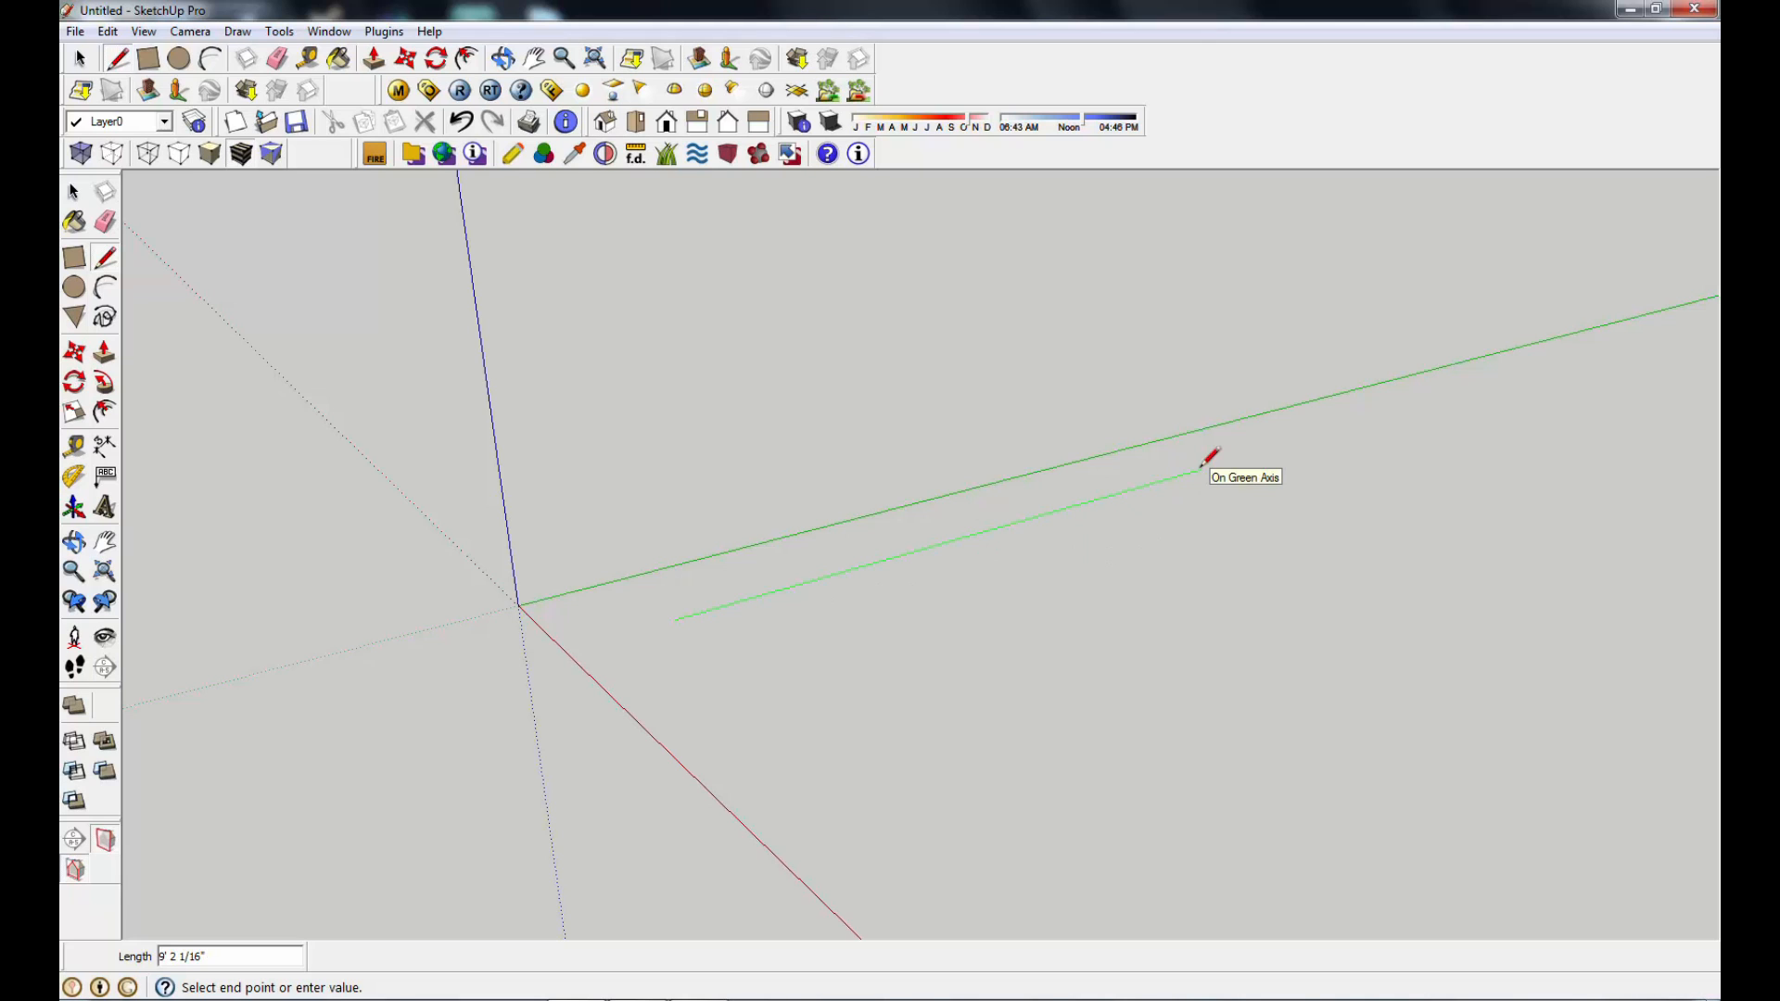
{"action": "key", "text": "Return"}
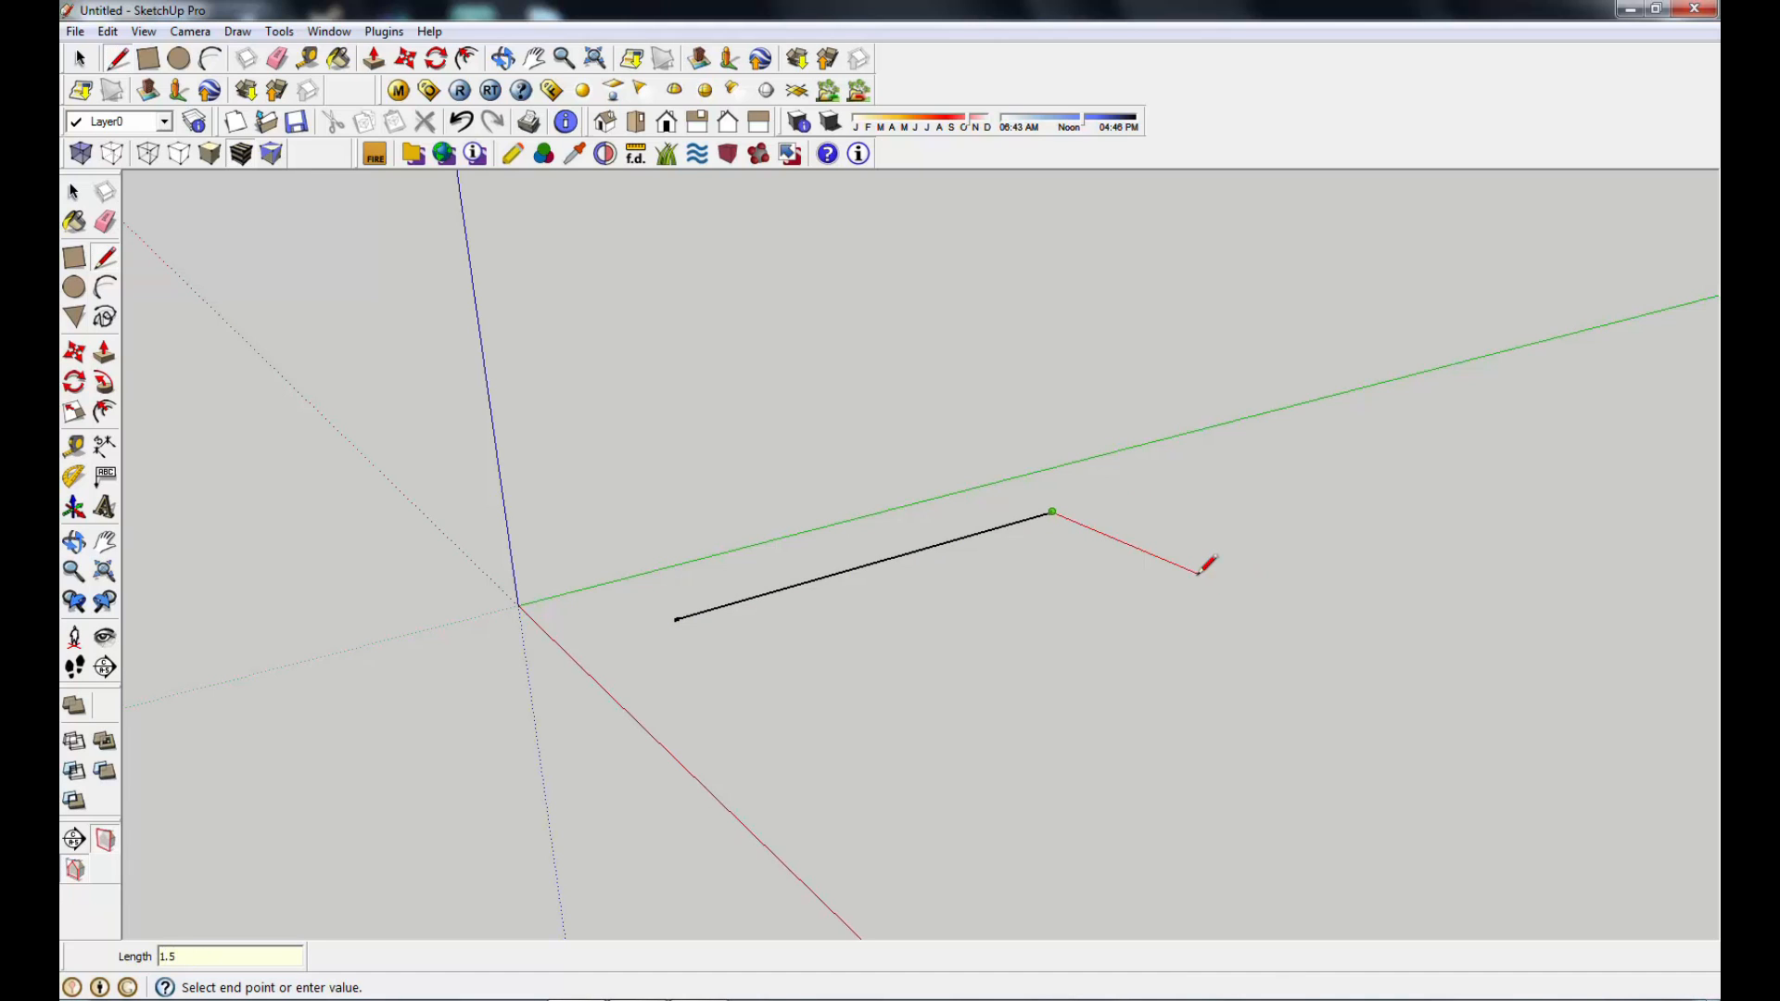
{"action": "key", "text": "Return"}
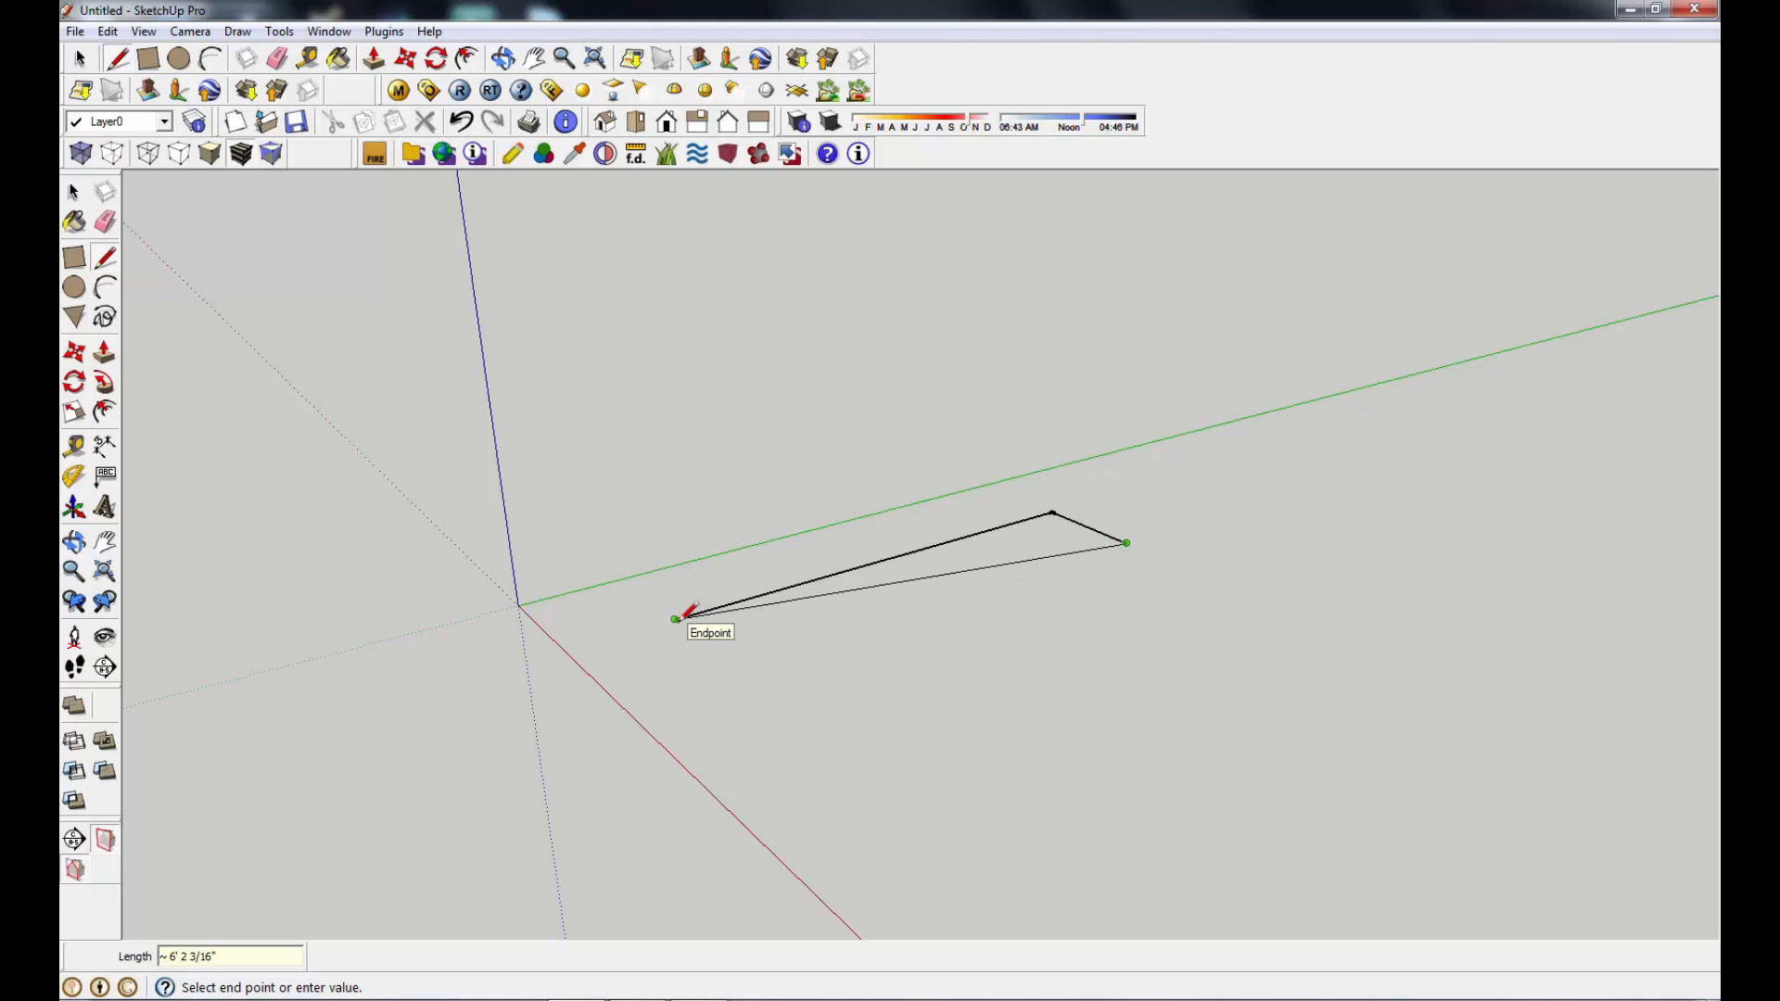
{"action": "left_click", "coordinate": [737, 668]}
{"action": "left_click", "coordinate": [674, 619]}
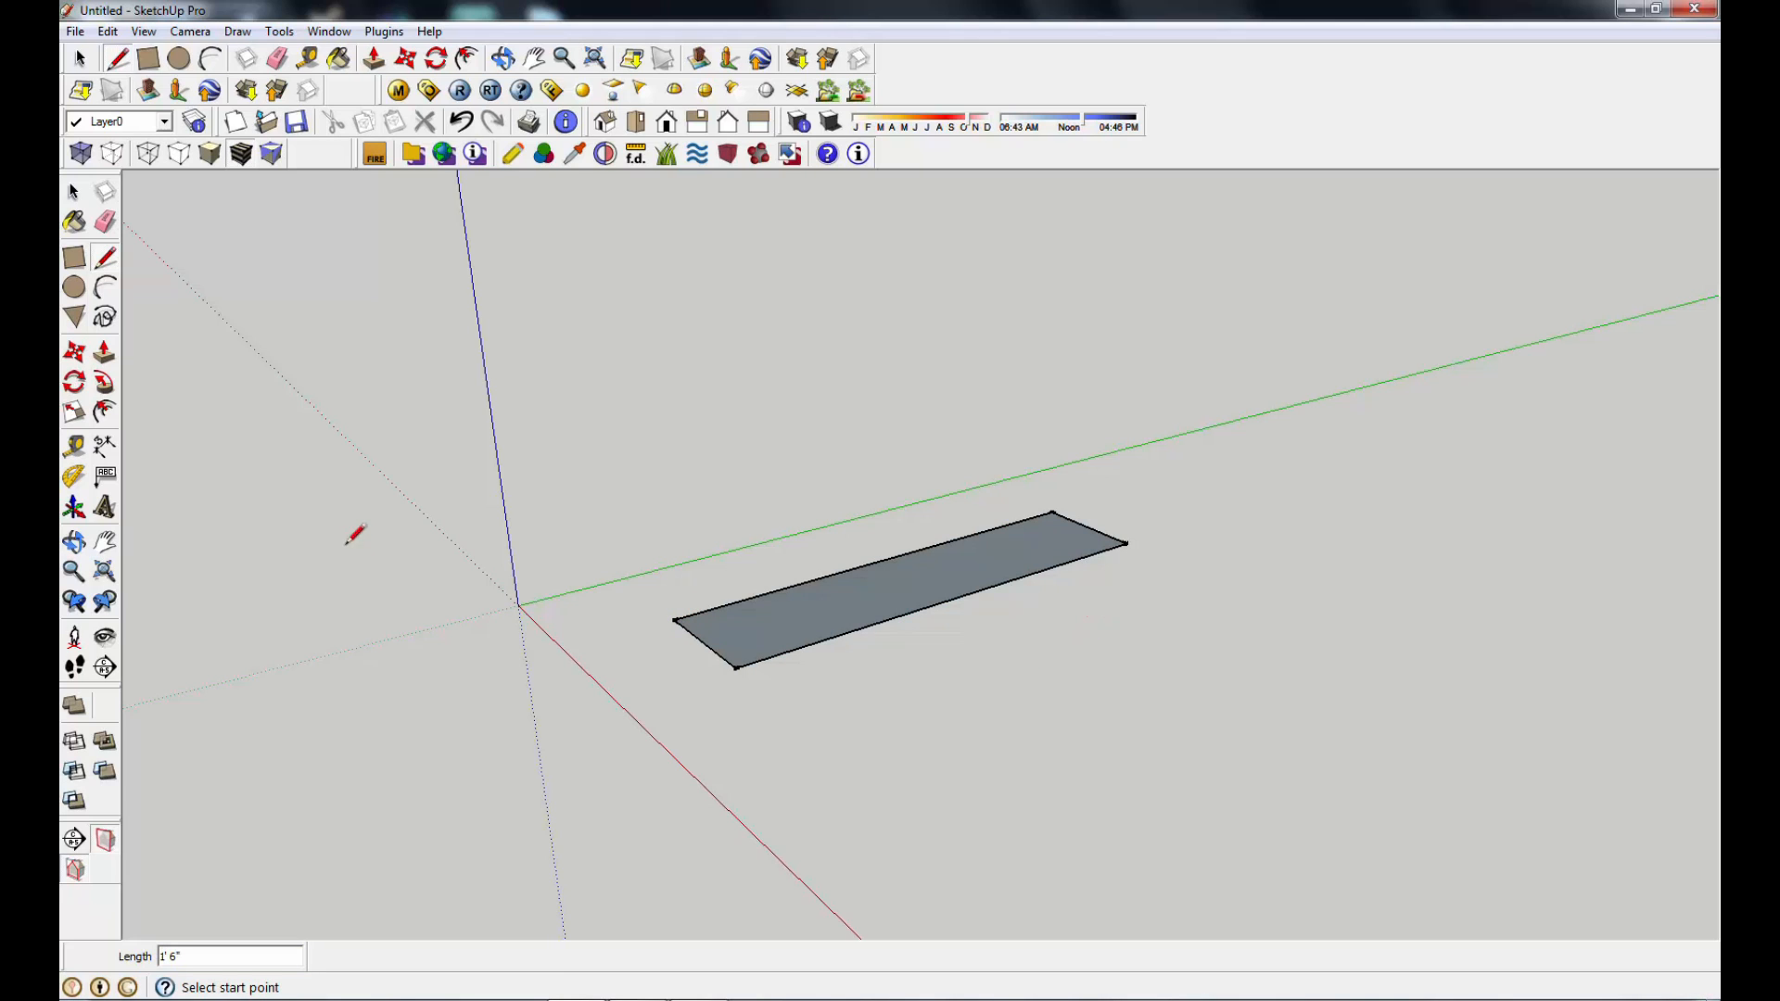
Step: Push/Pull the rectangular face upward by 2' to form a solid box
{"action": "left_click", "coordinate": [107, 356]}
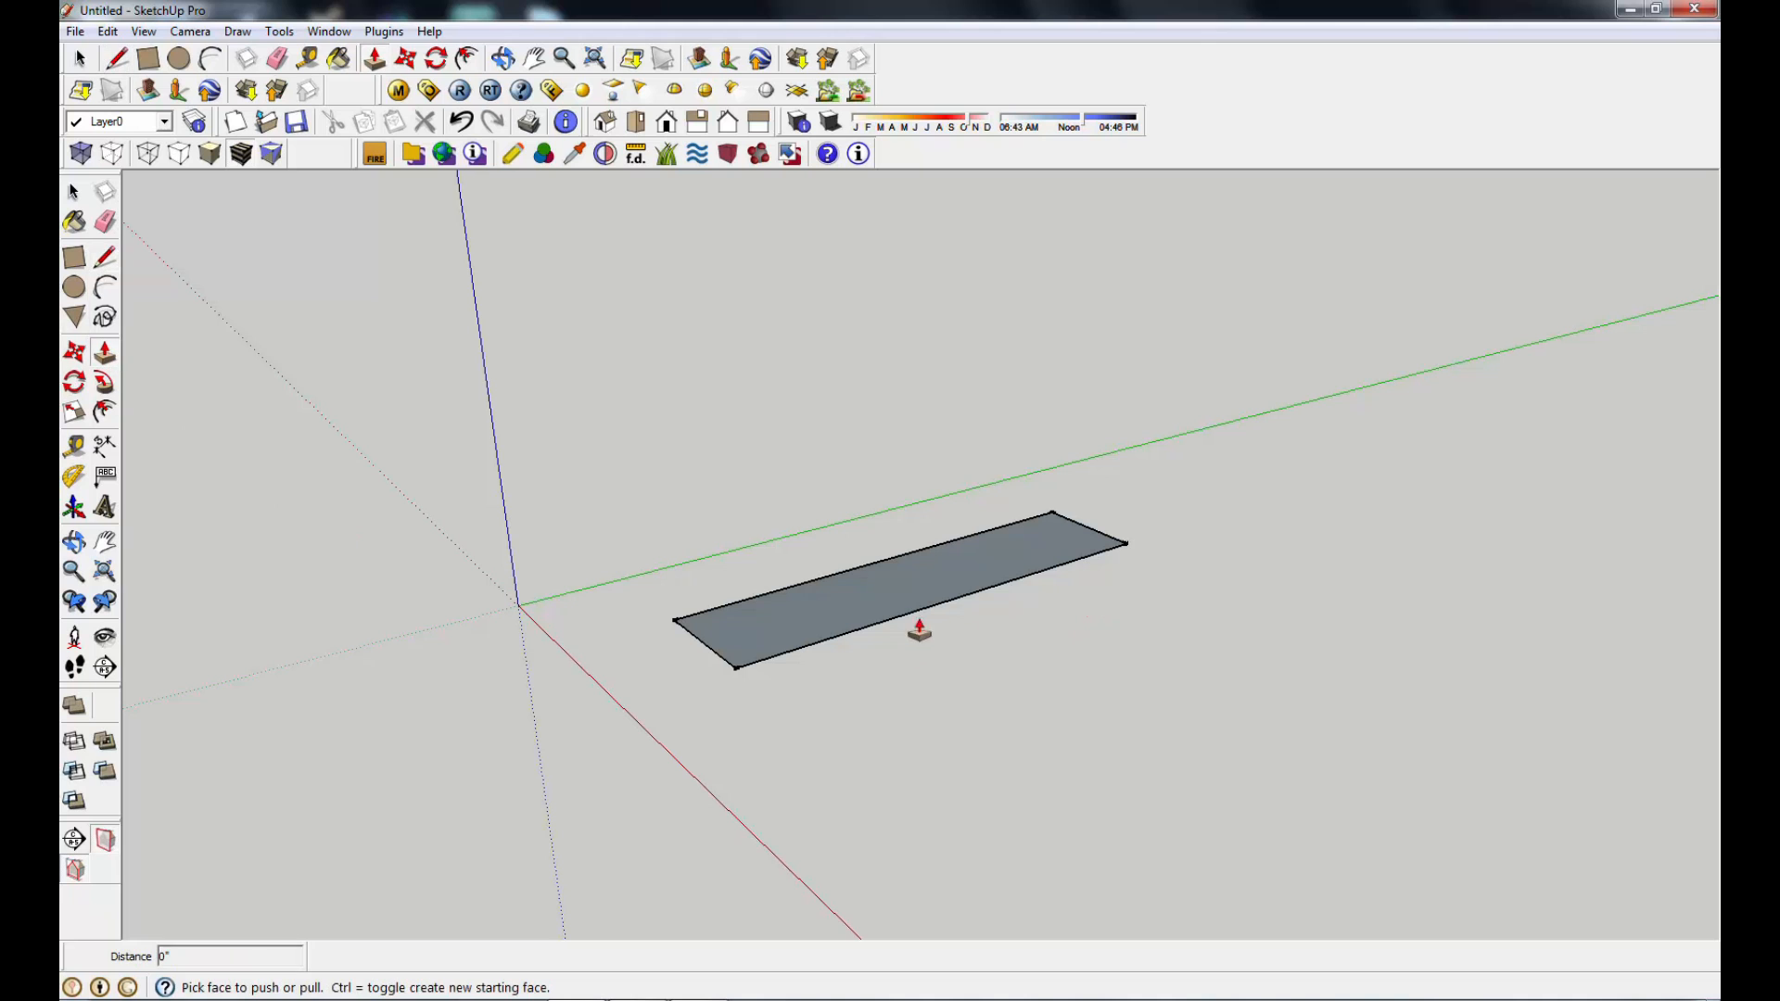
{"action": "left_click", "coordinate": [841, 619]}
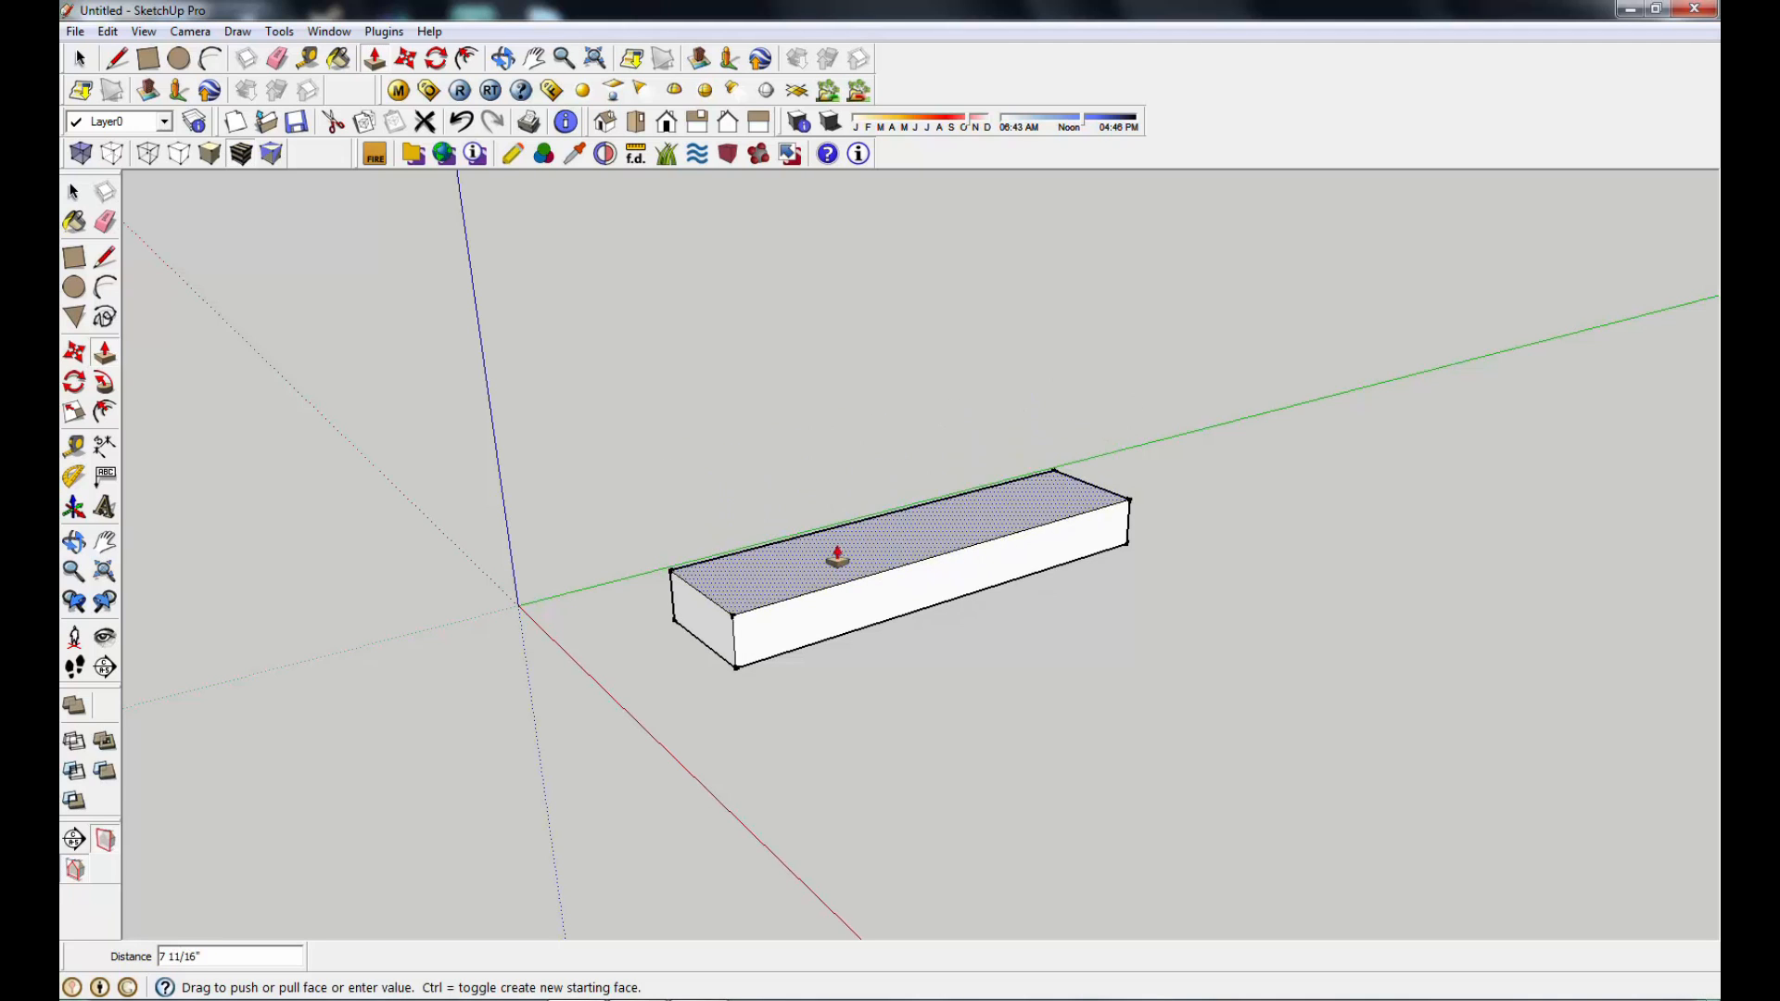
{"action": "left_click", "coordinate": [835, 508]}
{"action": "type", "text": "2"}
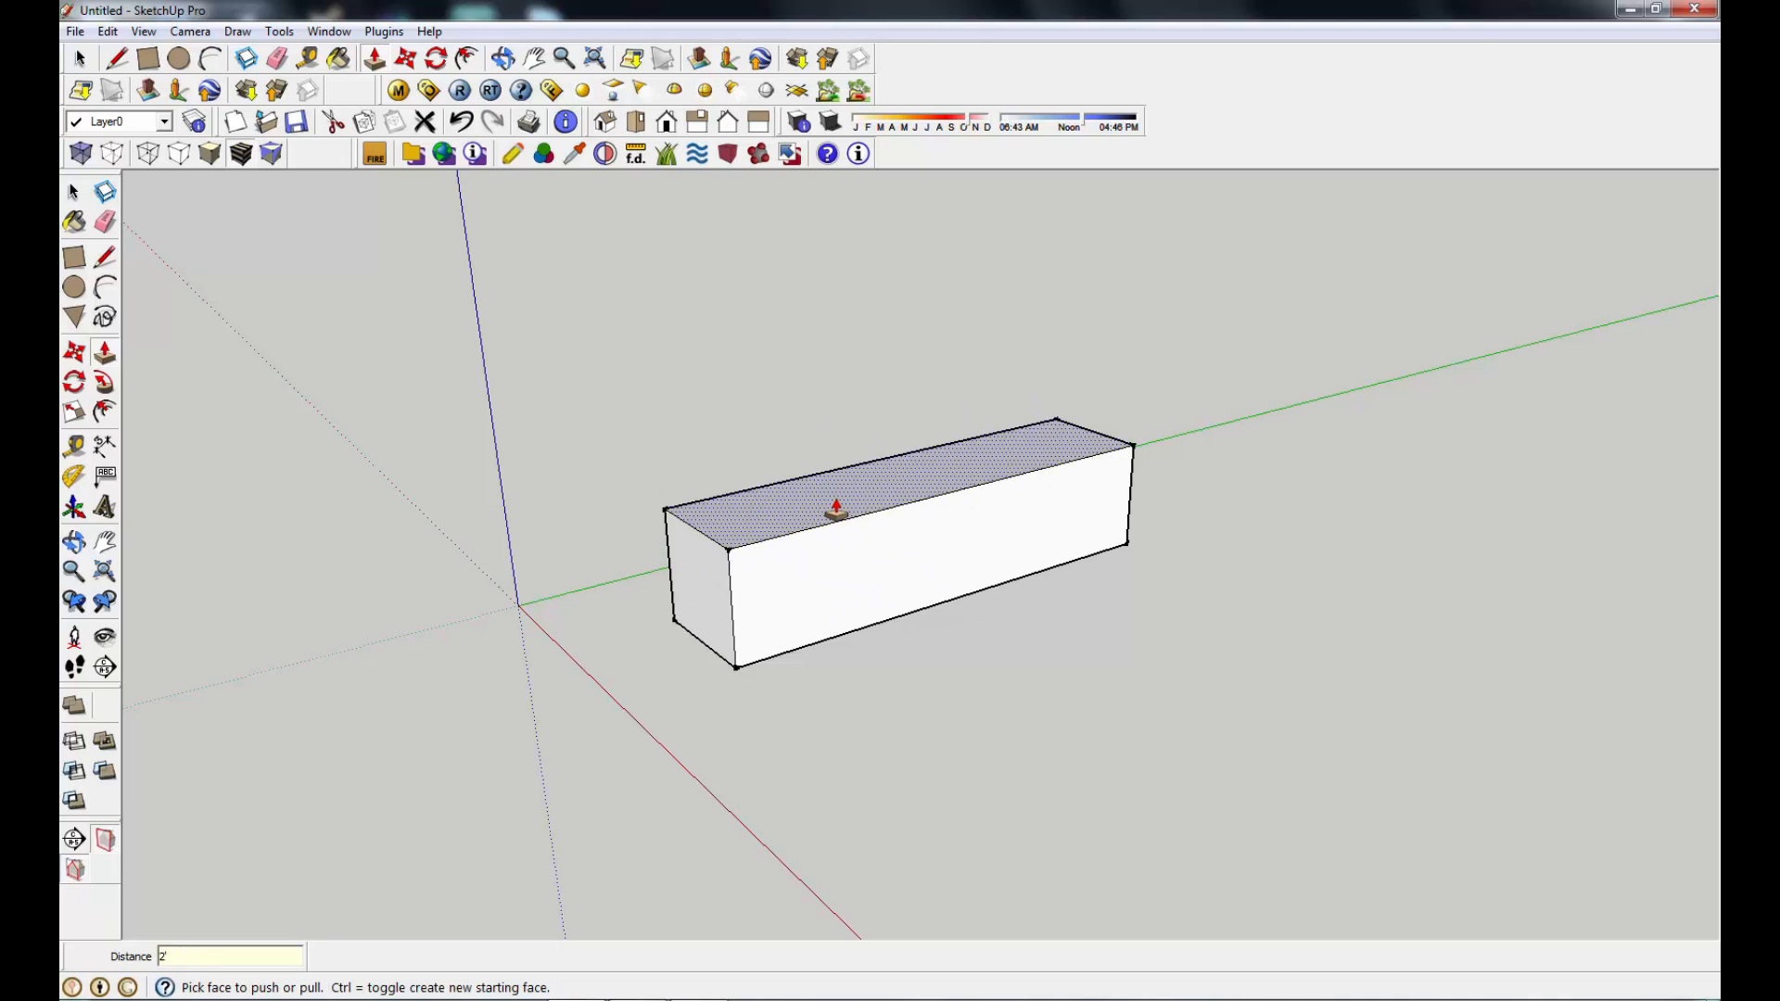
{"action": "key", "text": "Return"}
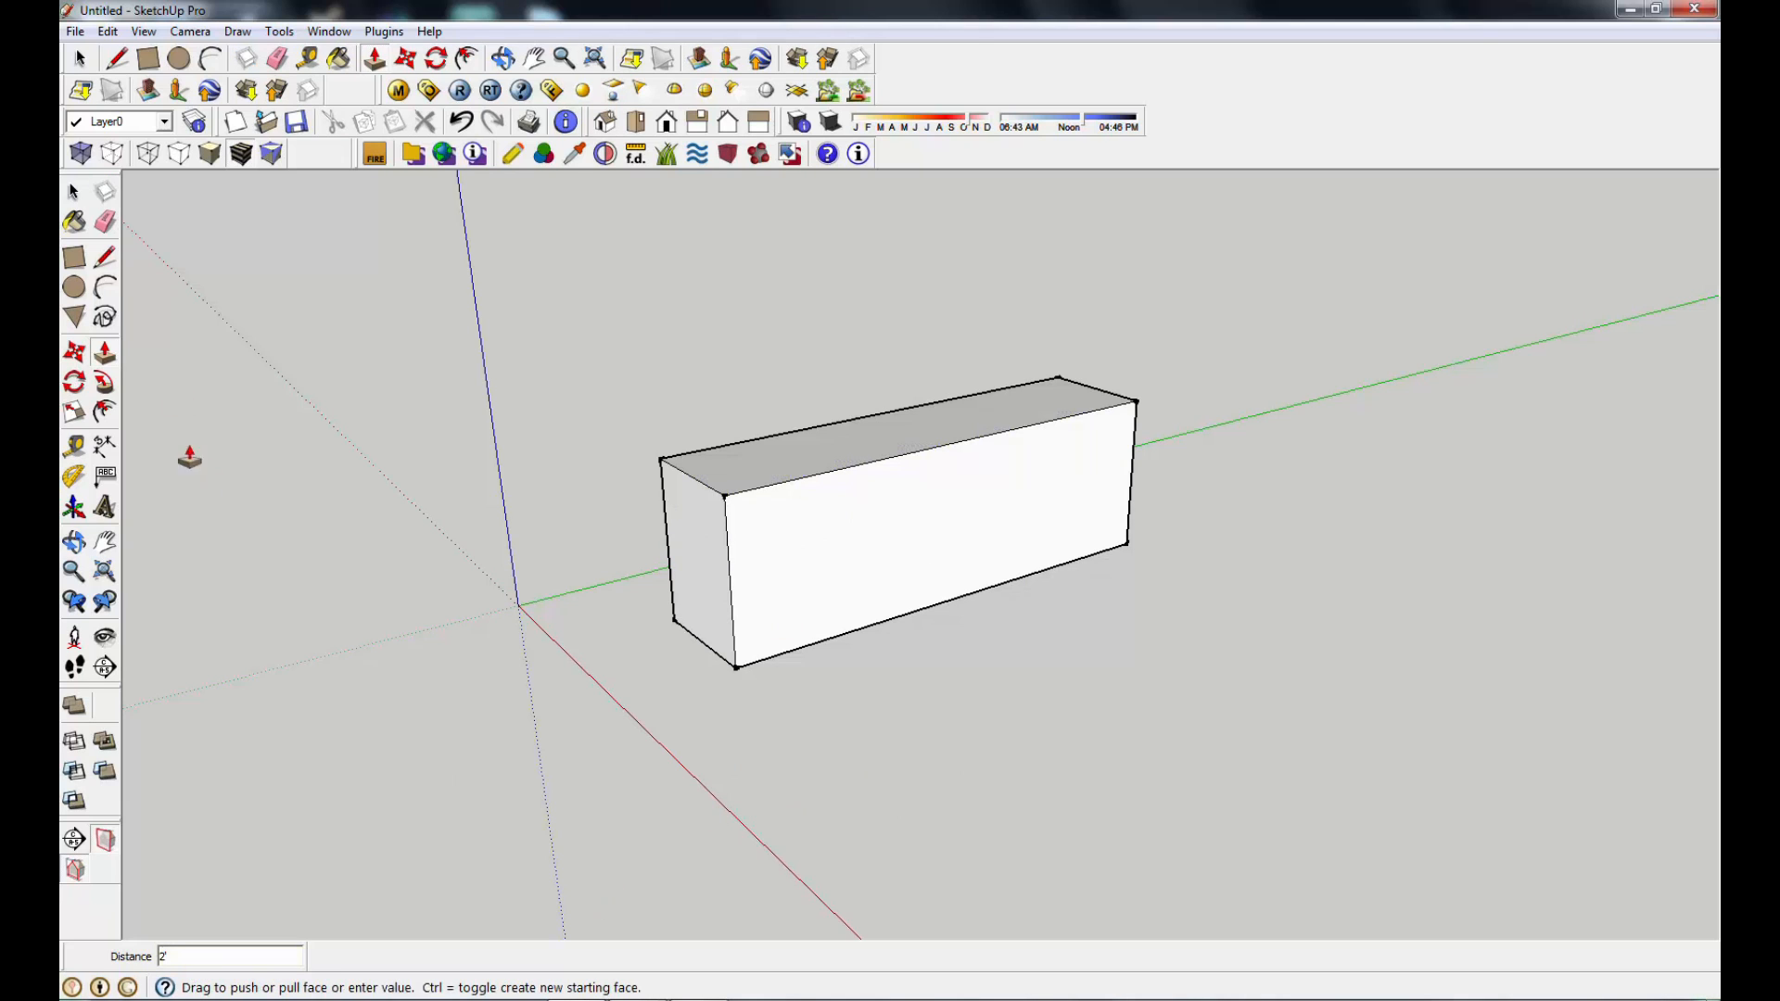
{"action": "left_click", "coordinate": [73, 192]}
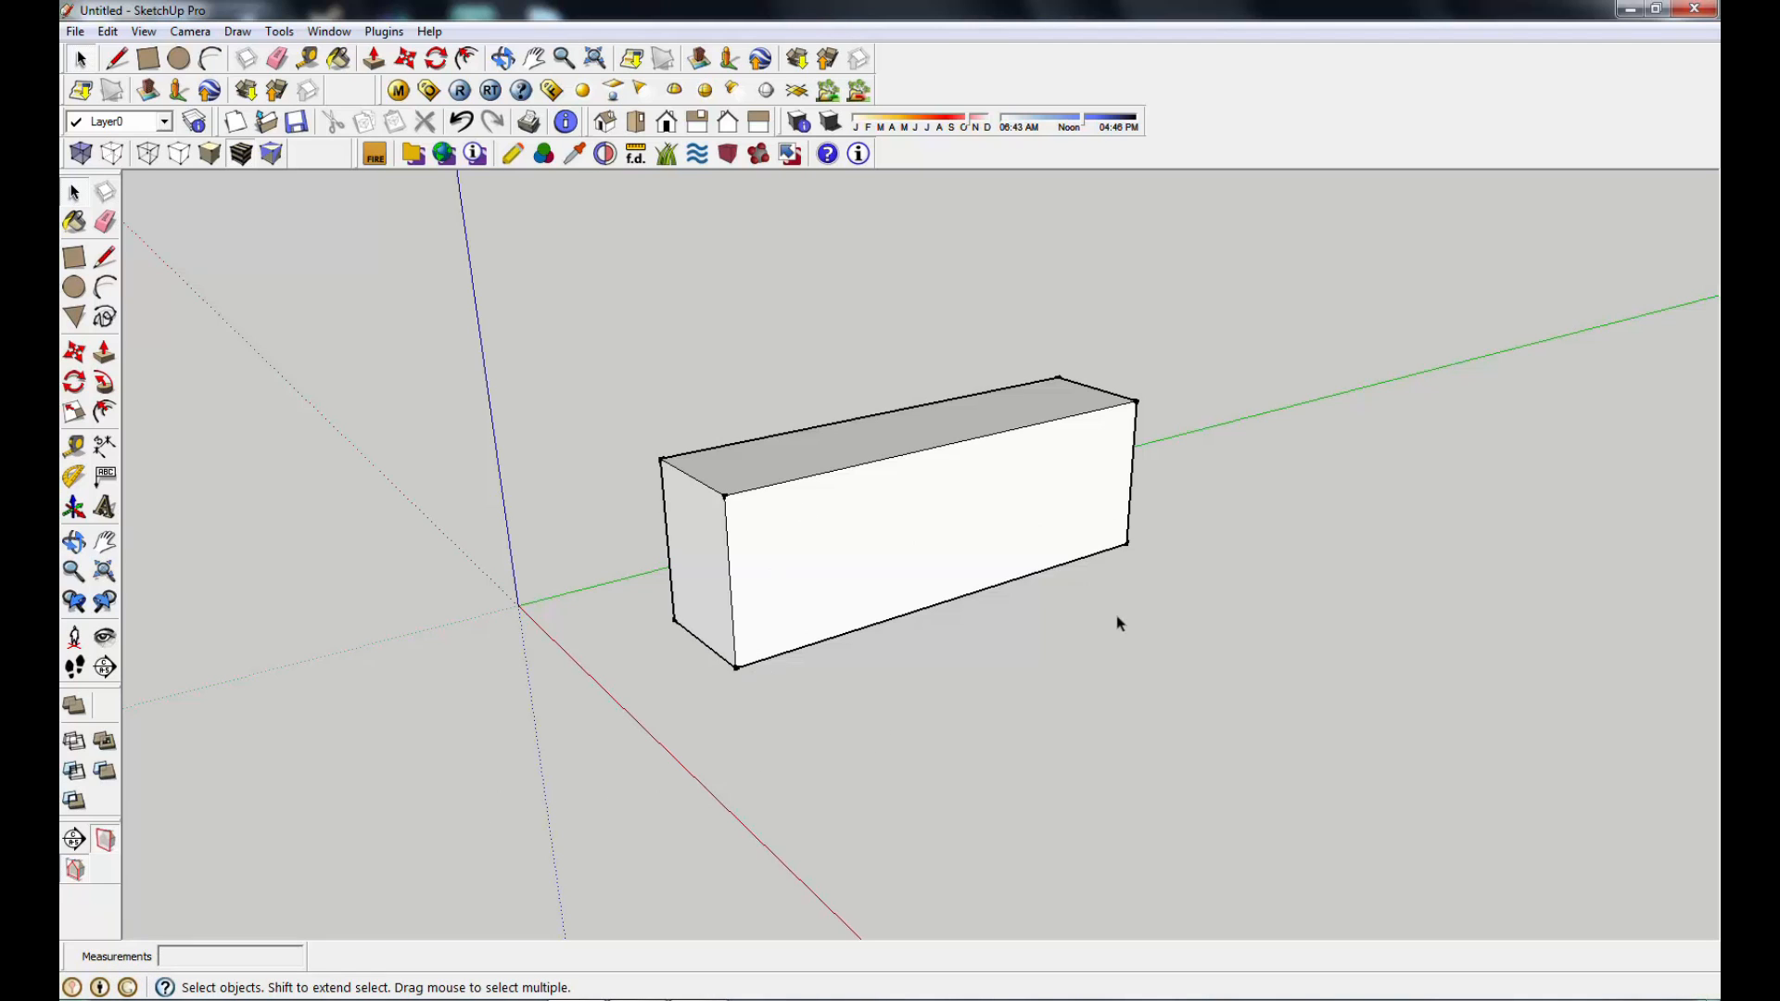
Step: Offset the outline of the box's long front face inward by 1"
{"action": "scroll", "coordinate": [986, 584], "scroll_direction": "up", "scroll_amount": 1}
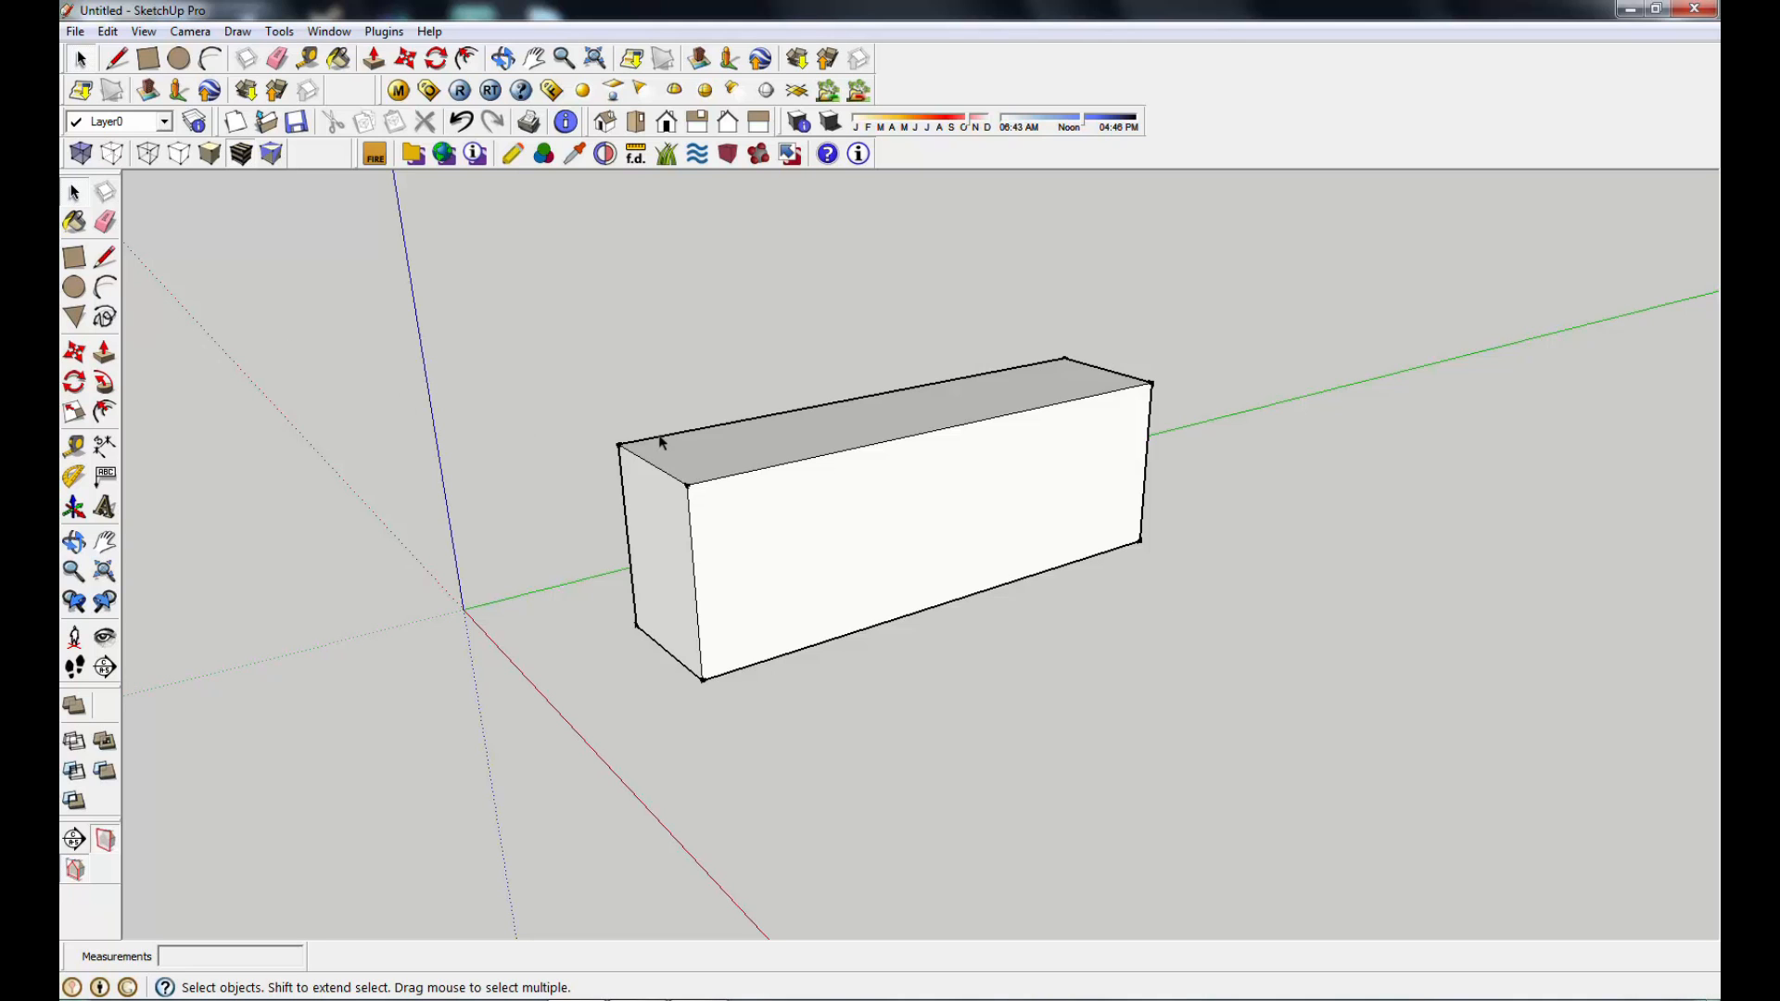
{"action": "scroll", "coordinate": [1040, 544], "scroll_direction": "up", "scroll_amount": 3}
{"action": "scroll", "coordinate": [870, 529], "scroll_direction": "up", "scroll_amount": 3}
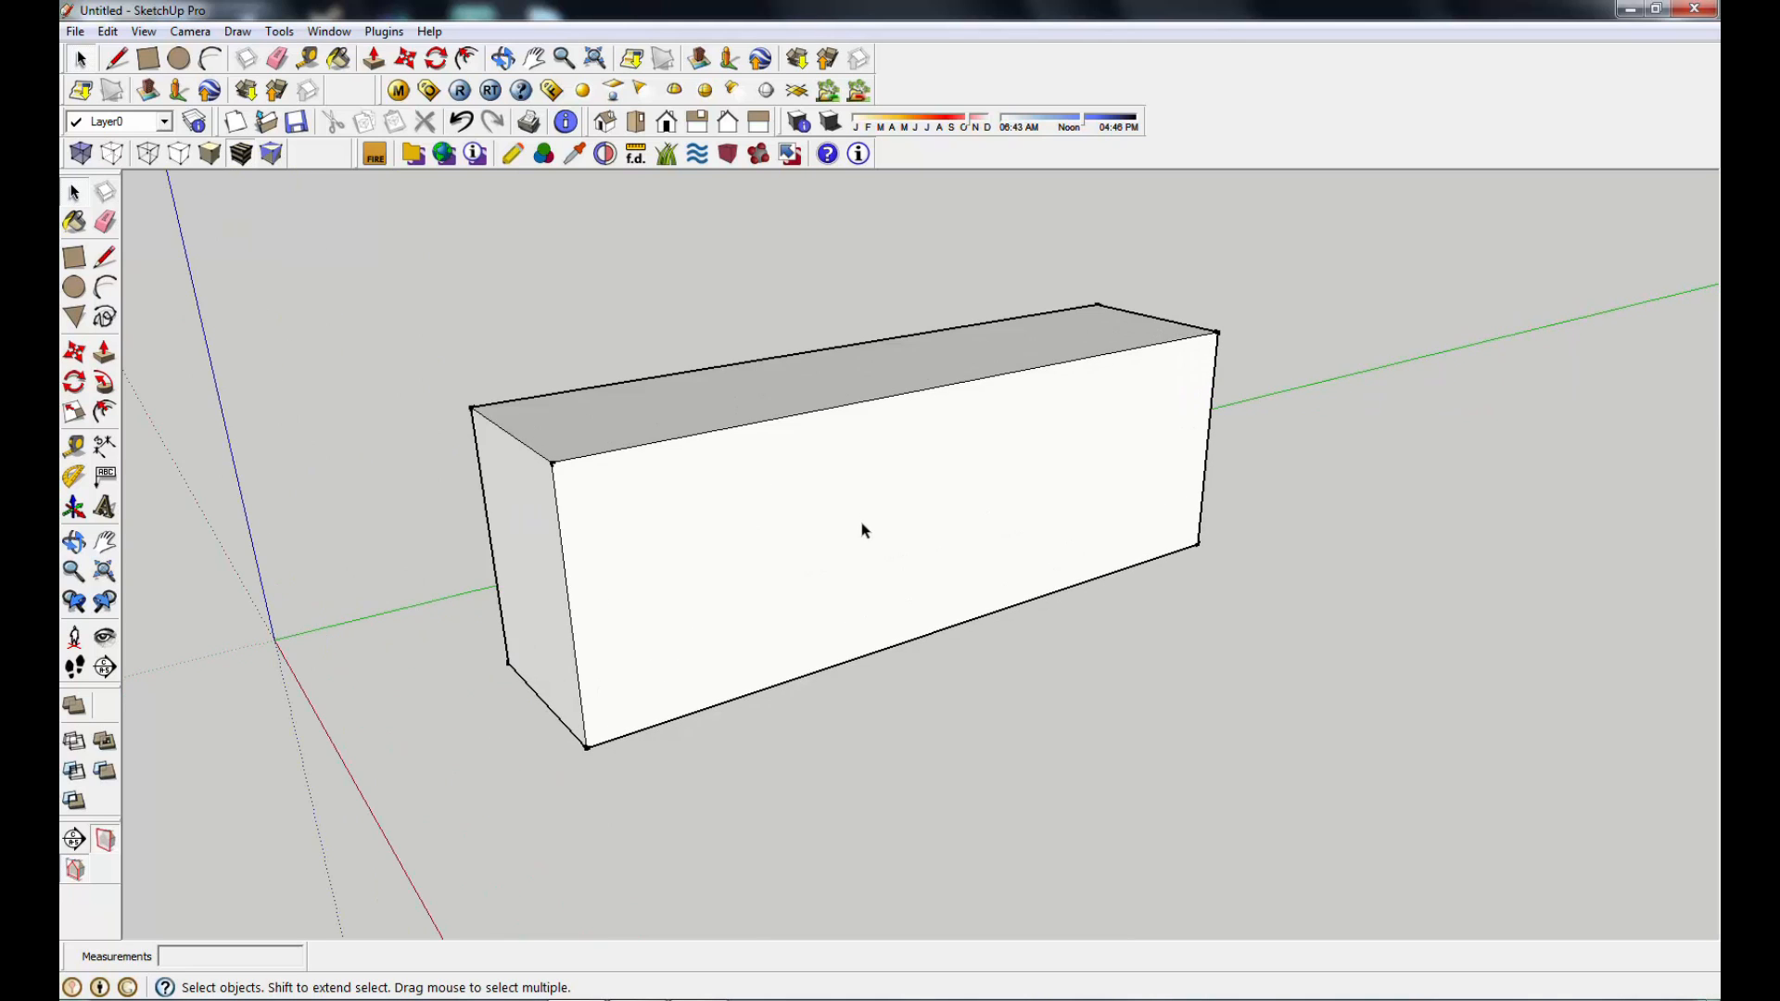
{"action": "scroll", "coordinate": [862, 531], "scroll_direction": "up", "scroll_amount": 1}
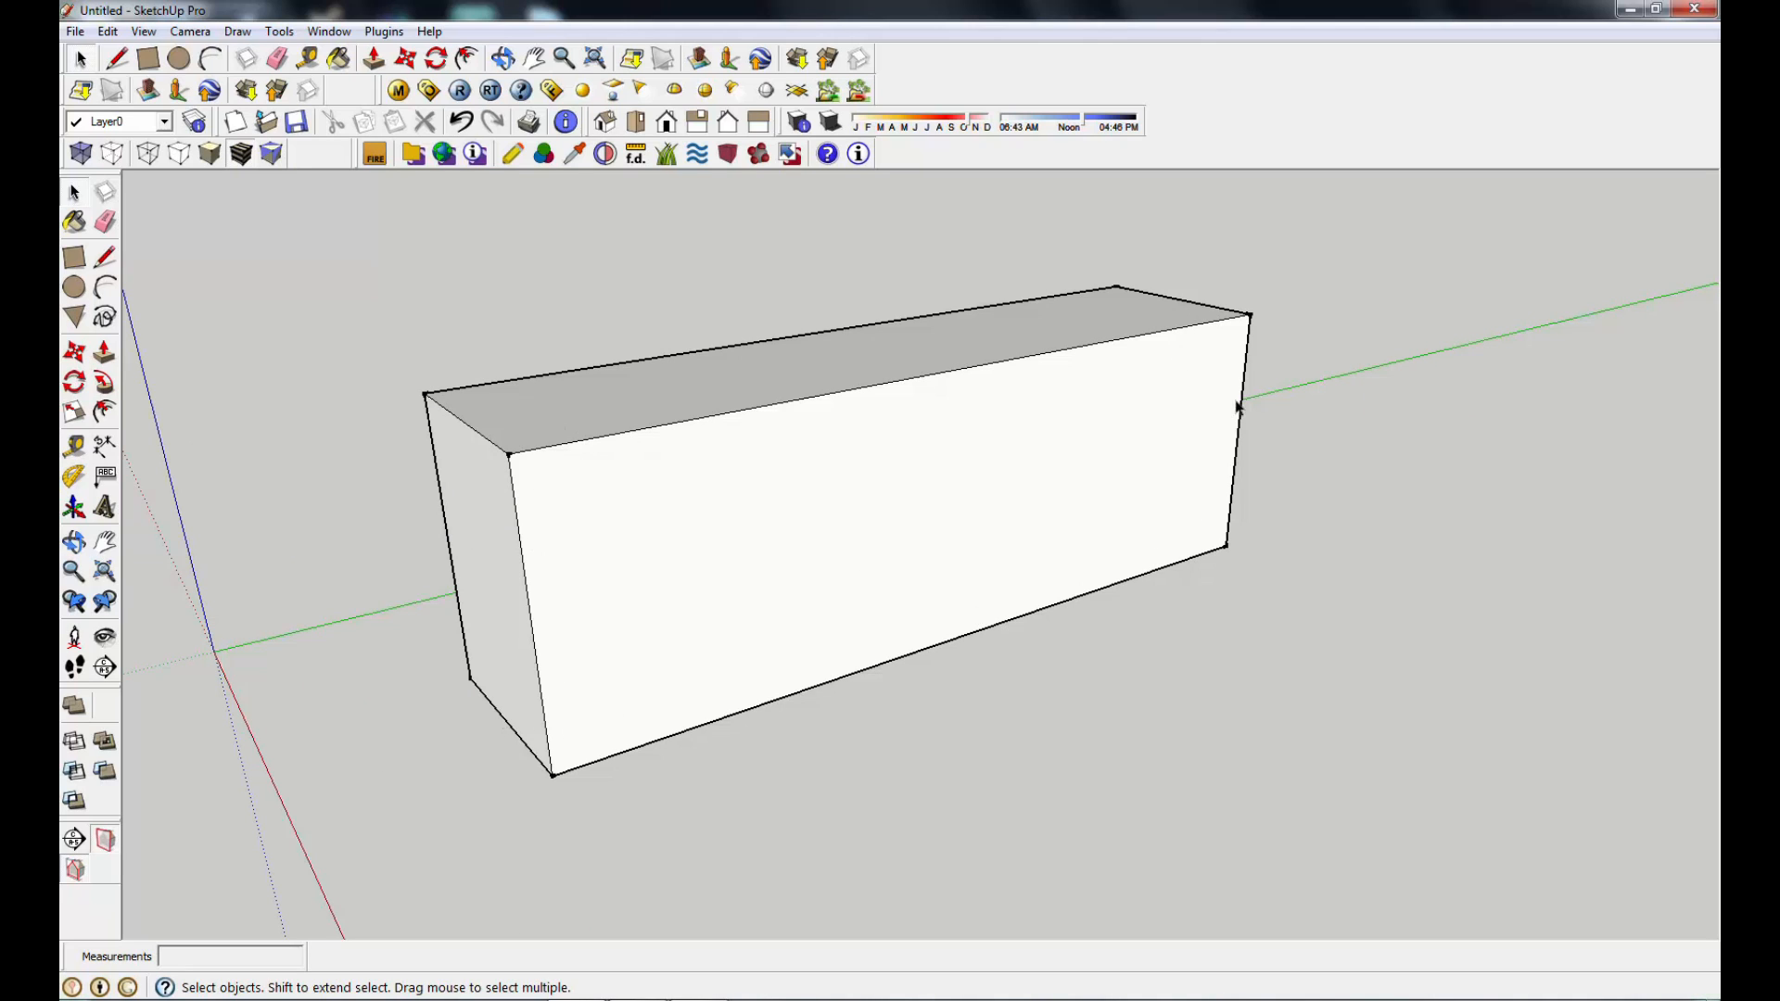
{"action": "left_click", "coordinate": [104, 412]}
{"action": "left_click", "coordinate": [919, 478]}
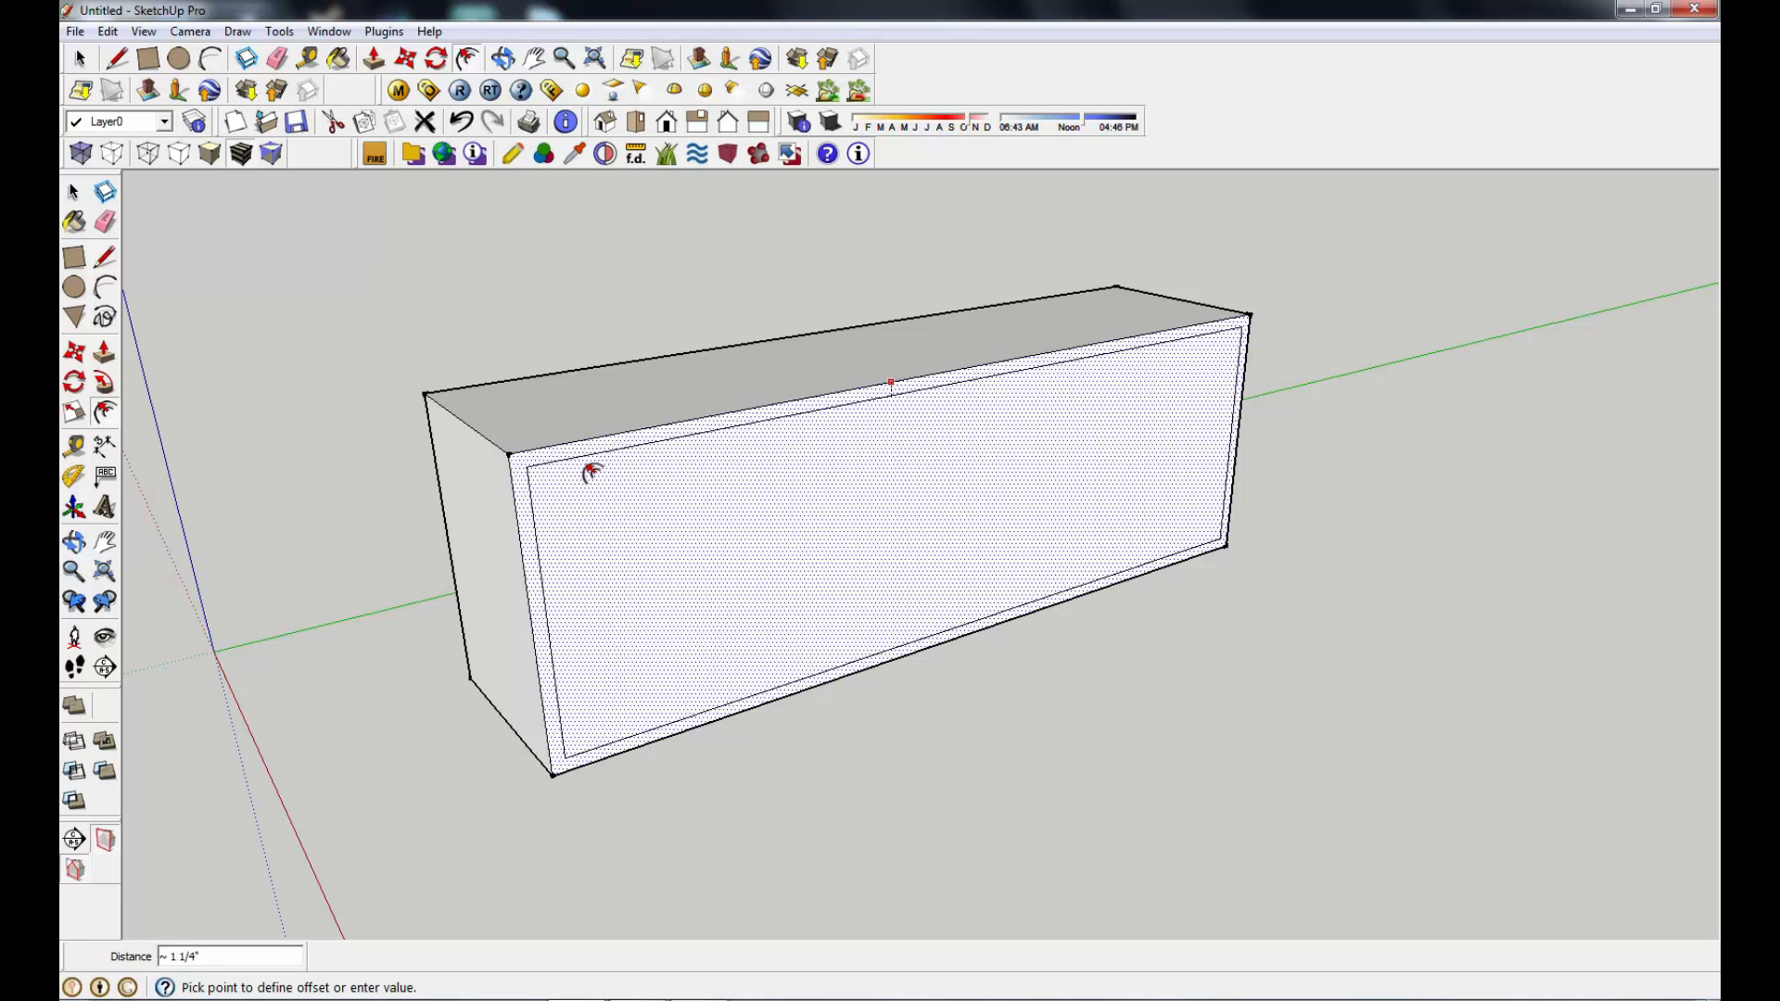
{"action": "left_click", "coordinate": [659, 524]}
{"action": "type", "text": "1"}
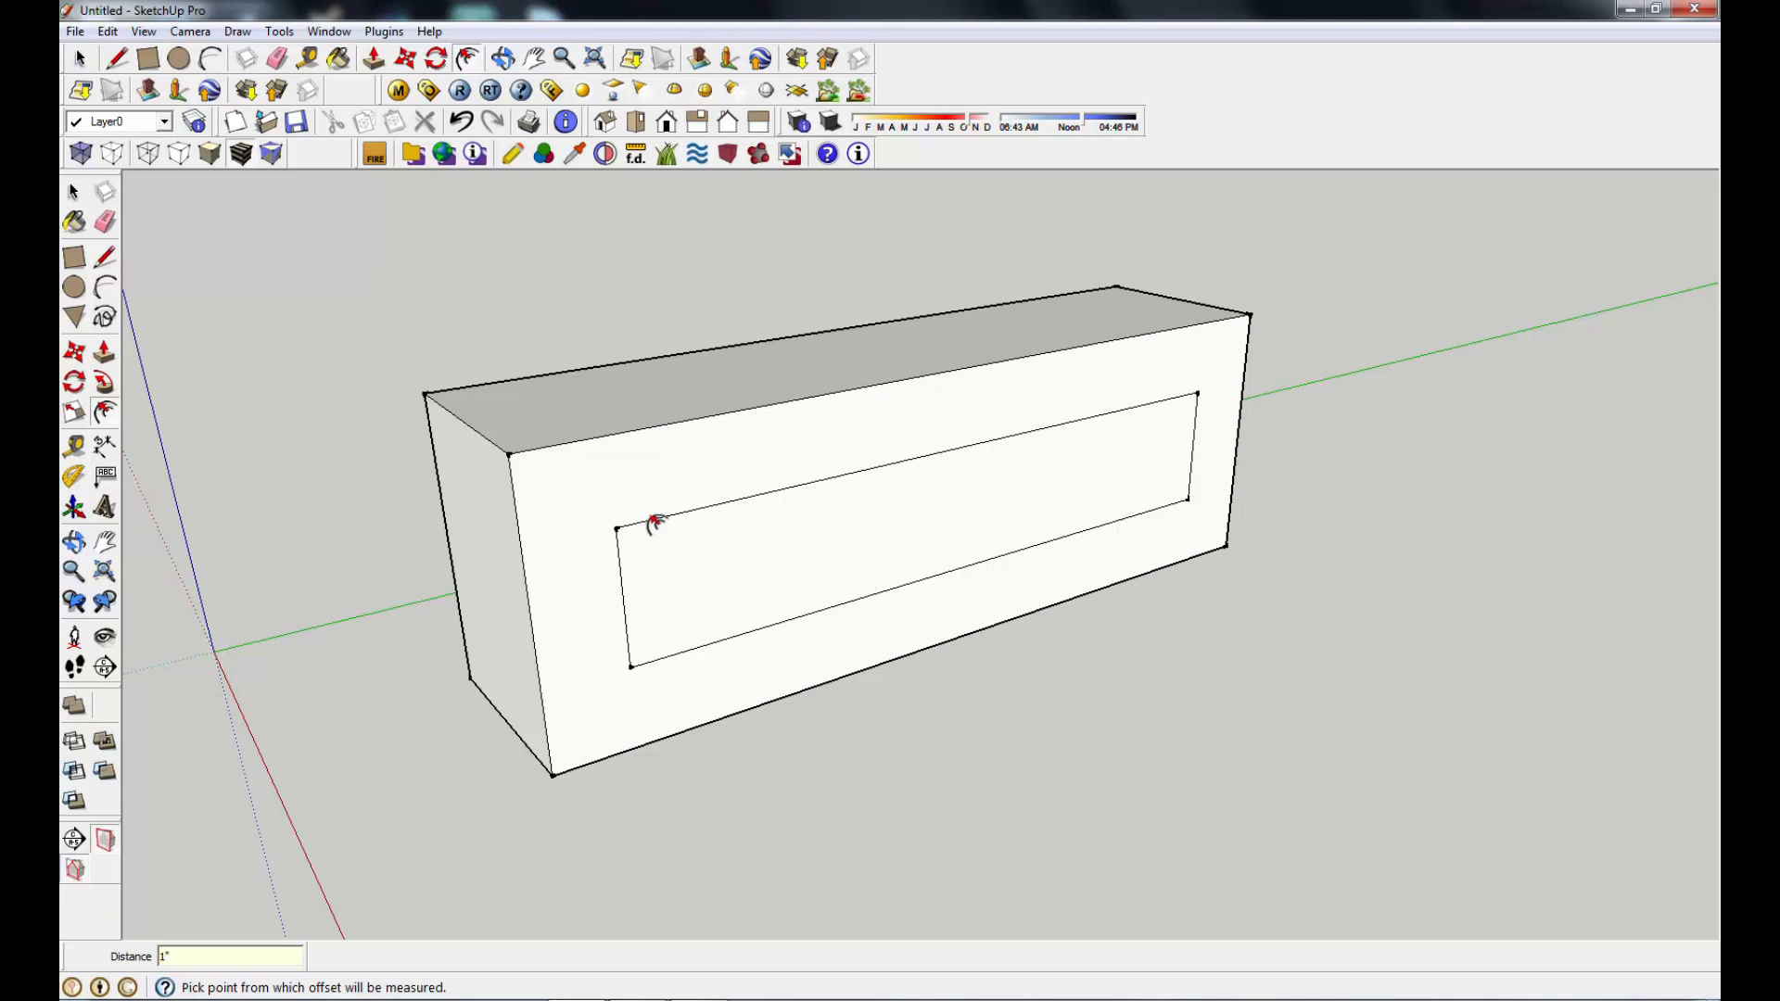
{"action": "key", "text": "Return"}
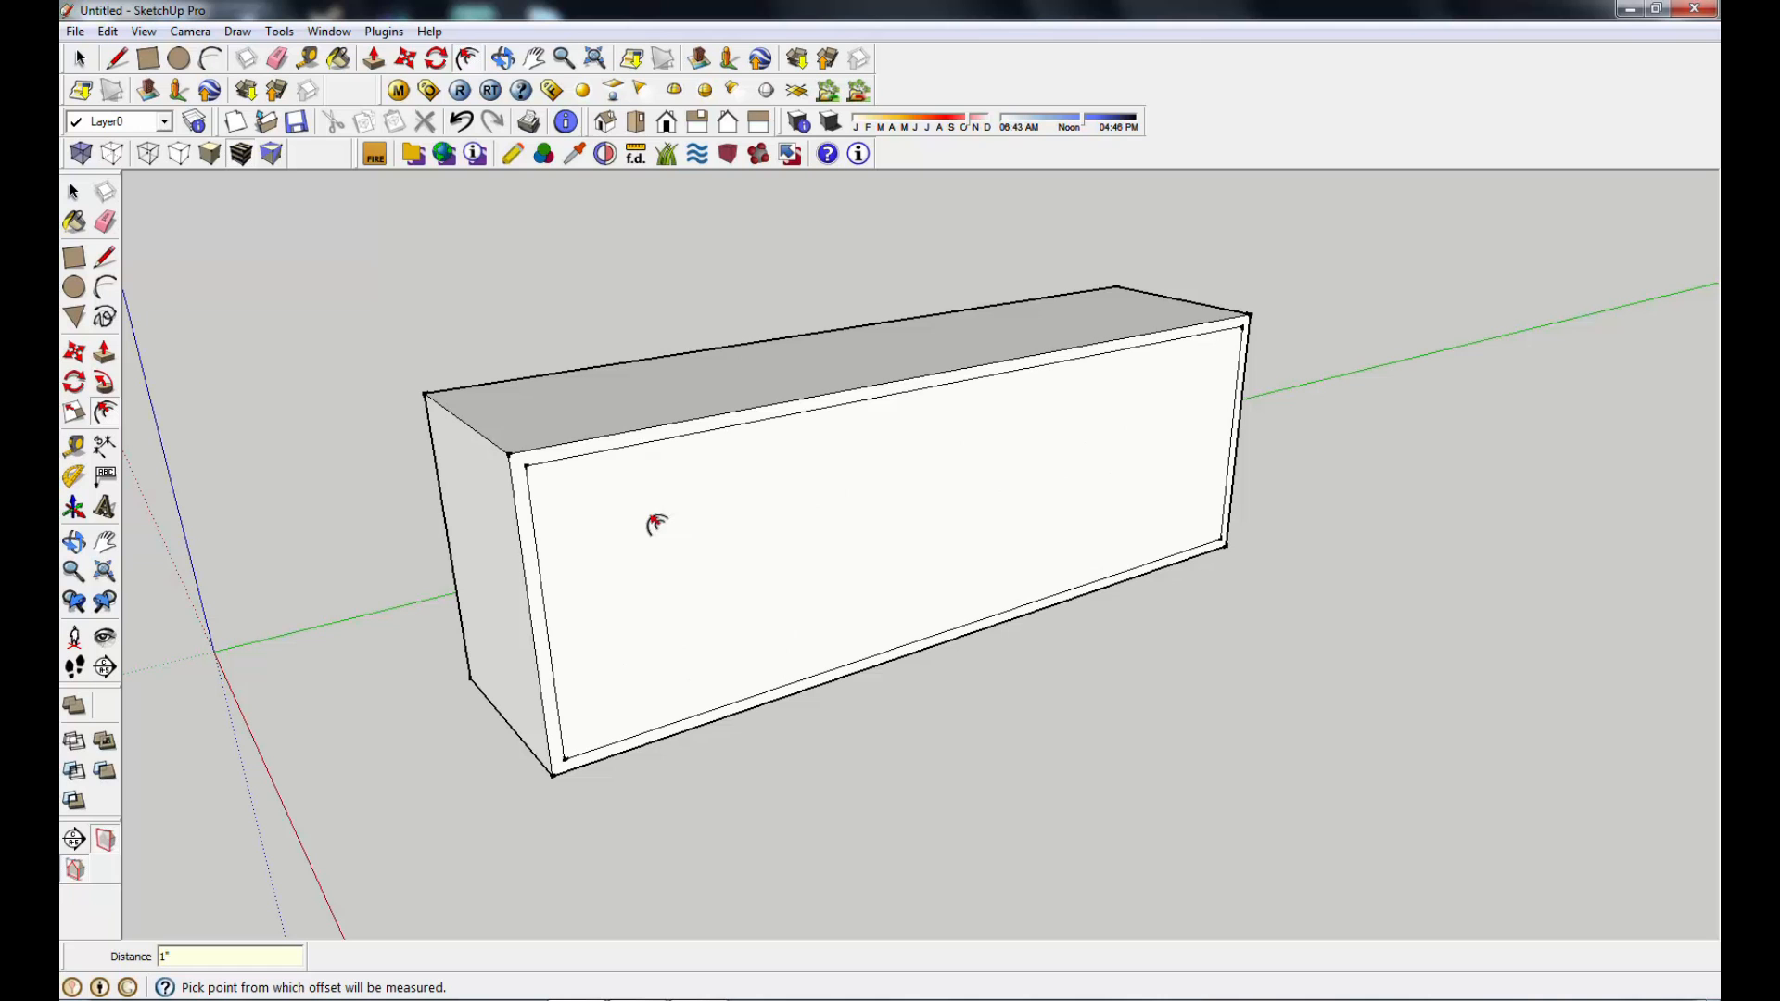
Step: Push the inner front face back 1' 6" through the full depth of the box to hollow it out
{"action": "scroll", "coordinate": [742, 510], "scroll_direction": "up", "scroll_amount": 2}
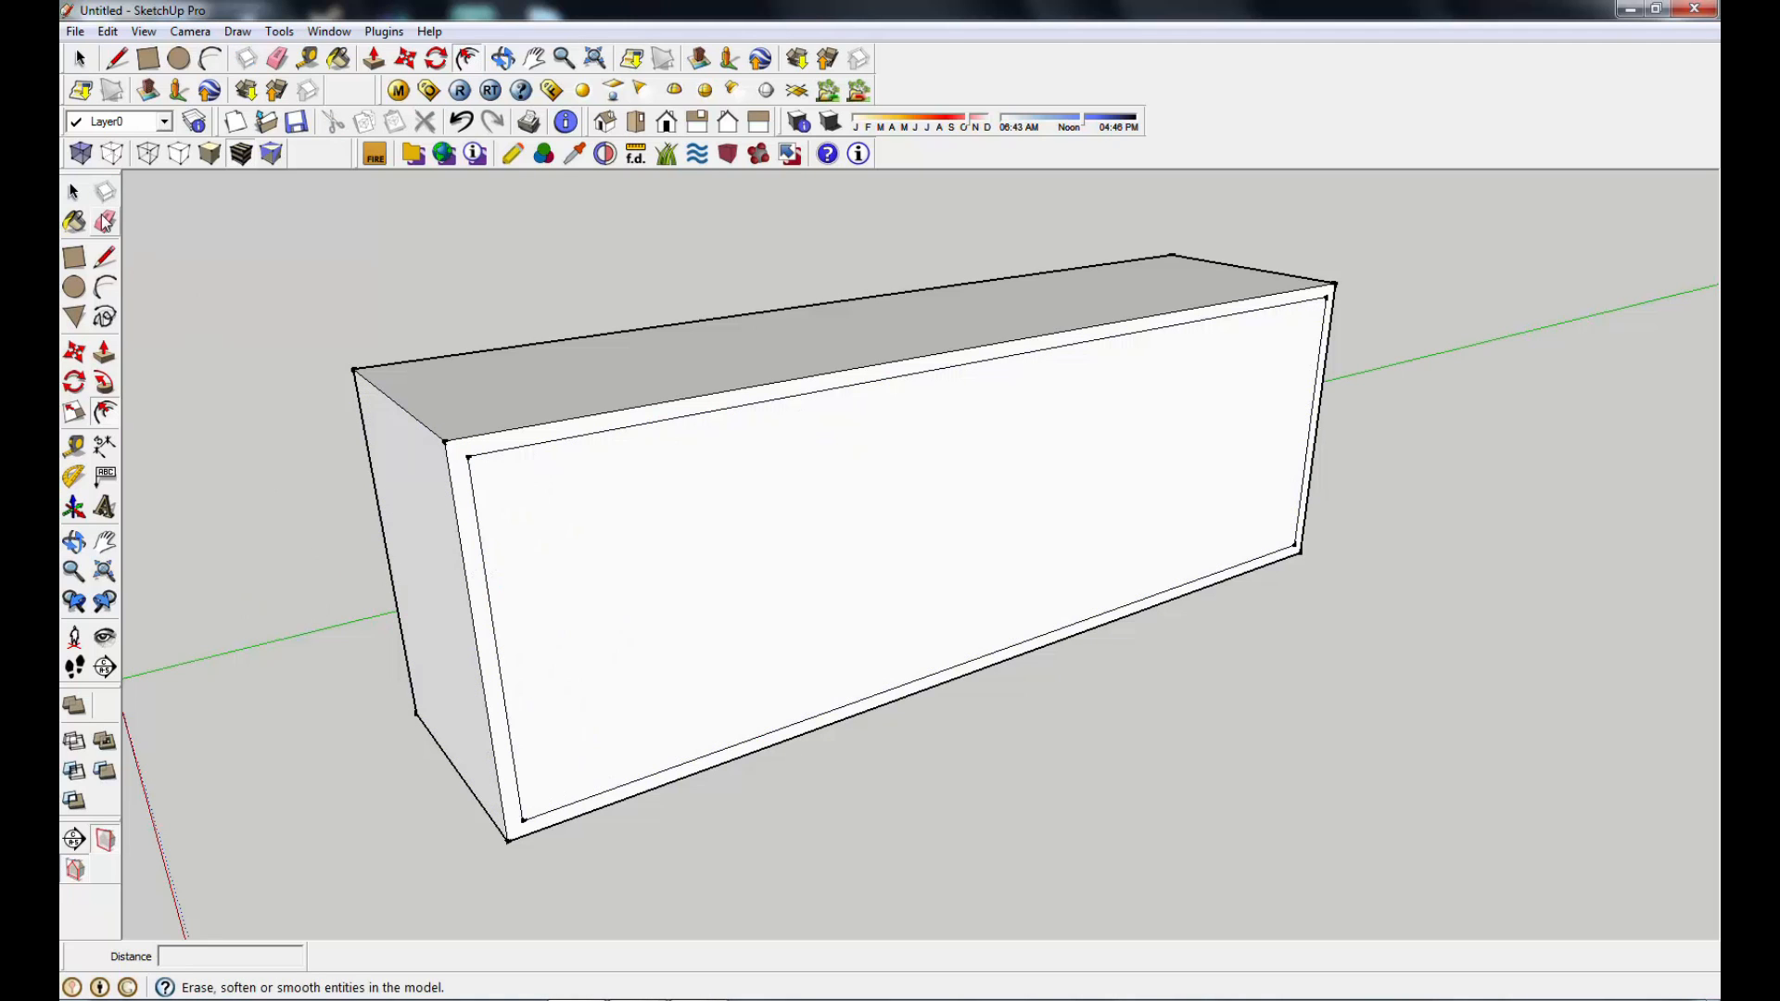
{"action": "left_click", "coordinate": [104, 351]}
{"action": "middle_click_drag", "start_coordinate": [607, 647], "coordinate": [770, 714]}
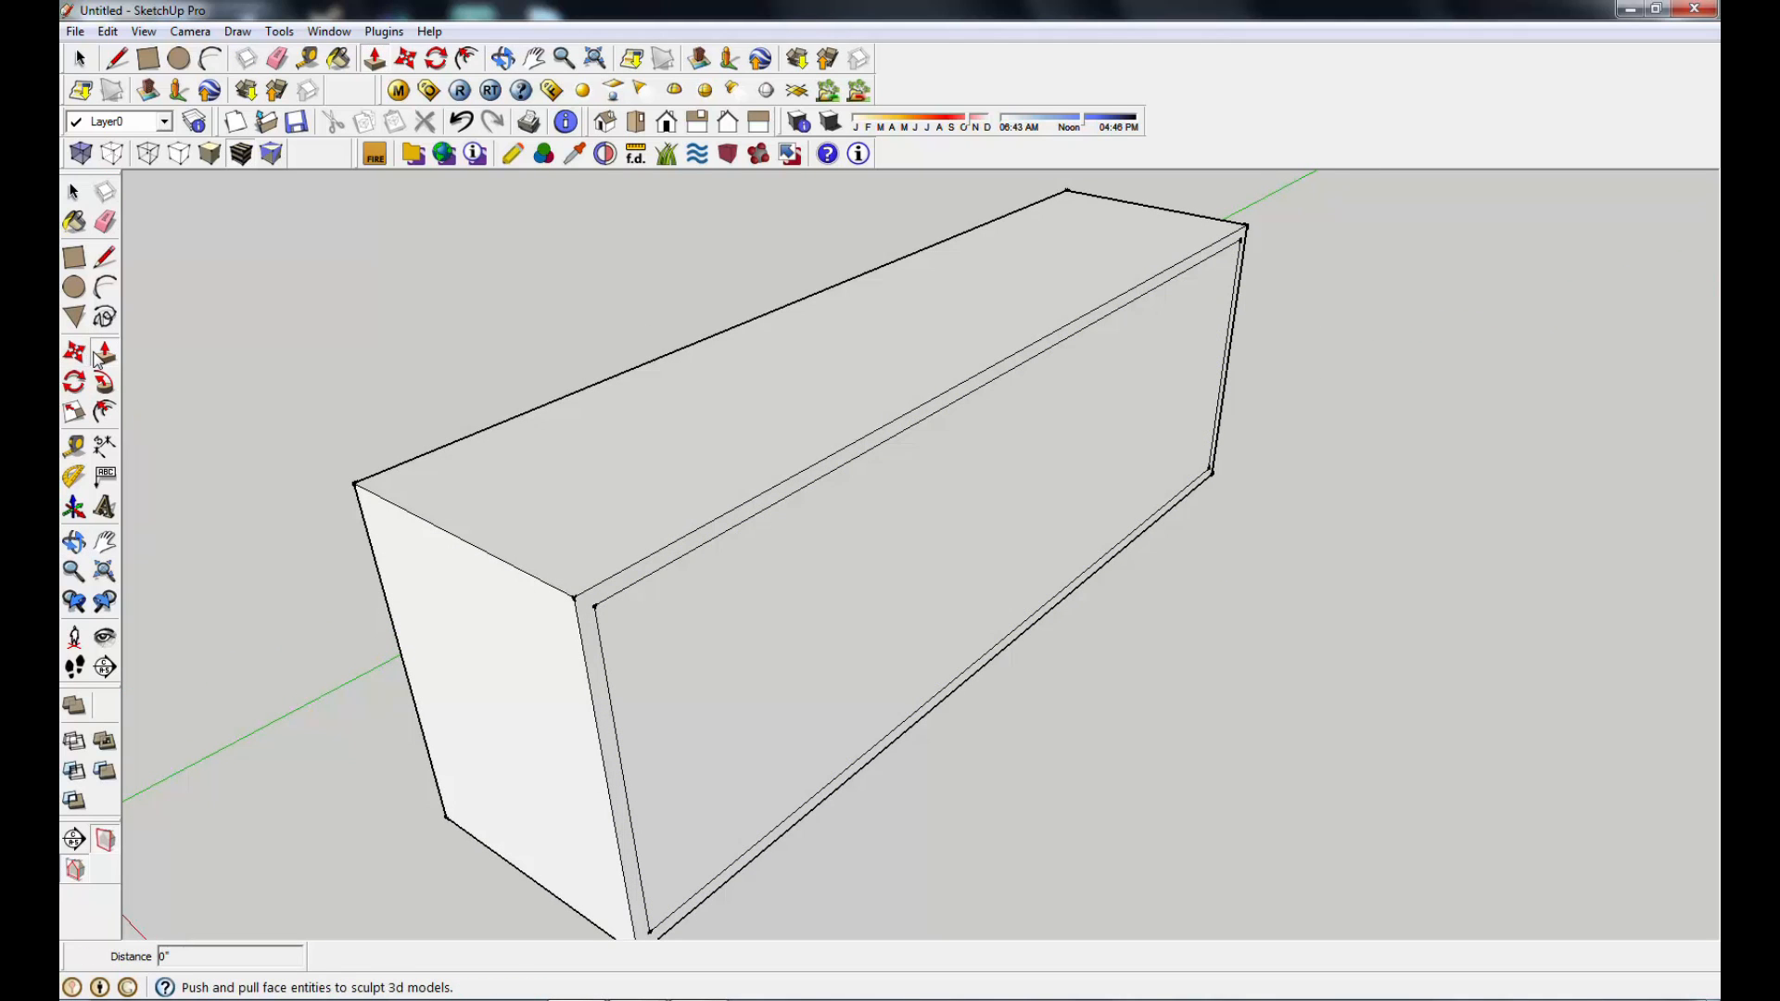
{"action": "left_click", "coordinate": [735, 639]}
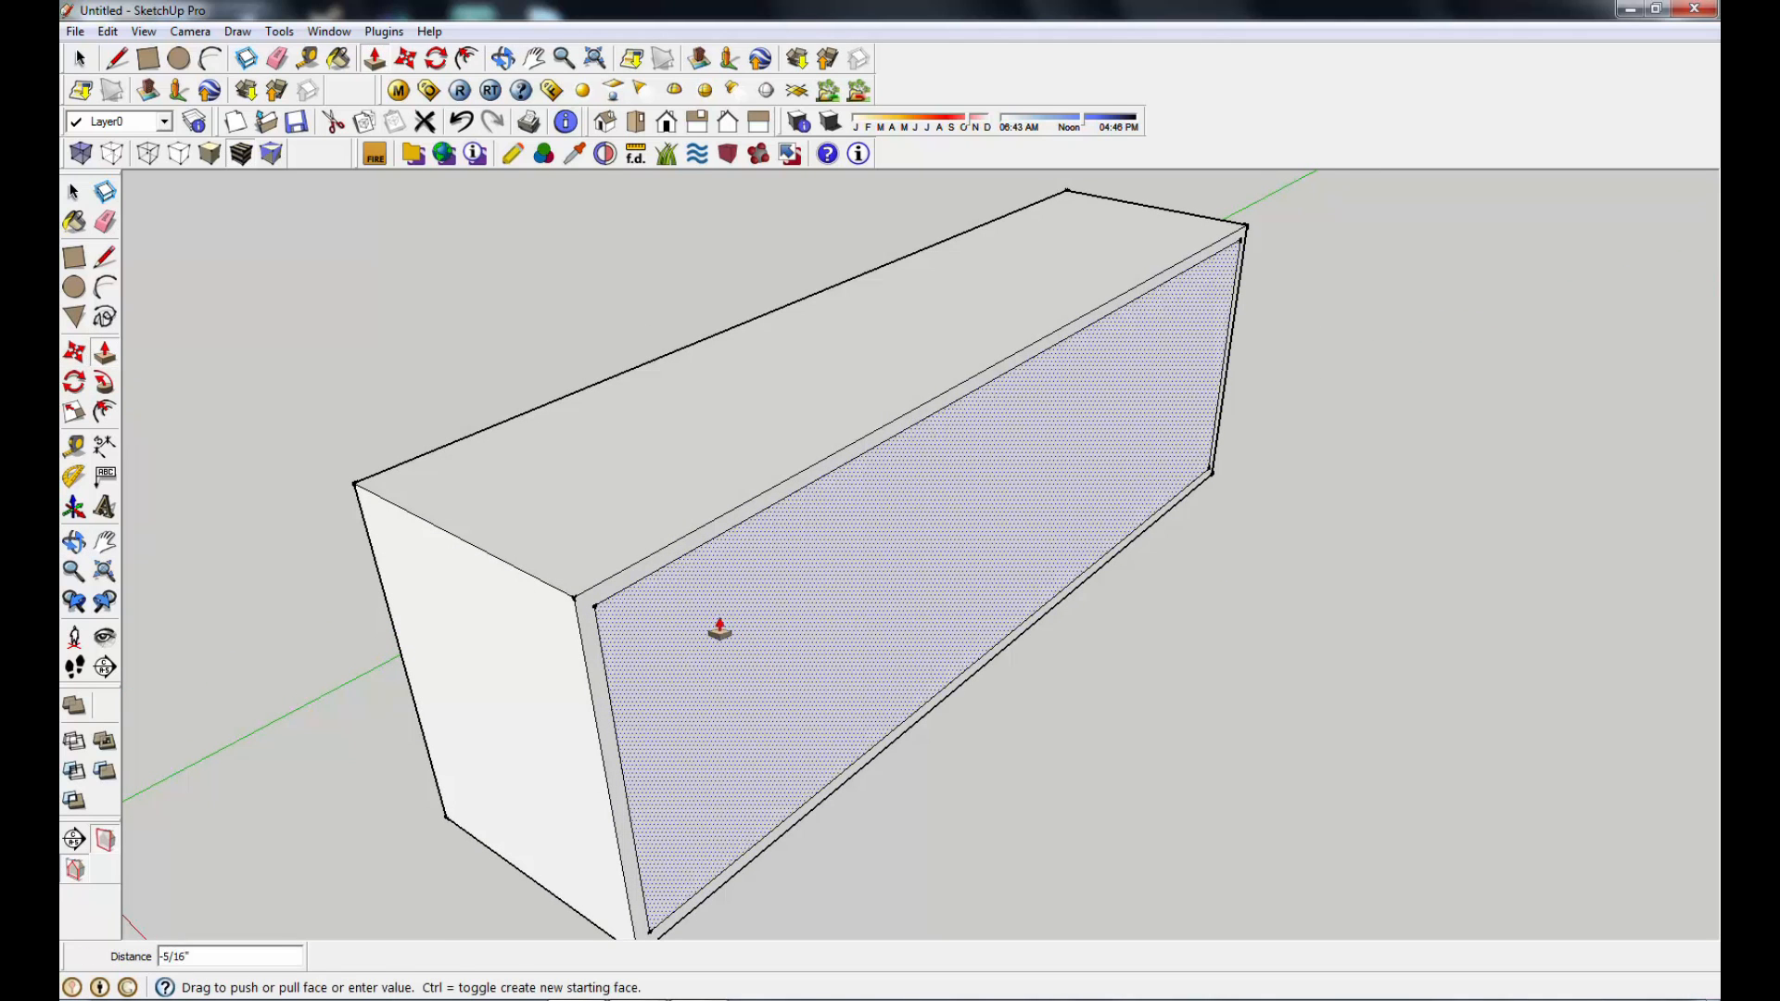
{"action": "left_click", "coordinate": [430, 462]}
{"action": "middle_click_drag", "start_coordinate": [1179, 726], "coordinate": [843, 767]}
{"action": "middle_click_drag", "start_coordinate": [469, 560], "coordinate": [640, 649]}
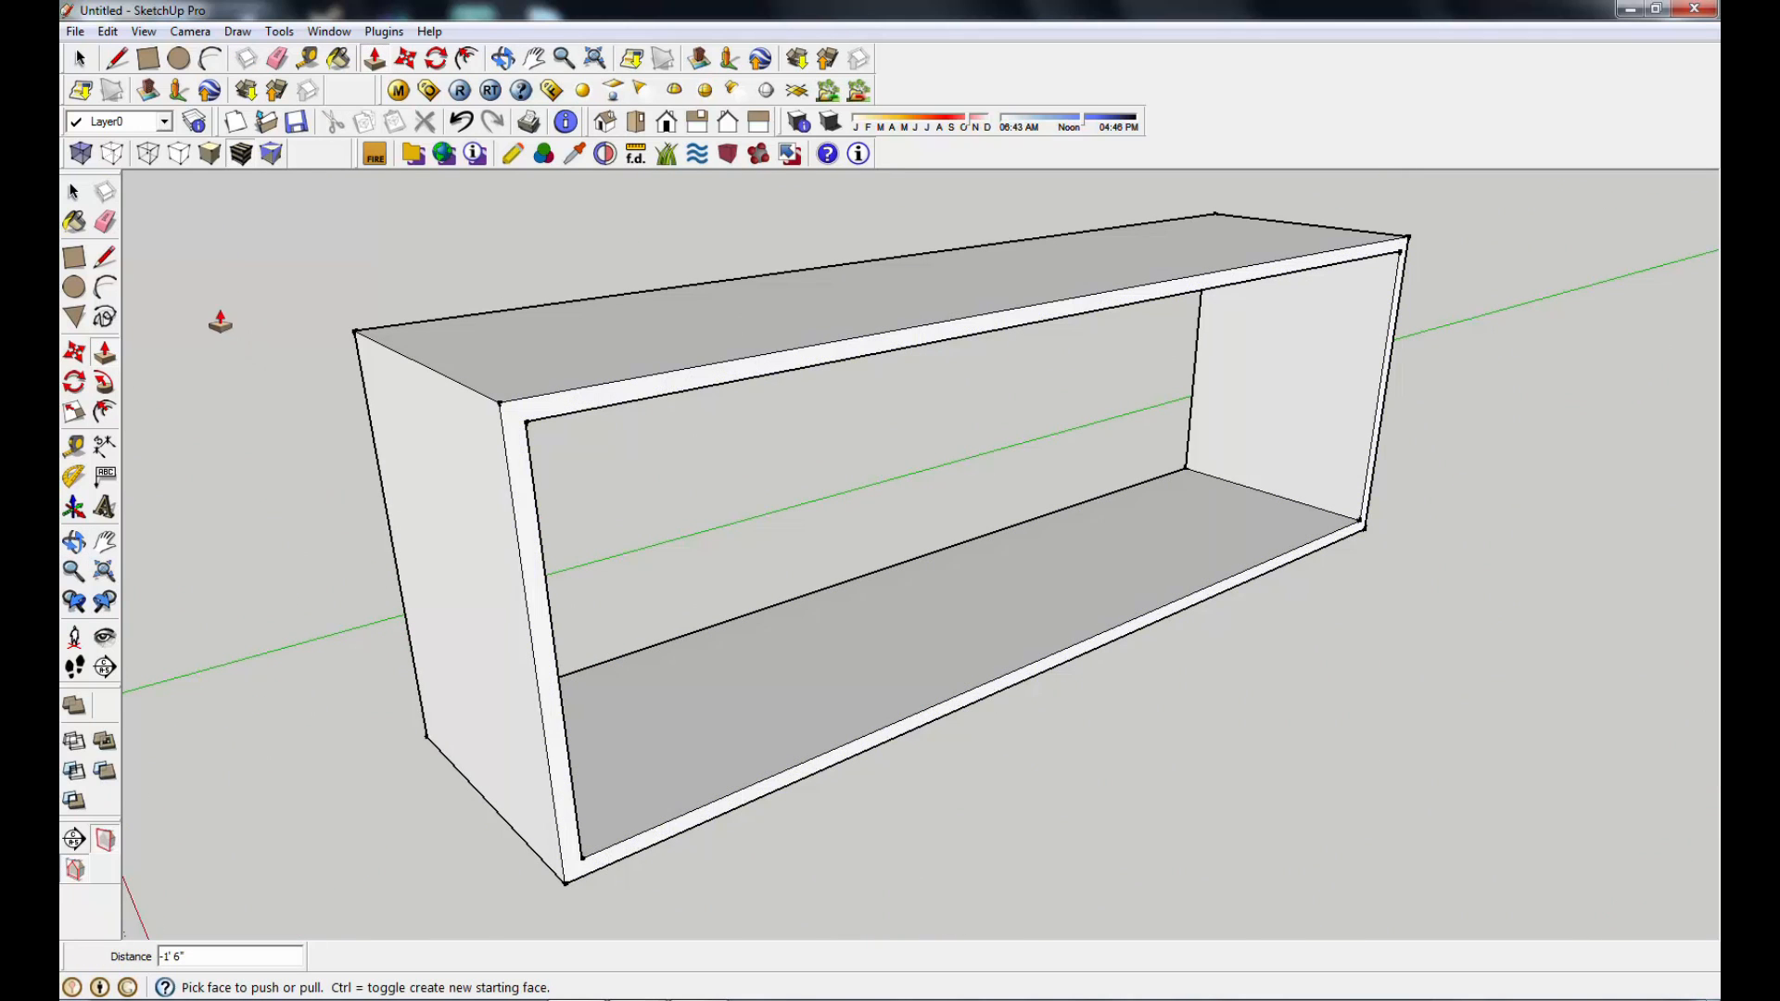
Step: Draw a vertical line across the front opening from the midpoint of the inner upper edge to the inner lower edge
{"action": "left_click", "coordinate": [104, 256]}
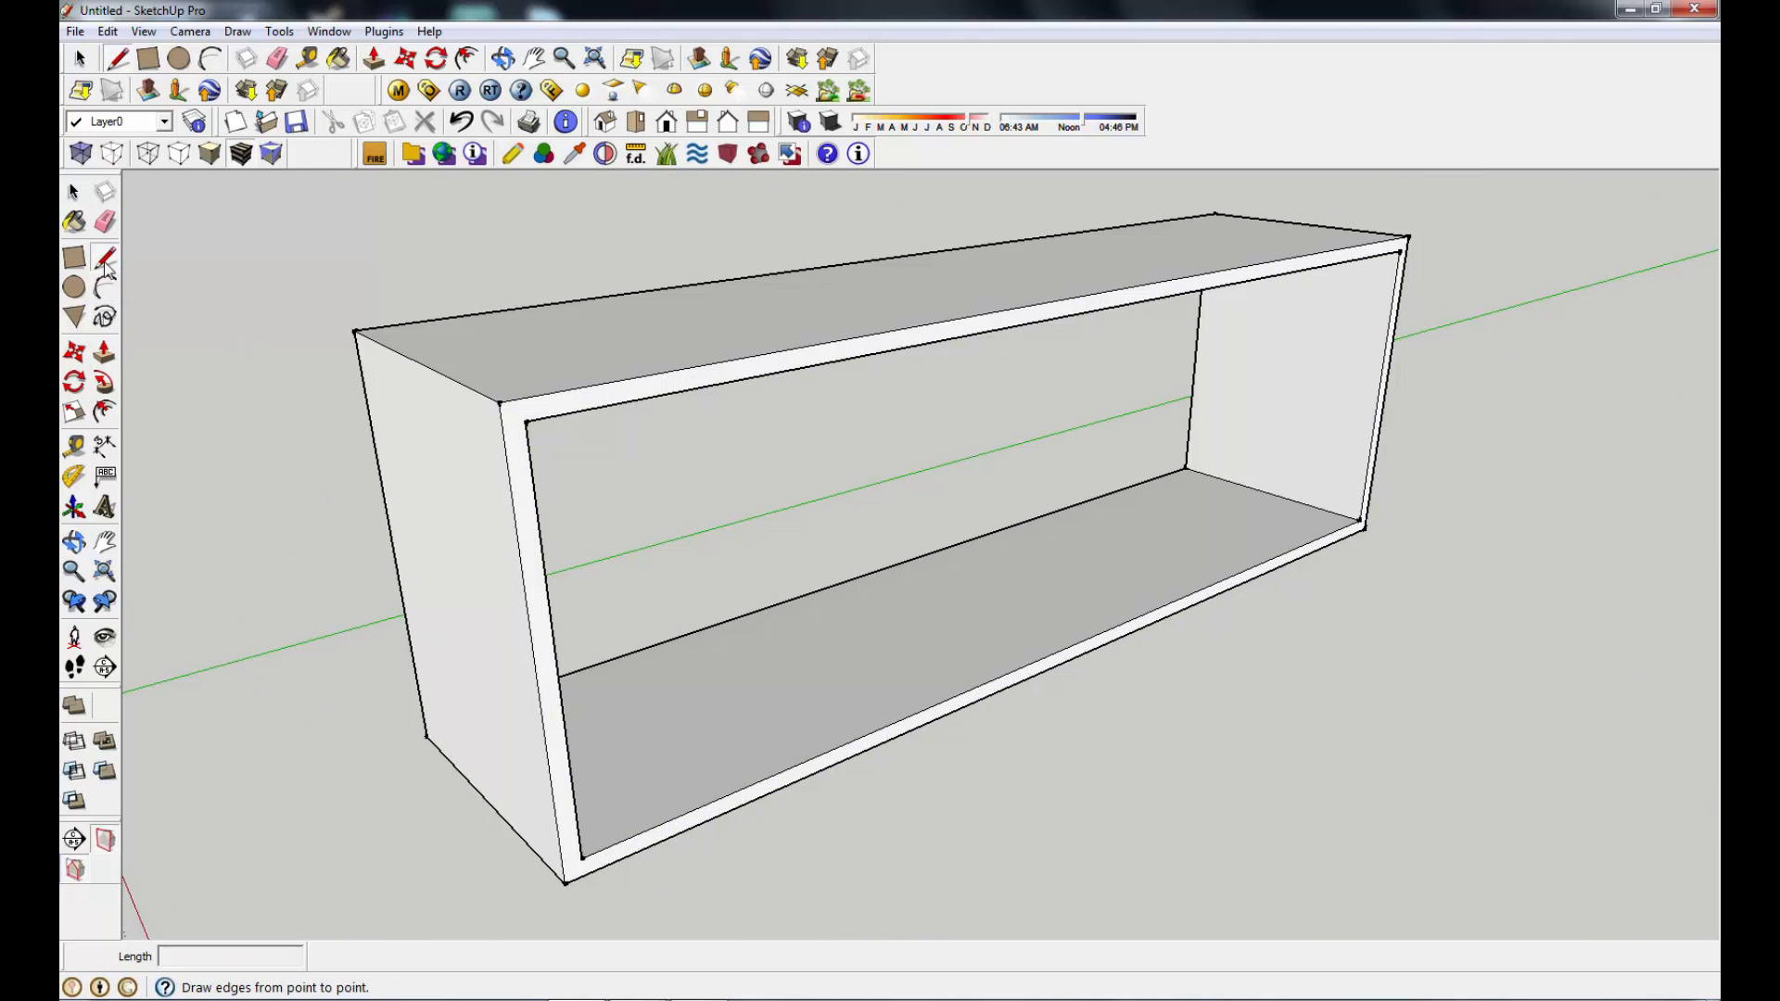
{"action": "middle_click_drag", "start_coordinate": [1025, 794], "coordinate": [1115, 814]}
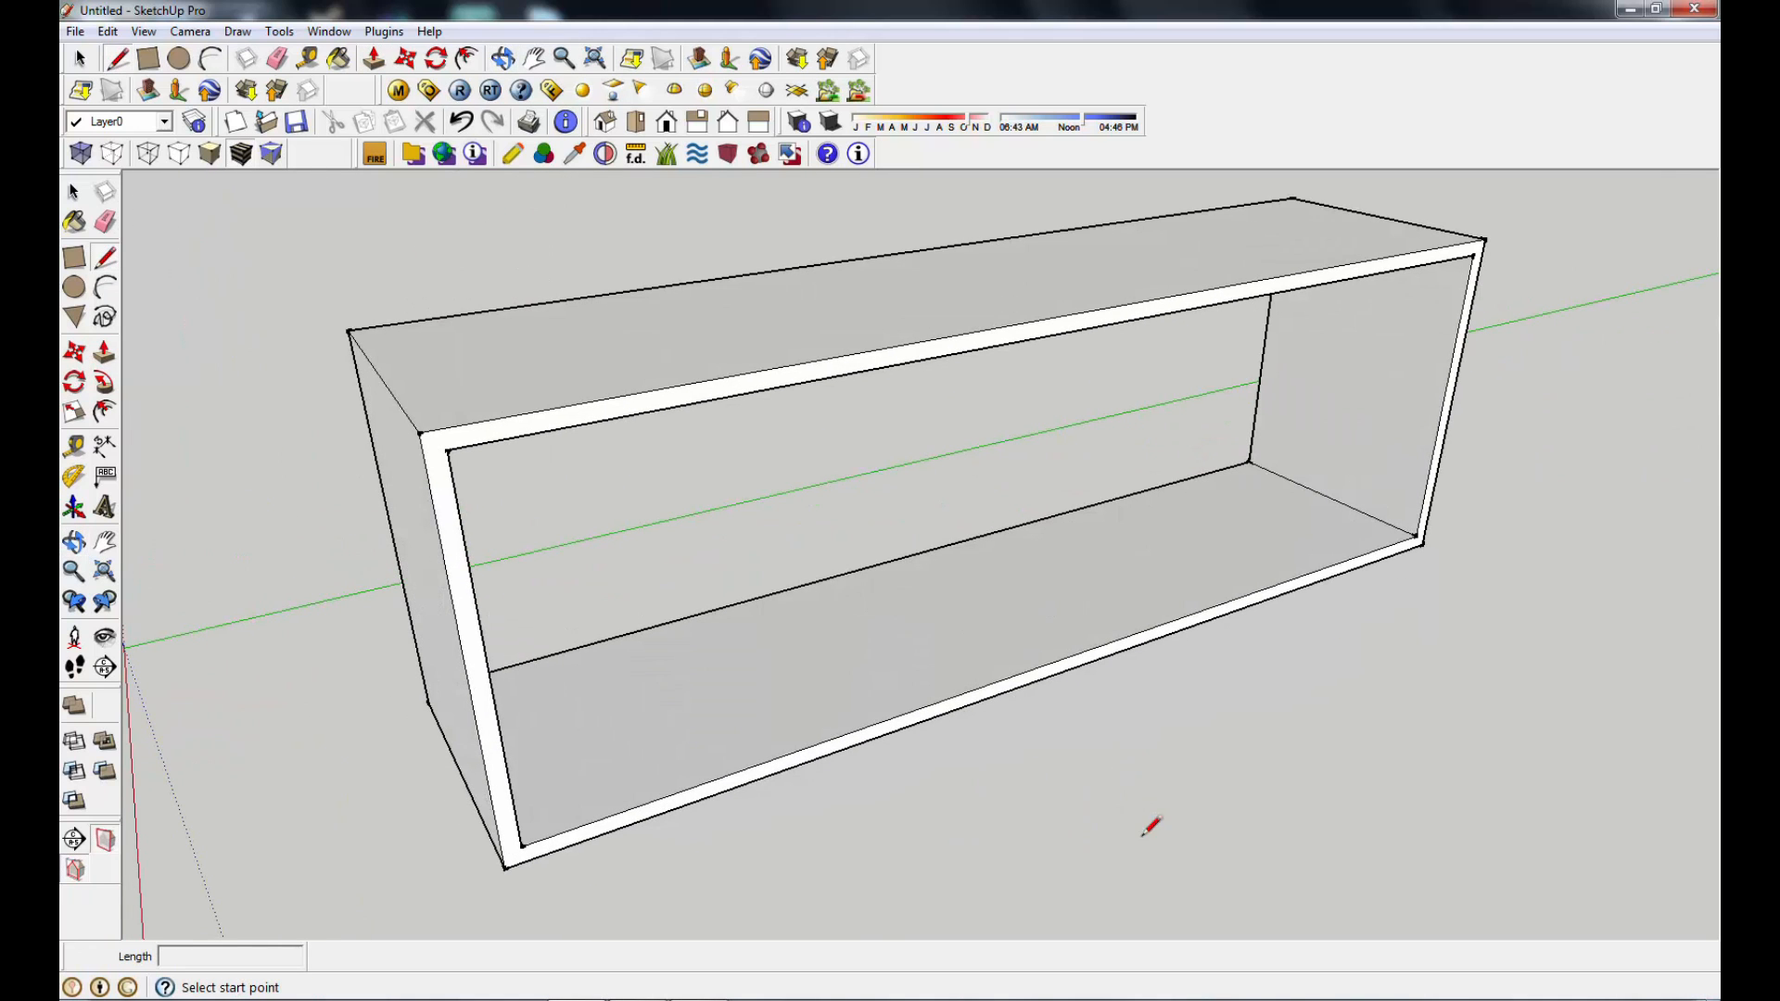
{"action": "middle_click_drag", "start_coordinate": [1285, 824], "coordinate": [1183, 790]}
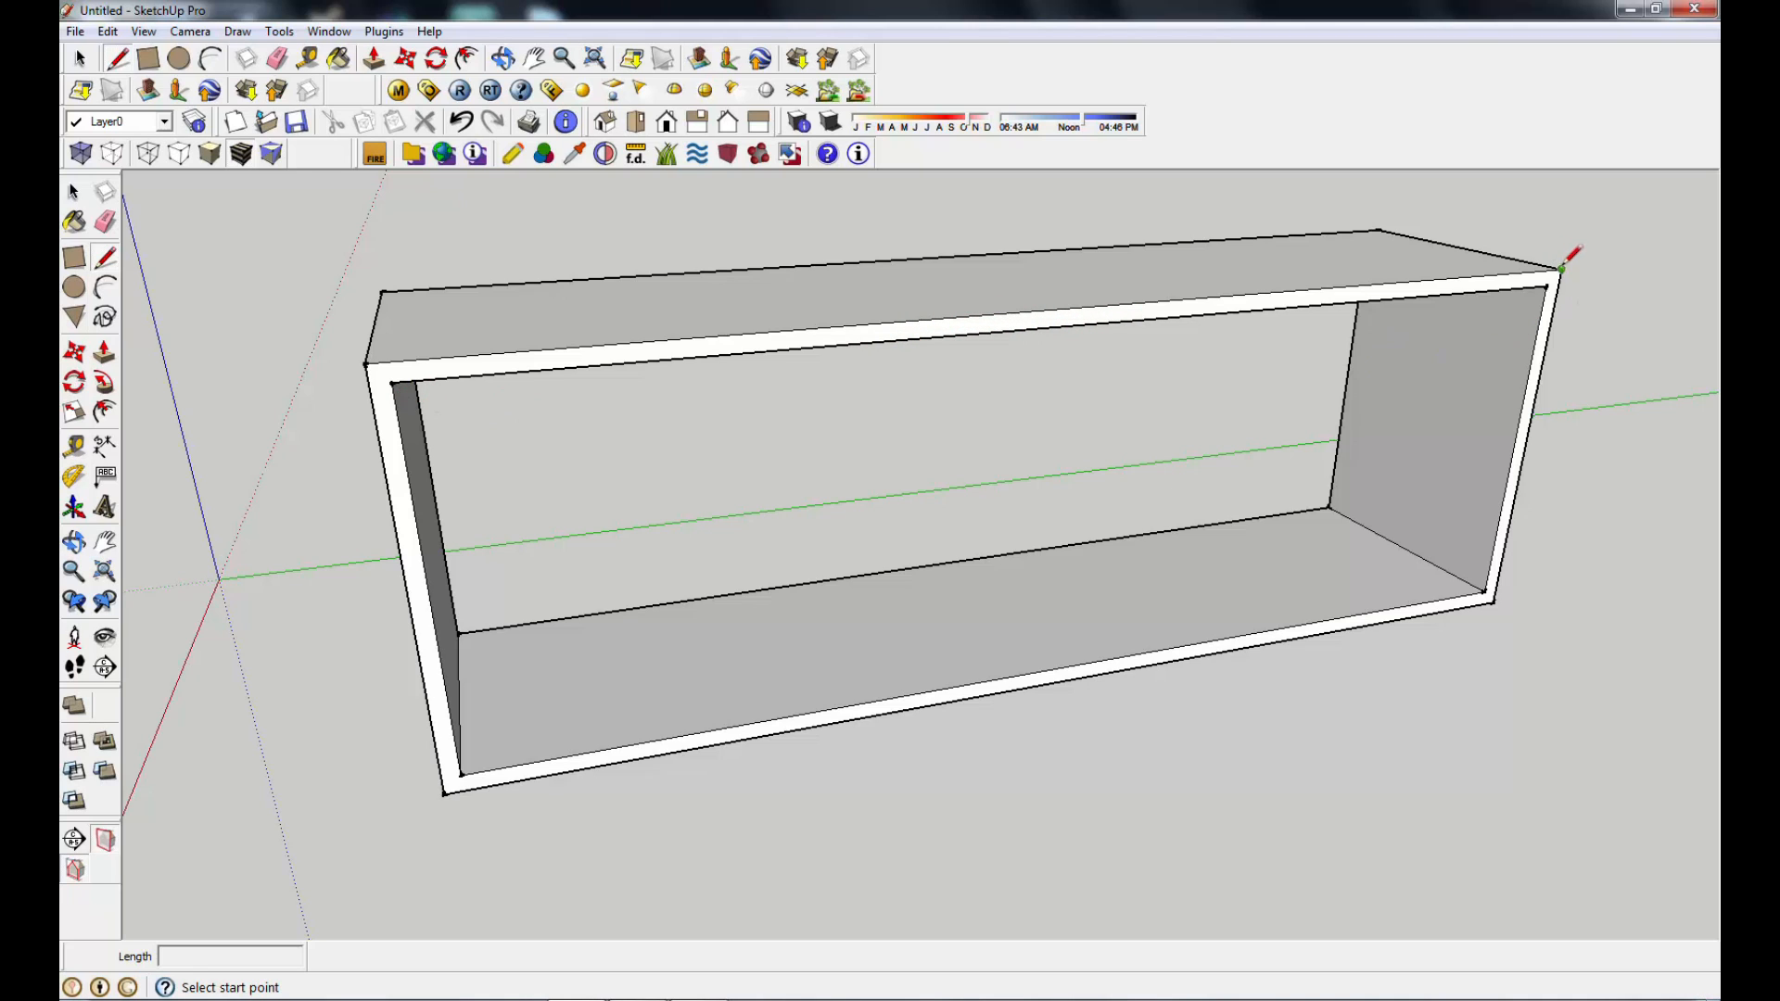
{"action": "left_click", "coordinate": [1060, 324]}
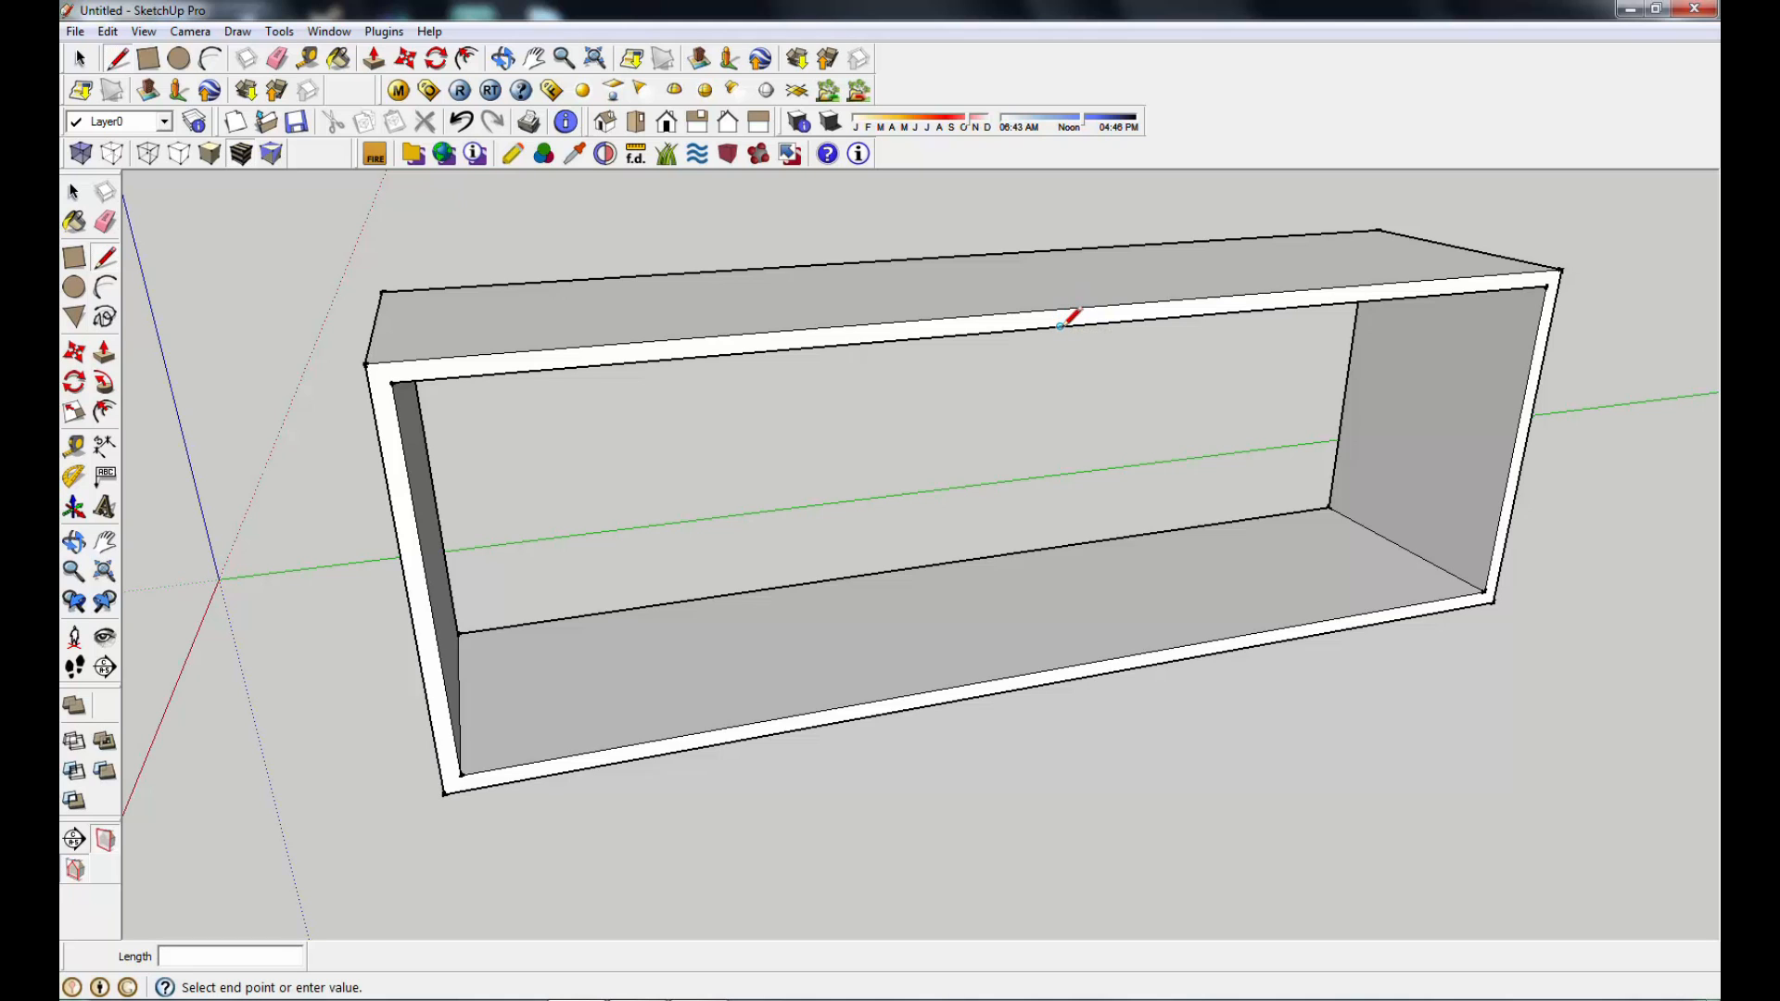
{"action": "left_click", "coordinate": [1046, 668]}
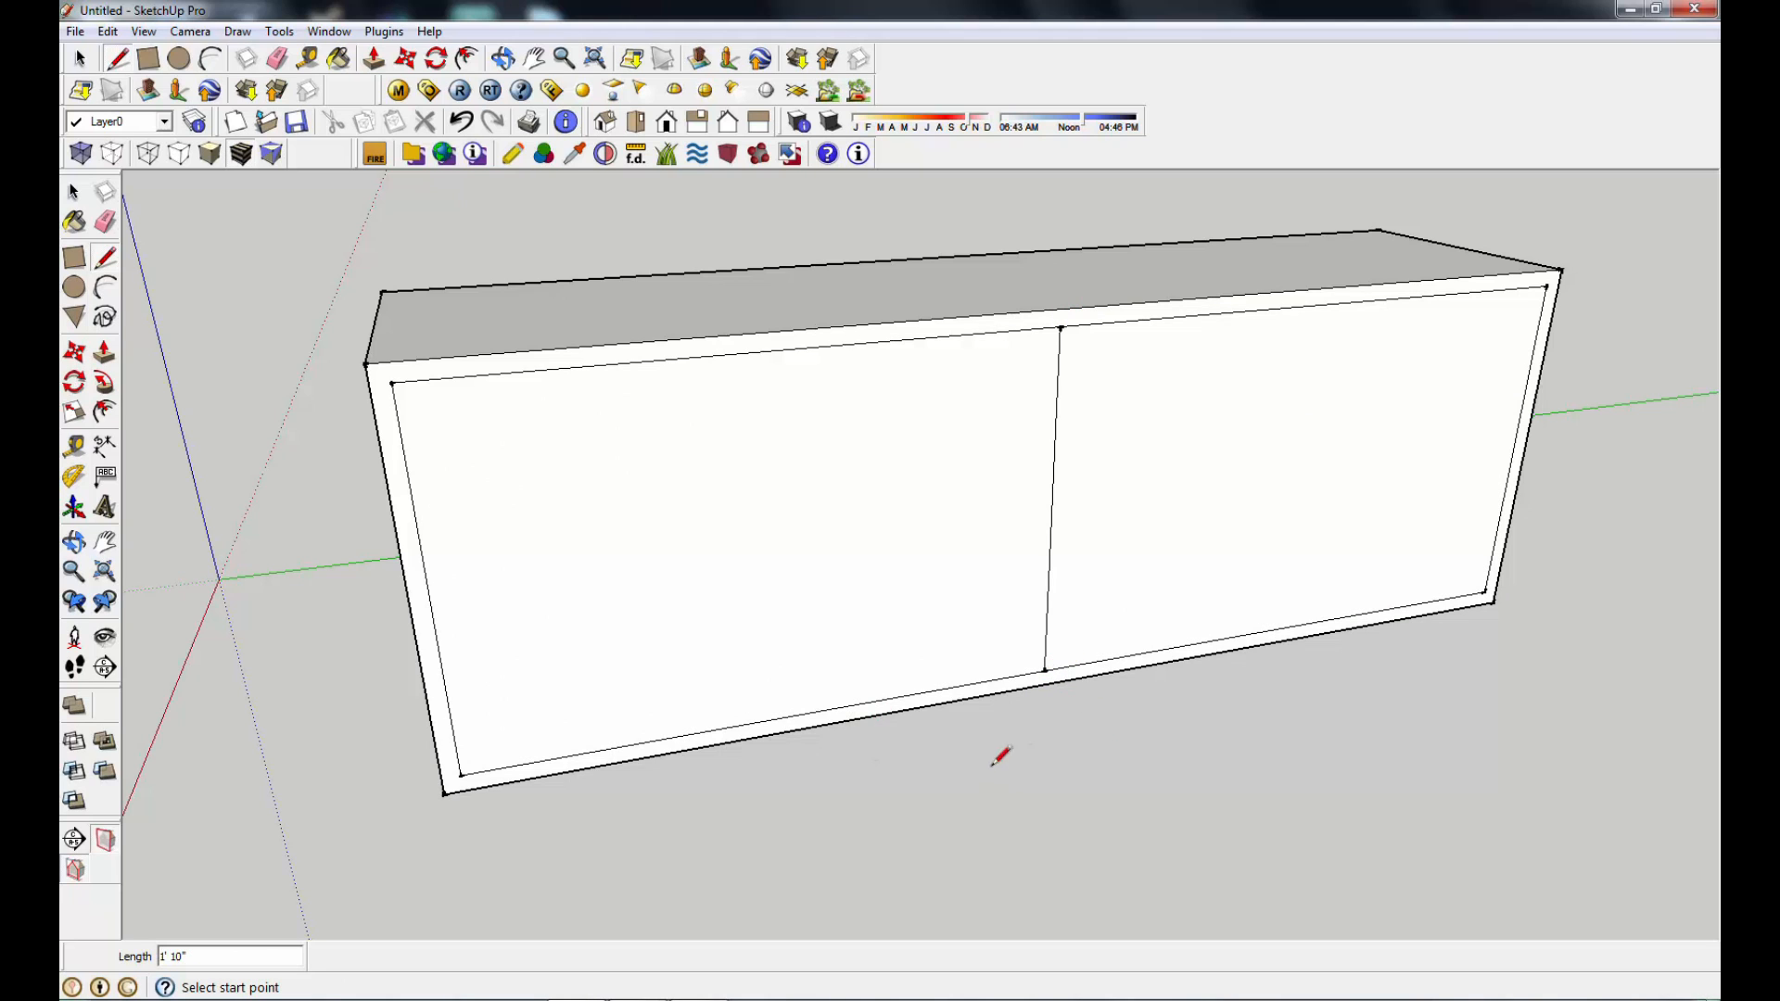
Step: Erase the two front faces on either side of the central vertical line
{"action": "right_click", "coordinate": [842, 555]}
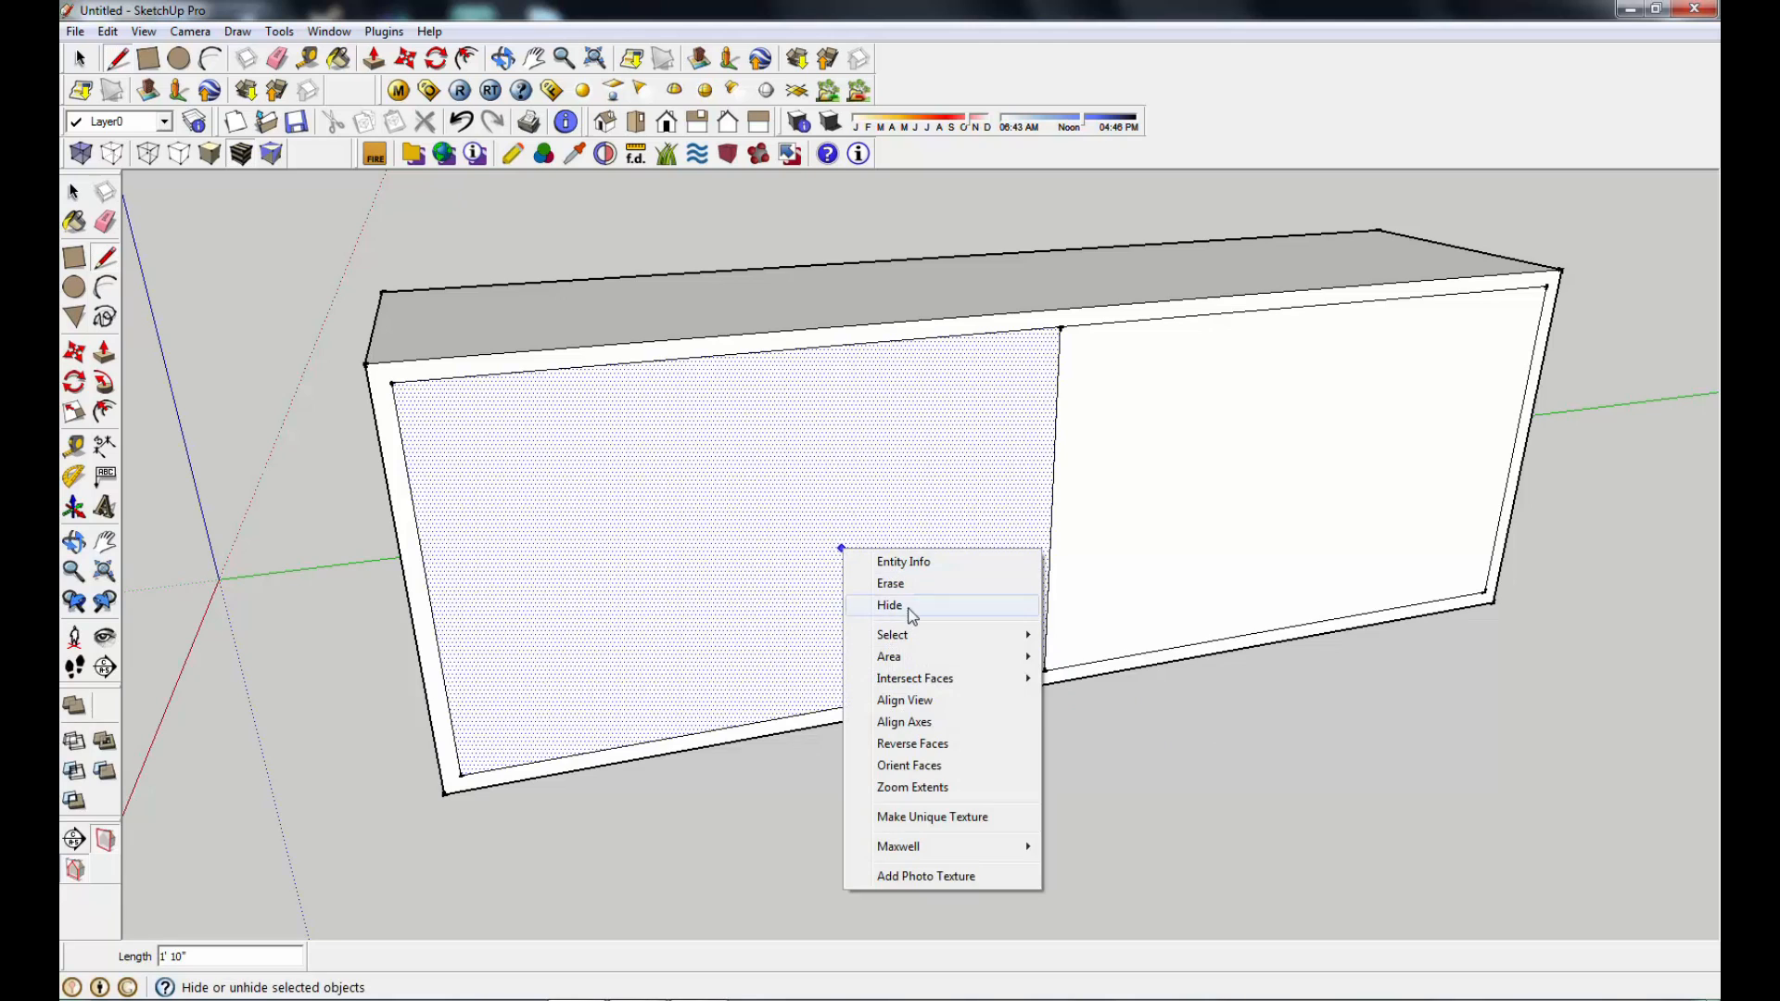
{"action": "left_click", "coordinate": [867, 588]}
{"action": "right_click", "coordinate": [1170, 484]}
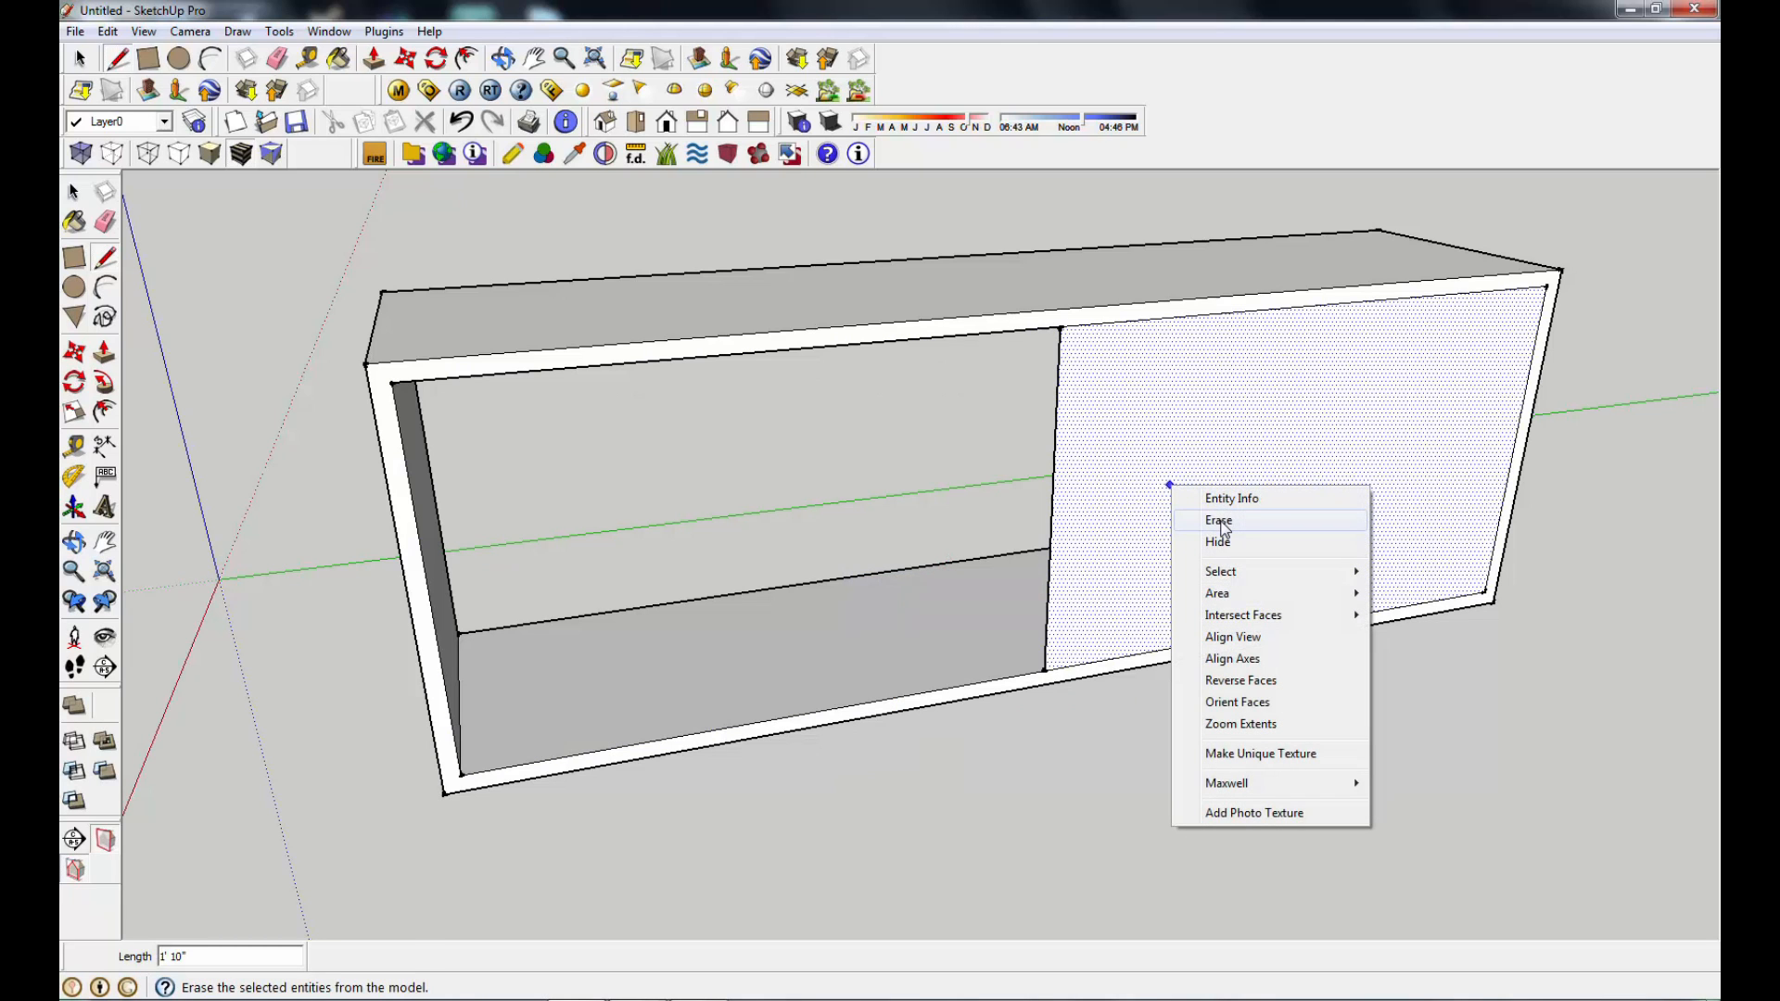
{"action": "left_click", "coordinate": [1221, 523]}
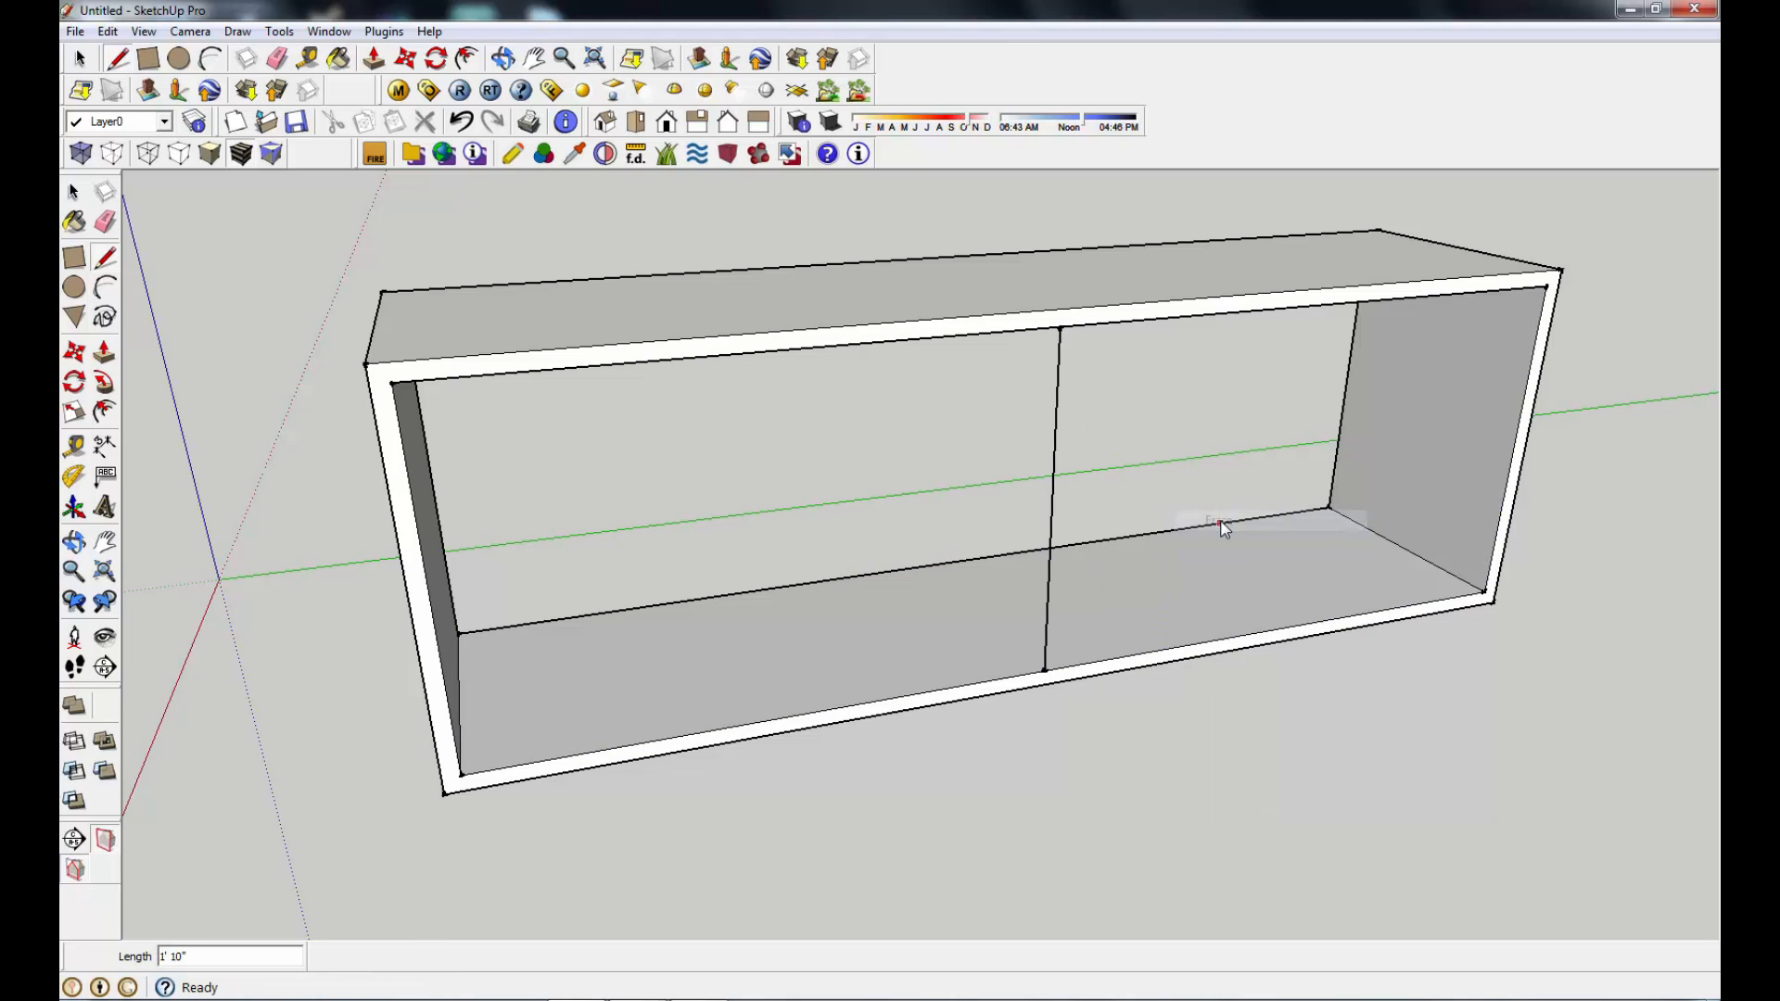
Step: Draw vertical lines through the middle of both halves of the front opening to divide it into four panels
{"action": "left_click", "coordinate": [1322, 303]}
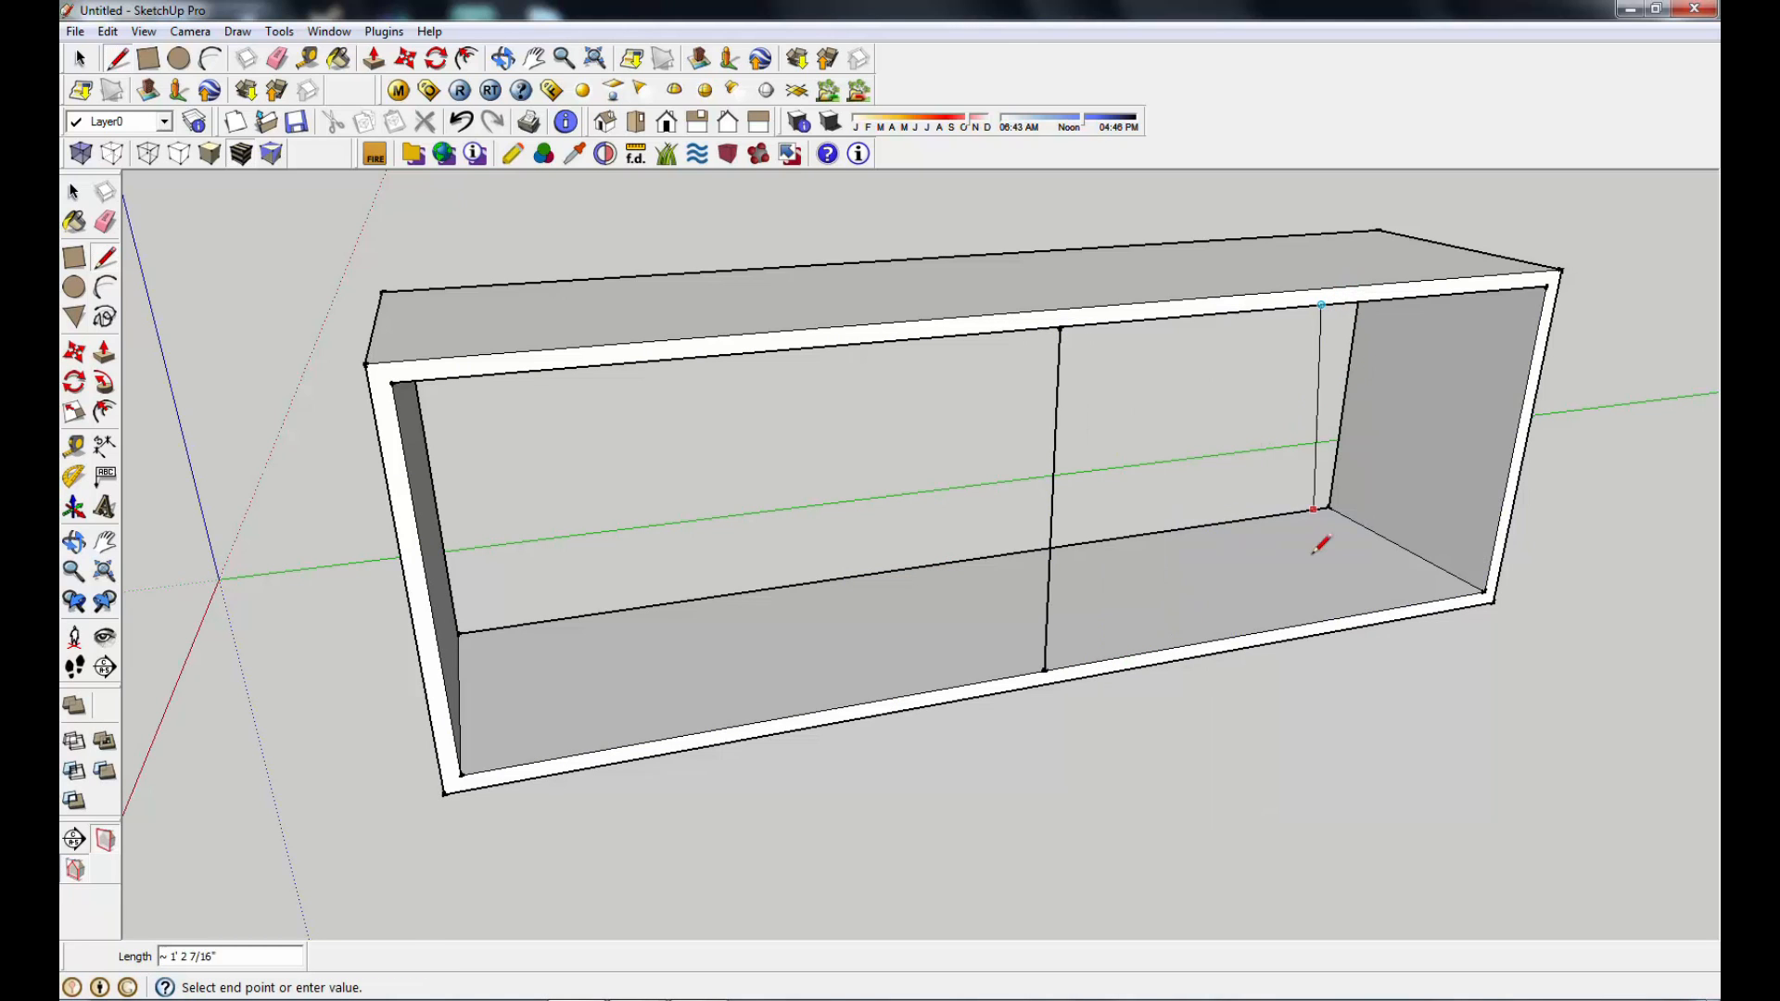
{"action": "left_click", "coordinate": [1282, 628]}
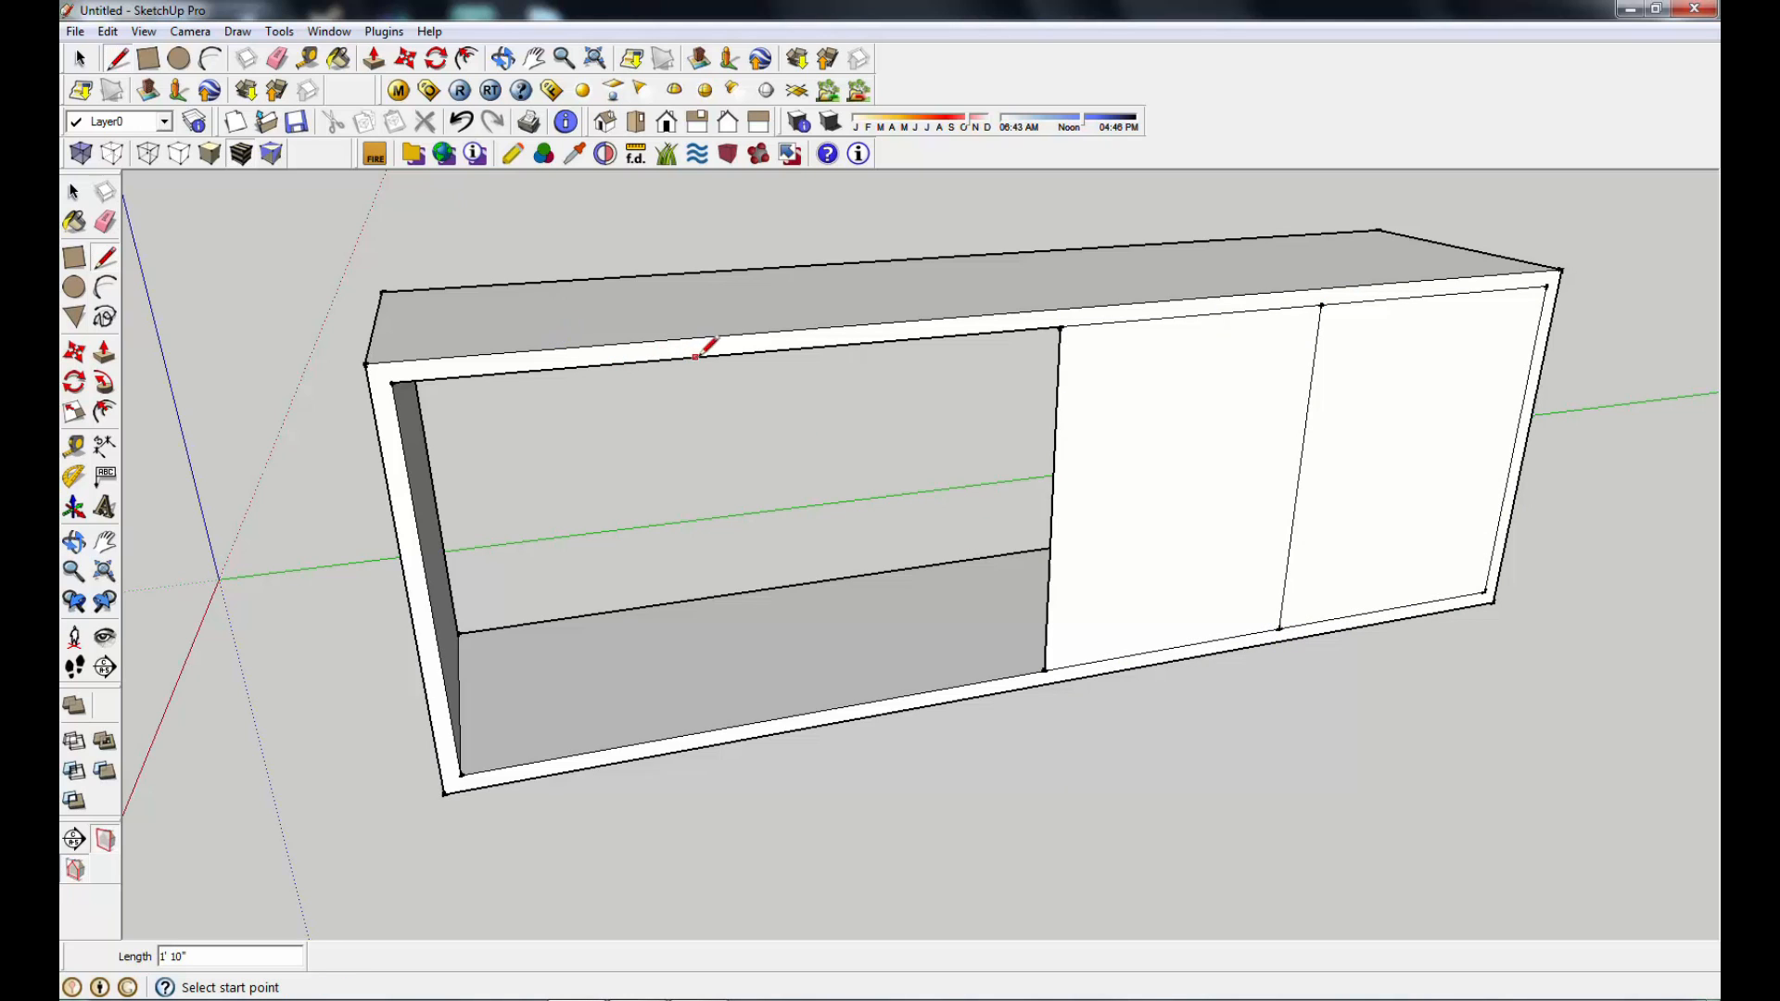
{"action": "left_click", "coordinate": [754, 352]}
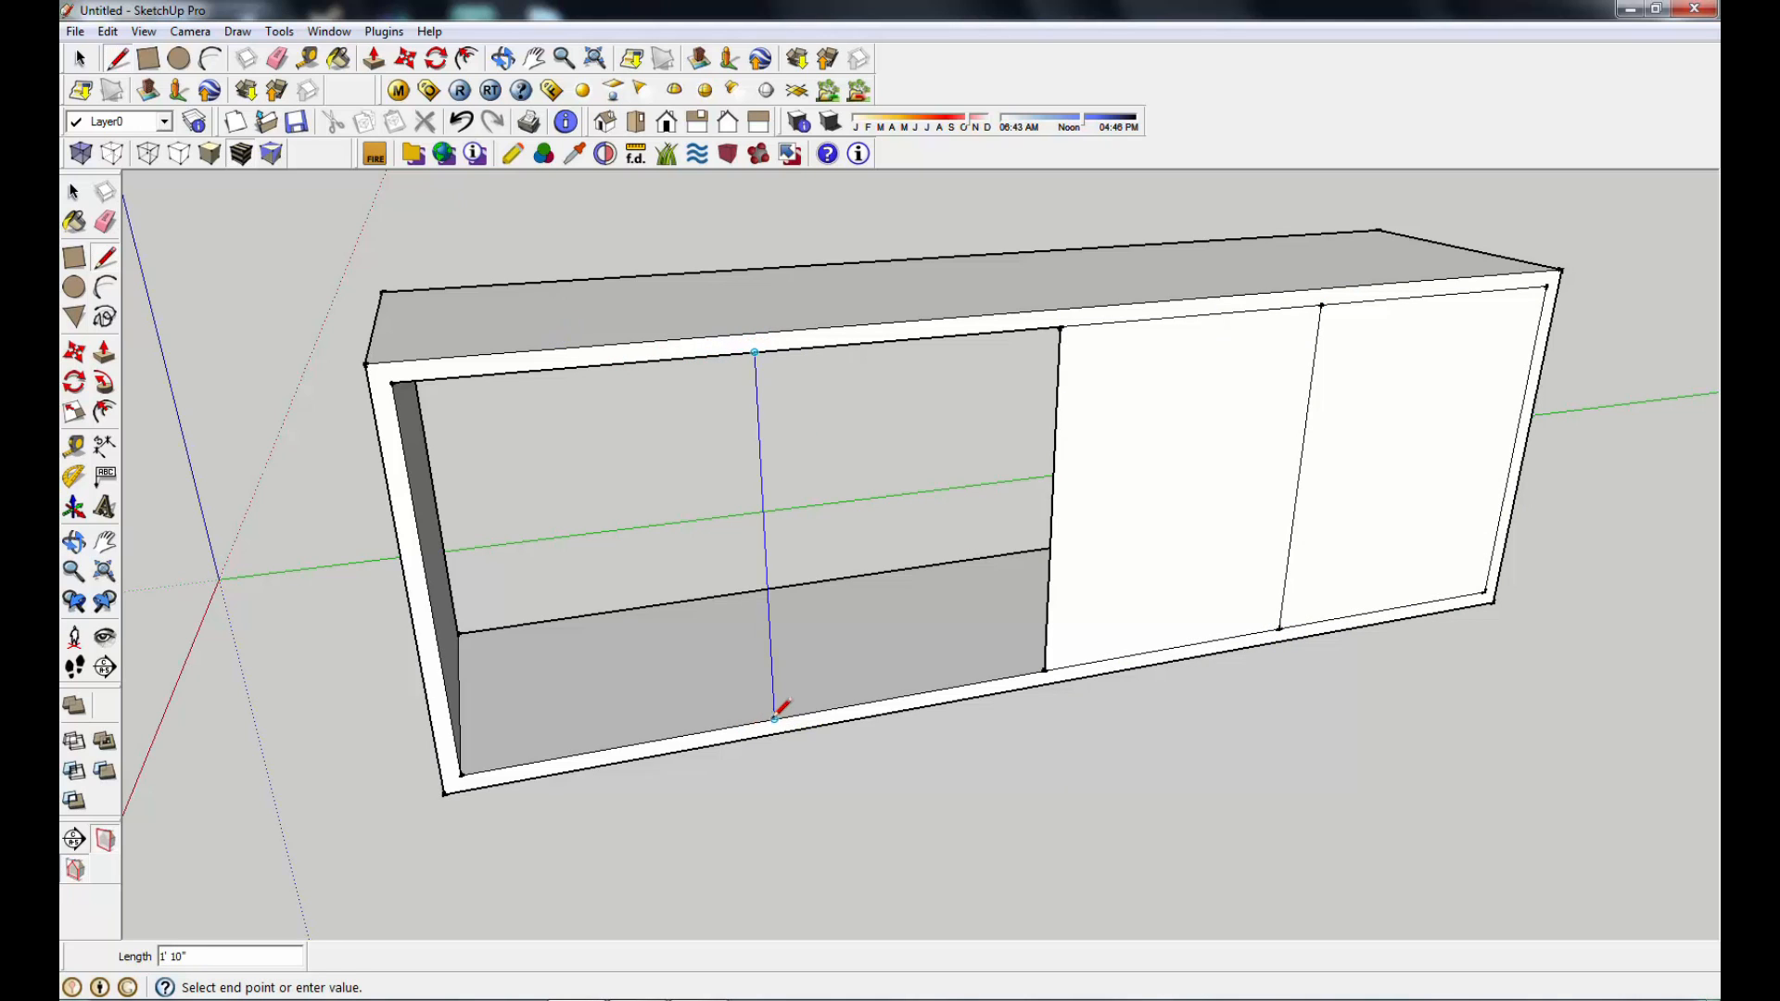
{"action": "left_click", "coordinate": [774, 717]}
Step: Delete the four front panel faces, keeping the three vertical lines across the opening
{"action": "key", "text": "space"}
{"action": "left_click", "coordinate": [635, 560]}
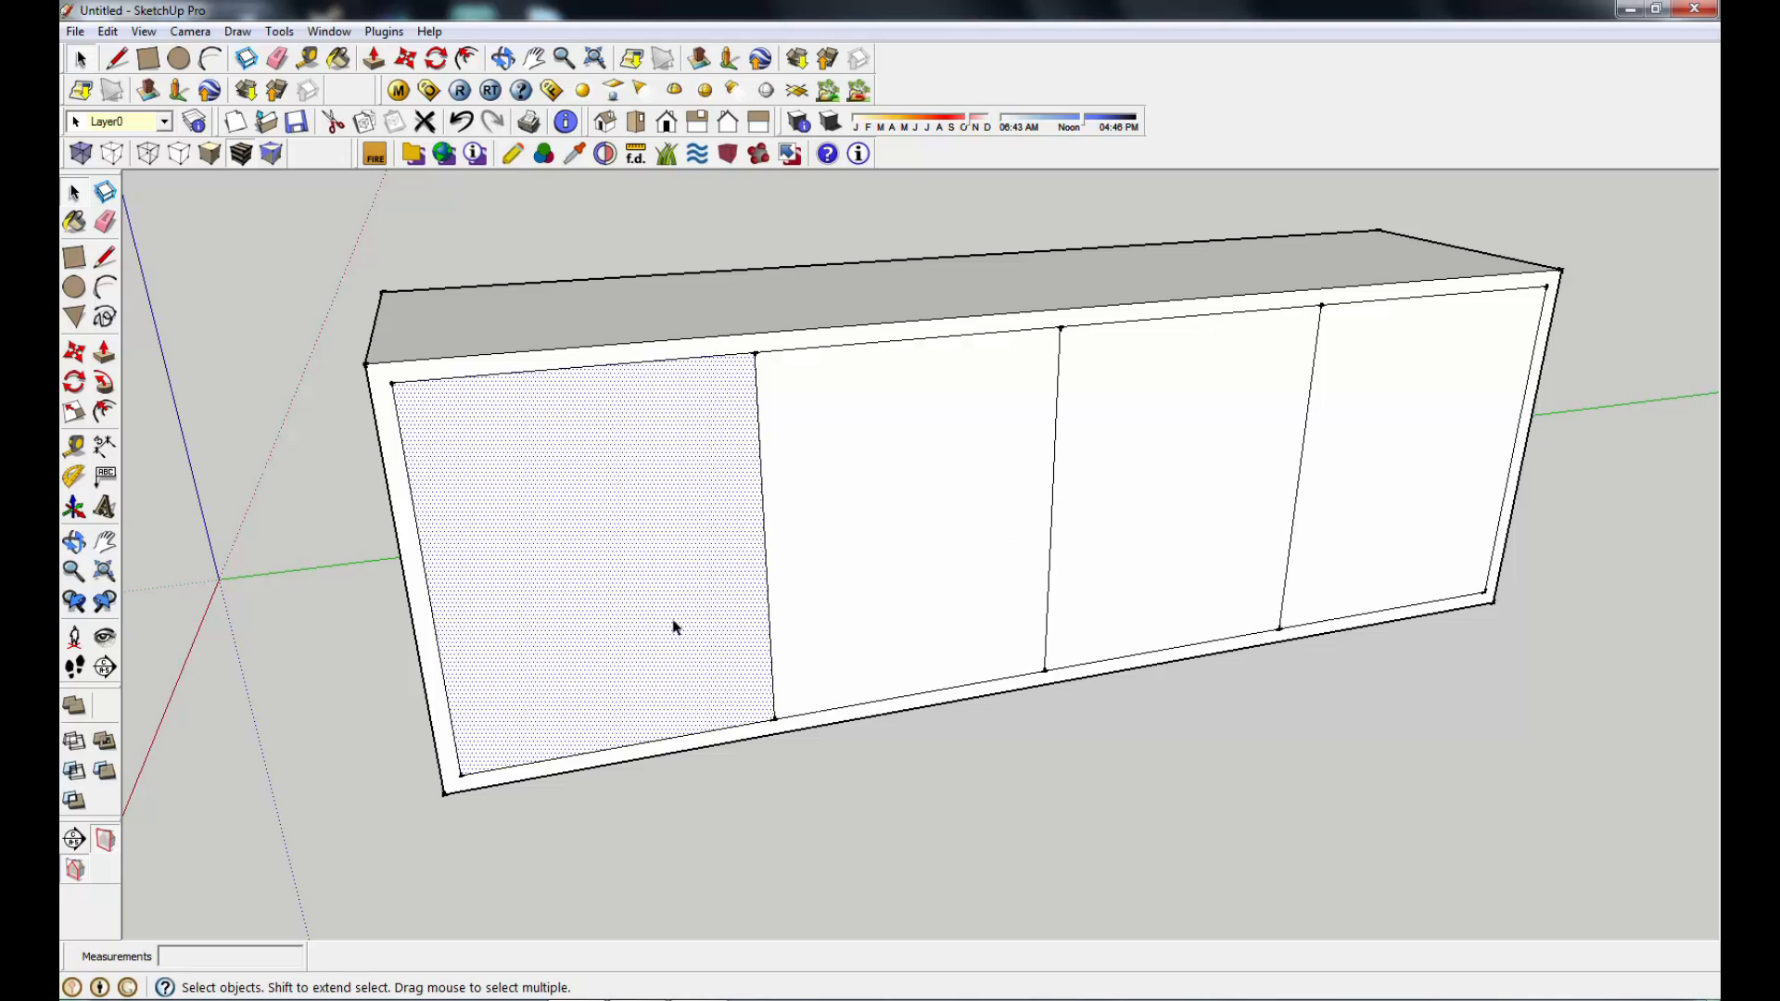
{"action": "left_click", "coordinate": [894, 874]}
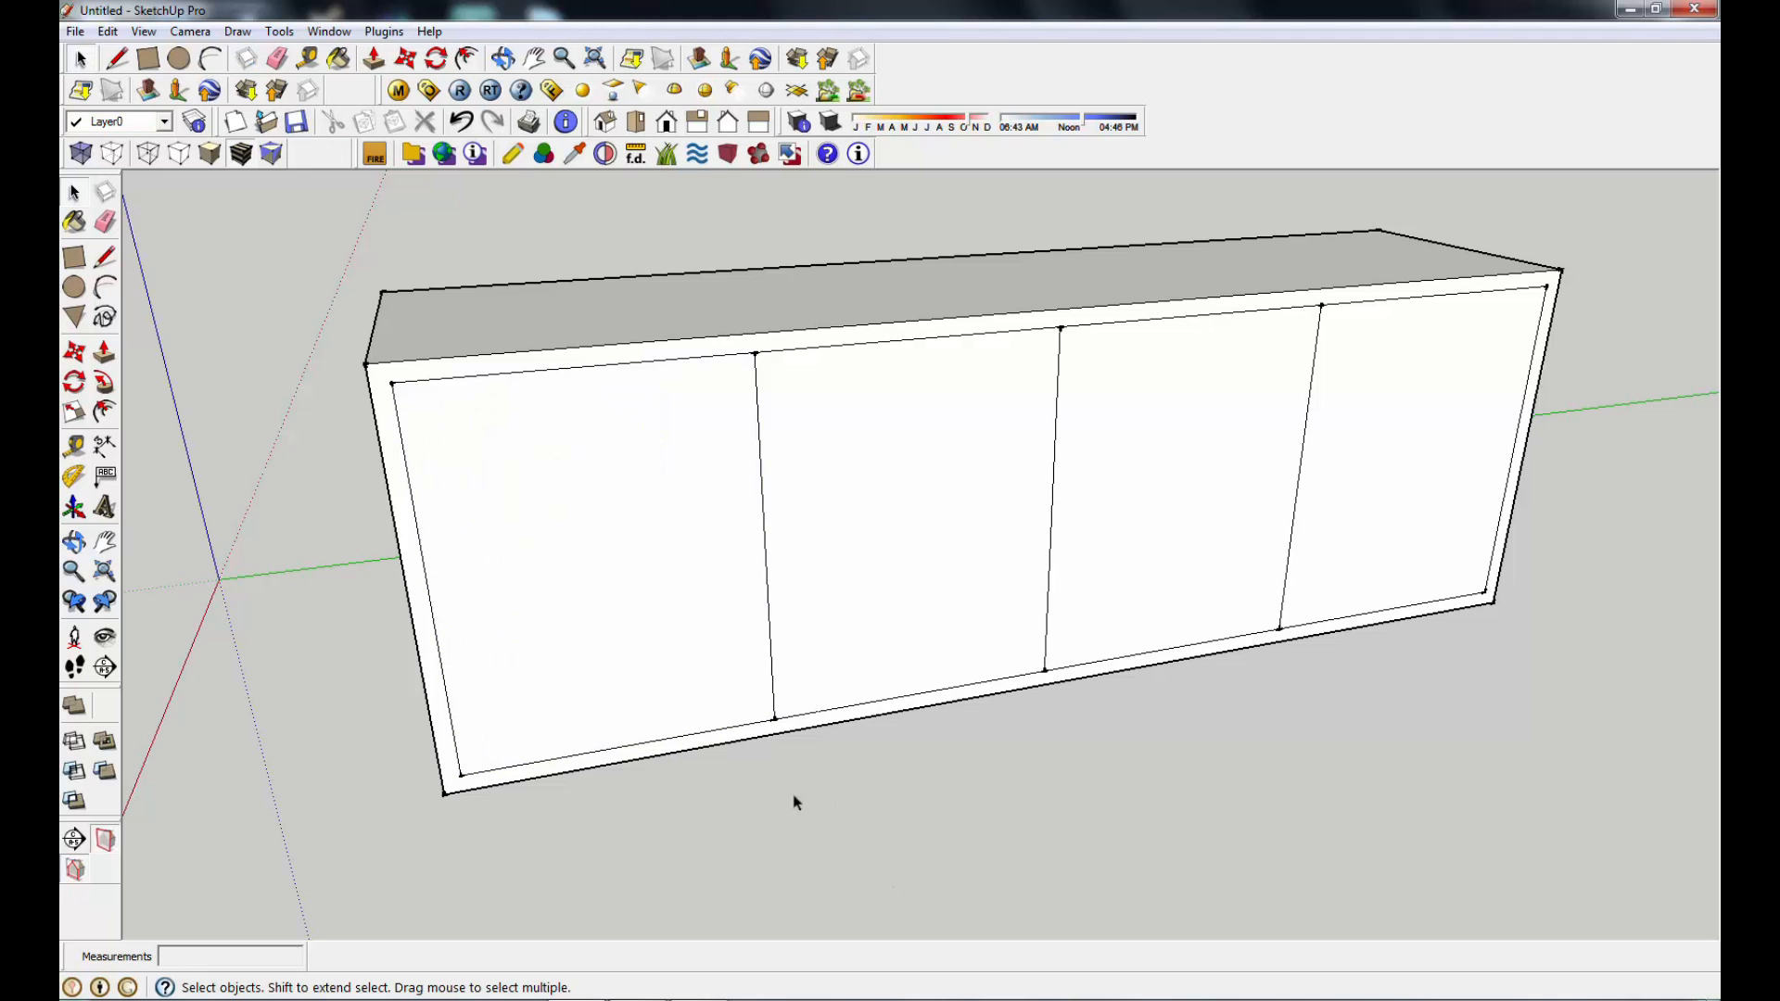
{"action": "left_click", "coordinate": [589, 548]}
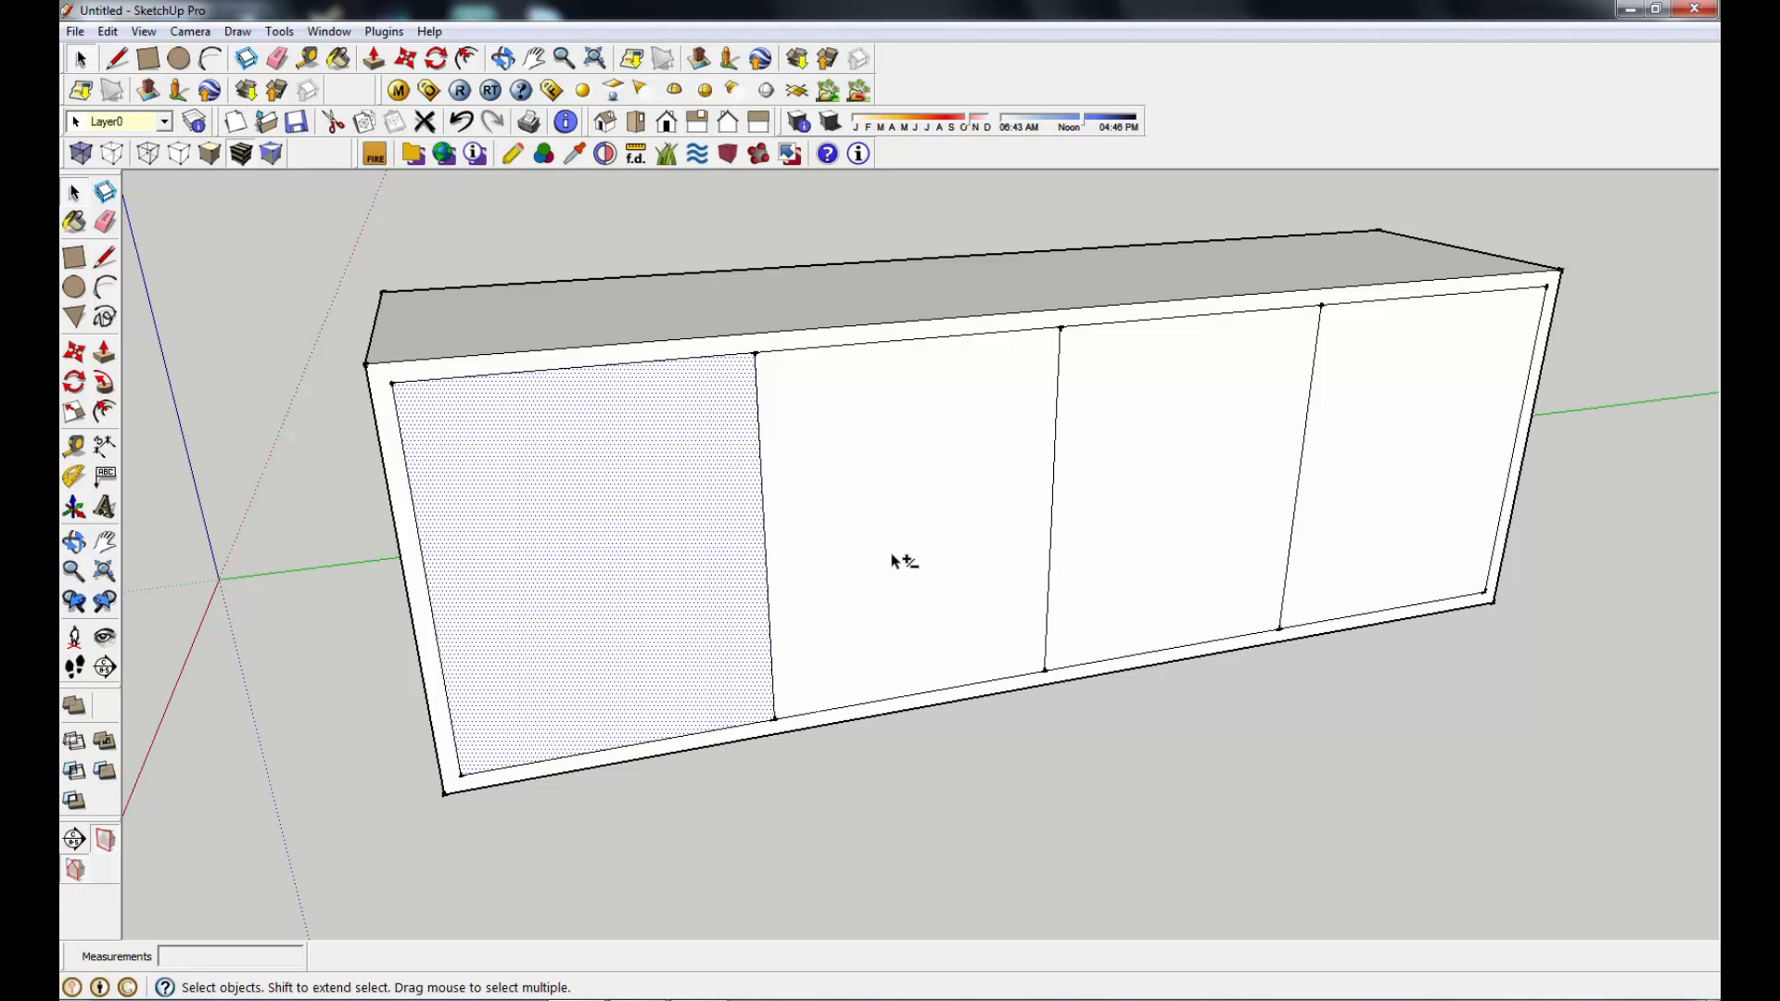
{"action": "left_click", "coordinate": [892, 522], "text": "shift"}
{"action": "left_click", "coordinate": [1196, 524], "text": "shift"}
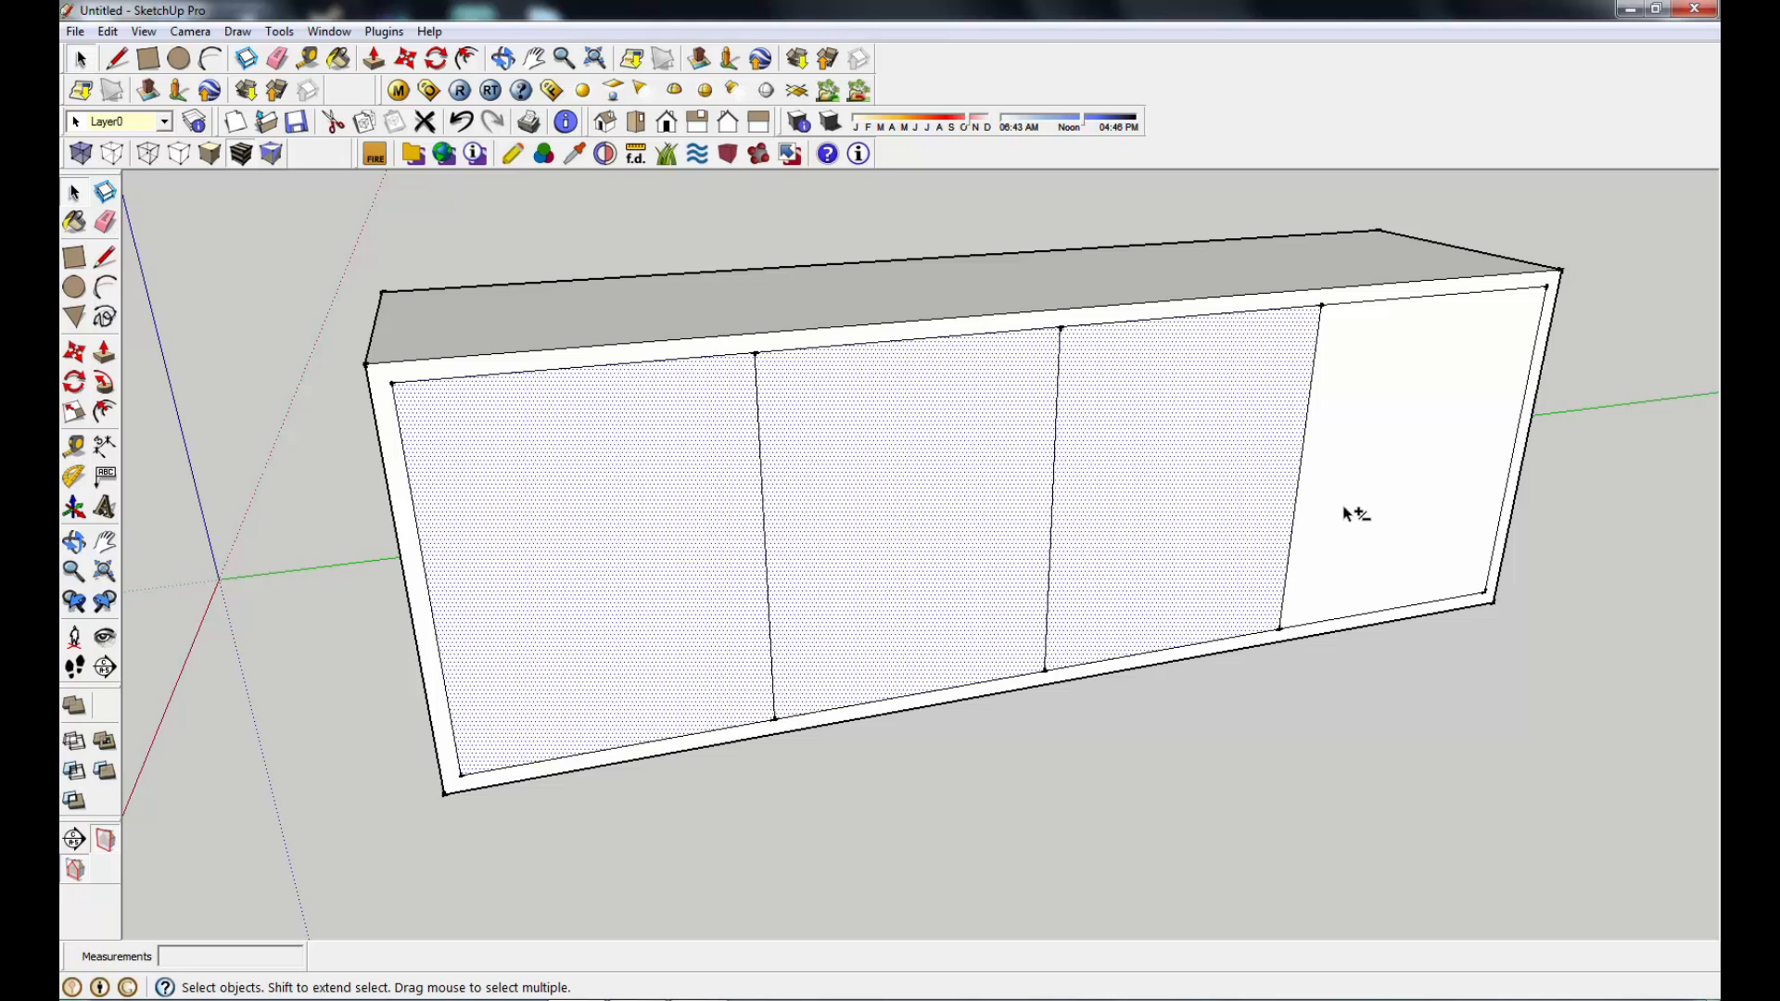
{"action": "left_click", "coordinate": [1391, 498], "text": "shift"}
{"action": "key", "text": "Delete"}
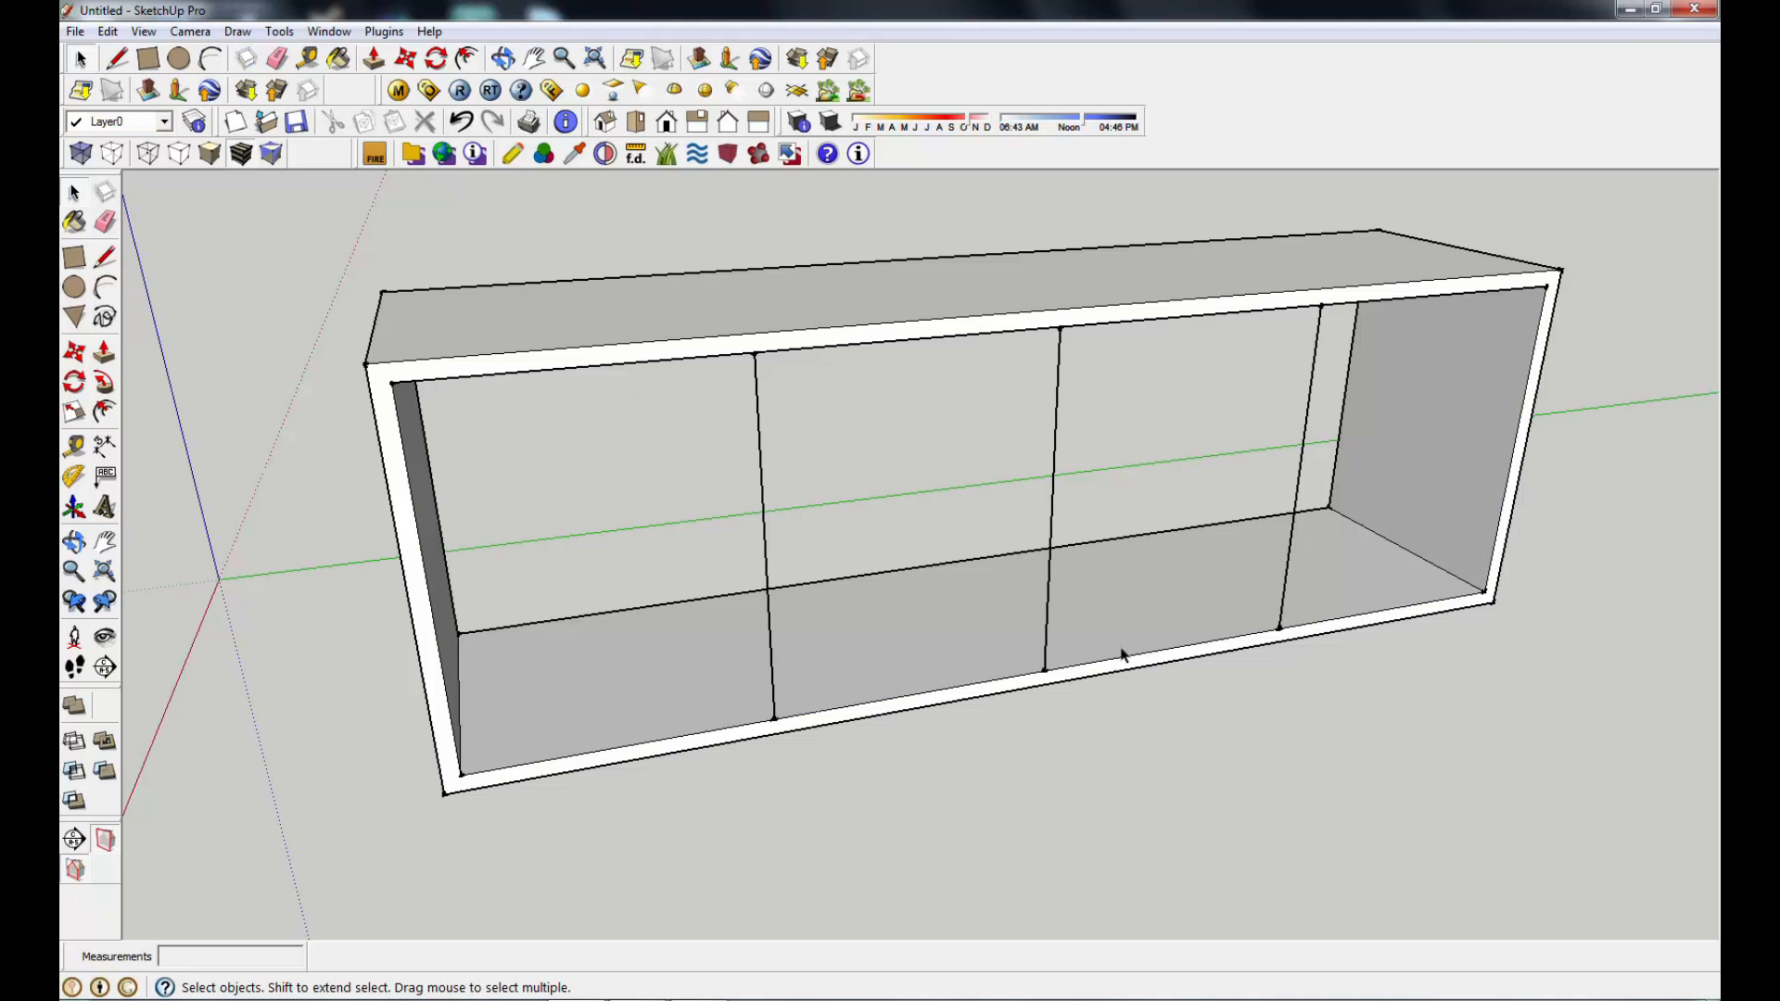
Step: Draw lines from both ends of the left vertical line to the back and up the rear to form a partition
{"action": "mouse_move", "coordinate": [1391, 734]}
{"action": "middle_mouse_down"}
{"action": "mouse_move", "coordinate": [1116, 755]}
{"action": "mouse_move", "coordinate": [1399, 680]}
{"action": "mouse_move", "coordinate": [1165, 743]}
{"action": "mouse_move", "coordinate": [1180, 791]}
{"action": "mouse_move", "coordinate": [1292, 782]}
{"action": "mouse_move", "coordinate": [1375, 740]}
{"action": "middle_mouse_up"}
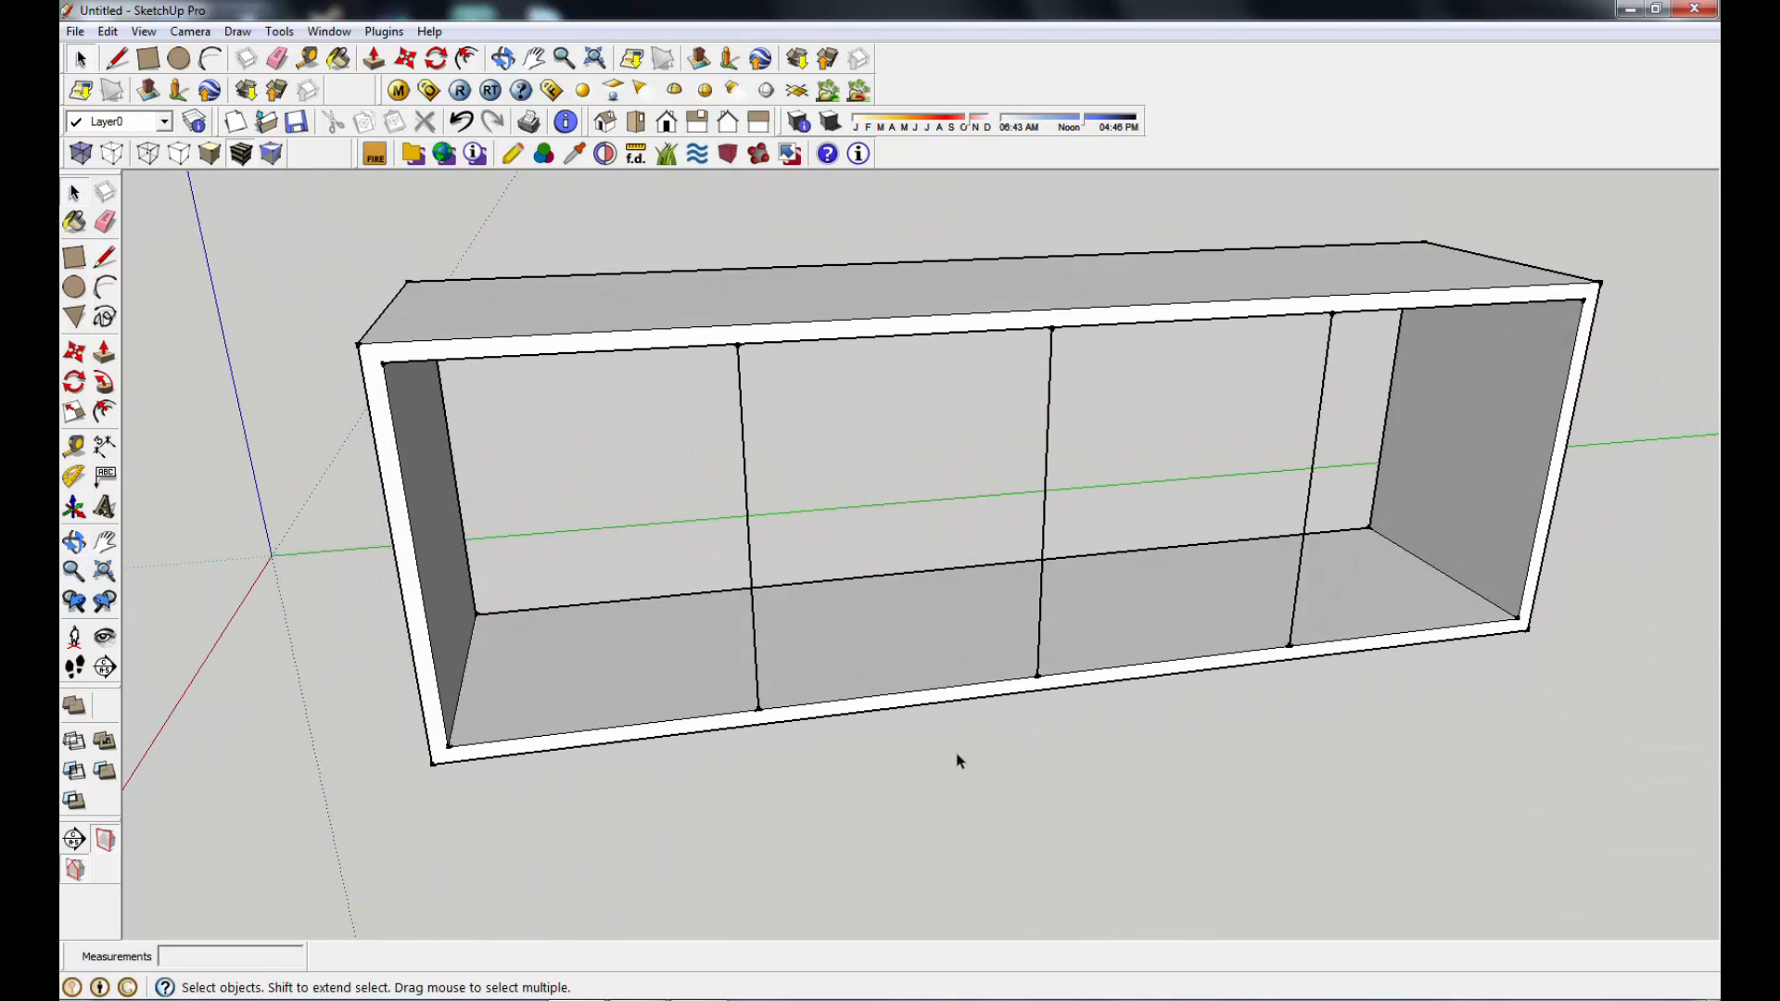
{"action": "middle_click_drag", "start_coordinate": [849, 787], "coordinate": [1048, 806]}
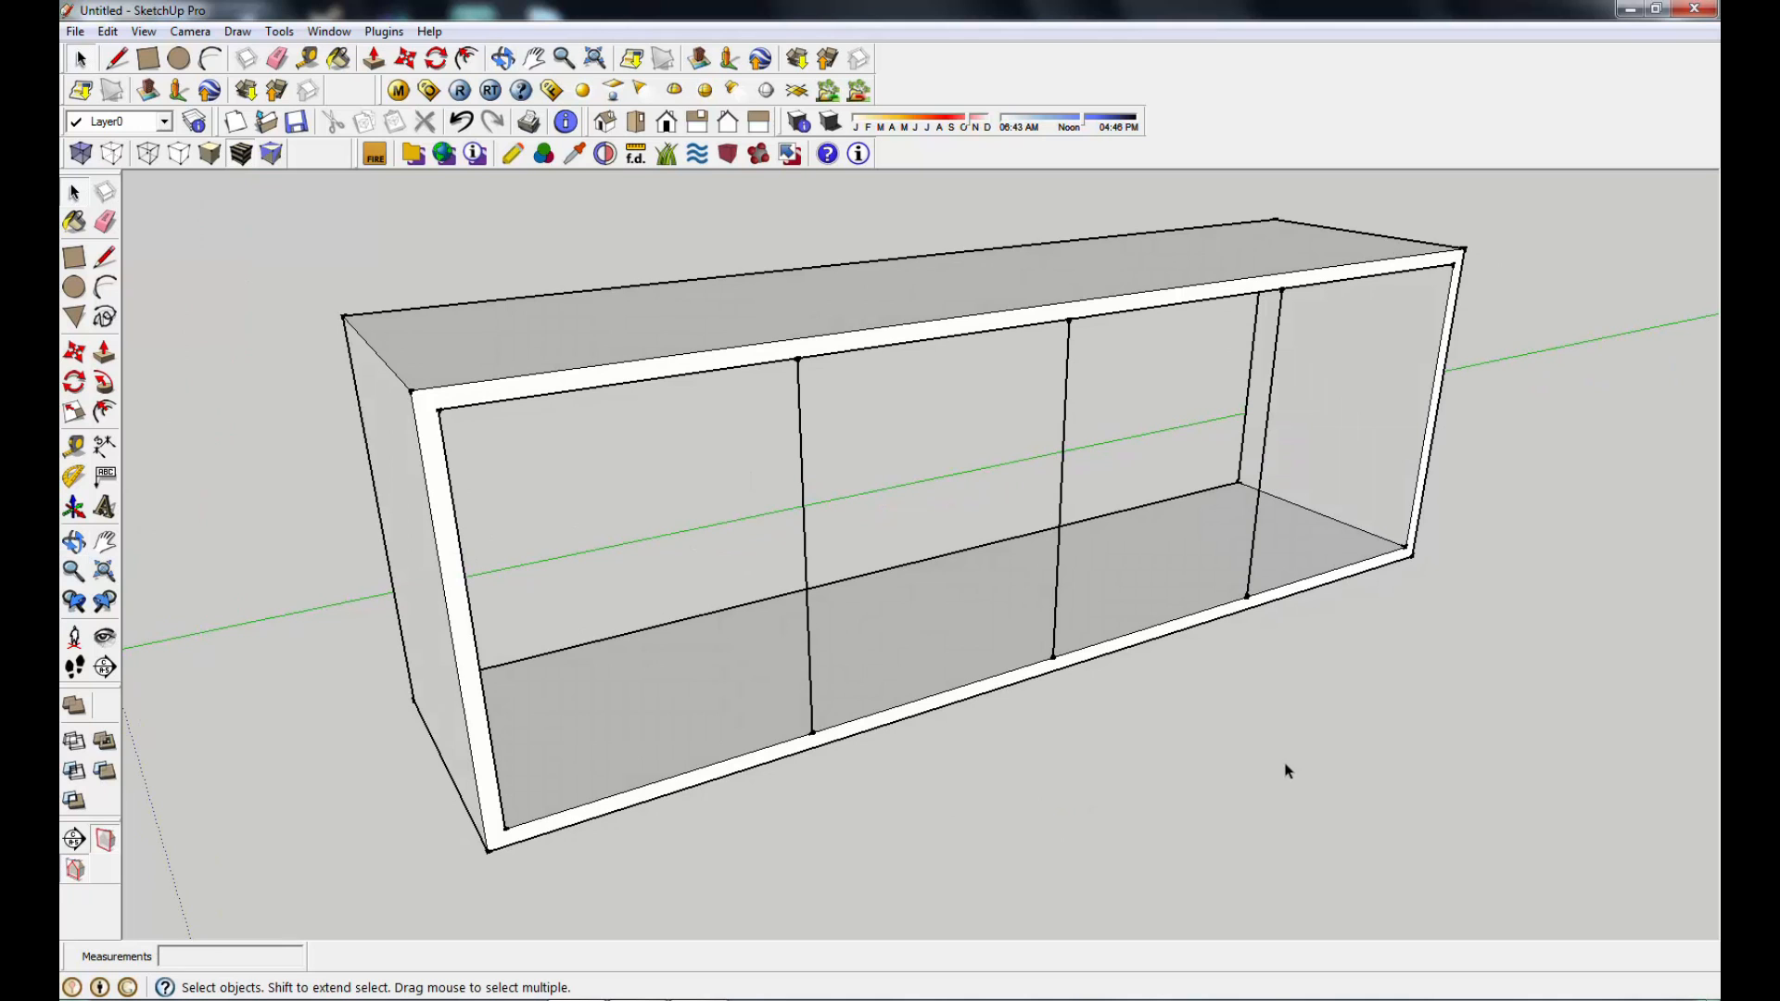
{"action": "middle_click_drag", "start_coordinate": [1286, 771], "coordinate": [1200, 779]}
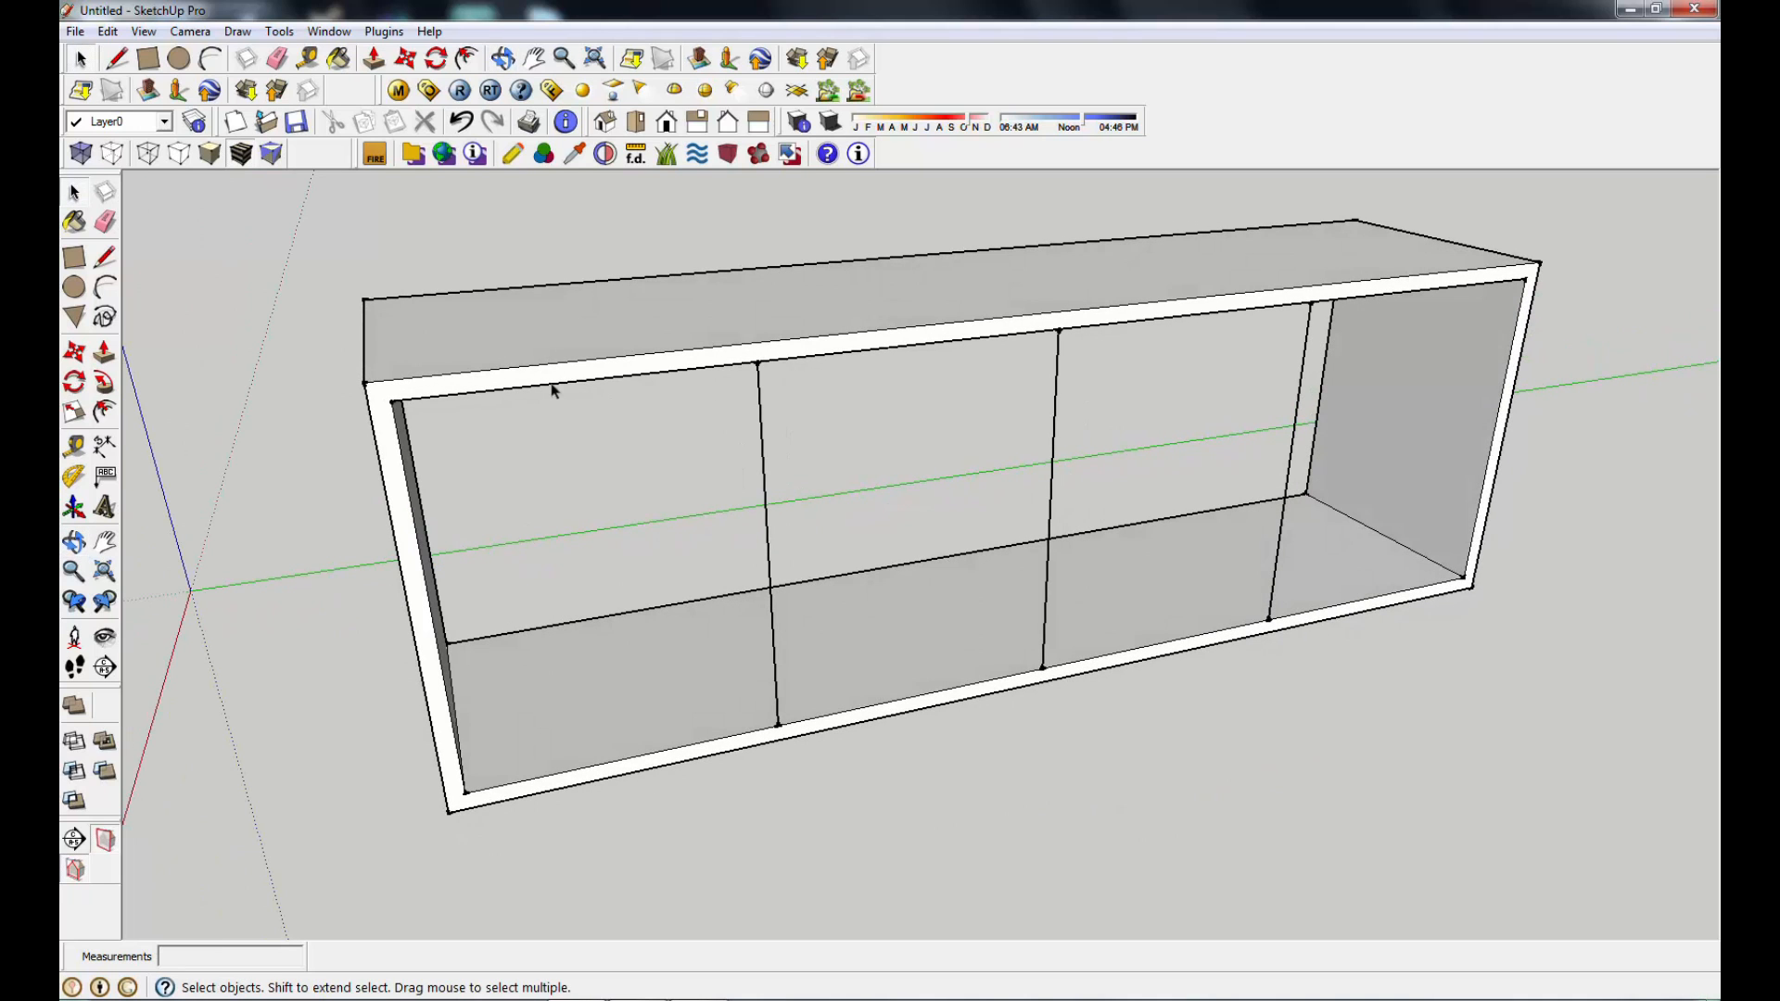
{"action": "middle_click_drag", "start_coordinate": [915, 748], "coordinate": [843, 762]}
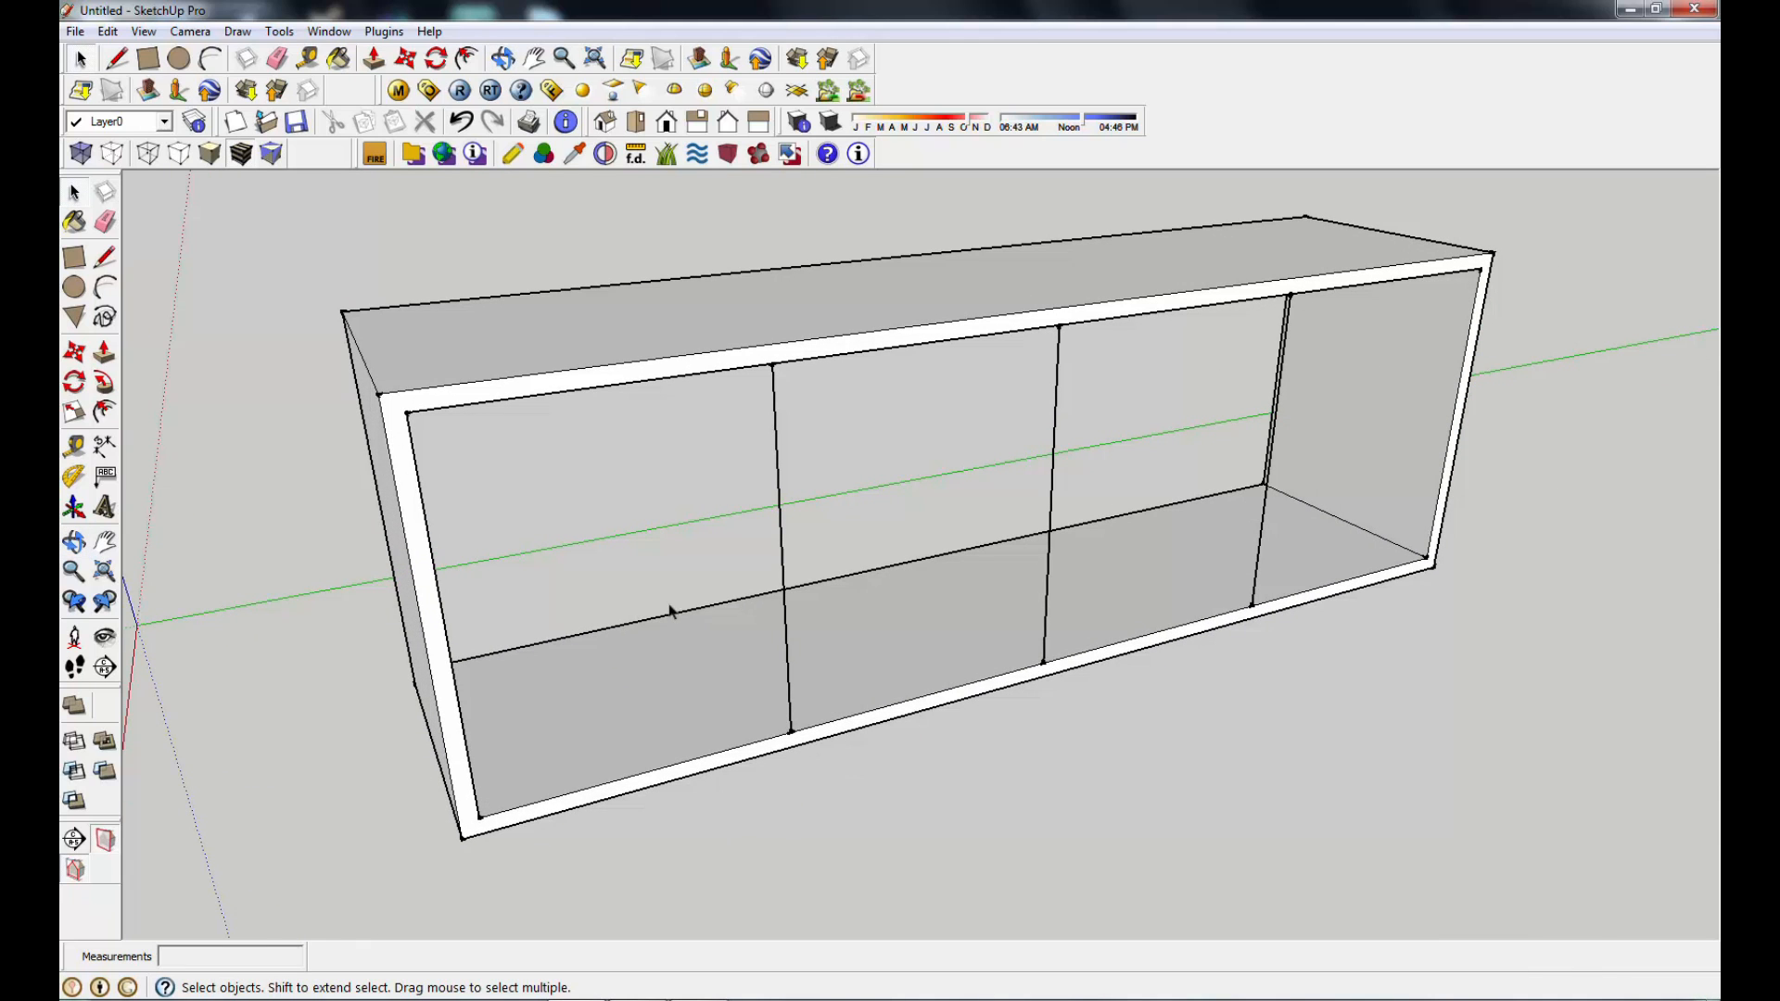
{"action": "left_click", "coordinate": [104, 257]}
{"action": "left_click", "coordinate": [791, 732]}
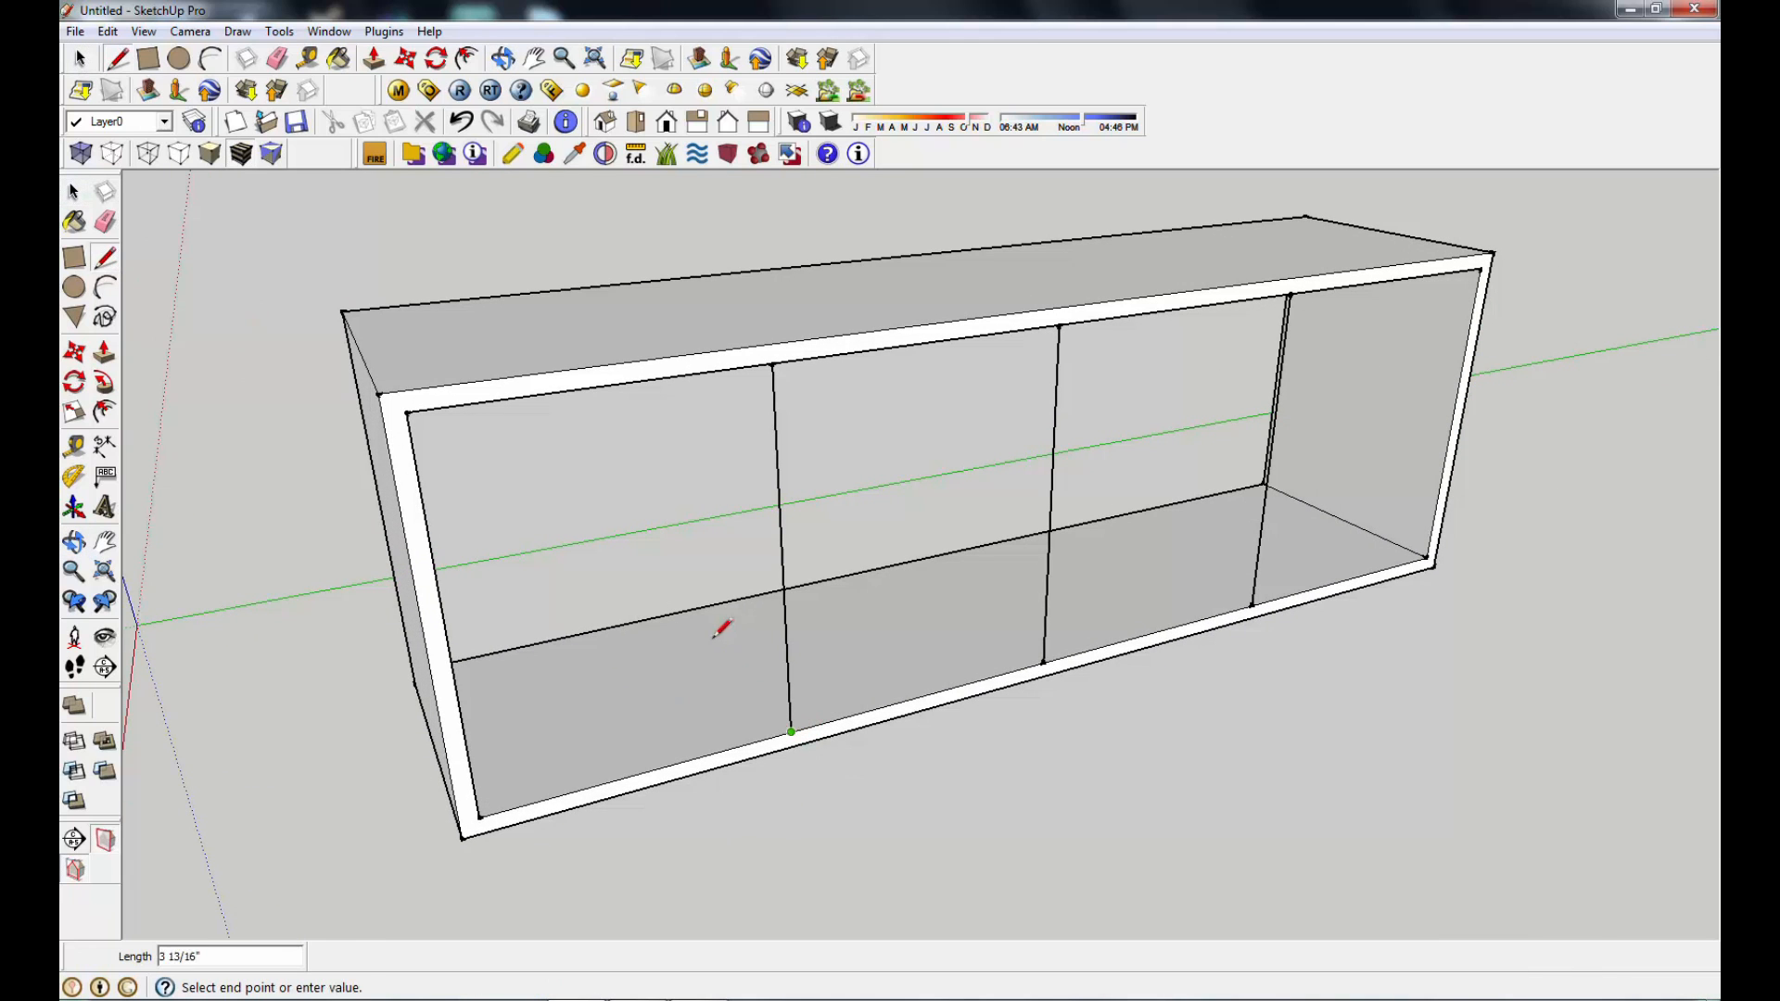
{"action": "left_click", "coordinate": [692, 608]}
{"action": "mouse_move", "coordinate": [831, 791]}
{"action": "middle_mouse_down"}
{"action": "mouse_move", "coordinate": [787, 516]}
{"action": "mouse_move", "coordinate": [728, 406]}
{"action": "middle_mouse_up"}
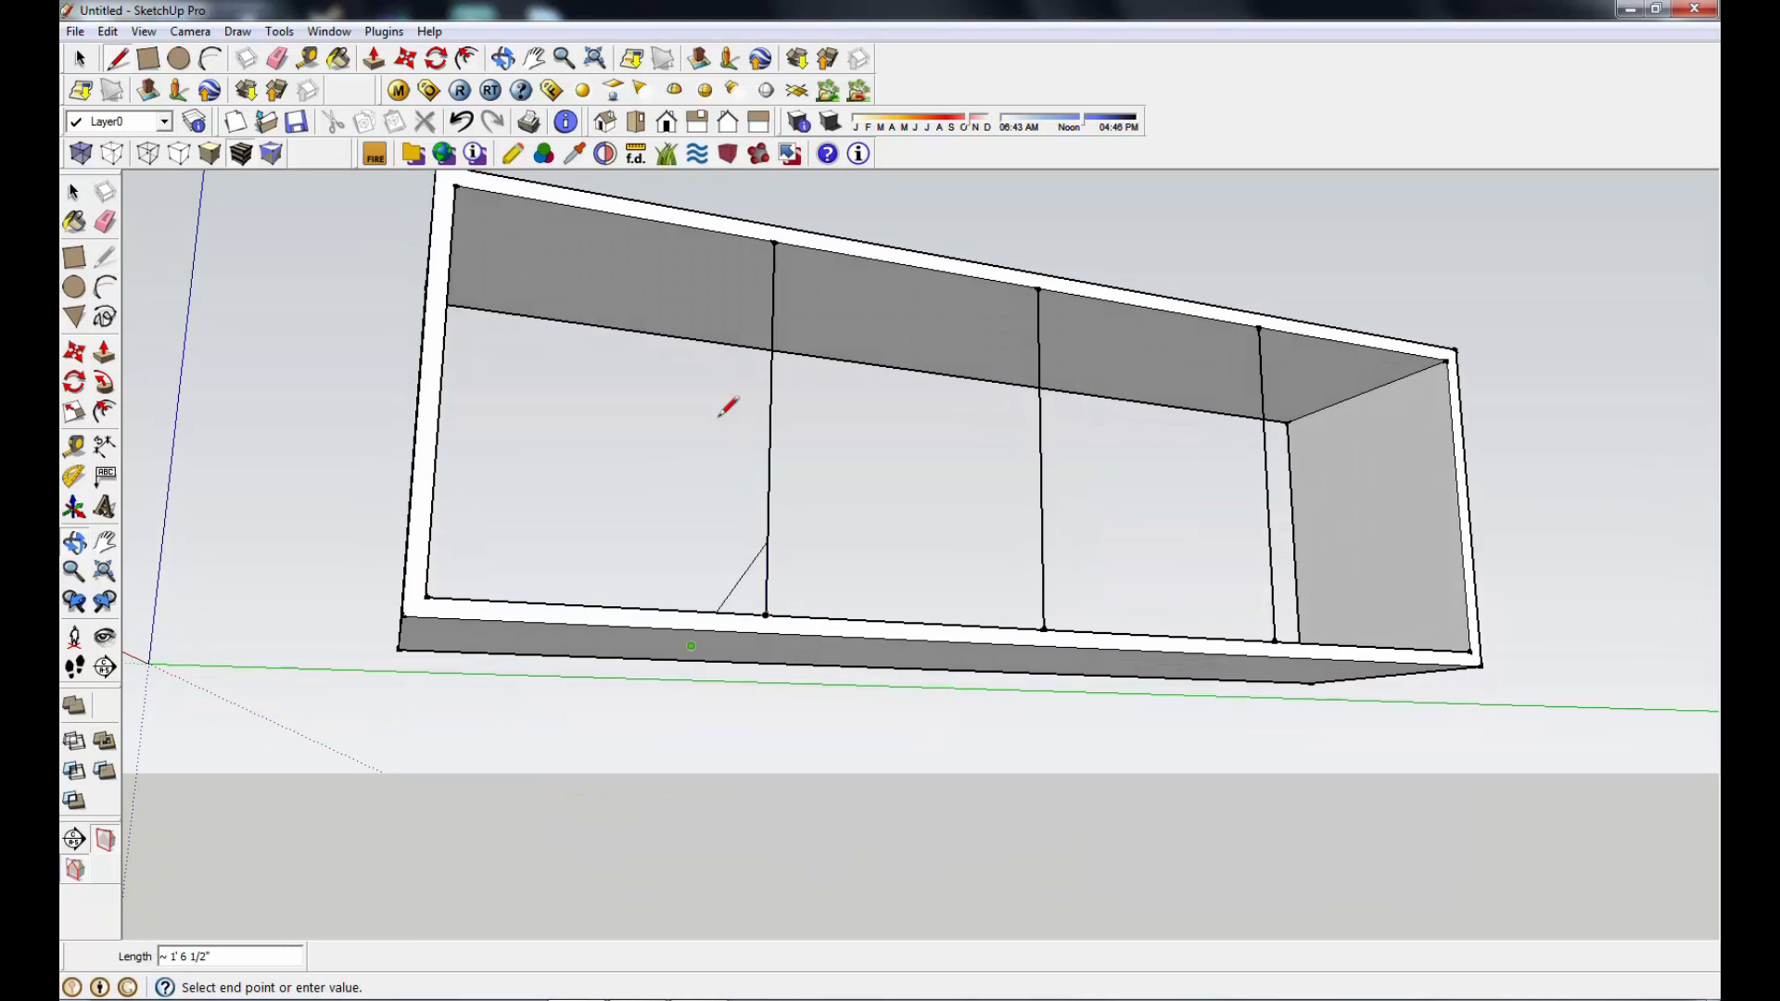
{"action": "left_click", "coordinate": [702, 340]}
{"action": "left_click", "coordinate": [774, 241]}
{"action": "left_click", "coordinate": [702, 340]}
Step: Examine the new left partition and the cabinet's interior from several angles
{"action": "mouse_move", "coordinate": [909, 426]}
{"action": "middle_mouse_down"}
{"action": "mouse_move", "coordinate": [914, 576]}
{"action": "mouse_move", "coordinate": [822, 711]}
{"action": "mouse_move", "coordinate": [651, 741]}
{"action": "middle_mouse_up"}
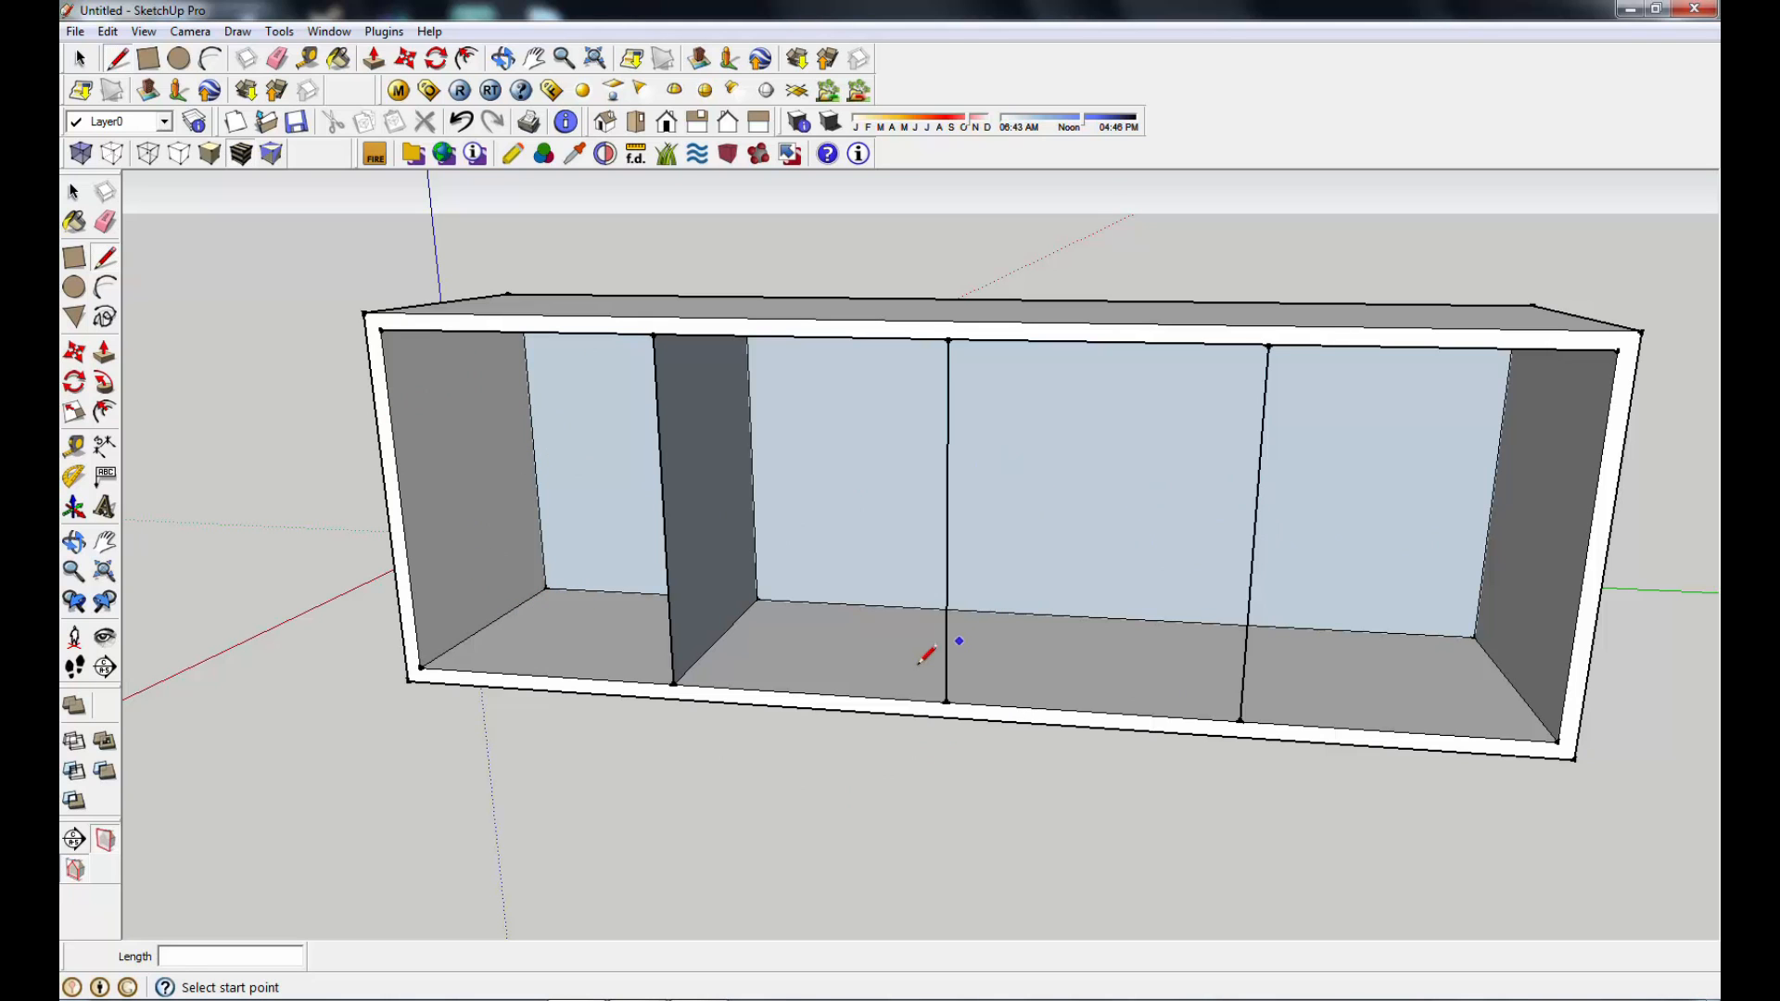
{"action": "middle_click_drag", "start_coordinate": [860, 714], "coordinate": [1017, 694]}
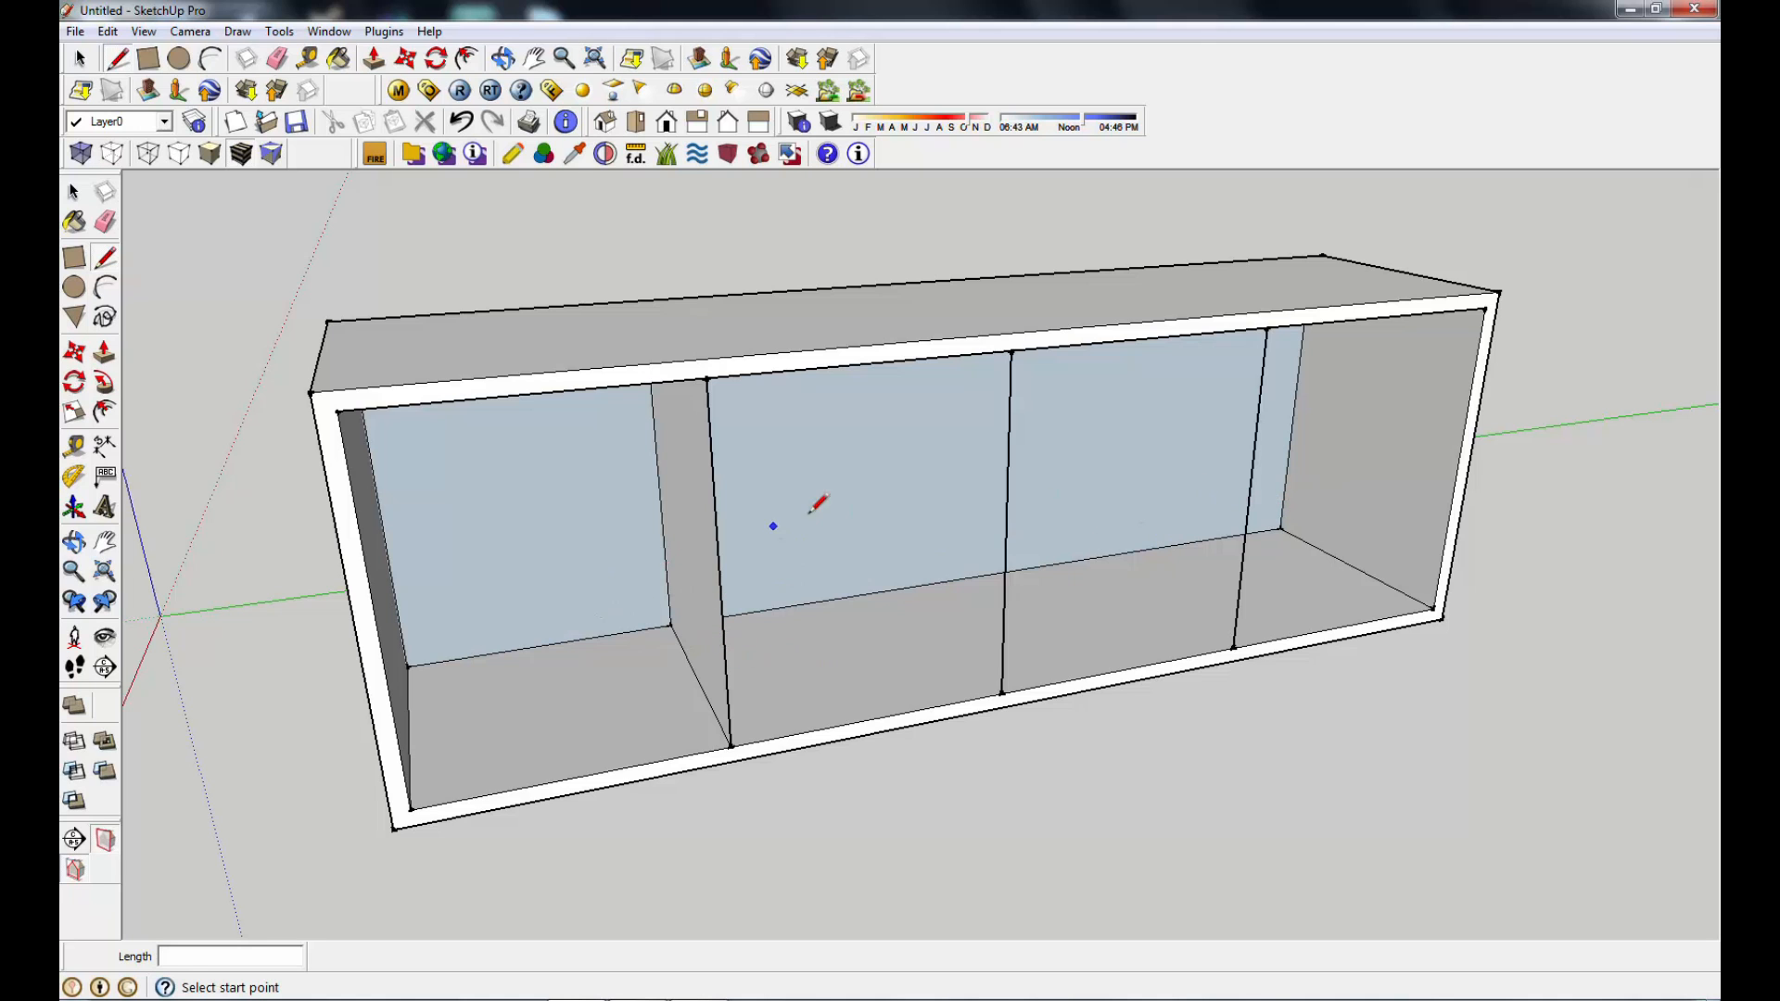
{"action": "middle_click_drag", "start_coordinate": [921, 810], "coordinate": [739, 815]}
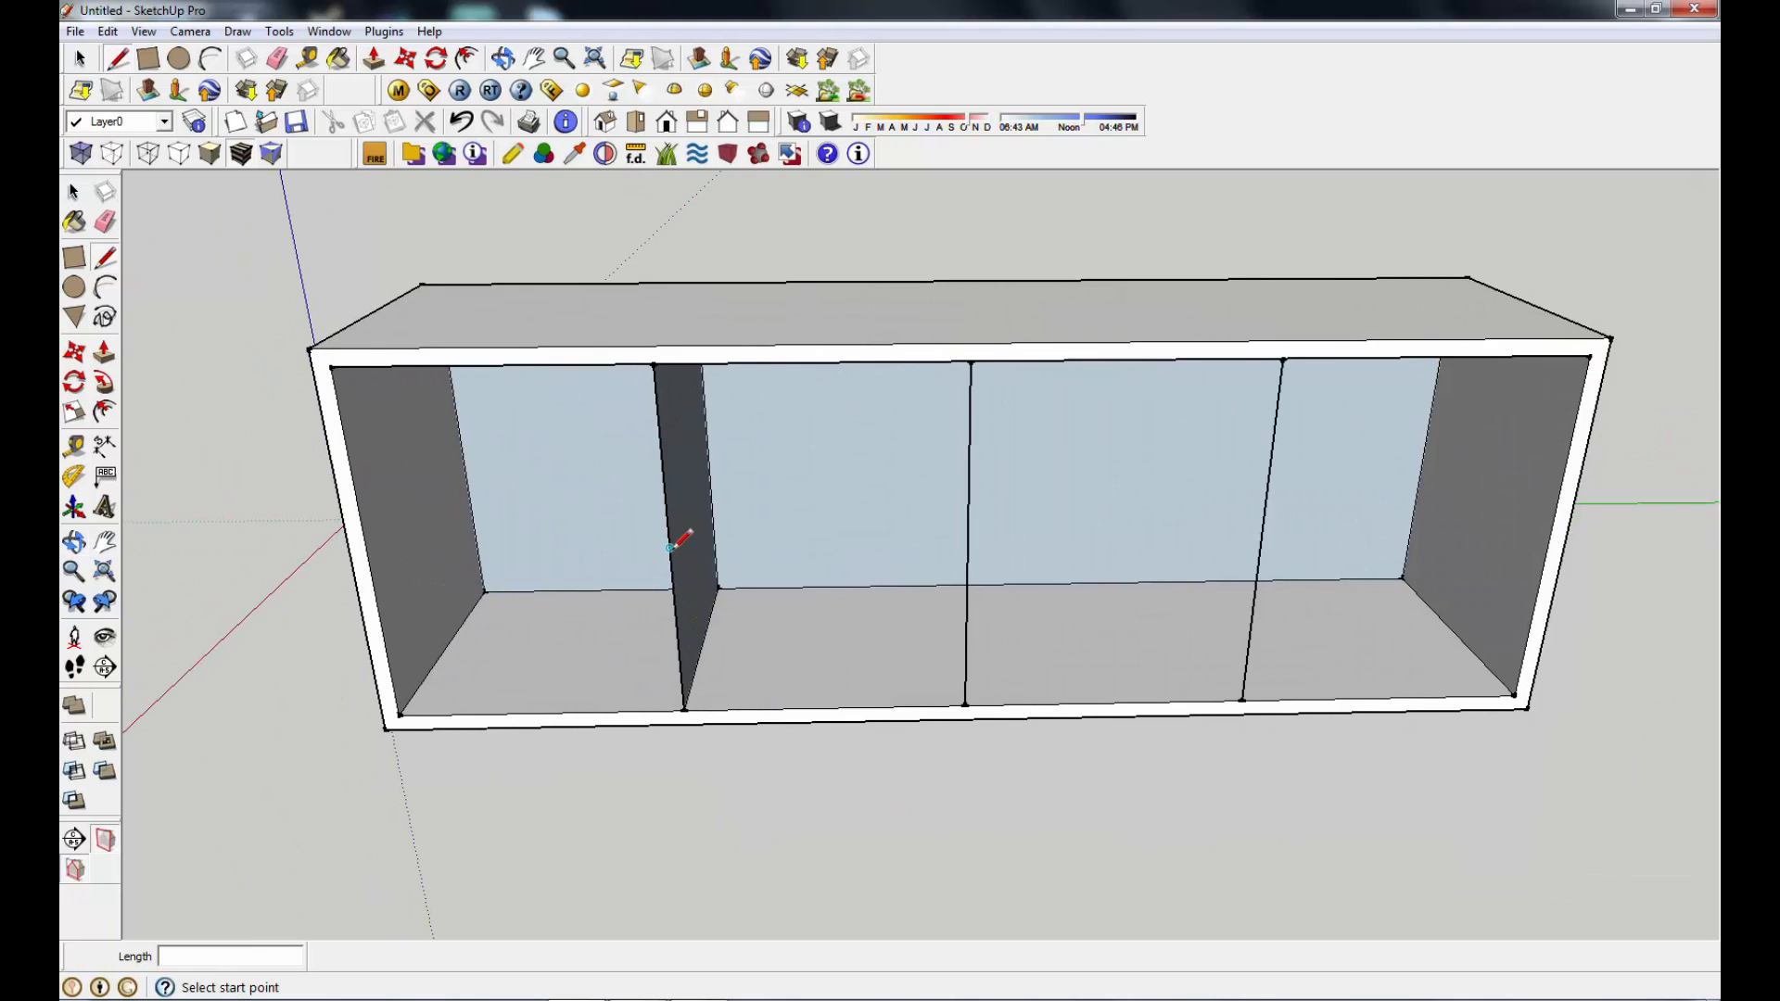
{"action": "scroll", "coordinate": [669, 547], "scroll_direction": "up", "scroll_amount": 4}
{"action": "middle_click_drag", "start_coordinate": [680, 537], "coordinate": [668, 685]}
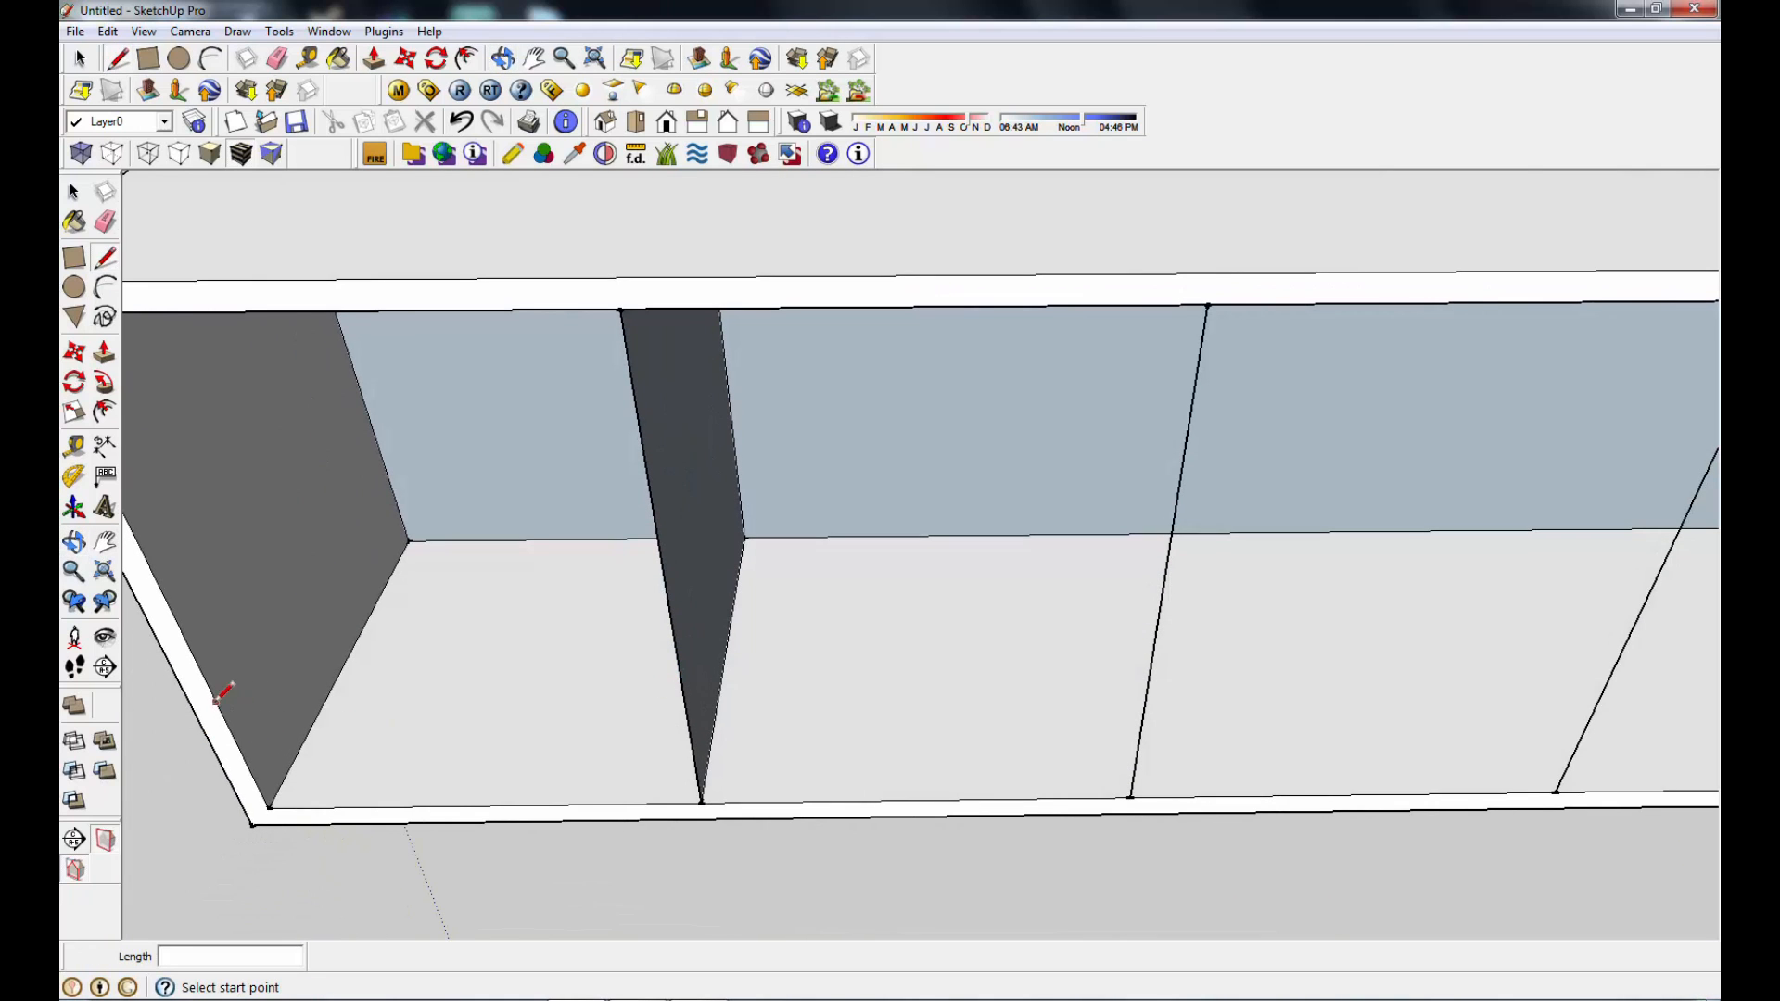
{"action": "scroll", "coordinate": [298, 726], "scroll_direction": "down", "scroll_amount": 2}
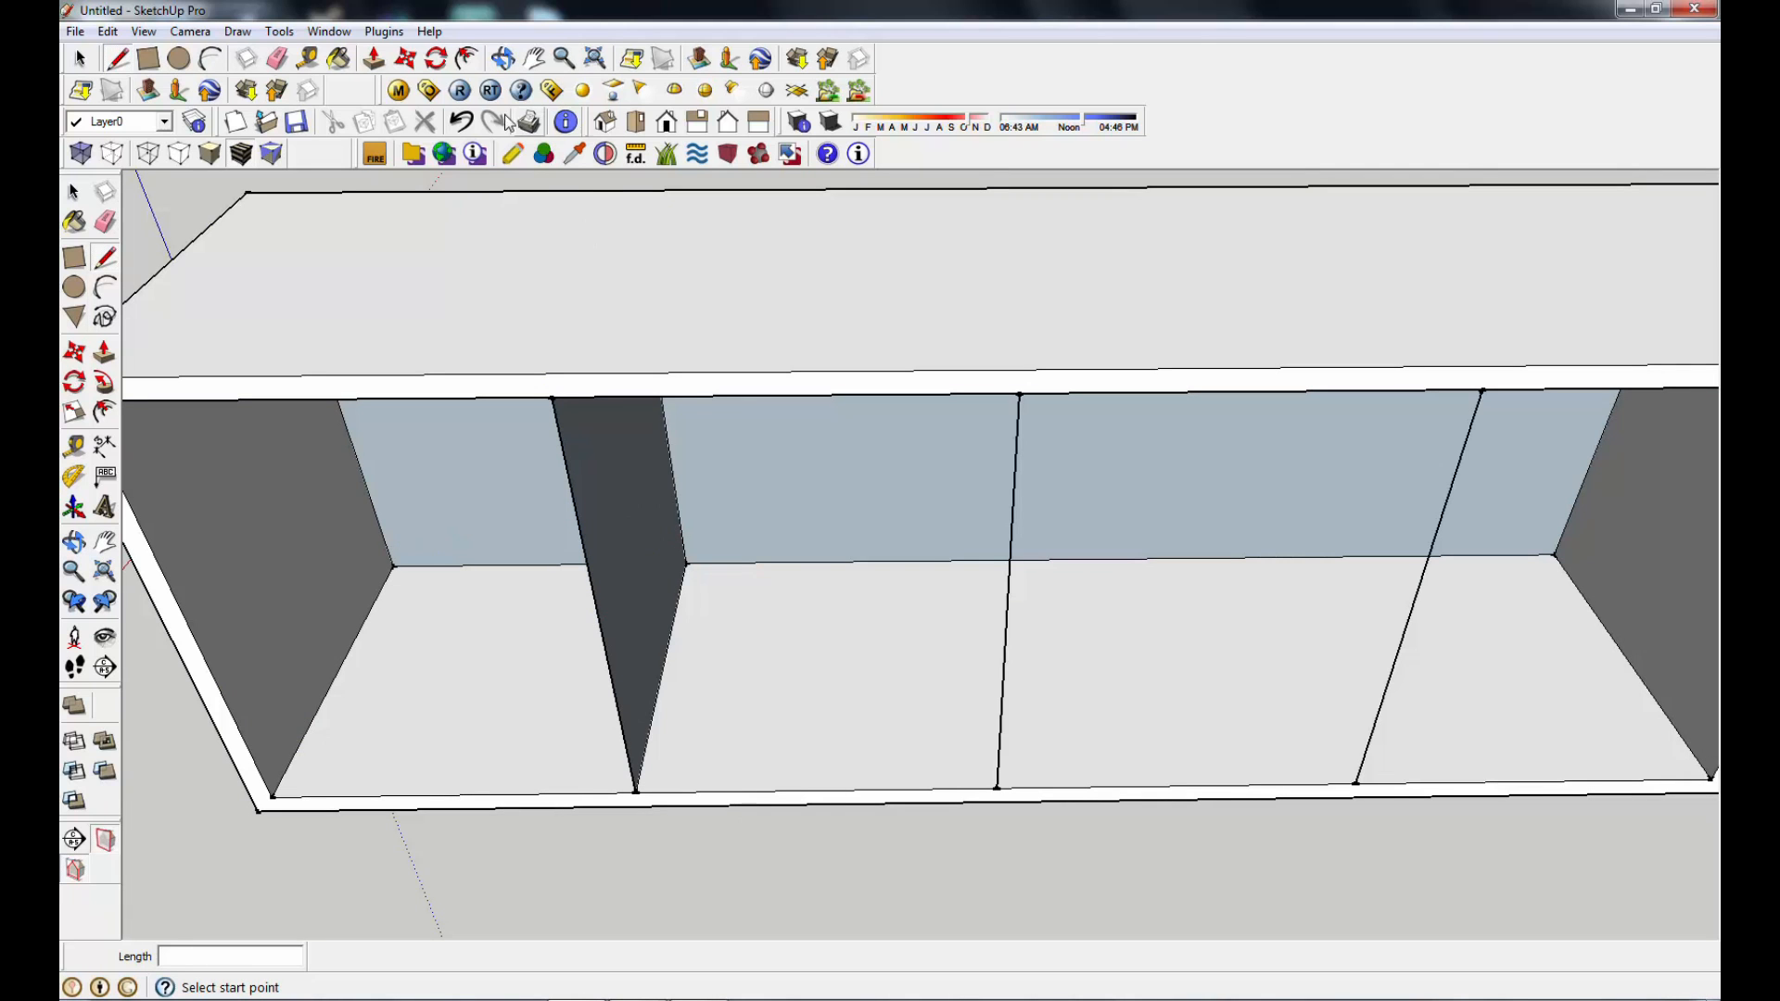
{"action": "left_click", "coordinate": [534, 57]}
{"action": "left_click_drag", "start_coordinate": [847, 624], "coordinate": [898, 533]}
{"action": "scroll", "coordinate": [906, 548], "scroll_direction": "down", "scroll_amount": 2}
{"action": "middle_click_drag", "start_coordinate": [685, 588], "coordinate": [897, 397]}
{"action": "left_click_drag", "start_coordinate": [897, 396], "coordinate": [850, 520]}
{"action": "middle_click_drag", "start_coordinate": [901, 594], "coordinate": [892, 537]}
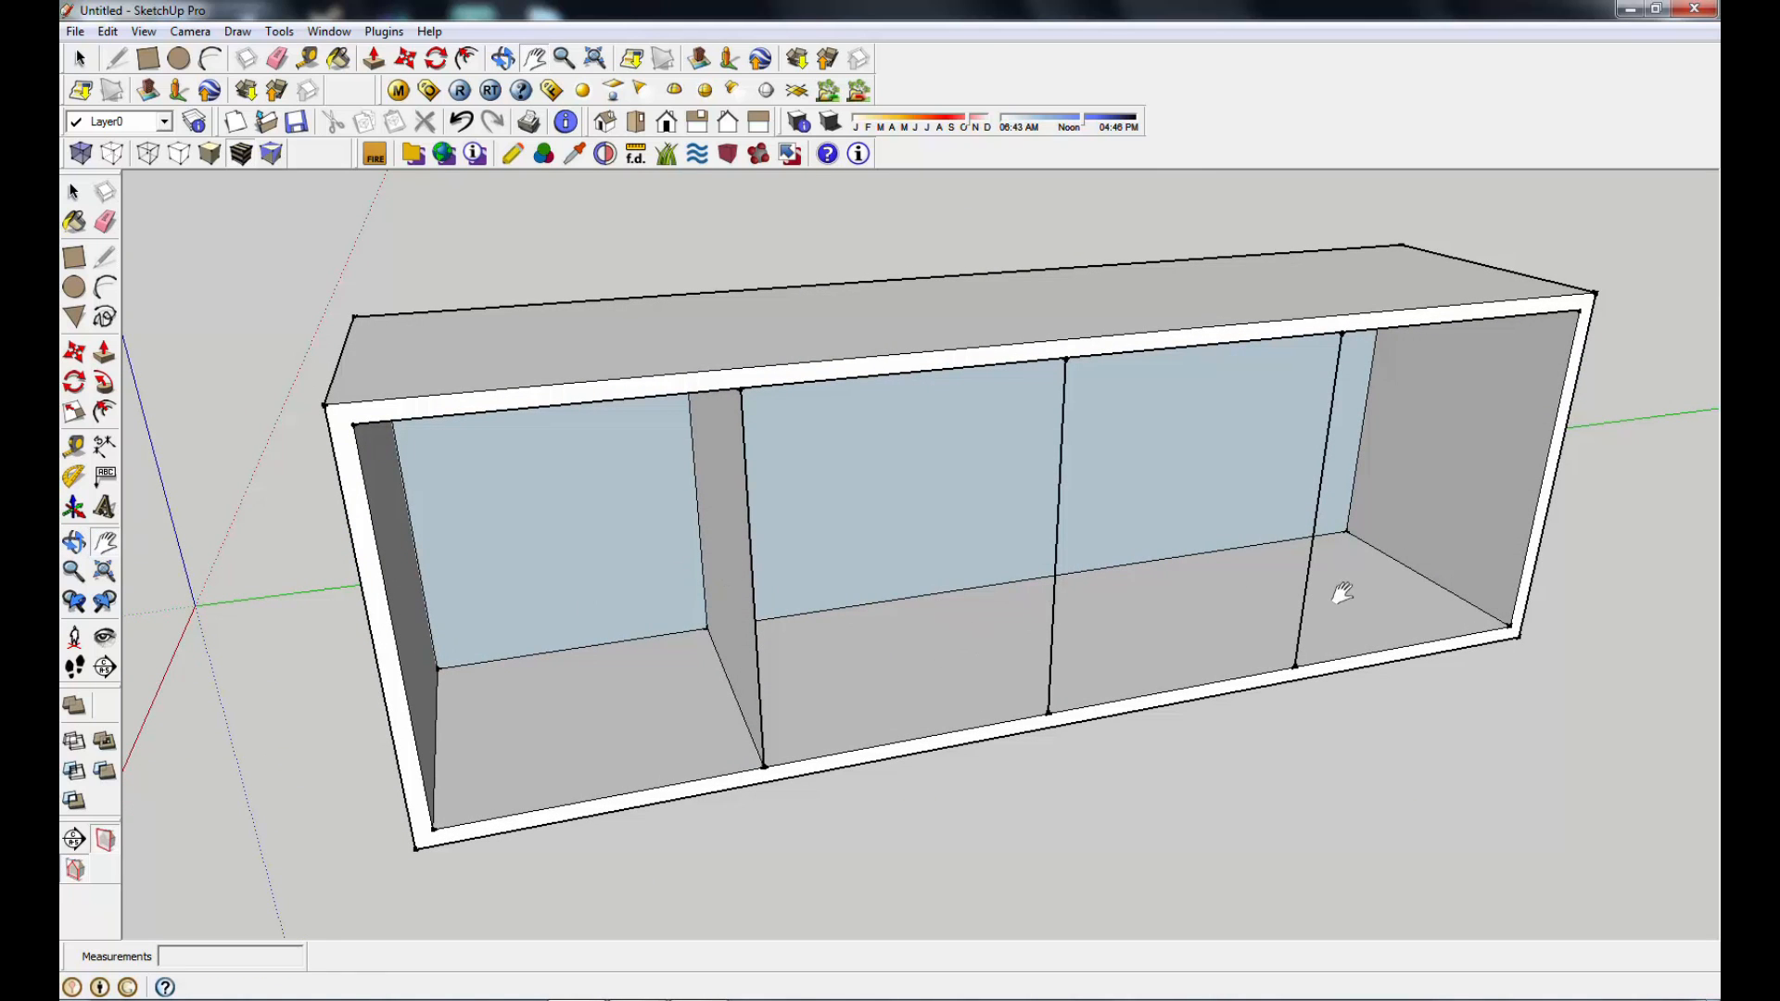
{"action": "middle_click_drag", "start_coordinate": [1380, 750], "coordinate": [1184, 739]}
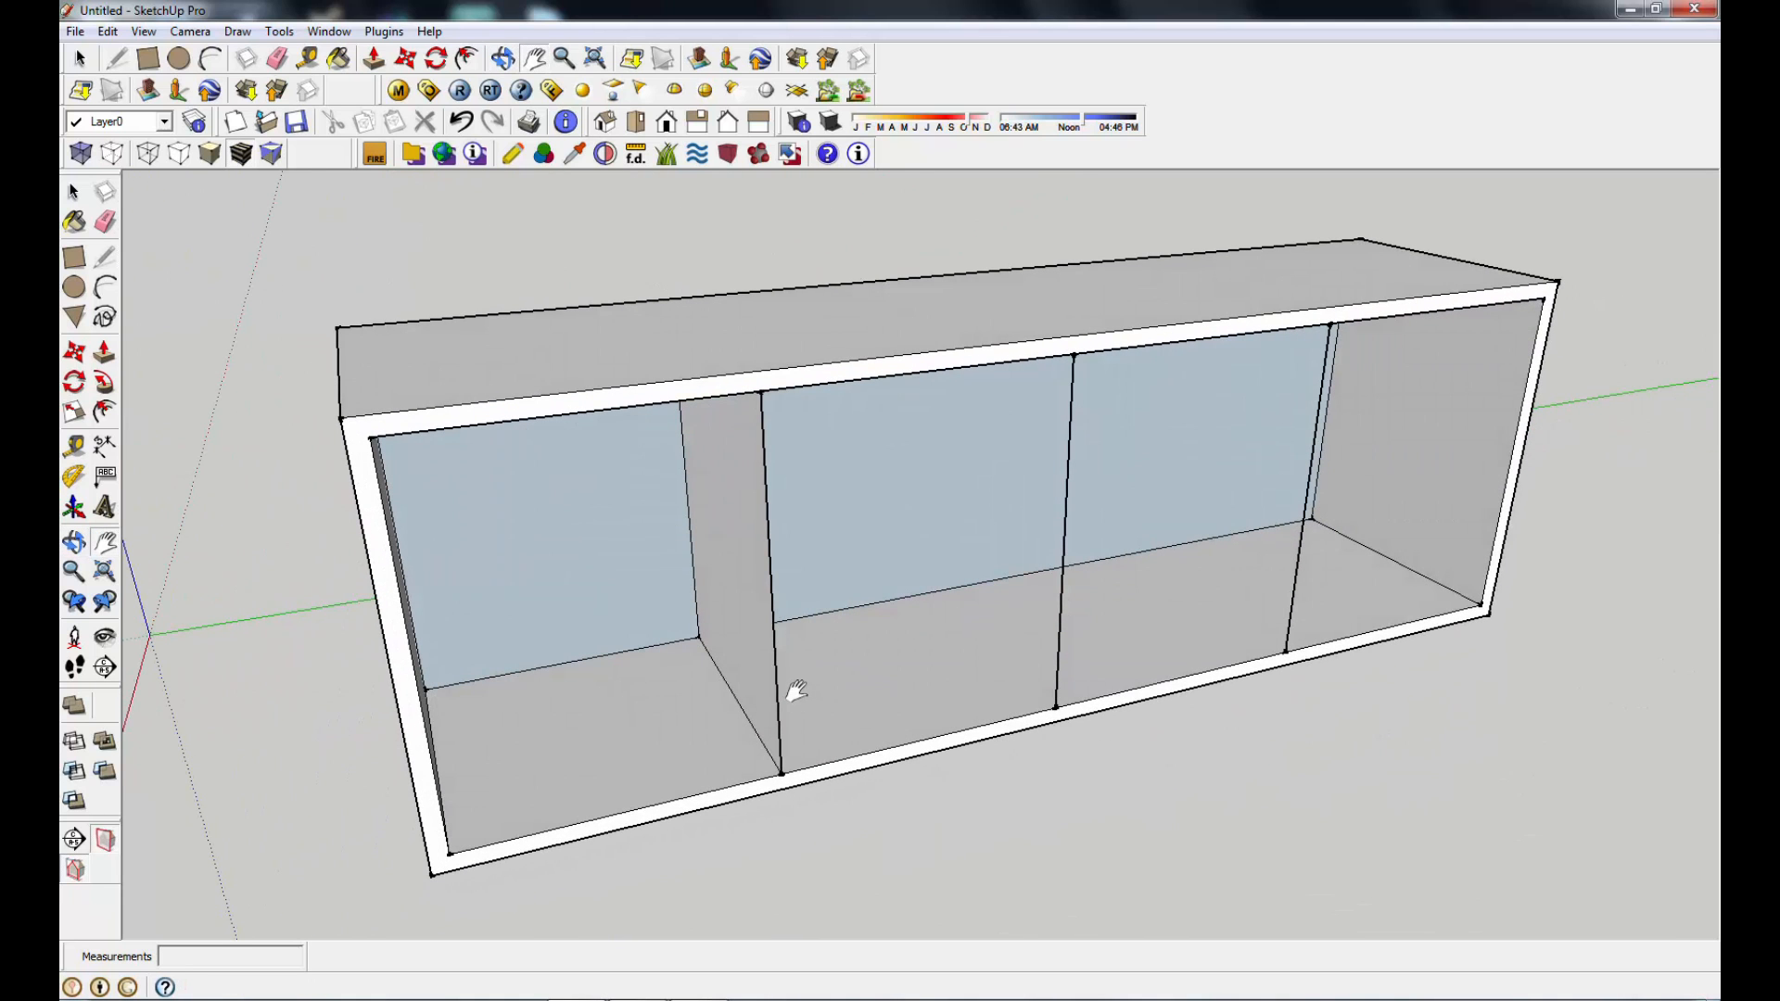
Step: Erase the left vertical line and the partition's remaining rear, upper and lower edges
{"action": "key", "text": "e"}
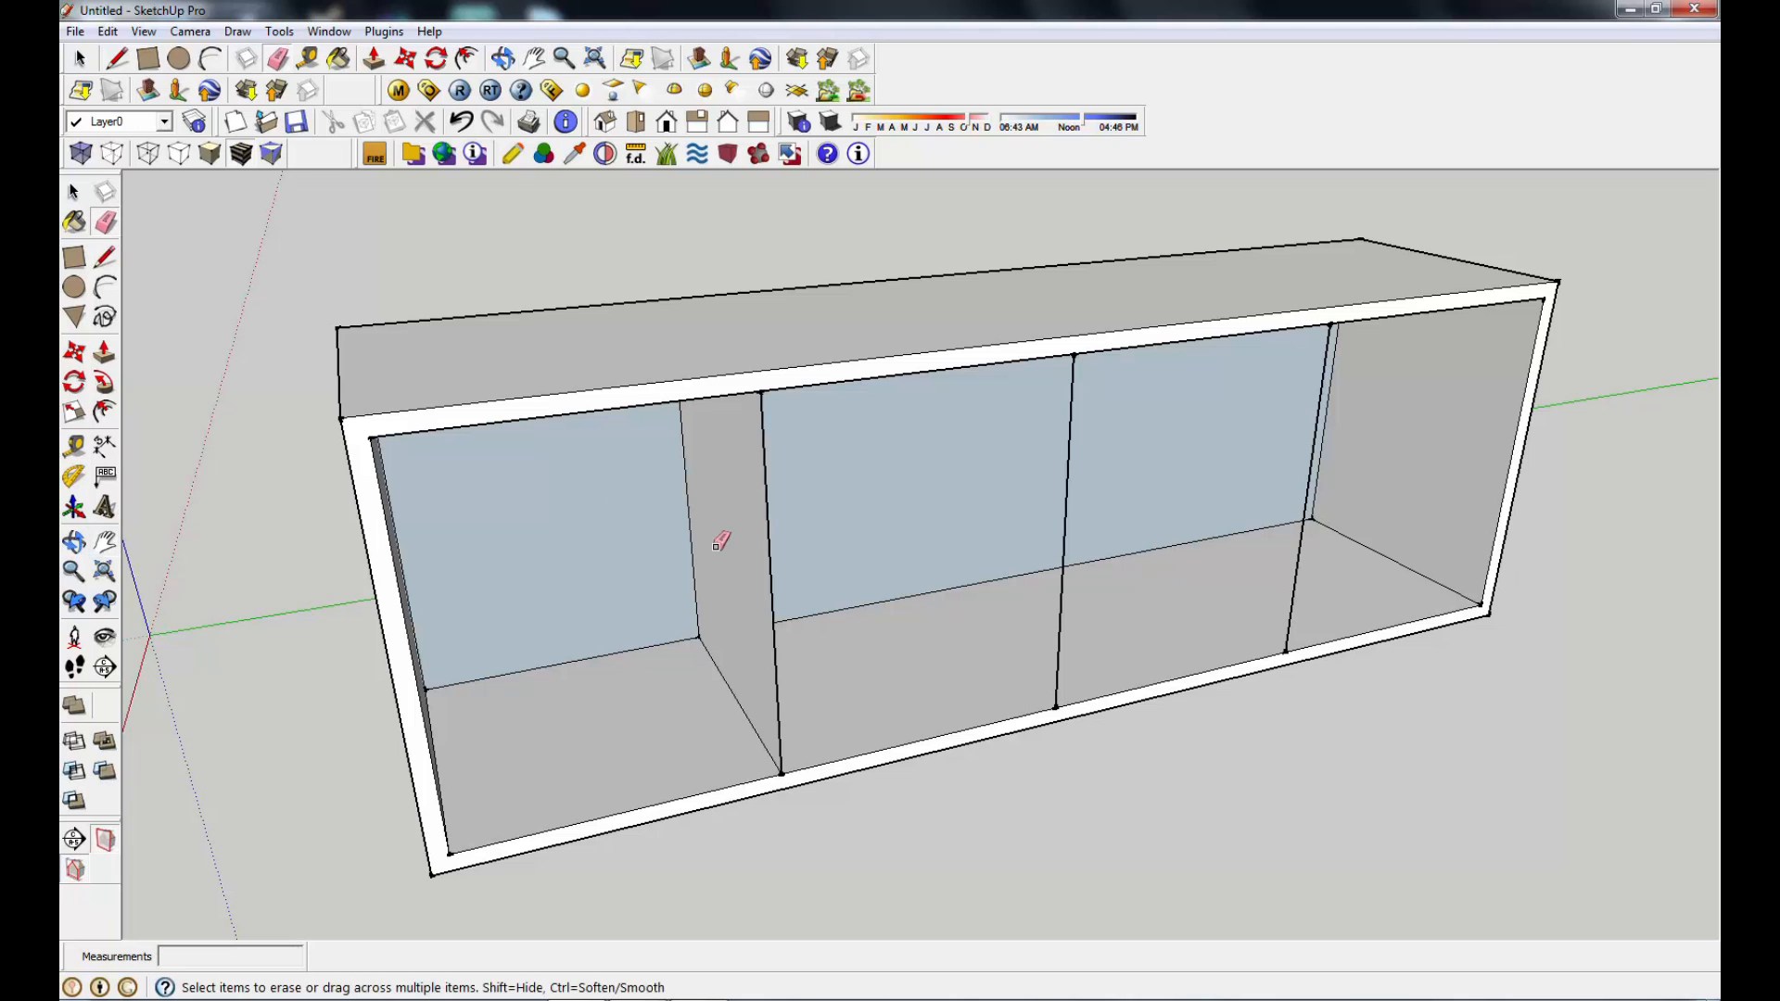
{"action": "left_click", "coordinate": [778, 646]}
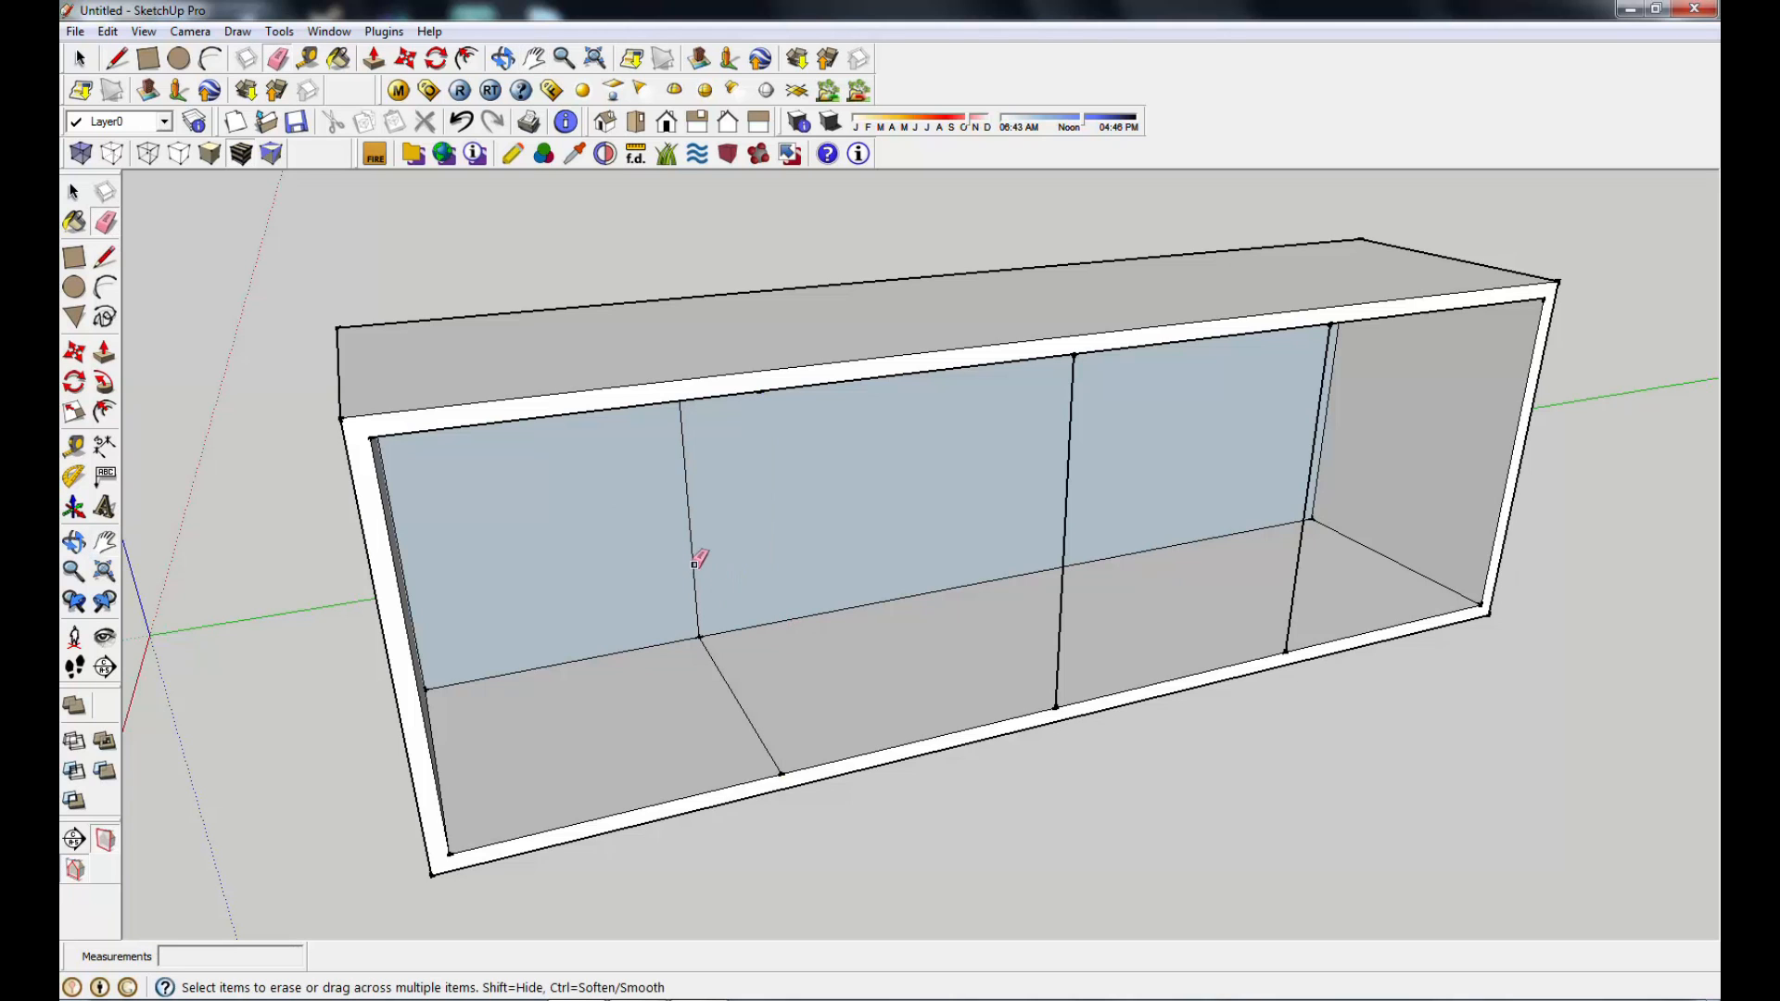
{"action": "left_click", "coordinate": [694, 533]}
{"action": "middle_click_drag", "start_coordinate": [914, 755], "coordinate": [771, 557]}
{"action": "left_click", "coordinate": [722, 318]}
{"action": "mouse_move", "coordinate": [735, 676]}
{"action": "middle_mouse_down"}
{"action": "mouse_move", "coordinate": [946, 751]}
{"action": "mouse_move", "coordinate": [852, 740]}
{"action": "middle_mouse_up"}
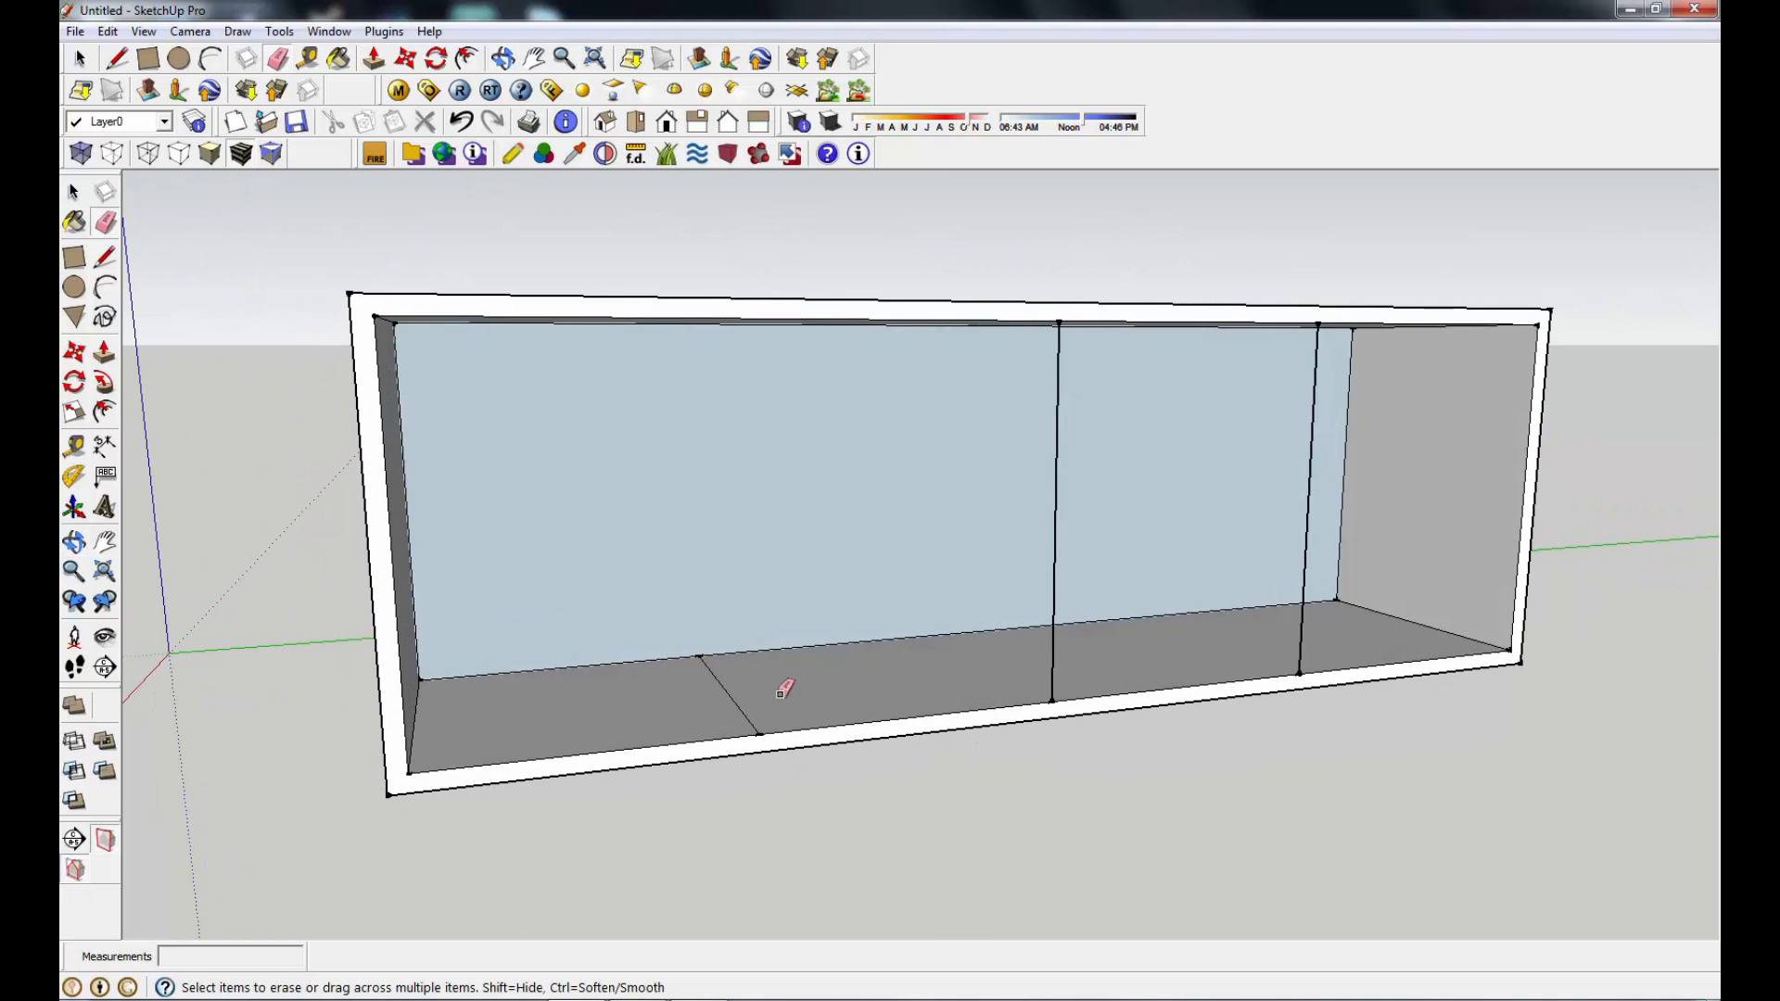
{"action": "left_click", "coordinate": [737, 700]}
Step: Redraw the left 1' 10" vertical line across the front opening from the inner lower edge to the inner upper edge
{"action": "left_click", "coordinate": [105, 256]}
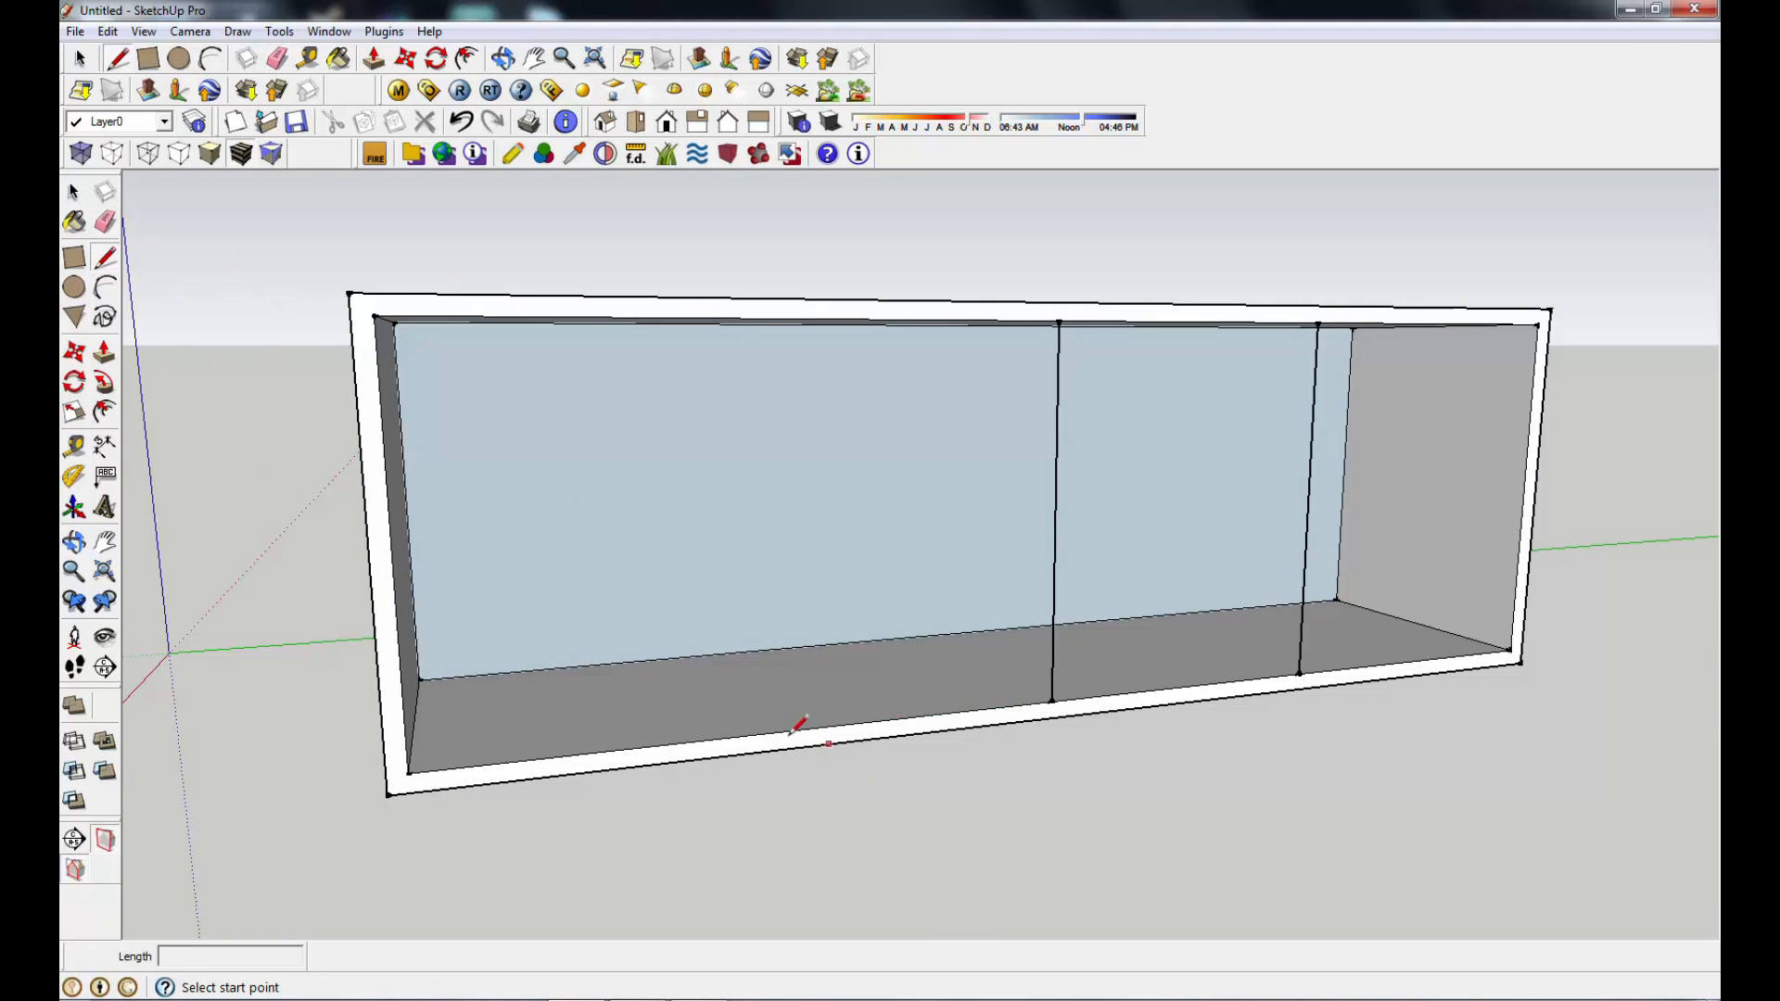
{"action": "left_click", "coordinate": [761, 732]}
{"action": "middle_click_drag", "start_coordinate": [797, 279], "coordinate": [756, 231]}
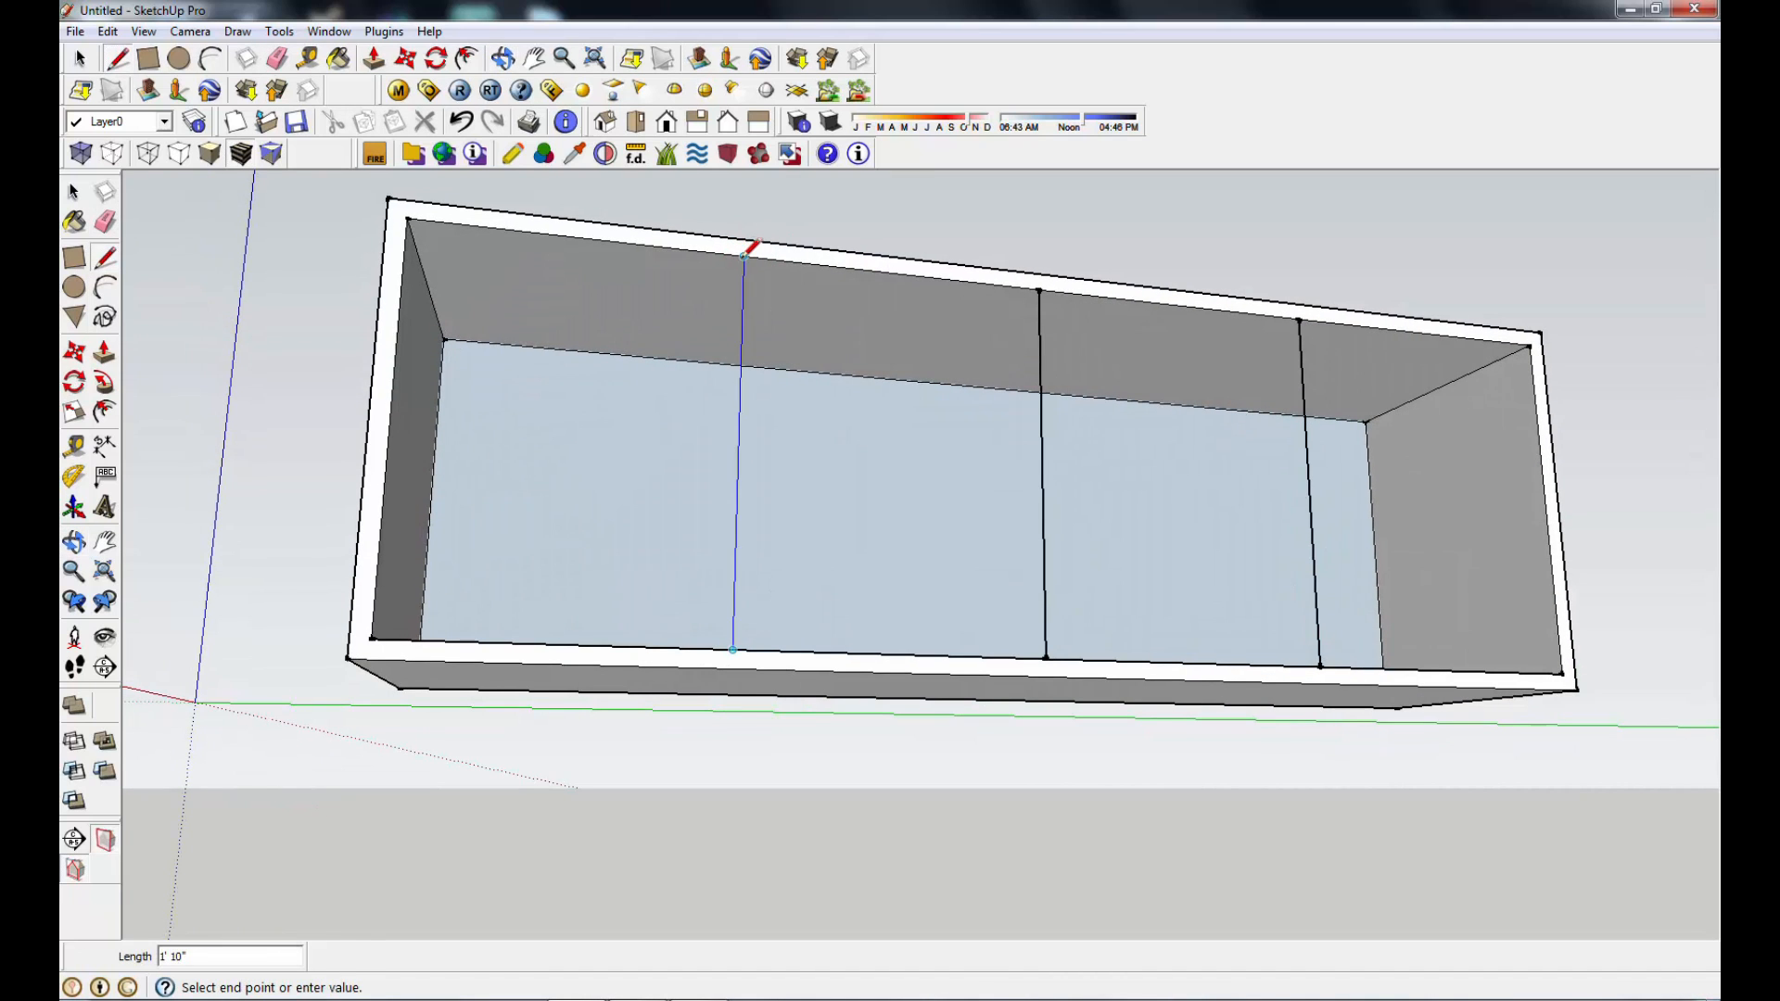
{"action": "left_click", "coordinate": [743, 256]}
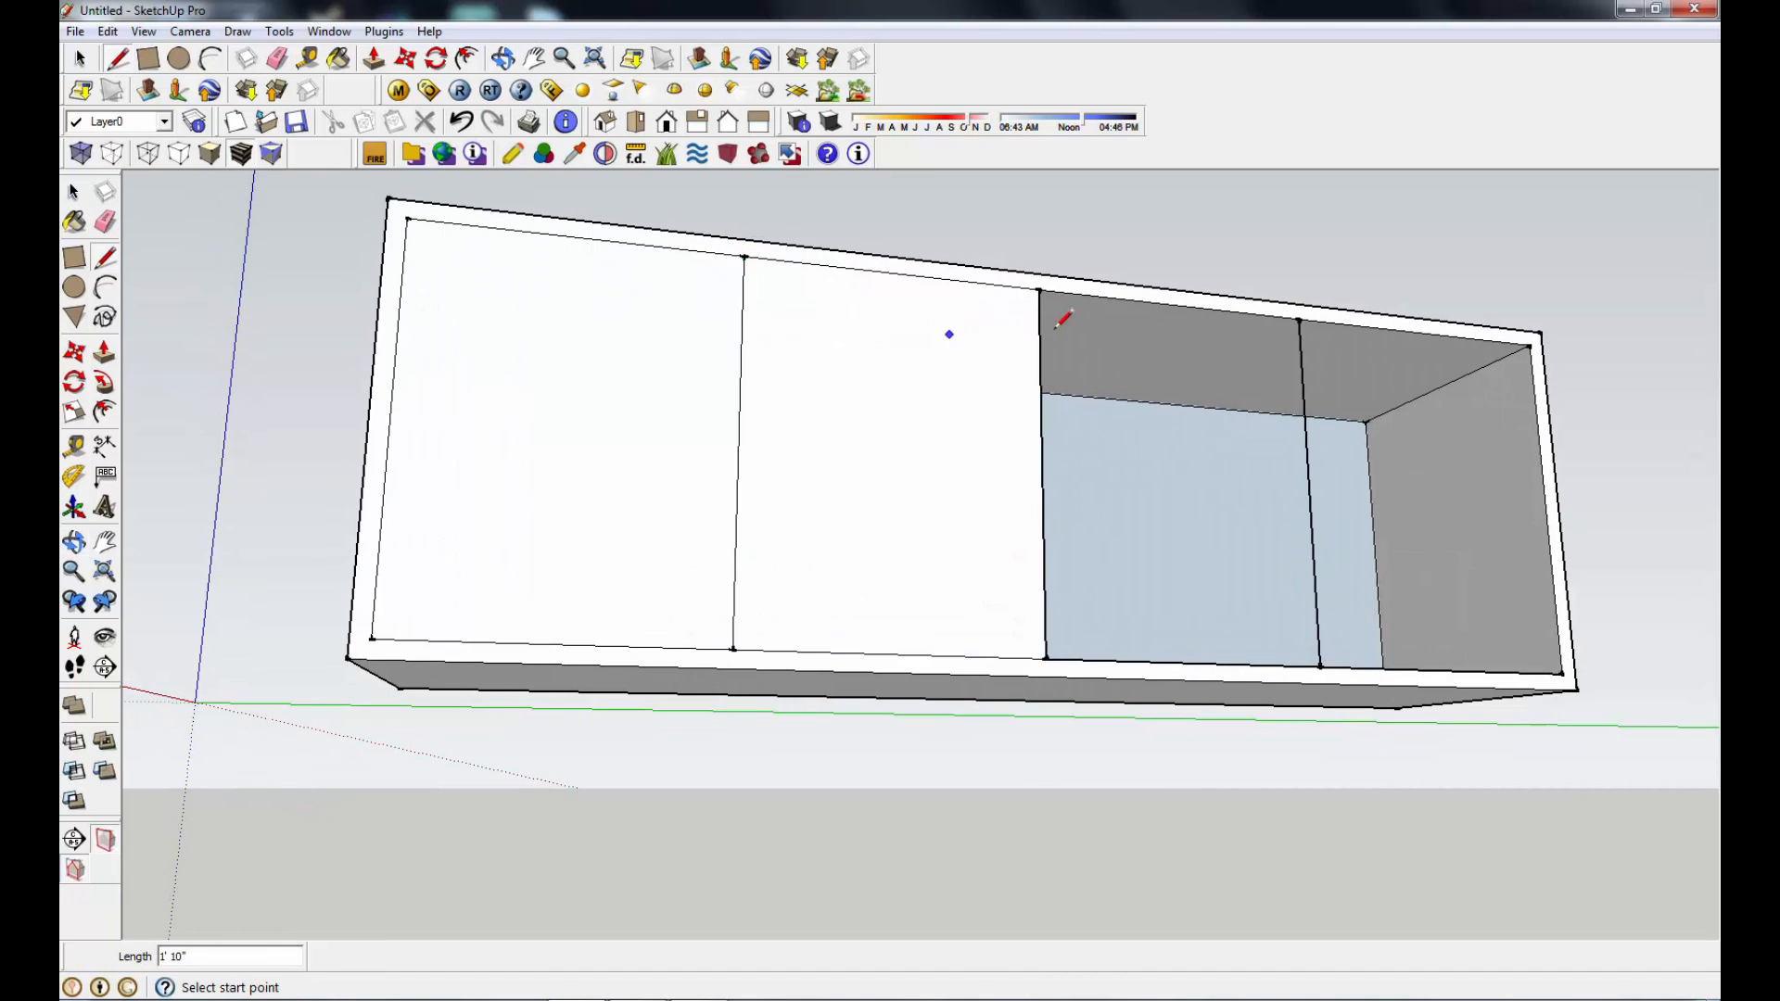
Step: Erase the two front faces on either side of the redrawn left vertical line
{"action": "left_click", "coordinate": [73, 192]}
{"action": "left_click", "coordinate": [524, 436], "text": "shift"}
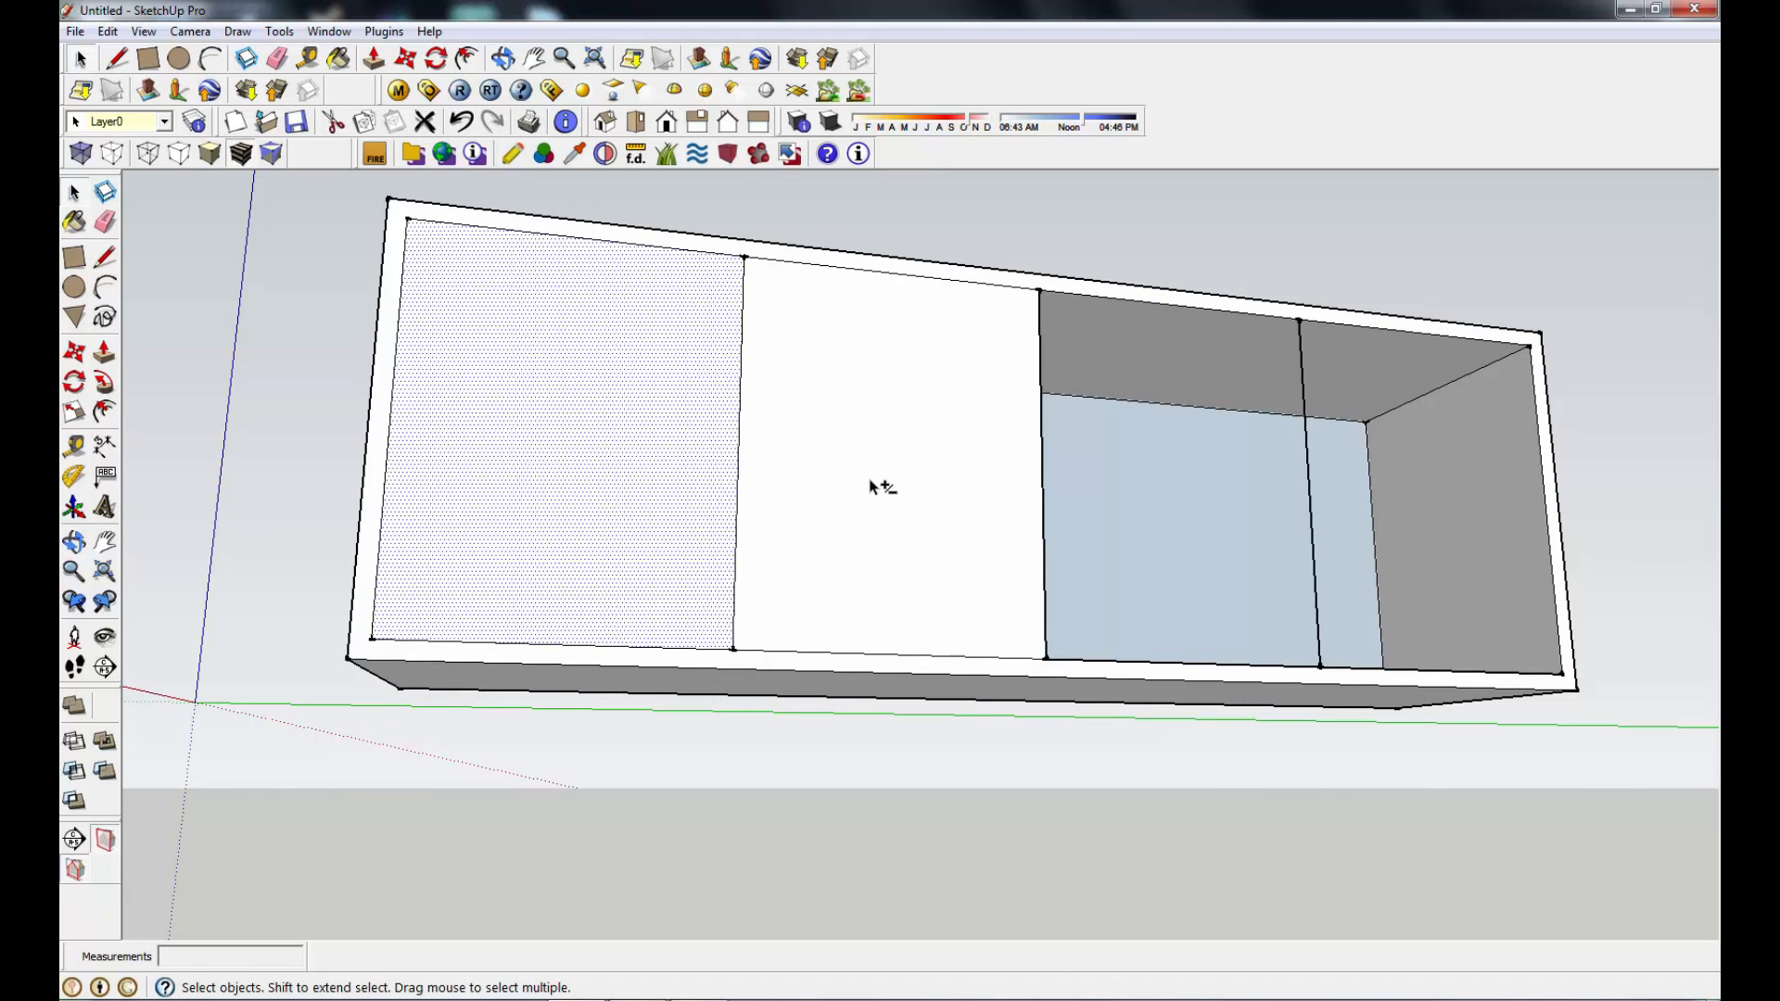
{"action": "left_click", "coordinate": [882, 485], "text": "shift"}
{"action": "right_click", "coordinate": [873, 483]}
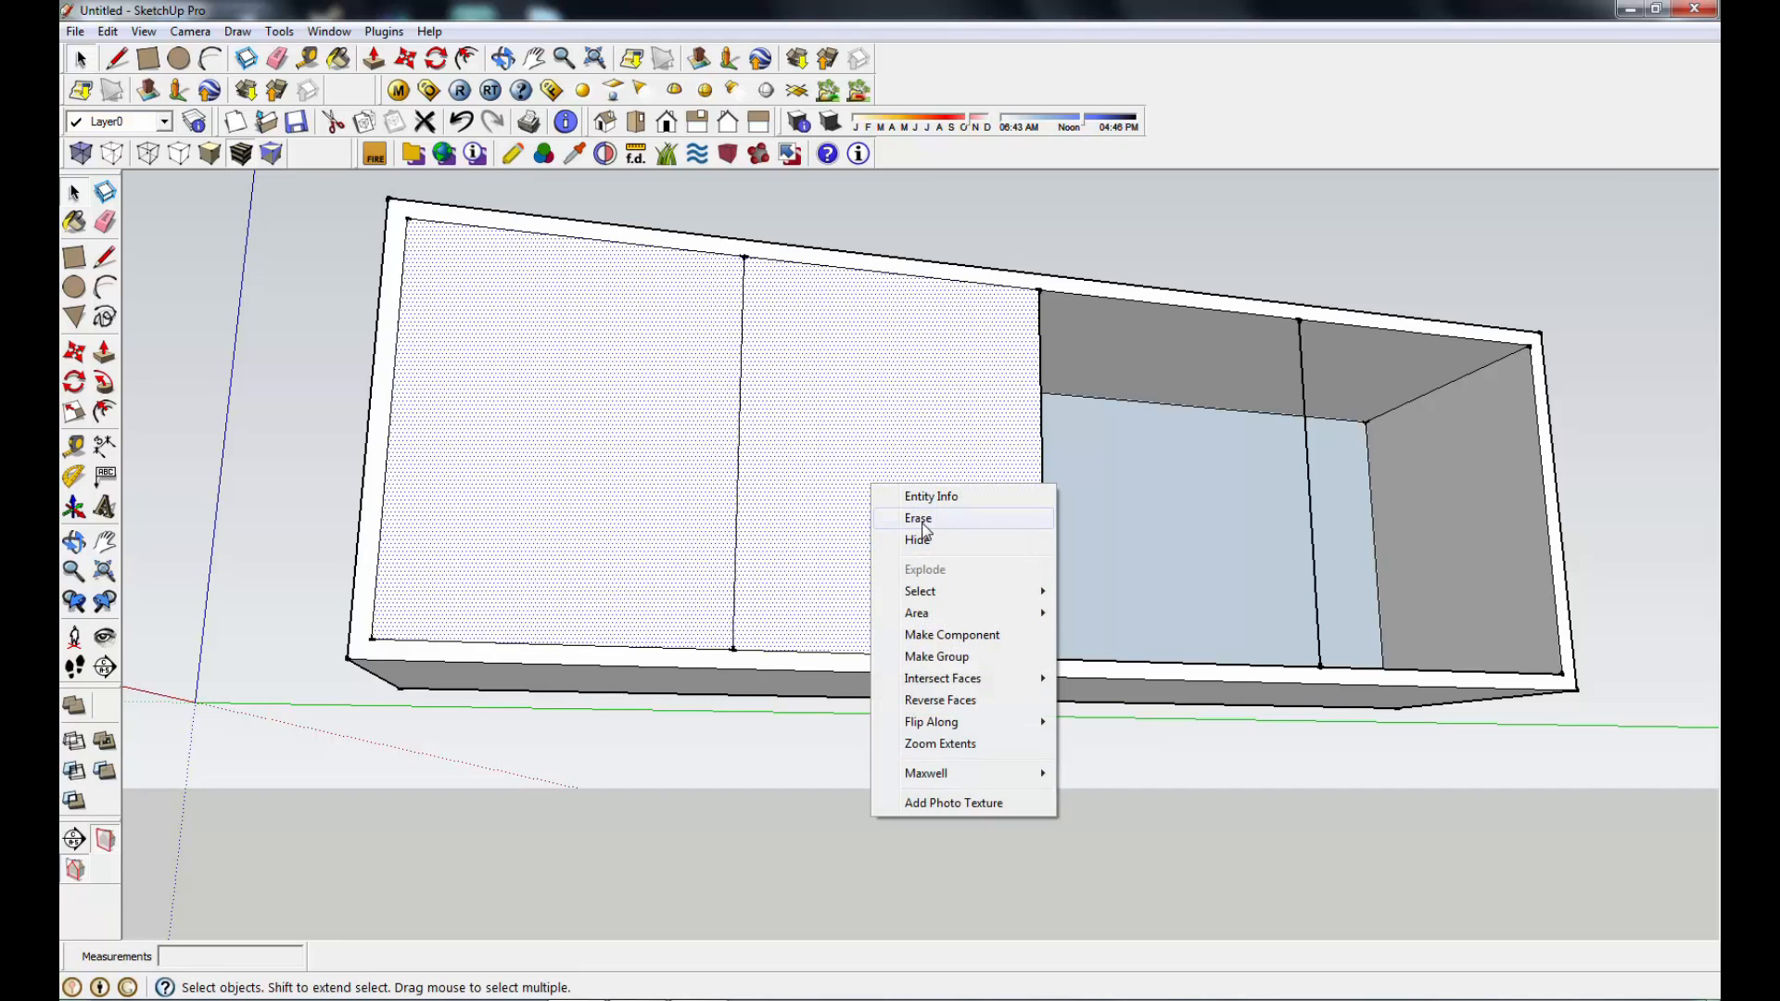
{"action": "left_click", "coordinate": [921, 523]}
Step: Form the left partition by drawing 1' 6" lines from the vertical line's ends to the back, joined by a vertical rear edge
{"action": "mouse_move", "coordinate": [993, 604]}
{"action": "middle_mouse_down"}
{"action": "mouse_move", "coordinate": [986, 727]}
{"action": "mouse_move", "coordinate": [905, 625]}
{"action": "mouse_move", "coordinate": [899, 685]}
{"action": "middle_mouse_up"}
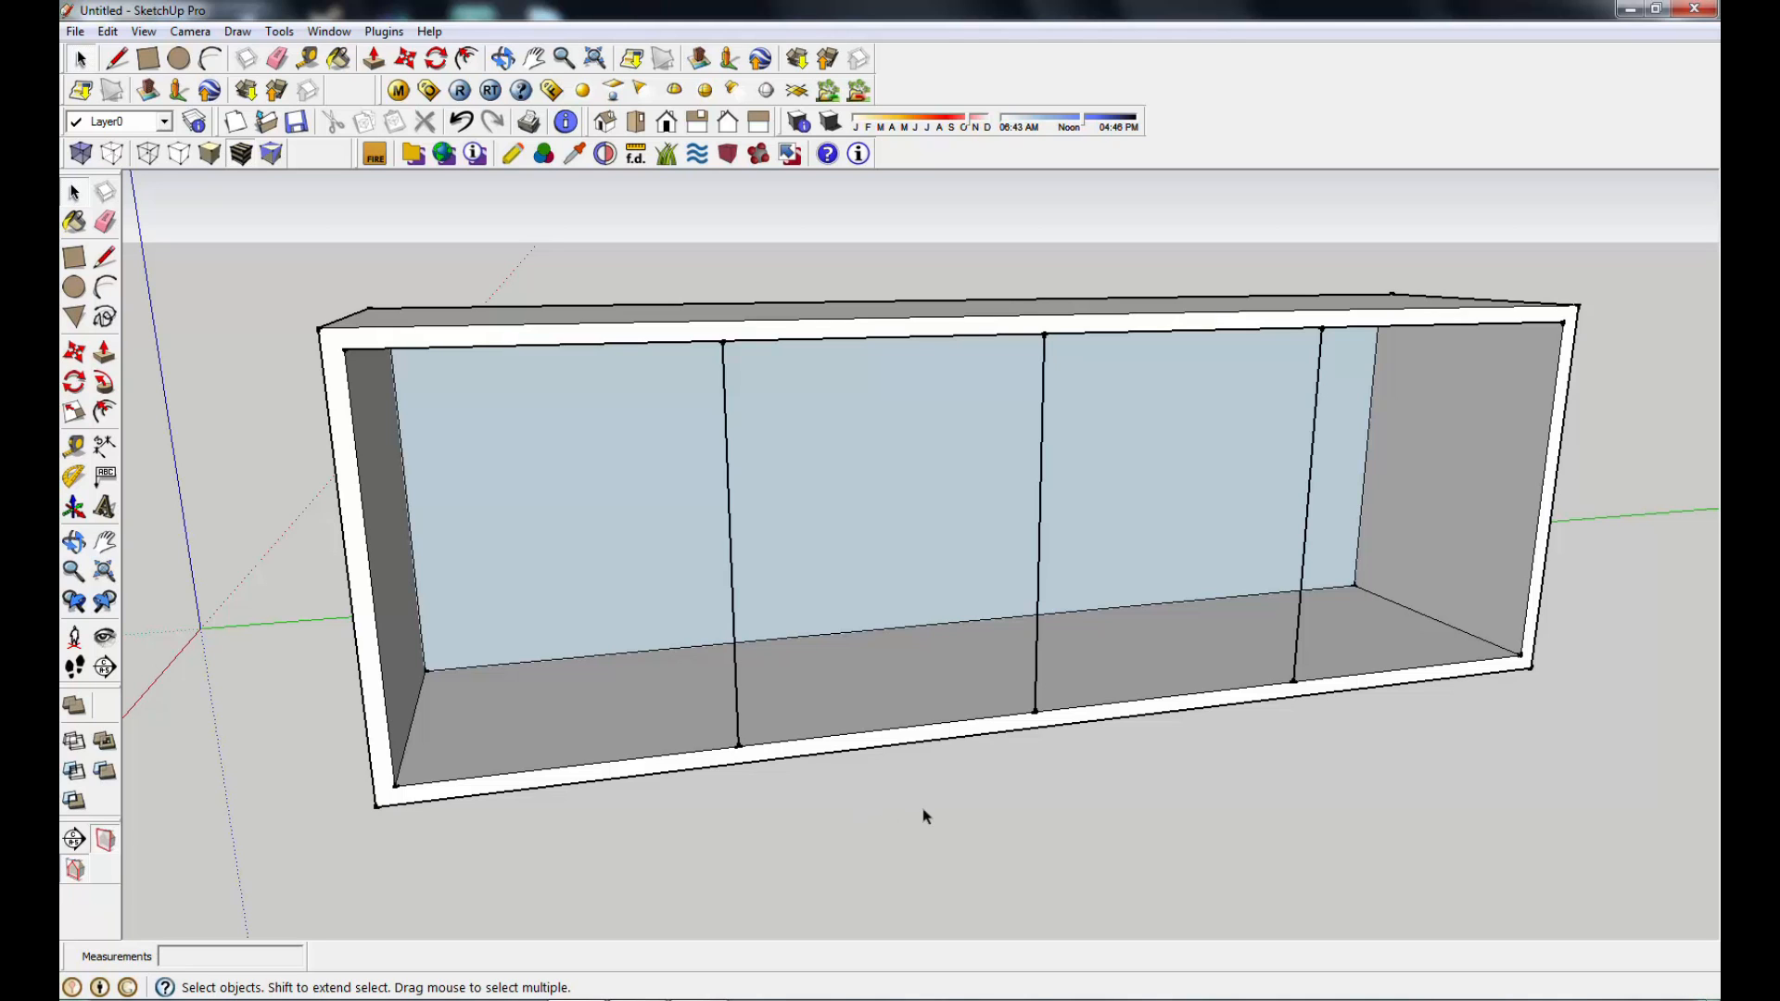
{"action": "middle_click_drag", "start_coordinate": [1079, 842], "coordinate": [761, 743]}
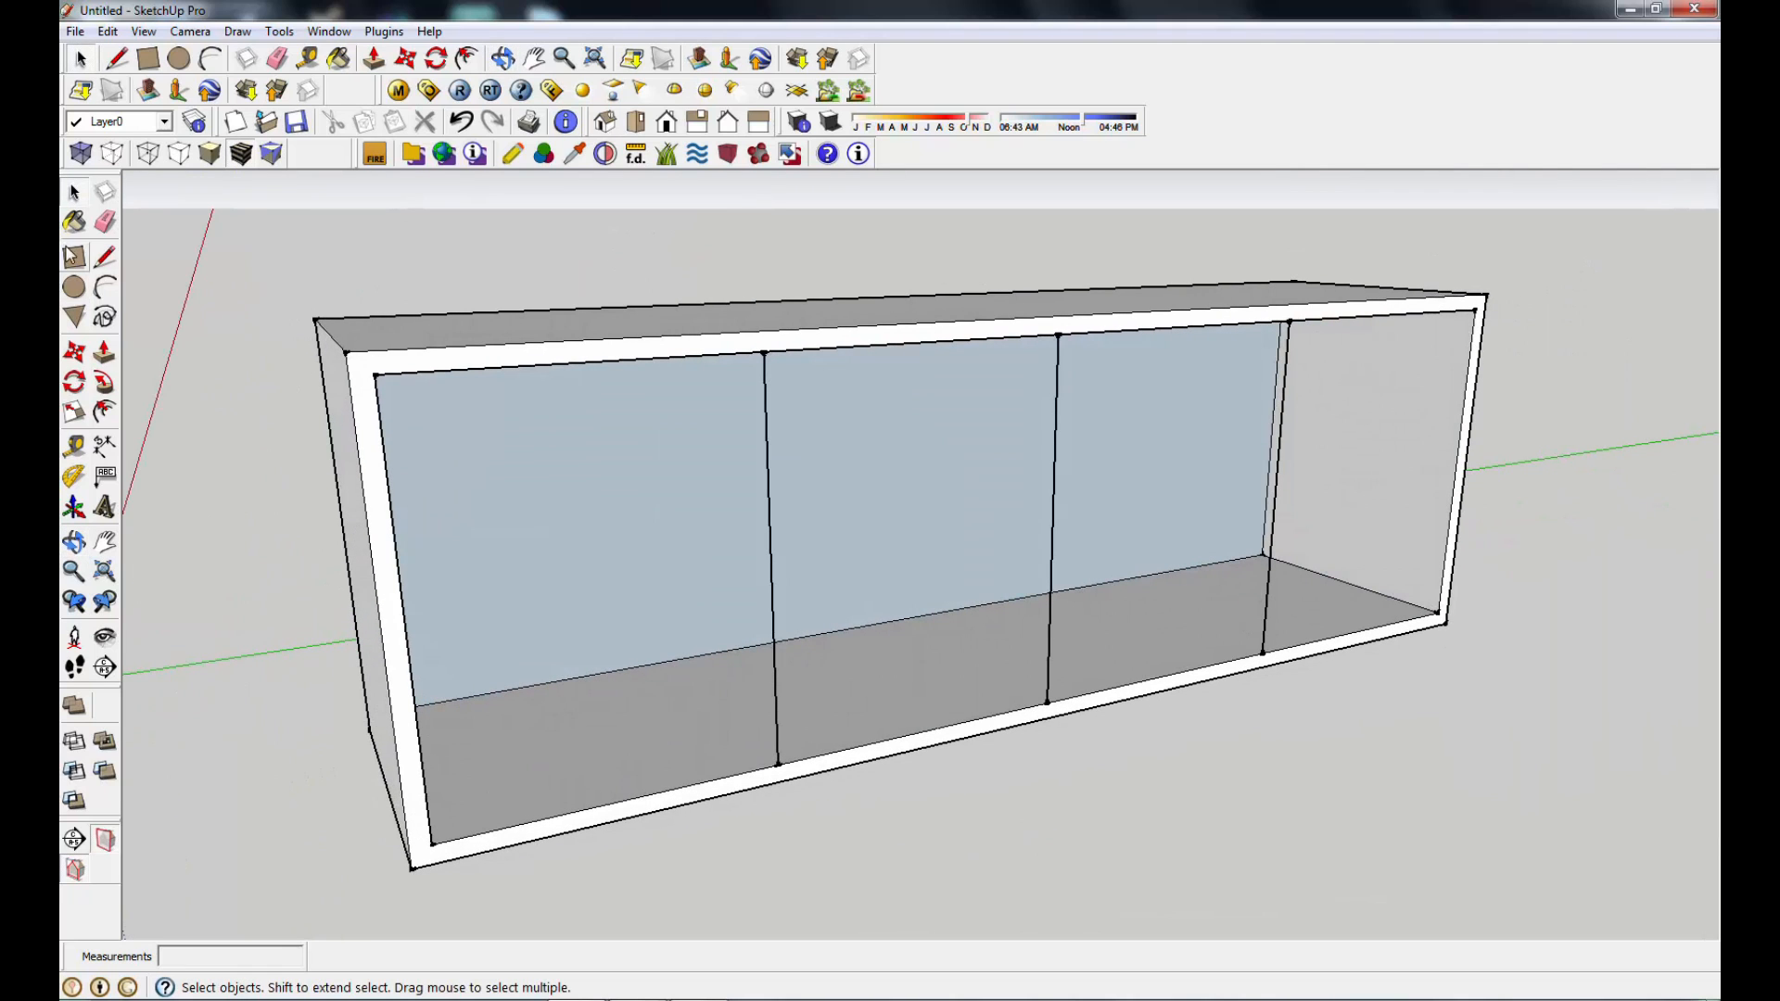
{"action": "left_click", "coordinate": [105, 257]}
{"action": "left_click", "coordinate": [779, 763]}
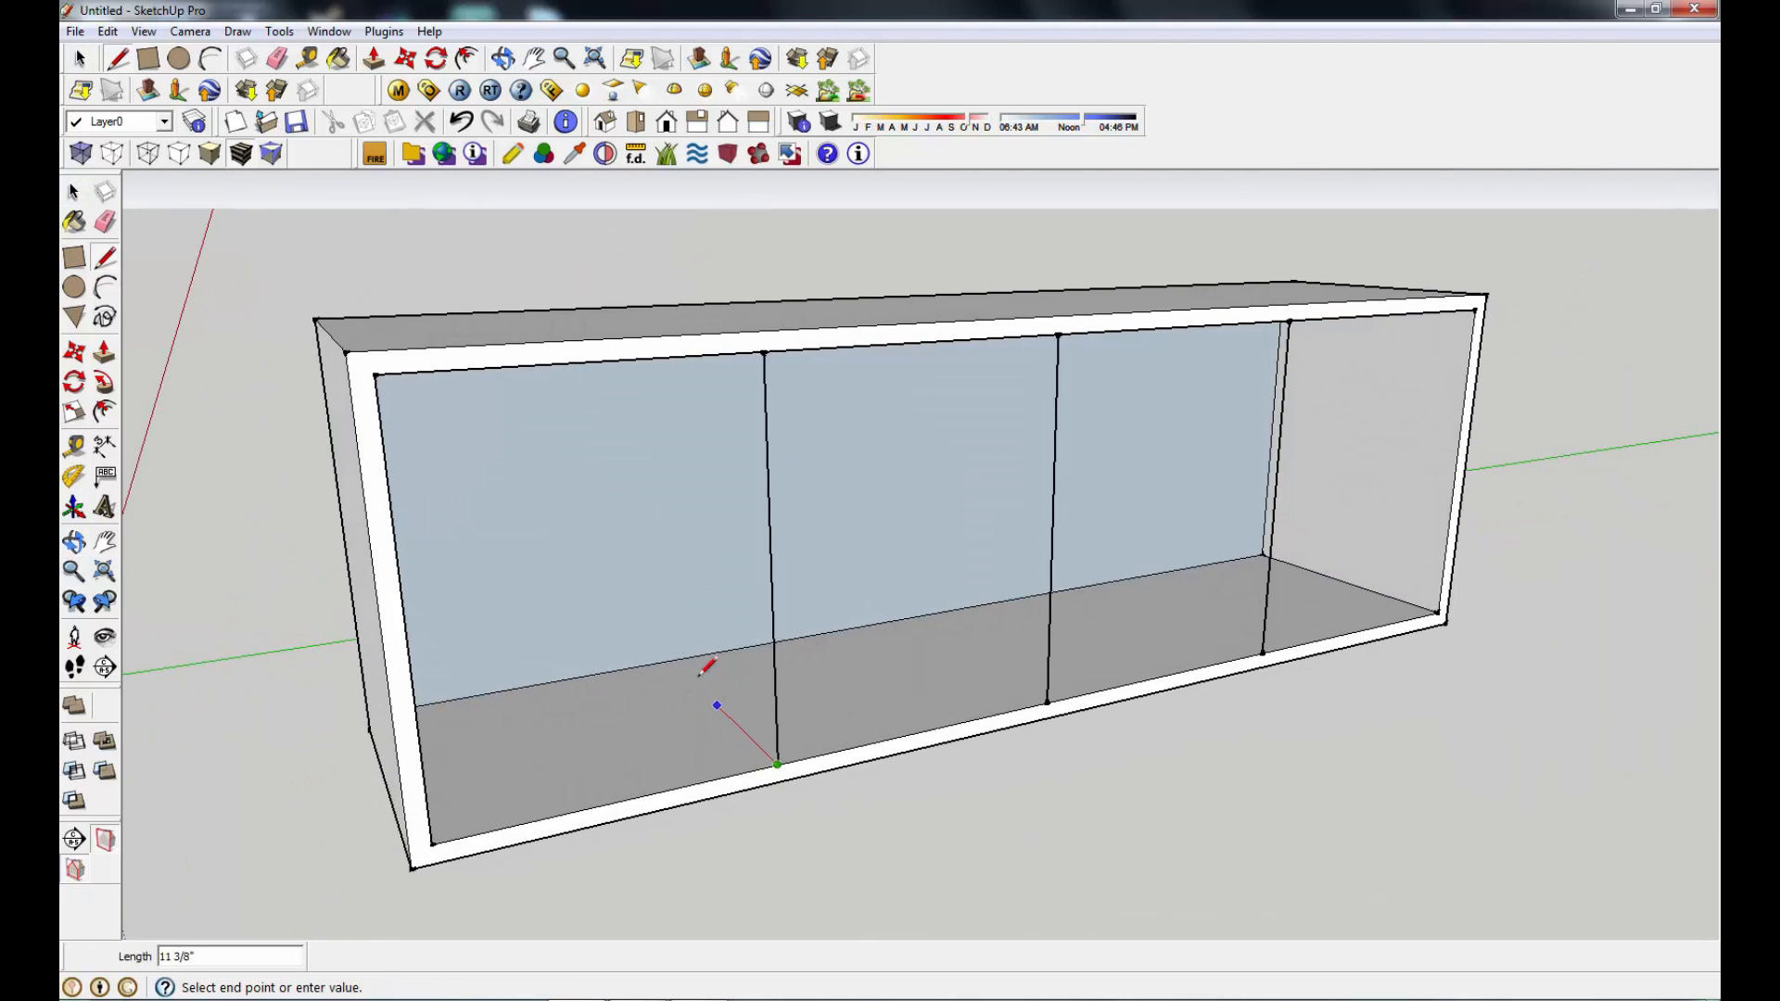
{"action": "left_click", "coordinate": [671, 660]}
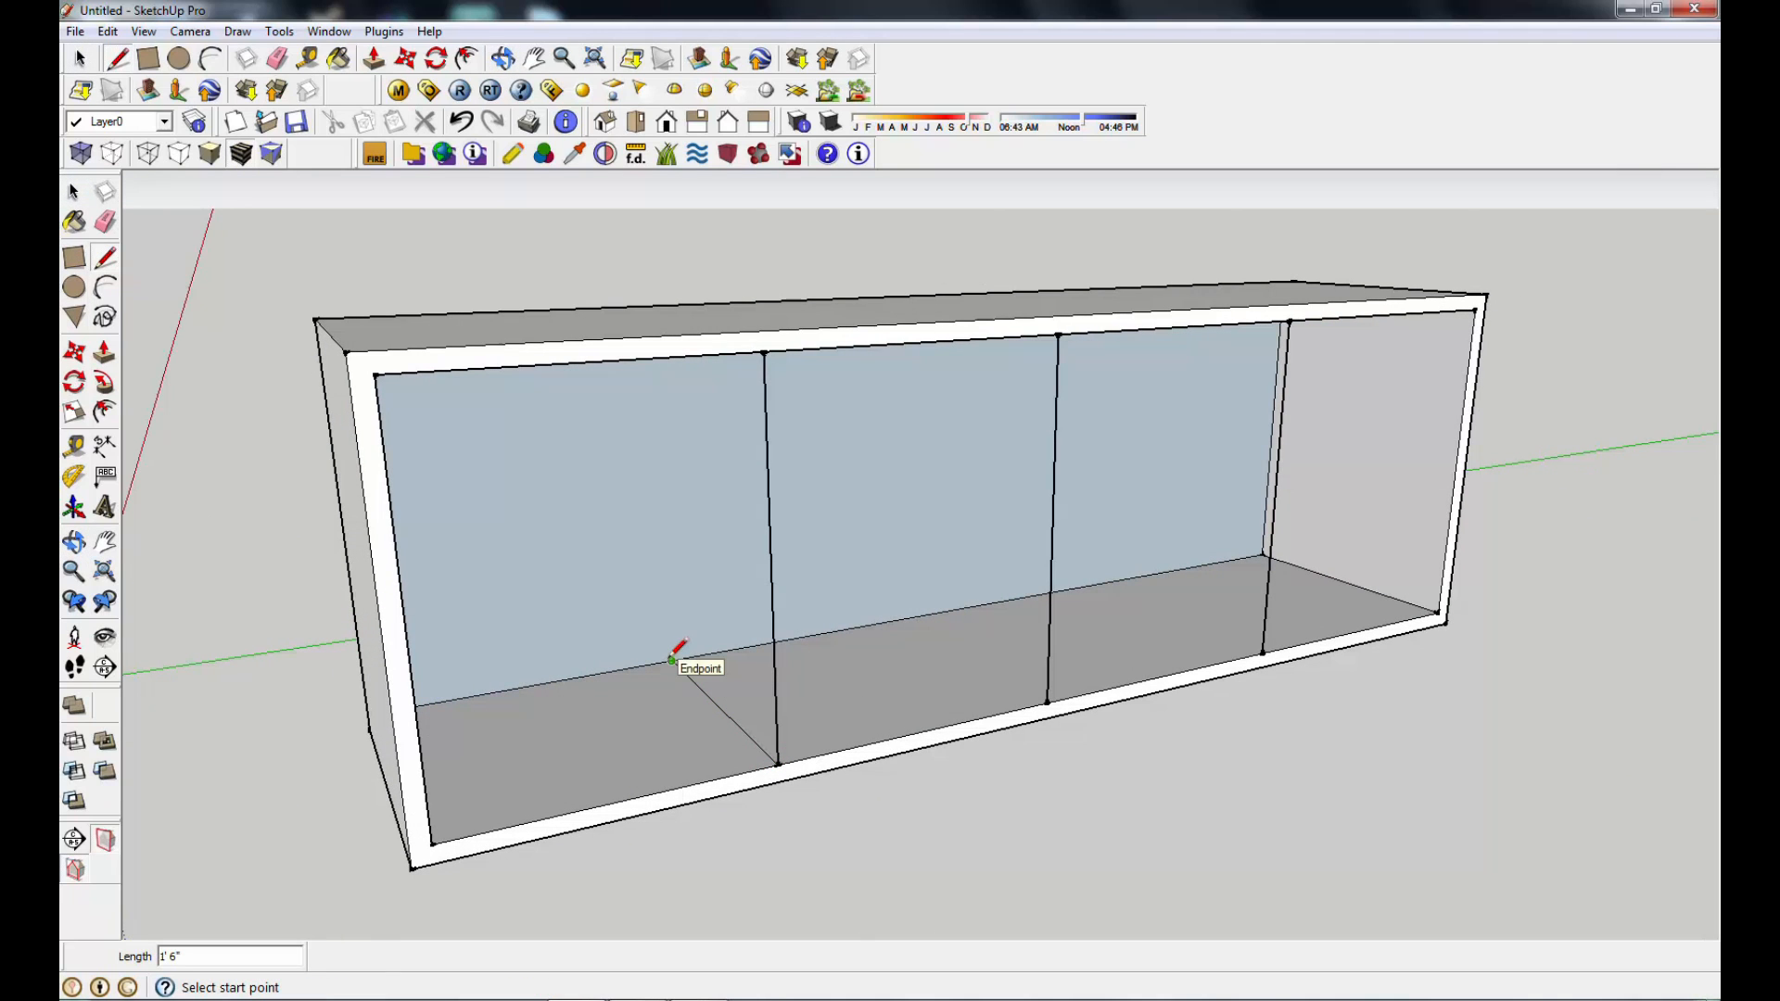
{"action": "left_click", "coordinate": [671, 660]}
{"action": "middle_click_drag", "start_coordinate": [685, 590], "coordinate": [676, 435]}
{"action": "left_click", "coordinate": [676, 351]}
{"action": "left_click", "coordinate": [773, 243]}
{"action": "left_click", "coordinate": [677, 348]}
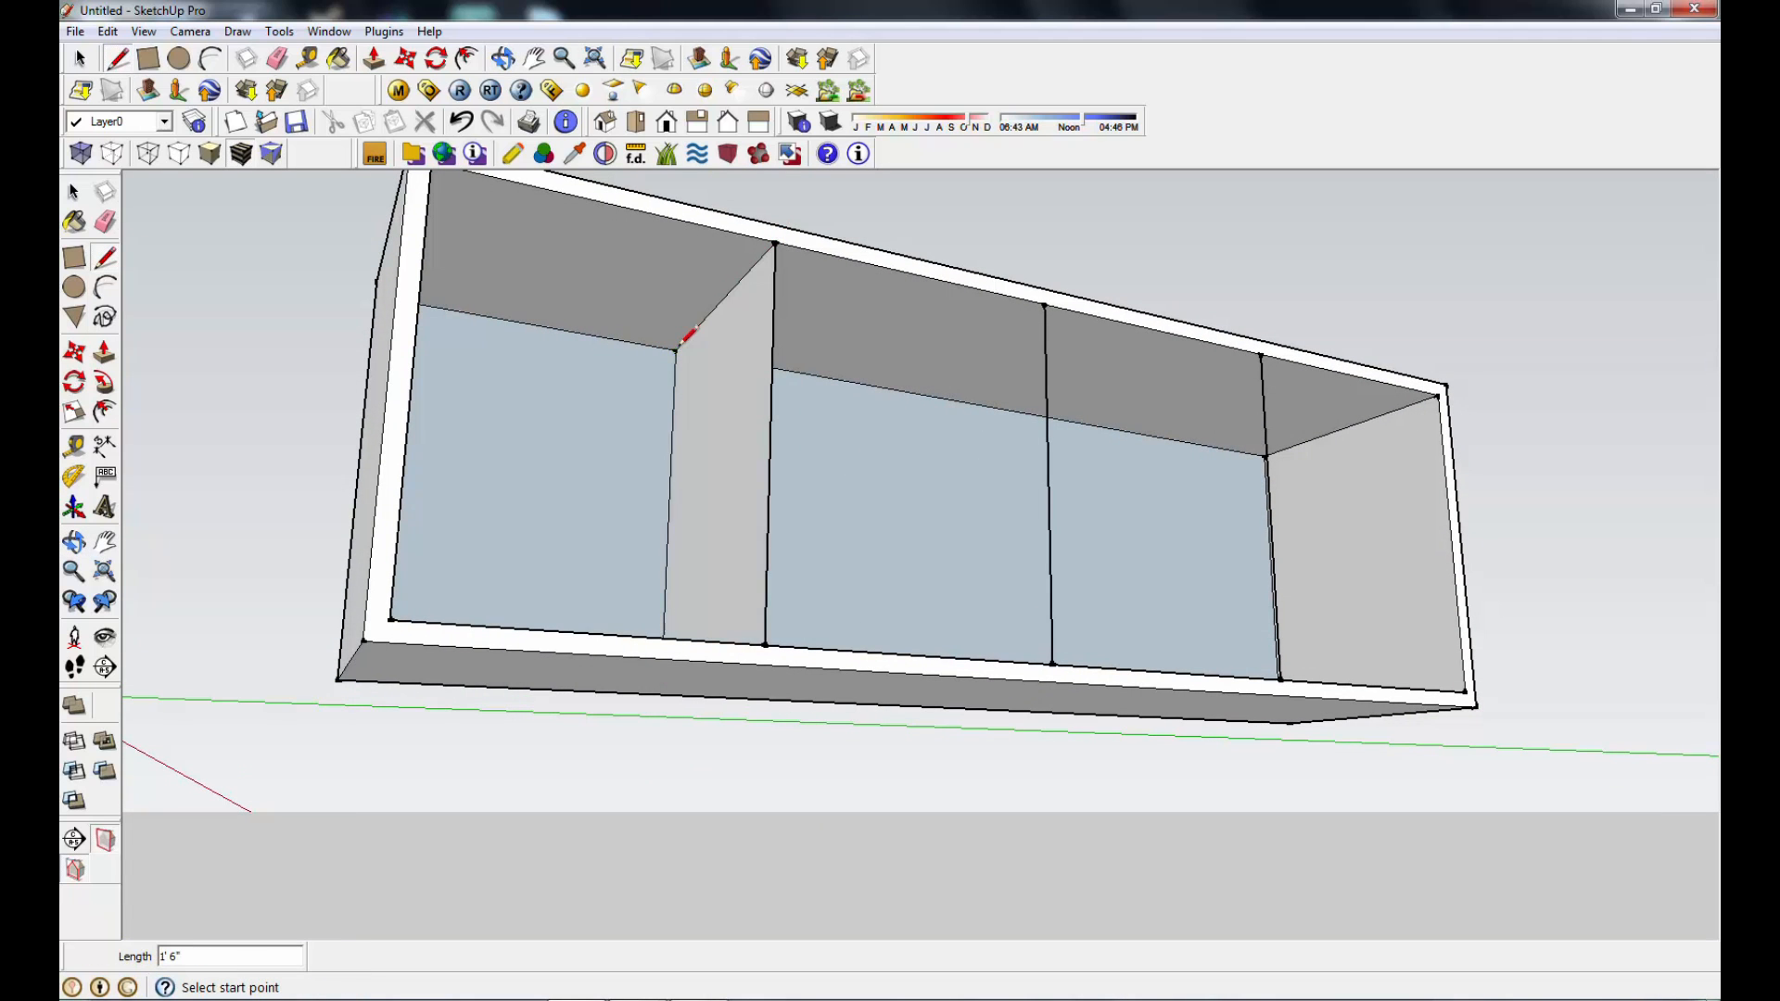
Step: Form the right partition by drawing lines from the right vertical line's ends to the back, joined by a vertical rear edge
{"action": "middle_click_drag", "start_coordinate": [1192, 569], "coordinate": [1113, 710]}
{"action": "left_click", "coordinate": [1213, 723]}
{"action": "middle_click_drag", "start_coordinate": [1321, 695], "coordinate": [1242, 363]}
{"action": "left_click", "coordinate": [1239, 669]}
{"action": "left_click", "coordinate": [1240, 669]}
{"action": "left_click", "coordinate": [1235, 406]}
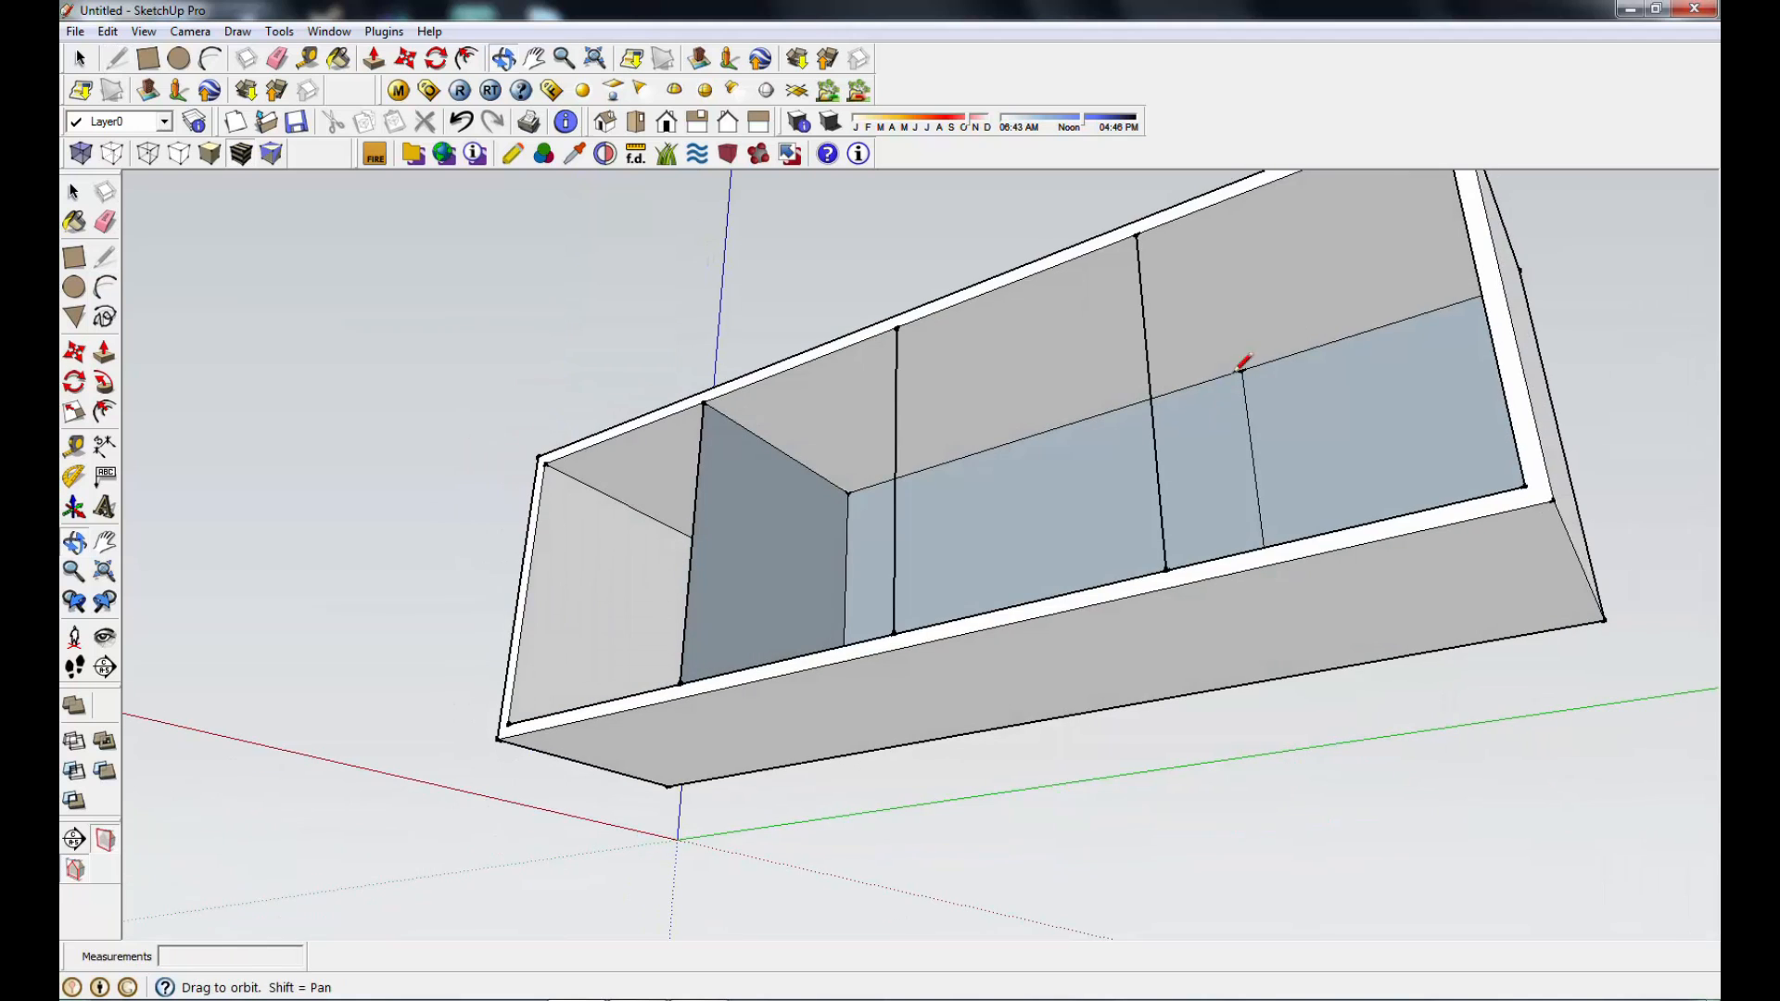
{"action": "left_click", "coordinate": [1243, 369]}
{"action": "left_click", "coordinate": [1137, 235]}
Step: Push/Pull the right partition's face 1" toward the cabinet's centre to give it thickness
{"action": "middle_click_drag", "start_coordinate": [1224, 450], "coordinate": [1160, 505]}
{"action": "middle_click_drag", "start_coordinate": [1442, 499], "coordinate": [1364, 616]}
{"action": "right_click", "coordinate": [1364, 616]}
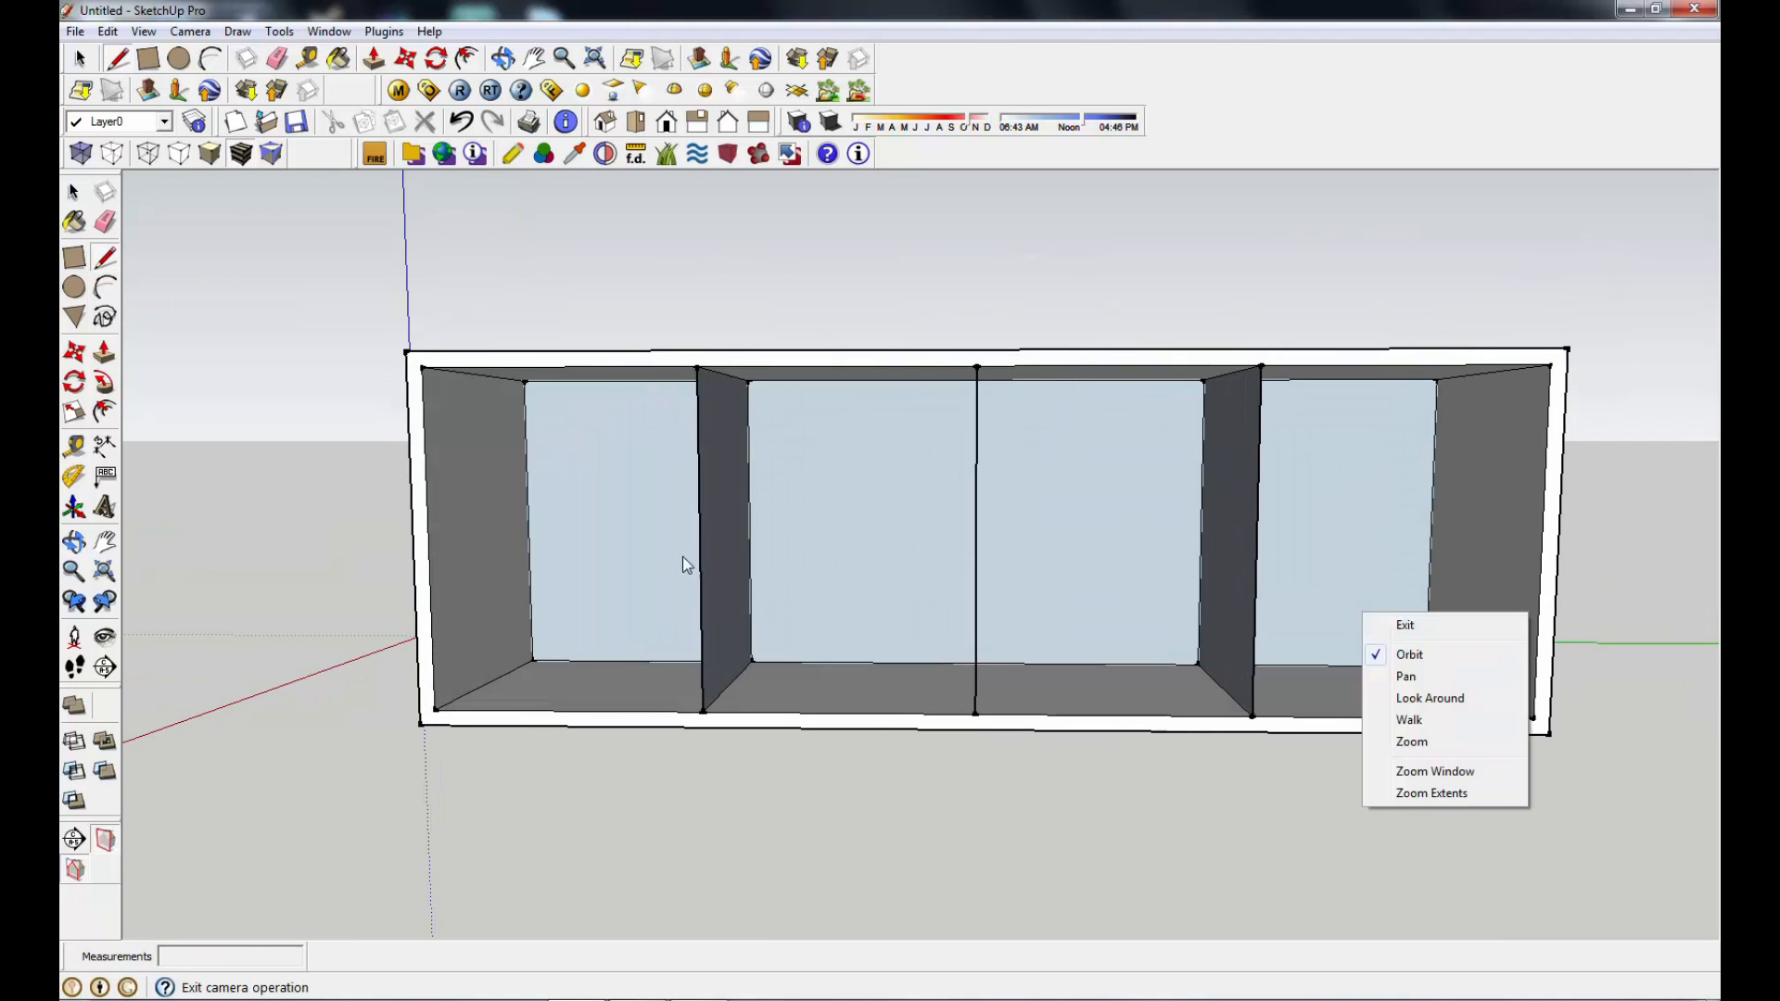
{"action": "left_click", "coordinate": [1406, 625]}
{"action": "middle_click_drag", "start_coordinate": [1106, 853], "coordinate": [937, 855]}
{"action": "middle_click_drag", "start_coordinate": [1346, 797], "coordinate": [1279, 728]}
{"action": "key", "text": "p"}
{"action": "left_click", "coordinate": [1208, 604]}
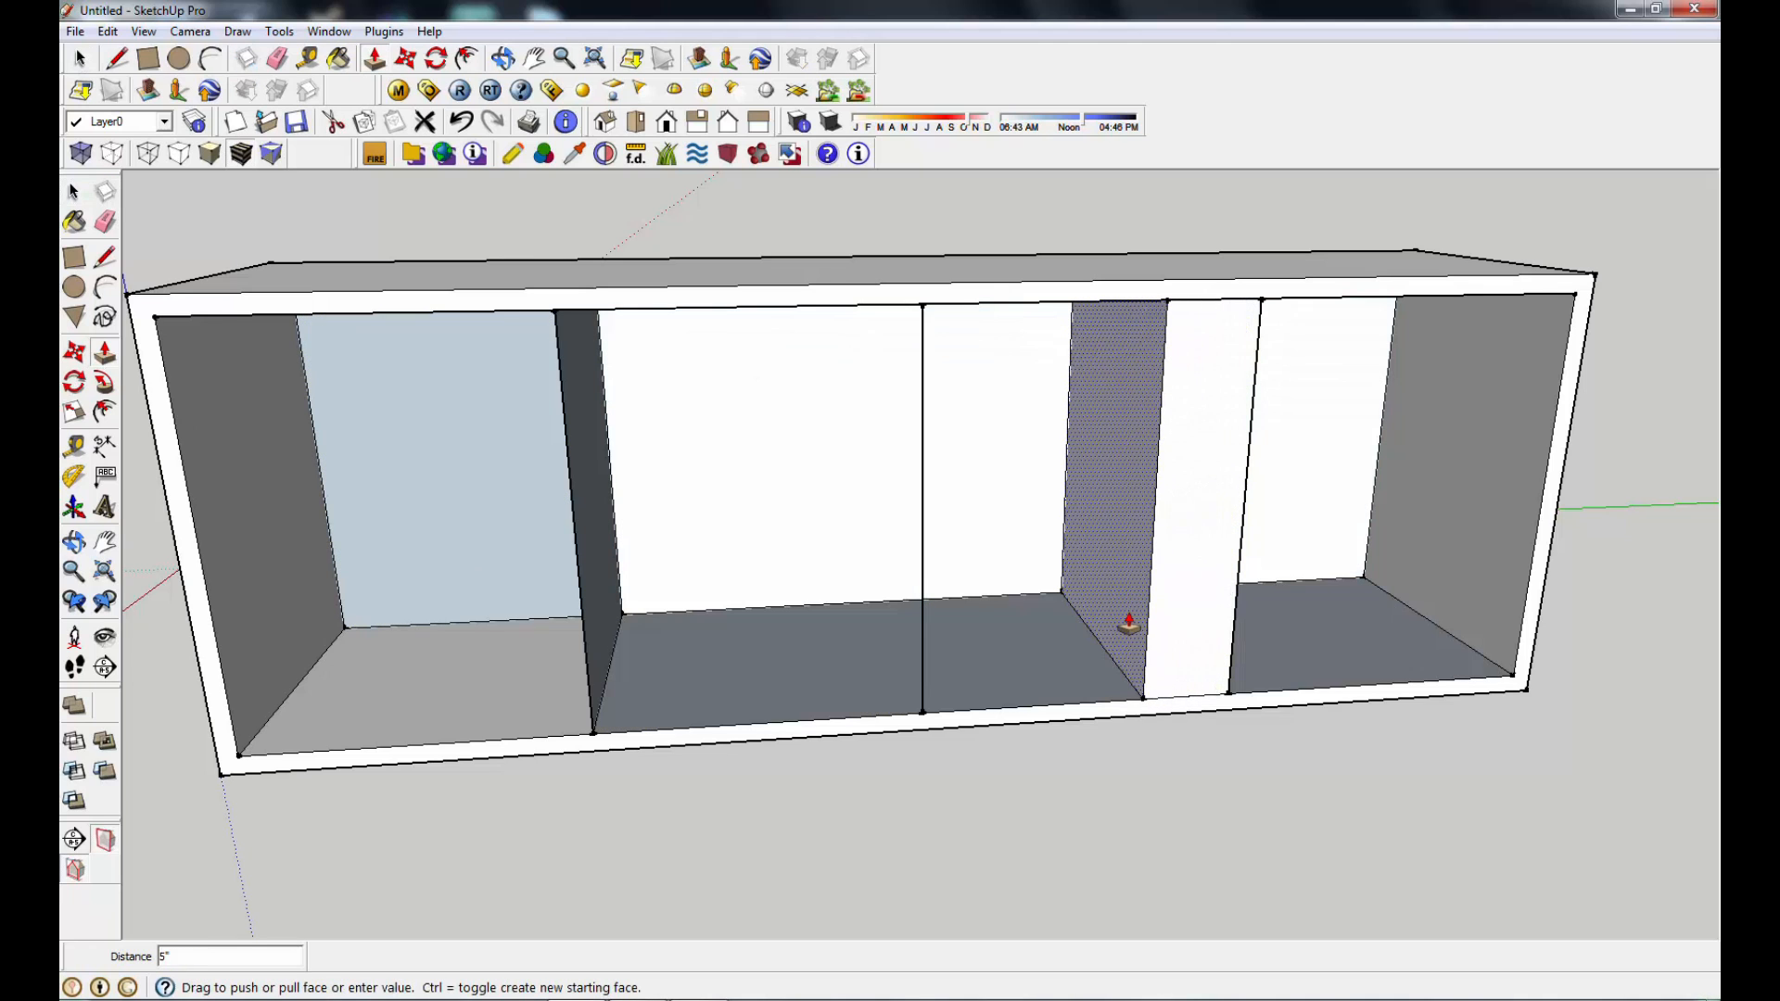
{"action": "left_click", "coordinate": [1128, 624]}
{"action": "type", "text": "1"}
{"action": "key", "text": "Return"}
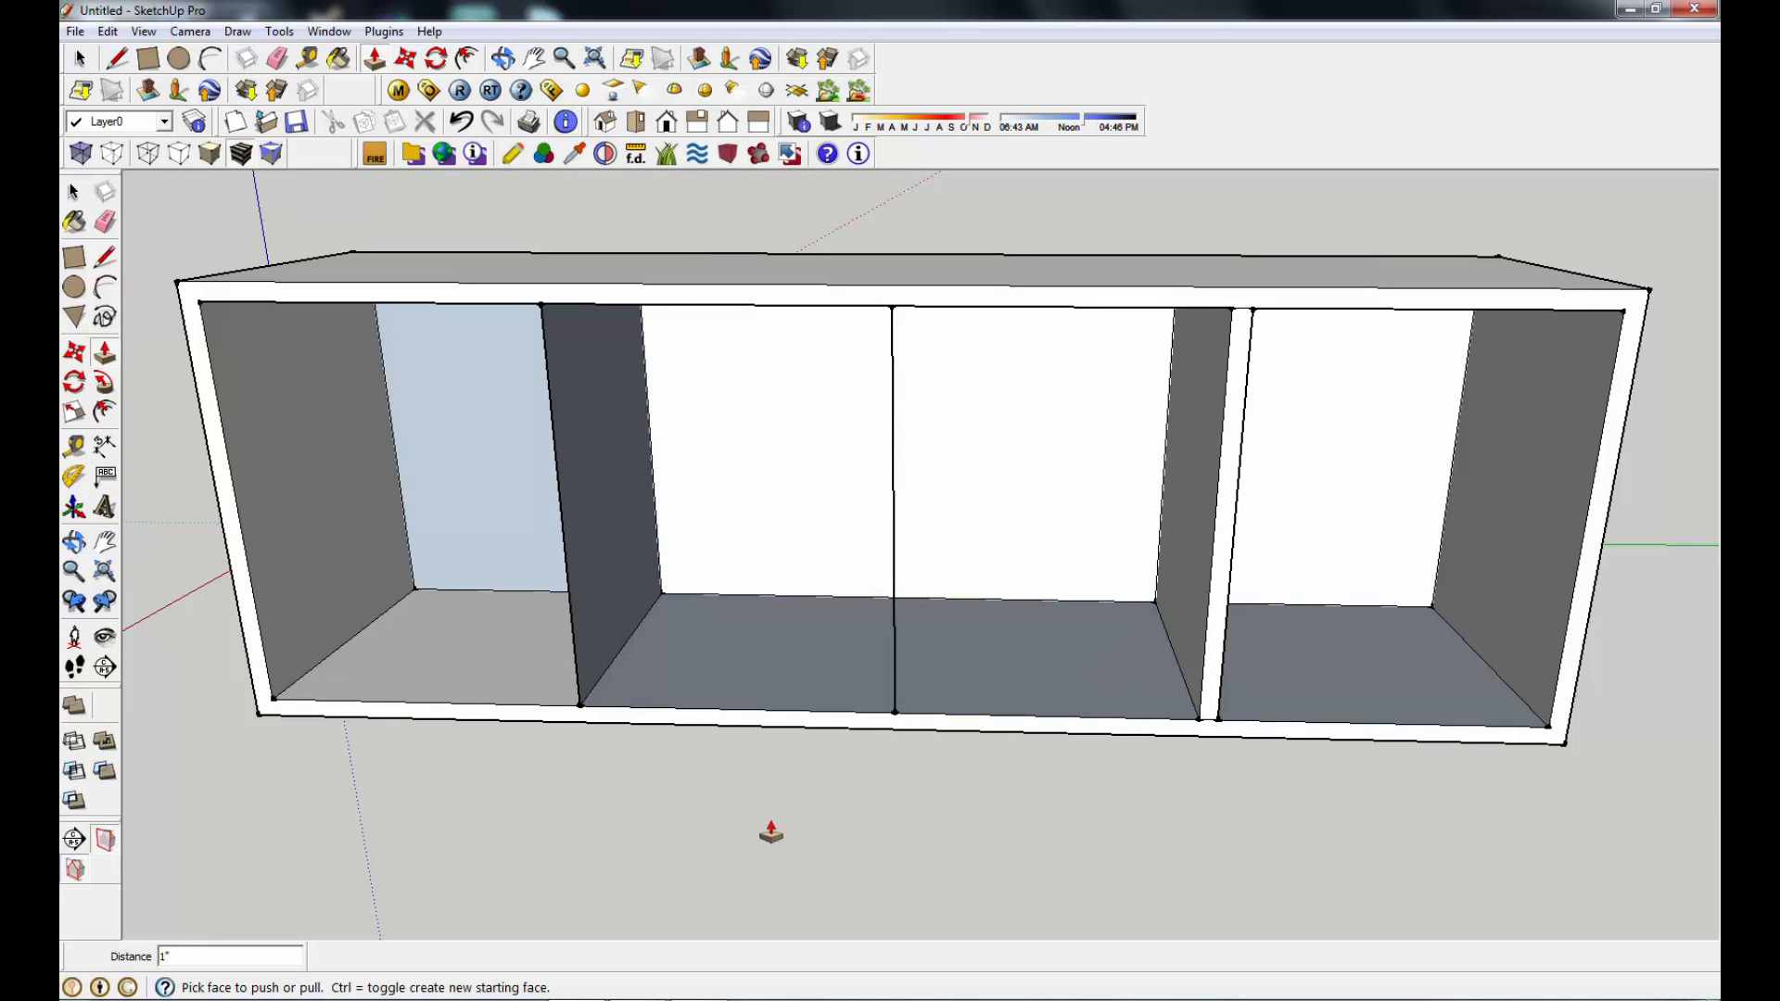
Step: Push/Pull the left partition's face 1" toward the cabinet's centre to give it thickness
{"action": "left_click", "coordinate": [105, 257]}
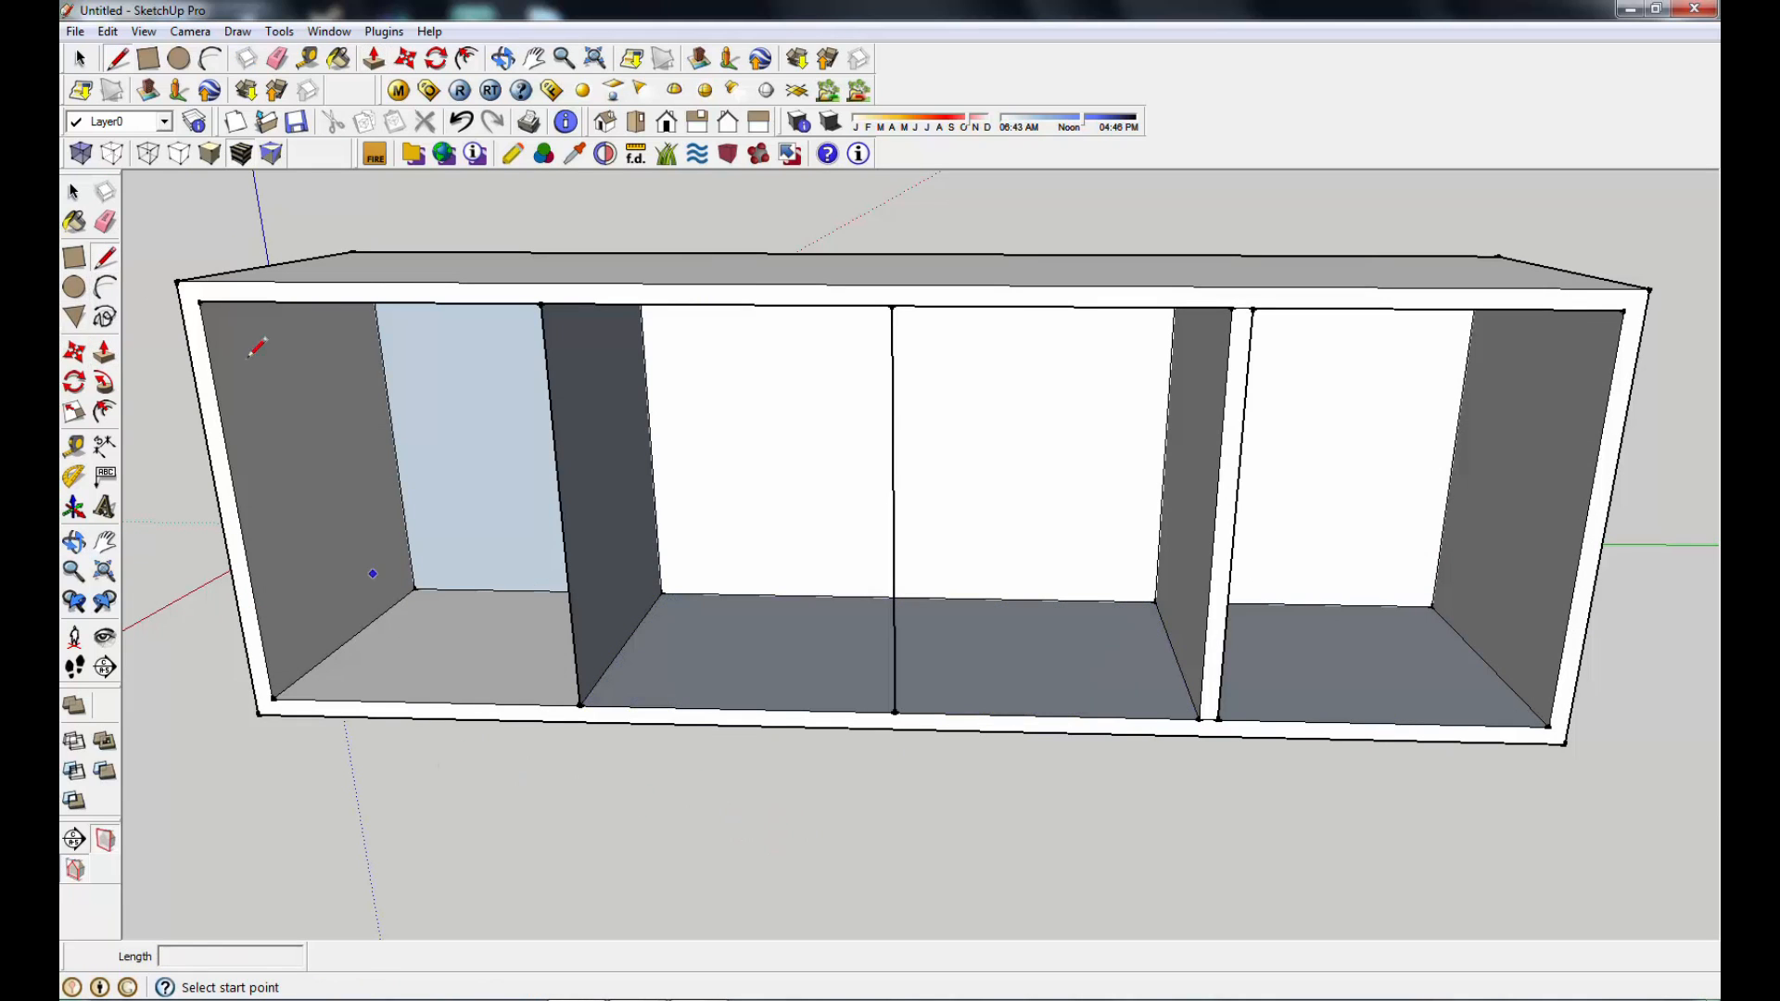
{"action": "left_click", "coordinate": [104, 352]}
{"action": "middle_click_drag", "start_coordinate": [609, 831], "coordinate": [599, 616]}
{"action": "left_click_drag", "start_coordinate": [598, 617], "coordinate": [659, 619]}
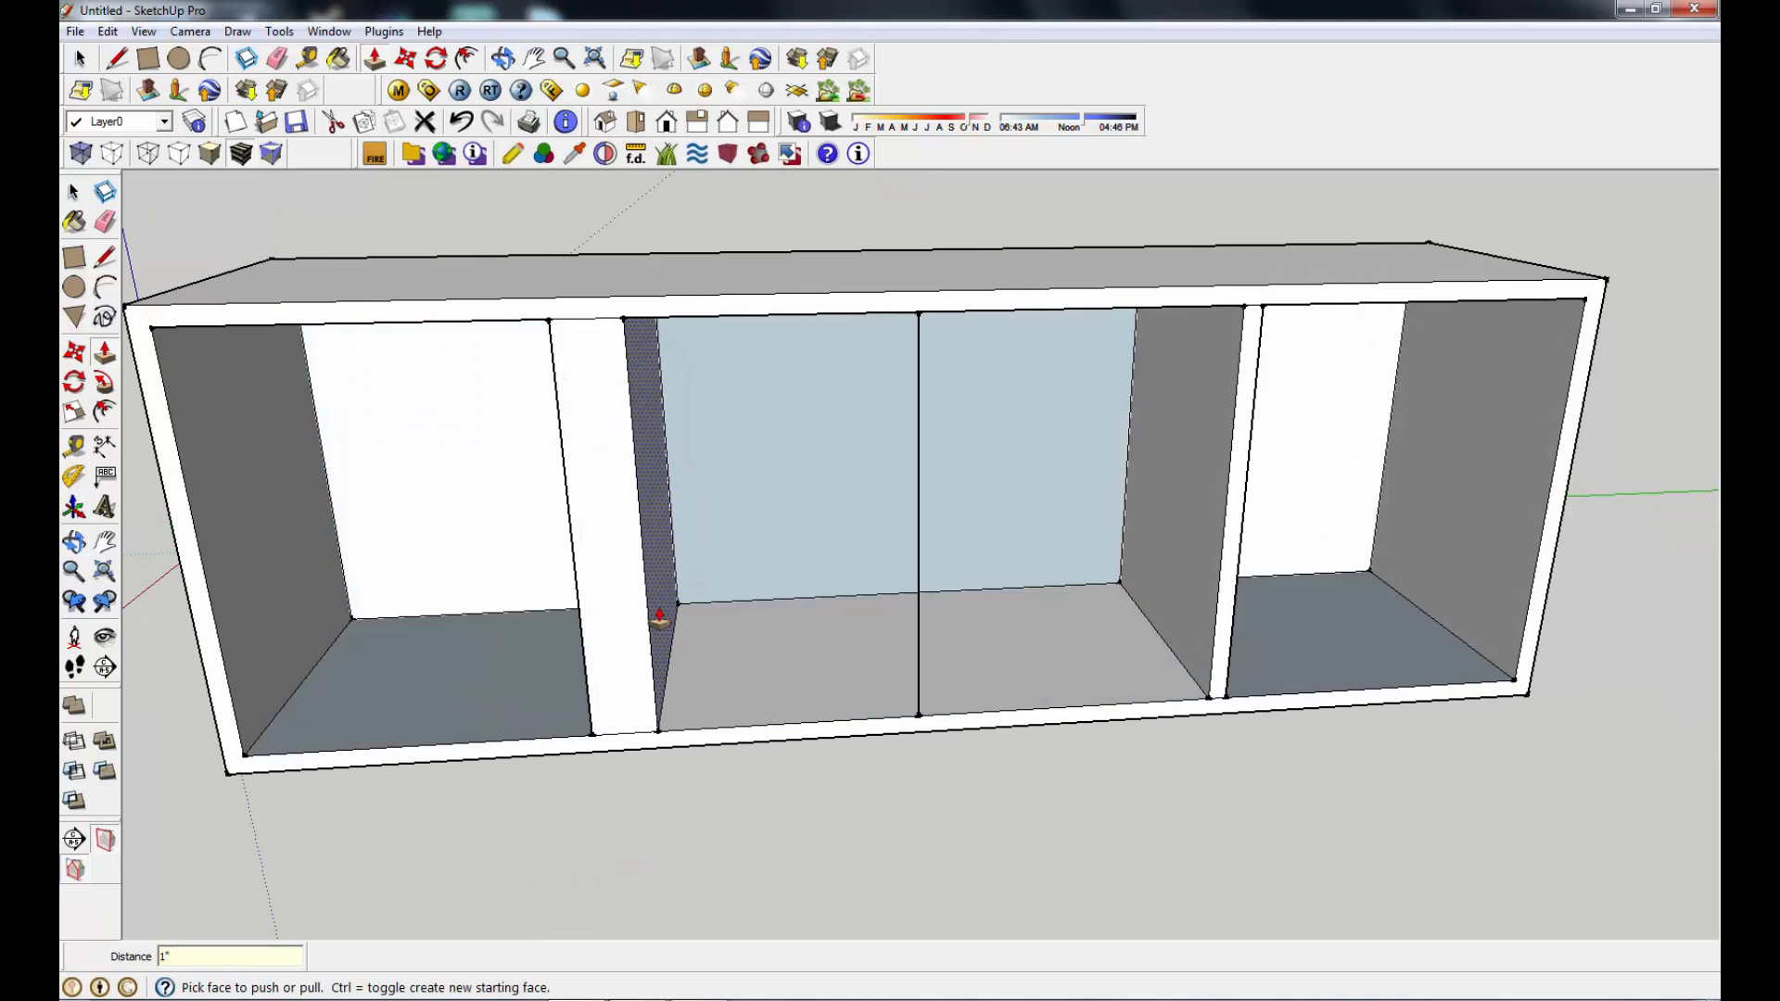
{"action": "key", "text": "Return"}
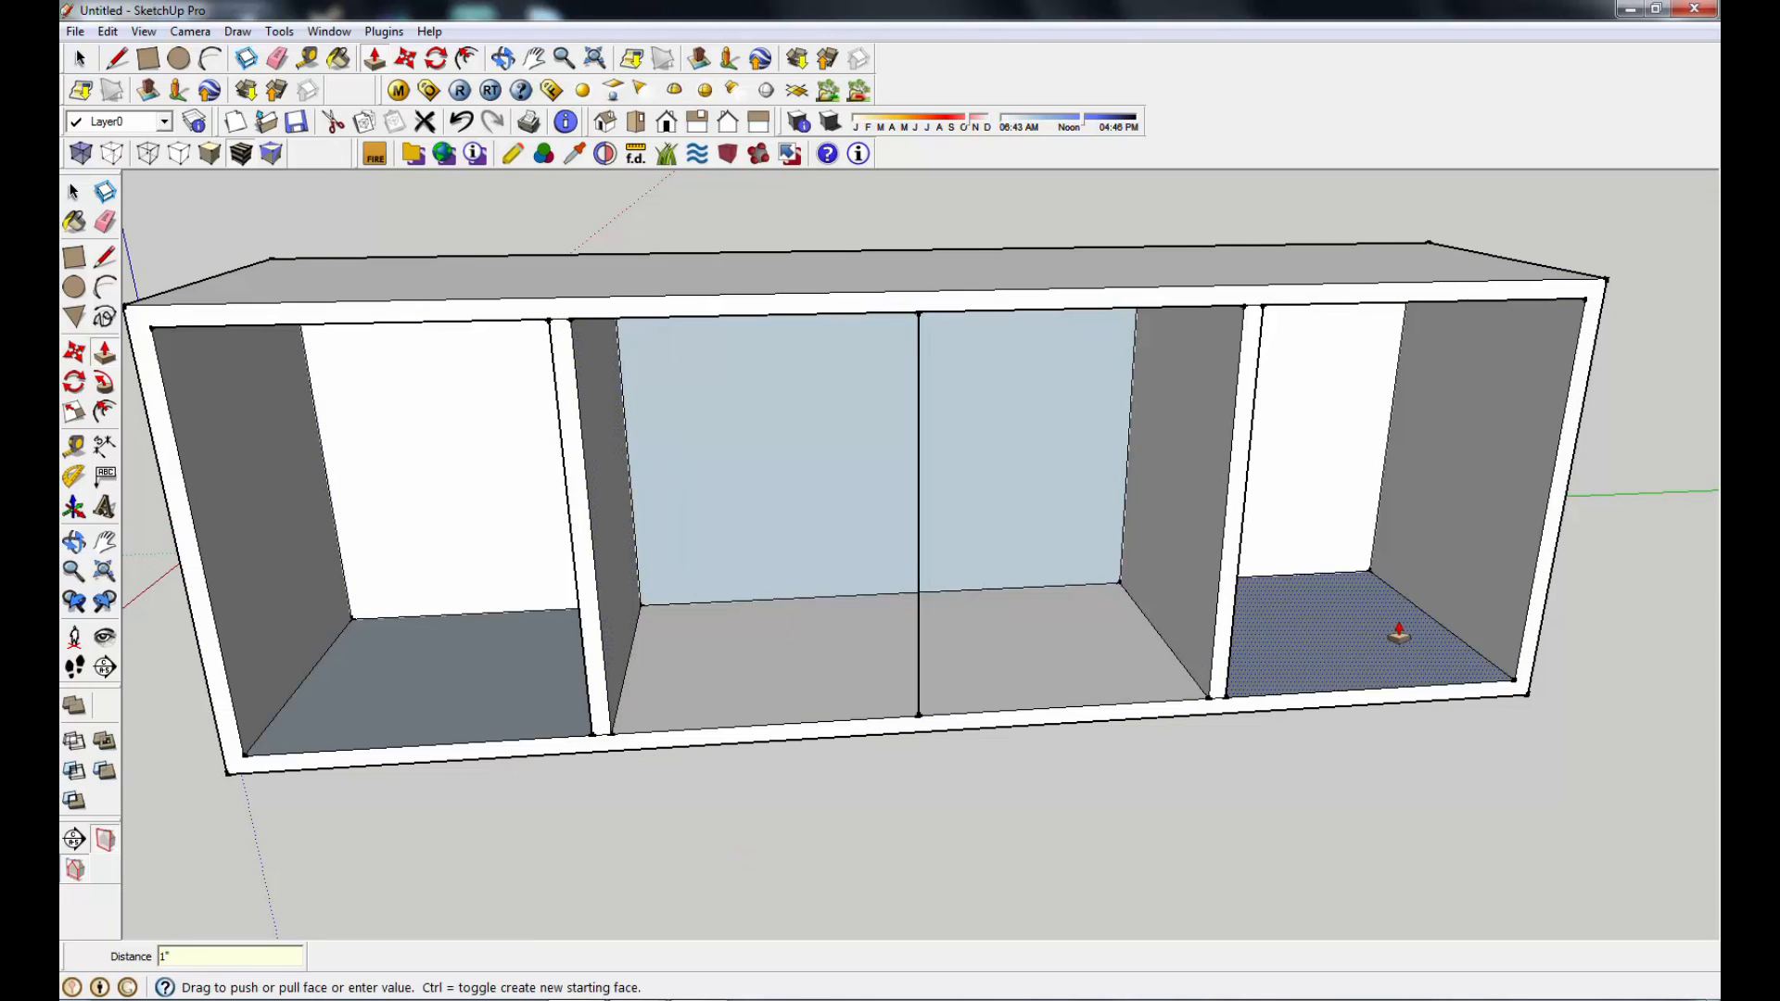
Step: Form a centre partition face by drawing lines from the middle vertical line's ends to the back and a 1' 10" vertical rear edge
{"action": "left_click", "coordinate": [73, 194]}
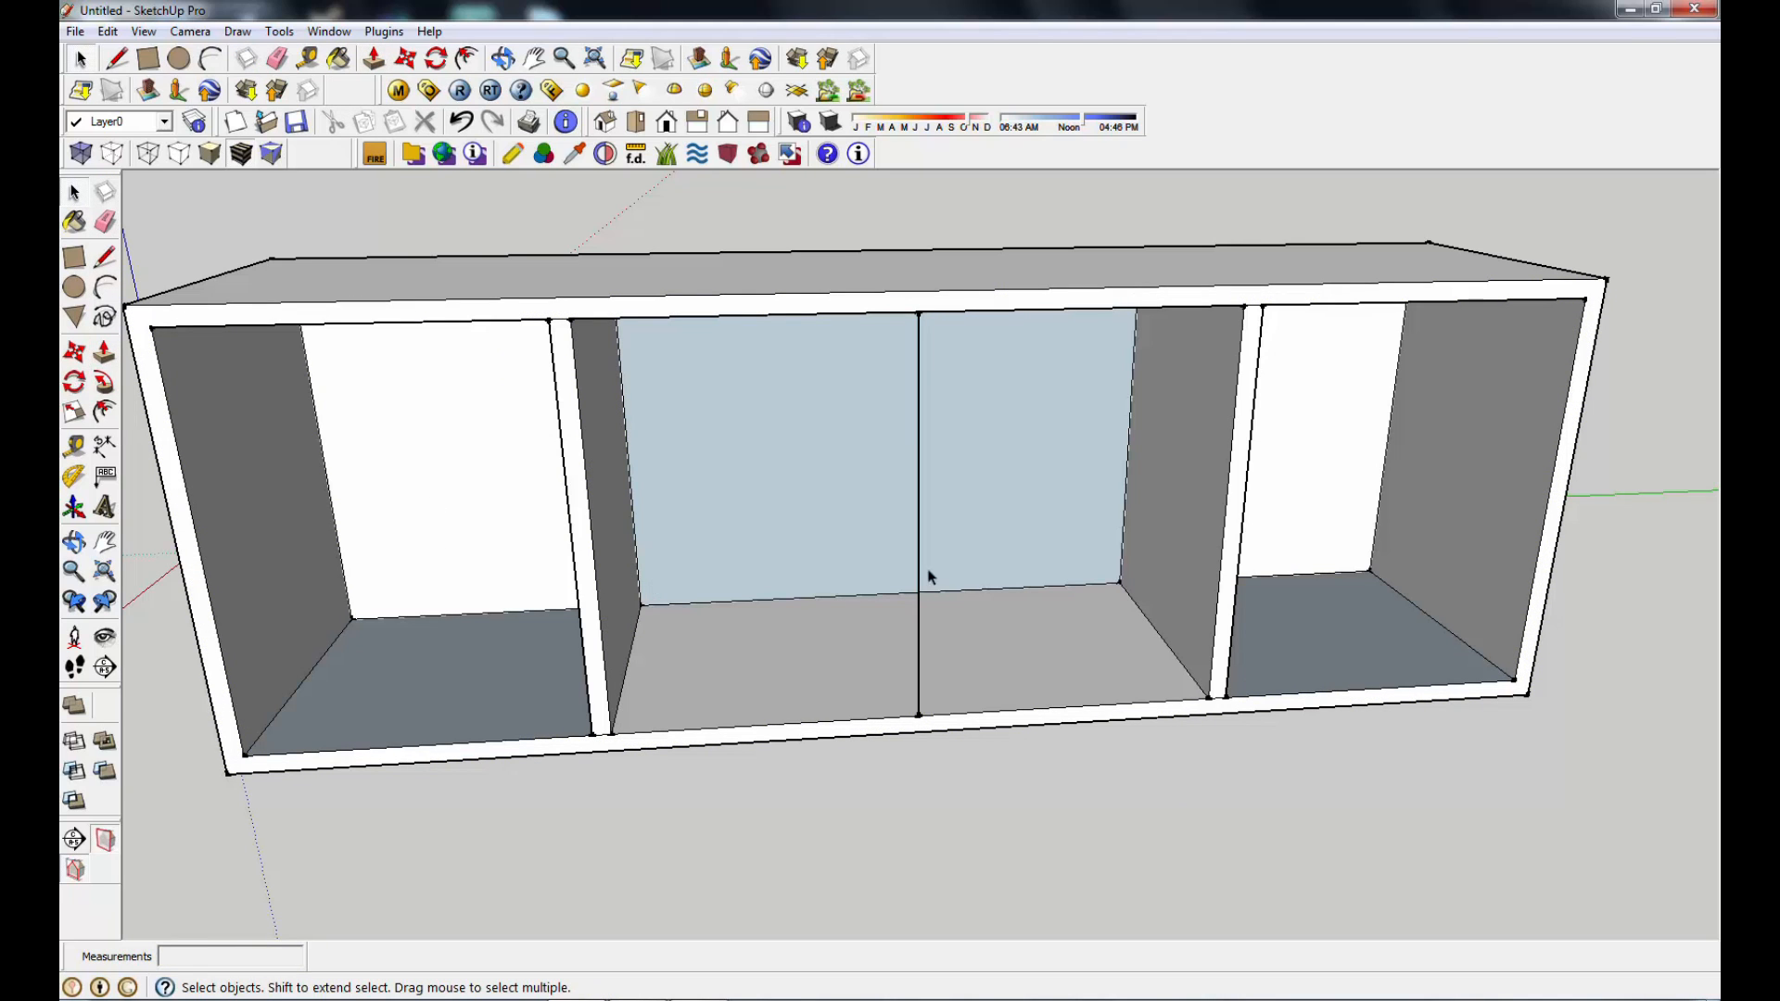
{"action": "scroll", "coordinate": [1363, 548], "scroll_direction": "down", "scroll_amount": 3}
{"action": "middle_click_drag", "start_coordinate": [1364, 548], "coordinate": [1108, 536]}
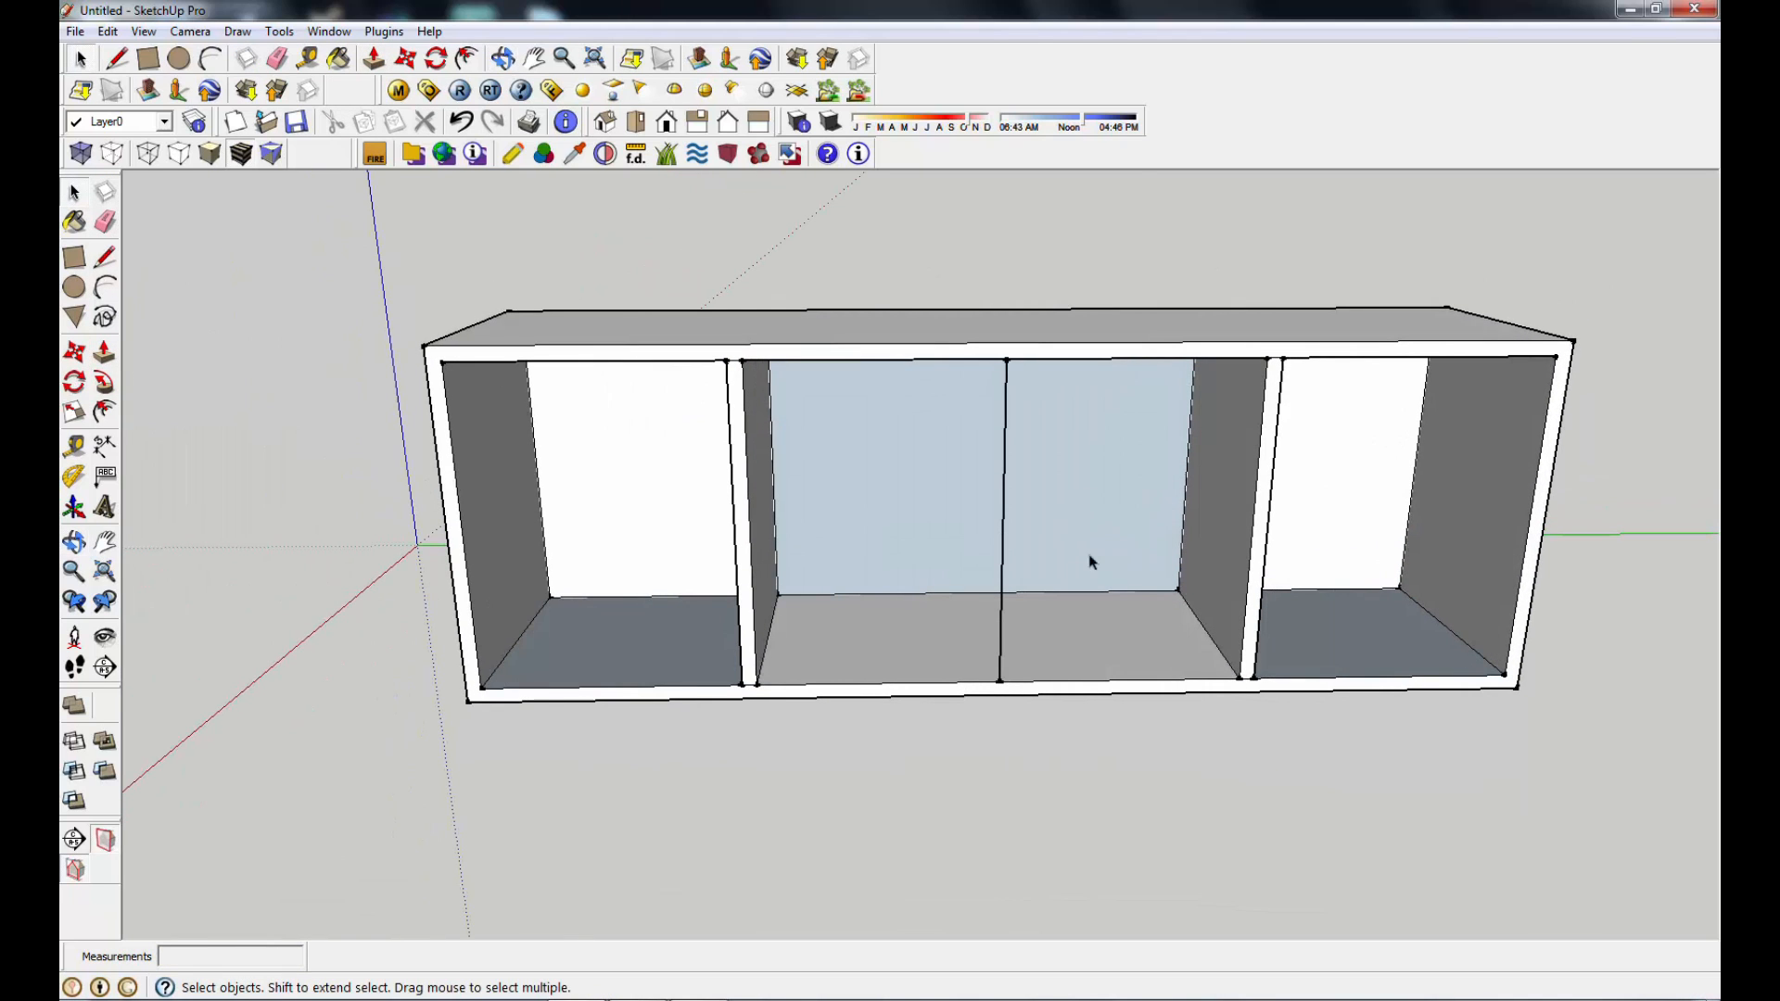
{"action": "middle_click_drag", "start_coordinate": [1143, 552], "coordinate": [879, 640]}
{"action": "key", "text": "l"}
{"action": "left_click", "coordinate": [956, 695]}
{"action": "left_click", "coordinate": [1022, 591]}
{"action": "middle_click_drag", "start_coordinate": [1139, 517], "coordinate": [1057, 630]}
{"action": "middle_click_drag", "start_coordinate": [1057, 715], "coordinate": [1017, 644]}
{"action": "left_click", "coordinate": [1008, 649]}
{"action": "left_click", "coordinate": [1008, 371]}
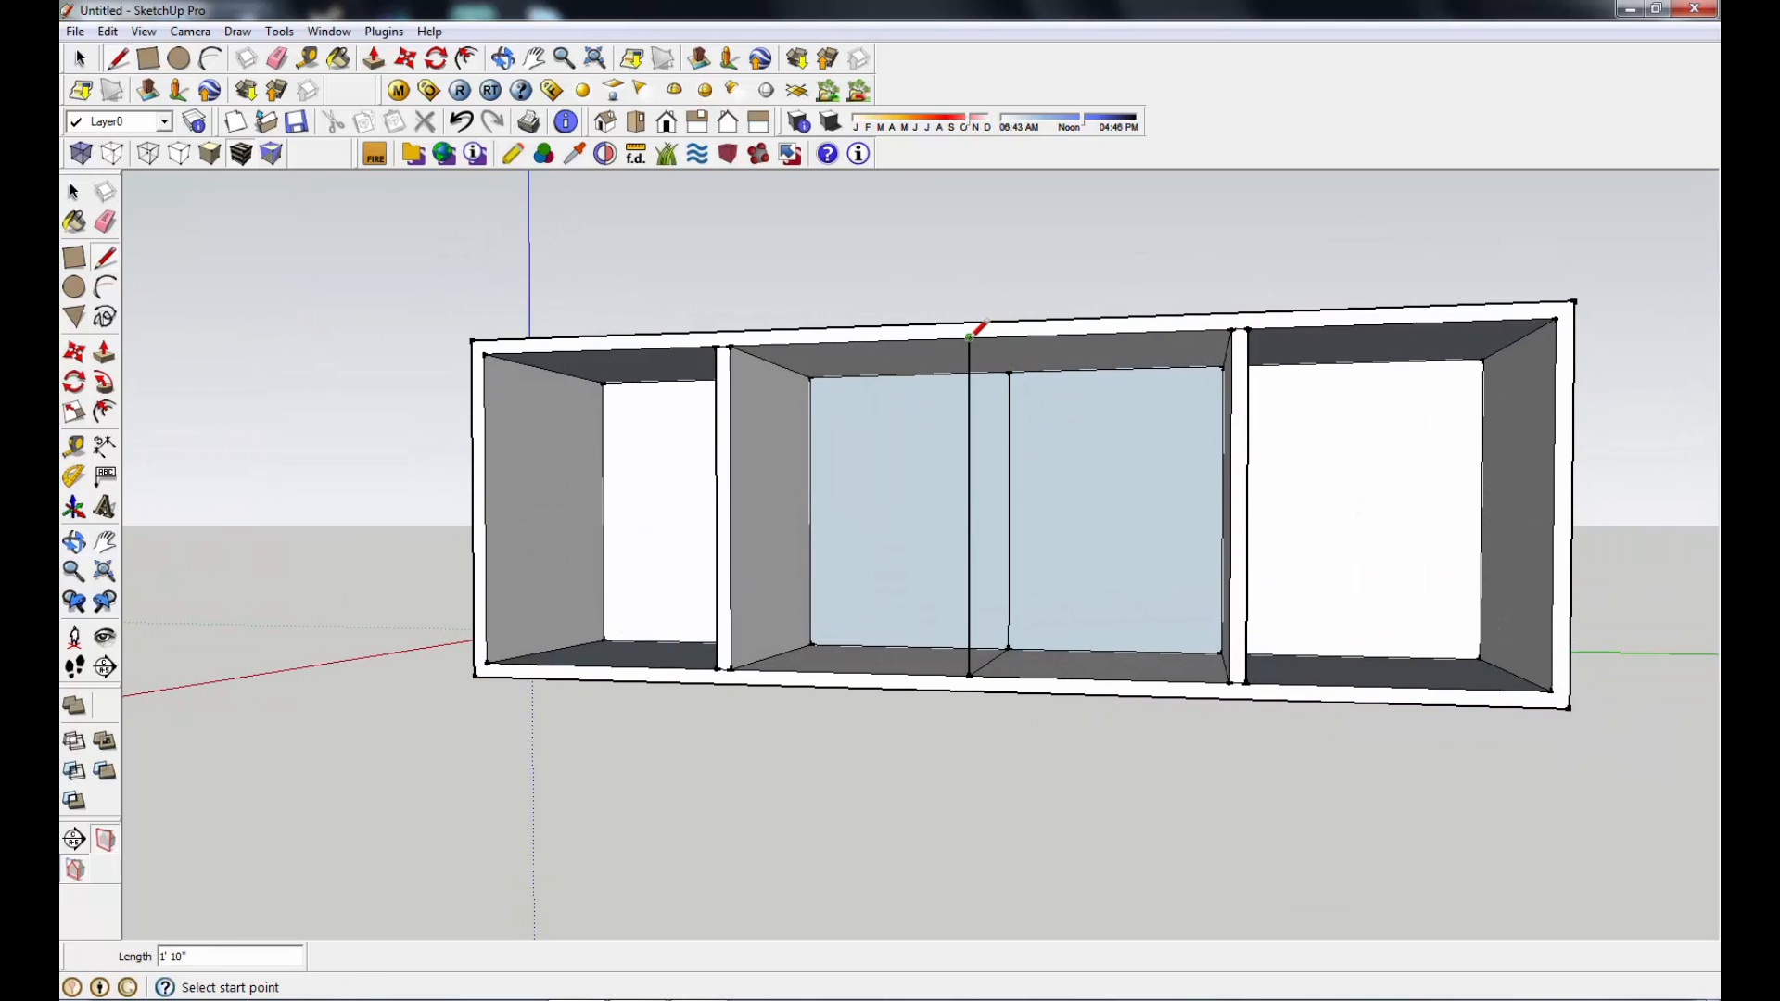
Step: Draw a .5" line along the front floor edge, rightward from the foot of the centre partition
{"action": "mouse_move", "coordinate": [1073, 429]}
{"action": "middle_mouse_down"}
{"action": "mouse_move", "coordinate": [1153, 684]}
{"action": "mouse_move", "coordinate": [1186, 725]}
{"action": "middle_mouse_up"}
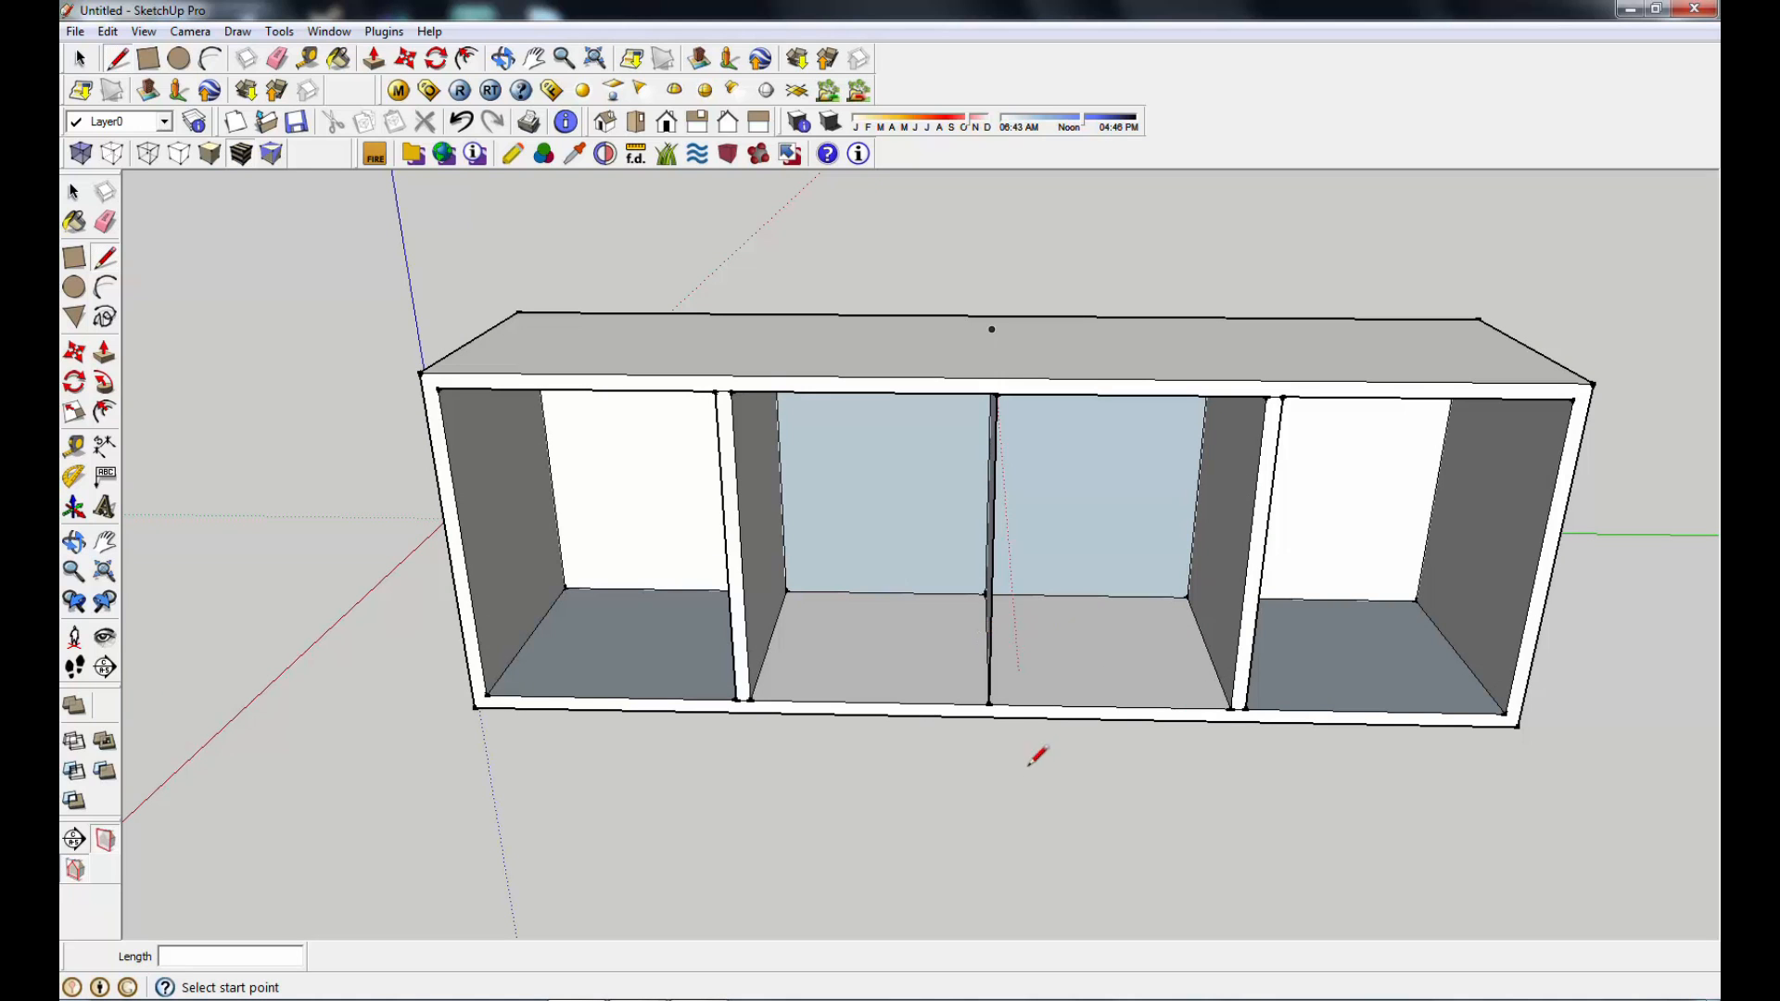
{"action": "scroll", "coordinate": [1038, 753], "scroll_direction": "up", "scroll_amount": 3}
{"action": "mouse_move", "coordinate": [955, 775]}
{"action": "middle_mouse_down"}
{"action": "mouse_move", "coordinate": [938, 780]}
{"action": "mouse_move", "coordinate": [973, 501]}
{"action": "middle_mouse_up"}
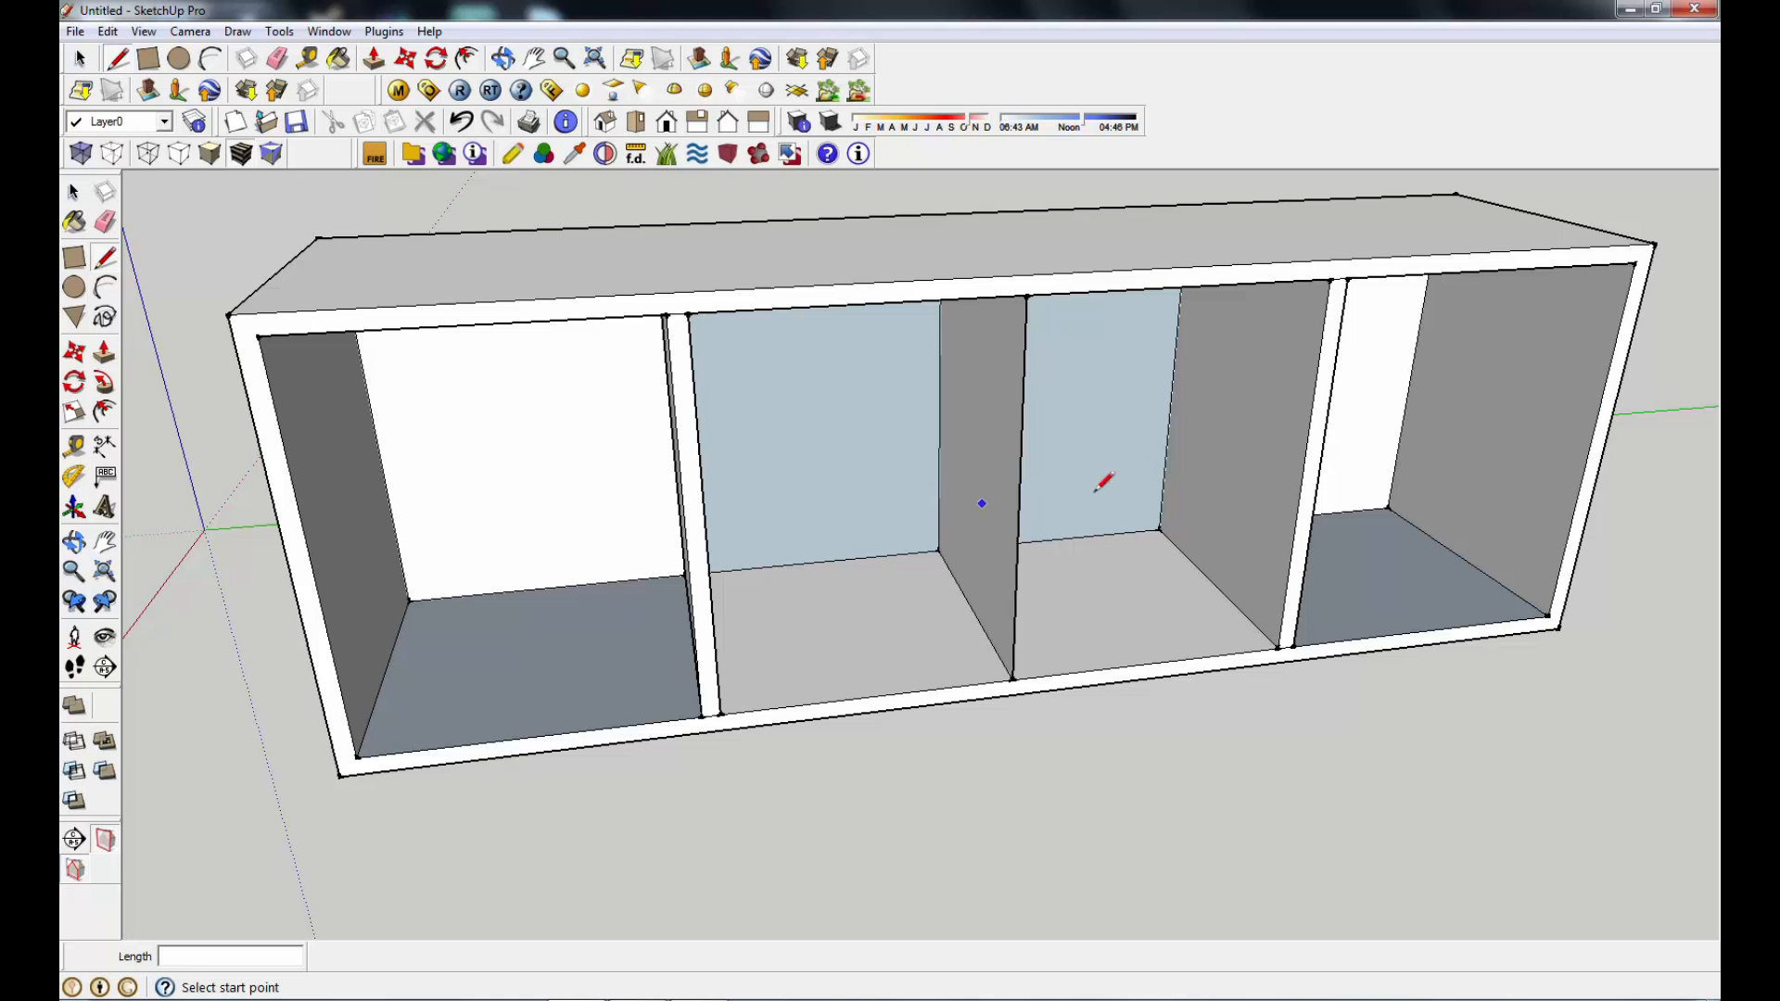
{"action": "middle_click_drag", "start_coordinate": [1168, 667], "coordinate": [1002, 624]}
{"action": "scroll", "coordinate": [999, 709], "scroll_direction": "up", "scroll_amount": 3}
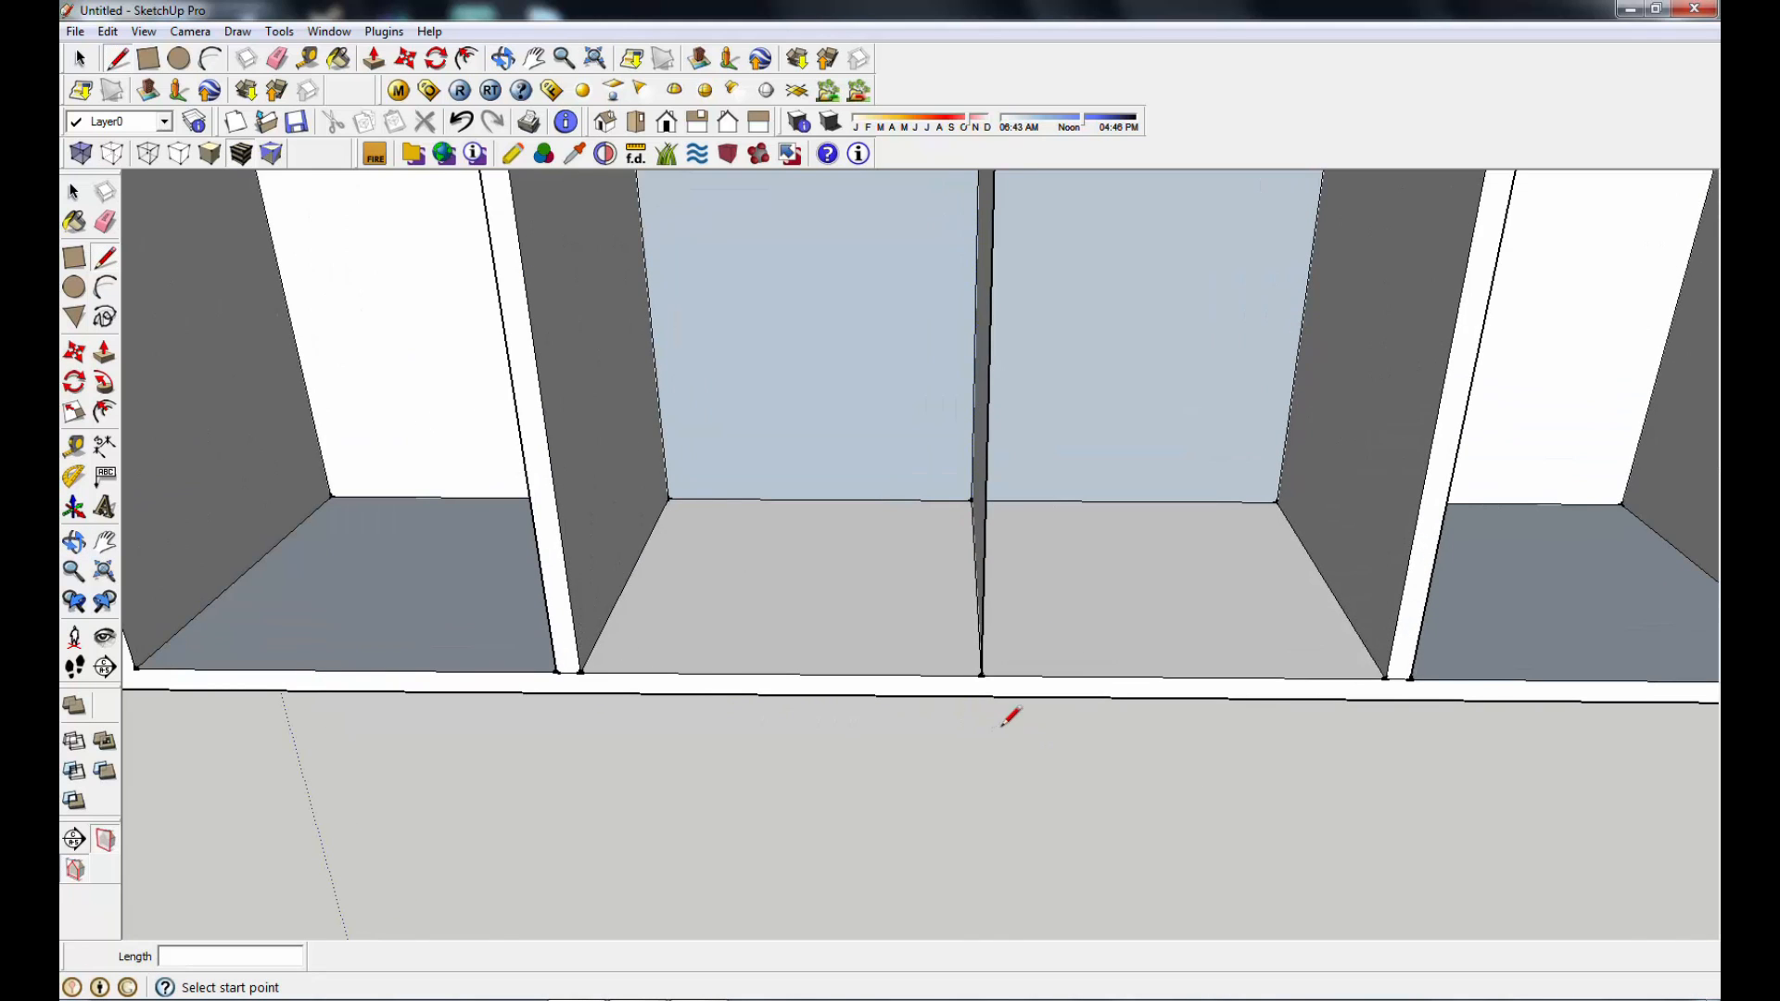
{"action": "scroll", "coordinate": [1006, 723], "scroll_direction": "down", "scroll_amount": 3}
{"action": "middle_click_drag", "start_coordinate": [1045, 731], "coordinate": [927, 733]}
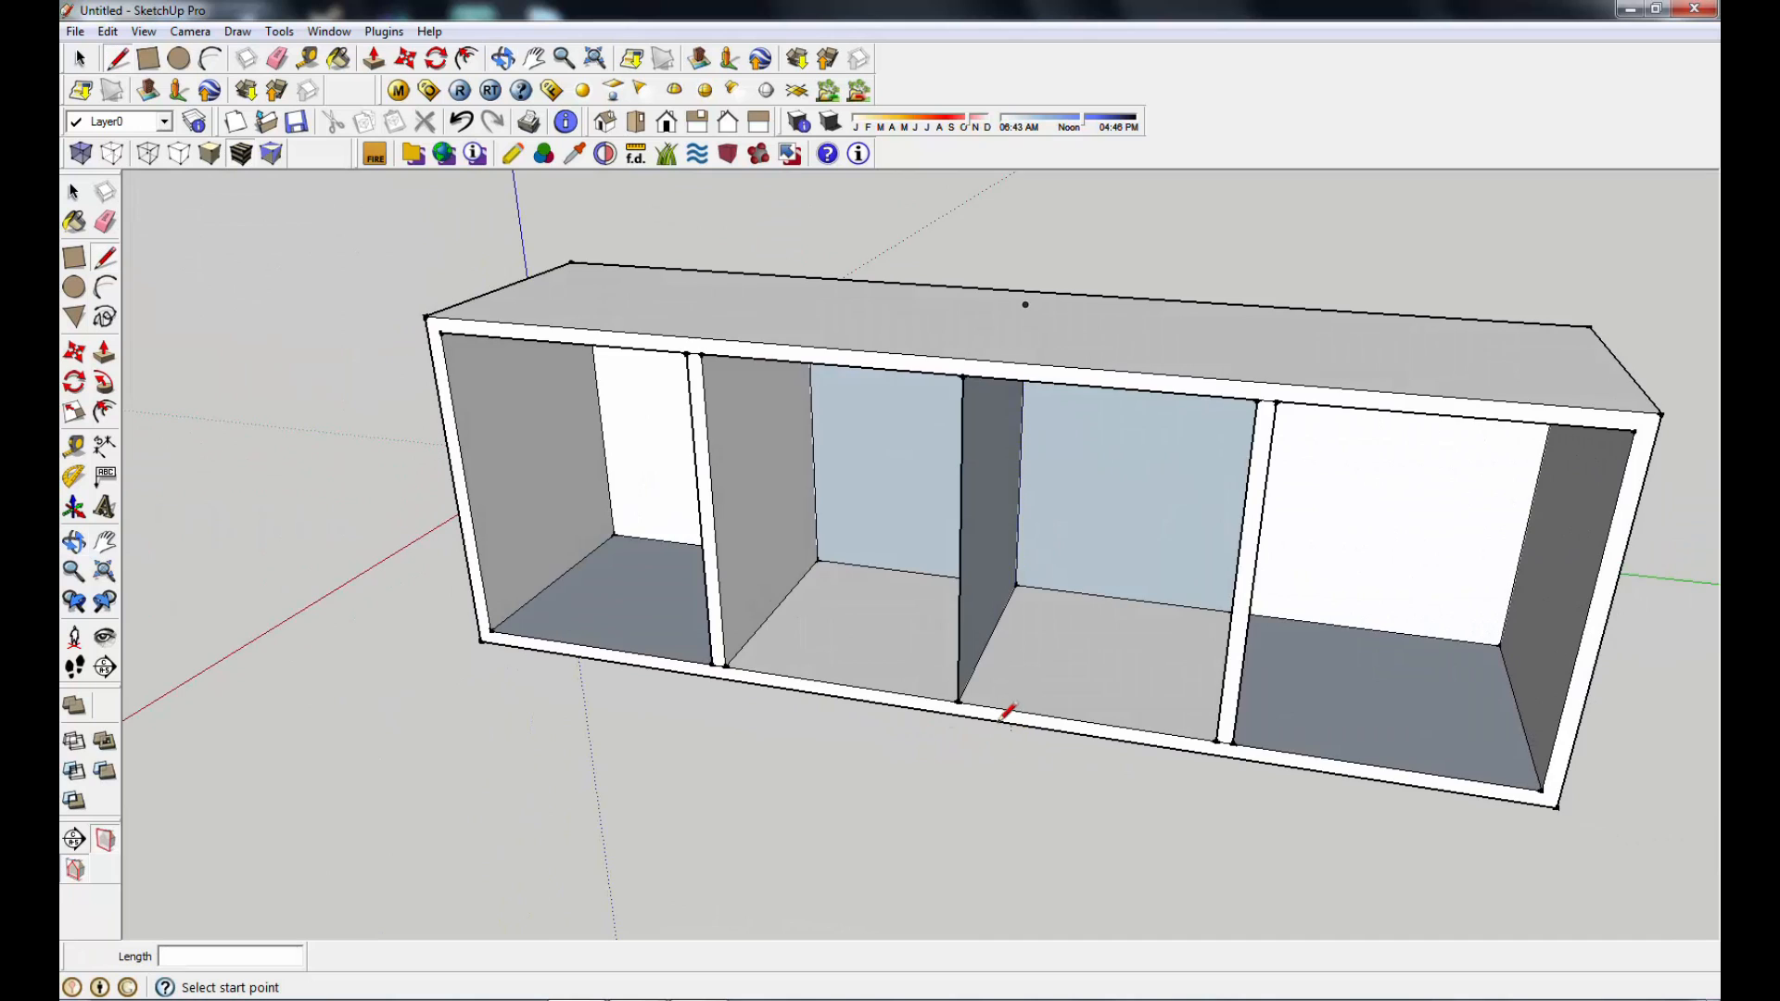
{"action": "scroll", "coordinate": [1009, 712], "scroll_direction": "up", "scroll_amount": 5}
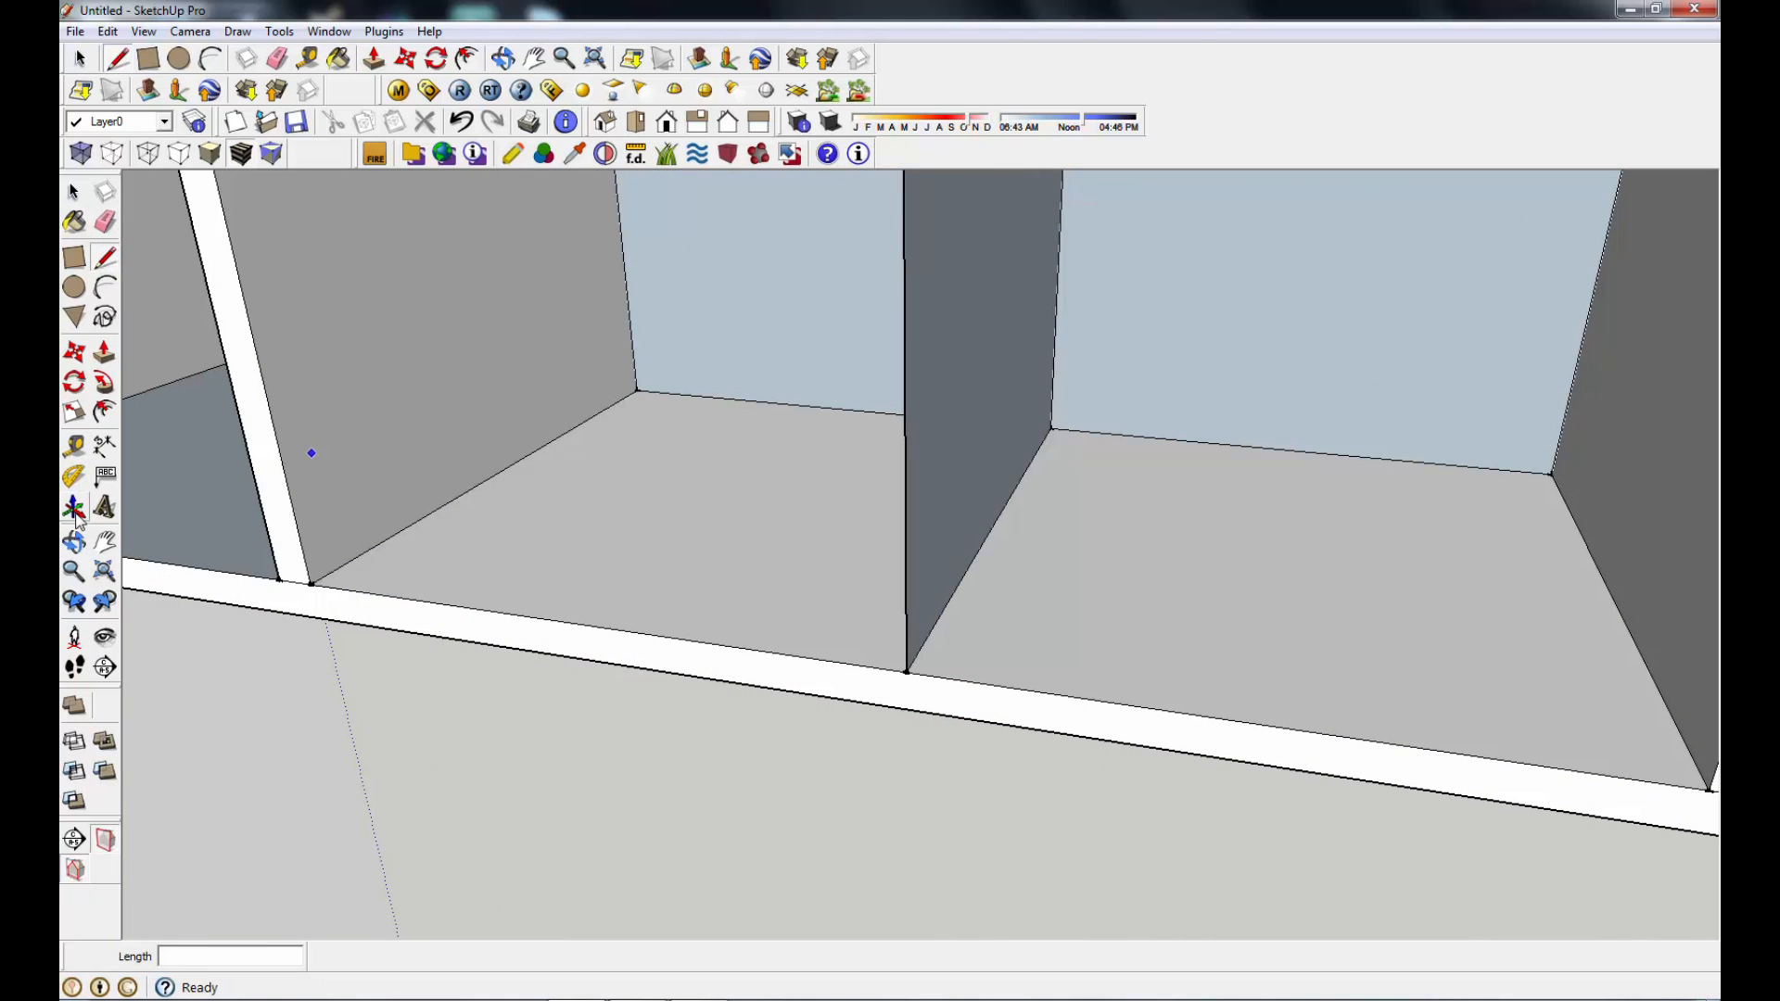
{"action": "left_click", "coordinate": [74, 447]}
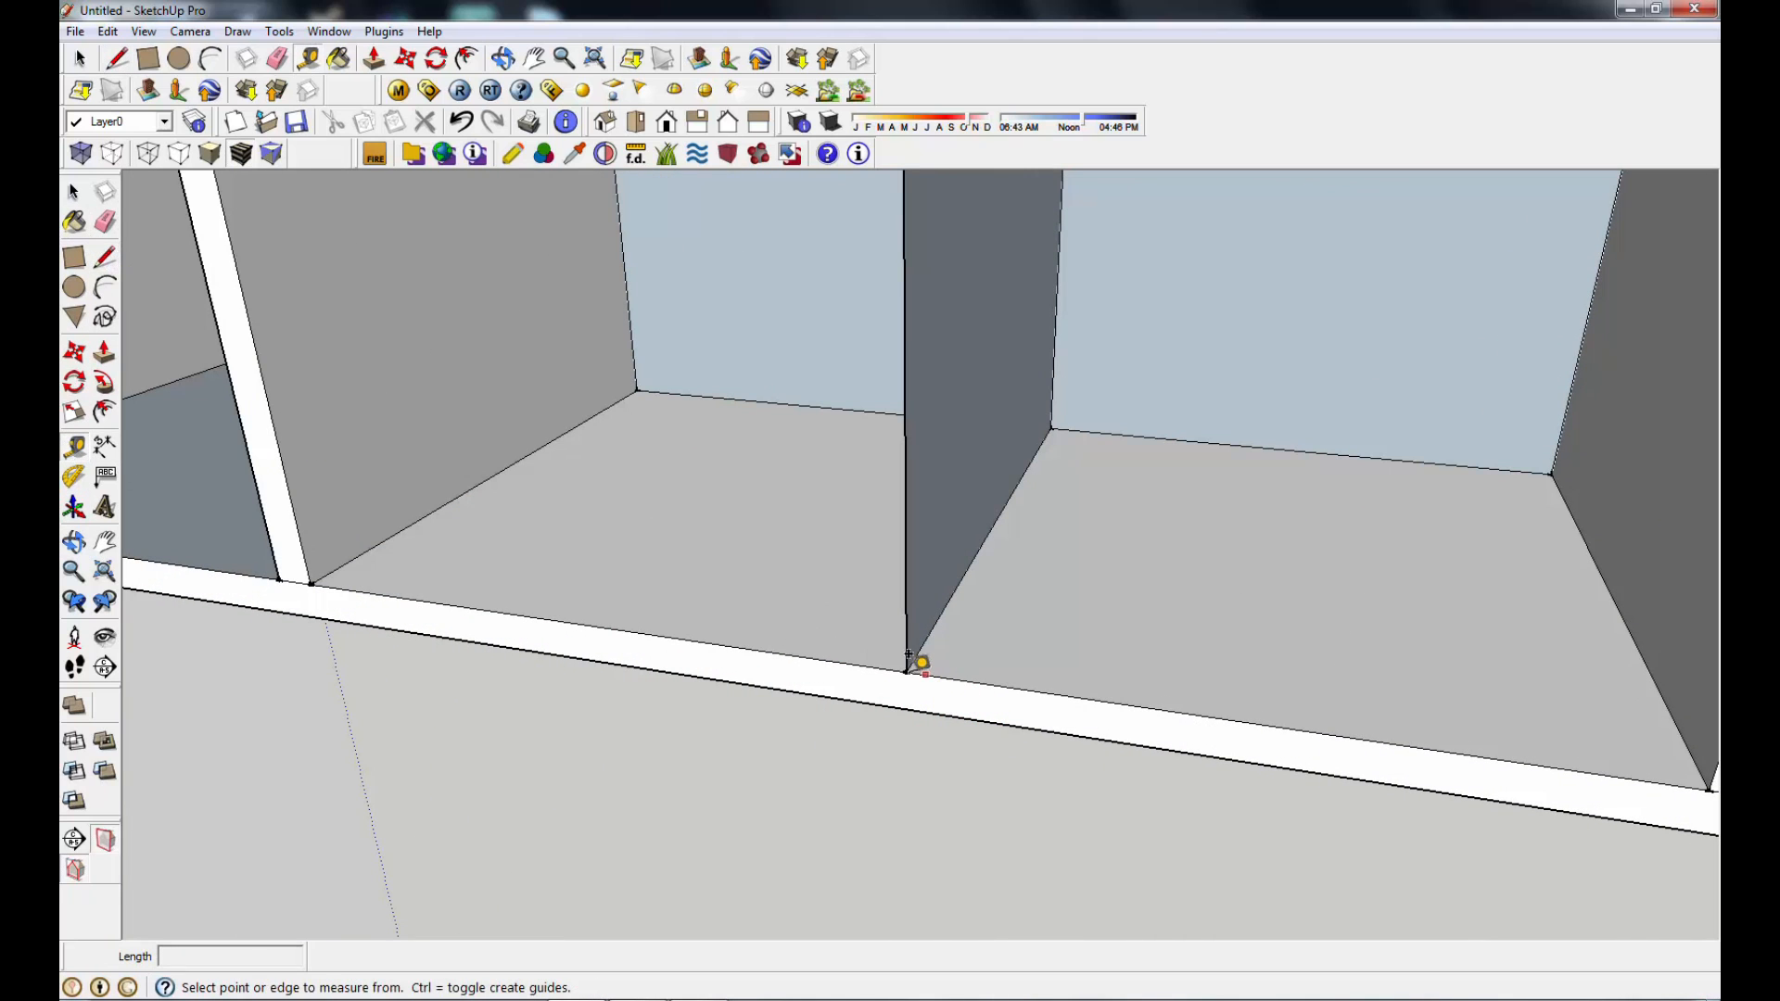
{"action": "left_click", "coordinate": [104, 258]}
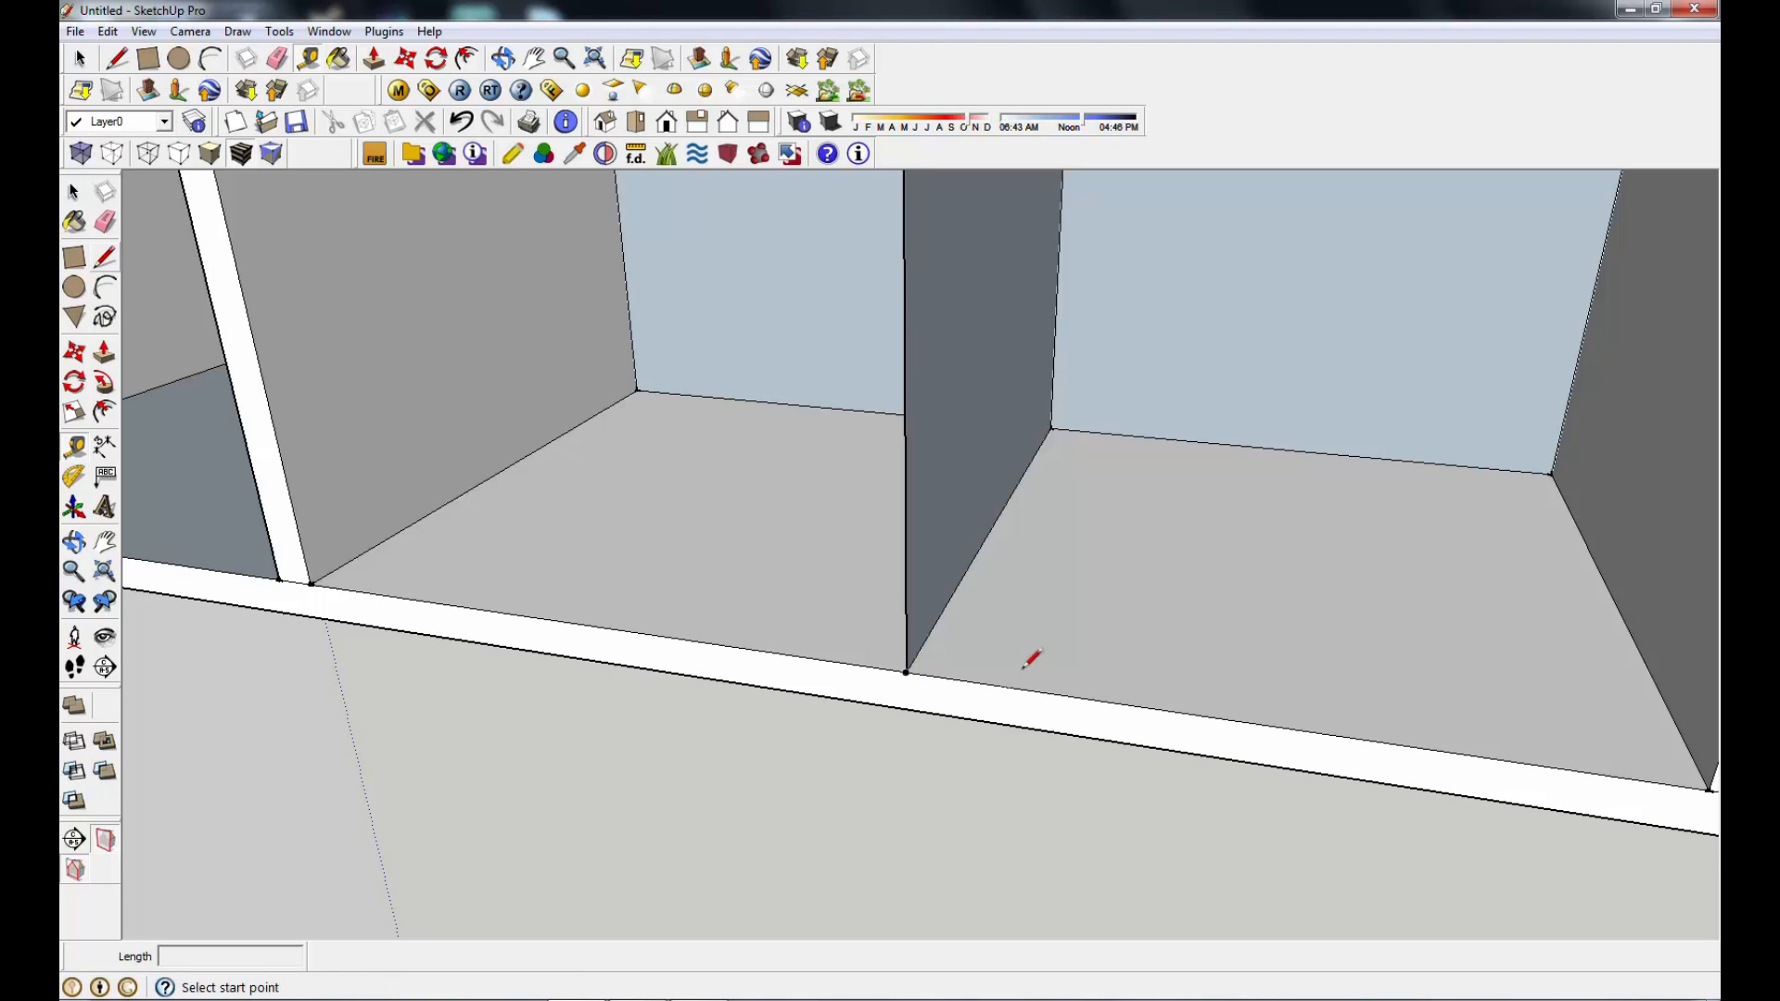
{"action": "scroll", "coordinate": [1020, 667], "scroll_direction": "up", "scroll_amount": 4}
{"action": "middle_click_drag", "start_coordinate": [1002, 650], "coordinate": [1001, 685]}
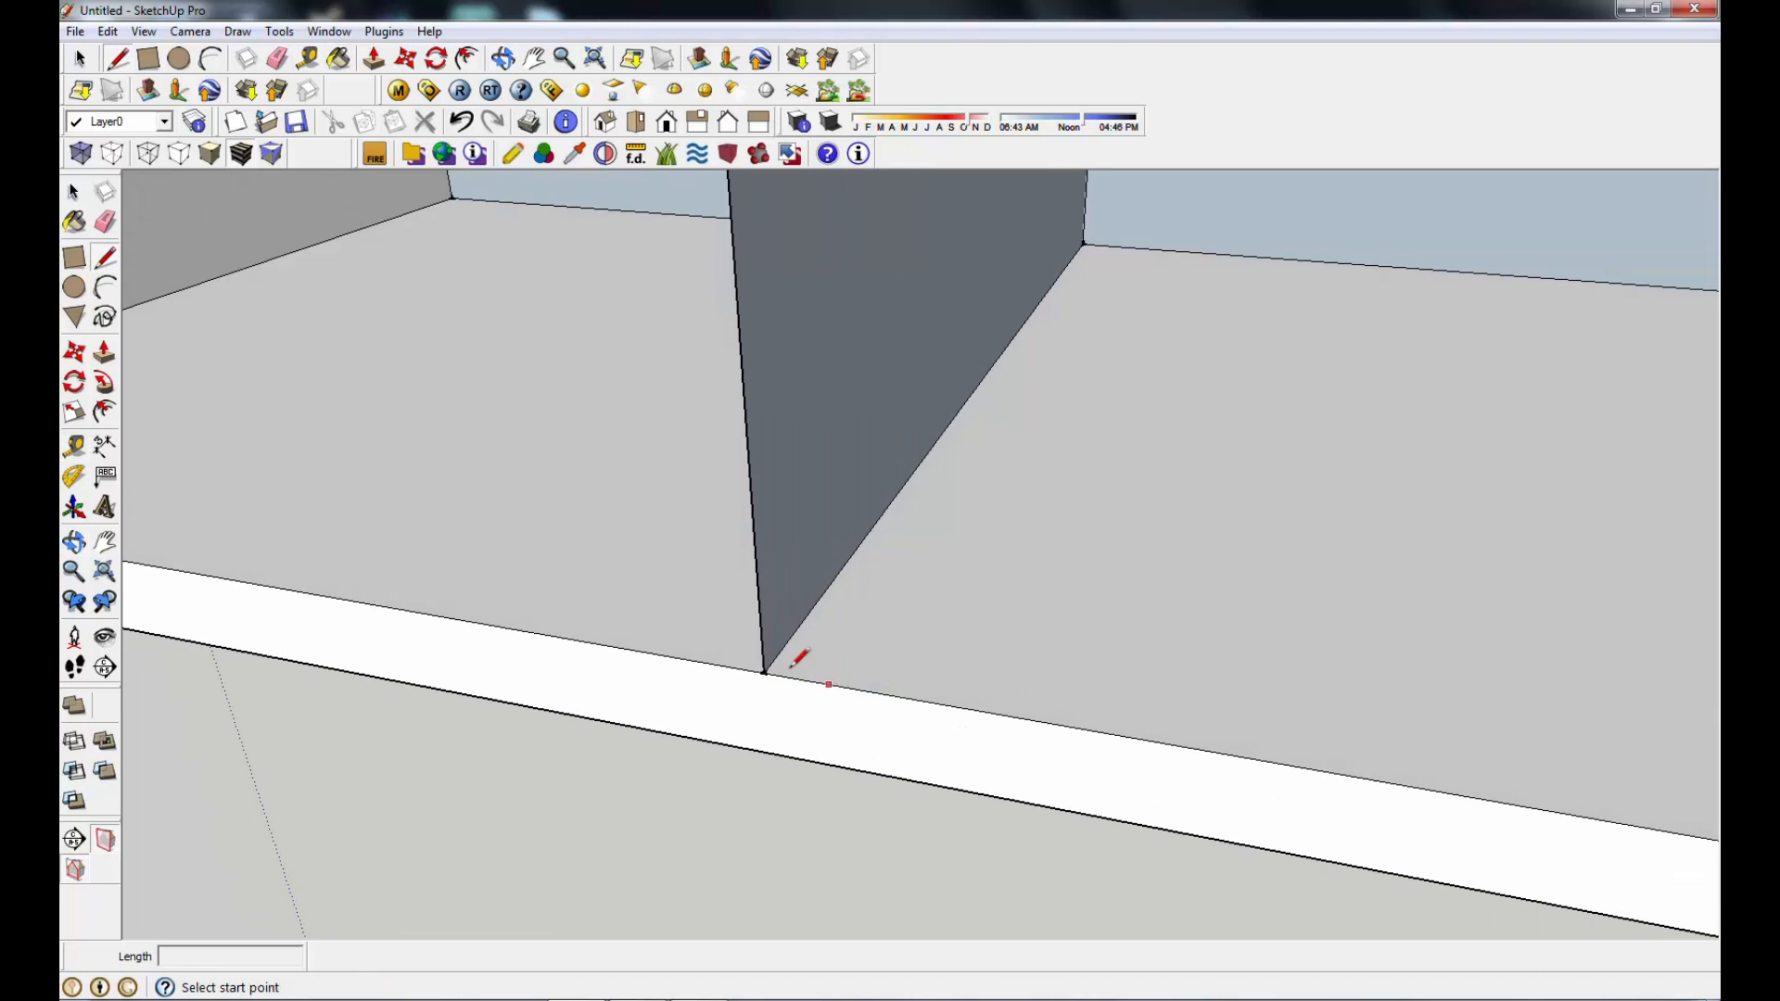
{"action": "left_click", "coordinate": [764, 672]}
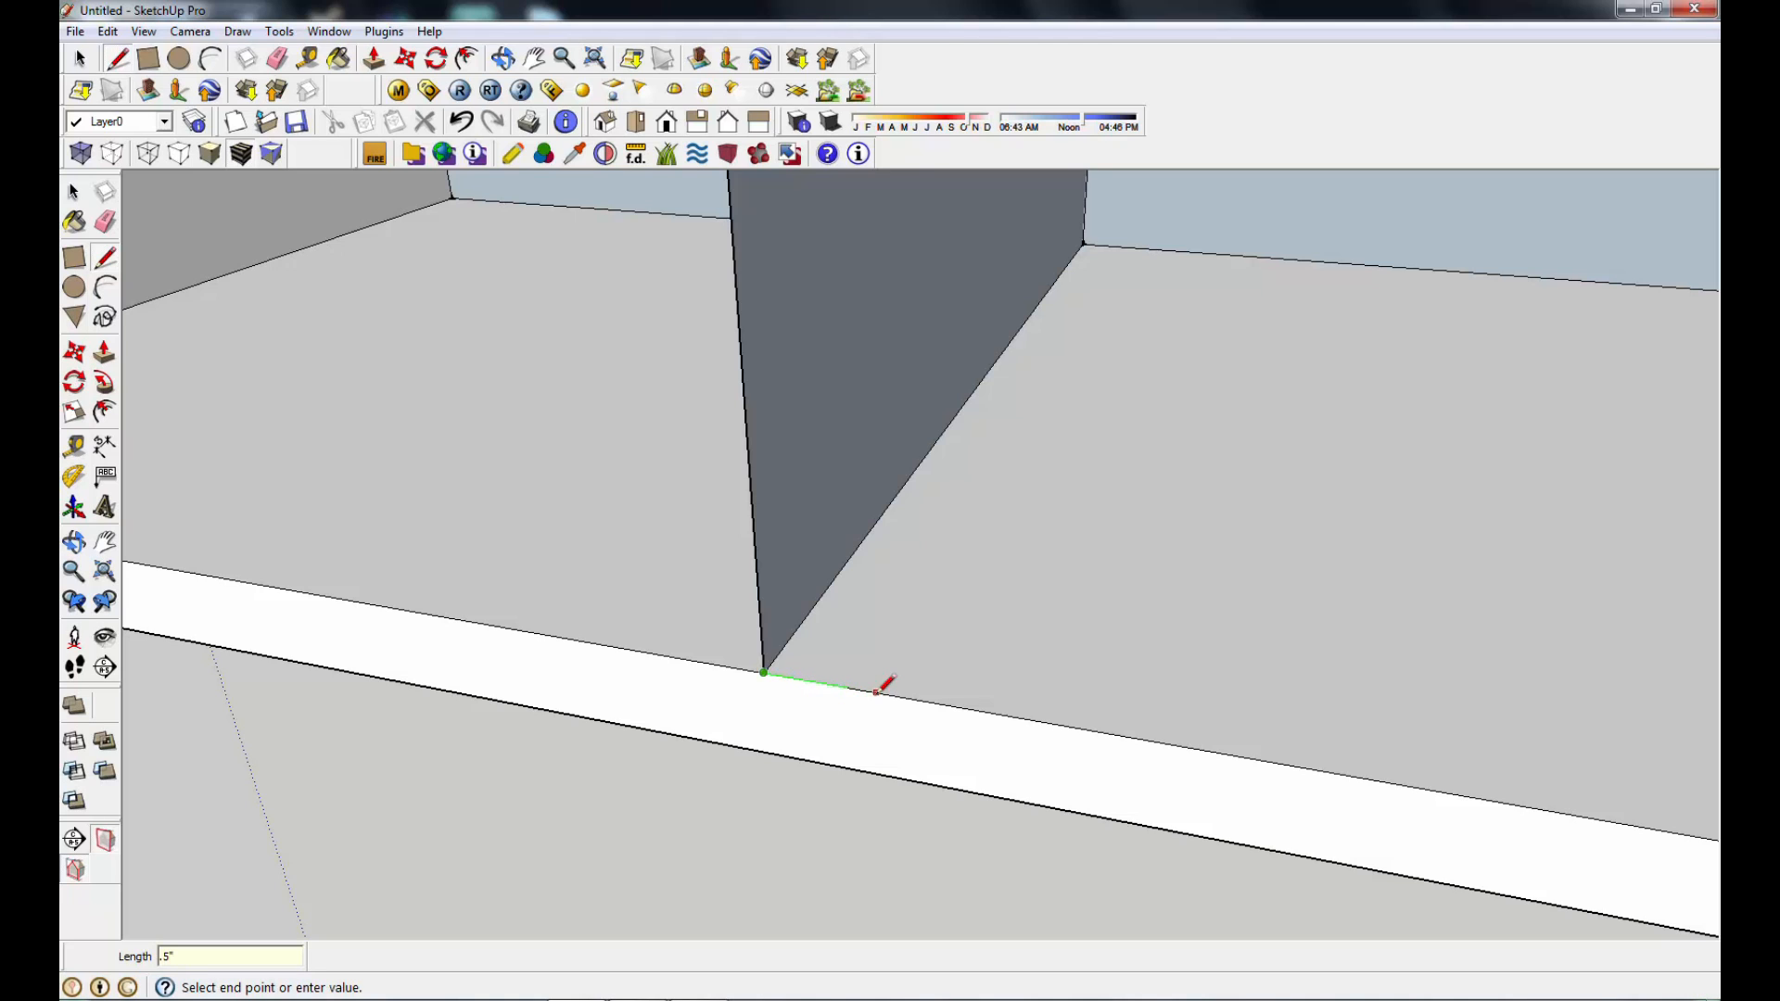
{"action": "key", "text": "Return"}
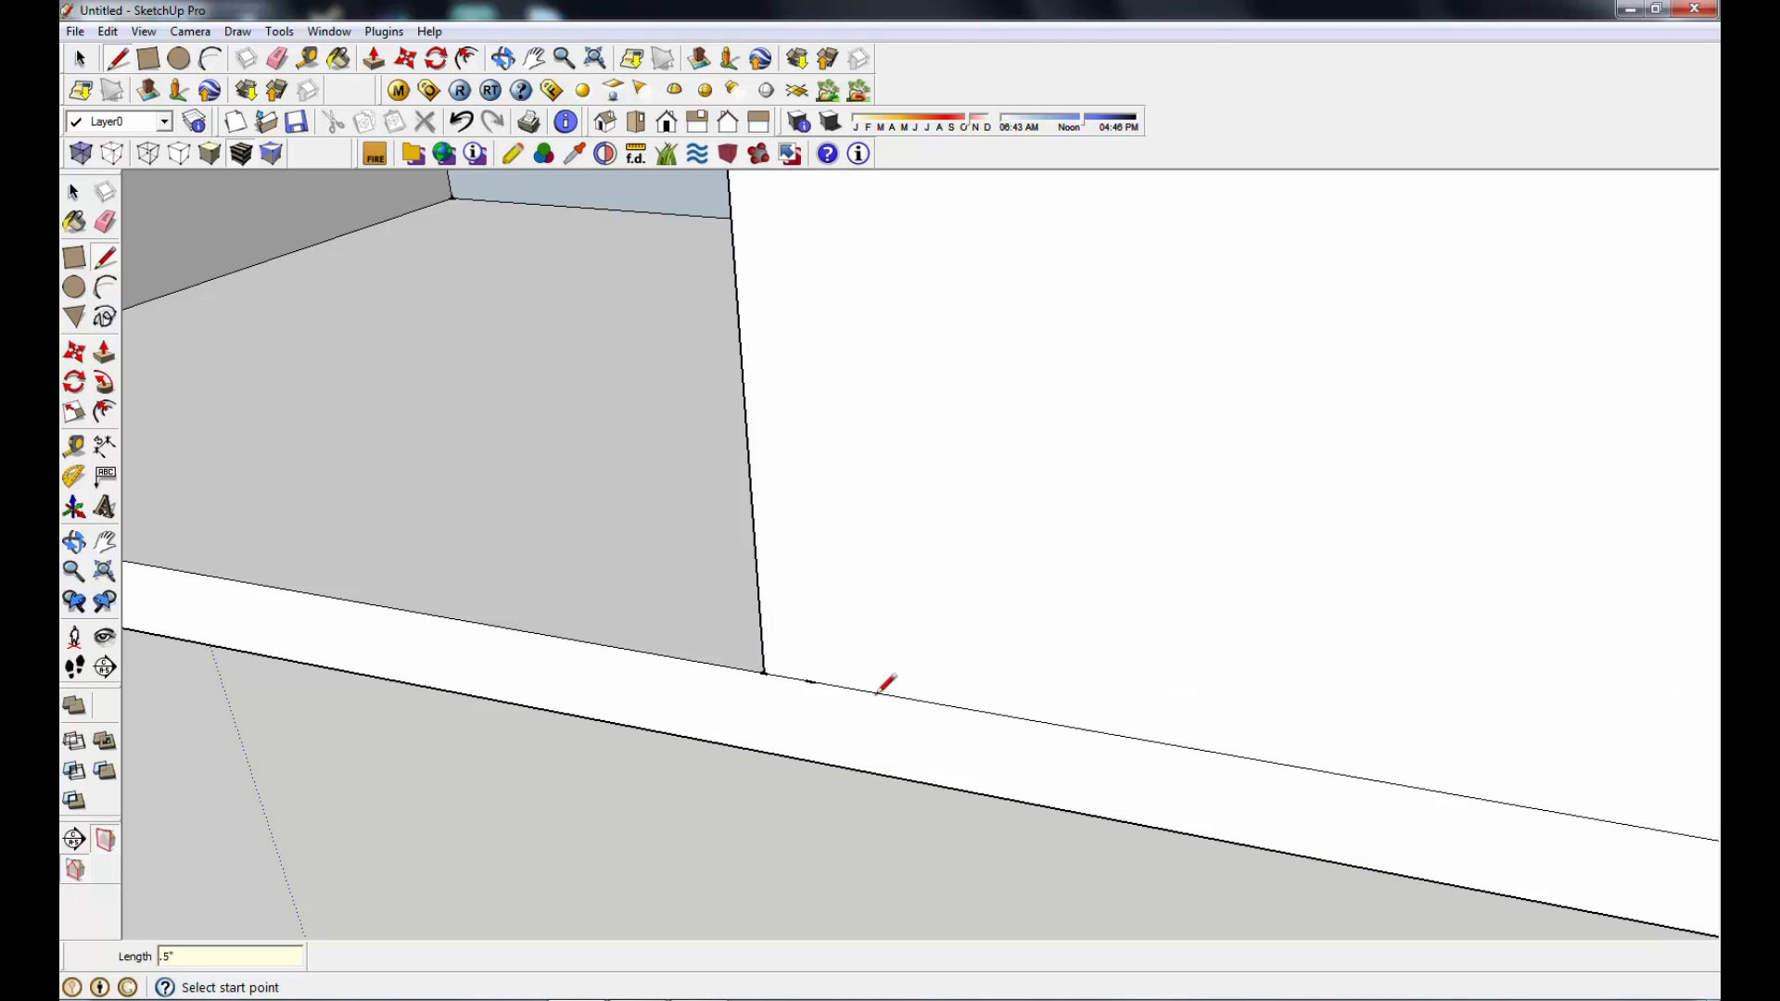
Step: Erase the front face that covers the compartment right of the centre partition
{"action": "left_click", "coordinate": [809, 682]}
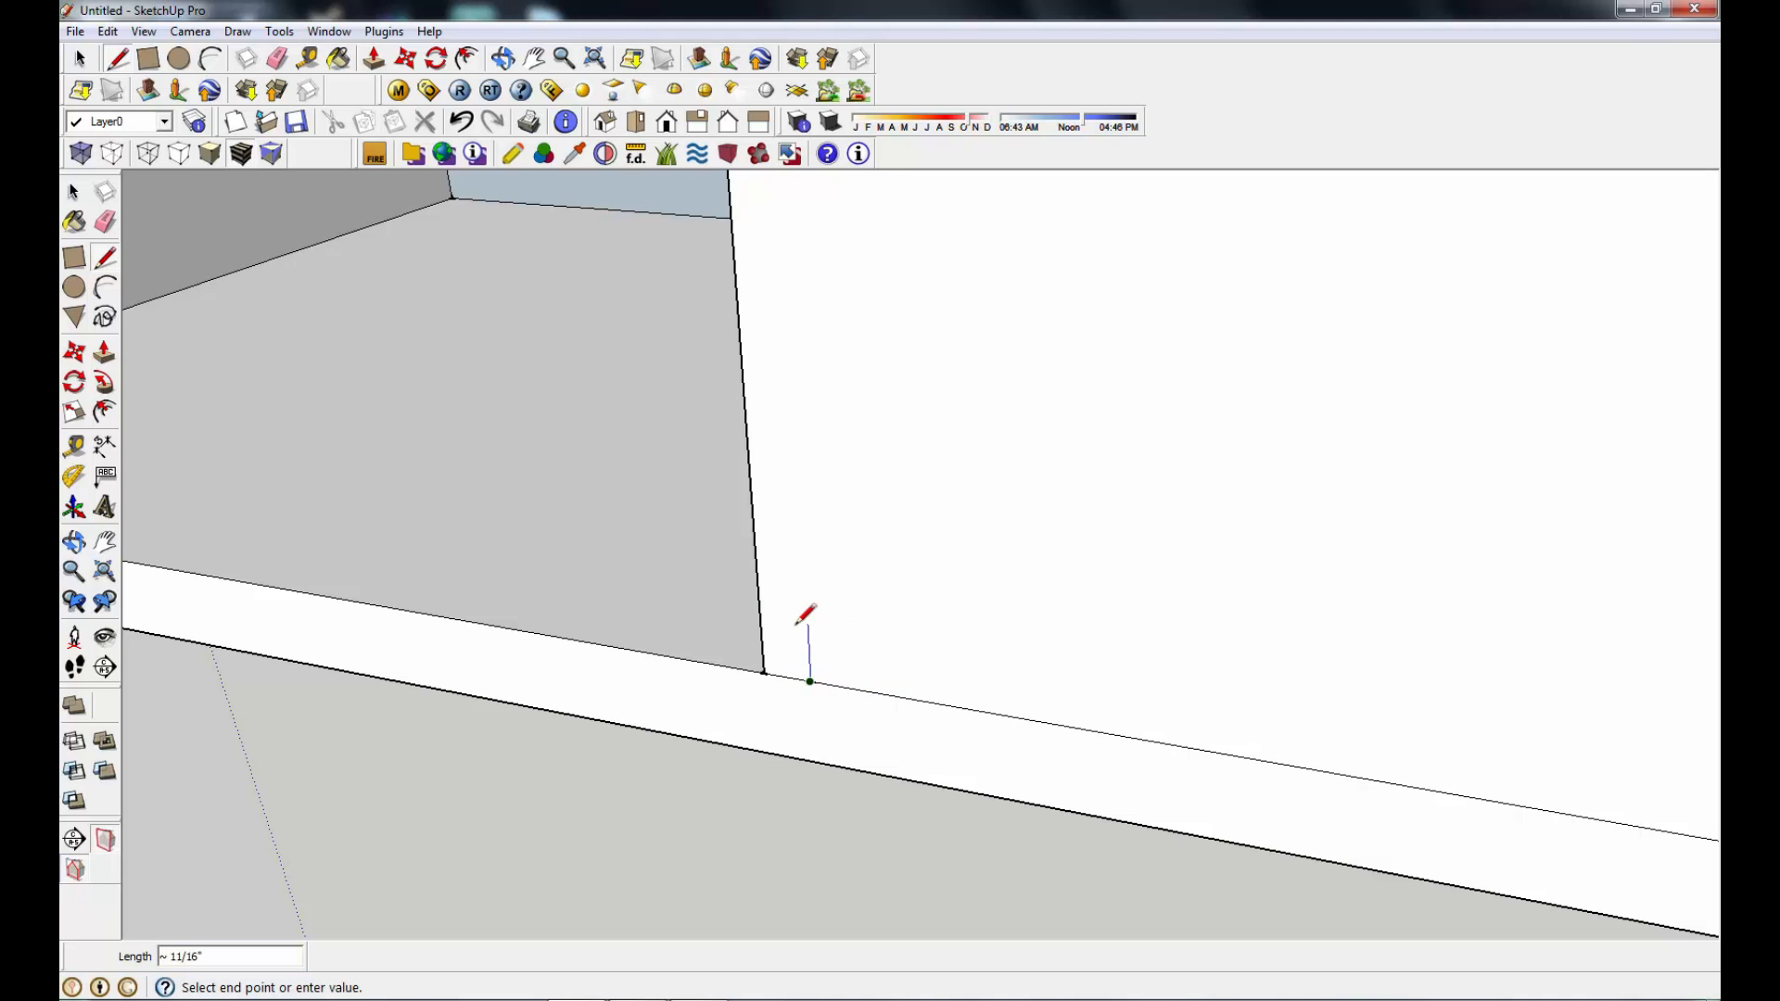
{"action": "left_click", "coordinate": [74, 191]}
{"action": "right_click", "coordinate": [1020, 473]}
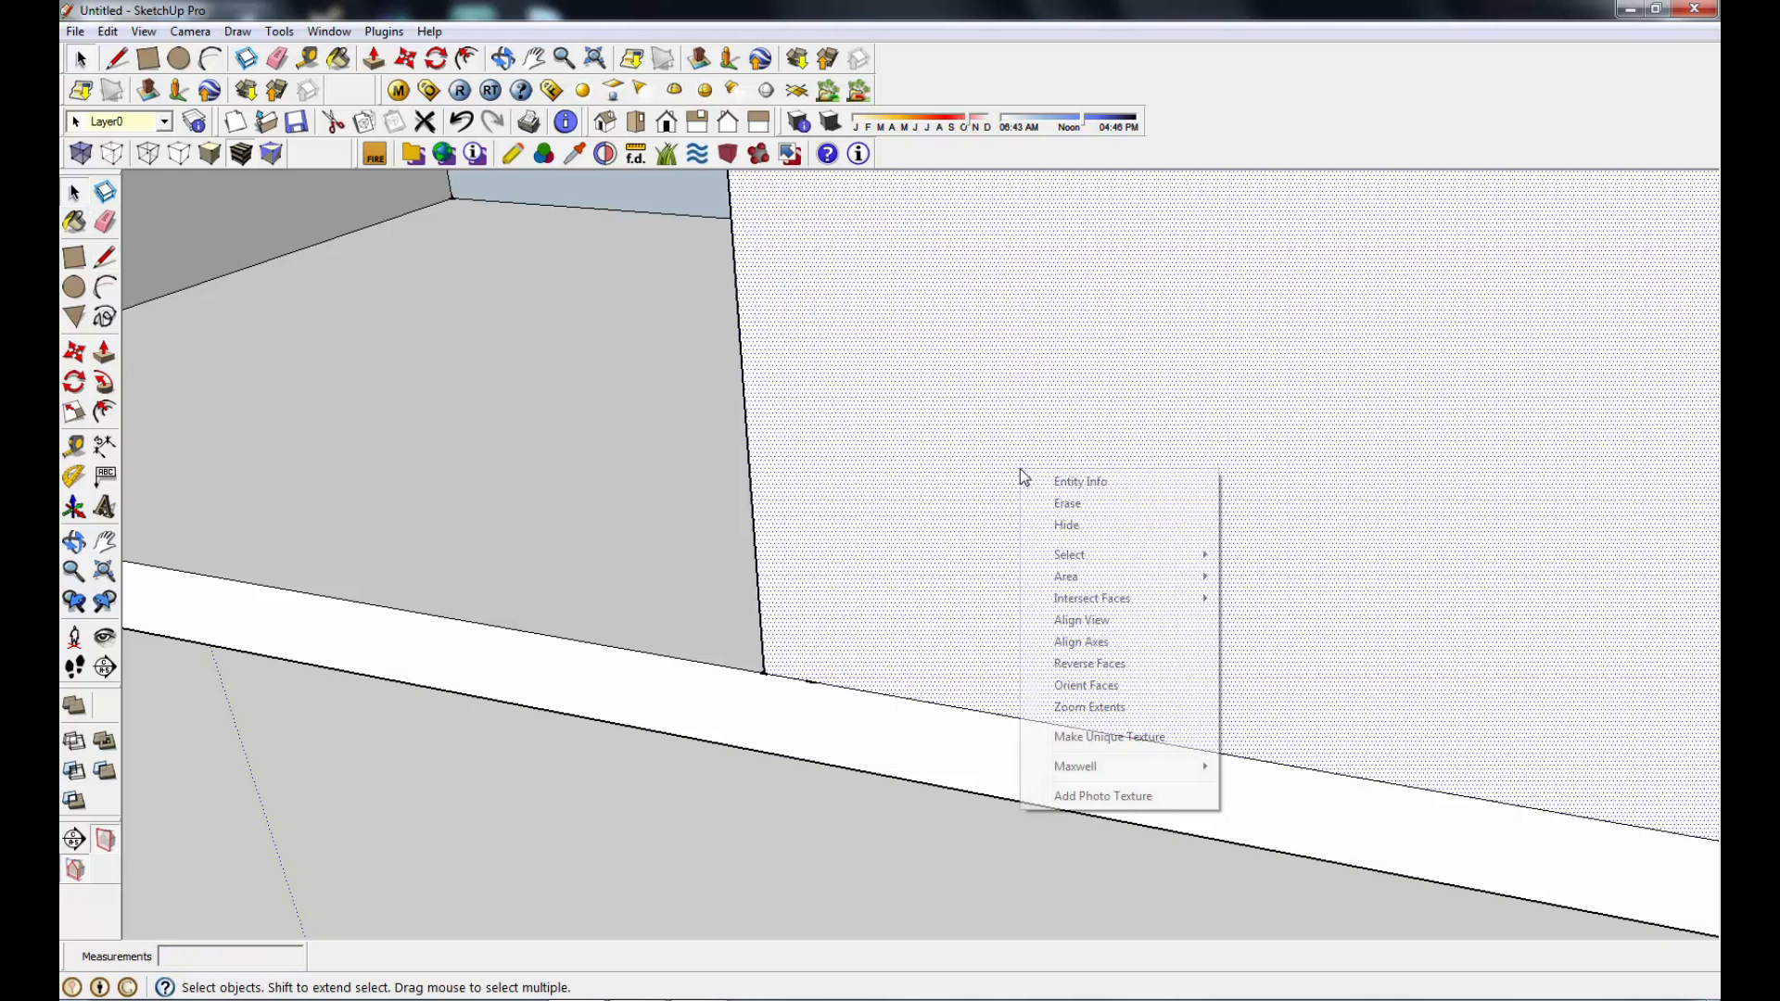
{"action": "left_click", "coordinate": [1079, 506]}
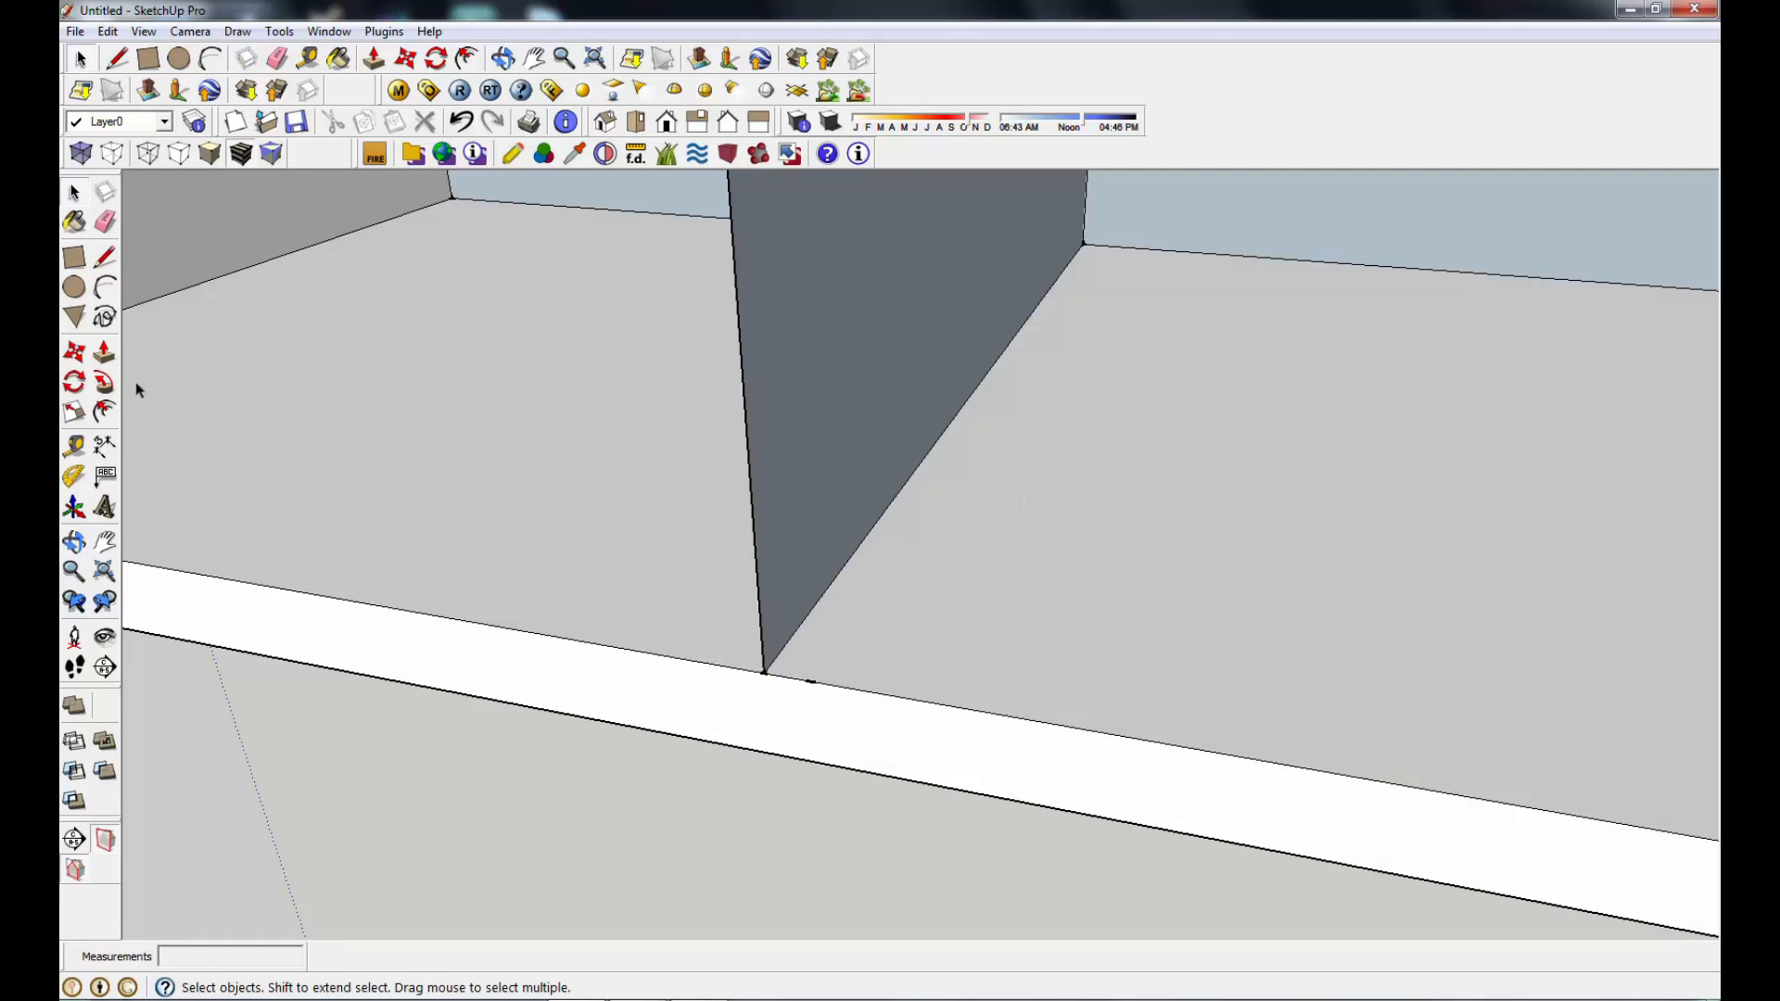
Step: Draw a floor line from the .5" mark right of the centre partition straight back to the rear edge
{"action": "left_click", "coordinate": [104, 257]}
{"action": "left_click", "coordinate": [810, 681]}
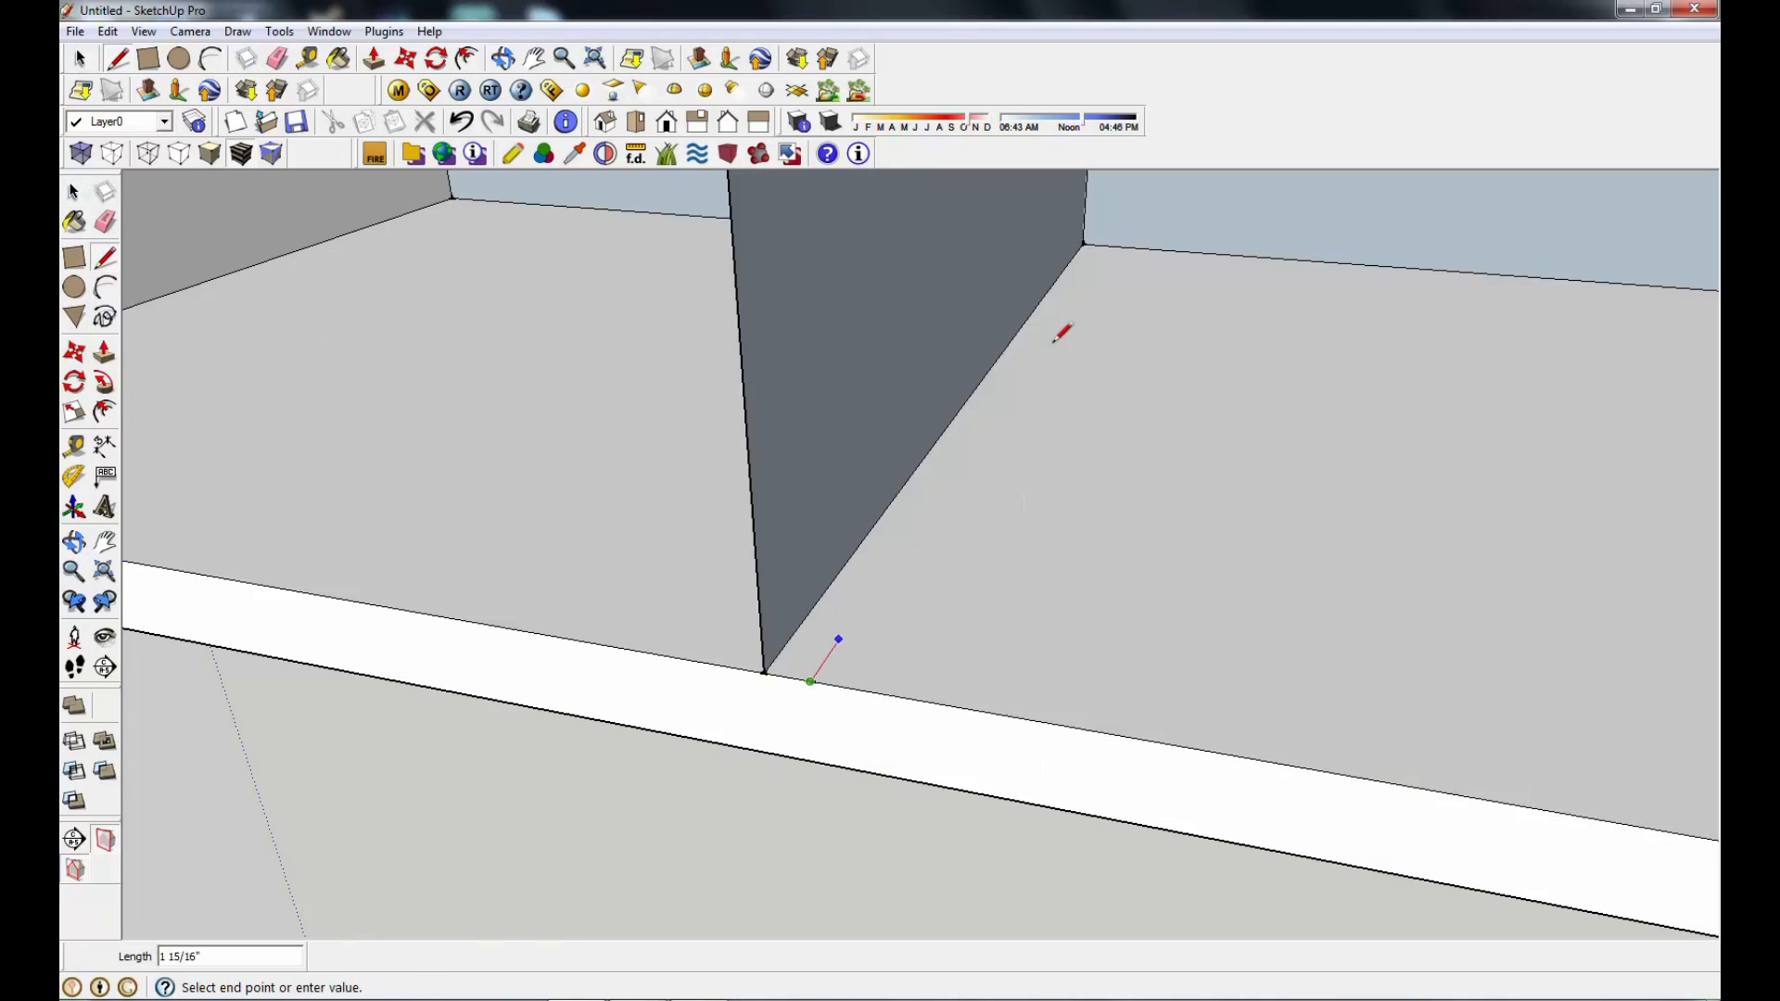
{"action": "left_click", "coordinate": [1109, 247]}
{"action": "middle_click_drag", "start_coordinate": [853, 704], "coordinate": [965, 699]}
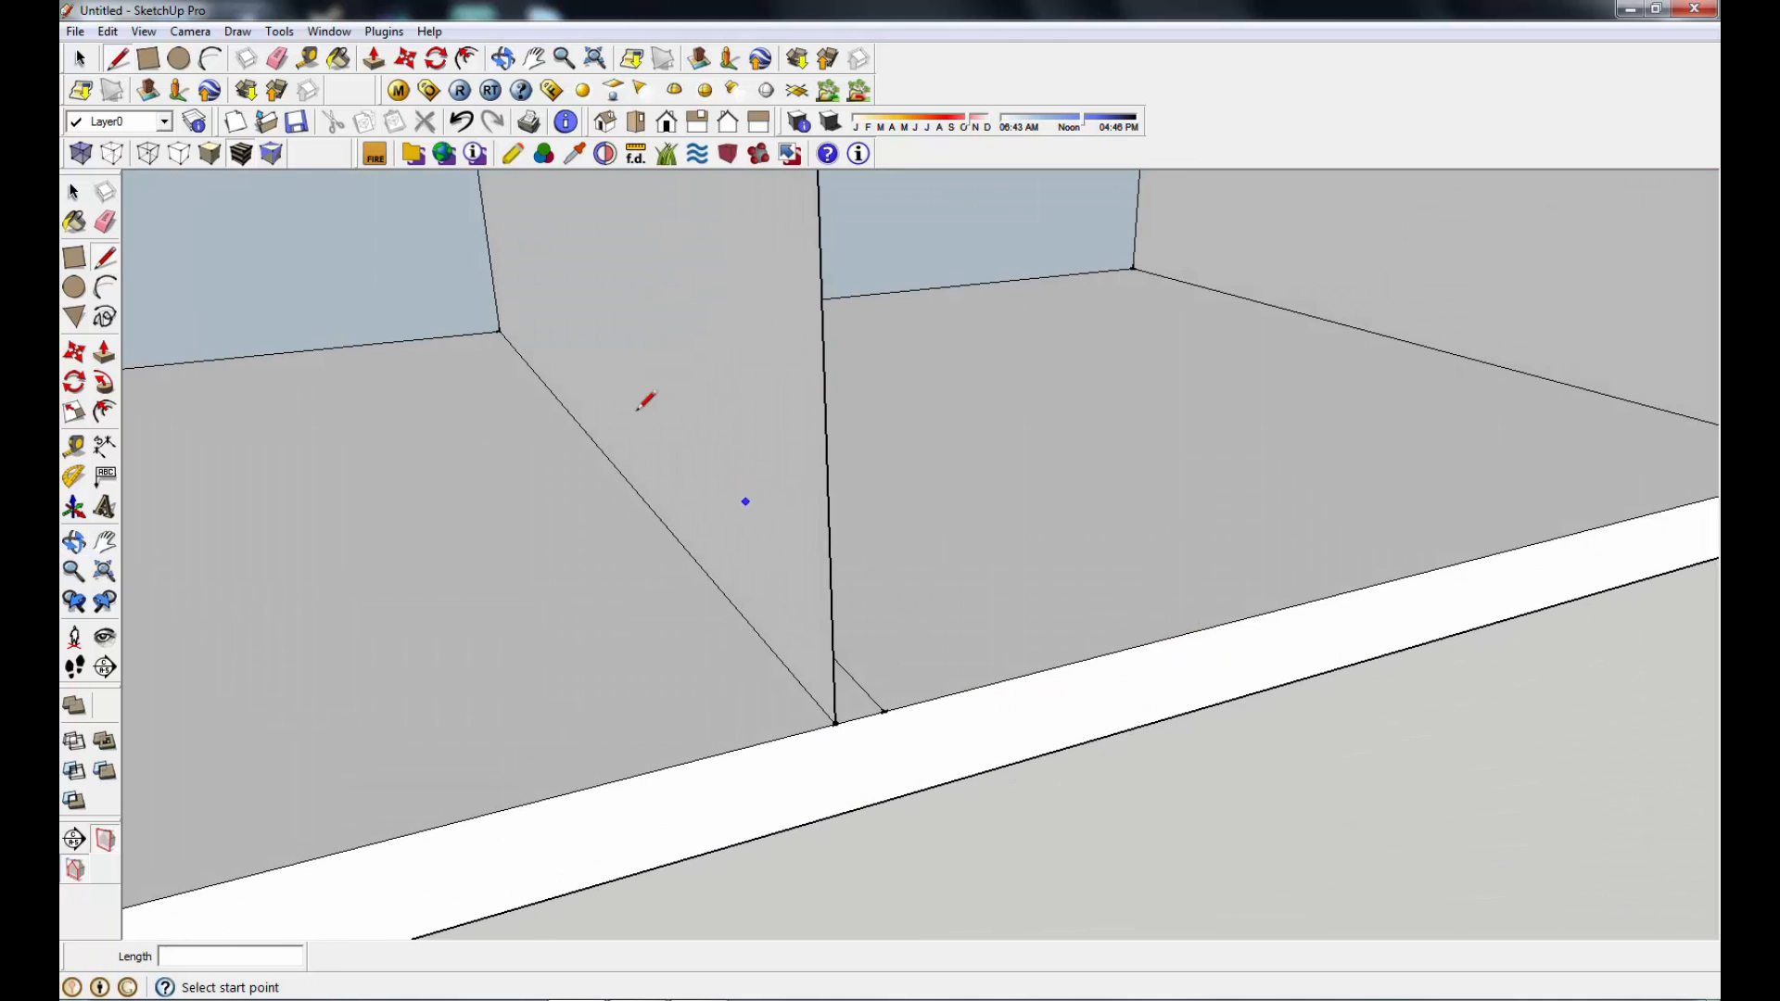
{"action": "key", "text": "h"}
{"action": "left_click_drag", "start_coordinate": [807, 720], "coordinate": [895, 674]}
{"action": "middle_click_drag", "start_coordinate": [894, 675], "coordinate": [529, 544]}
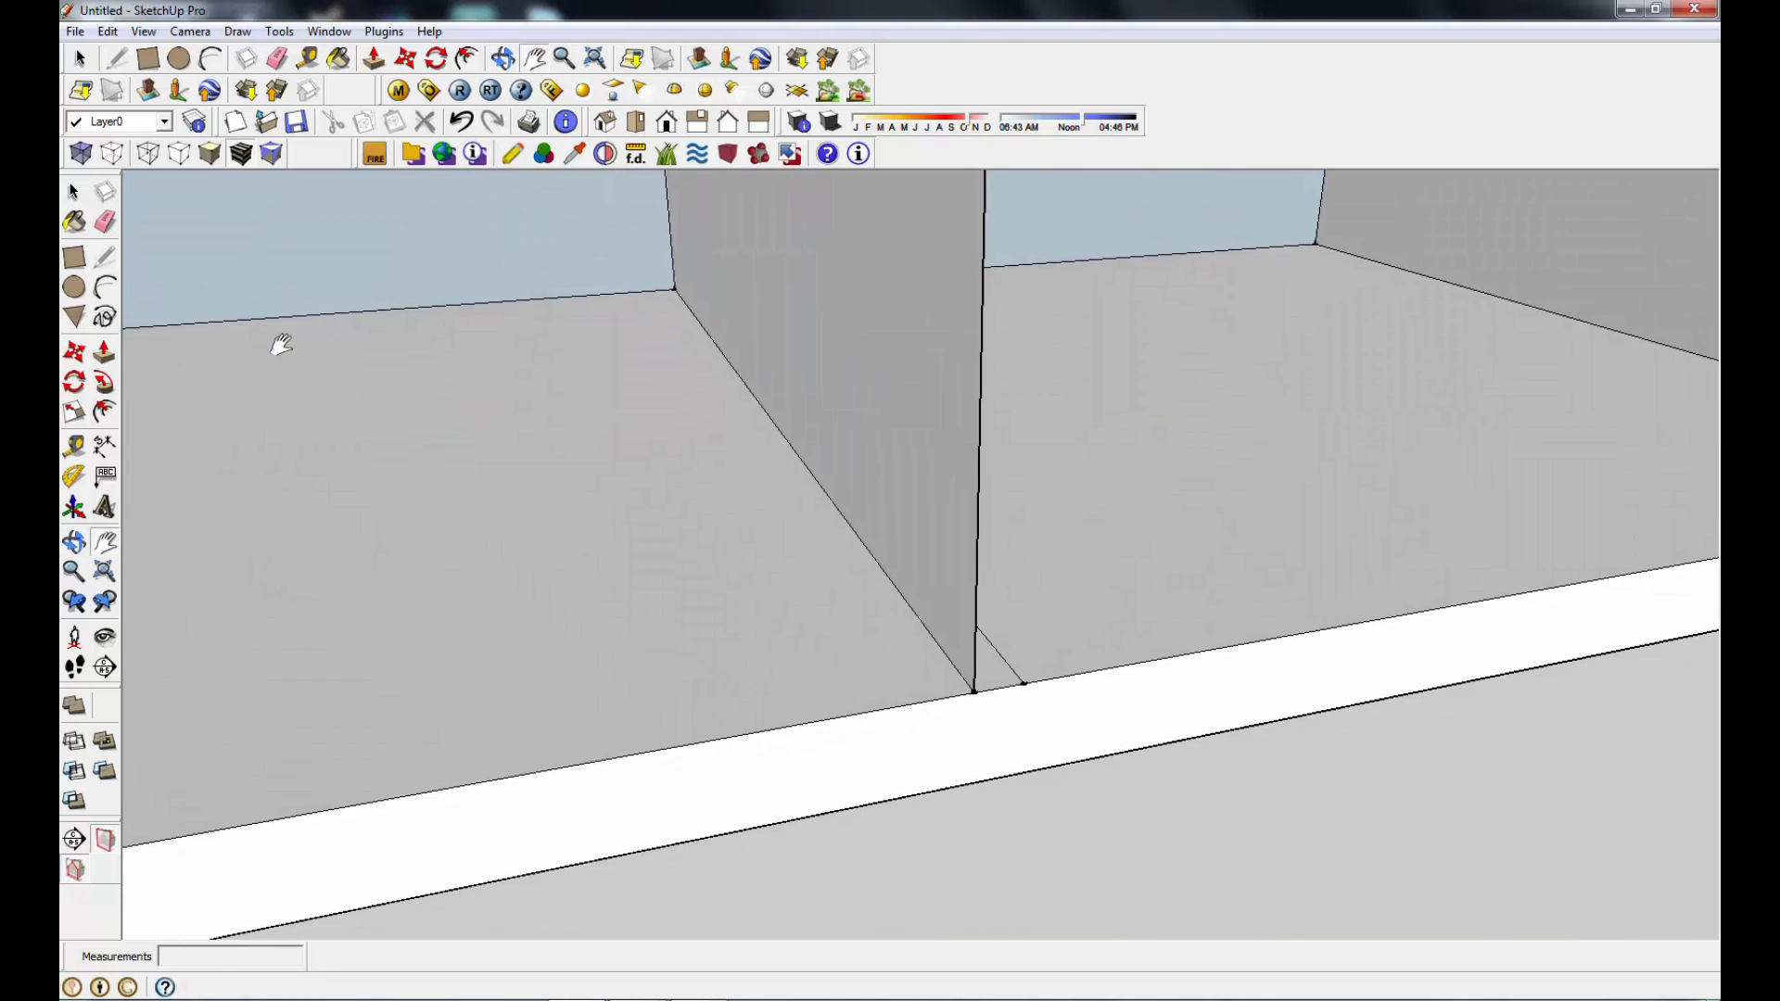
{"action": "left_click", "coordinate": [105, 257]}
{"action": "left_click", "coordinate": [974, 692]}
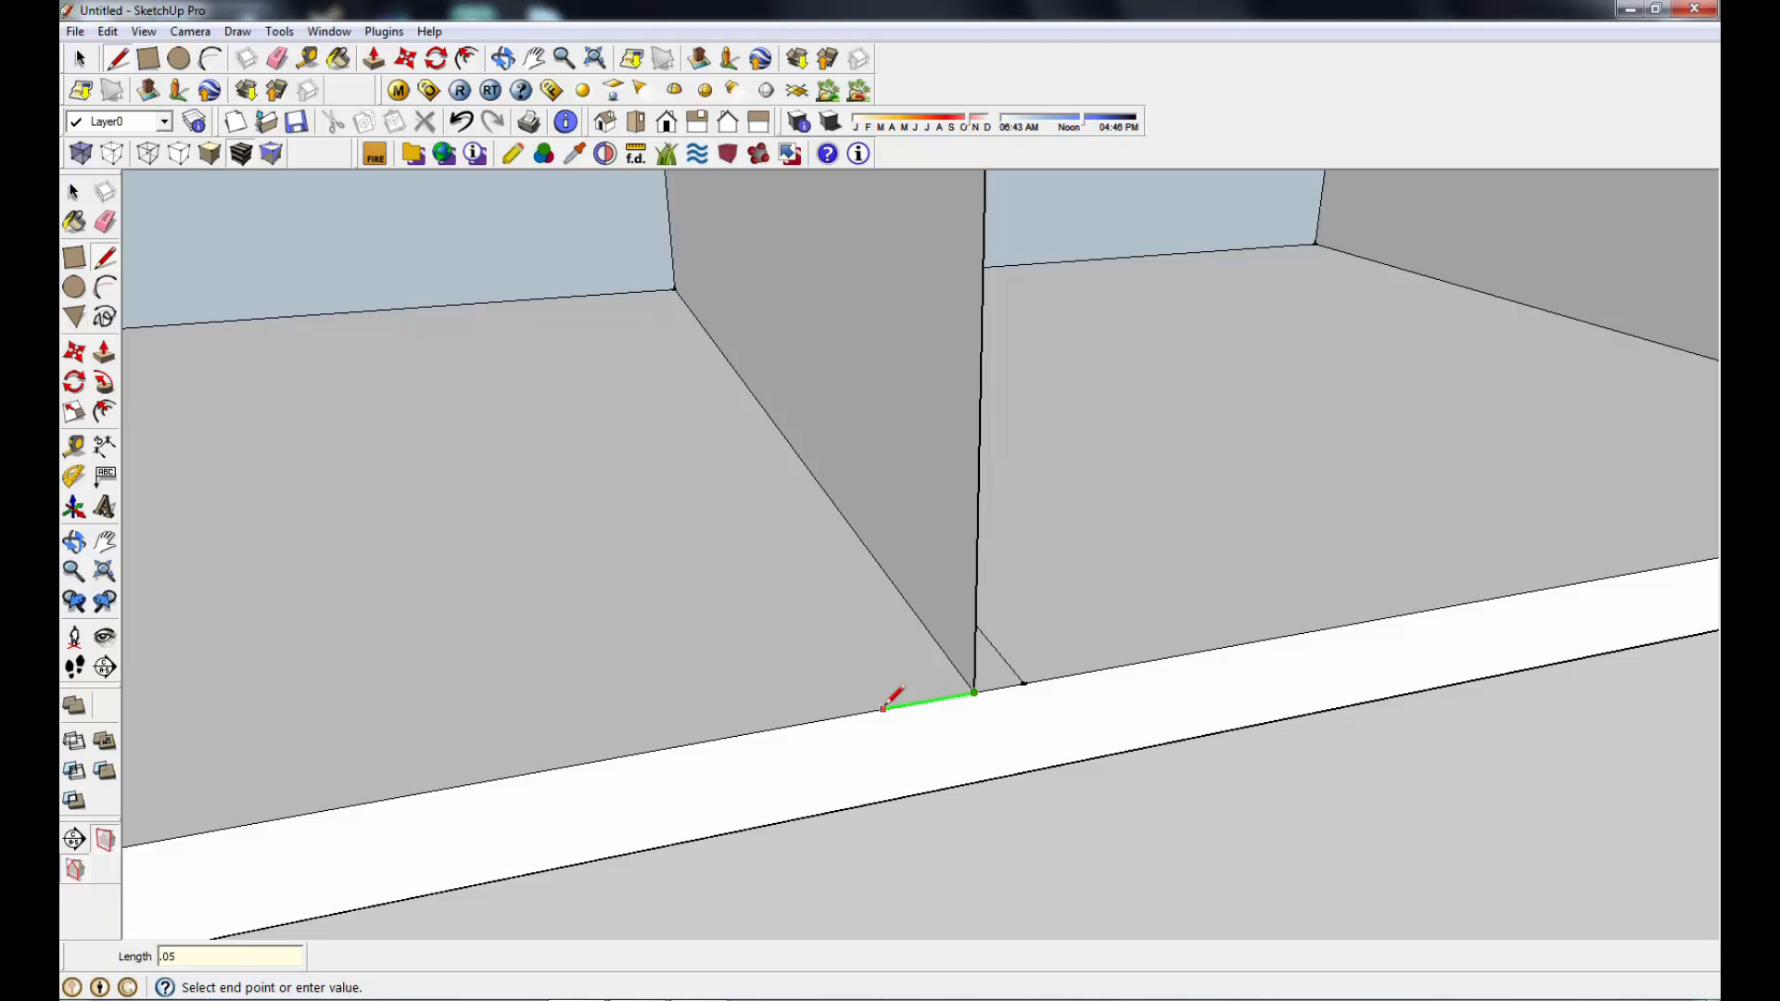
{"action": "left_click", "coordinate": [884, 707]}
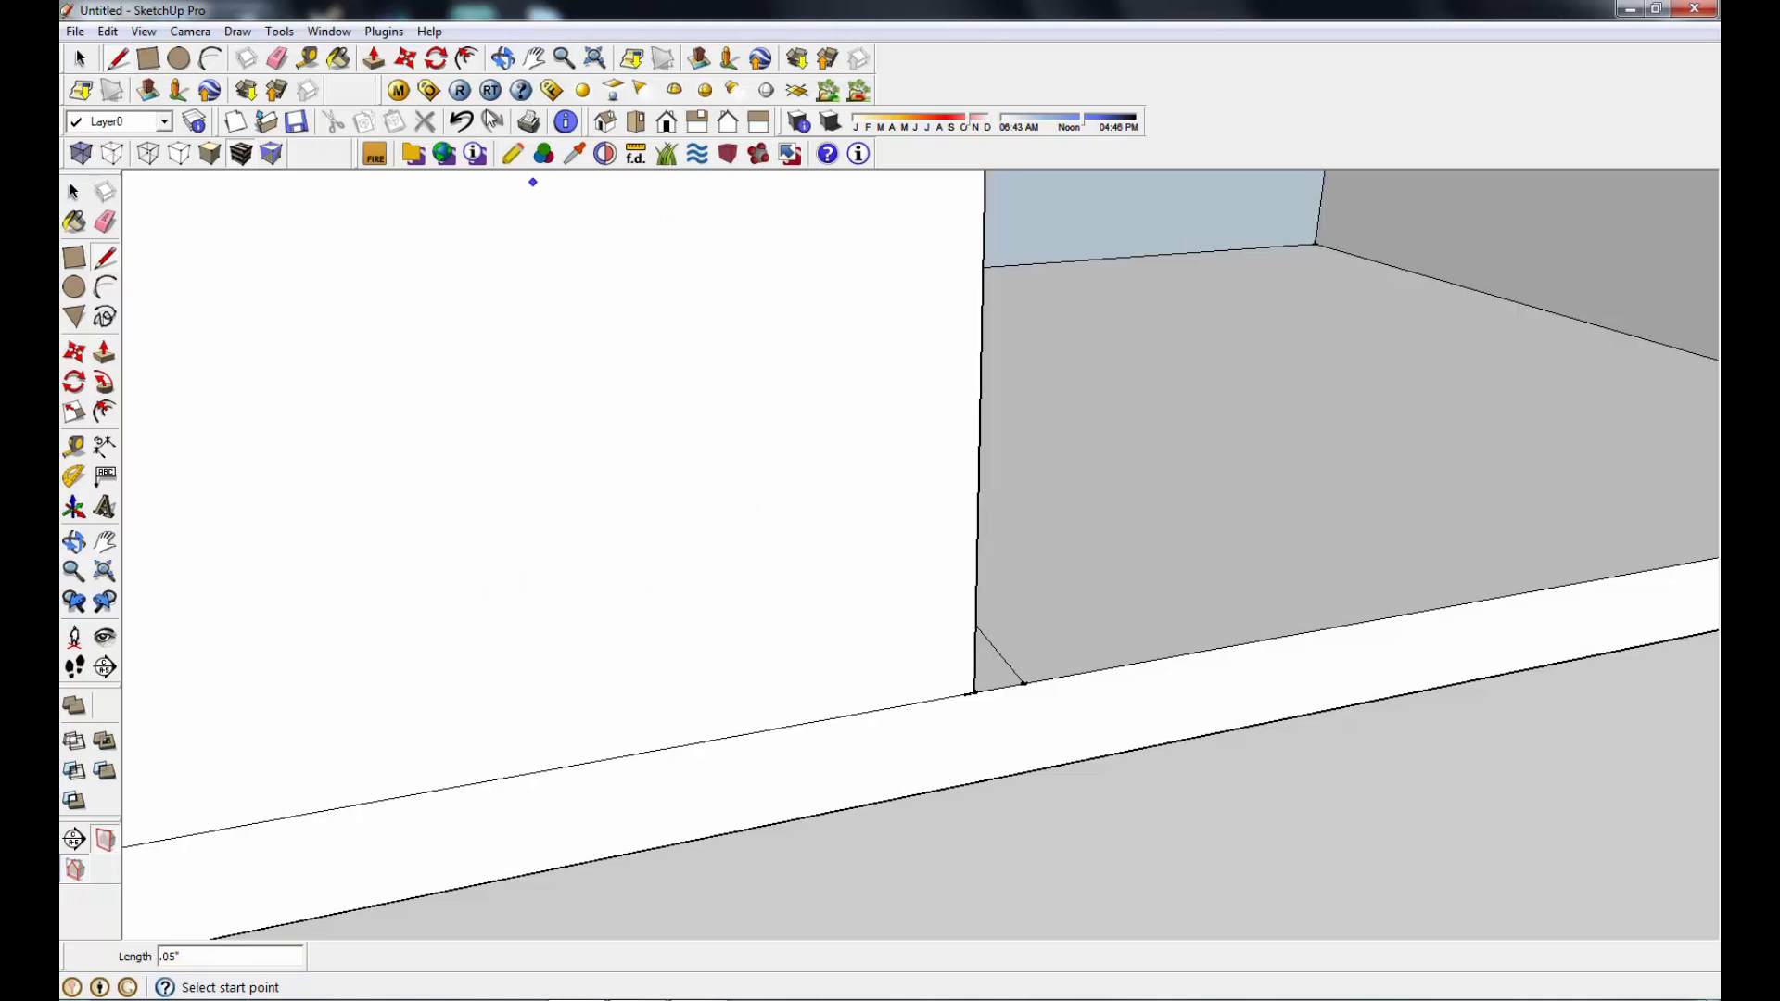
{"action": "left_click", "coordinate": [461, 124]}
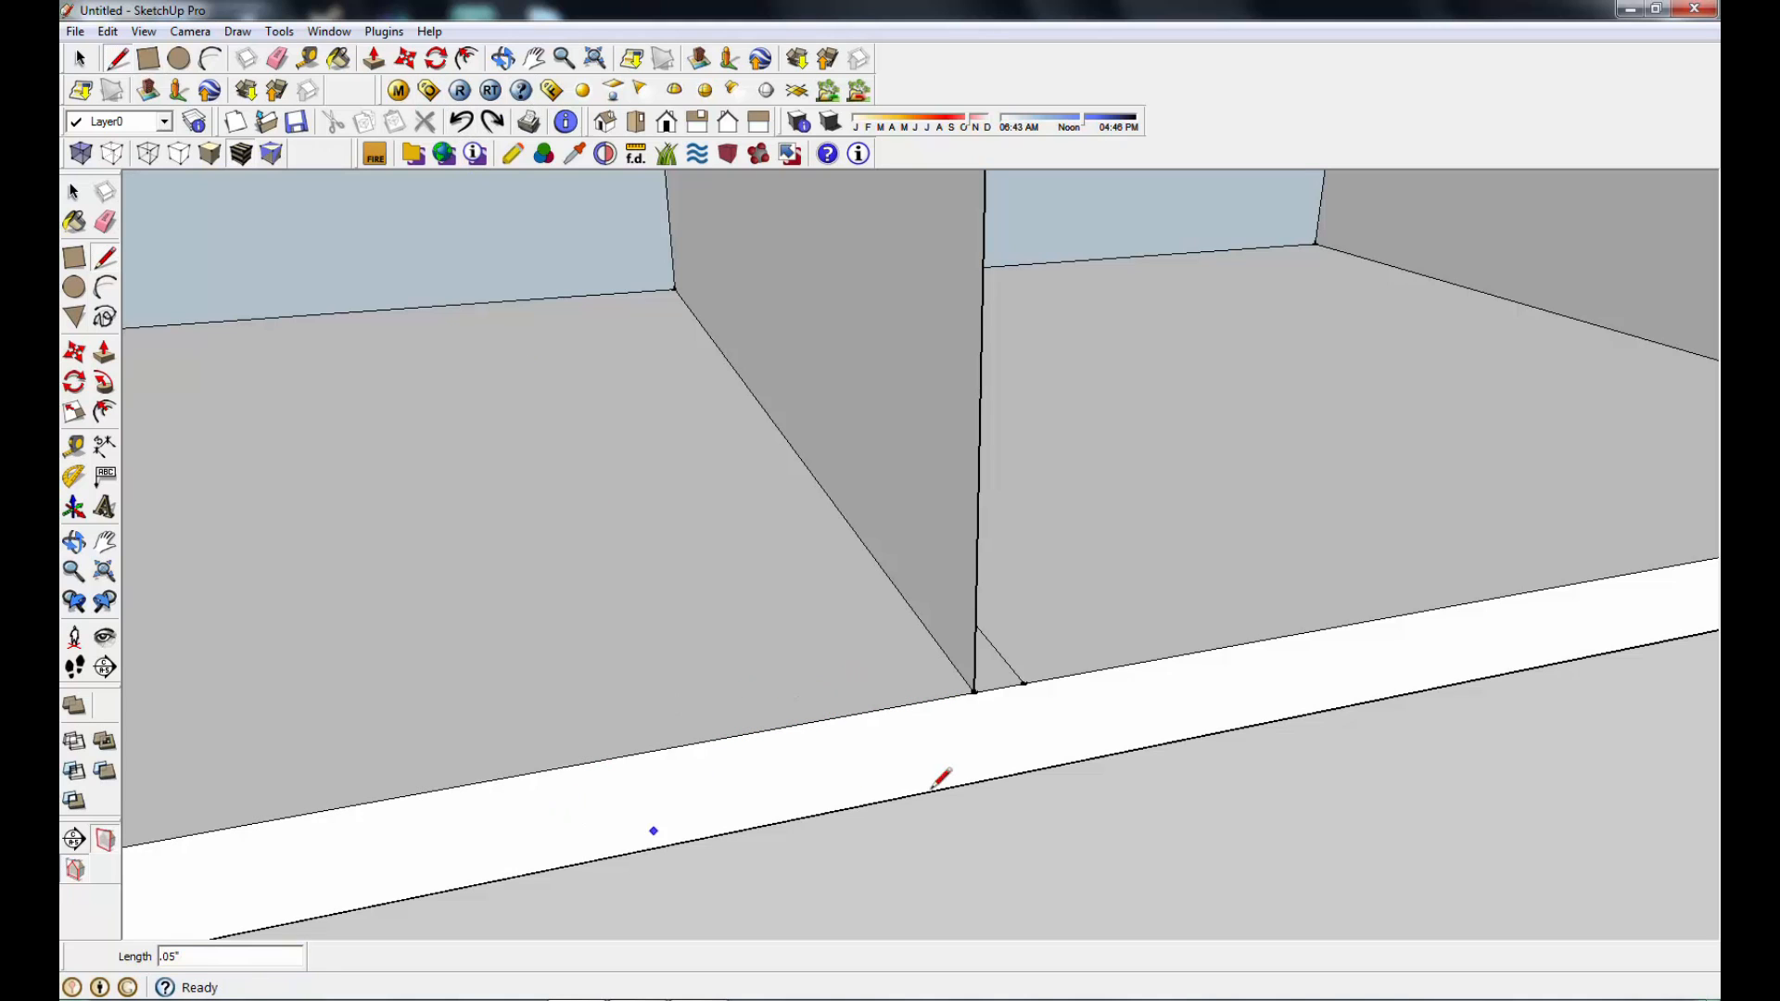
Step: Draw a .5" line leftward from the centre partition's foot along the front floor edge, and erase the front face created there
{"action": "left_click", "coordinate": [973, 692]}
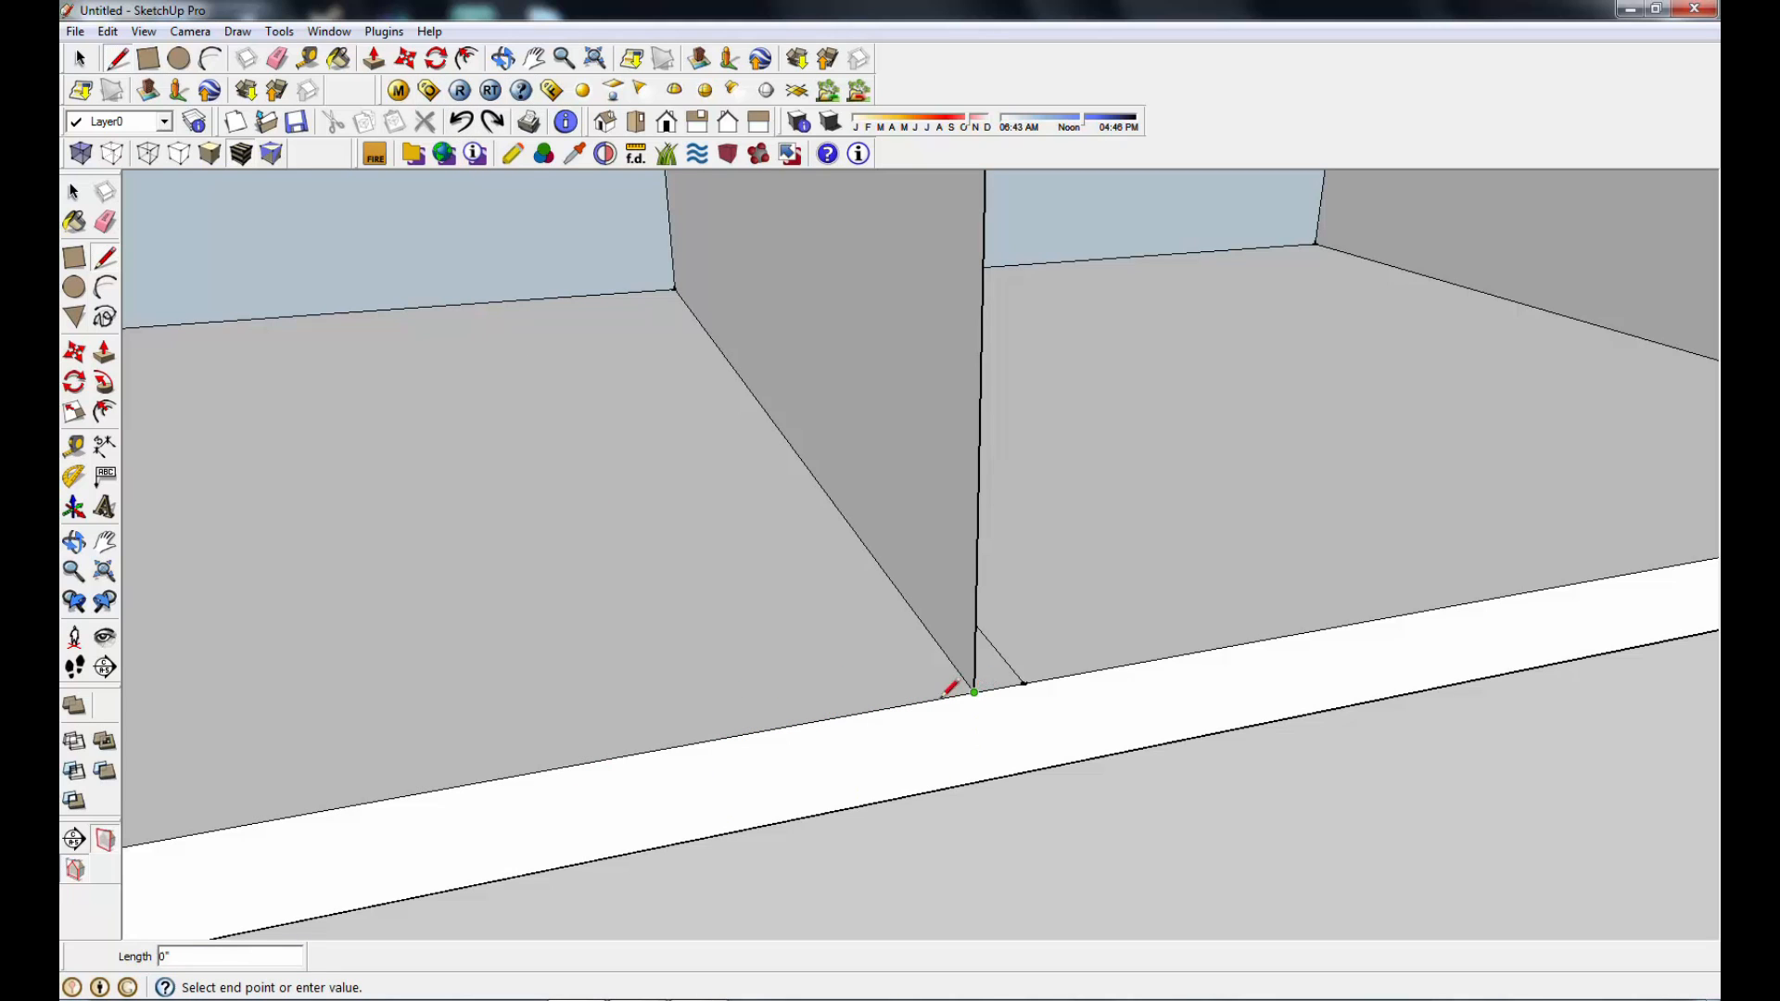
{"action": "left_click", "coordinate": [896, 706]}
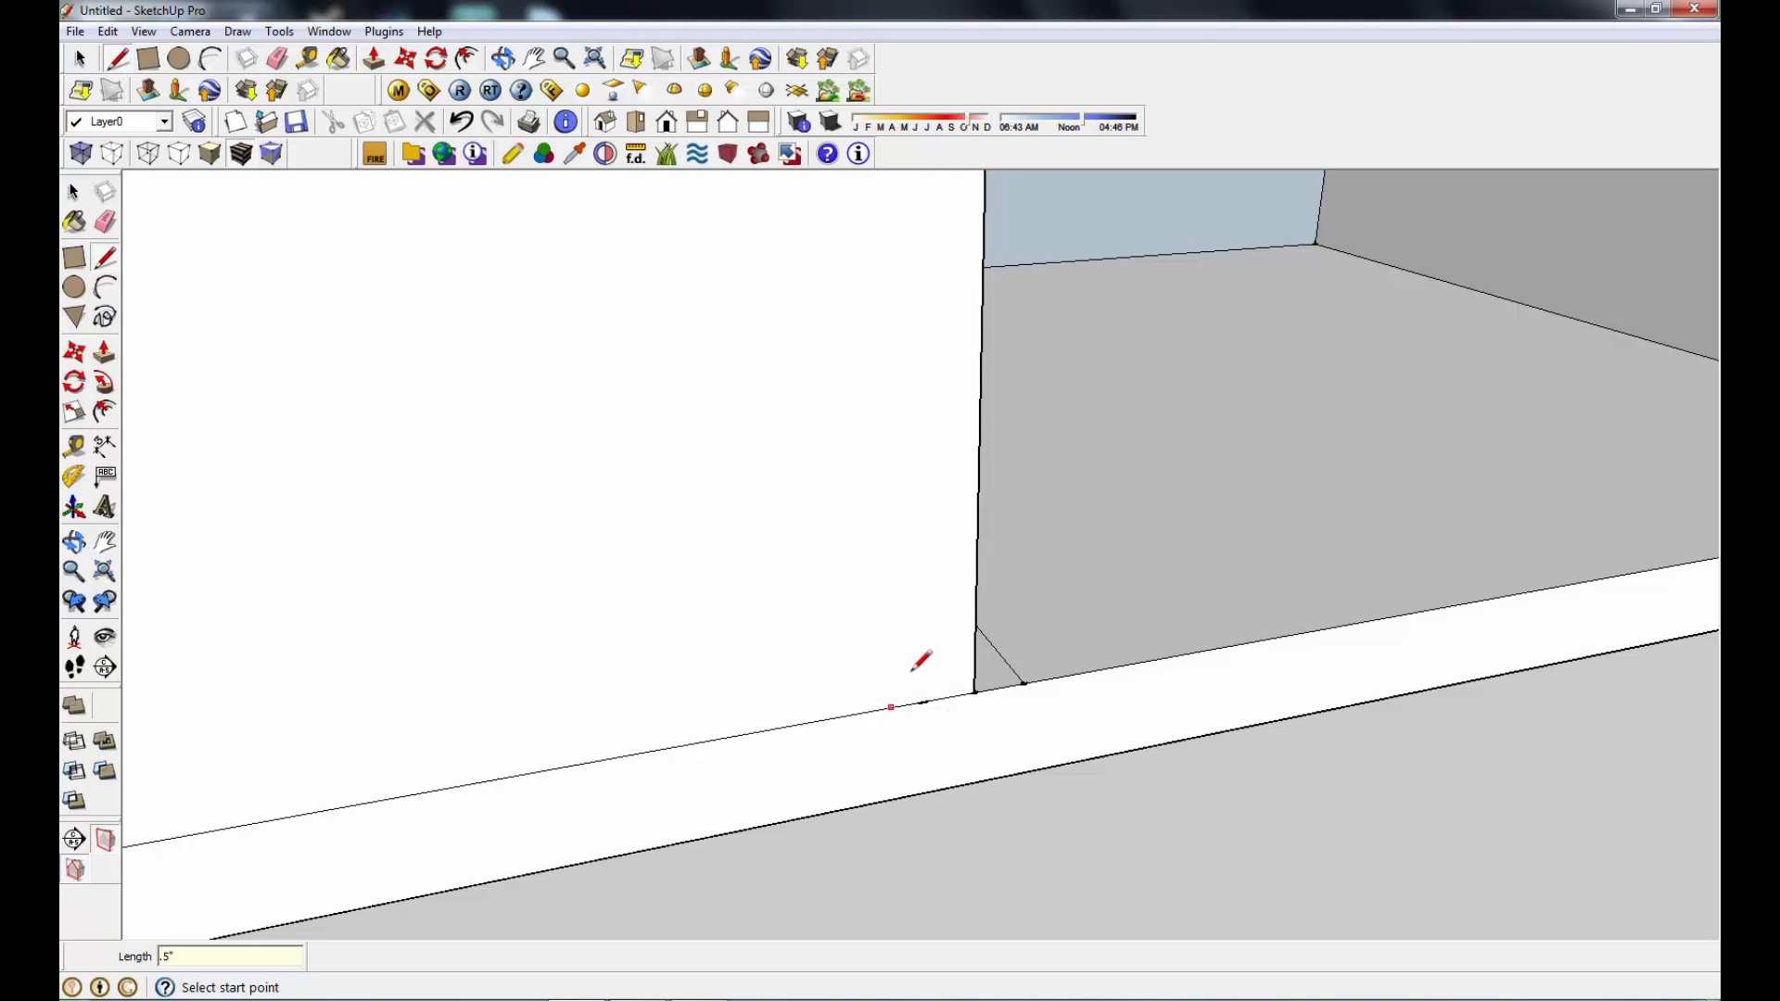
{"action": "right_click", "coordinate": [574, 501]}
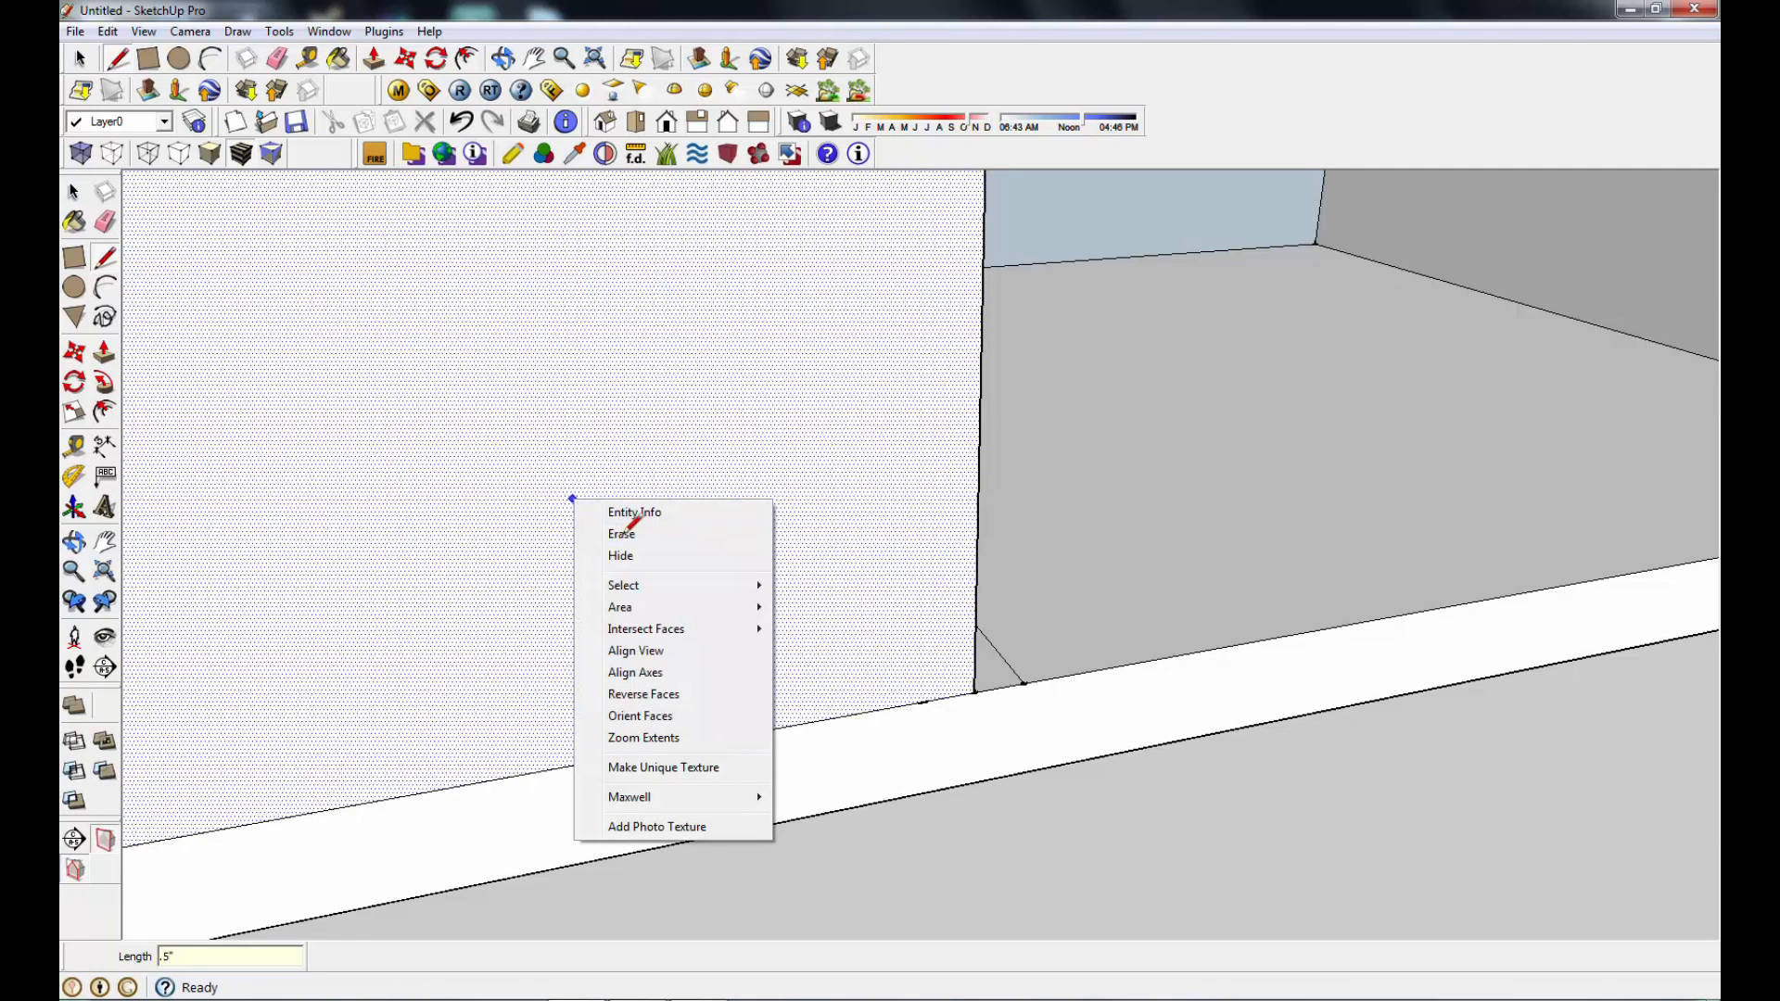
{"action": "left_click", "coordinate": [620, 534]}
Step: Draw a 1' 6" floor line from the .5" mark left of the centre partition straight back to the rear edge
{"action": "left_click", "coordinate": [924, 702]}
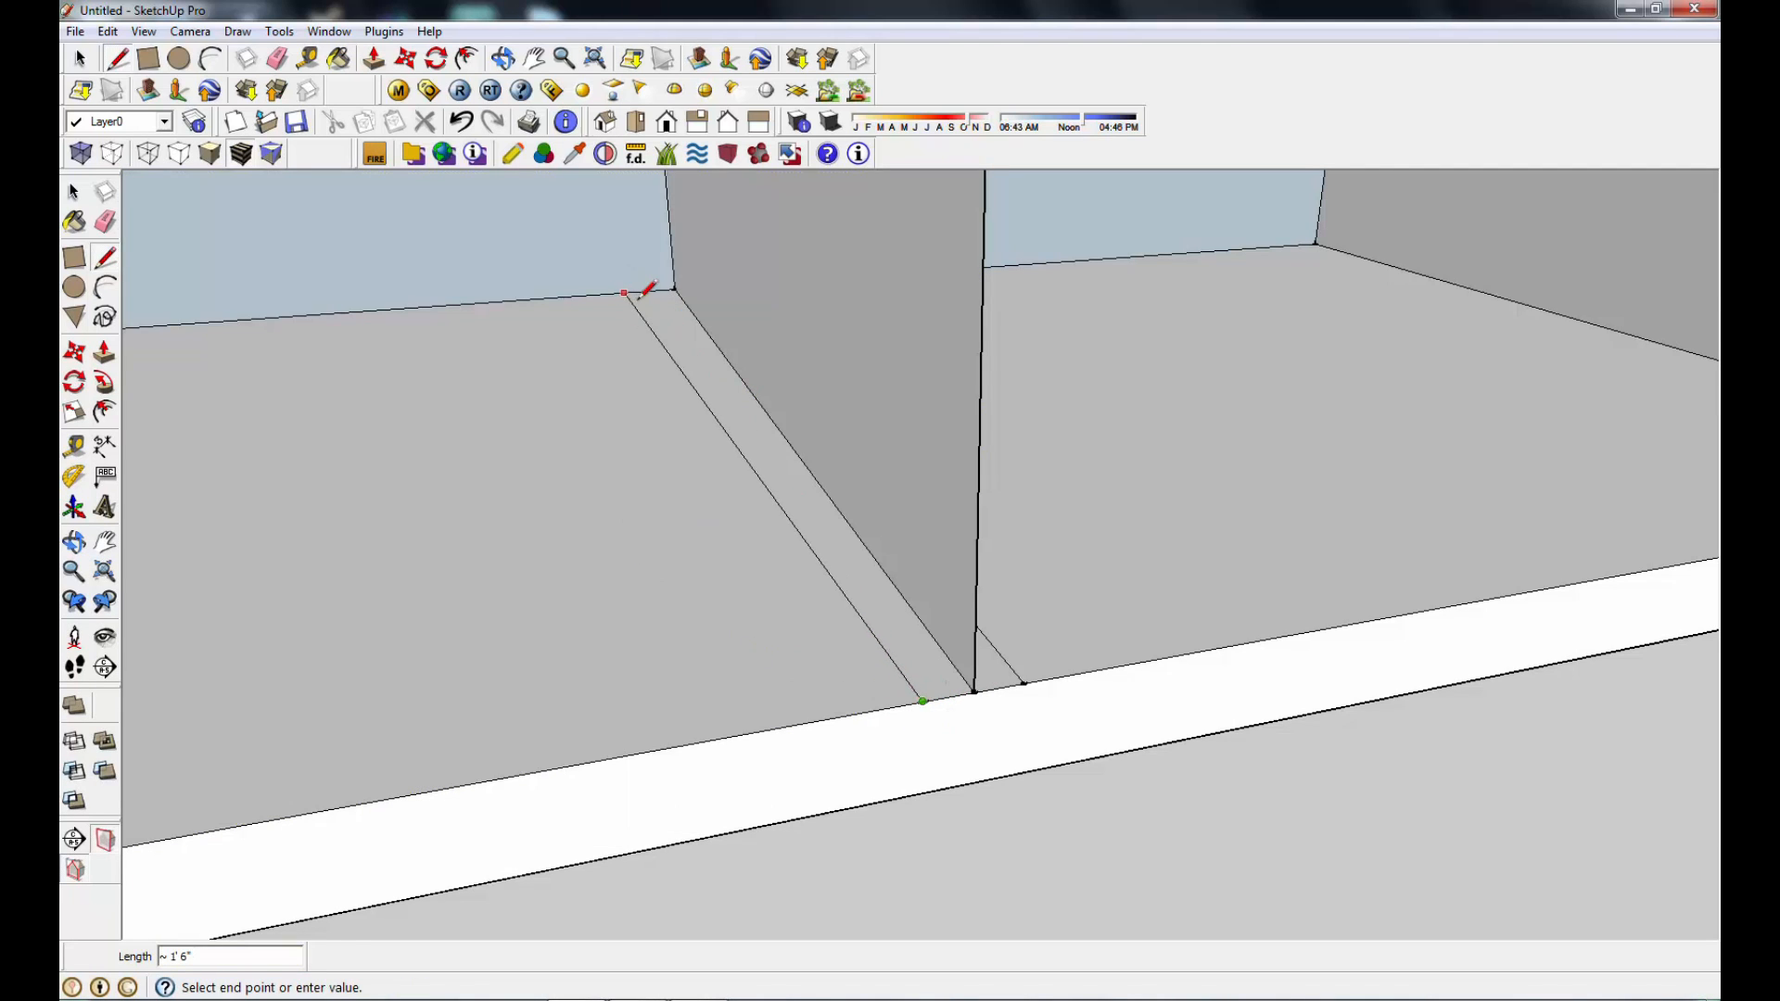
{"action": "left_click", "coordinate": [652, 290]}
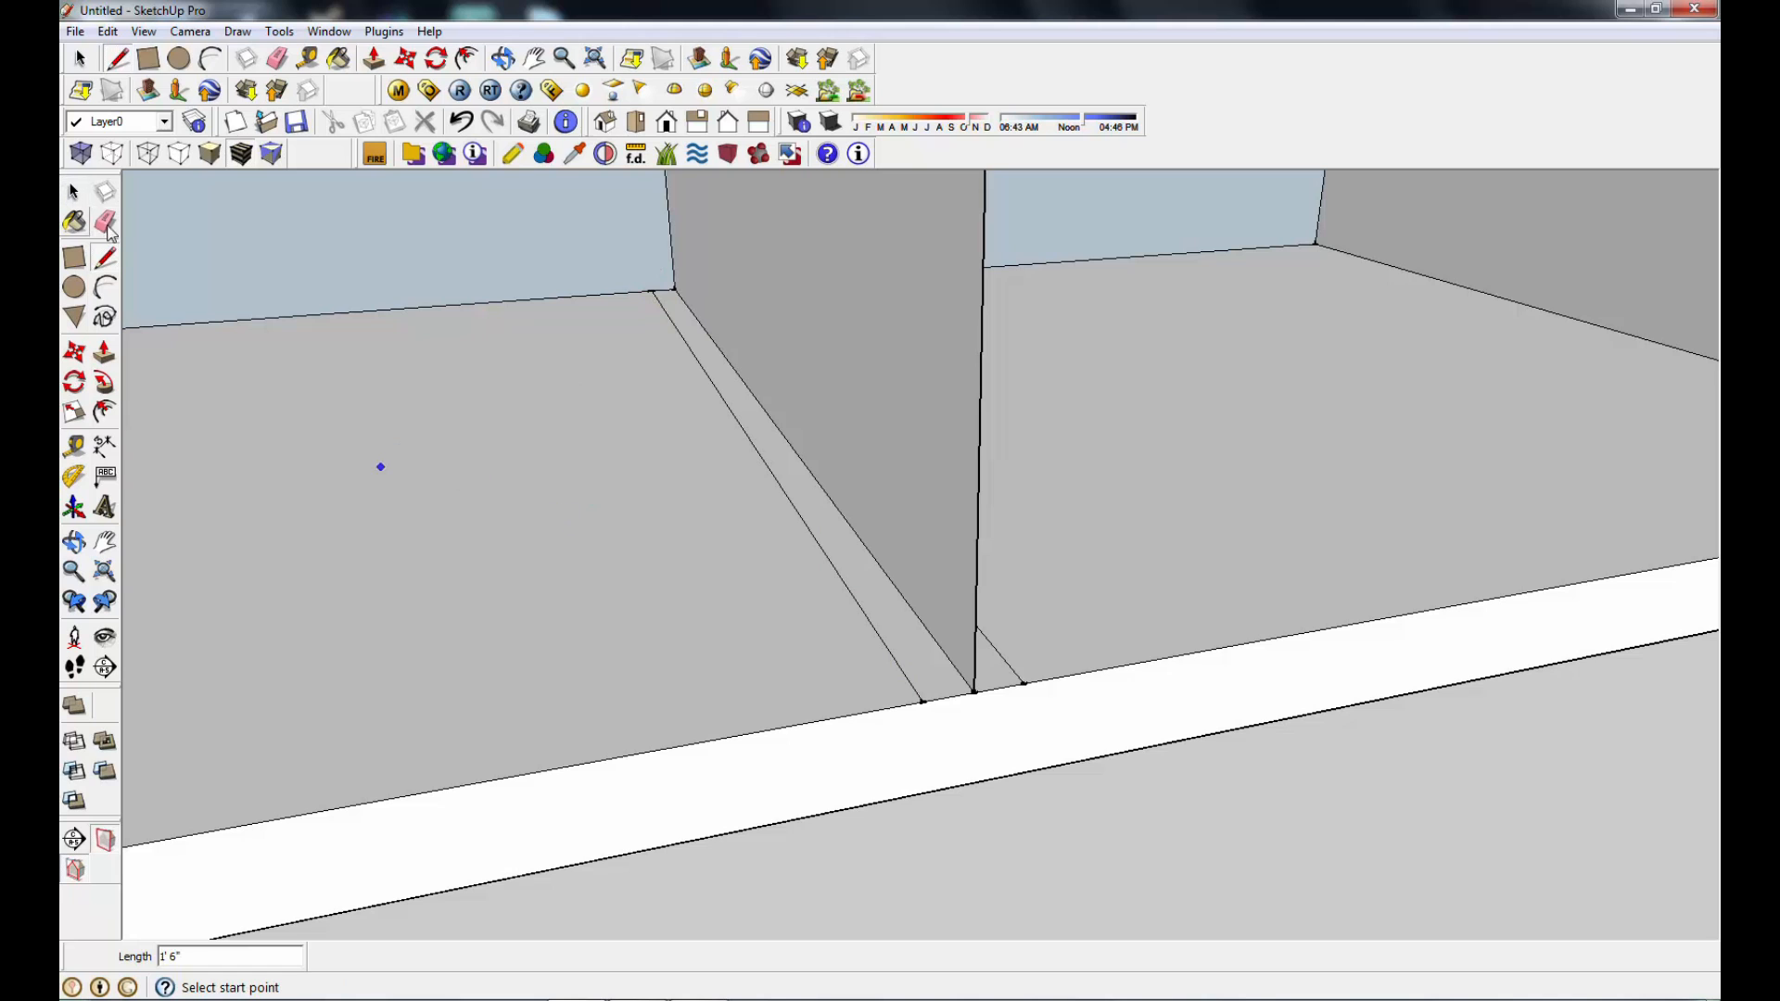
Step: Erase the centre partition's front and rear vertical edges and its middle lines on the floor and ceiling, keeping the two offset floor lines
{"action": "key", "text": "e"}
{"action": "left_click", "coordinate": [983, 435]}
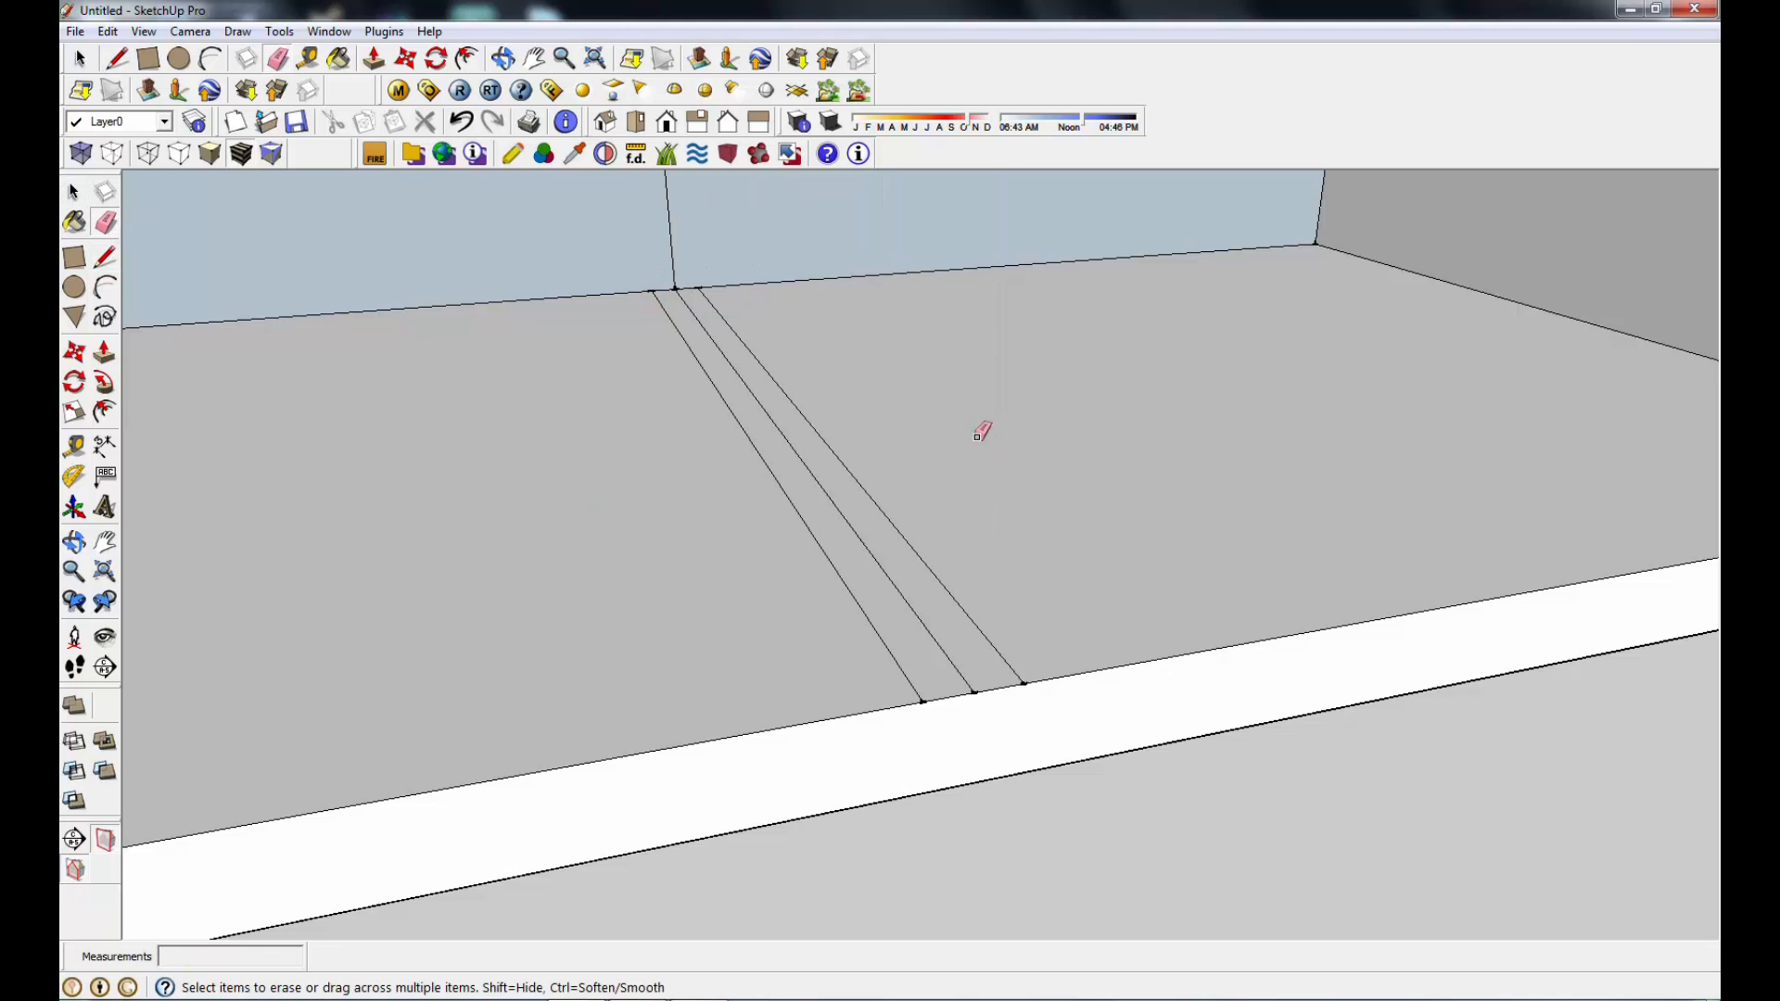
{"action": "left_click", "coordinate": [928, 629]}
{"action": "scroll", "coordinate": [1069, 576], "scroll_direction": "down", "scroll_amount": 3}
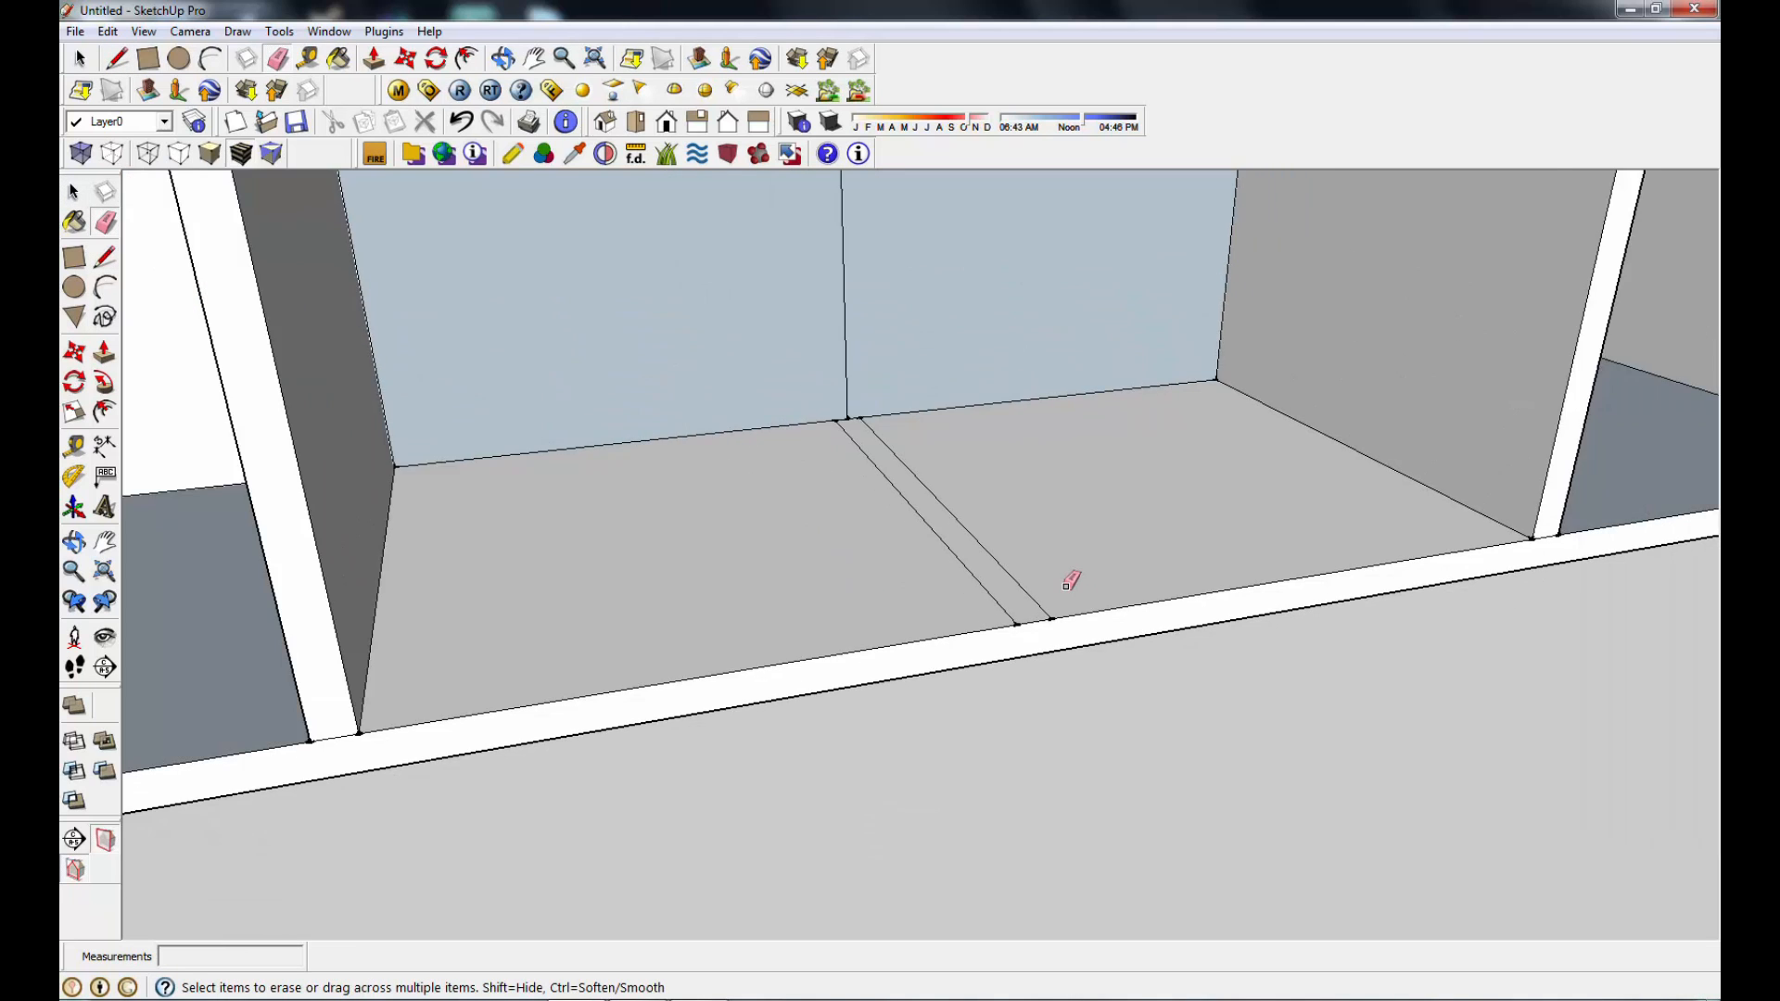
{"action": "scroll", "coordinate": [970, 409], "scroll_direction": "up", "scroll_amount": 2}
{"action": "left_click", "coordinate": [898, 317]}
{"action": "scroll", "coordinate": [1030, 469], "scroll_direction": "down", "scroll_amount": 6}
{"action": "mouse_move", "coordinate": [1031, 475]}
{"action": "middle_mouse_down"}
{"action": "mouse_move", "coordinate": [989, 275]}
{"action": "mouse_move", "coordinate": [1000, 295]}
{"action": "middle_mouse_up"}
{"action": "left_click", "coordinate": [1000, 305]}
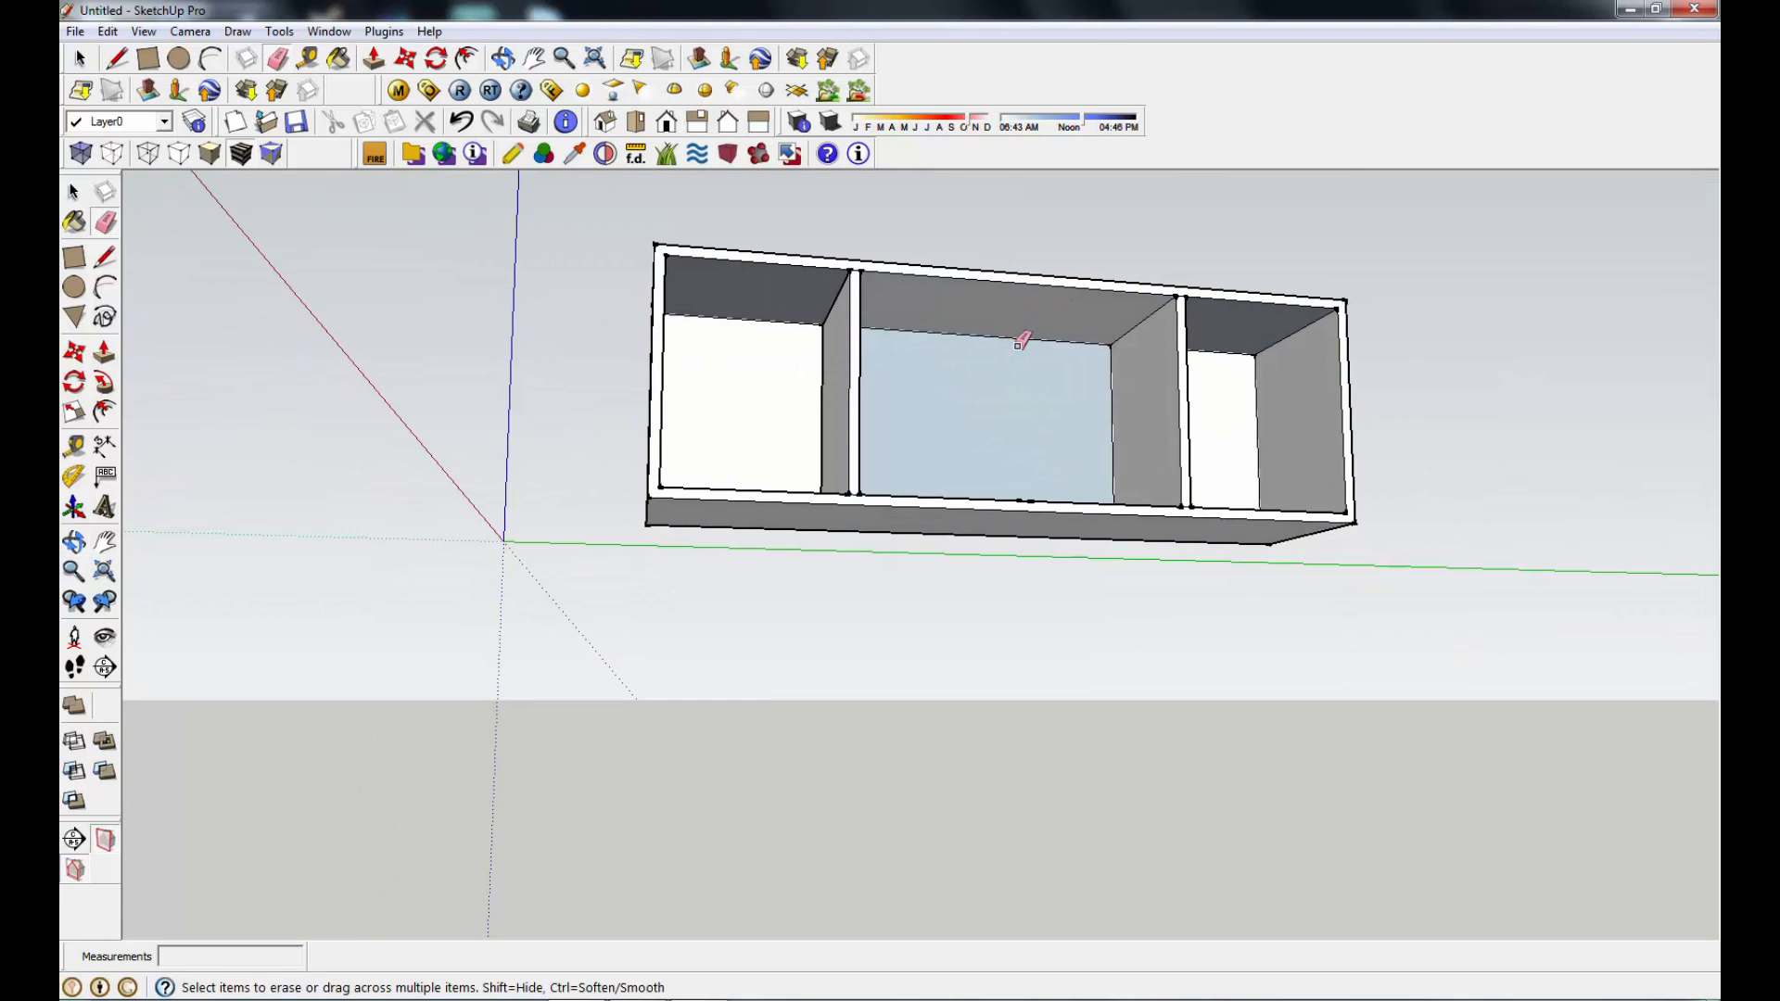
Step: Push/Pull the narrow central floor strip up 1' 10" to the cabinet's ceiling to form the centre partition
{"action": "scroll", "coordinate": [1032, 343], "scroll_direction": "up", "scroll_amount": 3}
{"action": "scroll", "coordinate": [1037, 339], "scroll_direction": "up", "scroll_amount": 3}
{"action": "middle_click_drag", "start_coordinate": [1064, 461], "coordinate": [1076, 505]}
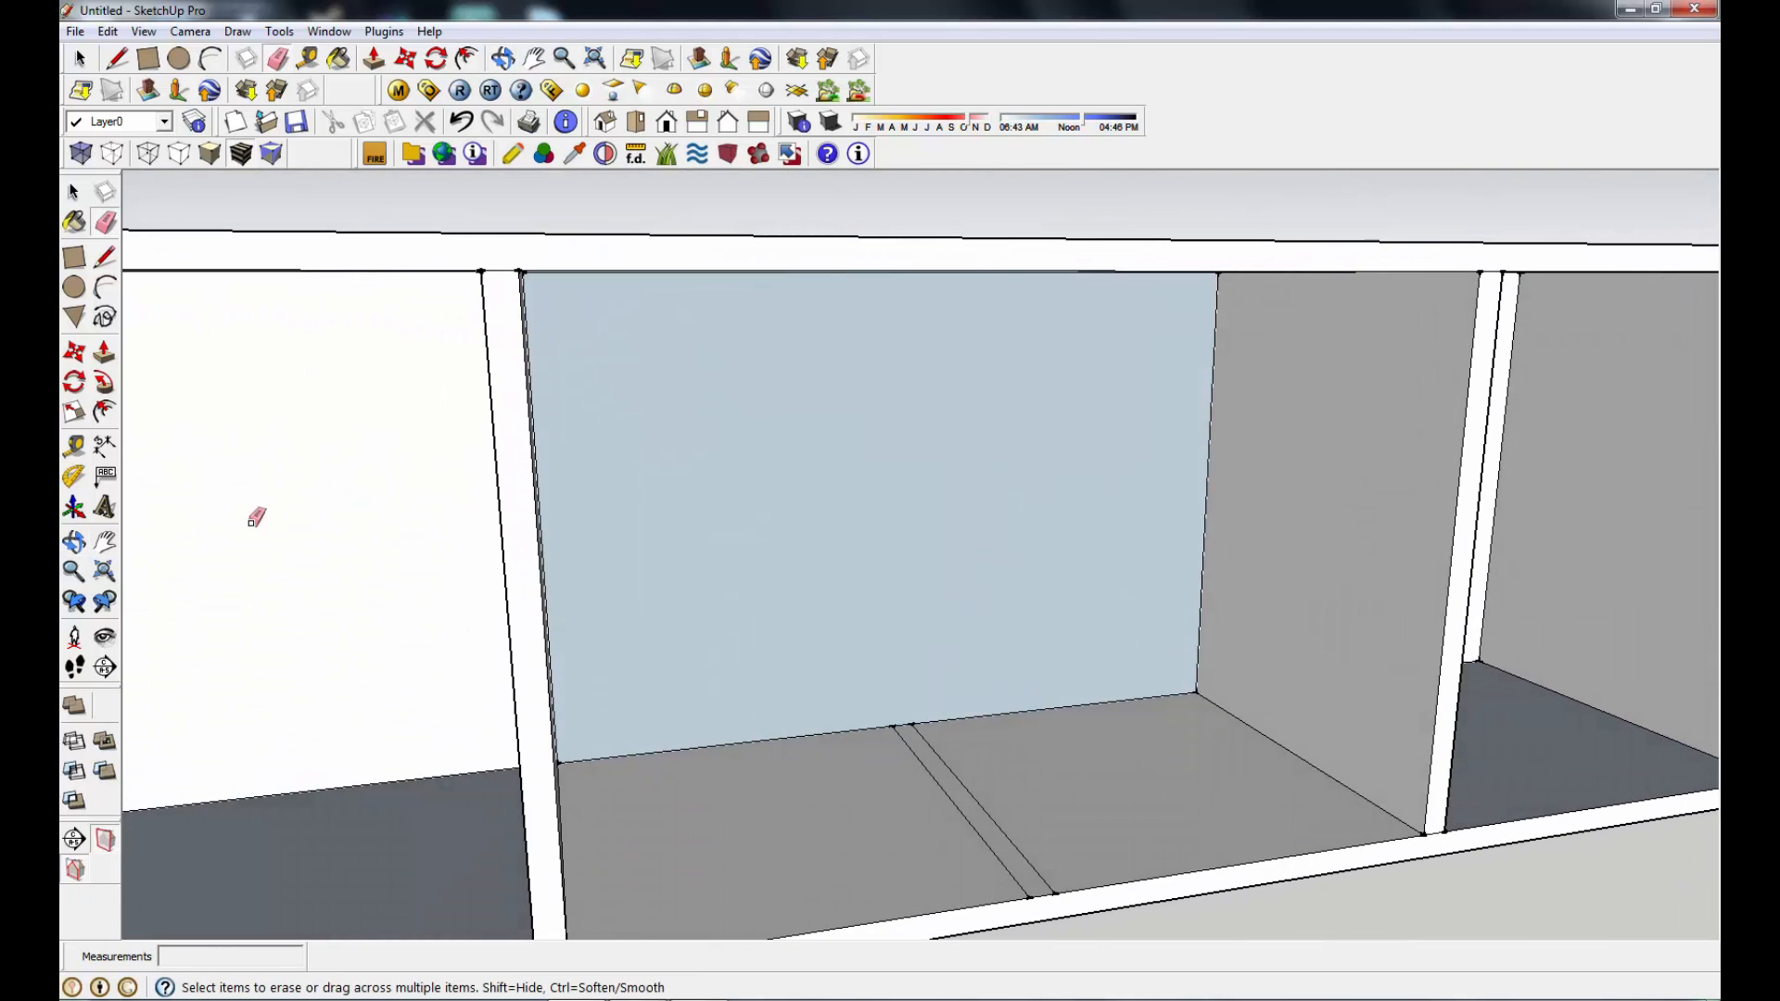
{"action": "left_click", "coordinate": [104, 353]}
{"action": "left_click_drag", "start_coordinate": [1025, 881], "coordinate": [1174, 278]}
{"action": "scroll", "coordinate": [1093, 619], "scroll_direction": "down", "scroll_amount": 5}
{"action": "middle_click_drag", "start_coordinate": [1085, 624], "coordinate": [834, 756]}
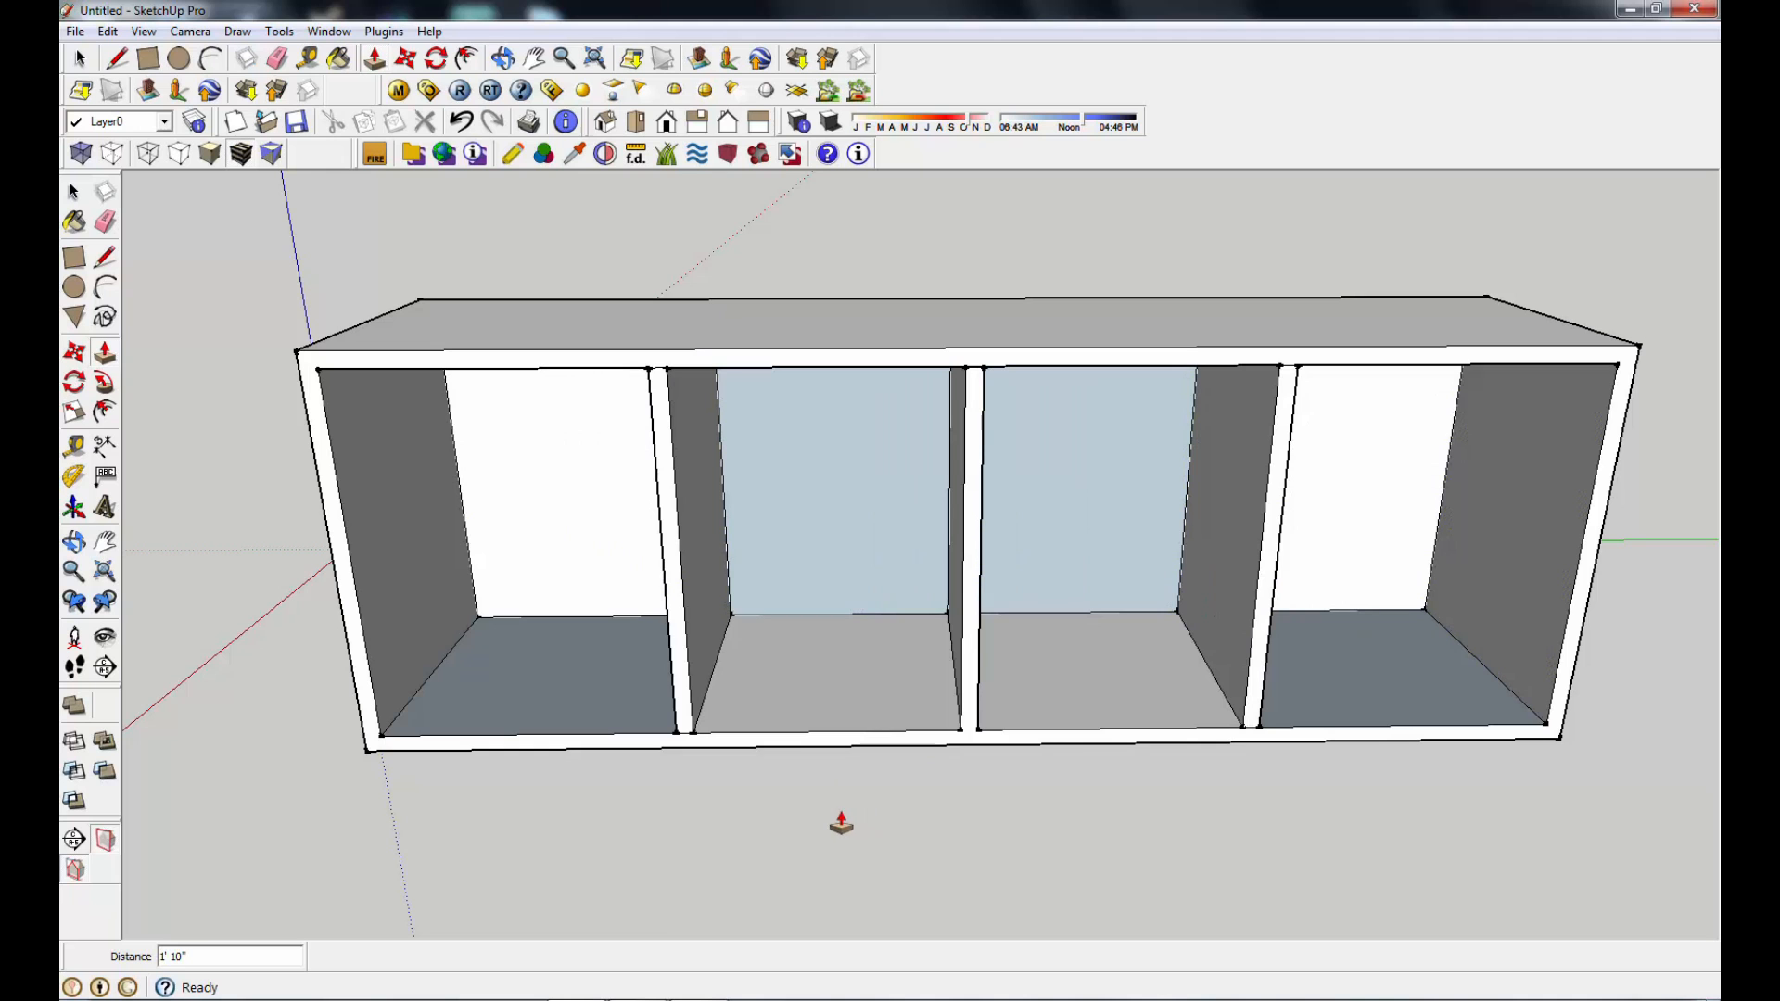
Step: Examine the three partitions and four compartments of the cabinet from several front angles
{"action": "middle_click_drag", "start_coordinate": [866, 831], "coordinate": [913, 822]}
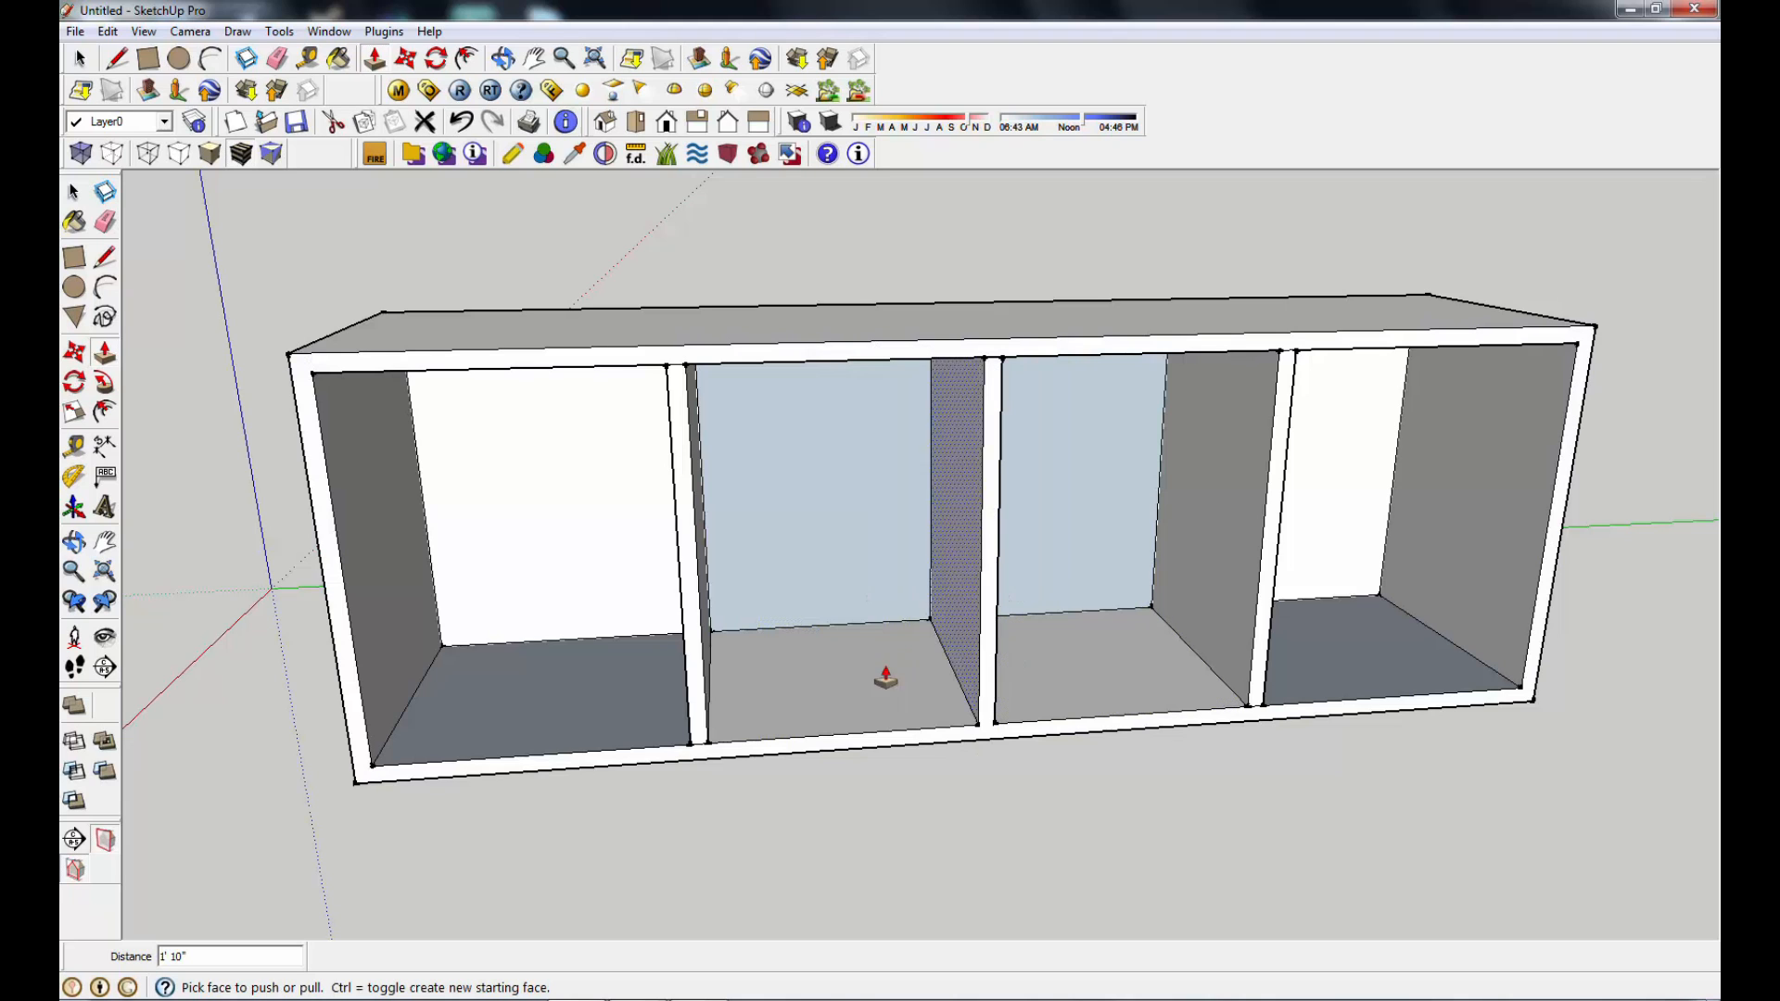
{"action": "left_click", "coordinate": [105, 257]}
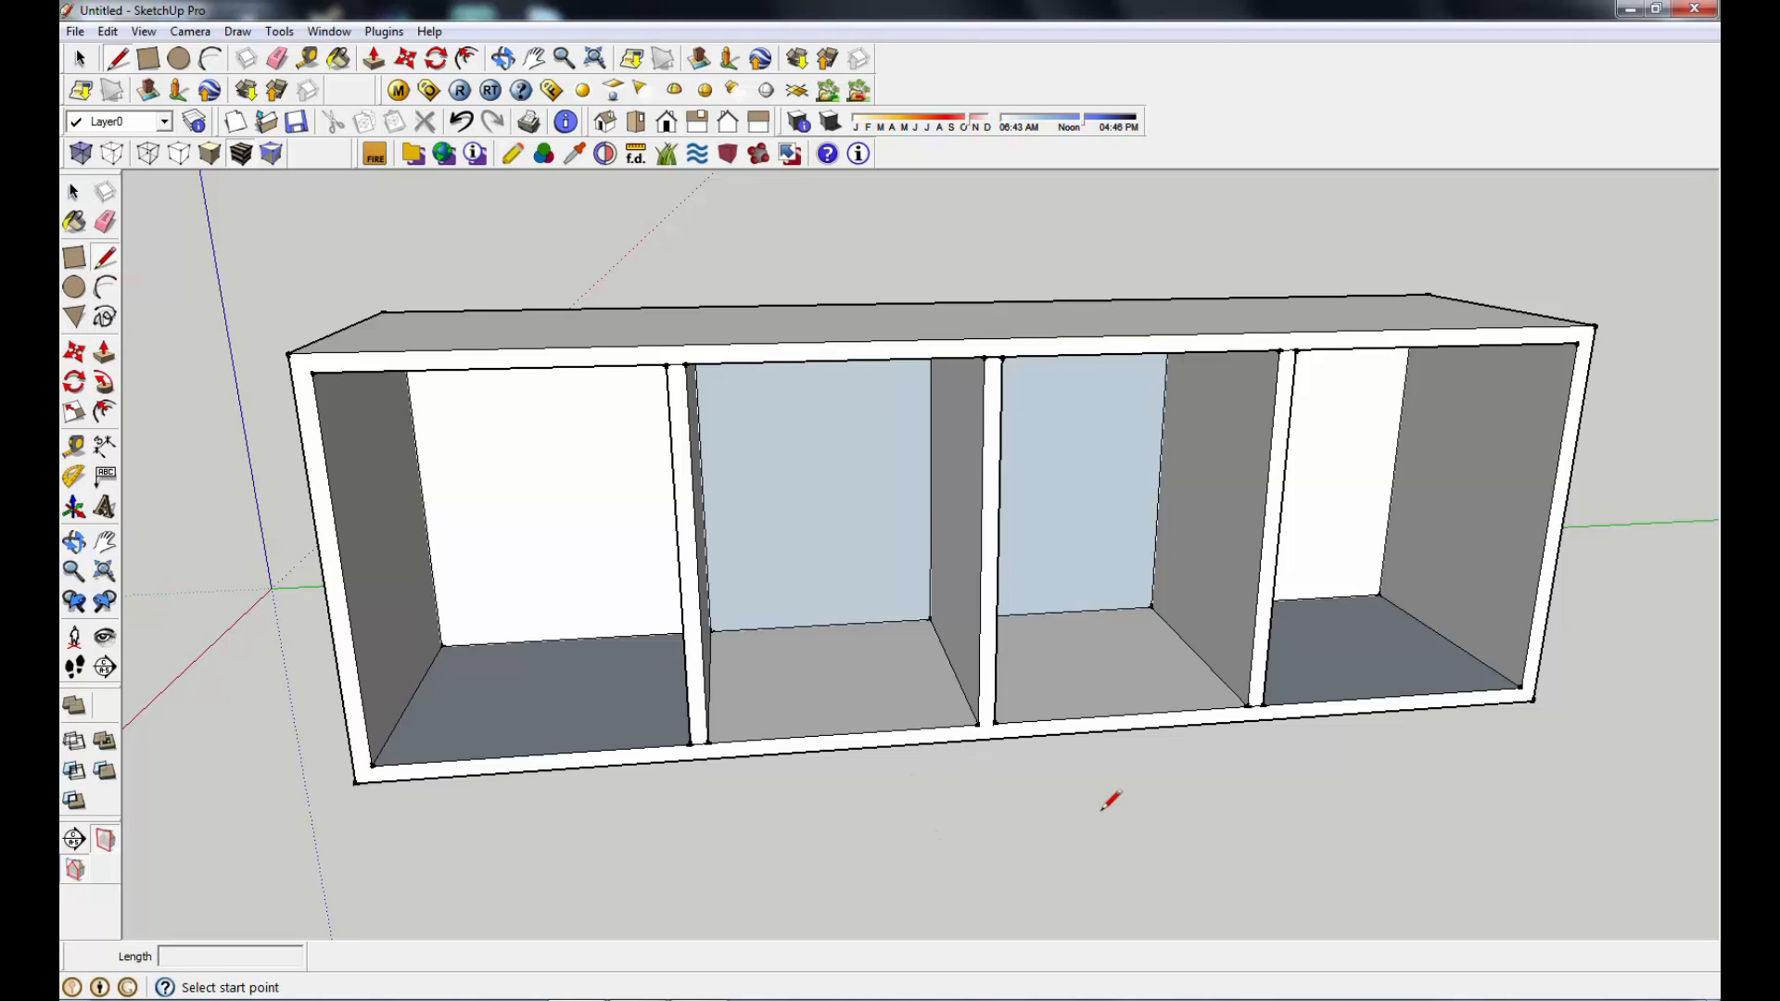
{"action": "scroll", "coordinate": [1111, 799], "scroll_direction": "up", "scroll_amount": 1}
{"action": "scroll", "coordinate": [1114, 800], "scroll_direction": "down", "scroll_amount": 1}
{"action": "middle_click_drag", "start_coordinate": [848, 816], "coordinate": [1095, 828]}
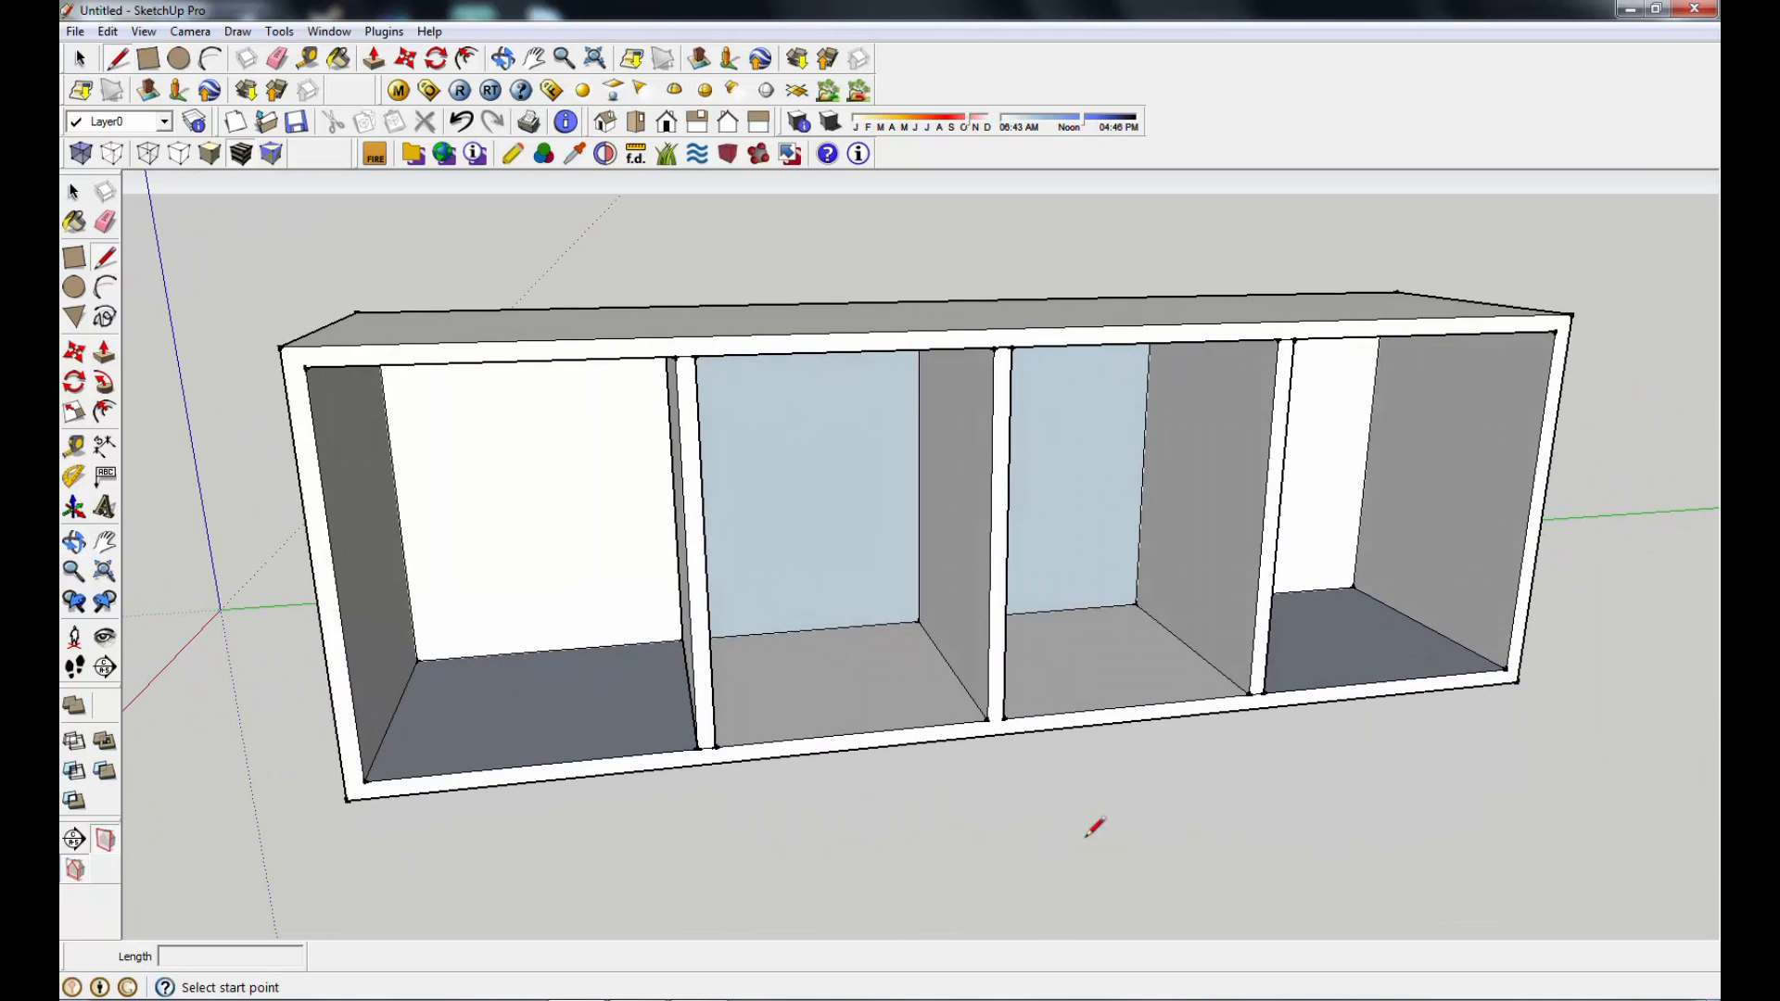
{"action": "mouse_move", "coordinate": [1339, 791]}
{"action": "middle_mouse_down"}
{"action": "mouse_move", "coordinate": [878, 822]}
{"action": "mouse_move", "coordinate": [1062, 853]}
{"action": "mouse_move", "coordinate": [1395, 791]}
{"action": "middle_mouse_up"}
{"action": "middle_click_drag", "start_coordinate": [843, 795], "coordinate": [870, 814]}
{"action": "key", "text": "l"}
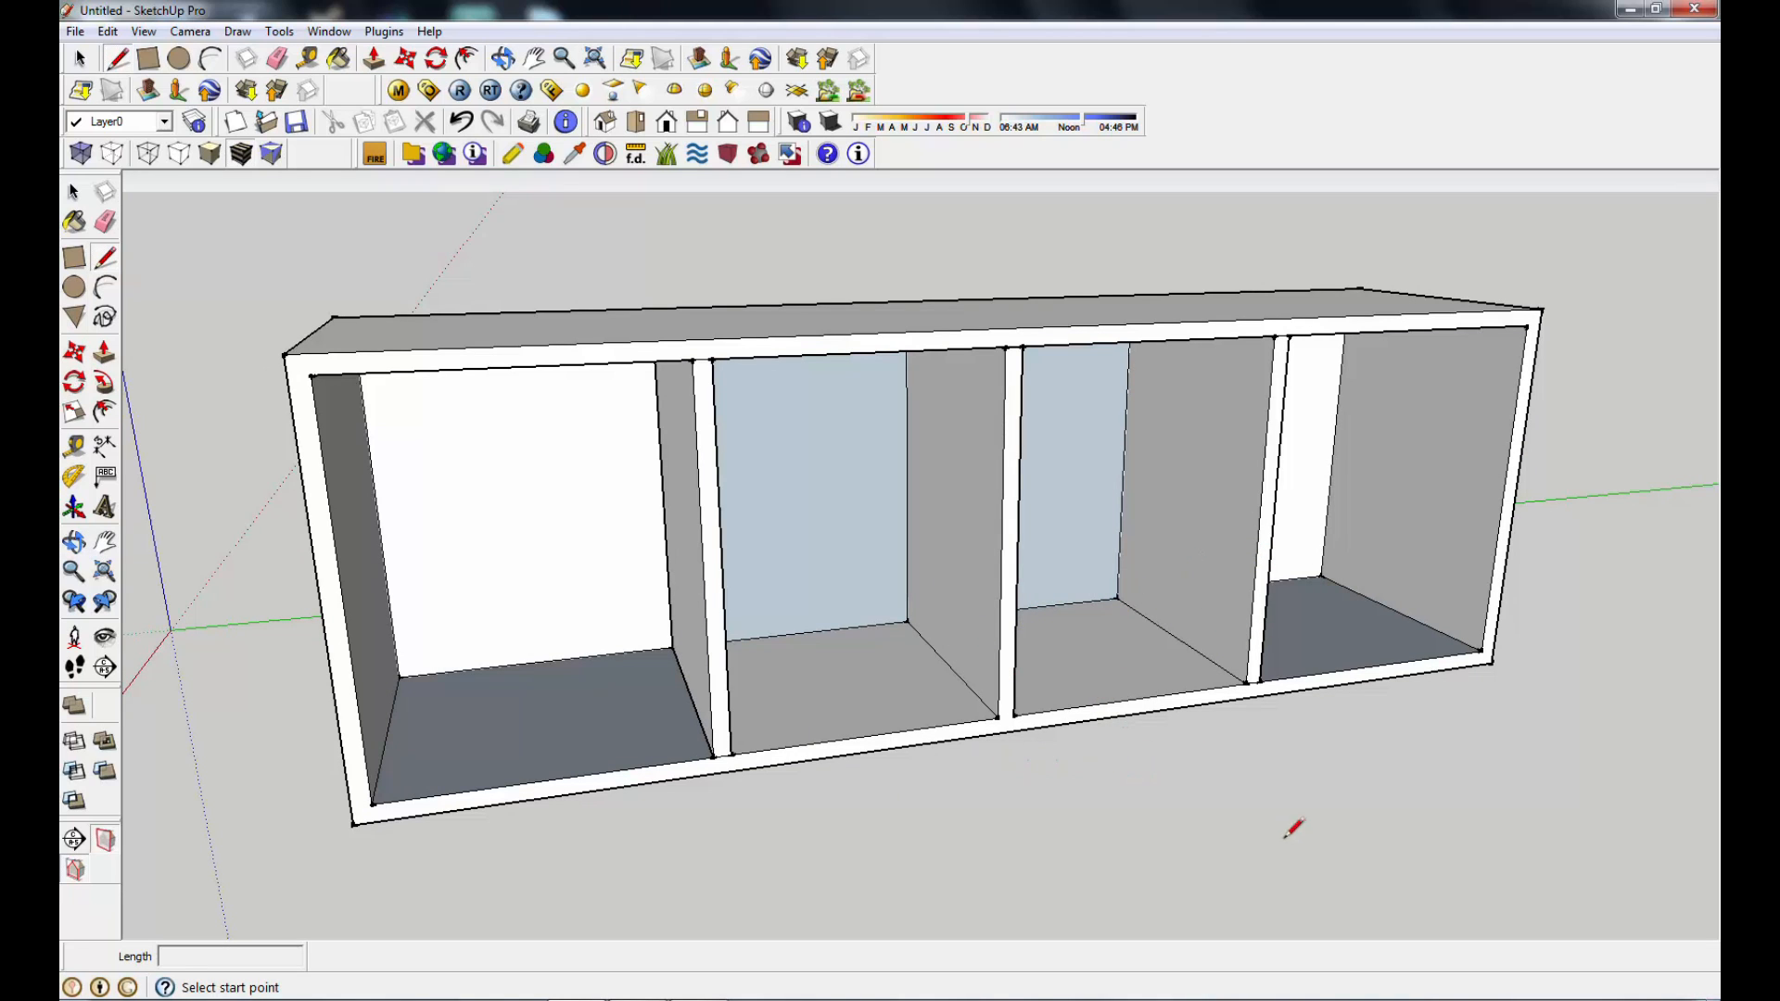
{"action": "middle_click_drag", "start_coordinate": [1345, 816], "coordinate": [556, 477]}
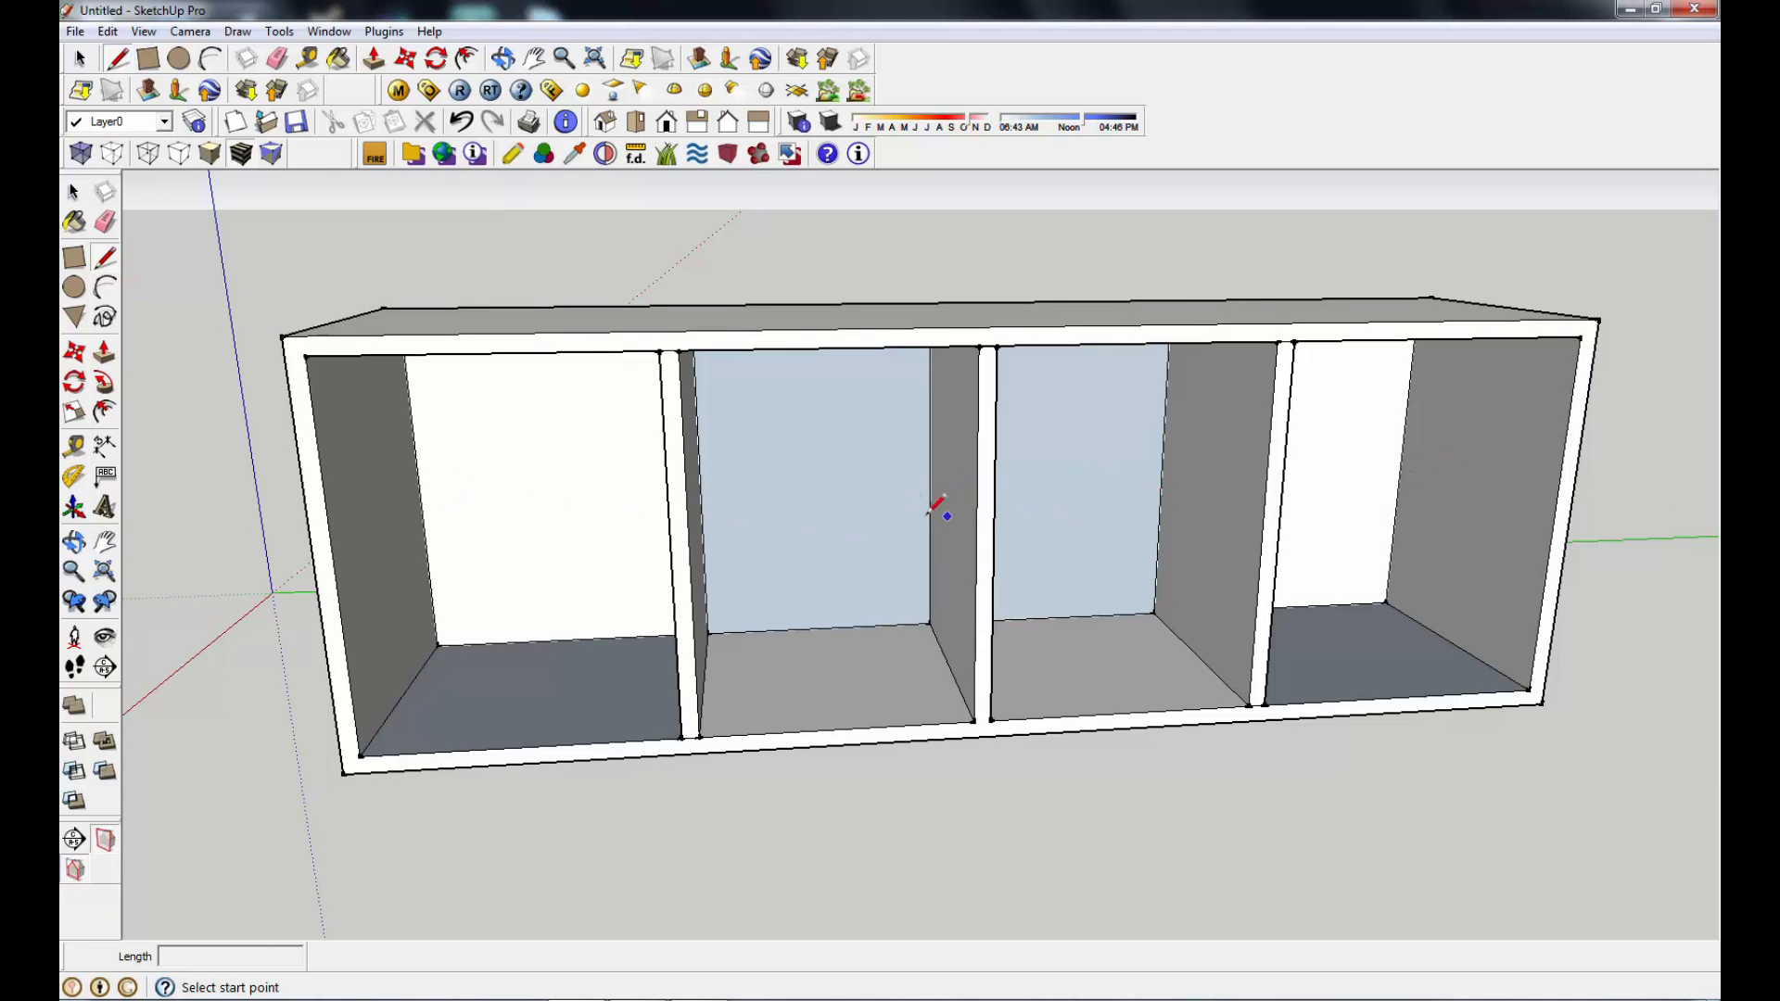
{"action": "mouse_move", "coordinate": [1073, 803]}
{"action": "middle_mouse_down"}
{"action": "mouse_move", "coordinate": [992, 856]}
{"action": "mouse_move", "coordinate": [1110, 858]}
{"action": "mouse_move", "coordinate": [1087, 825]}
{"action": "middle_mouse_up"}
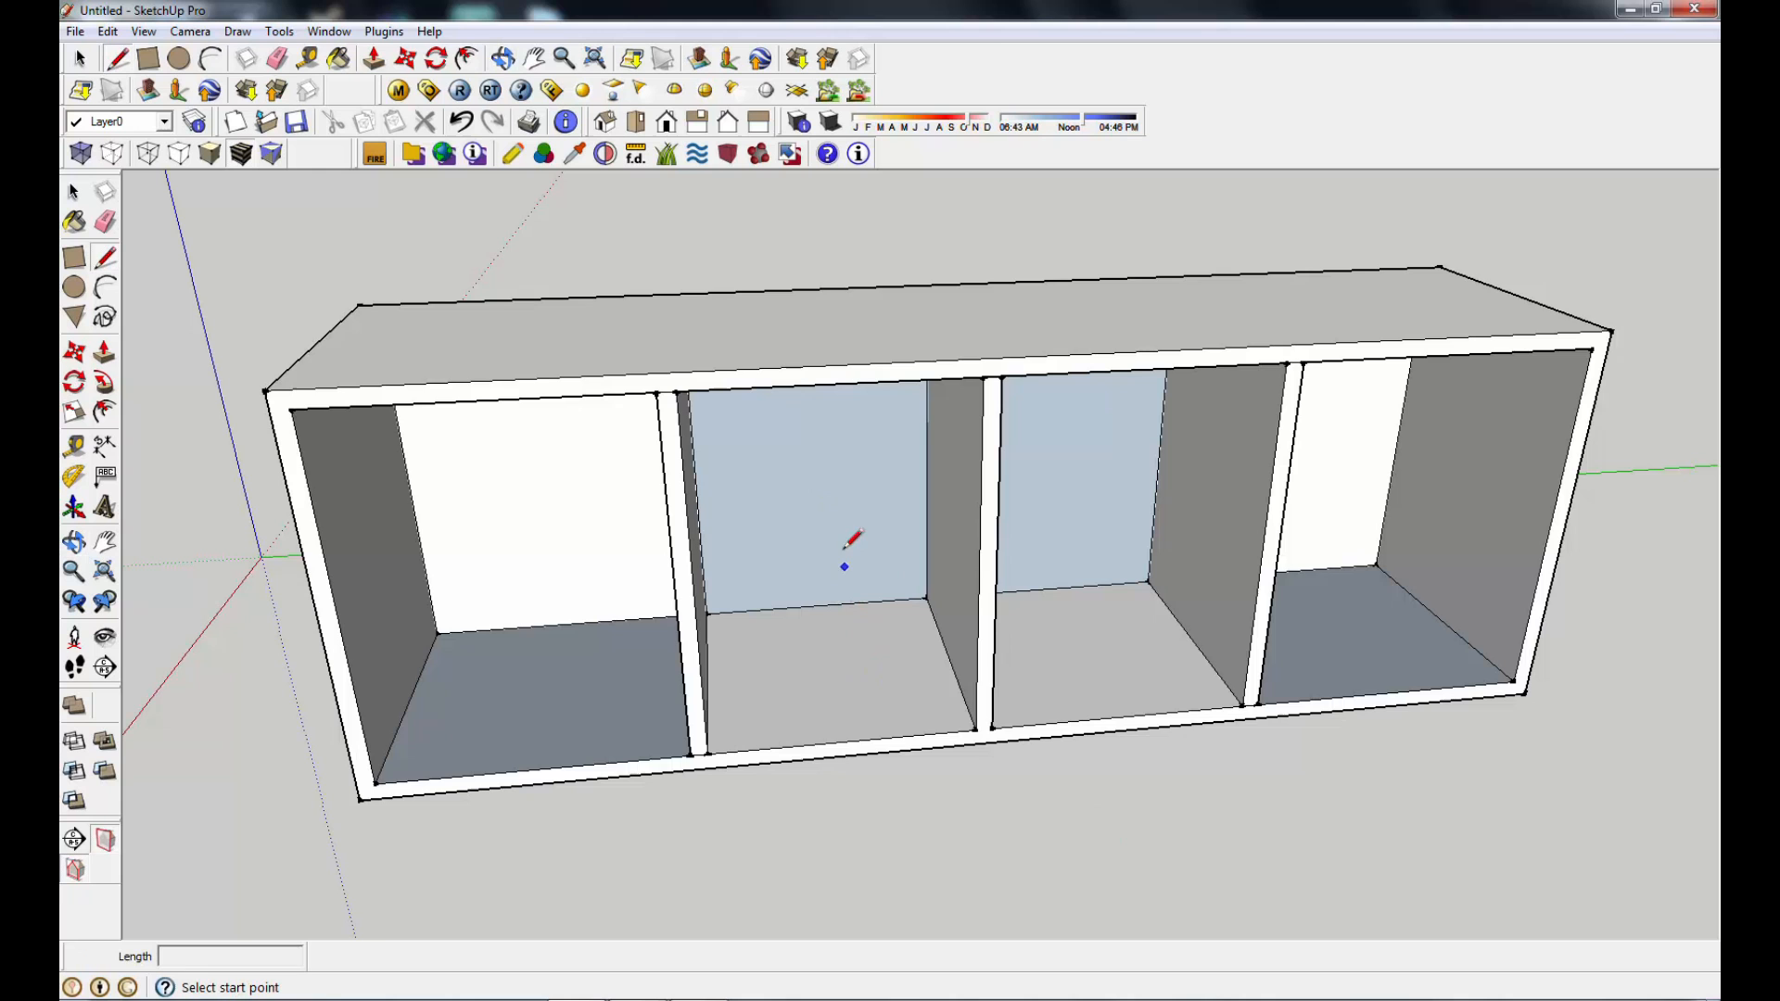
Step: Erase the four back faces that close the compartments at the cabinet's rear
{"action": "middle_click_drag", "start_coordinate": [1049, 821], "coordinate": [1052, 720]}
{"action": "middle_click_drag", "start_coordinate": [882, 814], "coordinate": [1232, 846]}
{"action": "middle_click_drag", "start_coordinate": [570, 786], "coordinate": [958, 770]}
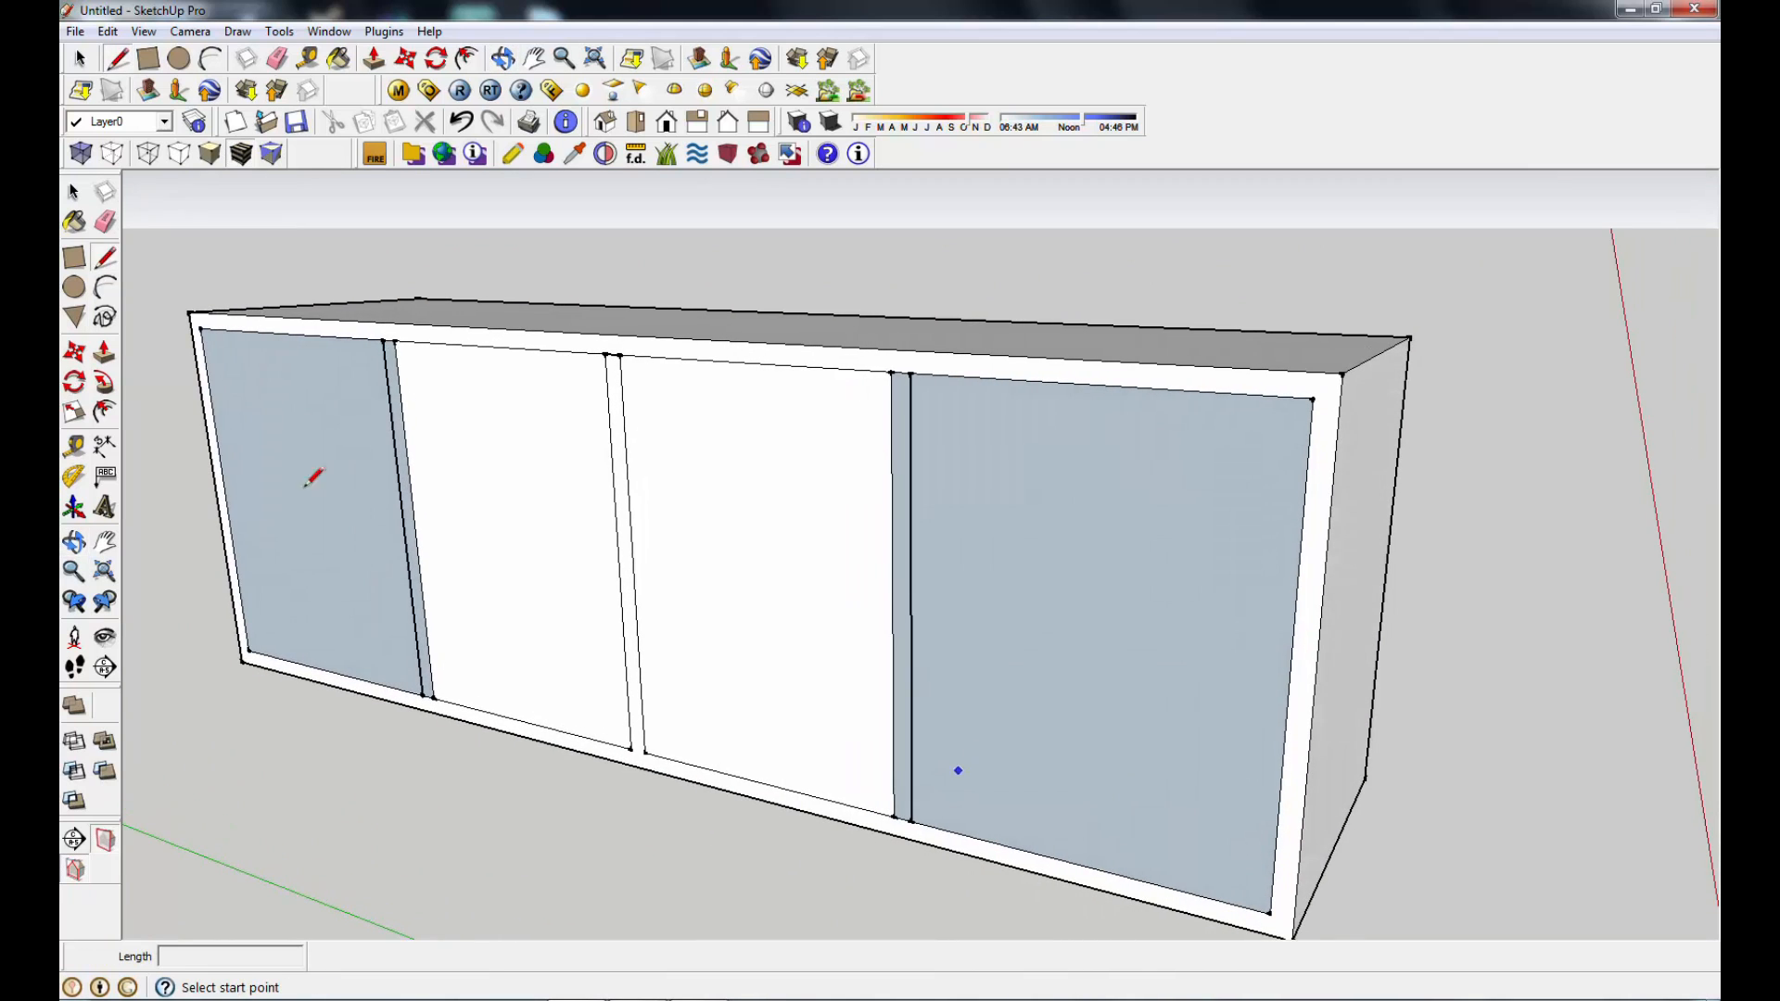
{"action": "left_click", "coordinate": [73, 192]}
{"action": "left_click", "coordinate": [343, 517]}
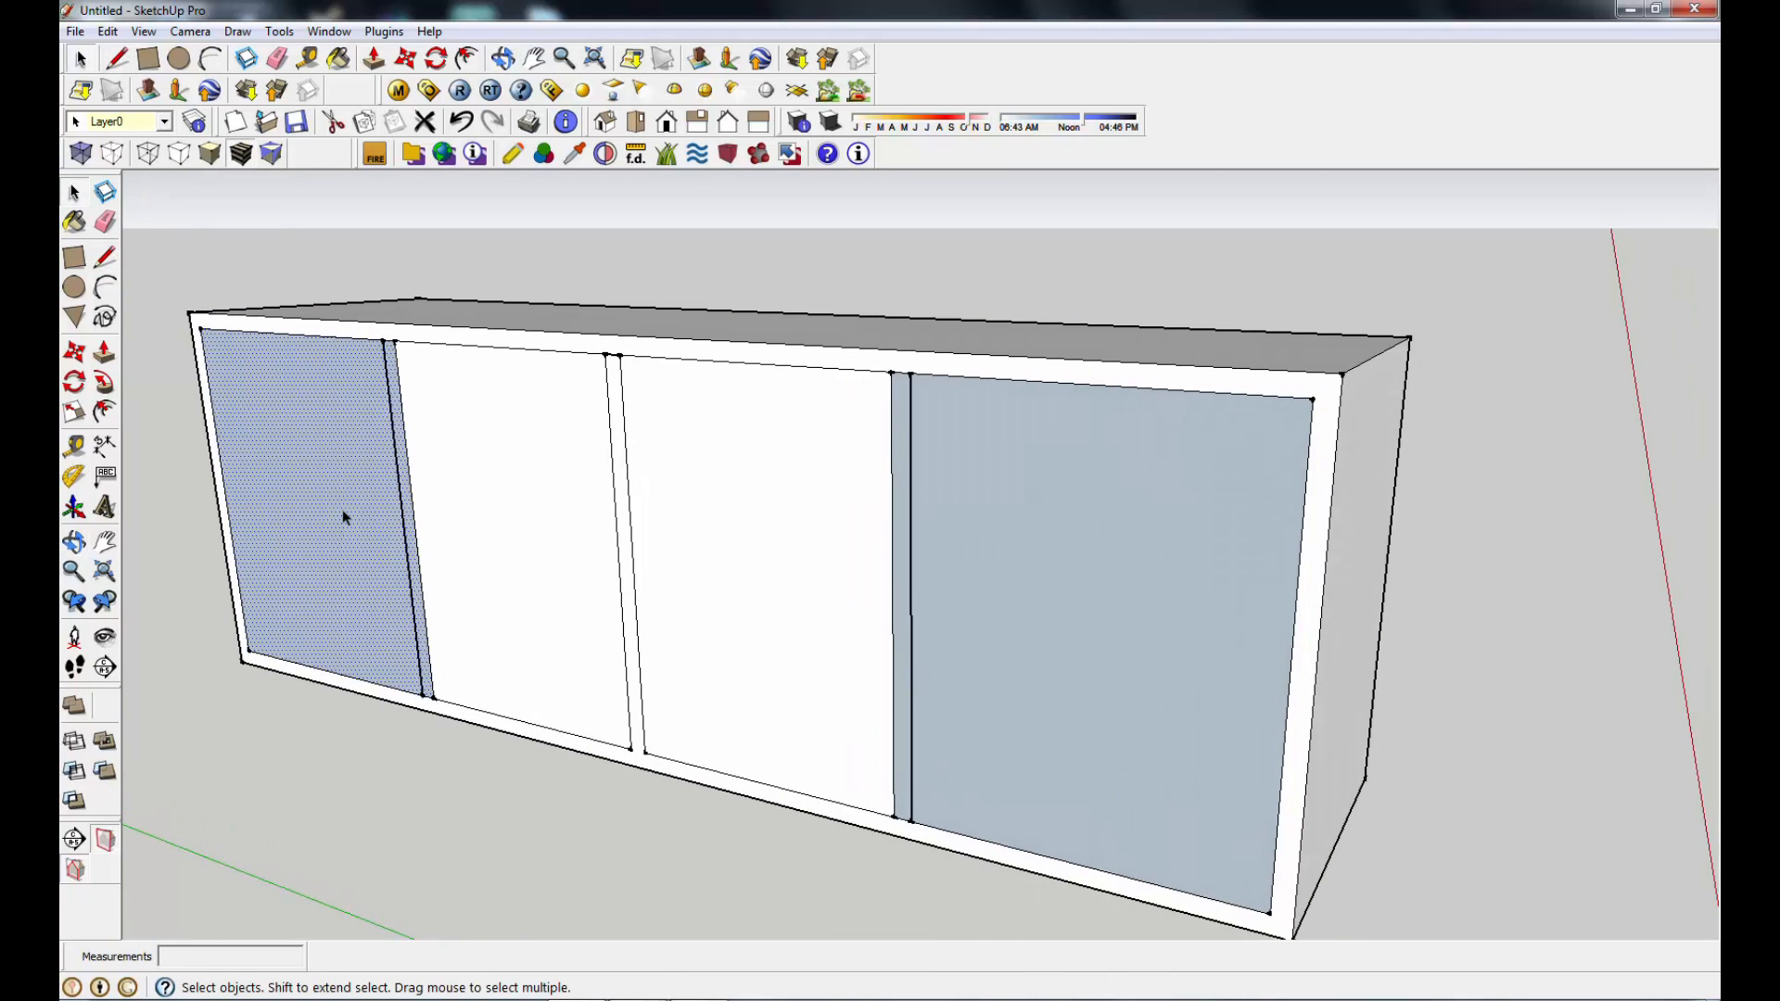
{"action": "left_click", "coordinate": [550, 524], "text": "shift"}
{"action": "left_click", "coordinate": [1048, 612], "text": "shift"}
{"action": "left_click", "coordinate": [778, 589], "text": "shift"}
{"action": "right_click", "coordinate": [998, 597]}
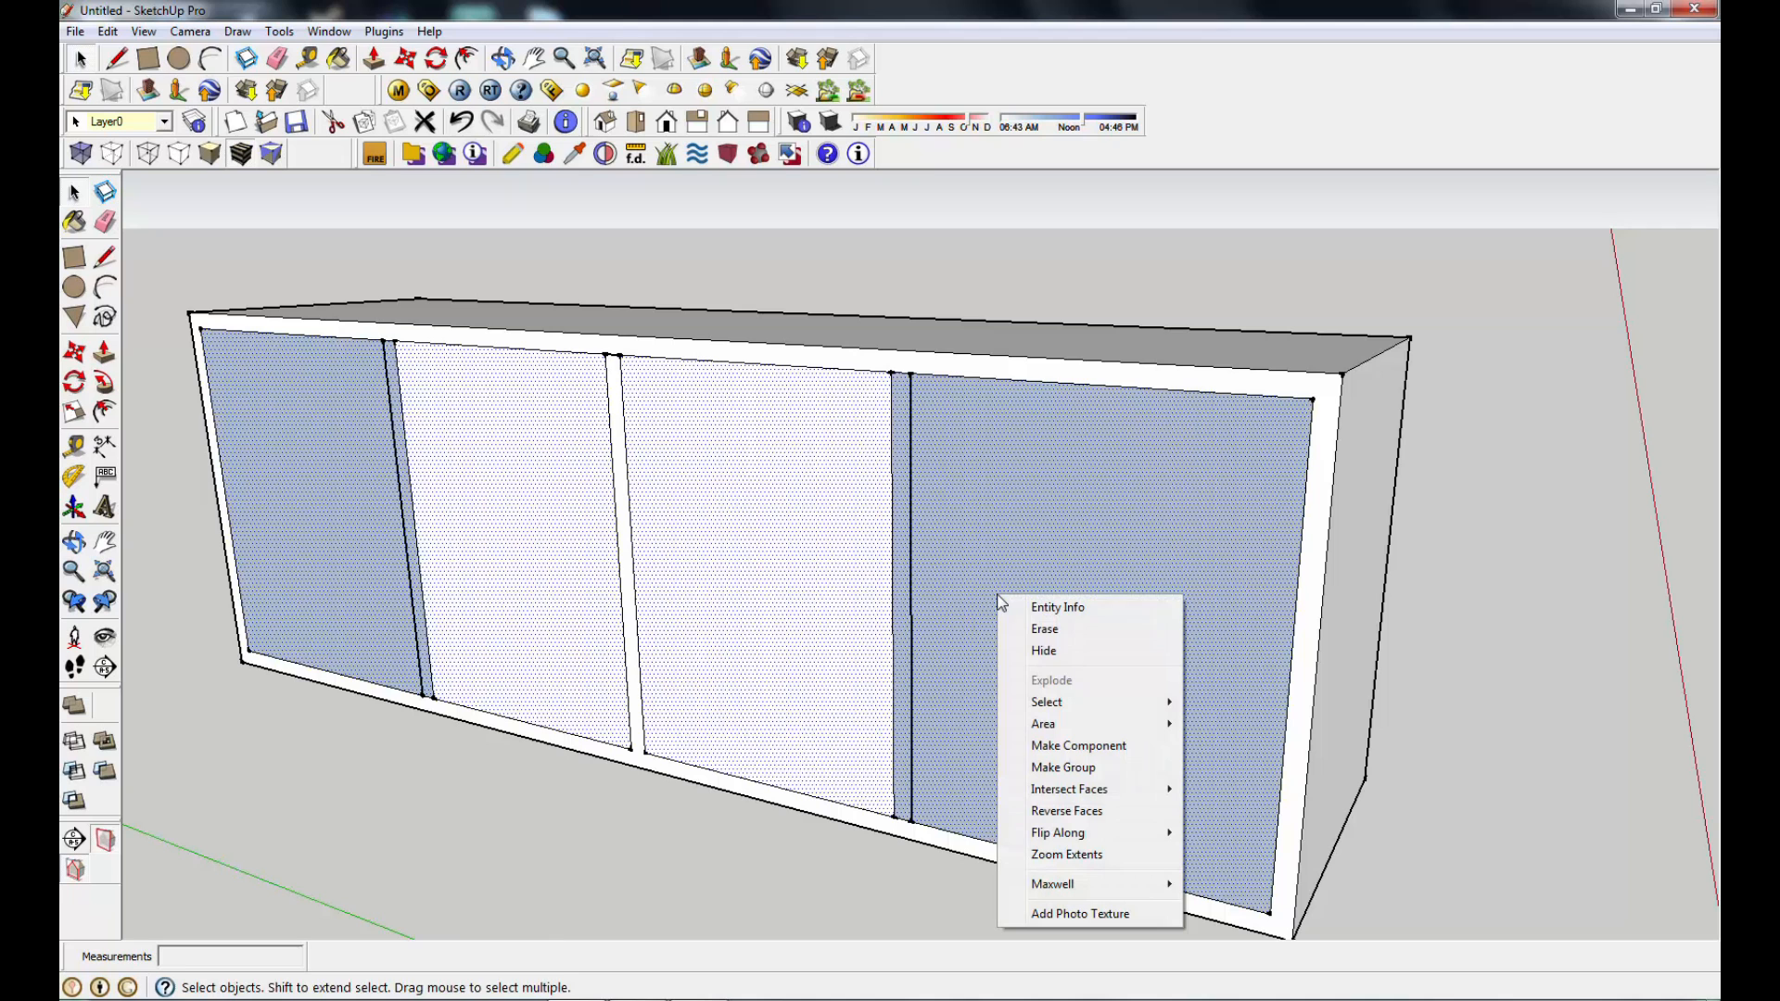
{"action": "left_click", "coordinate": [1065, 631]}
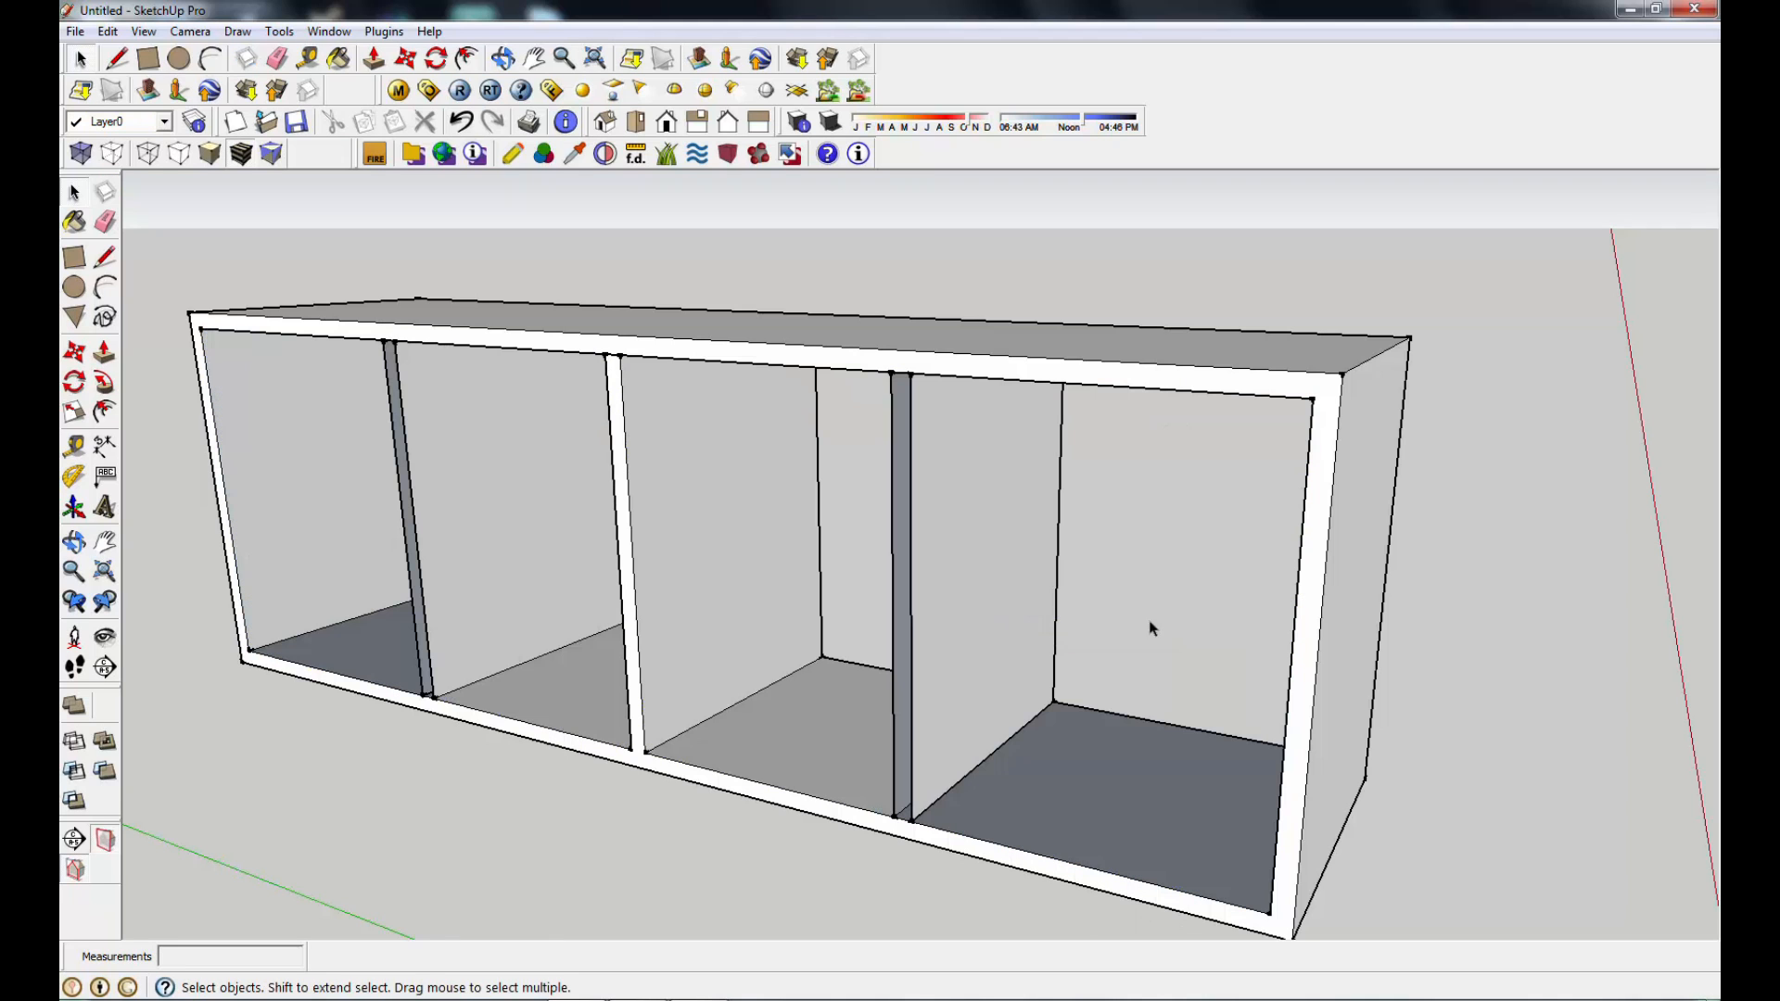
Step: Inspect the open-backed cabinet and its partitions from several angles
{"action": "middle_click_drag", "start_coordinate": [1595, 689], "coordinate": [1055, 742]}
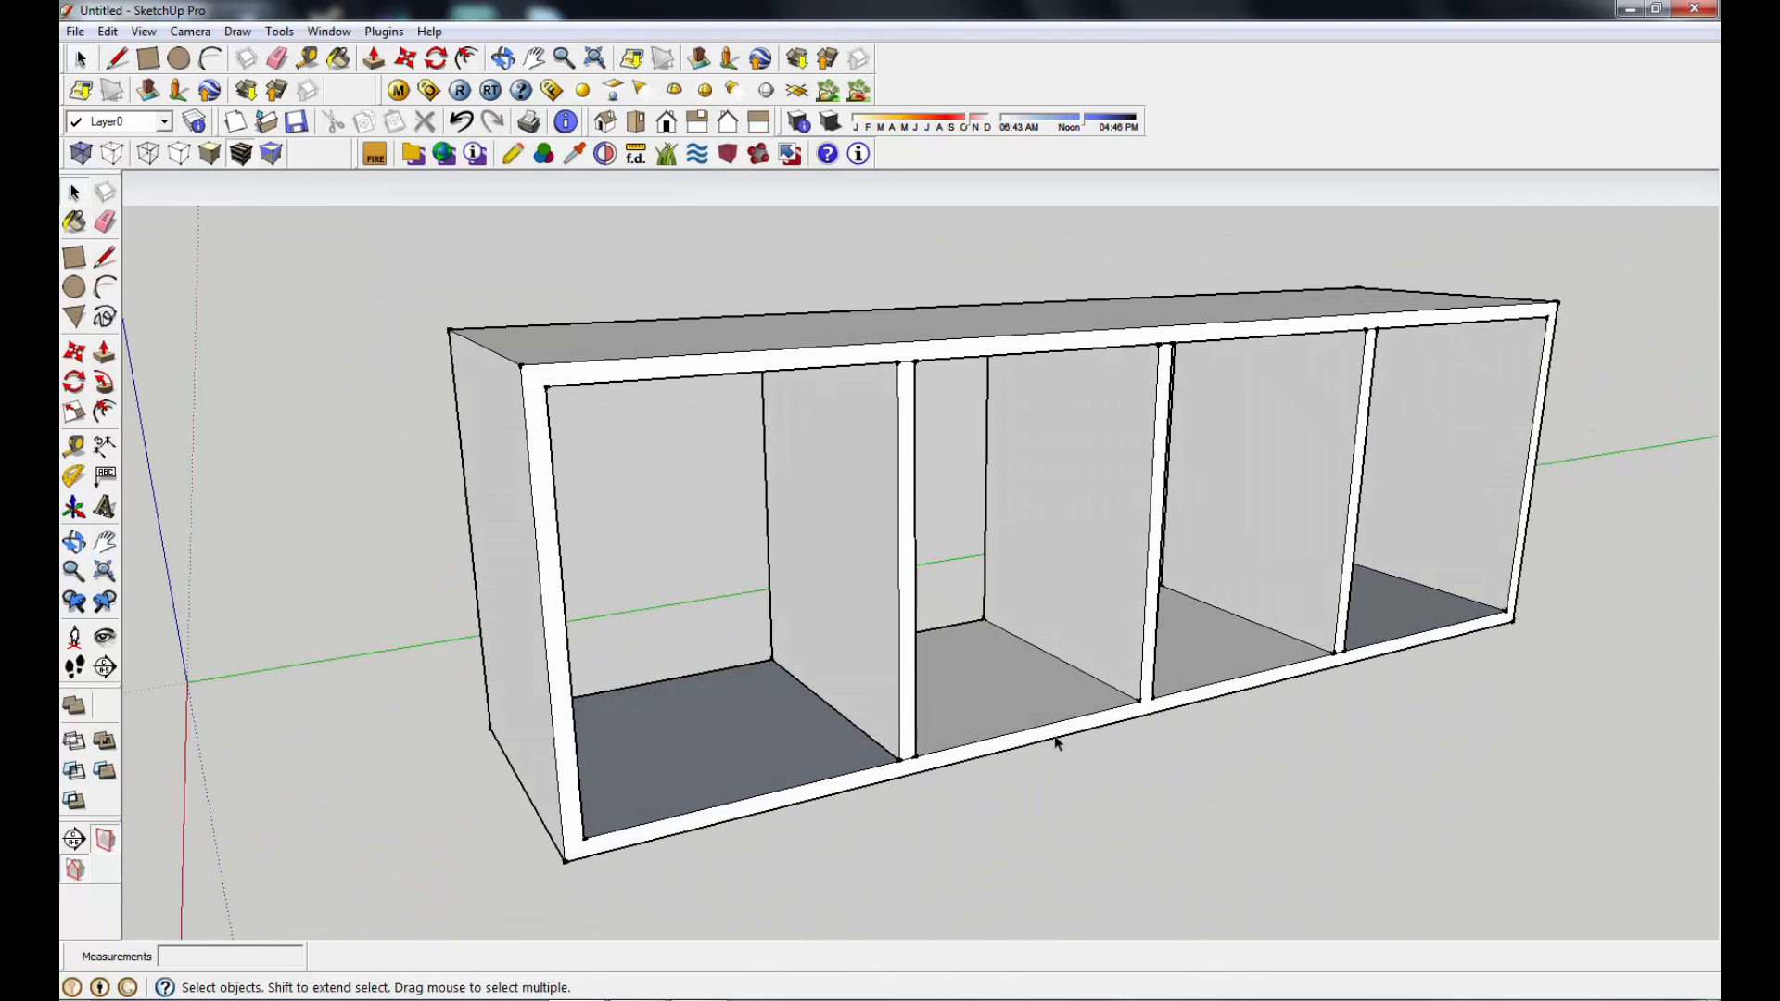
{"action": "left_click", "coordinate": [533, 61]}
{"action": "left_click_drag", "start_coordinate": [1172, 584], "coordinate": [1284, 737]}
{"action": "middle_click_drag", "start_coordinate": [1285, 737], "coordinate": [948, 735]}
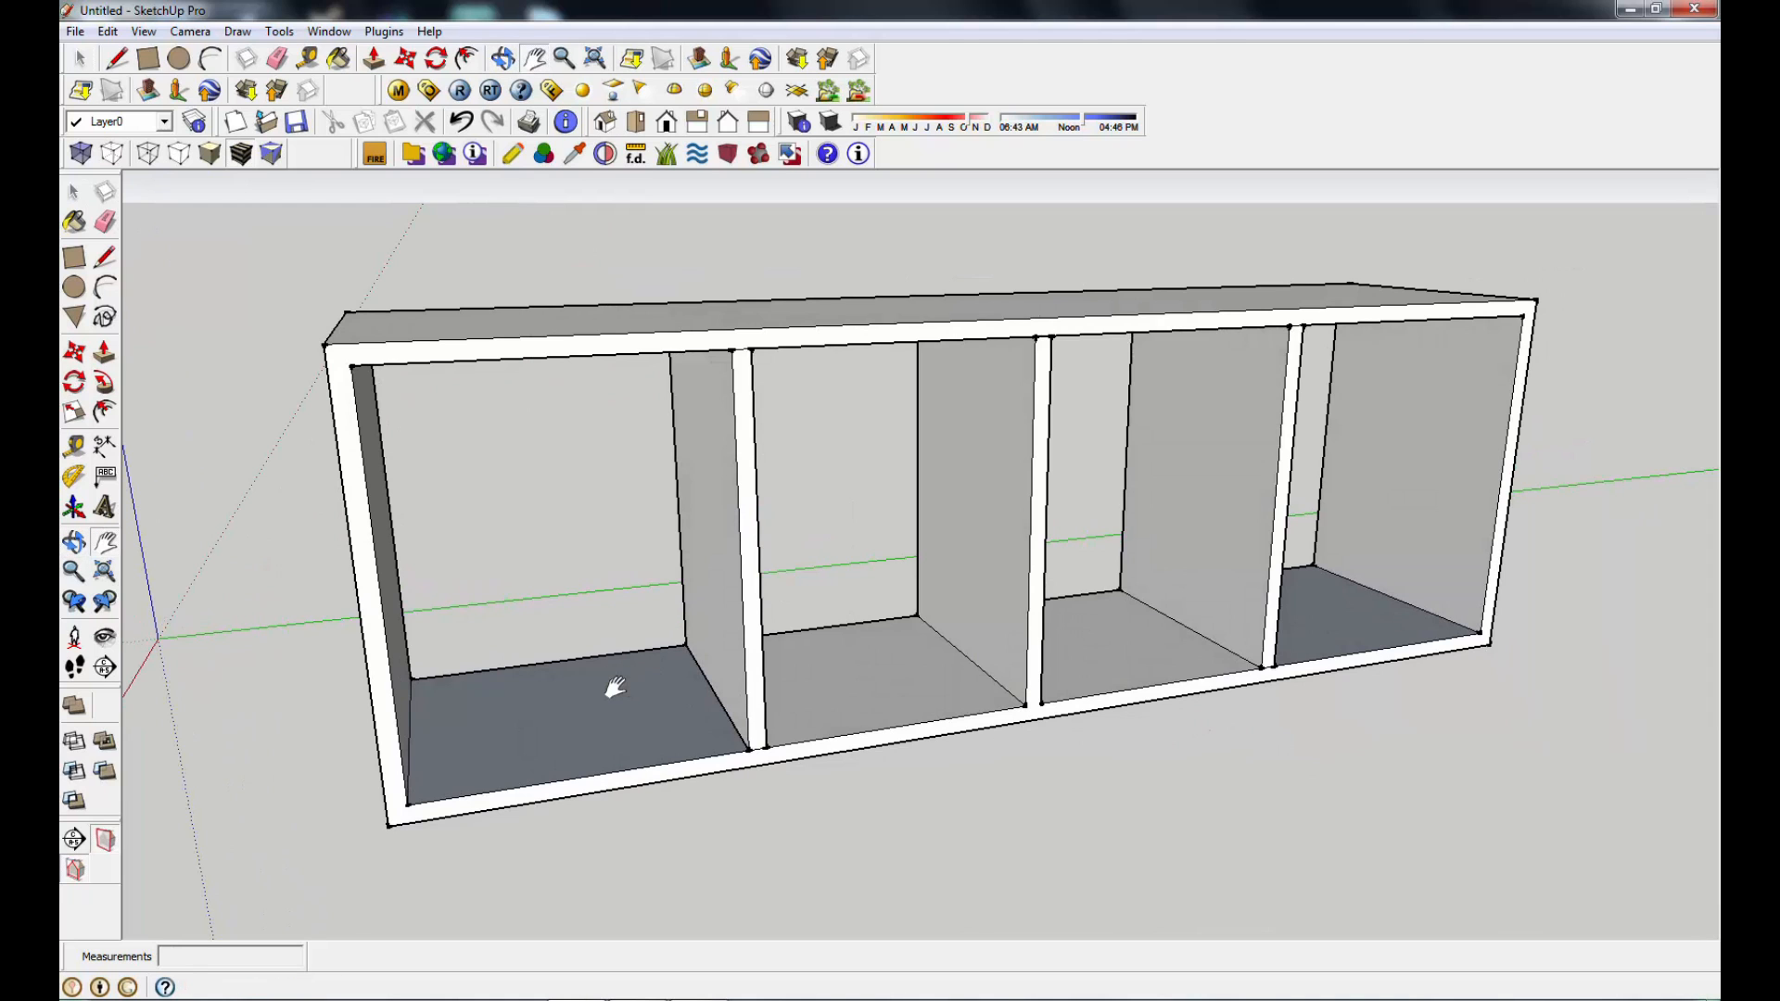
{"action": "middle_click_drag", "start_coordinate": [516, 664], "coordinate": [1200, 509]}
{"action": "middle_click_drag", "start_coordinate": [1419, 659], "coordinate": [1033, 847]}
{"action": "left_click_drag", "start_coordinate": [937, 564], "coordinate": [918, 498]}
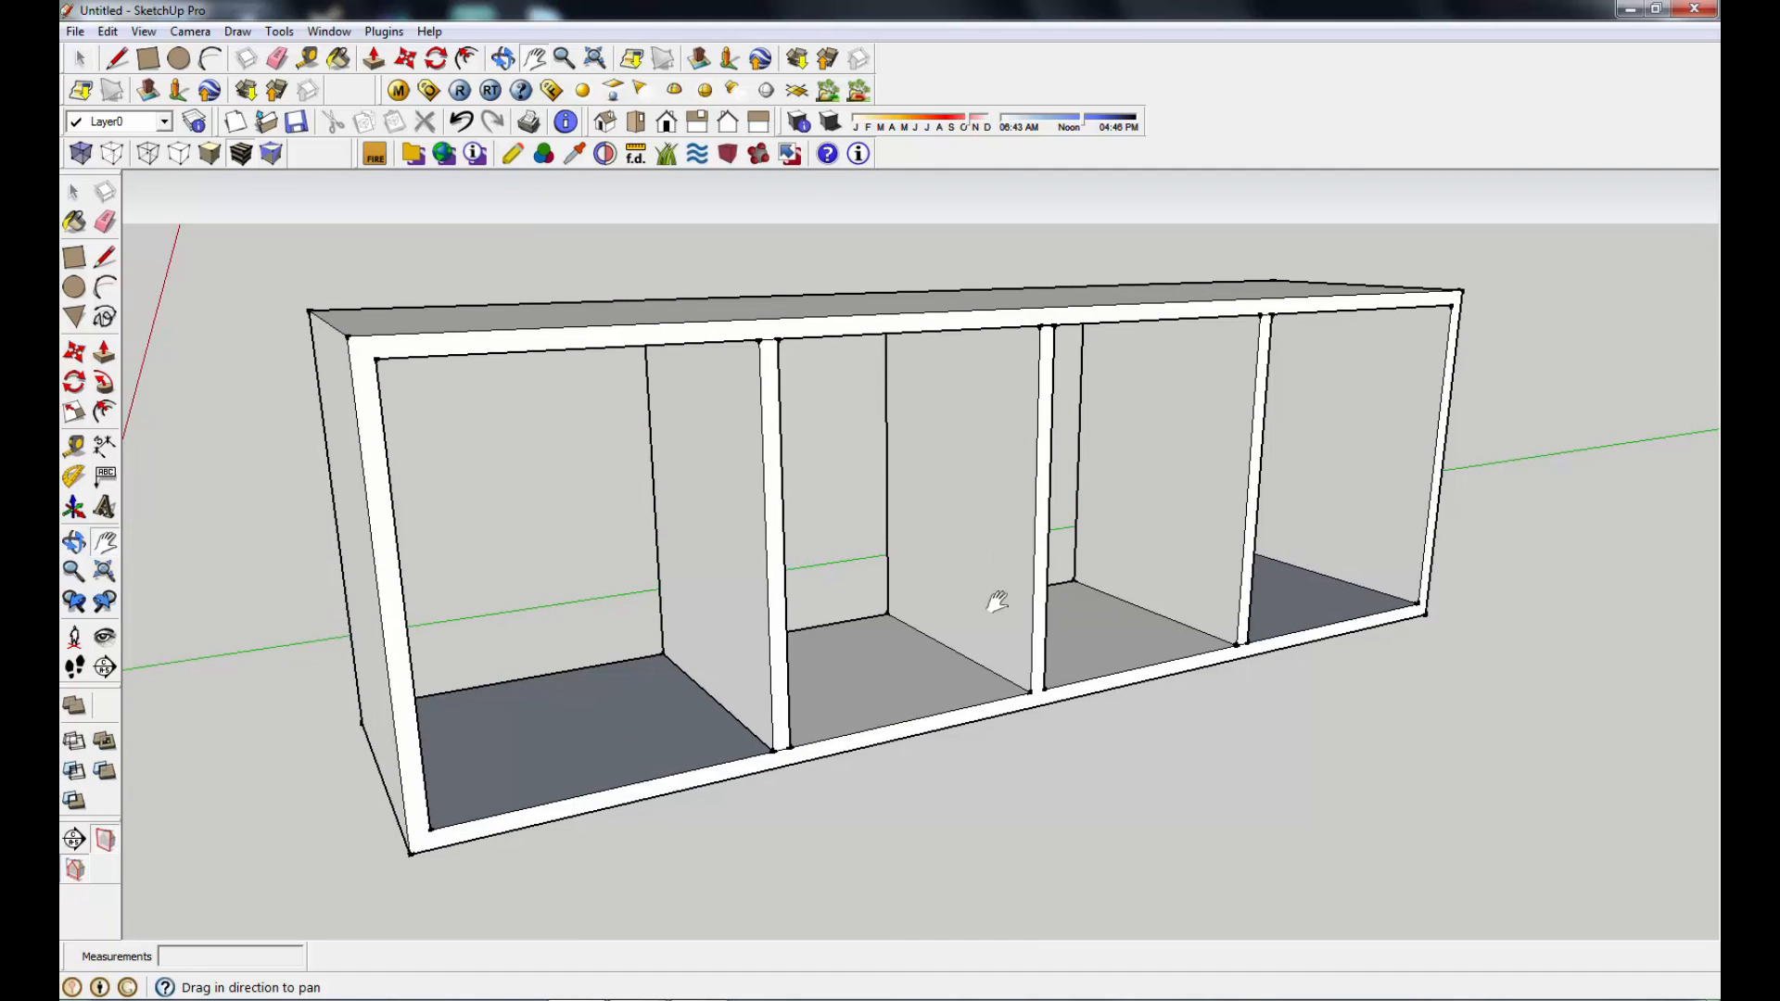
{"action": "scroll", "coordinate": [558, 558], "scroll_direction": "down", "scroll_amount": 1}
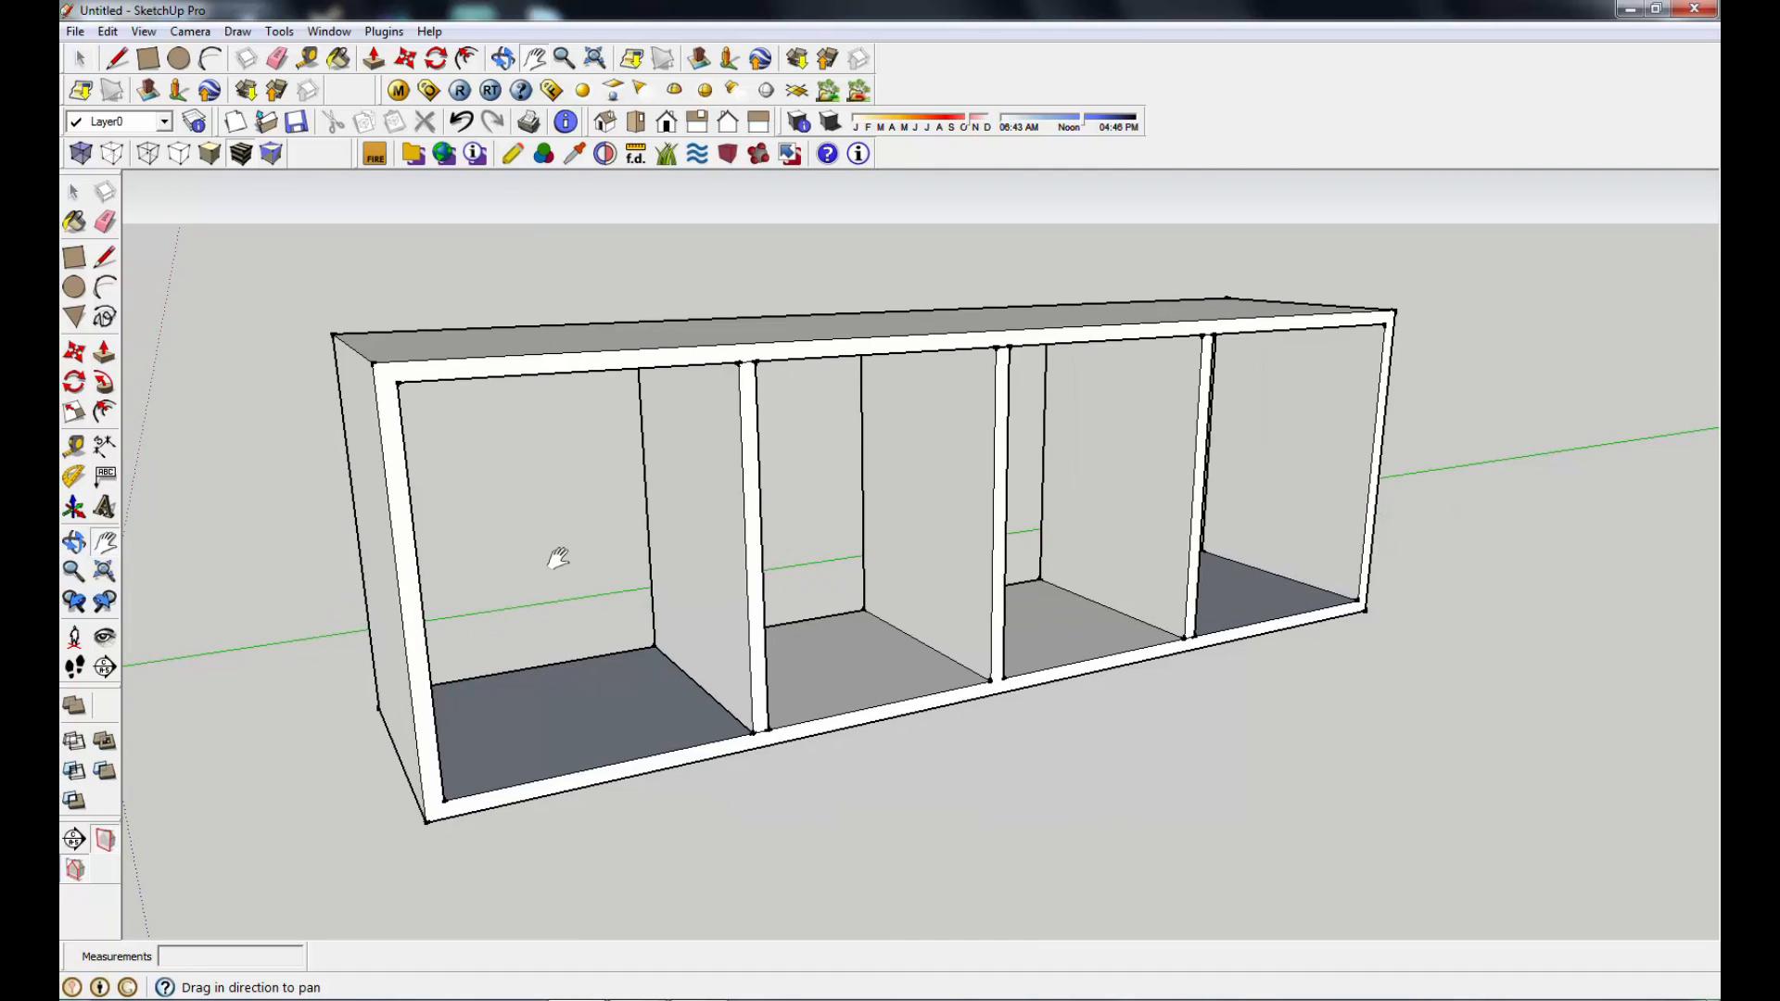
{"action": "key", "text": "o"}
{"action": "left_click_drag", "start_coordinate": [1001, 588], "coordinate": [1437, 544]}
{"action": "key", "text": "h"}
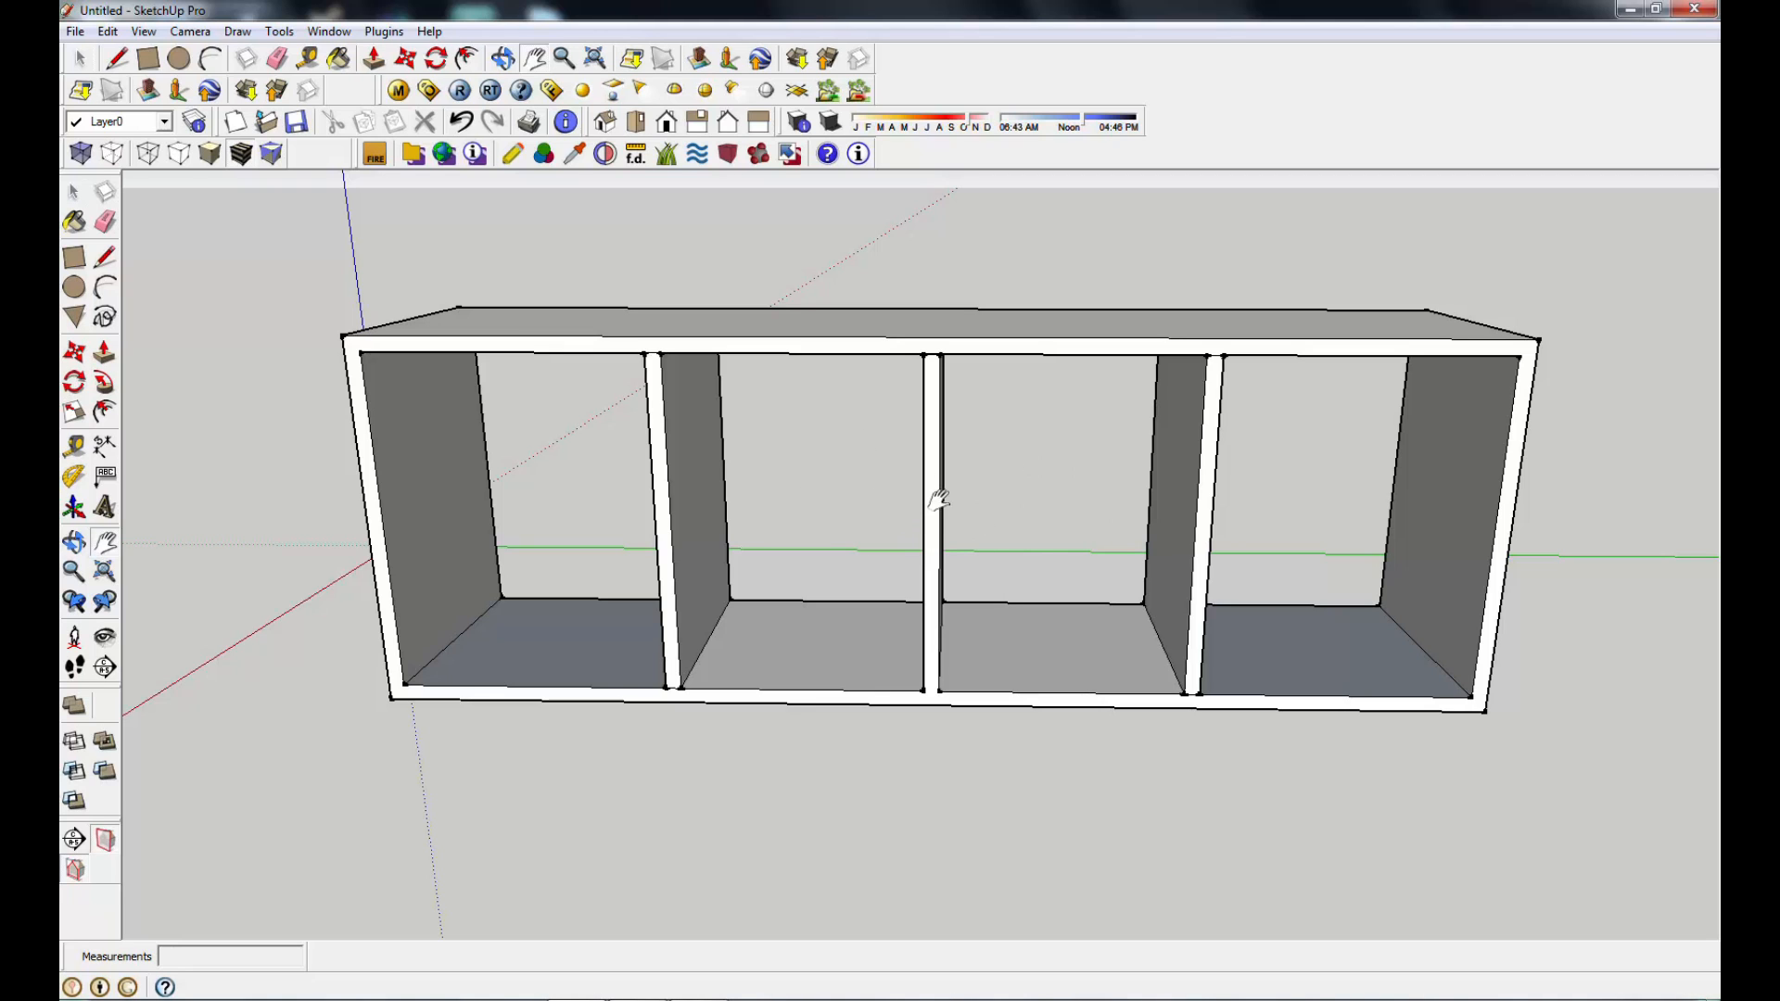
{"action": "middle_click_drag", "start_coordinate": [863, 533], "coordinate": [1014, 562]}
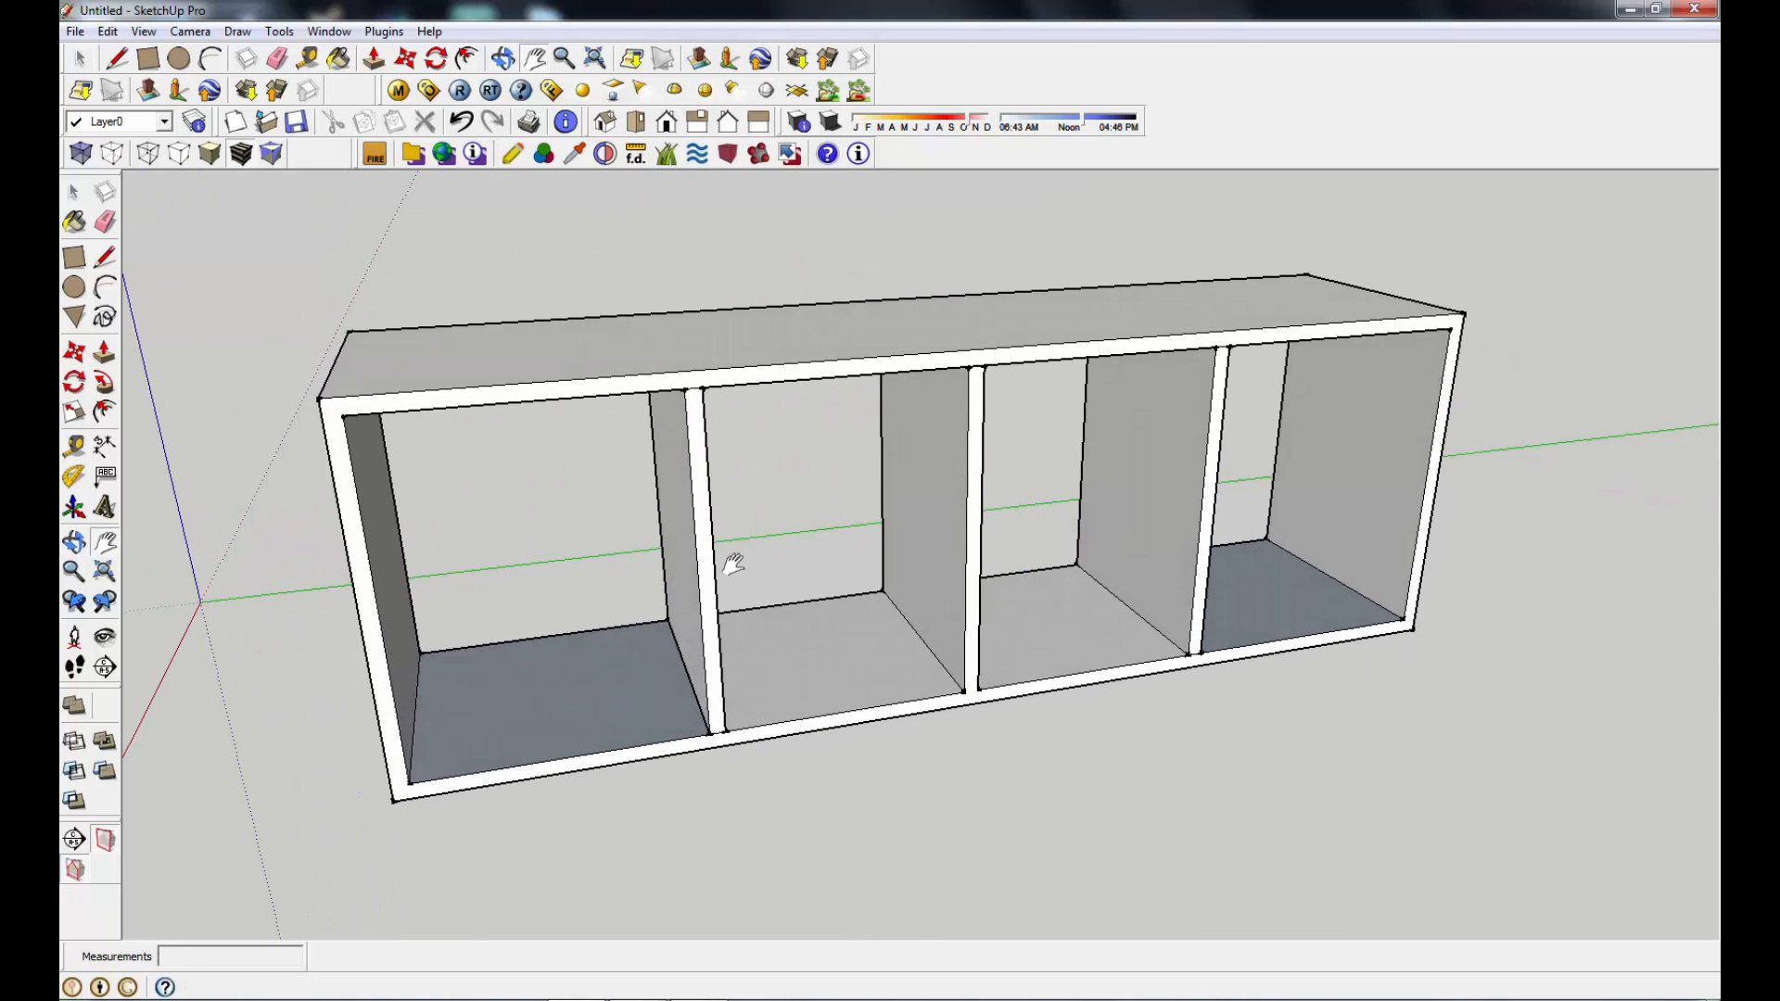
{"action": "mouse_move", "coordinate": [623, 572]}
{"action": "middle_mouse_down"}
{"action": "mouse_move", "coordinate": [676, 489]}
{"action": "mouse_move", "coordinate": [664, 476]}
{"action": "mouse_move", "coordinate": [666, 589]}
{"action": "mouse_move", "coordinate": [688, 560]}
{"action": "middle_mouse_up"}
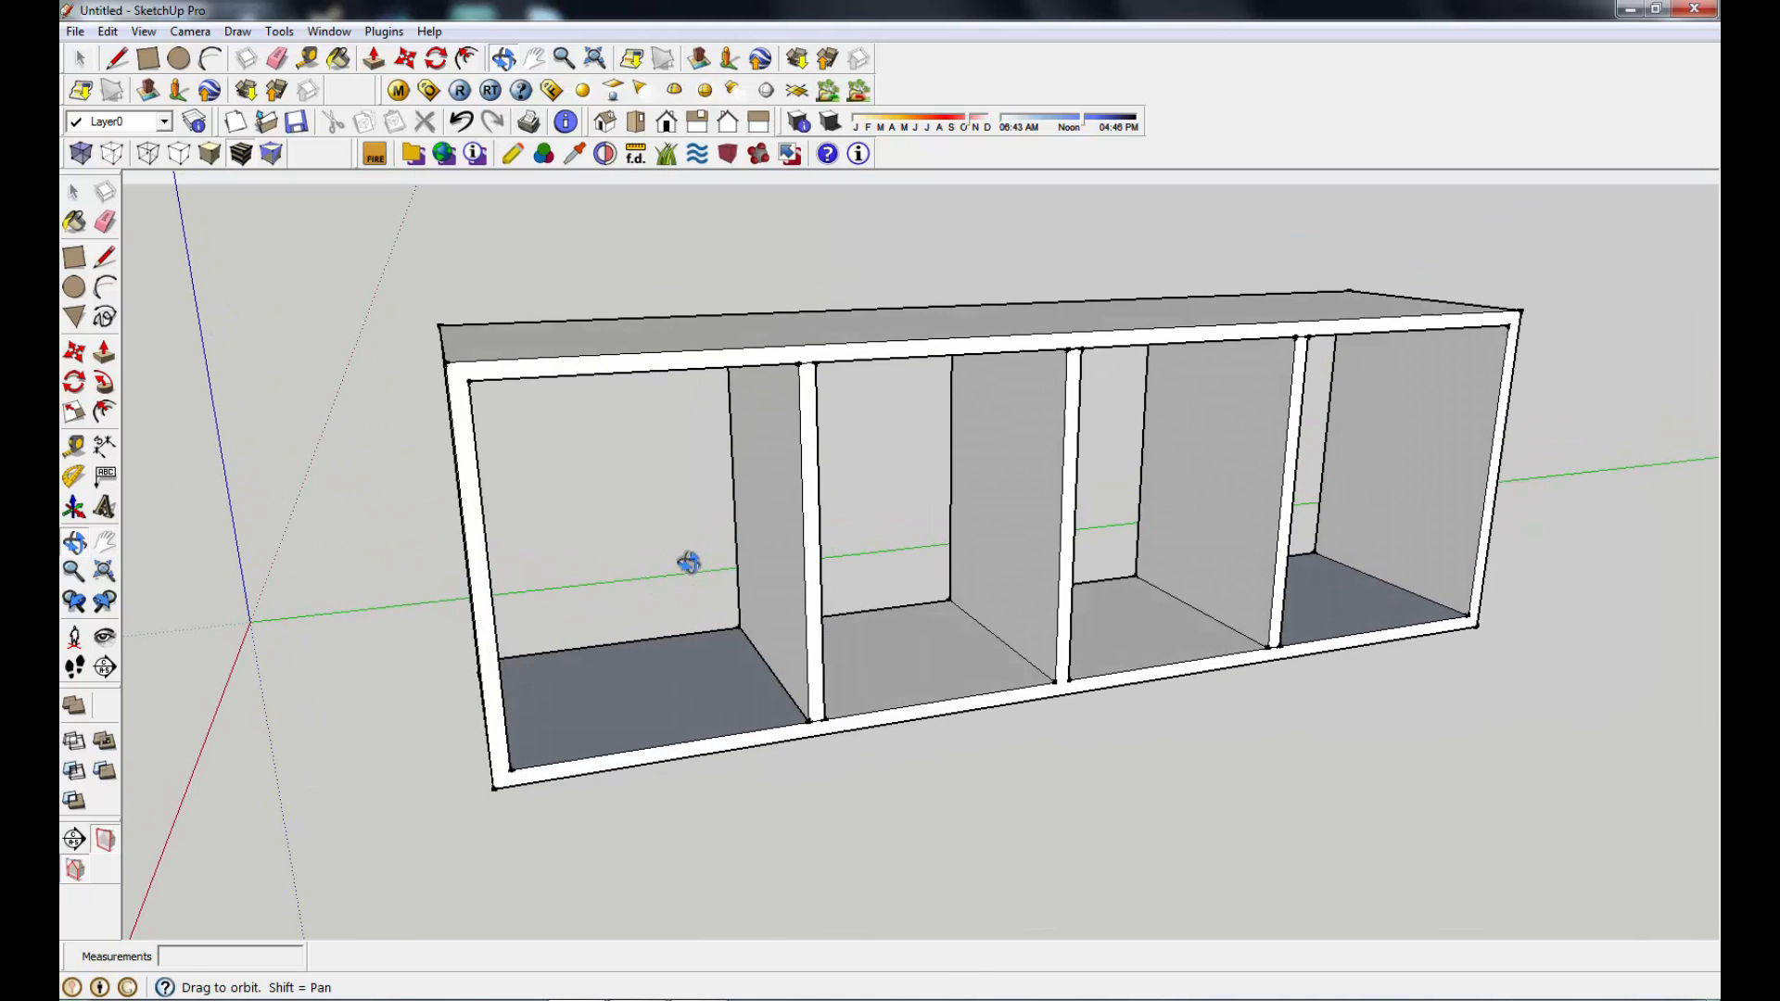
Step: Draw a horizontal and a vertical centre line between the edge midpoints across the leftmost compartment's front opening
{"action": "left_click", "coordinate": [105, 257]}
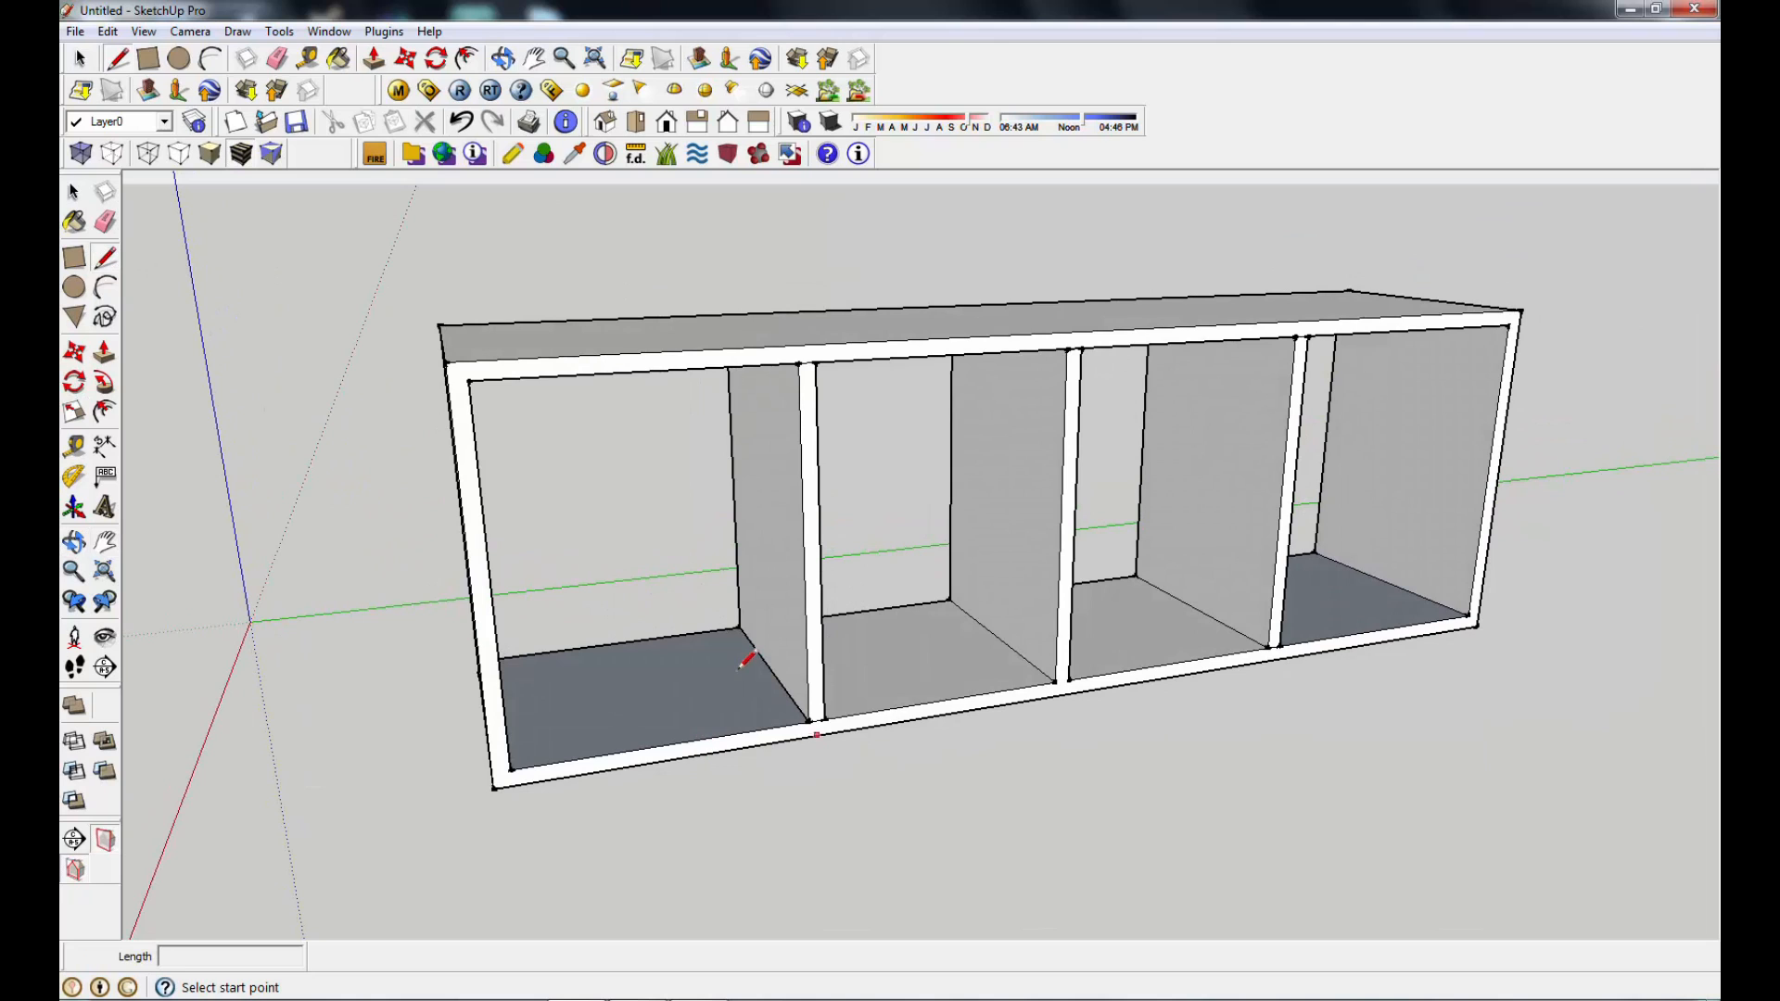
{"action": "left_click", "coordinate": [804, 549]}
{"action": "left_click", "coordinate": [492, 583]}
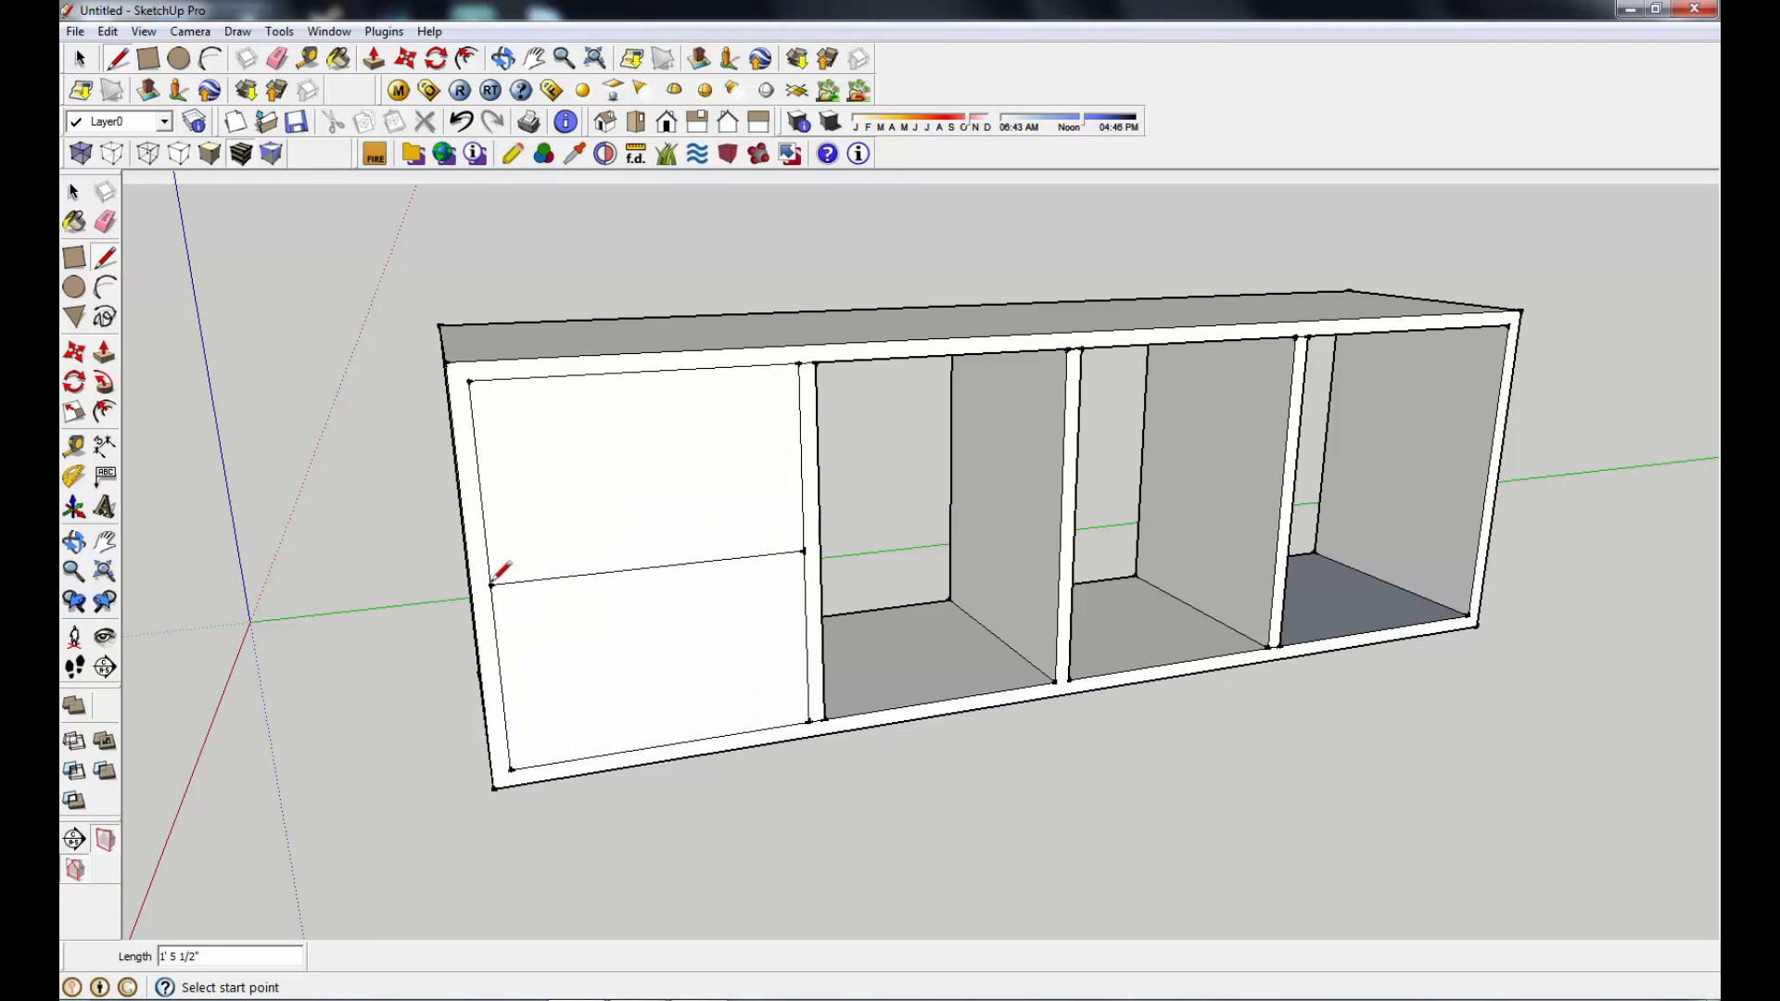
{"action": "left_click", "coordinate": [665, 745]}
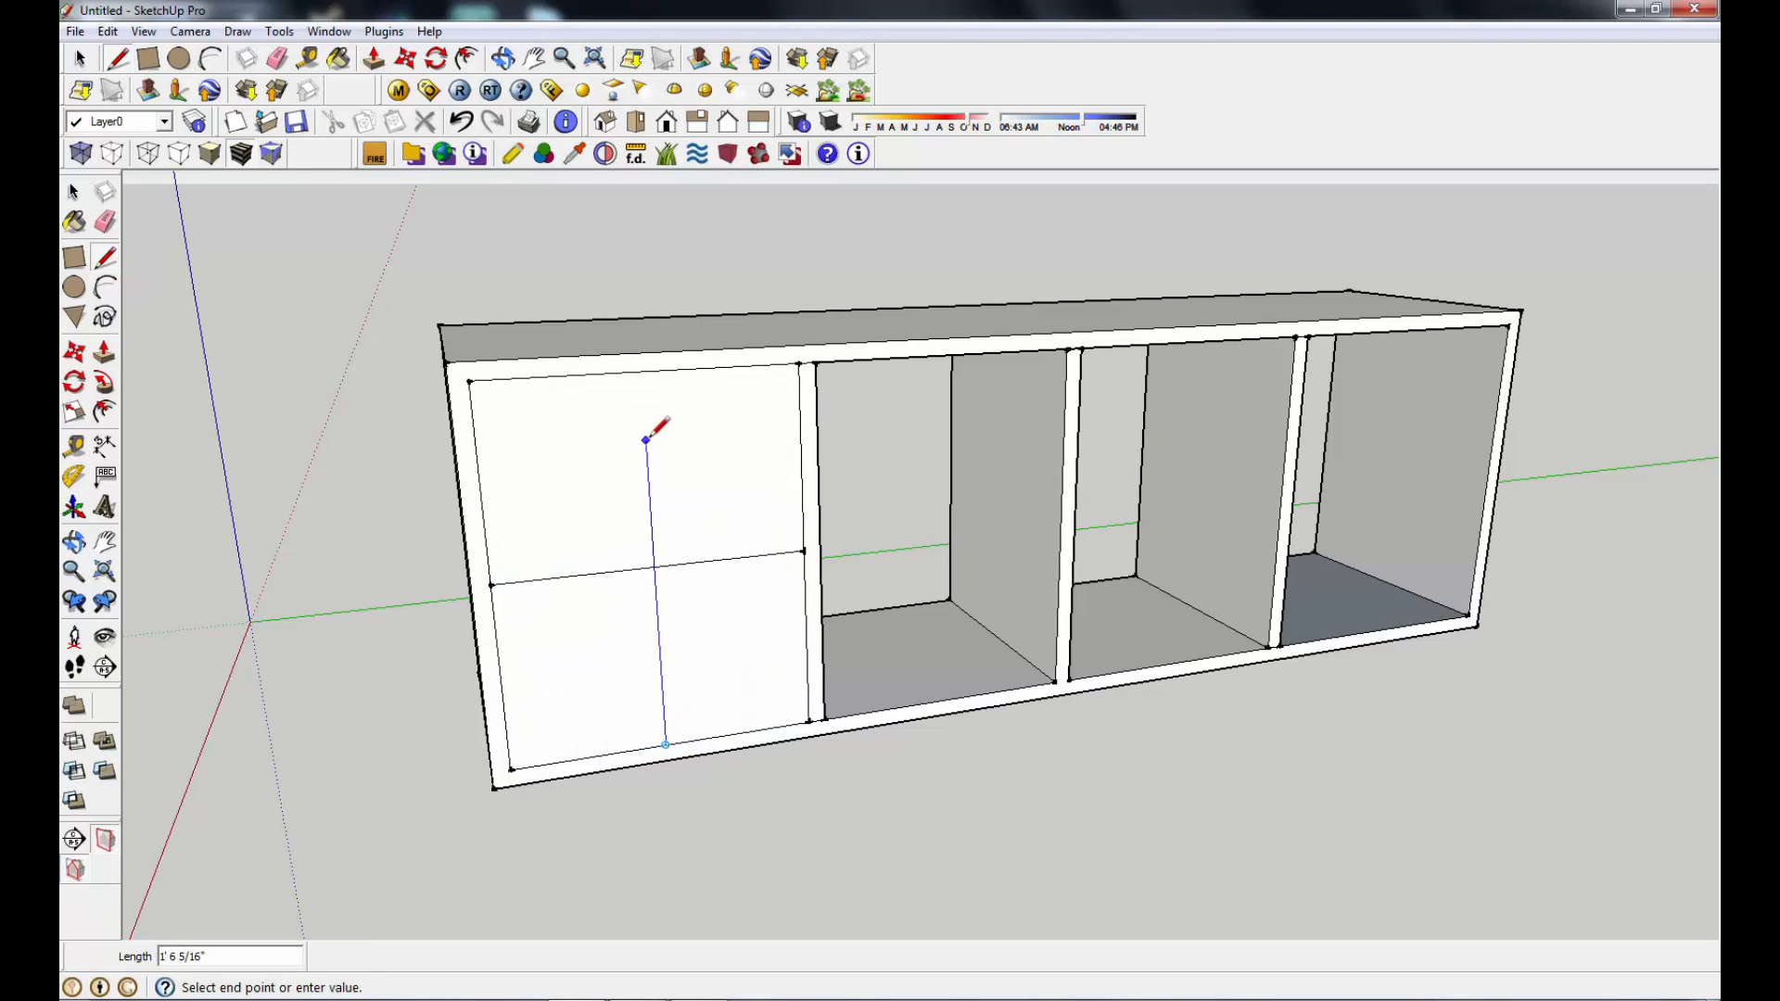
{"action": "left_click", "coordinate": [642, 372]}
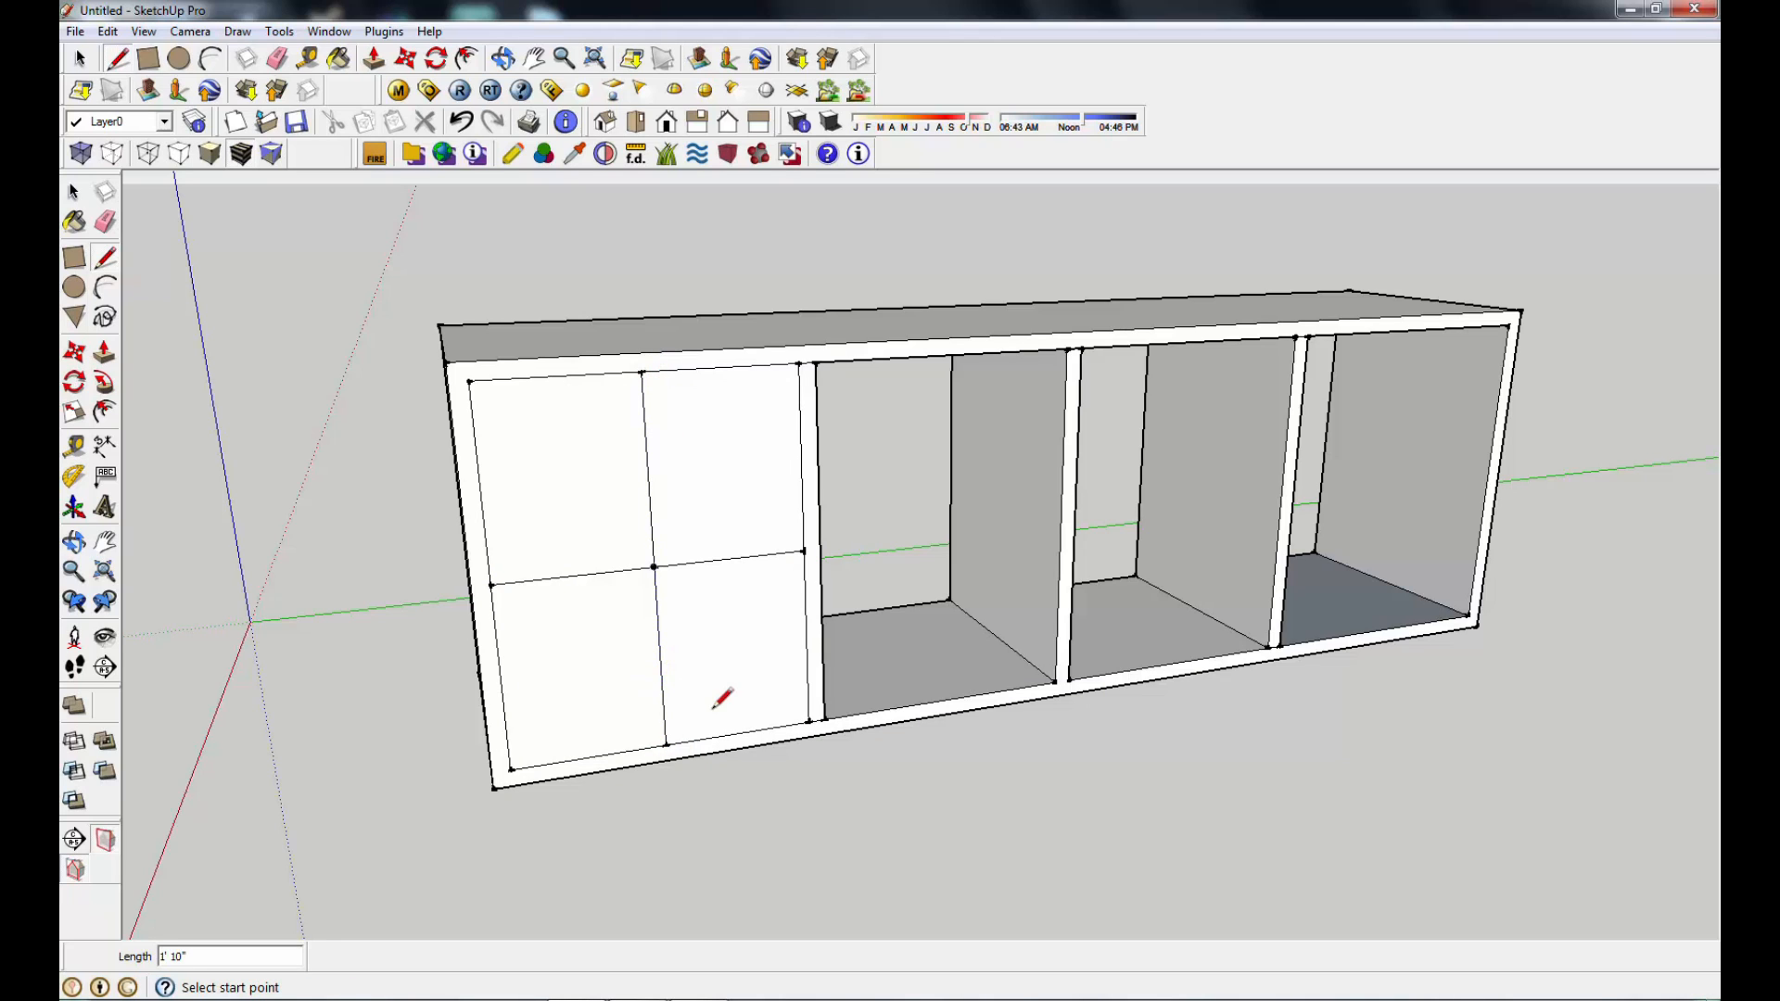
Step: Erase the four quarter faces covering the leftmost compartment's front, keeping the crossing centre lines
{"action": "left_click", "coordinate": [104, 221]}
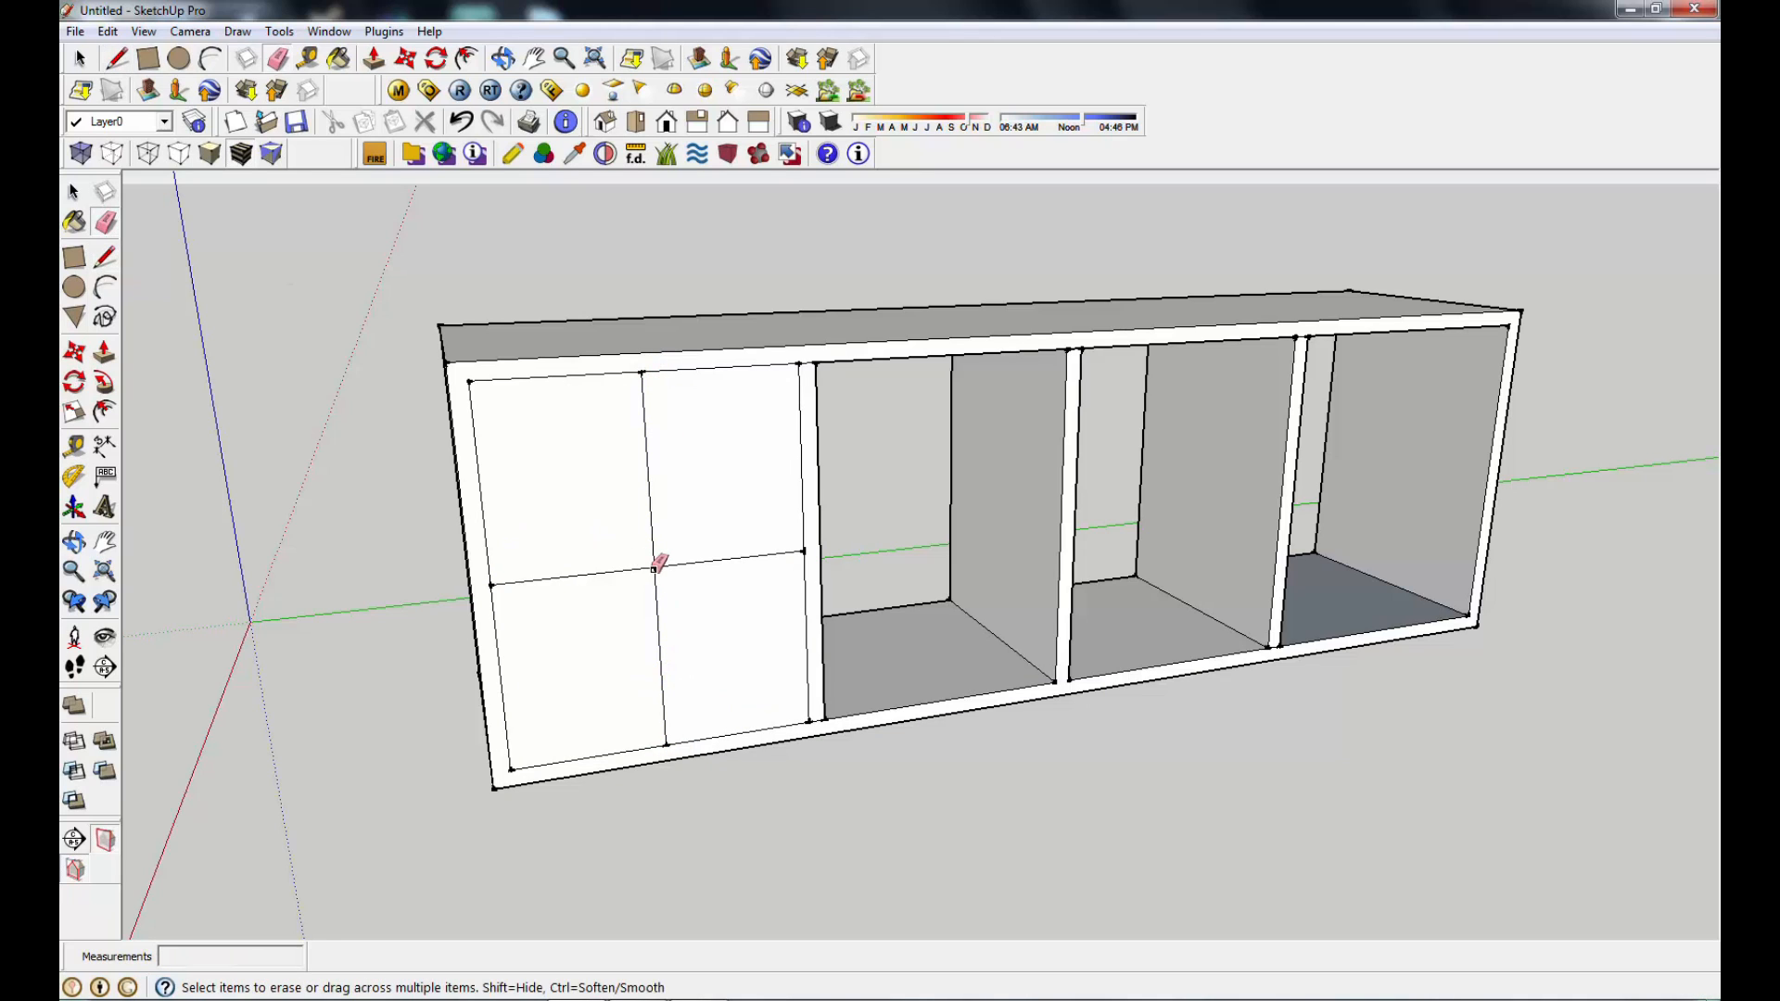
{"action": "left_click", "coordinate": [74, 192]}
{"action": "left_click", "coordinate": [543, 512]}
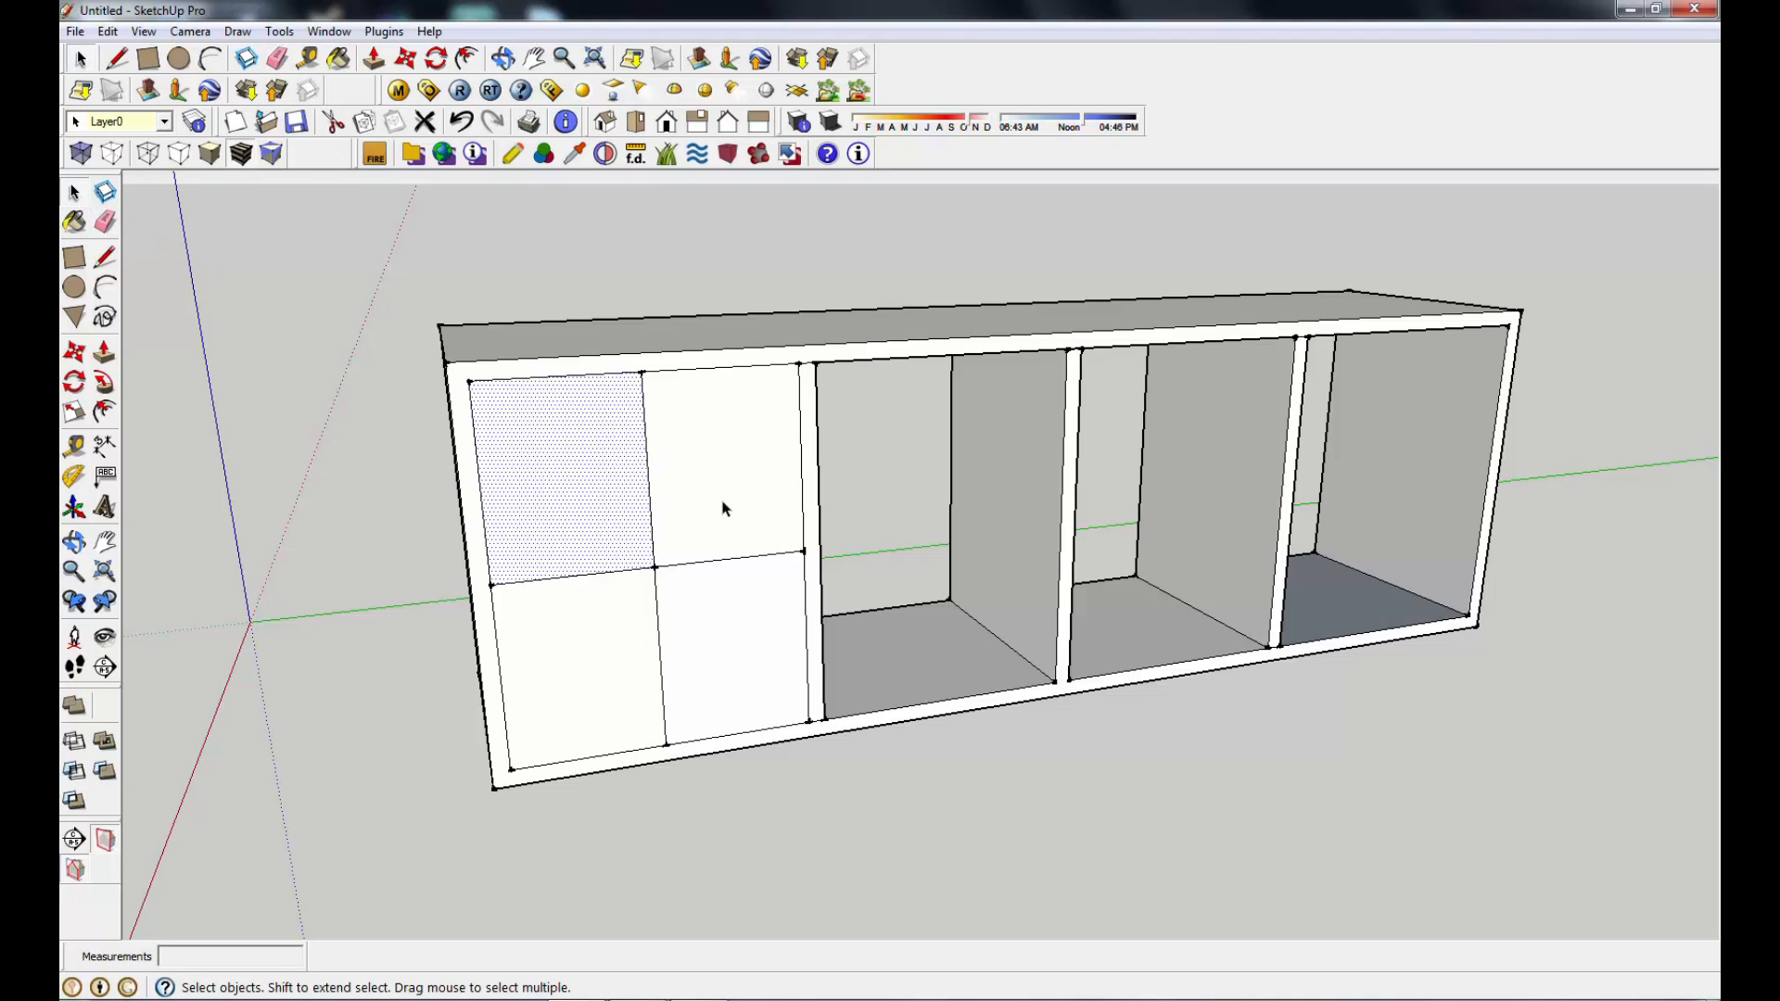
{"action": "left_click", "coordinate": [733, 519], "text": "shift"}
{"action": "left_click", "coordinate": [775, 690], "text": "shift"}
{"action": "left_click", "coordinate": [577, 678], "text": "shift"}
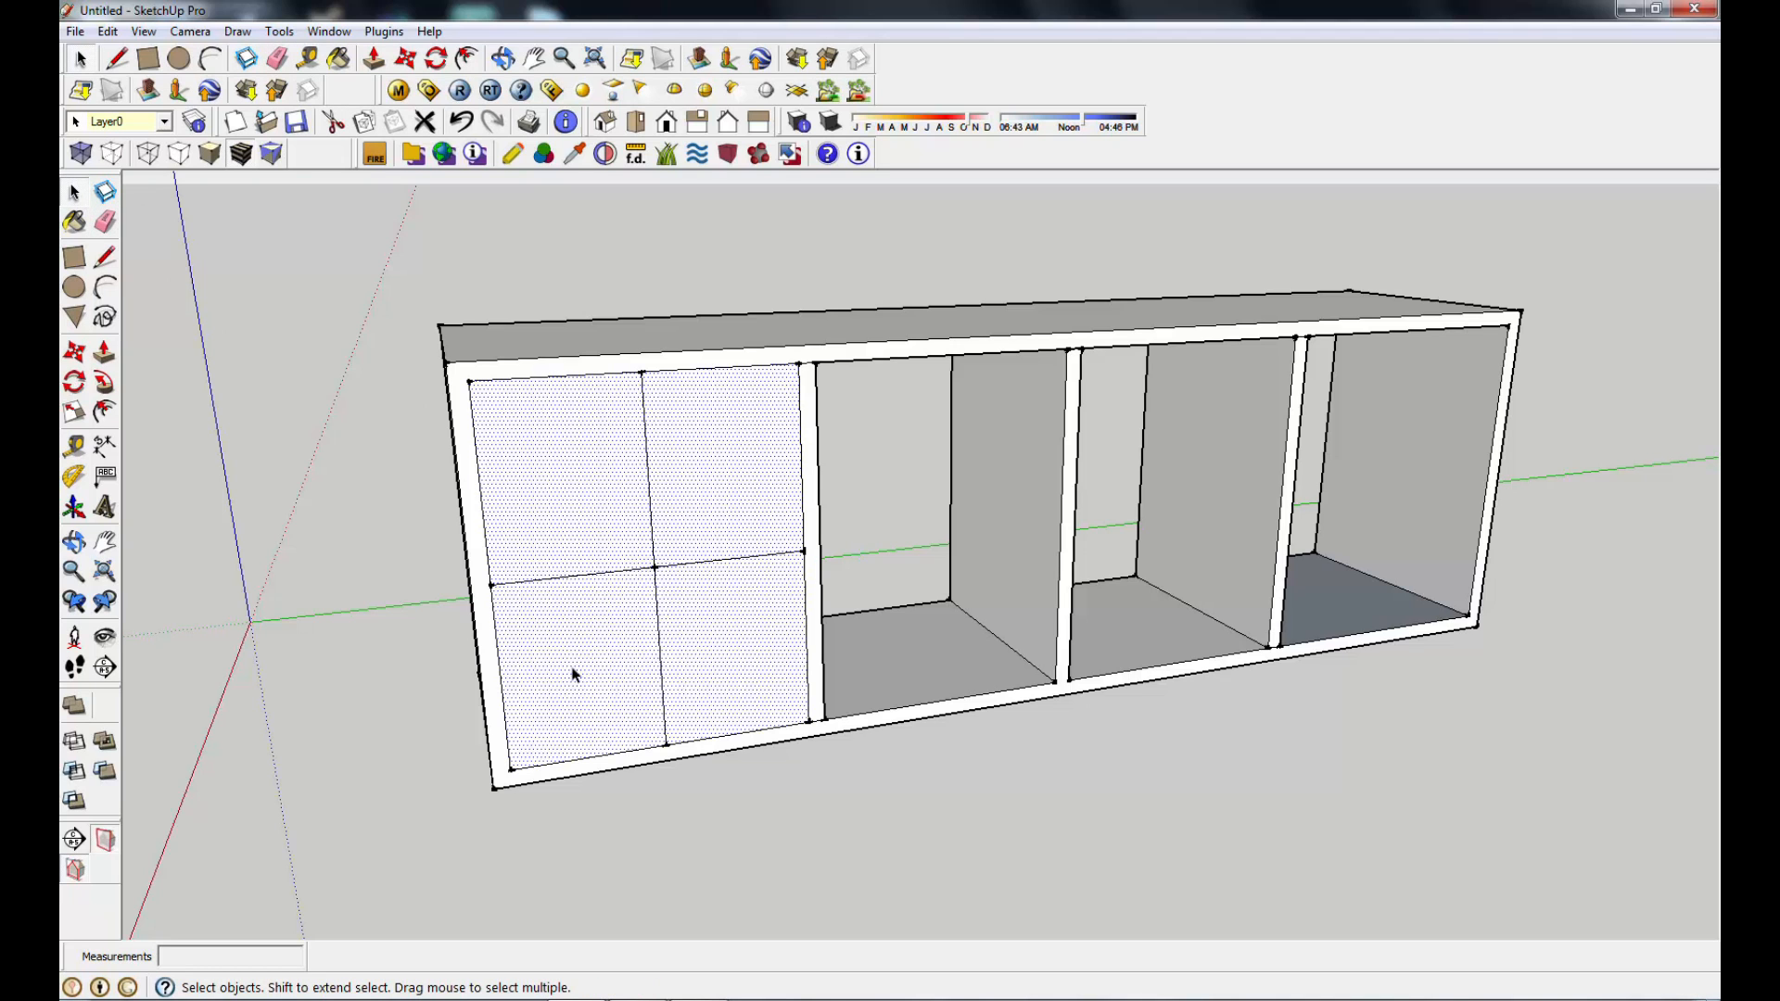
{"action": "right_click", "coordinate": [576, 338]}
{"action": "left_click", "coordinate": [635, 394]}
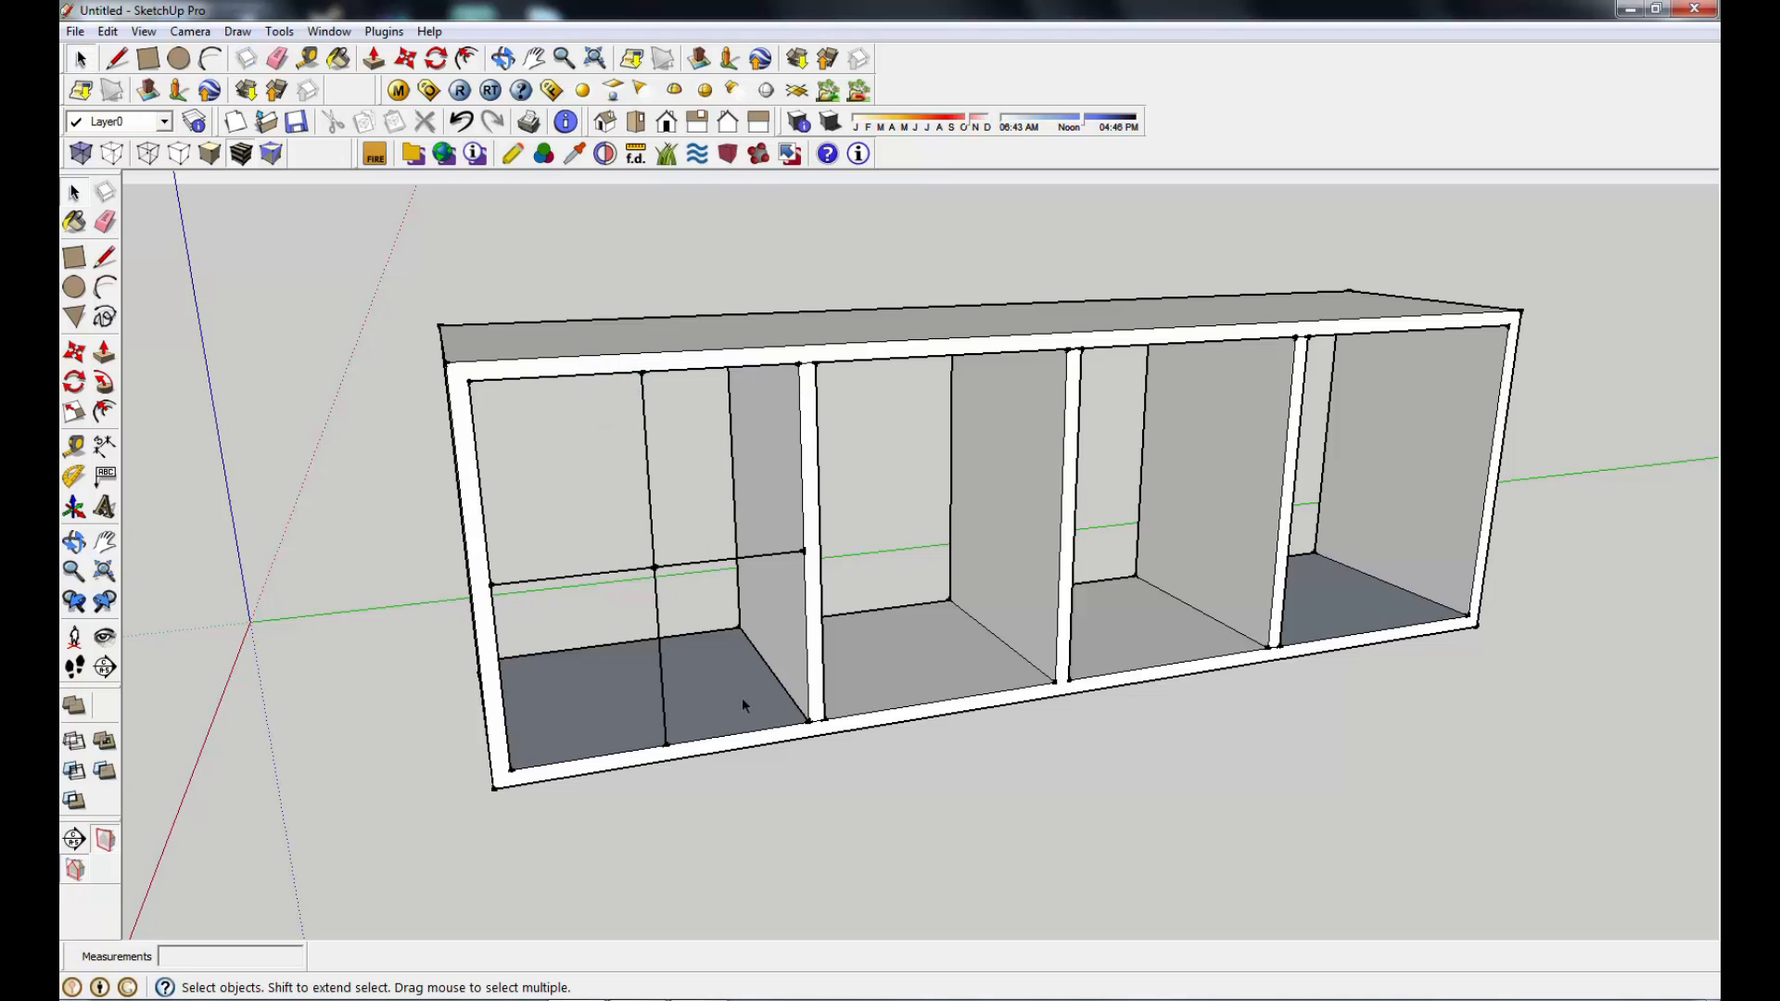
Step: Draw lines through the side, rear and front edge midpoints of the leftmost compartment to form a horizontal mid-height shelf face
{"action": "key", "text": "l"}
{"action": "left_click", "coordinate": [804, 551]}
{"action": "left_click", "coordinate": [730, 480]}
{"action": "middle_click_drag", "start_coordinate": [678, 620], "coordinate": [471, 666]}
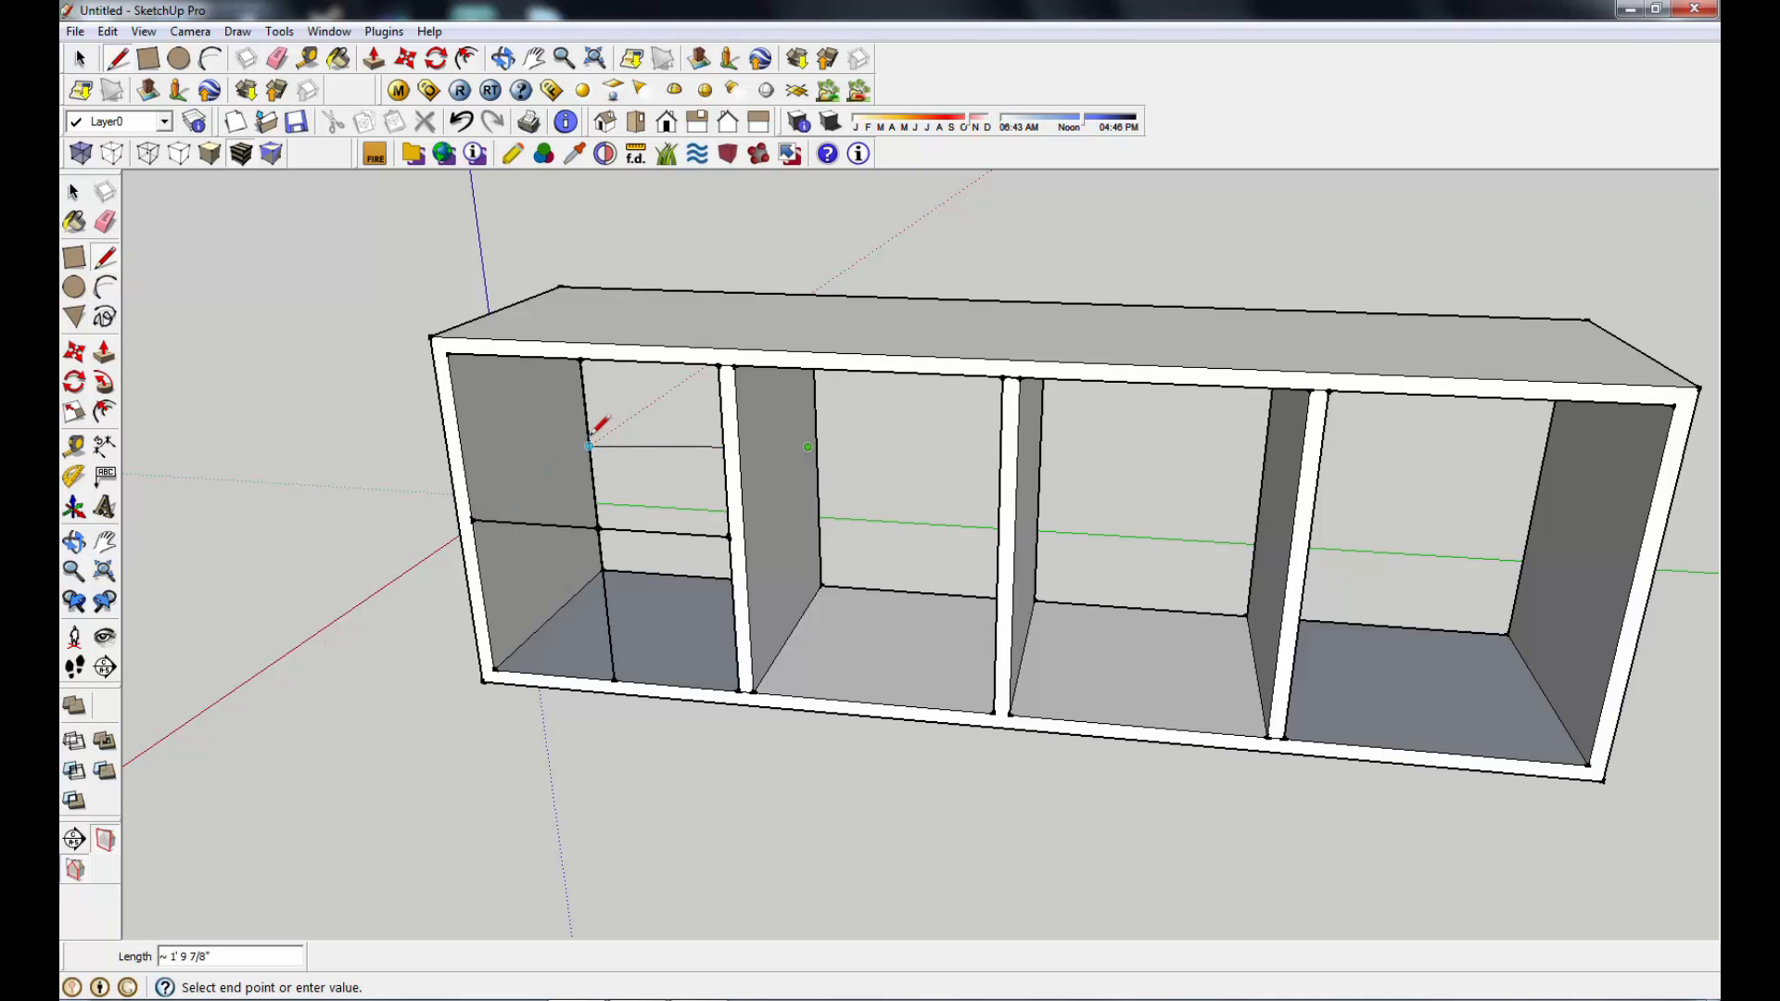
{"action": "middle_click_drag", "start_coordinate": [596, 457], "coordinate": [676, 449]}
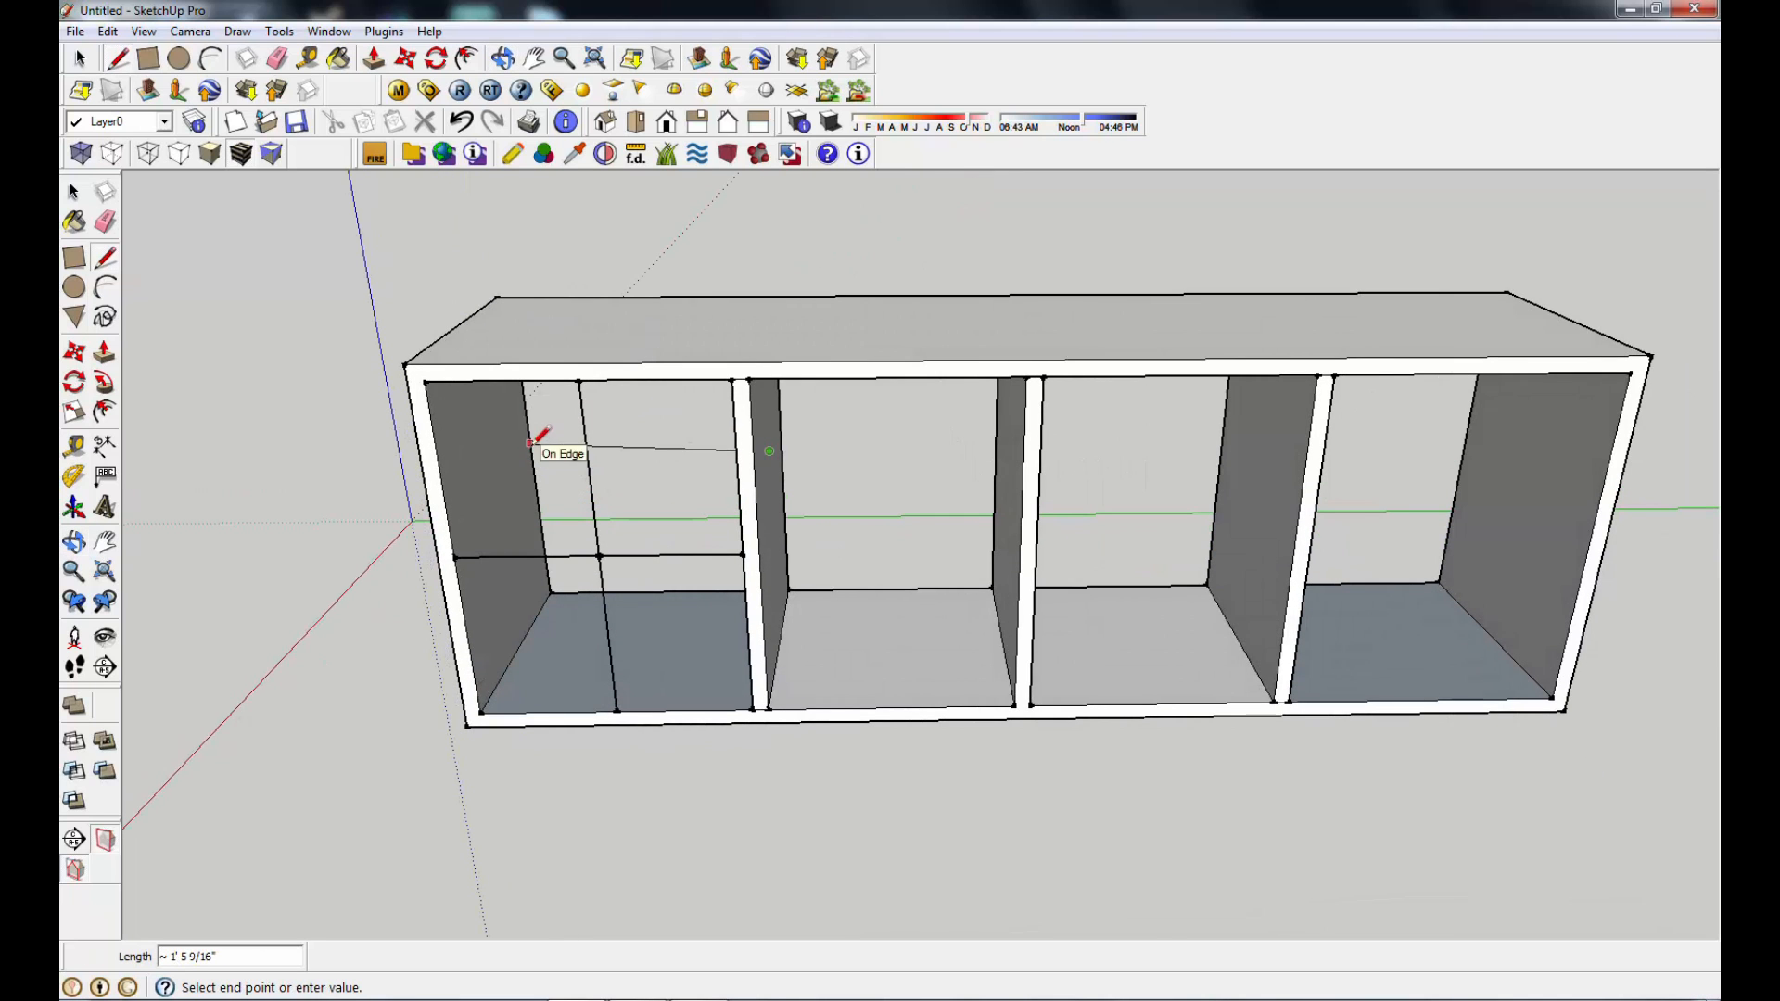
{"action": "scroll", "coordinate": [538, 484], "scroll_direction": "up", "scroll_amount": 4}
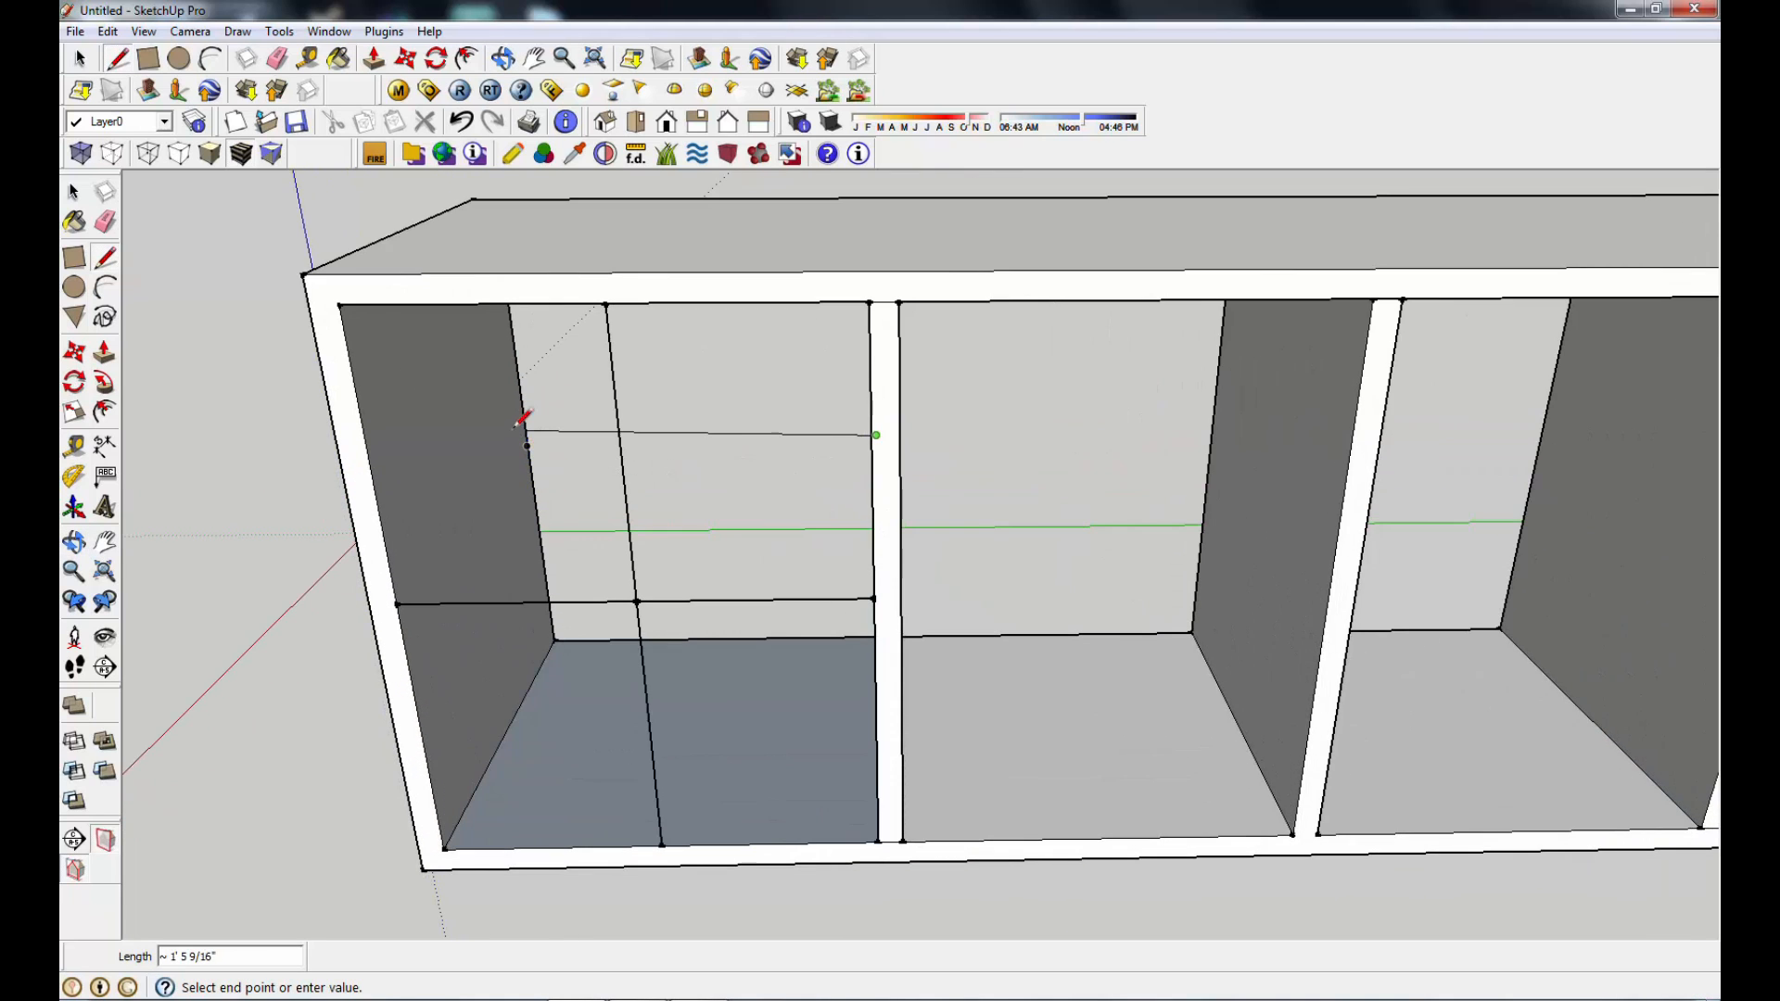
{"action": "left_click", "coordinate": [526, 446]}
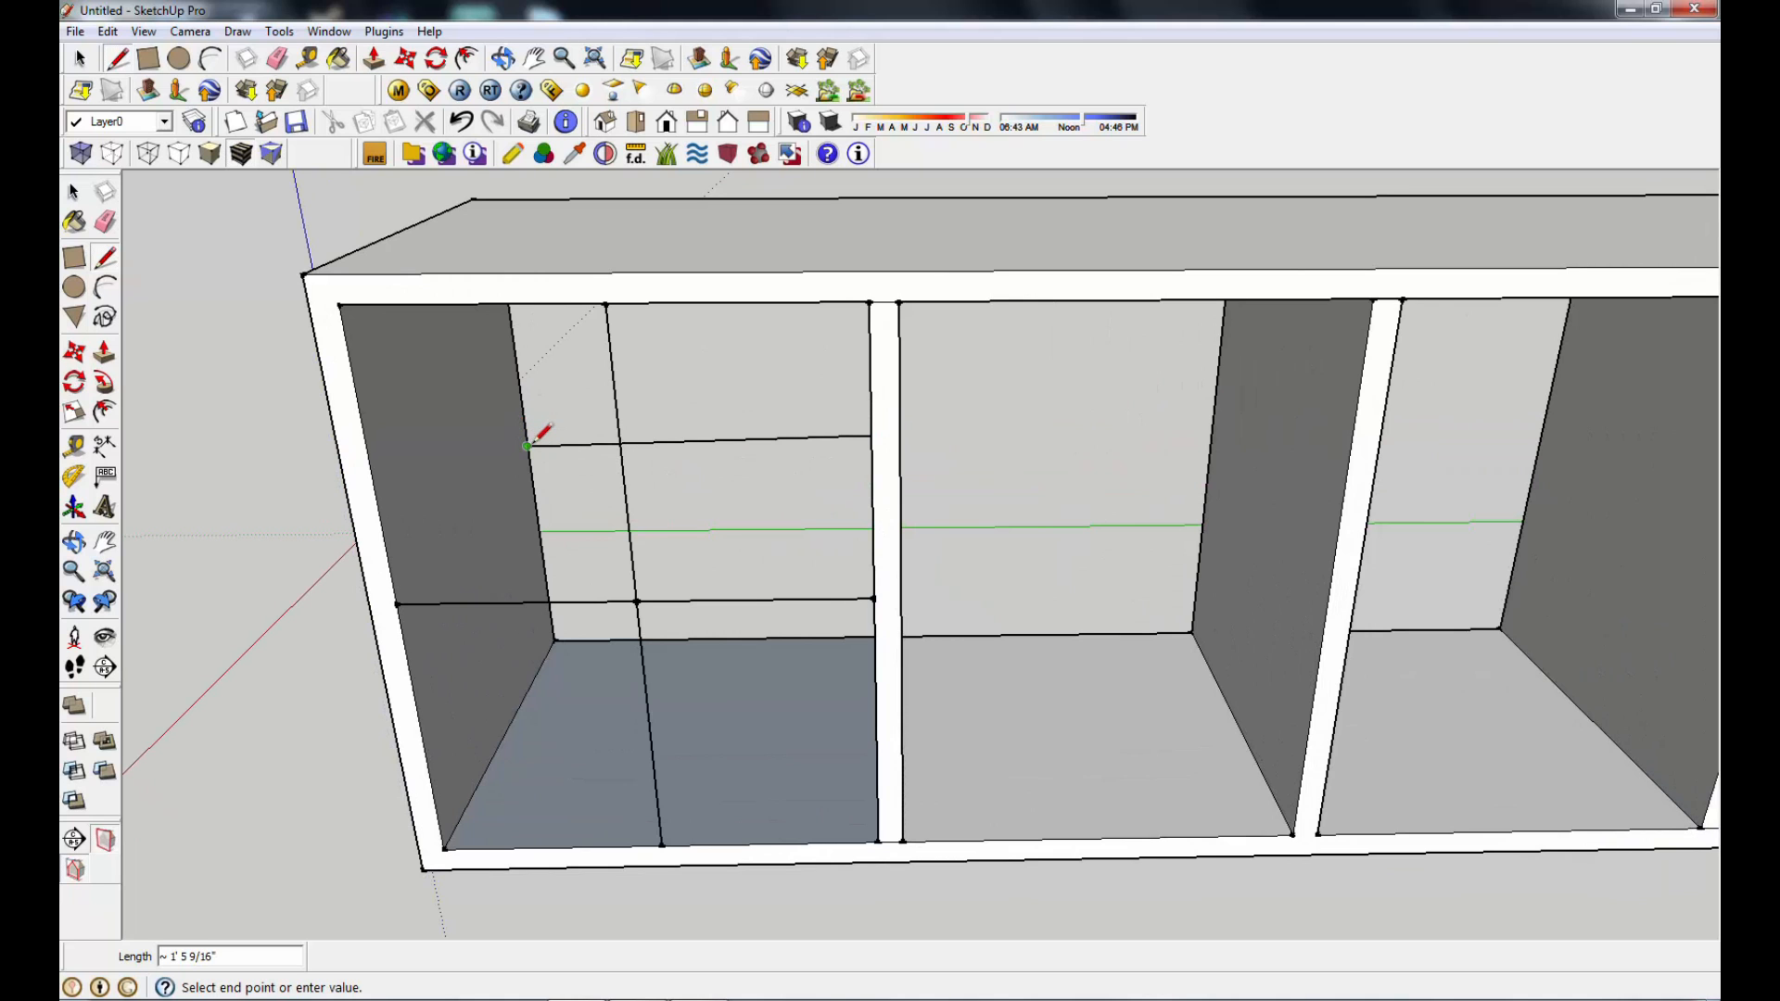
{"action": "left_click", "coordinate": [399, 603]}
{"action": "scroll", "coordinate": [408, 598], "scroll_direction": "down", "scroll_amount": 3}
{"action": "mouse_move", "coordinate": [492, 619]}
{"action": "middle_mouse_down"}
{"action": "mouse_move", "coordinate": [680, 623]}
{"action": "mouse_move", "coordinate": [751, 564]}
{"action": "mouse_move", "coordinate": [753, 623]}
{"action": "middle_mouse_up"}
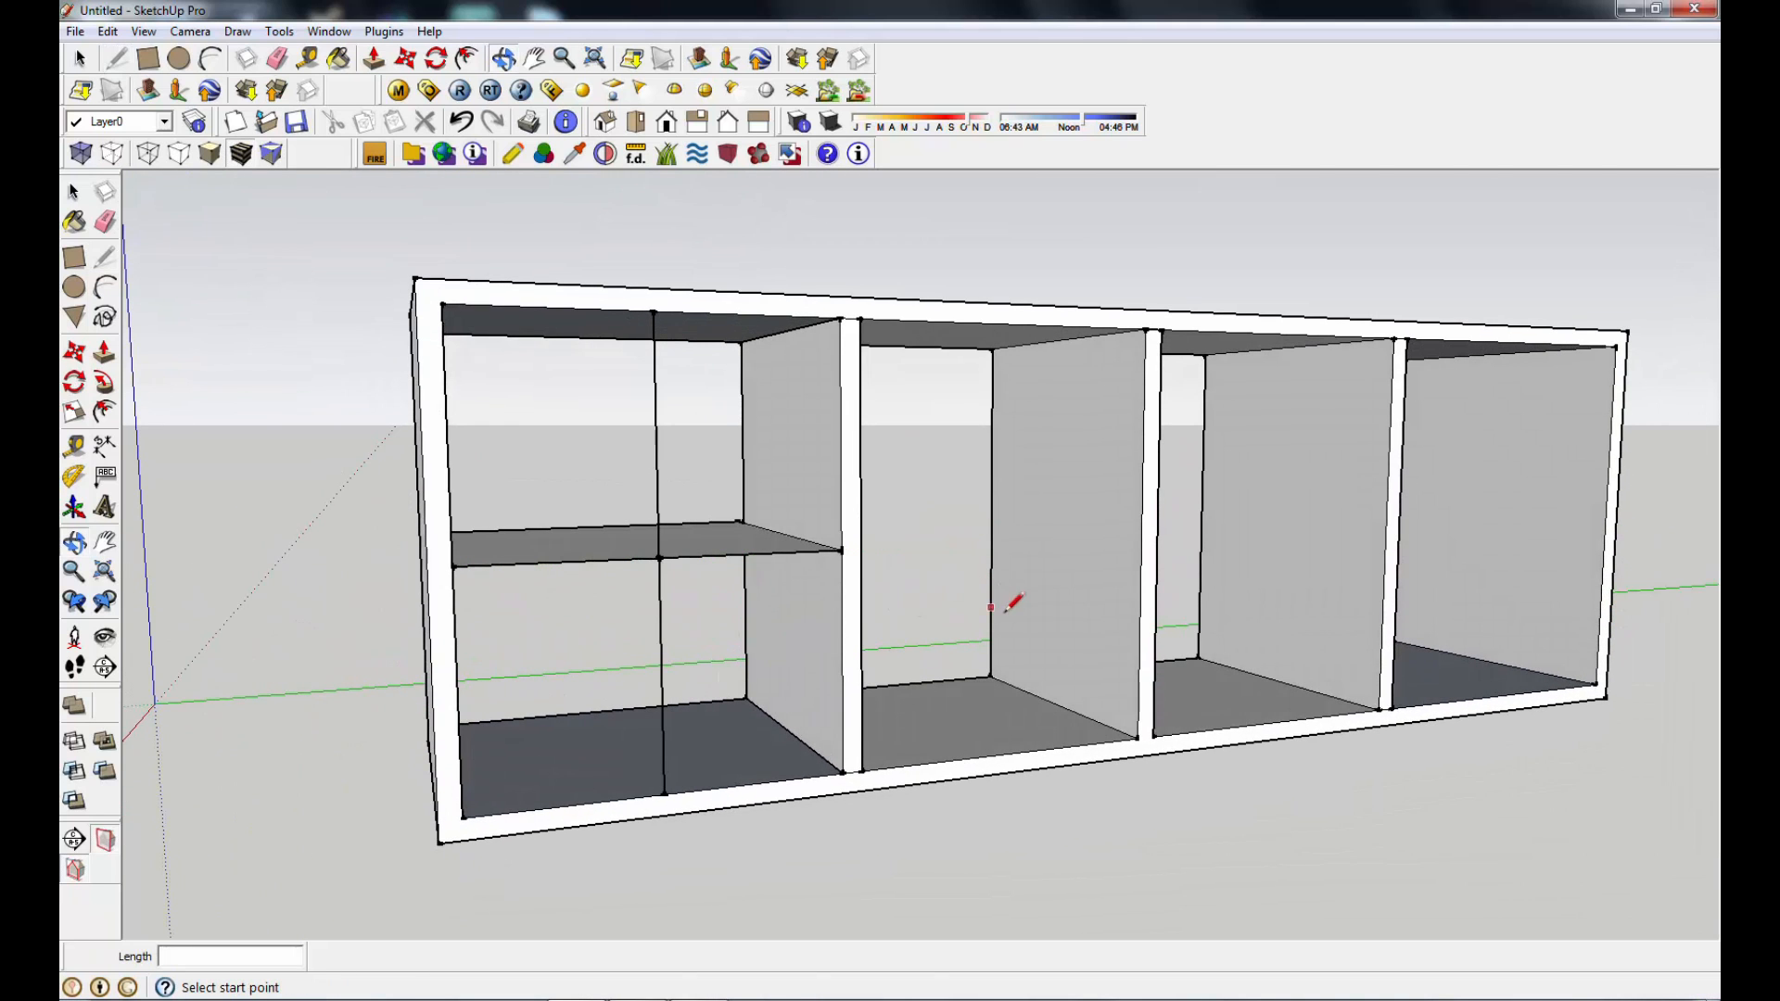
Step: Draw a line between the front and rear edge midpoints on each side wall of the rightmost compartment
{"action": "middle_click_drag", "start_coordinate": [879, 647], "coordinate": [946, 720]}
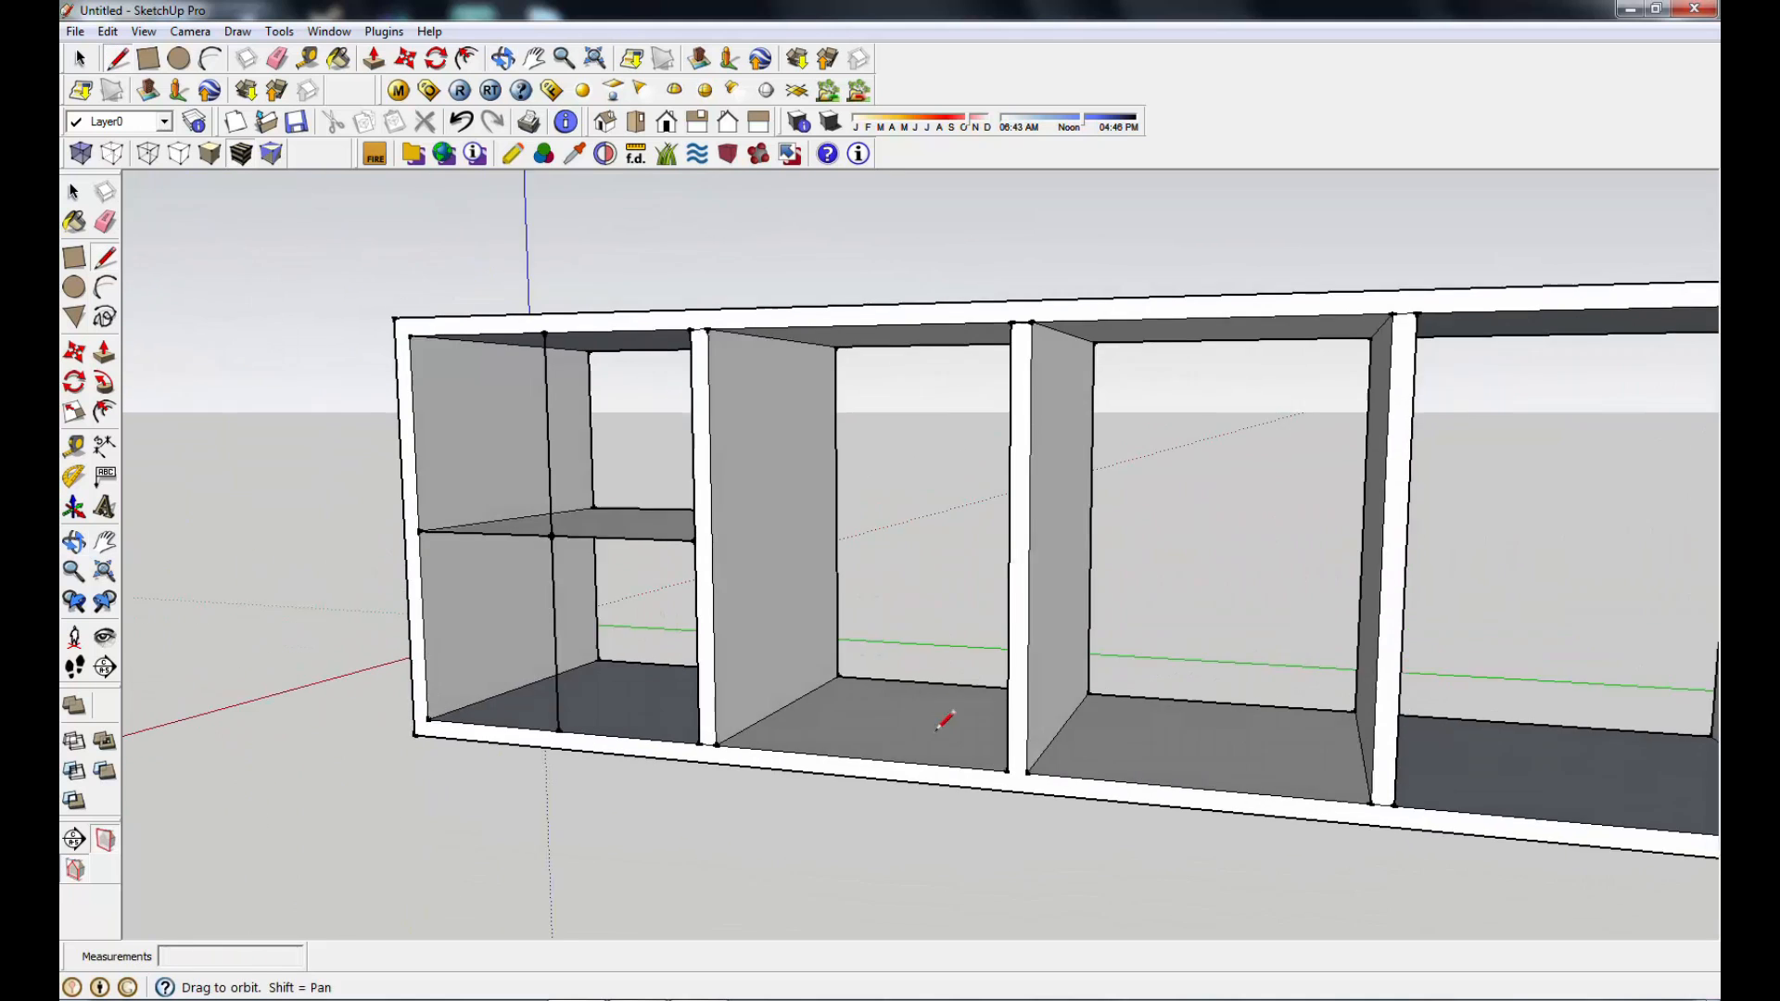
{"action": "scroll", "coordinate": [973, 715], "scroll_direction": "down", "scroll_amount": 4}
{"action": "scroll", "coordinate": [1478, 775], "scroll_direction": "up", "scroll_amount": 5}
{"action": "middle_click_drag", "start_coordinate": [1232, 782], "coordinate": [1038, 732]}
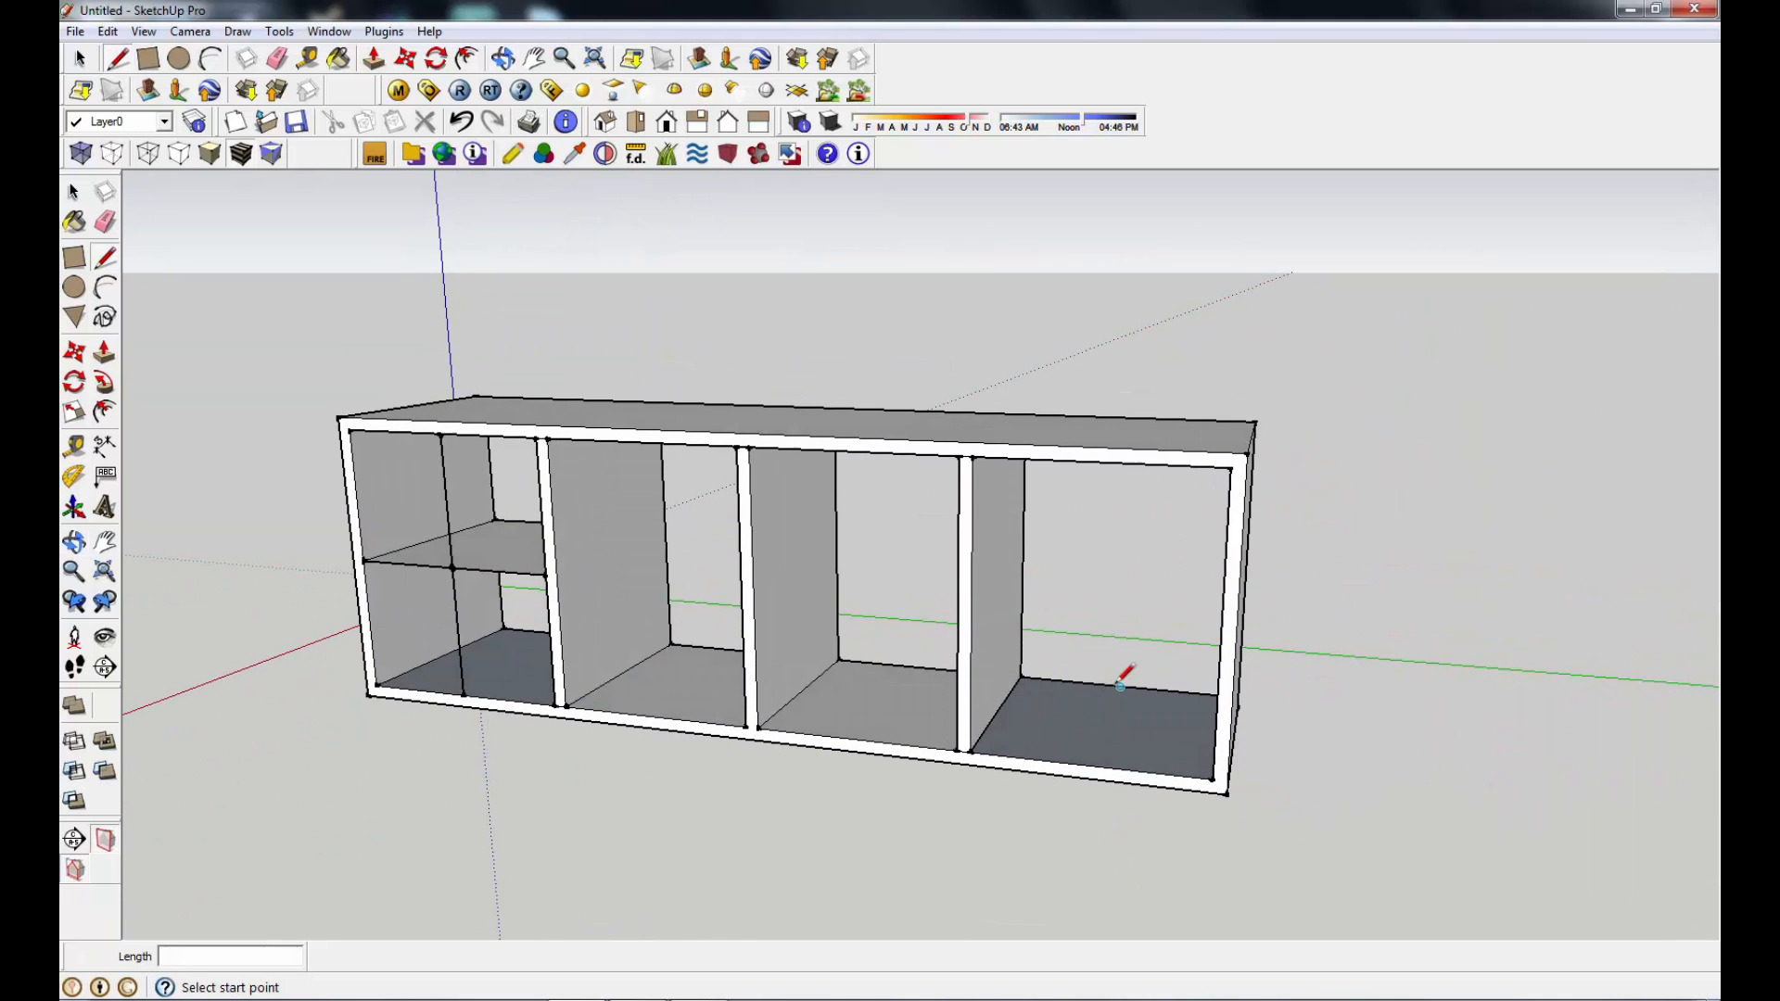
{"action": "left_click", "coordinate": [971, 608]}
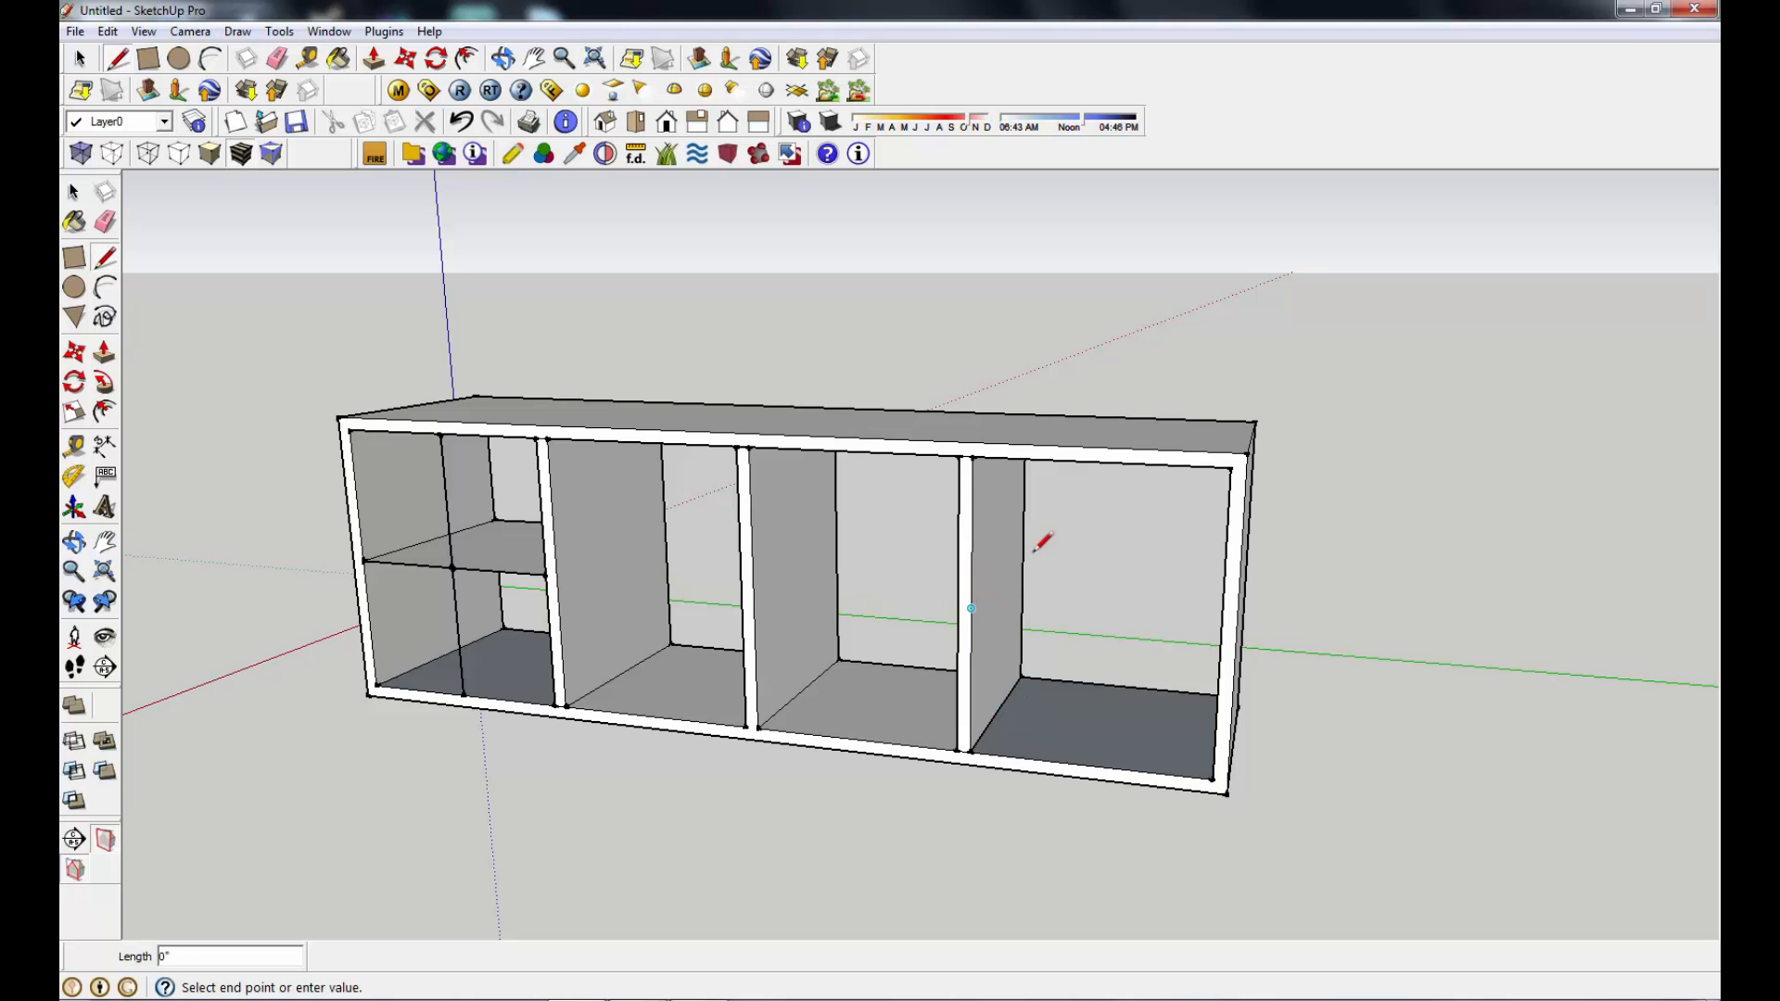
{"action": "left_click", "coordinate": [1024, 555]}
{"action": "middle_click_drag", "start_coordinate": [1029, 727], "coordinate": [1215, 679]}
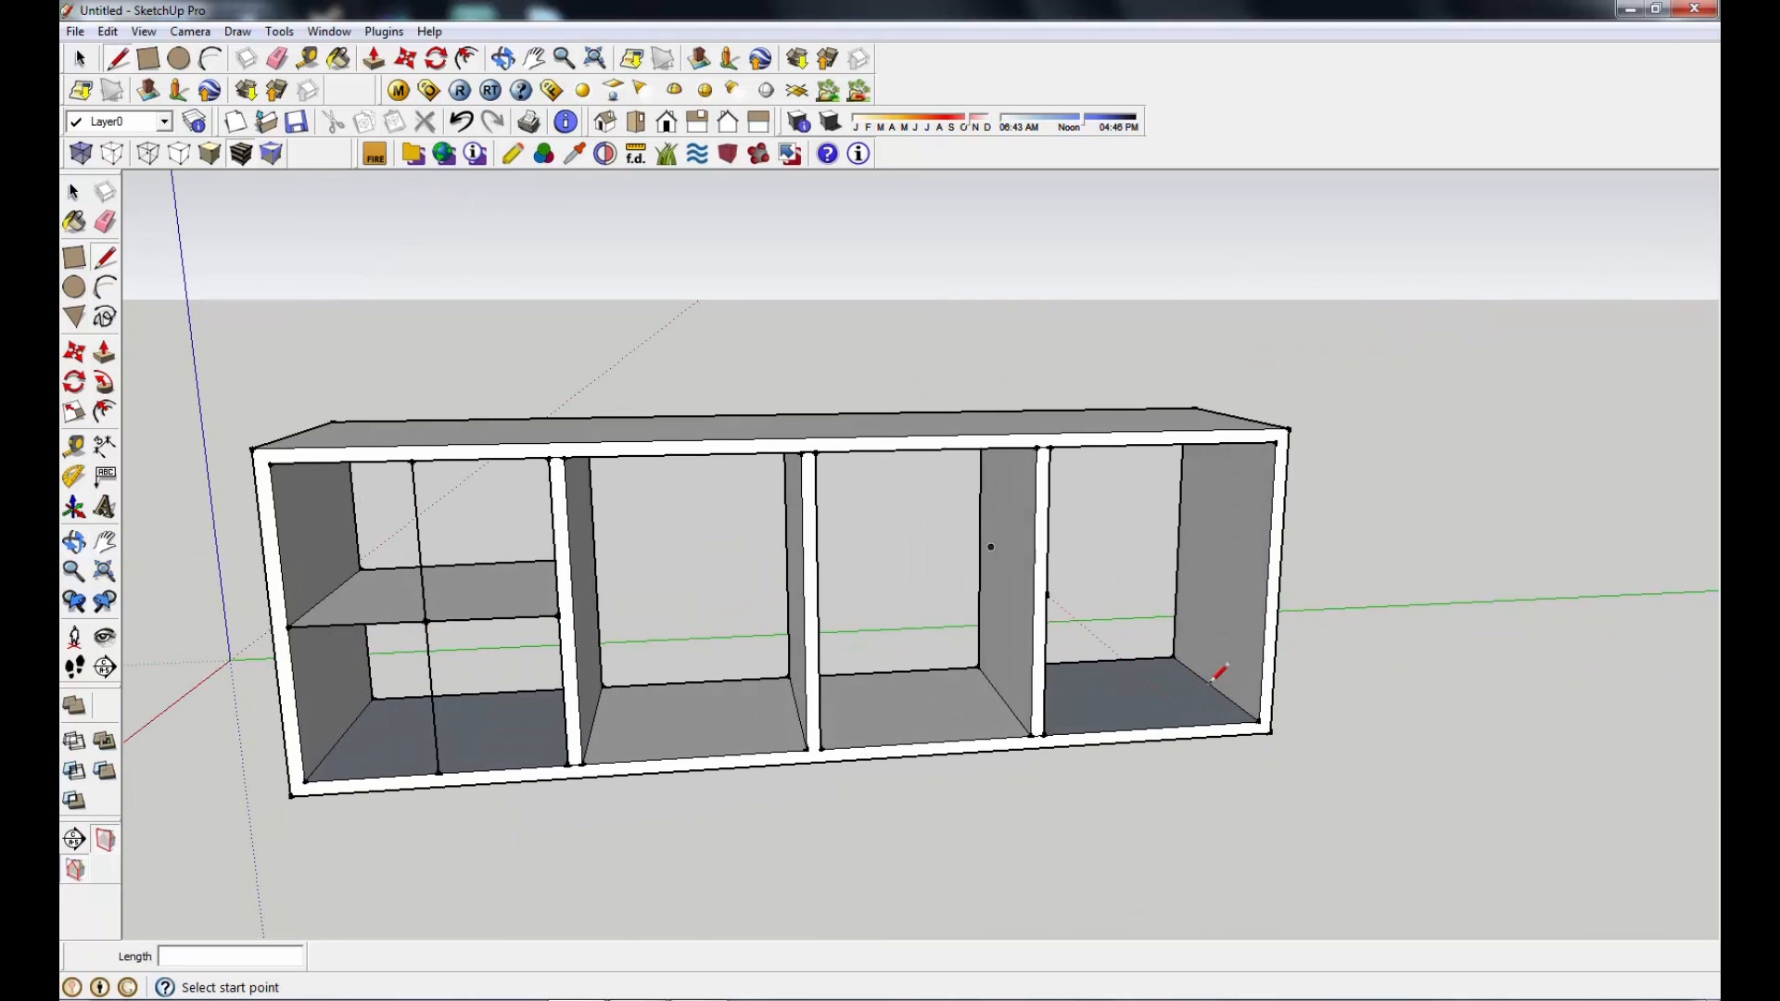
{"action": "left_click", "coordinate": [1267, 584]}
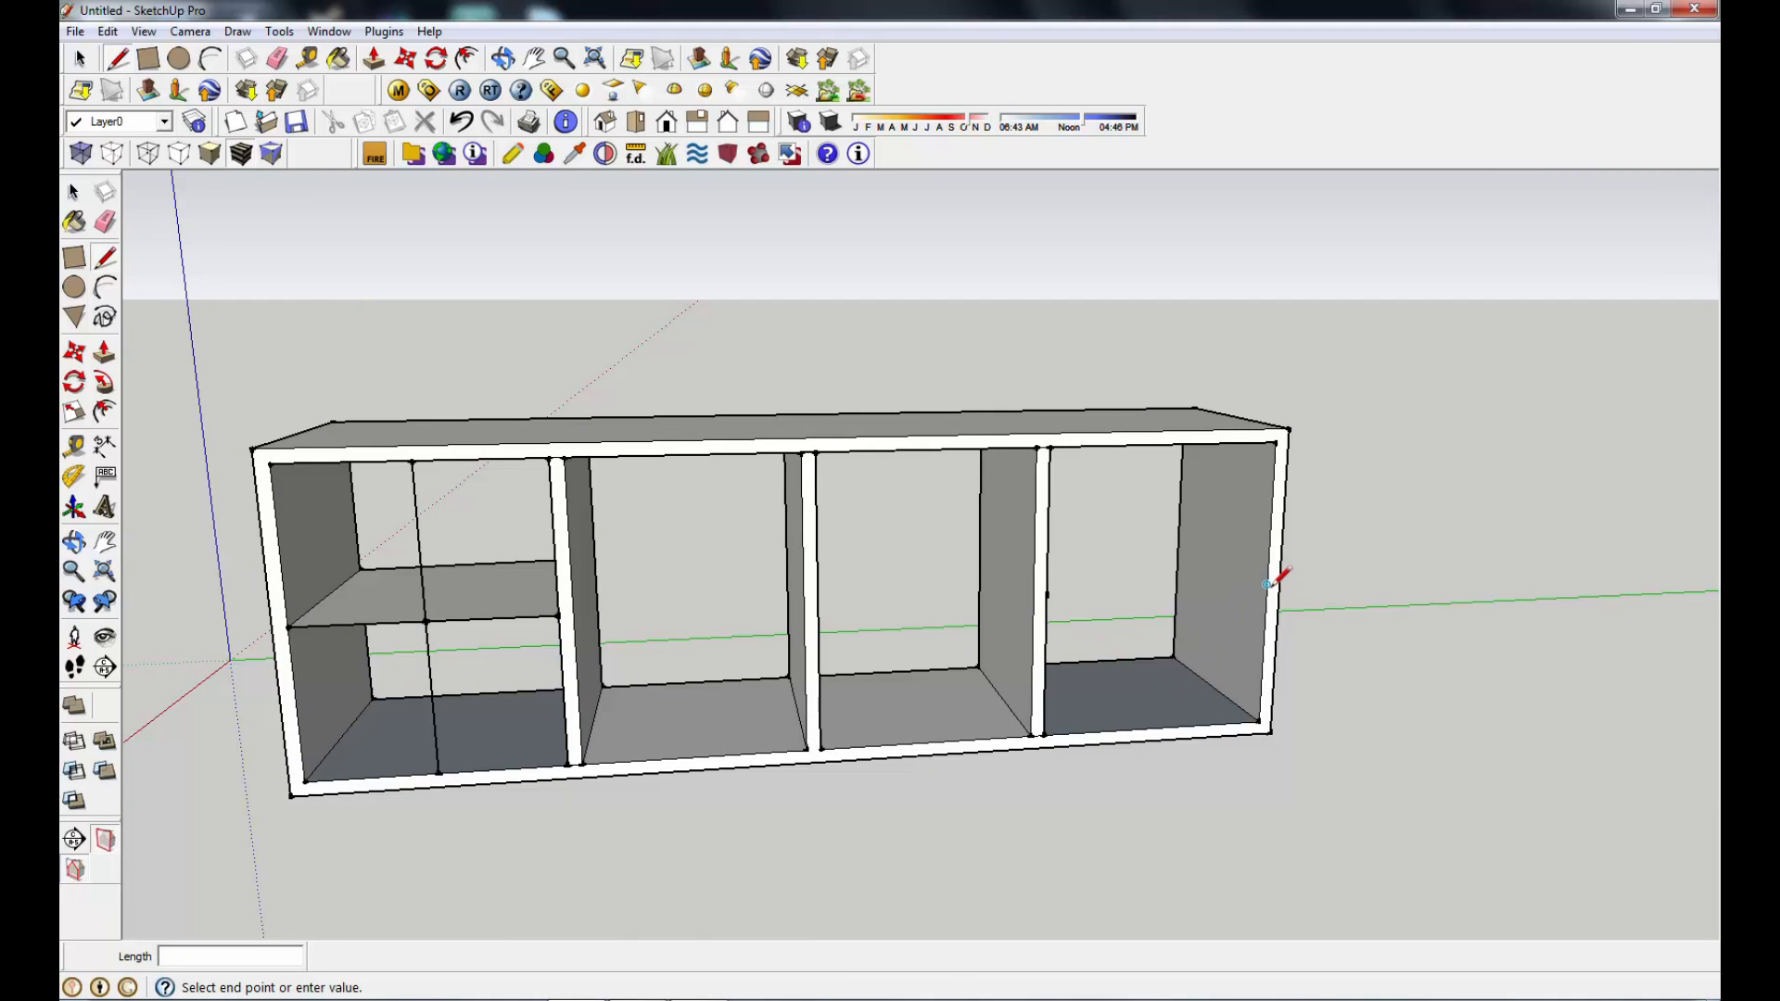
{"action": "left_click", "coordinate": [1179, 538]}
Step: Draw horizontal lines joining the rear and front edge midpoints of the rightmost compartment to form a mid-height shelf face
{"action": "middle_click_drag", "start_coordinate": [1233, 649], "coordinate": [1205, 565]}
{"action": "left_click", "coordinate": [1239, 558]}
{"action": "left_click", "coordinate": [1031, 554]}
{"action": "left_click", "coordinate": [1023, 601]}
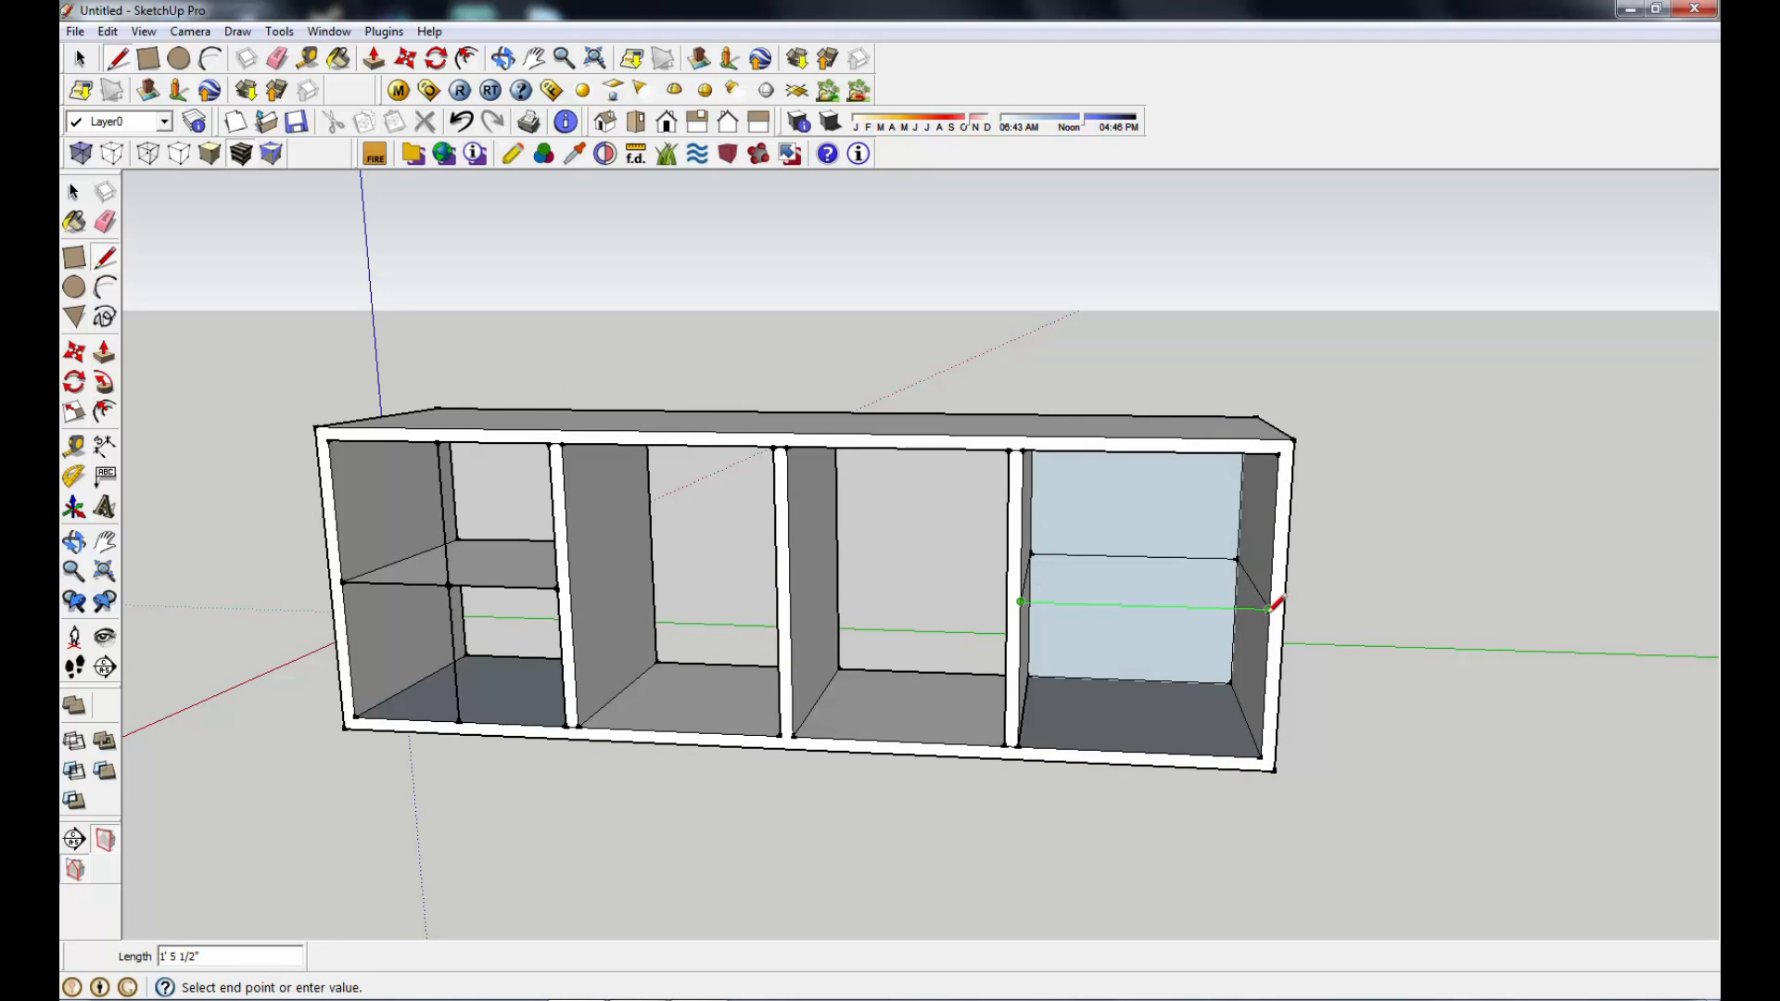
{"action": "left_click", "coordinate": [1269, 609]}
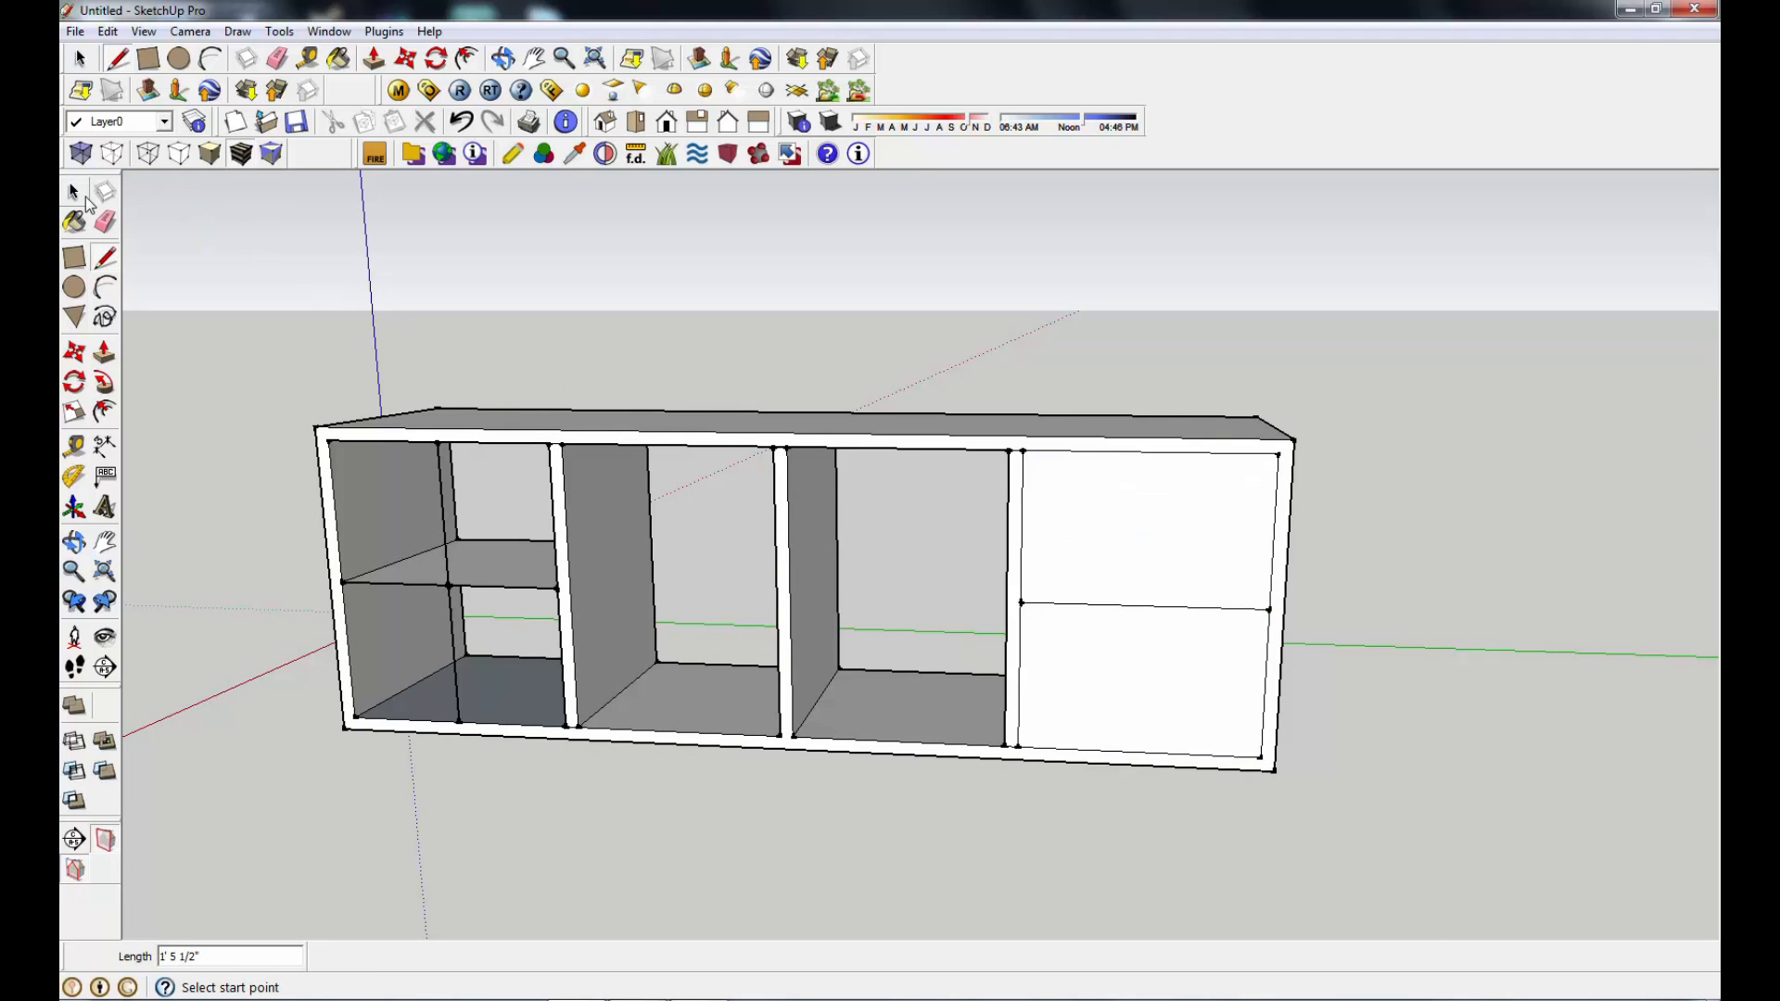
Step: Erase the faces covering the rightmost compartment's front and back openings, keeping the shelf face
{"action": "left_click", "coordinate": [83, 196]}
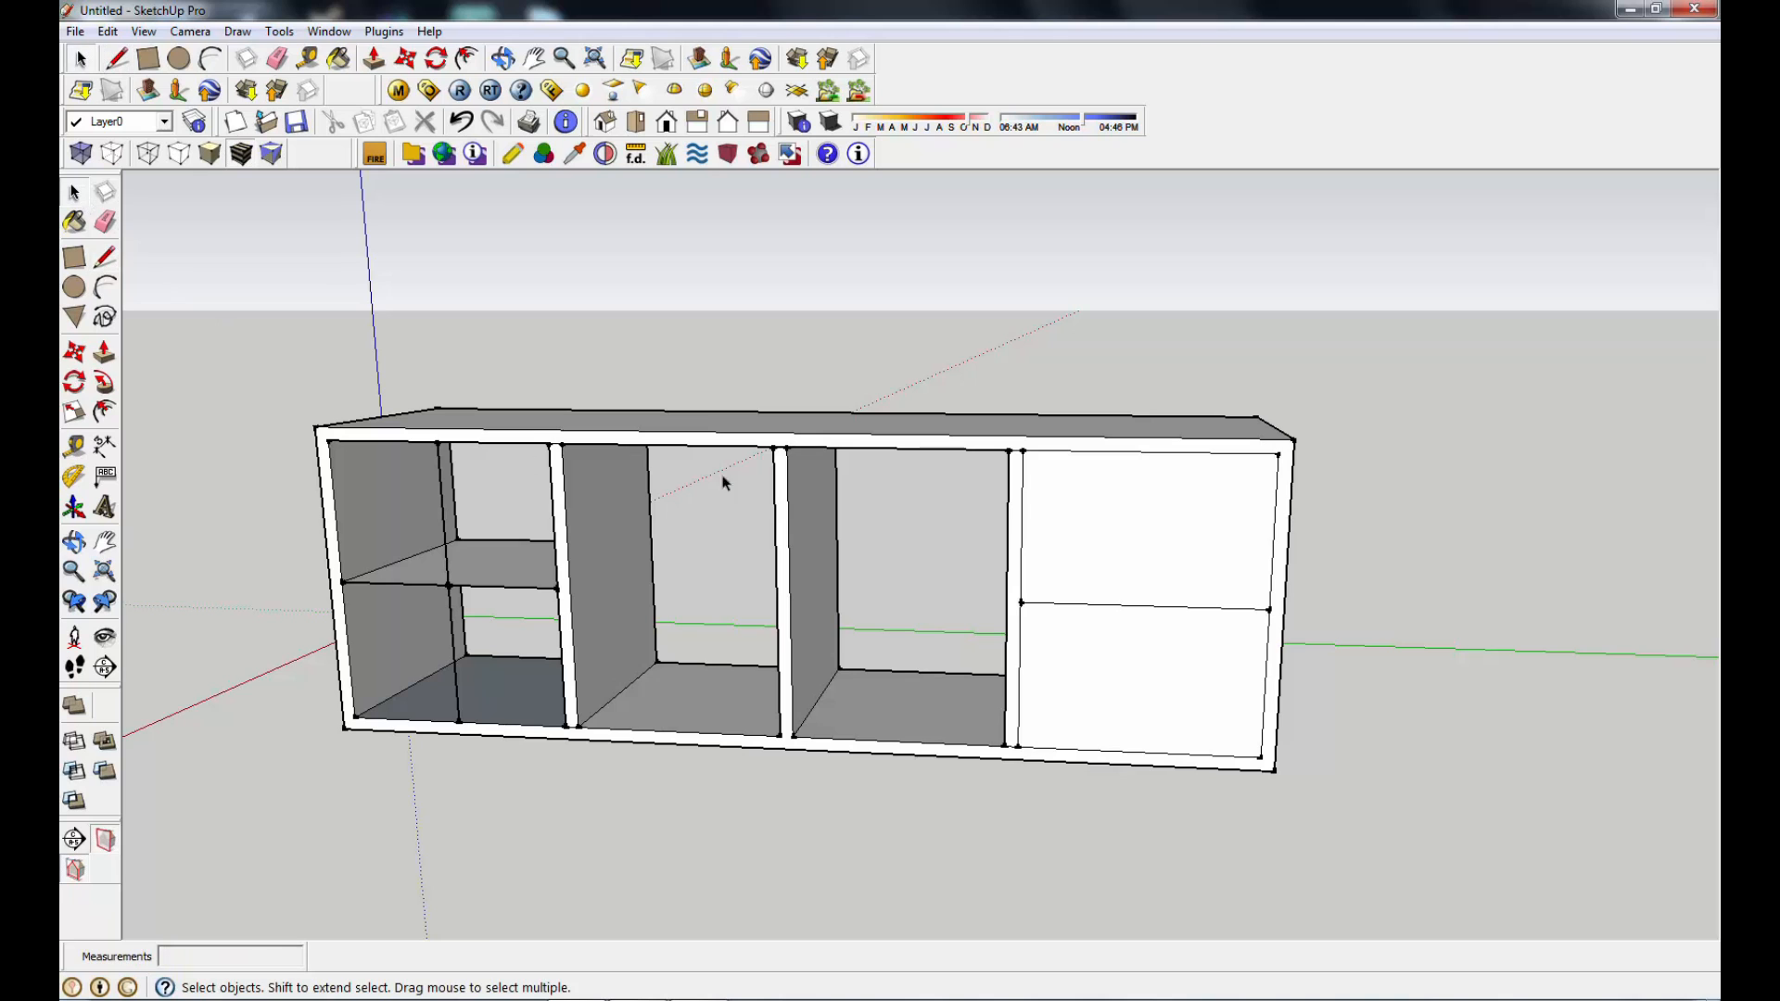
{"action": "left_click", "coordinate": [1119, 554], "text": "shift"}
{"action": "left_click", "coordinate": [1125, 673], "text": "shift"}
{"action": "right_click", "coordinate": [1125, 674]}
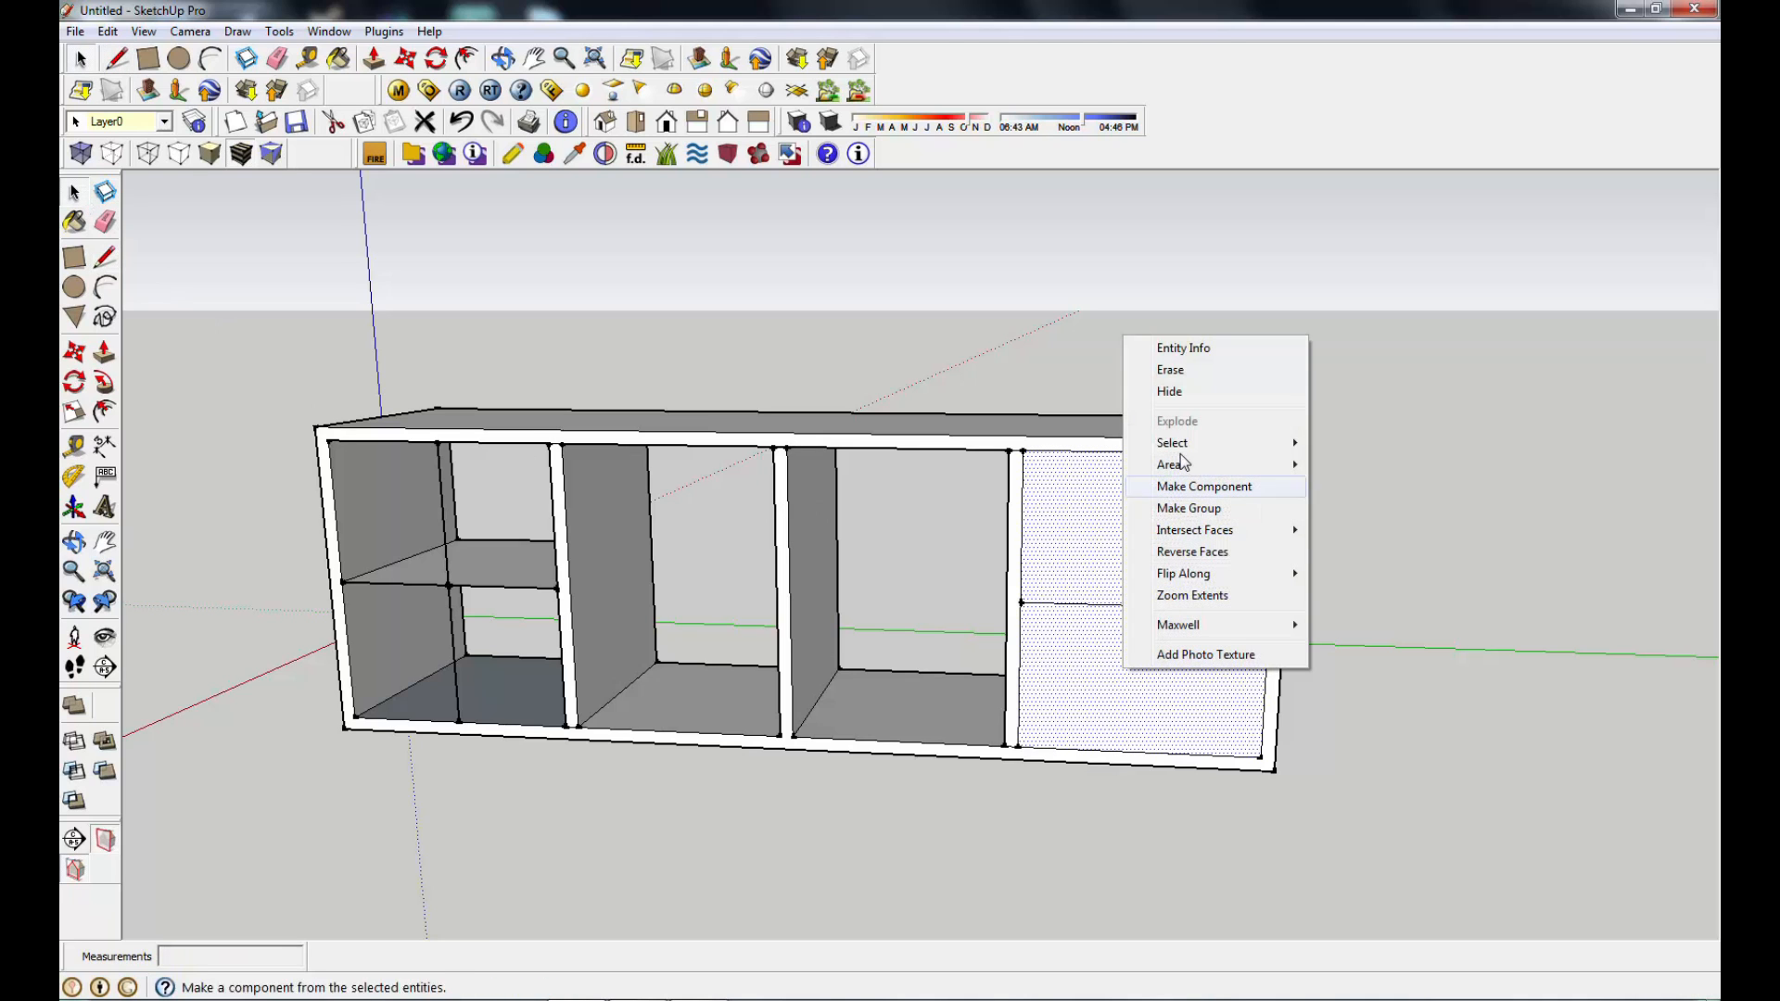
{"action": "left_click", "coordinate": [1173, 391]}
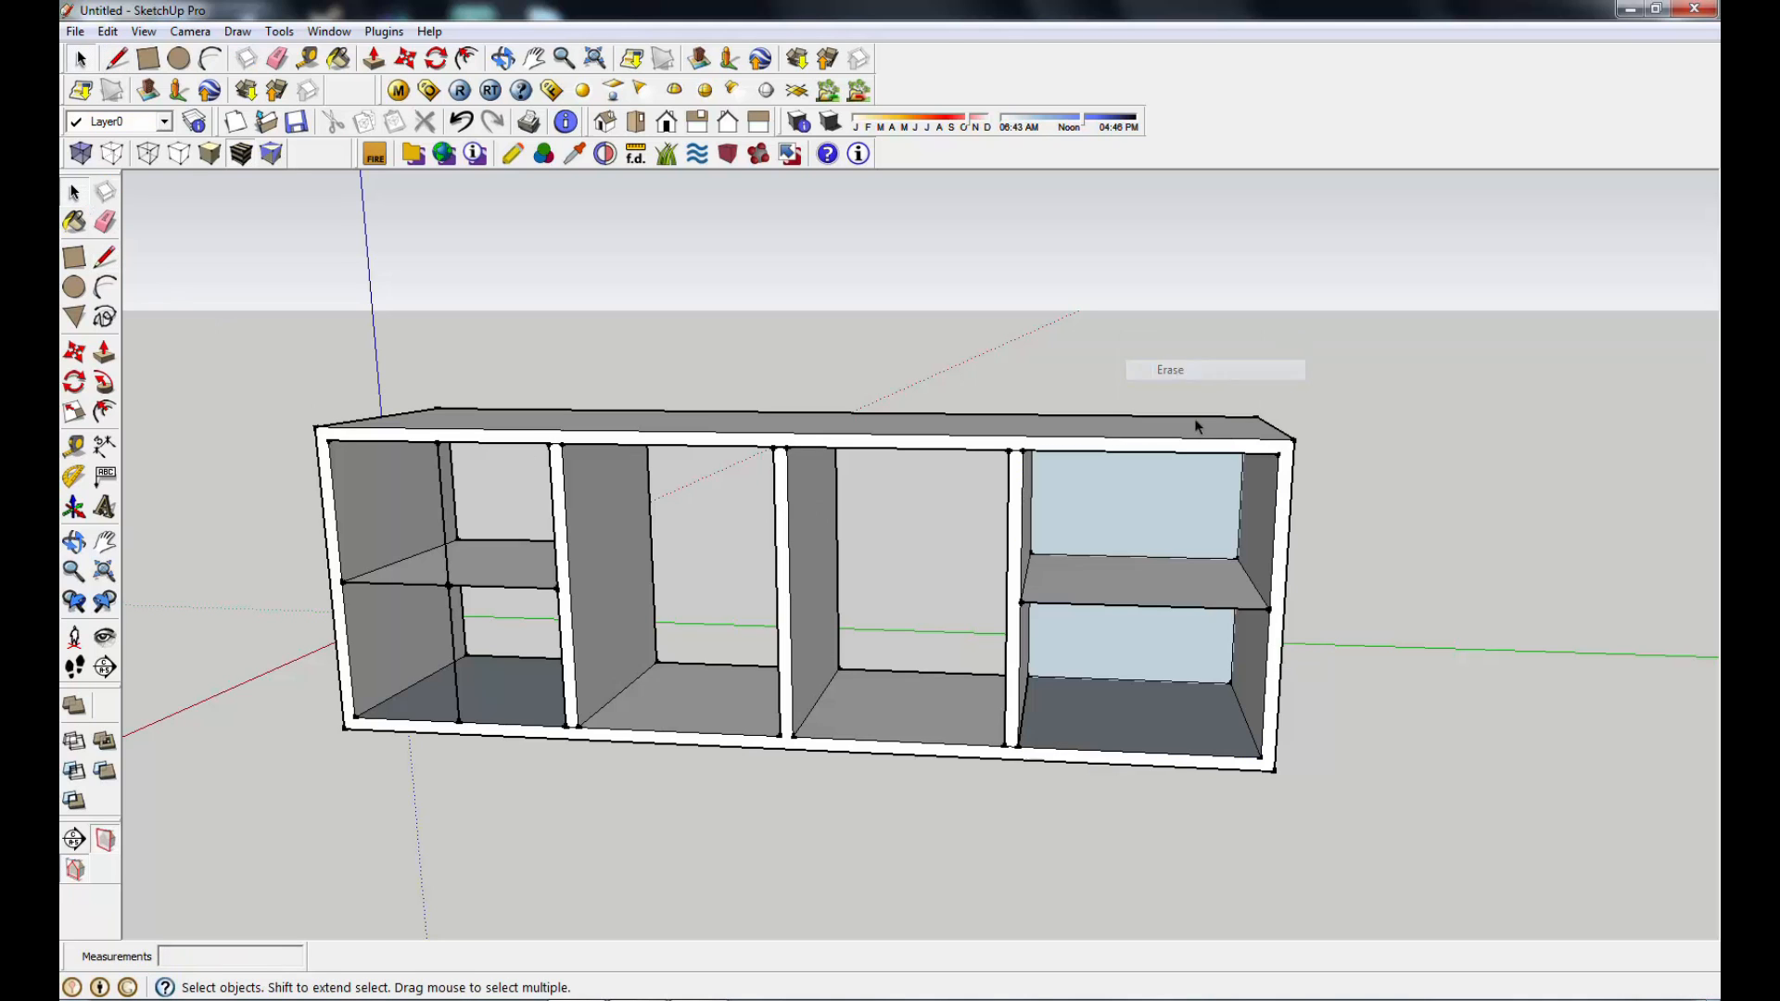
{"action": "right_click", "coordinate": [1174, 654]}
{"action": "left_click", "coordinate": [1222, 686]}
Step: Erase both halves of the vertical centre line across the leftmost compartment's front opening
{"action": "scroll", "coordinate": [1165, 649], "scroll_direction": "up", "scroll_amount": 3}
{"action": "scroll", "coordinate": [1165, 649], "scroll_direction": "down", "scroll_amount": 3}
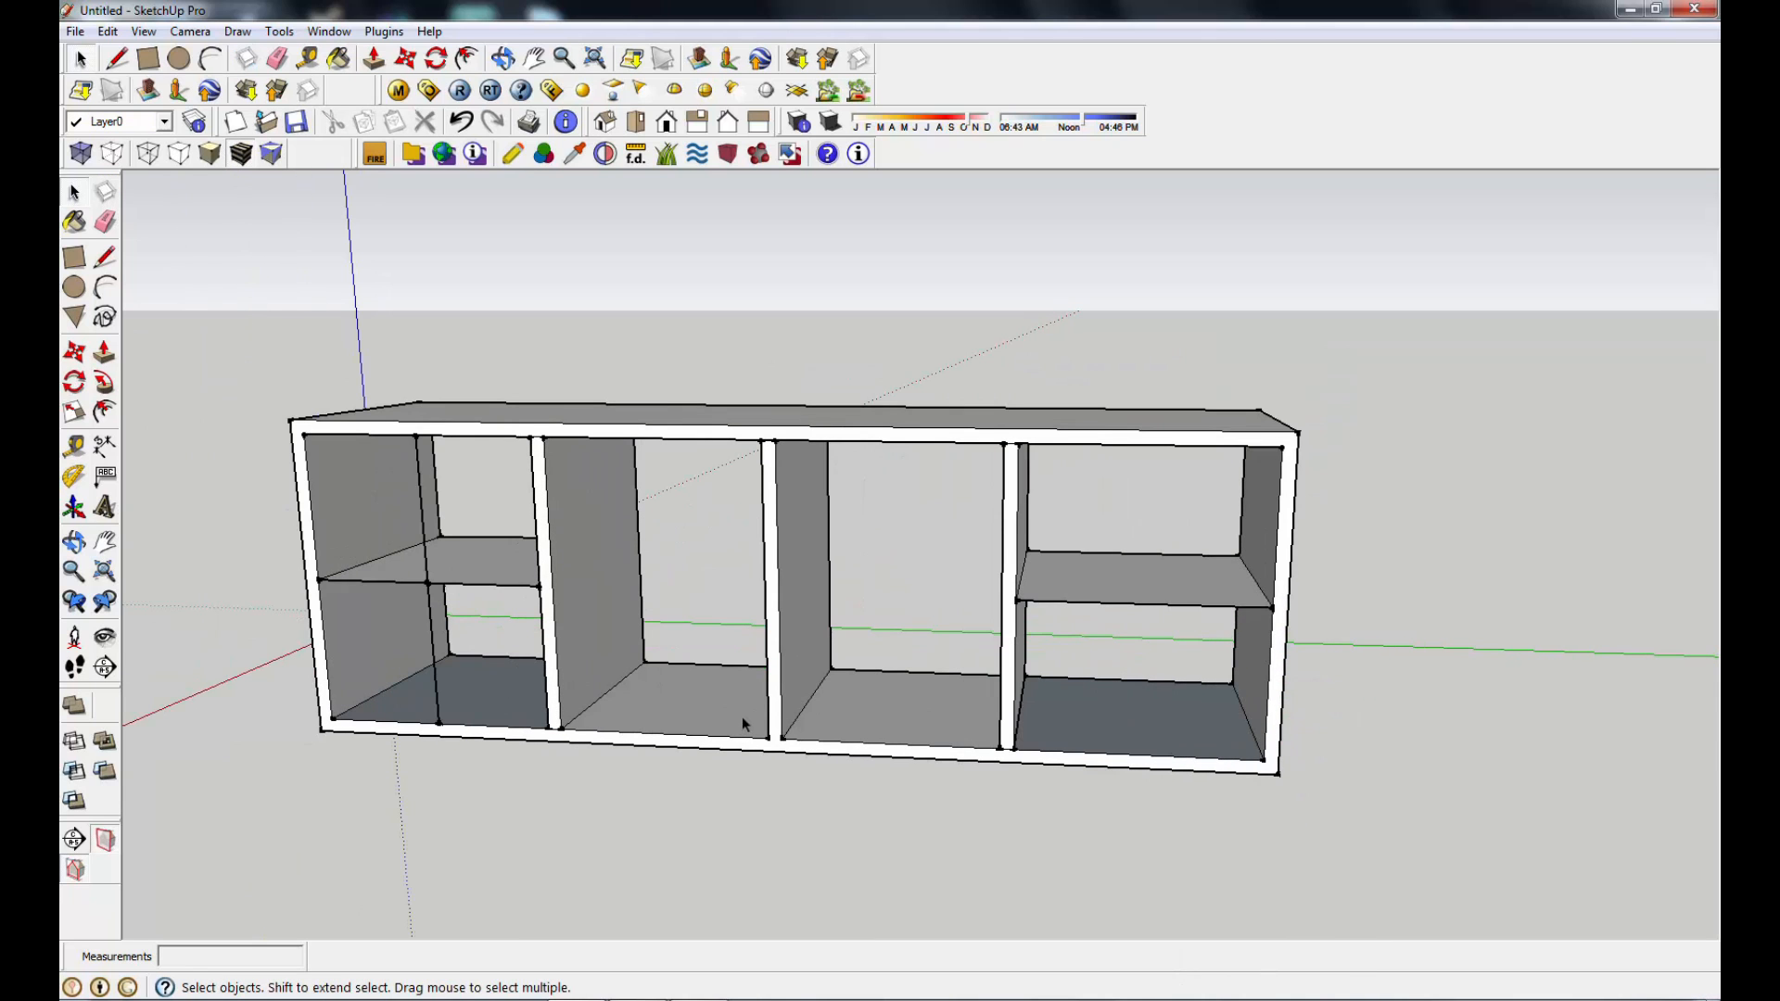
{"action": "scroll", "coordinate": [376, 568], "scroll_direction": "up", "scroll_amount": 2}
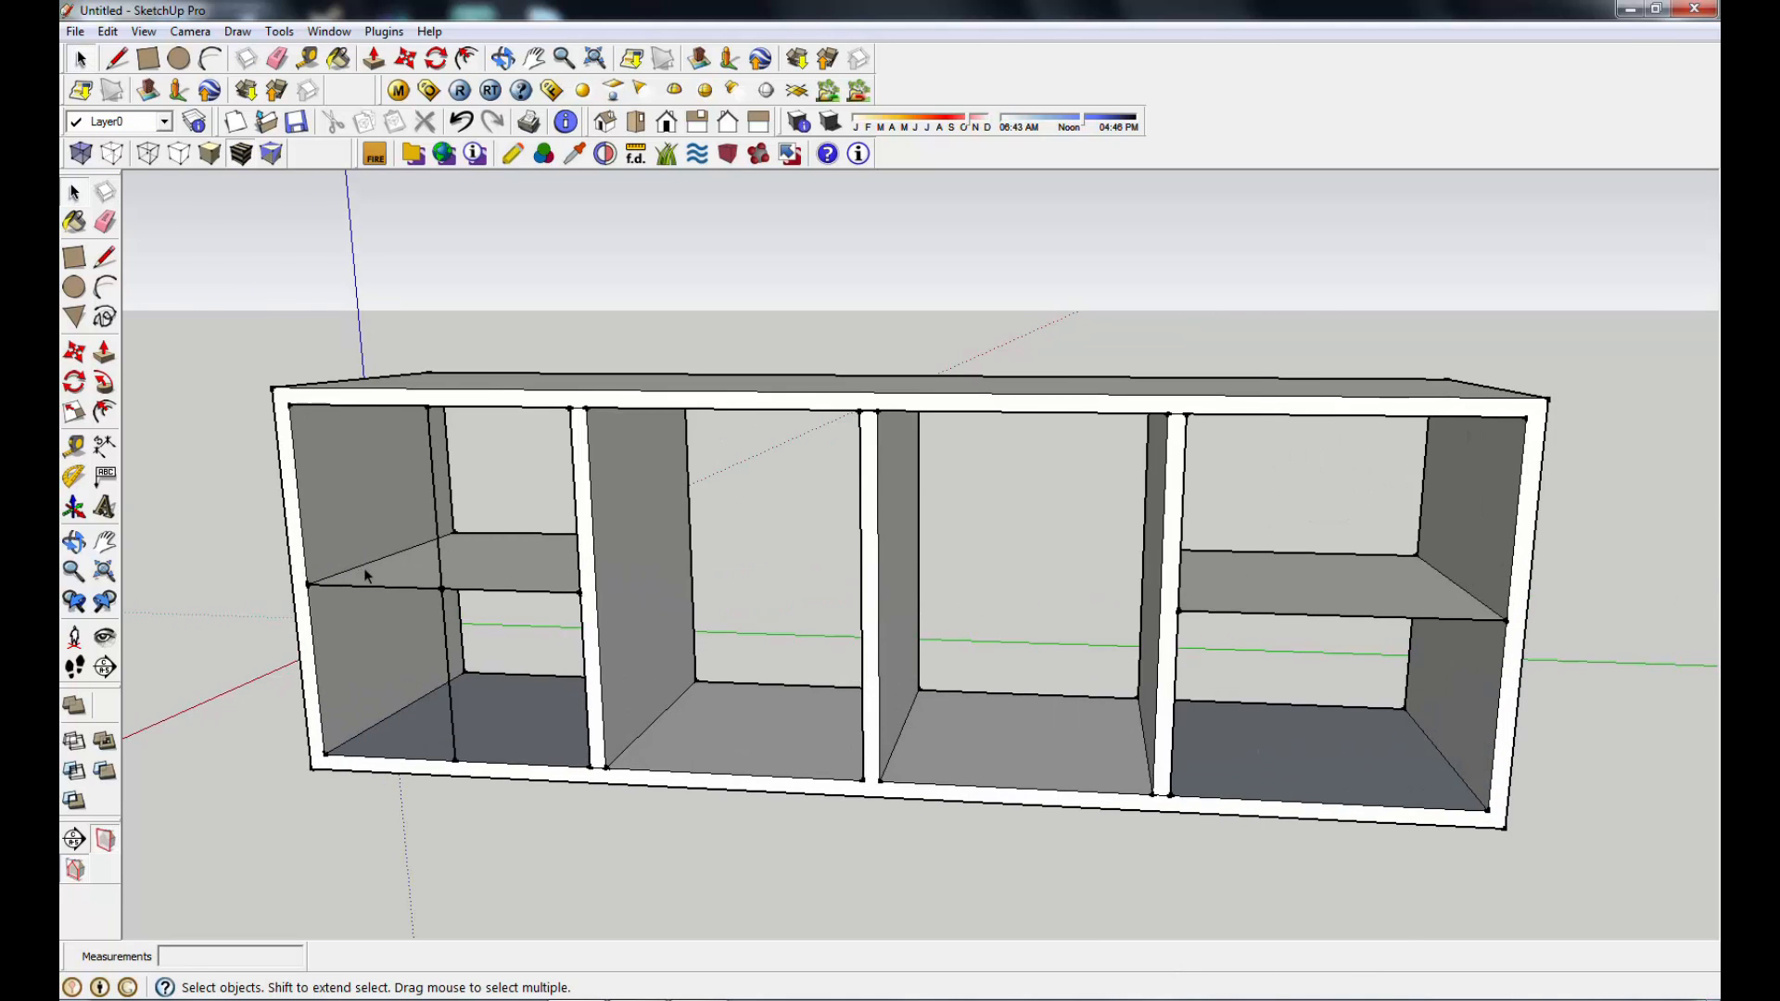
{"action": "mouse_move", "coordinate": [469, 652]}
{"action": "middle_mouse_down"}
{"action": "mouse_move", "coordinate": [605, 612]}
{"action": "mouse_move", "coordinate": [519, 609]}
{"action": "middle_mouse_up"}
{"action": "key", "text": "e"}
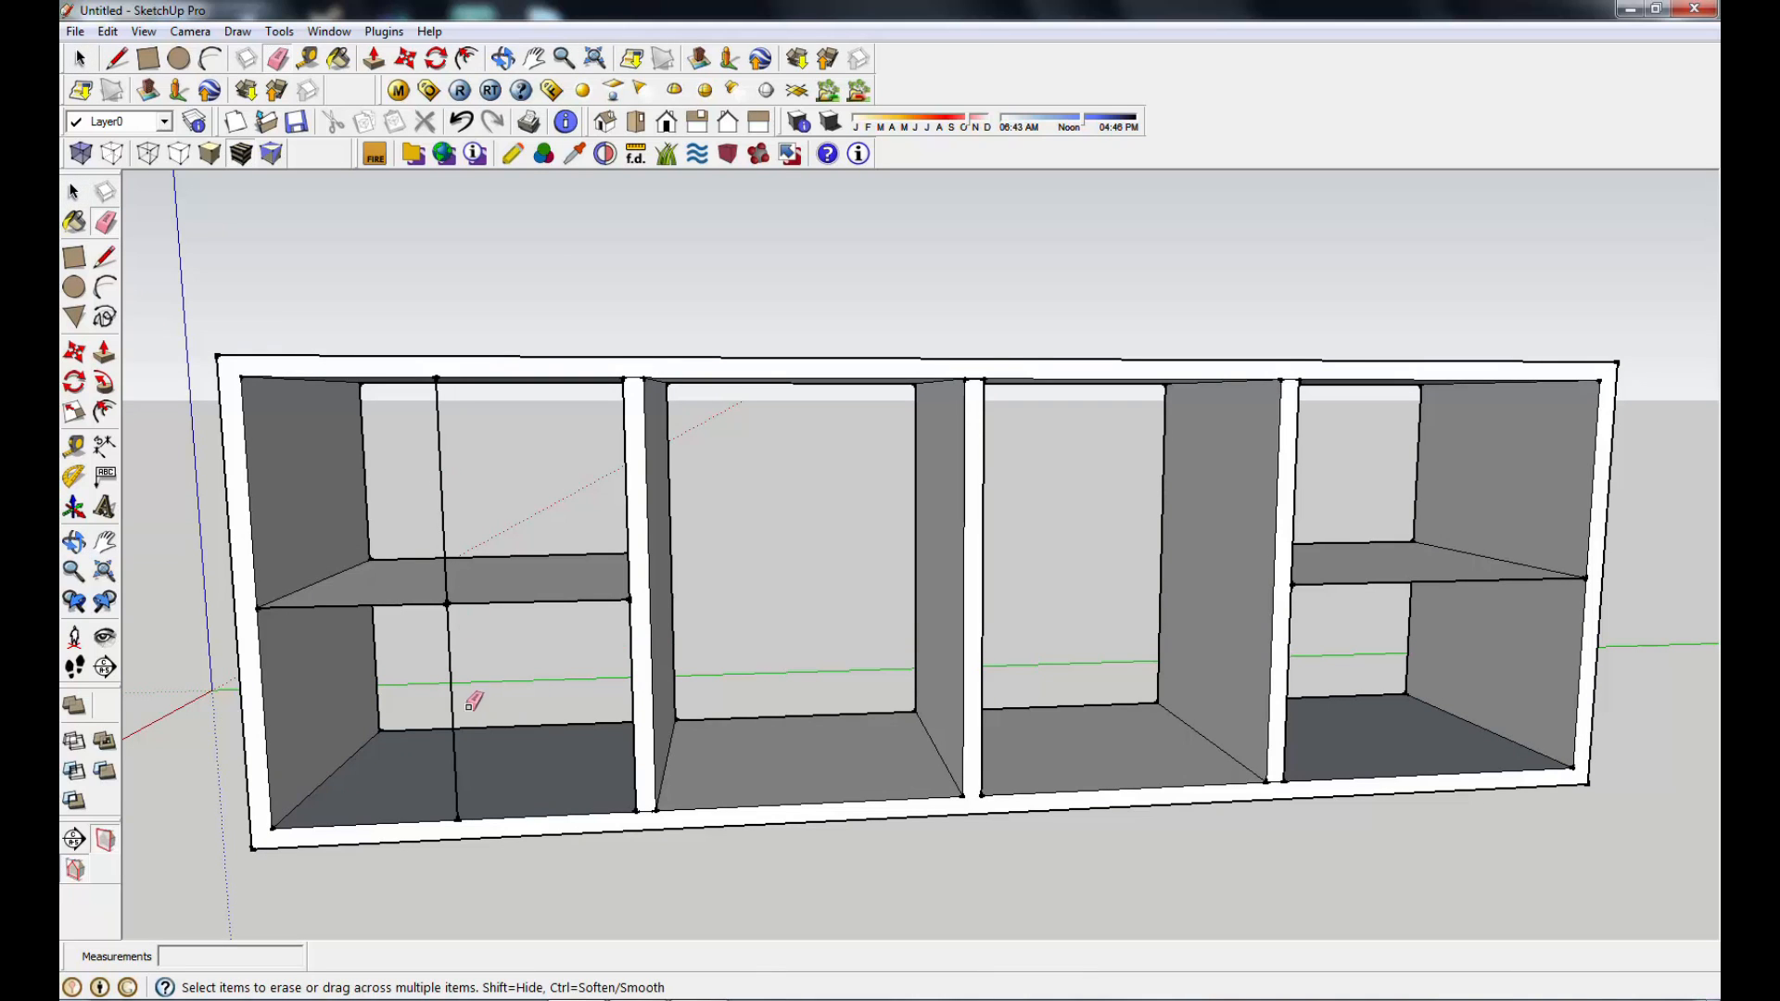
{"action": "left_click_drag", "start_coordinate": [451, 668], "coordinate": [434, 649]}
{"action": "left_click", "coordinate": [444, 500]}
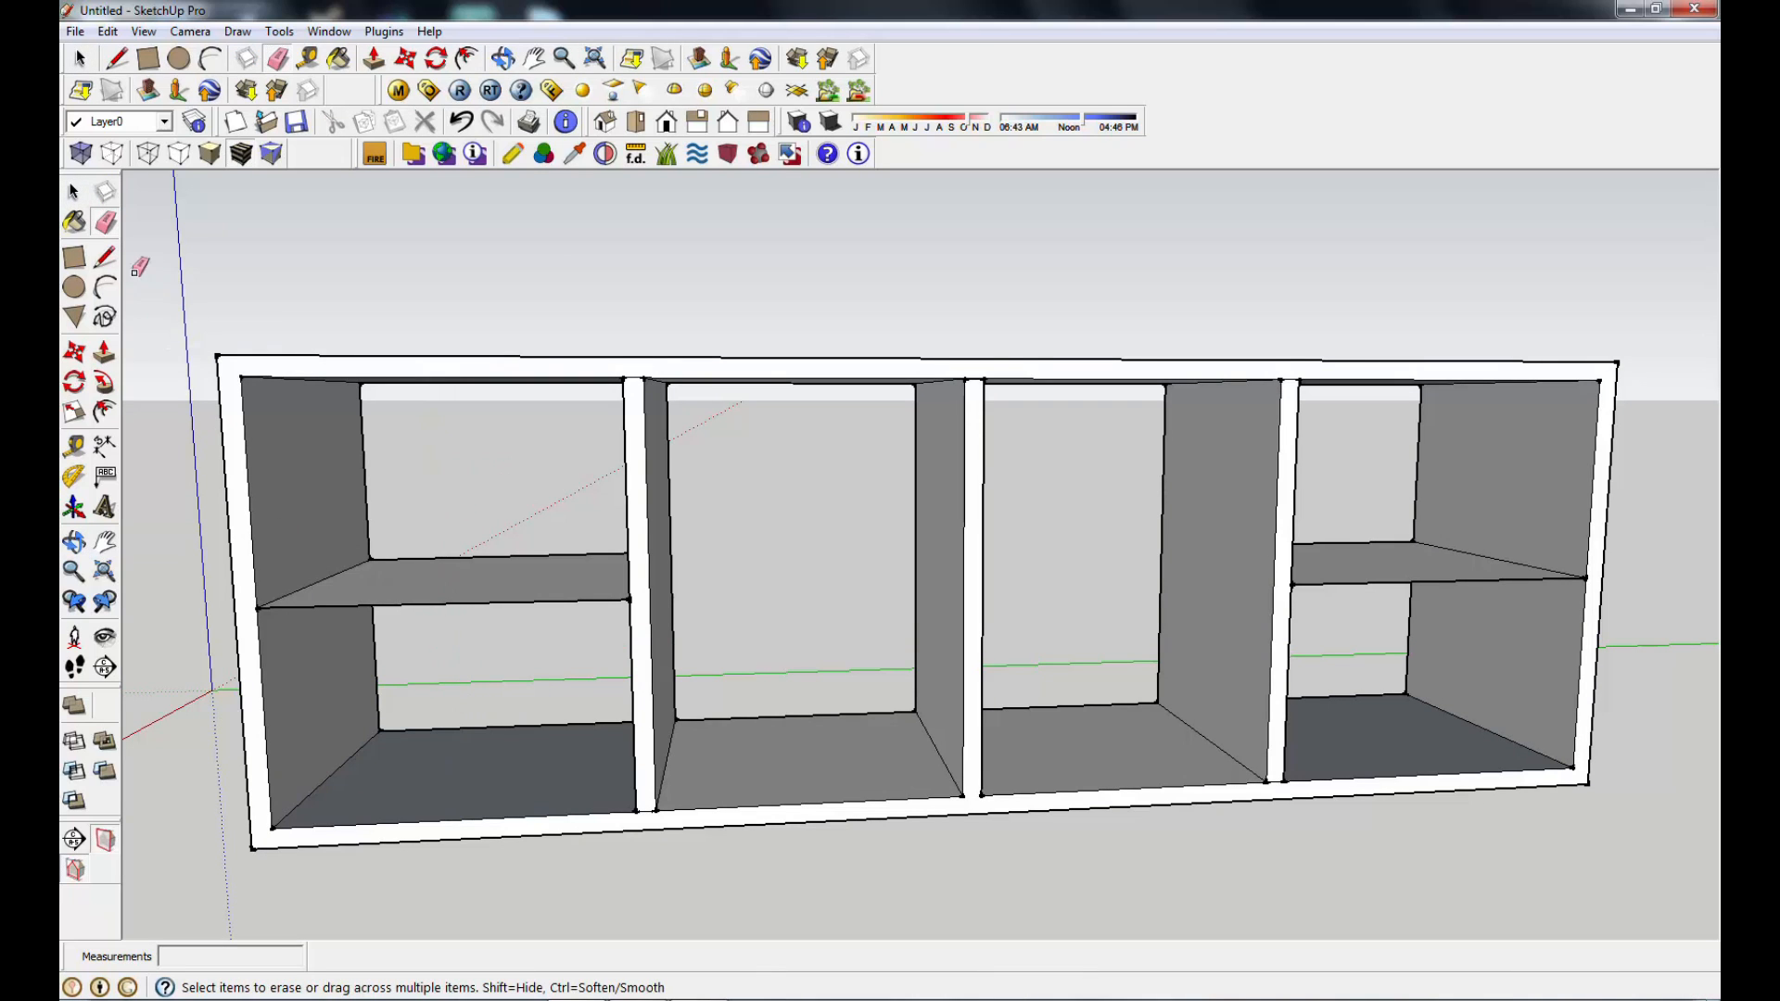
Step: Push/Pull the top of the leftmost compartment's shelf face upward by 0.5"
{"action": "key", "text": "l"}
{"action": "scroll", "coordinate": [603, 614], "scroll_direction": "up", "scroll_amount": 3}
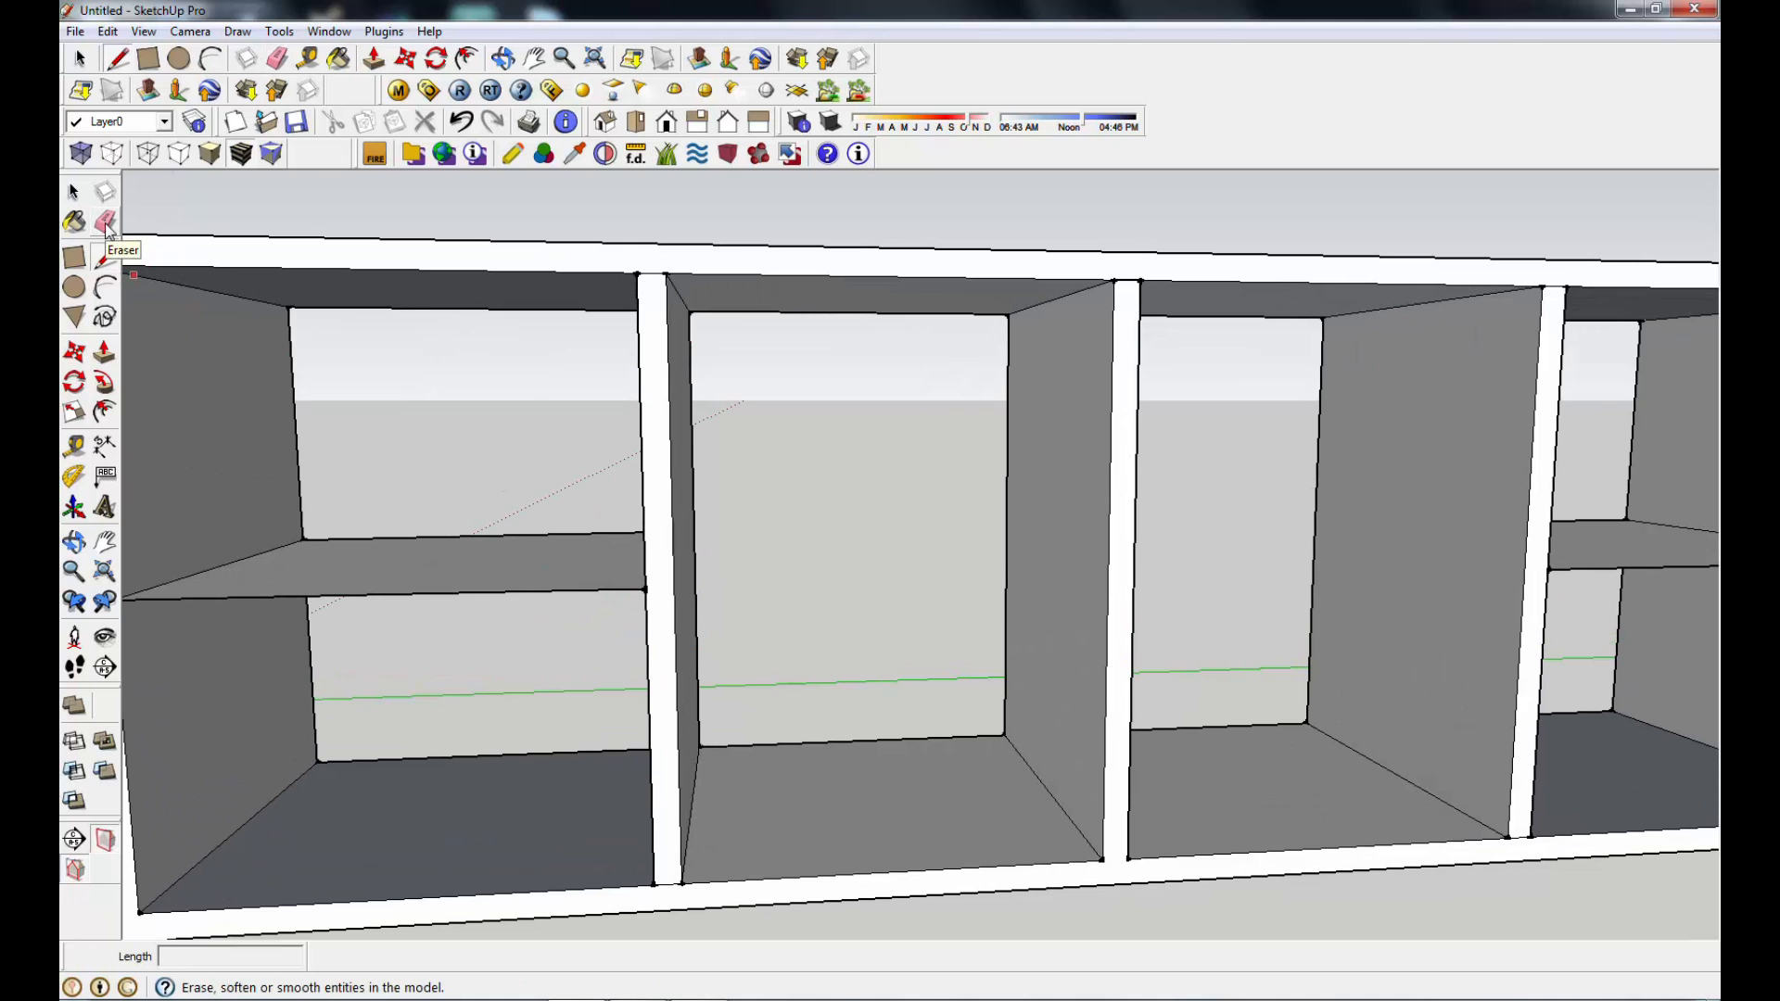
{"action": "key", "text": "space"}
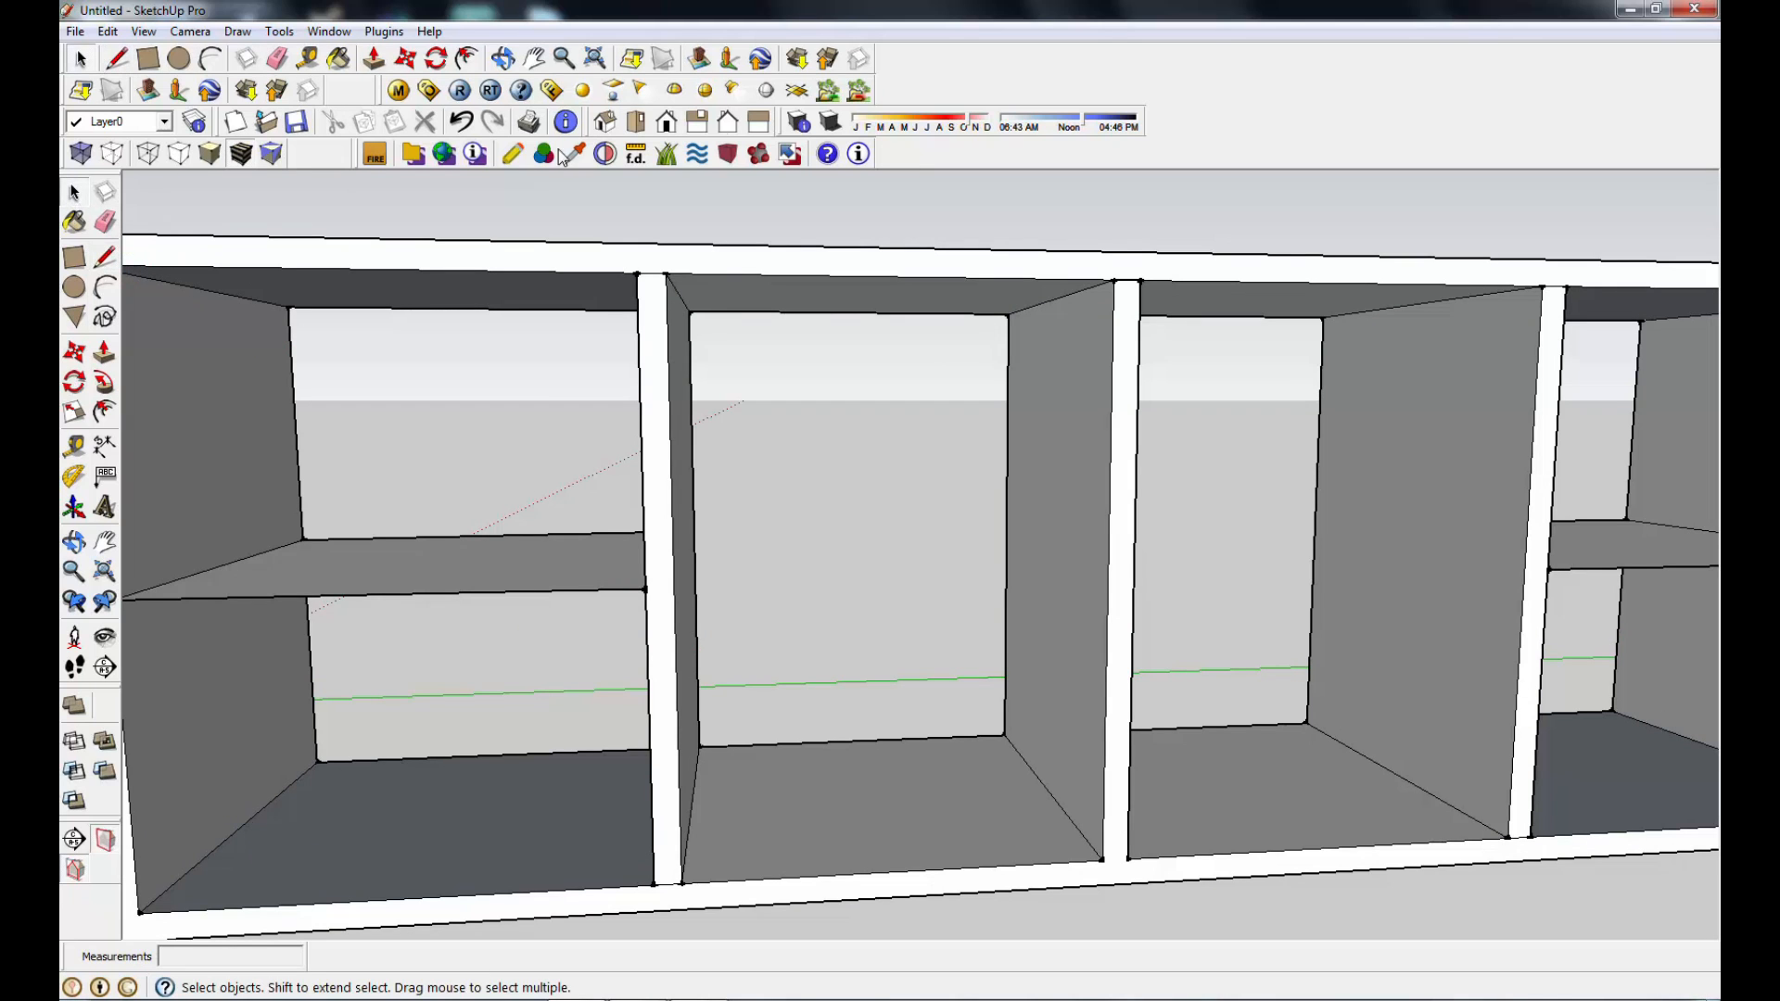
{"action": "left_click", "coordinate": [535, 61]}
{"action": "left_click_drag", "start_coordinate": [648, 596], "coordinate": [875, 672]}
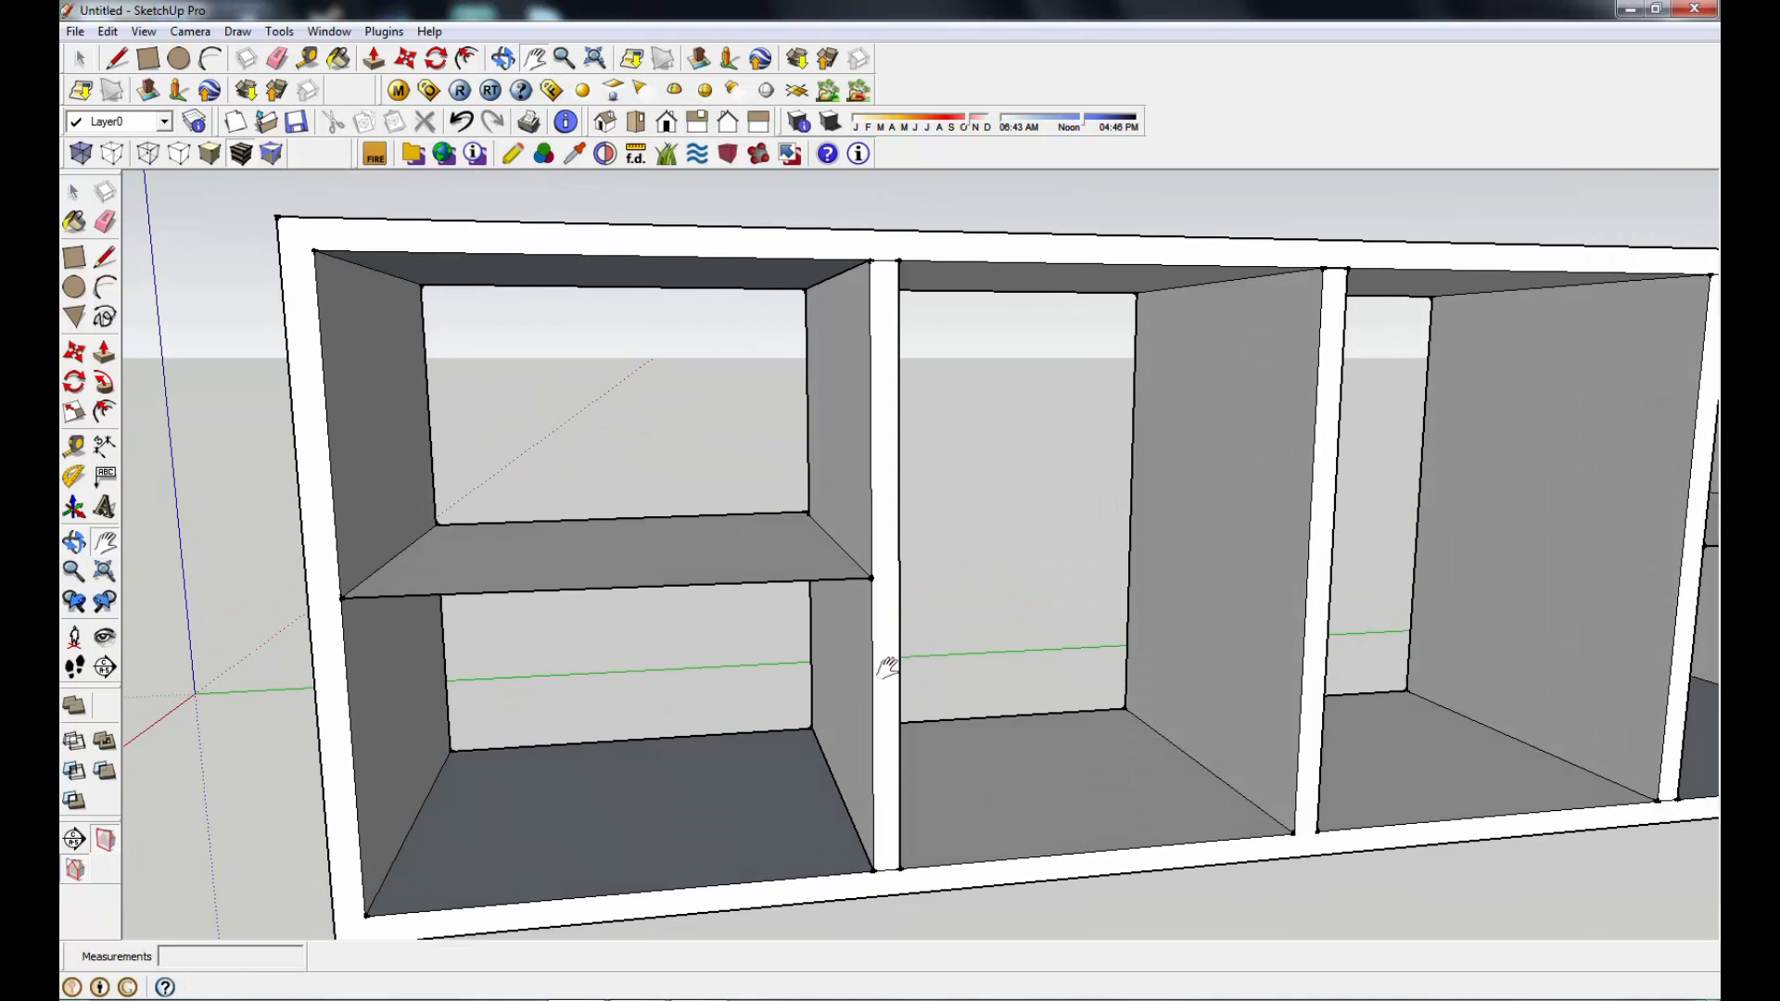
{"action": "left_click", "coordinate": [108, 358]}
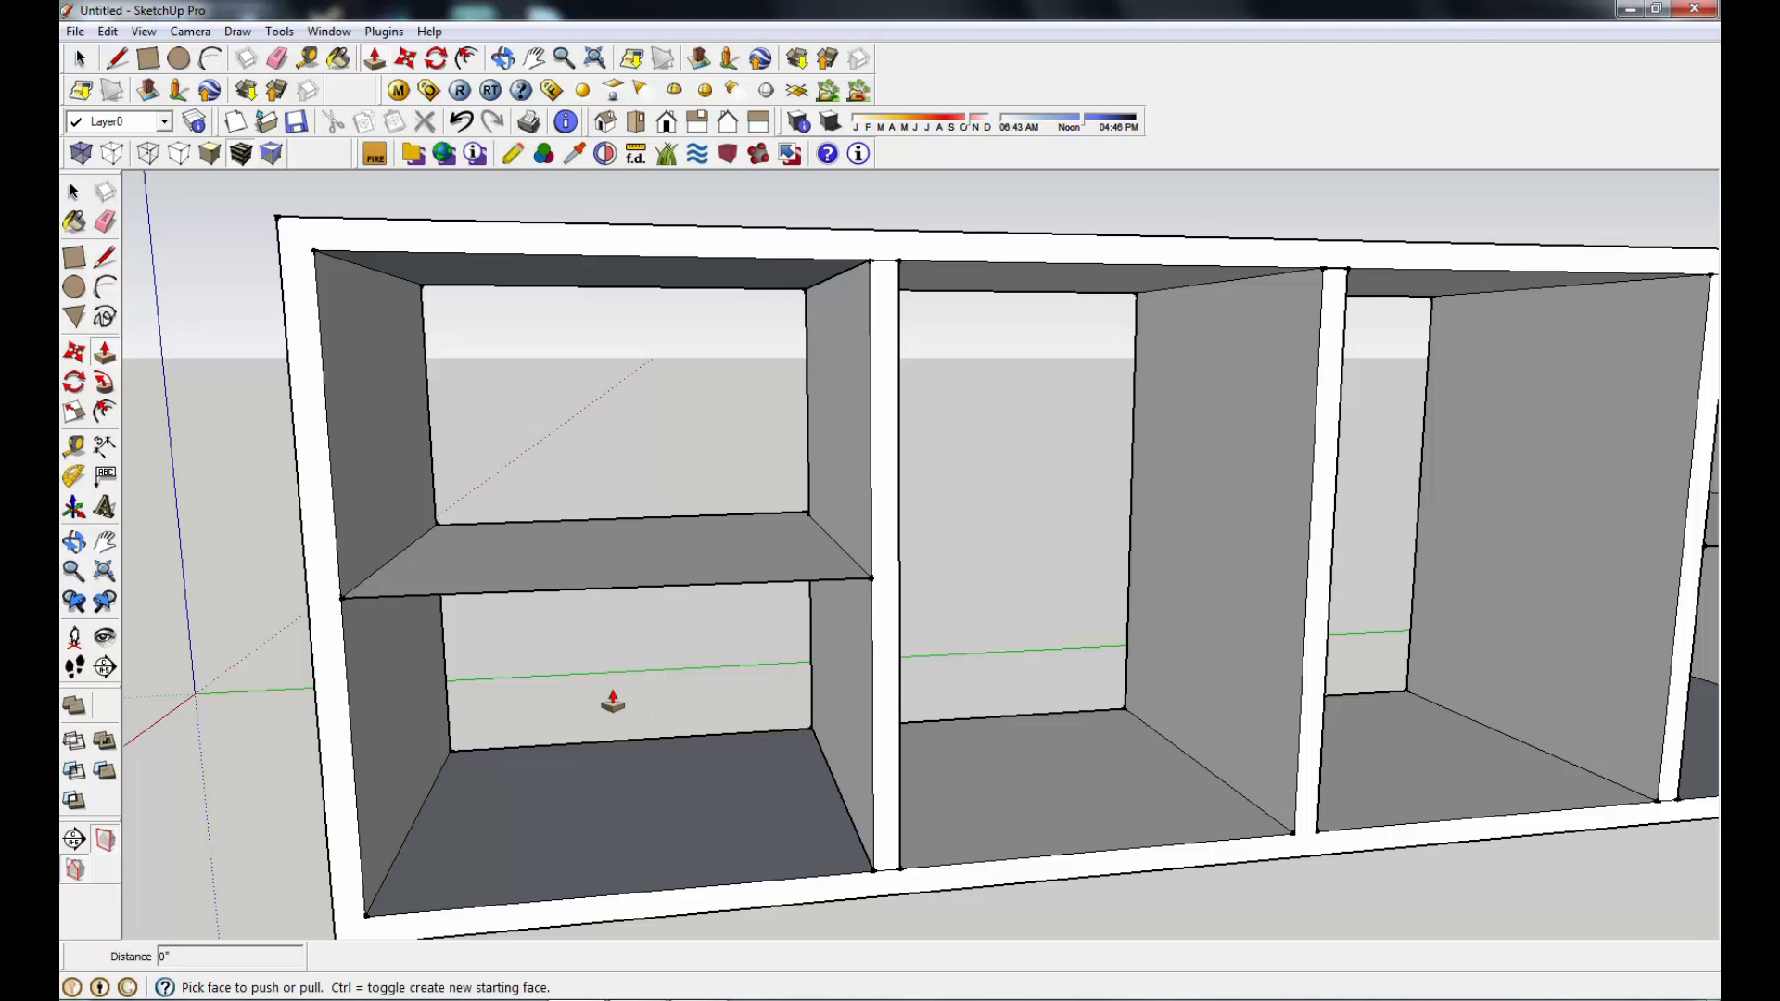
{"action": "middle_click_drag", "start_coordinate": [742, 661], "coordinate": [783, 624]}
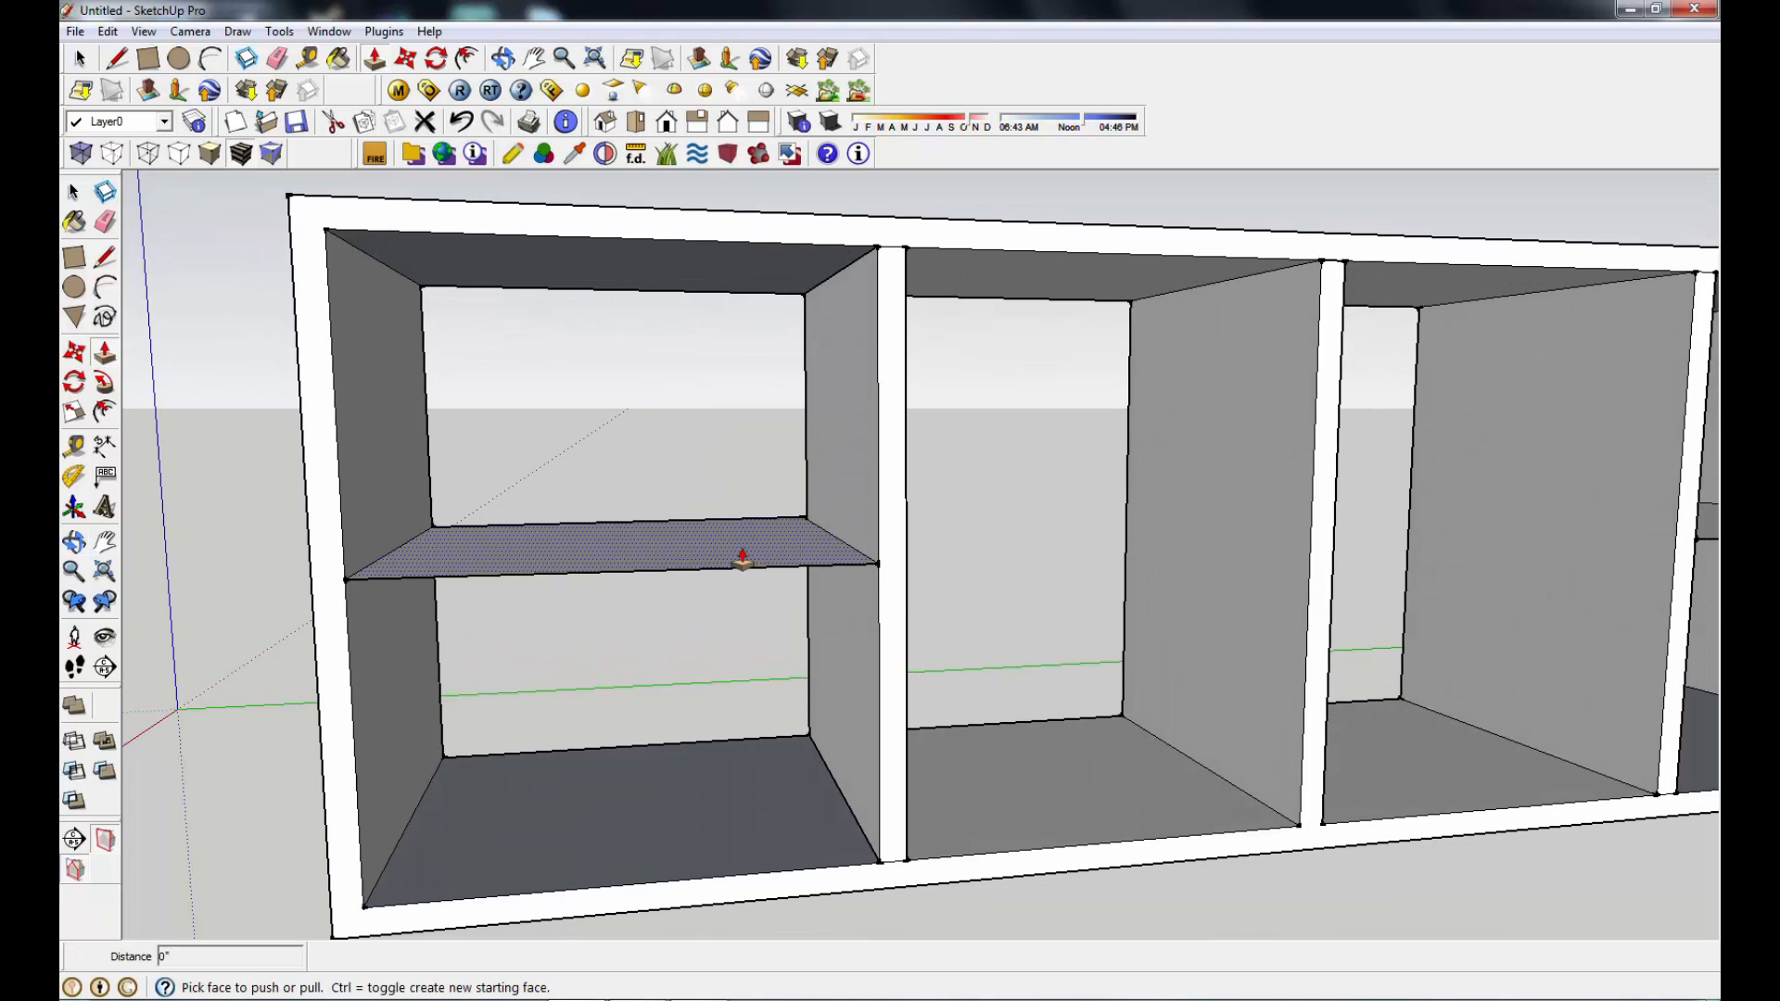
{"action": "left_click_drag", "start_coordinate": [742, 559], "coordinate": [739, 541]}
{"action": "type", "text": ".5"}
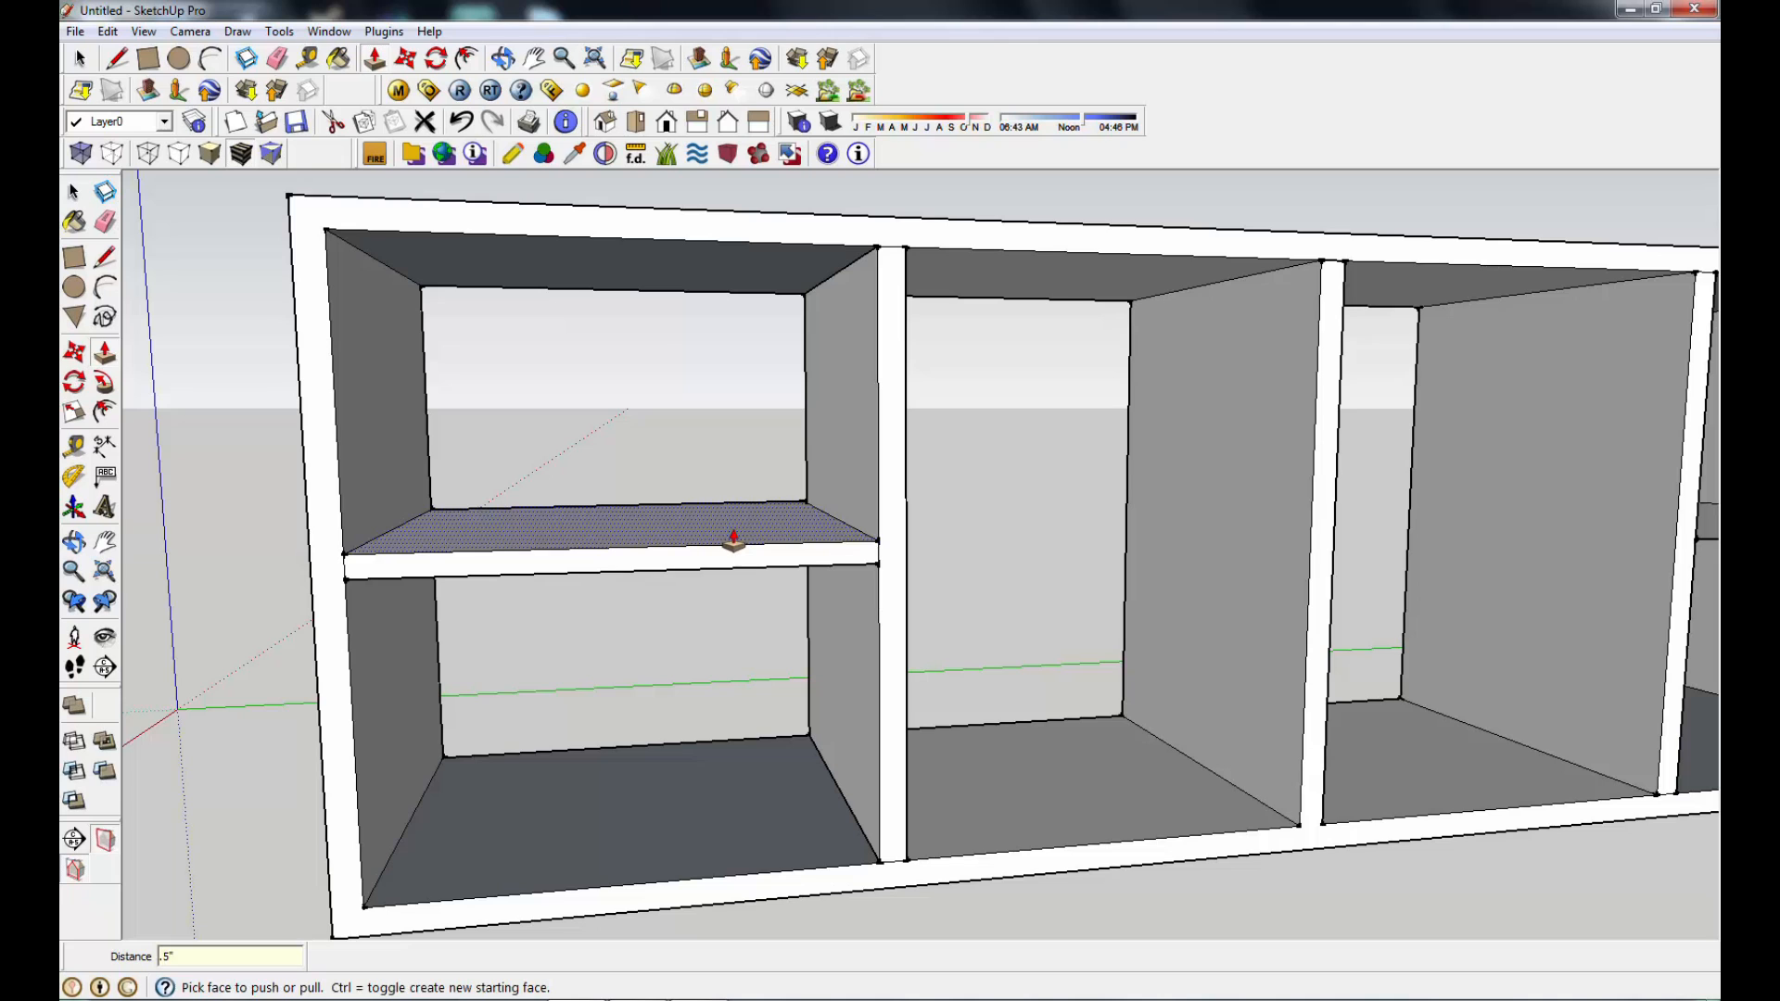
{"action": "left_click", "coordinate": [733, 540]}
{"action": "left_click", "coordinate": [729, 542]}
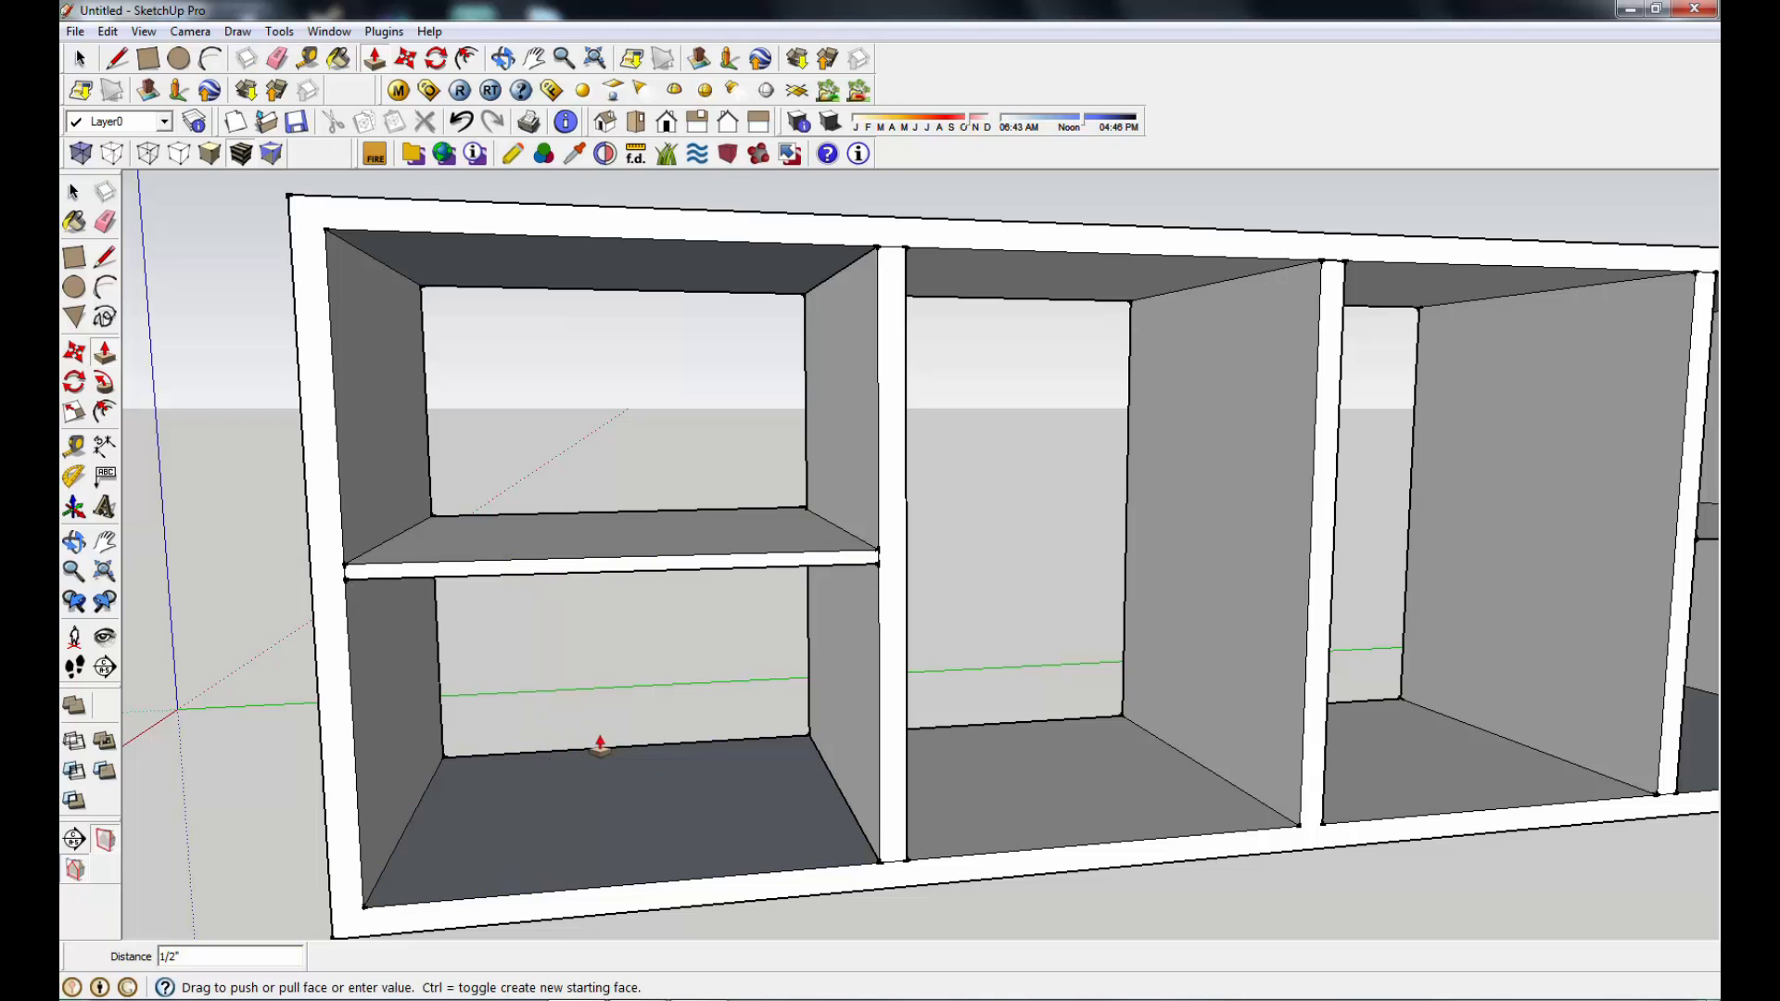
Step: Push/Pull the underside of the leftmost compartment's shelf downward by 0.5"
{"action": "middle_click_drag", "start_coordinate": [627, 767], "coordinate": [776, 596]}
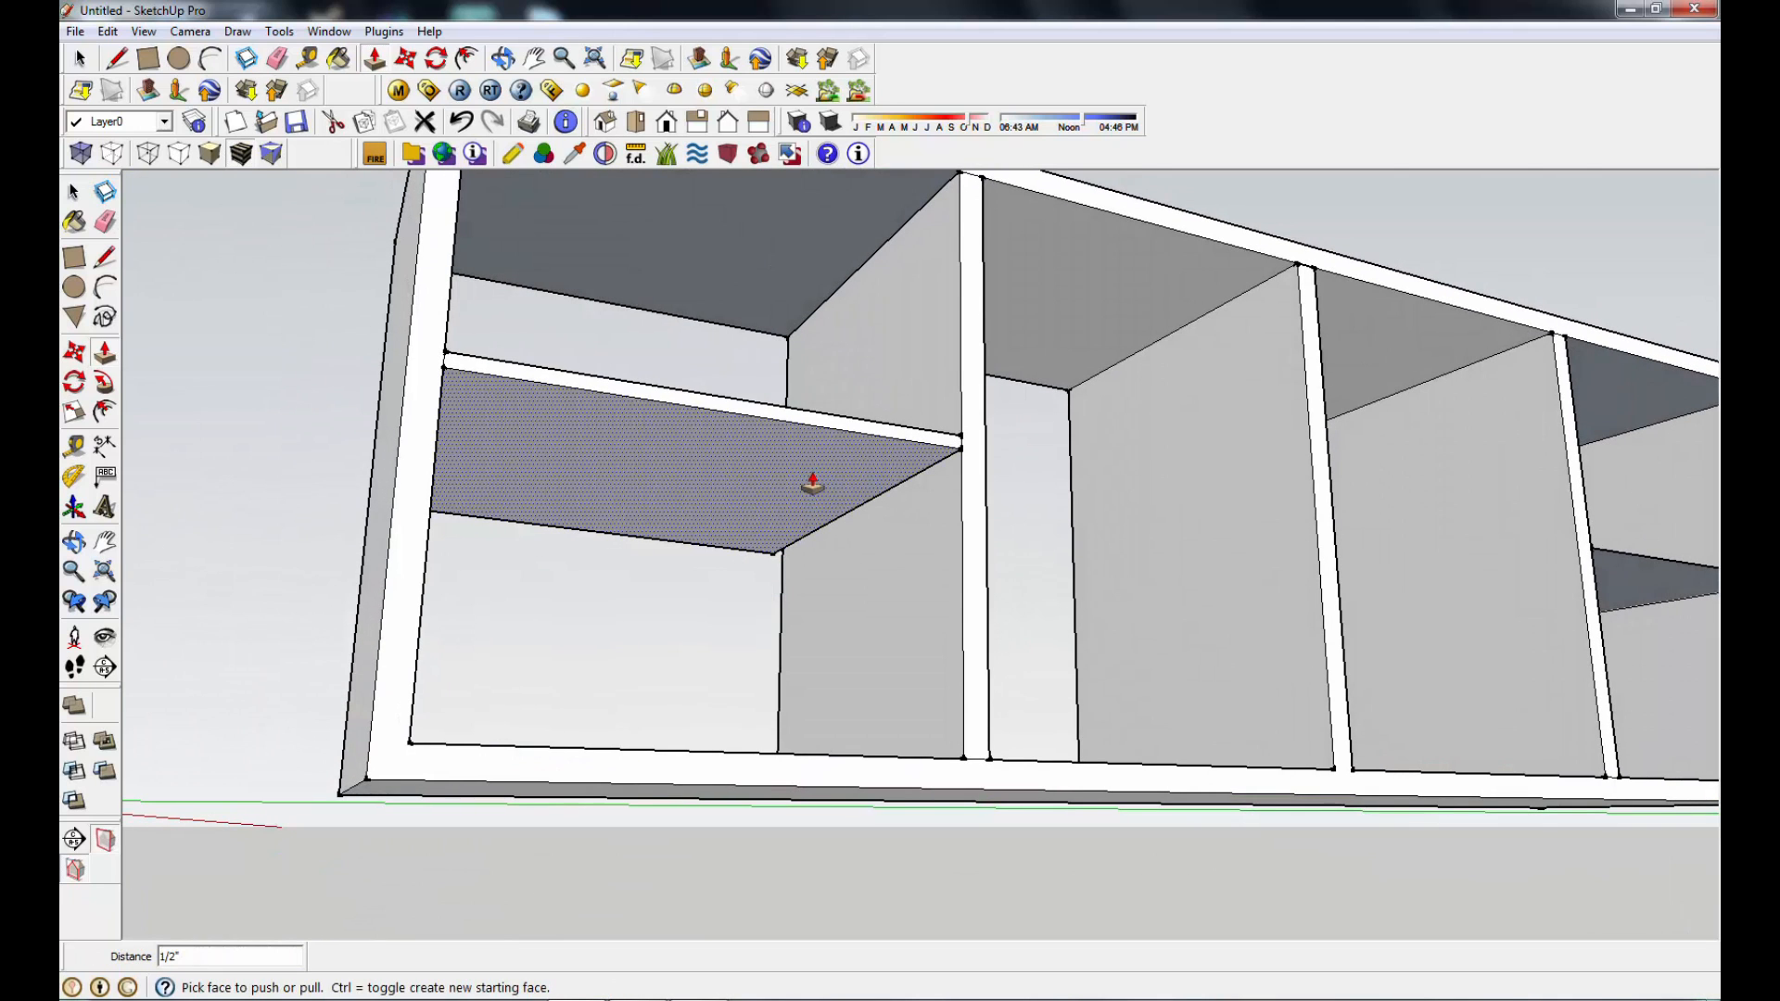
{"action": "left_click_drag", "start_coordinate": [812, 484], "coordinate": [811, 499]}
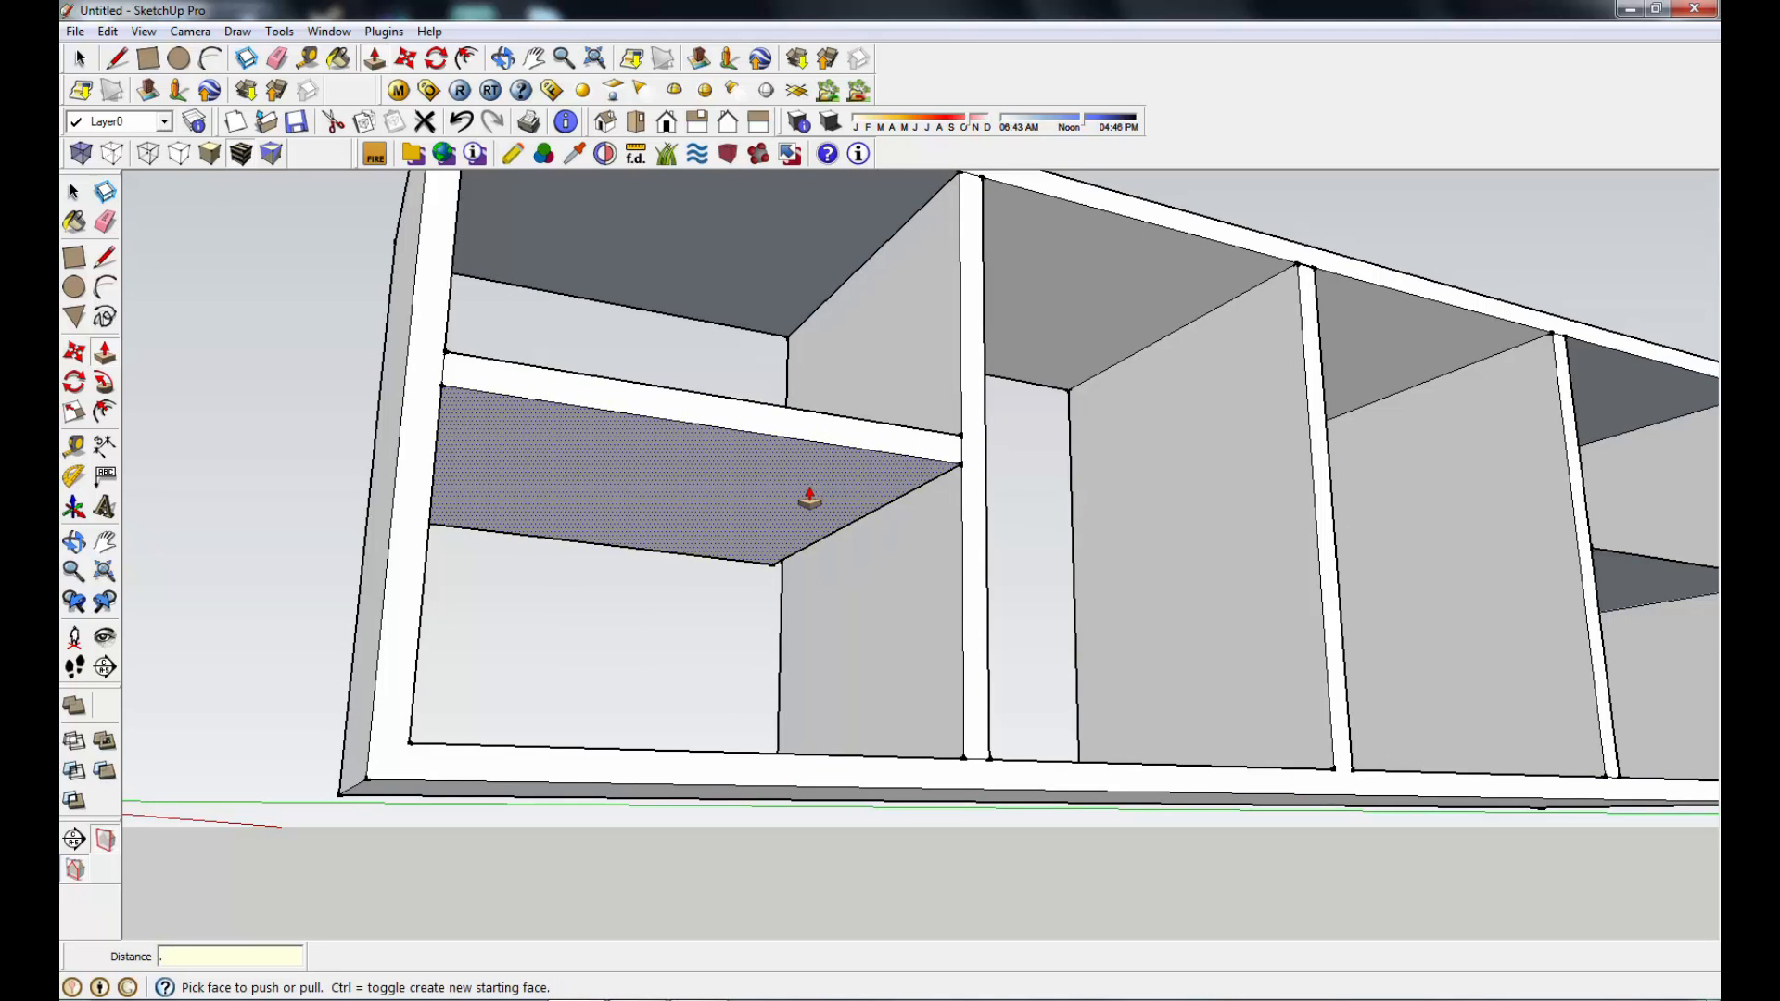
{"action": "key", "text": "Return"}
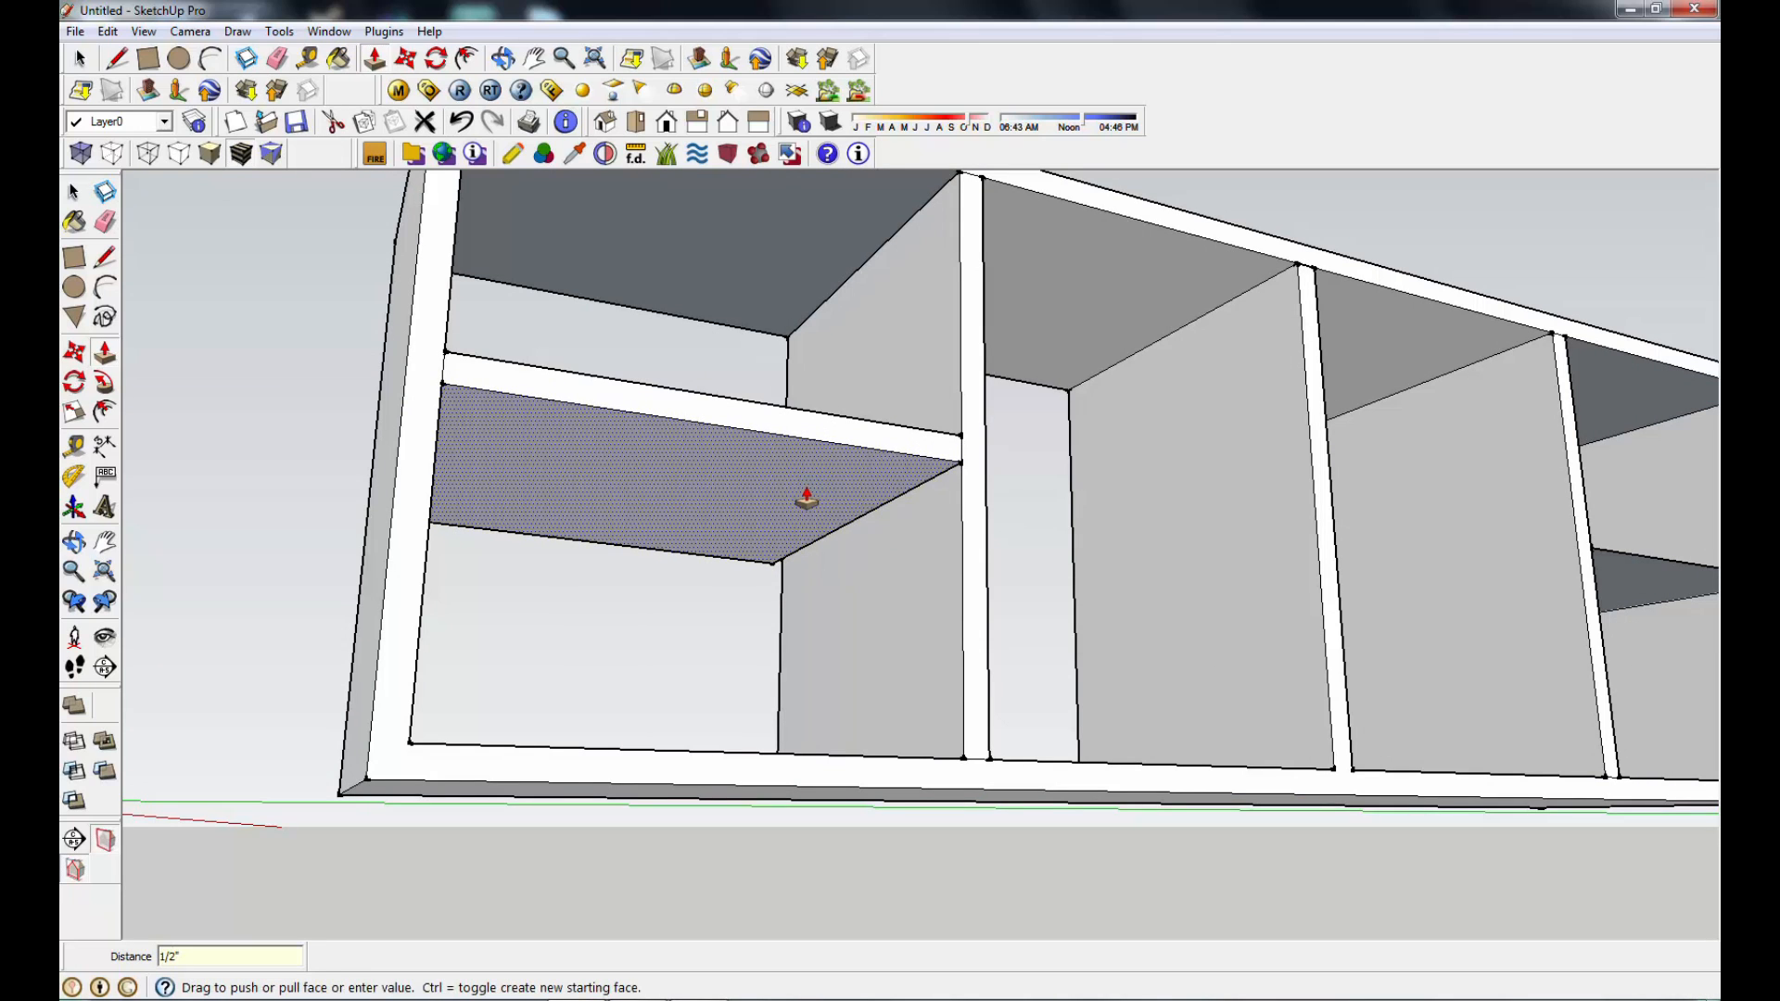
Step: Push/Pull the top of the rightmost compartment's shelf face upward by 0.5"
{"action": "middle_click_drag", "start_coordinate": [621, 549], "coordinate": [798, 619]}
{"action": "middle_click_drag", "start_coordinate": [1000, 643], "coordinate": [937, 677]}
{"action": "scroll", "coordinate": [937, 677], "scroll_direction": "down", "scroll_amount": 1}
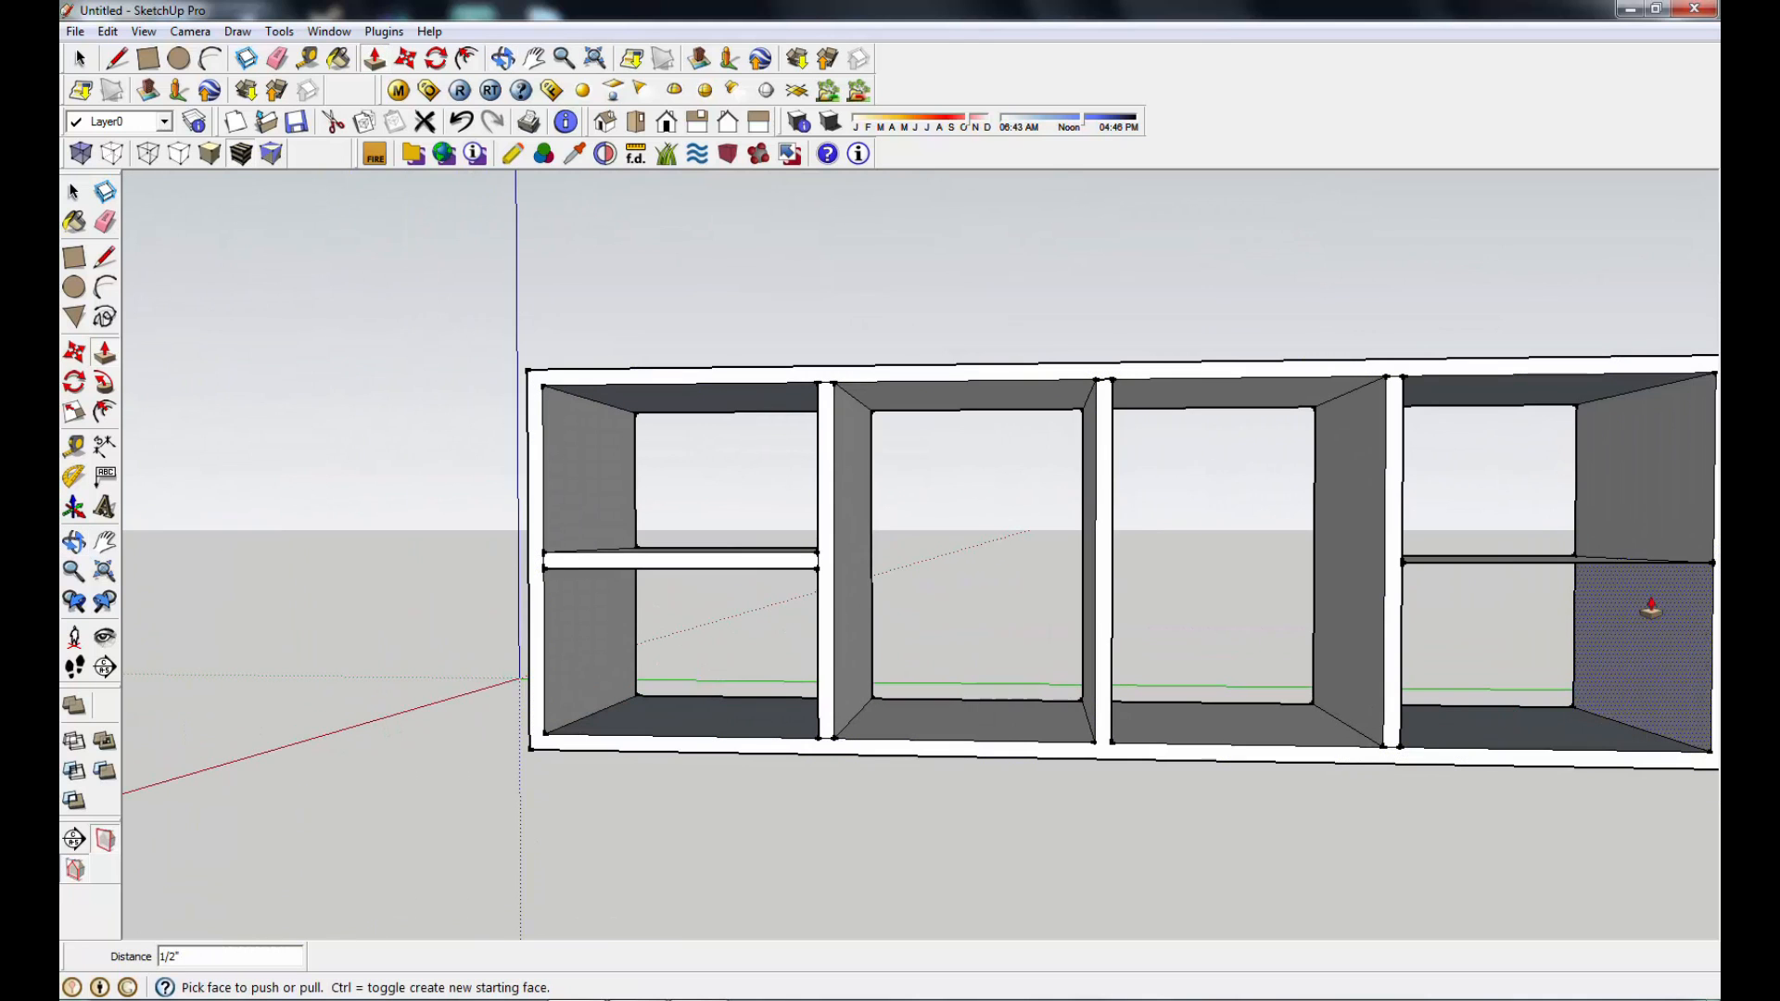
{"action": "left_click", "coordinate": [534, 58]}
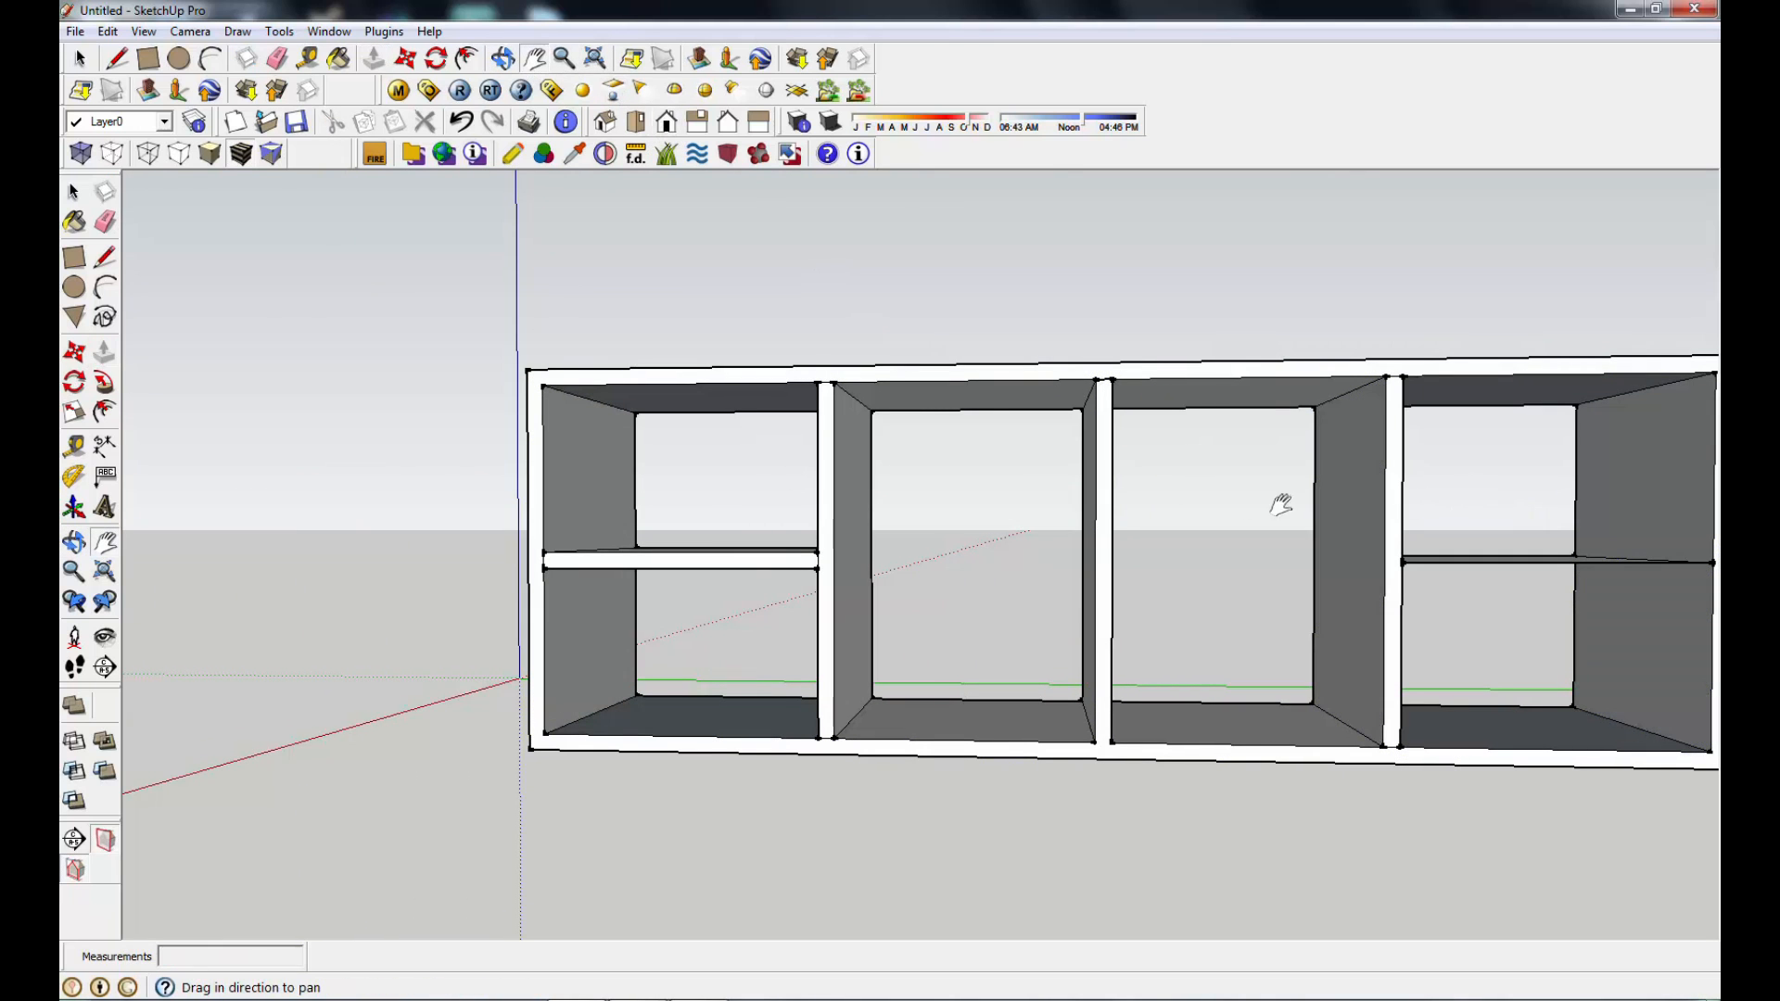
{"action": "left_click_drag", "start_coordinate": [1280, 505], "coordinate": [1073, 541]}
{"action": "scroll", "coordinate": [1073, 541], "scroll_direction": "up", "scroll_amount": 3}
{"action": "middle_click_drag", "start_coordinate": [1106, 593], "coordinate": [519, 217]}
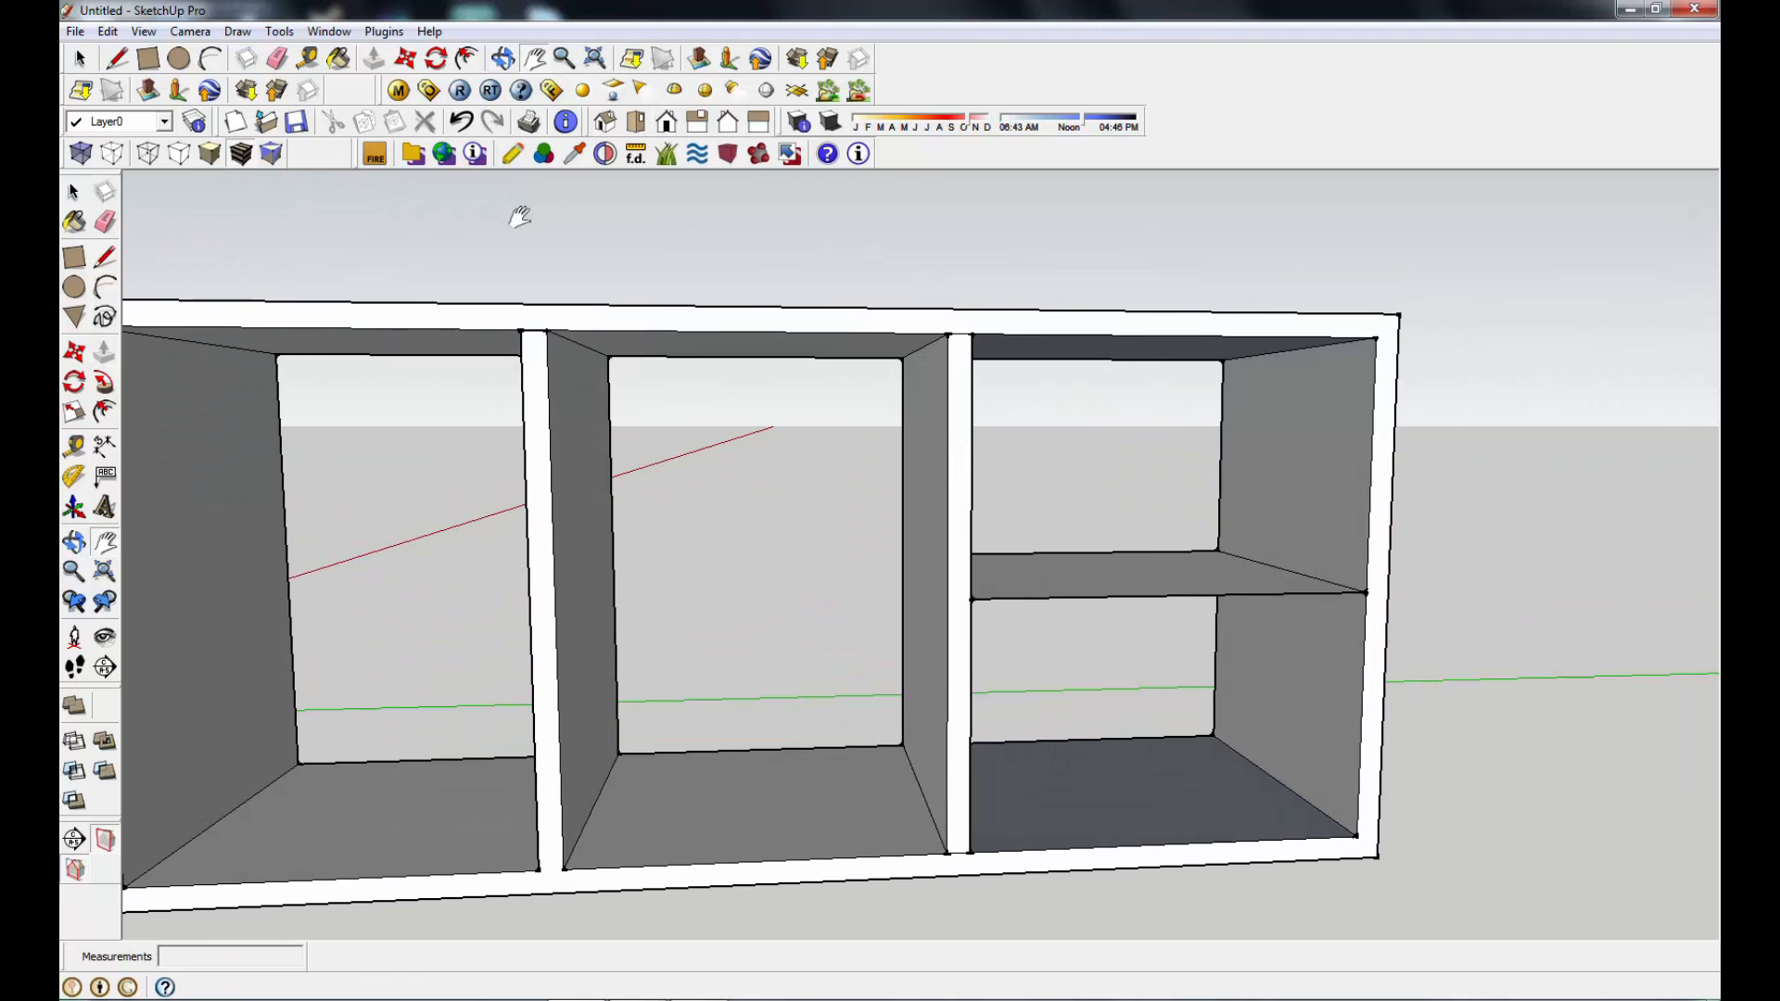
{"action": "left_click", "coordinate": [105, 357]}
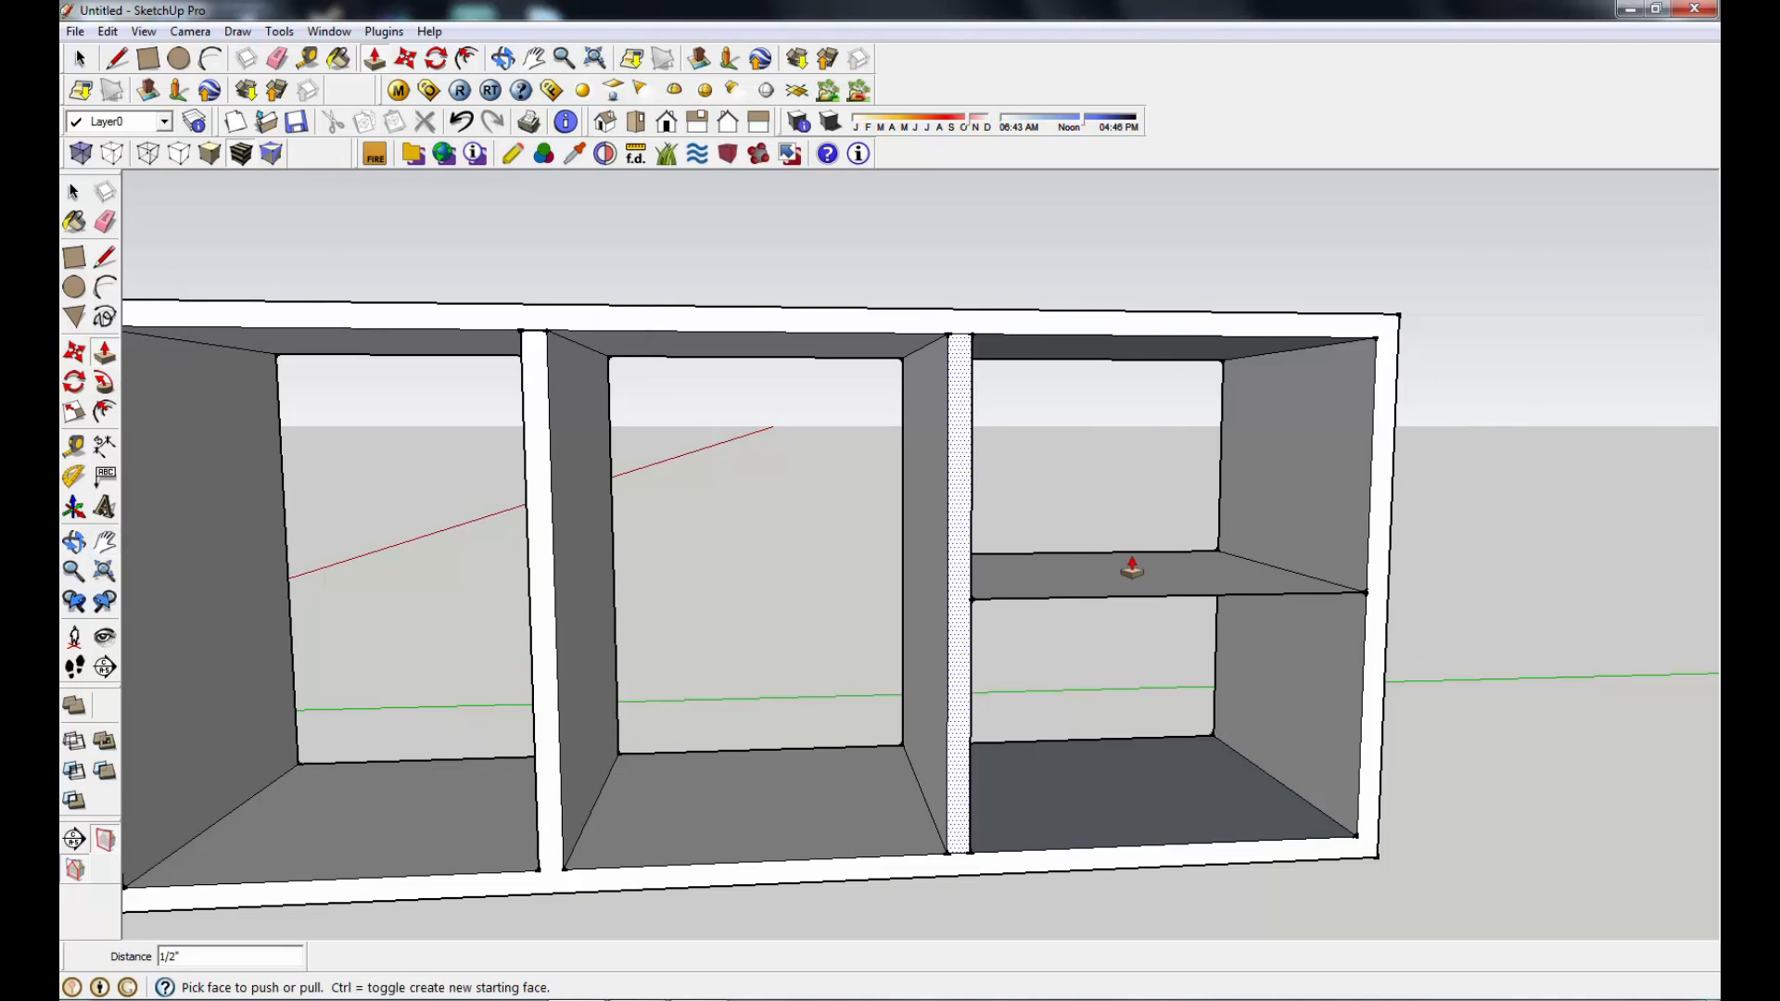
{"action": "left_click_drag", "start_coordinate": [1165, 588], "coordinate": [1177, 476]}
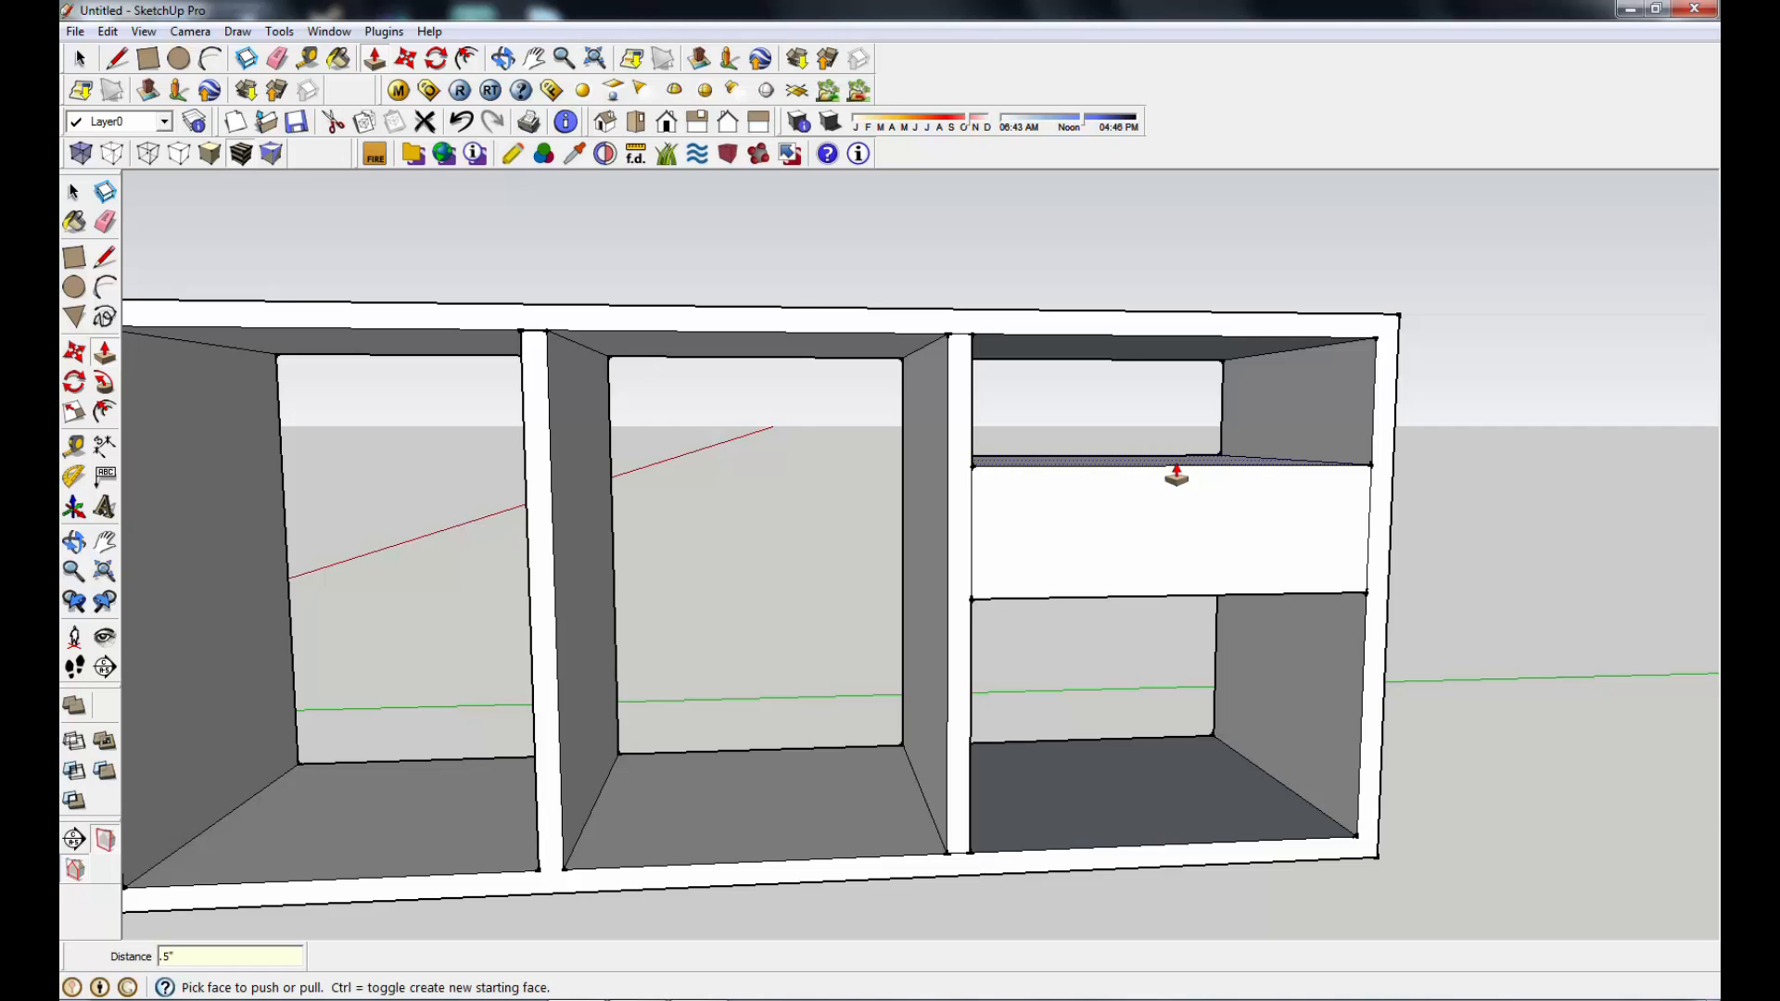
{"action": "type", "text": ".5"}
{"action": "key", "text": "Return"}
Step: Push/Pull the underside of the rightmost compartment's shelf downward by 0.5"
{"action": "middle_click_drag", "start_coordinate": [1130, 612], "coordinate": [1200, 557]}
{"action": "left_click_drag", "start_coordinate": [1200, 561], "coordinate": [1214, 638]}
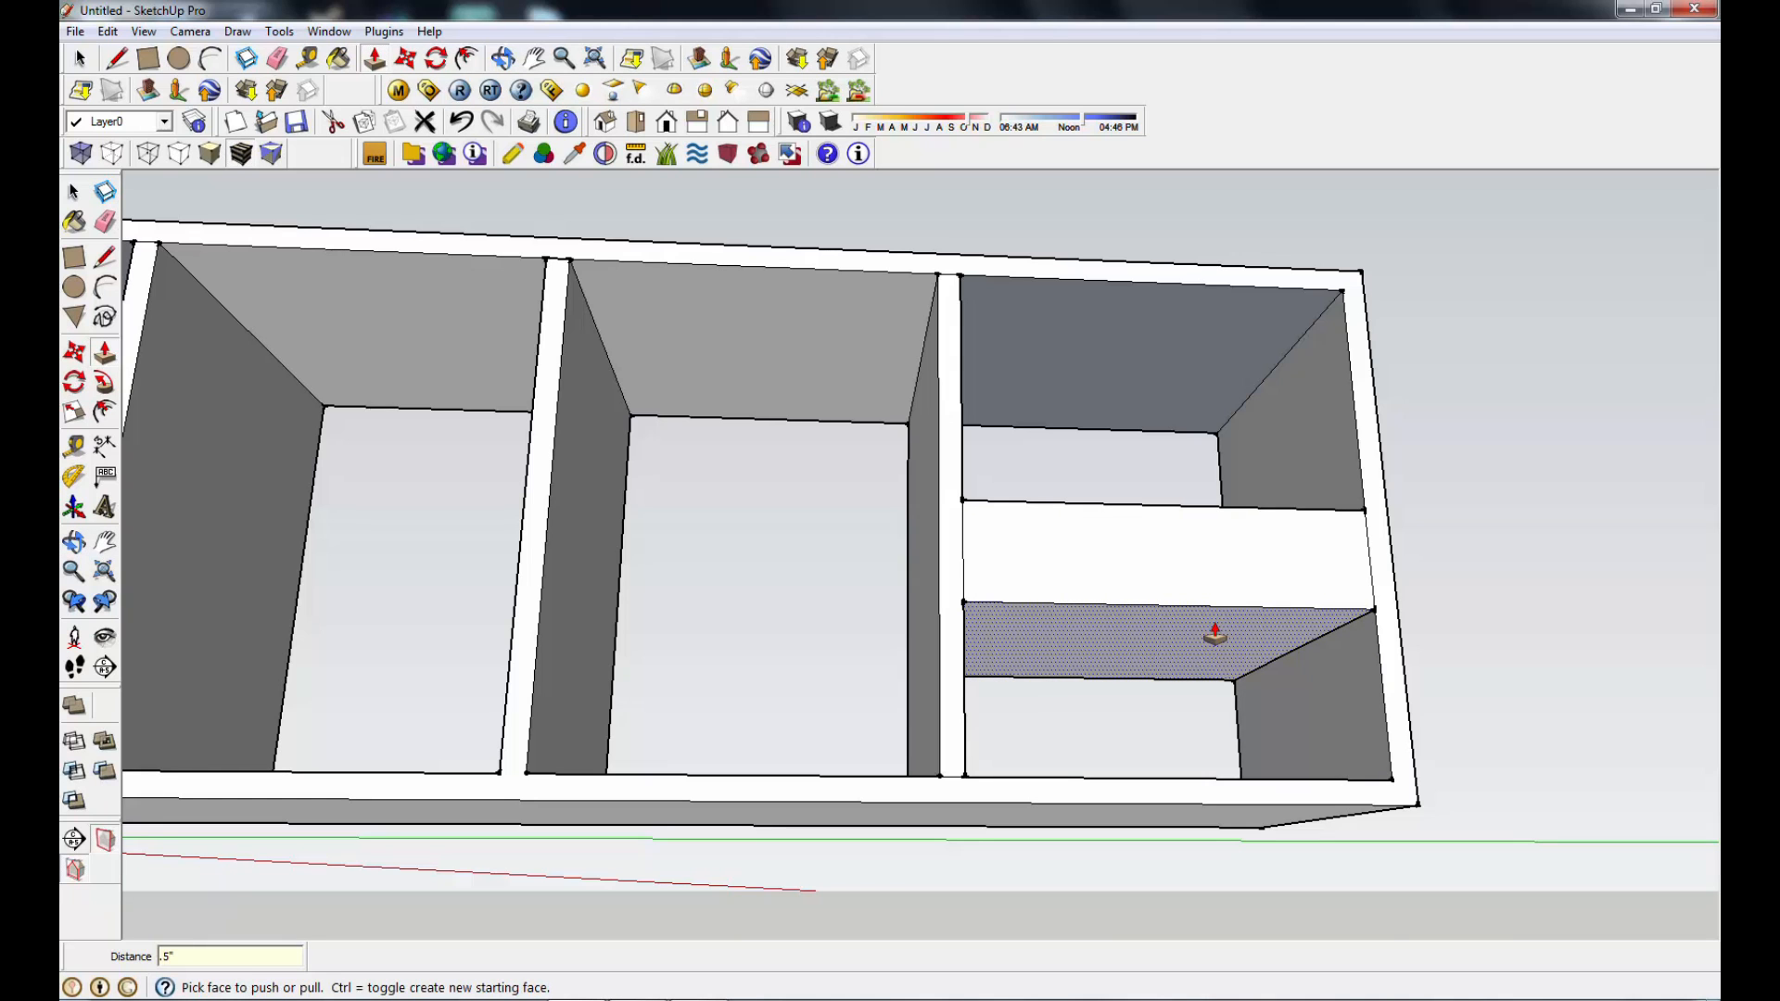
{"action": "type", "text": ".5"}
{"action": "key", "text": "Return"}
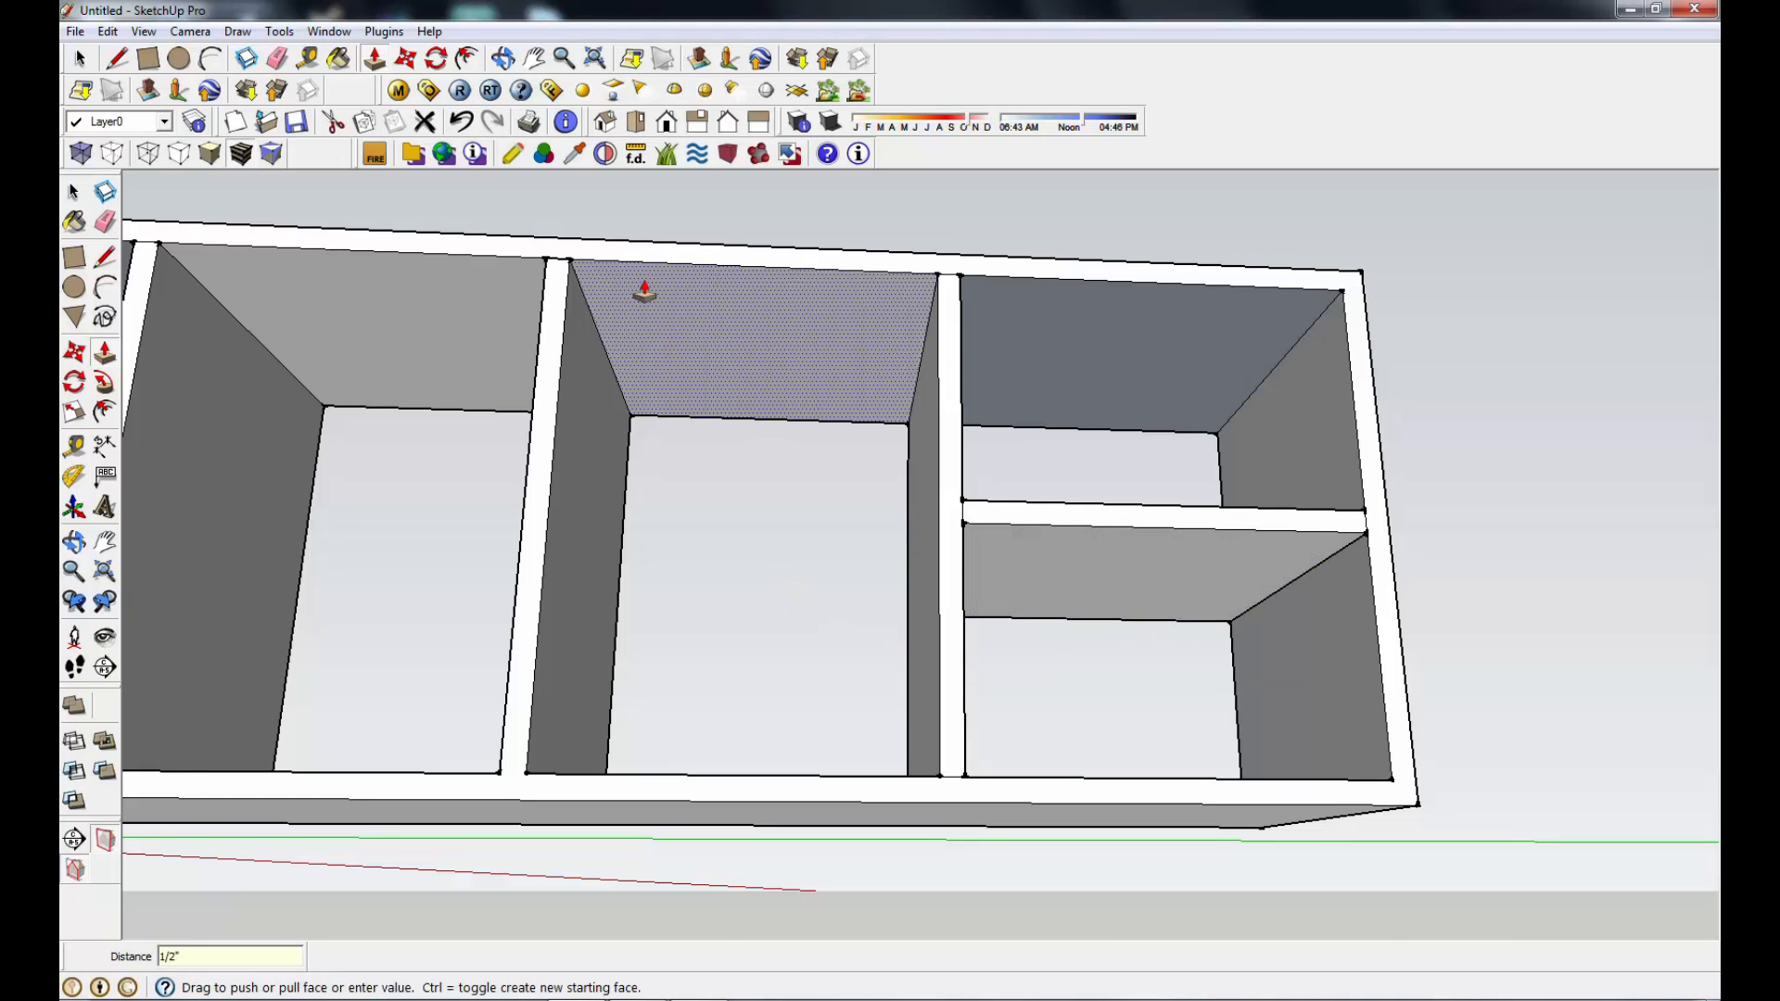
Step: Inspect the whole cabinet and the thickened shelves in both outer compartments from several angles
{"action": "left_click", "coordinate": [534, 61]}
{"action": "middle_click_drag", "start_coordinate": [744, 441], "coordinate": [888, 583]}
{"action": "scroll", "coordinate": [807, 572], "scroll_direction": "down", "scroll_amount": 6}
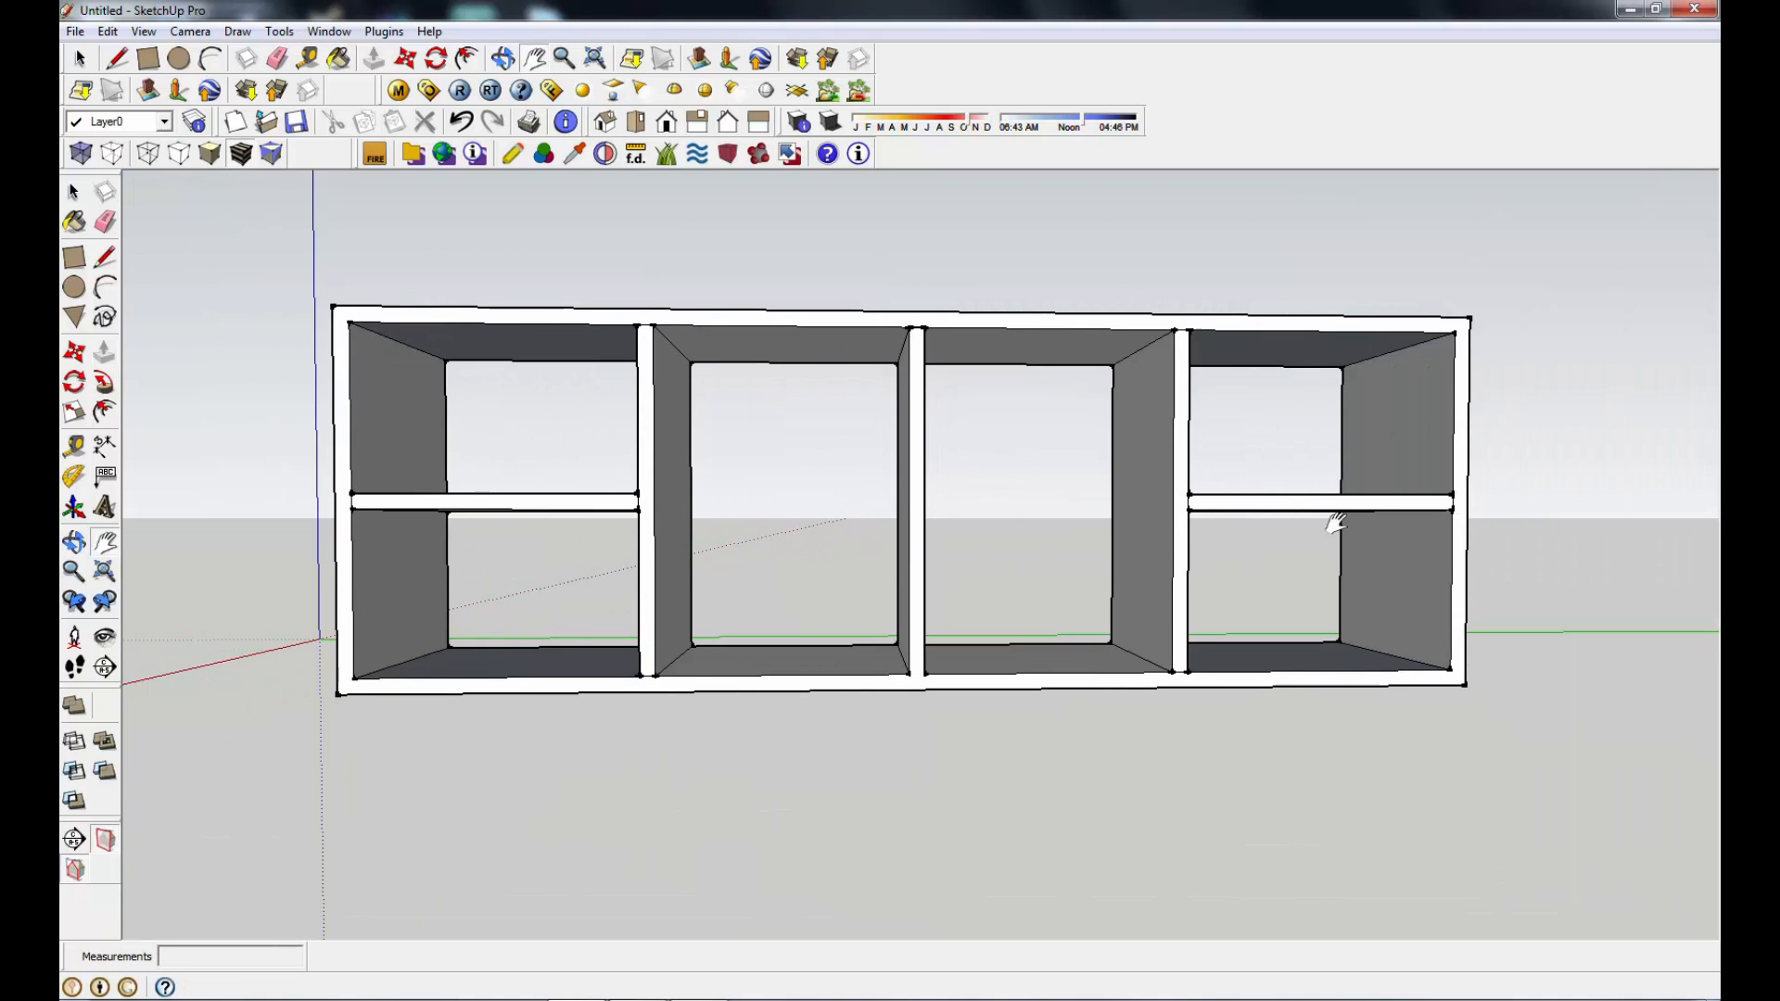
{"action": "middle_click_drag", "start_coordinate": [782, 544], "coordinate": [816, 616]}
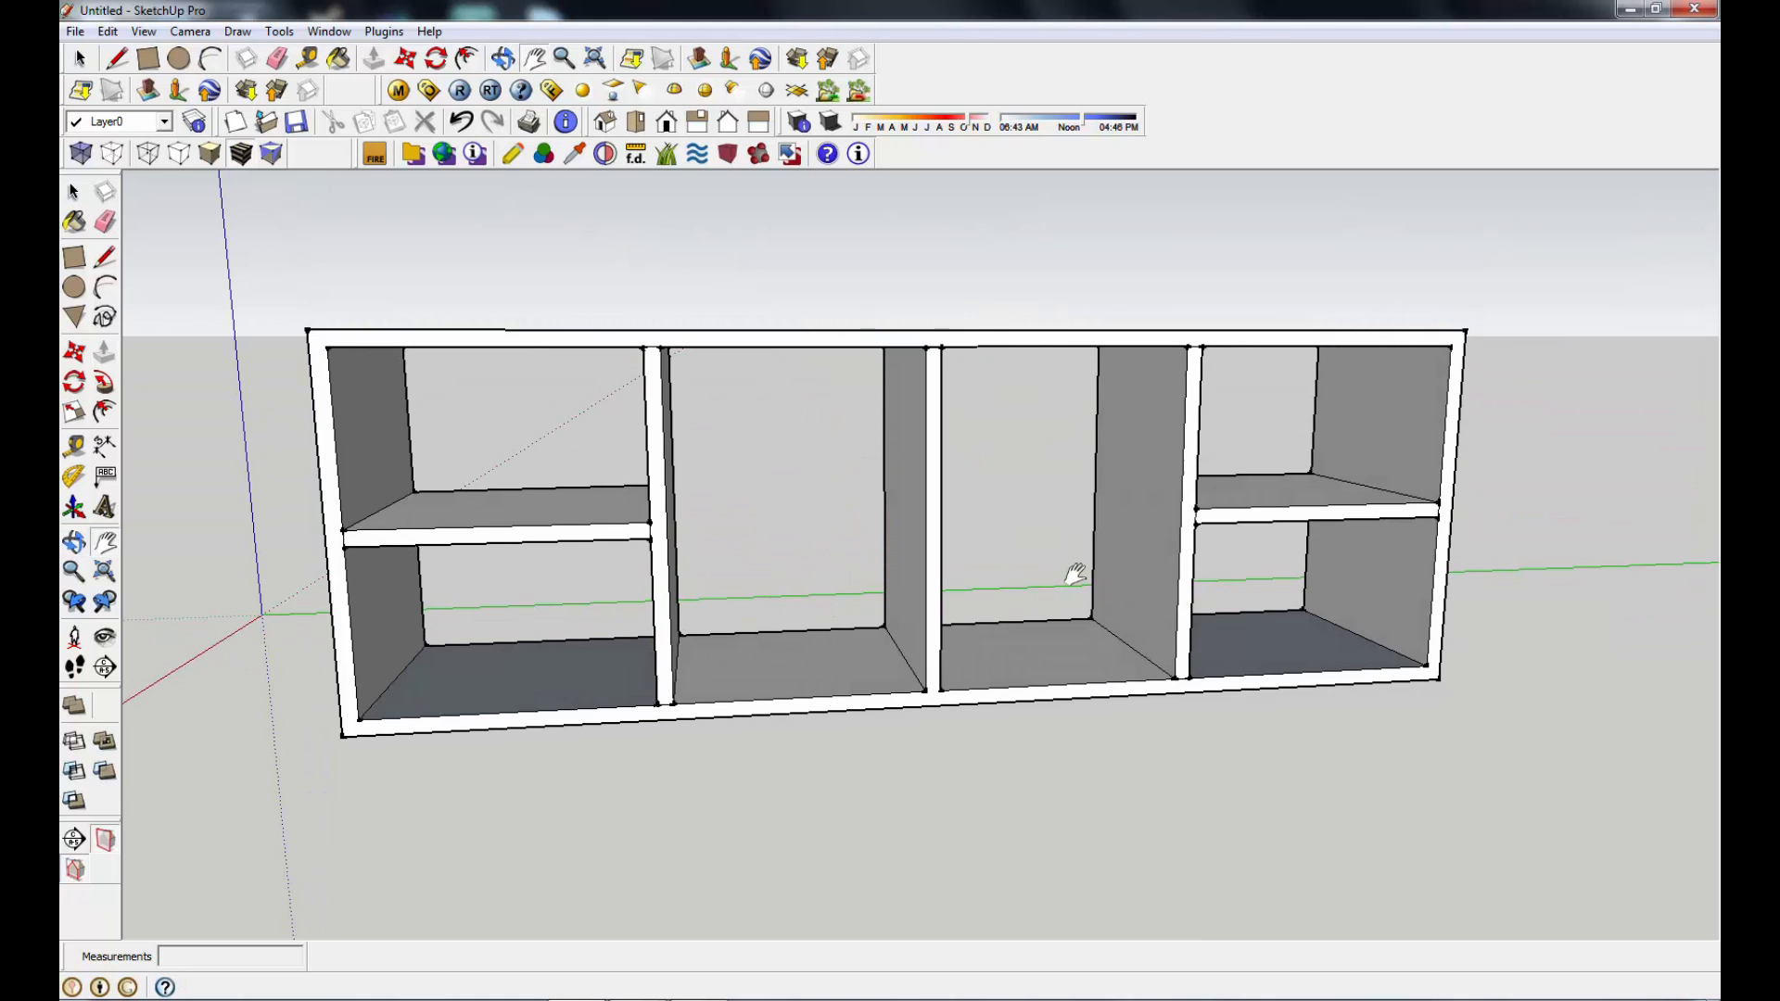
{"action": "scroll", "coordinate": [1076, 569], "scroll_direction": "up", "scroll_amount": 1}
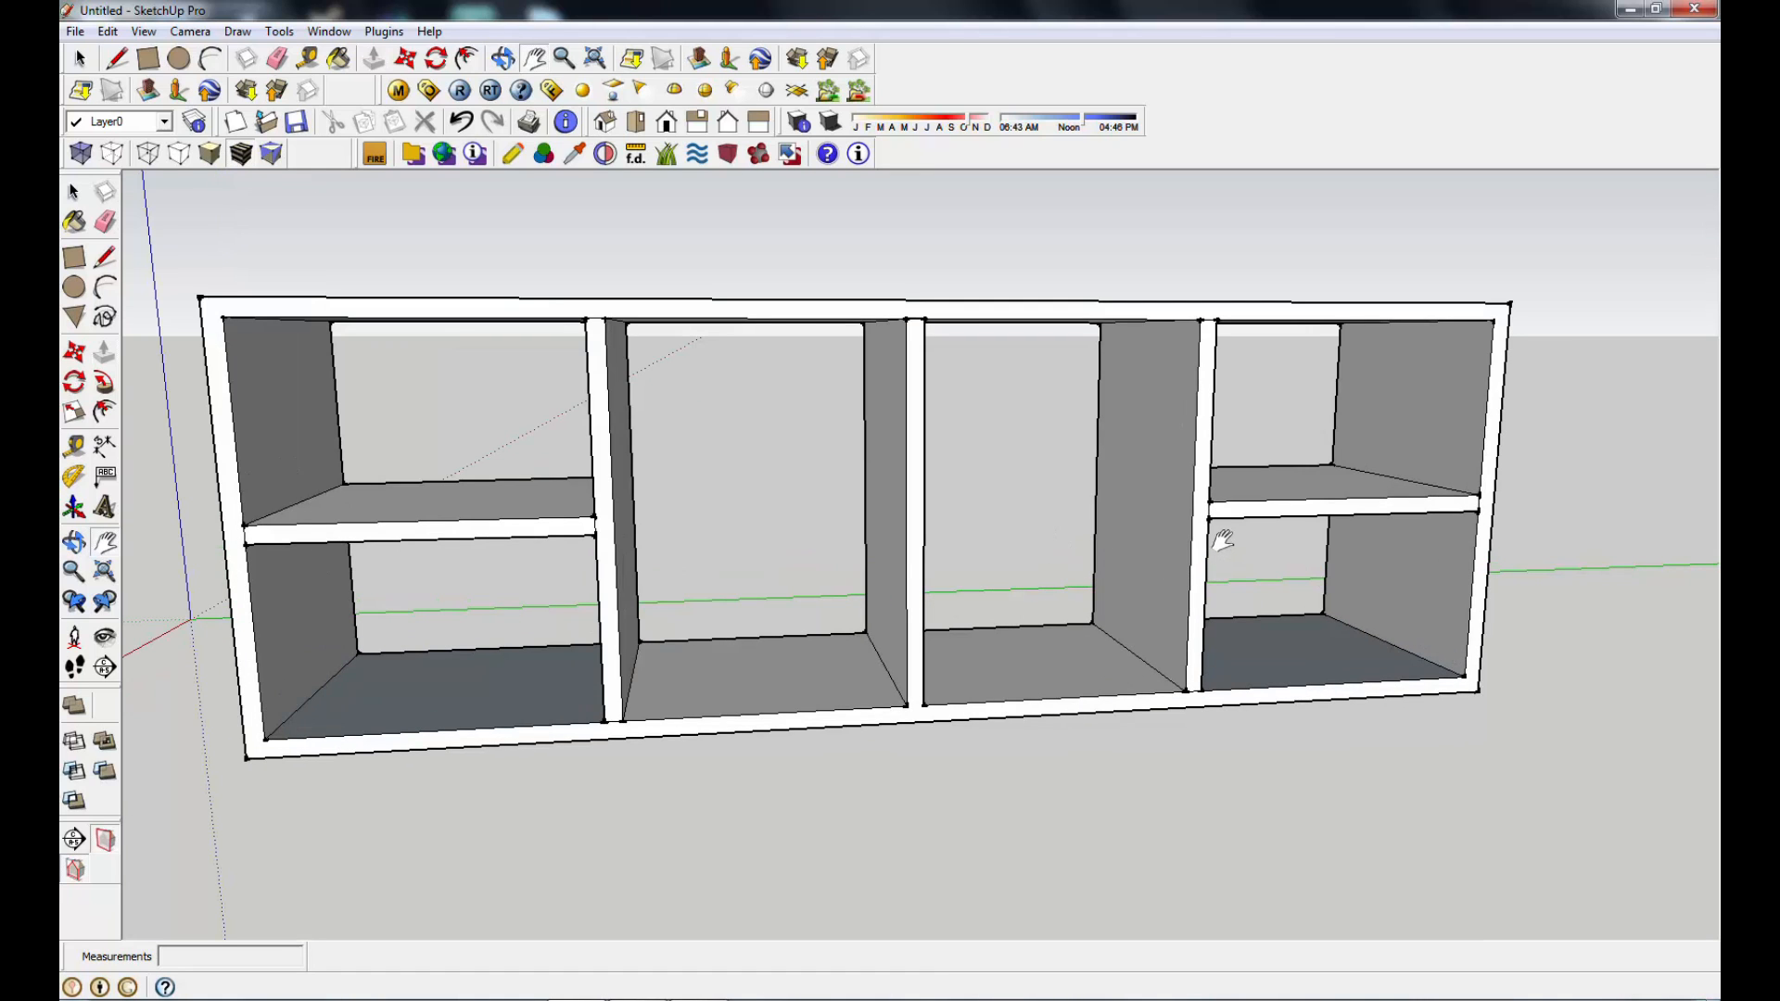
{"action": "left_click_drag", "start_coordinate": [509, 417], "coordinate": [580, 453]}
{"action": "middle_click_drag", "start_coordinate": [581, 545], "coordinate": [693, 477]}
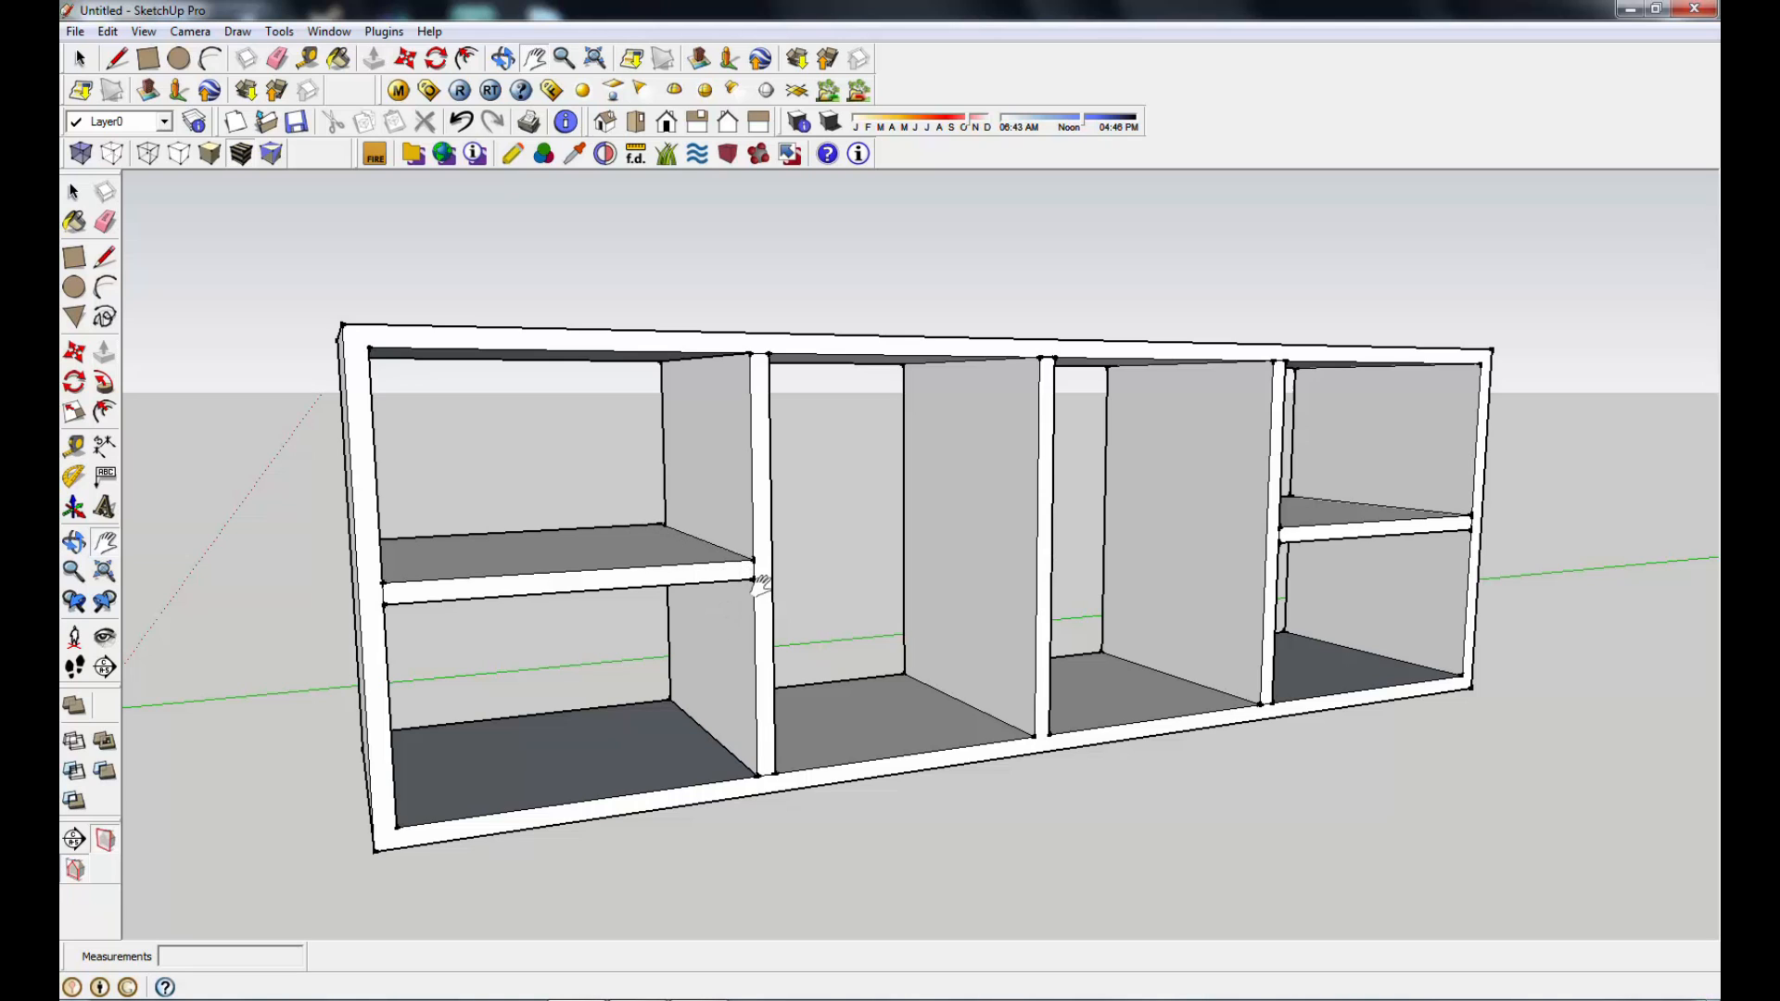
Step: Draw two parallel 1' 6" lines across the leftmost compartment's partition side above the shelf, outlining a narrow horizontal strip
{"action": "left_click", "coordinate": [105, 258]}
{"action": "left_click", "coordinate": [752, 458]}
{"action": "left_click", "coordinate": [664, 444]}
{"action": "left_click", "coordinate": [663, 430]}
{"action": "left_click", "coordinate": [752, 439]}
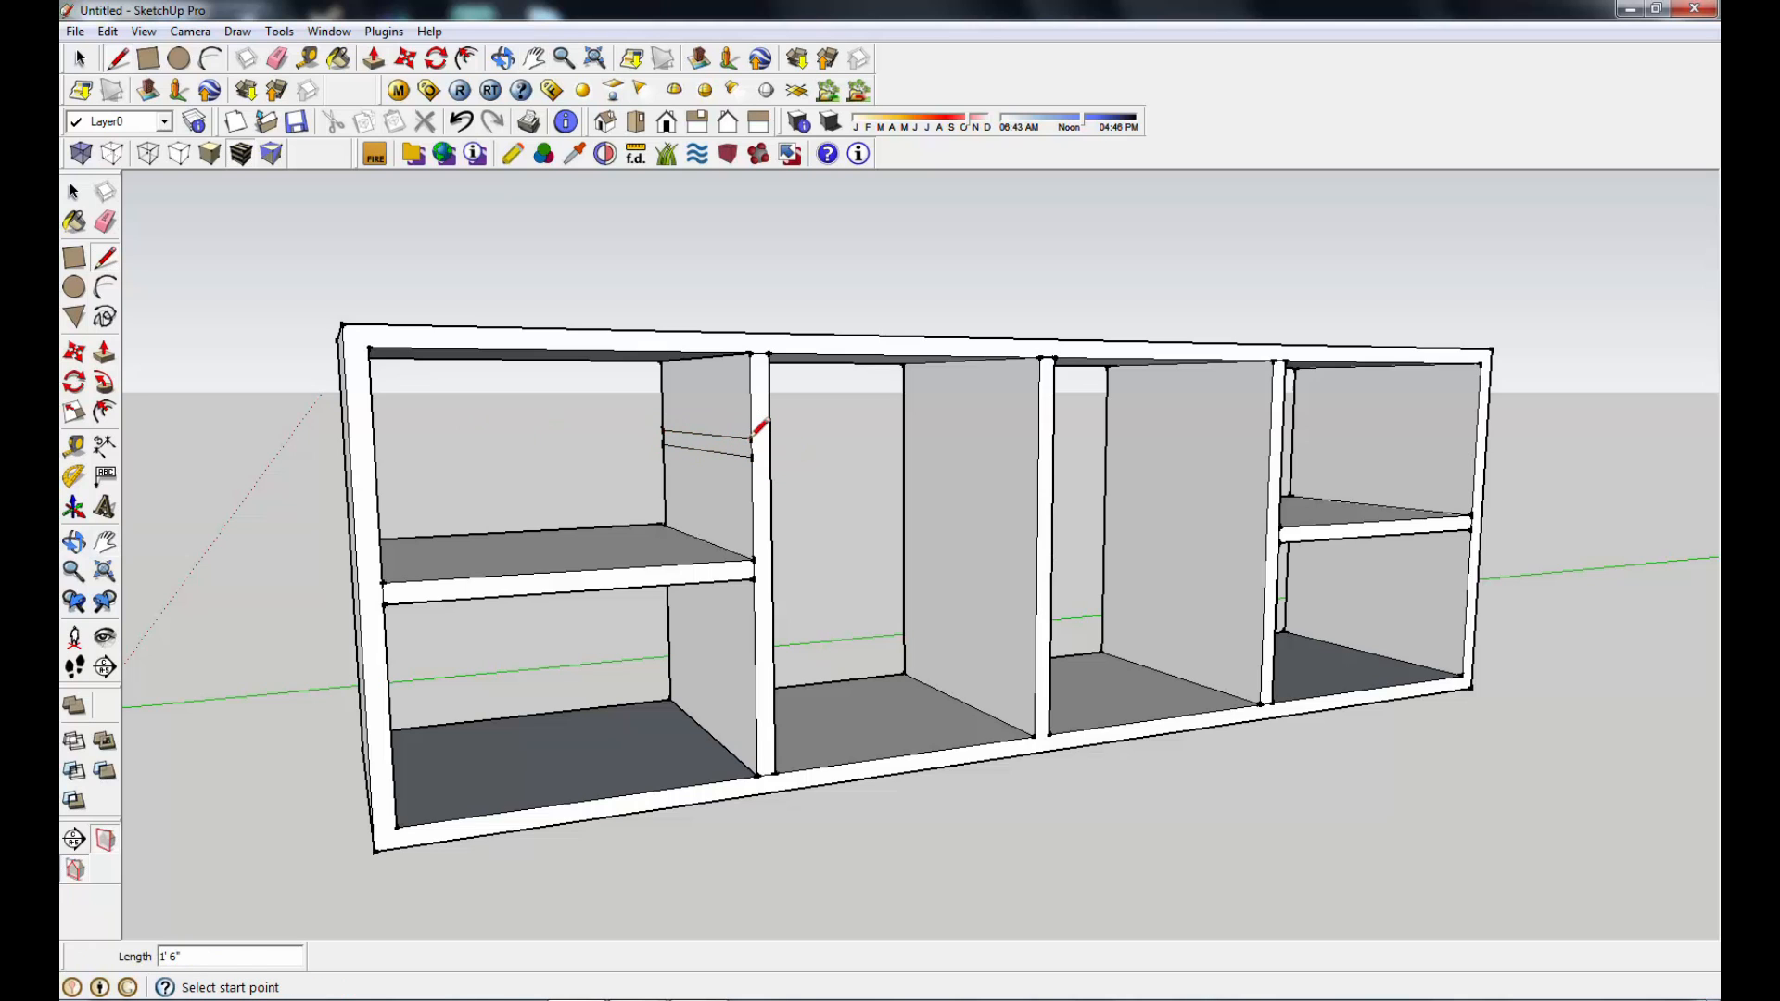
{"action": "left_click", "coordinate": [461, 122]}
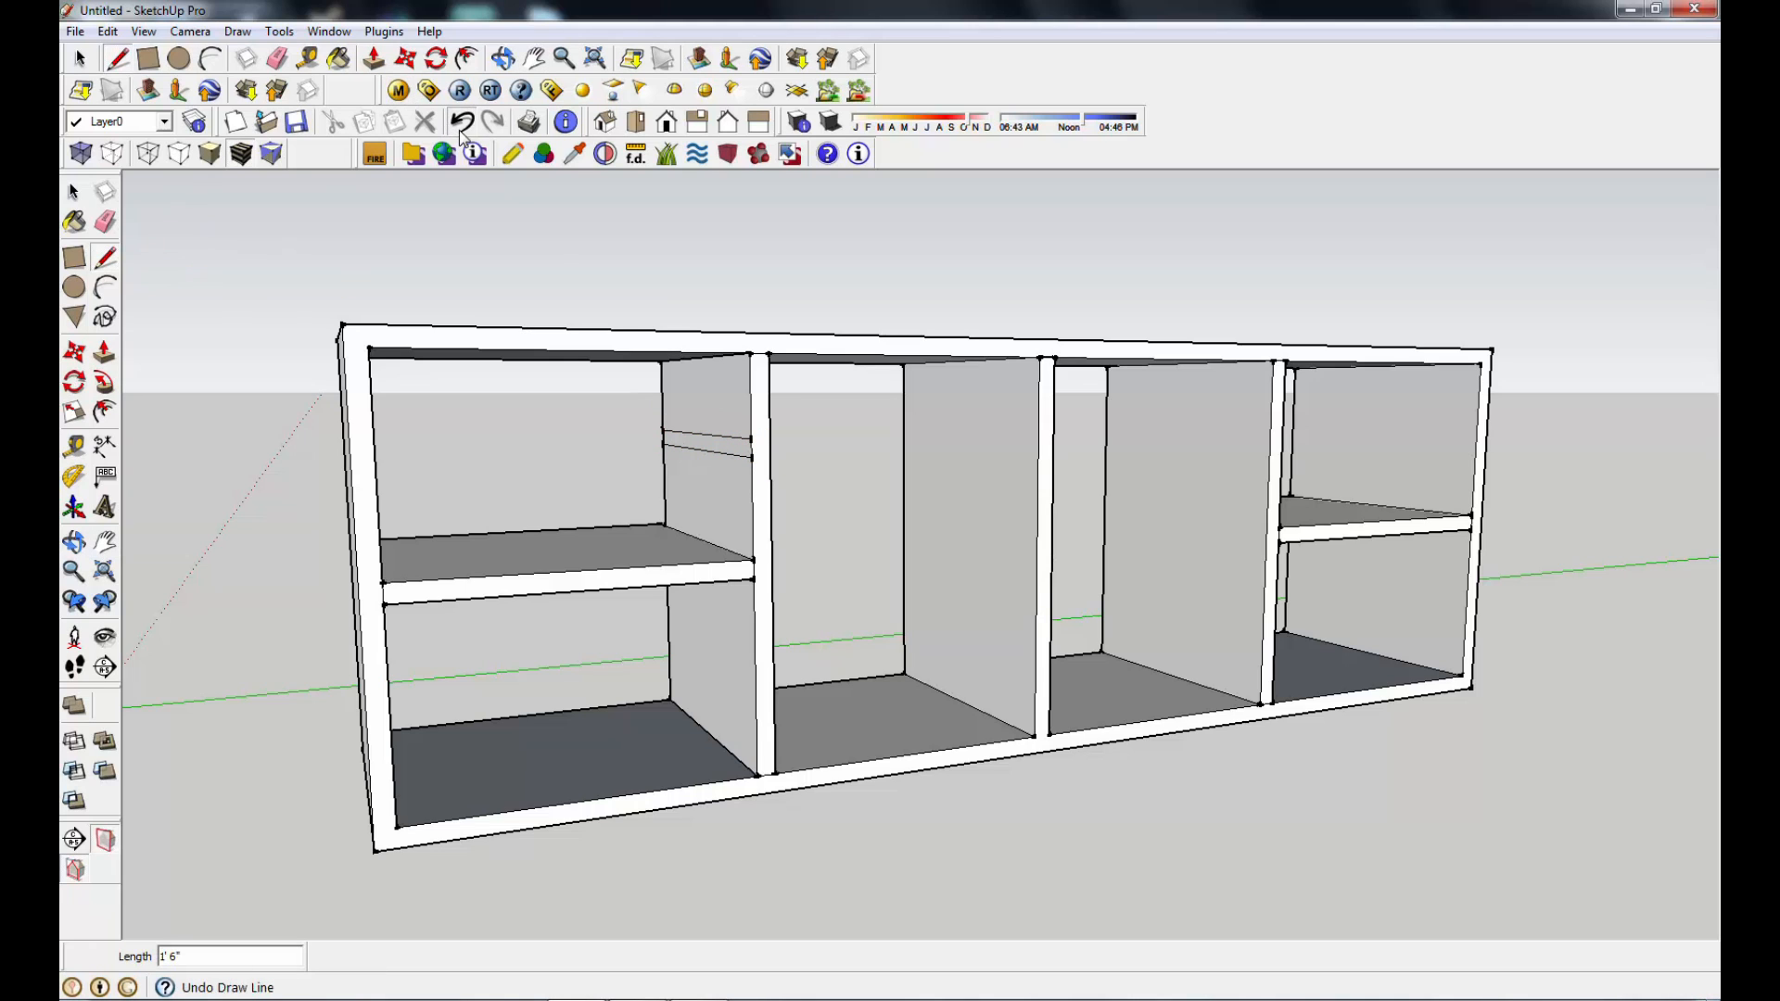
{"action": "left_click", "coordinate": [751, 439]}
{"action": "left_click", "coordinate": [662, 430]}
Step: Push/Pull the narrow strip on the partition outward by 5/8" to form a rail
{"action": "left_click", "coordinate": [104, 352]}
{"action": "left_click", "coordinate": [727, 449]}
{"action": "left_click", "coordinate": [732, 454]}
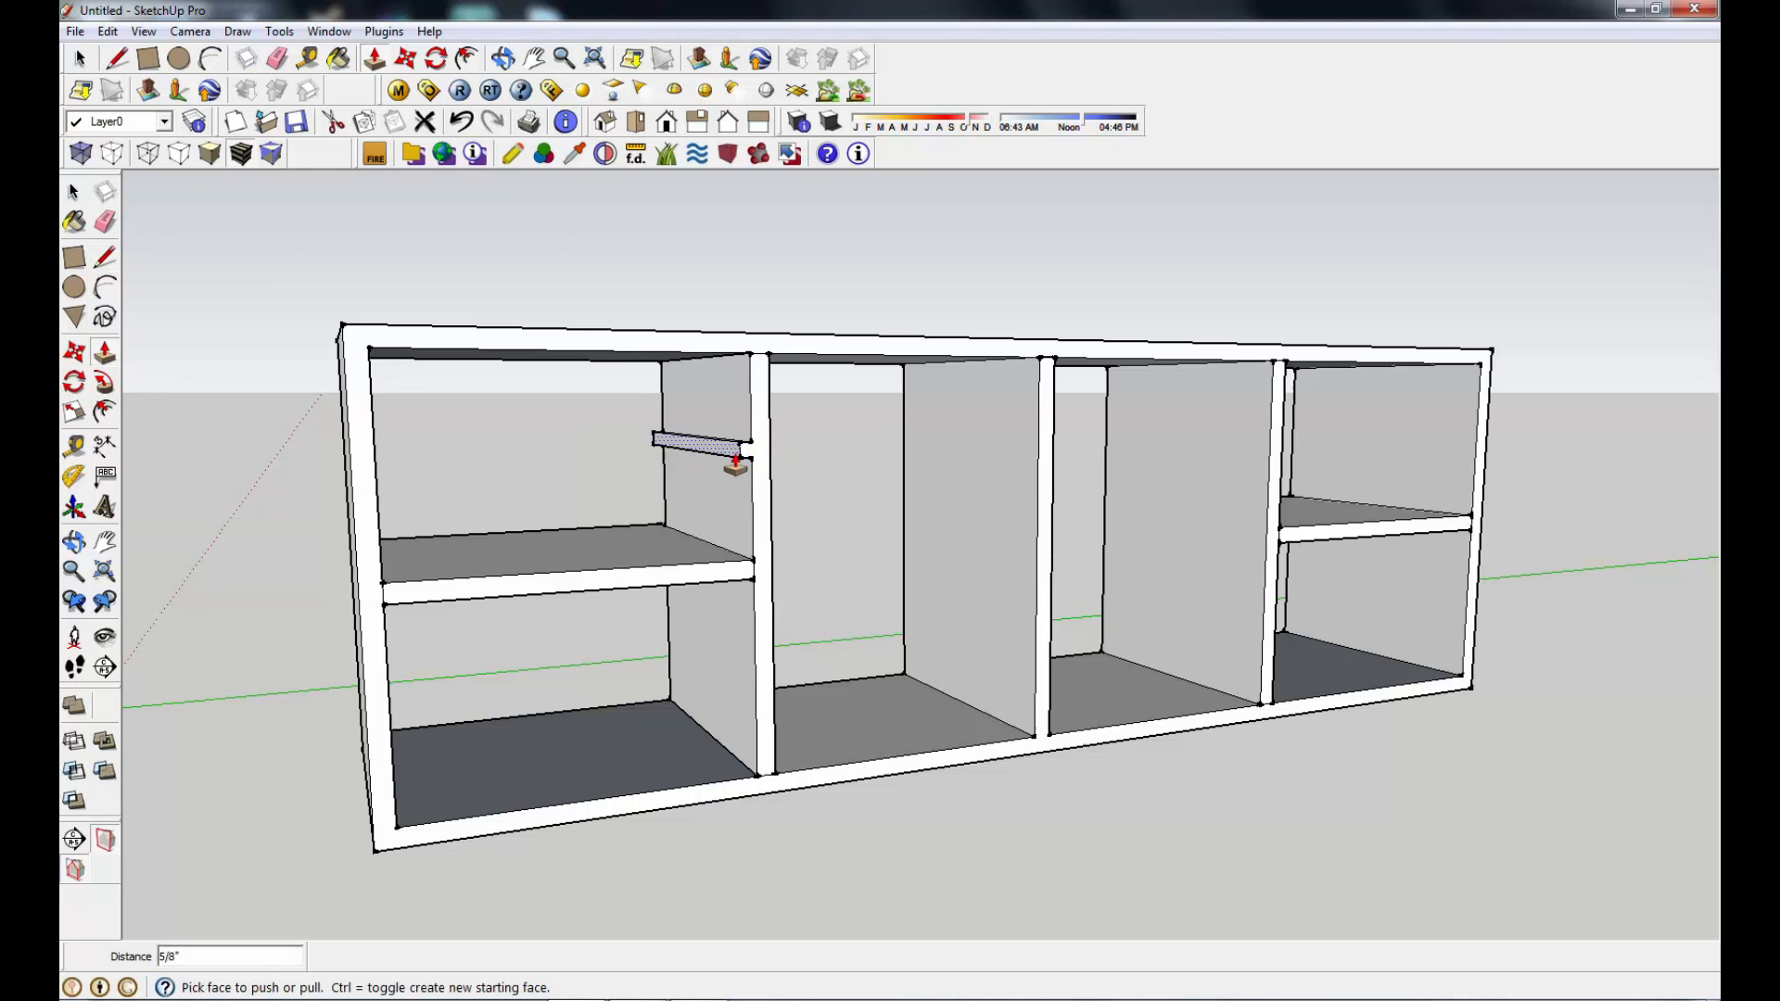
Step: Draw a line about 13/16" long where the rail's front end meets the partition, separating the two faces
{"action": "scroll", "coordinate": [737, 436], "scroll_direction": "up", "scroll_amount": 5}
{"action": "middle_click_drag", "start_coordinate": [936, 621], "coordinate": [862, 705]}
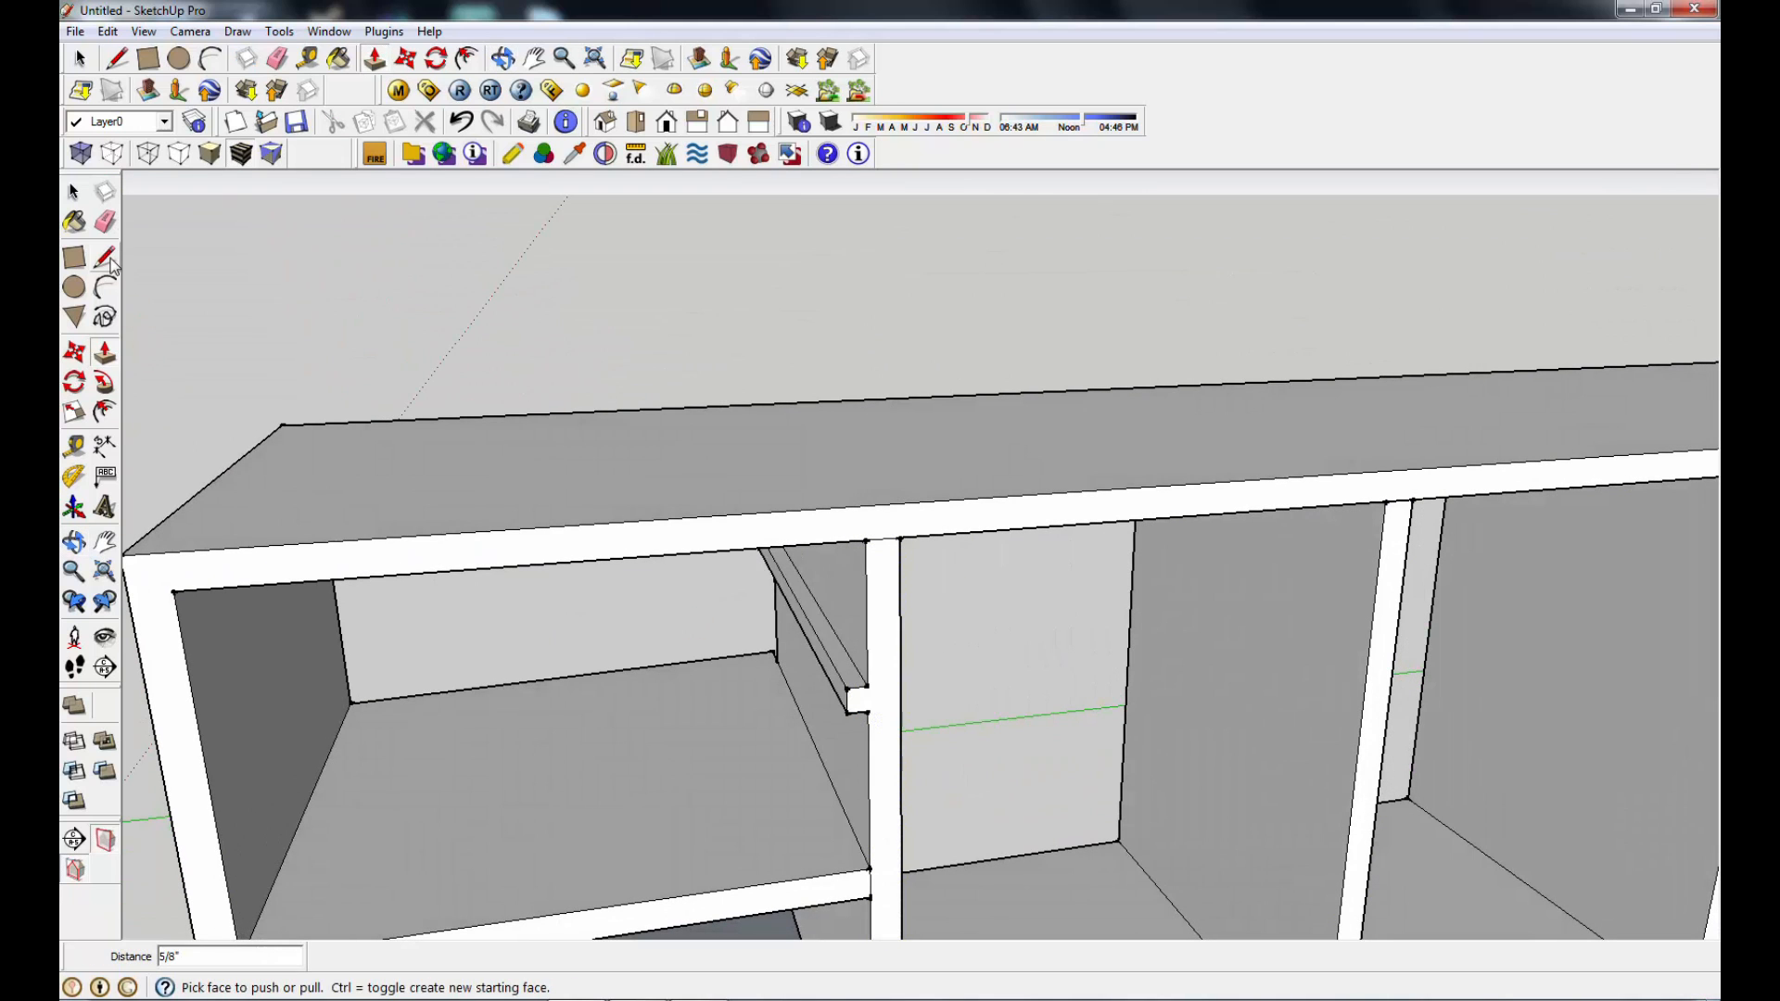
{"action": "left_click", "coordinate": [107, 260]}
{"action": "left_click", "coordinate": [870, 713]}
{"action": "left_click", "coordinate": [869, 687]}
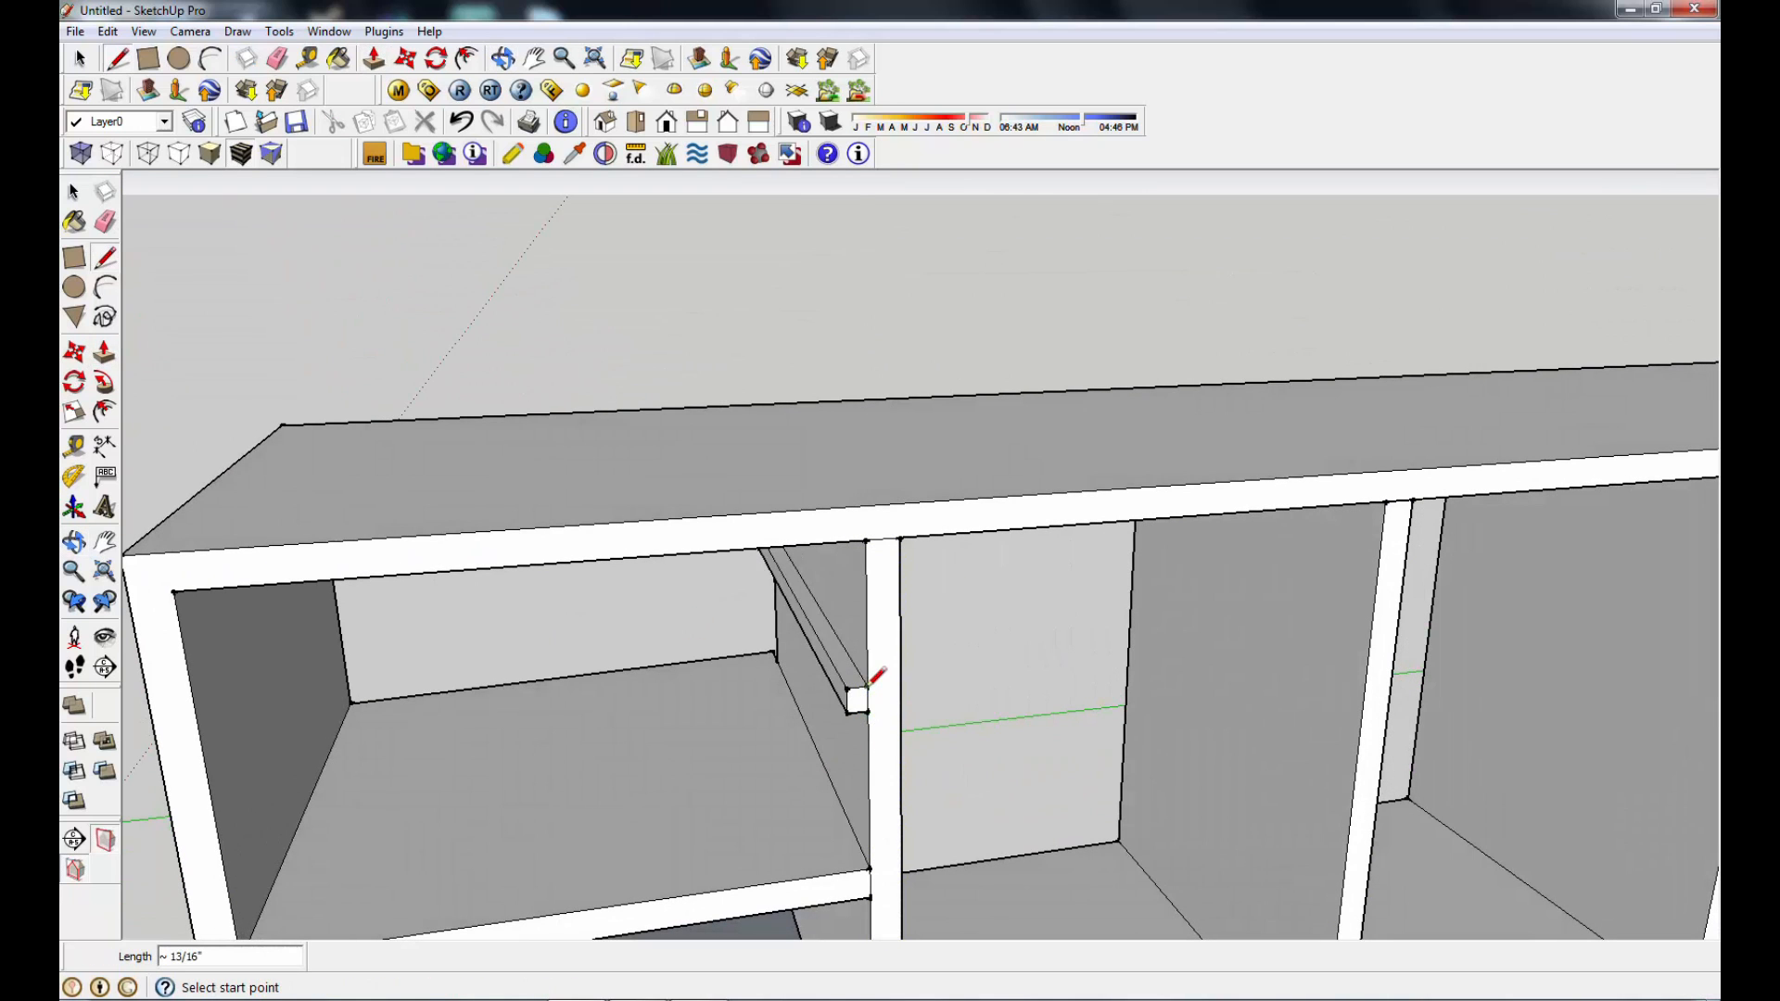
Step: Undo the rail and its outline on the leftmost compartment's partition
{"action": "scroll", "coordinate": [786, 737], "scroll_direction": "down", "scroll_amount": 4}
{"action": "middle_click_drag", "start_coordinate": [791, 715], "coordinate": [777, 643]}
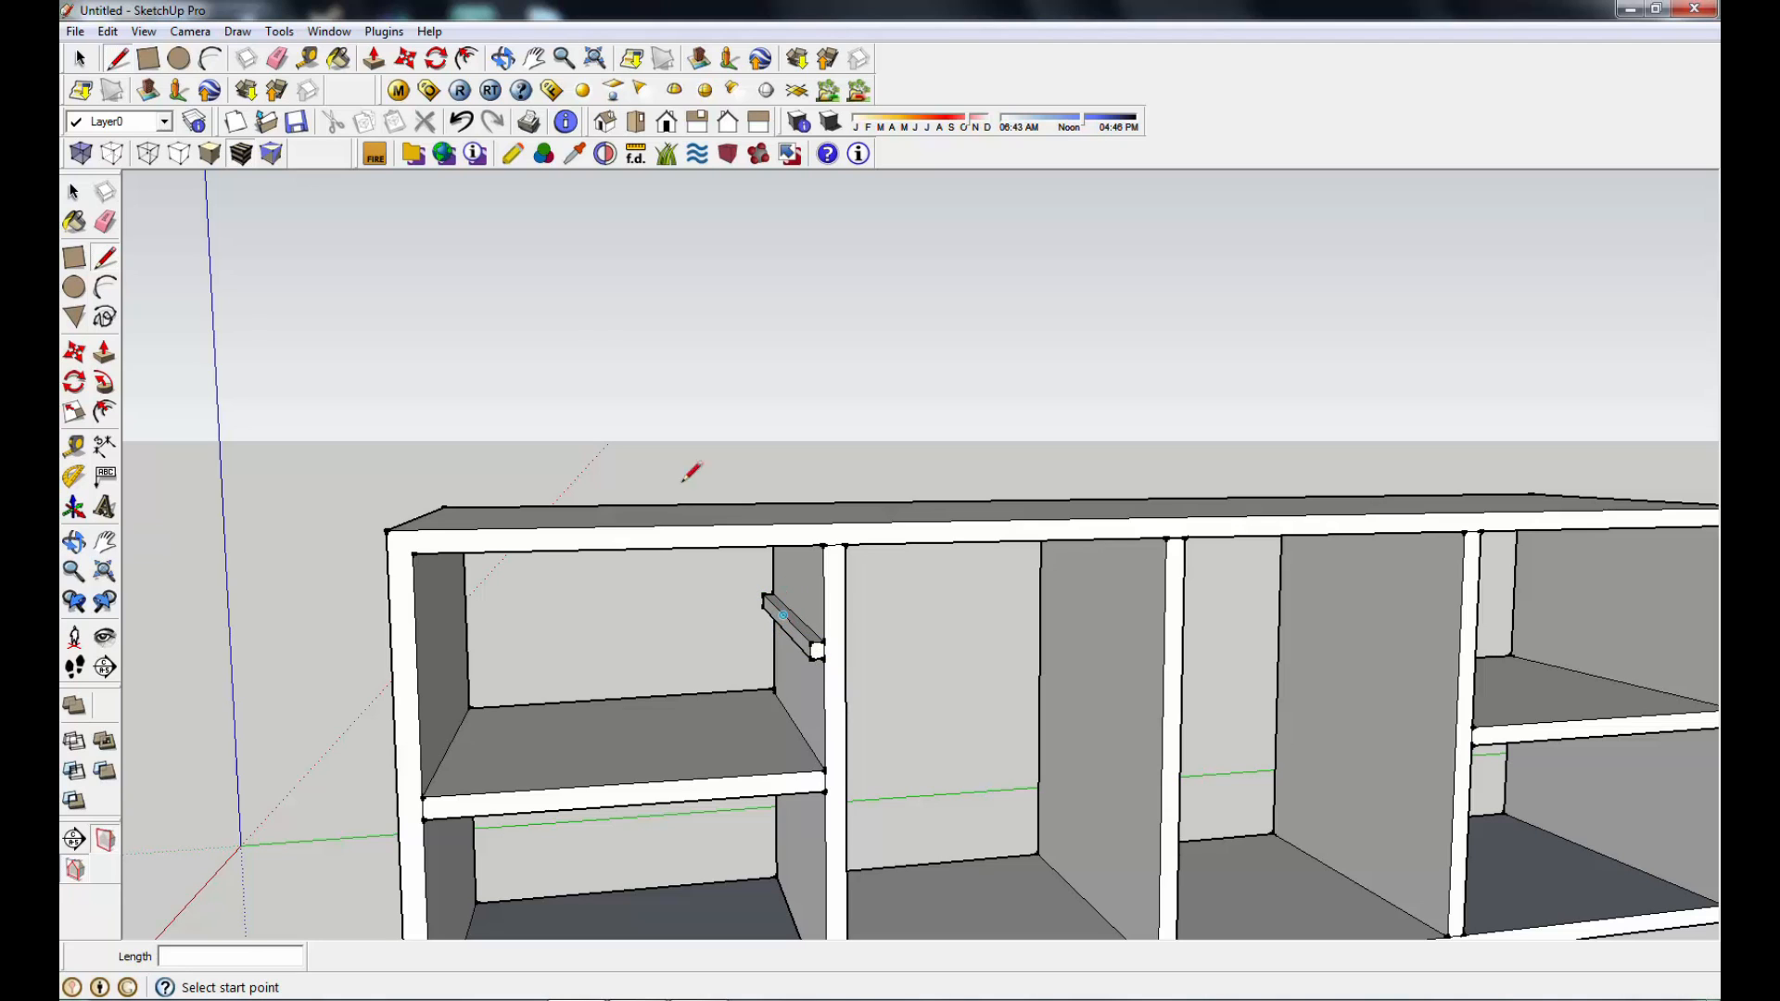
{"action": "left_click", "coordinate": [462, 123]}
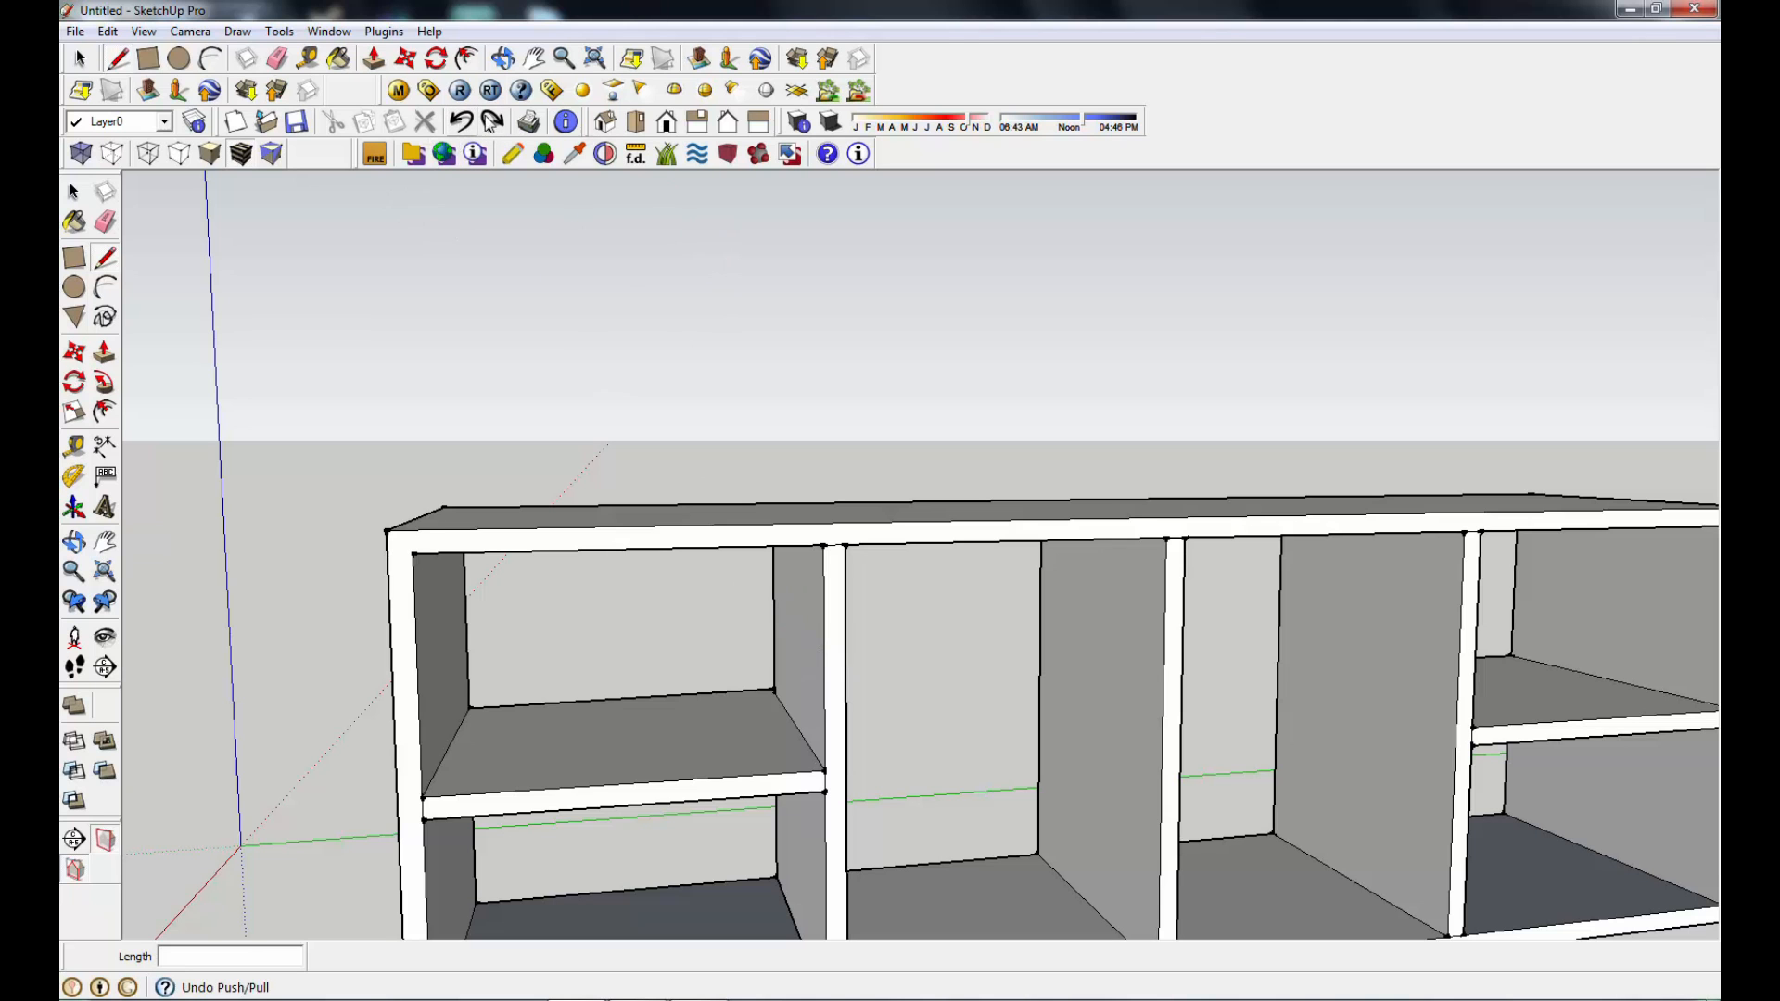
Step: Push/Pull the partition side facing the leftmost compartment by 1", up to the shelf's inner end
{"action": "left_click", "coordinate": [535, 57]}
{"action": "left_click_drag", "start_coordinate": [1094, 658], "coordinate": [1135, 444]}
{"action": "middle_click_drag", "start_coordinate": [1135, 444], "coordinate": [832, 534]}
{"action": "left_click_drag", "start_coordinate": [814, 503], "coordinate": [858, 513]}
{"action": "middle_click_drag", "start_coordinate": [918, 461], "coordinate": [719, 644]}
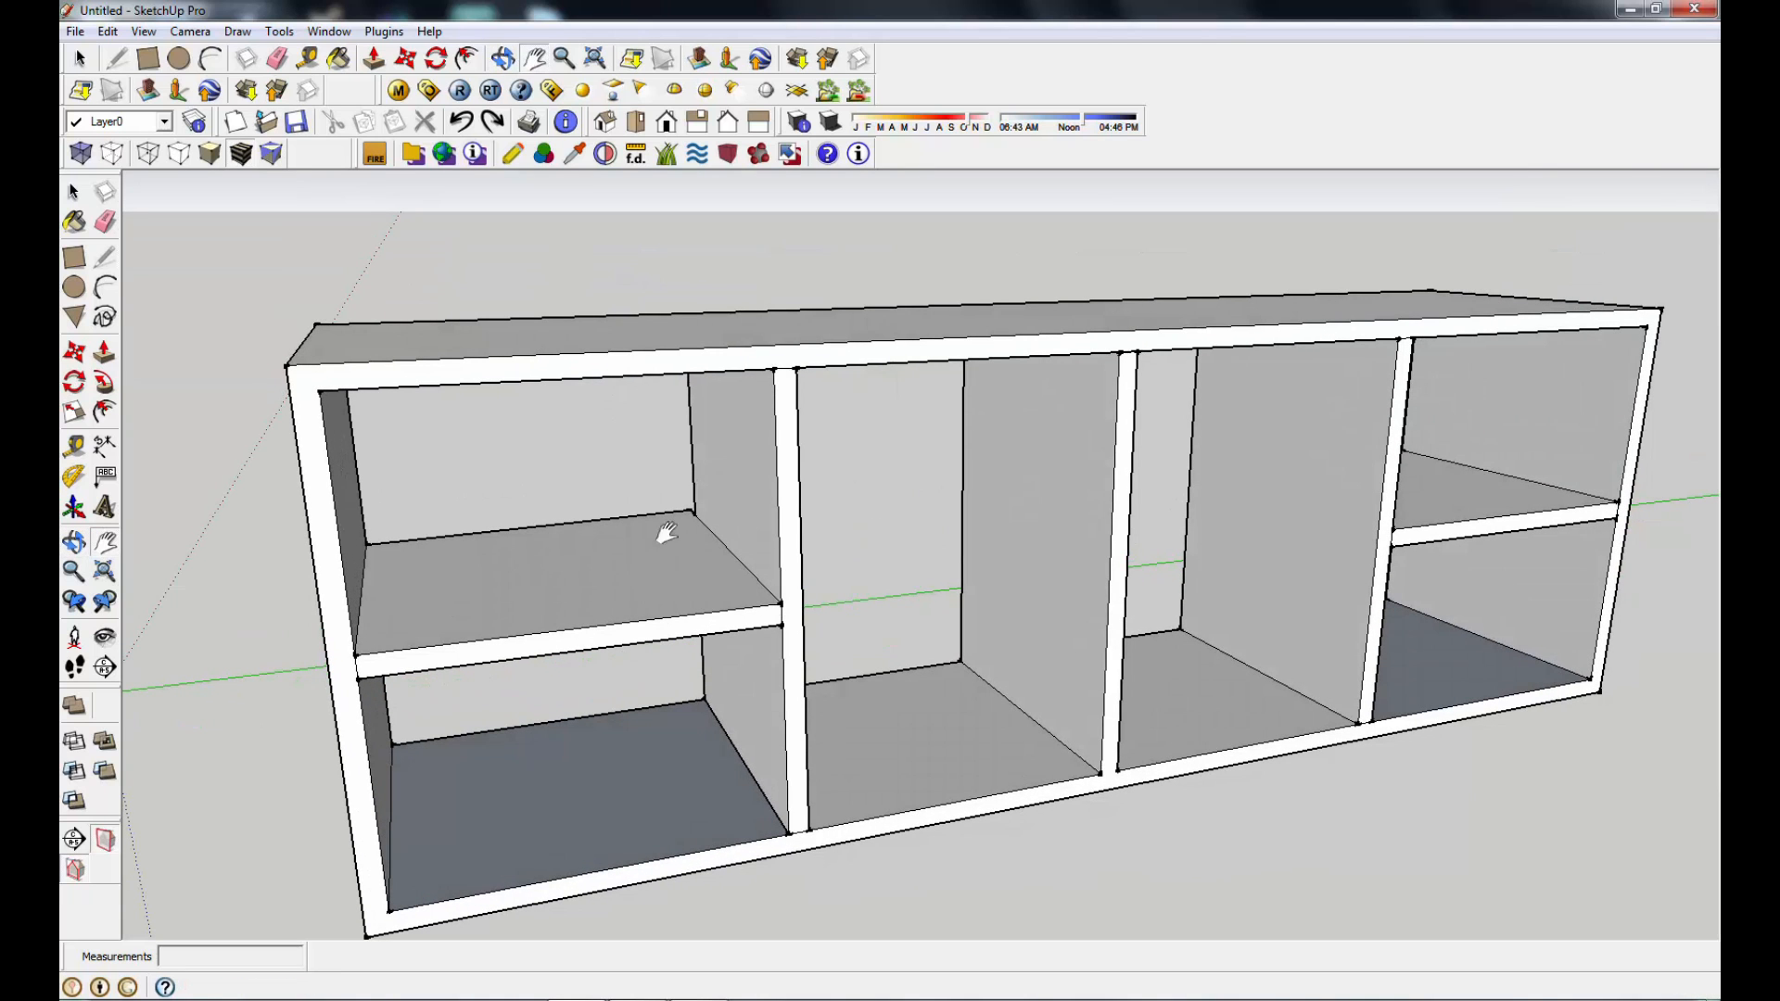
{"action": "middle_click_drag", "start_coordinate": [520, 596], "coordinate": [1244, 656]}
{"action": "left_click", "coordinate": [104, 352]}
{"action": "left_click", "coordinate": [868, 671]}
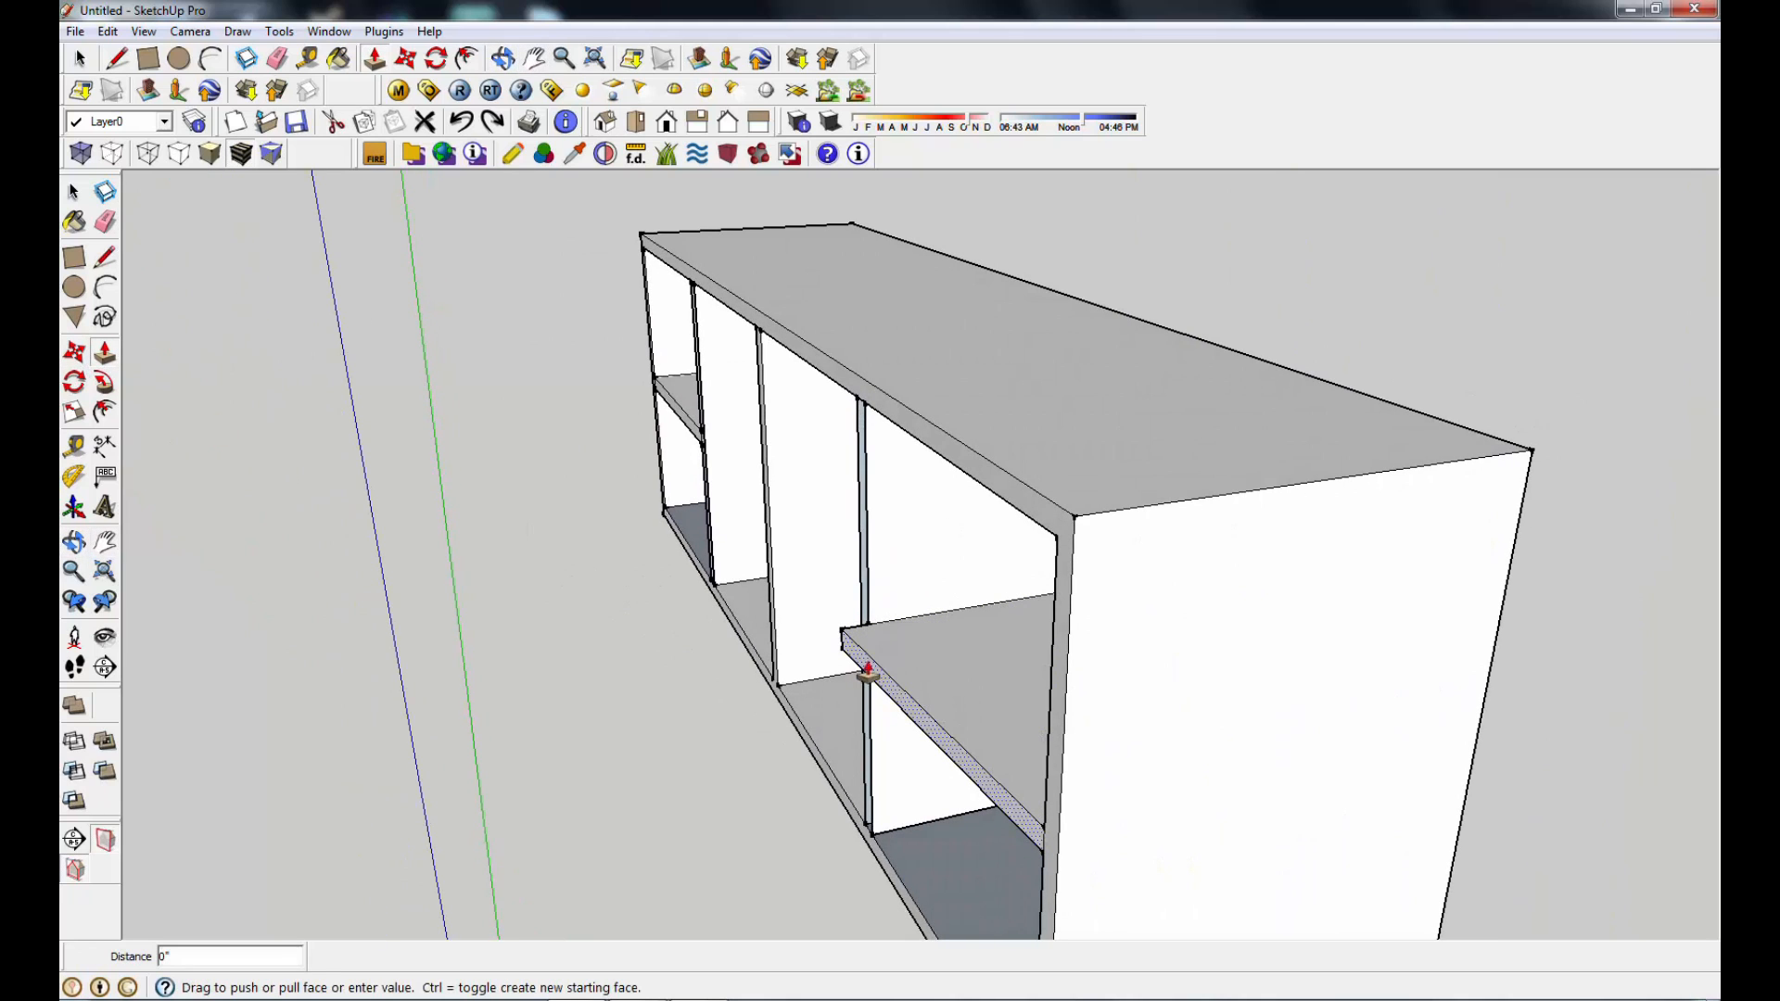
{"action": "left_click", "coordinate": [1048, 727]}
{"action": "left_click", "coordinate": [866, 616]}
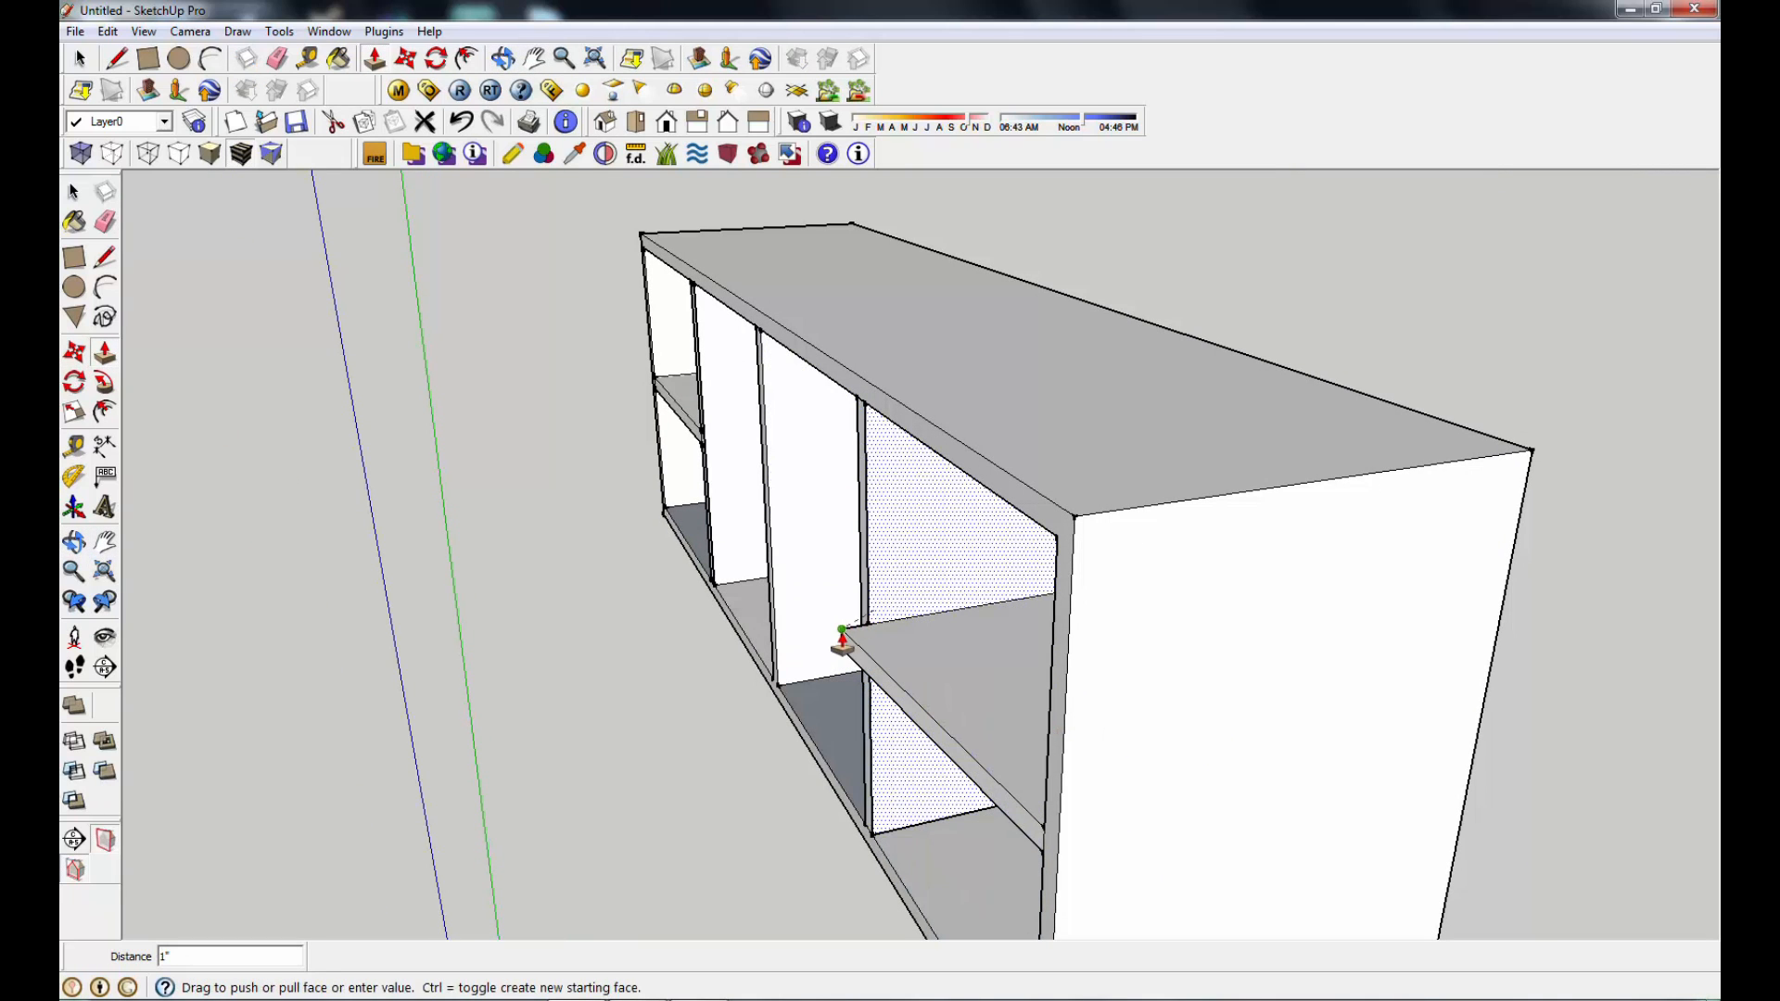
{"action": "left_click", "coordinate": [840, 640]}
Step: Close the hollow partition's front with a 10 1/2" line from the shelf corner up to the frame, and erase the face covering the upper opening
{"action": "middle_click_drag", "start_coordinate": [775, 655], "coordinate": [1422, 743]}
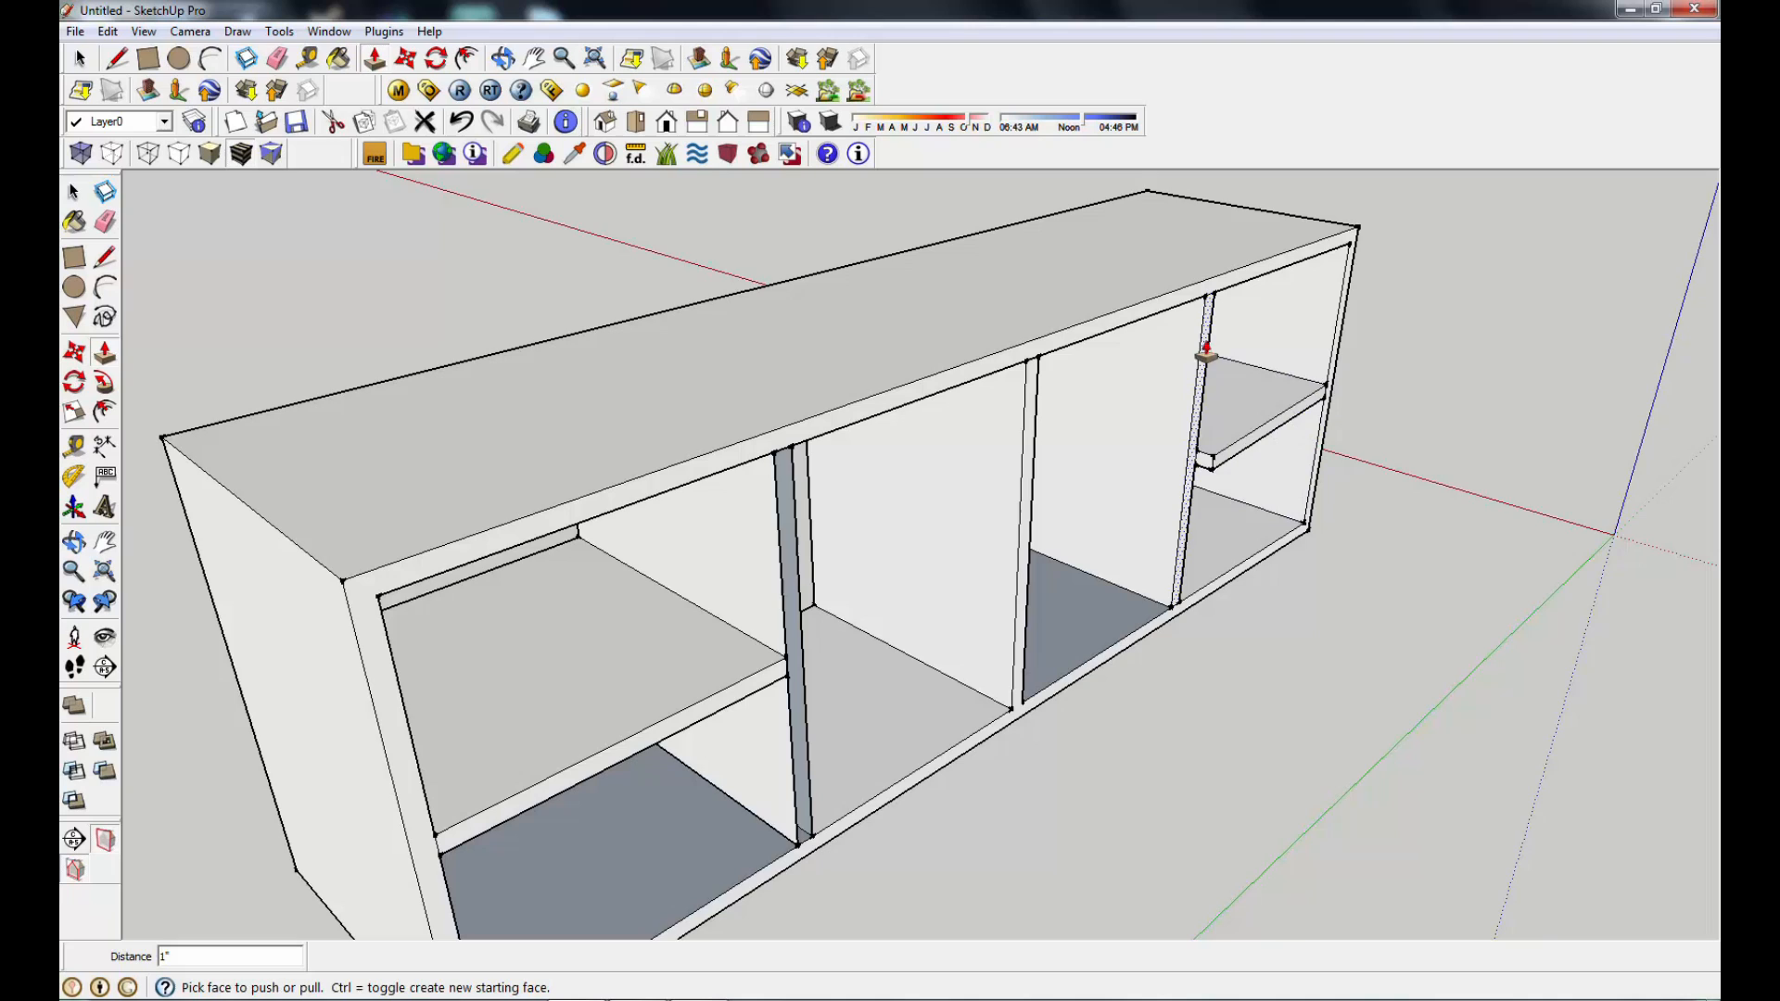
{"action": "middle_click_drag", "start_coordinate": [1363, 604], "coordinate": [408, 634]}
{"action": "scroll", "coordinate": [408, 634], "scroll_direction": "up", "scroll_amount": 1}
{"action": "middle_click_drag", "start_coordinate": [1506, 482], "coordinate": [1280, 568]}
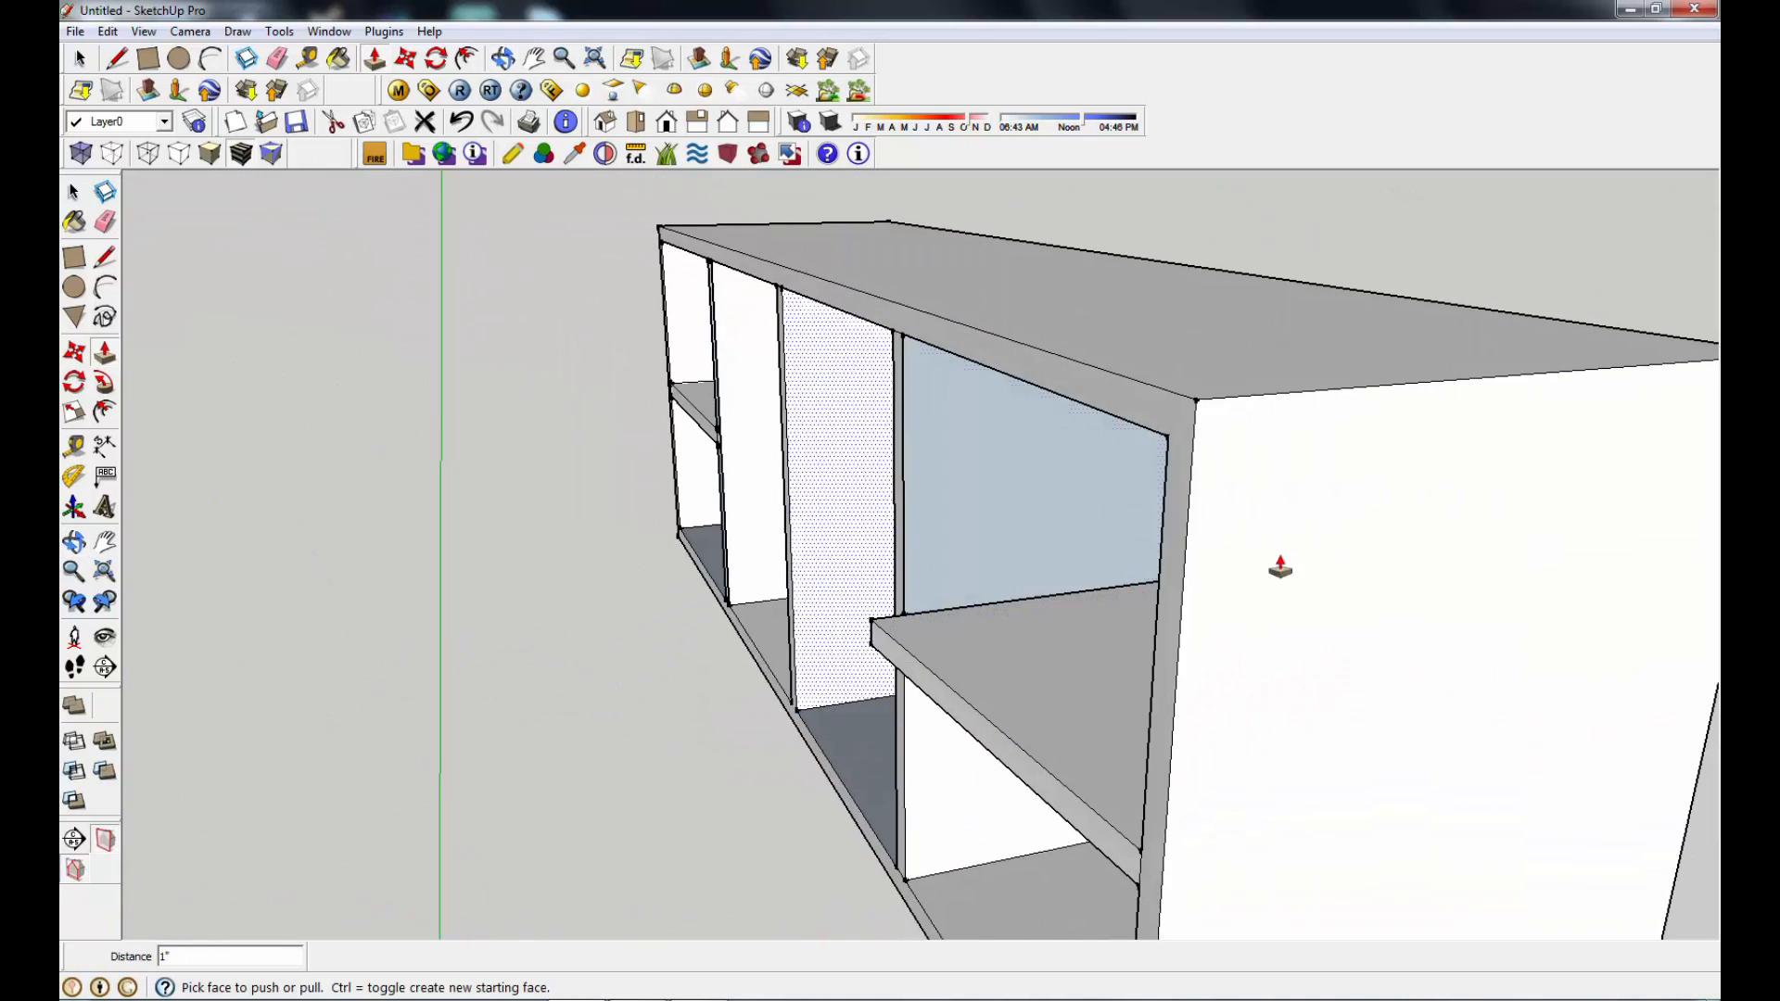
{"action": "middle_click_drag", "start_coordinate": [1160, 584], "coordinate": [659, 641]}
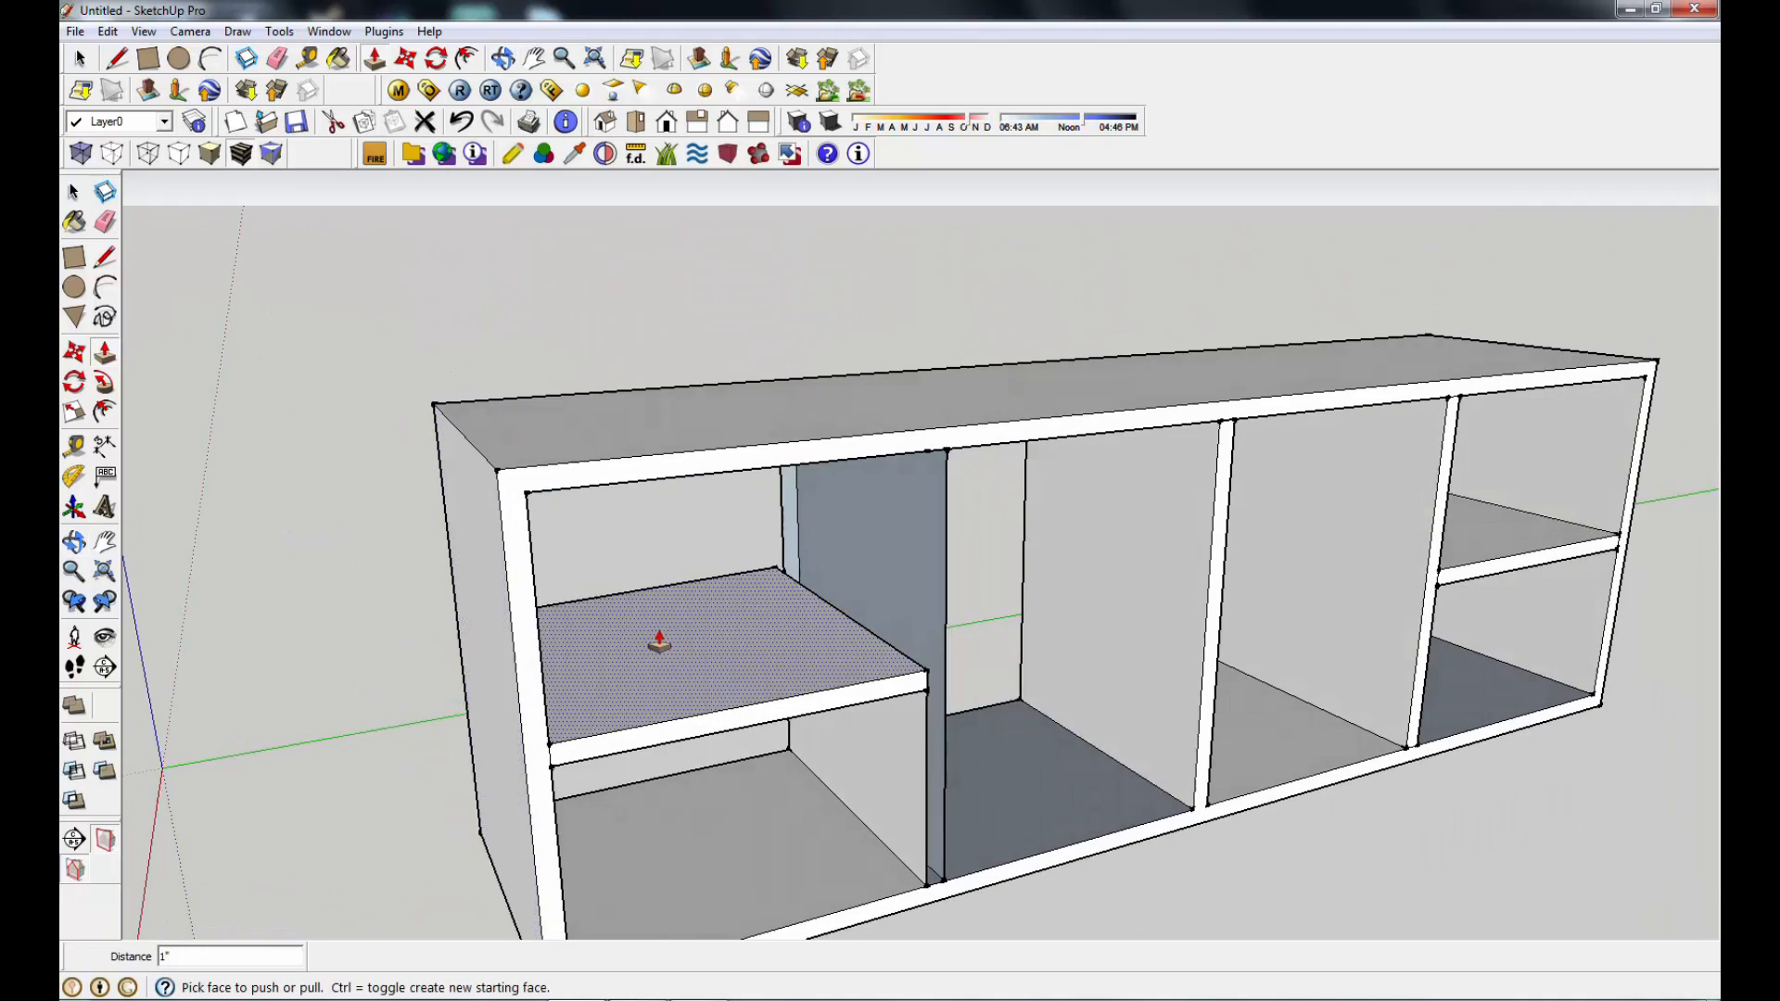
{"action": "middle_click_drag", "start_coordinate": [875, 623], "coordinate": [677, 576]}
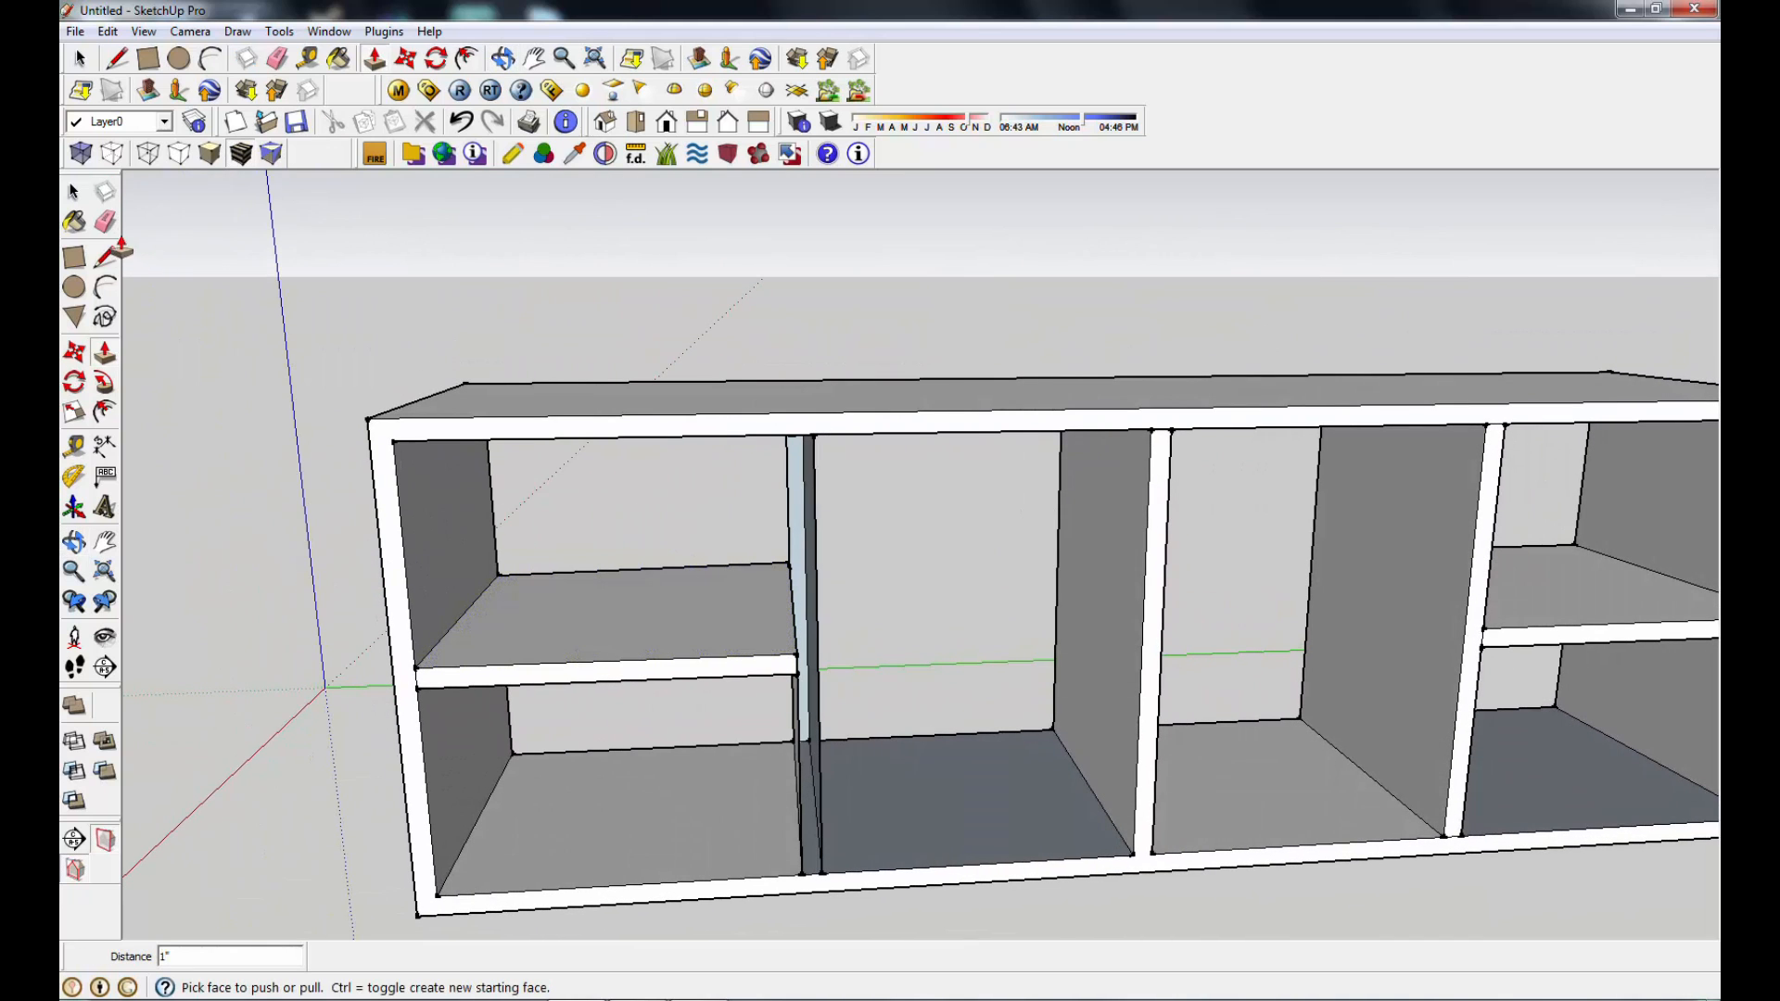
{"action": "left_click", "coordinate": [106, 257]}
{"action": "left_click", "coordinate": [797, 653]}
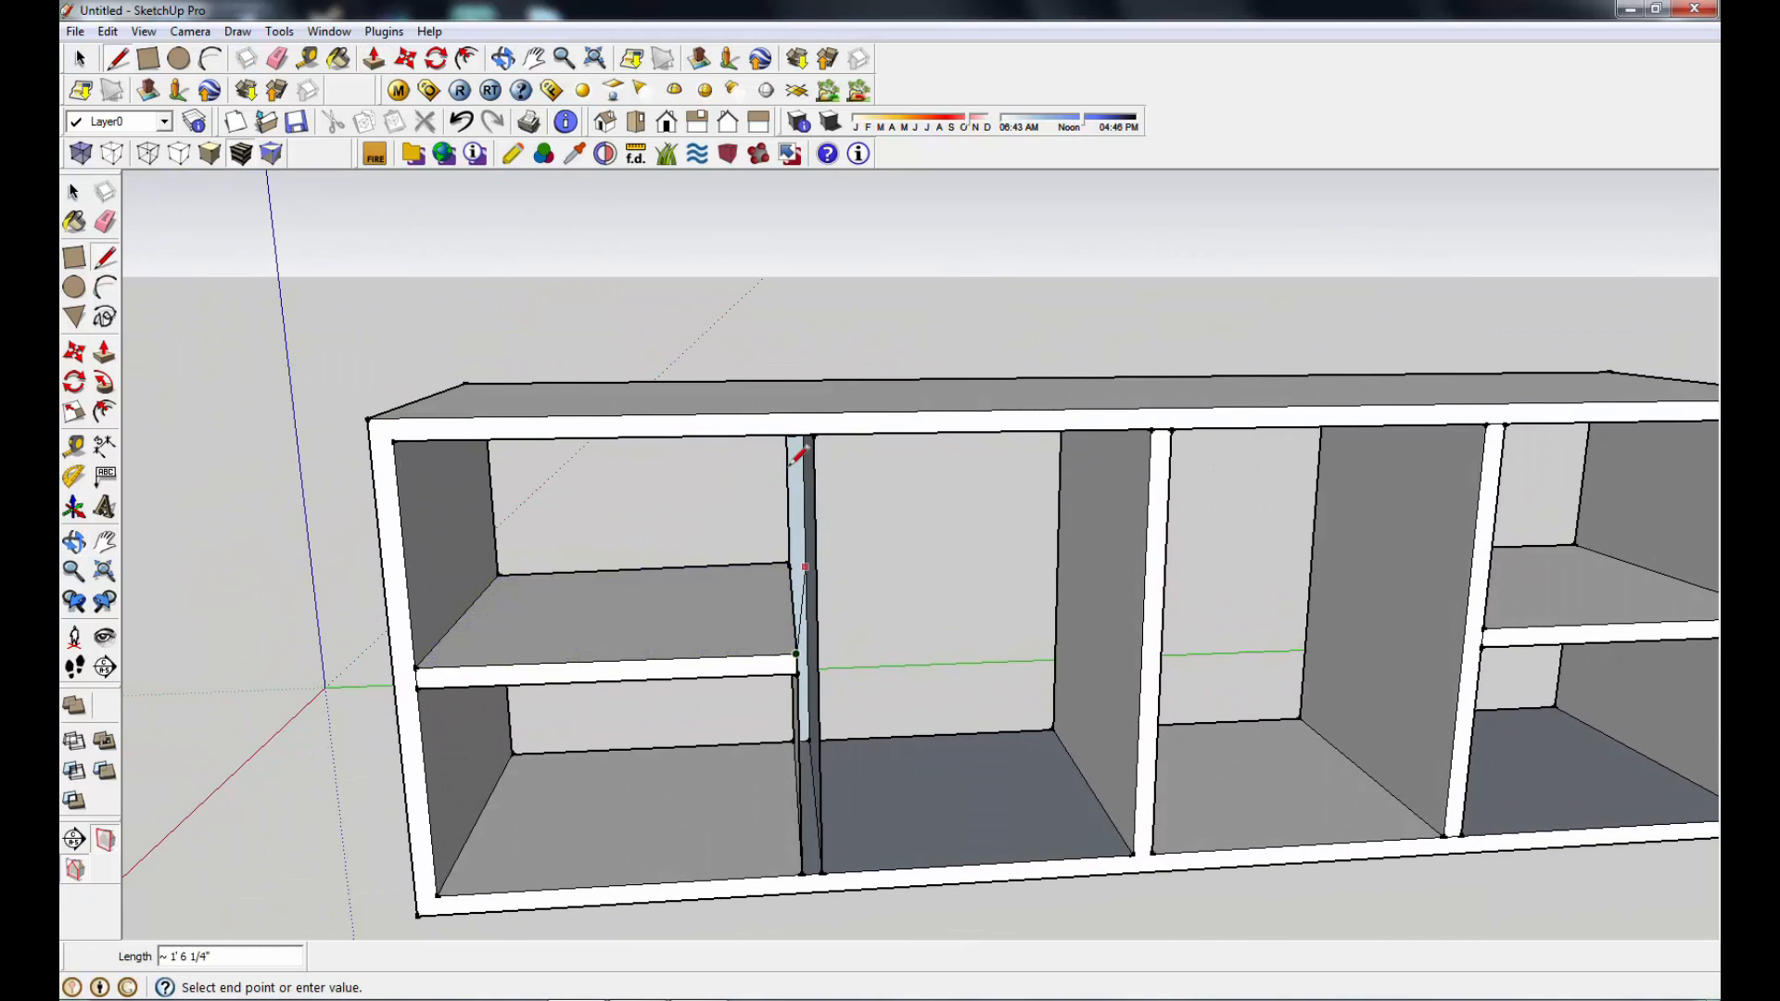
{"action": "middle_click_drag", "start_coordinate": [794, 578], "coordinate": [861, 330]}
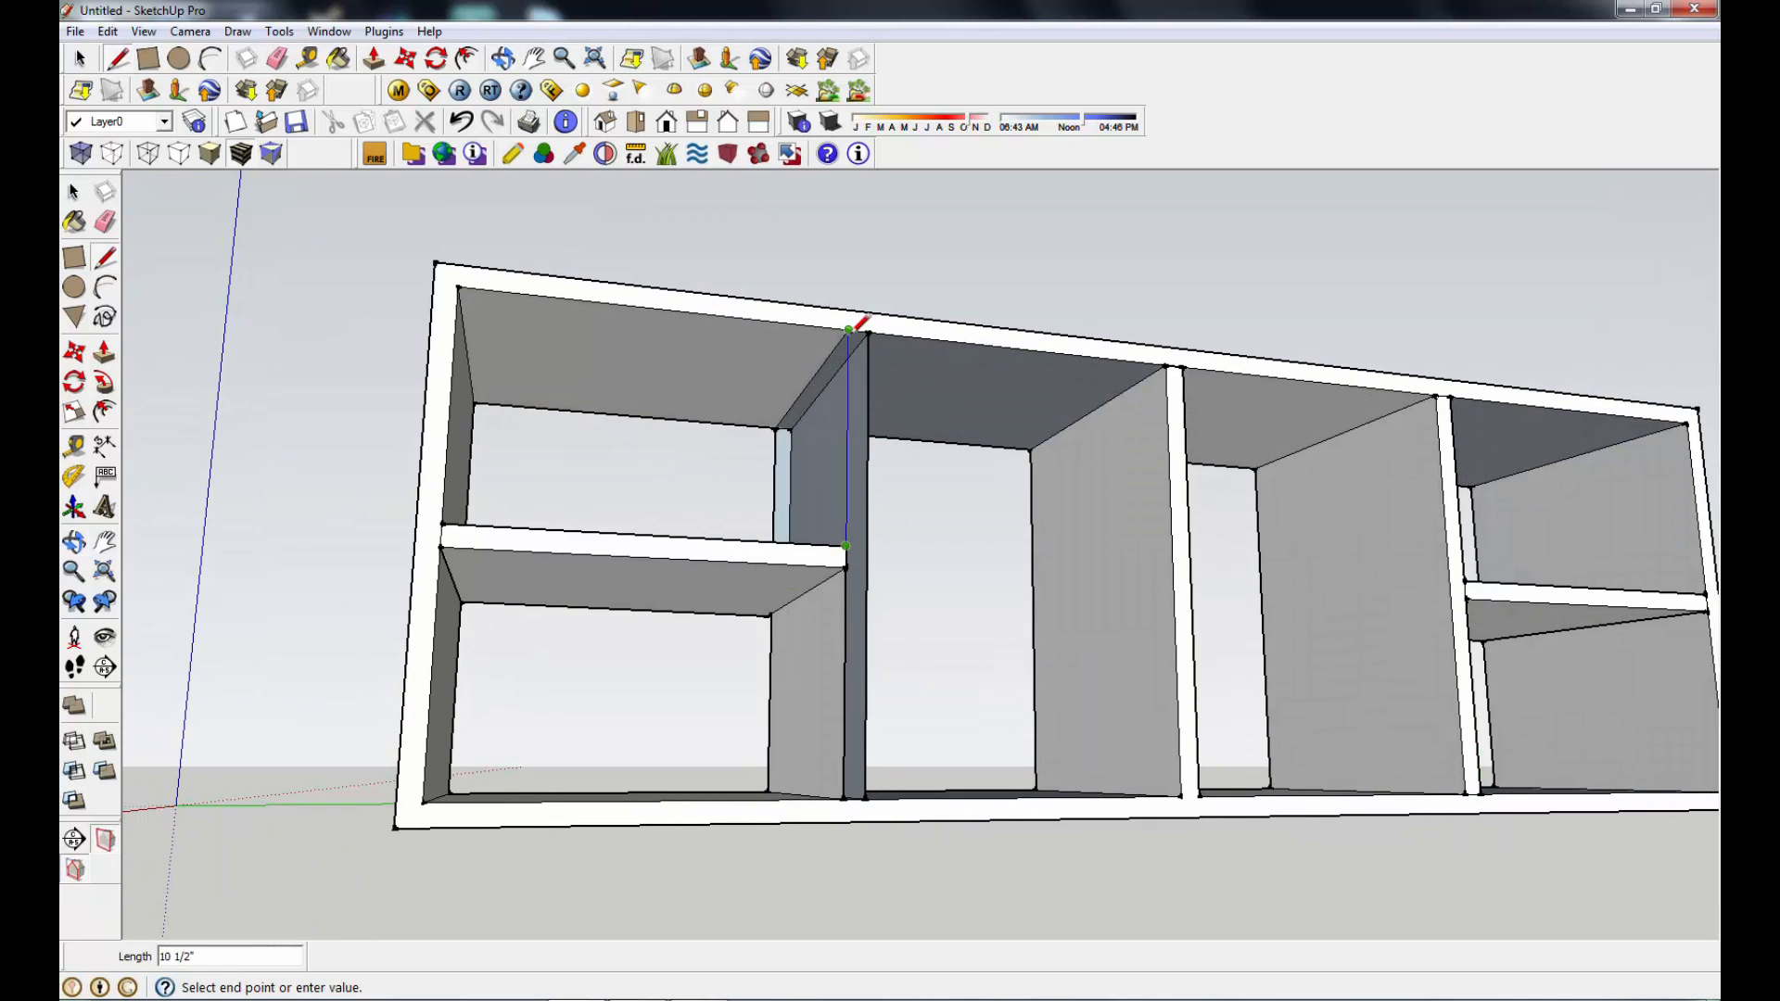
{"action": "left_click", "coordinate": [851, 331]}
{"action": "right_click", "coordinate": [699, 480]}
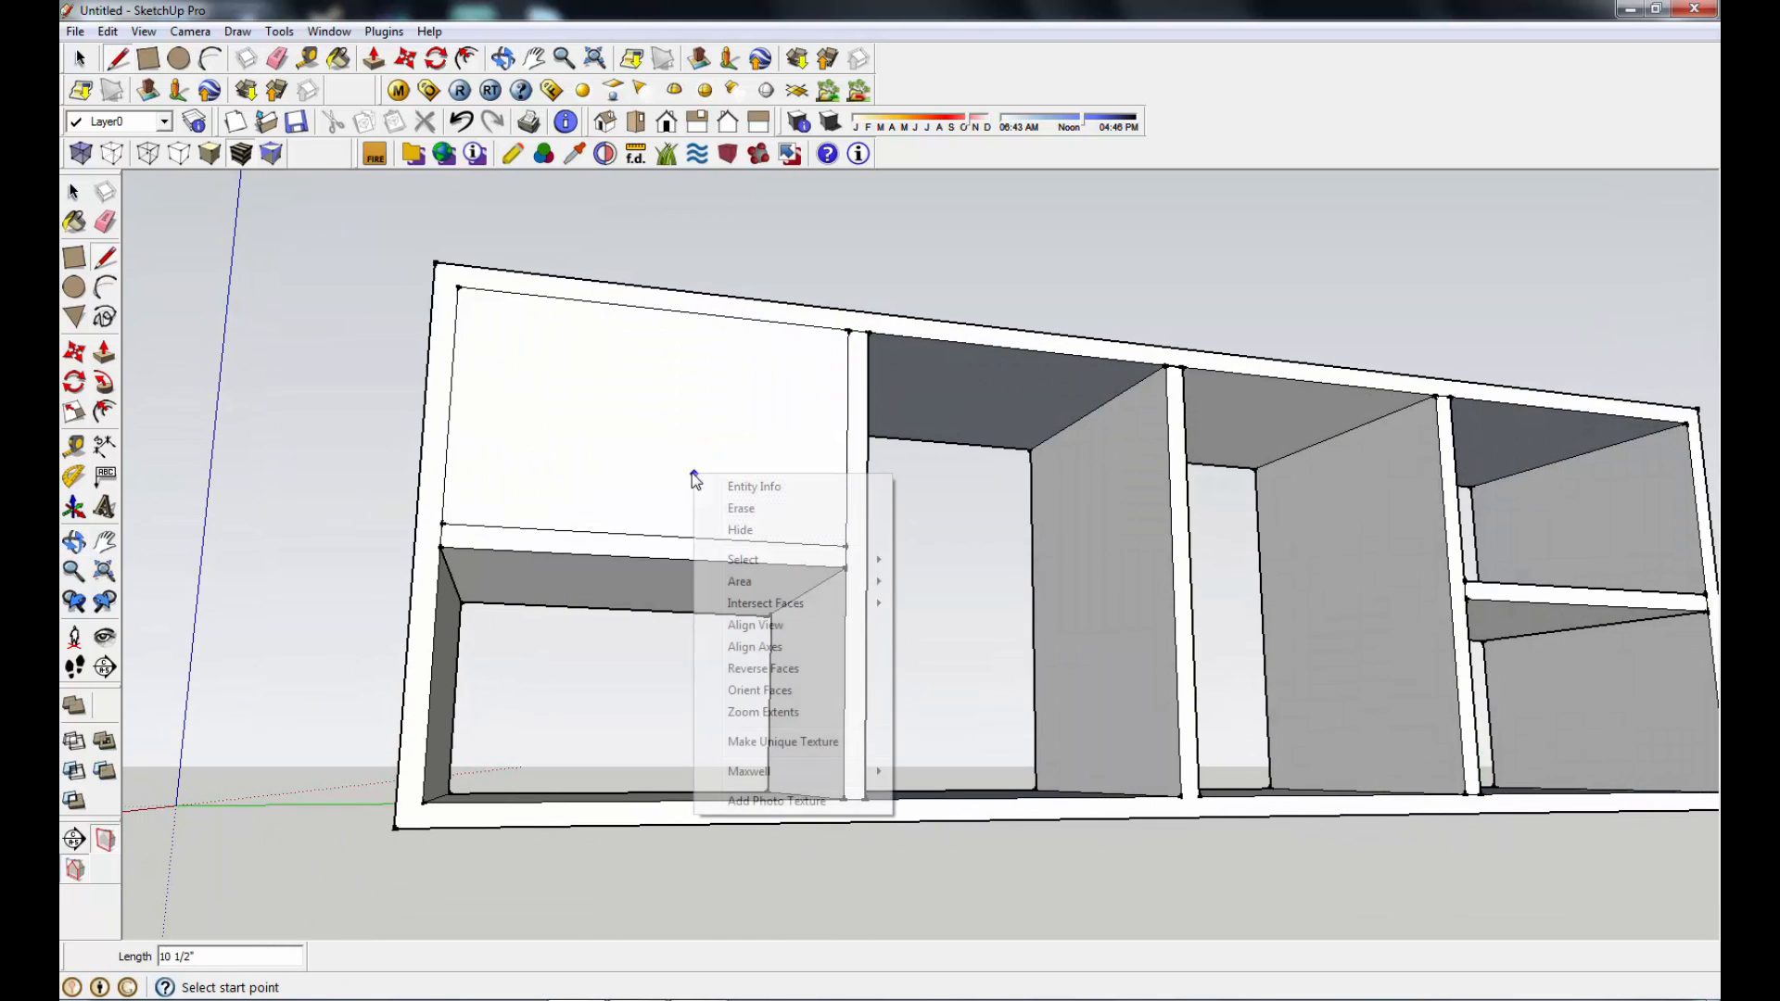
{"action": "left_click", "coordinate": [740, 508]}
Step: Examine the partitions and shelves from the front and the rear for missing partition faces
{"action": "middle_click_drag", "start_coordinate": [904, 556], "coordinate": [825, 590]}
{"action": "left_click", "coordinate": [534, 58]}
{"action": "left_click_drag", "start_coordinate": [1053, 548], "coordinate": [954, 500]}
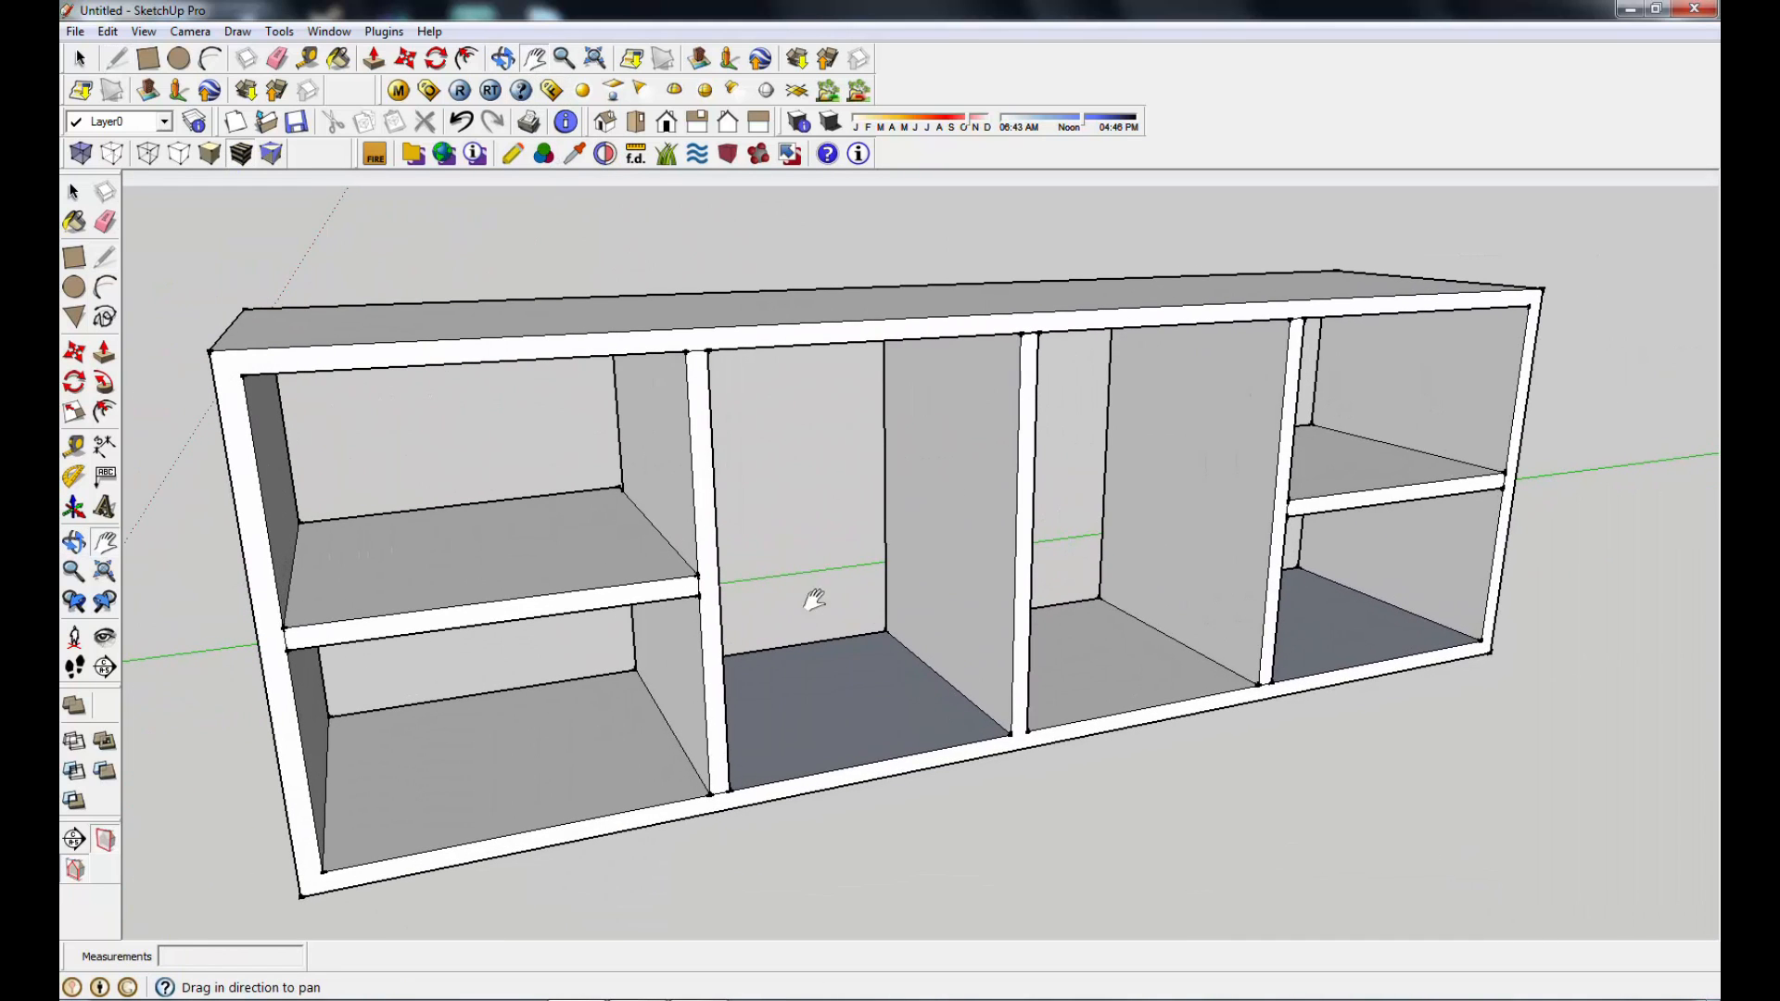
{"action": "middle_click_drag", "start_coordinate": [1135, 557], "coordinate": [1241, 634]}
{"action": "scroll", "coordinate": [1294, 631], "scroll_direction": "down", "scroll_amount": 5}
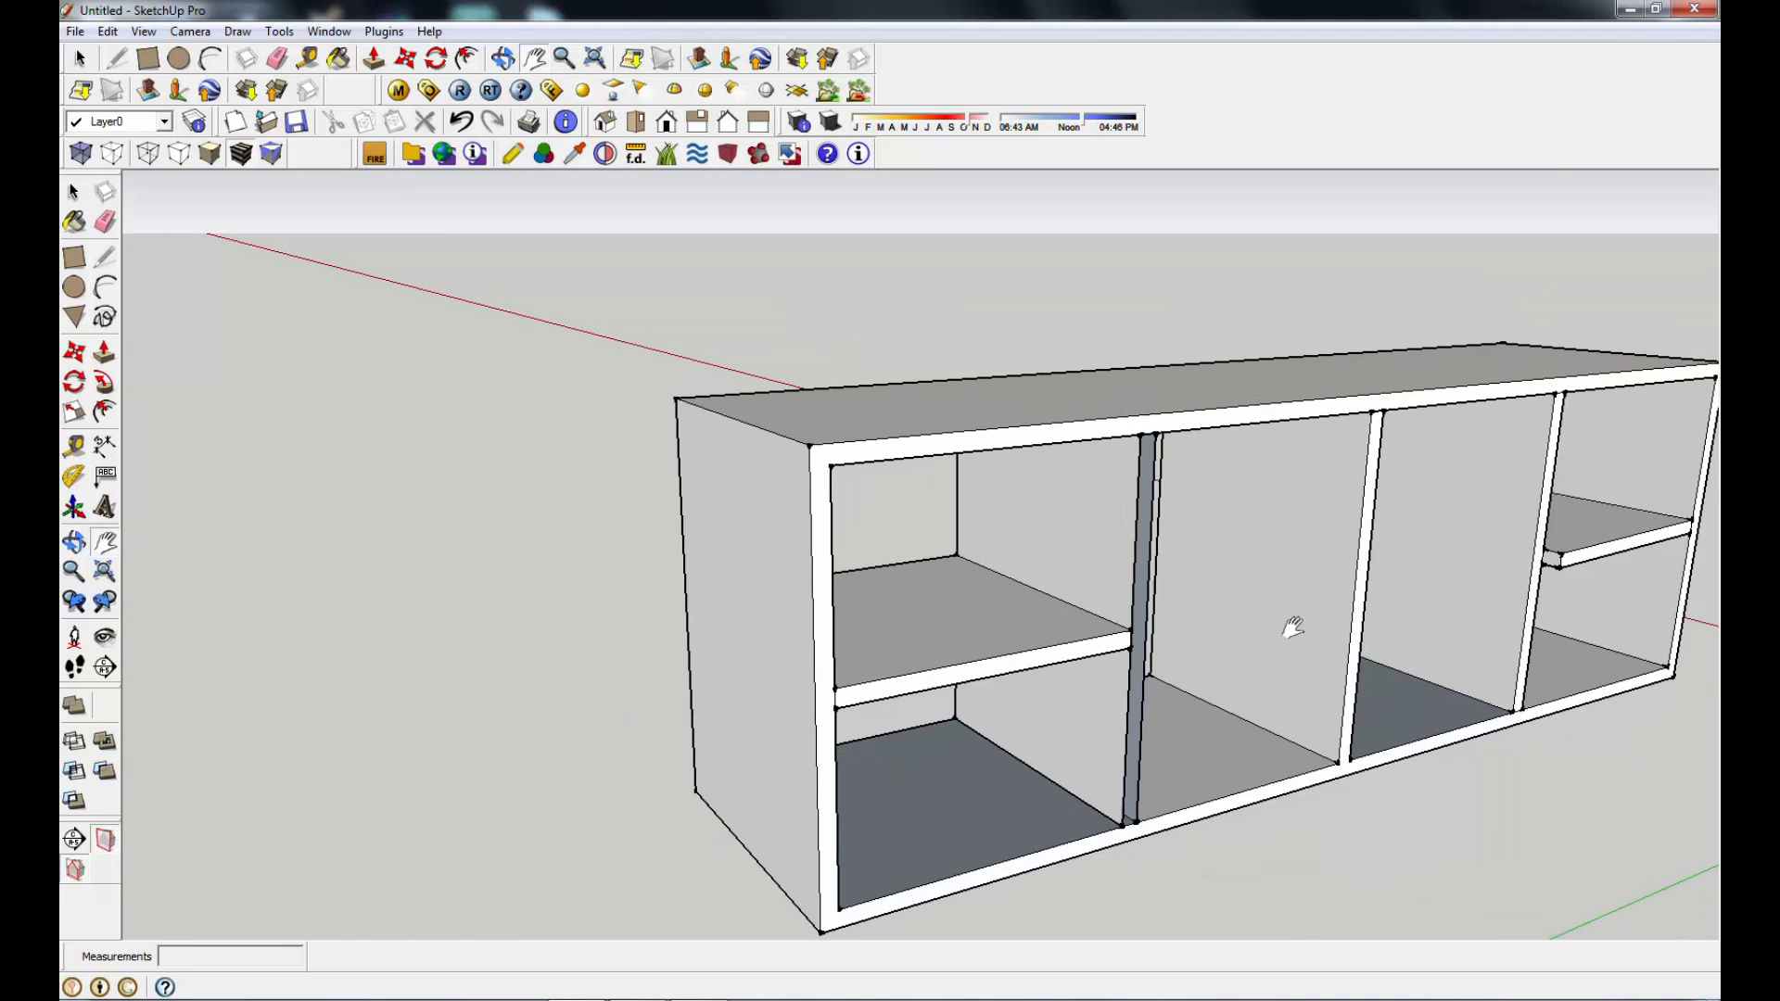
{"action": "left_click_drag", "start_coordinate": [1567, 497], "coordinate": [1279, 612]}
{"action": "scroll", "coordinate": [1280, 612], "scroll_direction": "up", "scroll_amount": 3}
{"action": "middle_click_drag", "start_coordinate": [1283, 608], "coordinate": [867, 661]}
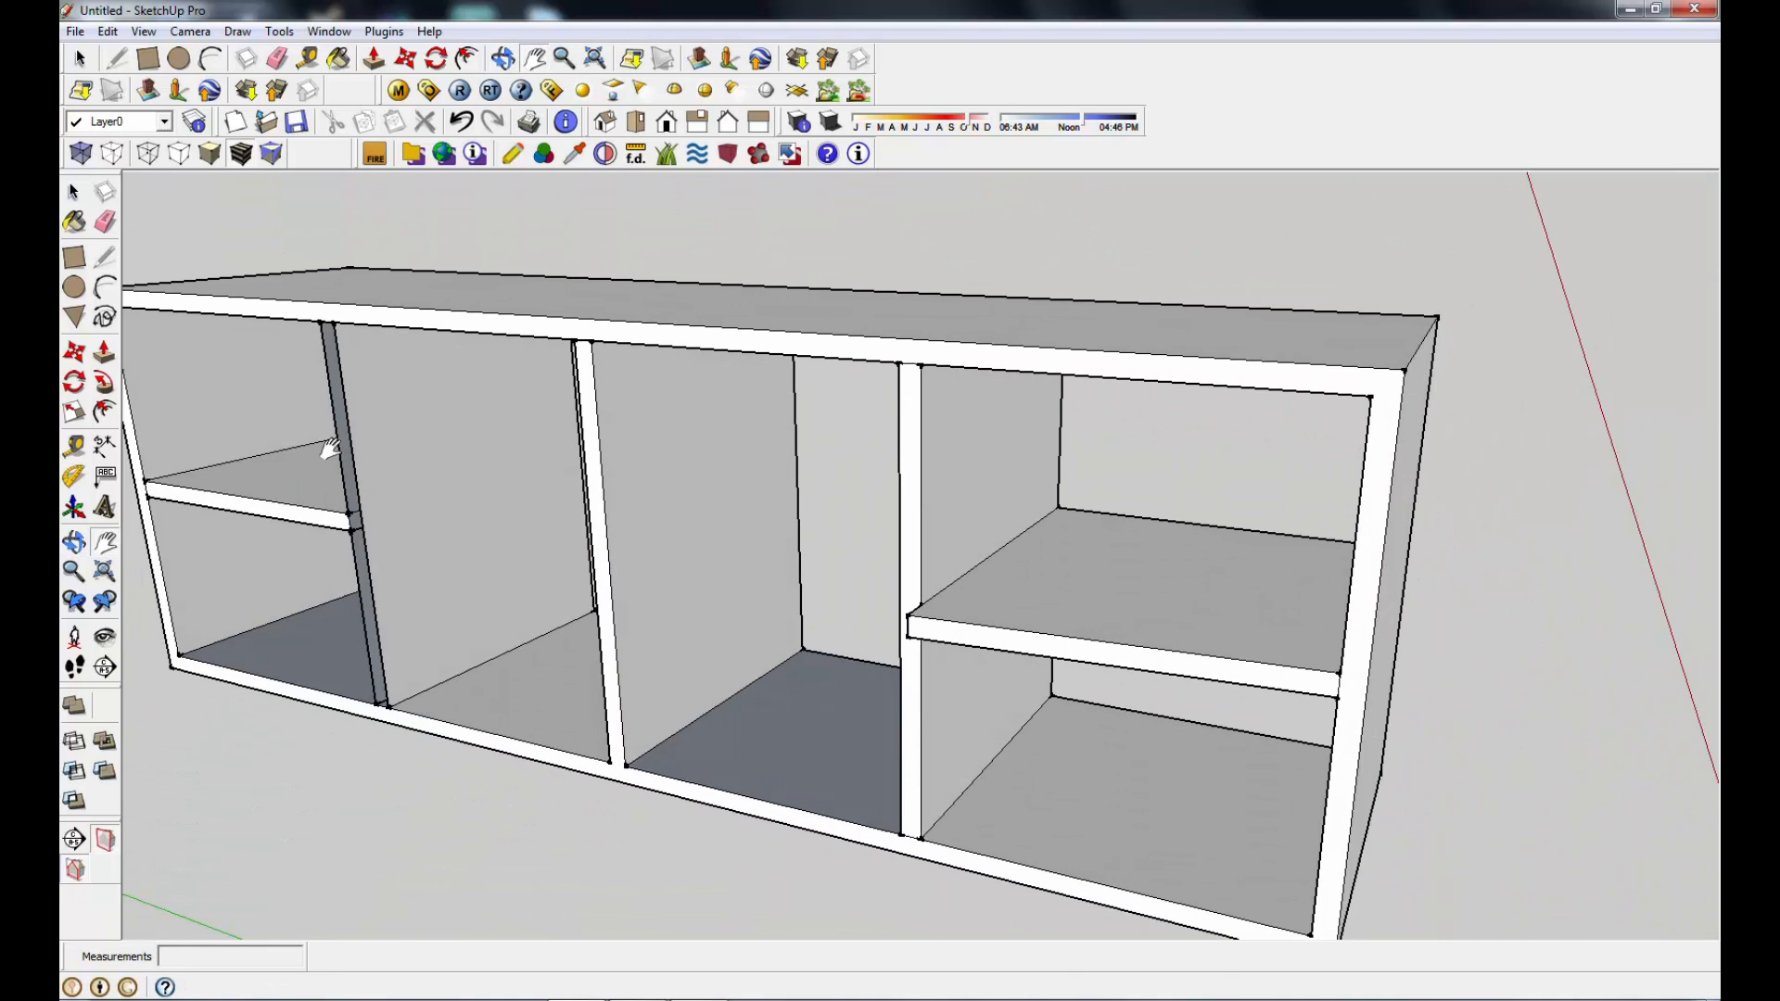
{"action": "middle_click_drag", "start_coordinate": [664, 609], "coordinate": [876, 718]}
Step: Draw lines along the rear edges of the leftmost compartment's shelf, making the lower one 1' 5 1/2" long
{"action": "key", "text": "l"}
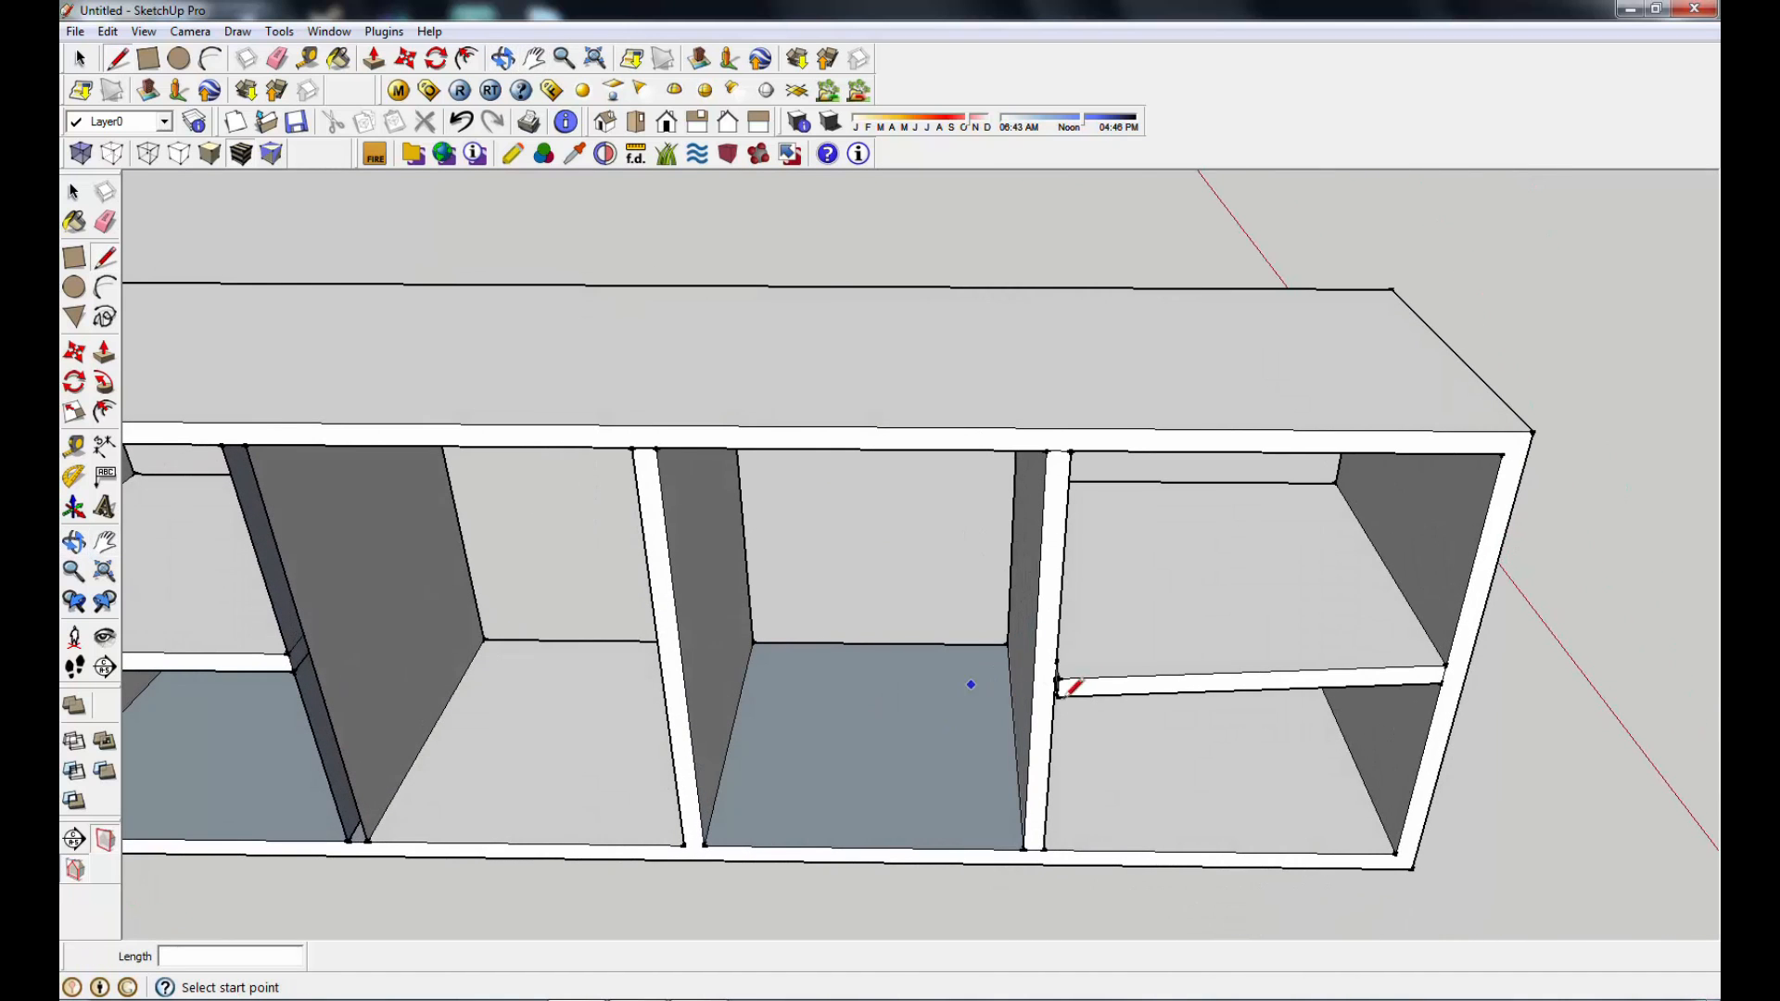
{"action": "mouse_move", "coordinate": [1125, 723]}
{"action": "middle_mouse_down"}
{"action": "mouse_move", "coordinate": [918, 767]}
{"action": "mouse_move", "coordinate": [961, 682]}
{"action": "middle_mouse_up"}
{"action": "left_click", "coordinate": [950, 692]}
{"action": "left_click", "coordinate": [1422, 841]}
{"action": "middle_click_drag", "start_coordinate": [1067, 836], "coordinate": [1316, 561]}
{"action": "left_click", "coordinate": [1133, 507]}
{"action": "left_click", "coordinate": [1472, 531]}
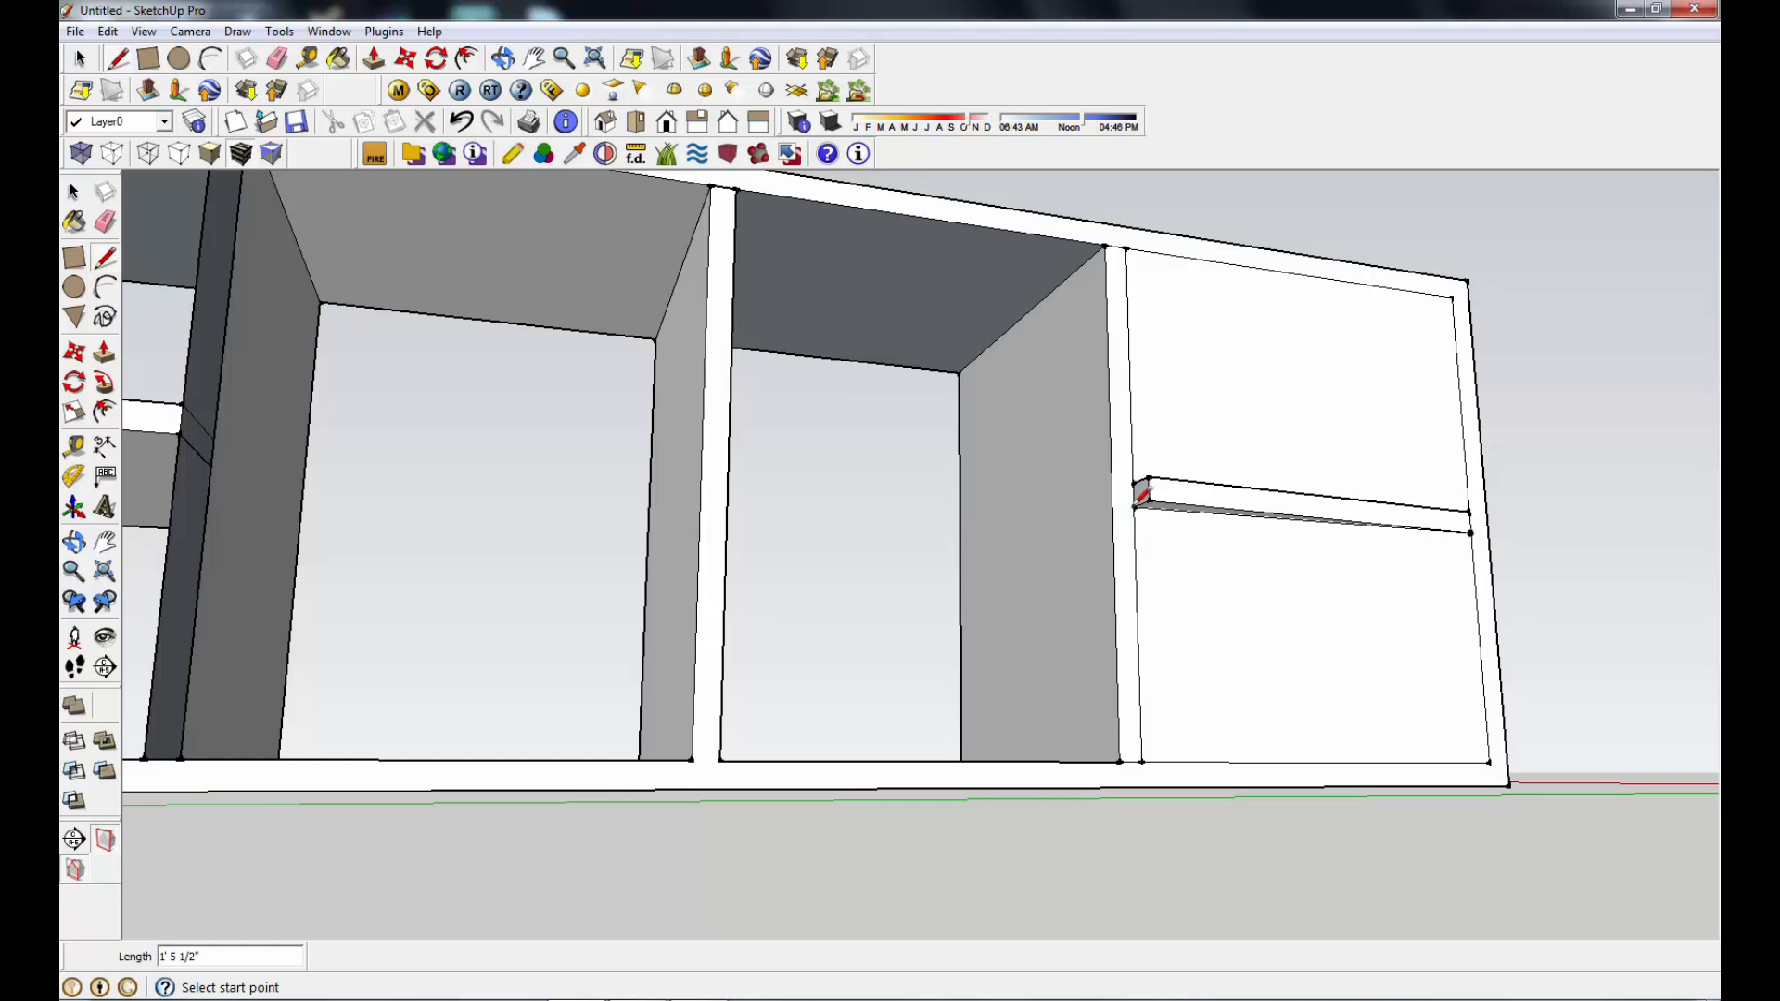
Step: Erase the surplus short edges where the shelf's rear end meets the partition
{"action": "scroll", "coordinate": [1140, 494], "scroll_direction": "up", "scroll_amount": 3}
{"action": "middle_click_drag", "start_coordinate": [1212, 505], "coordinate": [1298, 807]}
{"action": "left_click", "coordinate": [105, 221]}
{"action": "left_click_drag", "start_coordinate": [1188, 748], "coordinate": [1177, 777]}
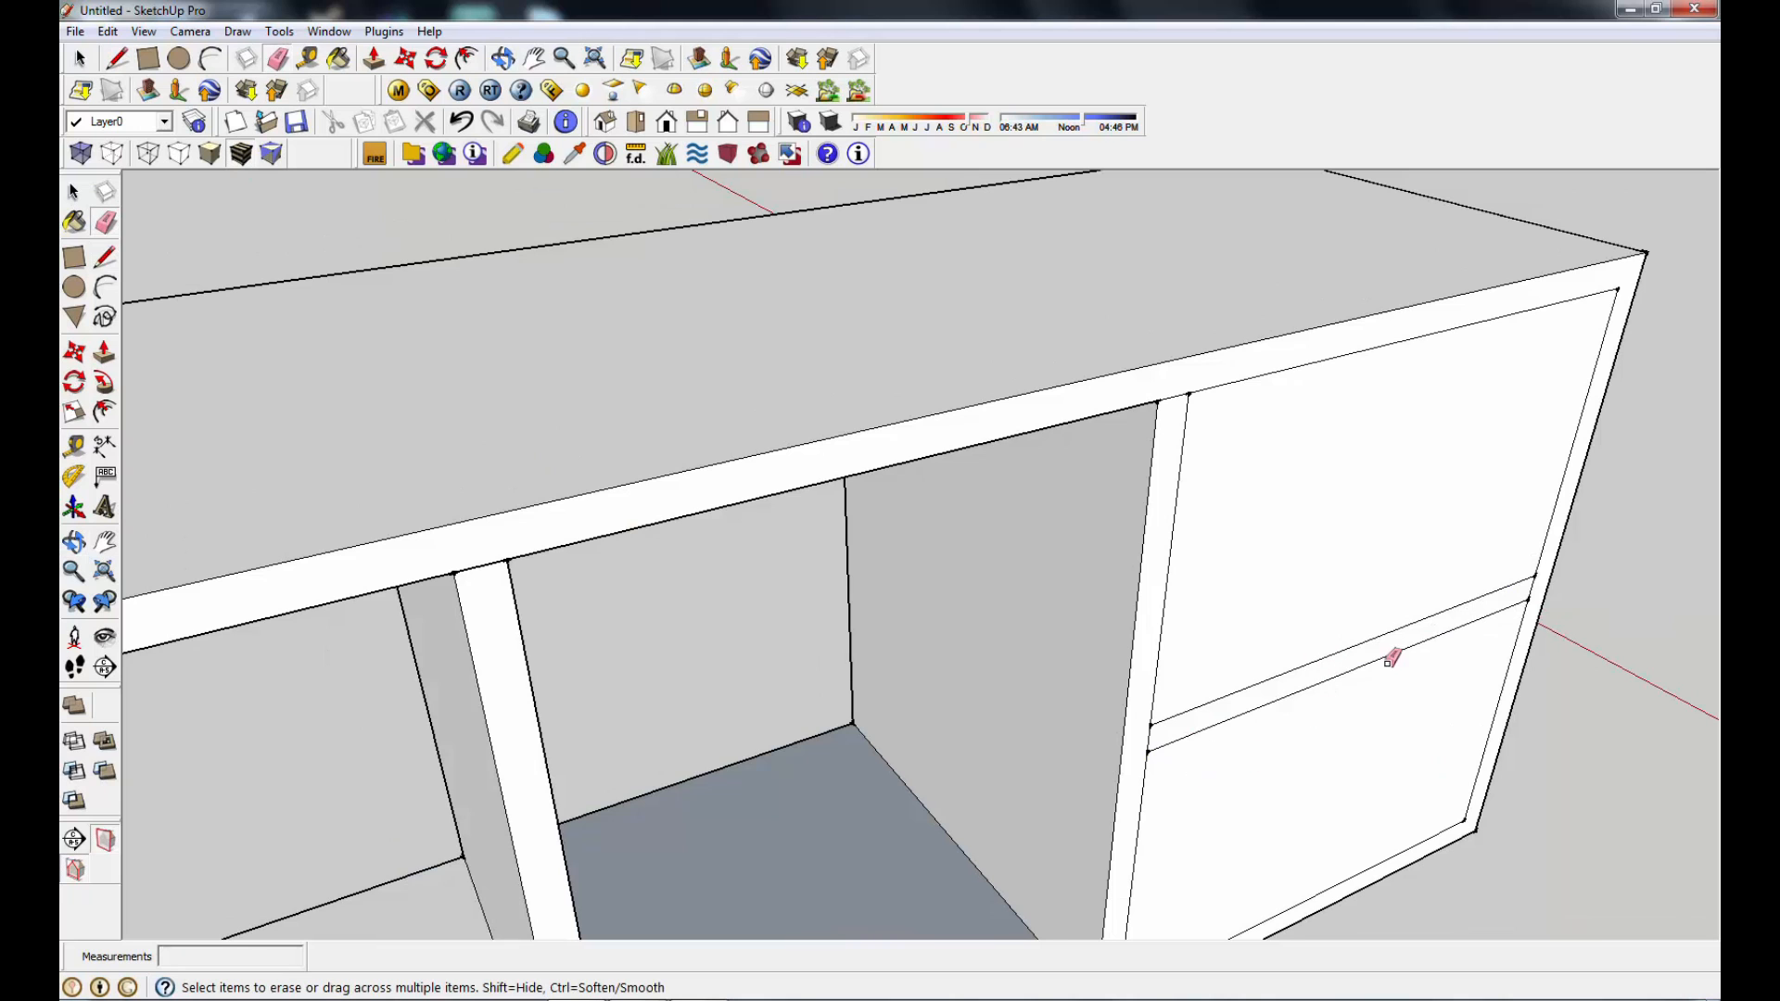
Step: Erase the two faces covering the upper and lower rear openings of the compartment
{"action": "middle_click_drag", "start_coordinate": [1509, 686], "coordinate": [1265, 605]}
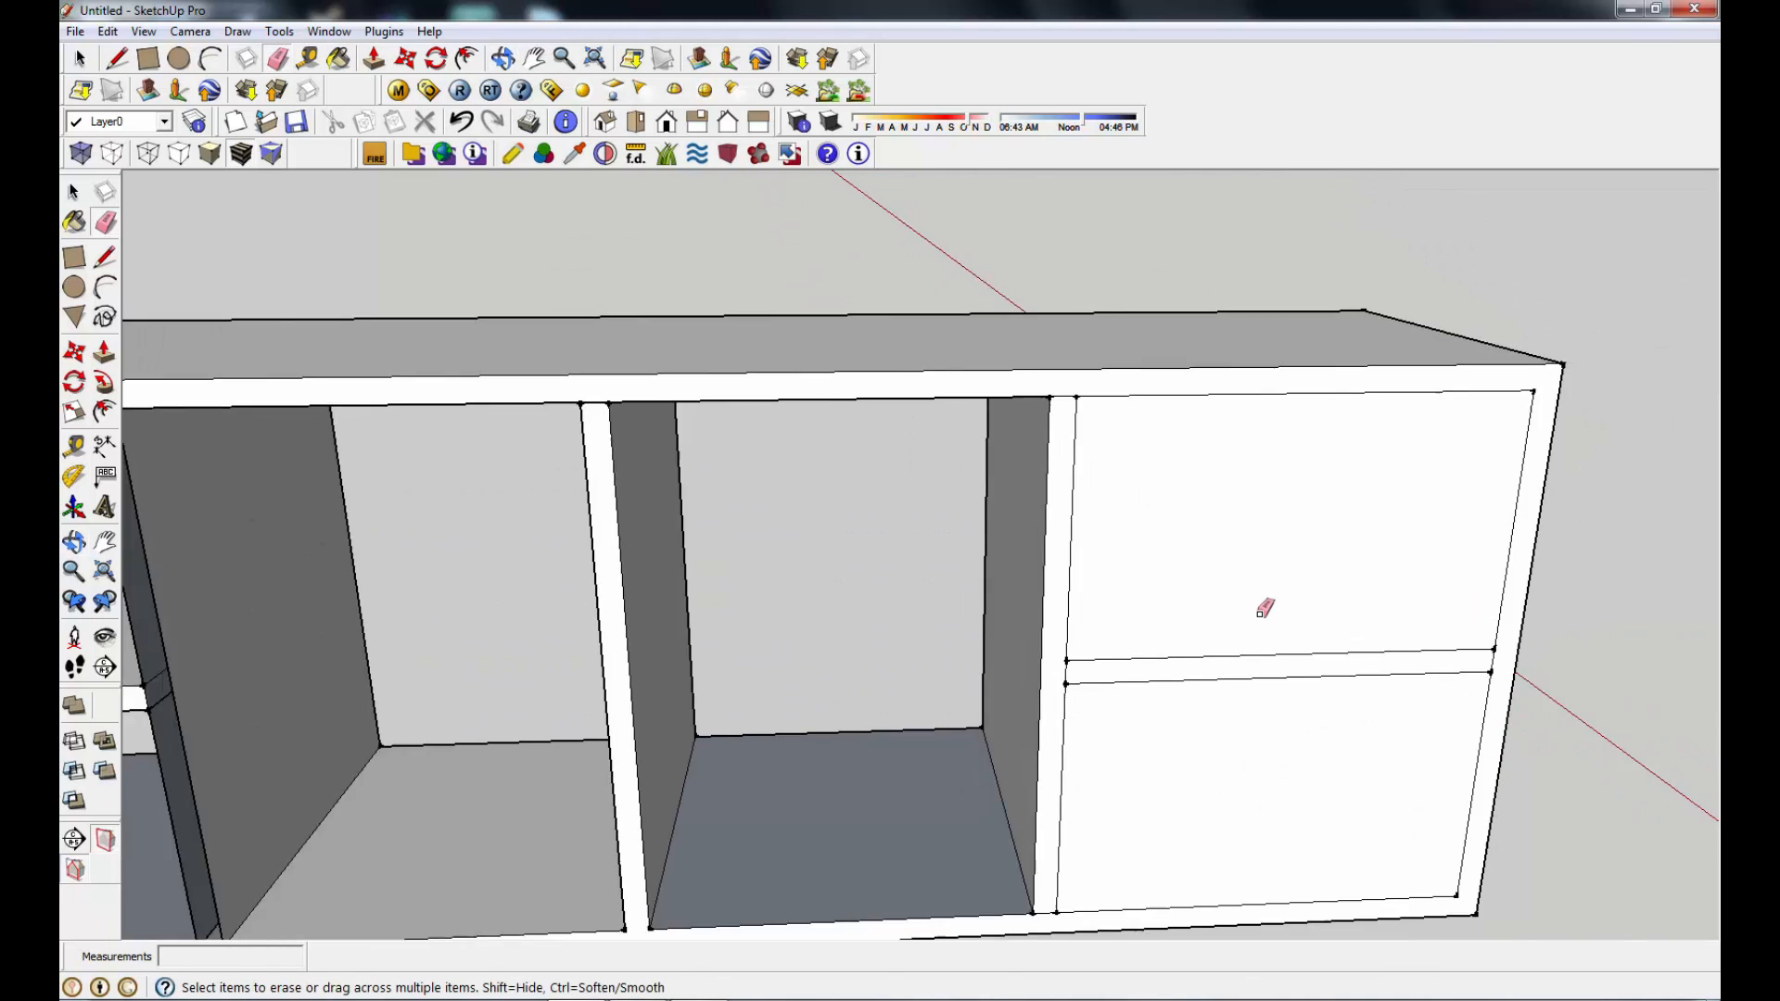
{"action": "scroll", "coordinate": [1280, 619], "scroll_direction": "down", "scroll_amount": 3}
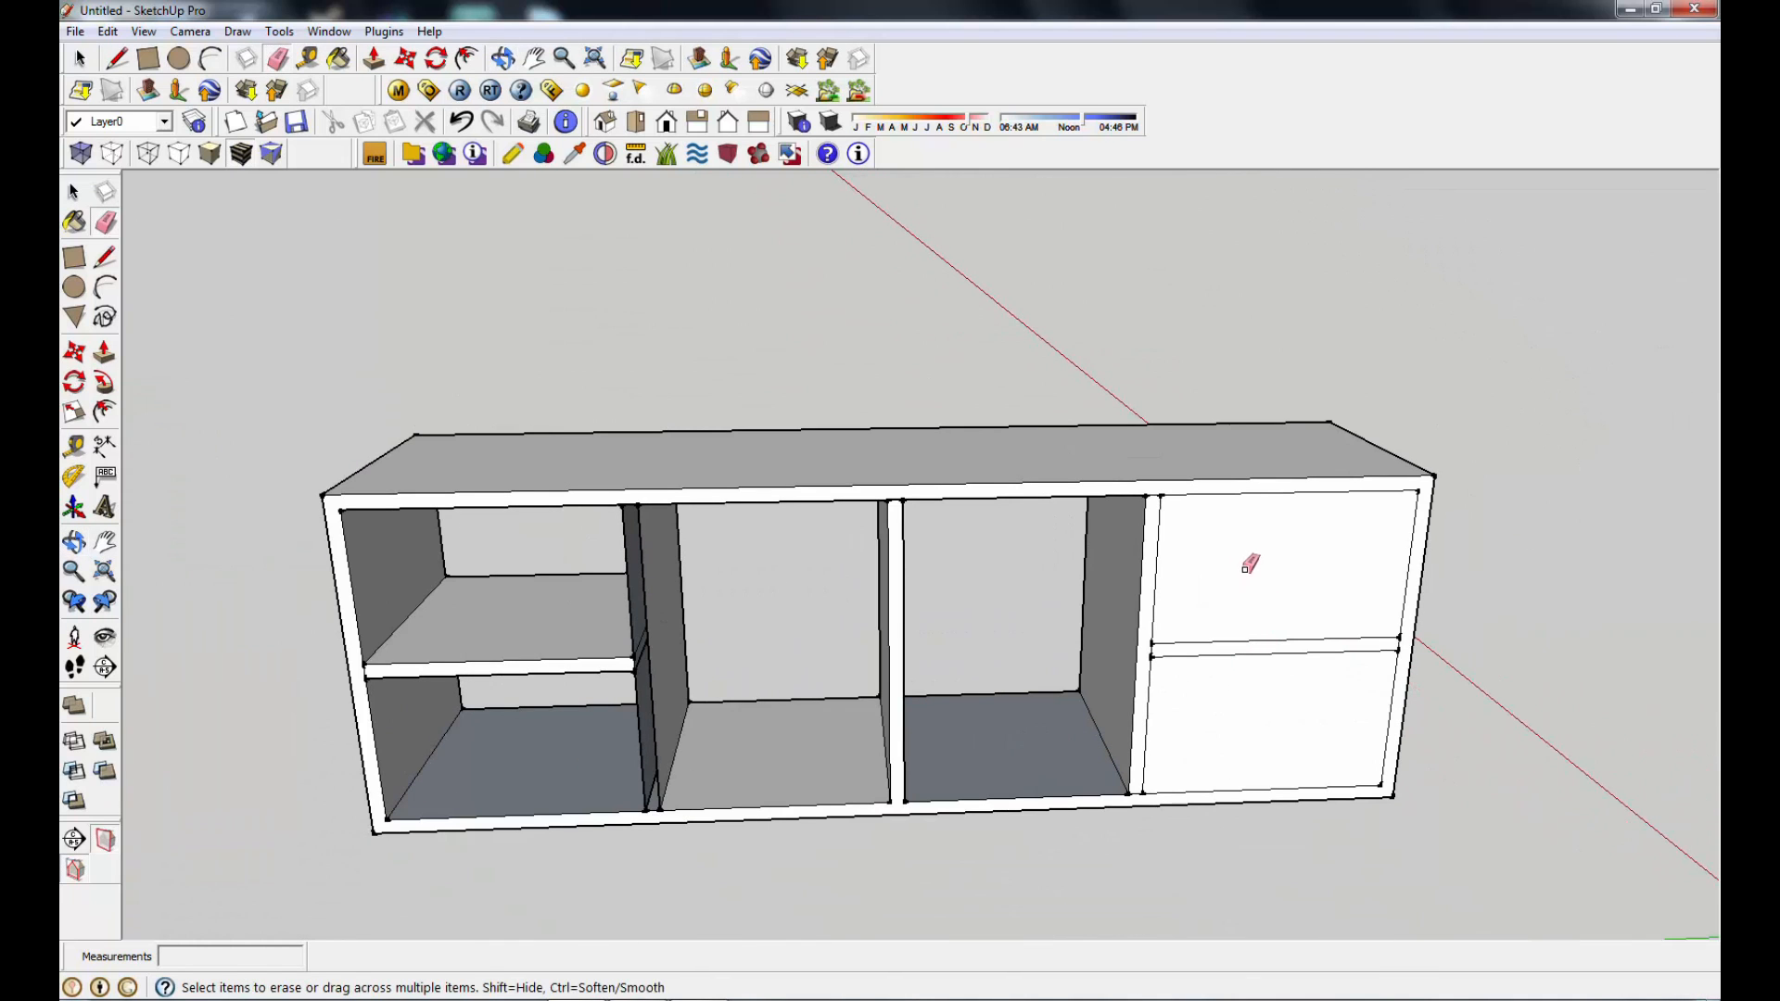
{"action": "left_click", "coordinate": [74, 192]}
{"action": "left_click", "coordinate": [1199, 584]}
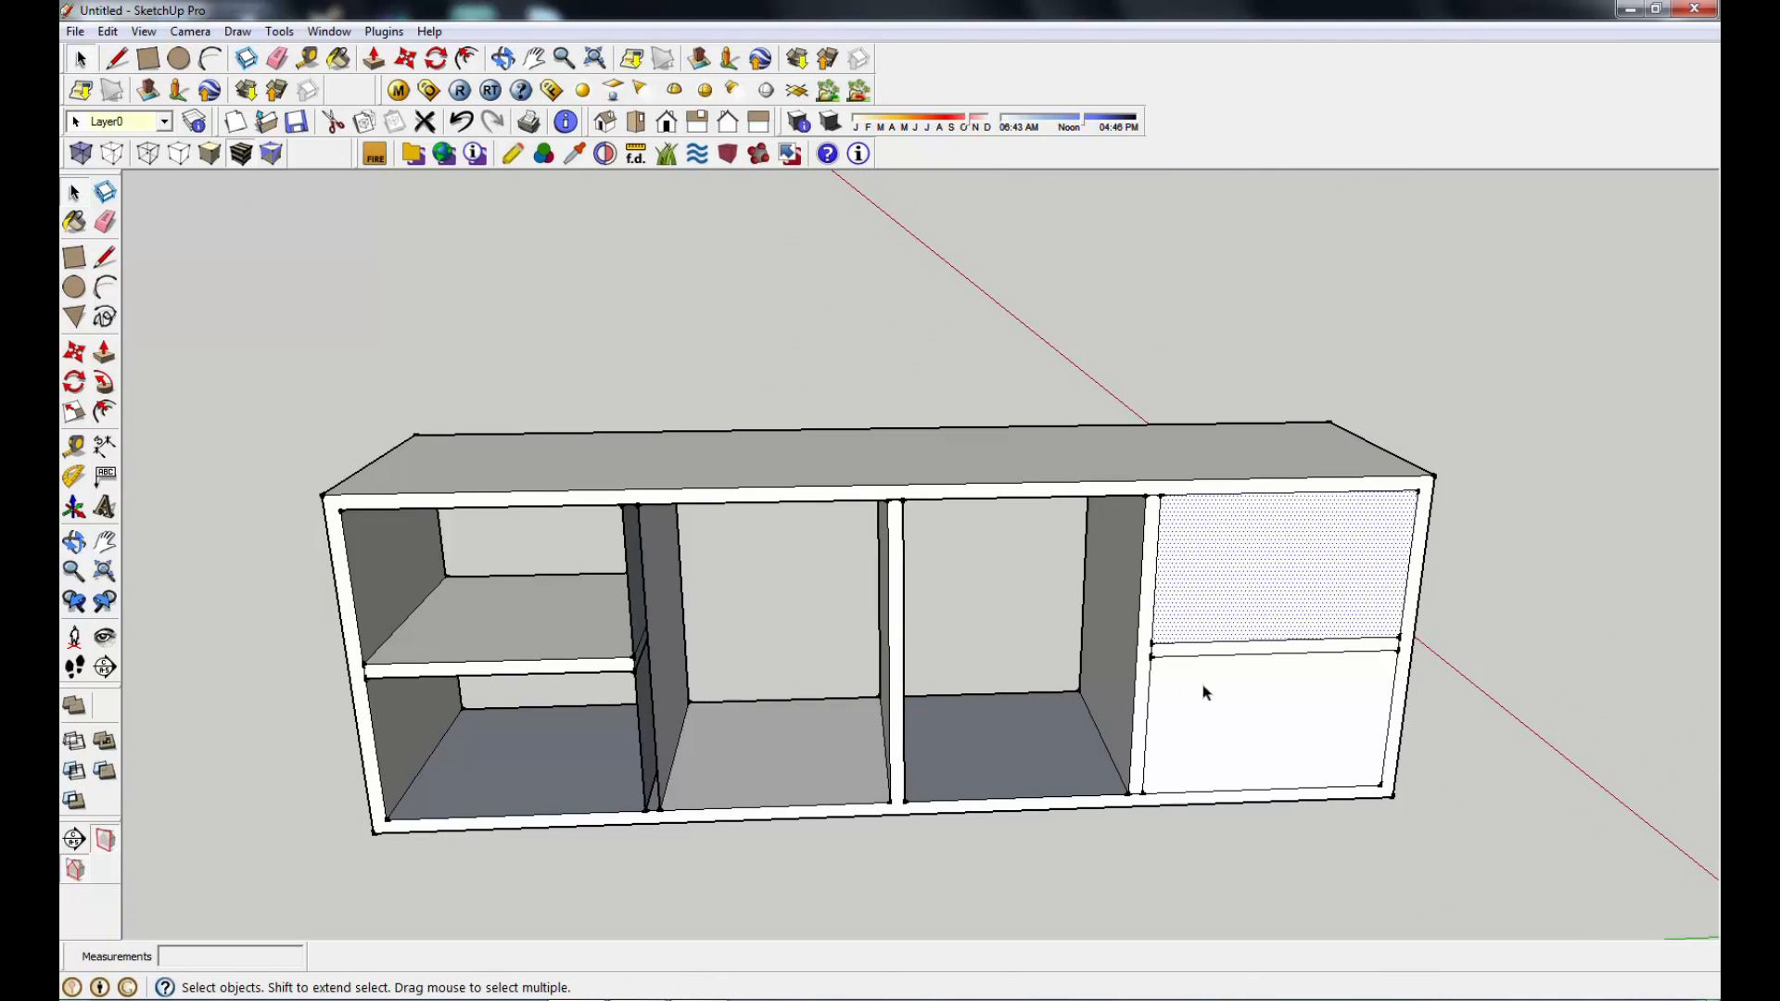
{"action": "left_click", "coordinate": [1233, 727], "text": "shift"}
{"action": "right_click", "coordinate": [1244, 728]}
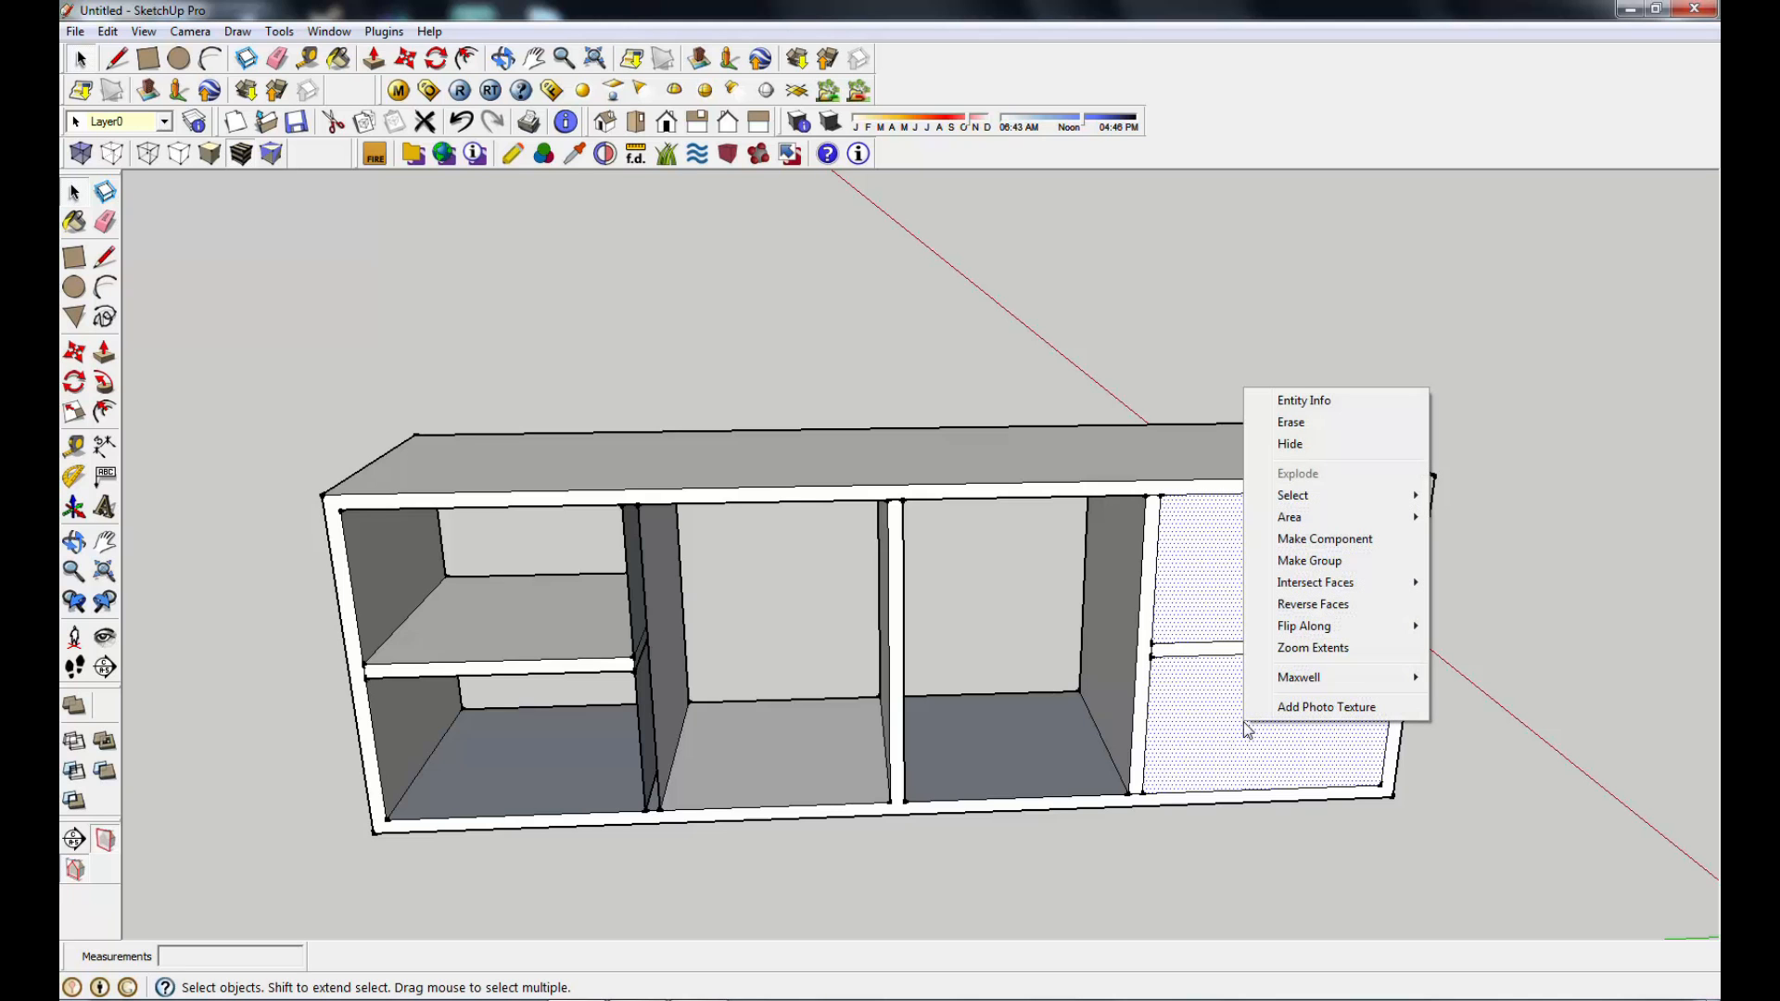
{"action": "left_click", "coordinate": [1296, 423]}
Step: Inspect the repaired partition and the other compartments from the front and the rear
{"action": "mouse_move", "coordinate": [1480, 682]}
{"action": "middle_mouse_down"}
{"action": "mouse_move", "coordinate": [890, 628]}
{"action": "mouse_move", "coordinate": [834, 561]}
{"action": "mouse_move", "coordinate": [758, 600]}
{"action": "mouse_move", "coordinate": [1135, 705]}
{"action": "mouse_move", "coordinate": [866, 747]}
{"action": "mouse_move", "coordinate": [988, 746]}
{"action": "middle_mouse_up"}
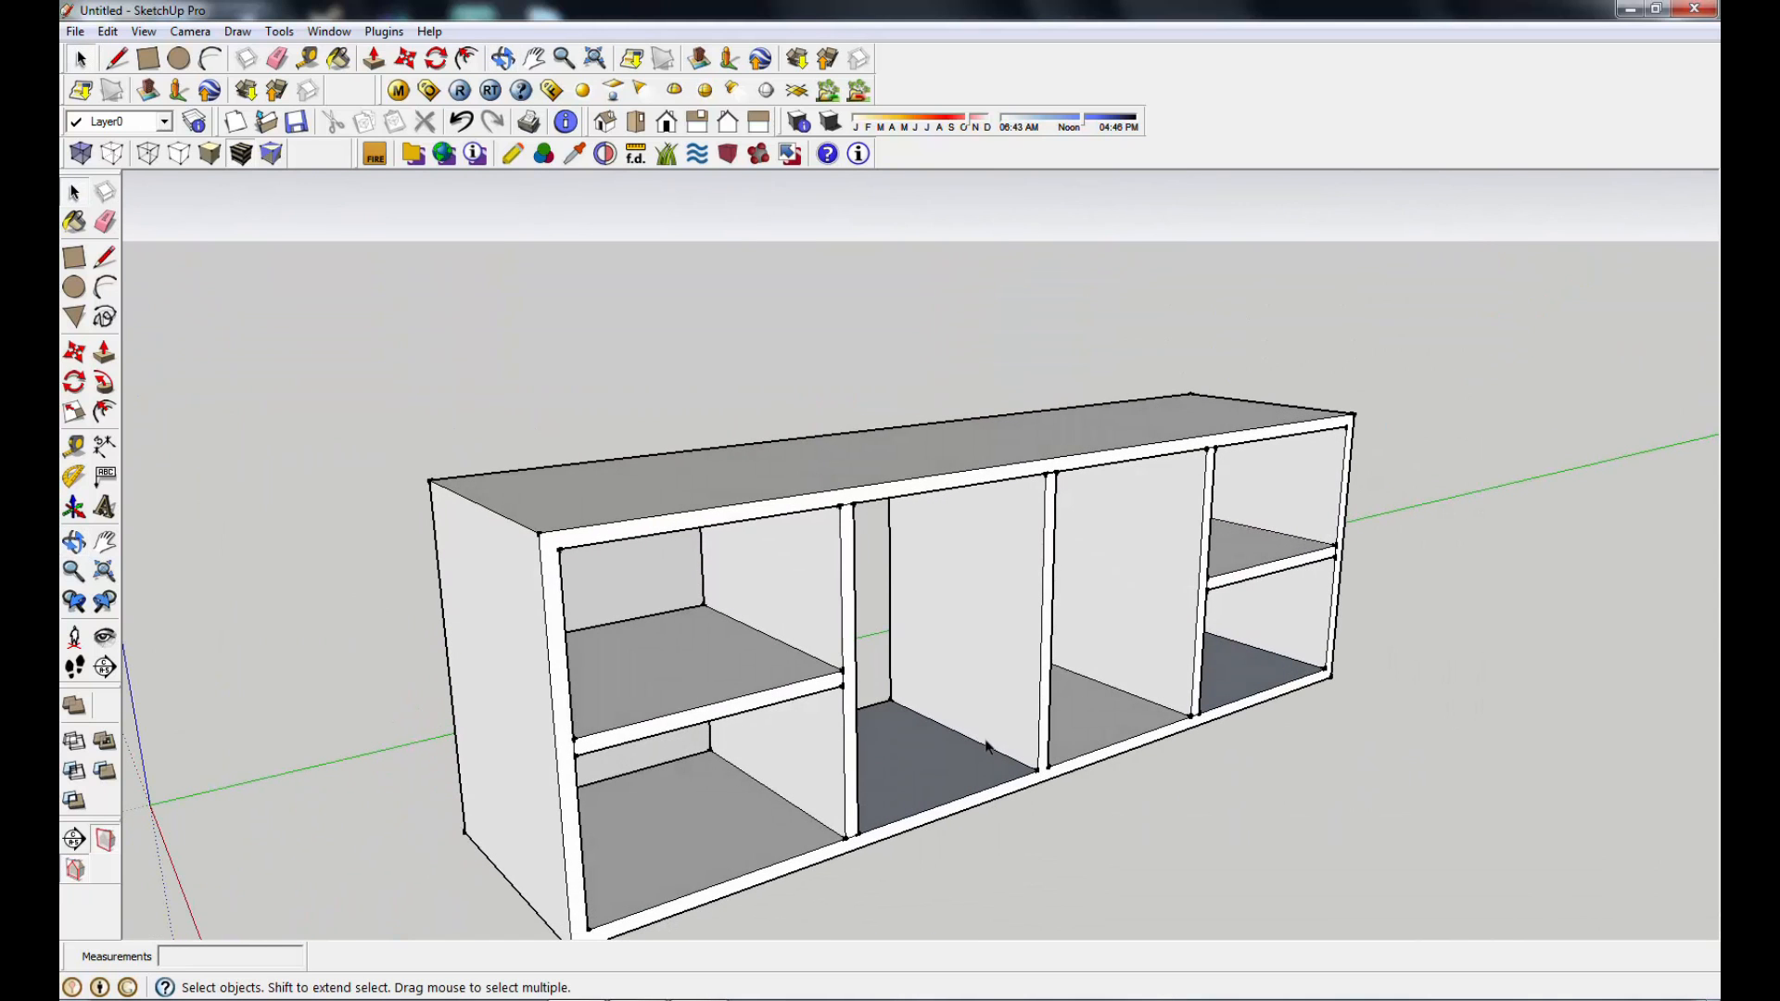
{"action": "left_click", "coordinate": [534, 58]}
{"action": "left_click_drag", "start_coordinate": [954, 624], "coordinate": [874, 502]}
{"action": "middle_click_drag", "start_coordinate": [874, 502], "coordinate": [898, 509]}
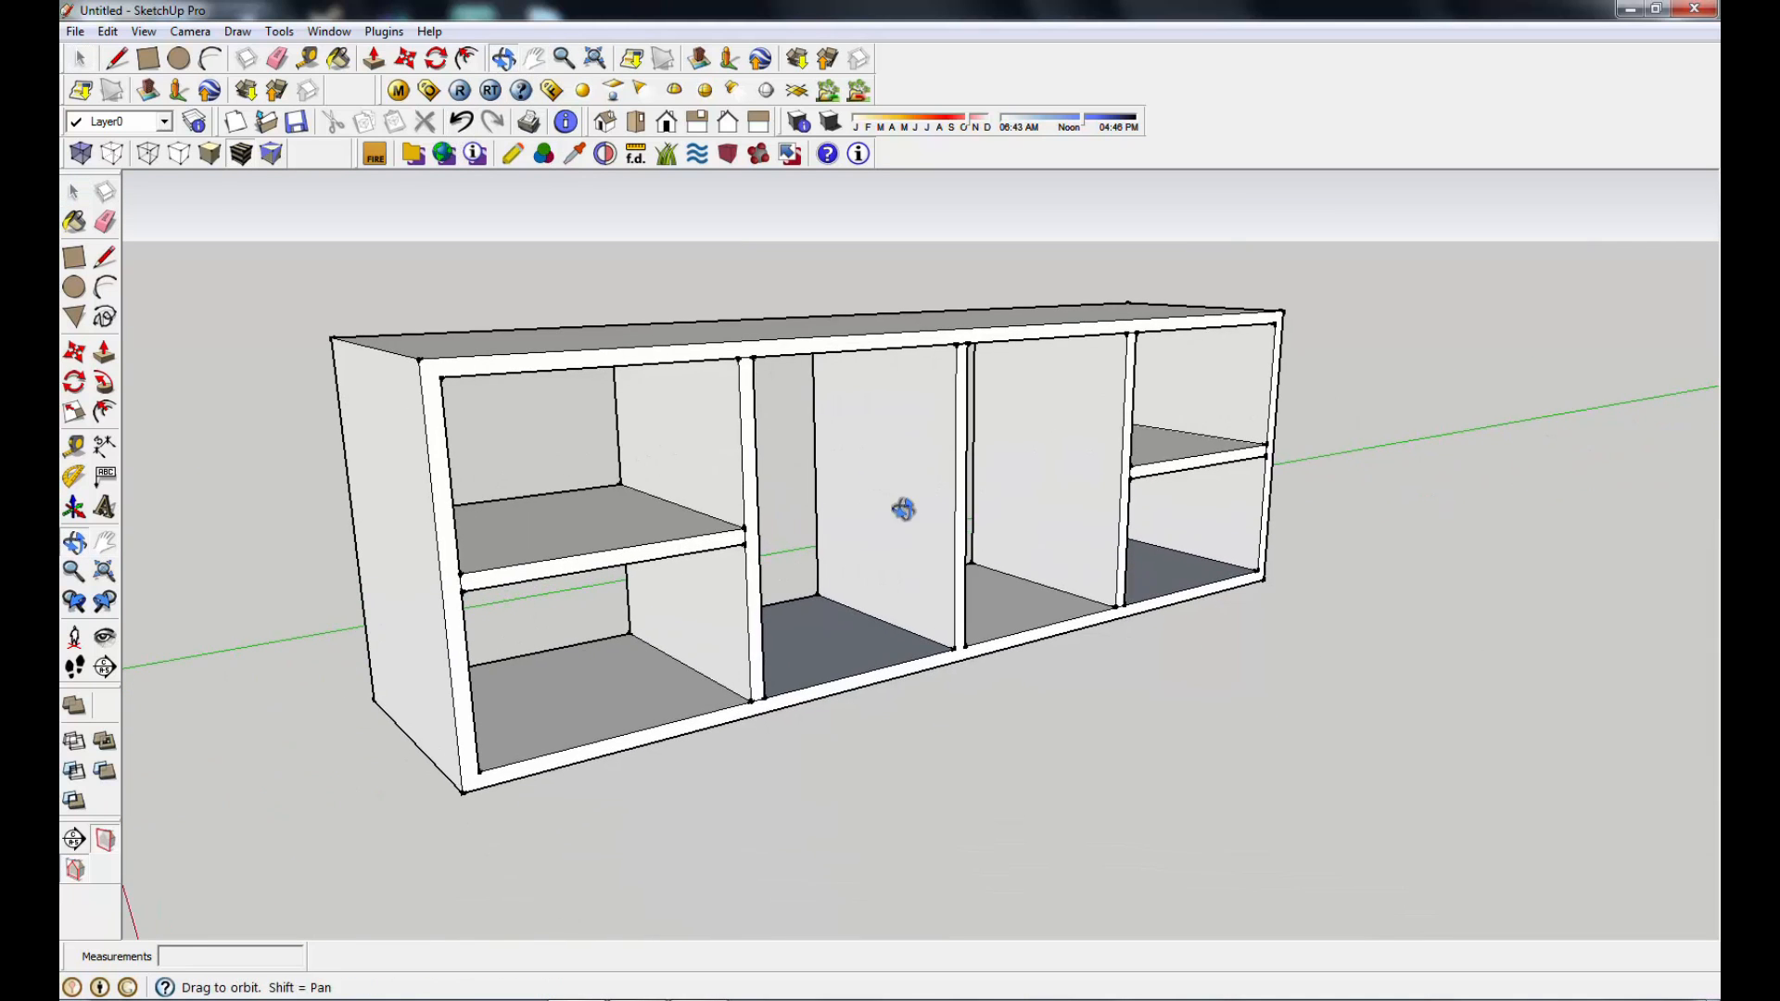
{"action": "scroll", "coordinate": [894, 510], "scroll_direction": "up", "scroll_amount": 5}
{"action": "scroll", "coordinate": [965, 486], "scroll_direction": "down", "scroll_amount": 5}
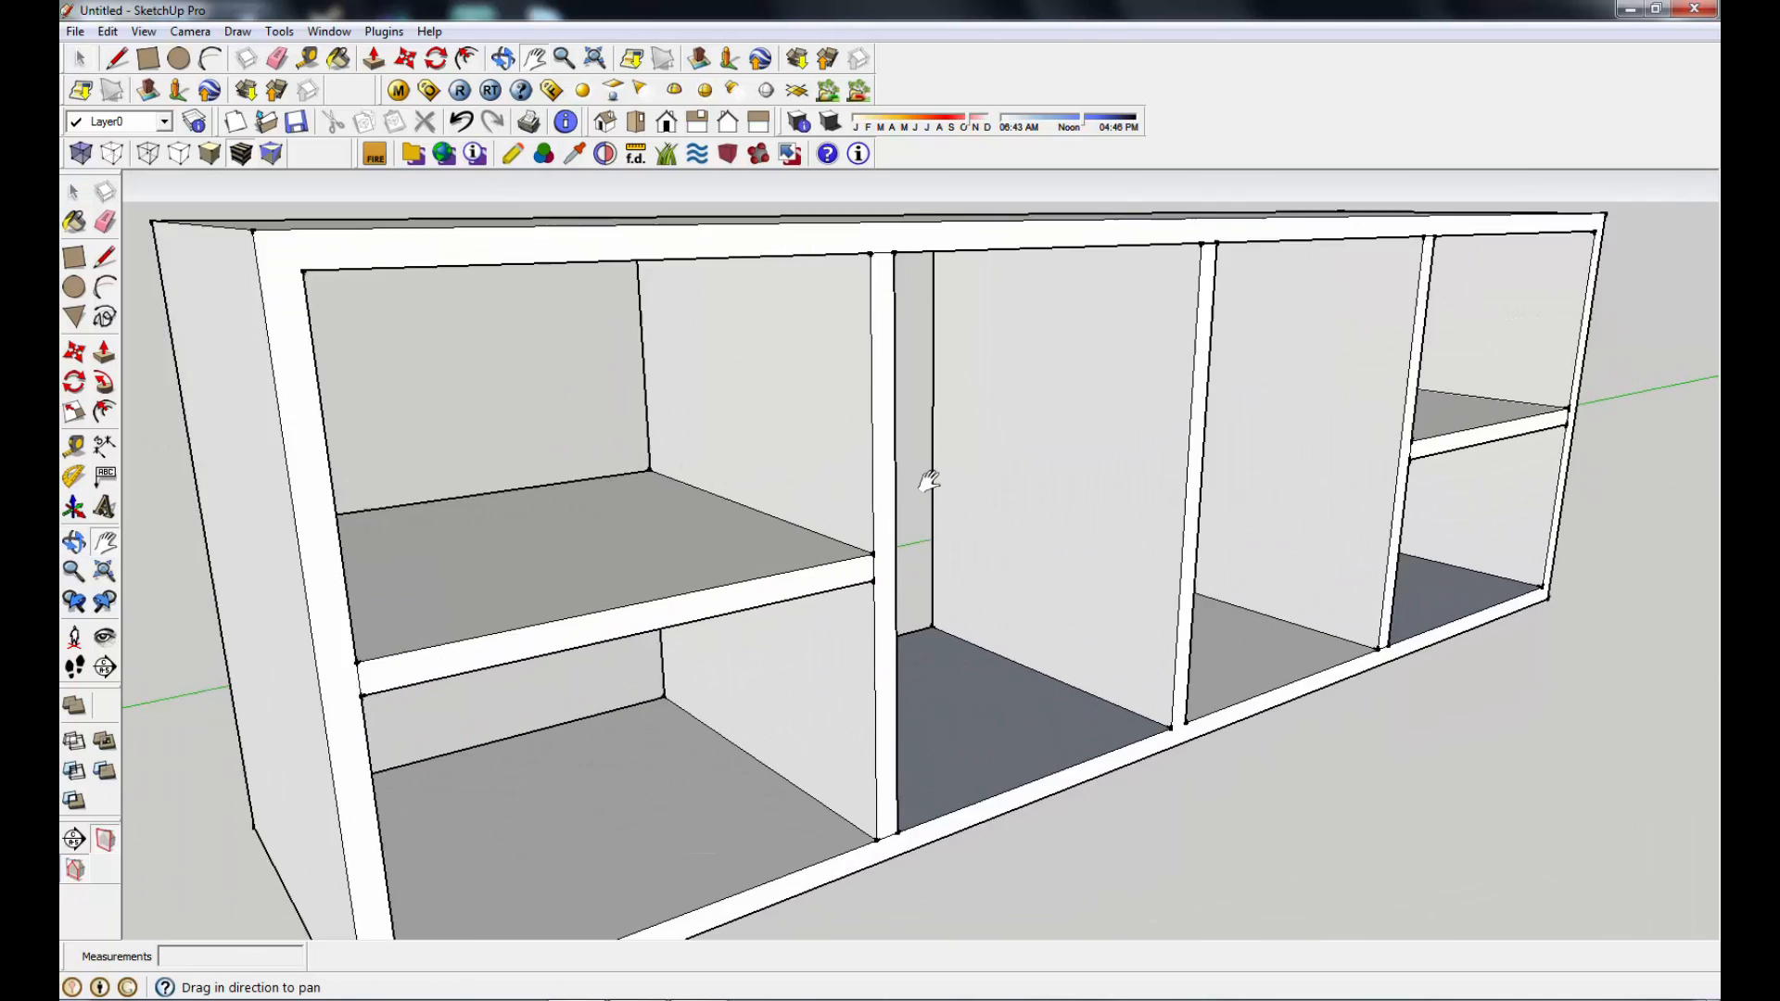
{"action": "middle_click_drag", "start_coordinate": [927, 492], "coordinate": [587, 219]}
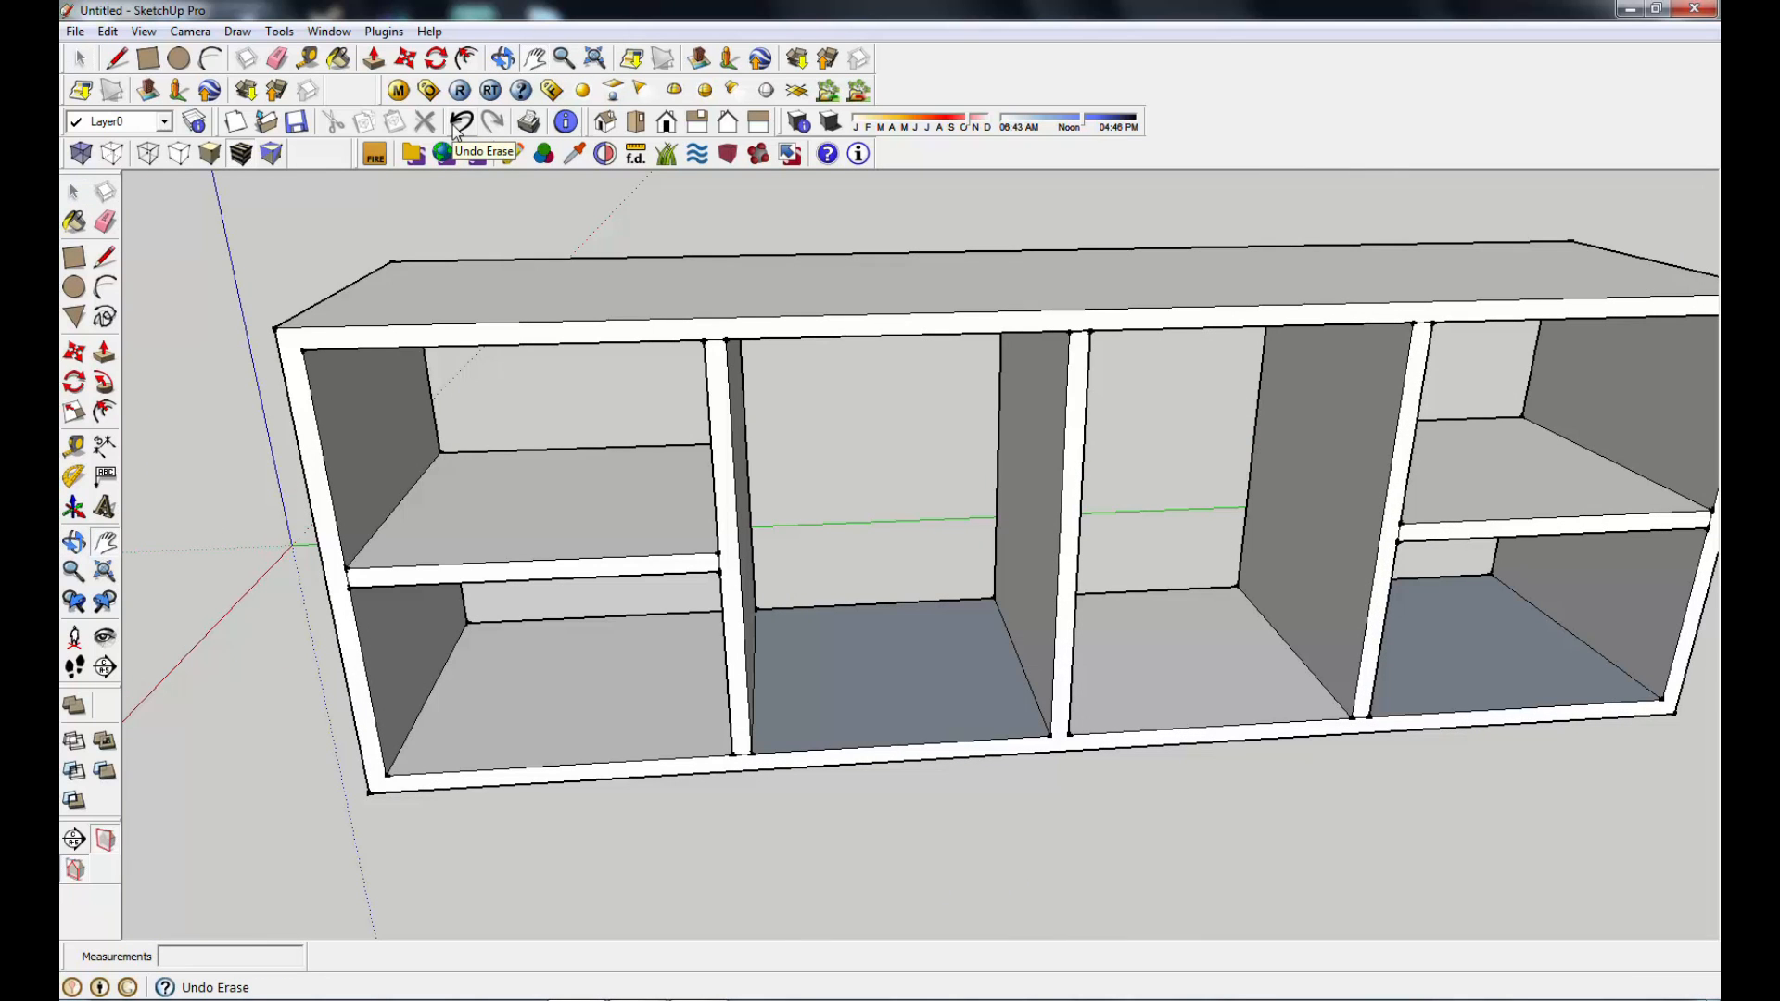
{"action": "middle_click_drag", "start_coordinate": [525, 502], "coordinate": [988, 612]}
{"action": "scroll", "coordinate": [989, 612], "scroll_direction": "down", "scroll_amount": 3}
{"action": "scroll", "coordinate": [445, 598], "scroll_direction": "up", "scroll_amount": 3}
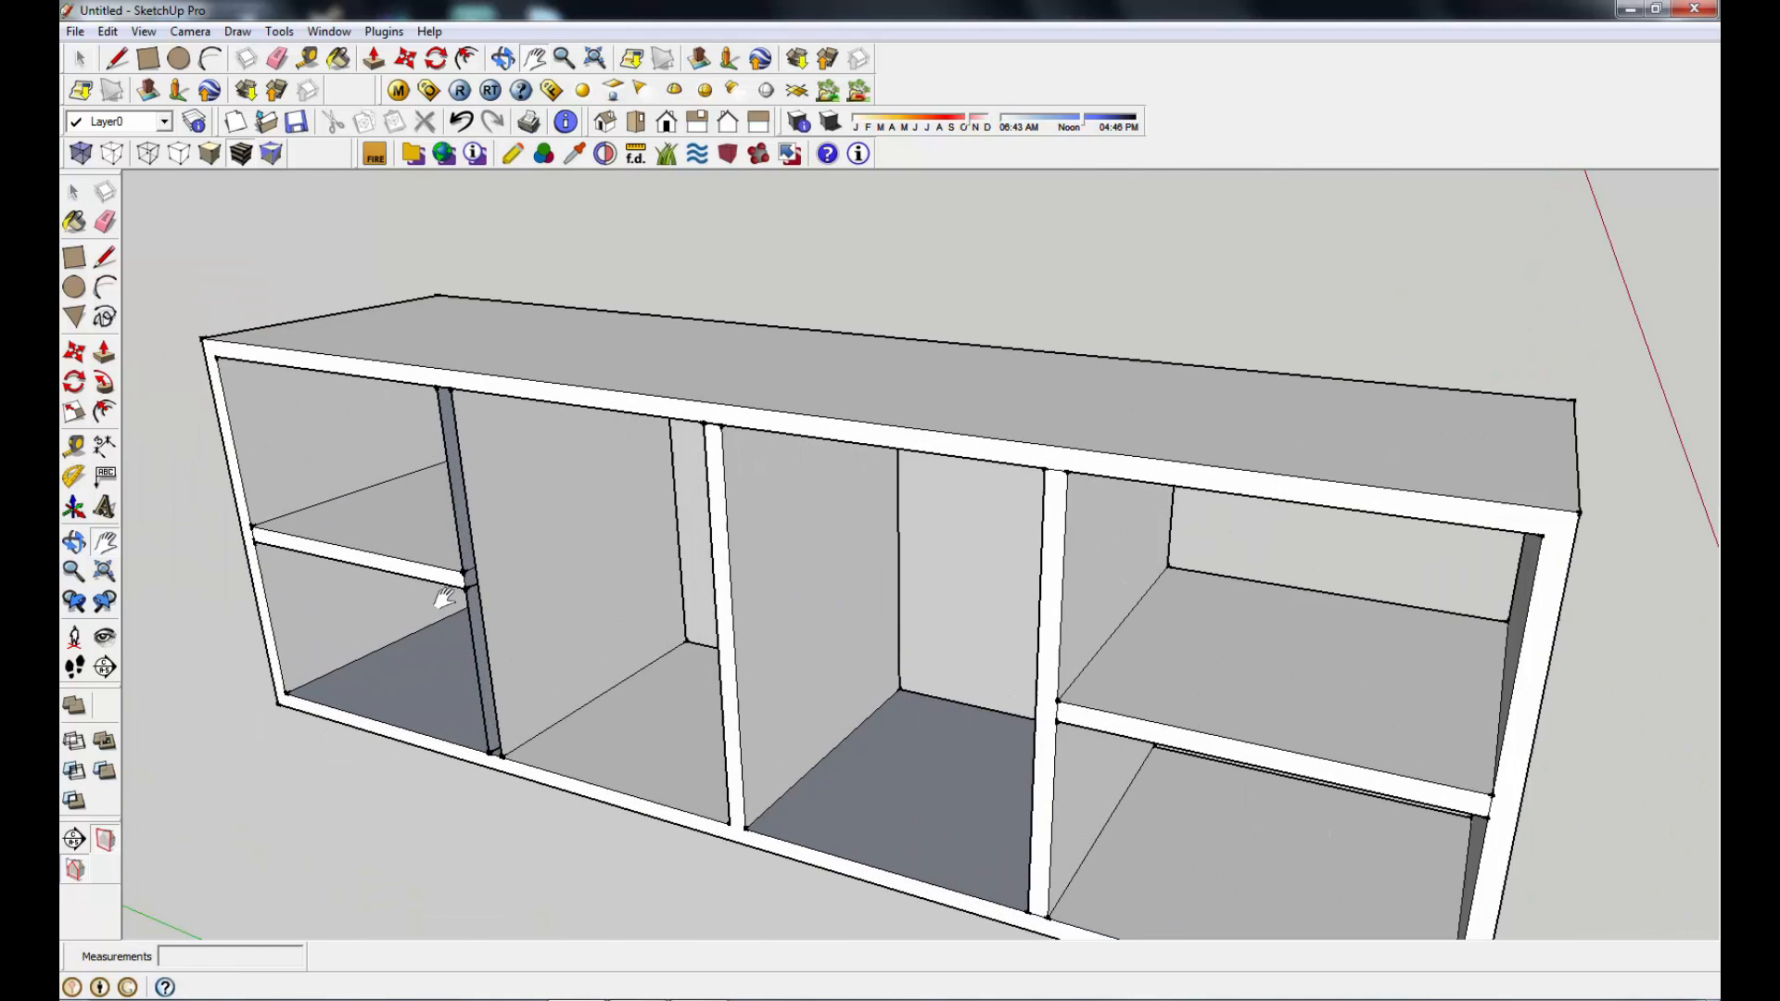
Step: Draw a 1" line across the foot of the leftmost partition to restore its missing front face
{"action": "scroll", "coordinate": [445, 598], "scroll_direction": "up", "scroll_amount": 5}
{"action": "left_click_drag", "start_coordinate": [655, 588], "coordinate": [826, 616]}
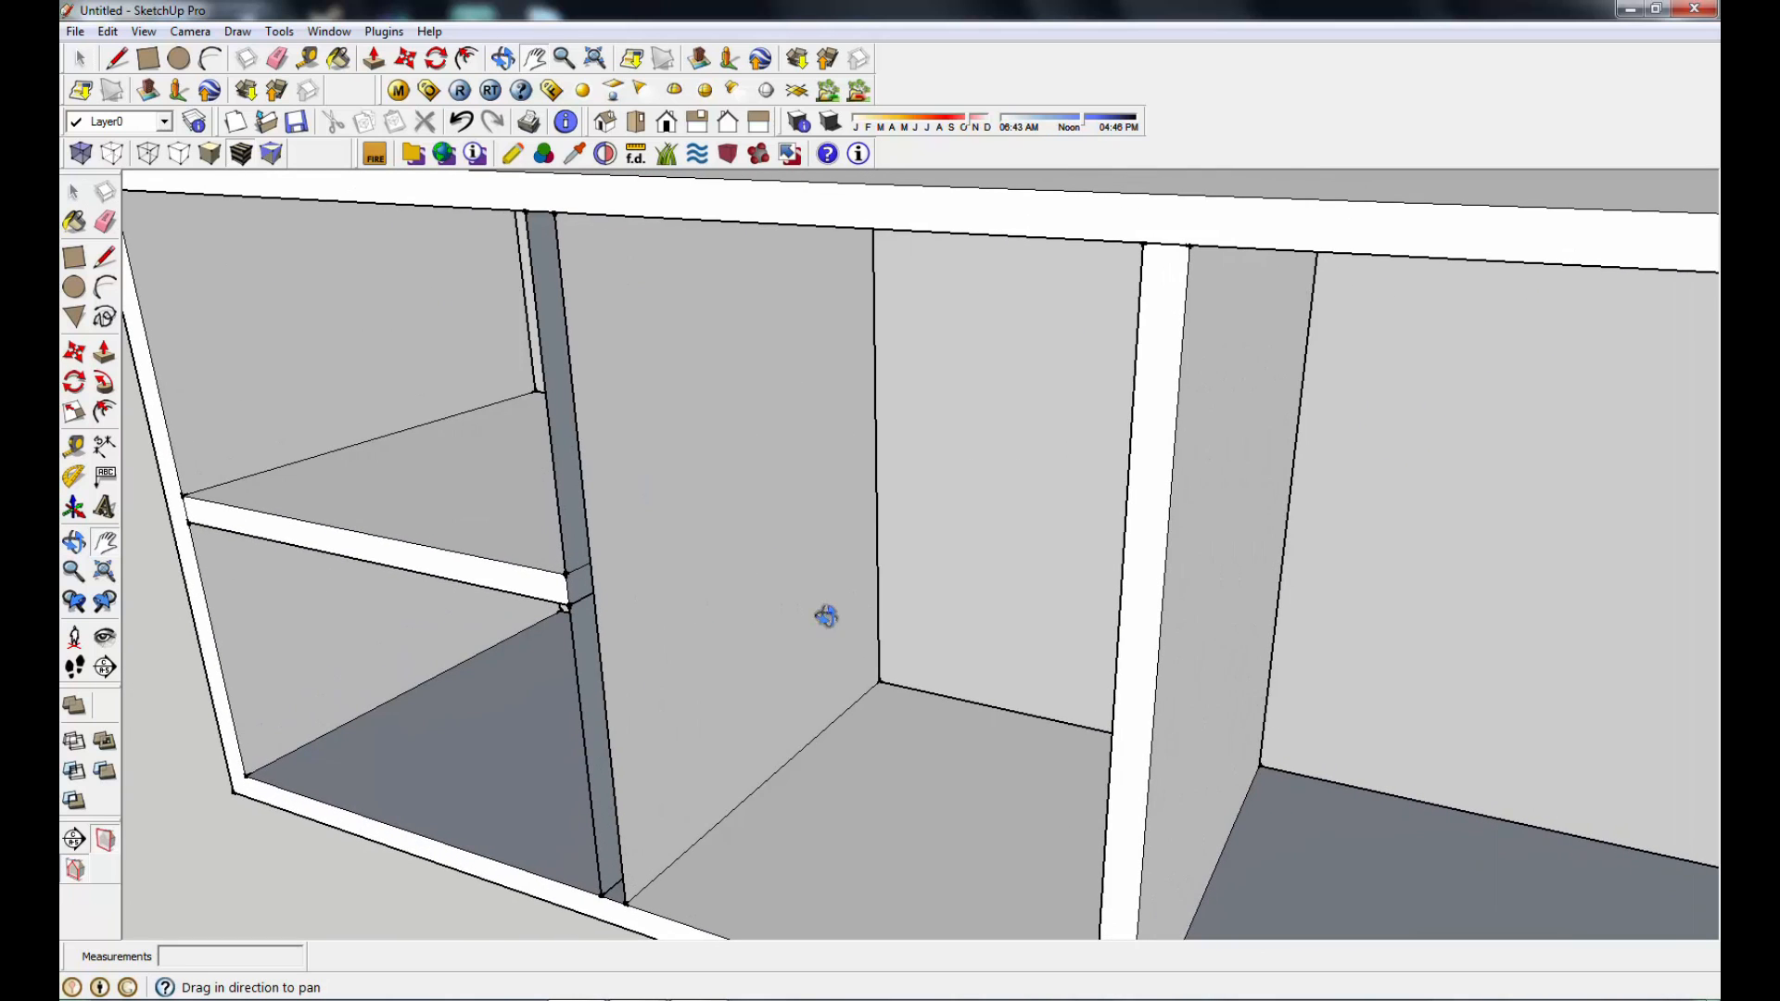
{"action": "scroll", "coordinate": [1009, 637], "scroll_direction": "down", "scroll_amount": 5}
{"action": "middle_click_drag", "start_coordinate": [846, 658], "coordinate": [885, 749]}
{"action": "scroll", "coordinate": [1045, 674], "scroll_direction": "down", "scroll_amount": 3}
{"action": "scroll", "coordinate": [978, 769], "scroll_direction": "up", "scroll_amount": 4}
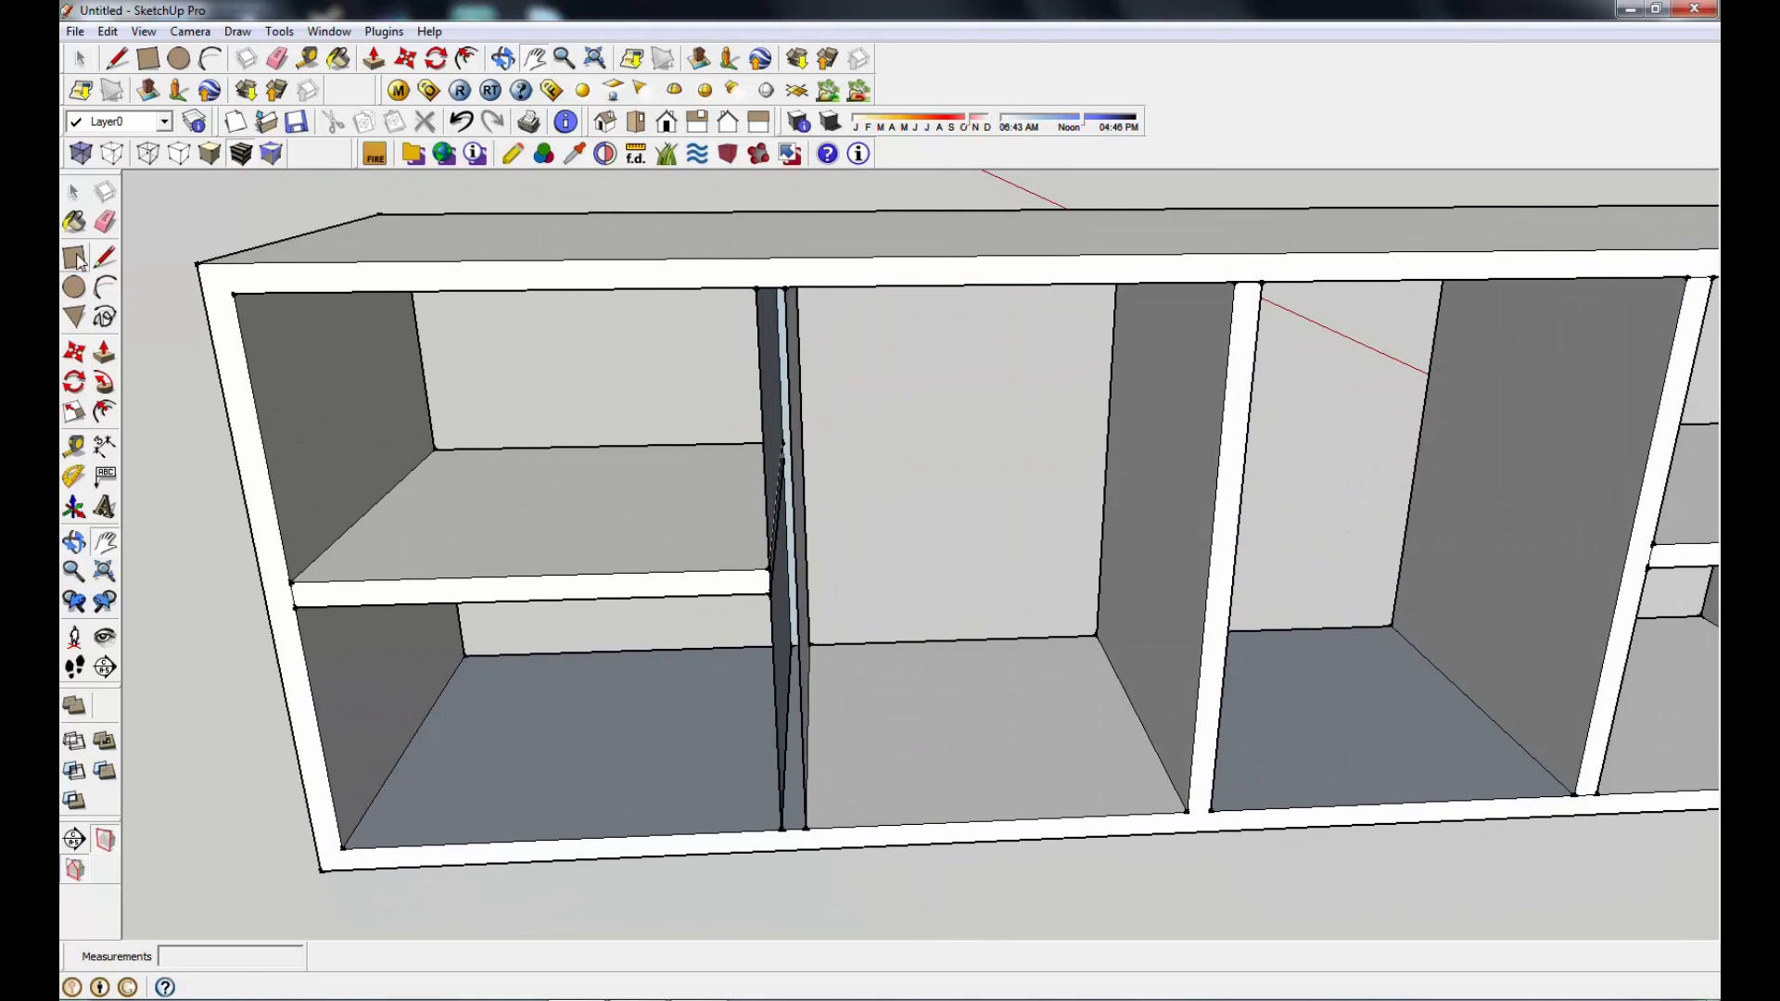
{"action": "left_click", "coordinate": [105, 257]}
{"action": "left_click", "coordinate": [782, 827]}
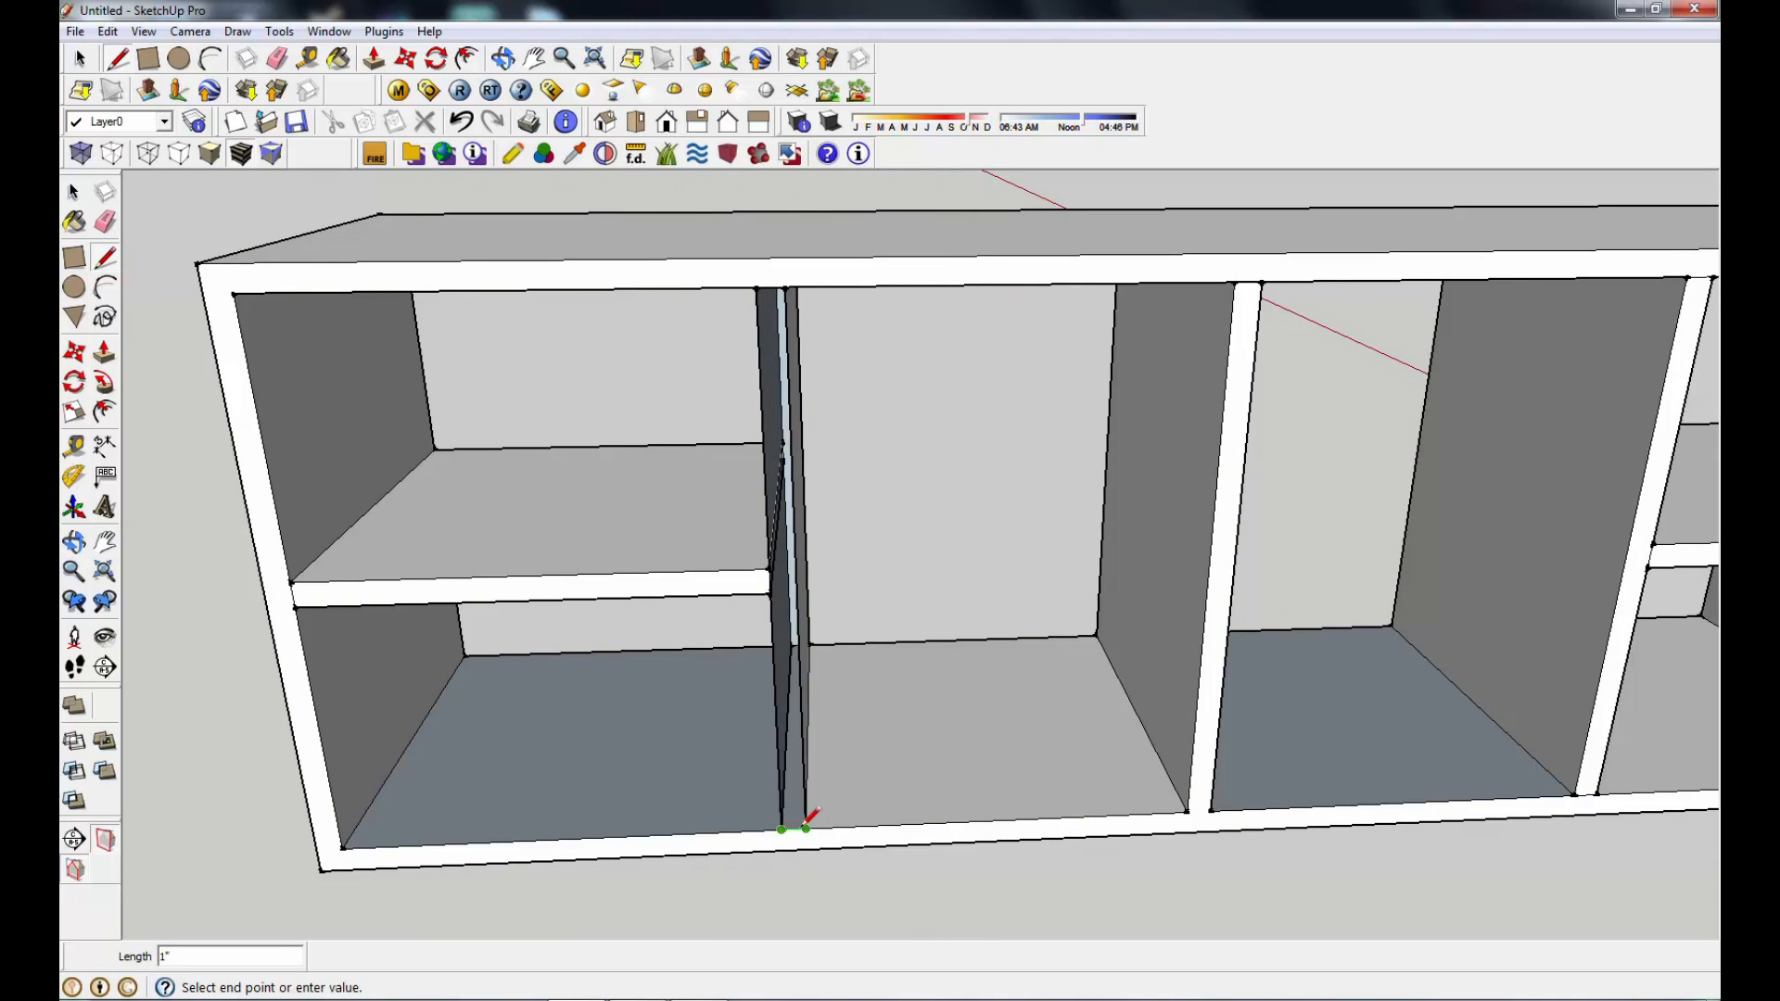
{"action": "left_click", "coordinate": [805, 828]}
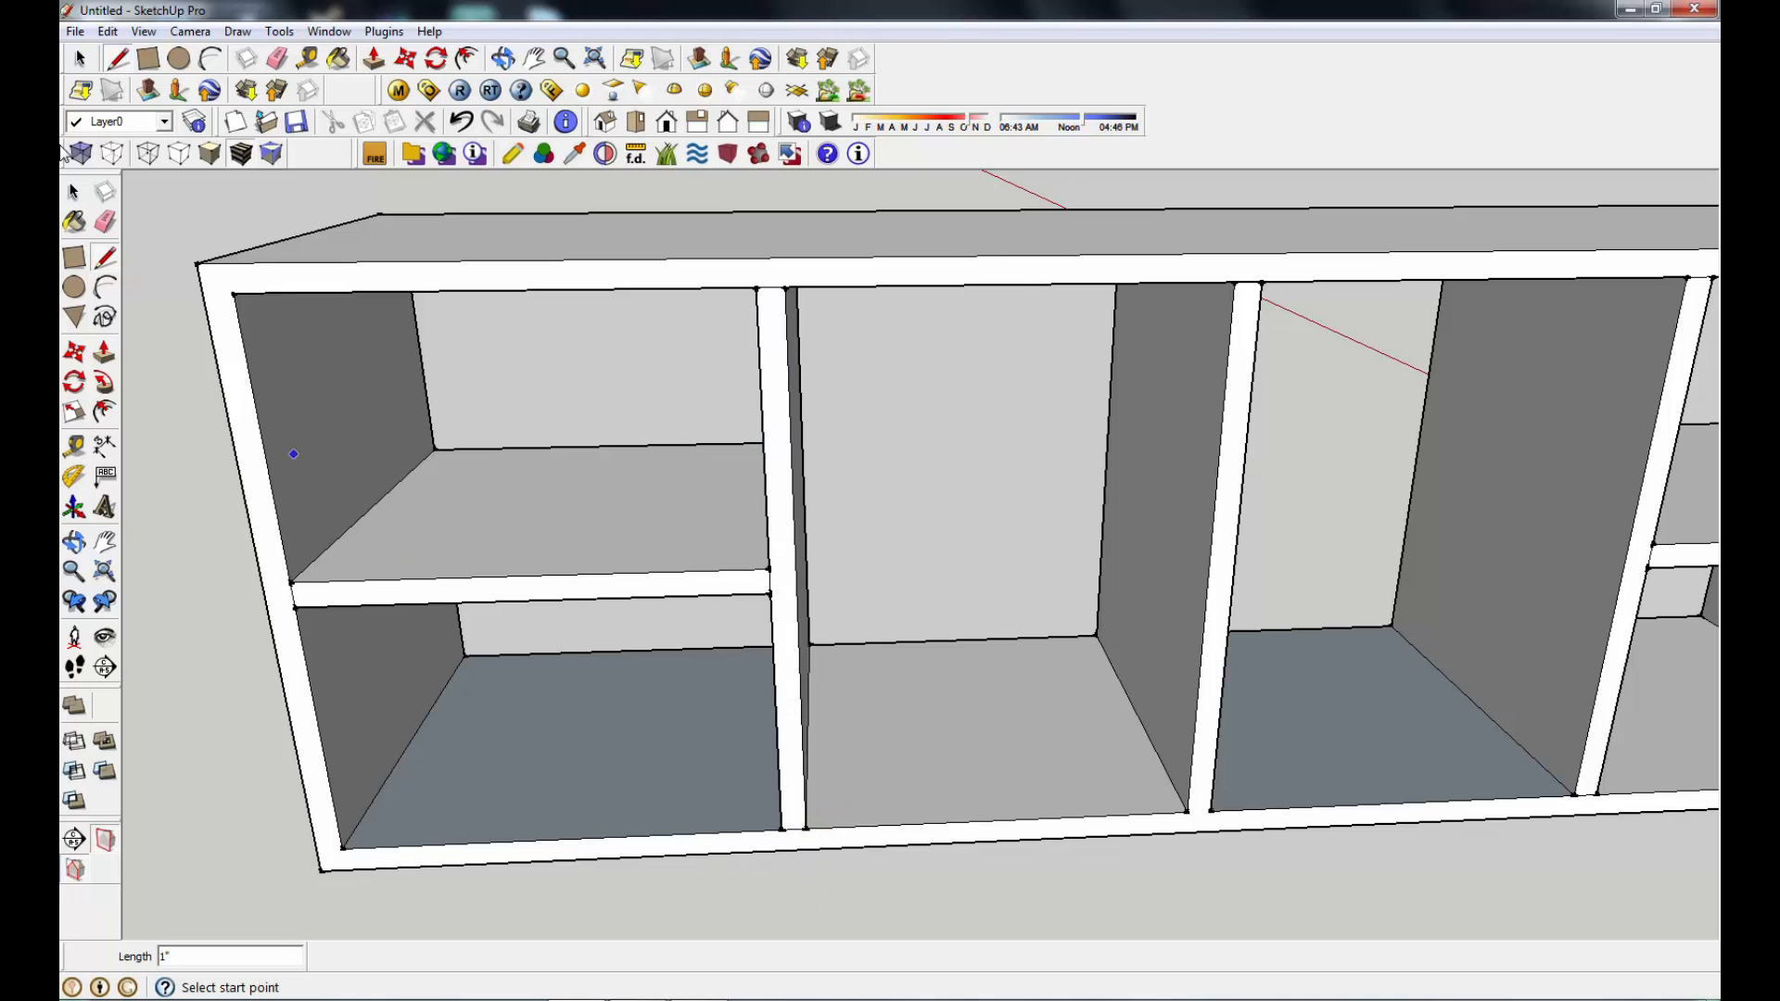
Step: Select the whole cabinet to examine its geometry from the other side, and clear the selection
{"action": "left_click", "coordinate": [74, 192]}
{"action": "middle_click_drag", "start_coordinate": [768, 686], "coordinate": [1073, 668]}
{"action": "middle_click_drag", "start_coordinate": [553, 644], "coordinate": [837, 886]}
{"action": "scroll", "coordinate": [1079, 754], "scroll_direction": "up", "scroll_amount": 3}
{"action": "scroll", "coordinate": [1079, 754], "scroll_direction": "down", "scroll_amount": 5}
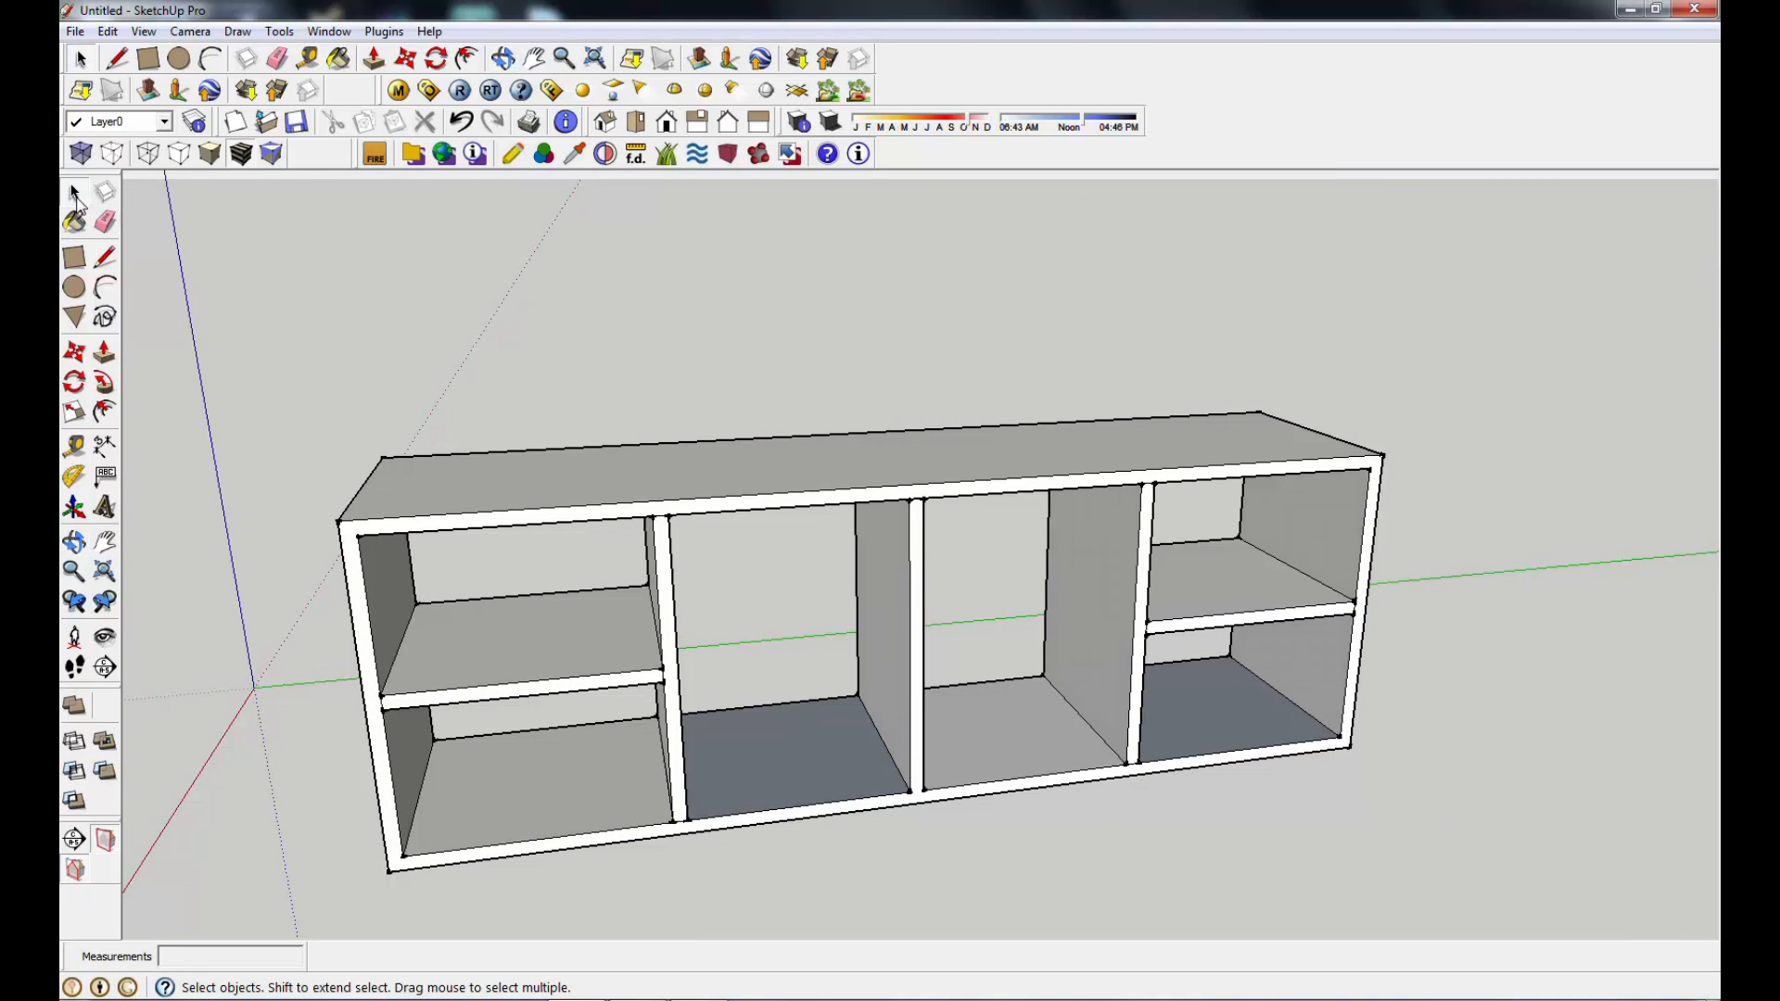
{"action": "mouse_move", "coordinate": [290, 345]}
{"action": "left_mouse_down"}
{"action": "mouse_move", "coordinate": [1193, 846]}
{"action": "mouse_move", "coordinate": [1526, 878]}
{"action": "mouse_move", "coordinate": [1629, 921]}
{"action": "mouse_move", "coordinate": [1165, 716]}
{"action": "mouse_move", "coordinate": [667, 532]}
{"action": "mouse_move", "coordinate": [583, 405]}
{"action": "mouse_move", "coordinate": [536, 409]}
{"action": "left_mouse_up"}
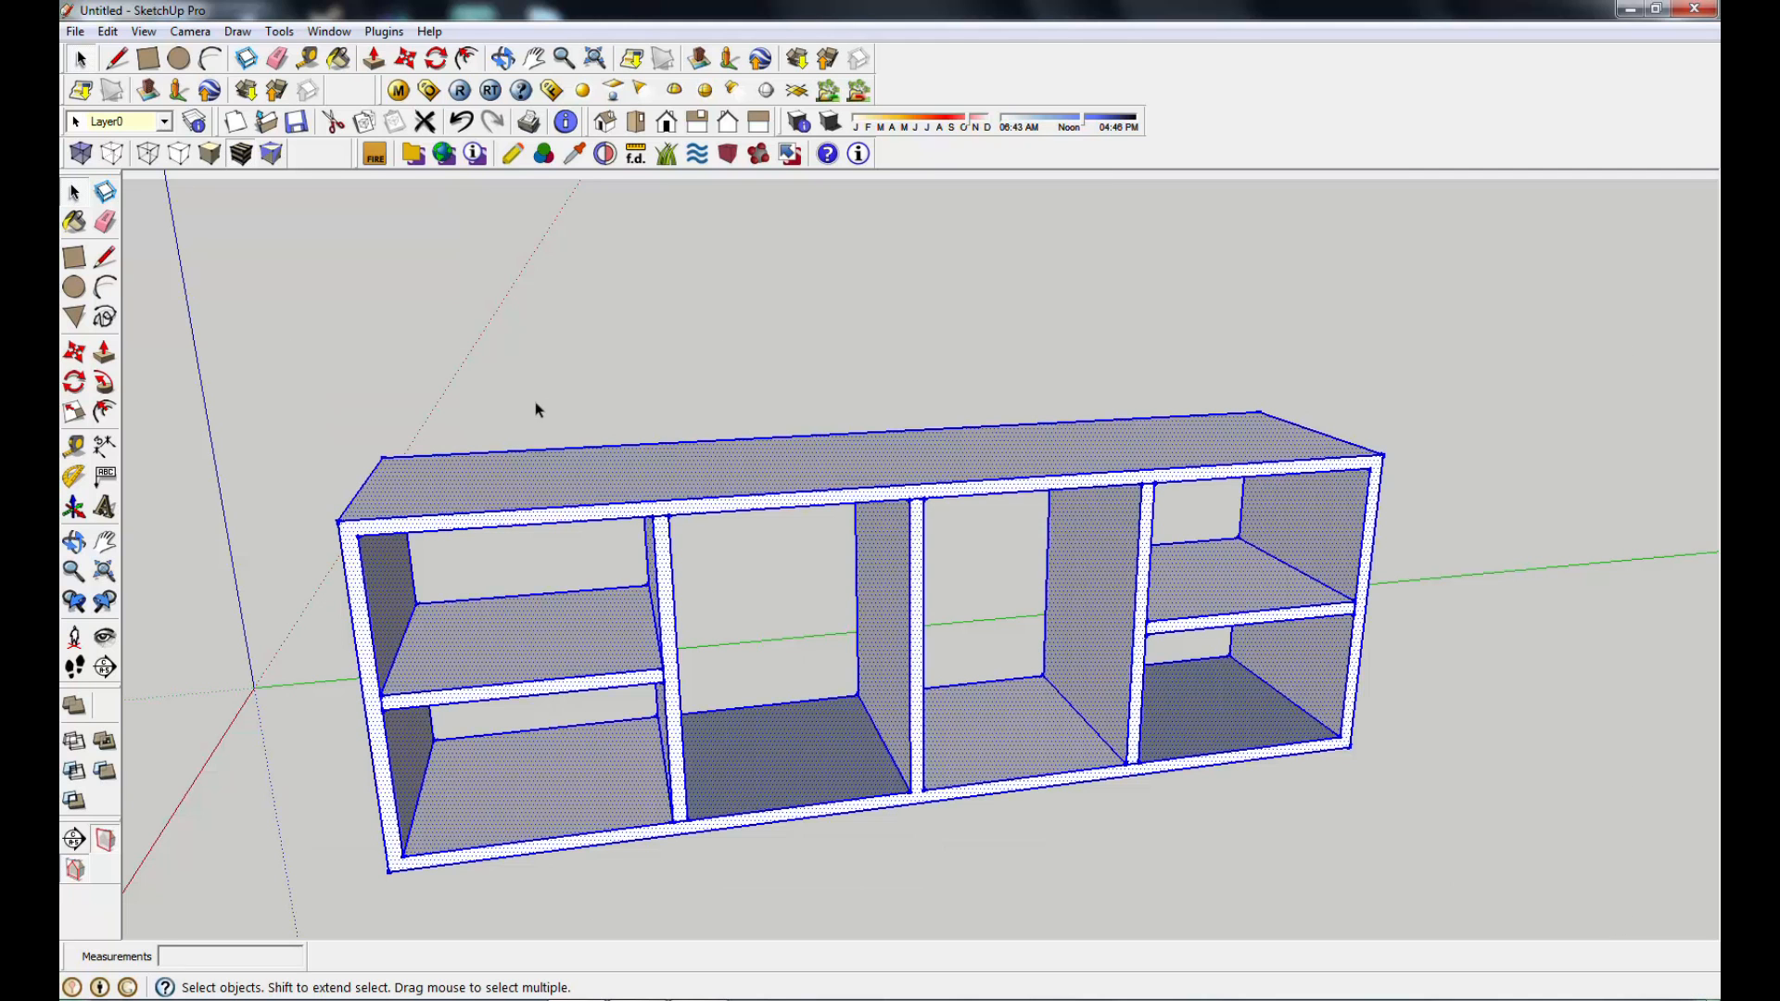
{"action": "left_click", "coordinate": [534, 57]}
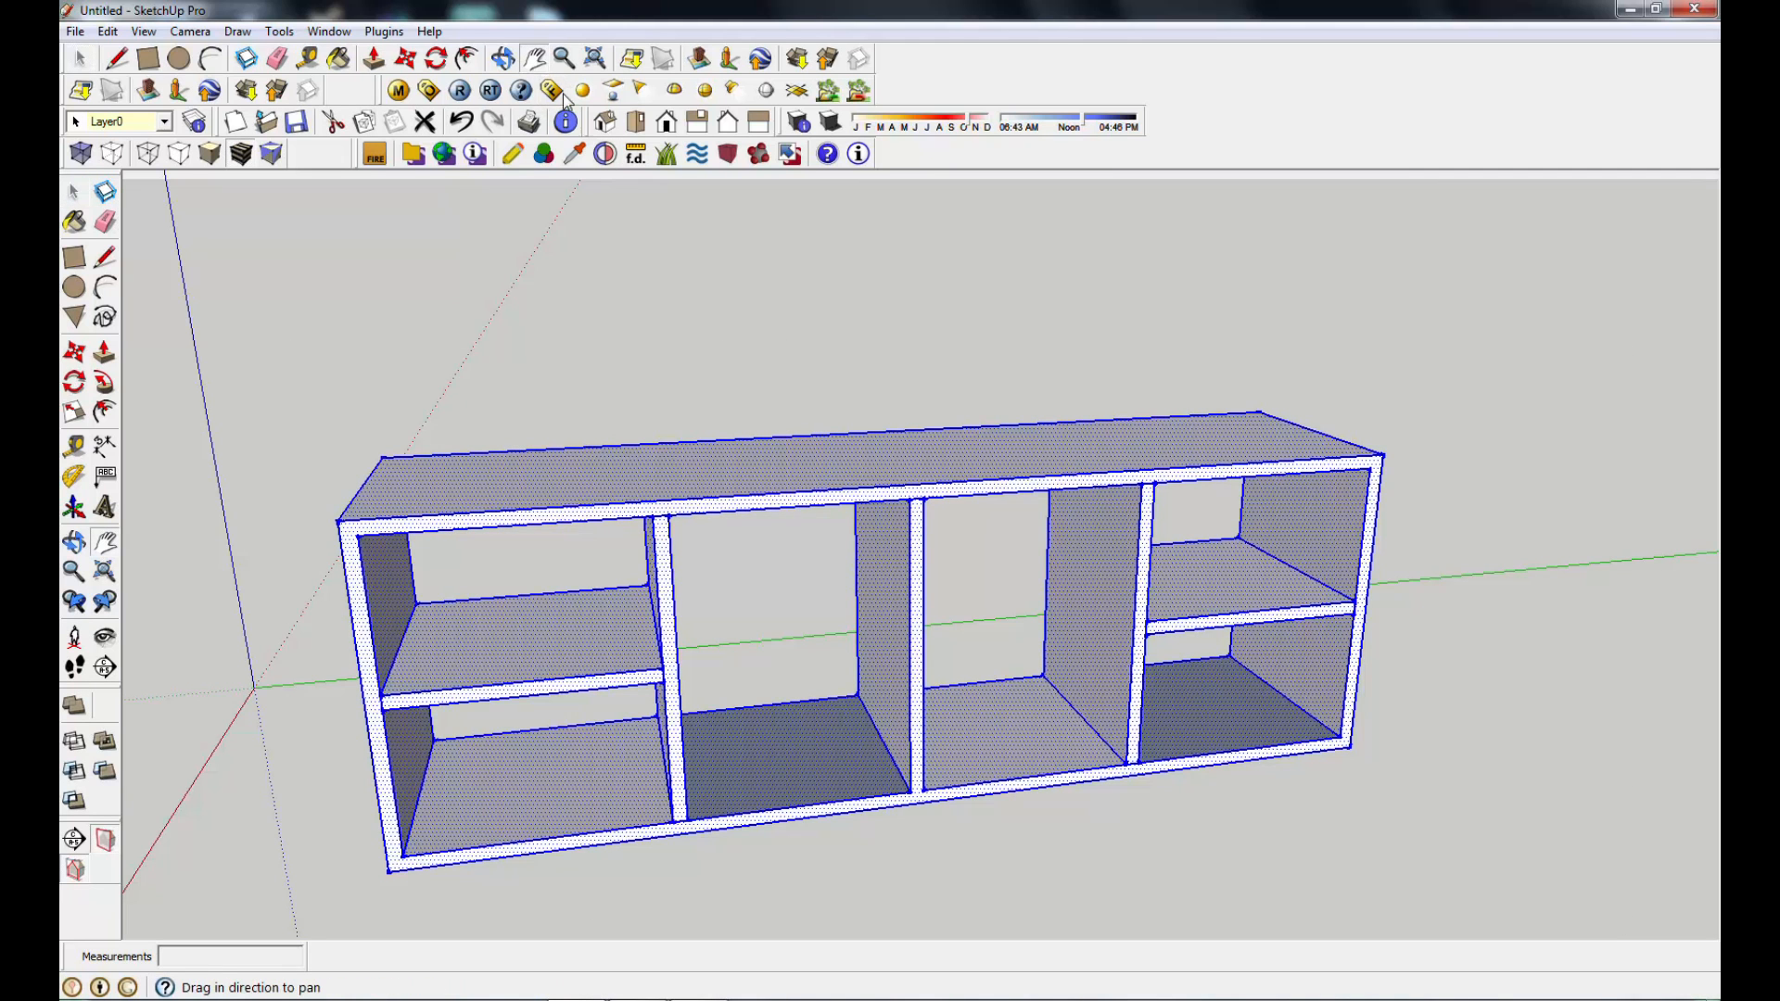
{"action": "left_click_drag", "start_coordinate": [788, 537], "coordinate": [803, 468]}
{"action": "middle_click_drag", "start_coordinate": [751, 550], "coordinate": [1228, 584]}
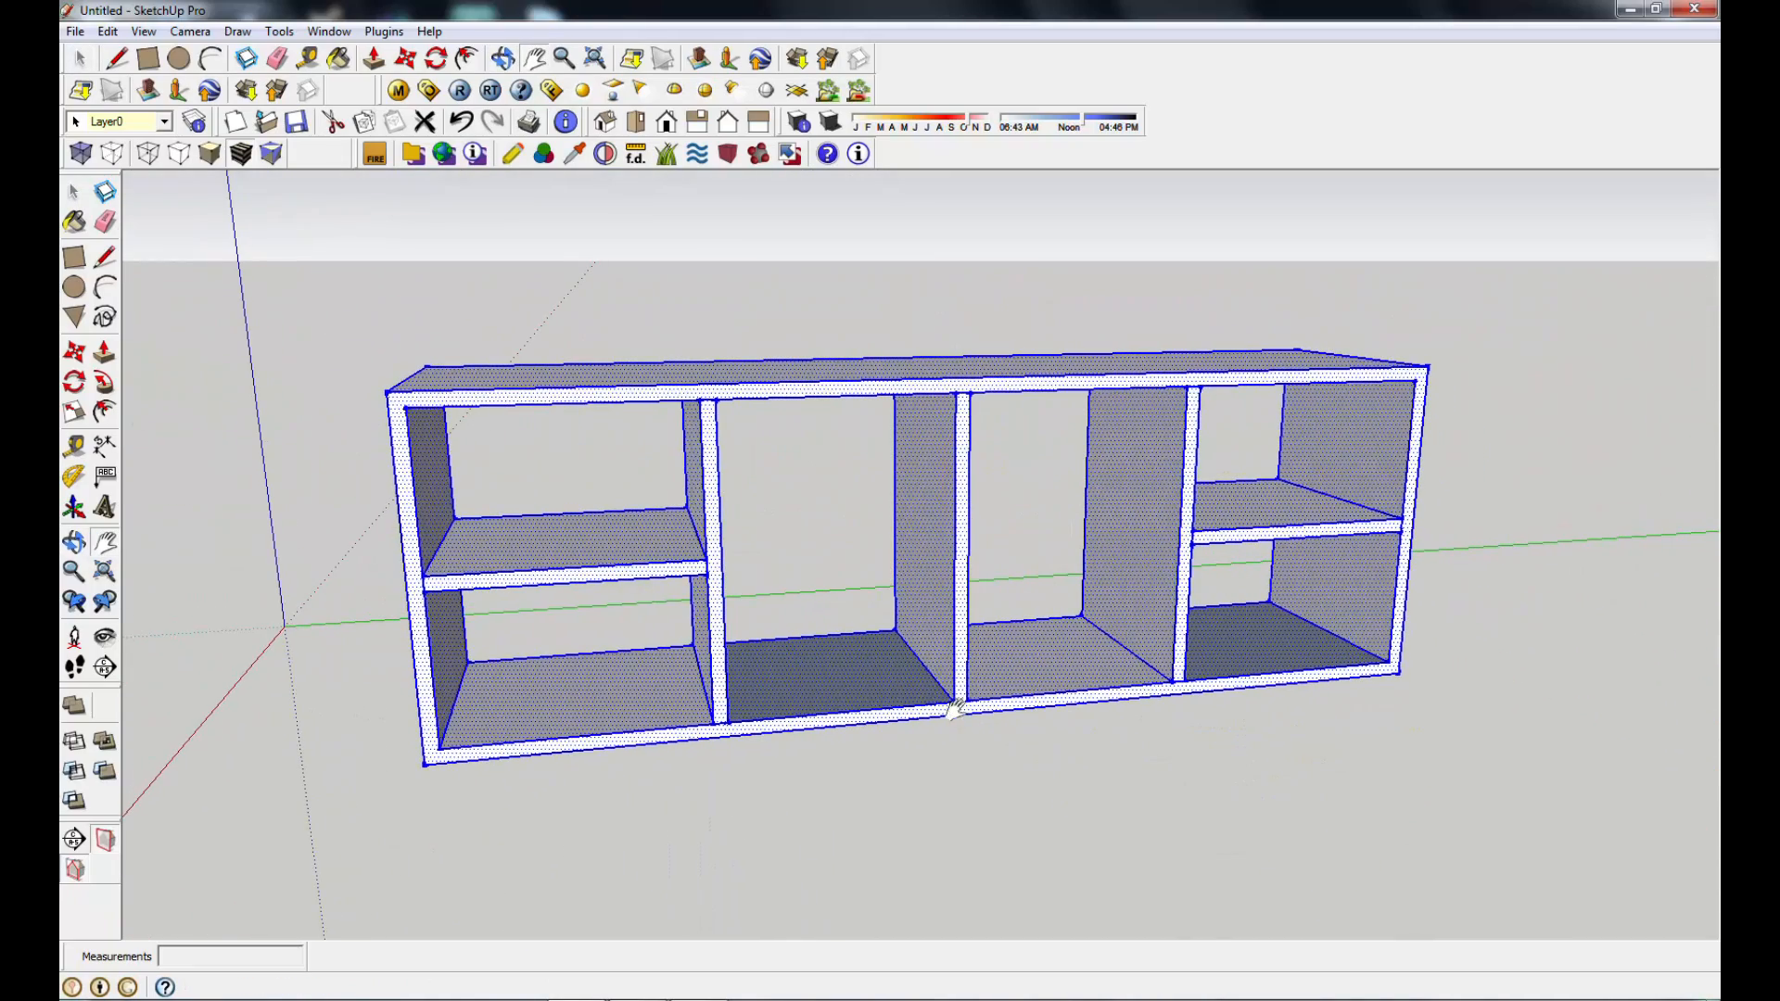
{"action": "left_click", "coordinate": [75, 193]}
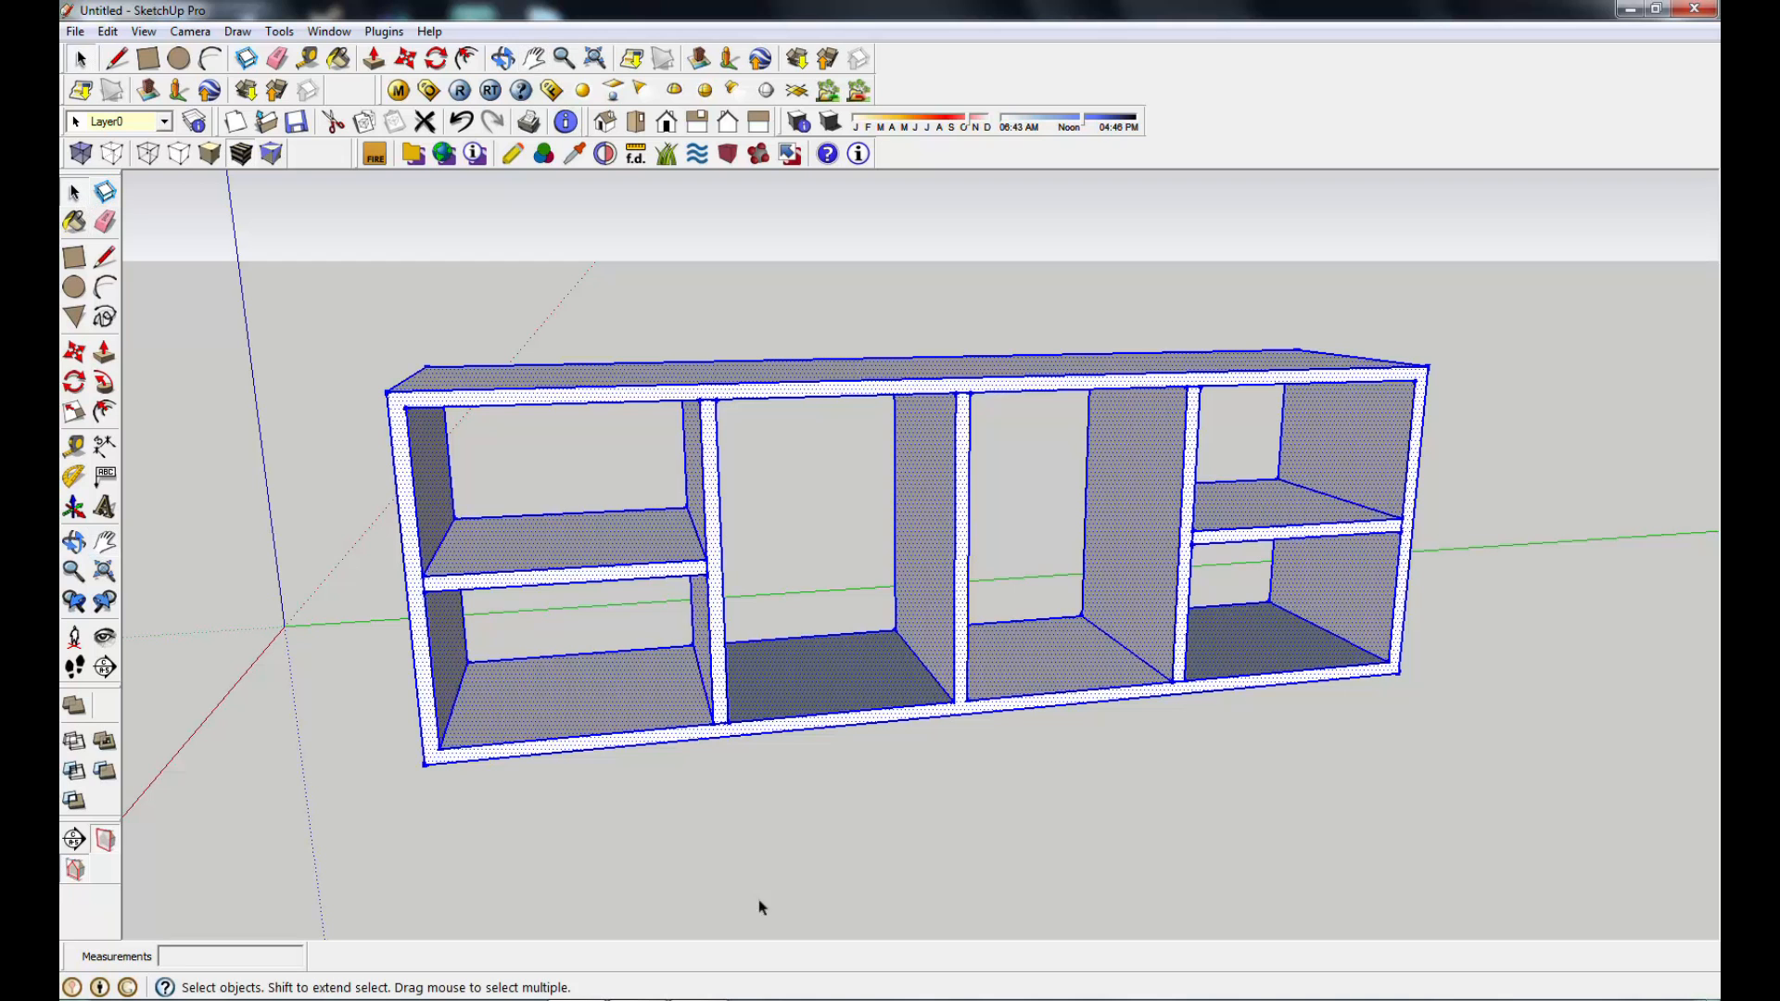
{"action": "left_click", "coordinate": [803, 823]}
Step: Draw a 1' 6" midpoint-to-midpoint line from front to rear on the partition side of the lower left compartment
{"action": "scroll", "coordinate": [844, 790], "scroll_direction": "up", "scroll_amount": 5}
{"action": "scroll", "coordinate": [802, 795], "scroll_direction": "down", "scroll_amount": 1}
{"action": "middle_click_drag", "start_coordinate": [815, 624], "coordinate": [668, 609]}
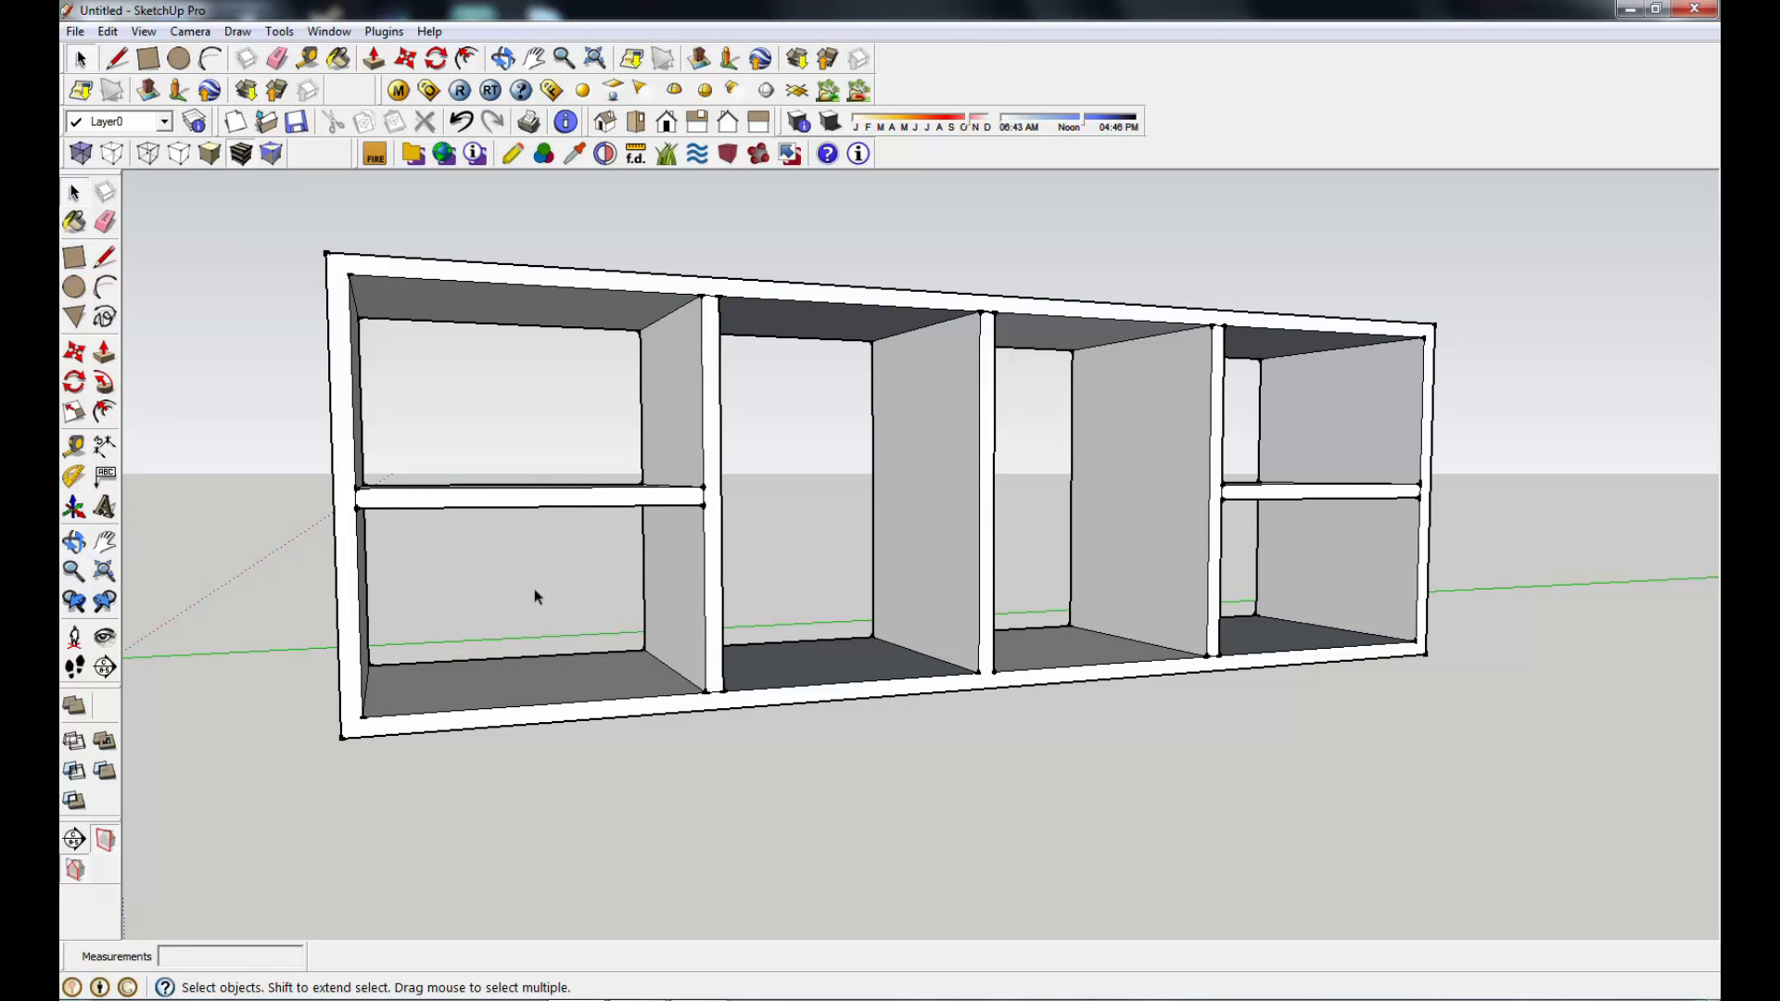
{"action": "left_click", "coordinate": [103, 258]}
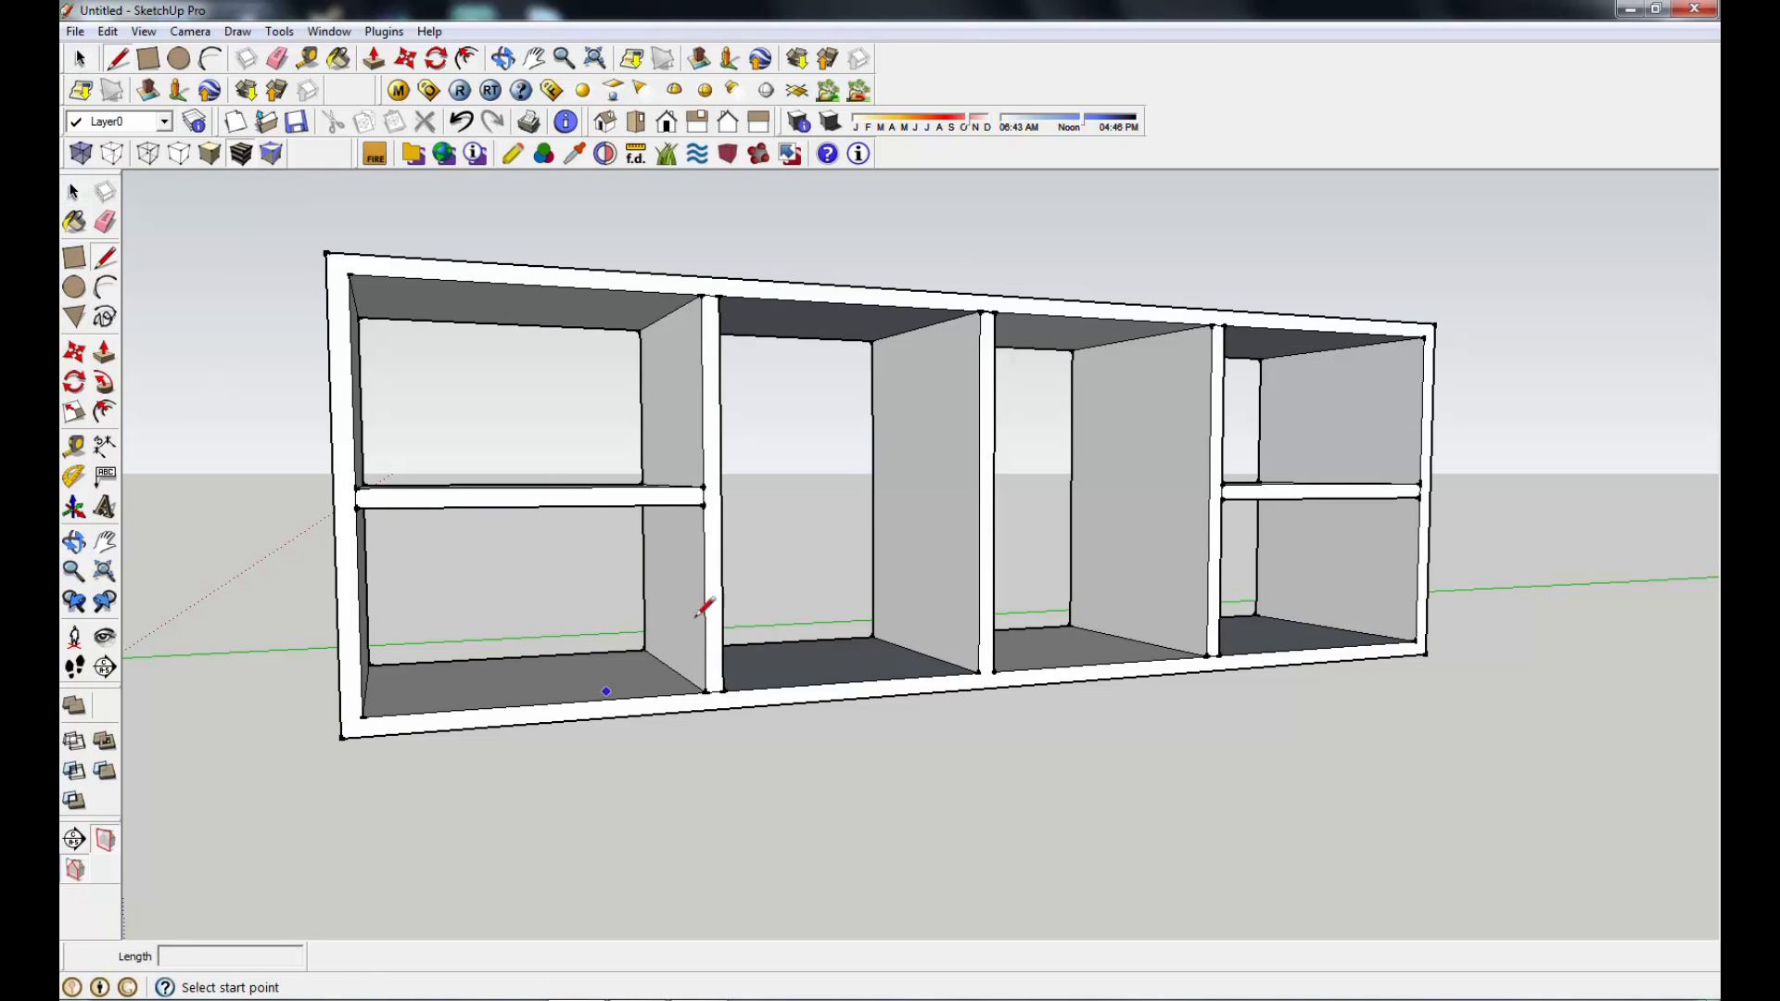
{"action": "left_click", "coordinate": [703, 598]}
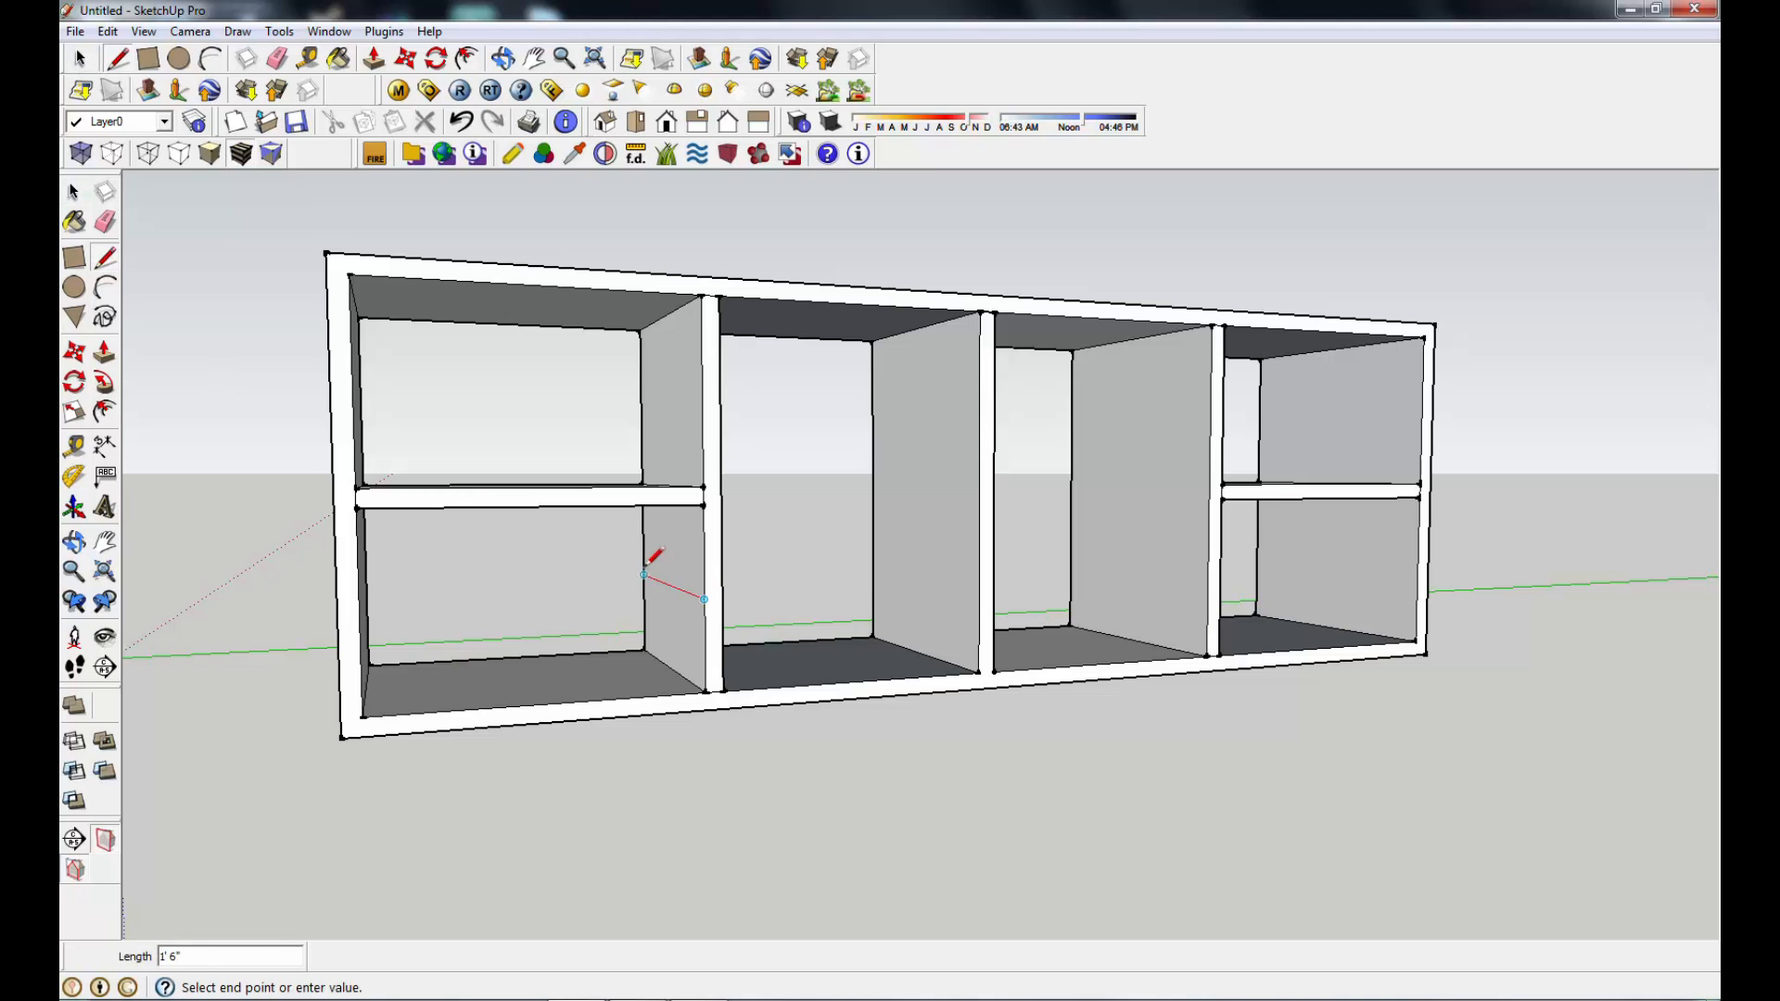
{"action": "left_click", "coordinate": [644, 572]}
Step: Draw a parallel 1' 6" line 0.5" above the partition's centre line, erasing the infill face over the compartment opening
{"action": "scroll", "coordinate": [719, 646], "scroll_direction": "up", "scroll_amount": 4}
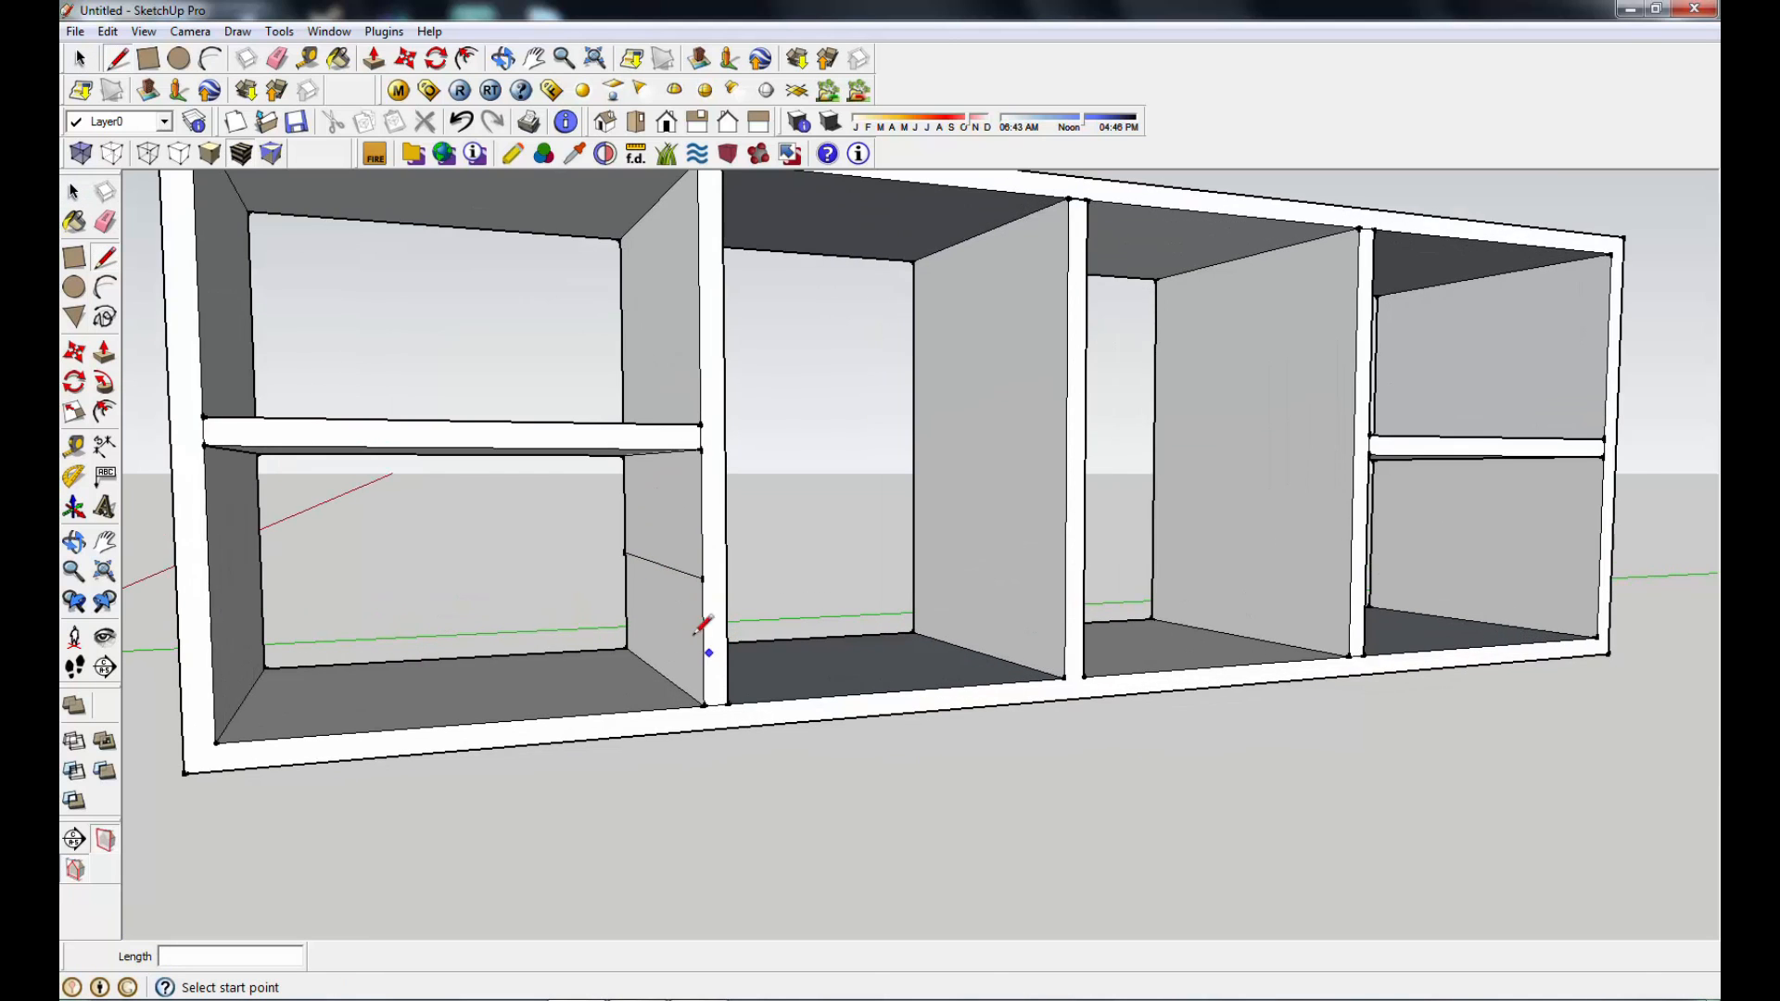
{"action": "middle_click_drag", "start_coordinate": [732, 630], "coordinate": [769, 638]}
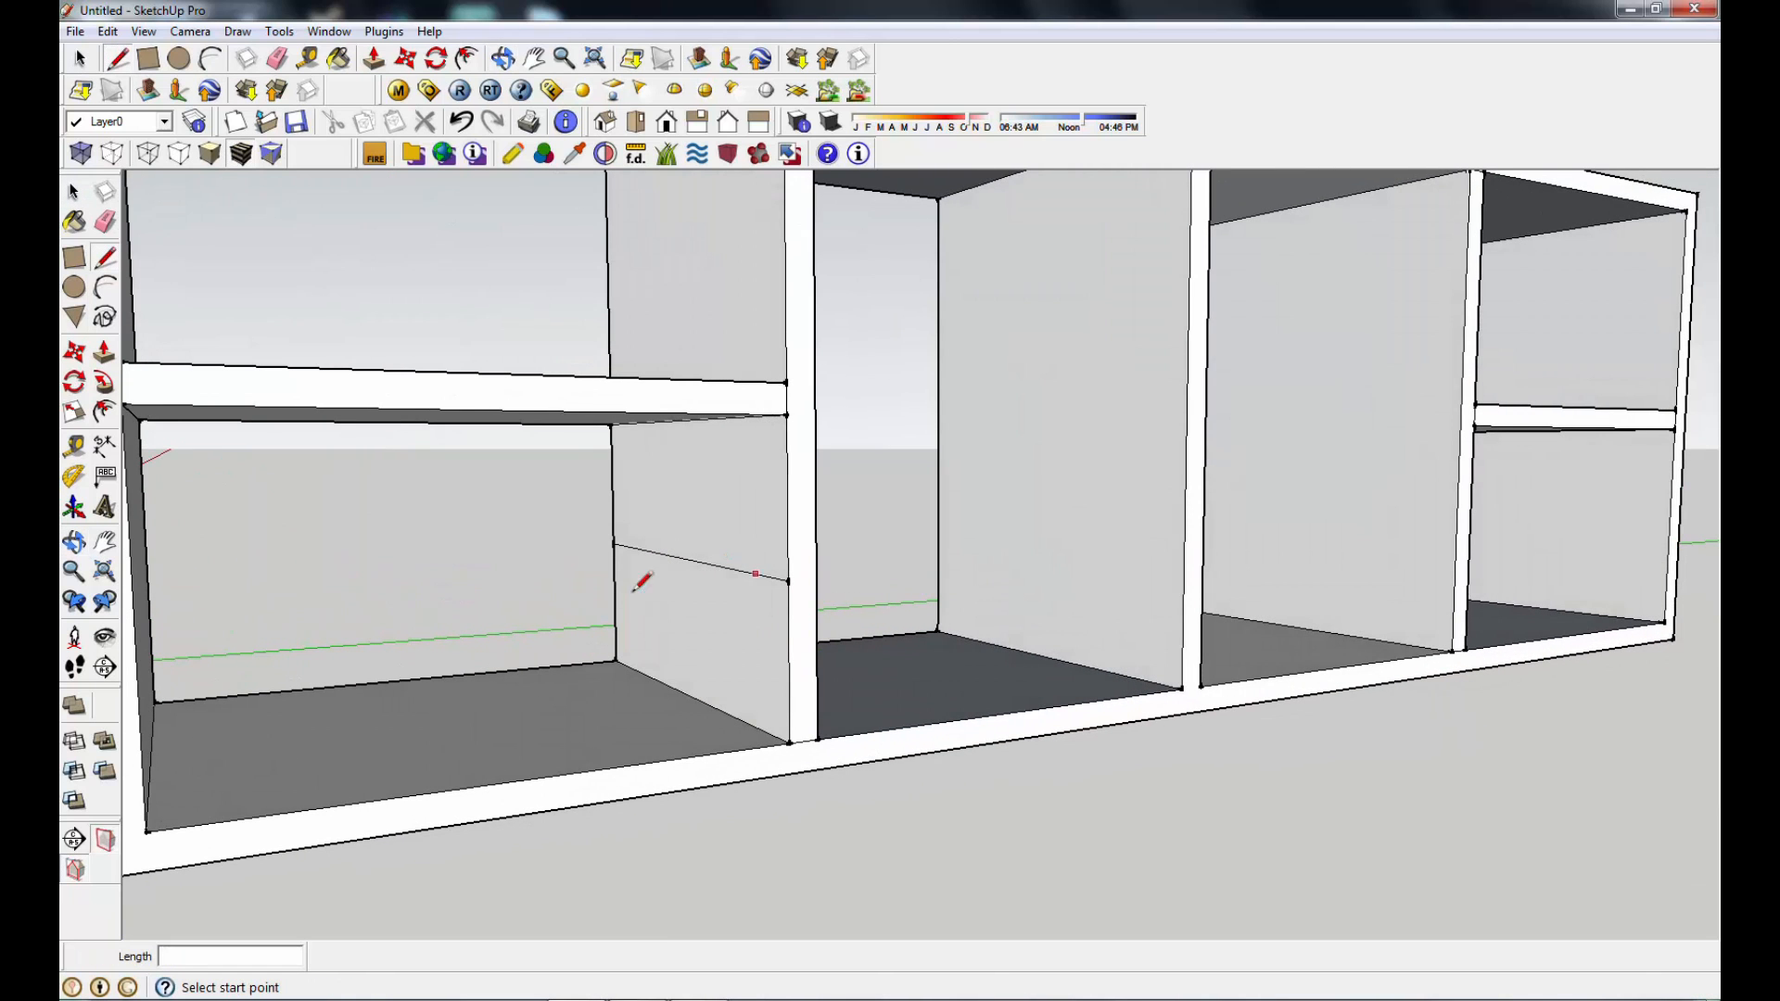
{"action": "scroll", "coordinate": [741, 602], "scroll_direction": "up", "scroll_amount": 1}
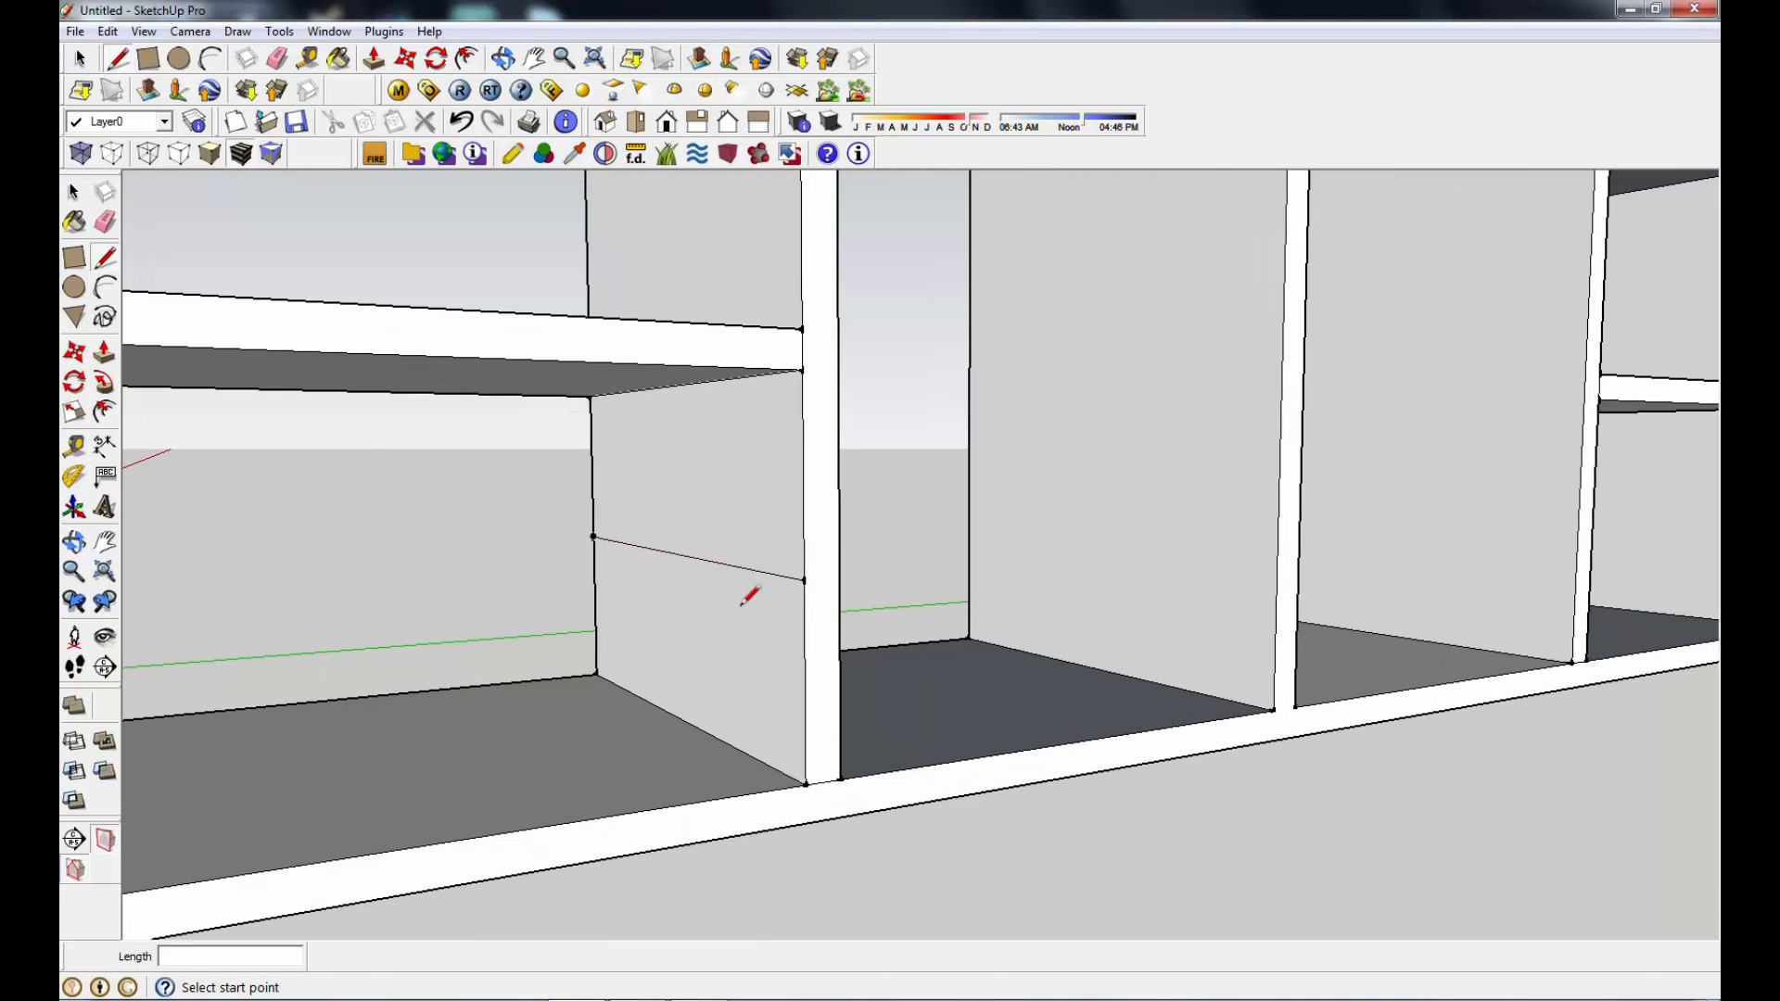
{"action": "left_click", "coordinate": [804, 581]}
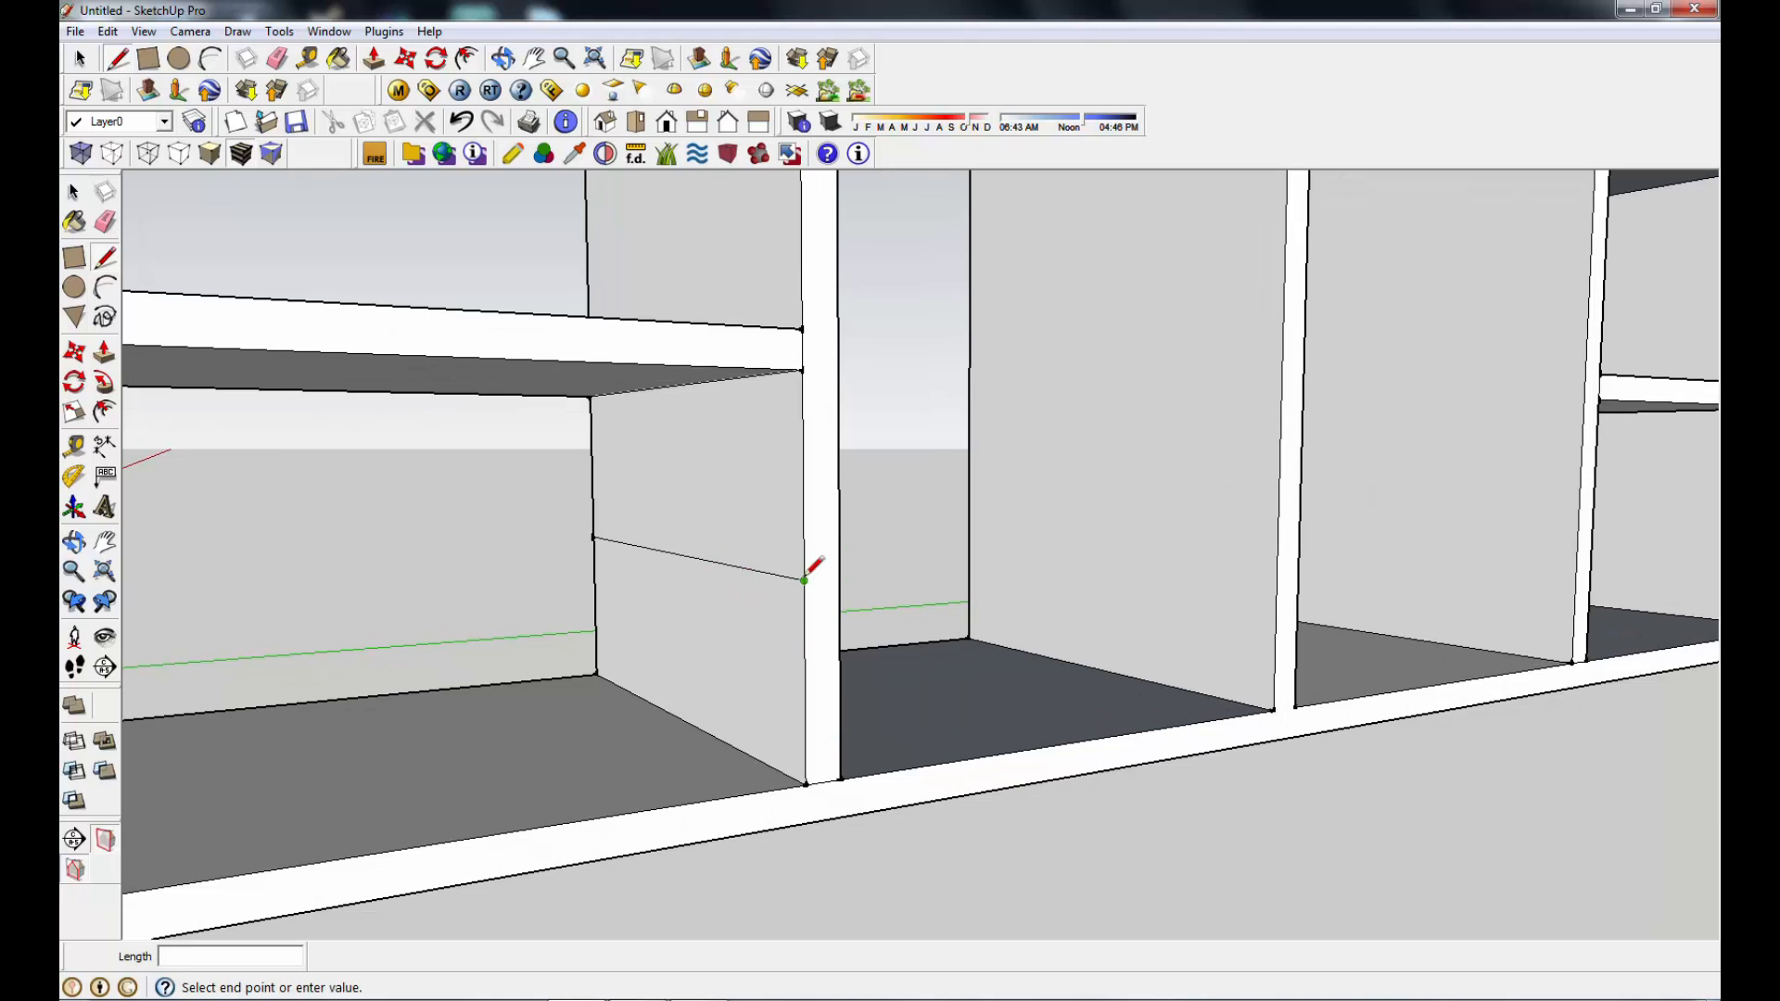
{"action": "left_click", "coordinate": [804, 525]}
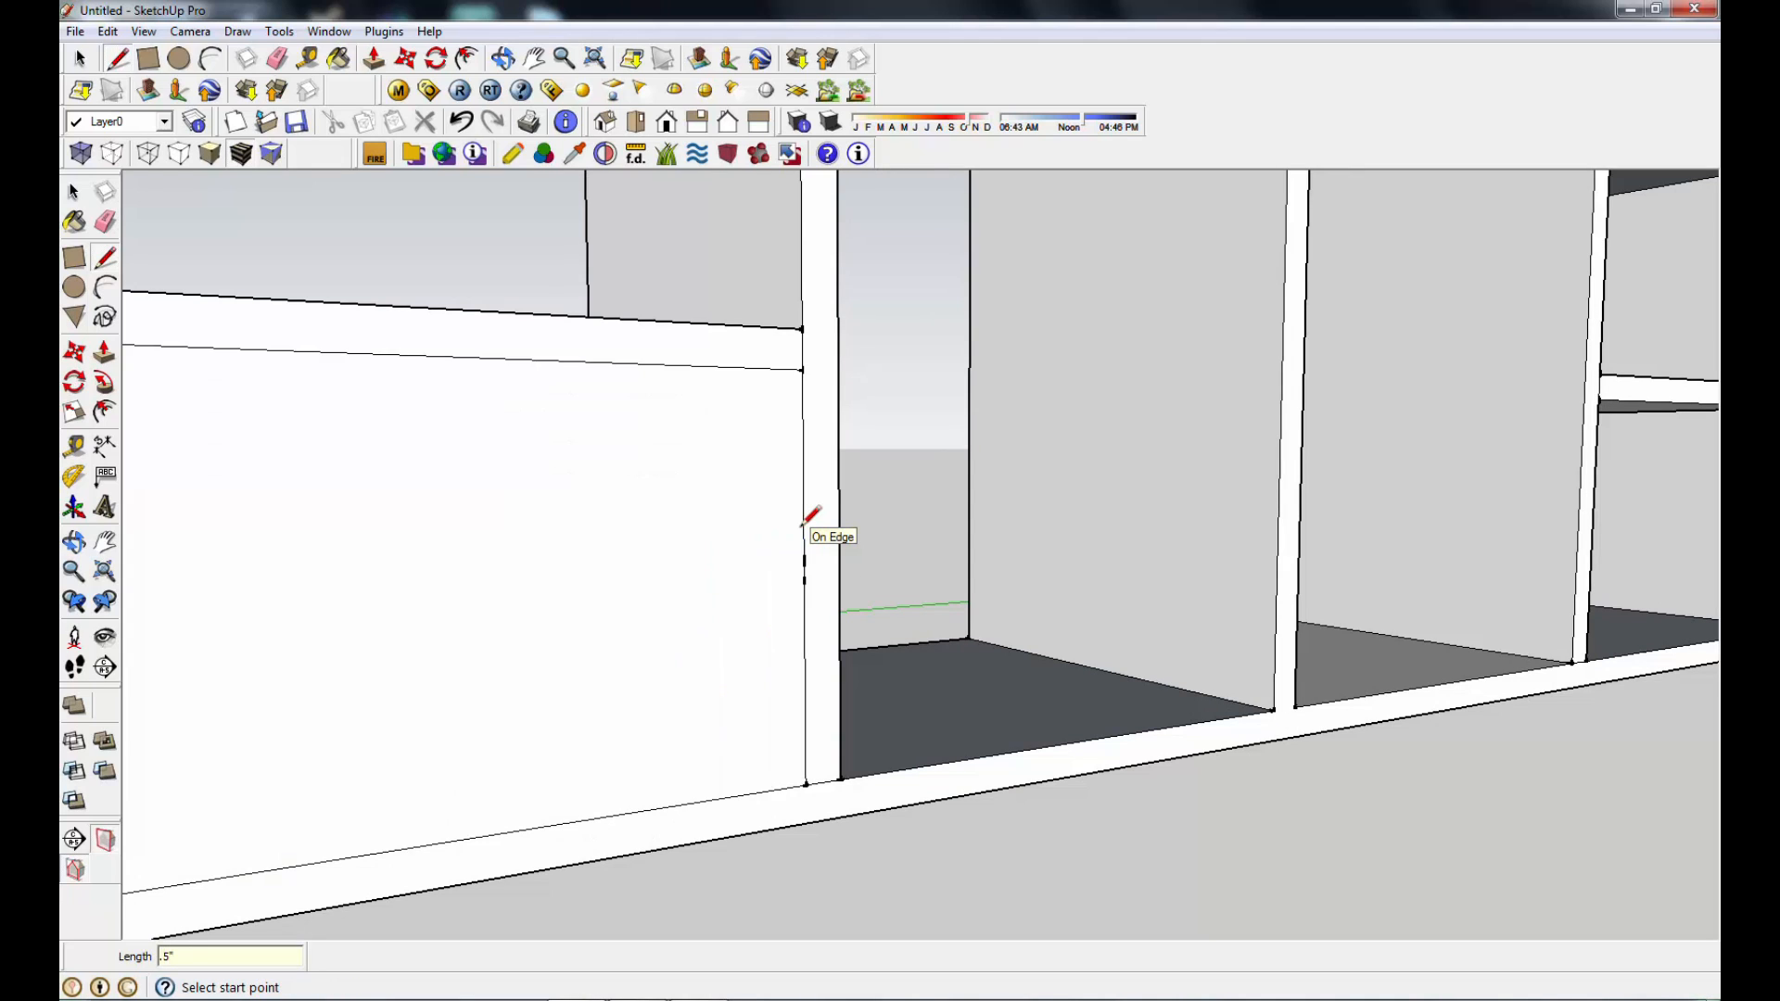
{"action": "right_click", "coordinate": [652, 594]}
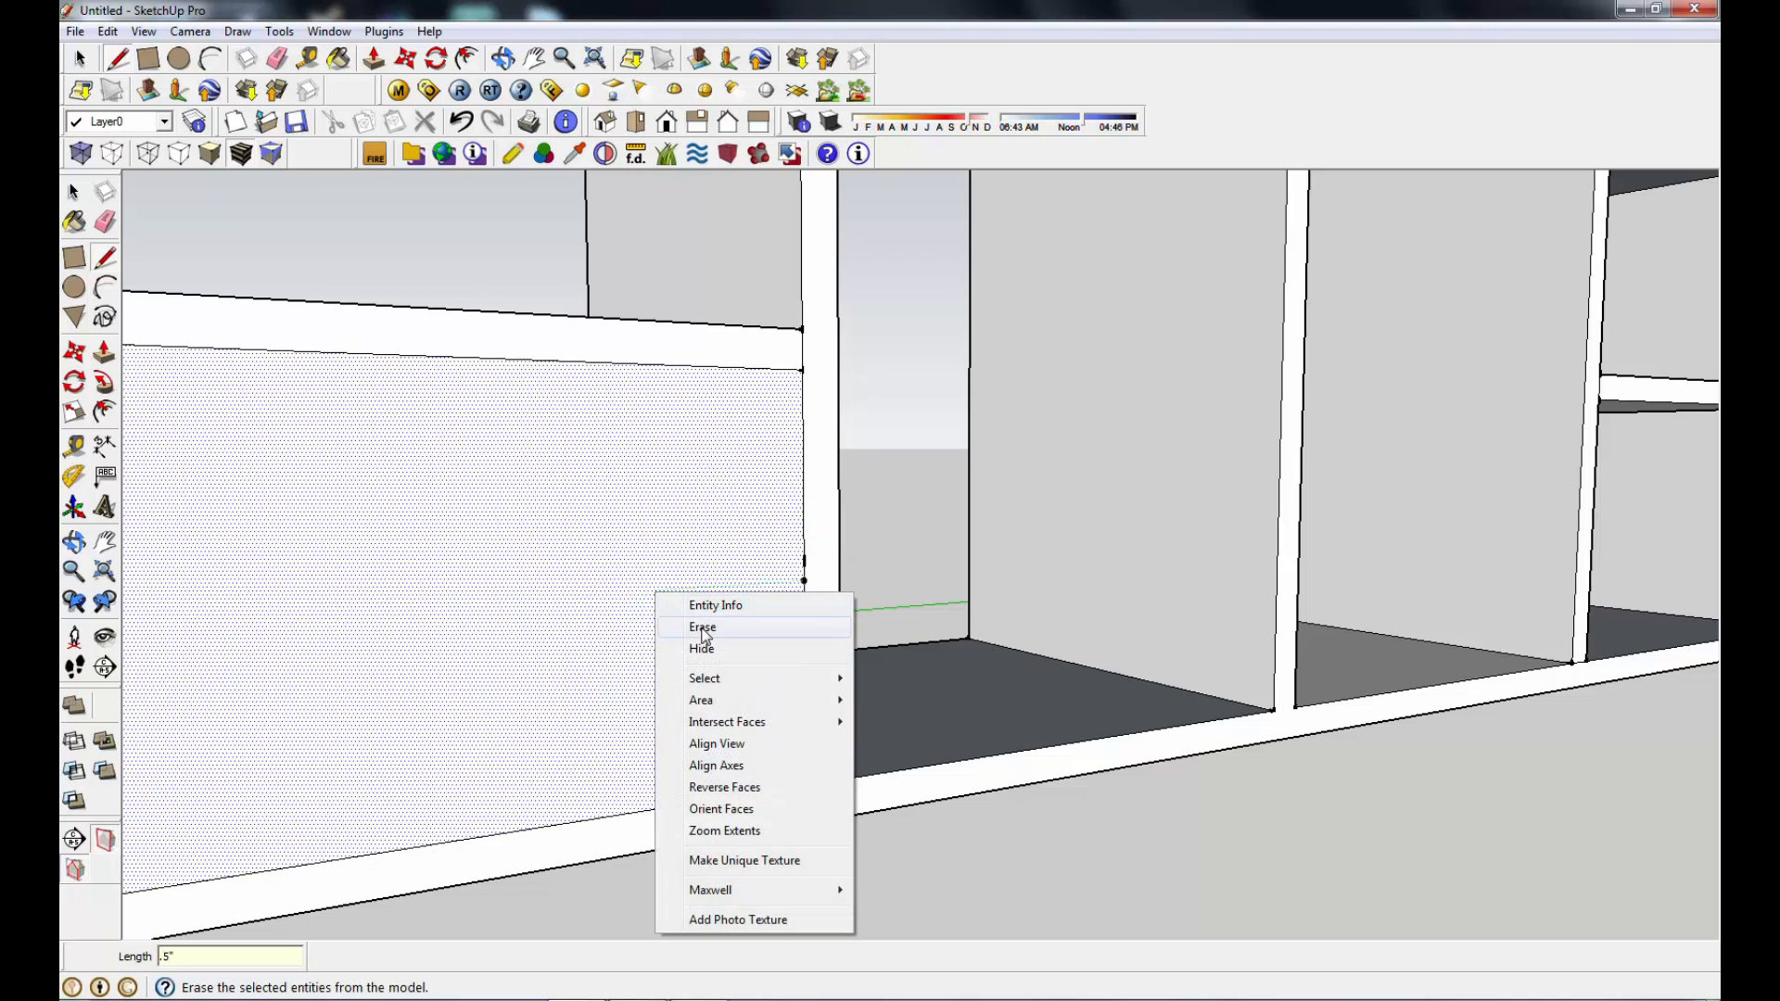
{"action": "left_click", "coordinate": [687, 619]}
{"action": "left_click", "coordinate": [801, 560]}
{"action": "left_click", "coordinate": [594, 524]}
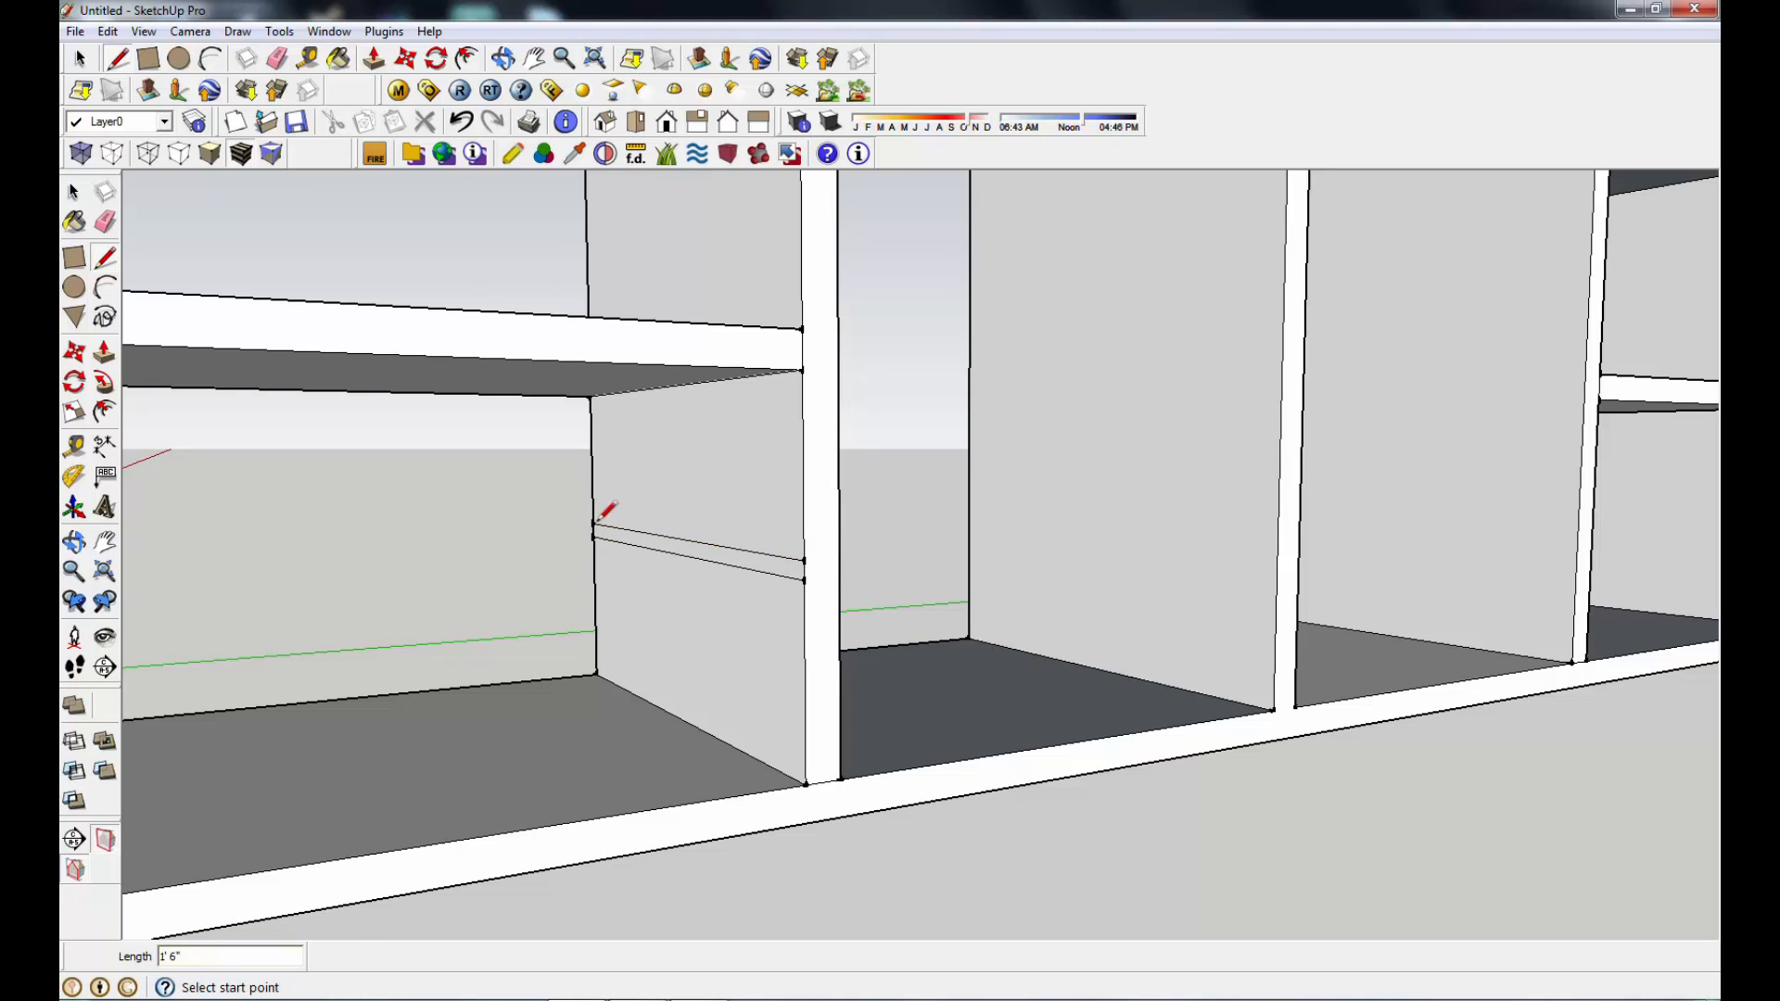
Step: Draw a parallel 1' 6" line 0.5" below the partition's centre line, again erasing the infill face over the opening
{"action": "left_click", "coordinate": [804, 580]}
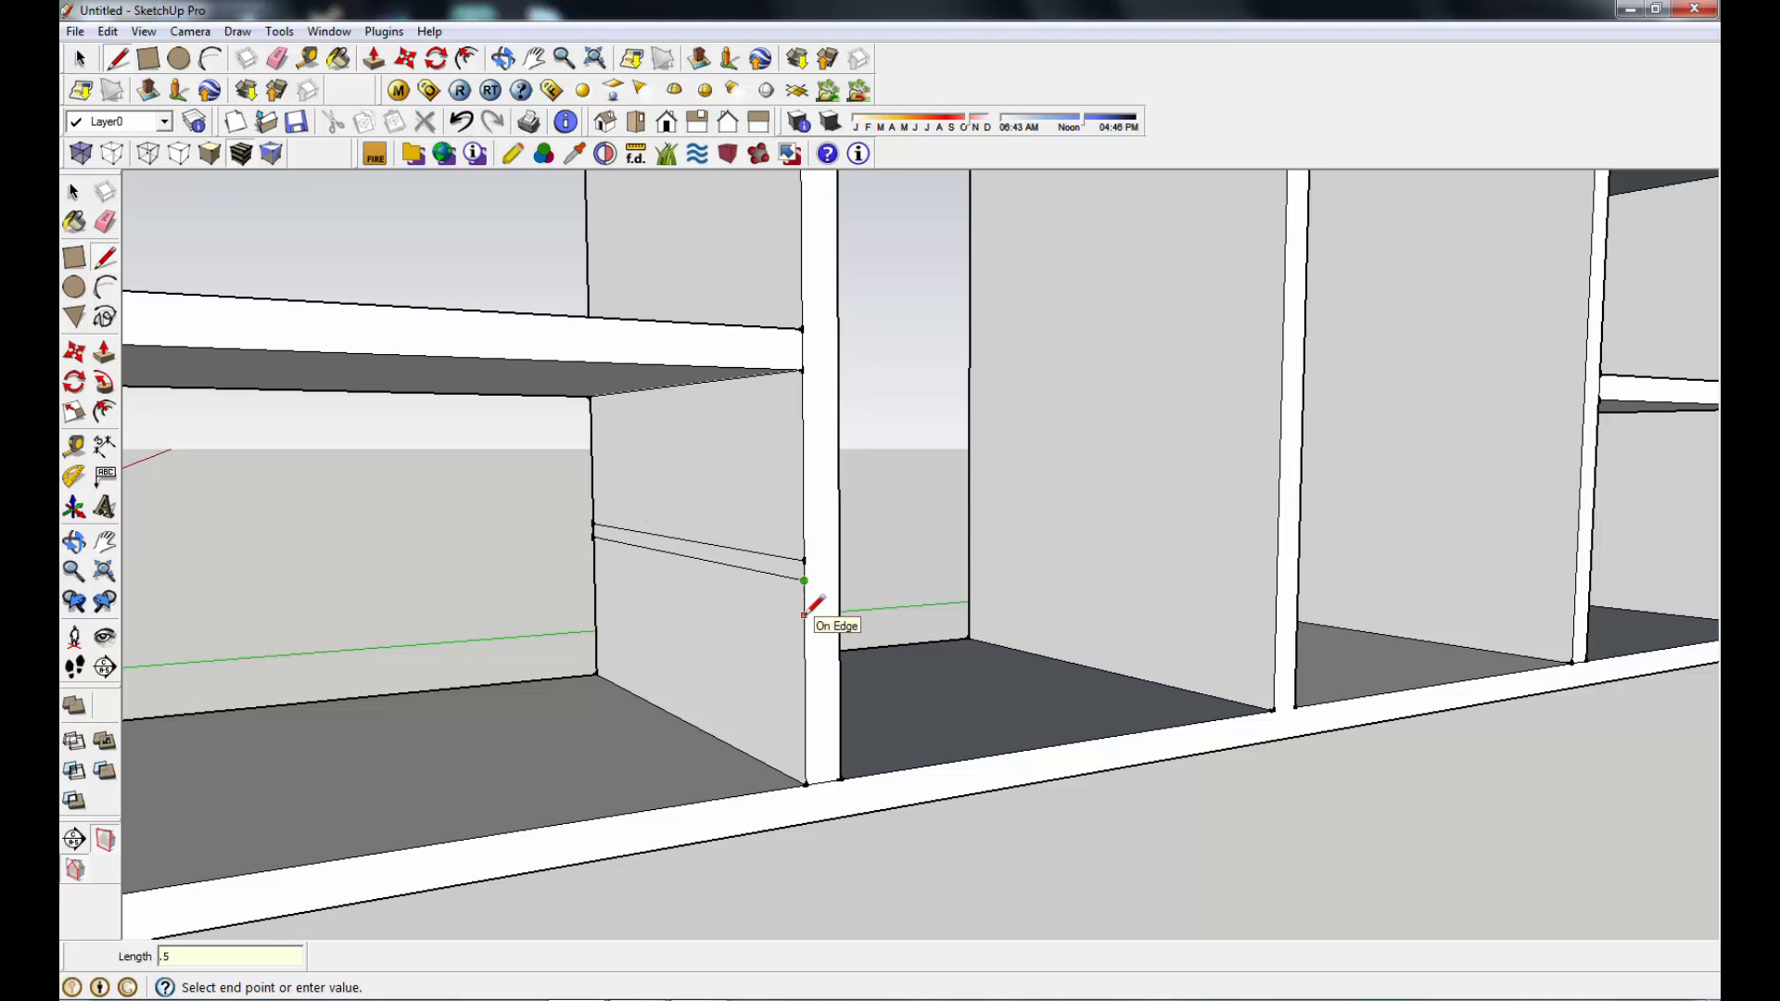
{"action": "left_click", "coordinate": [804, 615]}
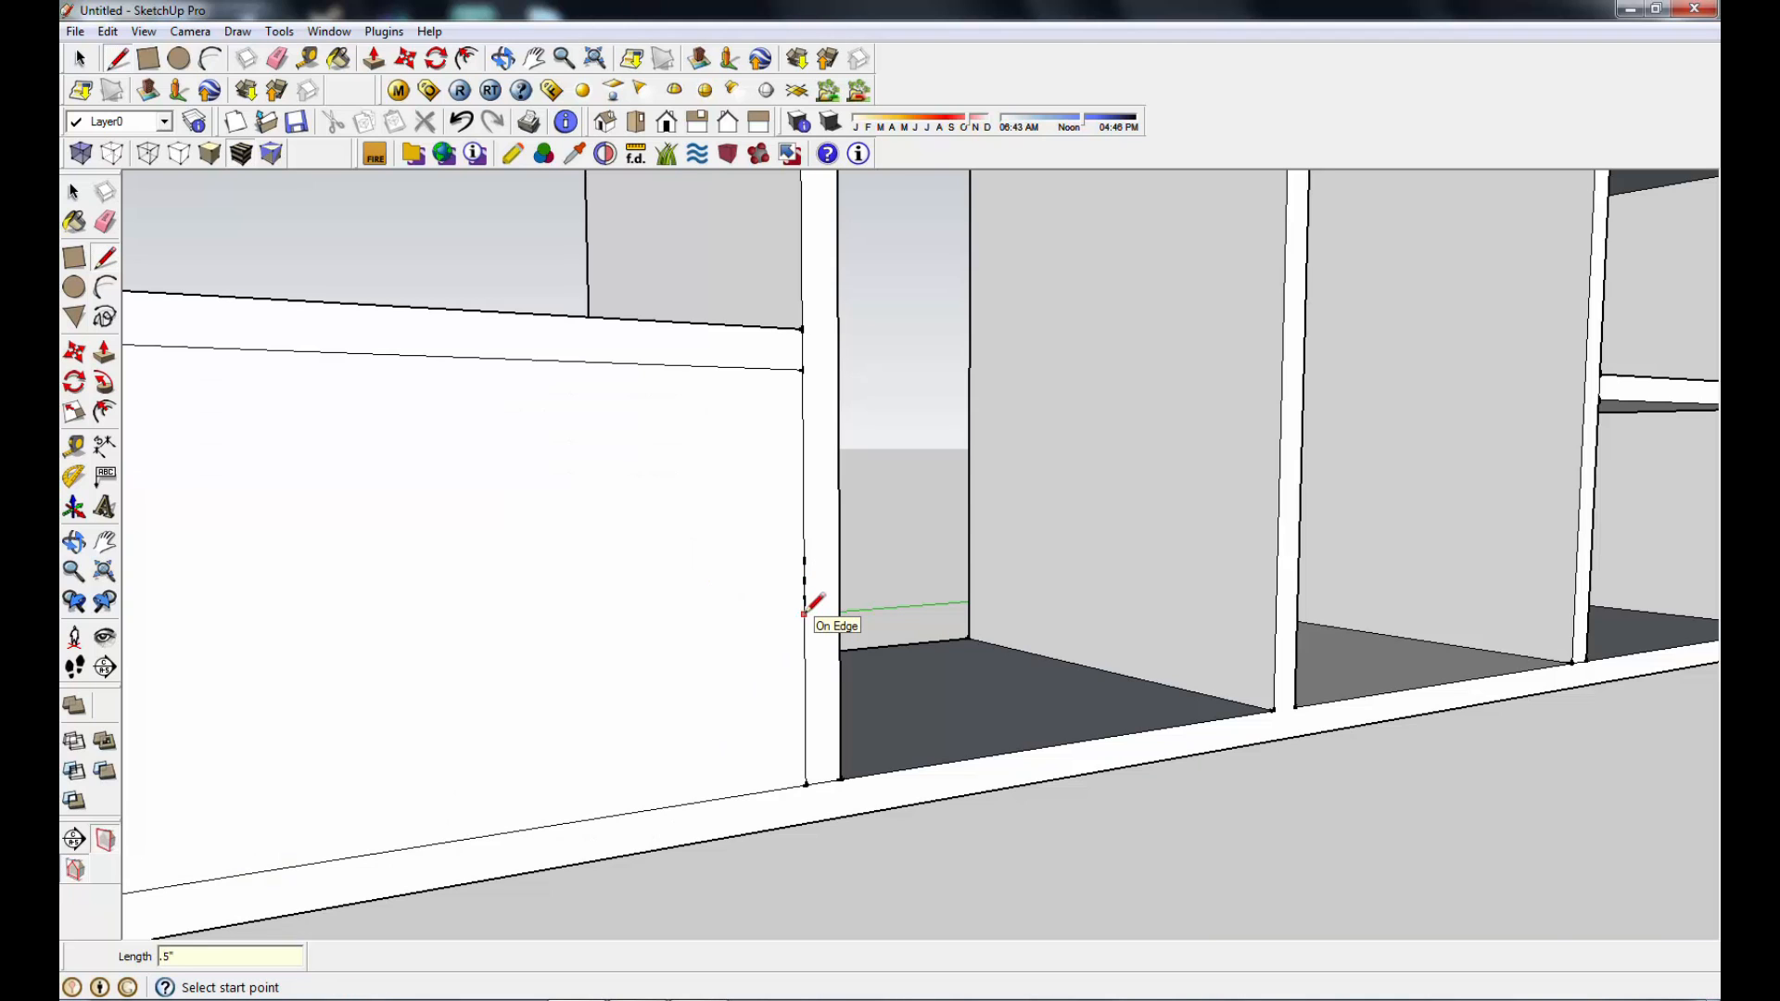
{"action": "right_click", "coordinate": [725, 604]}
{"action": "left_click", "coordinate": [768, 641]}
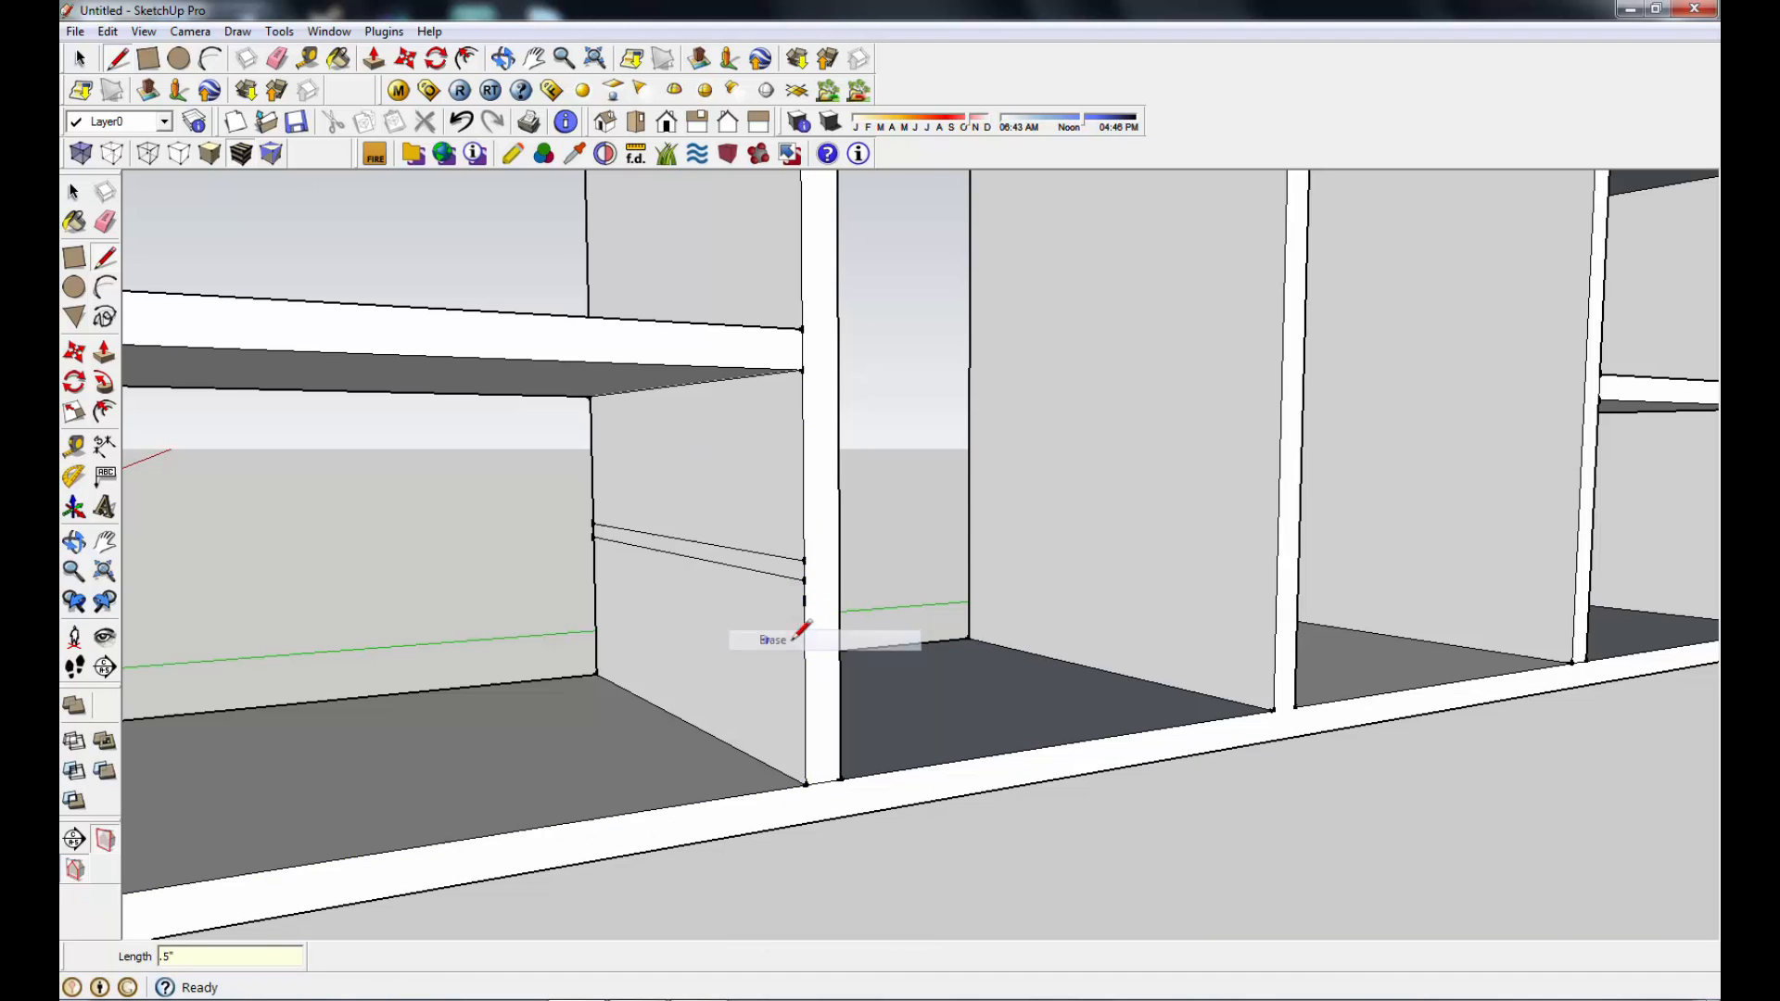
{"action": "left_click", "coordinate": [804, 601]}
{"action": "left_click", "coordinate": [594, 550]}
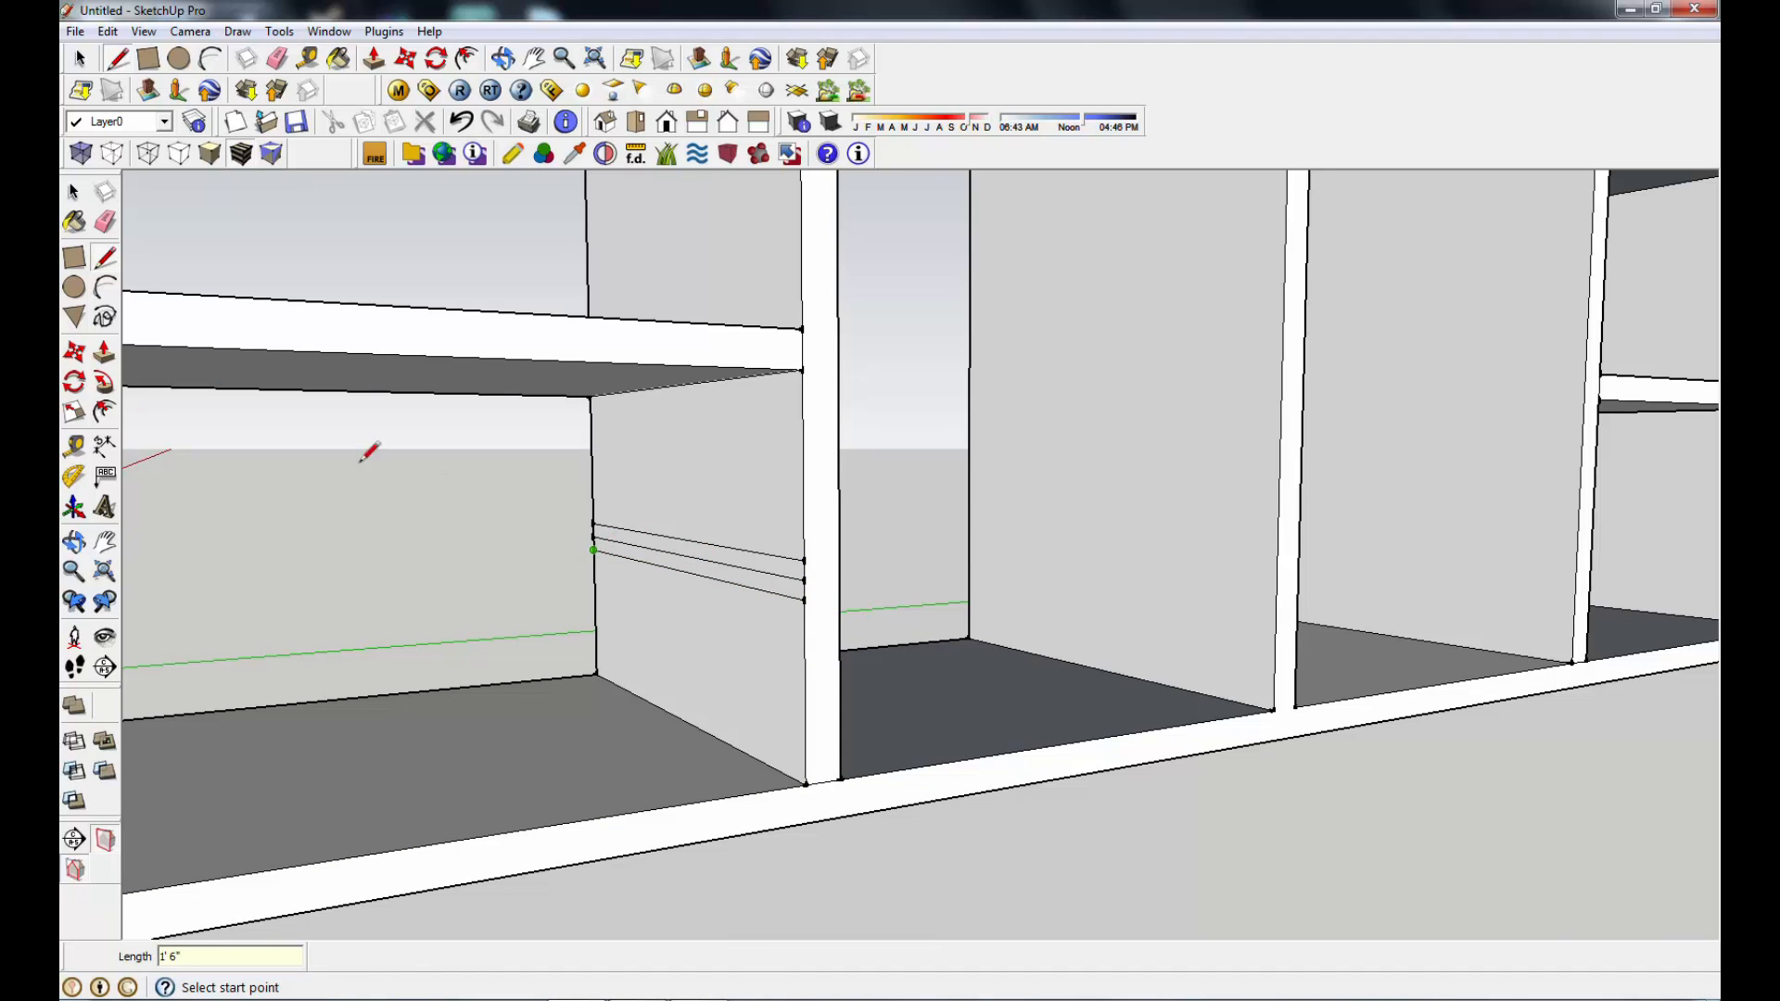
Step: Erase the centre line and push/pull the remaining strip 1' 5 1/2" across the compartment to form a second shelf
{"action": "left_click", "coordinate": [105, 222]}
{"action": "left_click", "coordinate": [754, 583]}
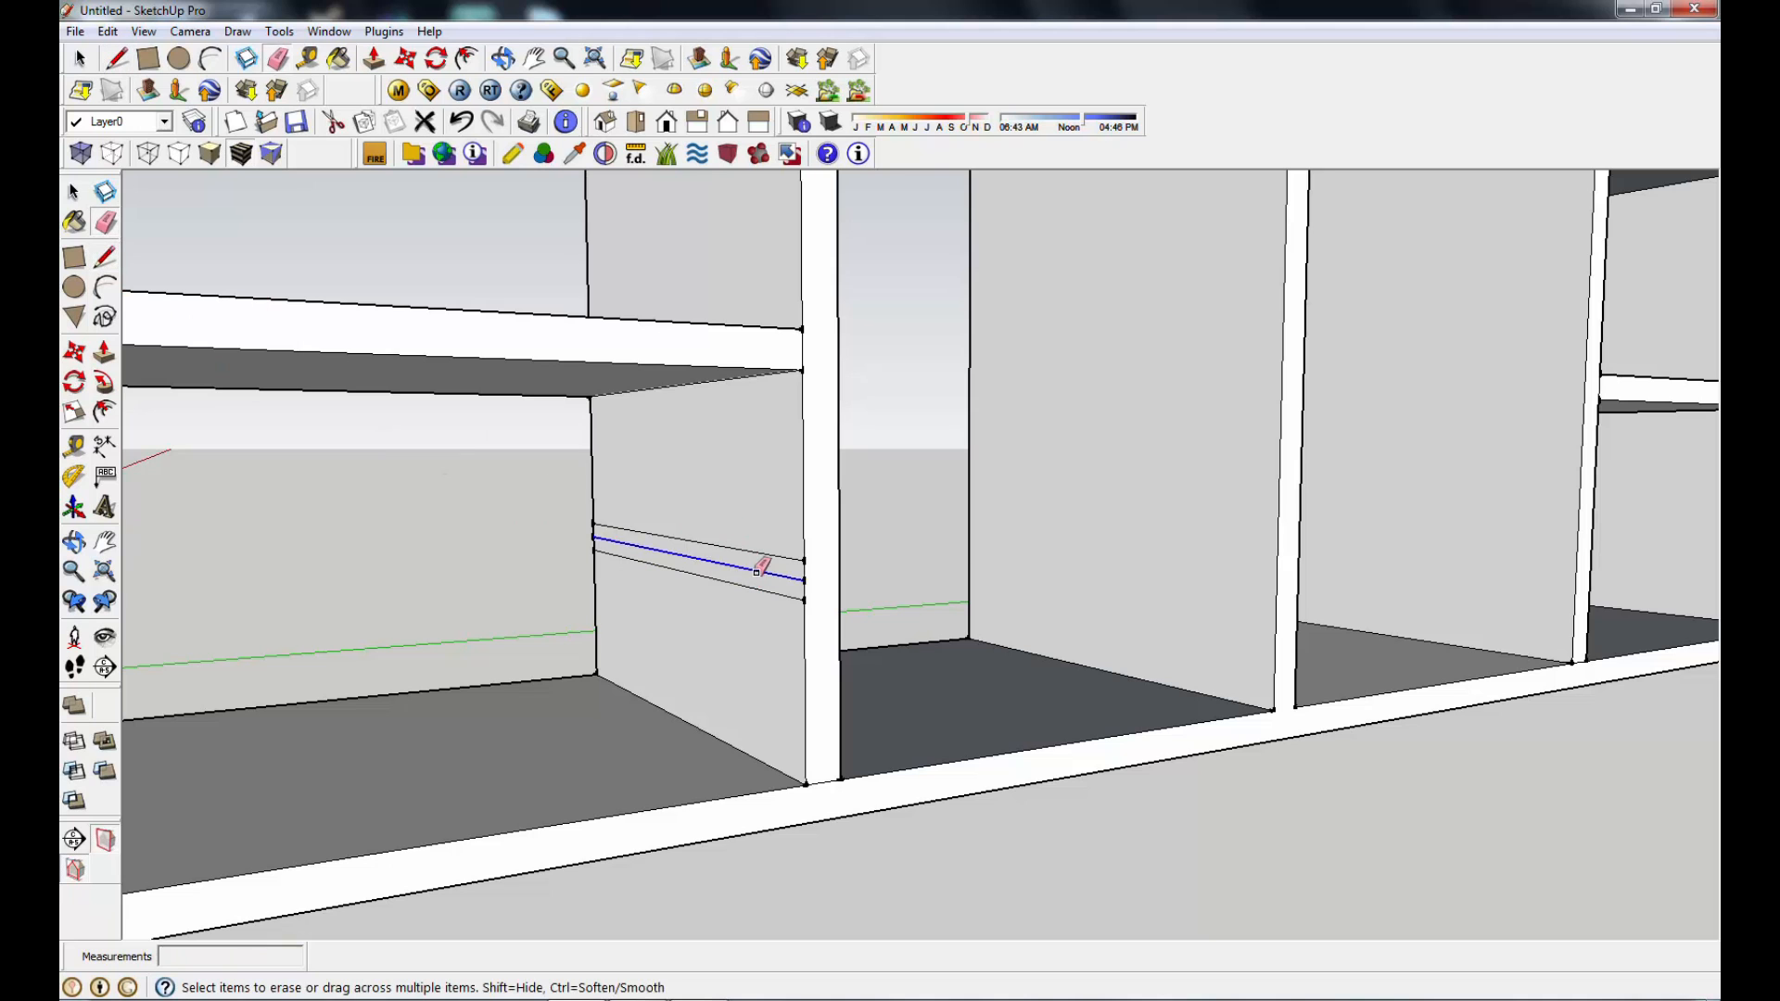
{"action": "left_click", "coordinate": [105, 351]}
{"action": "scroll", "coordinate": [863, 656], "scroll_direction": "down", "scroll_amount": 5}
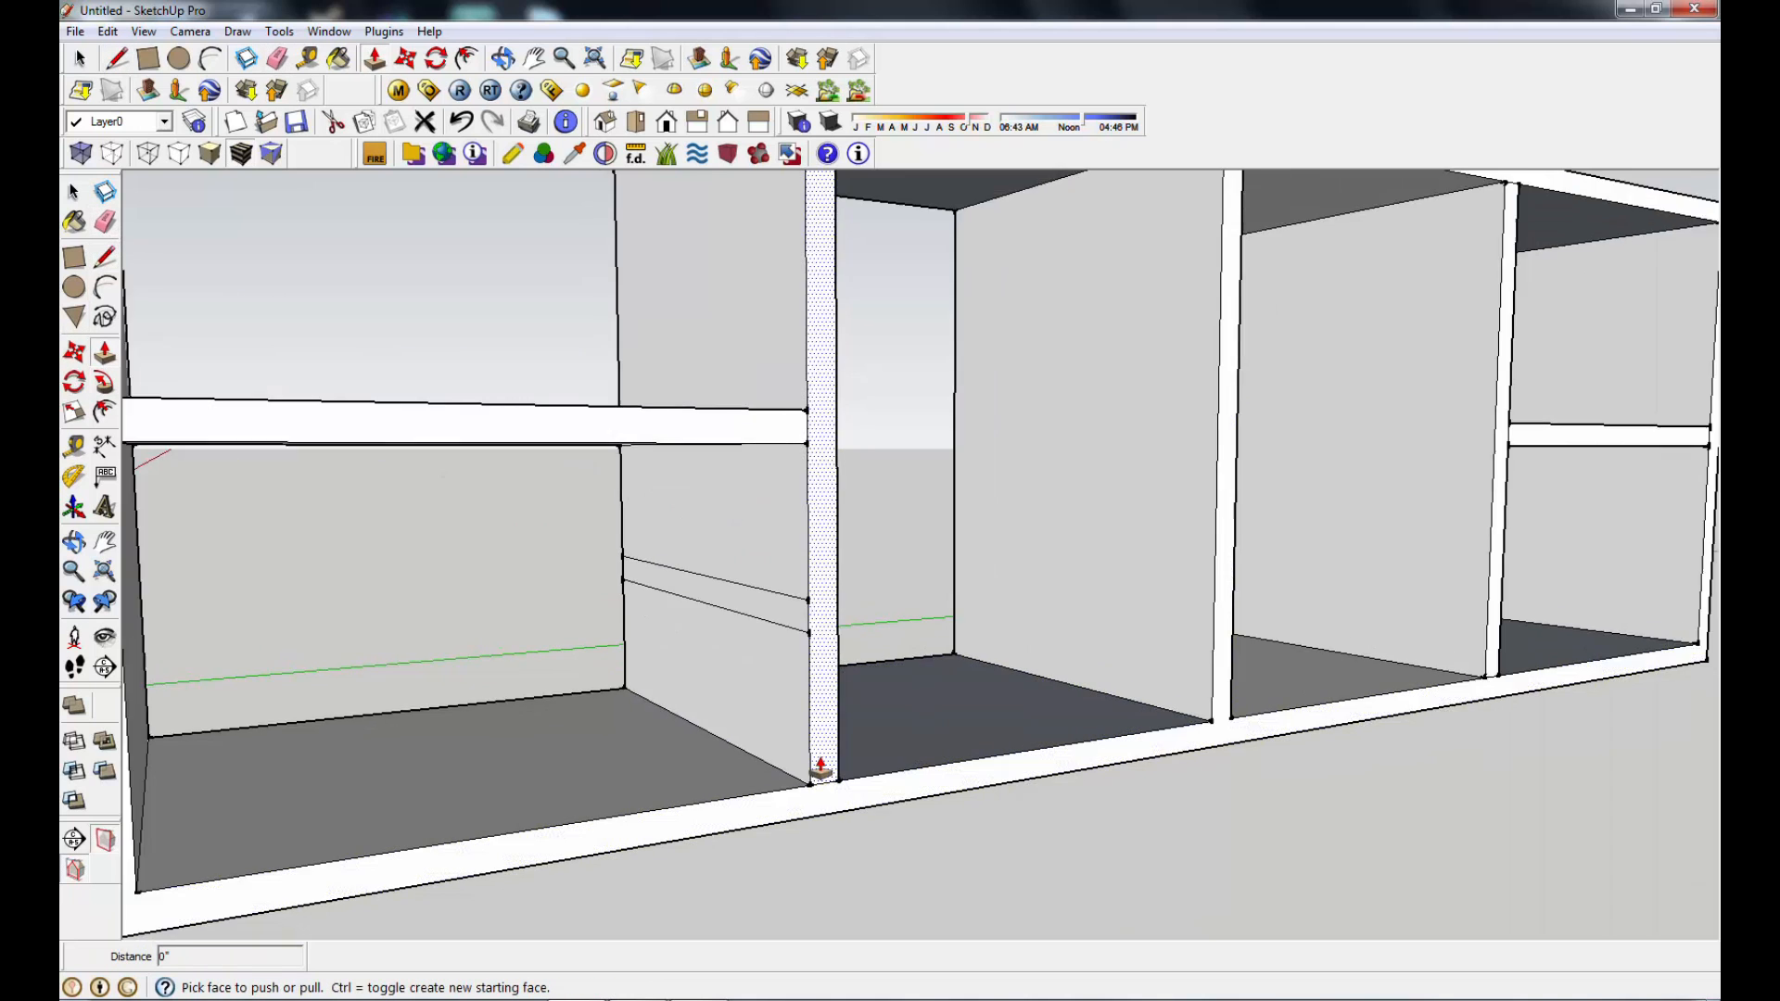
{"action": "left_click_drag", "start_coordinate": [779, 676], "coordinate": [397, 767]}
{"action": "middle_click_drag", "start_coordinate": [791, 791], "coordinate": [839, 850]}
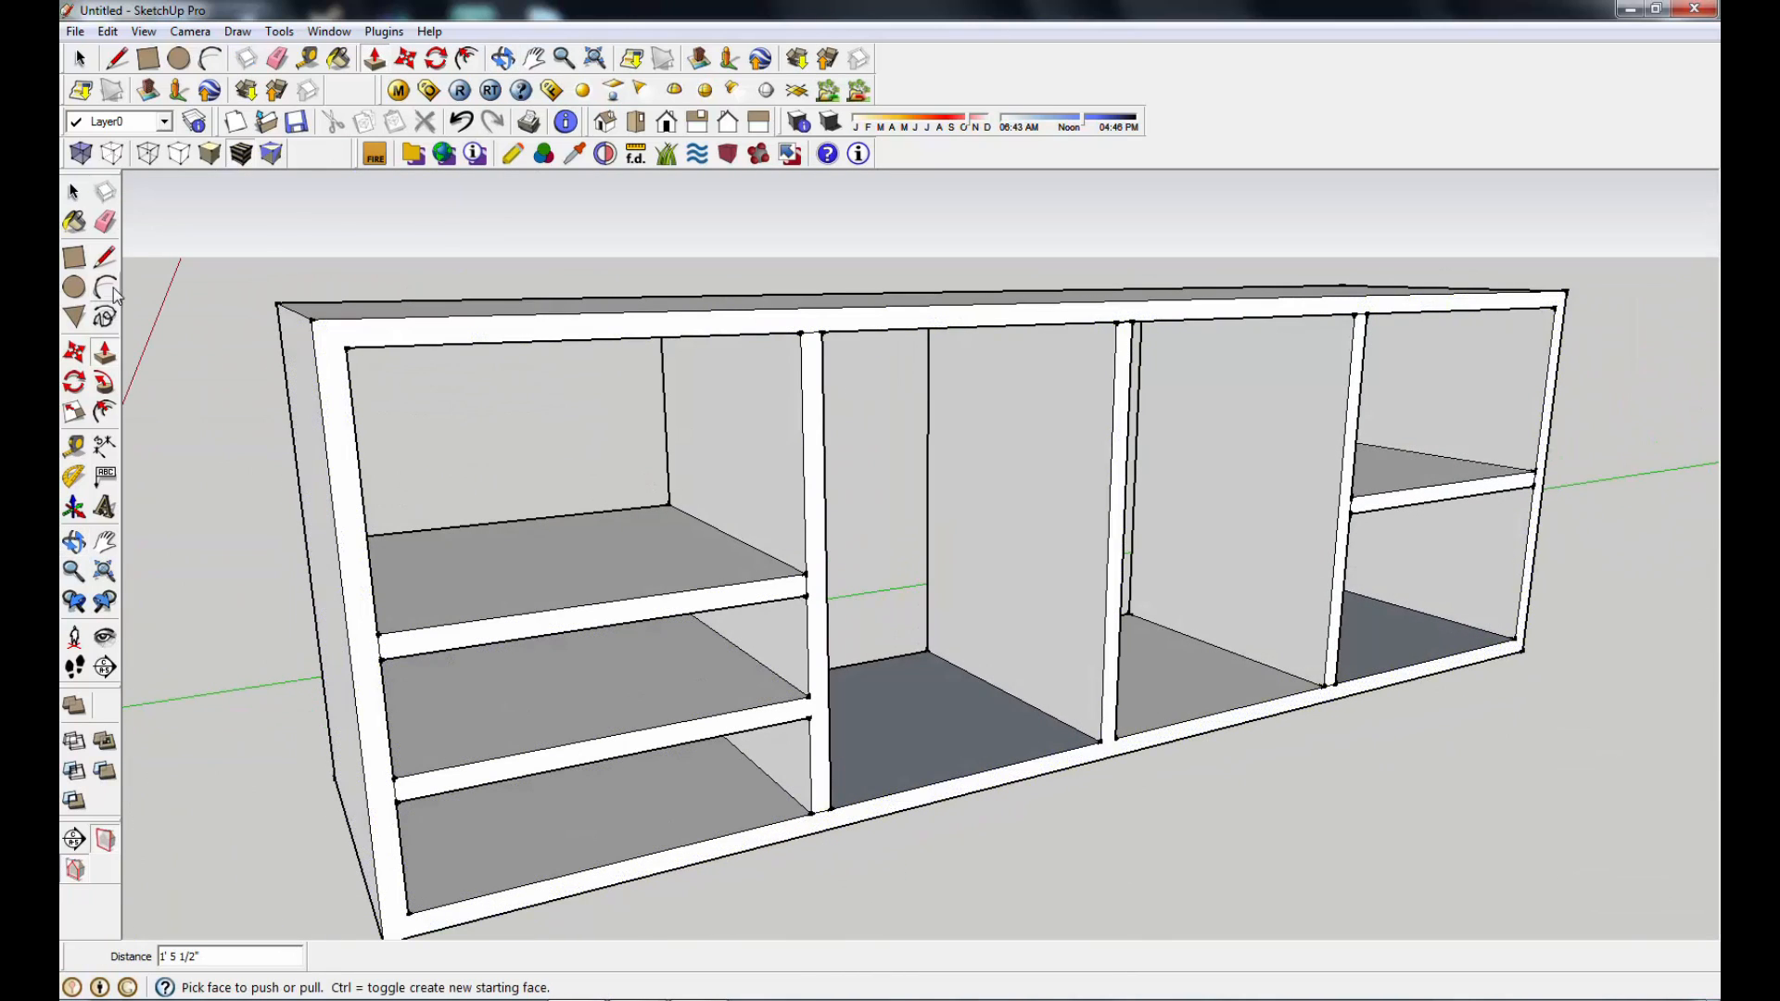
Step: Draw 1" lines across both ends of the lower shelf's front edge in the left compartment, separating it from the vertical panels
{"action": "left_click", "coordinate": [105, 257]}
{"action": "left_click", "coordinate": [811, 696]}
{"action": "left_click", "coordinate": [810, 717]}
{"action": "middle_click_drag", "start_coordinate": [961, 870], "coordinate": [533, 839]}
{"action": "scroll", "coordinate": [378, 614], "scroll_direction": "up", "scroll_amount": 1}
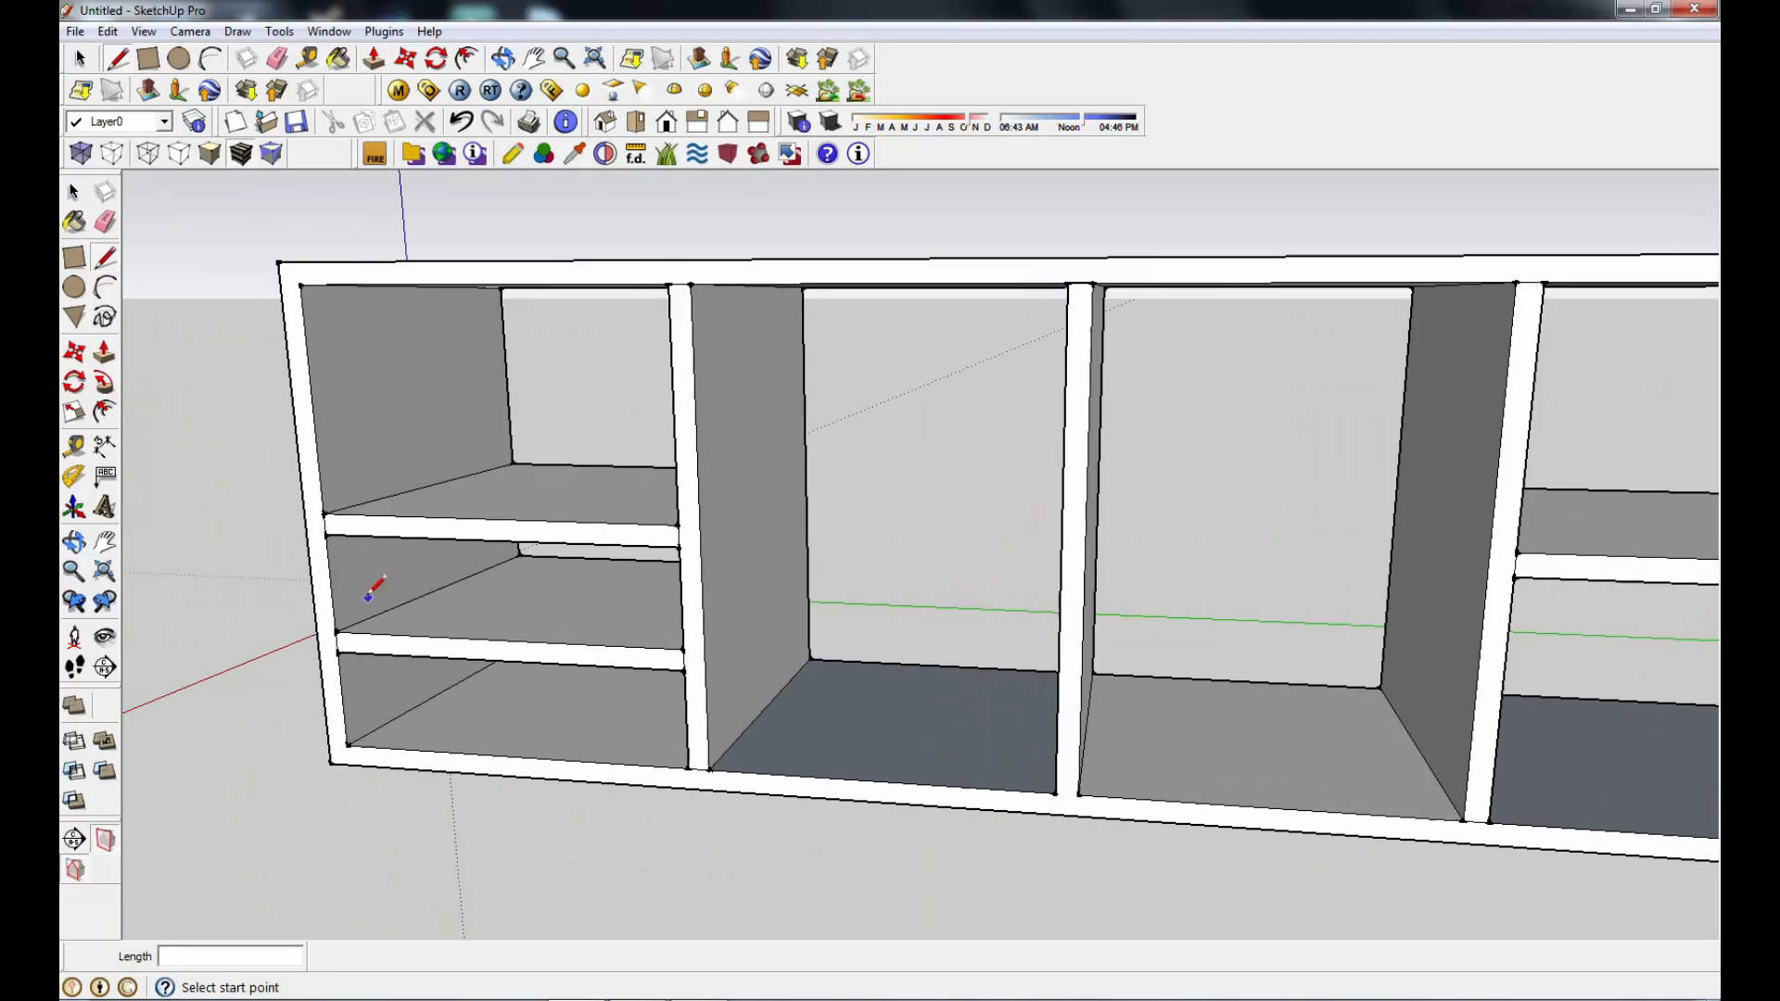
{"action": "scroll", "coordinate": [369, 594], "scroll_direction": "up", "scroll_amount": 2}
{"action": "left_click", "coordinate": [326, 644]}
{"action": "left_click", "coordinate": [326, 636]}
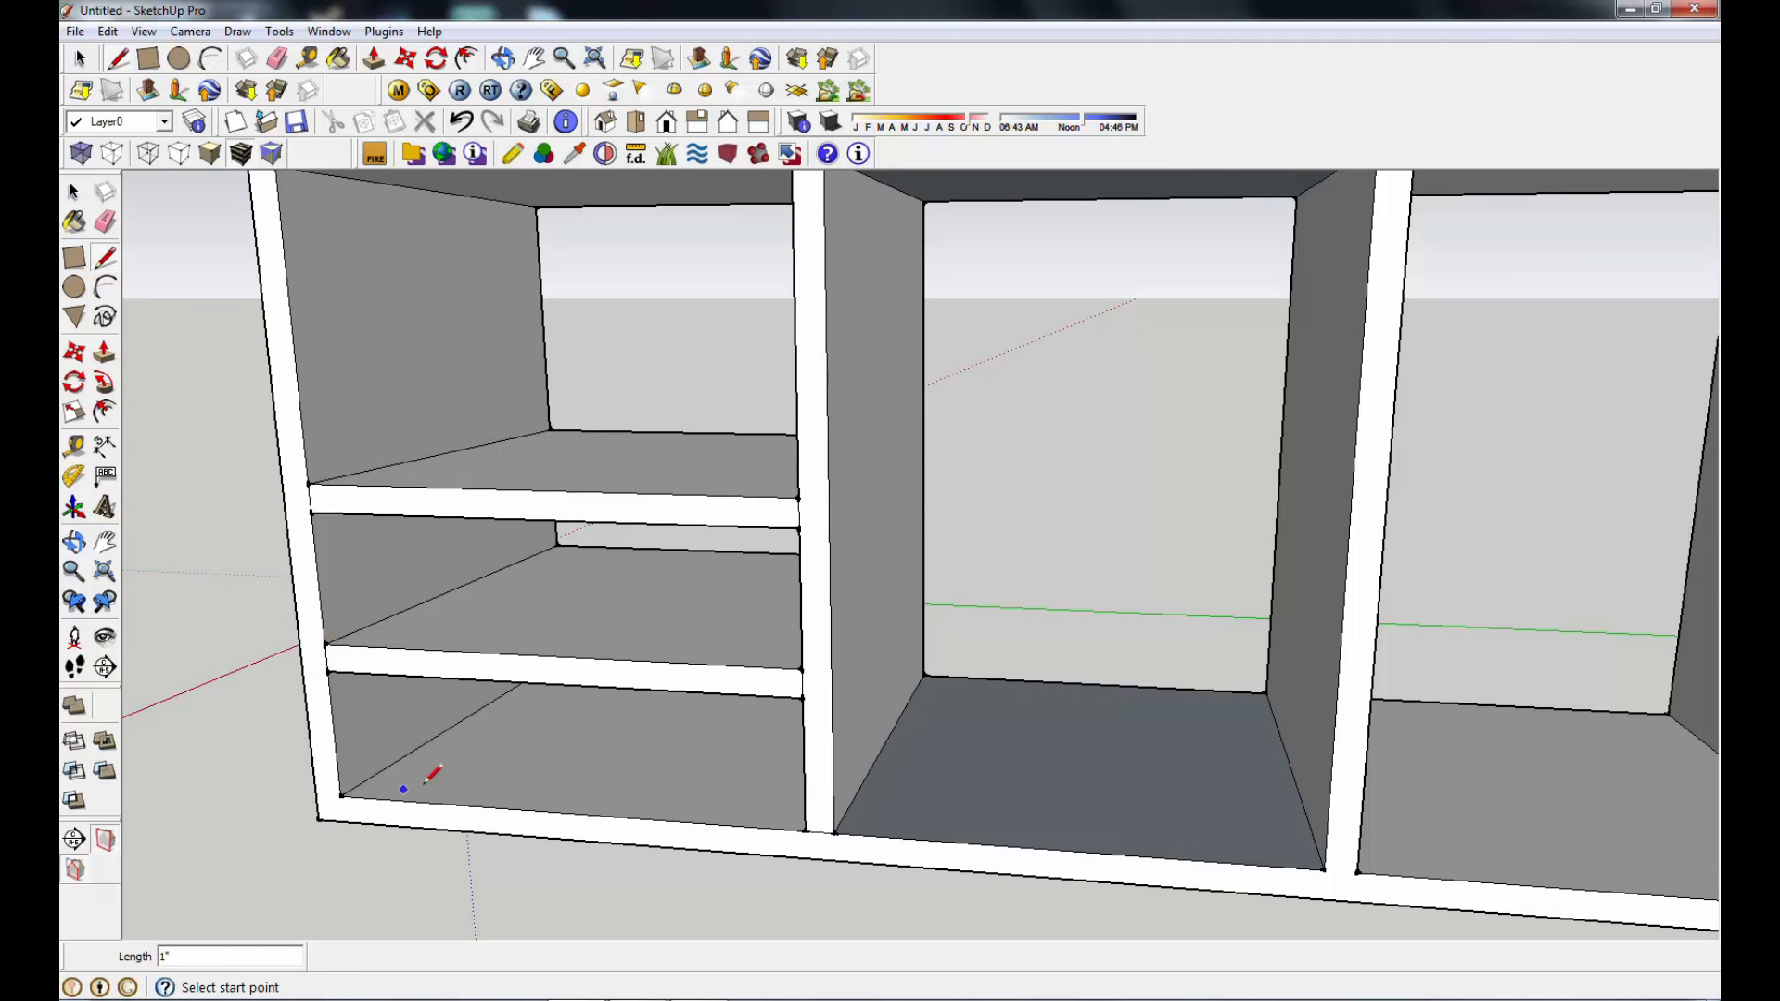
Step: Draw a 1' 6" line front to back on the divider's inner face, just below the left compartment's upper shelf
{"action": "middle_click_drag", "start_coordinate": [420, 707], "coordinate": [779, 676]}
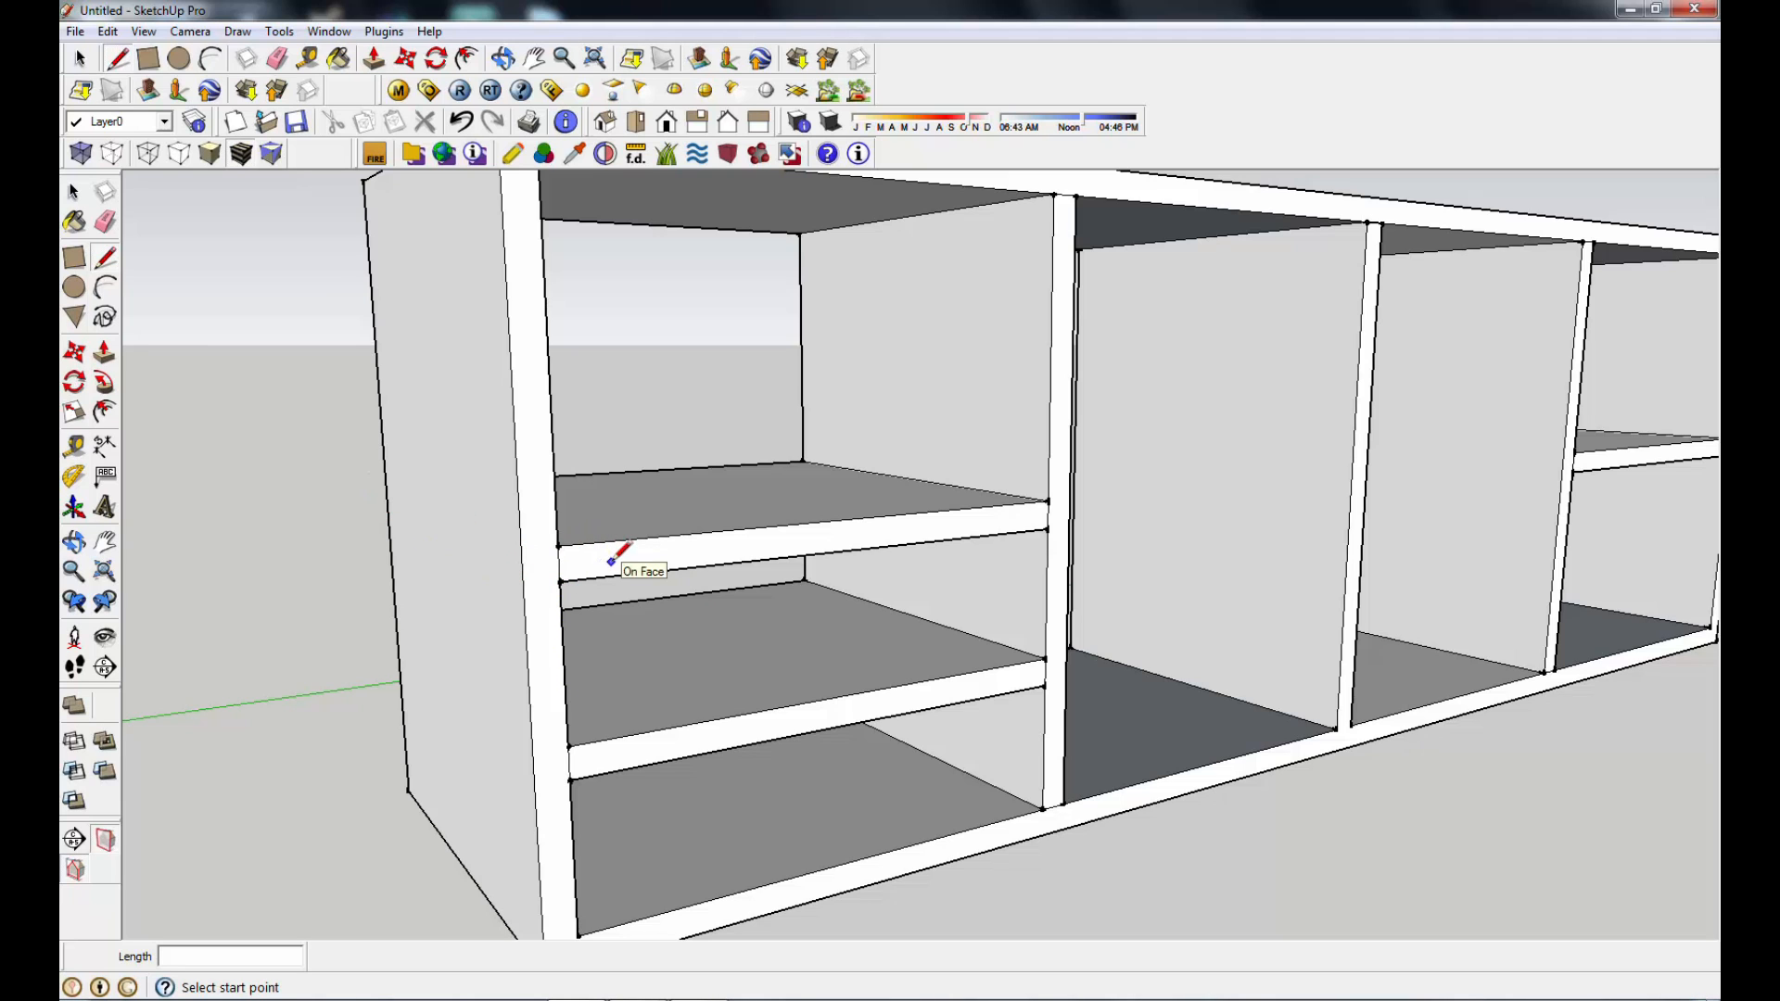
{"action": "mouse_move", "coordinate": [1148, 584]}
{"action": "middle_mouse_down"}
{"action": "mouse_move", "coordinate": [1057, 552]}
{"action": "mouse_move", "coordinate": [732, 600]}
{"action": "middle_mouse_up"}
{"action": "mouse_move", "coordinate": [846, 470]}
{"action": "middle_mouse_down"}
{"action": "mouse_move", "coordinate": [788, 568]}
{"action": "mouse_move", "coordinate": [938, 504]}
{"action": "mouse_move", "coordinate": [584, 597]}
{"action": "middle_mouse_up"}
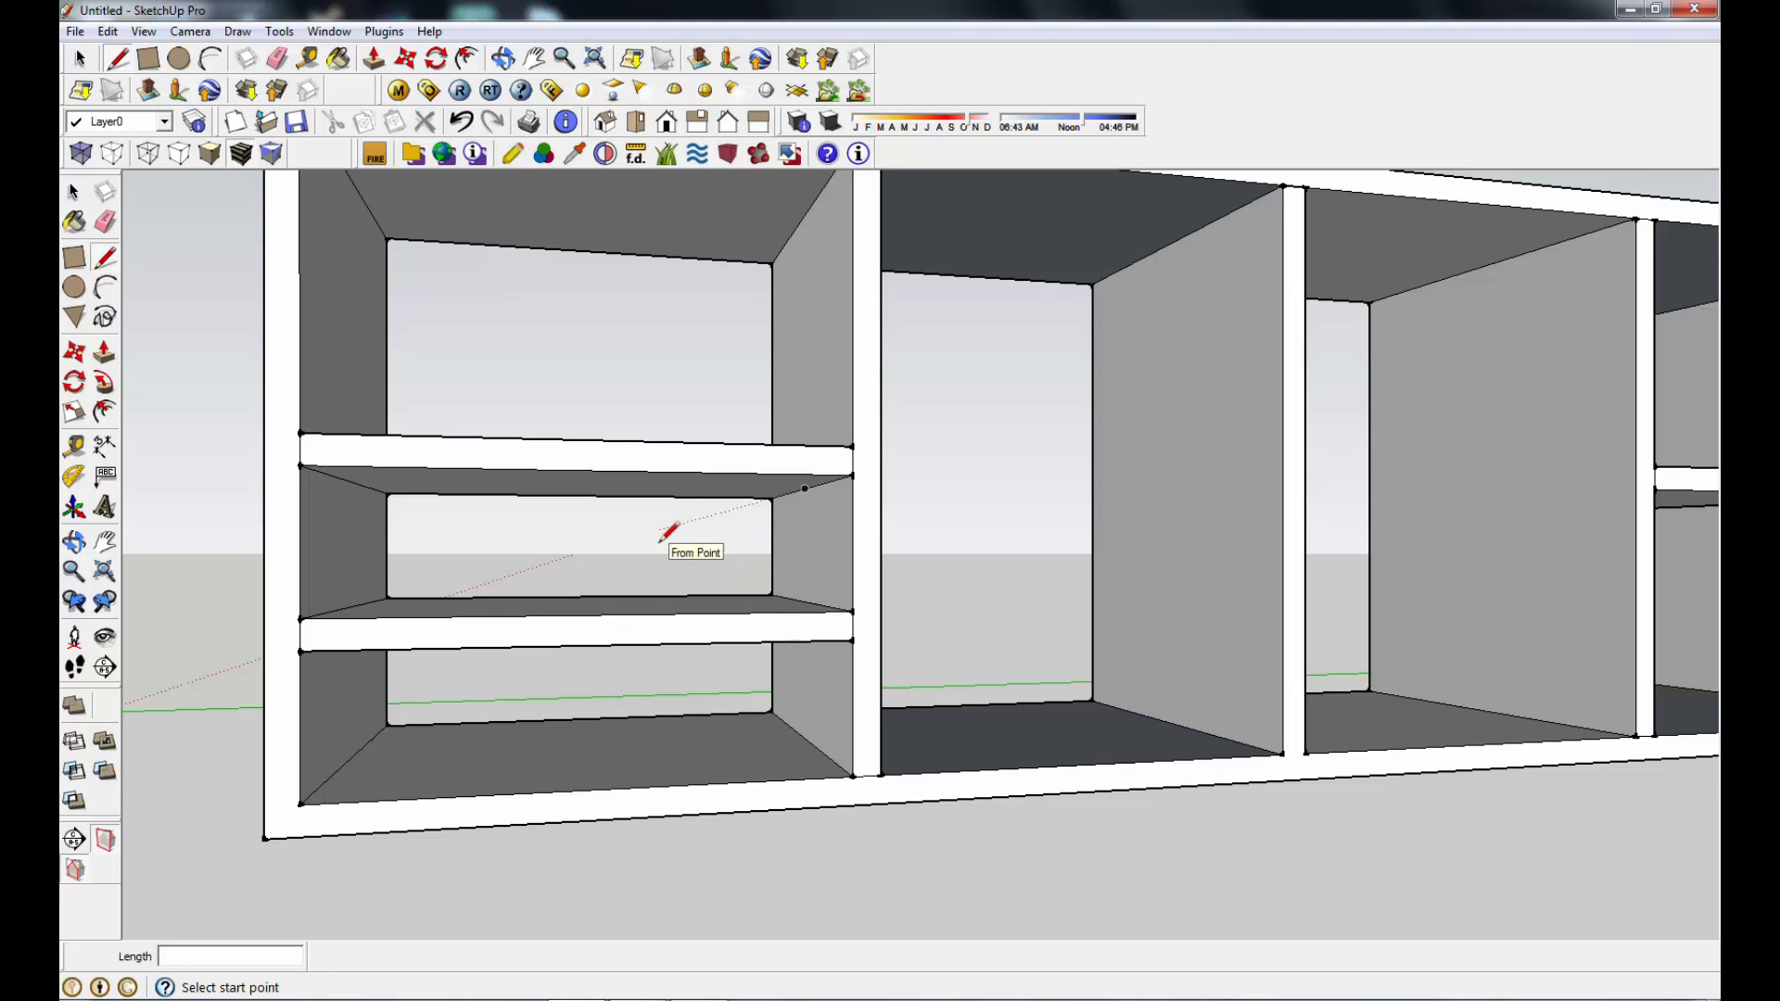
{"action": "scroll", "coordinate": [667, 520], "scroll_direction": "up", "scroll_amount": 1}
{"action": "scroll", "coordinate": [691, 526], "scroll_direction": "down", "scroll_amount": 1}
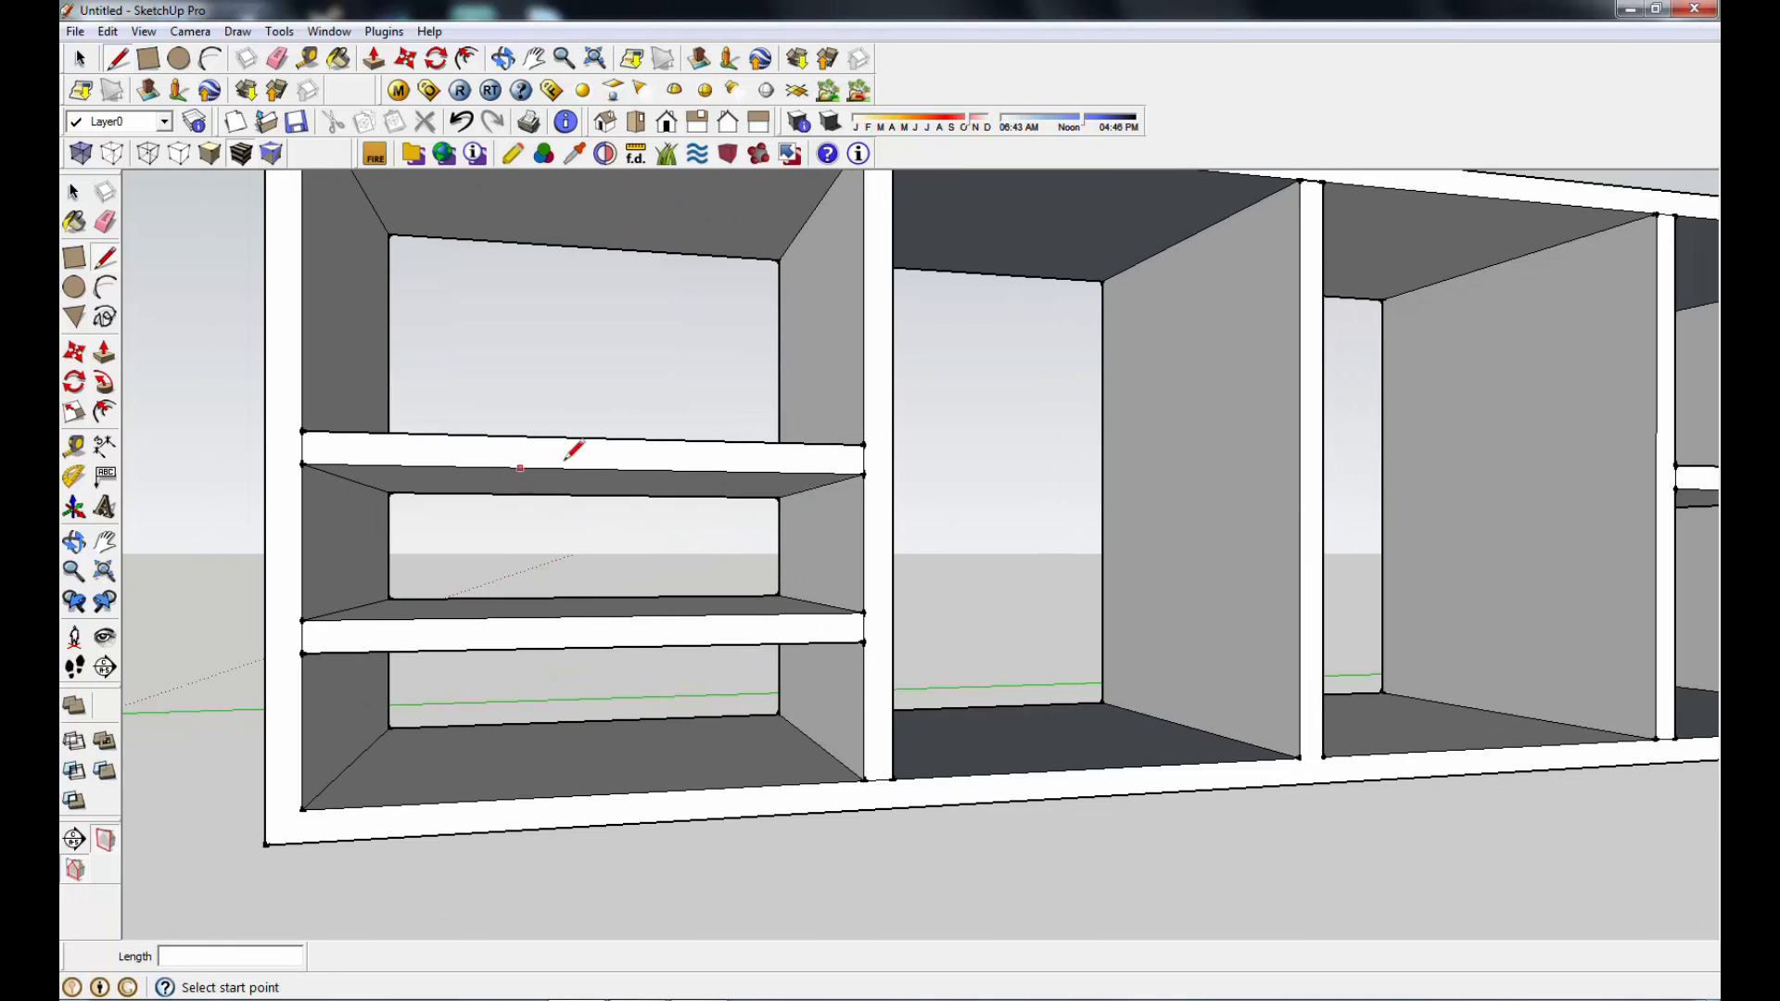
{"action": "mouse_move", "coordinate": [626, 515]}
{"action": "middle_mouse_down"}
{"action": "mouse_move", "coordinate": [676, 547]}
{"action": "mouse_move", "coordinate": [340, 520]}
{"action": "middle_mouse_up"}
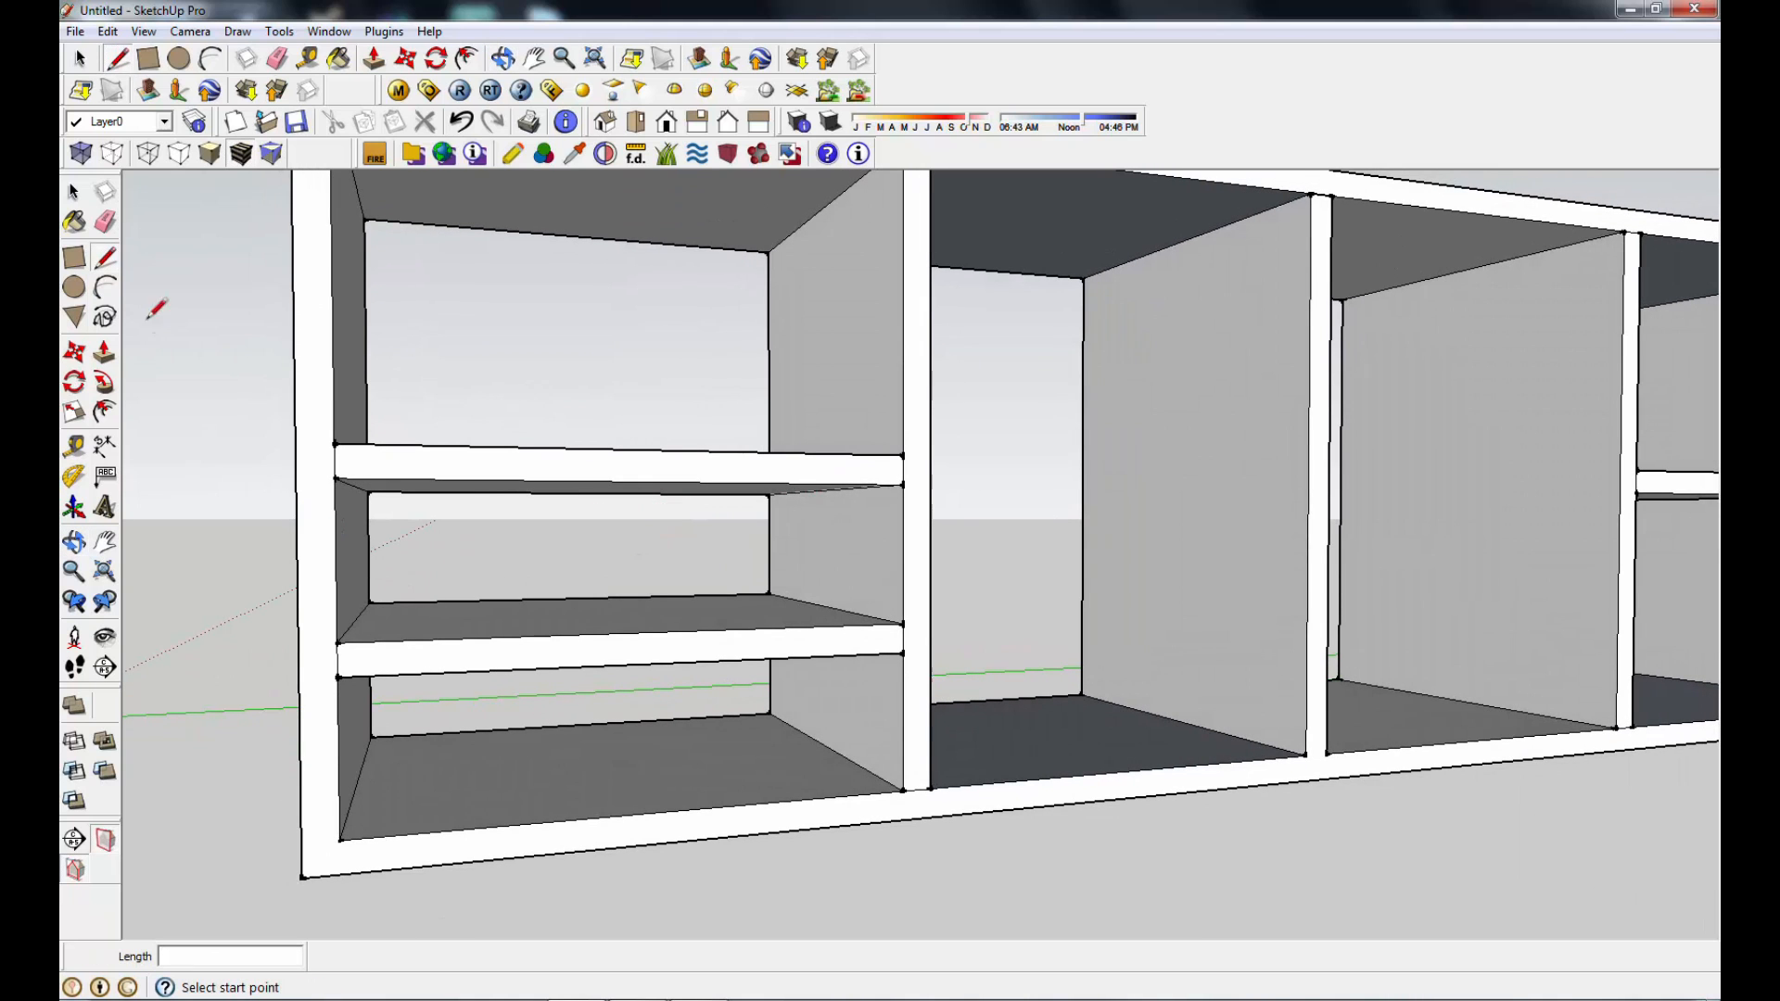
{"action": "scroll", "coordinate": [887, 501], "scroll_direction": "up", "scroll_amount": 3}
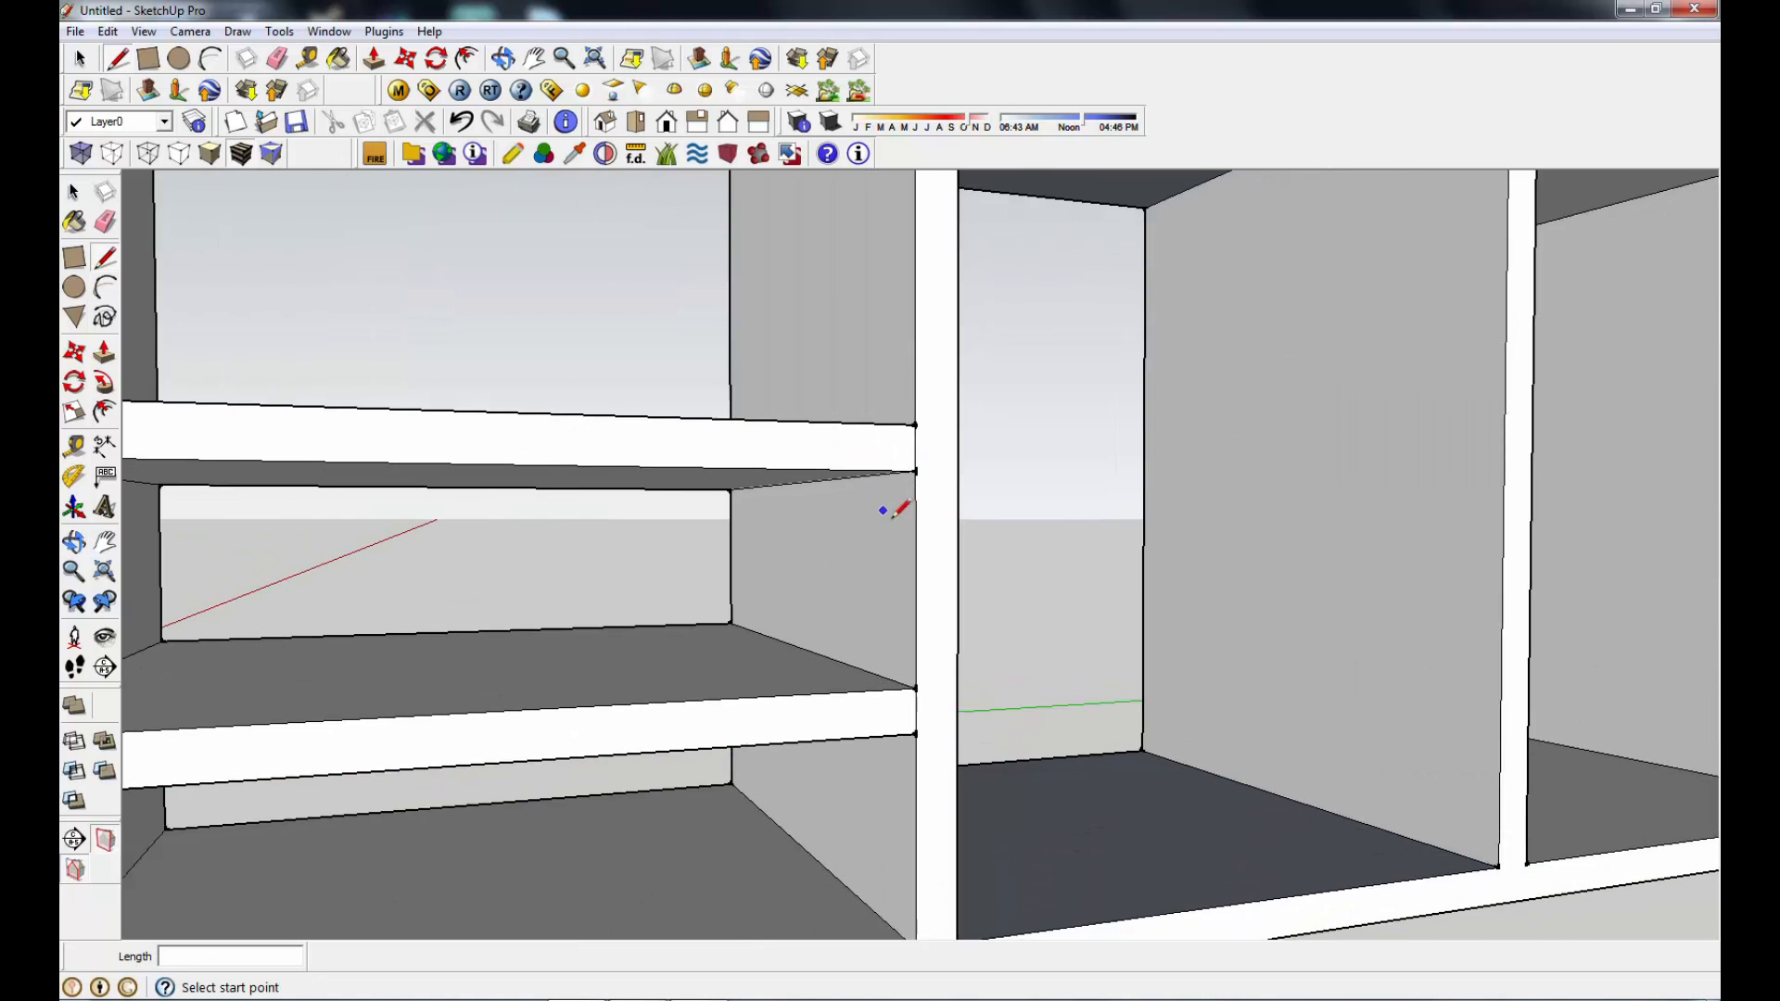
{"action": "left_click", "coordinate": [919, 494]}
{"action": "left_click", "coordinate": [721, 504]}
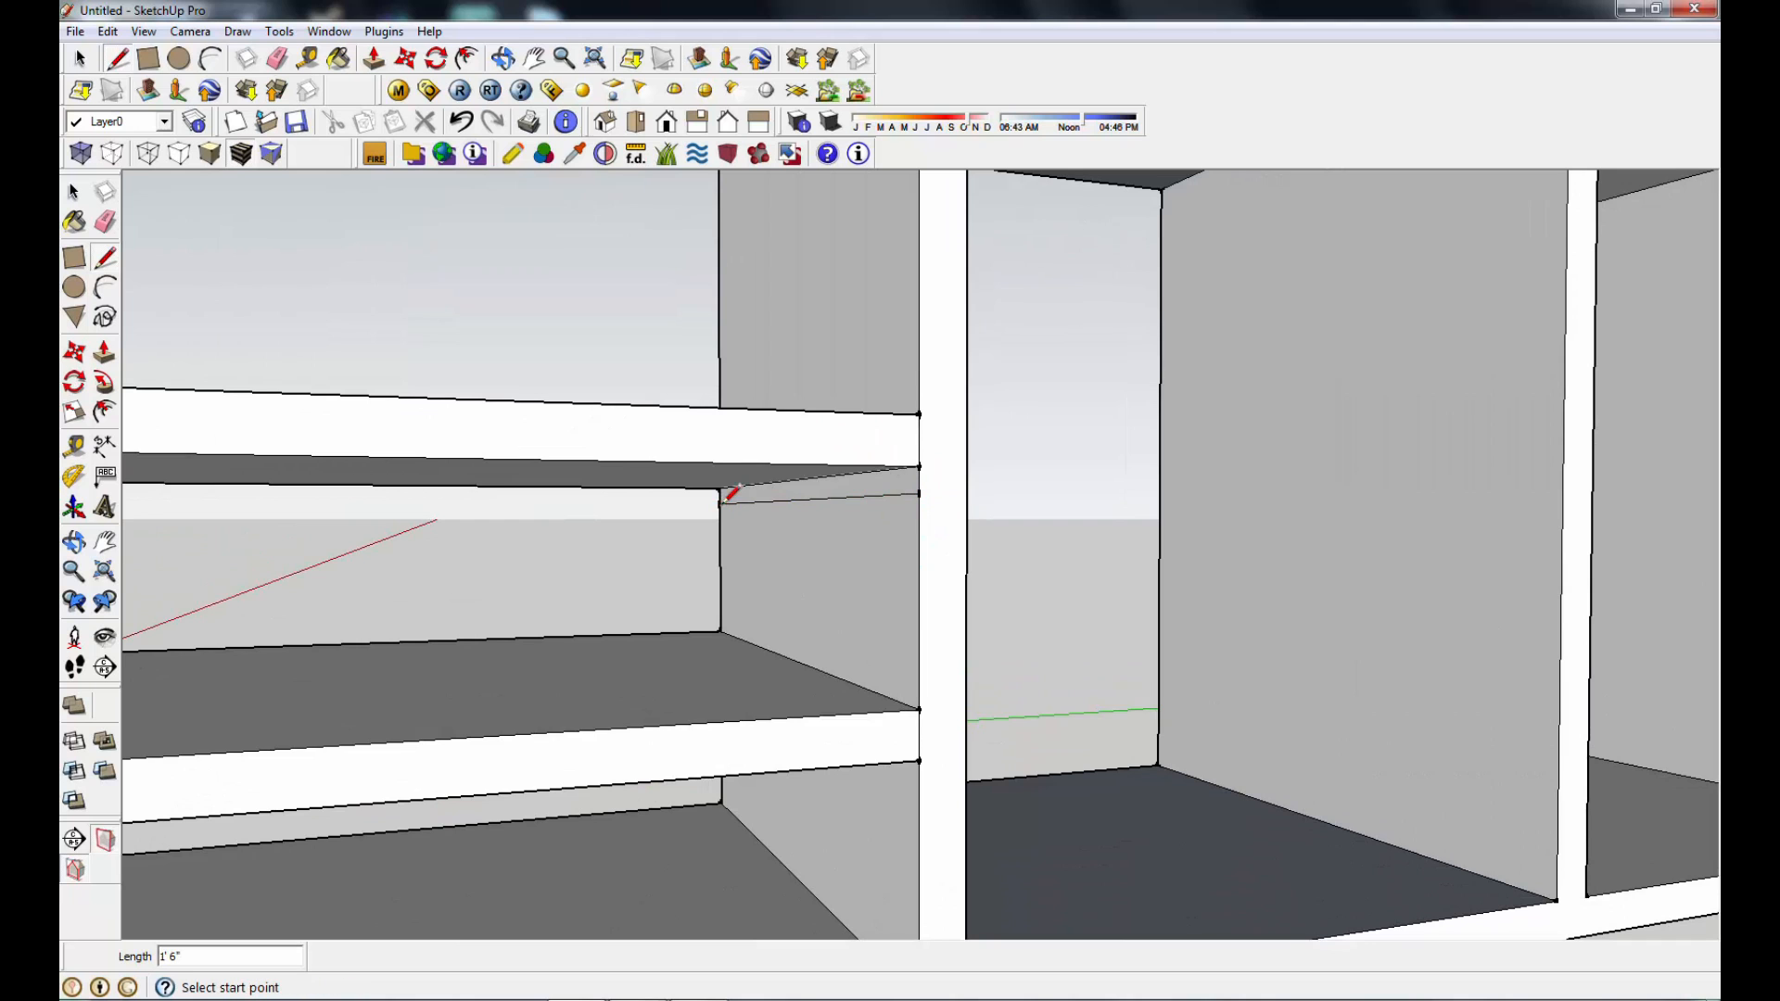
Step: Push/Pull the narrow strip under the upper shelf out from the divider by about 9/16" to form a support cleat
{"action": "left_click", "coordinate": [104, 351]}
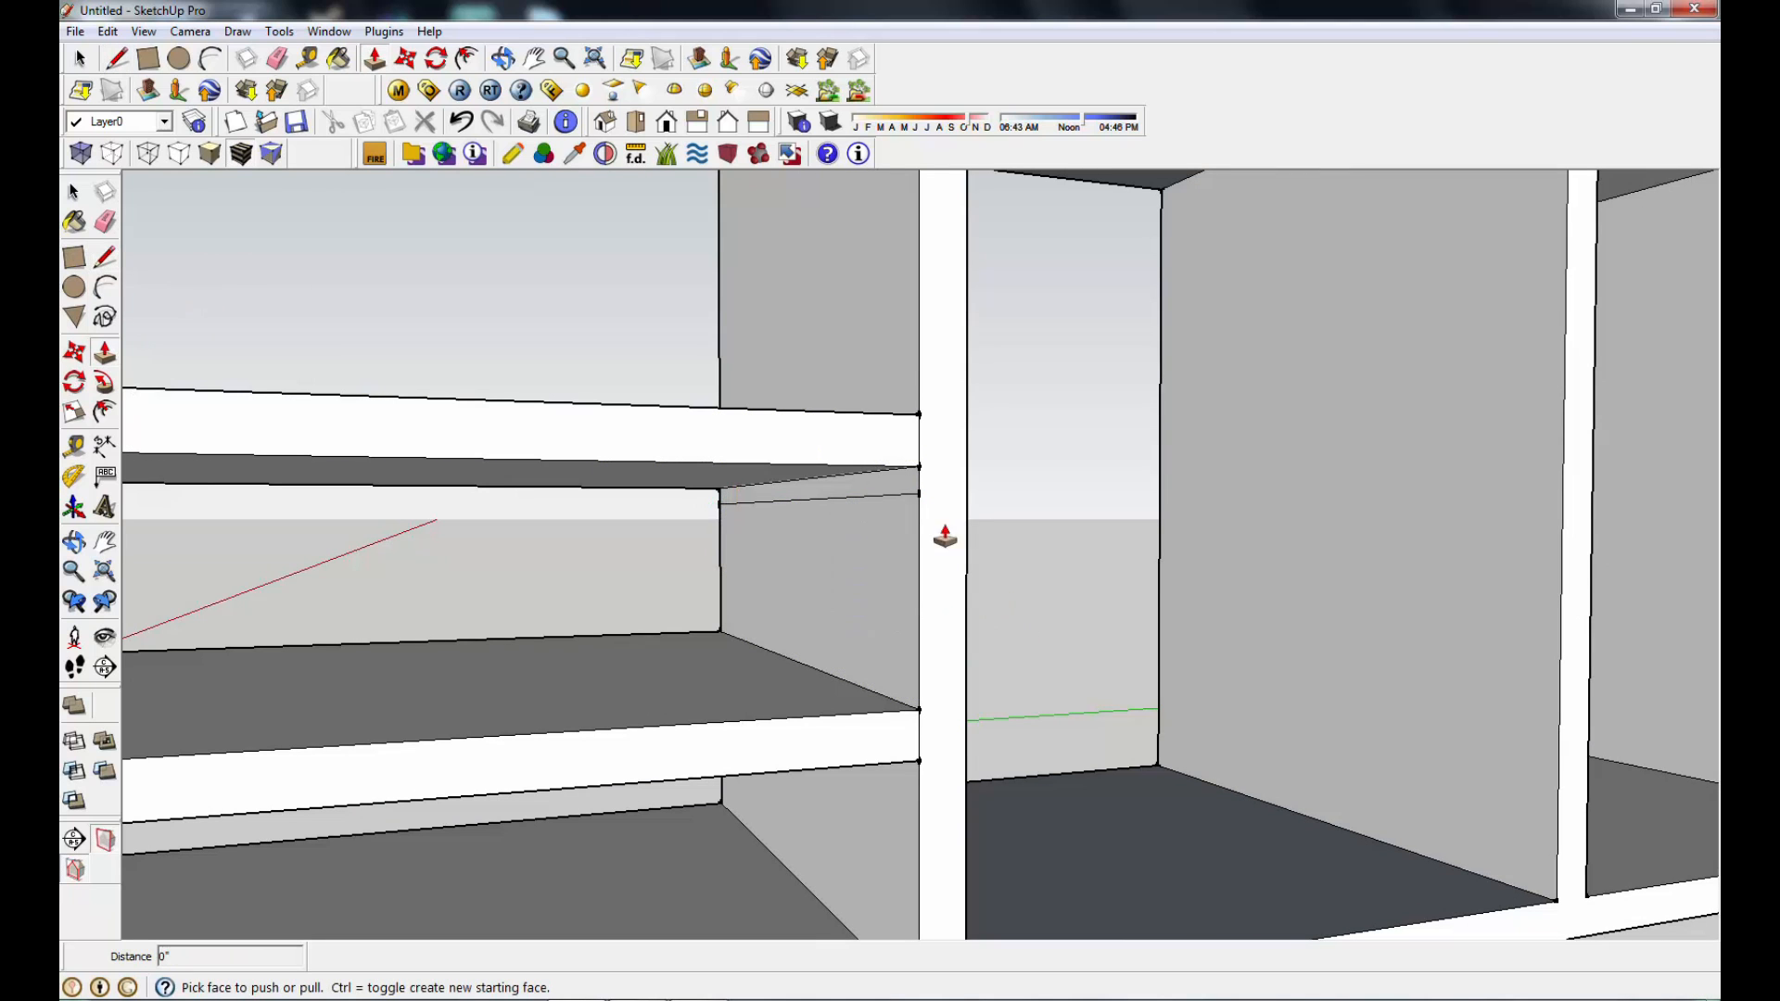
{"action": "left_click", "coordinate": [898, 488]}
{"action": "left_click", "coordinate": [872, 499]}
{"action": "middle_click_drag", "start_coordinate": [871, 498], "coordinate": [922, 516]}
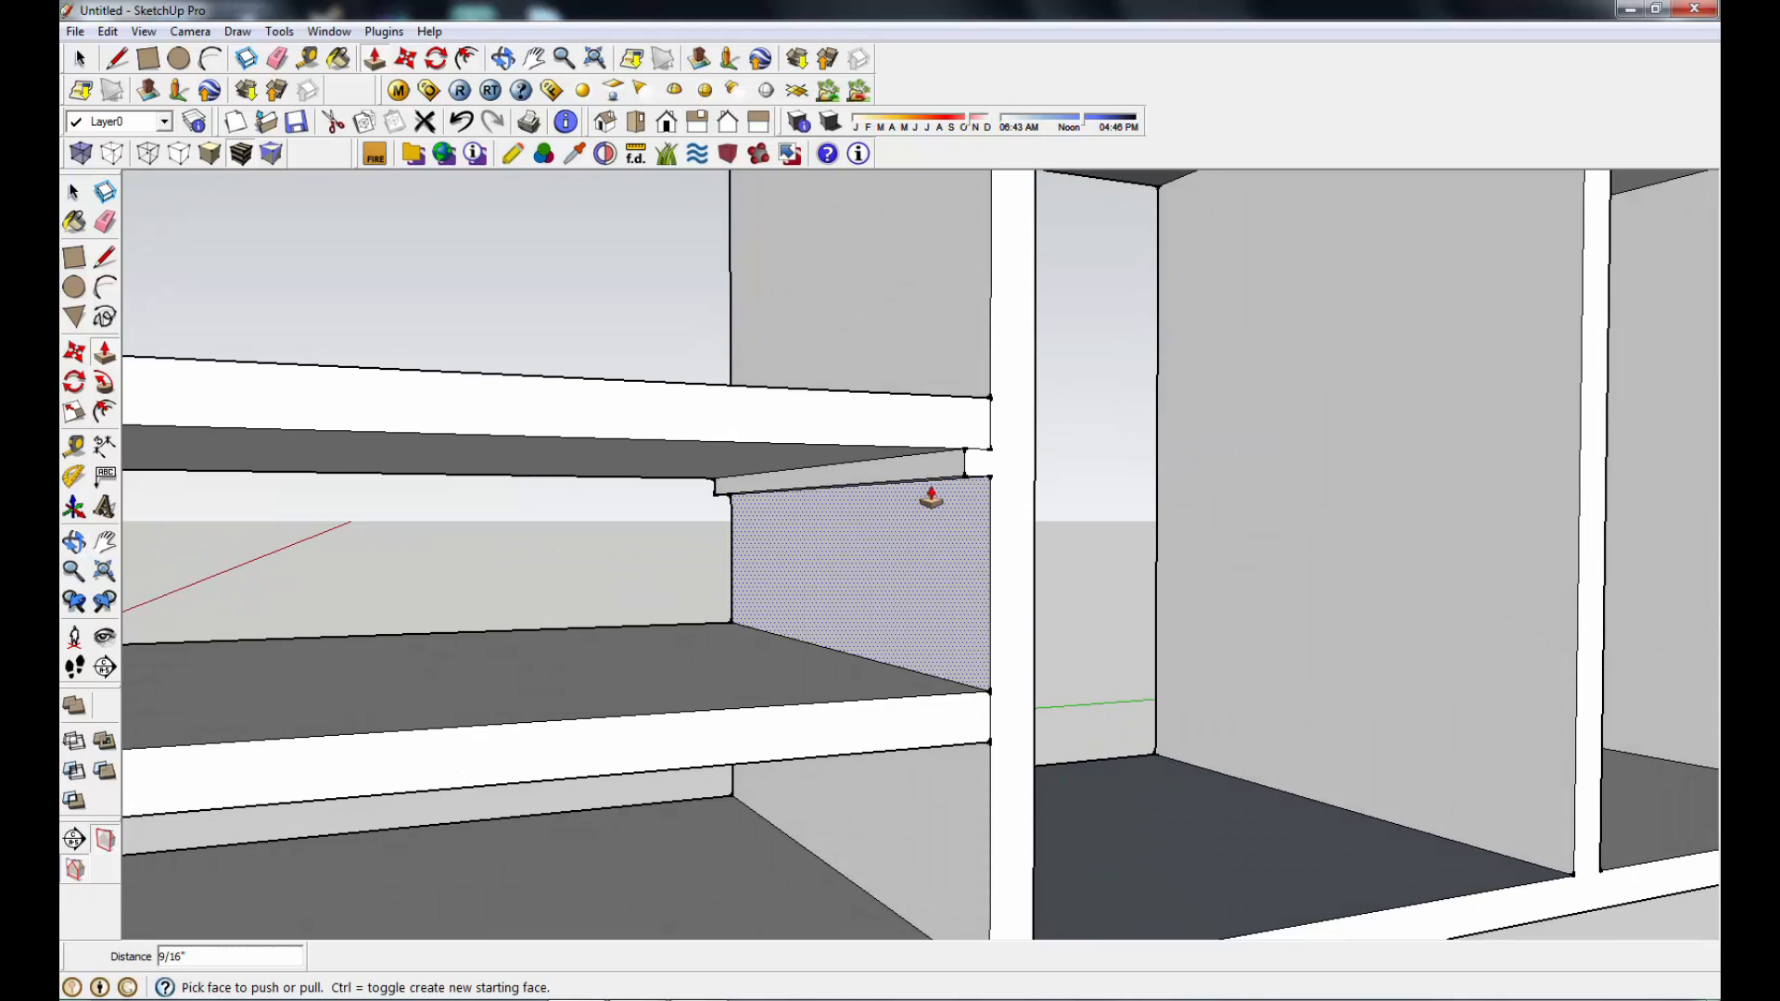
Step: Undo the support cleat's extrusion and the line drawn for it under the upper shelf
{"action": "middle_click_drag", "start_coordinate": [890, 552], "coordinate": [882, 447]}
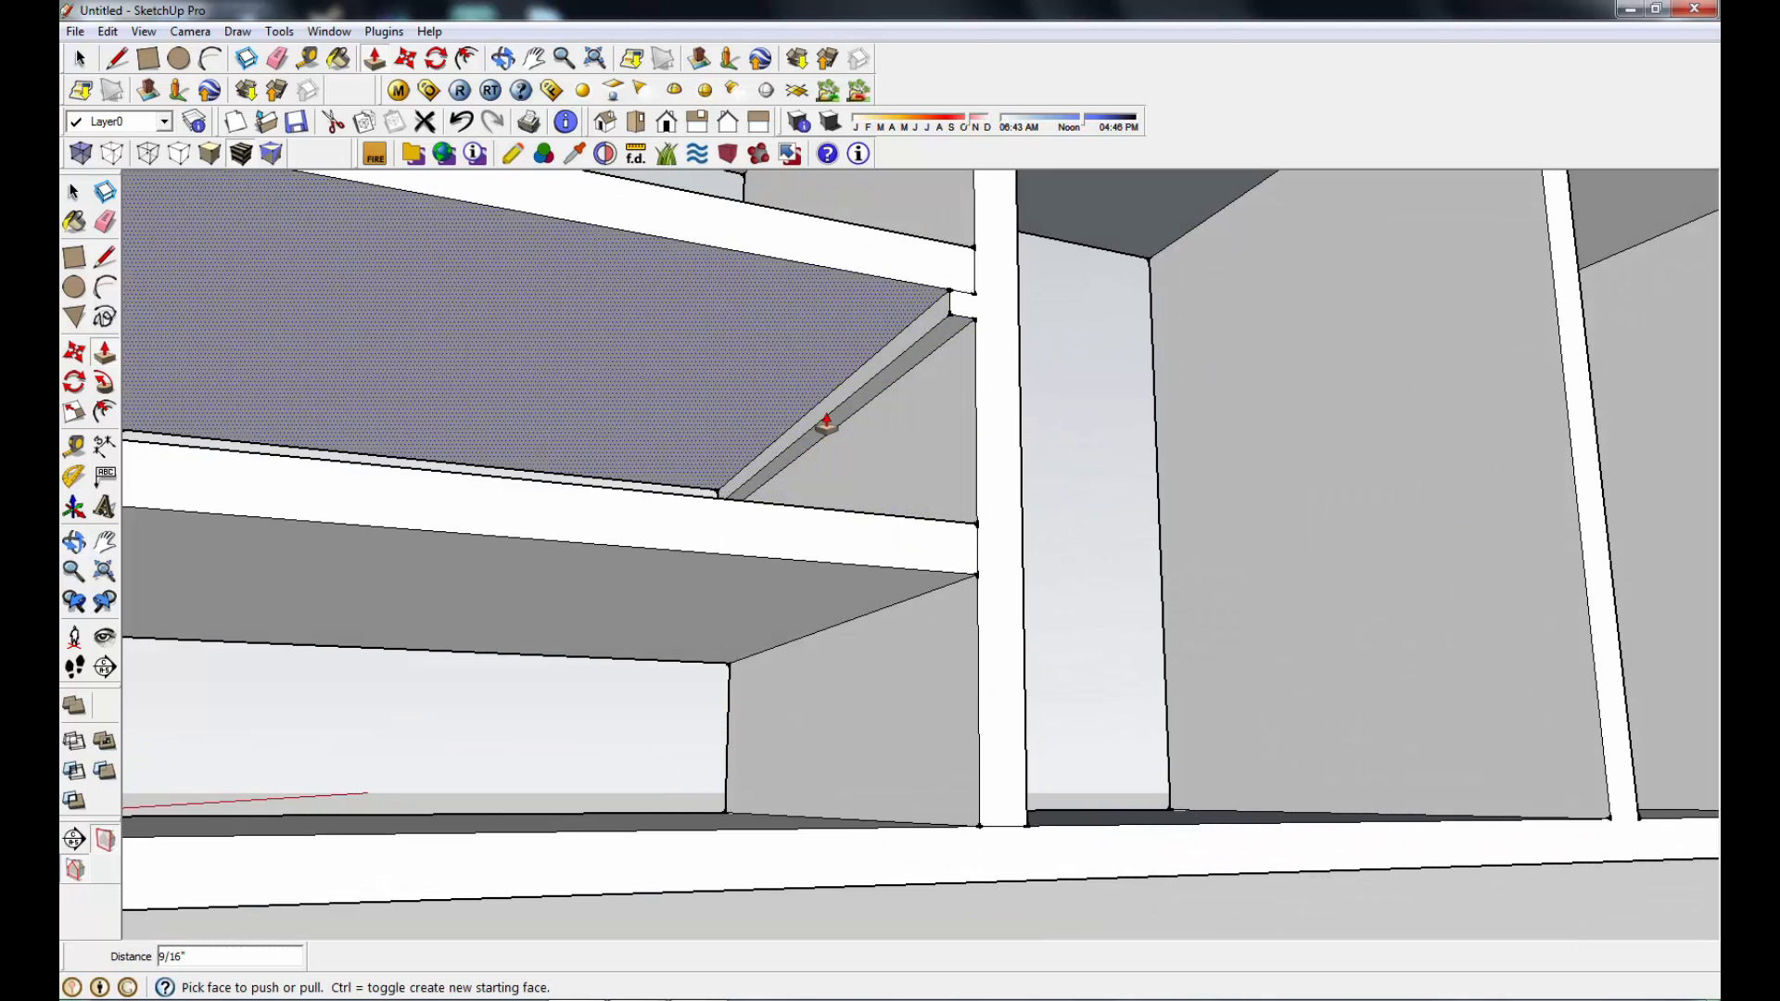
{"action": "middle_click_drag", "start_coordinate": [965, 437], "coordinate": [728, 441]}
{"action": "left_click", "coordinate": [464, 127]}
{"action": "left_click", "coordinate": [463, 126]}
Step: Outline a 1/2" deep dado in the divider at the upper shelf's right end and erase the line separating it from the shelf
{"action": "scroll", "coordinate": [774, 519], "scroll_direction": "down", "scroll_amount": 4}
{"action": "middle_click_drag", "start_coordinate": [784, 527], "coordinate": [604, 568]}
{"action": "scroll", "coordinate": [509, 548], "scroll_direction": "up", "scroll_amount": 3}
{"action": "scroll", "coordinate": [604, 521], "scroll_direction": "up", "scroll_amount": 3}
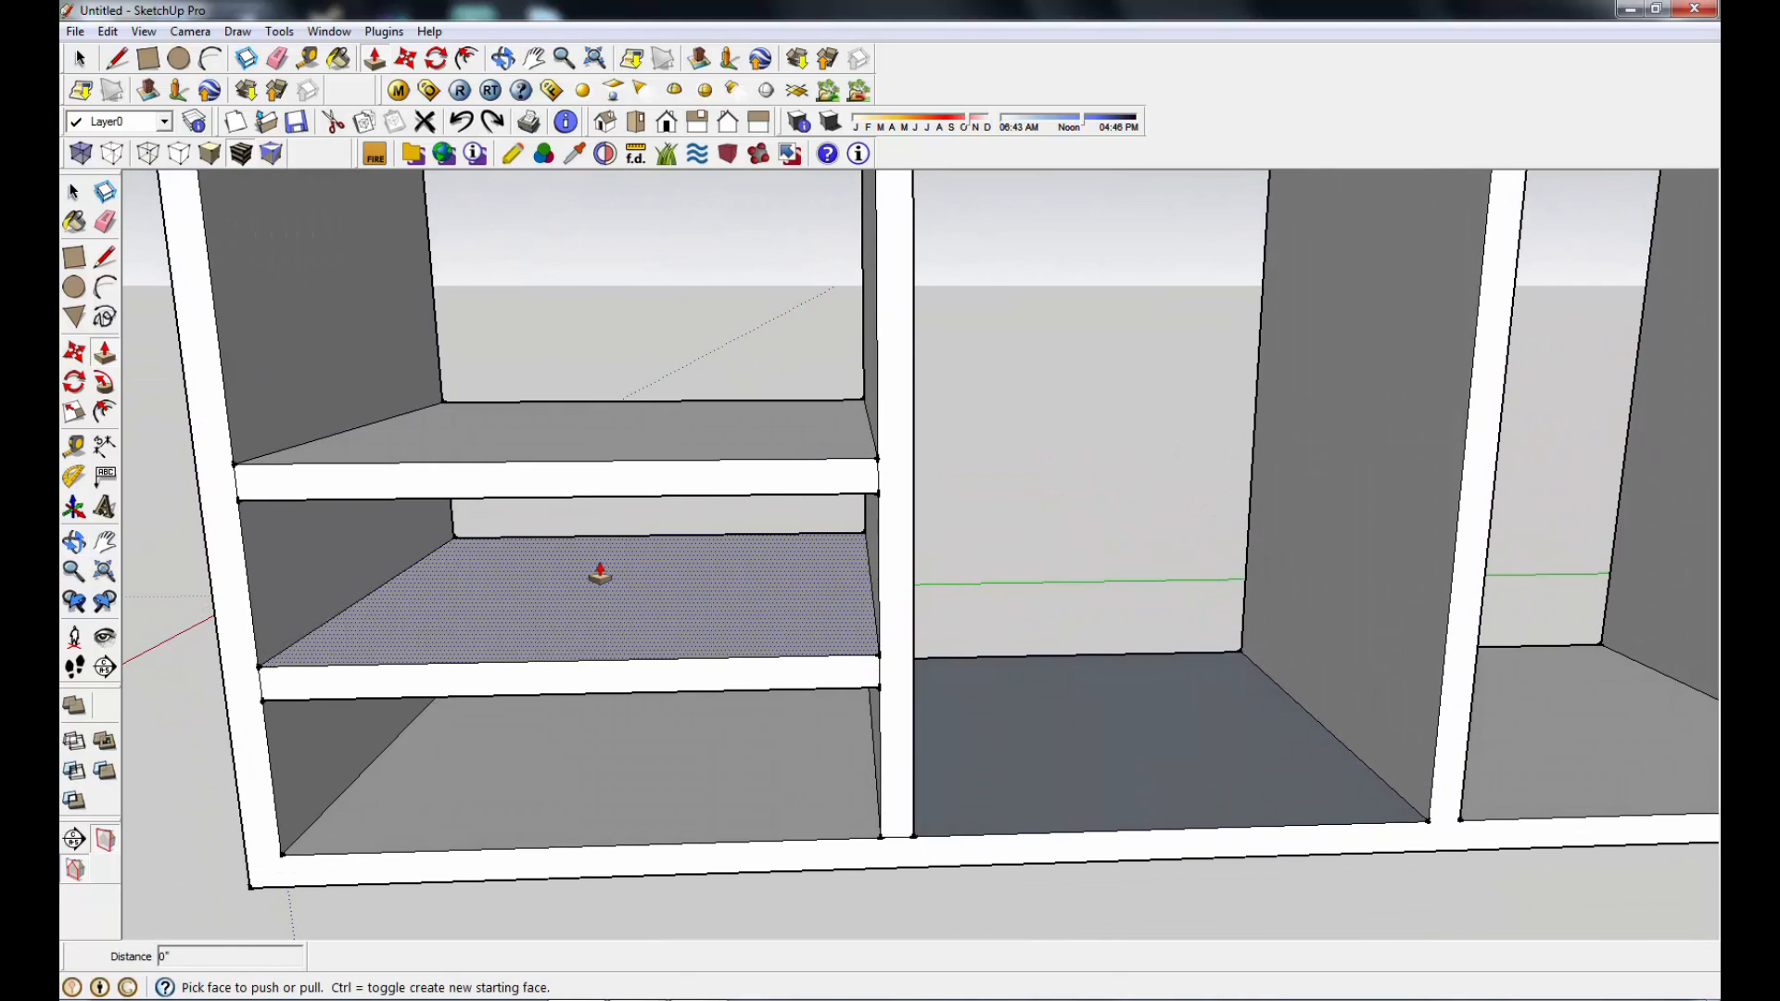
{"action": "left_click", "coordinate": [105, 258]}
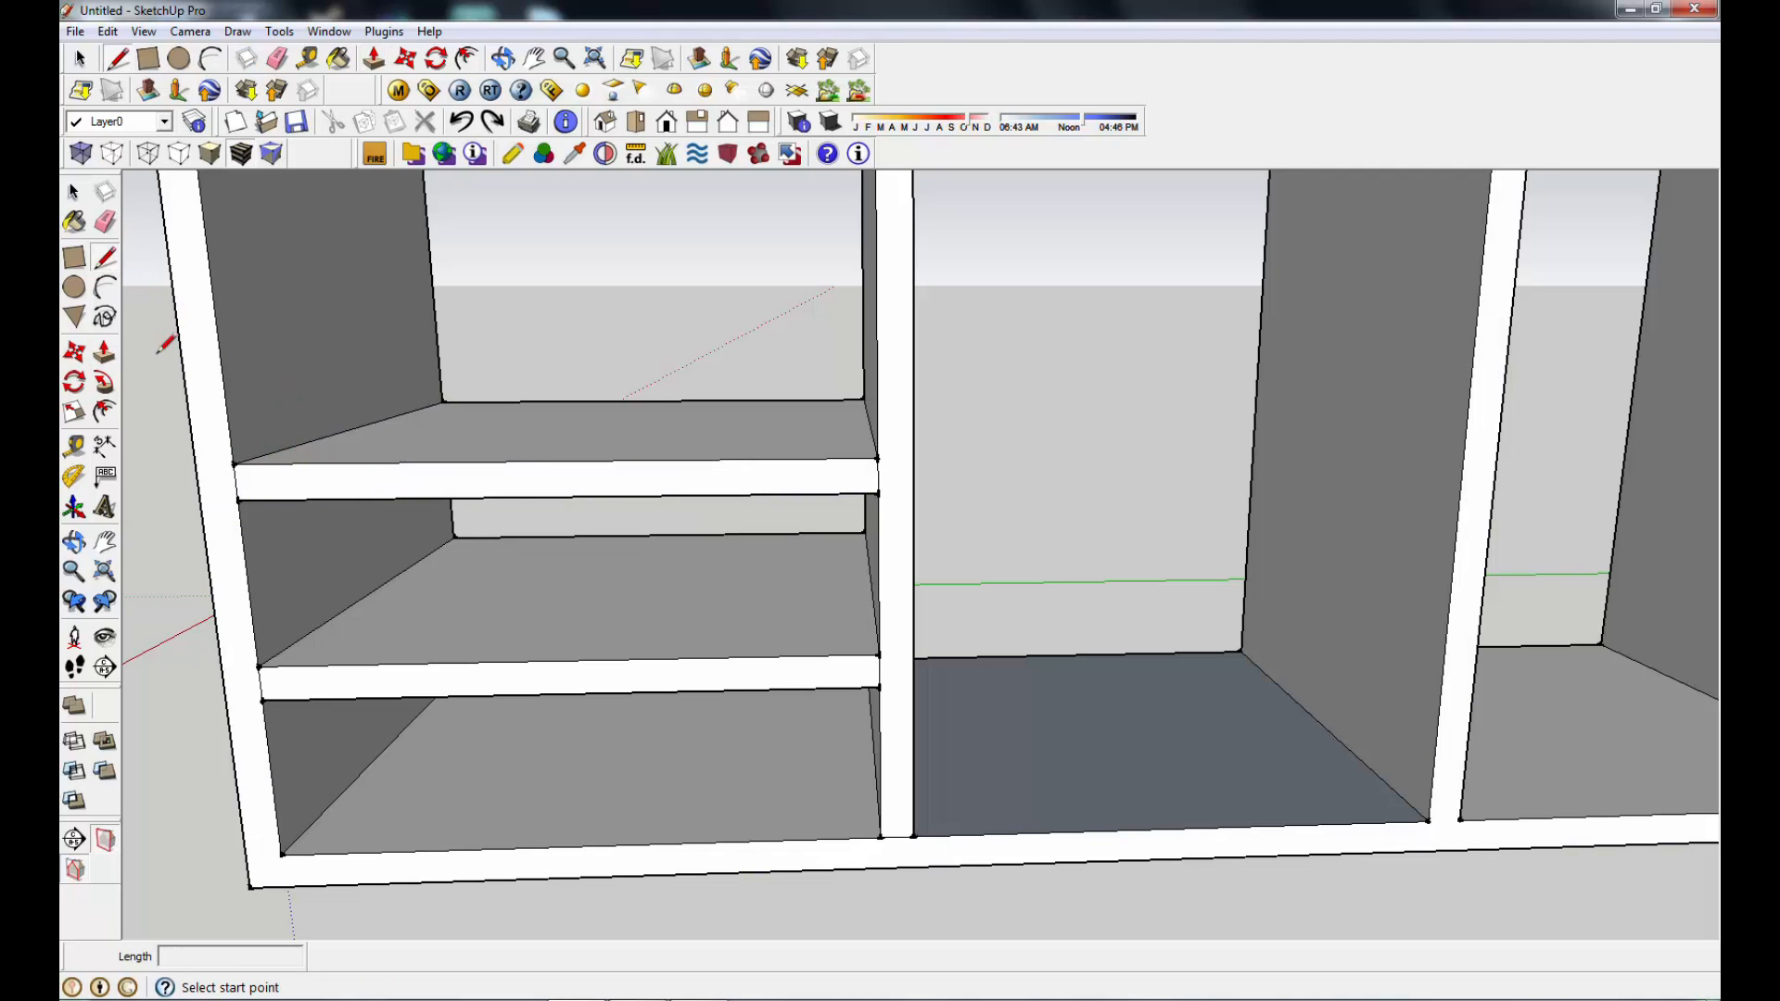
{"action": "scroll", "coordinate": [877, 458], "scroll_direction": "up", "scroll_amount": 3}
{"action": "left_click", "coordinate": [880, 452]}
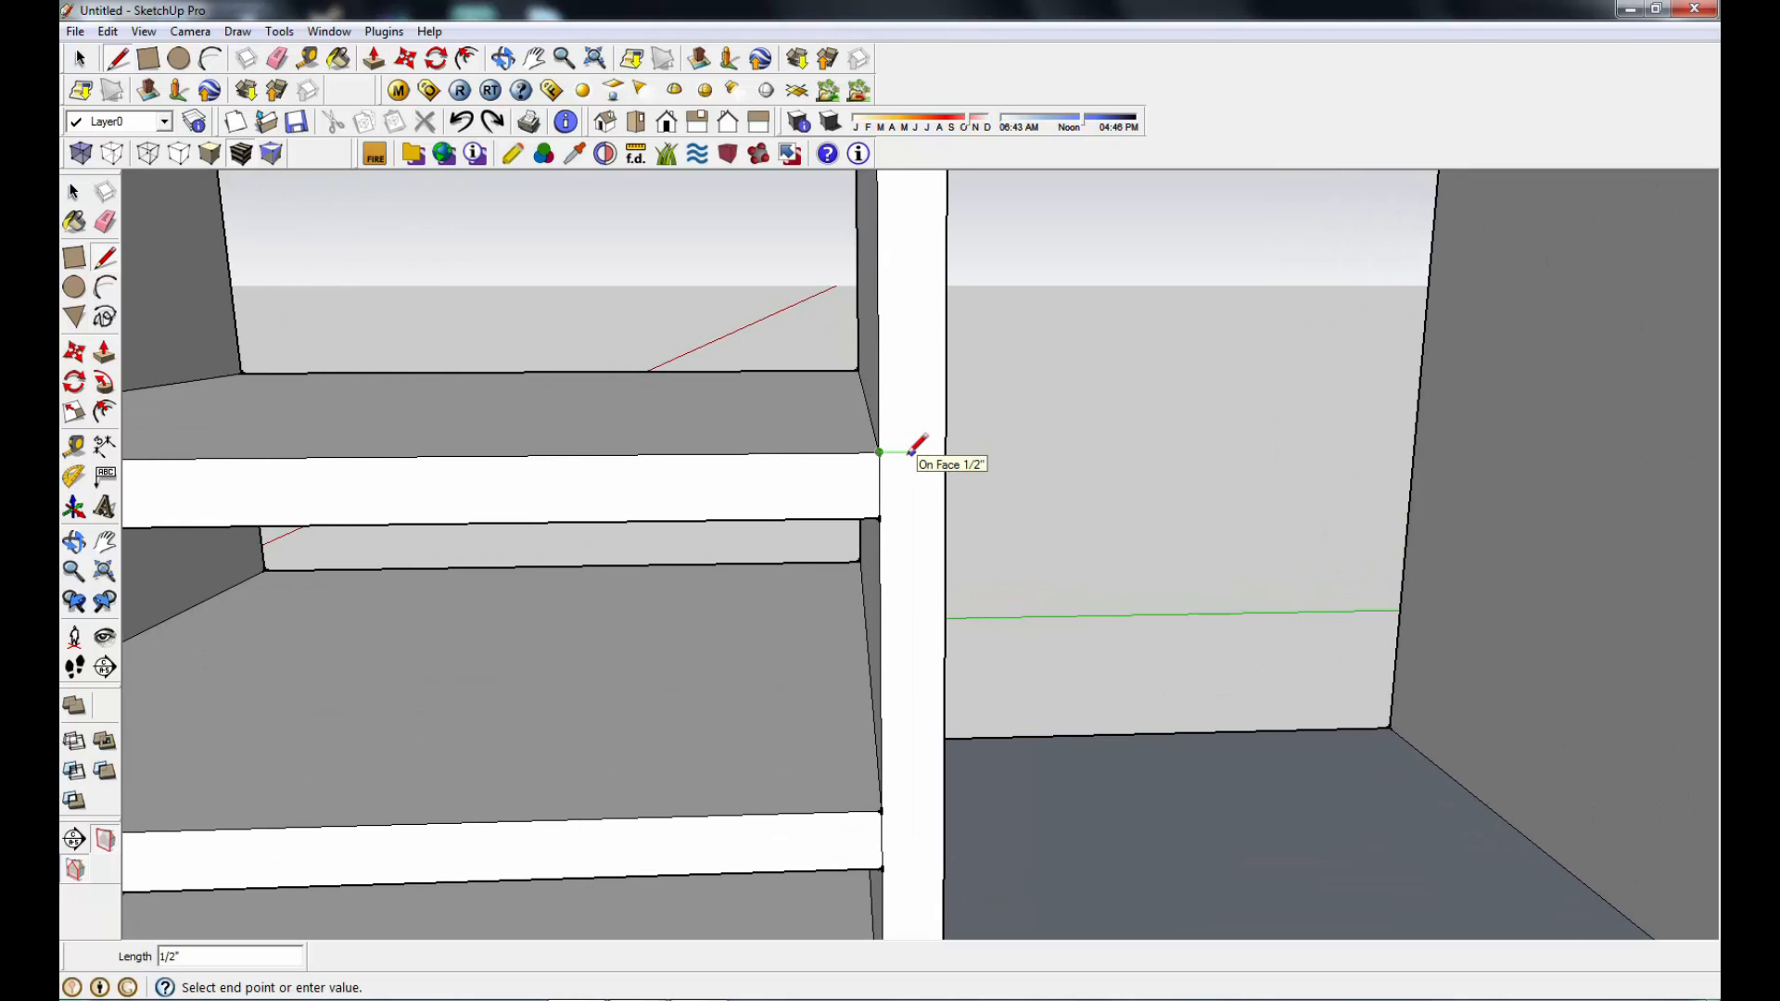
{"action": "left_click", "coordinate": [913, 453]}
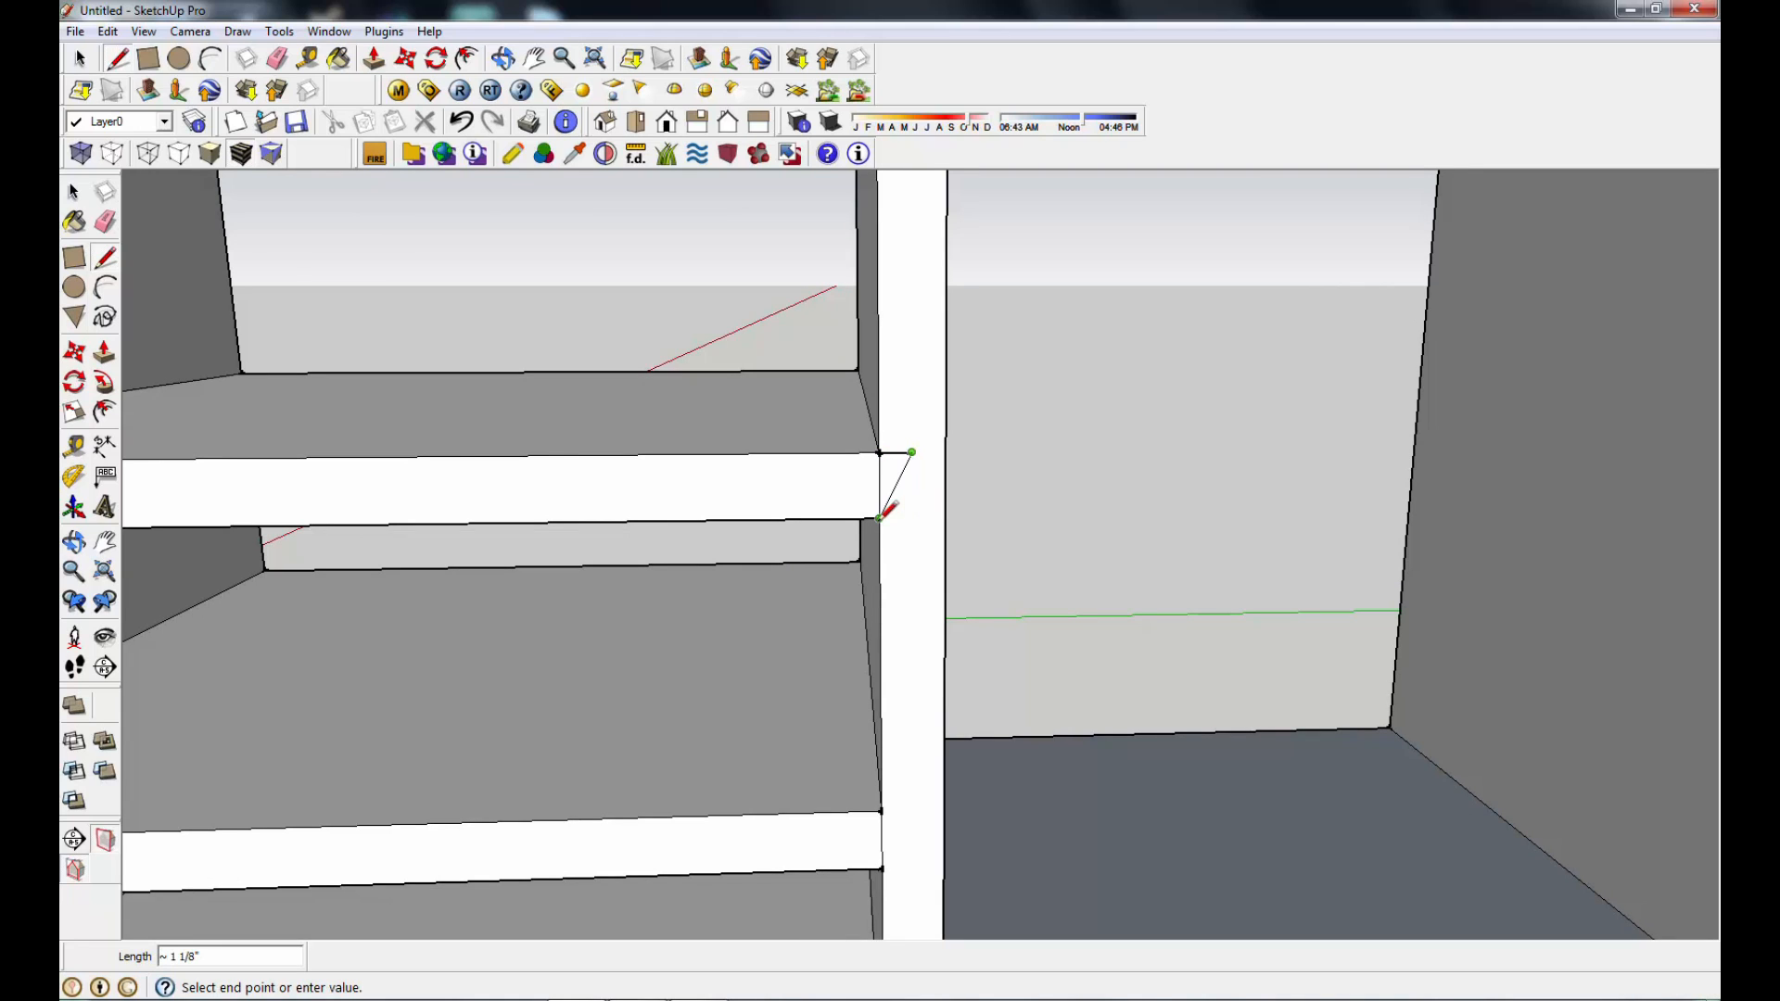
{"action": "left_click", "coordinate": [913, 518]}
{"action": "left_click", "coordinate": [879, 517]}
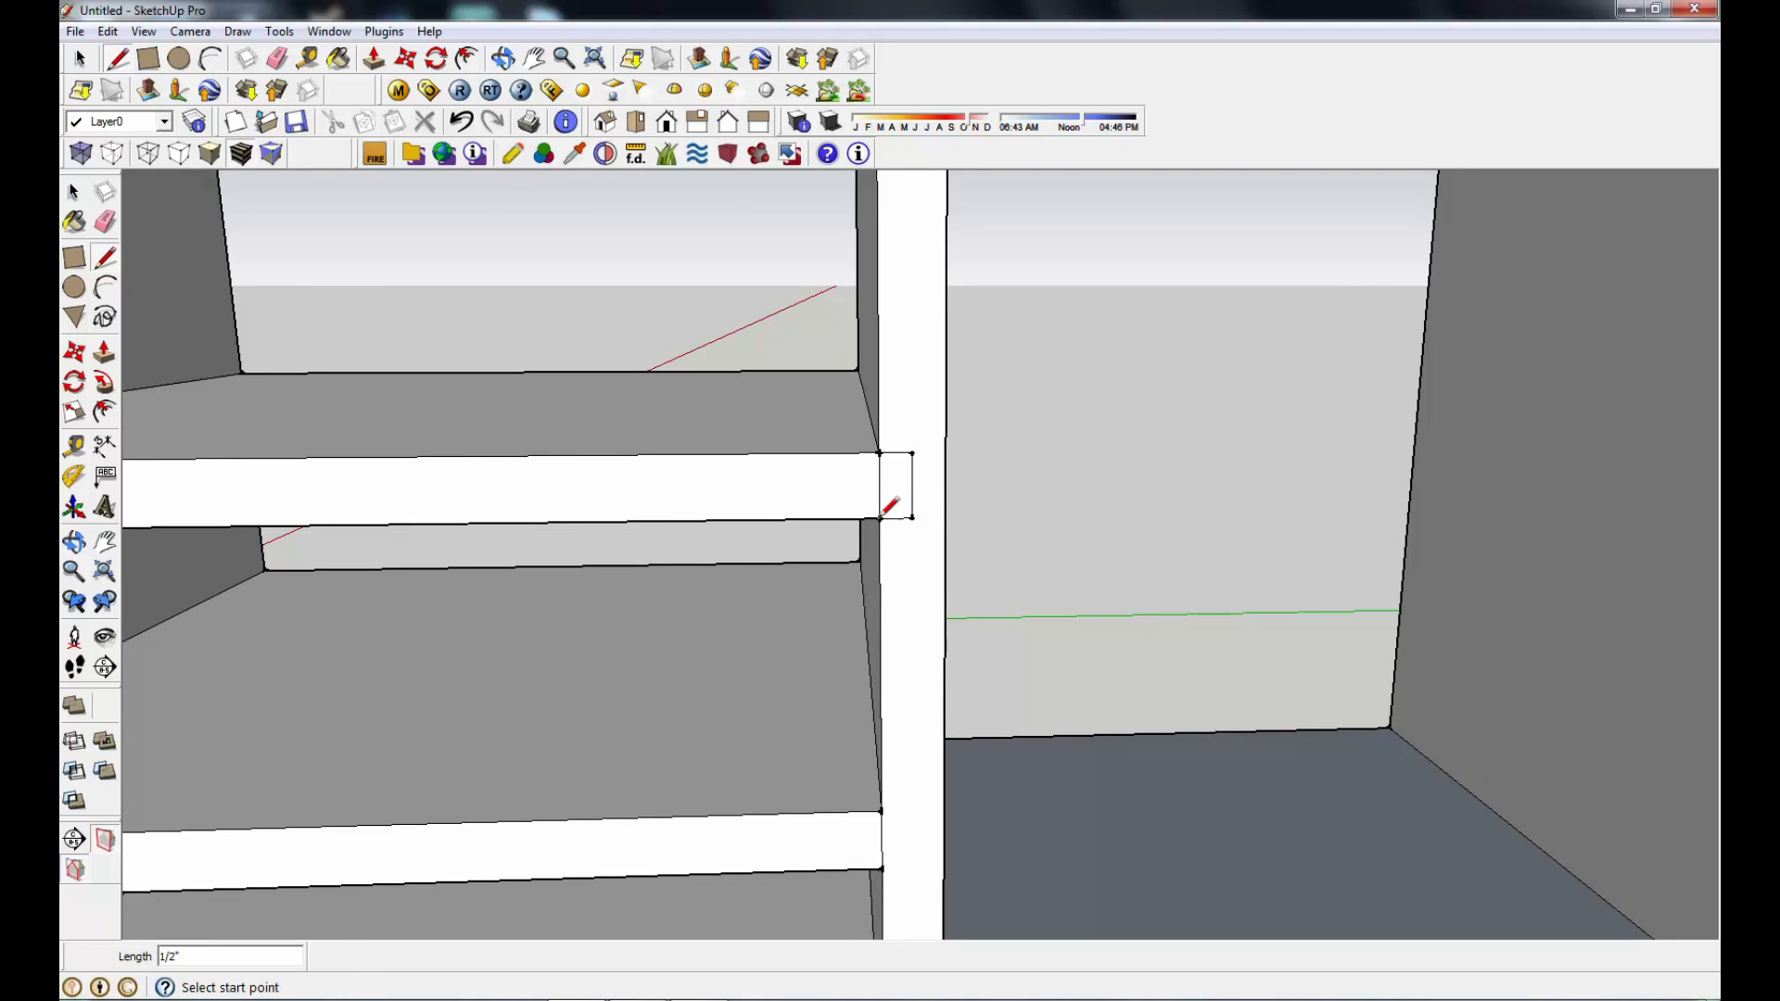
{"action": "left_click", "coordinate": [104, 220]}
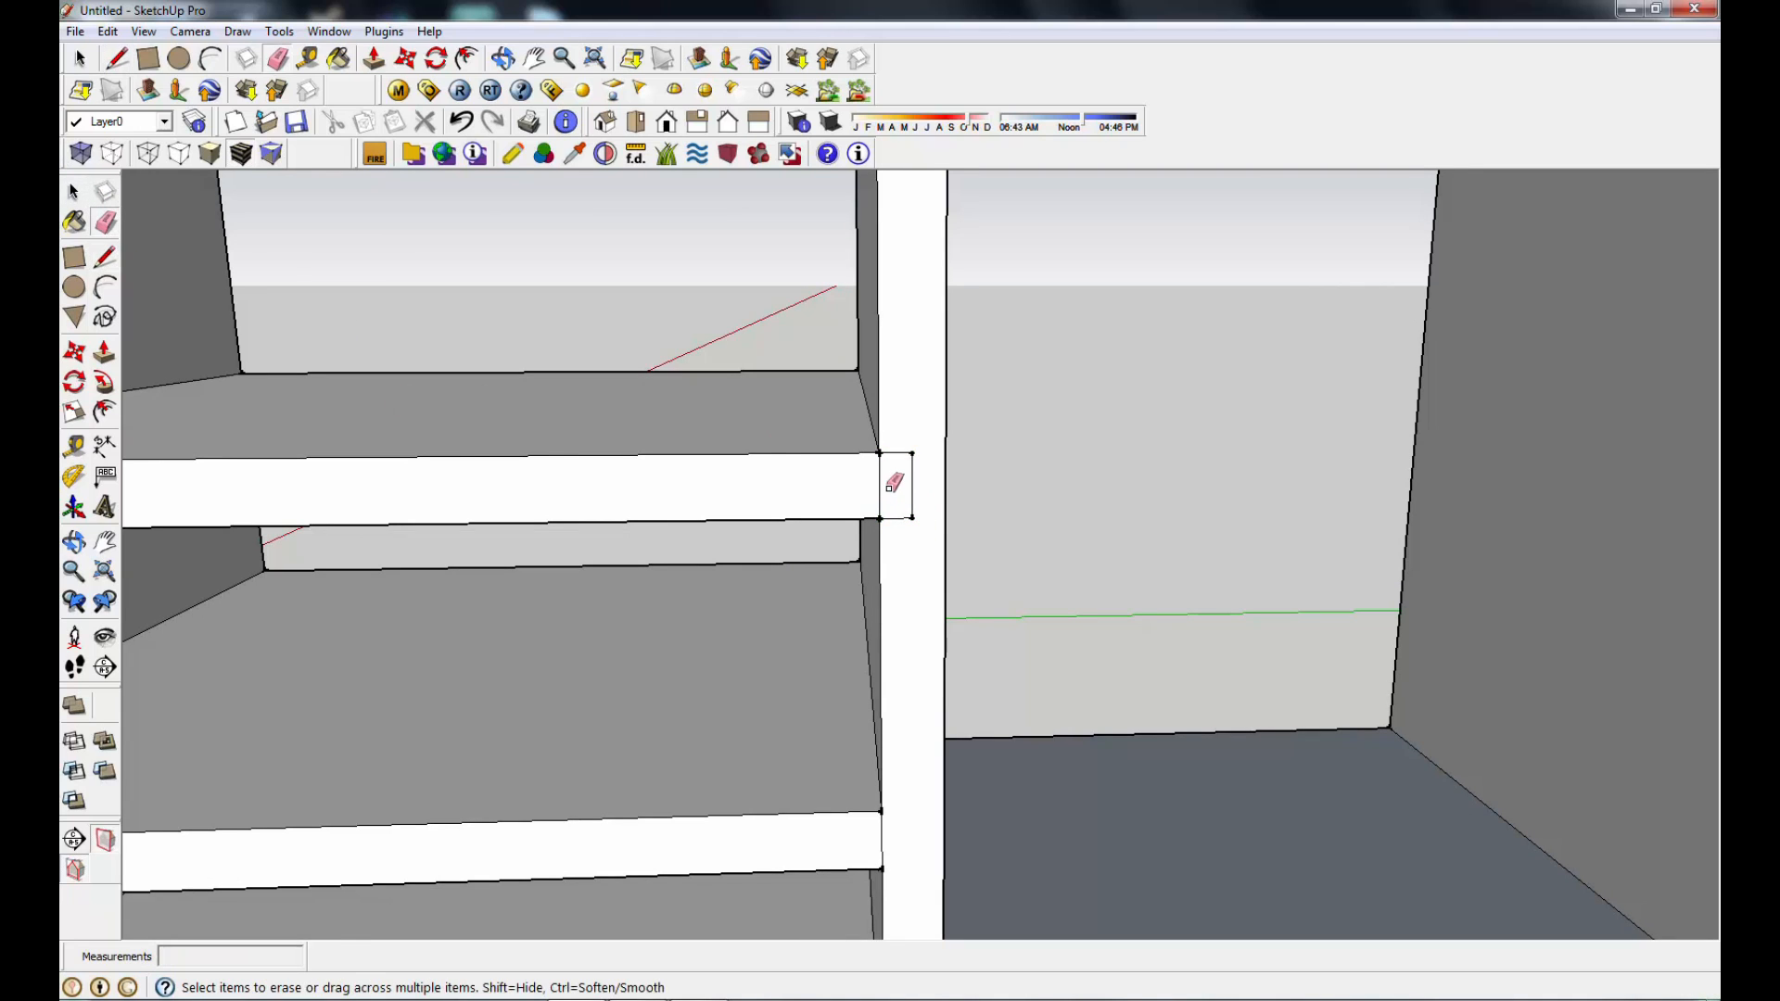
{"action": "scroll", "coordinate": [869, 497], "scroll_direction": "down", "scroll_amount": 4}
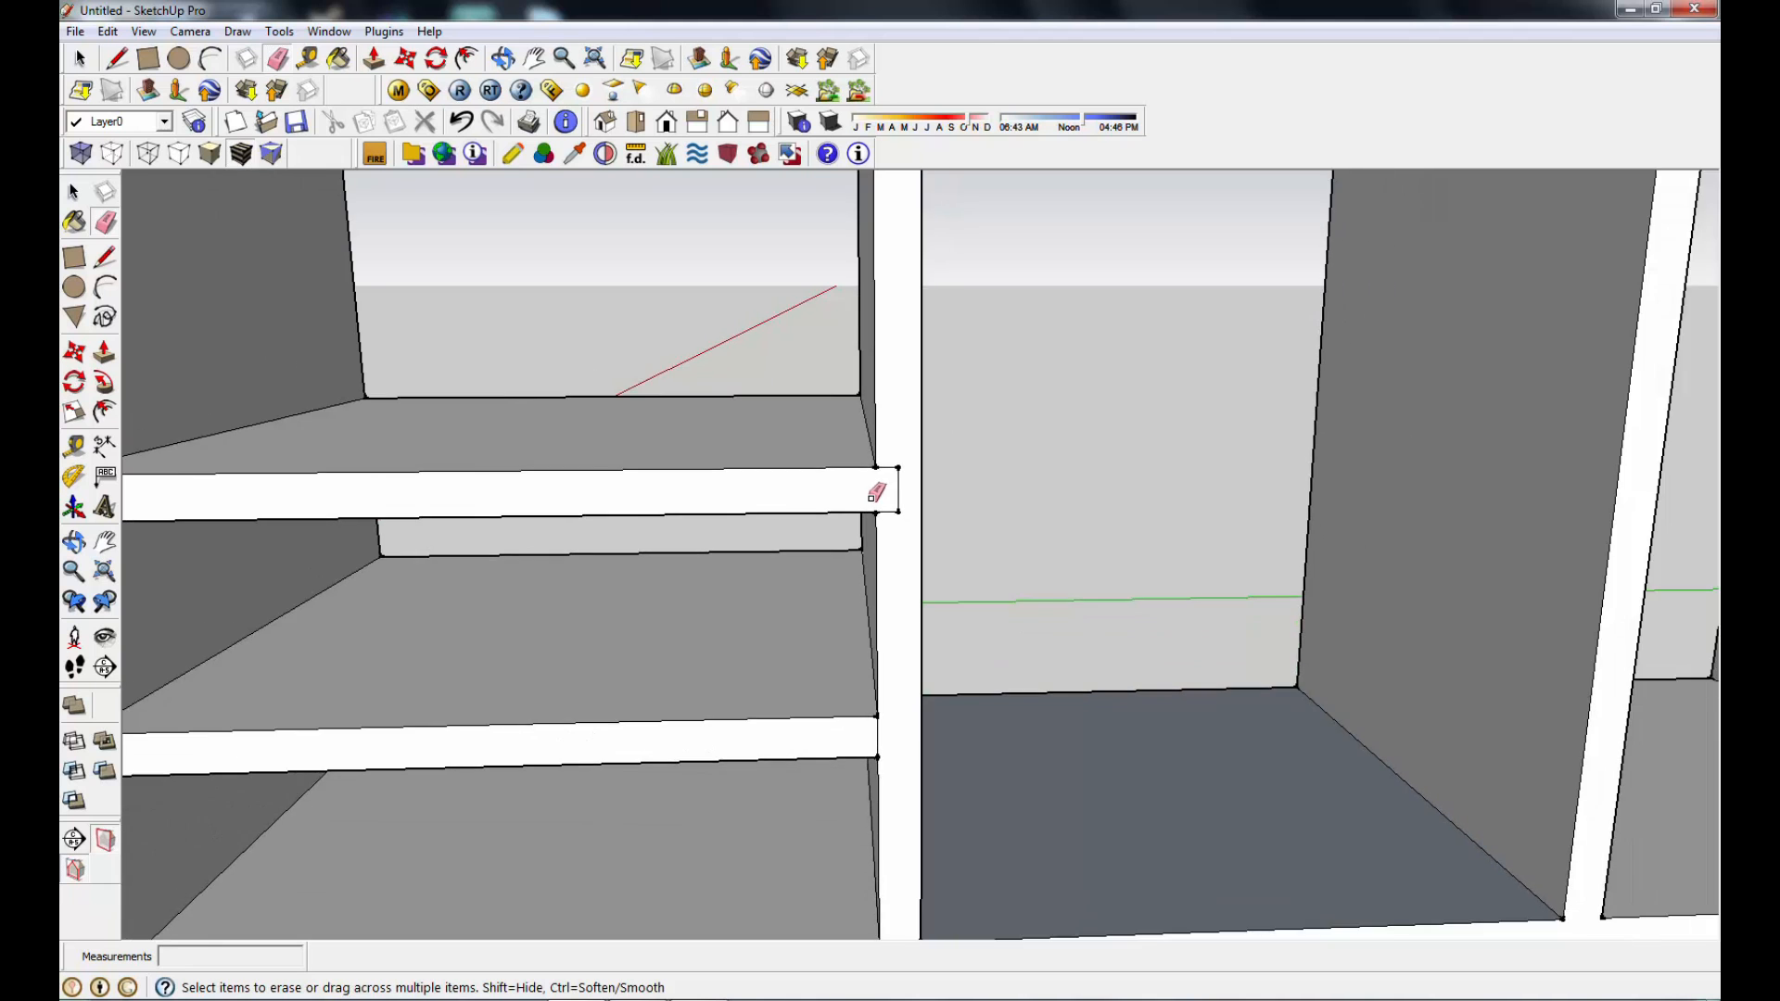
Step: Outline a matching dado halfway into the left side panel at the upper shelf's left end and erase the line separating it from the shelf
{"action": "left_click", "coordinate": [534, 61]}
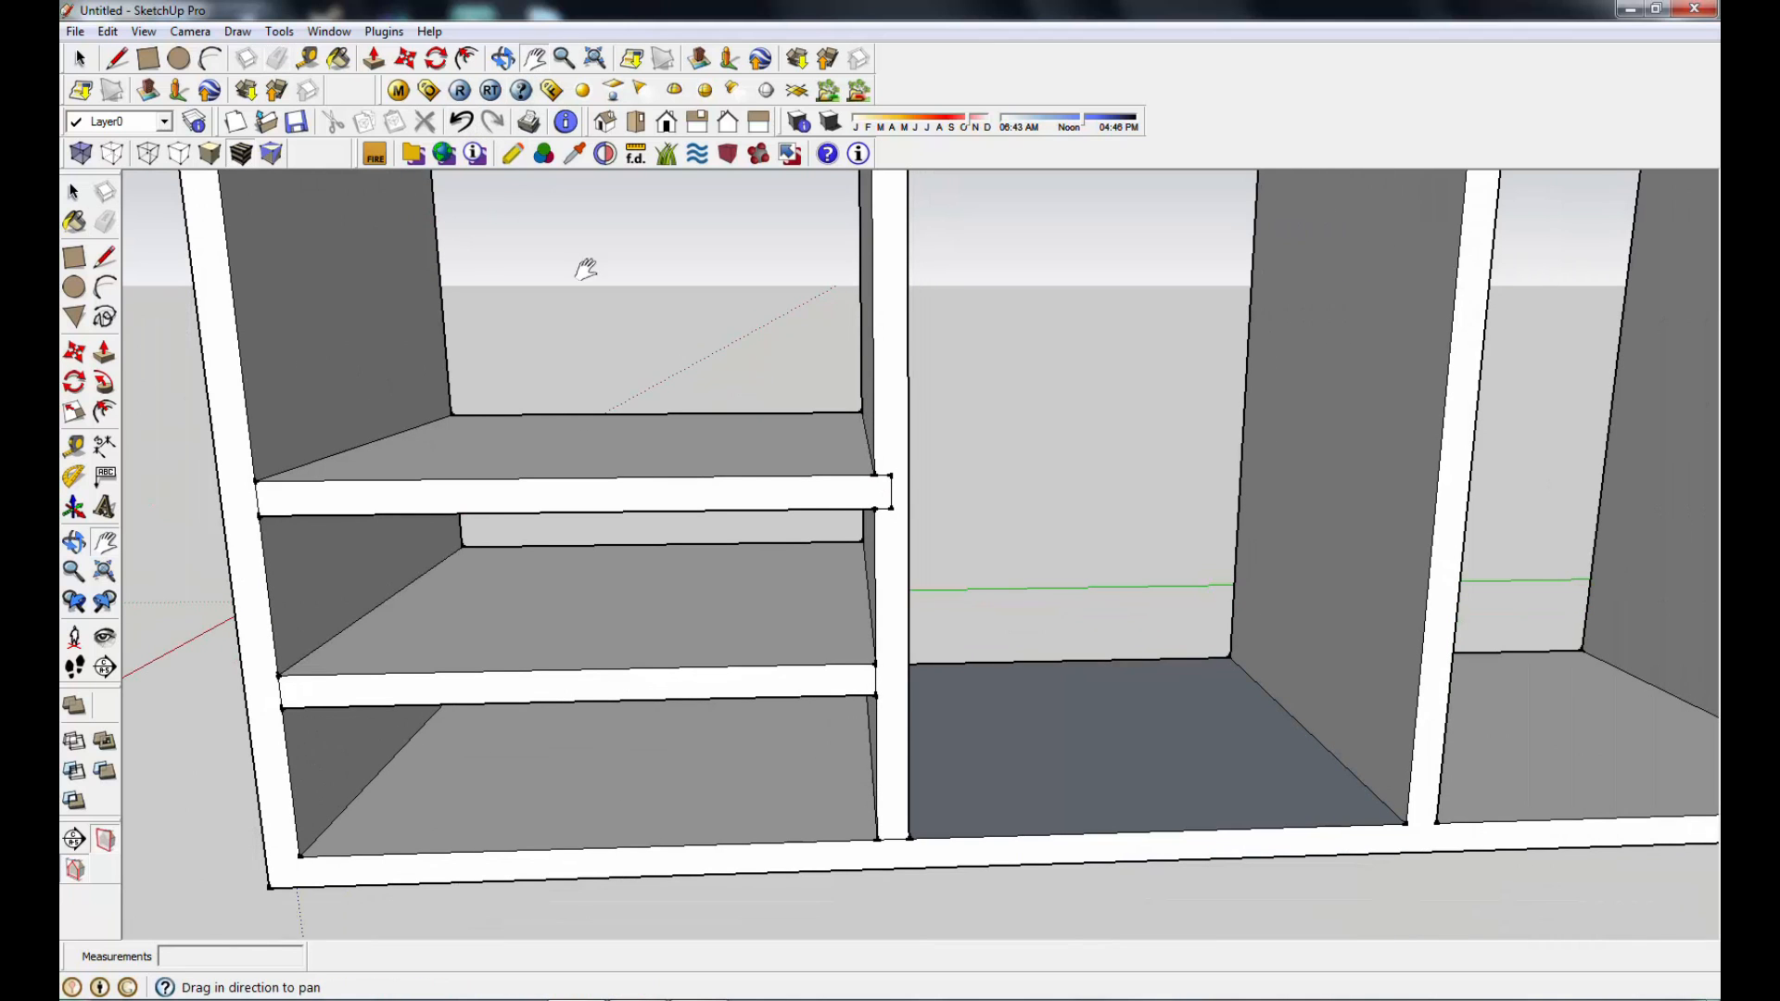
{"action": "left_click_drag", "start_coordinate": [522, 535], "coordinate": [580, 513]}
{"action": "middle_click_drag", "start_coordinate": [601, 541], "coordinate": [1104, 485]}
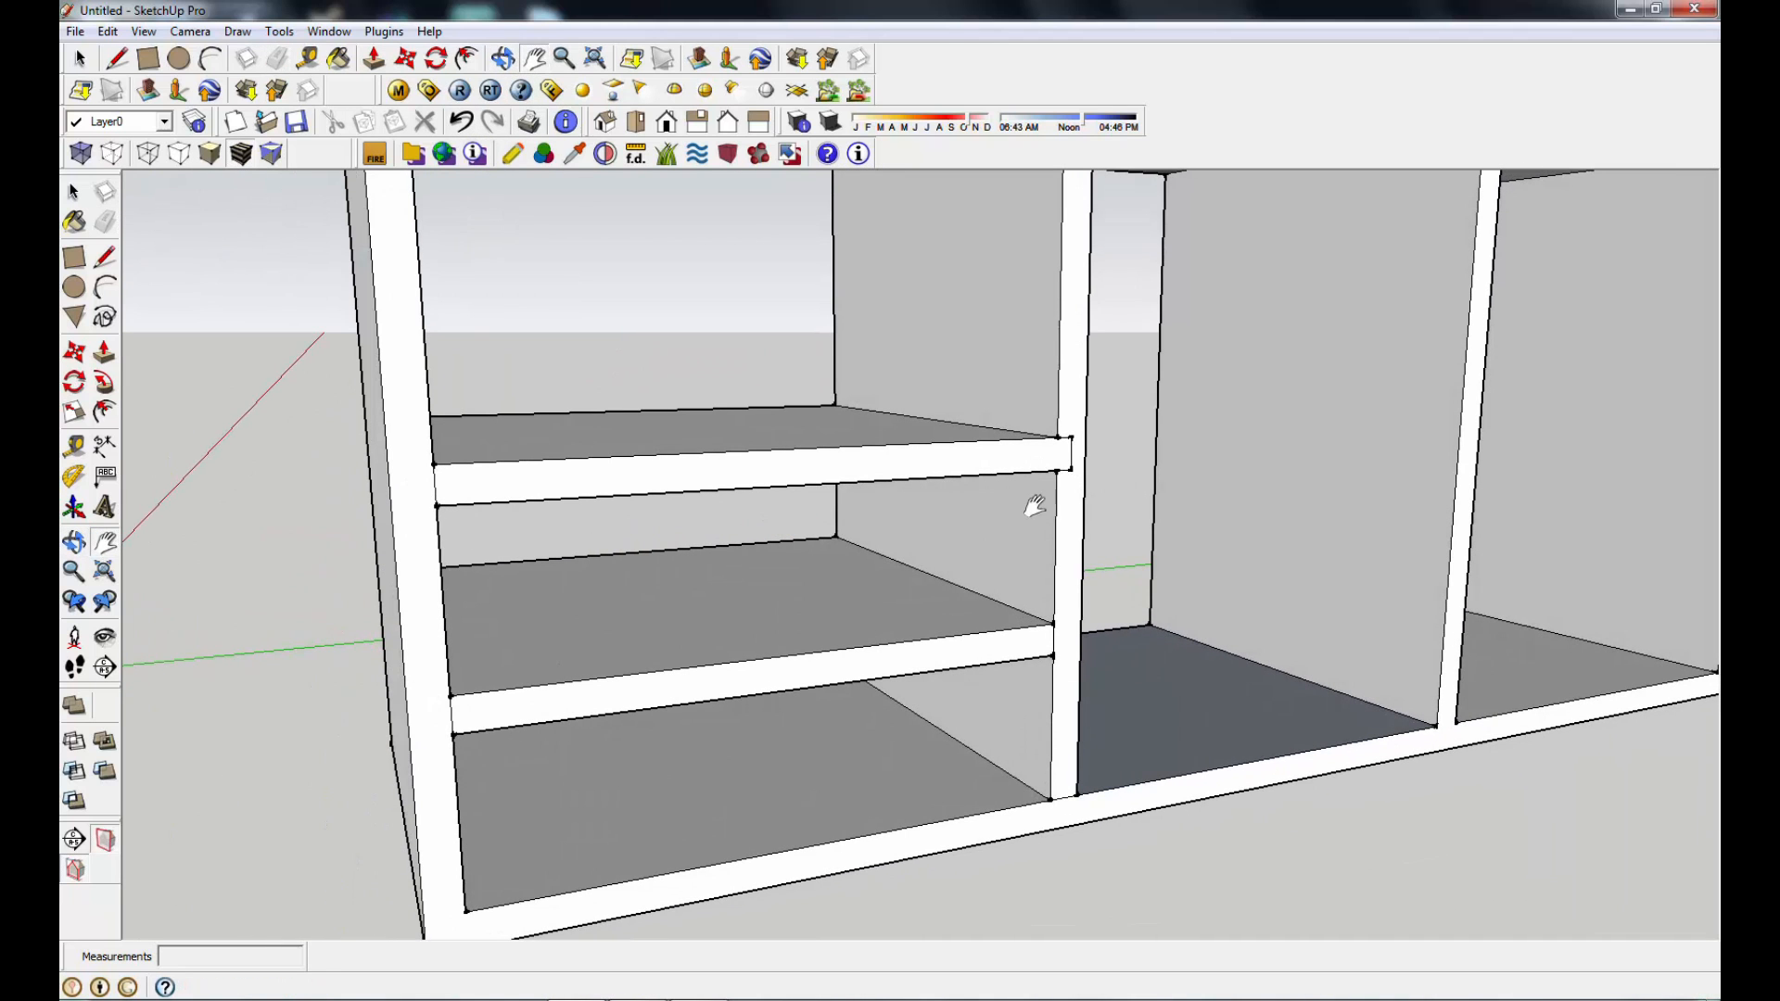
{"action": "middle_click_drag", "start_coordinate": [986, 569], "coordinate": [826, 555]}
{"action": "left_click_drag", "start_coordinate": [402, 409], "coordinate": [525, 492]}
{"action": "scroll", "coordinate": [526, 492], "scroll_direction": "up", "scroll_amount": 1}
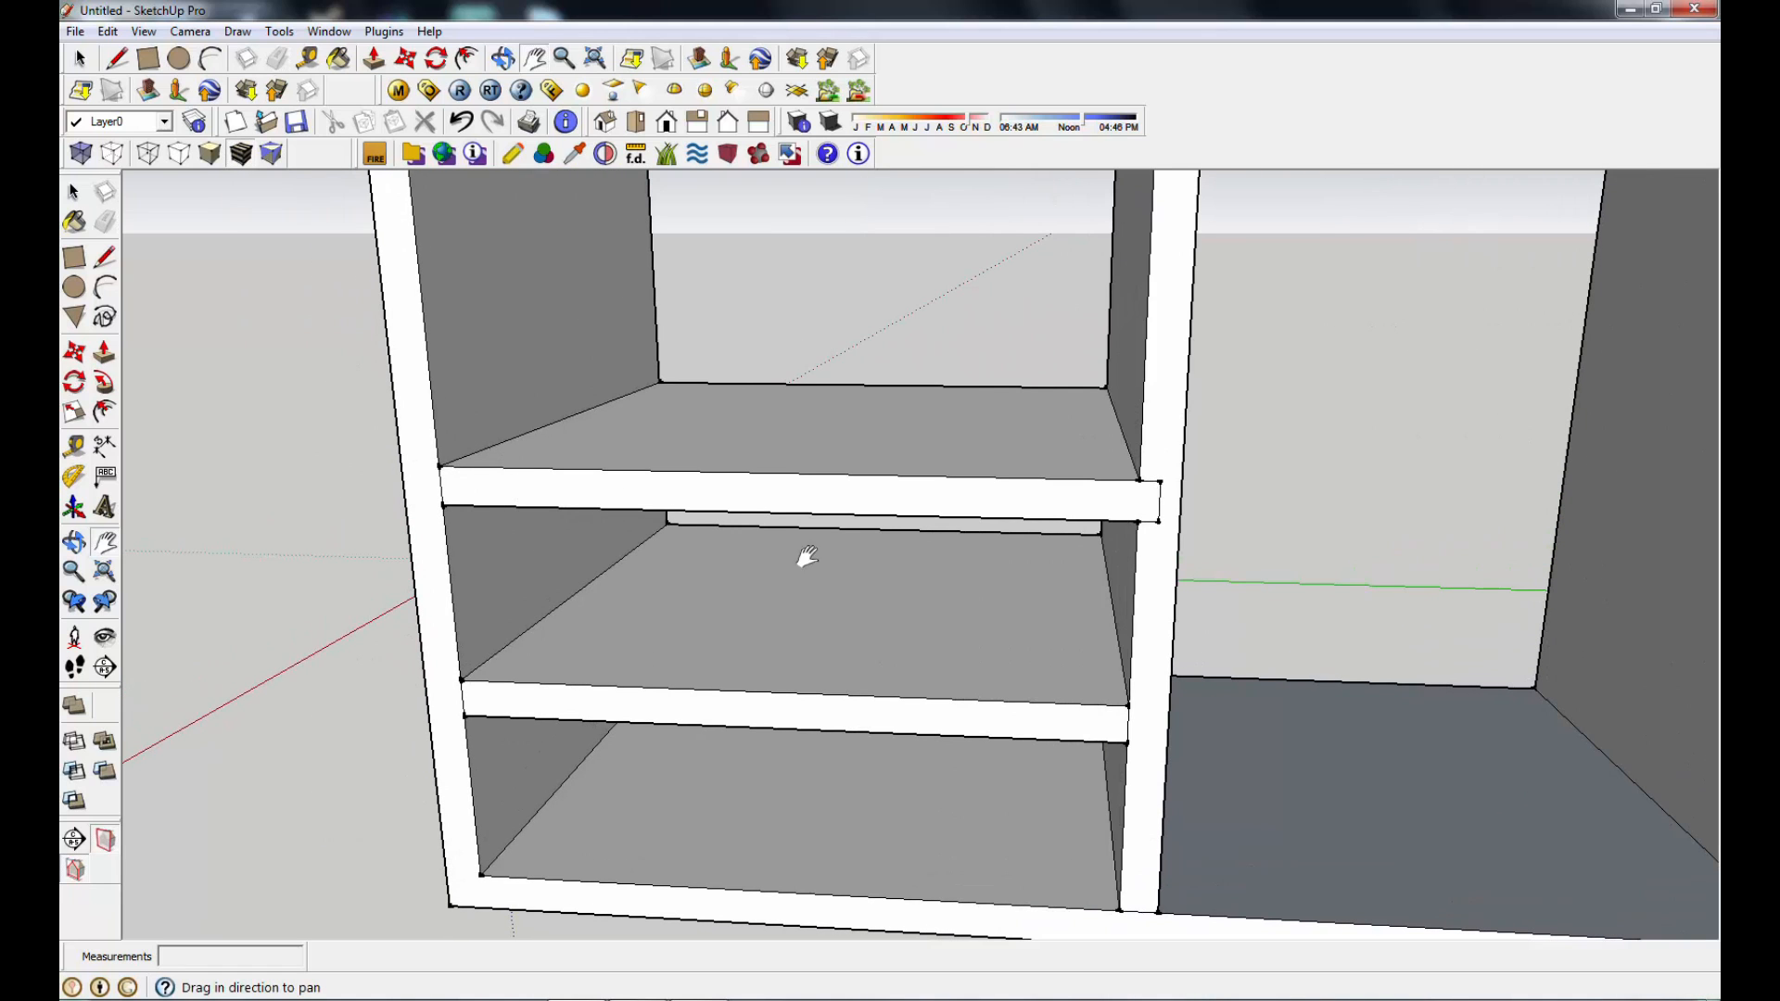
{"action": "left_click", "coordinate": [105, 257]}
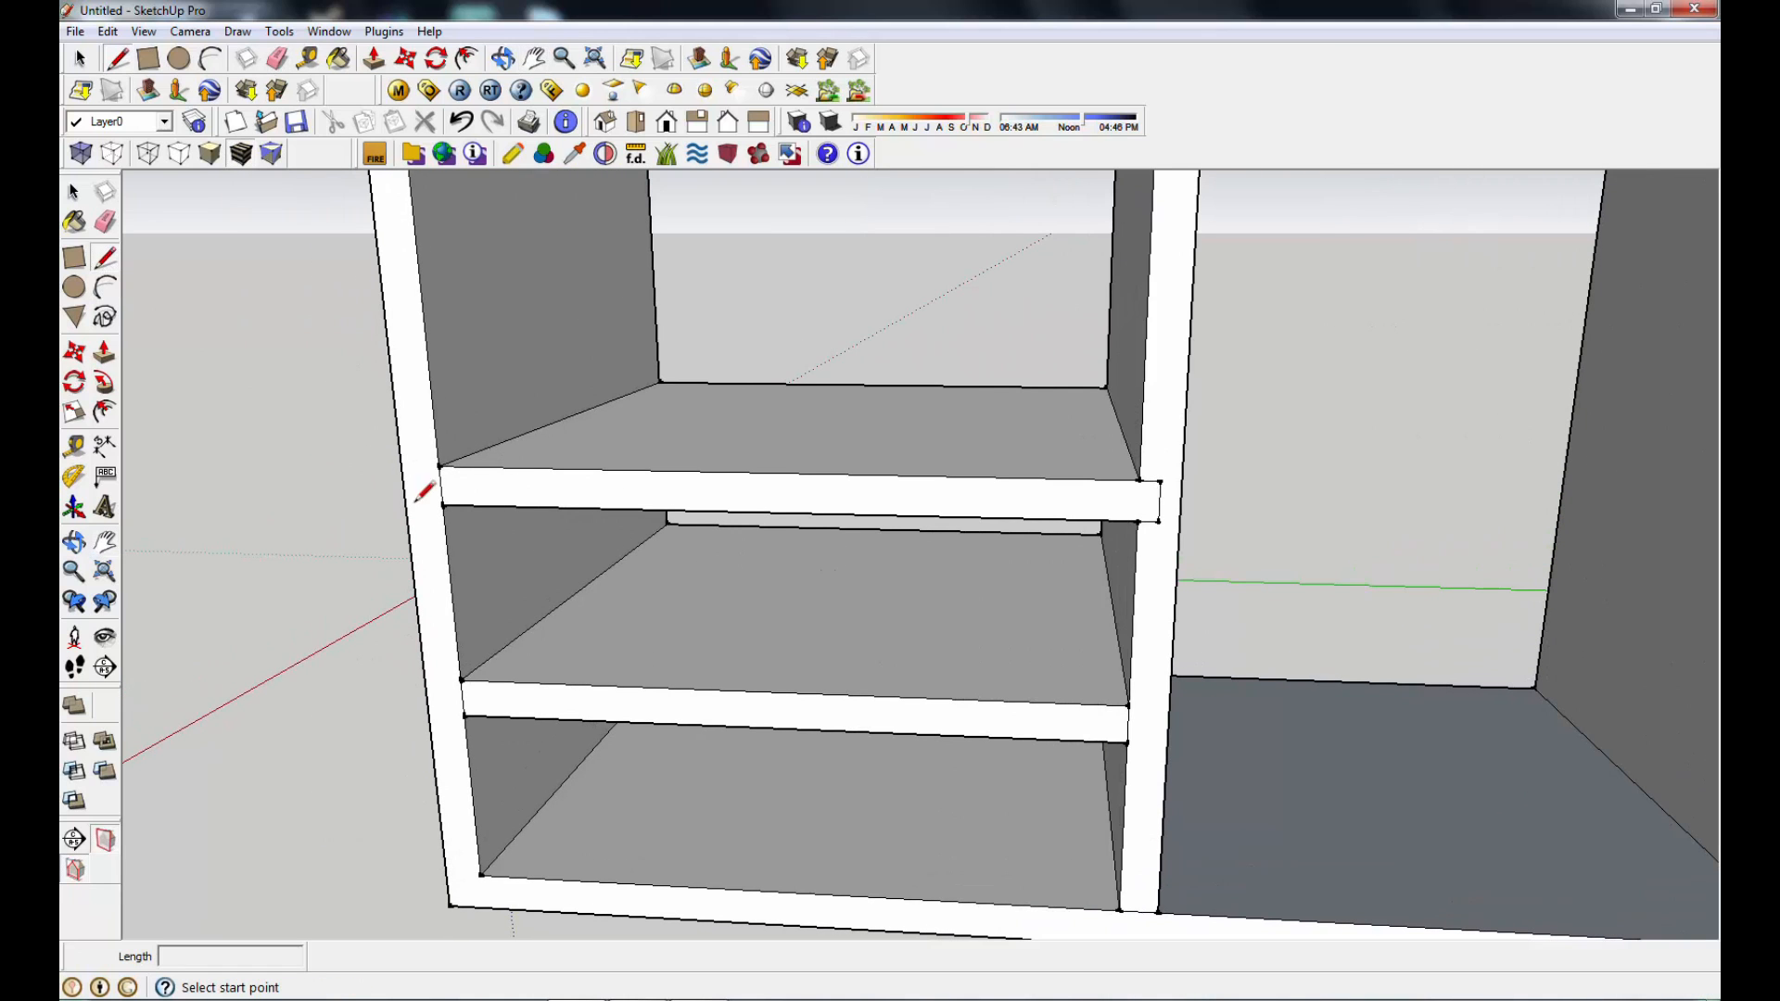
{"action": "left_click", "coordinate": [439, 464]}
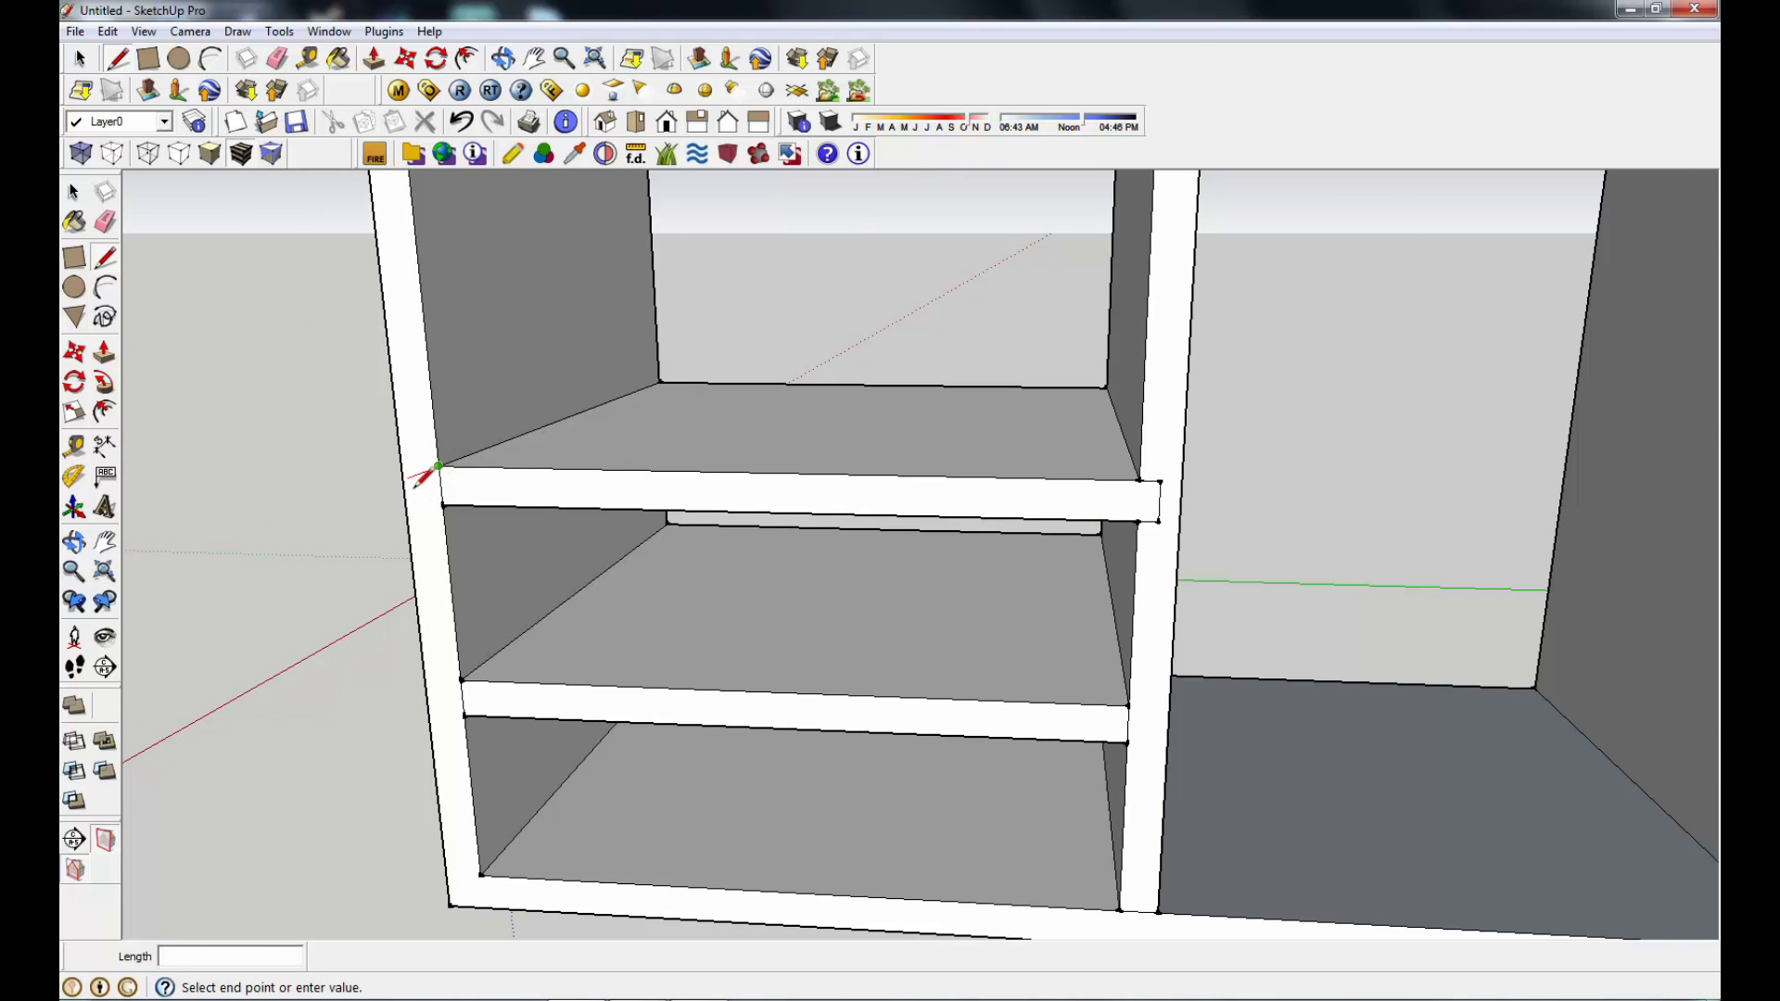
{"action": "scroll", "coordinate": [414, 487], "scroll_direction": "up", "scroll_amount": 2}
{"action": "middle_click_drag", "start_coordinate": [414, 487], "coordinate": [929, 555], "text": "shift"}
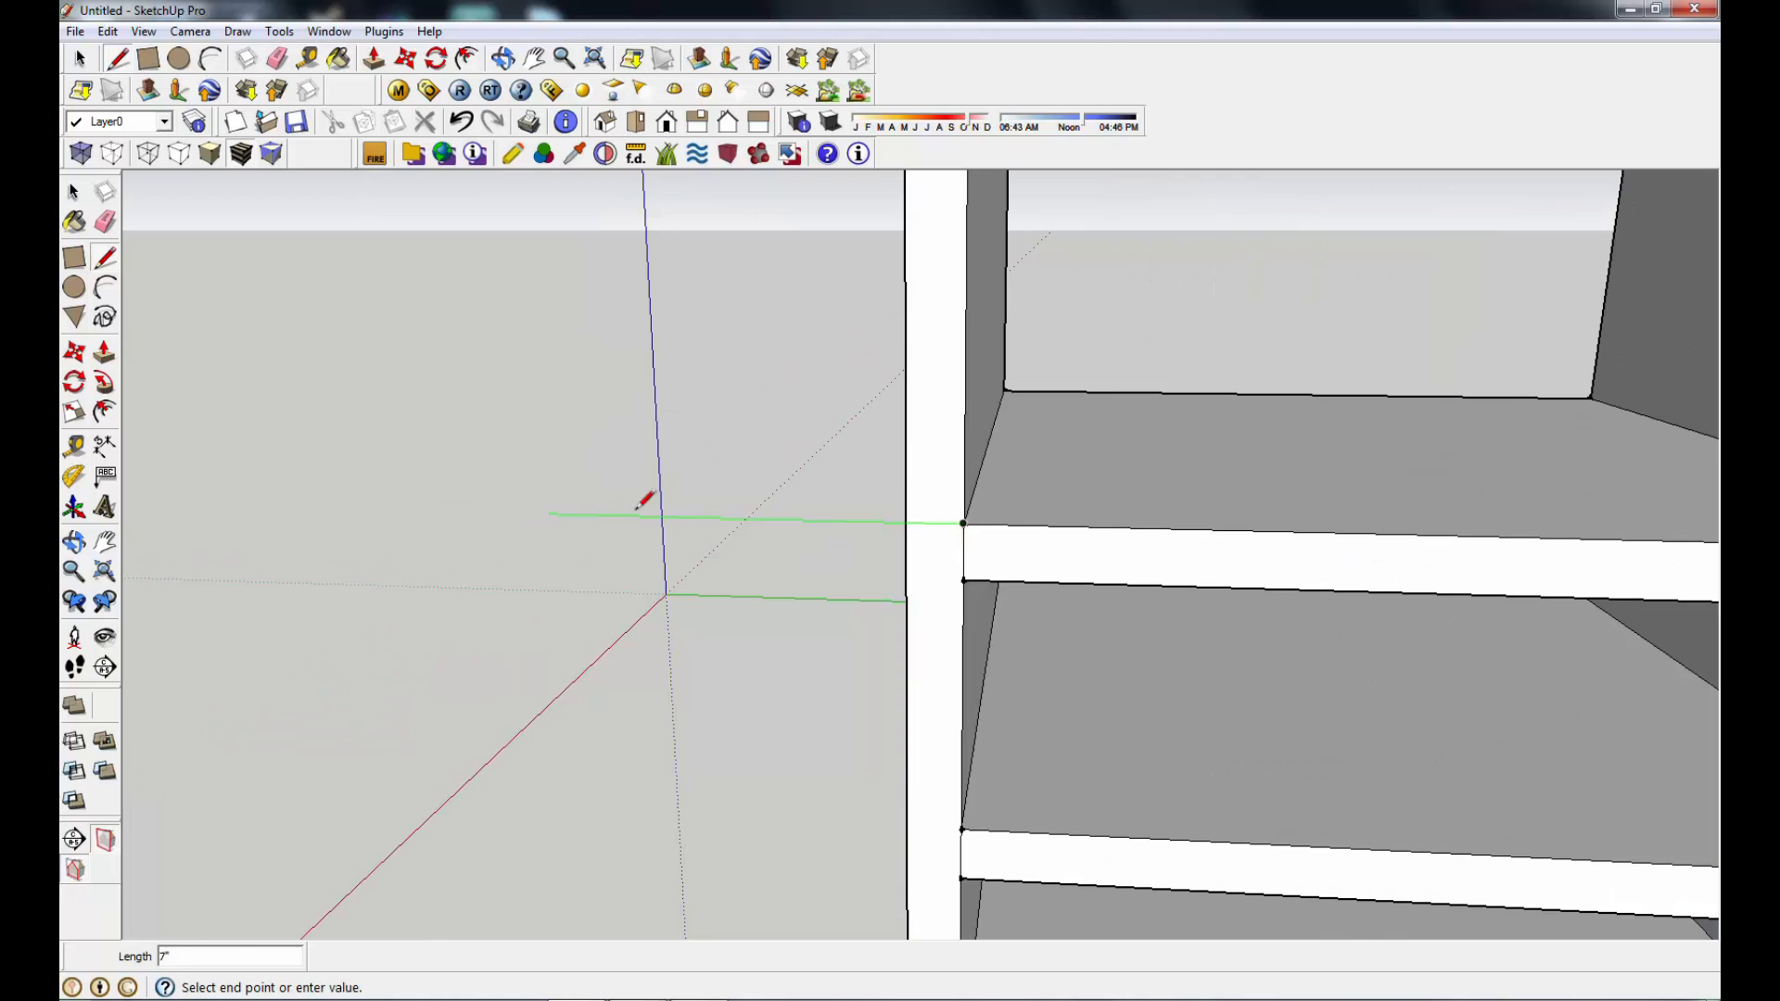
{"action": "left_click", "coordinate": [965, 579]}
{"action": "scroll", "coordinate": [914, 565], "scroll_direction": "down", "scroll_amount": 5}
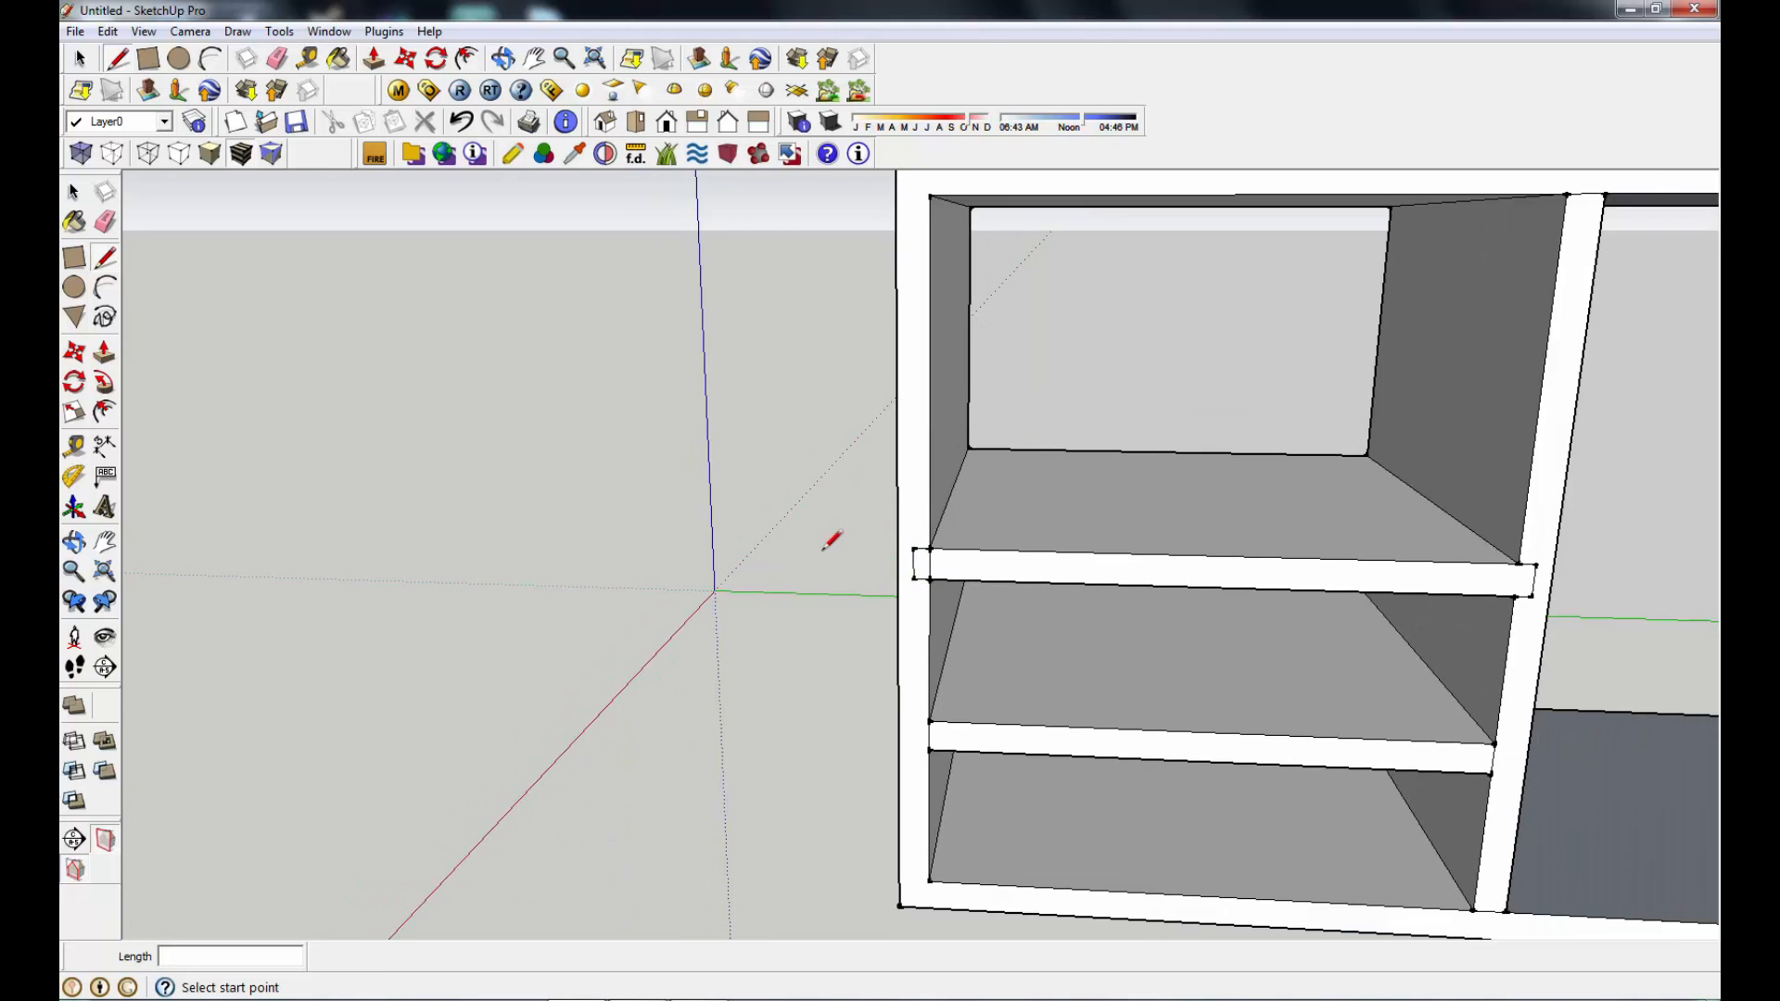
{"action": "left_click", "coordinate": [105, 221]}
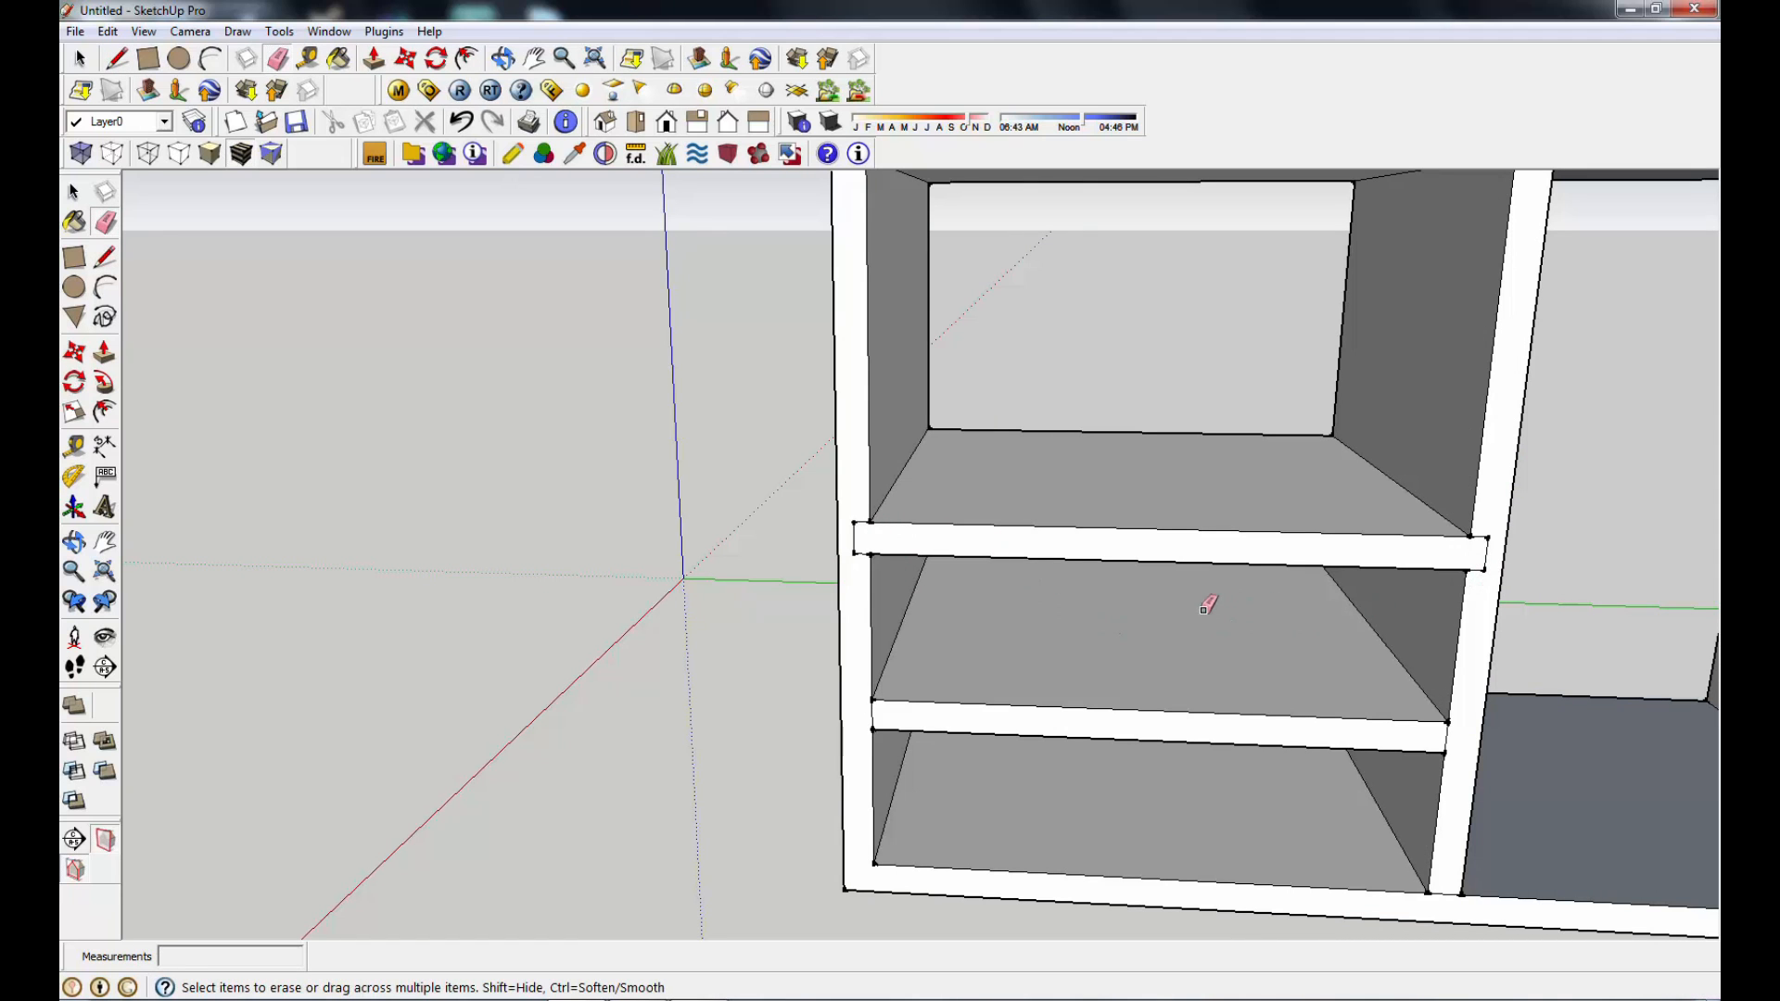
Step: Outline a 1/2" deep dado in the divider at the lower shelf's right end and erase the line separating it from the shelf
{"action": "middle_click_drag", "start_coordinate": [1228, 642], "coordinate": [637, 206]}
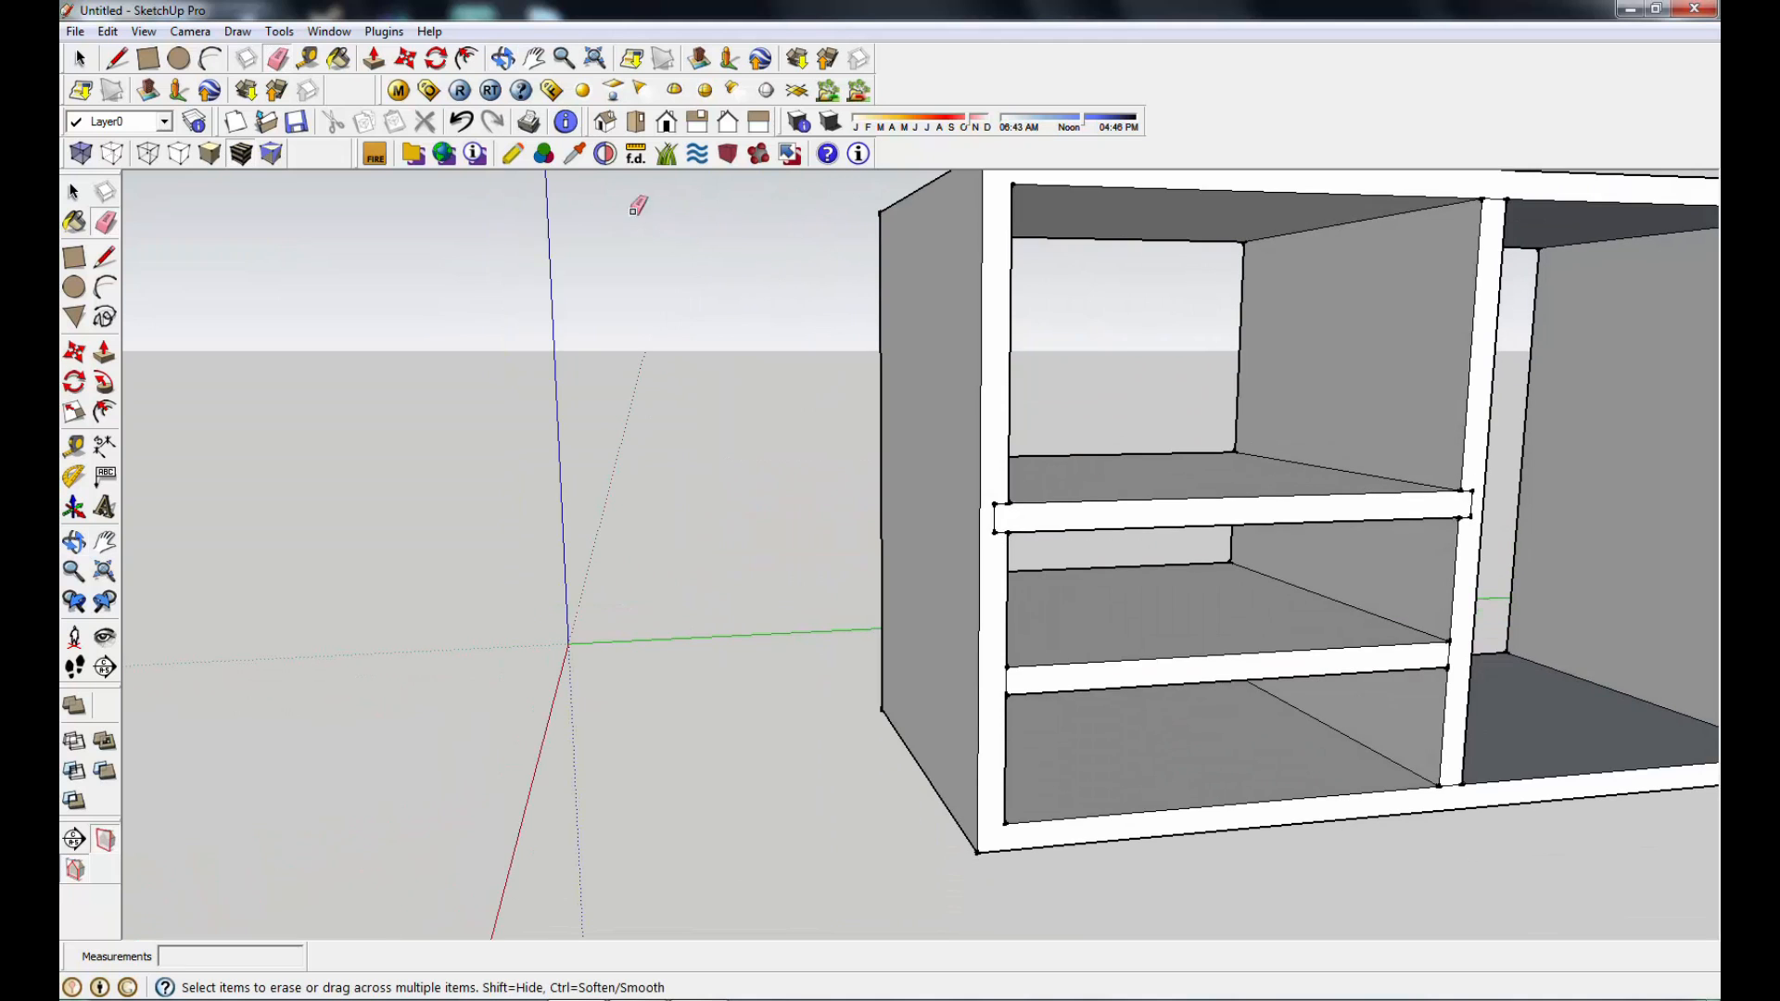
{"action": "left_click", "coordinate": [533, 61]}
{"action": "left_click_drag", "start_coordinate": [1312, 703], "coordinate": [921, 588]}
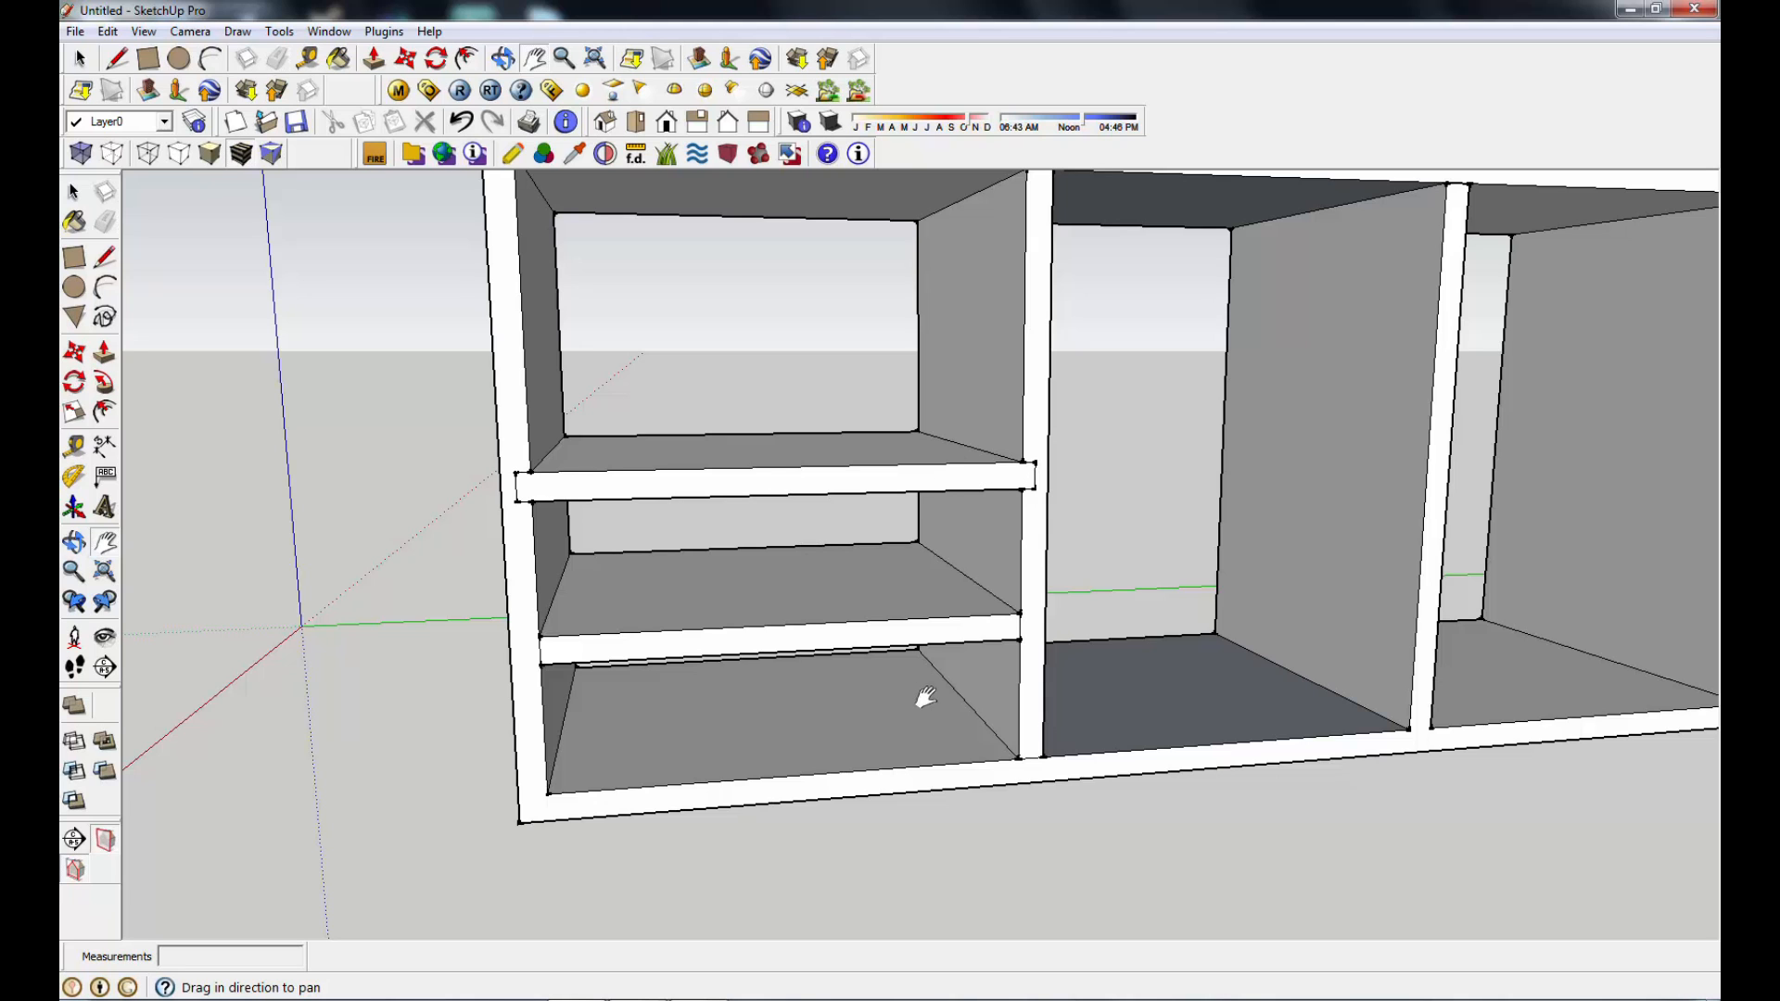
{"action": "left_click_drag", "start_coordinate": [771, 622], "coordinate": [751, 575]}
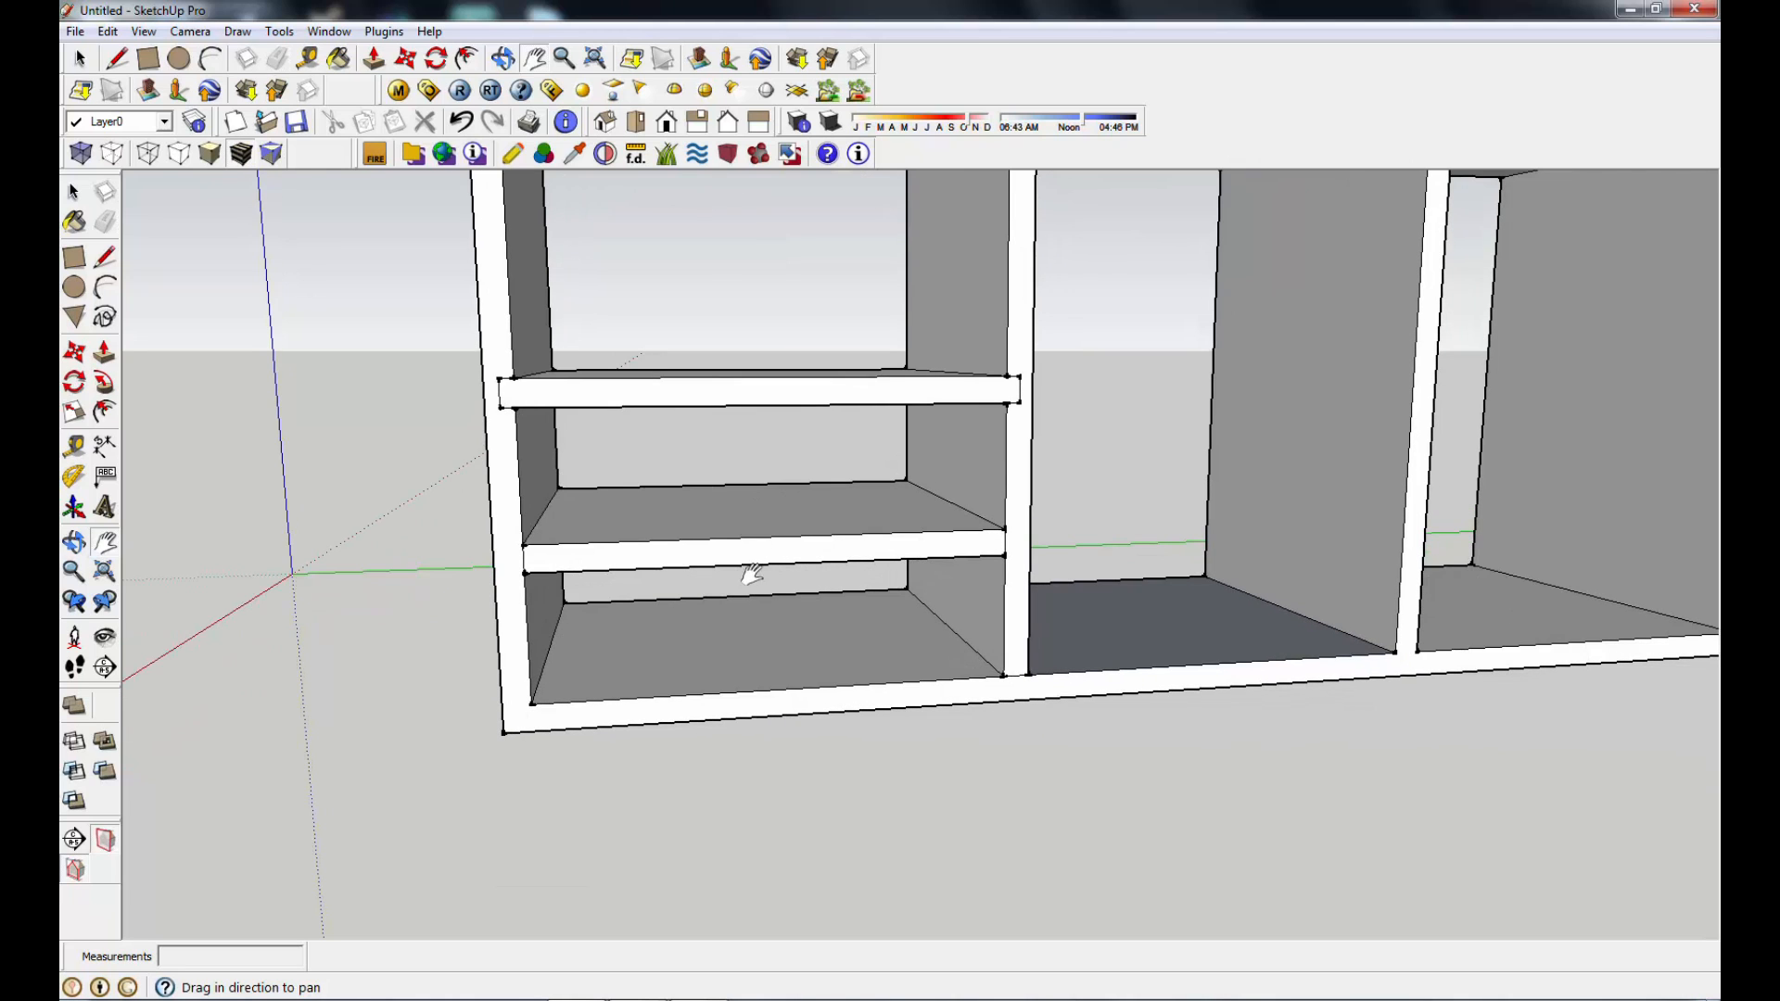
{"action": "left_click", "coordinate": [106, 256]}
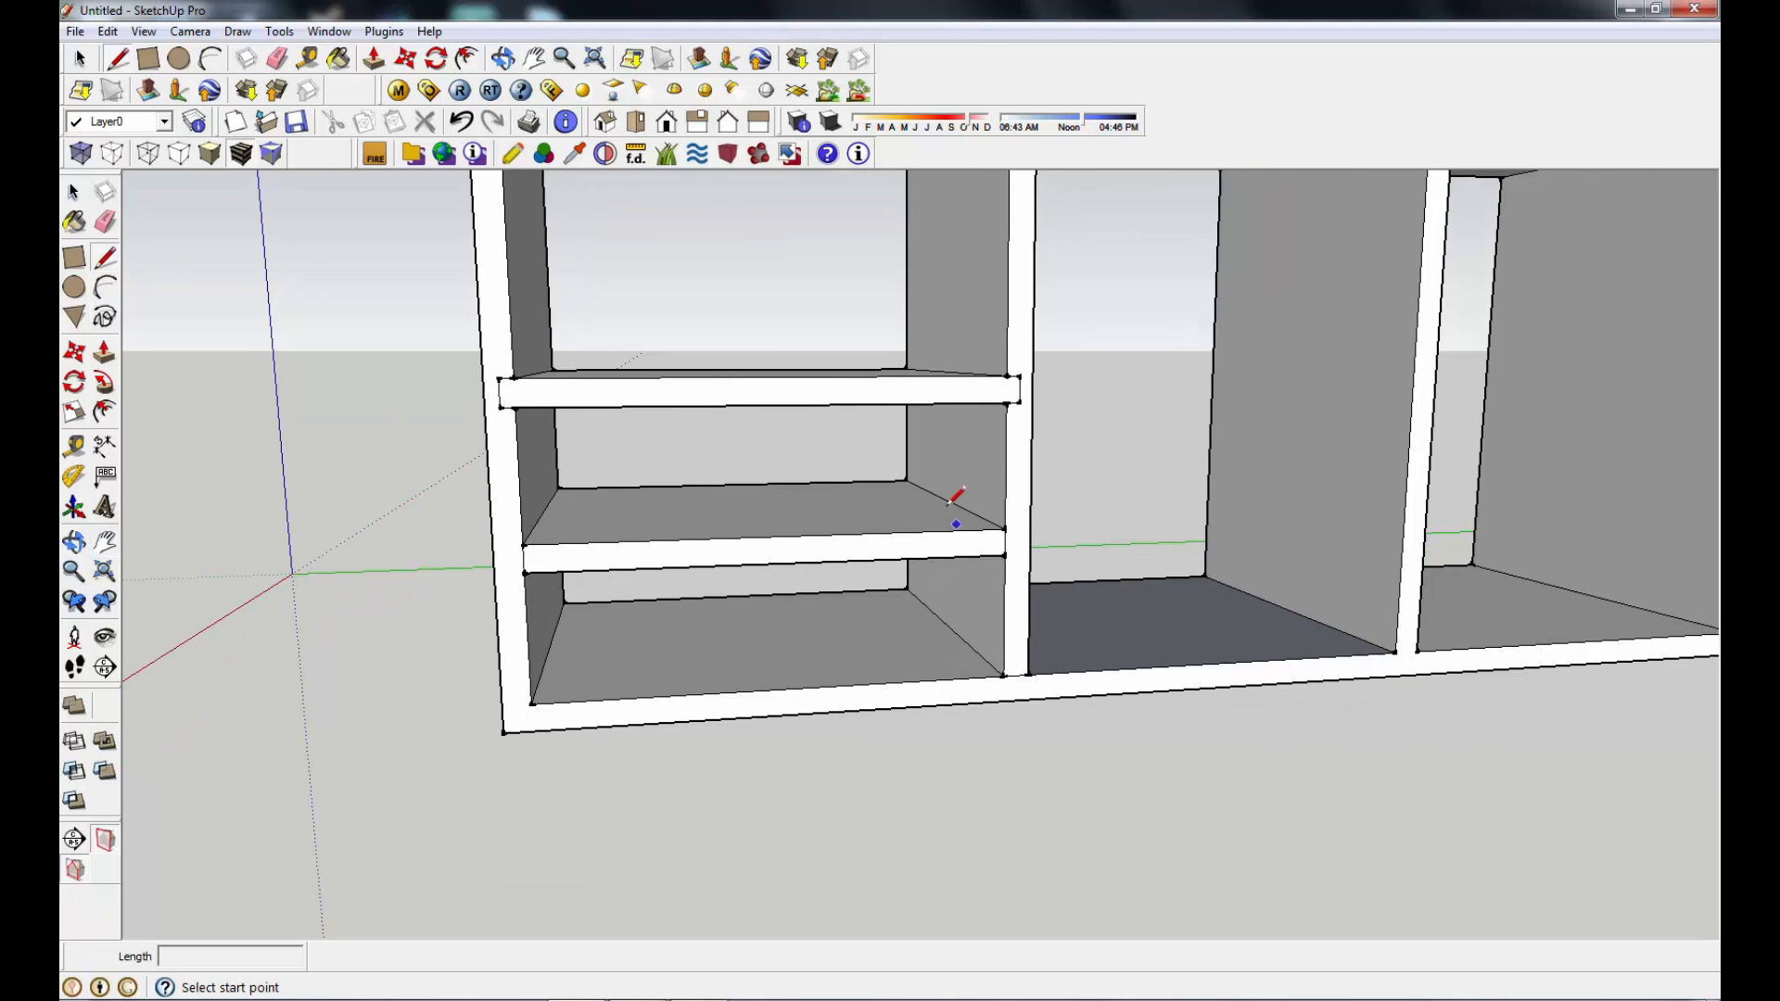
{"action": "left_click", "coordinate": [1007, 526]}
{"action": "scroll", "coordinate": [1016, 524], "scroll_direction": "up", "scroll_amount": 3}
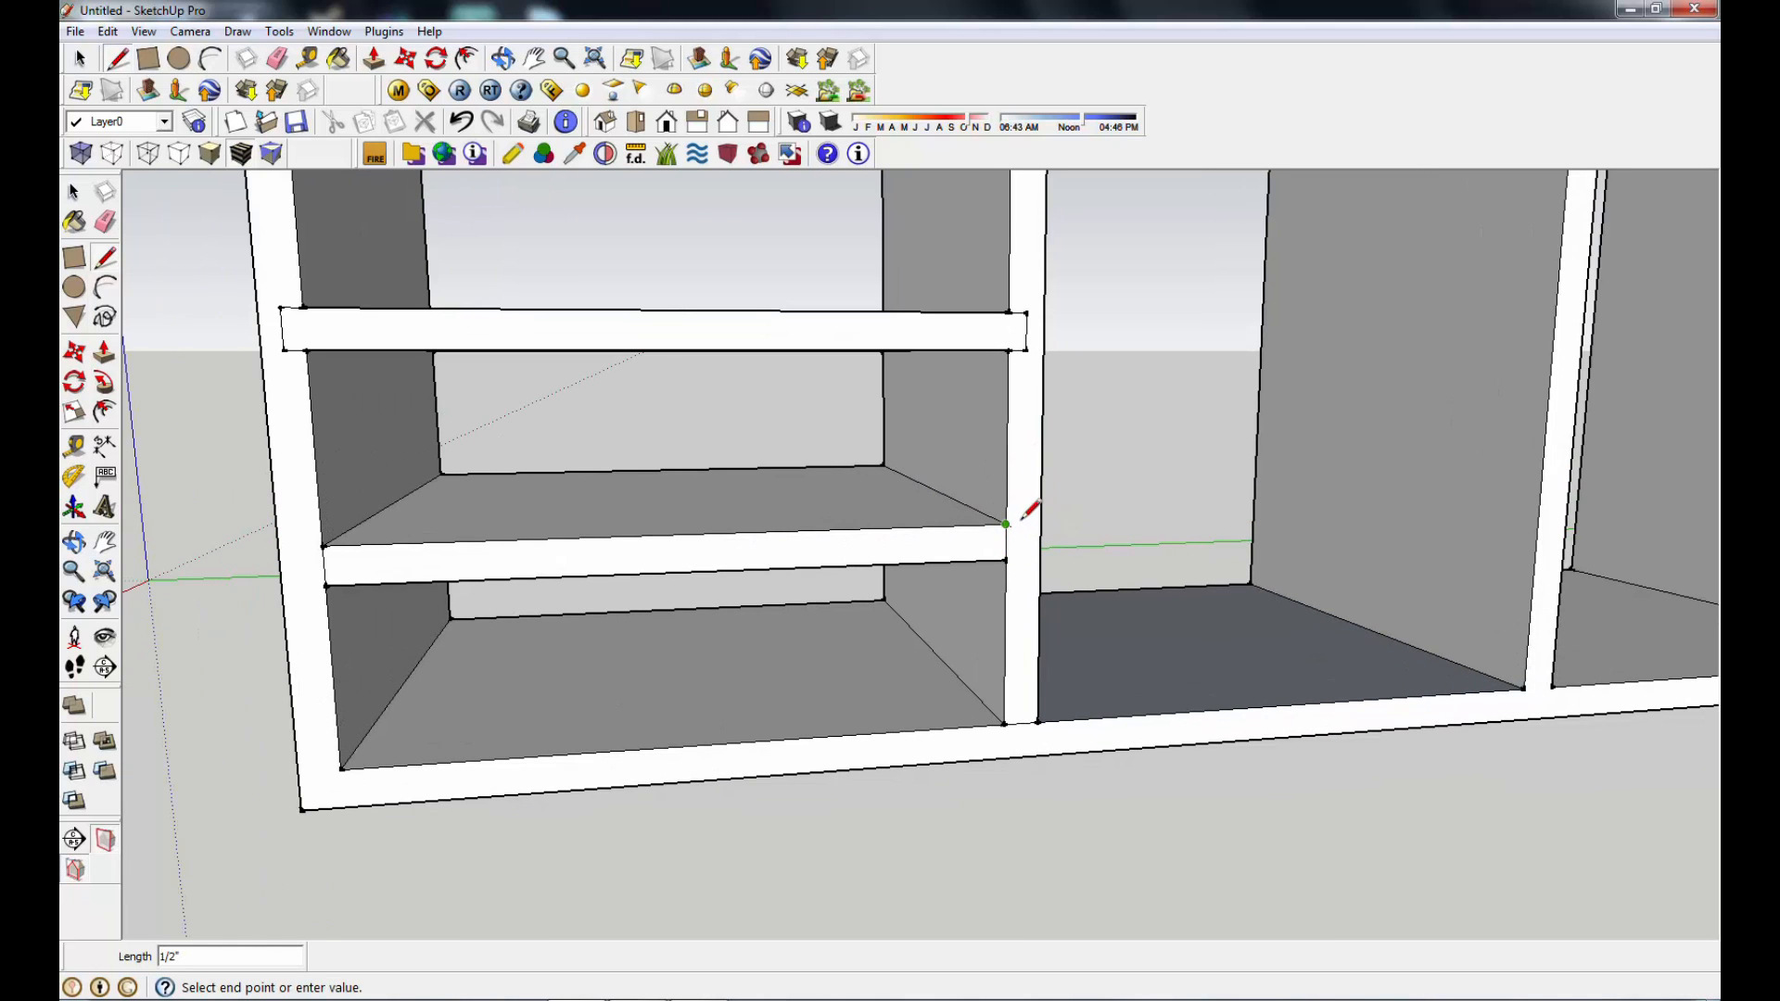
{"action": "scroll", "coordinate": [1028, 519], "scroll_direction": "up", "scroll_amount": 3}
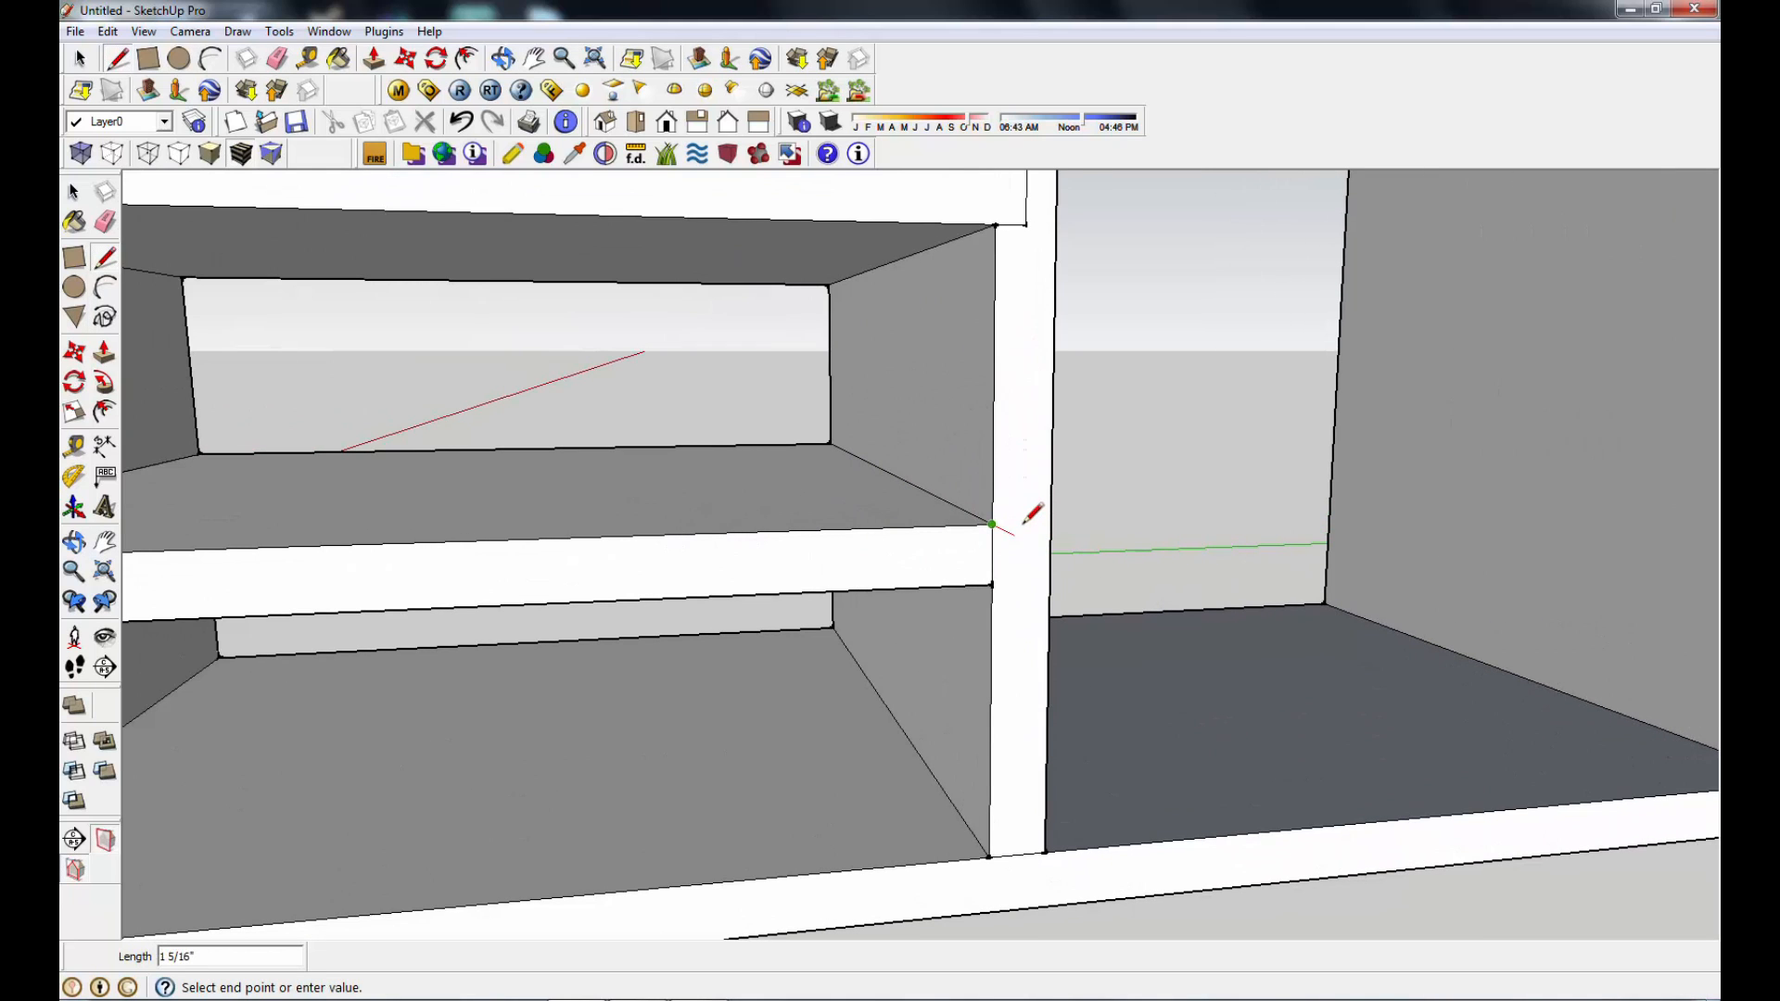
{"action": "left_click", "coordinate": [1022, 524]}
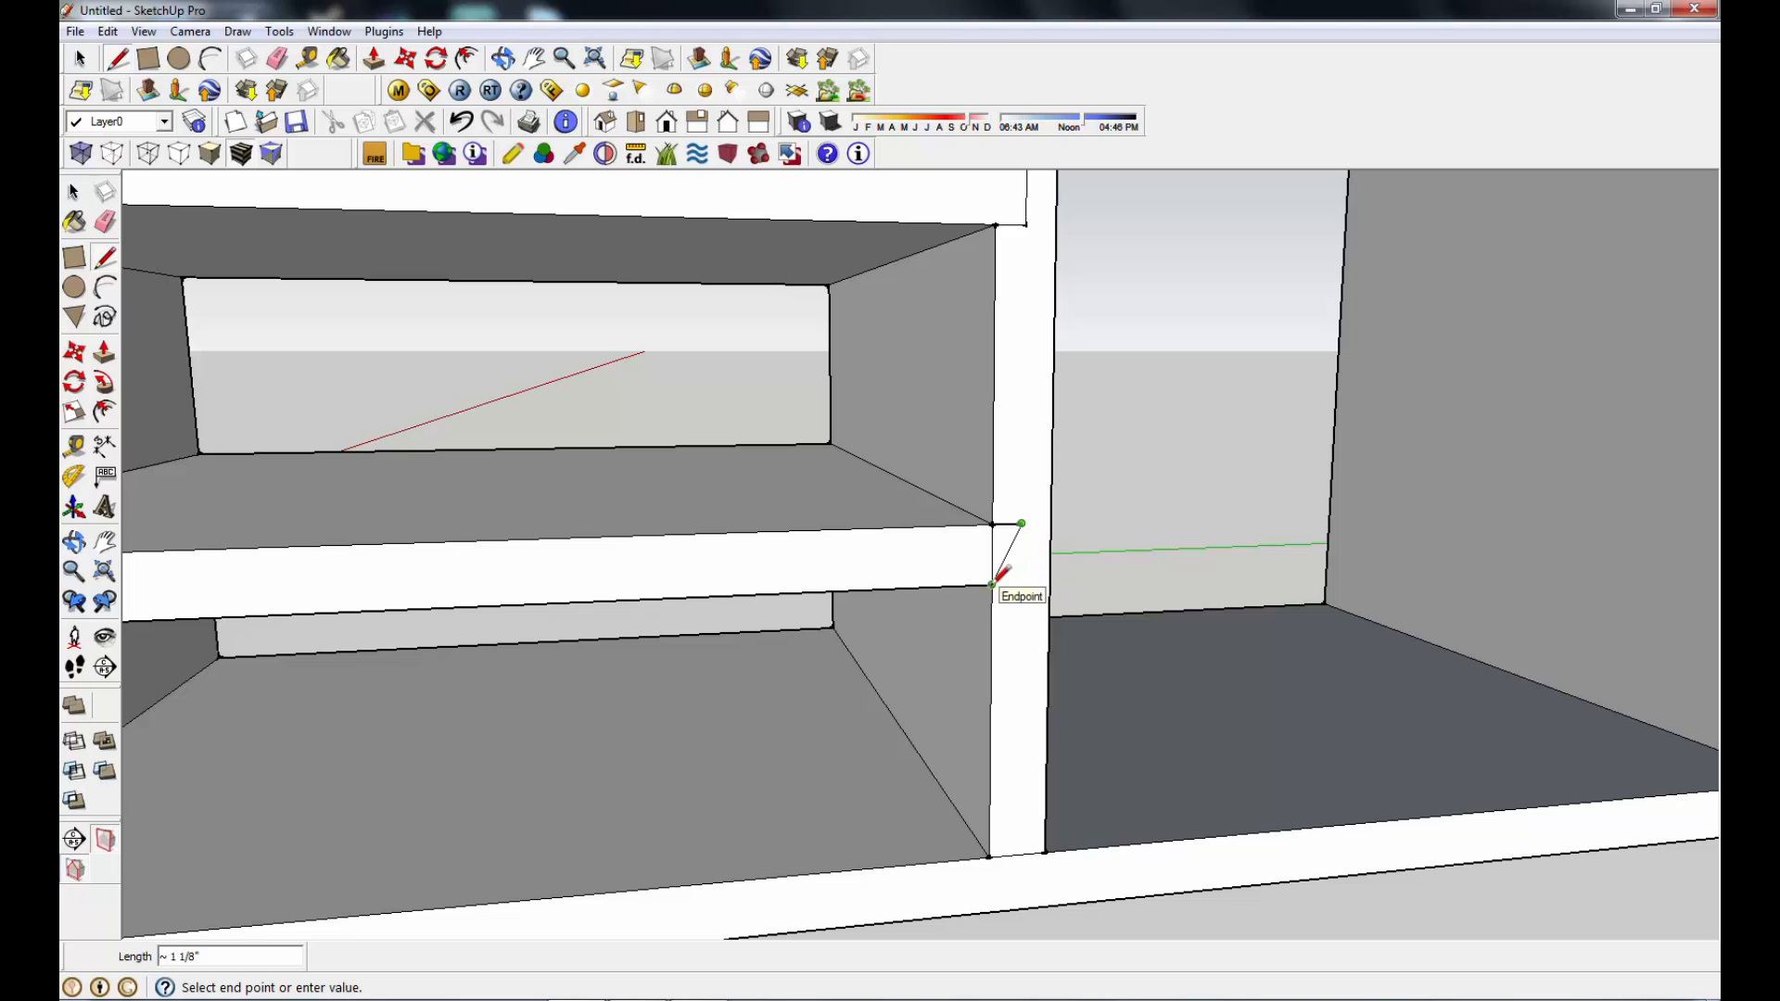
{"action": "left_click", "coordinate": [1021, 584]}
{"action": "left_click", "coordinate": [993, 584]}
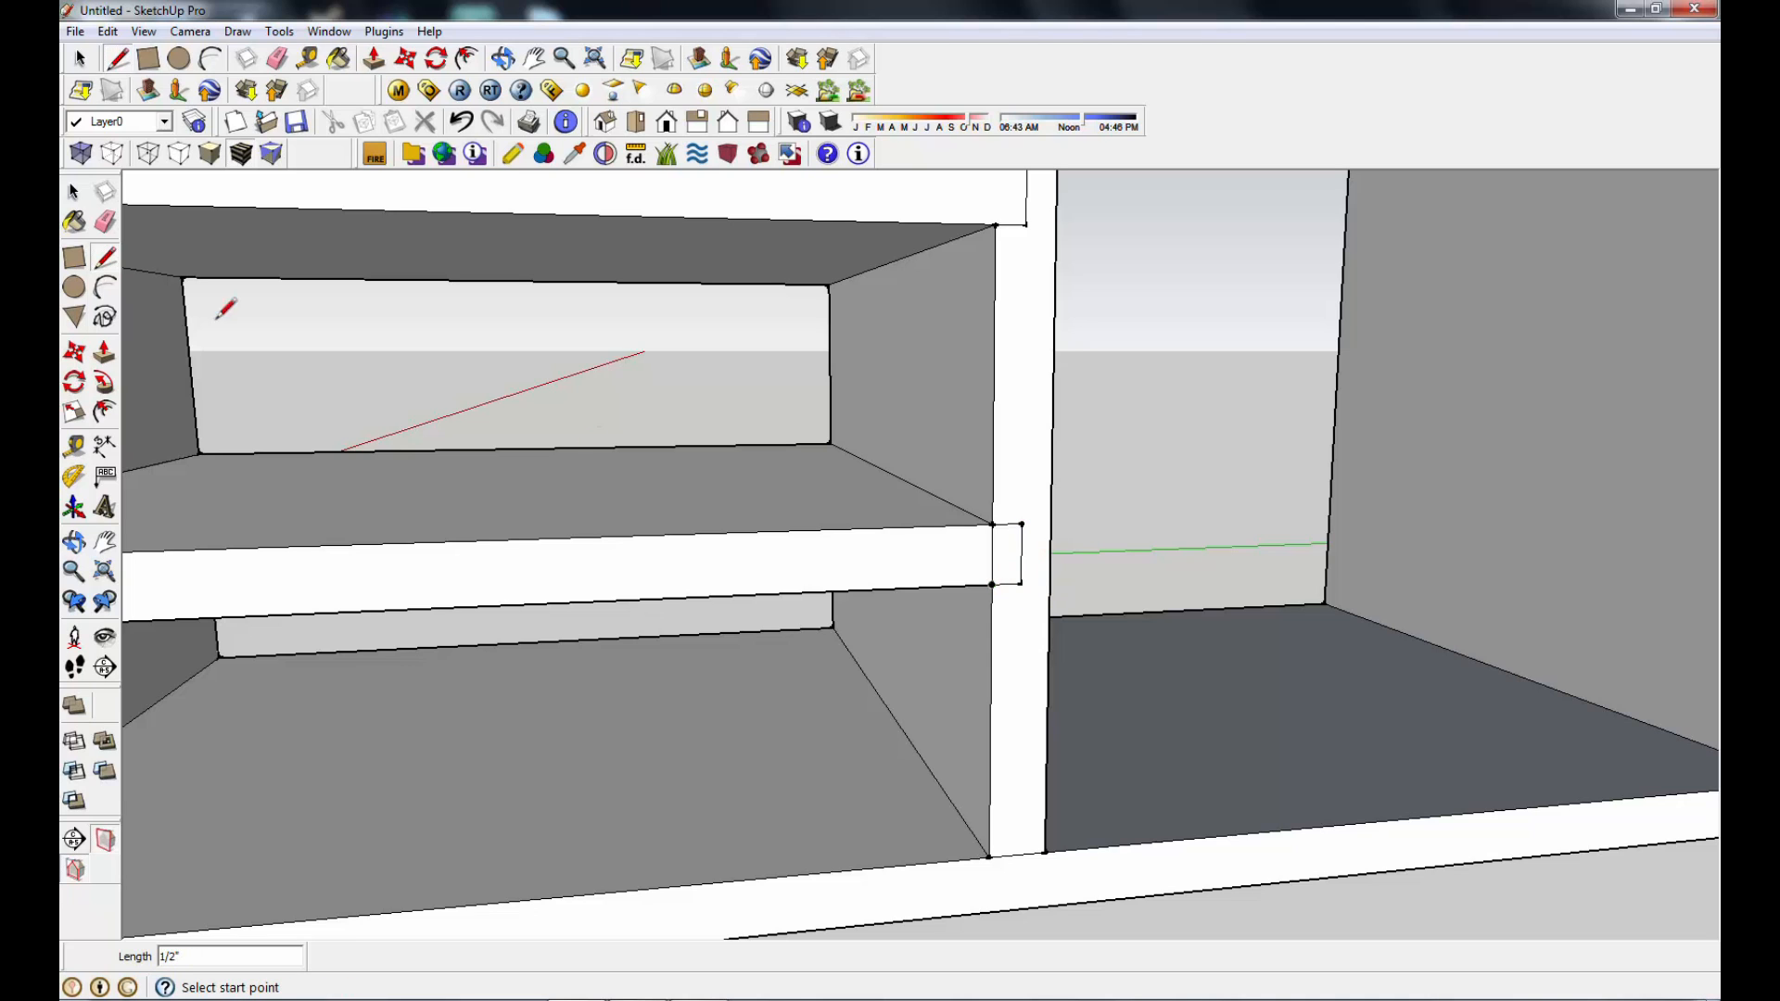
{"action": "left_click", "coordinate": [105, 224]}
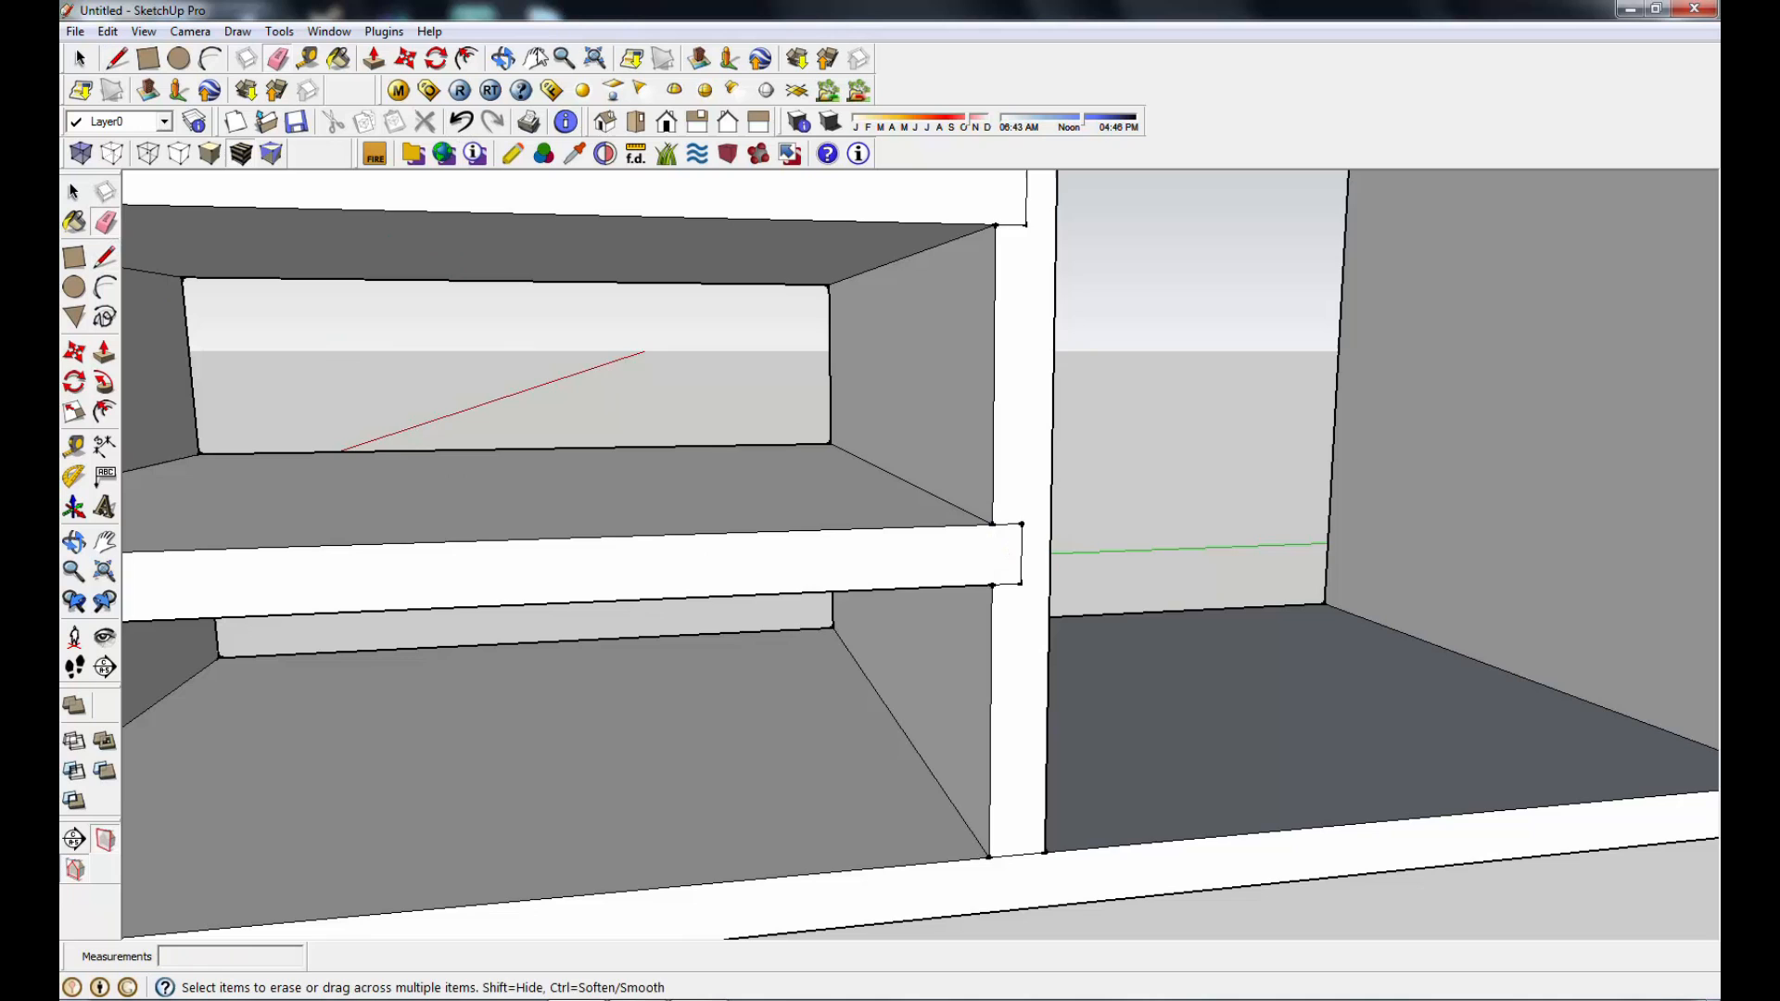
Step: Outline a matching dado in the left side panel at the lower shelf's left end and erase the line separating it from the shelf
{"action": "left_click", "coordinate": [539, 58]}
{"action": "left_click_drag", "start_coordinate": [324, 475], "coordinate": [876, 475]}
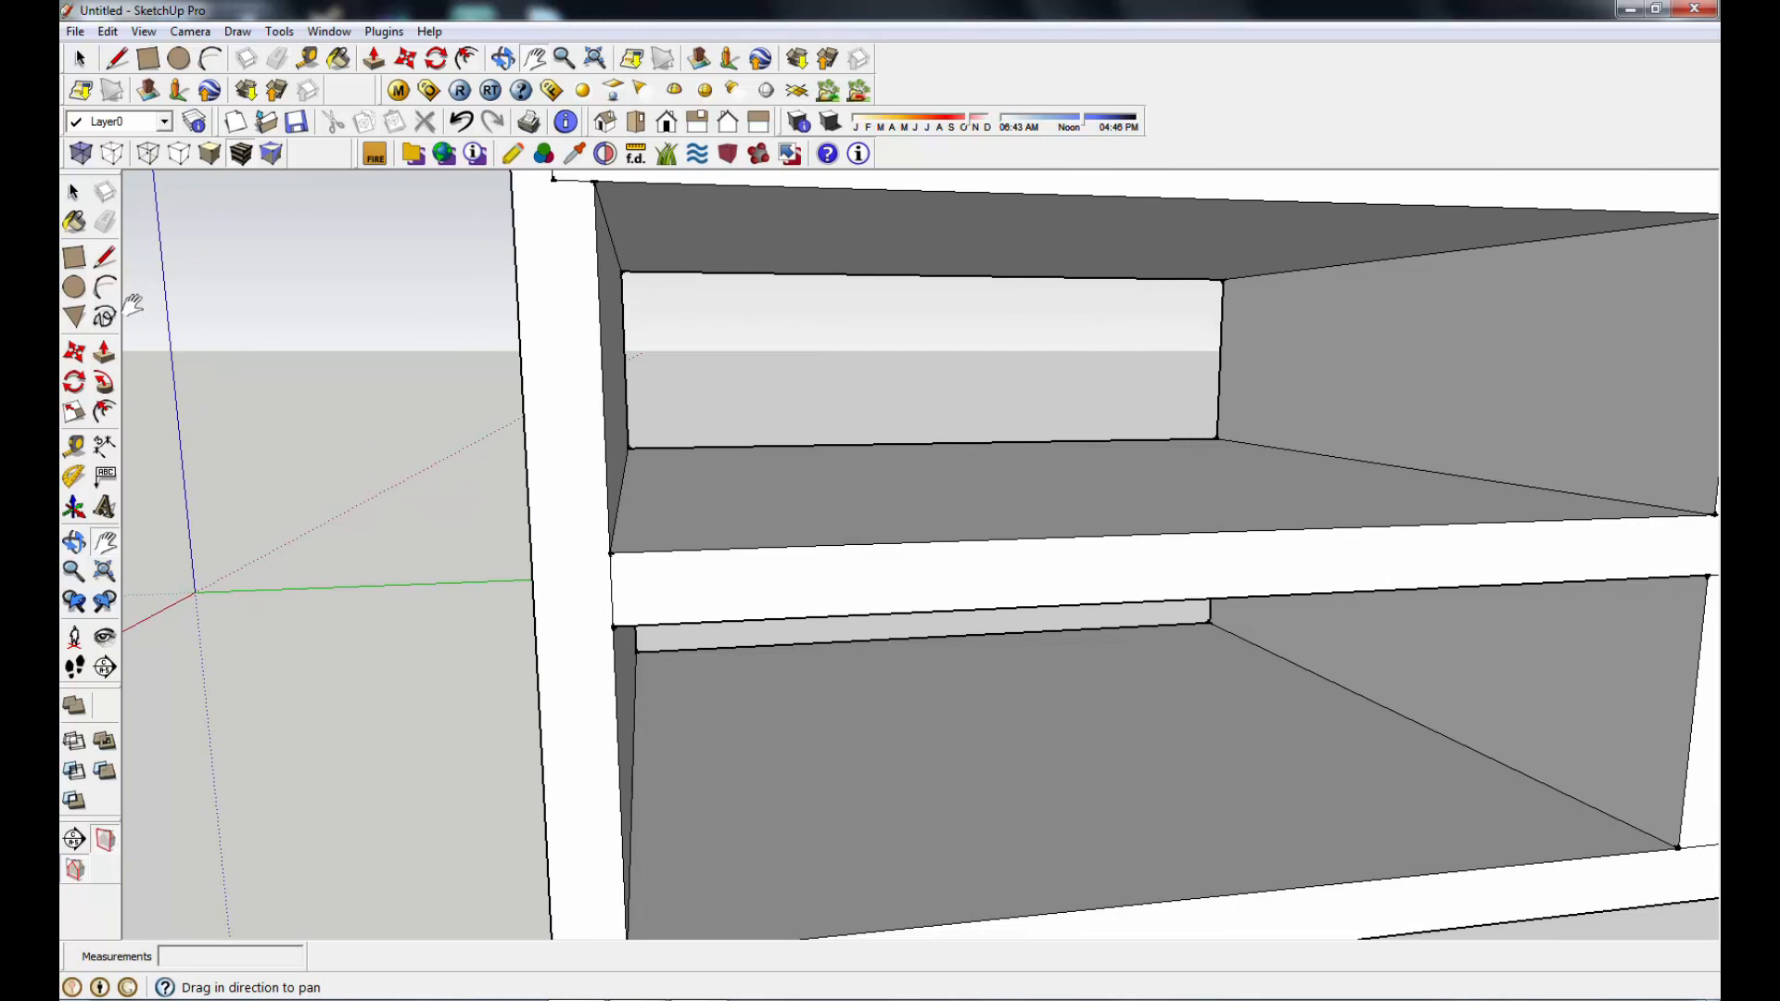
{"action": "left_click", "coordinate": [105, 257]}
{"action": "left_click", "coordinate": [610, 554]}
{"action": "left_click", "coordinate": [571, 554]}
{"action": "left_click", "coordinate": [575, 627]}
{"action": "left_click", "coordinate": [613, 628]}
{"action": "left_click", "coordinate": [104, 221]}
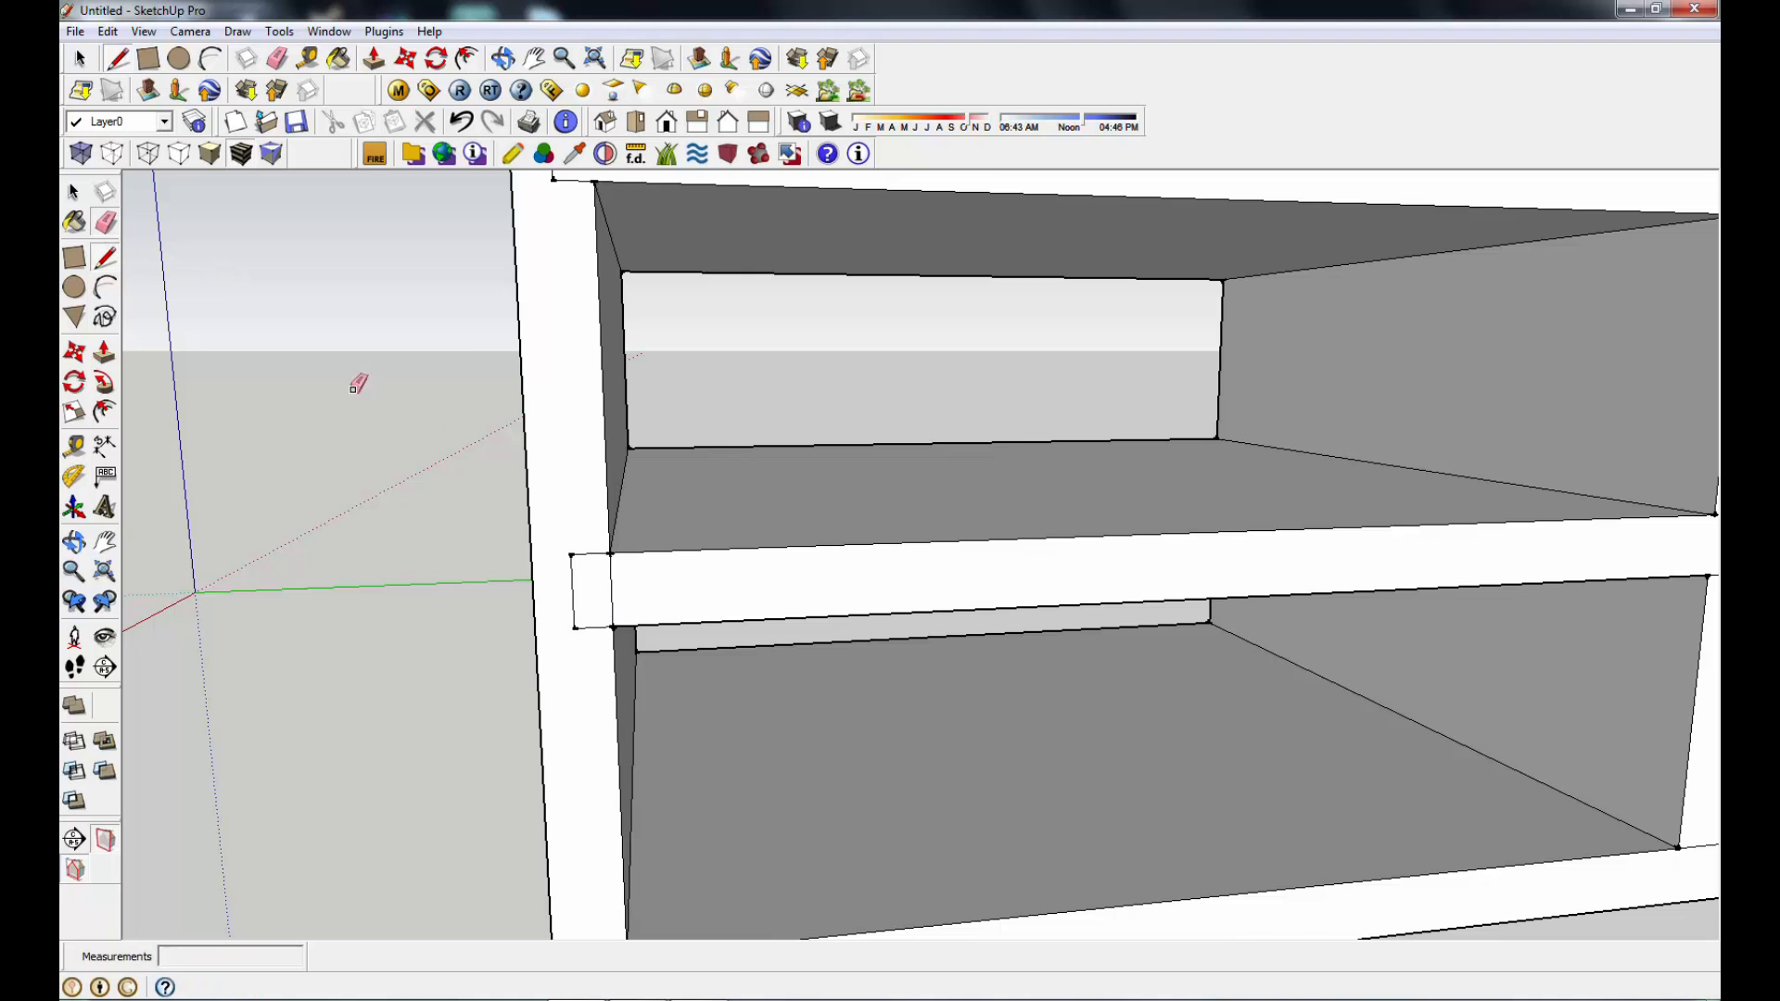
{"action": "left_click", "coordinate": [612, 584]}
Step: Outline a 1/2" deep dado in the cabinet's right side panel at the right end of the rightmost compartment's shelf
{"action": "scroll", "coordinate": [617, 586], "scroll_direction": "down", "scroll_amount": 5}
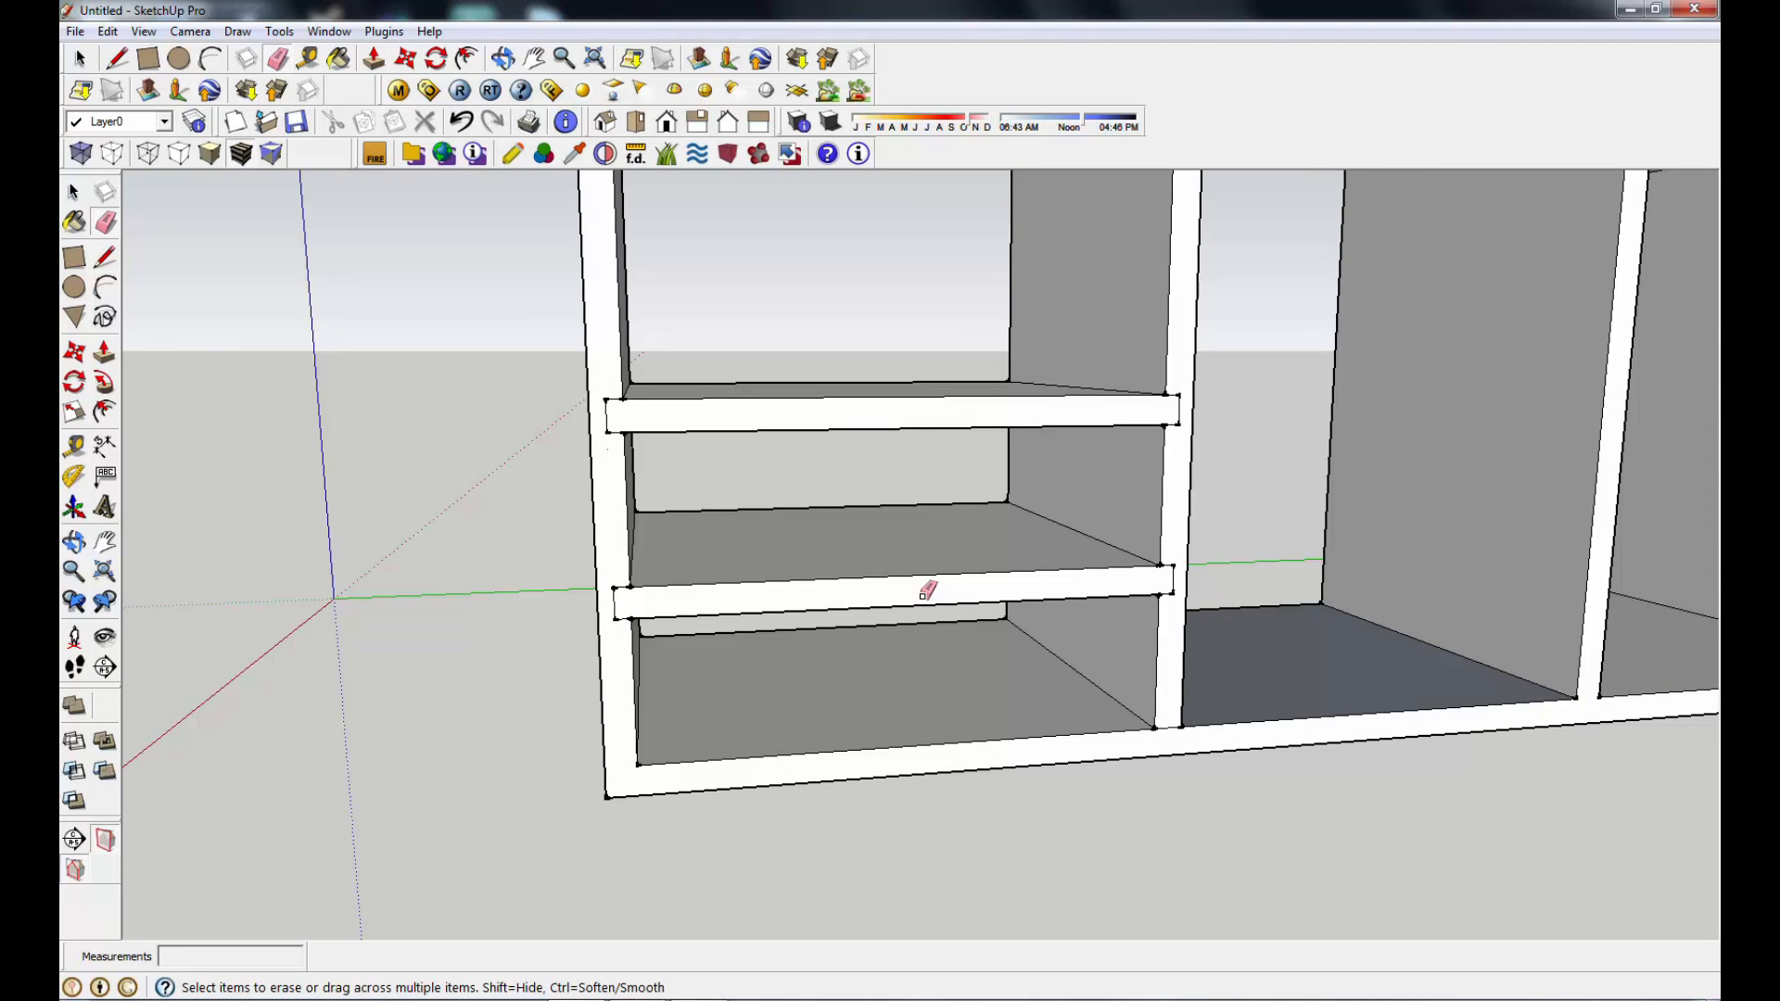
{"action": "left_click", "coordinate": [535, 59]}
{"action": "left_click_drag", "start_coordinate": [987, 505], "coordinate": [736, 529]}
{"action": "middle_click_drag", "start_coordinate": [735, 527], "coordinate": [695, 594]}
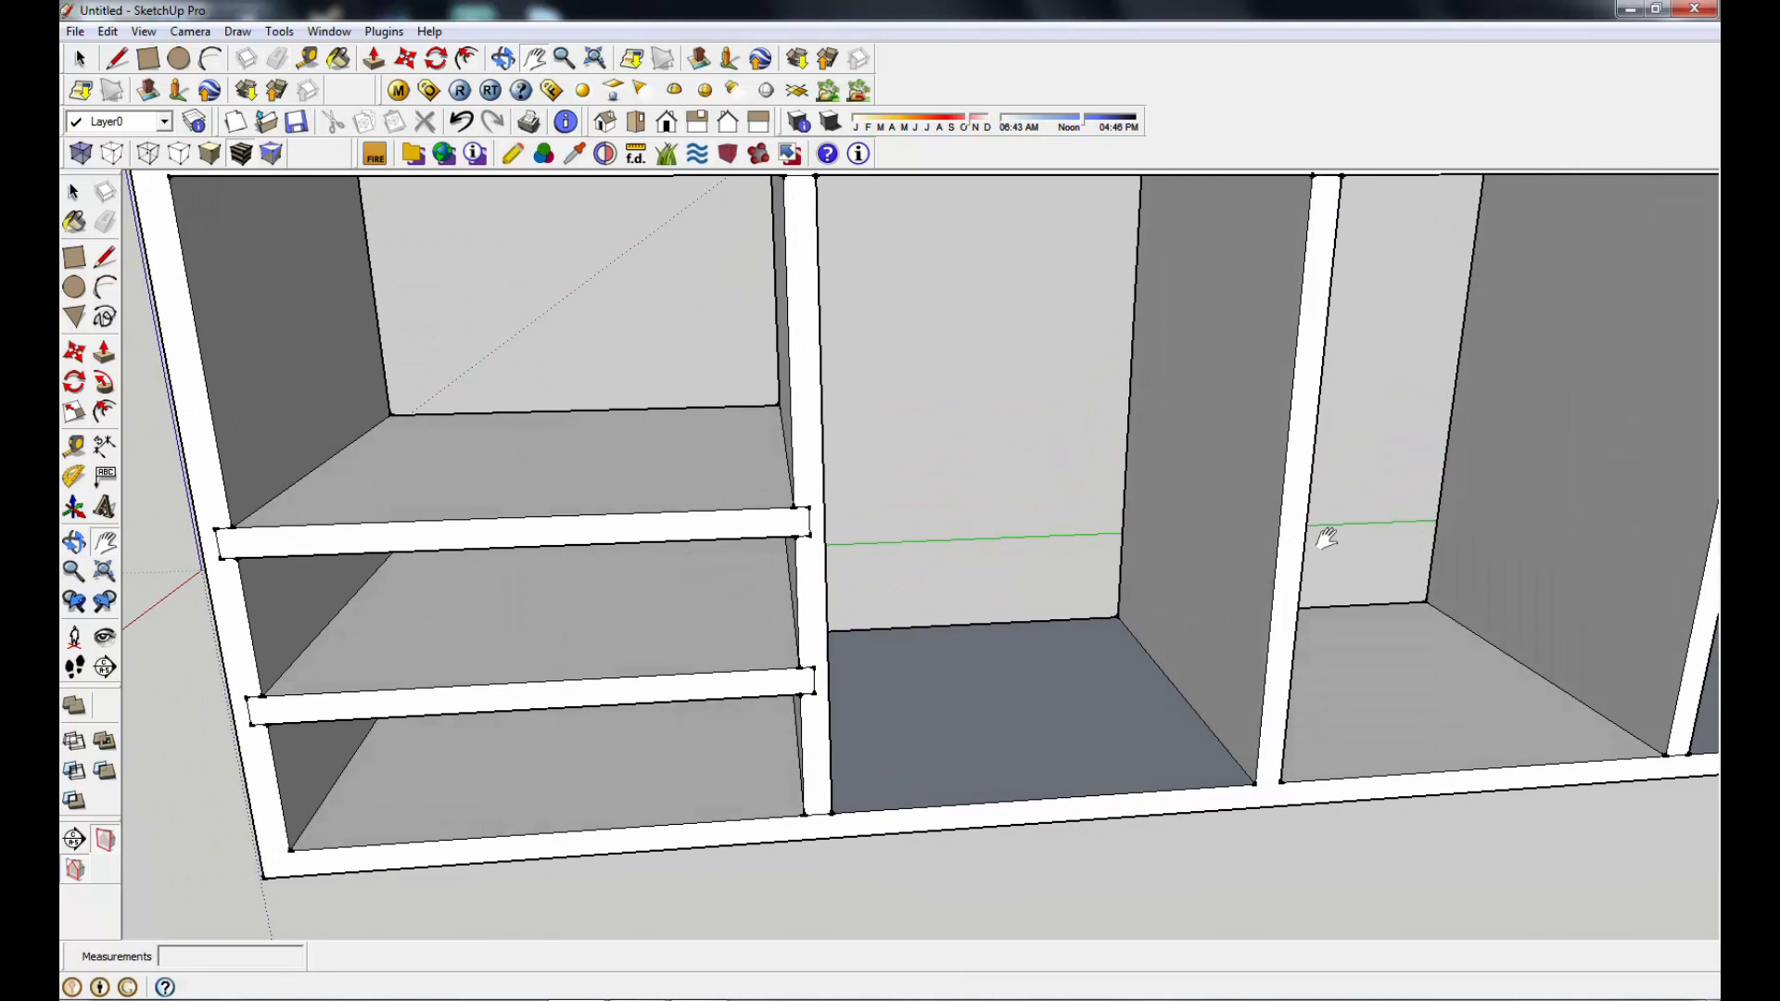
{"action": "middle_click_drag", "start_coordinate": [1368, 529], "coordinate": [1280, 504]}
{"action": "left_click_drag", "start_coordinate": [1280, 504], "coordinate": [598, 451]}
{"action": "scroll", "coordinate": [1021, 604], "scroll_direction": "down", "scroll_amount": 5}
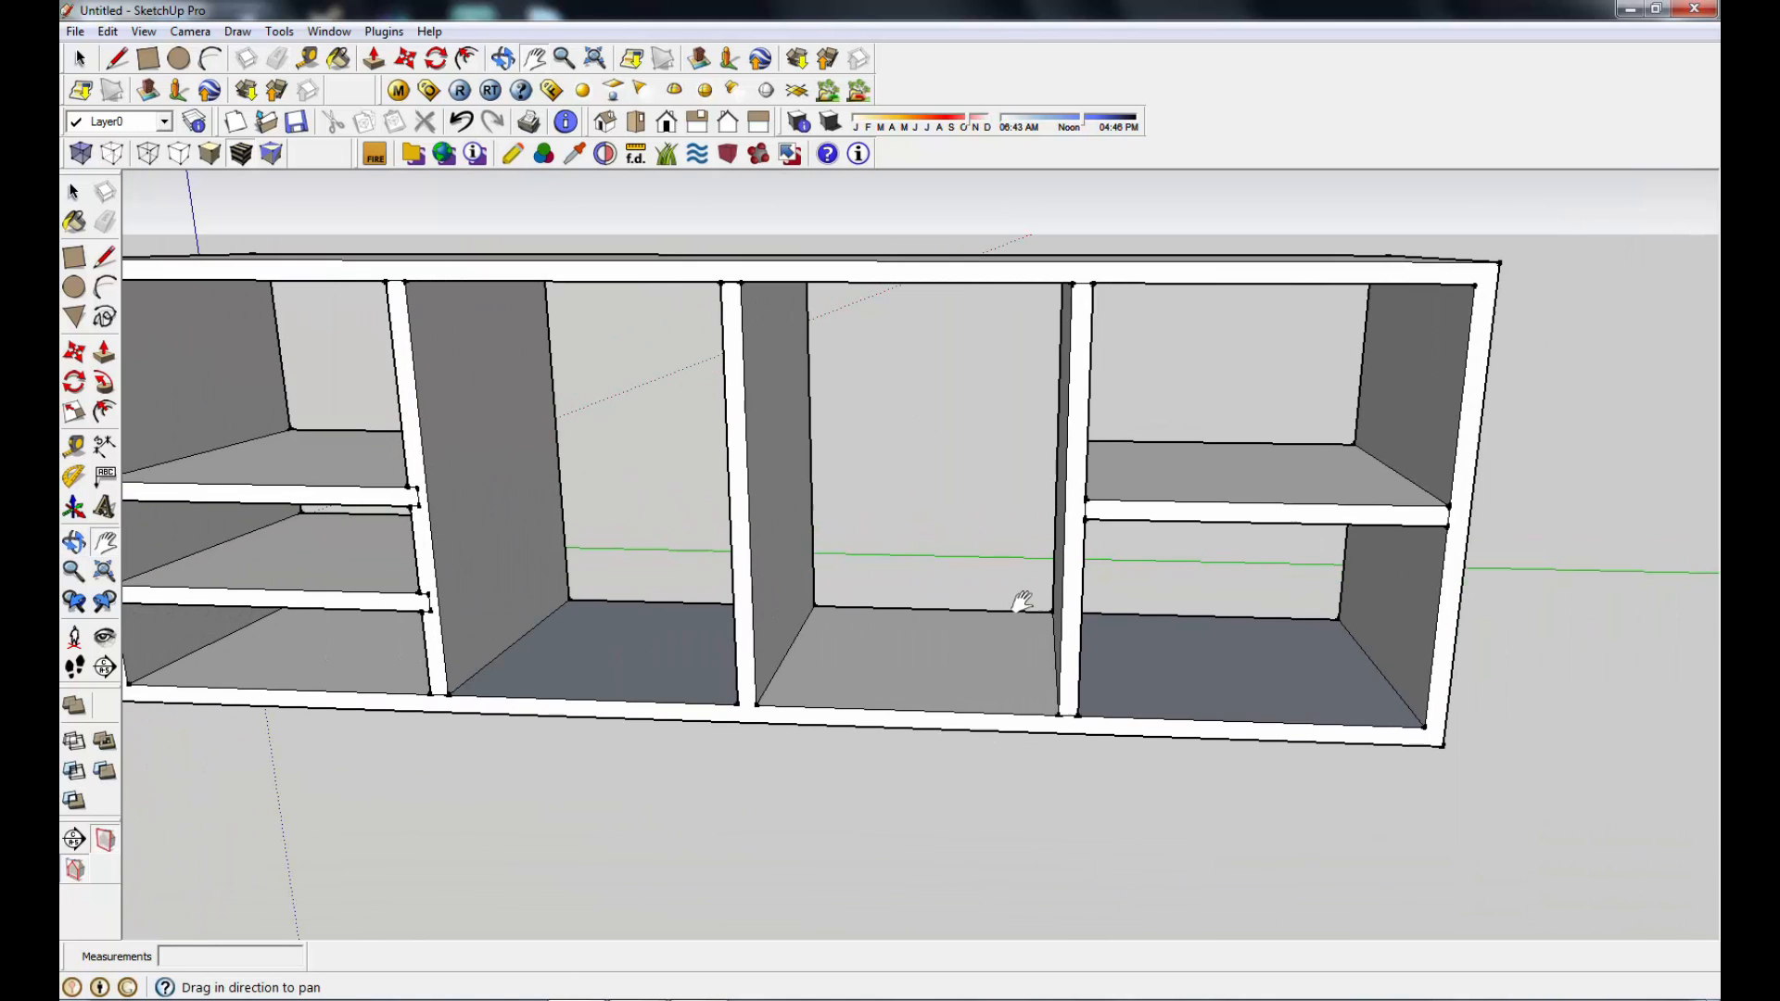
{"action": "left_click_drag", "start_coordinate": [1165, 581], "coordinate": [1128, 572]}
{"action": "scroll", "coordinate": [978, 588], "scroll_direction": "up", "scroll_amount": 6}
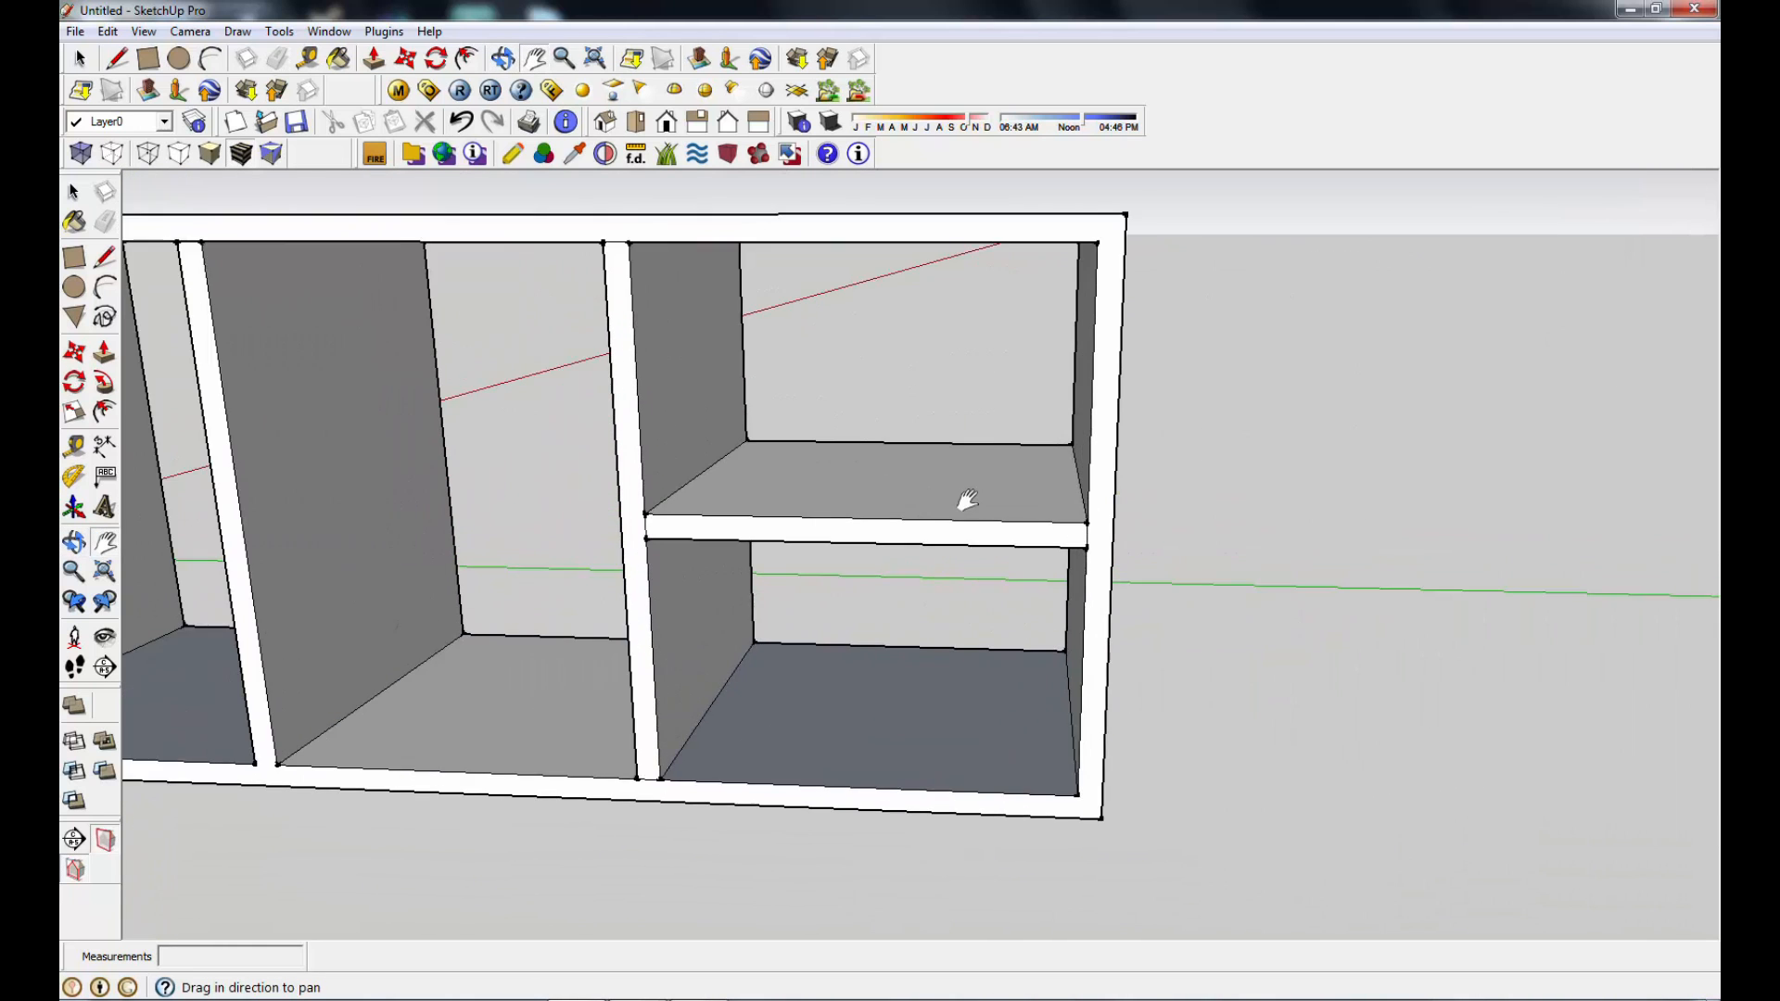
{"action": "left_click", "coordinate": [105, 257]}
{"action": "scroll", "coordinate": [981, 529], "scroll_direction": "up", "scroll_amount": 2}
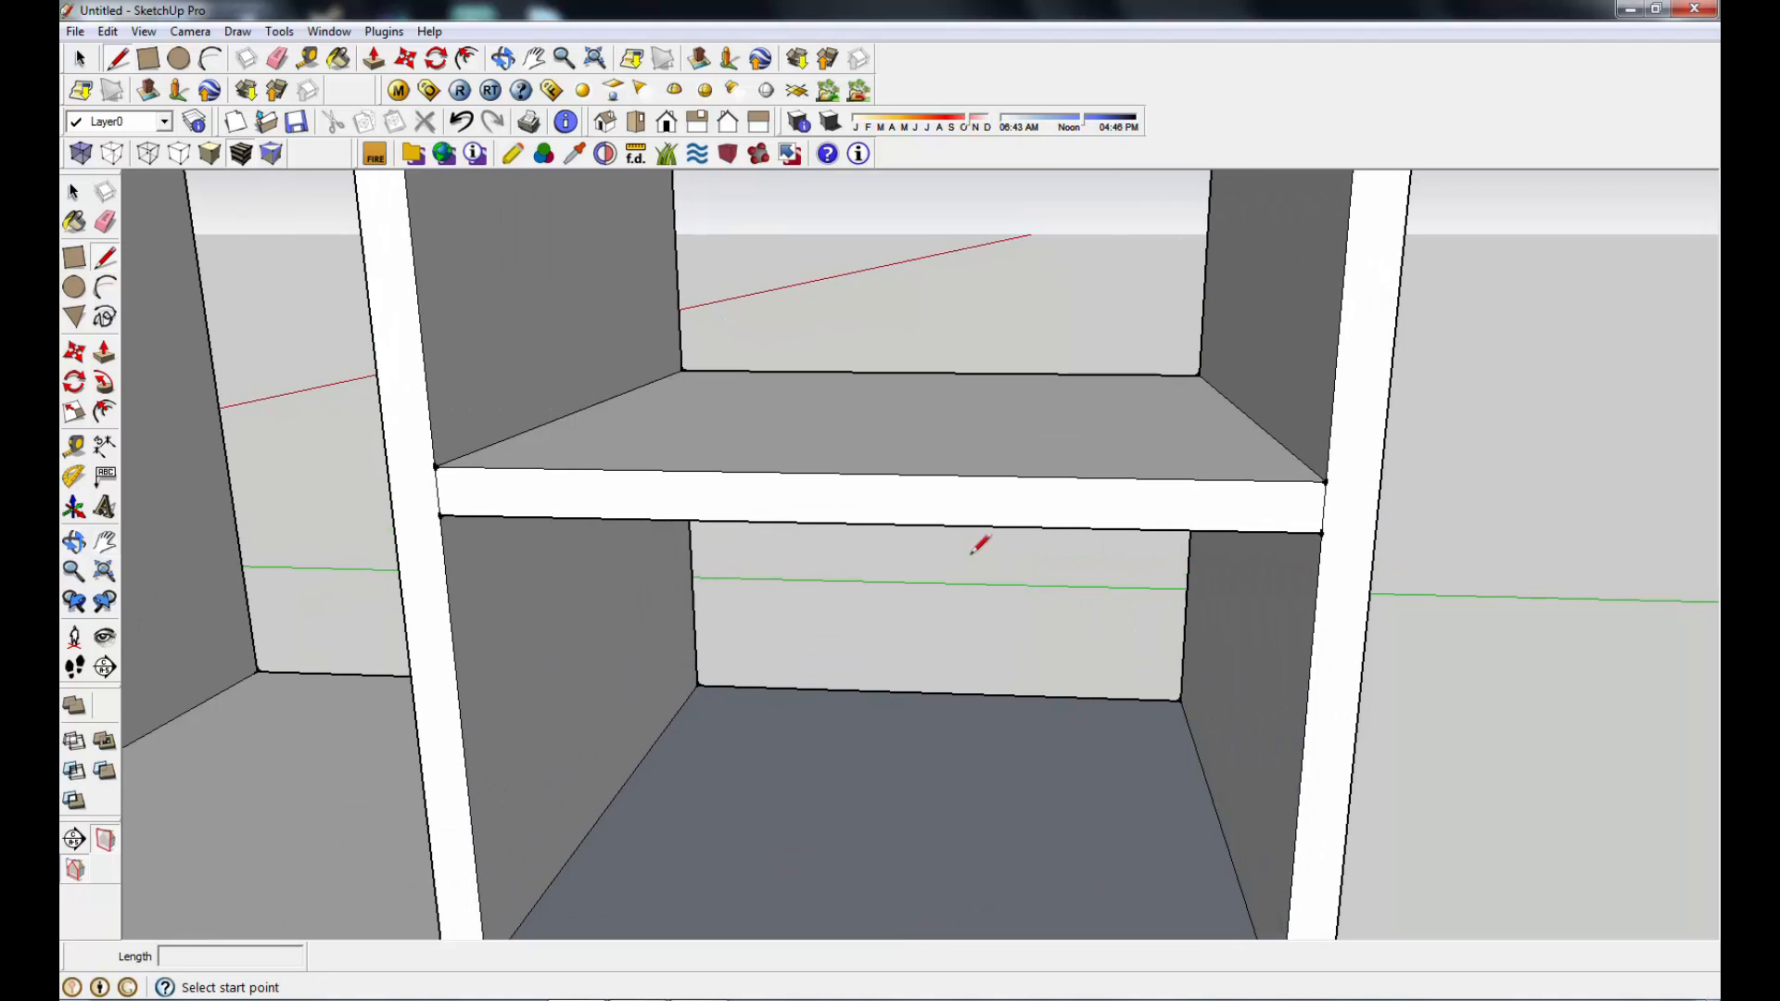
{"action": "left_click", "coordinate": [1326, 481]}
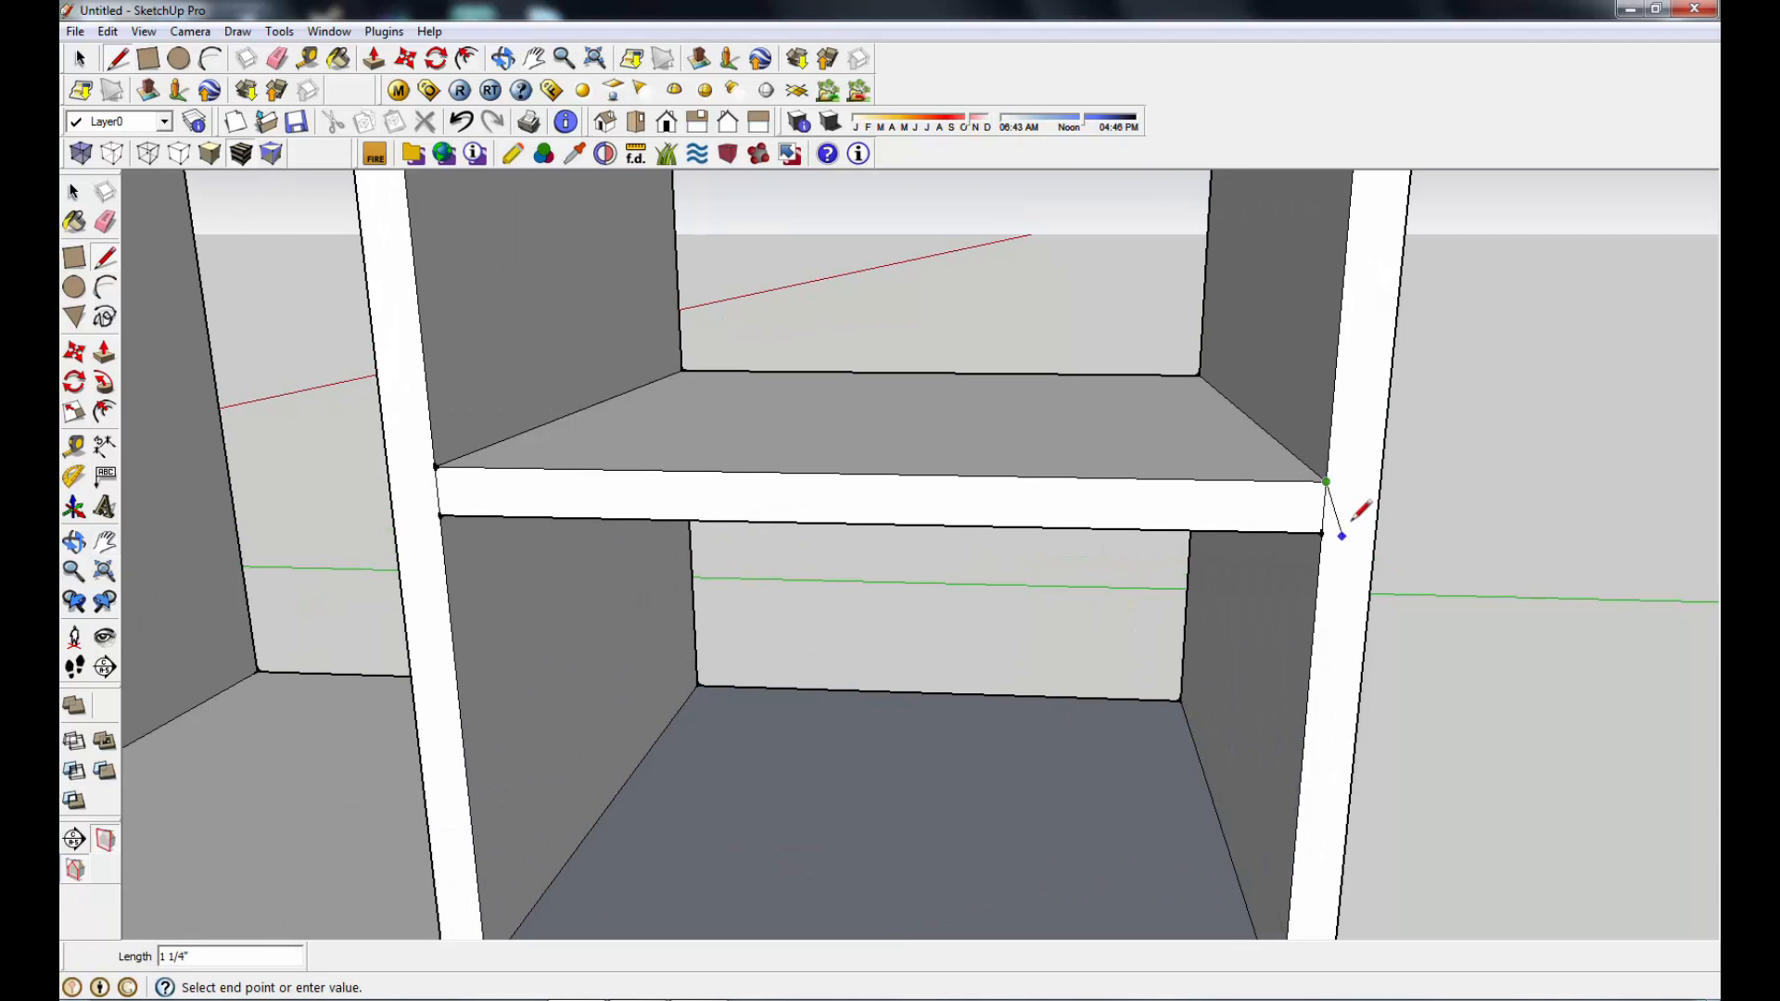
{"action": "left_click", "coordinate": [1353, 481]}
{"action": "left_click", "coordinate": [1348, 533]}
{"action": "left_click", "coordinate": [1323, 534]}
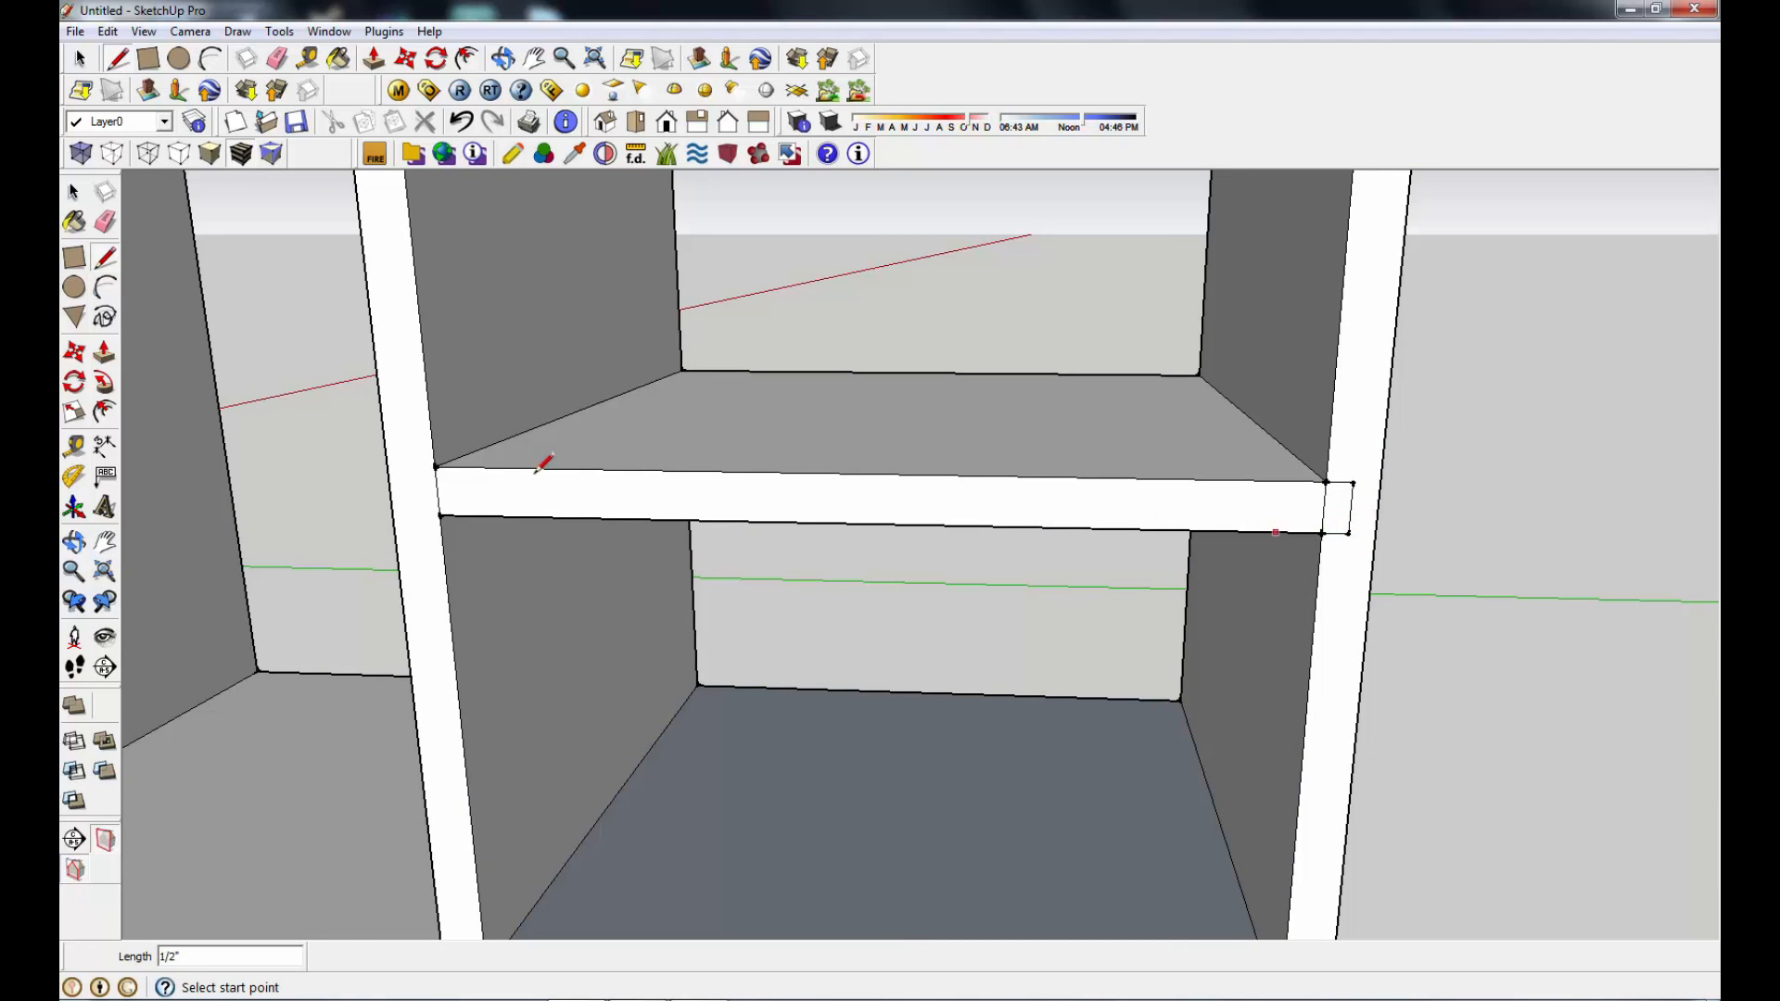
Step: Outline a matching dado in the divider at that shelf's left end and erase the lines separating both dadoes from the shelf
{"action": "left_click", "coordinate": [435, 466]}
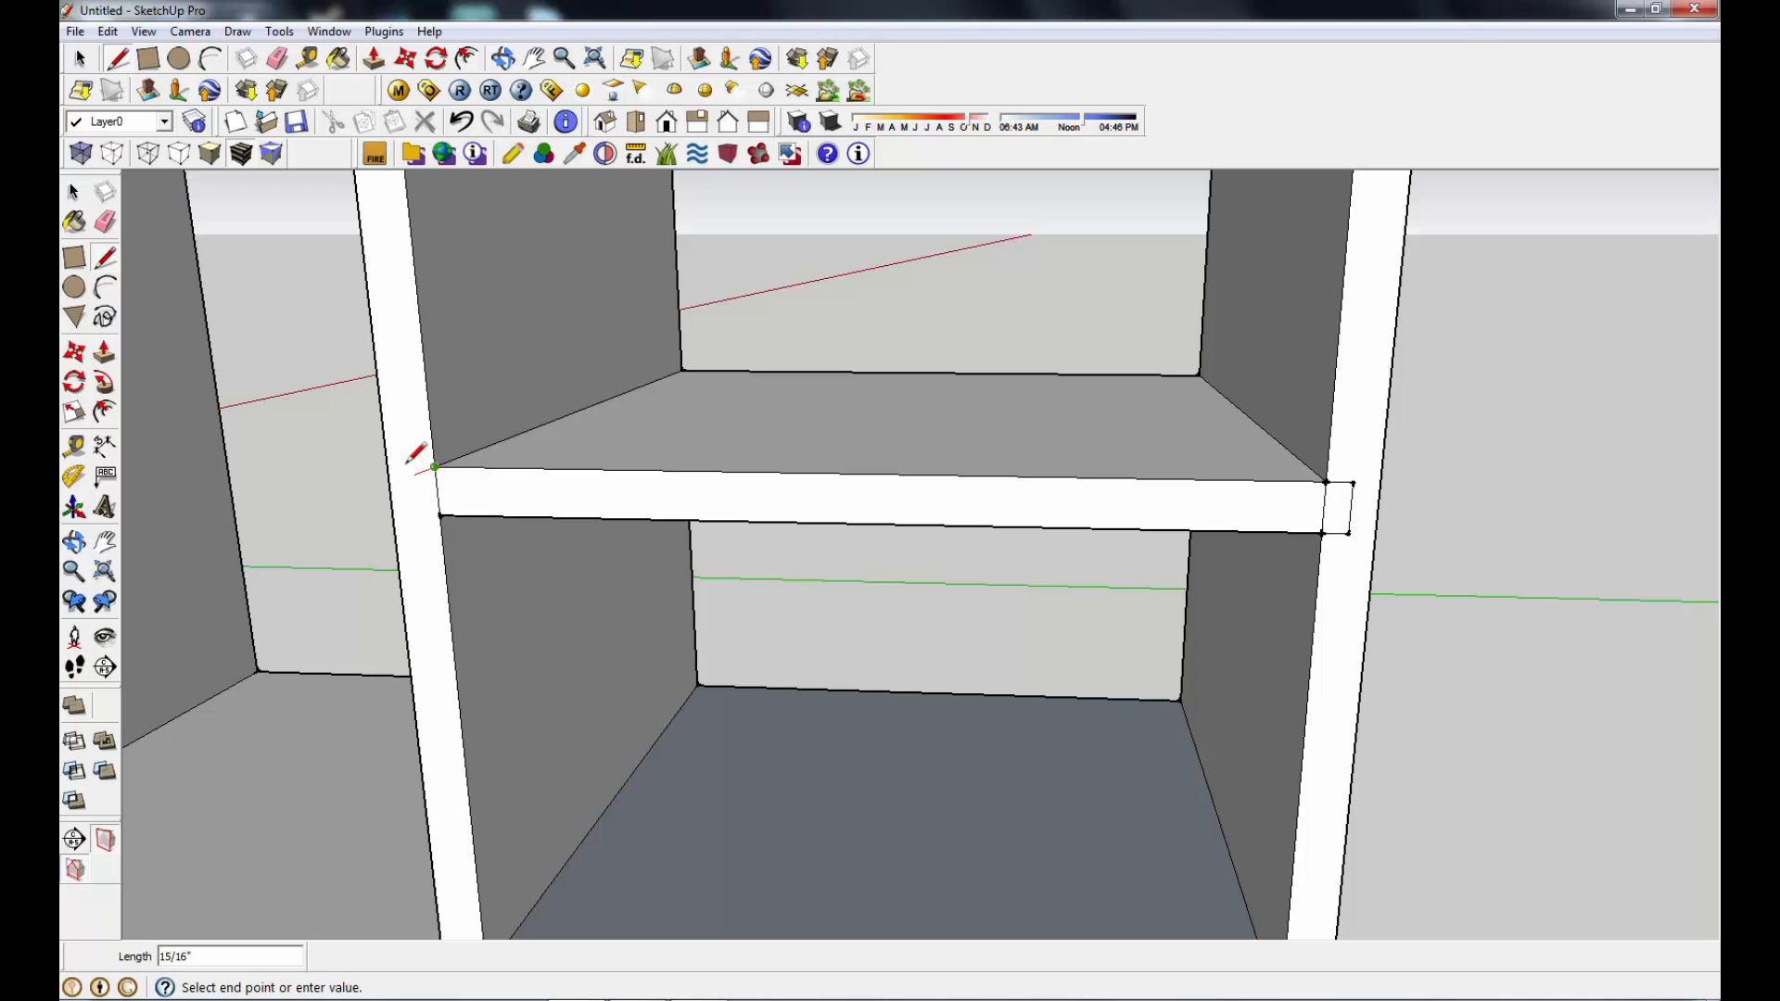
{"action": "left_click", "coordinate": [411, 467]}
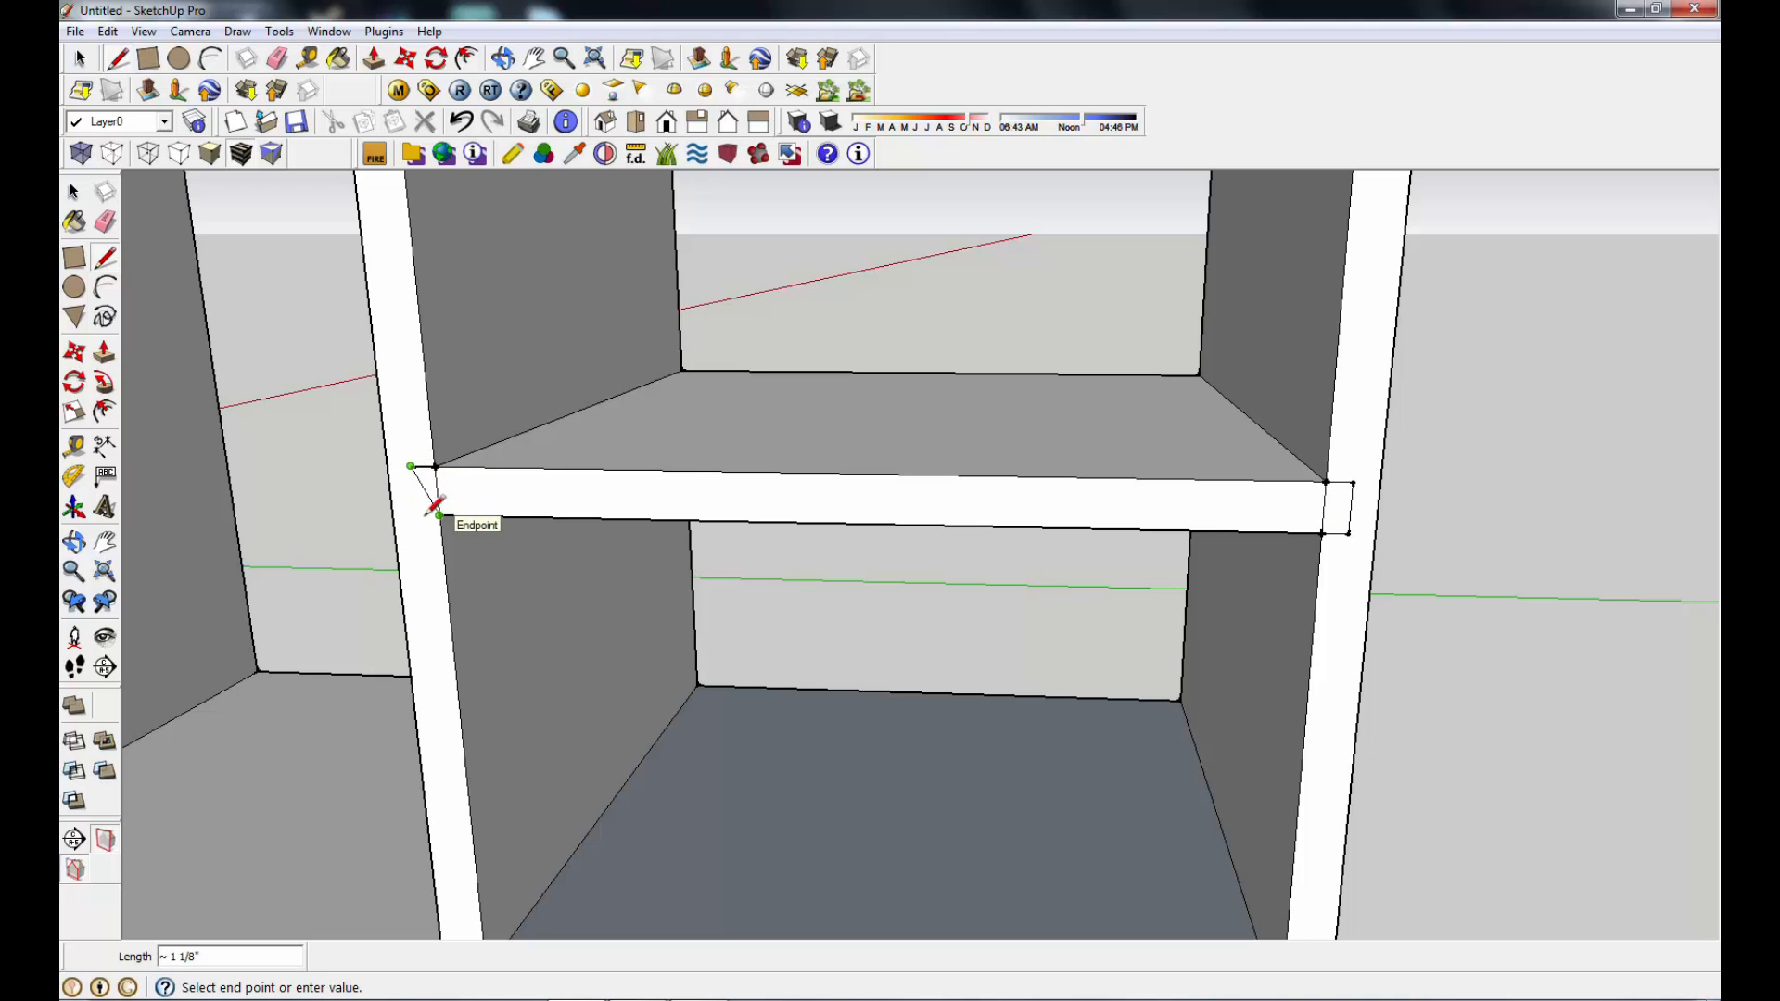
{"action": "left_click", "coordinate": [415, 514]}
{"action": "left_click", "coordinate": [439, 516]}
{"action": "left_click", "coordinate": [104, 221]}
{"action": "left_click", "coordinate": [438, 491]}
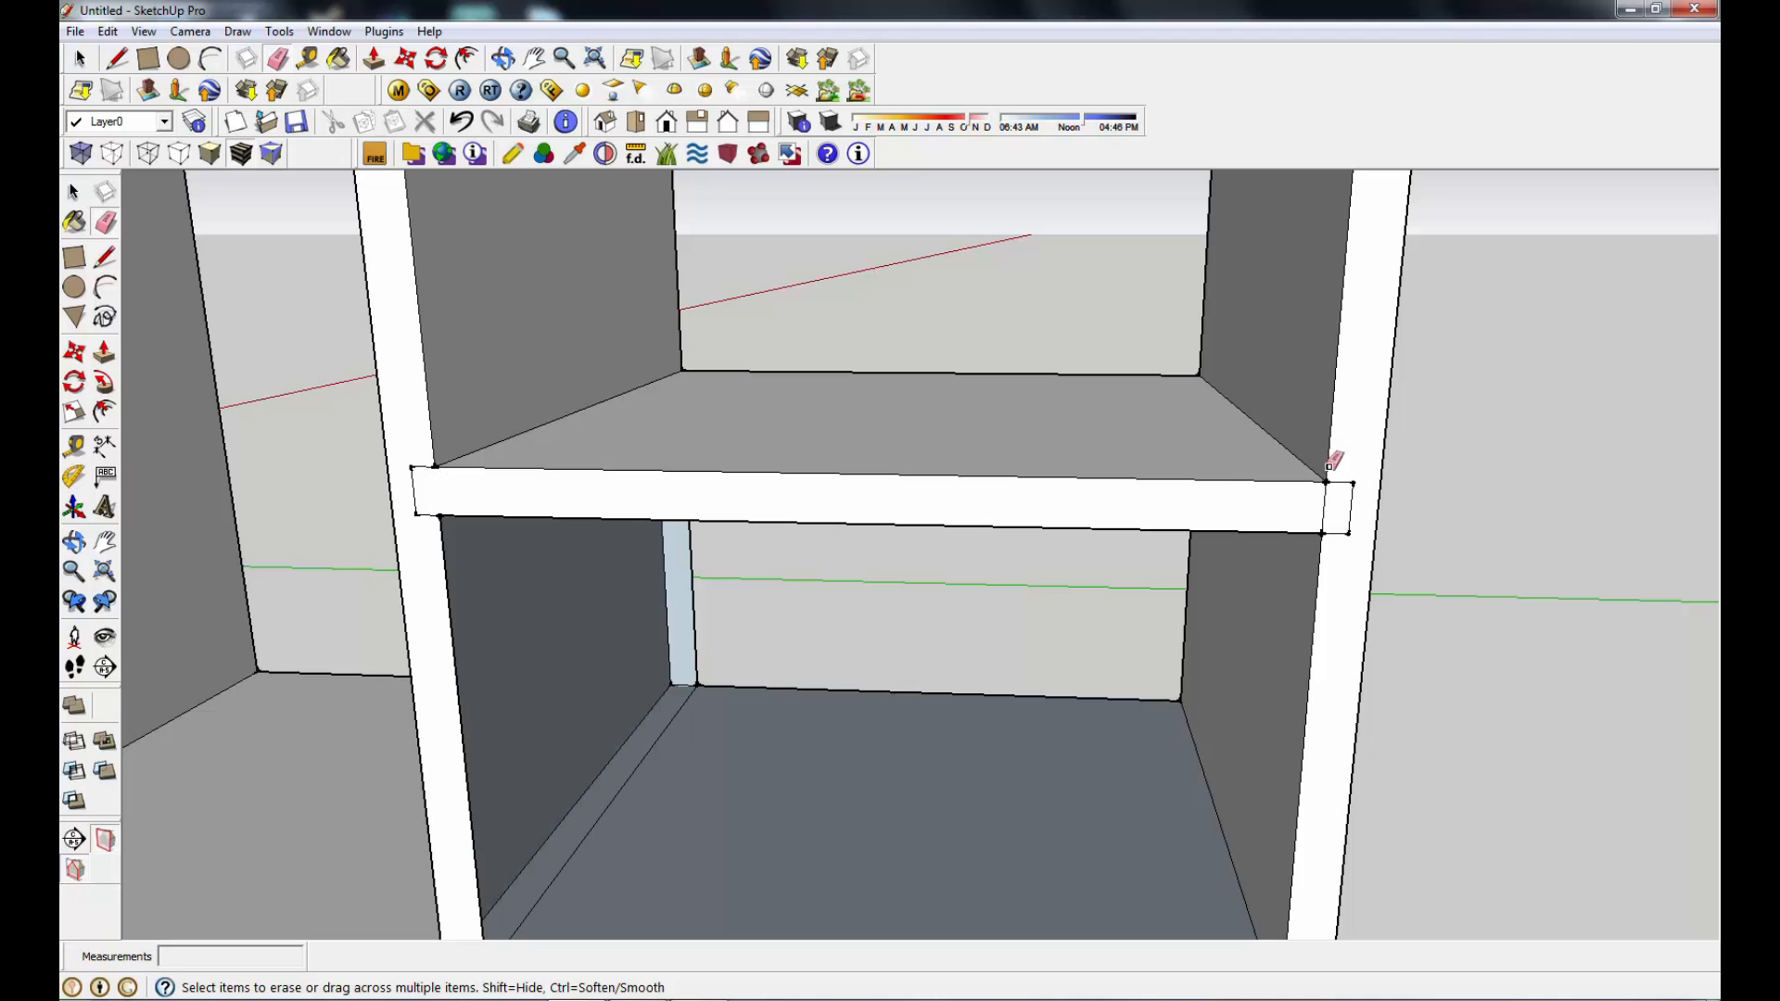
{"action": "left_click", "coordinate": [1324, 507]}
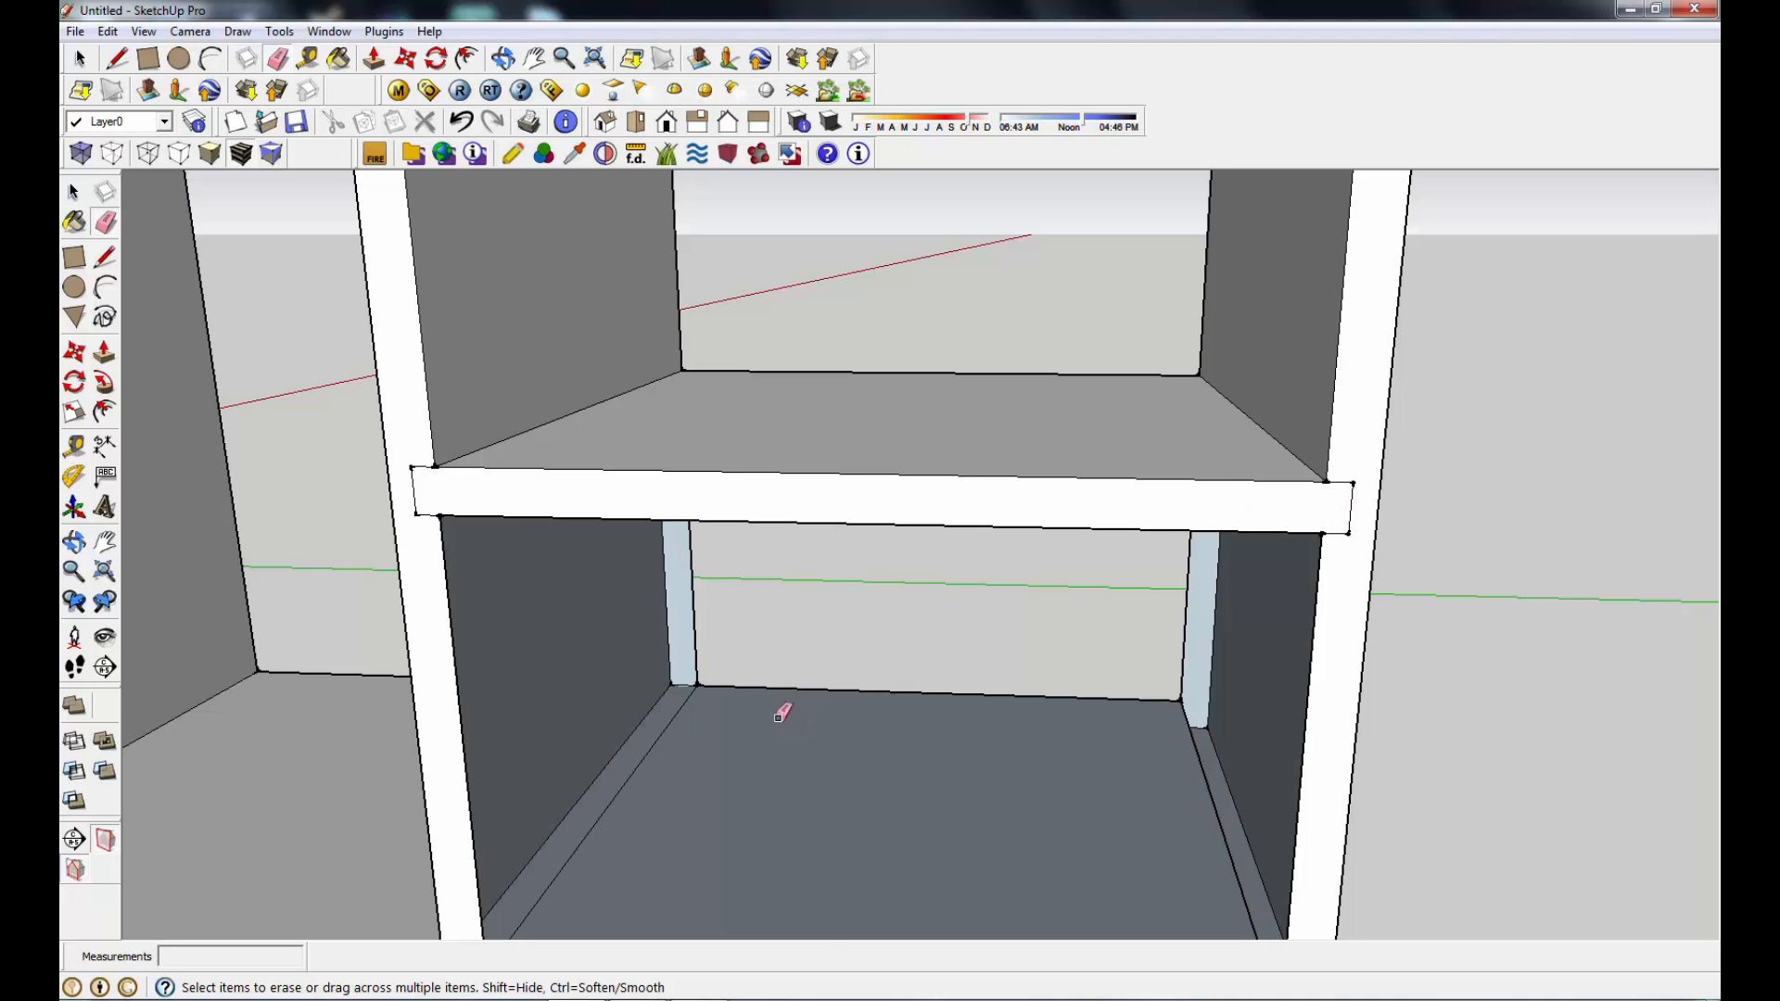
{"action": "scroll", "coordinate": [782, 714], "scroll_direction": "down", "scroll_amount": 3}
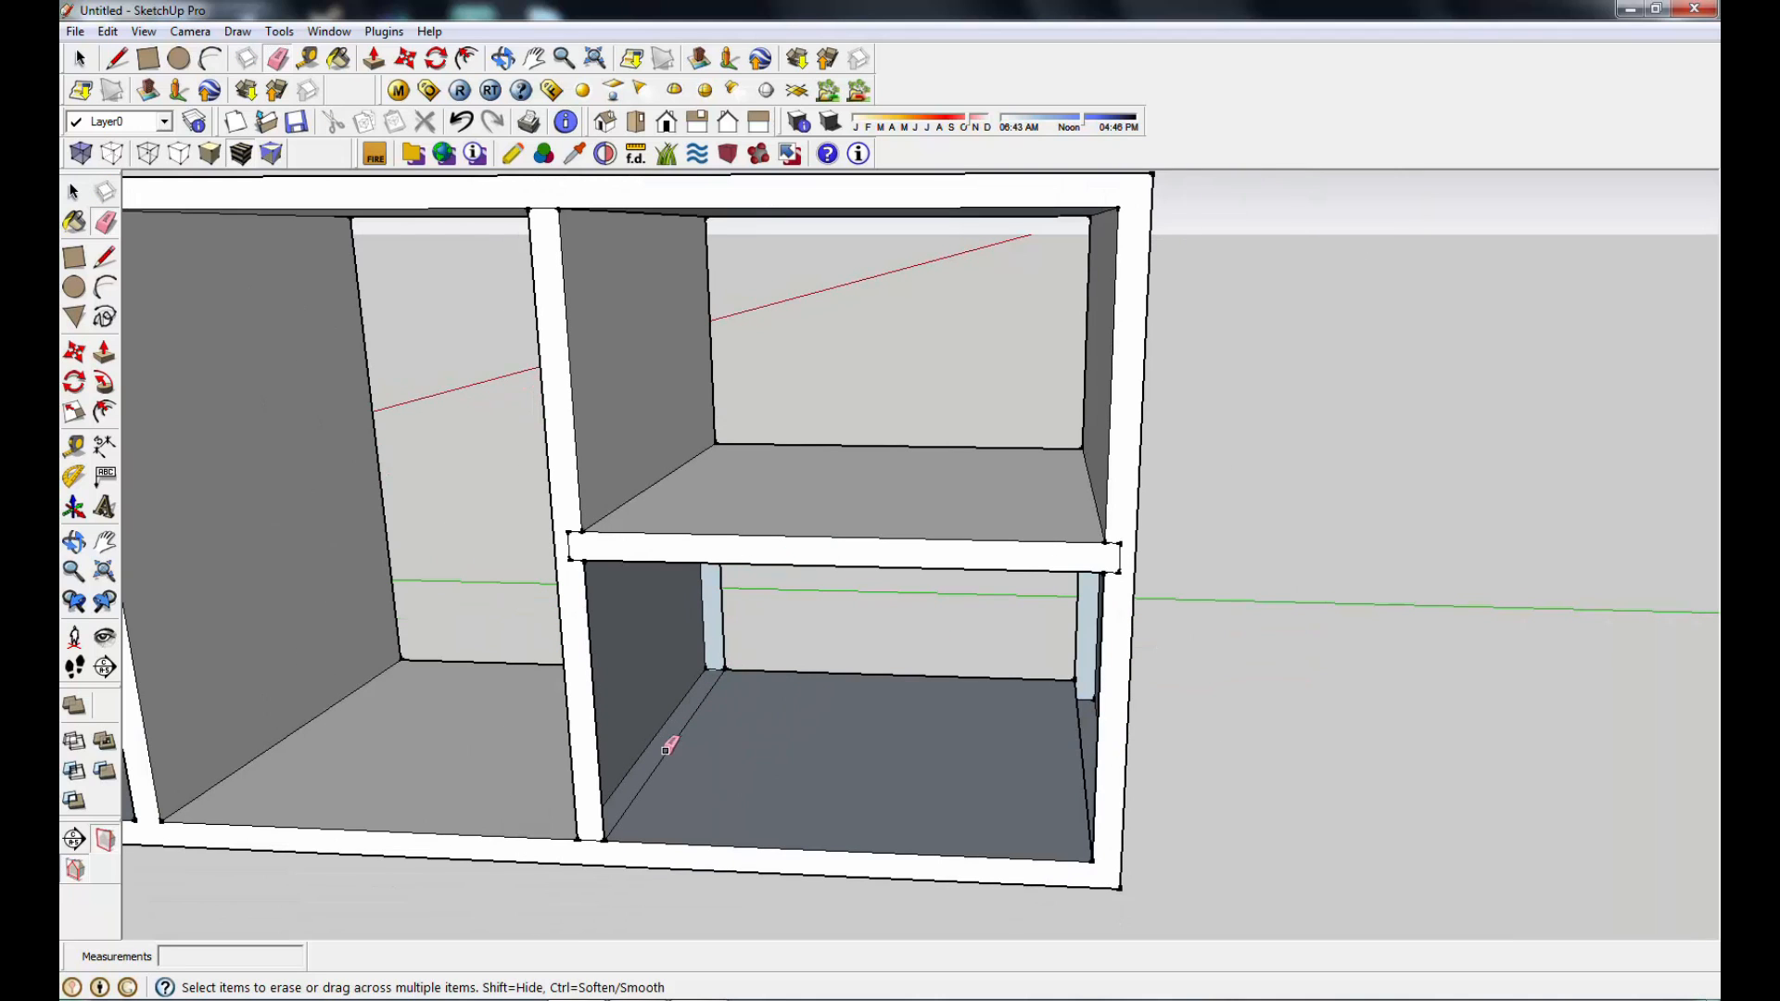
{"action": "left_click", "coordinate": [105, 260]}
{"action": "left_click", "coordinate": [605, 840]}
{"action": "left_click", "coordinate": [725, 658]}
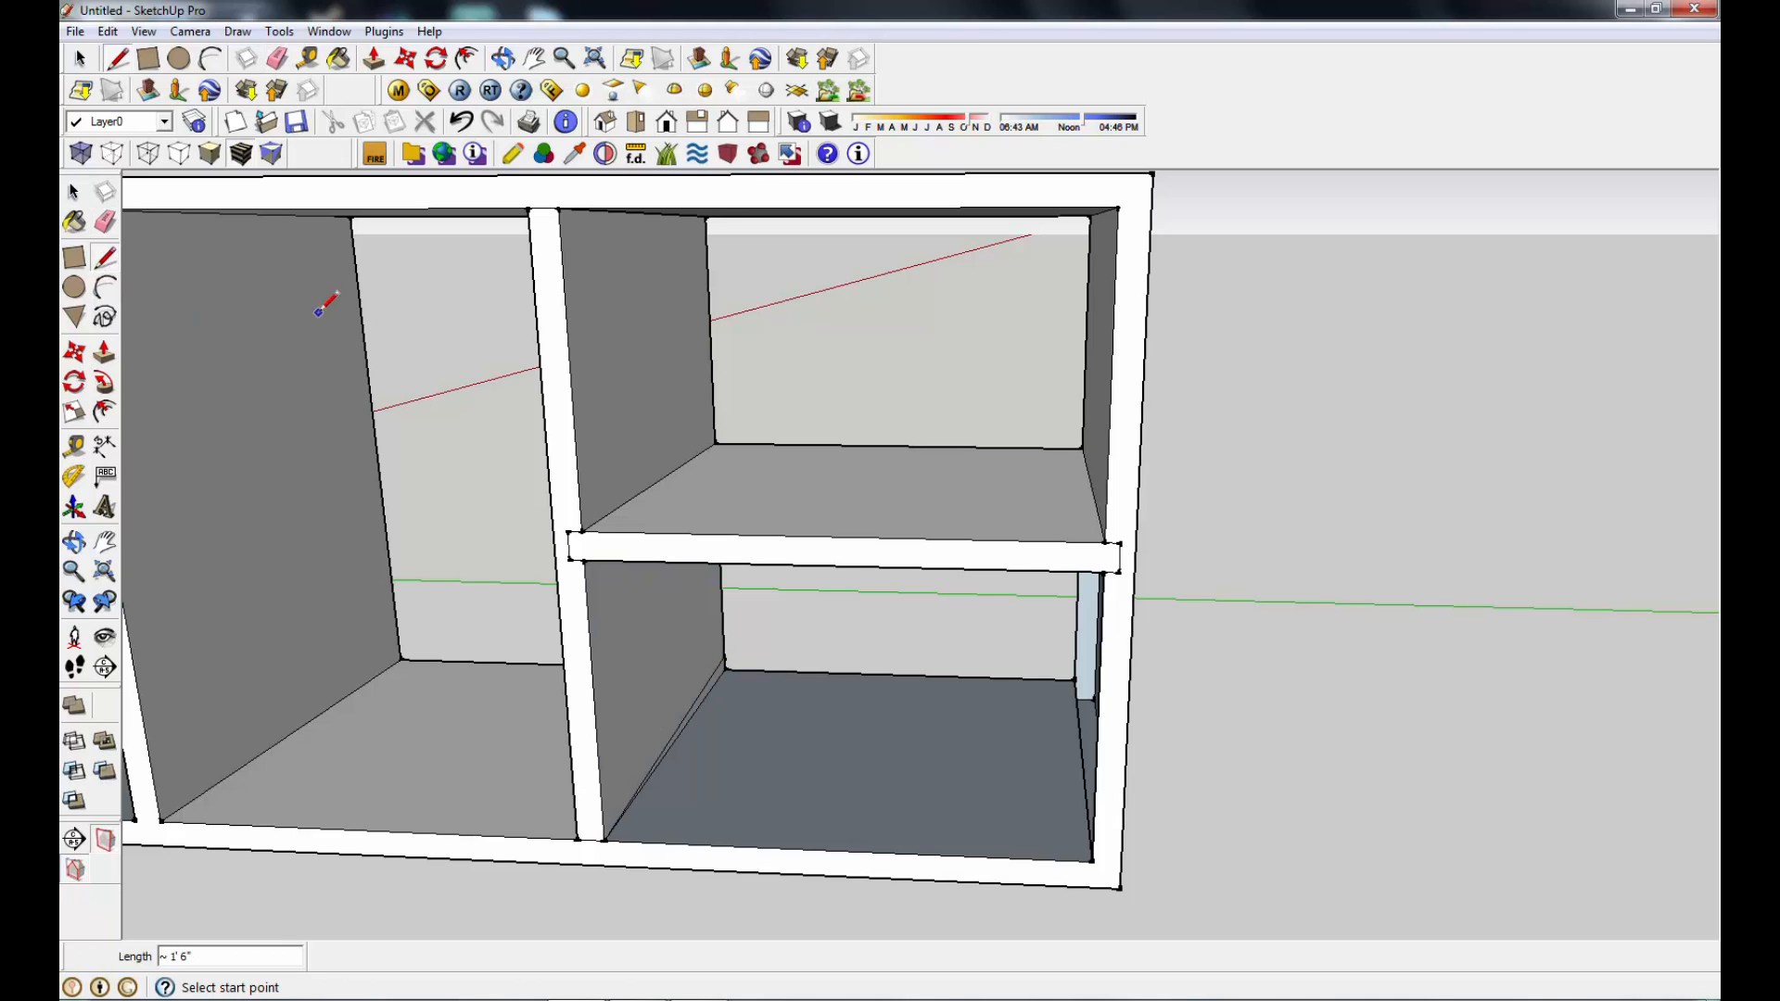
{"action": "left_click", "coordinate": [461, 121]}
Step: Restore the missing inner faces of the lower right compartment by tracing the bottom edges of the divider and right side panel
{"action": "left_click", "coordinate": [606, 838]}
{"action": "left_click", "coordinate": [725, 667]}
{"action": "middle_click_drag", "start_coordinate": [957, 692], "coordinate": [1075, 661]}
{"action": "left_click", "coordinate": [1148, 828]}
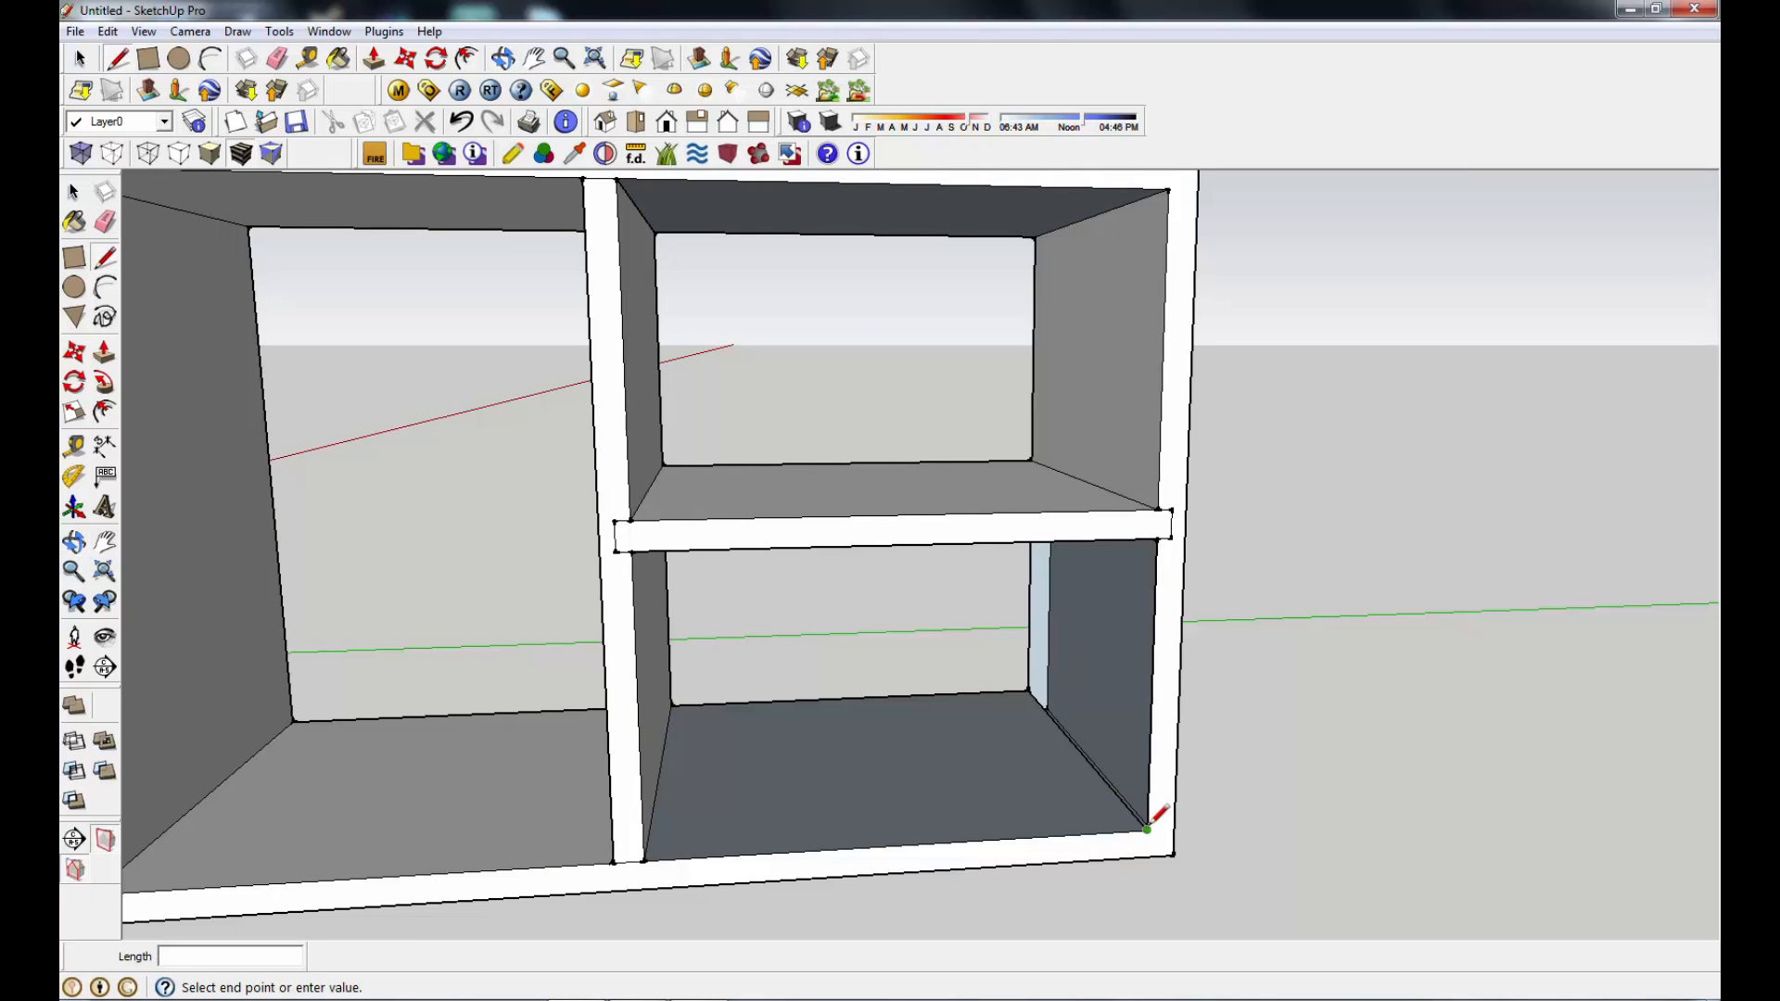
{"action": "left_click", "coordinate": [1028, 691]}
Step: Draw a 1'6" line across the right side panel's inner face below the shelf, from the front edge's midpoint to the back edge
{"action": "scroll", "coordinate": [981, 715], "scroll_direction": "down", "scroll_amount": 4}
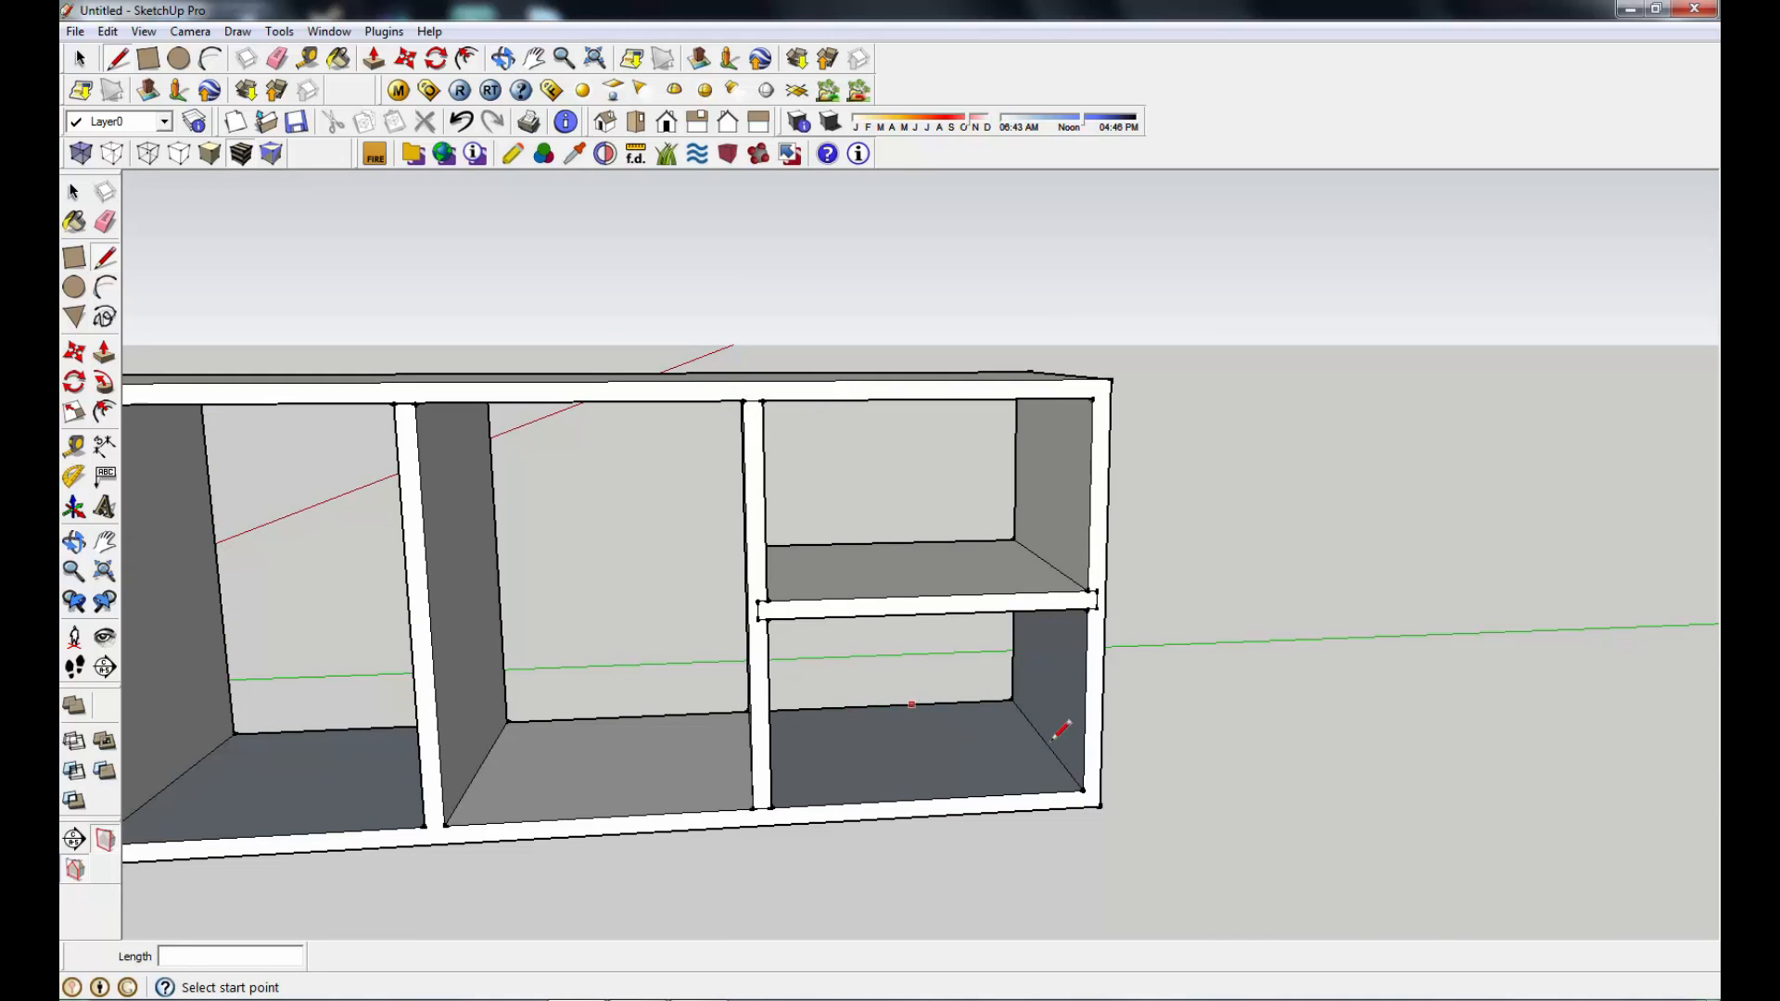
{"action": "middle_click_drag", "start_coordinate": [1009, 715], "coordinate": [1192, 648]}
{"action": "scroll", "coordinate": [1177, 668], "scroll_direction": "up", "scroll_amount": 5}
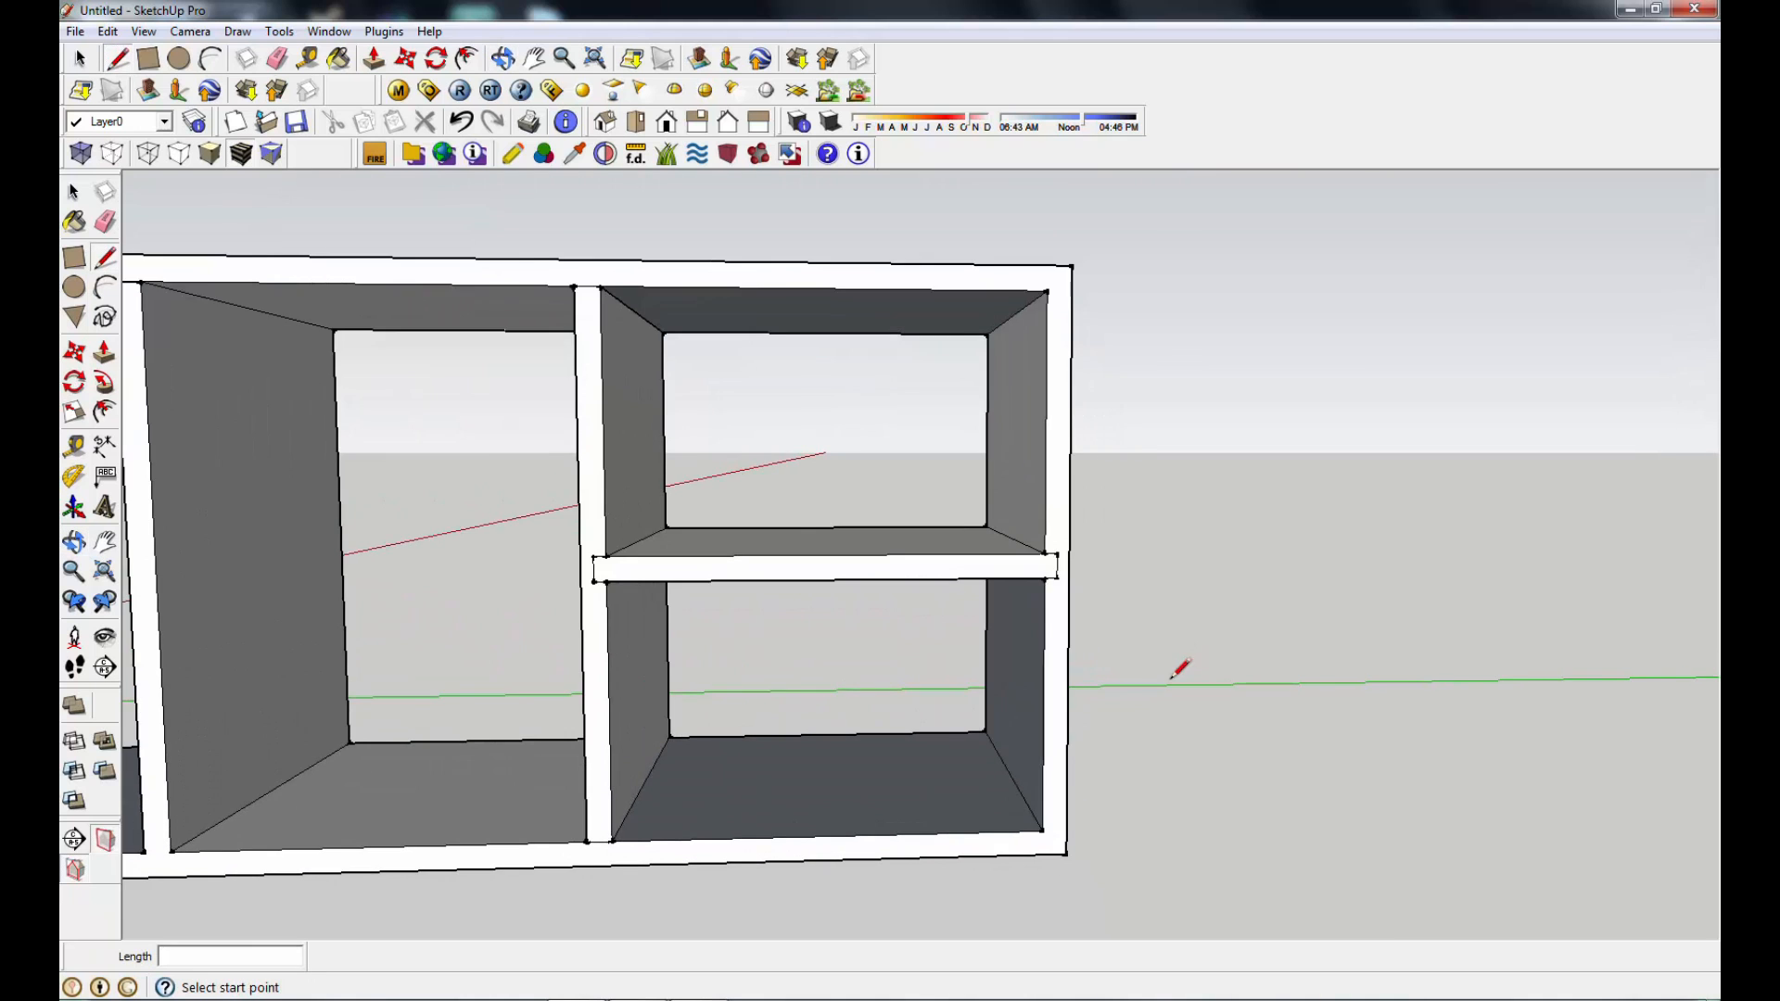
{"action": "middle_click_drag", "start_coordinate": [1074, 726], "coordinate": [795, 309]}
{"action": "left_click", "coordinate": [536, 61]}
{"action": "left_click_drag", "start_coordinate": [962, 616], "coordinate": [918, 497]}
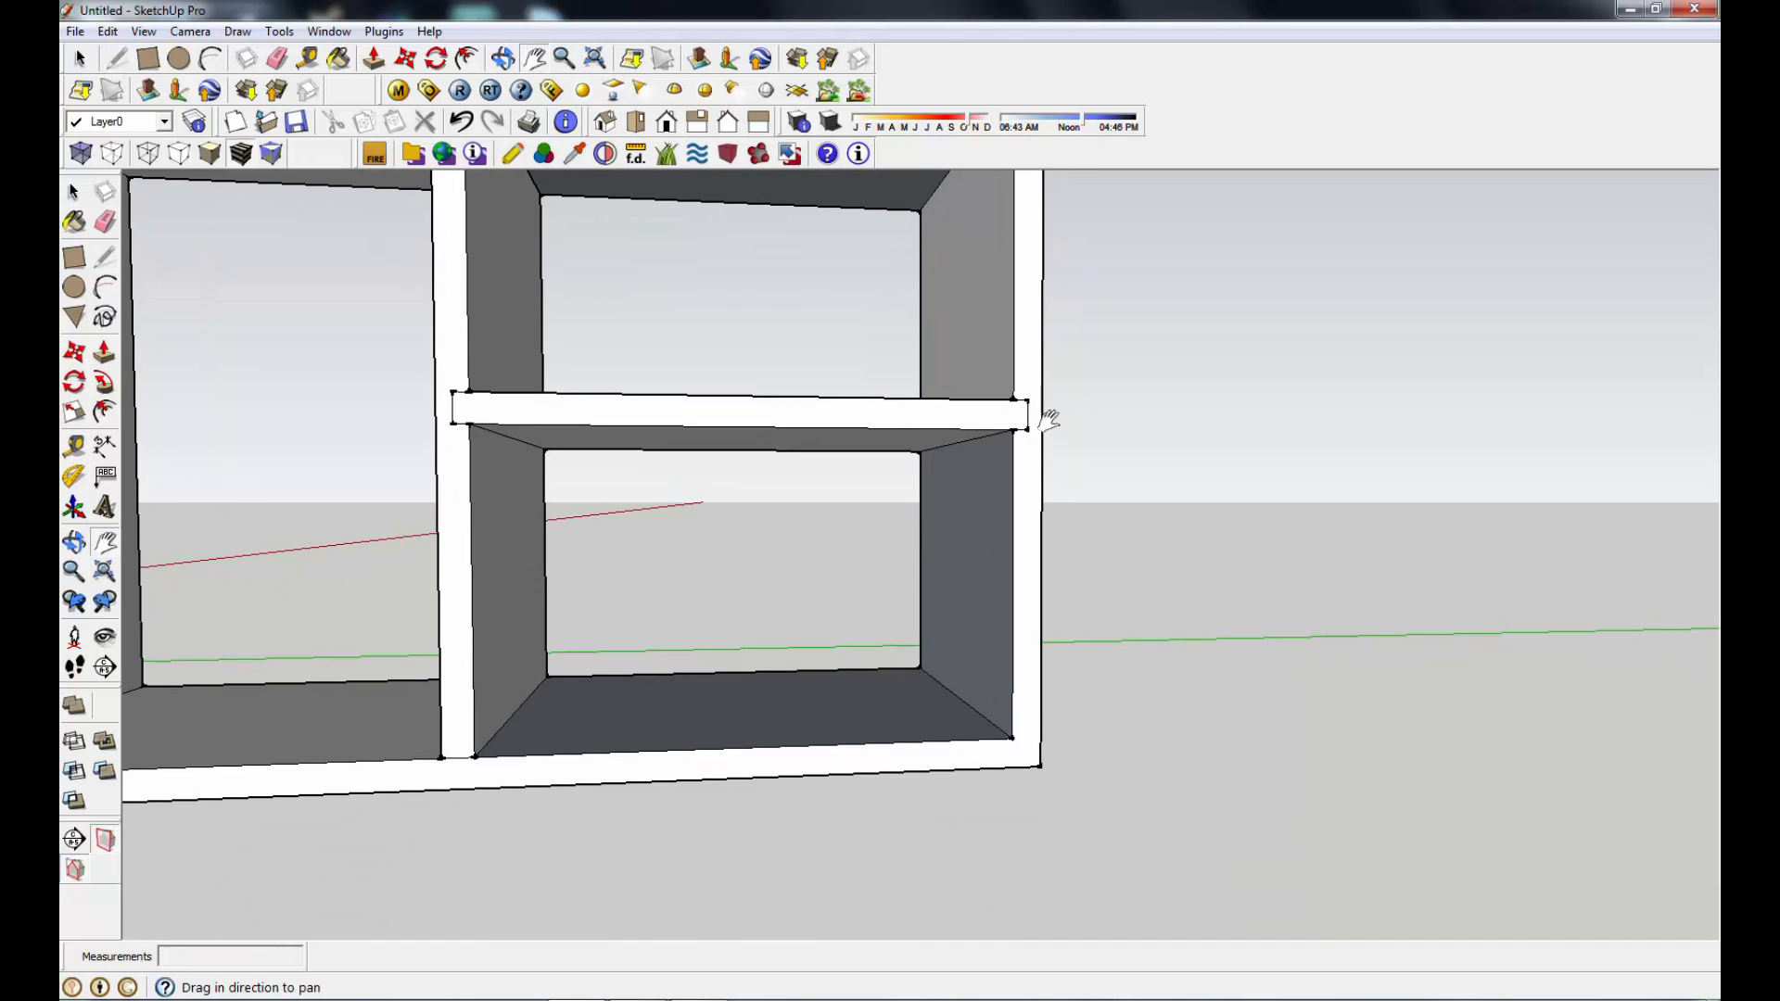
{"action": "middle_click_drag", "start_coordinate": [982, 489], "coordinate": [1025, 544]}
{"action": "scroll", "coordinate": [967, 646], "scroll_direction": "up", "scroll_amount": 2}
{"action": "left_click_drag", "start_coordinate": [966, 647], "coordinate": [1089, 616]}
{"action": "left_click", "coordinate": [105, 259]}
{"action": "left_click", "coordinate": [1155, 564]}
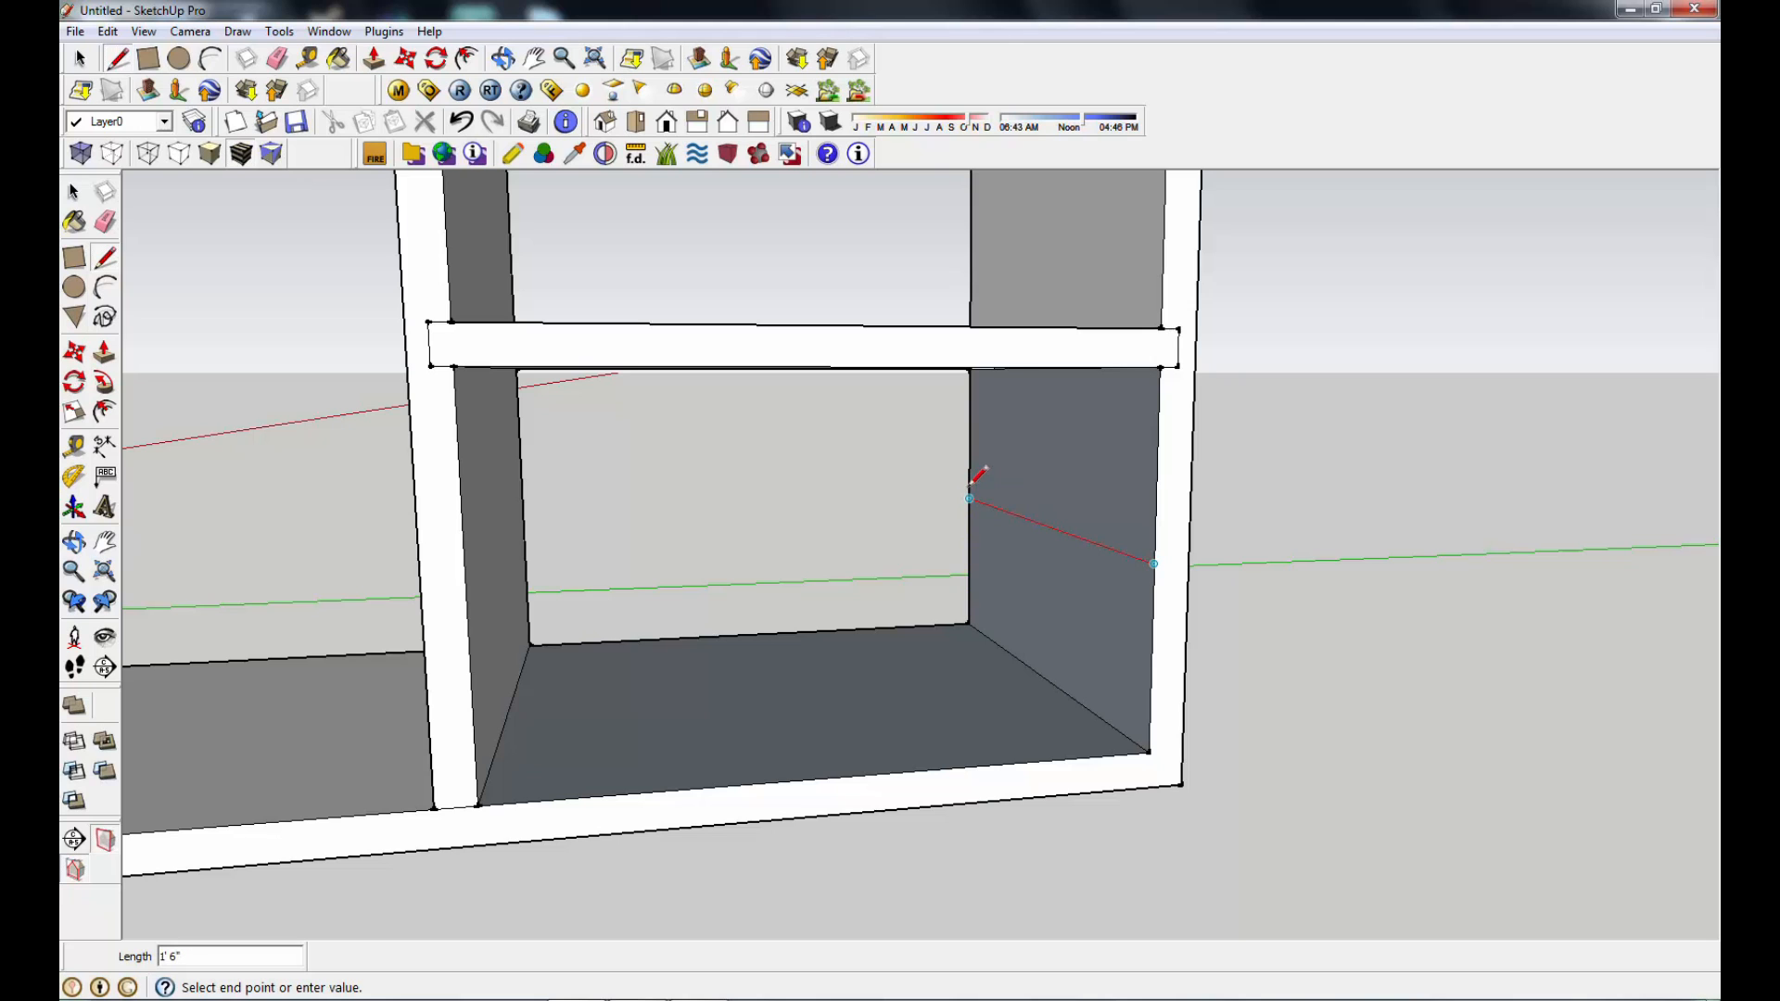
{"action": "left_click", "coordinate": [971, 485]}
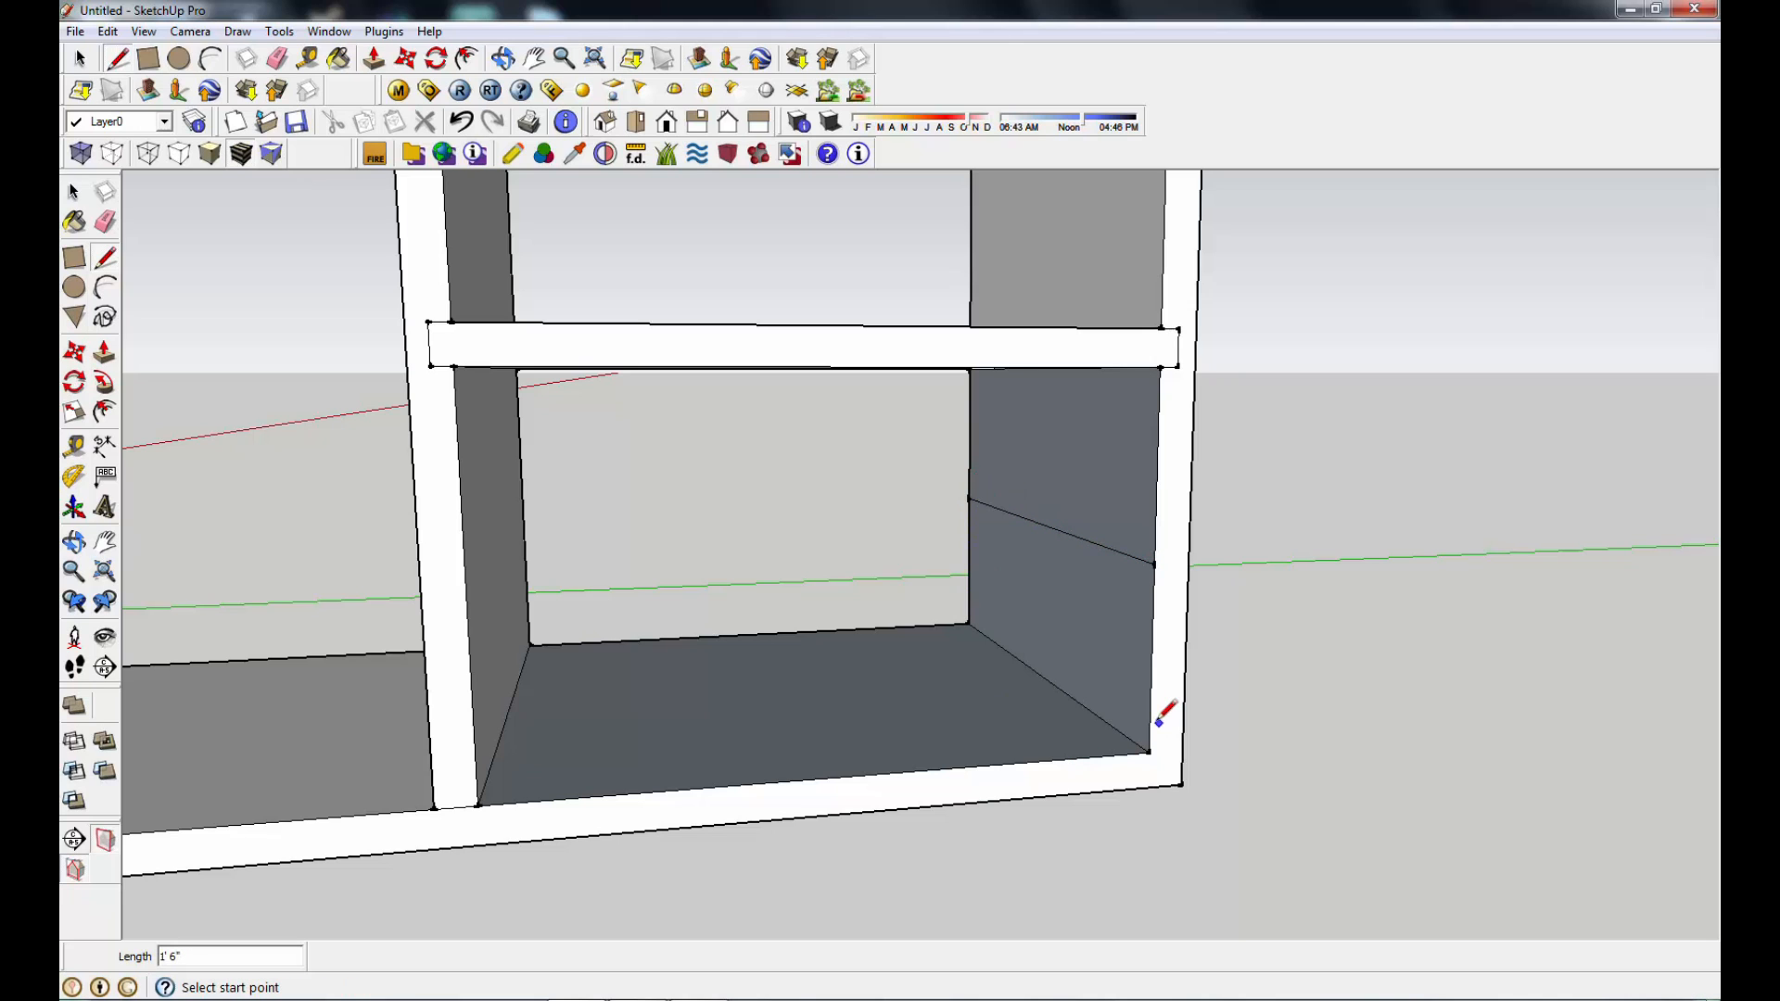
Step: Mark .5" above the line's front end on the panel's front edge and erase the face closing the compartment opening
{"action": "scroll", "coordinate": [1340, 619], "scroll_direction": "up", "scroll_amount": 1}
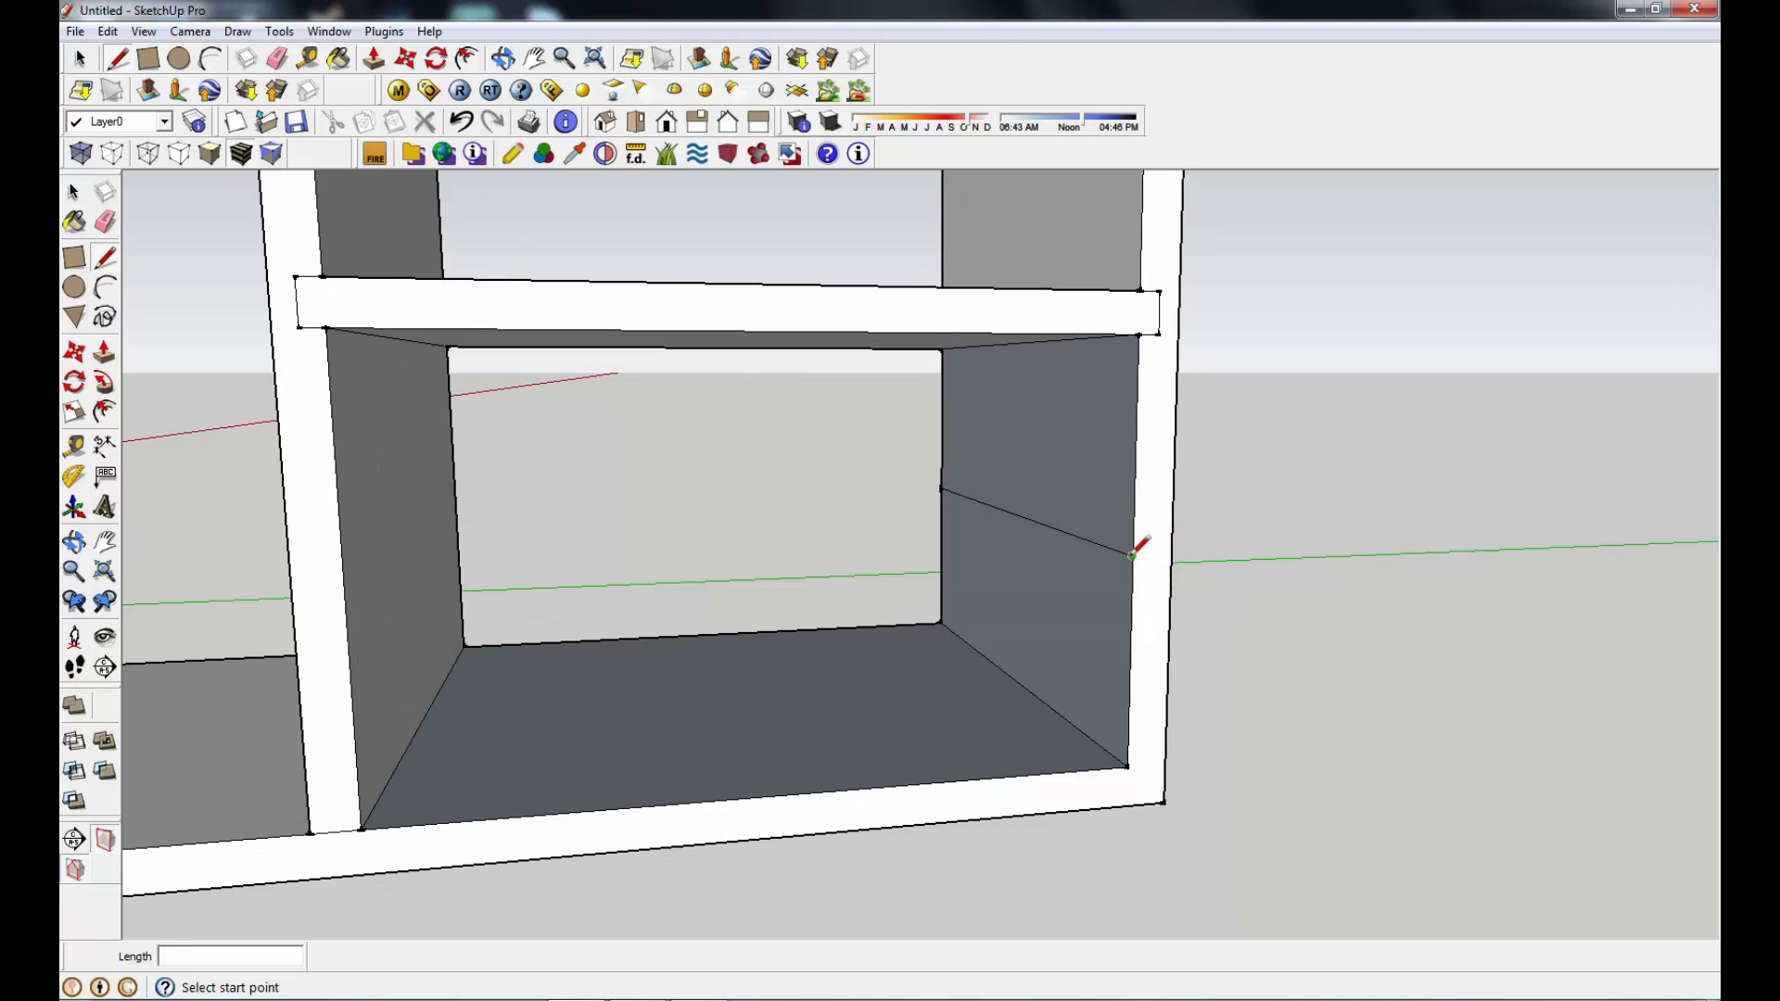
{"action": "left_click", "coordinate": [1132, 555]}
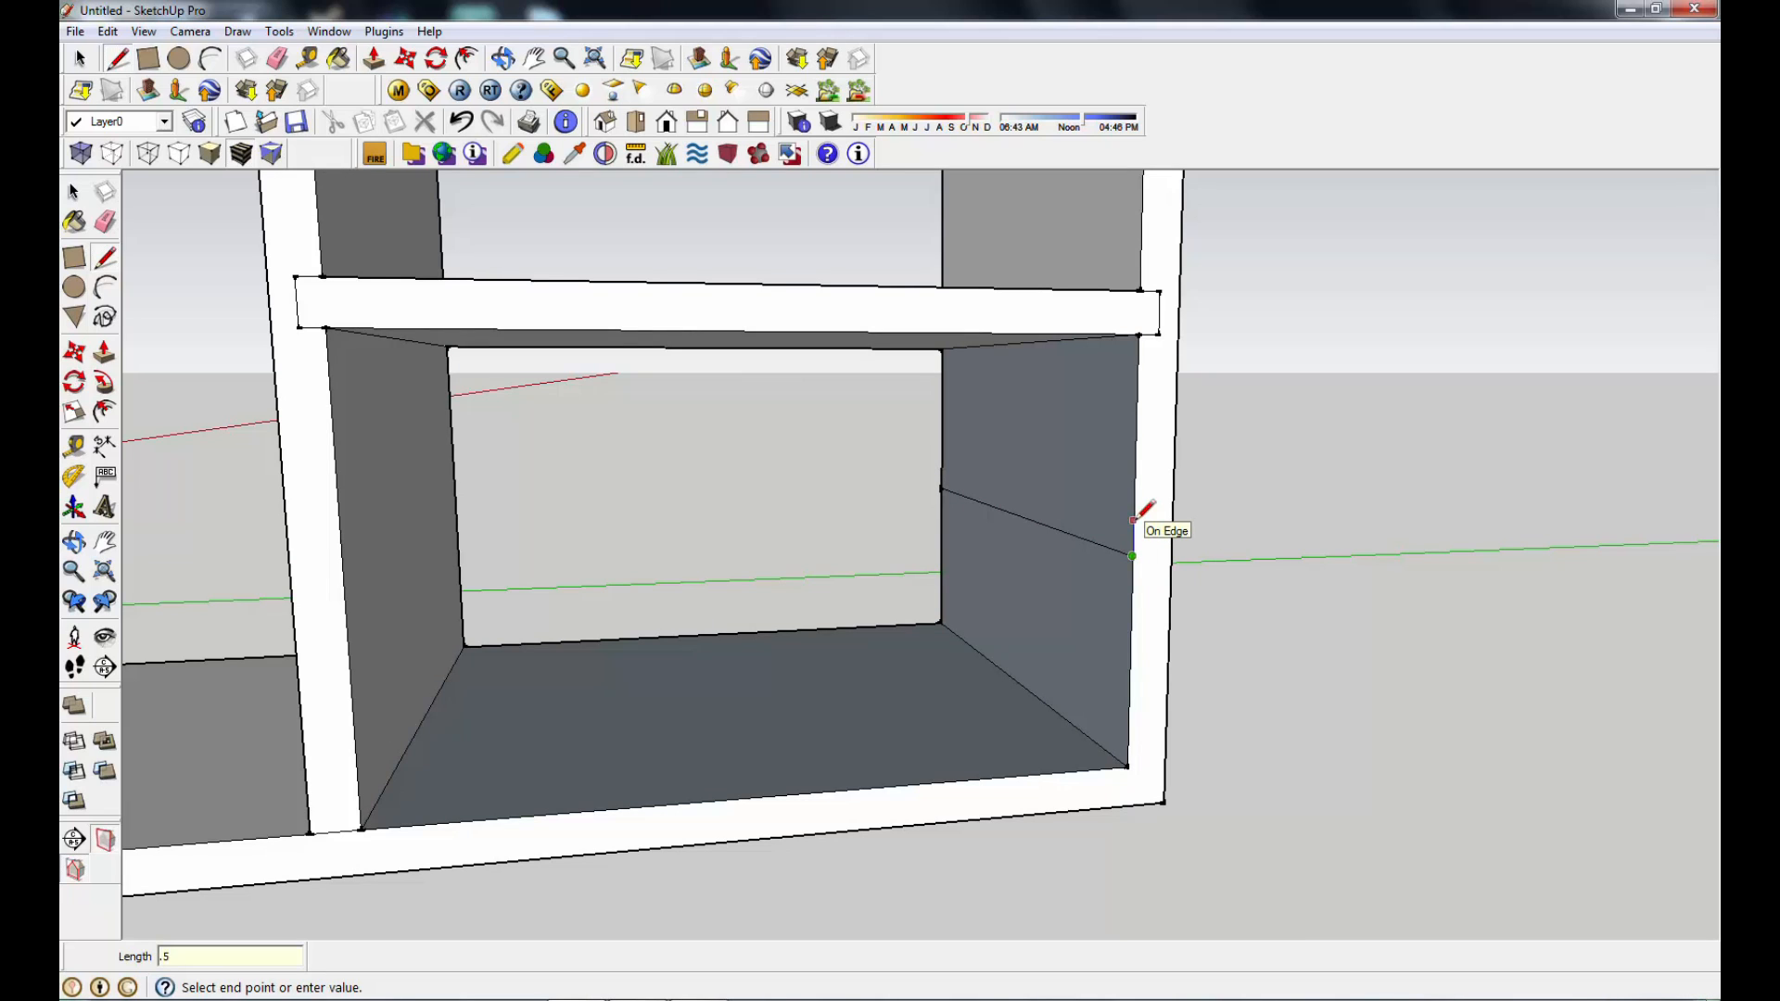
{"action": "left_click", "coordinate": [1133, 520]}
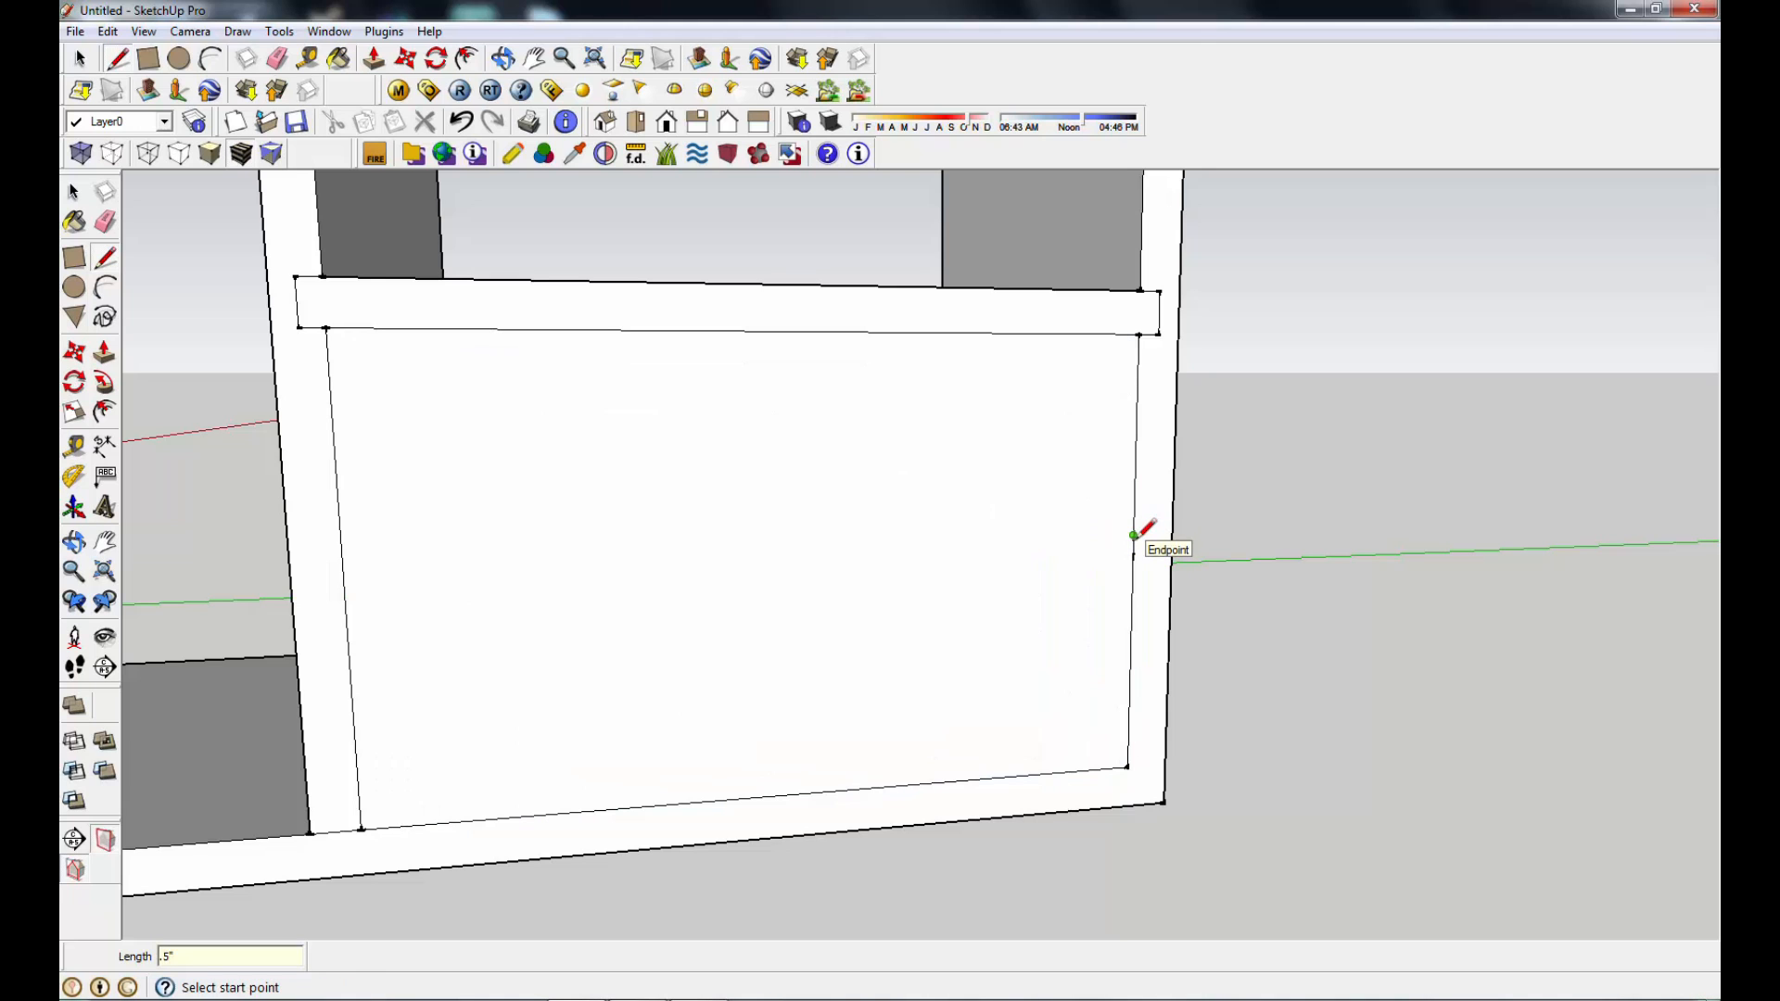
{"action": "right_click", "coordinate": [1032, 553]}
{"action": "left_click", "coordinate": [1079, 591]}
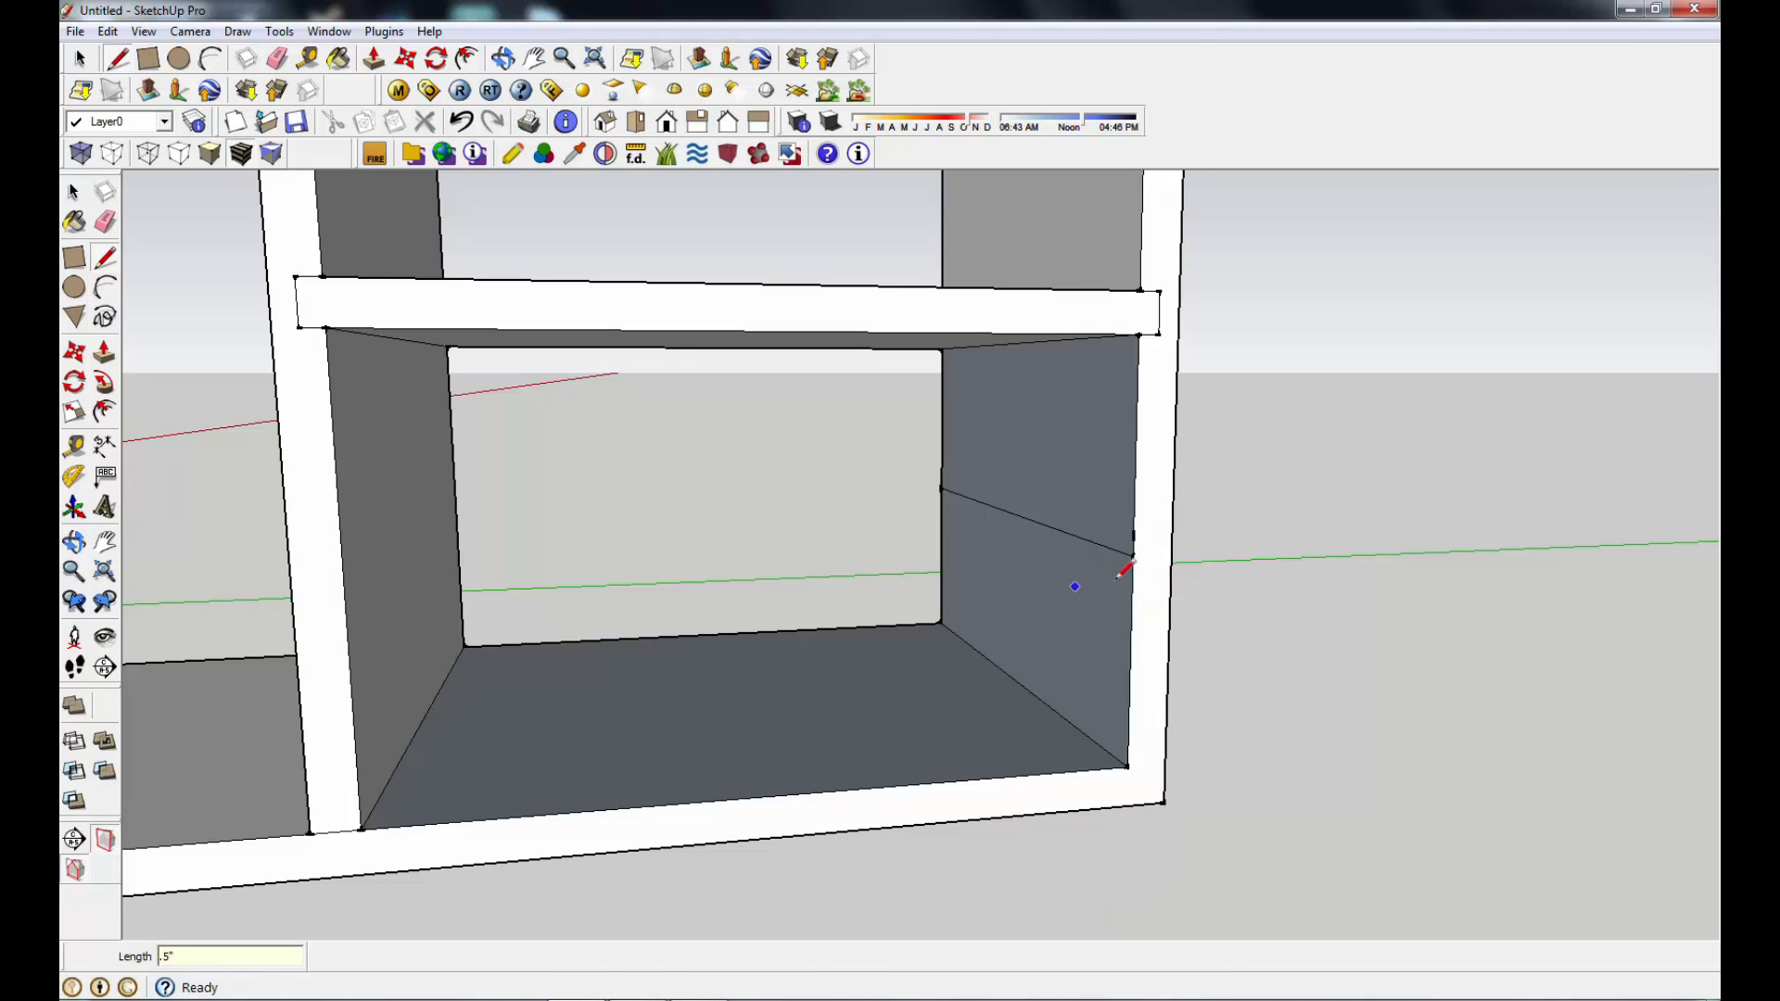
Step: Mark .5" below the line's front end on the same edge and erase the face covering the opening again
{"action": "left_click", "coordinate": [1133, 558]}
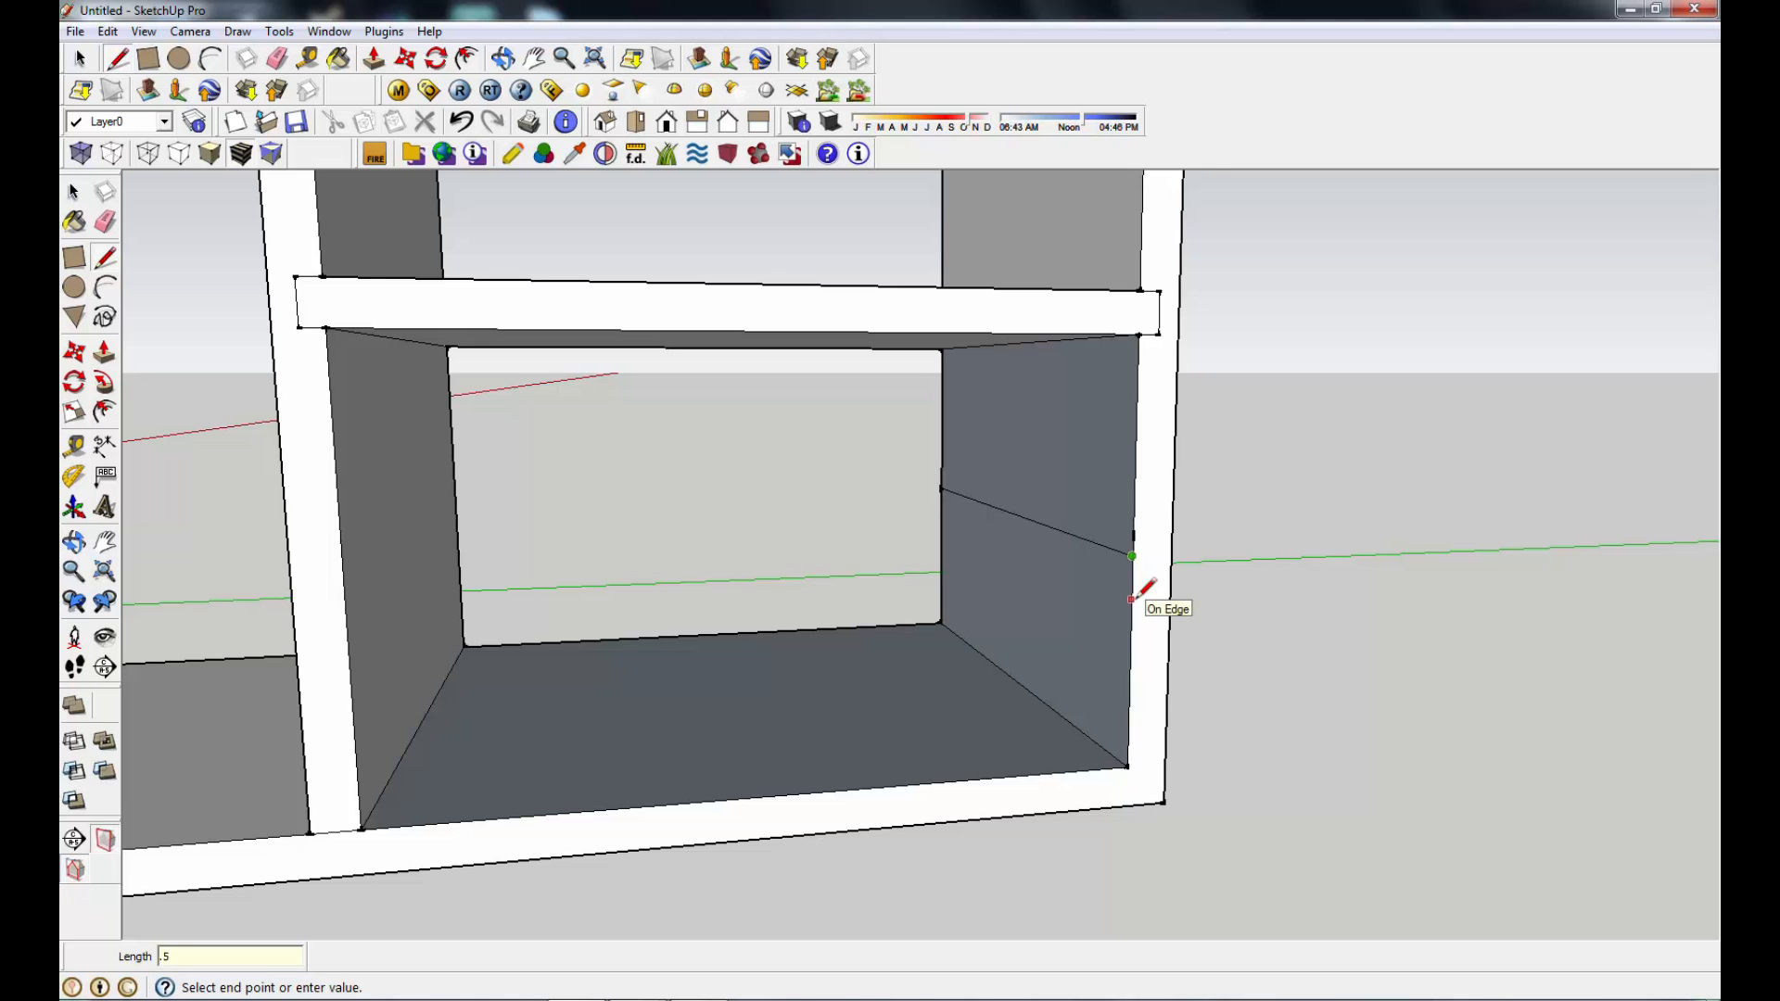
{"action": "left_click", "coordinate": [1132, 599]}
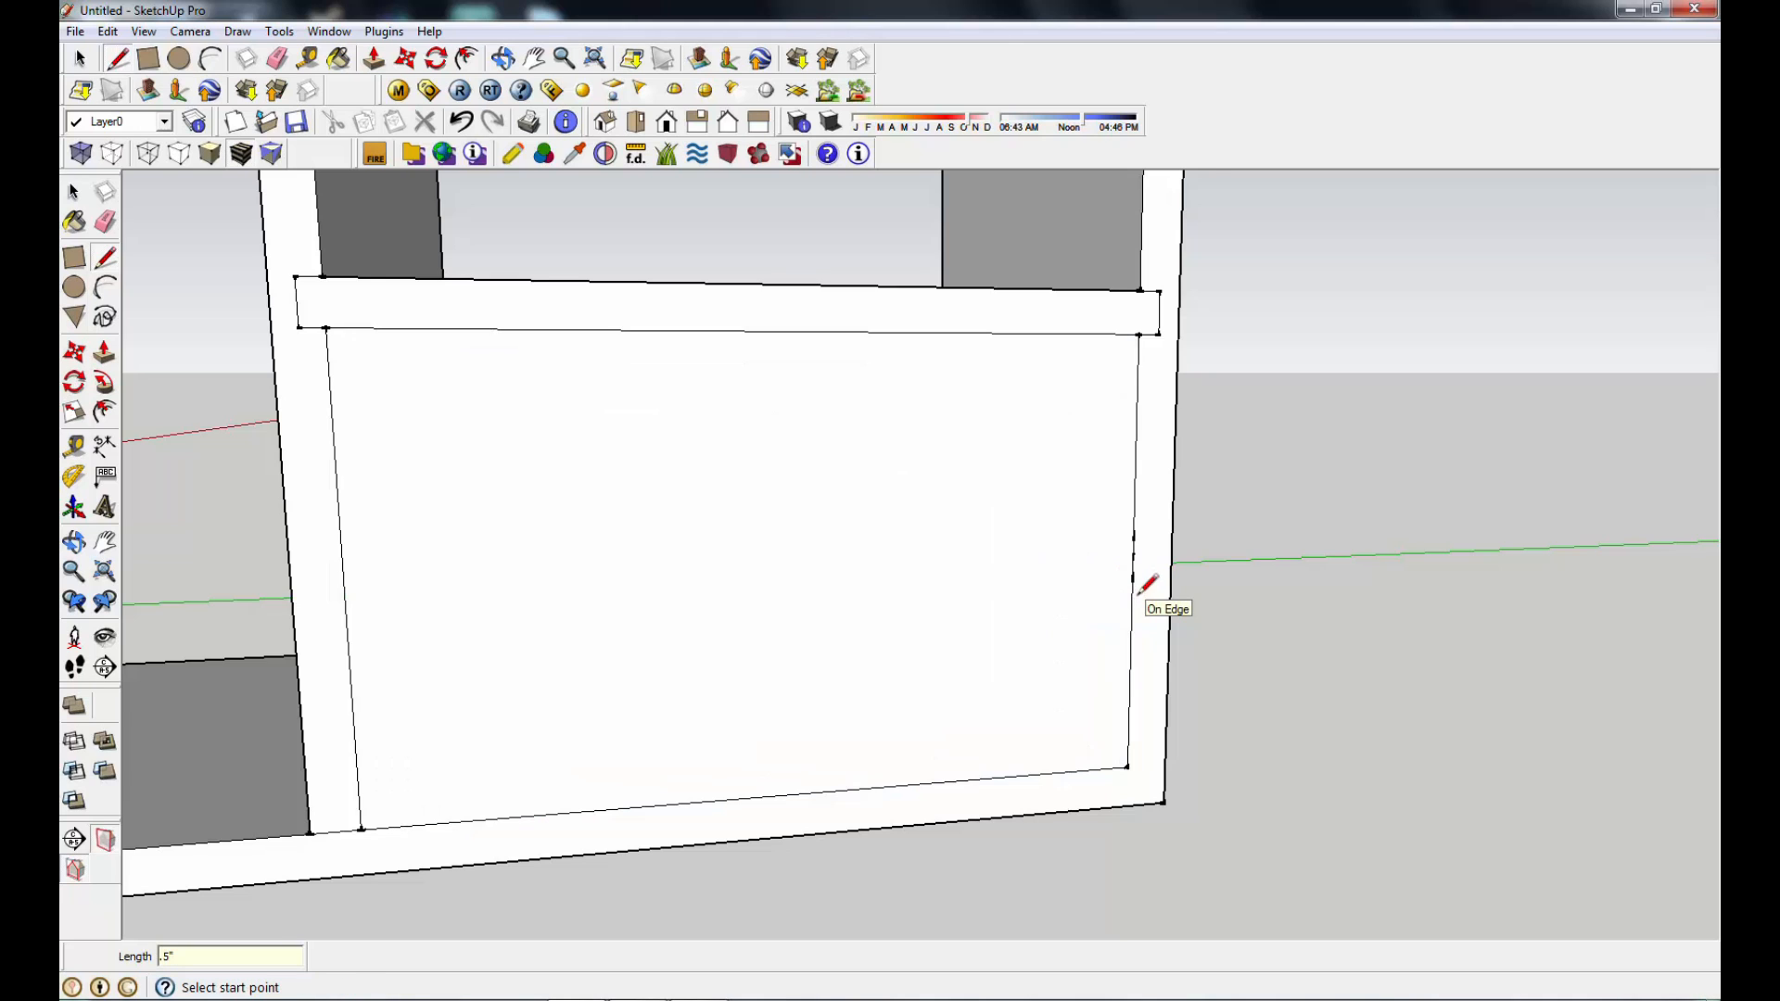
{"action": "scroll", "coordinate": [1148, 542], "scroll_direction": "up", "scroll_amount": 5}
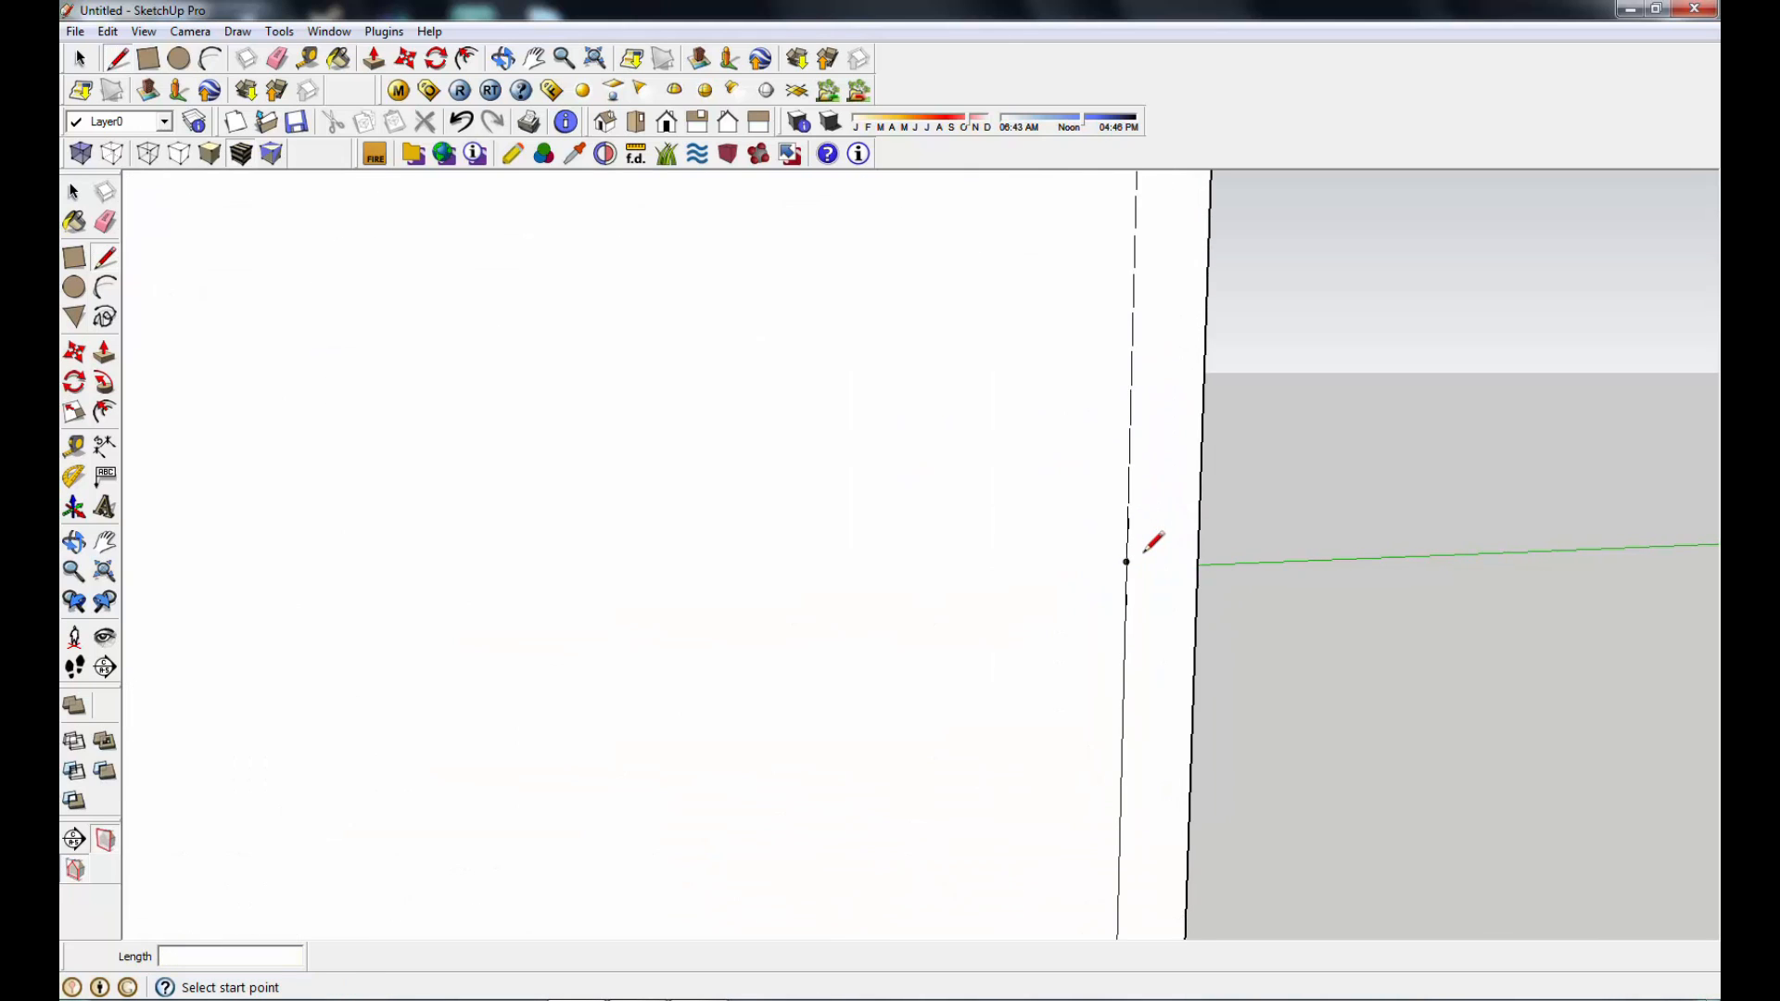
{"action": "mouse_move", "coordinate": [1146, 517]}
{"action": "middle_mouse_down"}
{"action": "mouse_move", "coordinate": [1224, 615]}
{"action": "mouse_move", "coordinate": [1243, 612]}
{"action": "middle_mouse_up"}
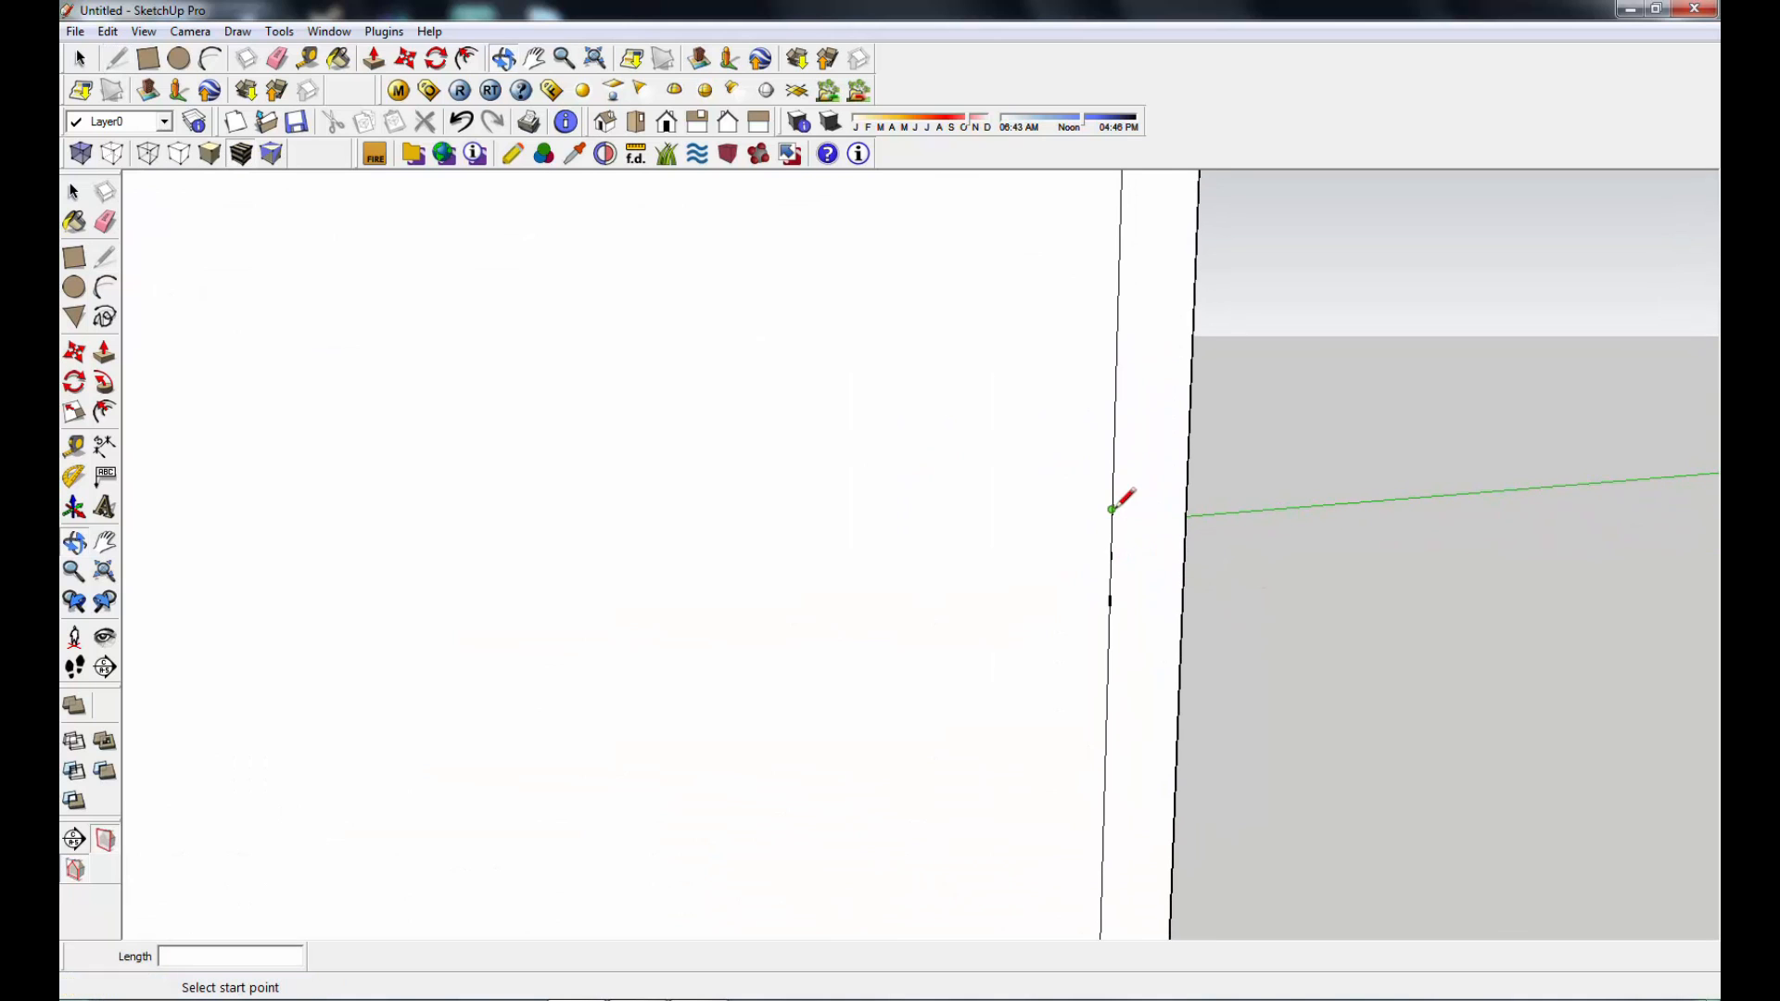
{"action": "right_click", "coordinate": [929, 547]}
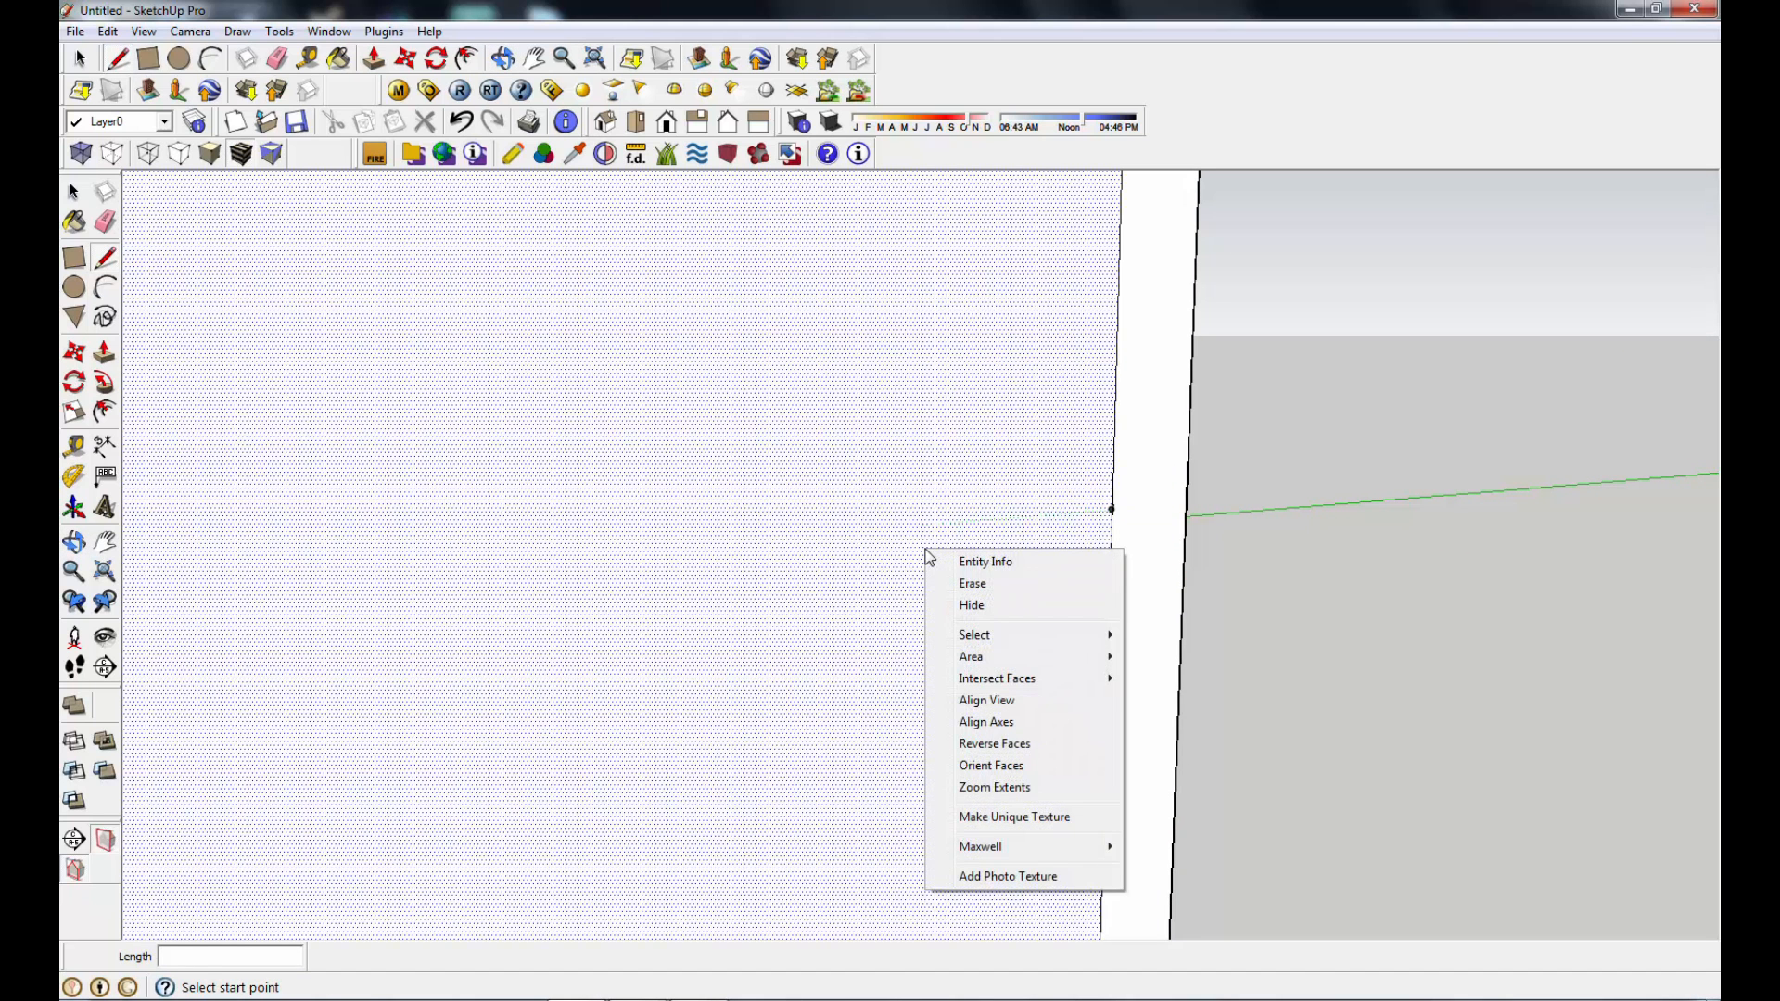
{"action": "left_click", "coordinate": [975, 584]}
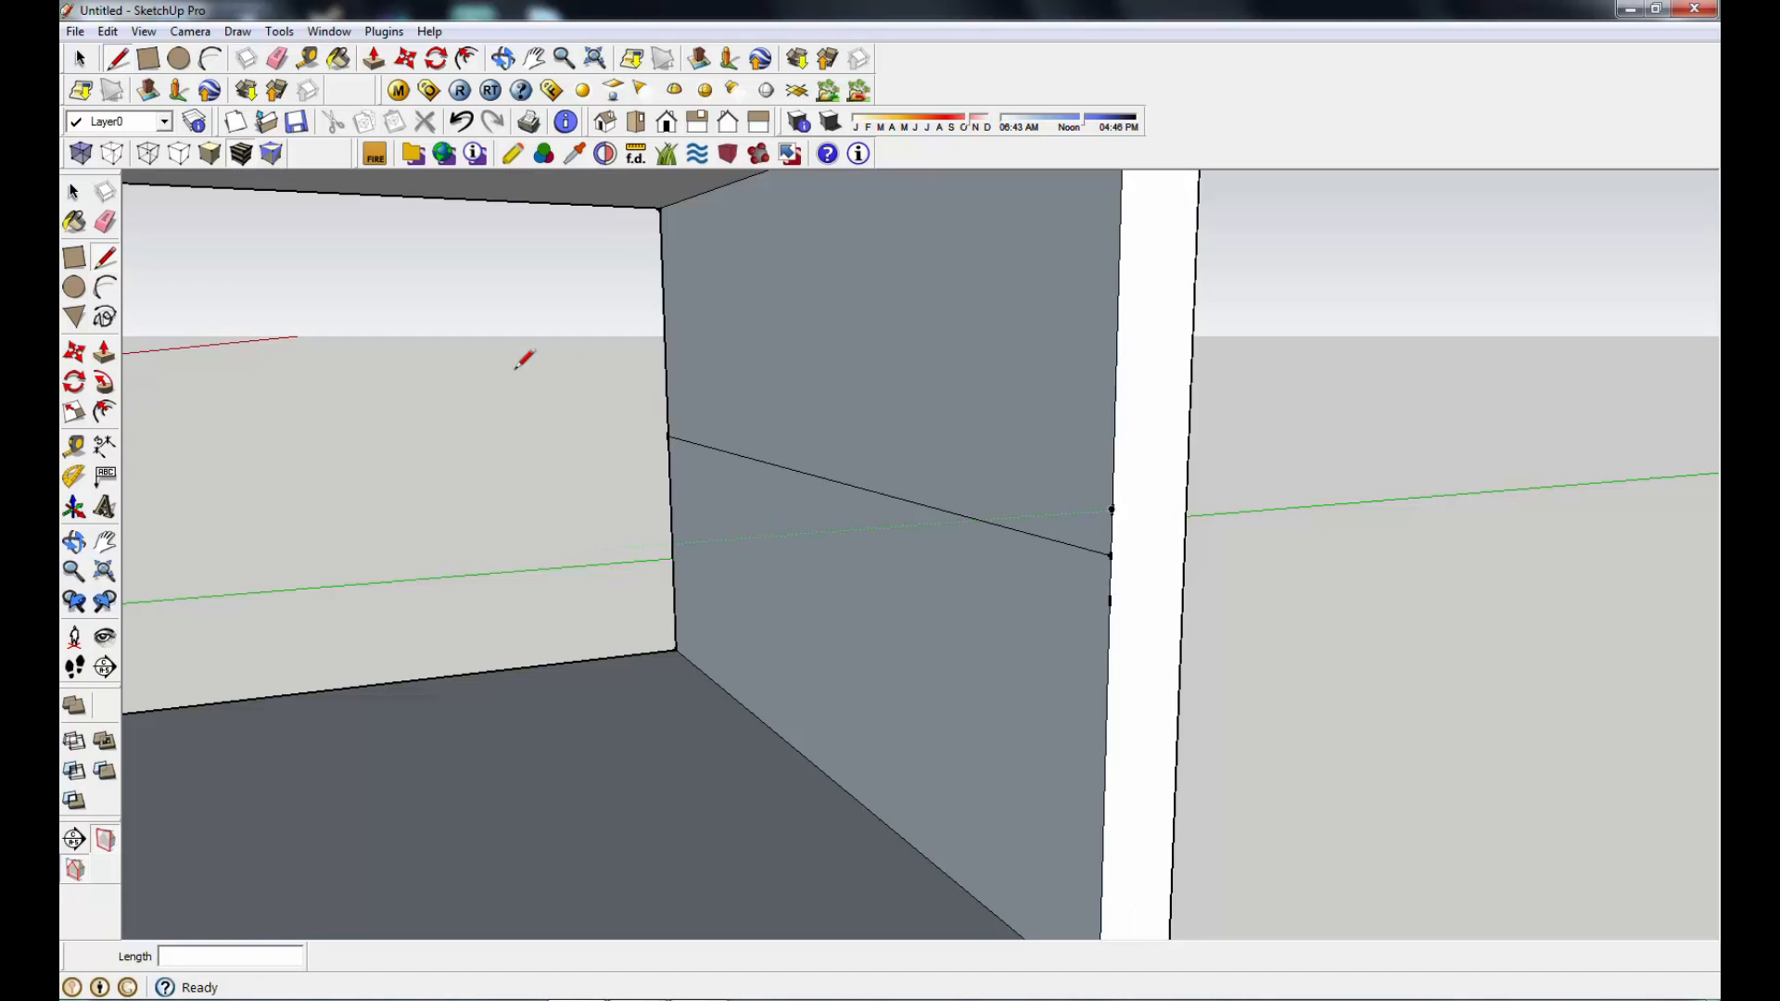
{"action": "left_click", "coordinate": [104, 221]}
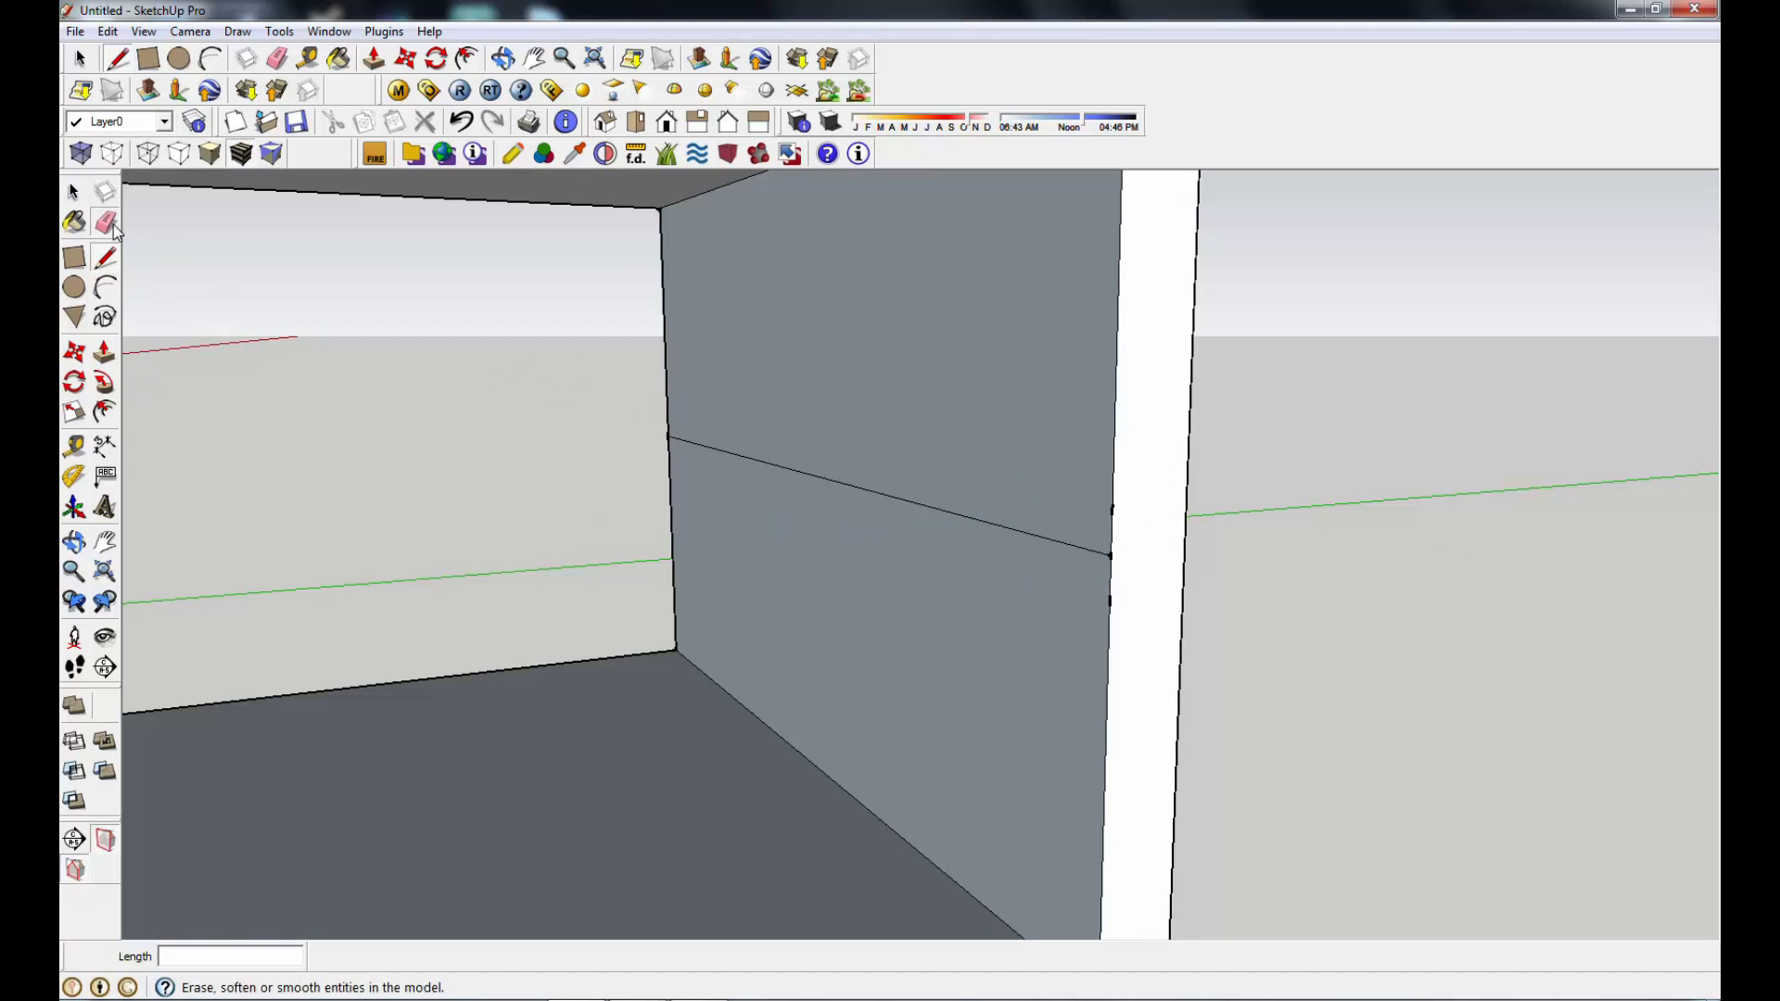
{"action": "left_click", "coordinate": [1043, 534]}
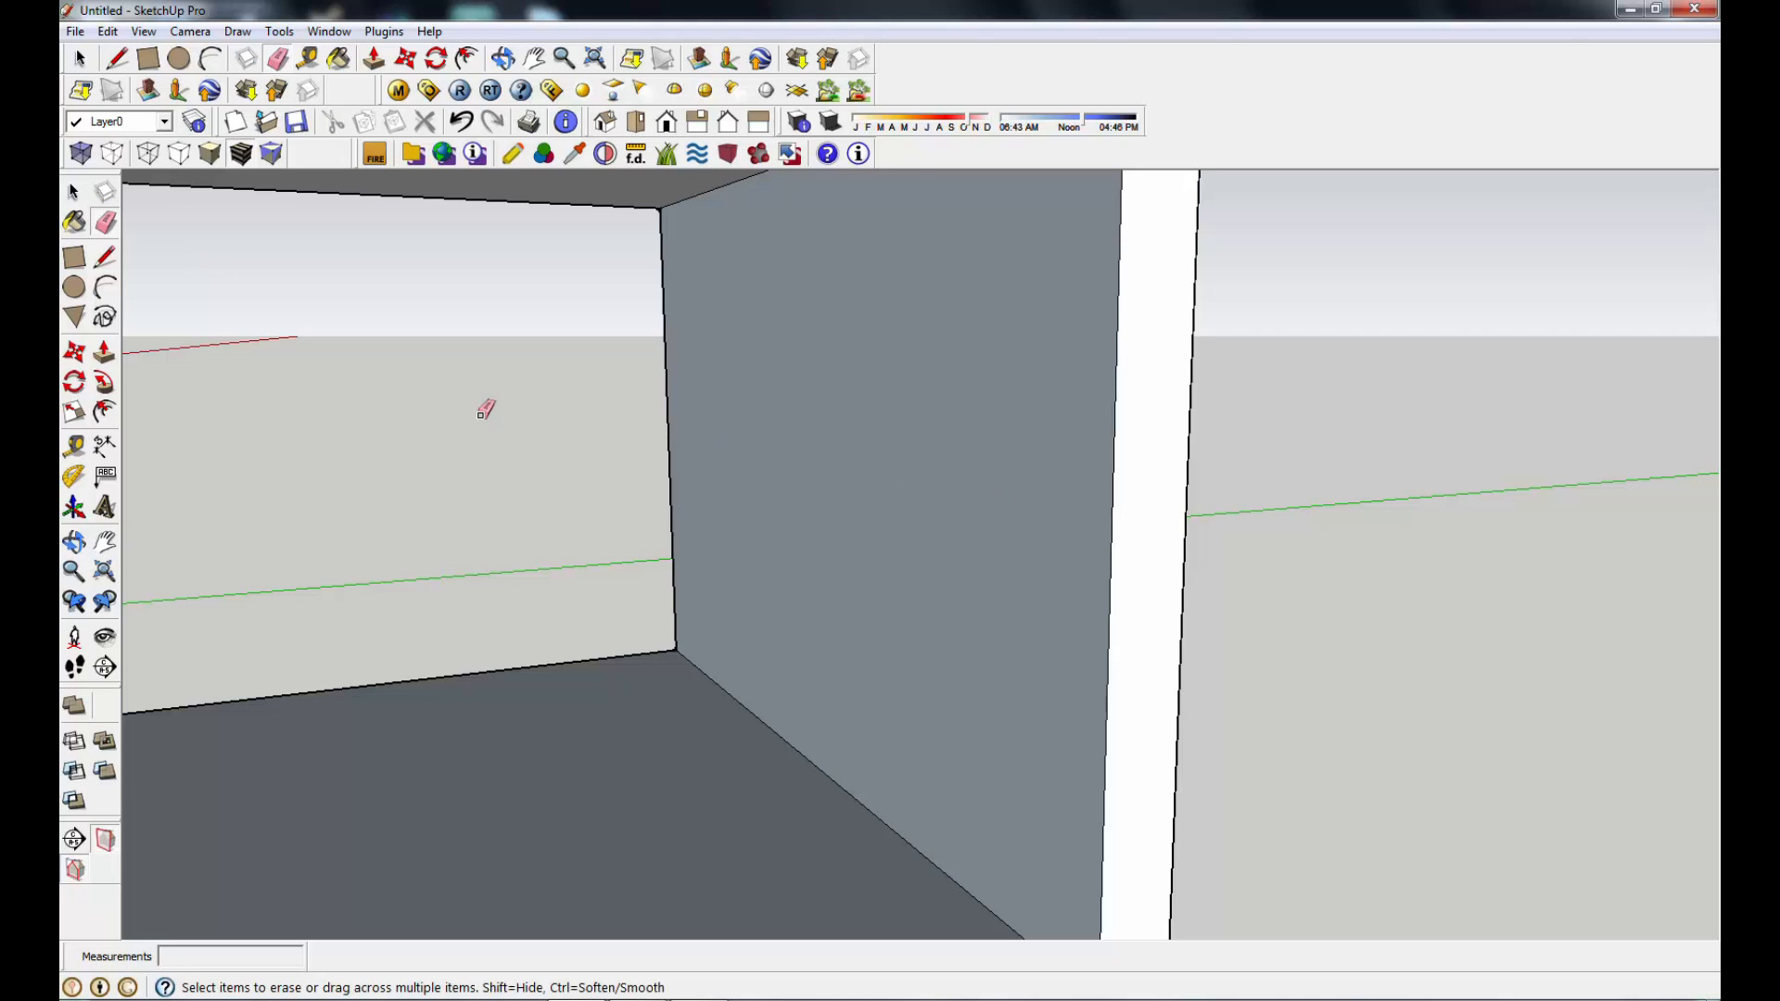
{"action": "left_click", "coordinate": [107, 258]}
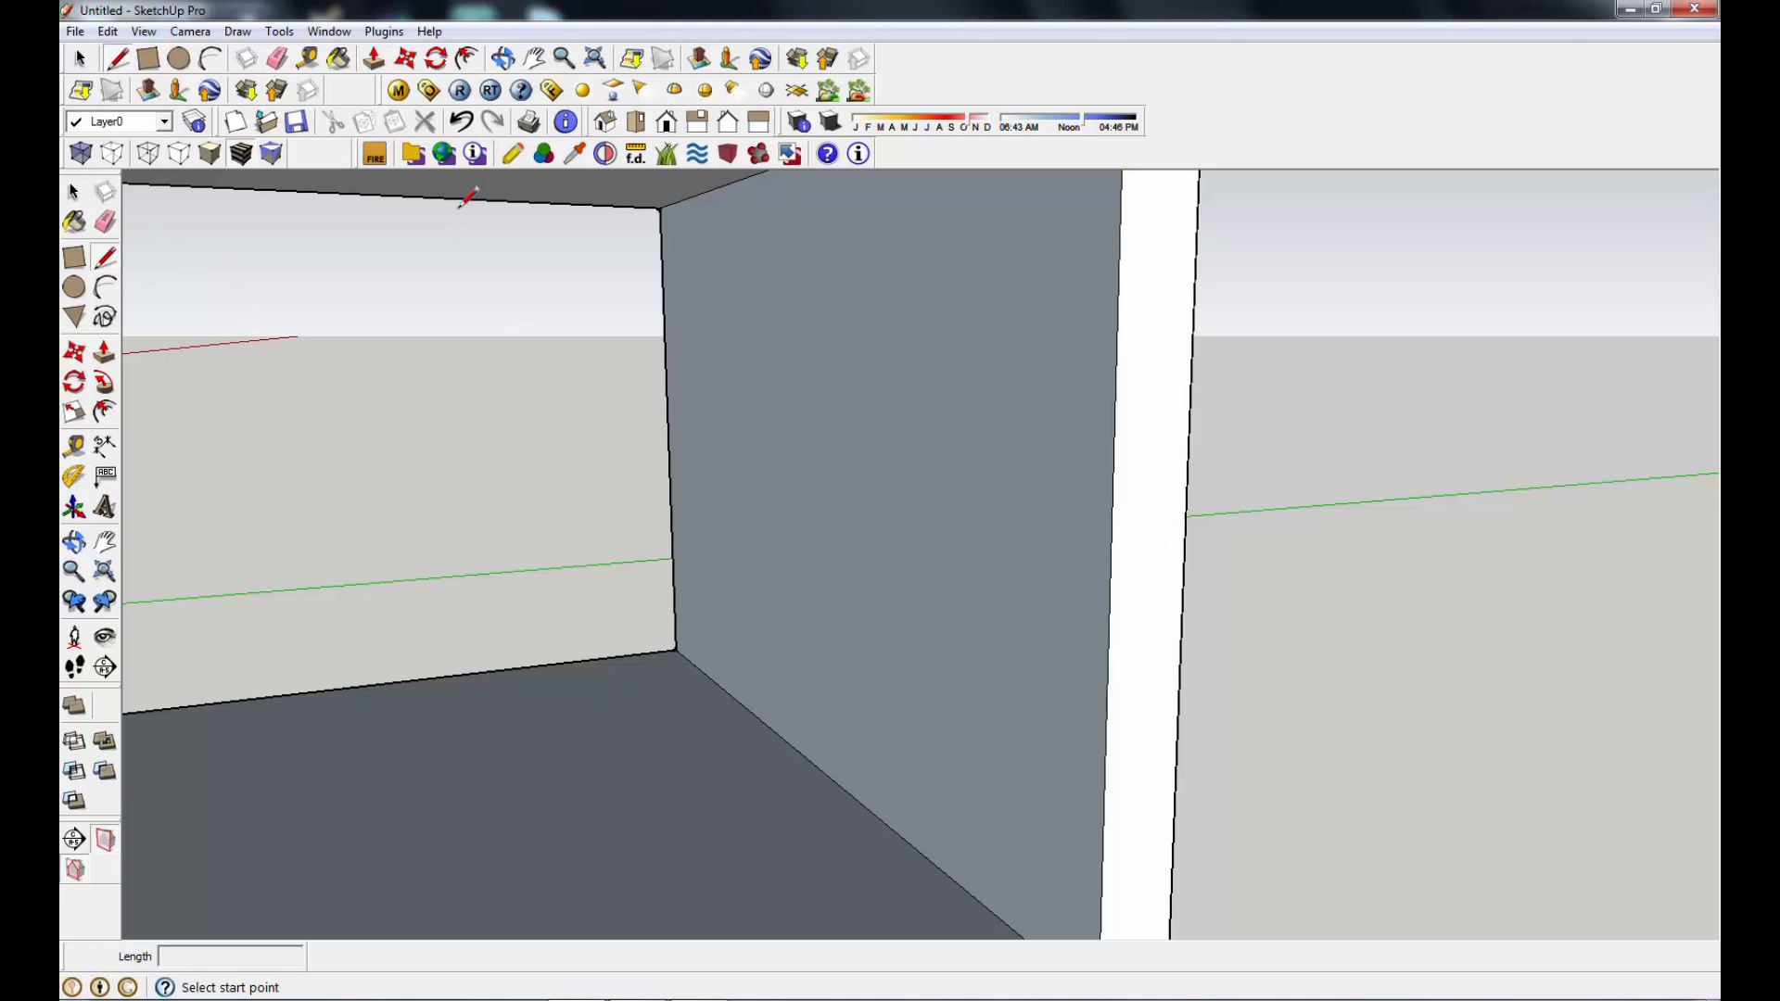
{"action": "left_click", "coordinate": [463, 125]}
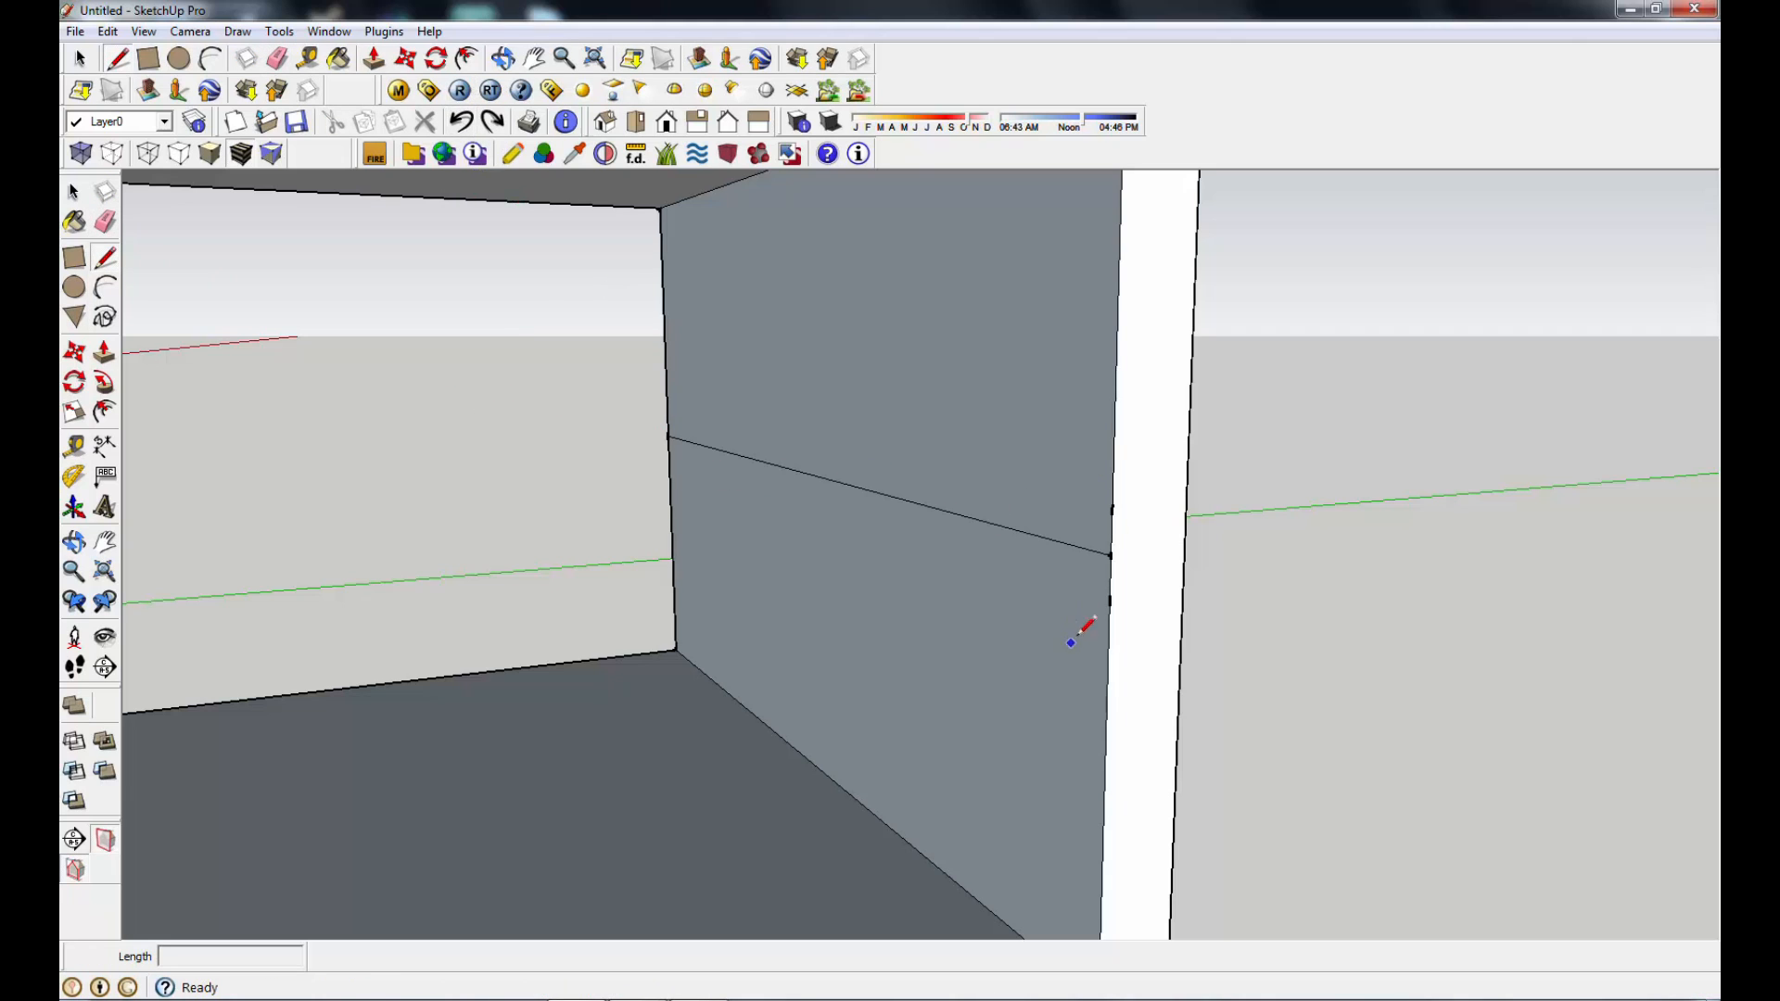
Step: Outline a 1/2" deep dado profile between the two marks on the right side panel's front edge and erase the guide line across its inner face
{"action": "left_click", "coordinate": [1114, 510]}
{"action": "left_click", "coordinate": [1149, 508]}
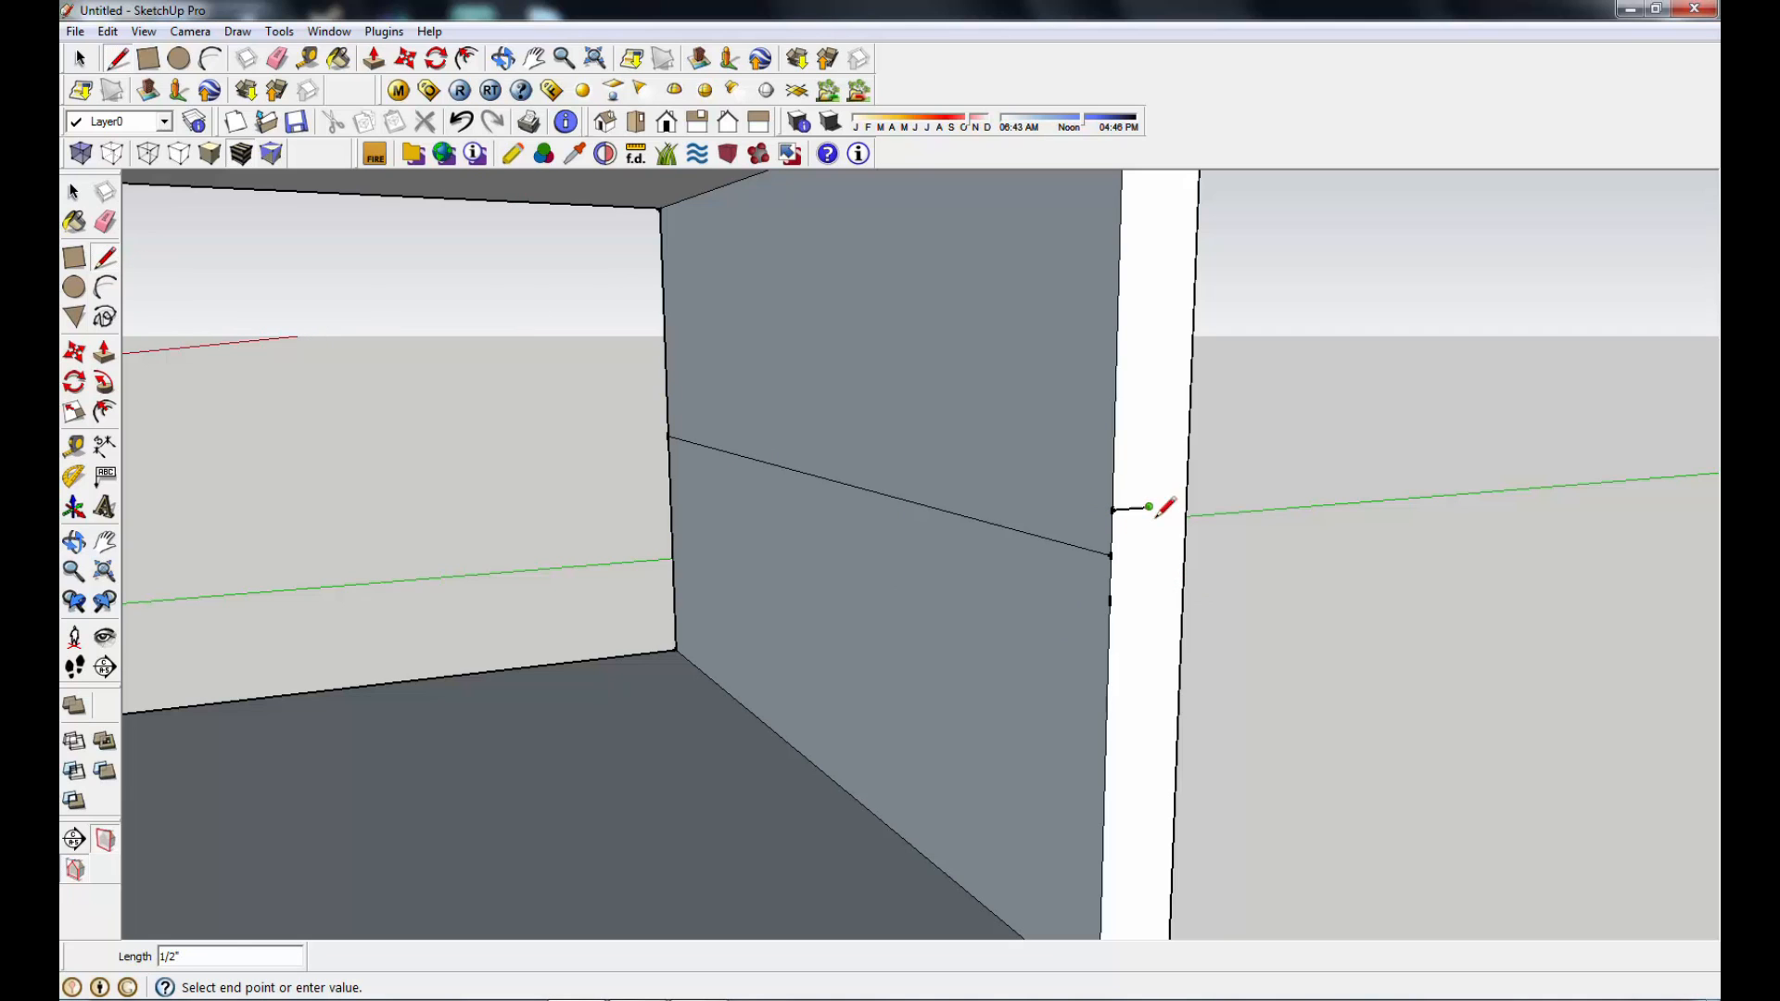
{"action": "left_click", "coordinate": [1147, 596]}
{"action": "left_click", "coordinate": [1110, 601]}
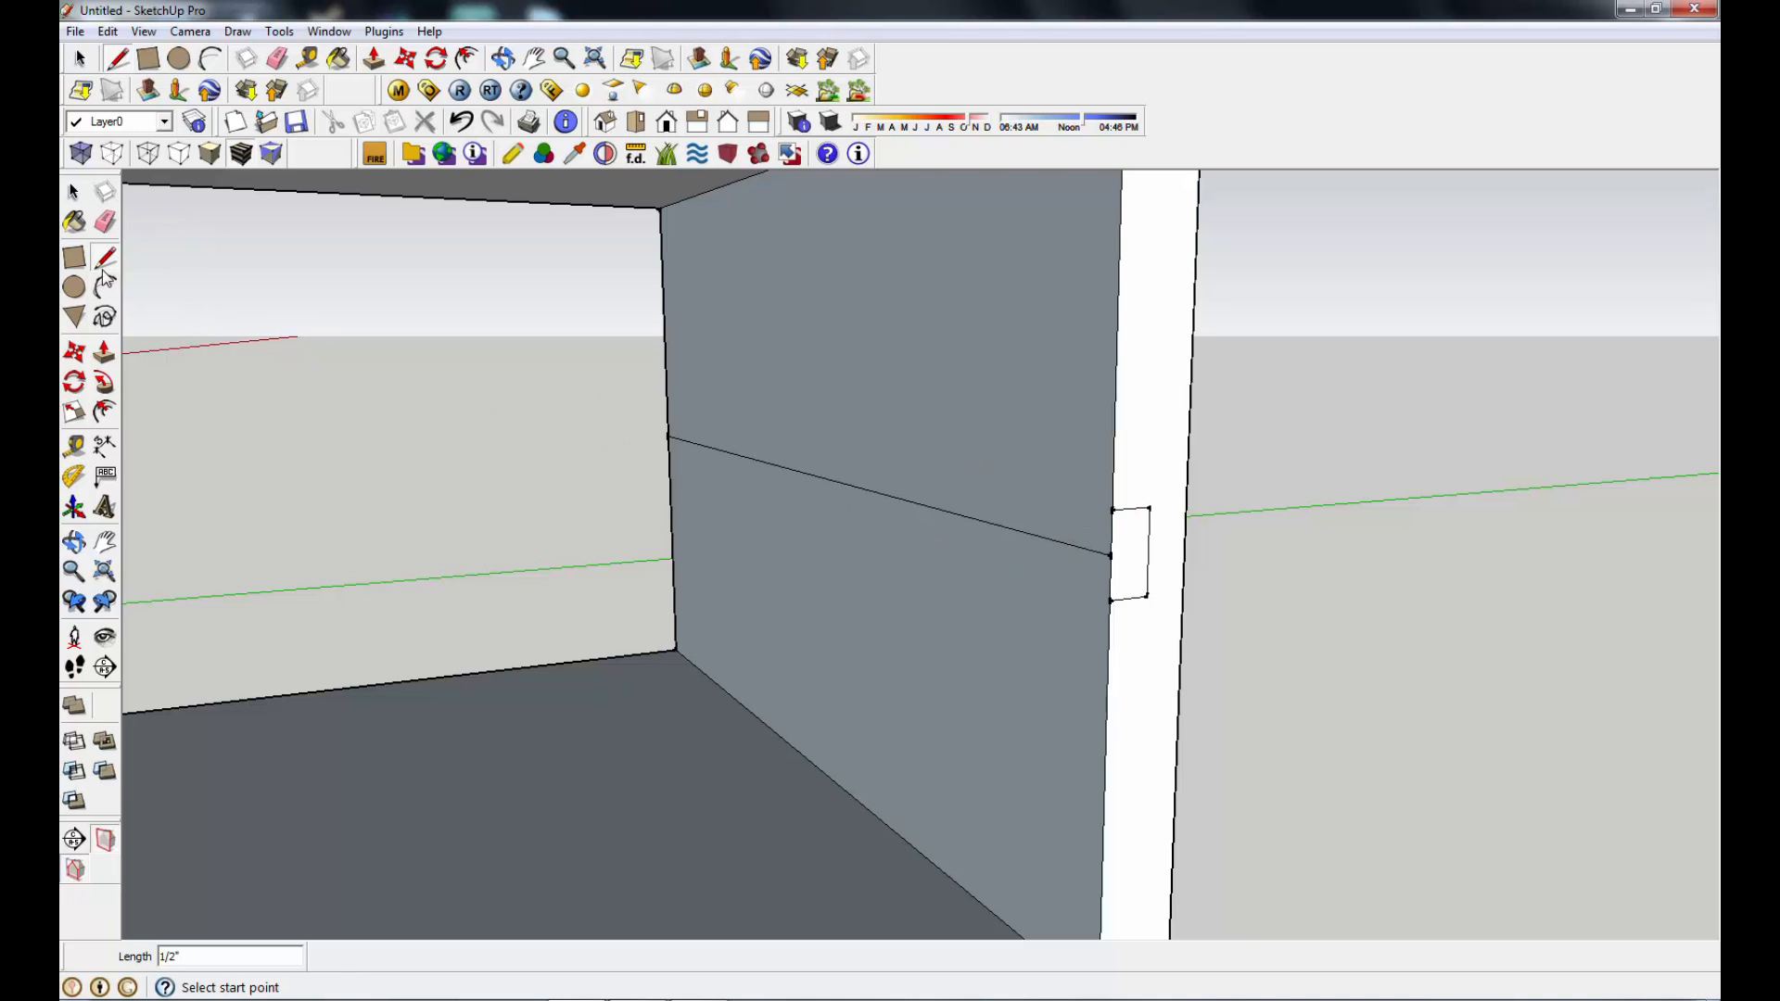
{"action": "left_click", "coordinate": [105, 222]}
{"action": "left_click", "coordinate": [1097, 547]}
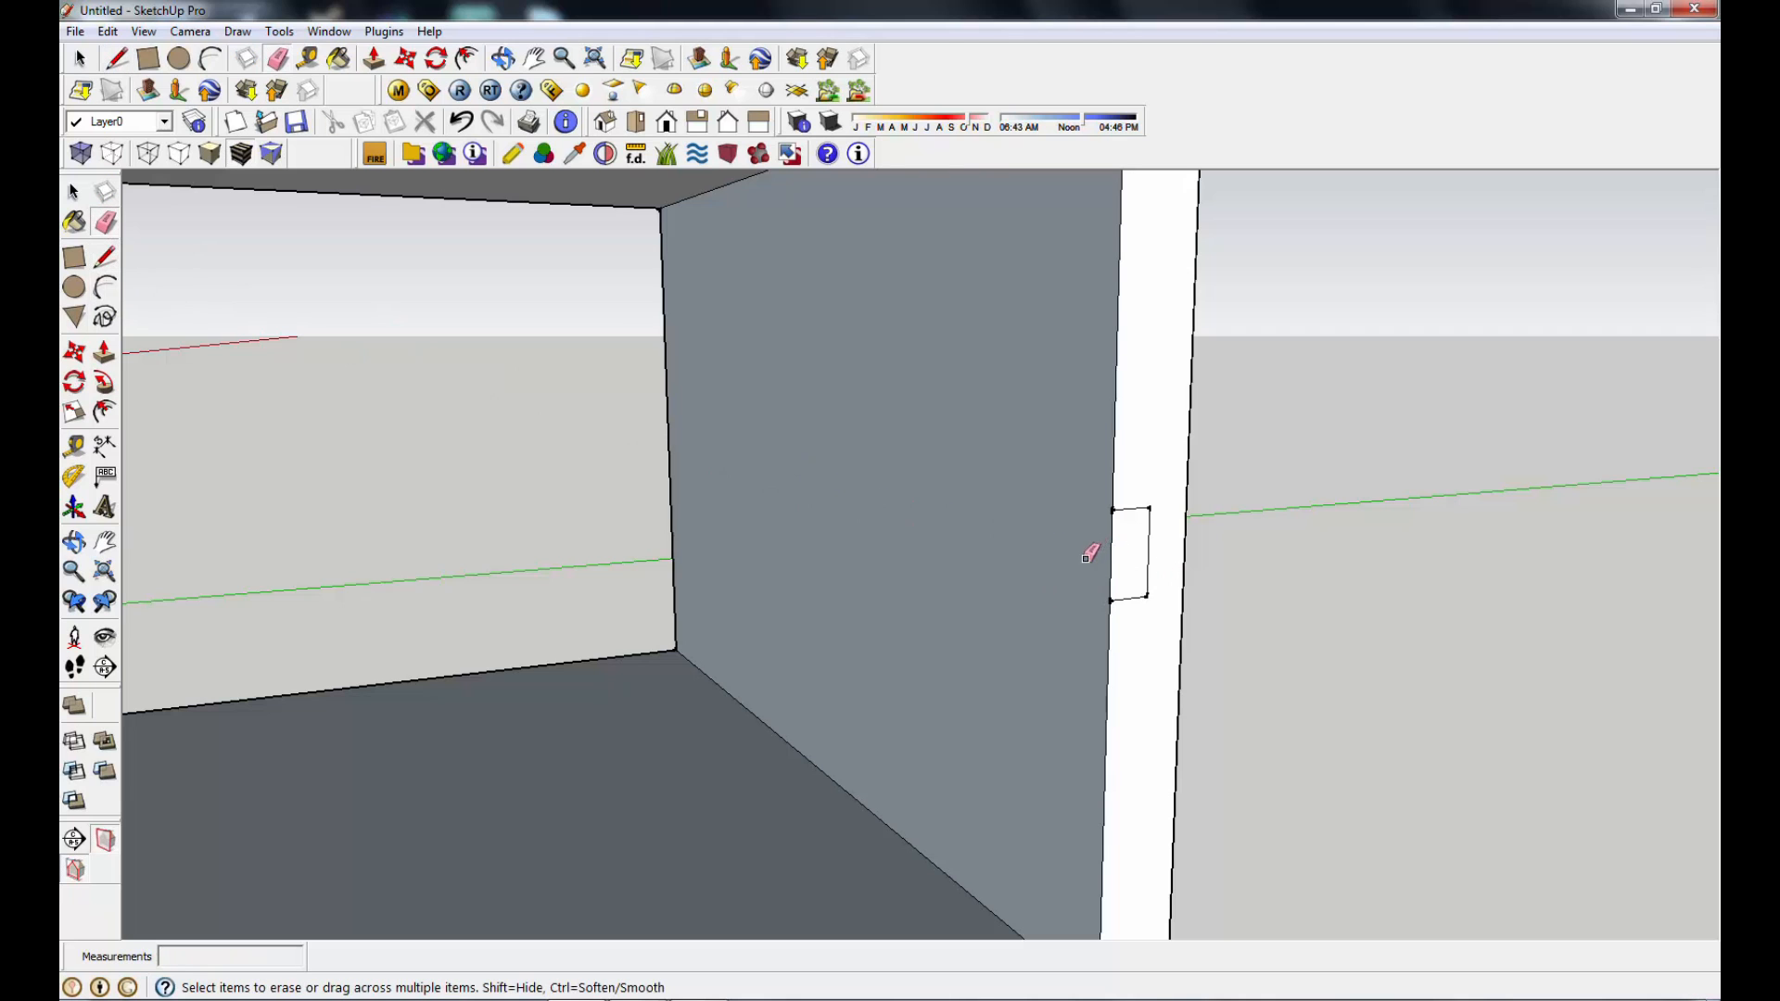
Step: Push the dado profile 1'6" through the right side panel to cut a groove along its full depth
{"action": "scroll", "coordinate": [1019, 643], "scroll_direction": "down", "scroll_amount": 4}
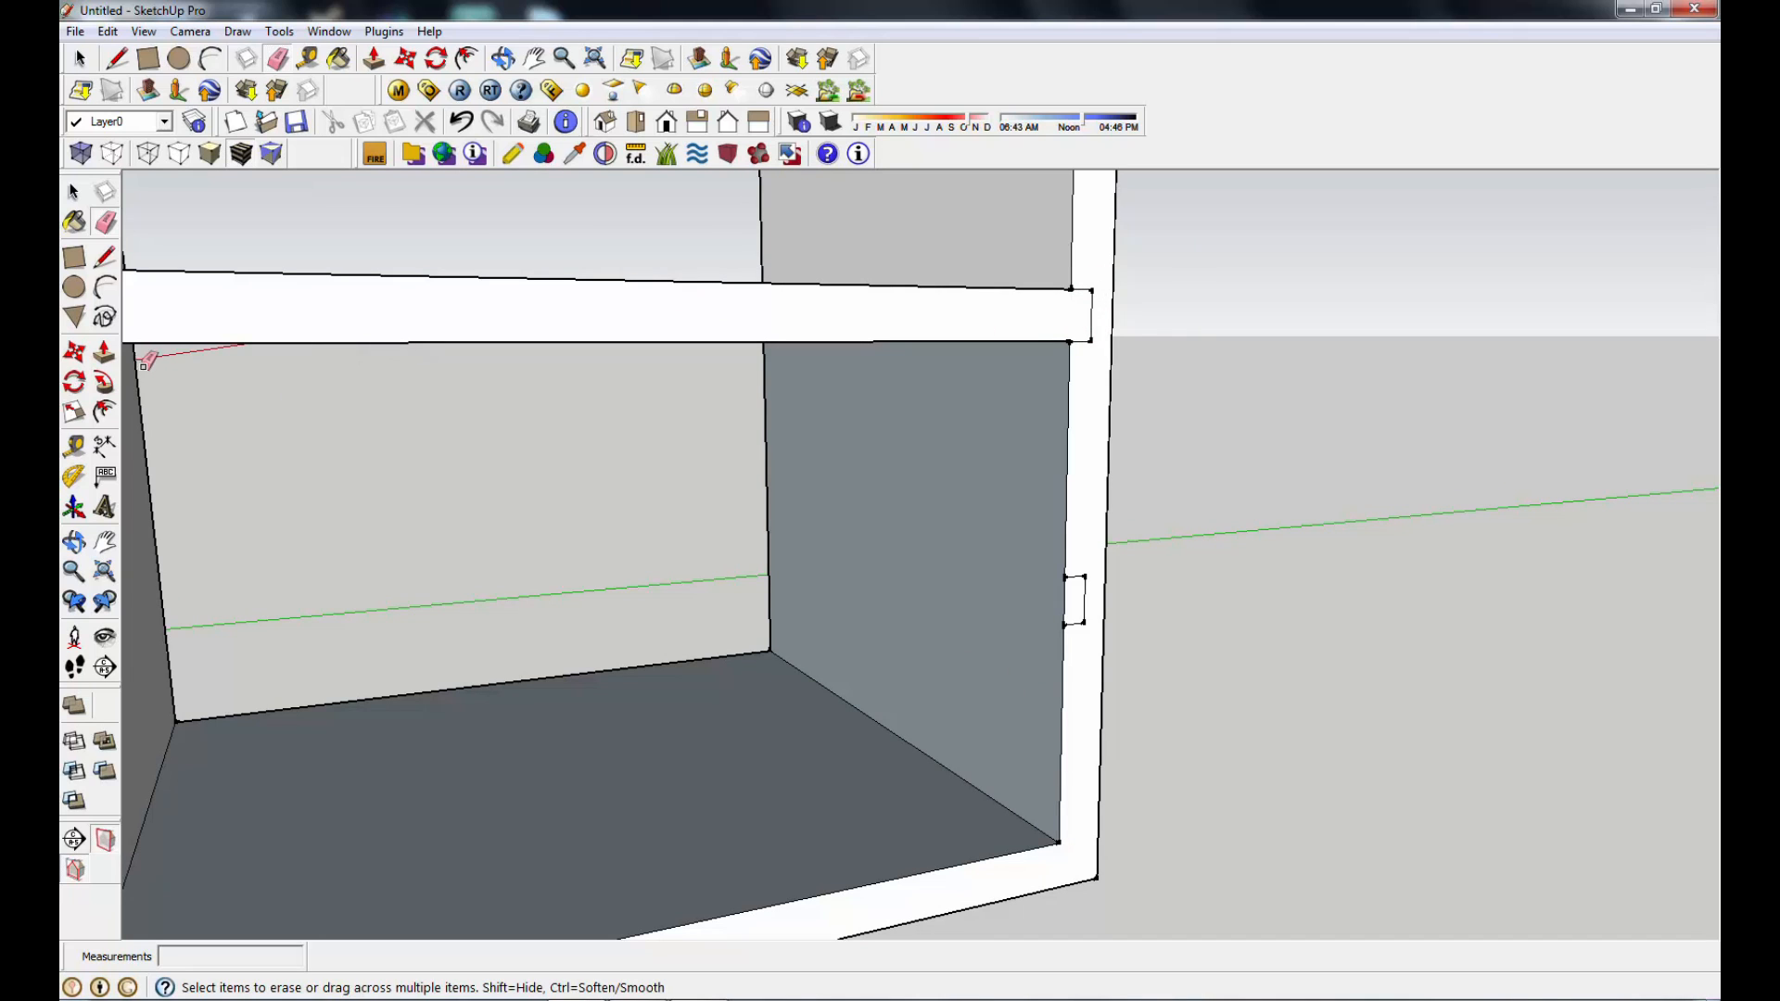
{"action": "left_click", "coordinate": [105, 352]}
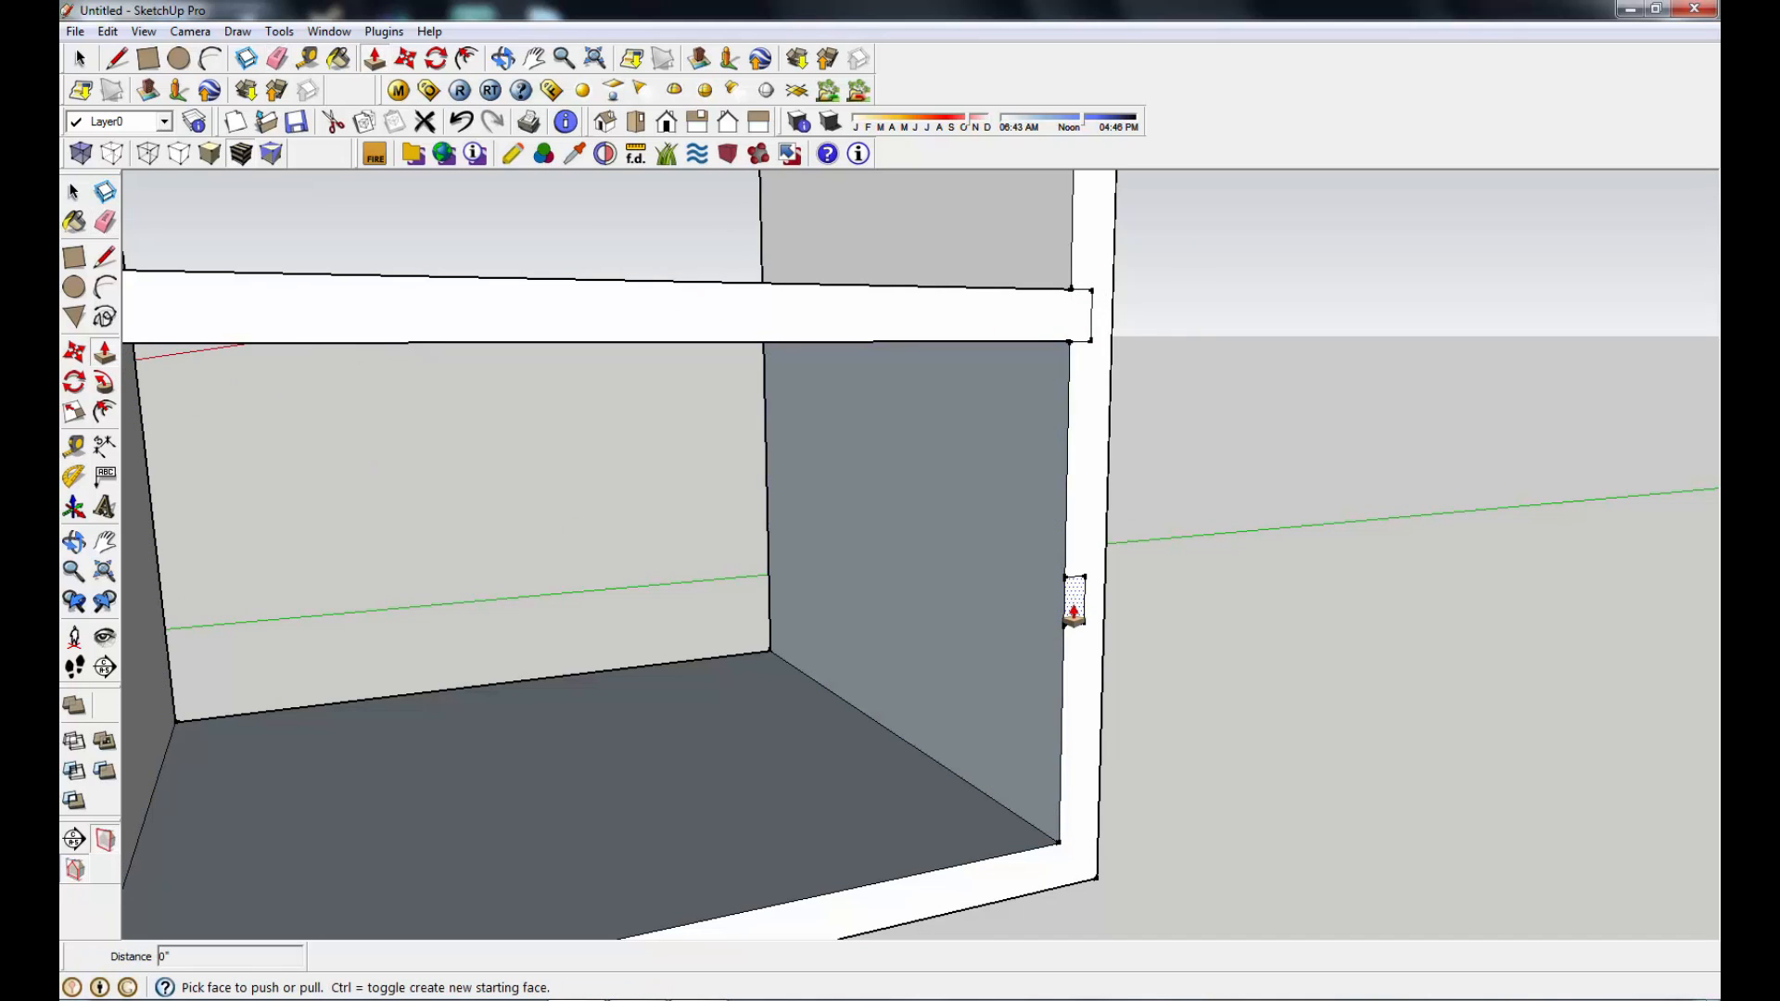
{"action": "left_click_drag", "start_coordinate": [1074, 612], "coordinate": [767, 506]}
{"action": "middle_click_drag", "start_coordinate": [1128, 788], "coordinate": [1200, 755]}
{"action": "scroll", "coordinate": [989, 739], "scroll_direction": "down", "scroll_amount": 2}
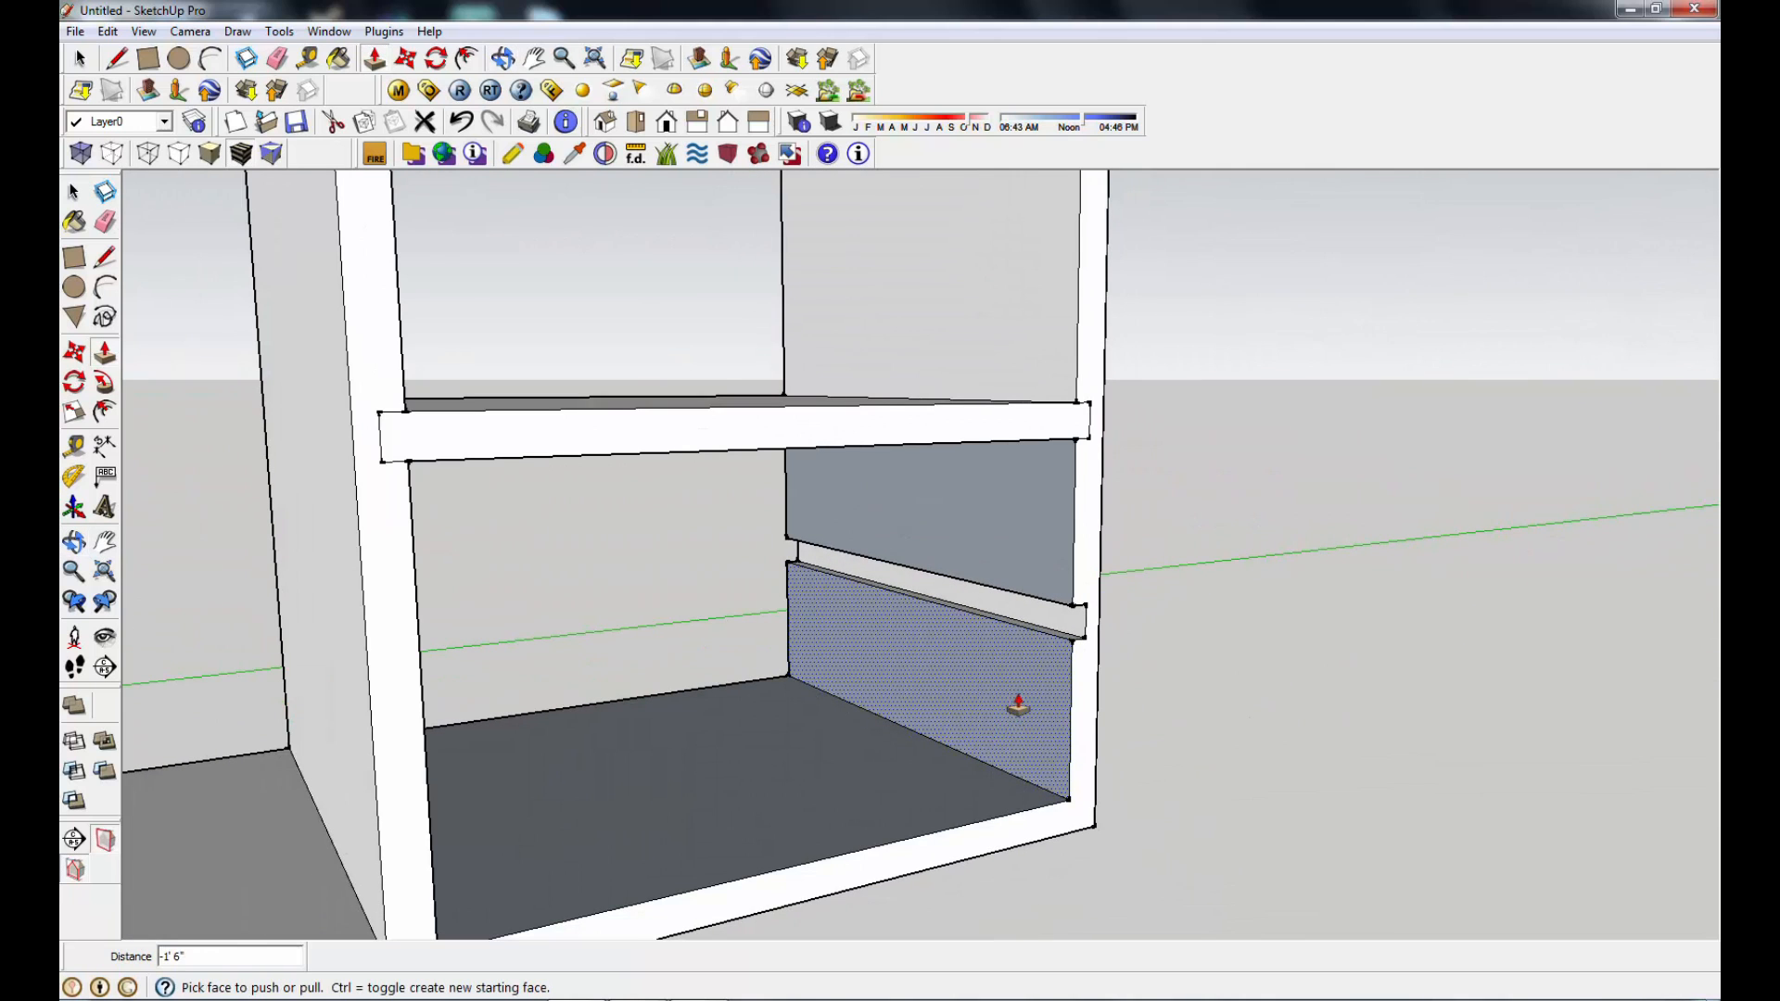
Step: Draw a horizontal line across the divider's front edge from the midpoint of its inner edge below the shelf
{"action": "middle_click_drag", "start_coordinate": [986, 763], "coordinate": [850, 491]}
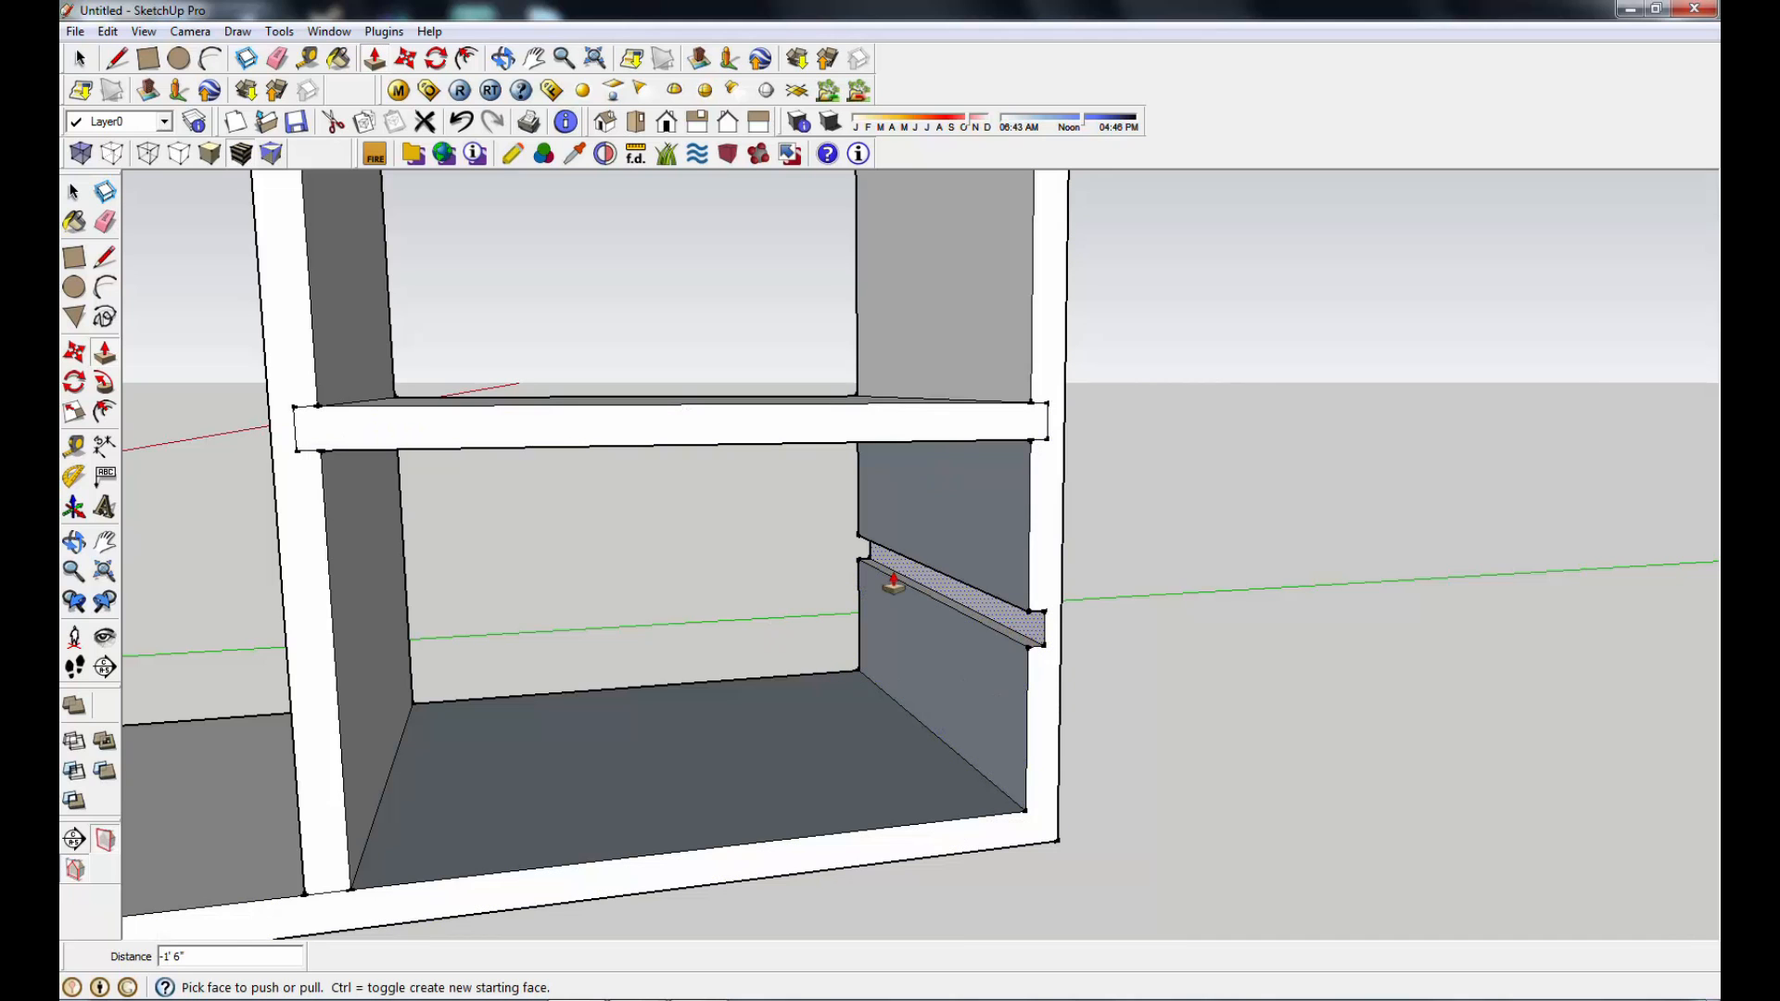
{"action": "middle_click_drag", "start_coordinate": [816, 683], "coordinate": [737, 686]}
{"action": "left_click", "coordinate": [105, 257]}
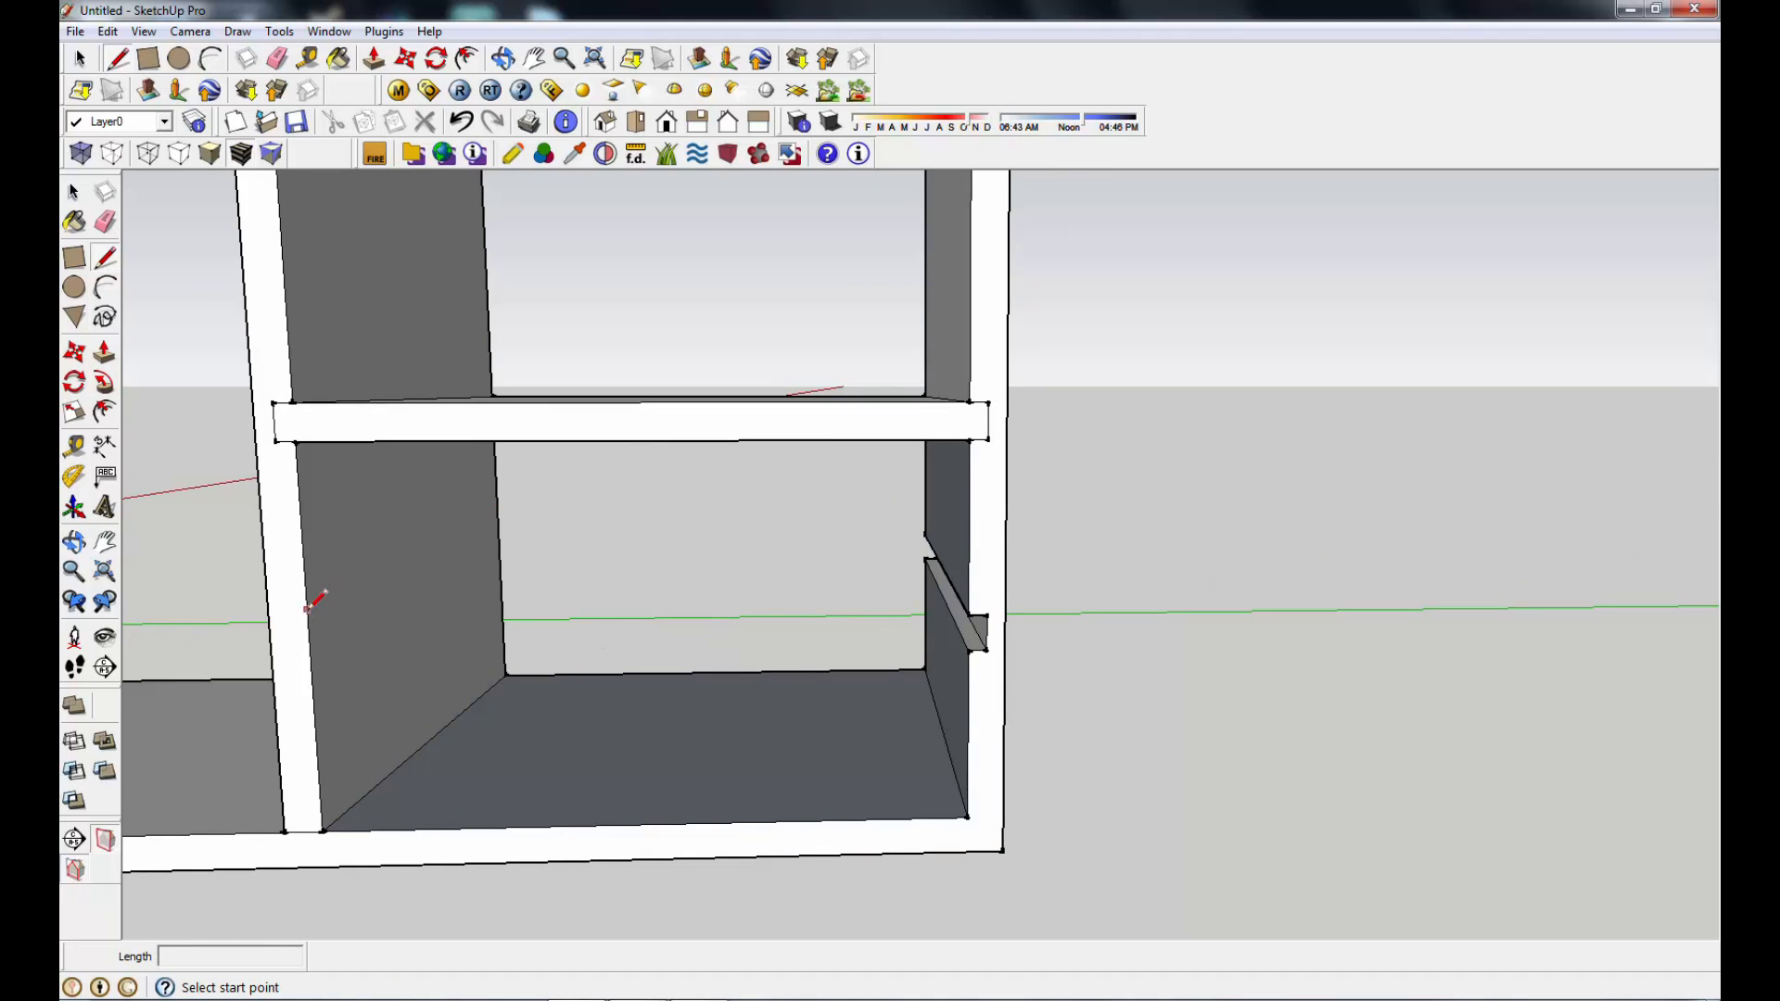
{"action": "left_click", "coordinate": [308, 641]}
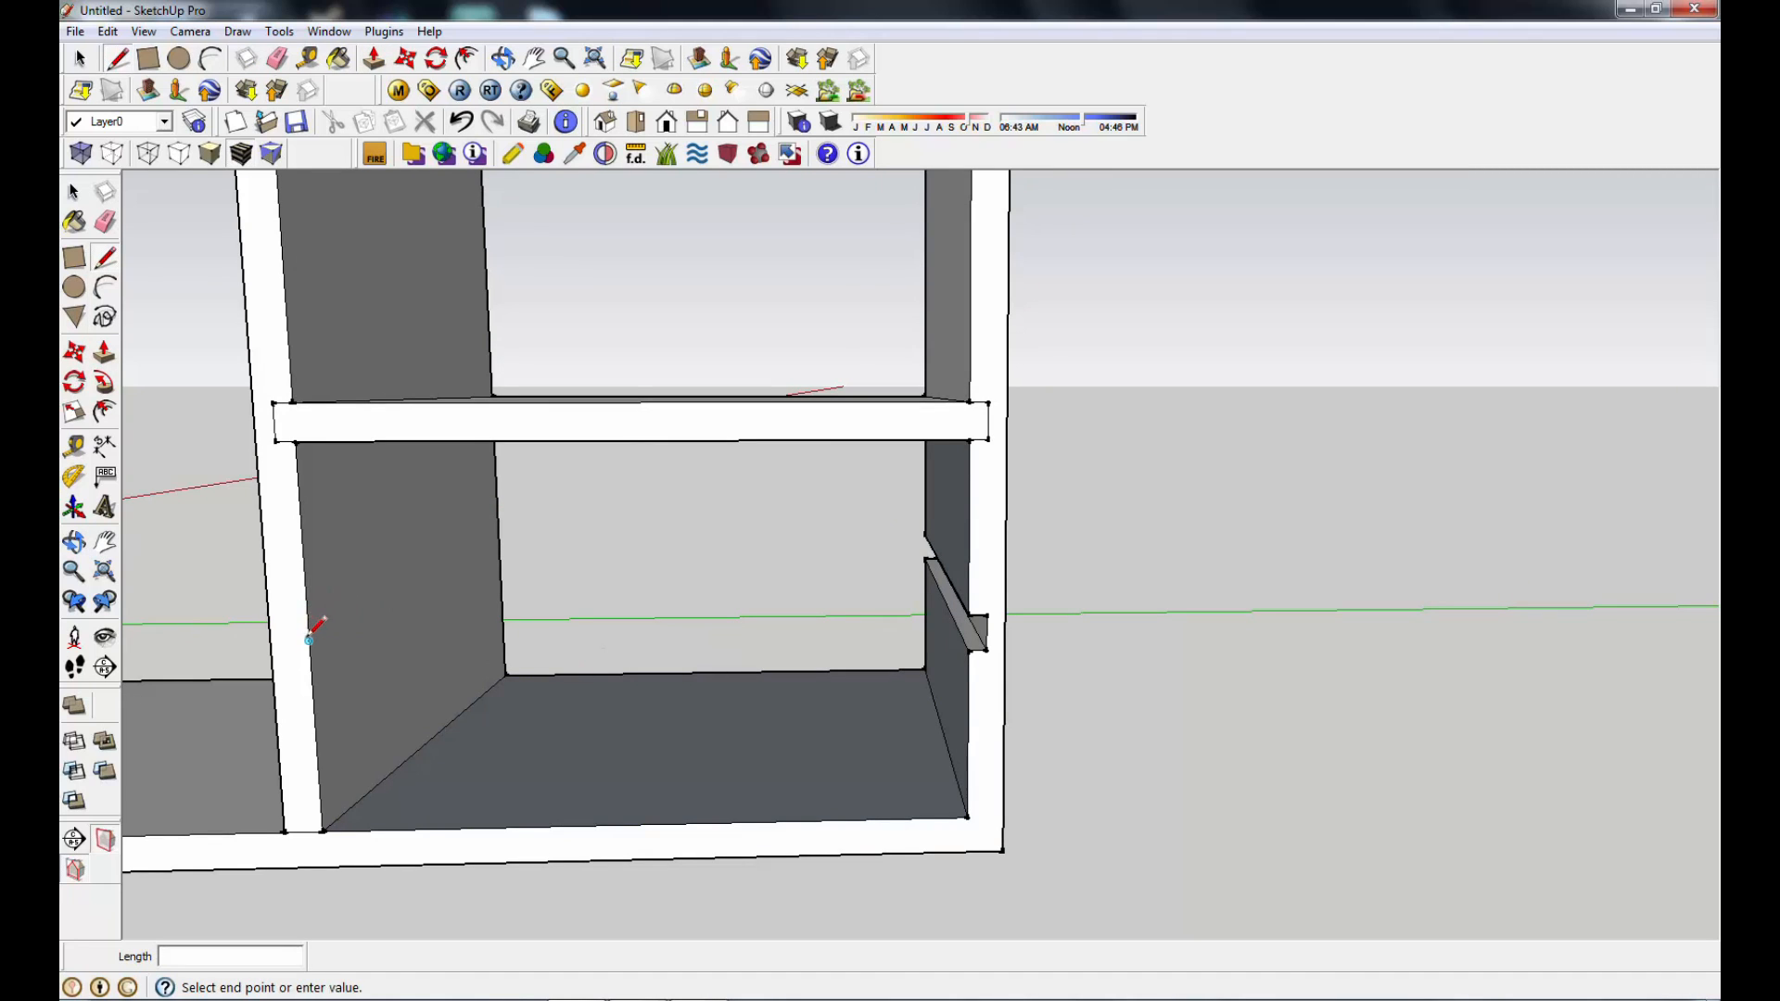
{"action": "left_click", "coordinate": [271, 641]}
{"action": "left_click", "coordinate": [106, 352]}
{"action": "left_click", "coordinate": [104, 257]}
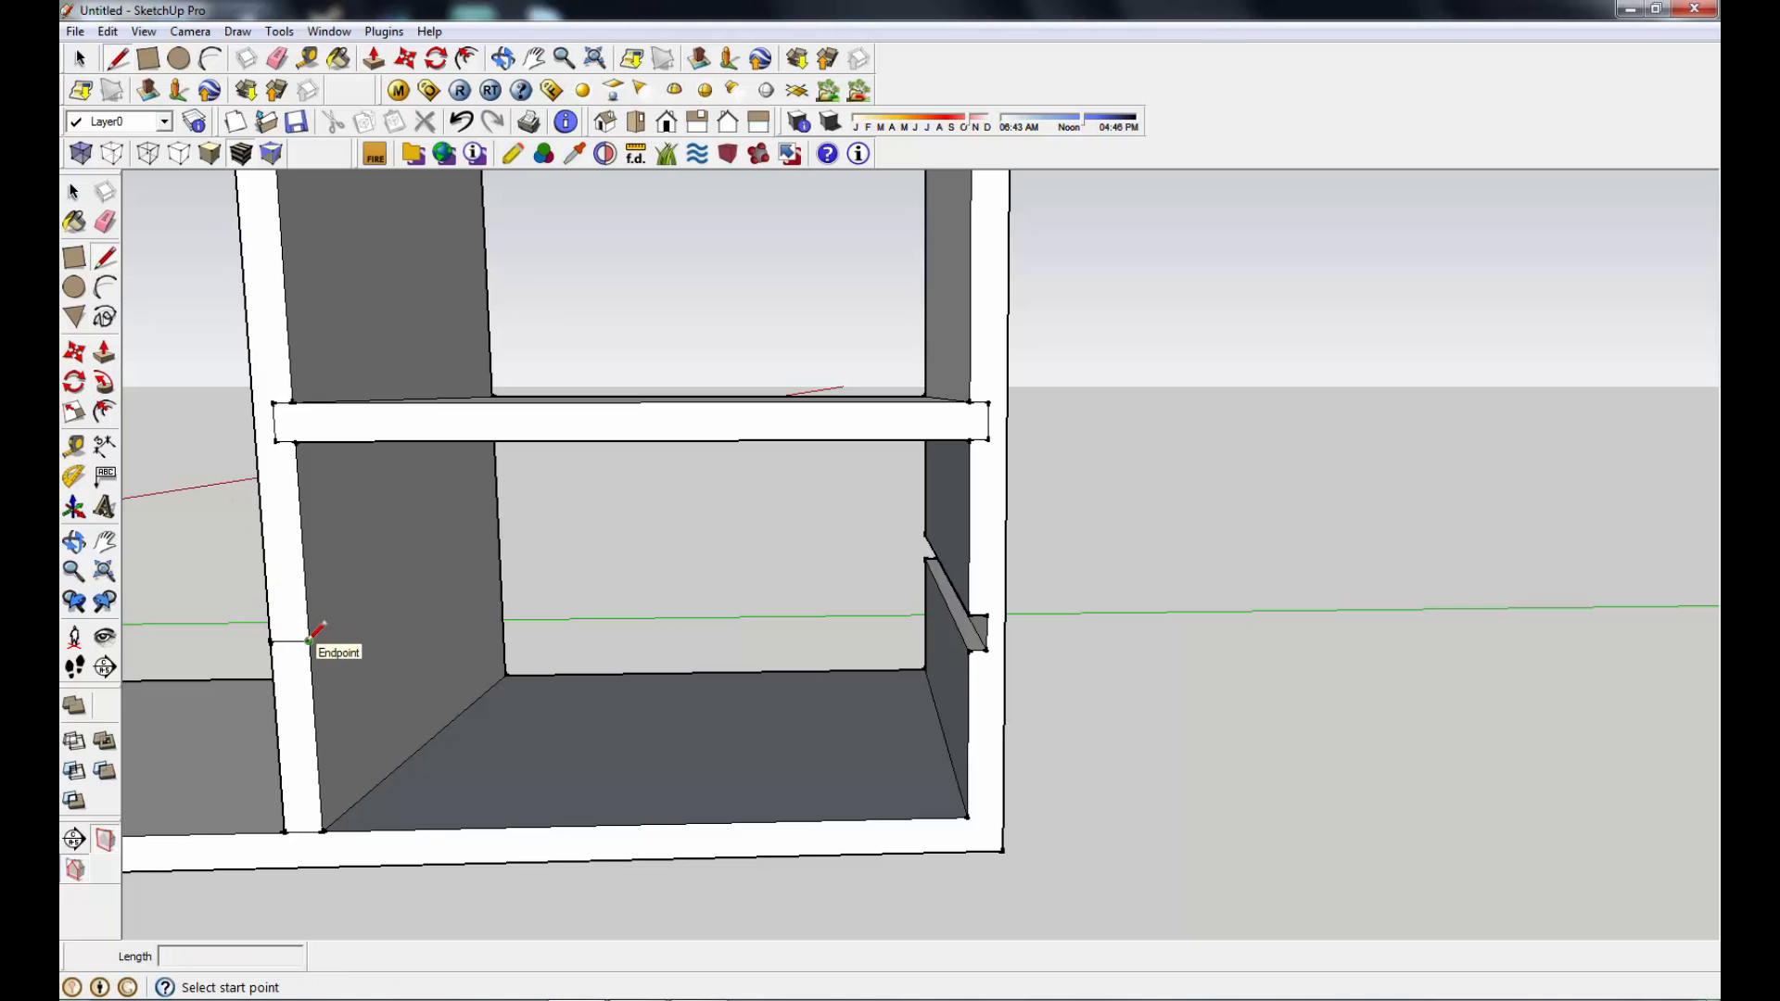
Step: Mark .5" below and .5" above the outer end of the line on the divider's front edge
{"action": "left_click", "coordinate": [270, 641]}
{"action": "scroll", "coordinate": [278, 691], "scroll_direction": "up", "scroll_amount": 2}
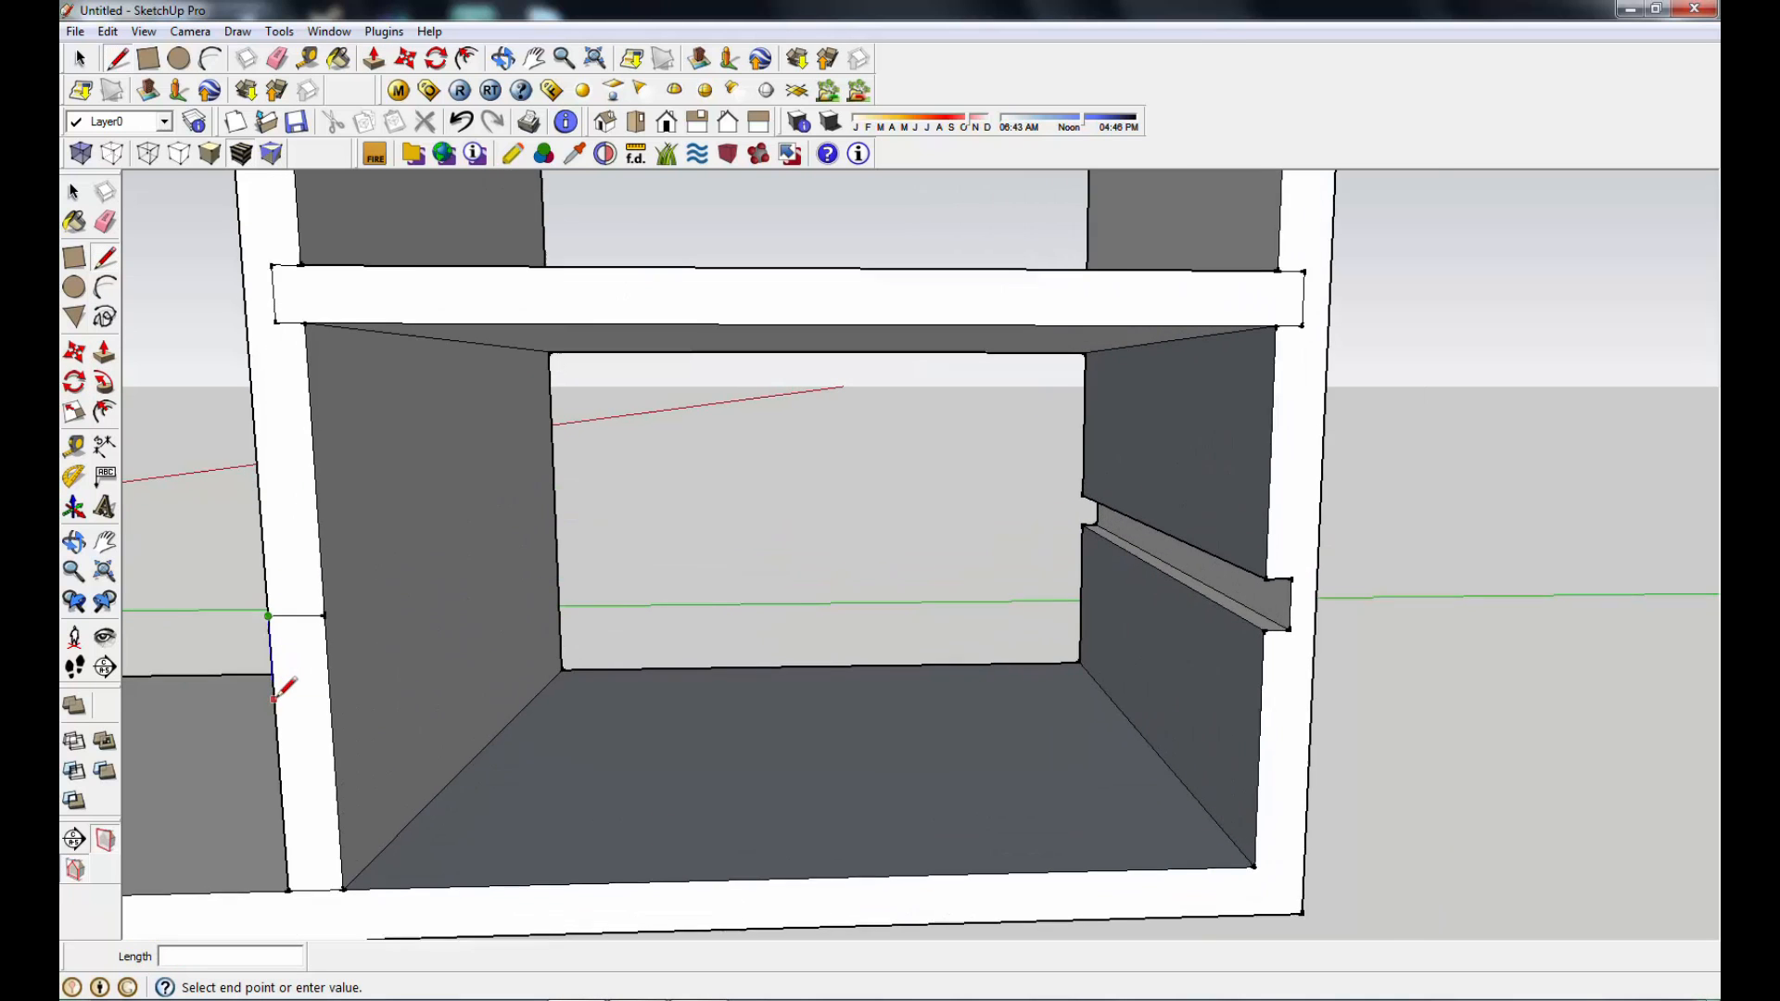
{"action": "scroll", "coordinate": [282, 691], "scroll_direction": "up", "scroll_amount": 1}
{"action": "middle_click_drag", "start_coordinate": [287, 704], "coordinate": [535, 684]}
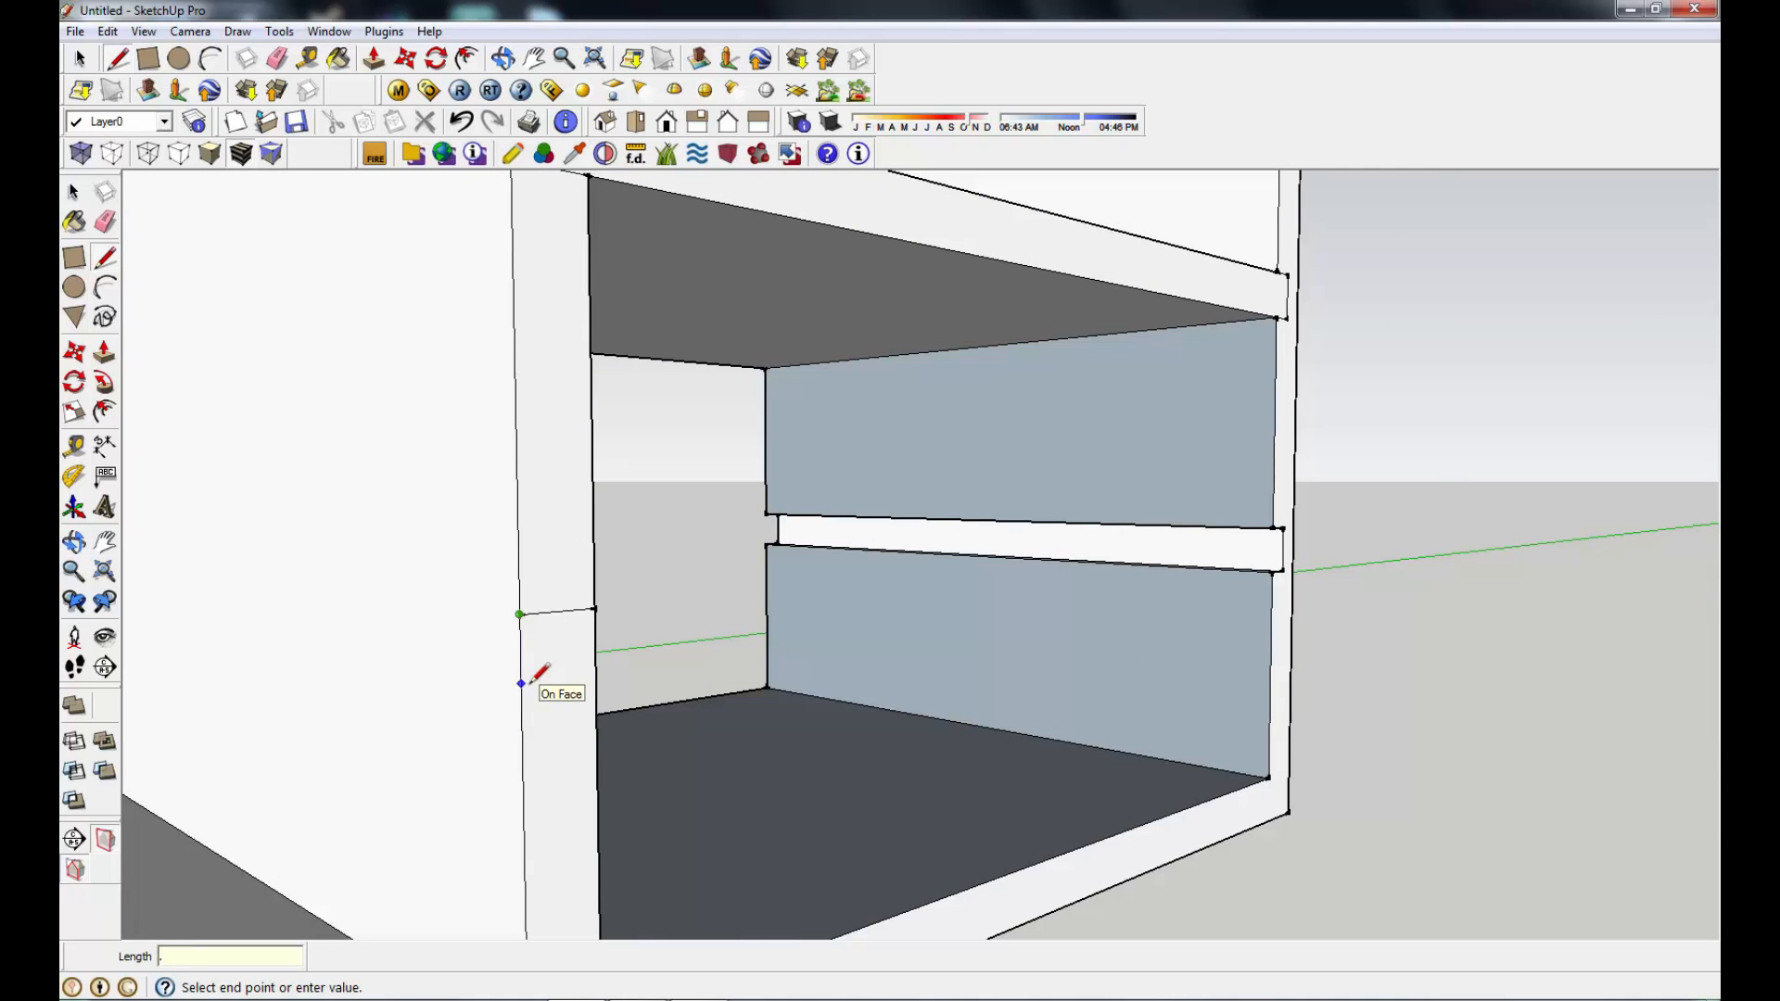
{"action": "key", "text": "Return"}
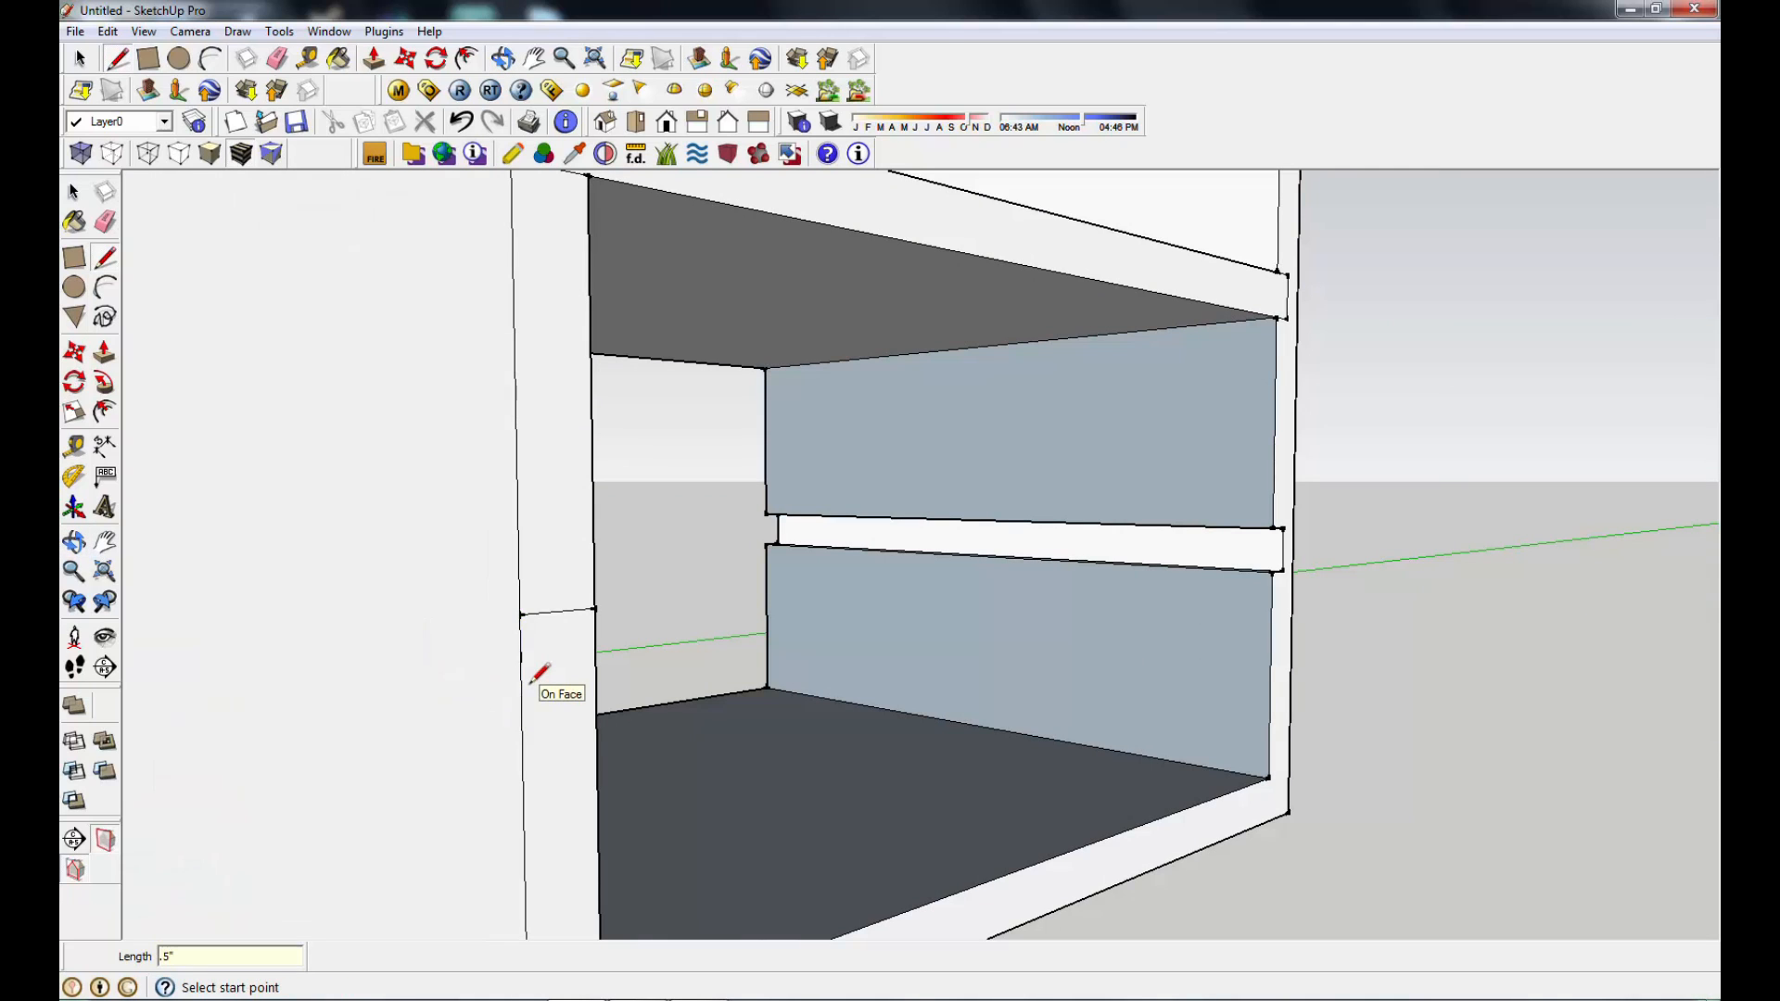
{"action": "left_click", "coordinate": [521, 614]}
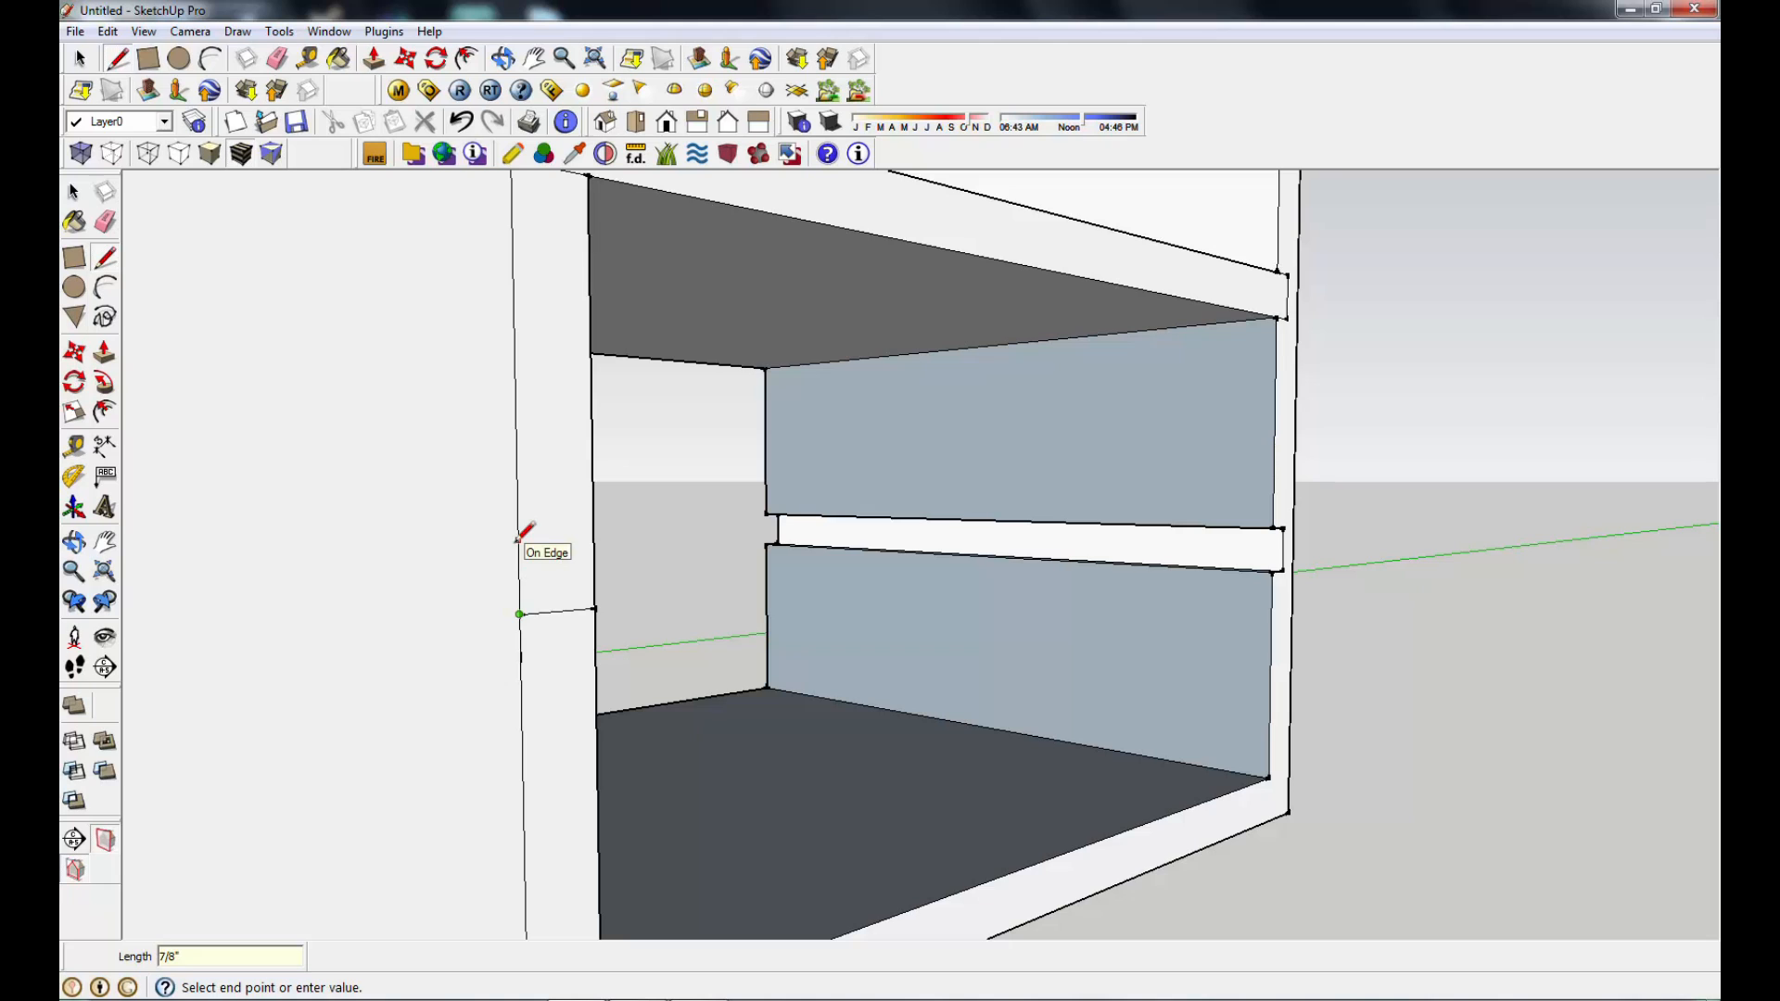
{"action": "key", "text": "Return"}
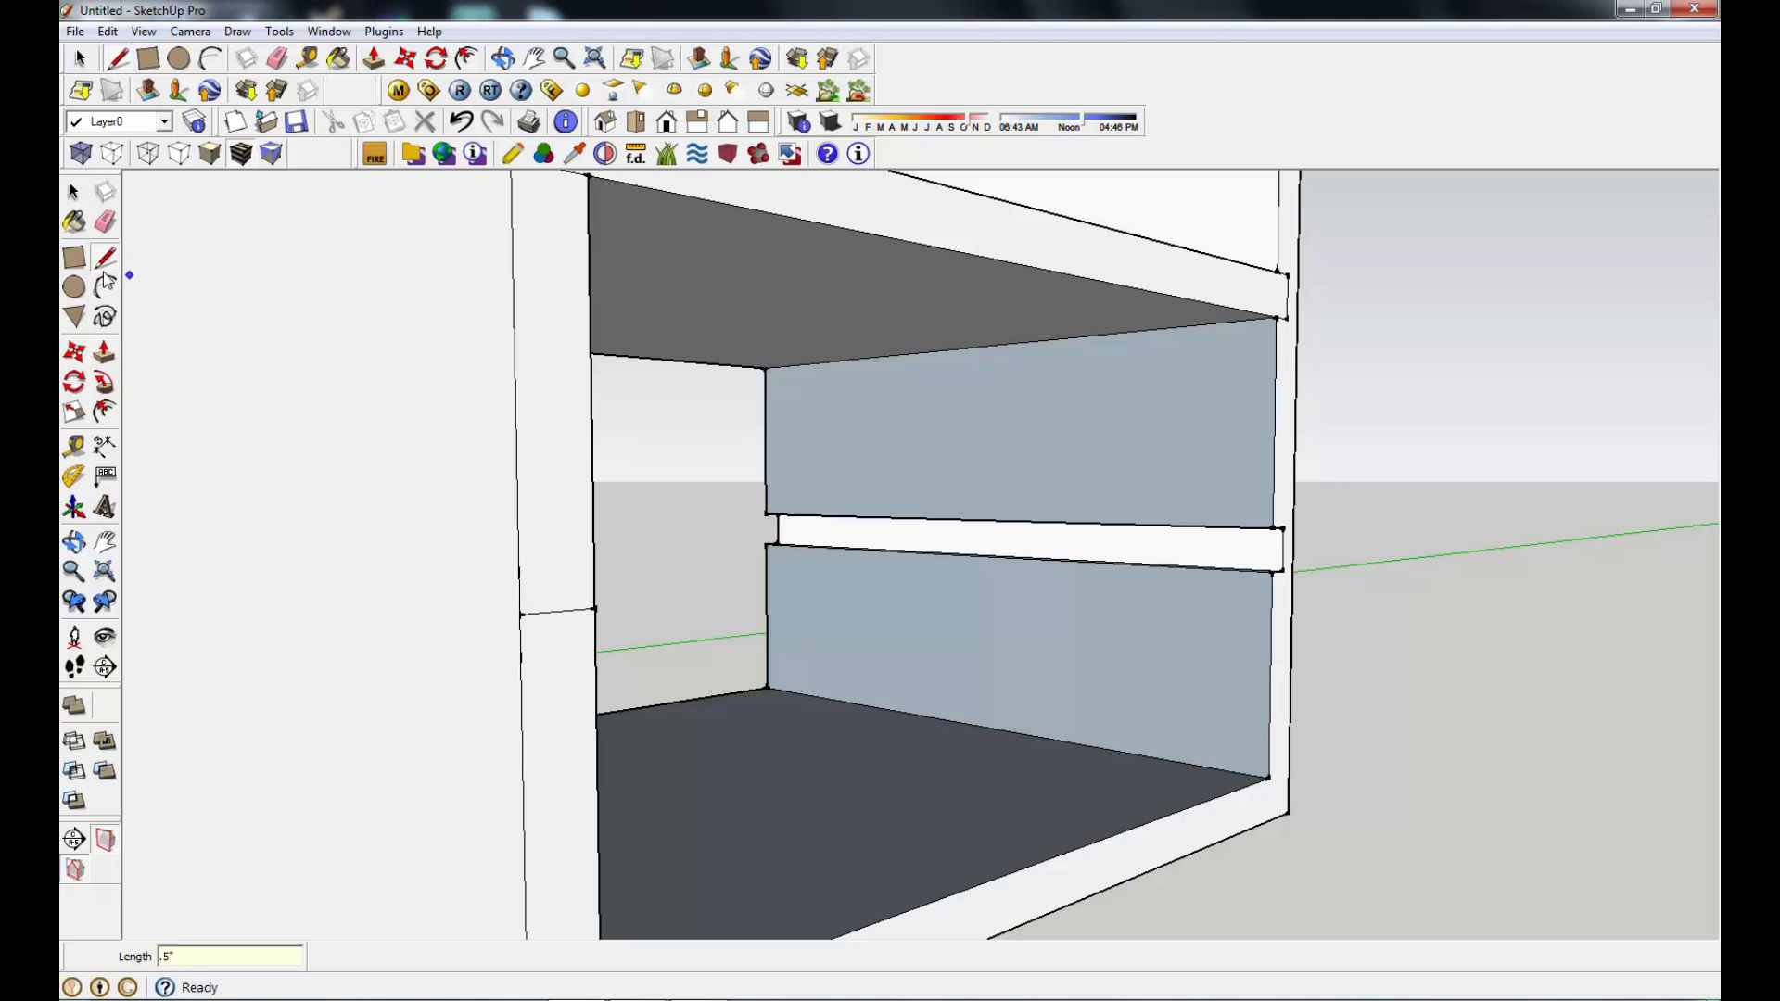
Step: Draw 1" lines across the divider's front edge at both marks and connect their midpoints with a vertical line
{"action": "left_click", "coordinate": [521, 572]}
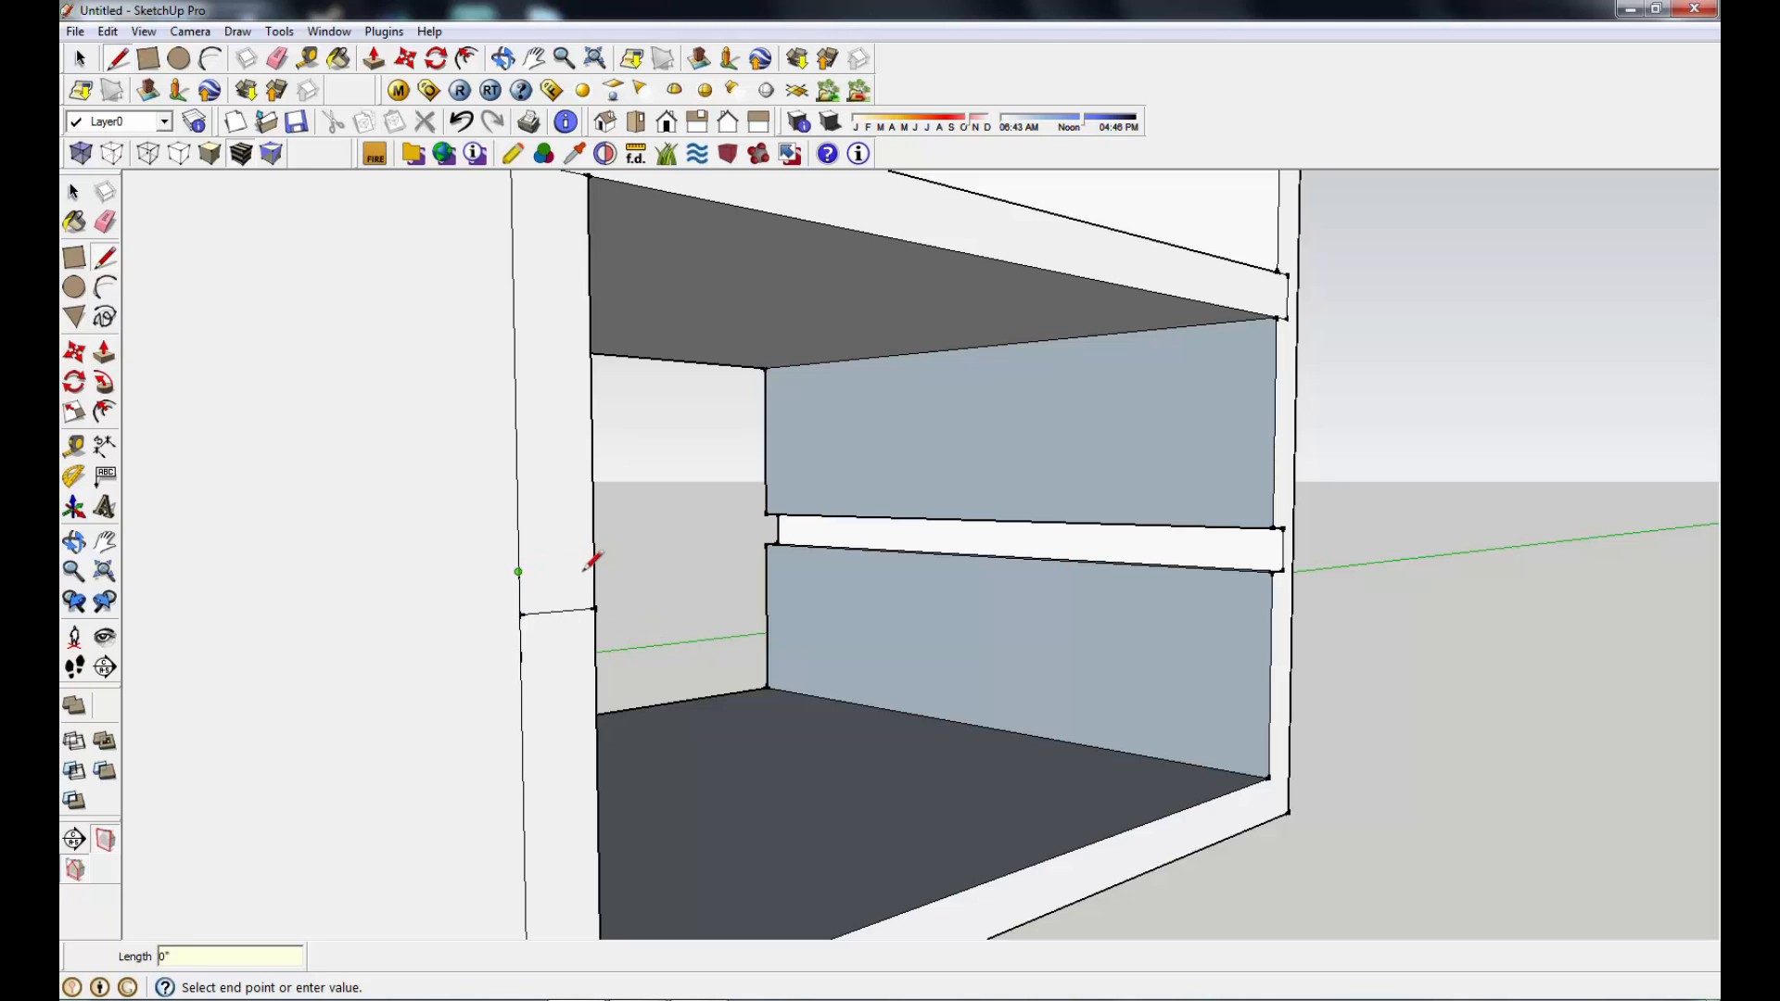
{"action": "left_click", "coordinate": [594, 568]}
{"action": "left_click", "coordinate": [523, 657]}
{"action": "left_click", "coordinate": [594, 649]}
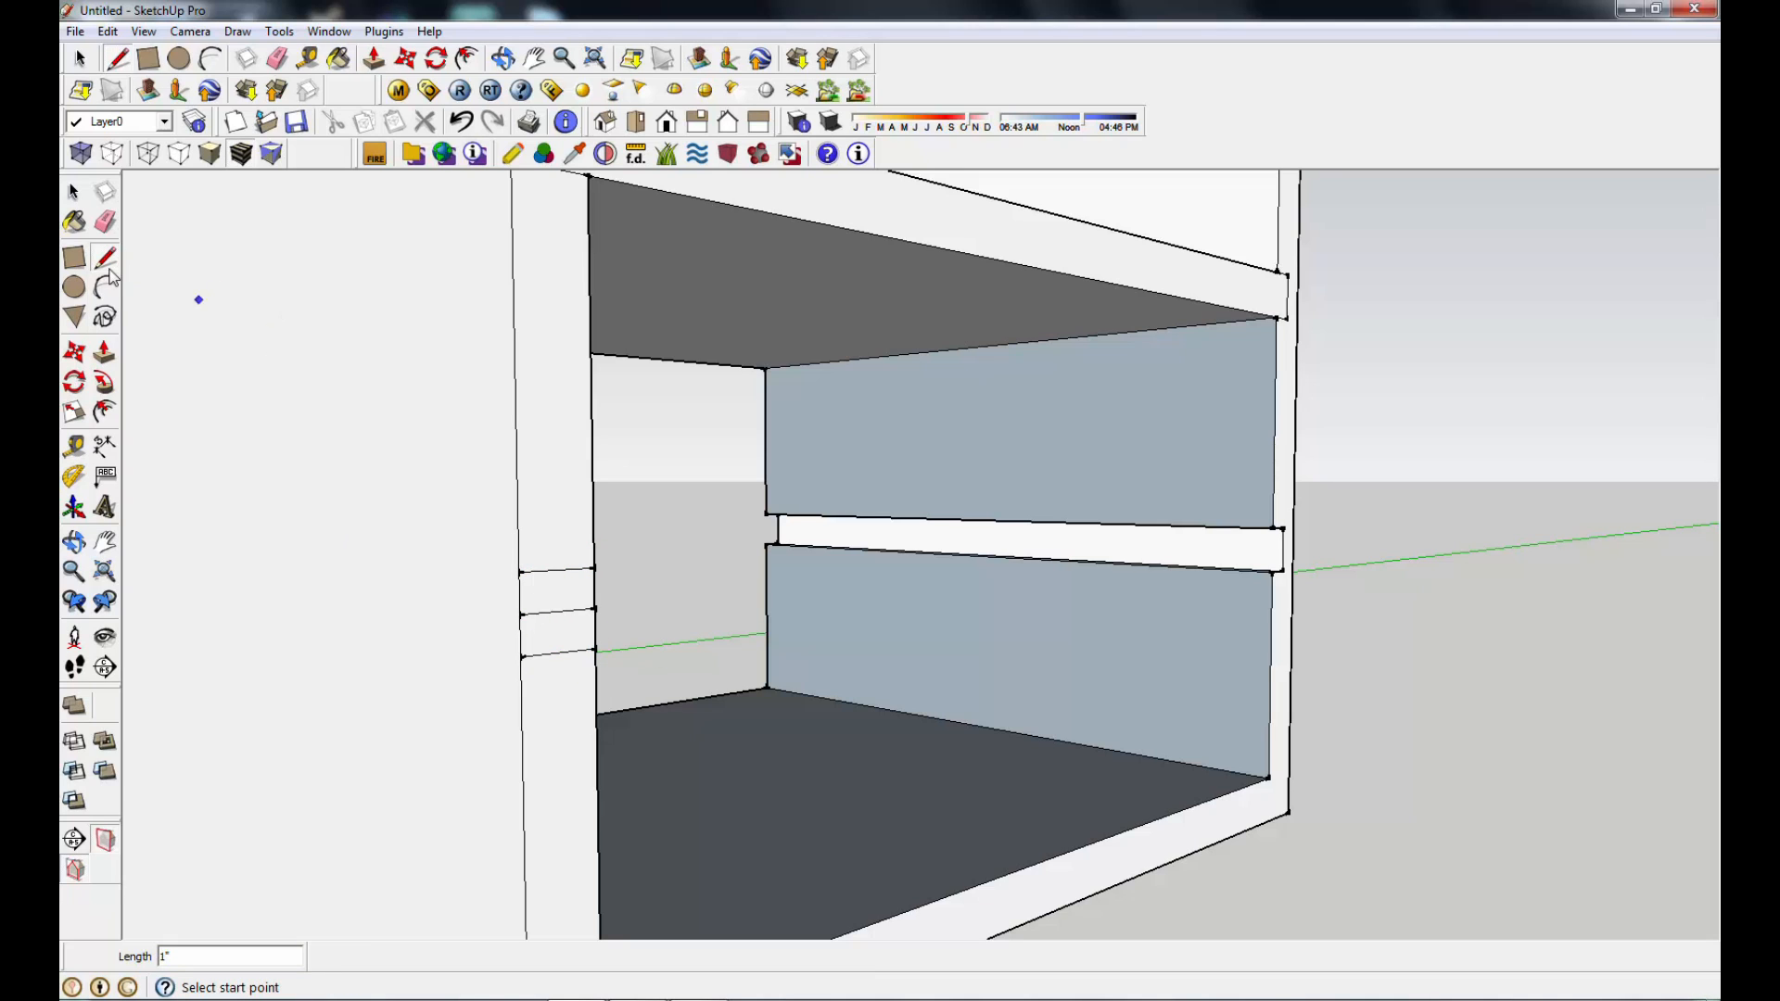
{"action": "left_click", "coordinate": [559, 570]}
{"action": "left_click", "coordinate": [558, 653]}
Step: Erase the unneeded construction lines around the dado profile on the divider's front edge
{"action": "middle_click_drag", "start_coordinate": [878, 801], "coordinate": [454, 451]}
{"action": "left_click", "coordinate": [534, 58]}
{"action": "left_click_drag", "start_coordinate": [471, 483], "coordinate": [881, 609]}
{"action": "middle_click_drag", "start_coordinate": [881, 609], "coordinate": [429, 487]}
{"action": "left_click_drag", "start_coordinate": [541, 476], "coordinate": [676, 469]}
{"action": "middle_click_drag", "start_coordinate": [676, 469], "coordinate": [627, 579]}
{"action": "scroll", "coordinate": [627, 579], "scroll_direction": "up", "scroll_amount": 1}
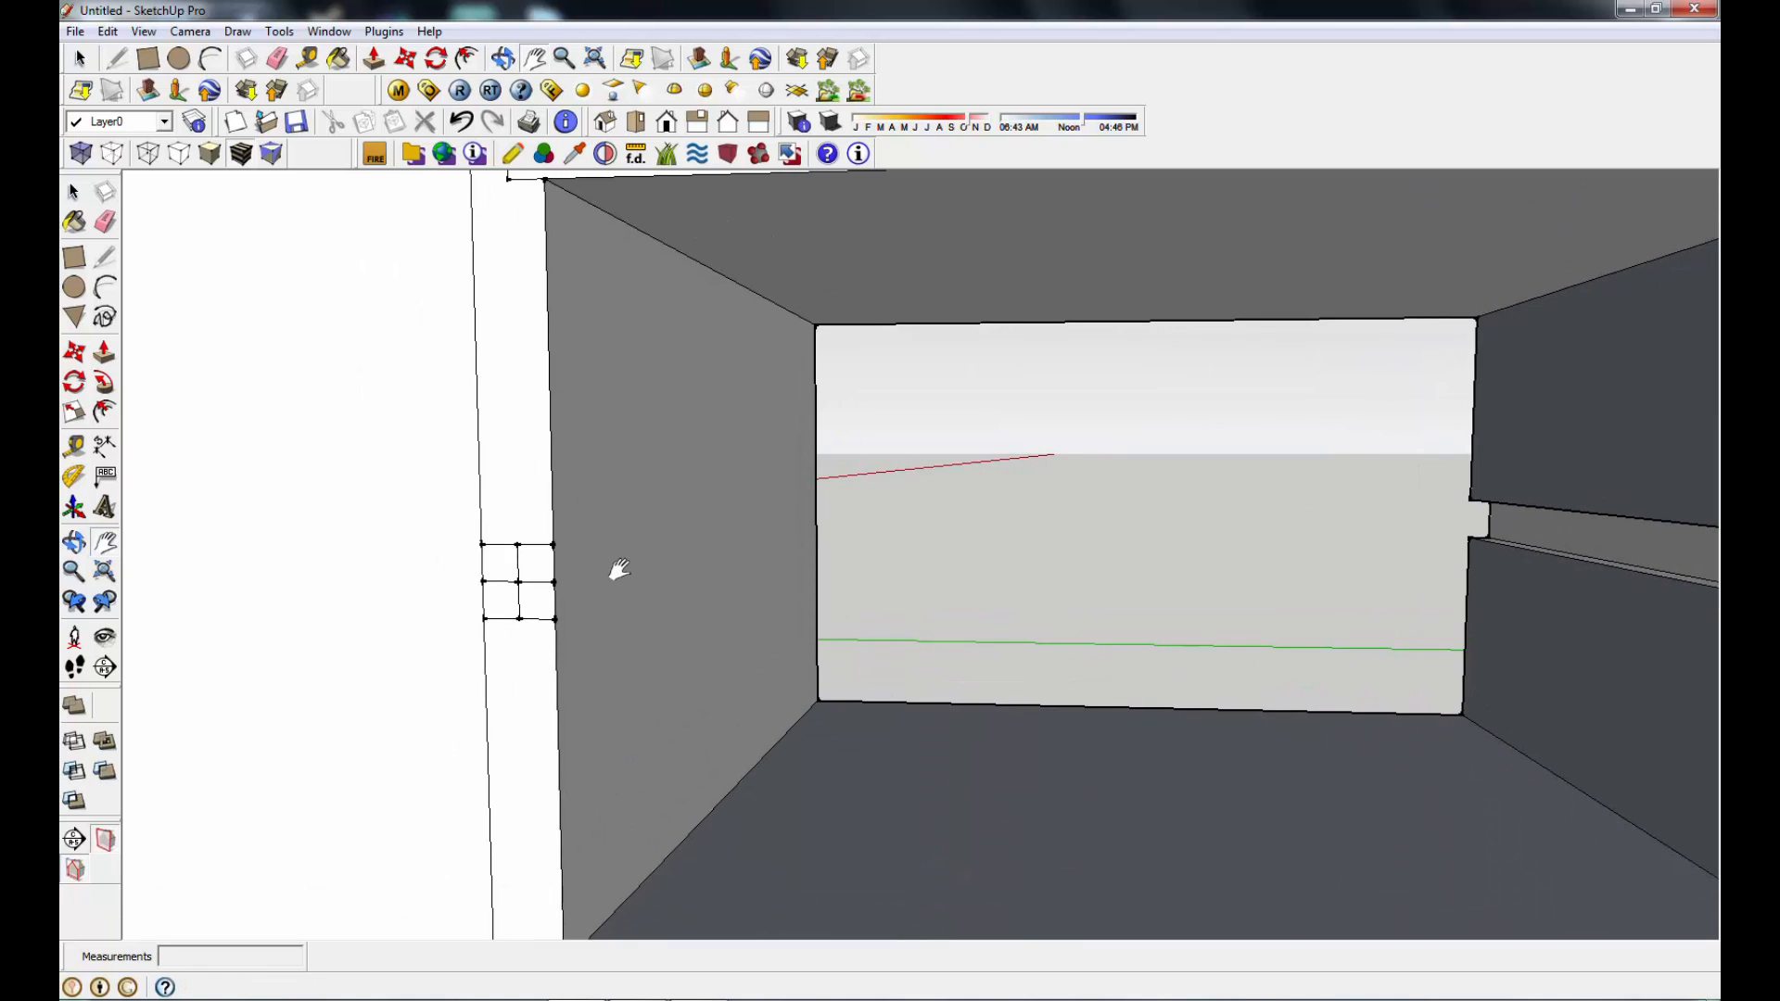
{"action": "scroll", "coordinate": [619, 571], "scroll_direction": "down", "scroll_amount": 2}
{"action": "left_click", "coordinate": [106, 228]}
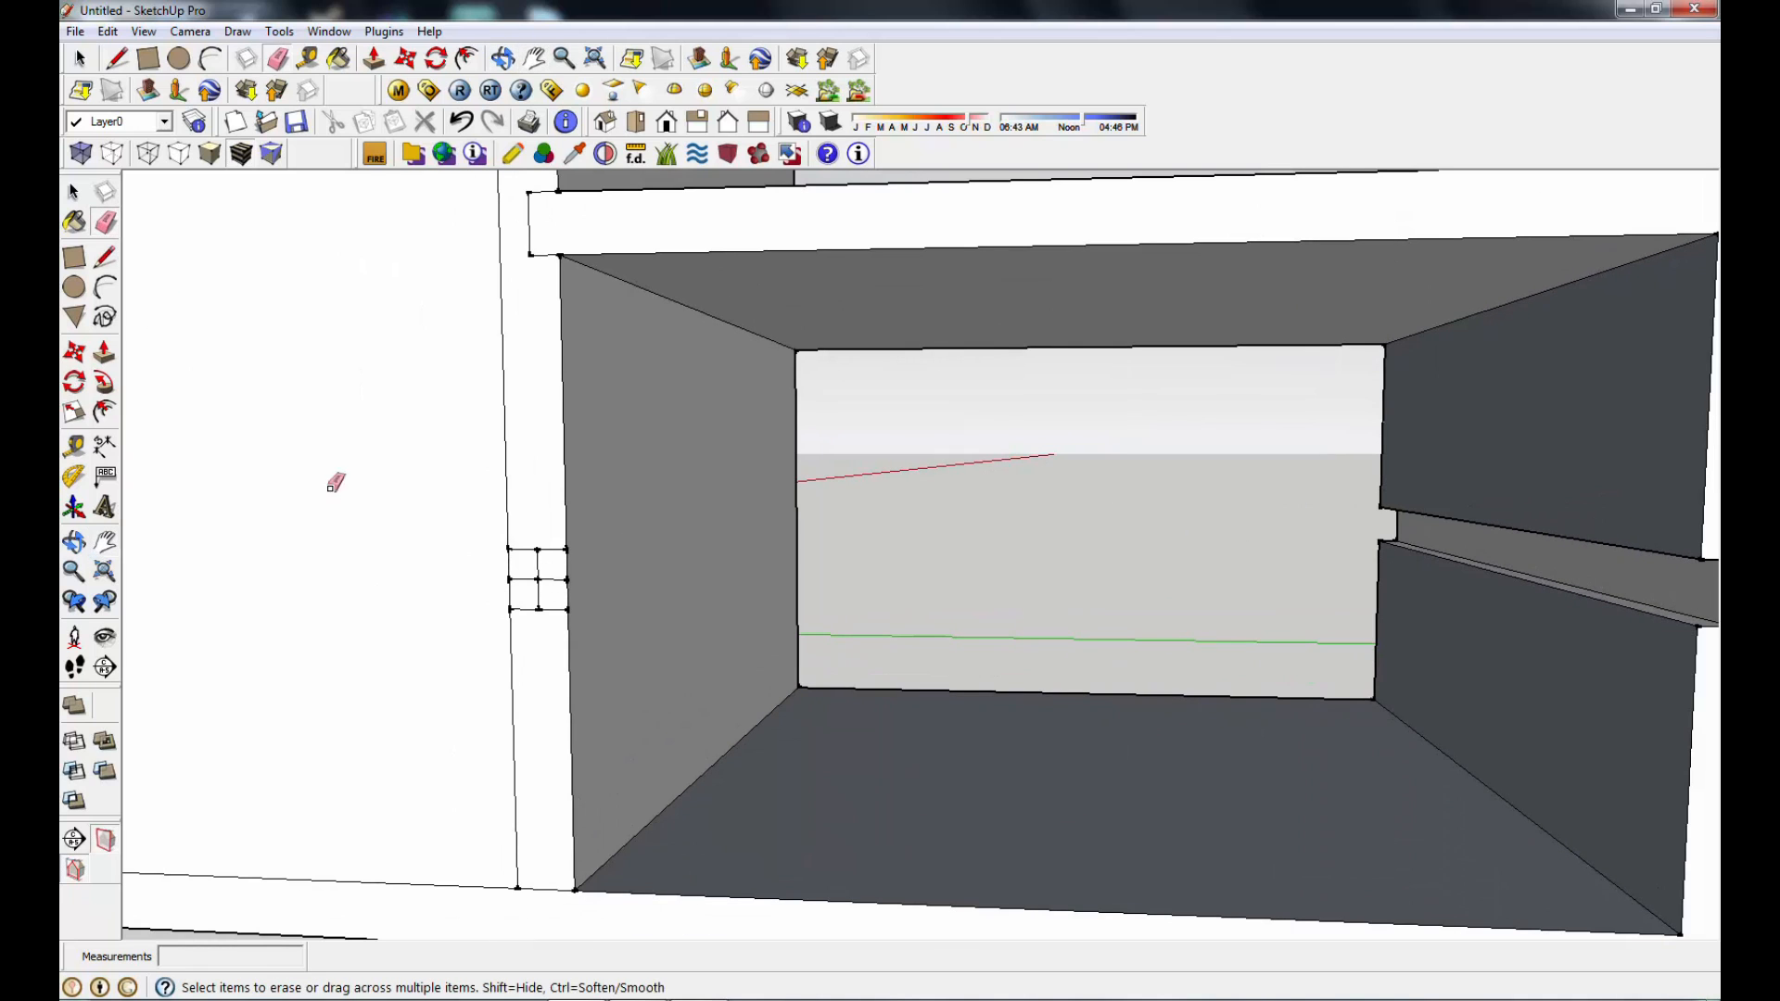
{"action": "left_click_drag", "start_coordinate": [520, 540], "coordinate": [517, 615]}
Step: Push the divider's dado profile back 1'6" to cut a matching groove through its full depth
{"action": "scroll", "coordinate": [871, 631], "scroll_direction": "down", "scroll_amount": 2}
{"action": "key", "text": "p"}
{"action": "left_click_drag", "start_coordinate": [637, 603], "coordinate": [816, 554]}
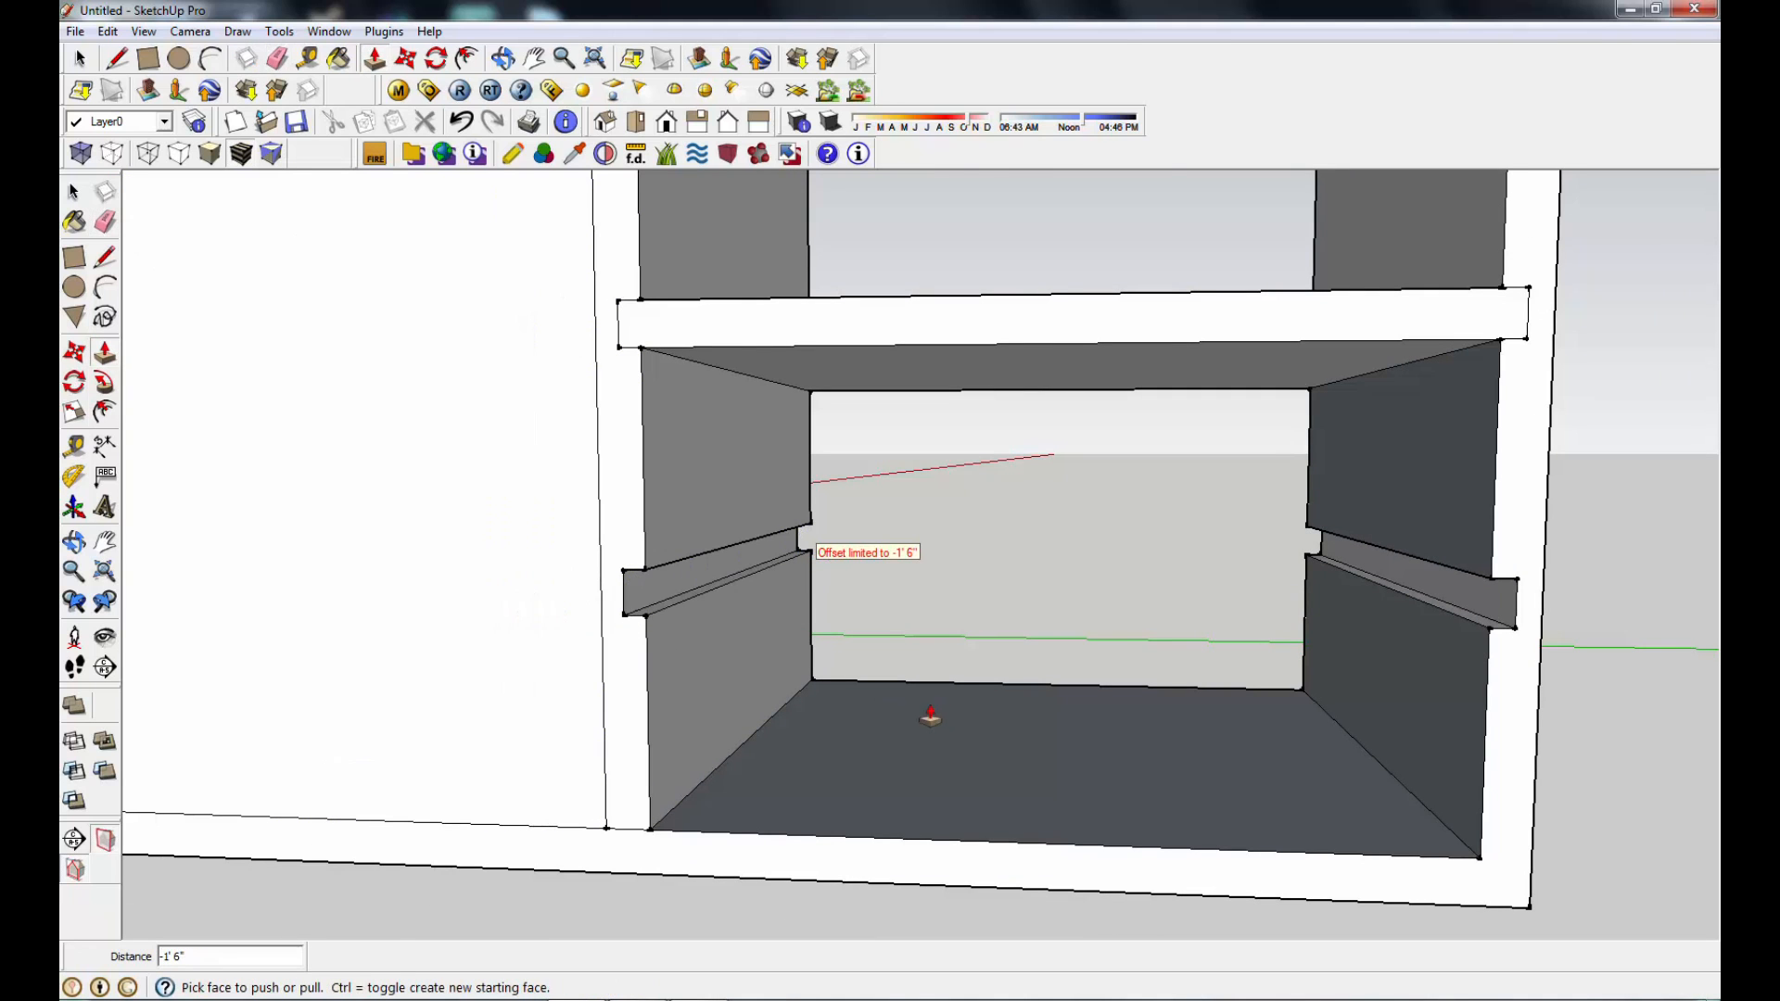
{"action": "scroll", "coordinate": [942, 686], "scroll_direction": "down", "scroll_amount": 2}
{"action": "middle_click_drag", "start_coordinate": [953, 659], "coordinate": [1264, 708]}
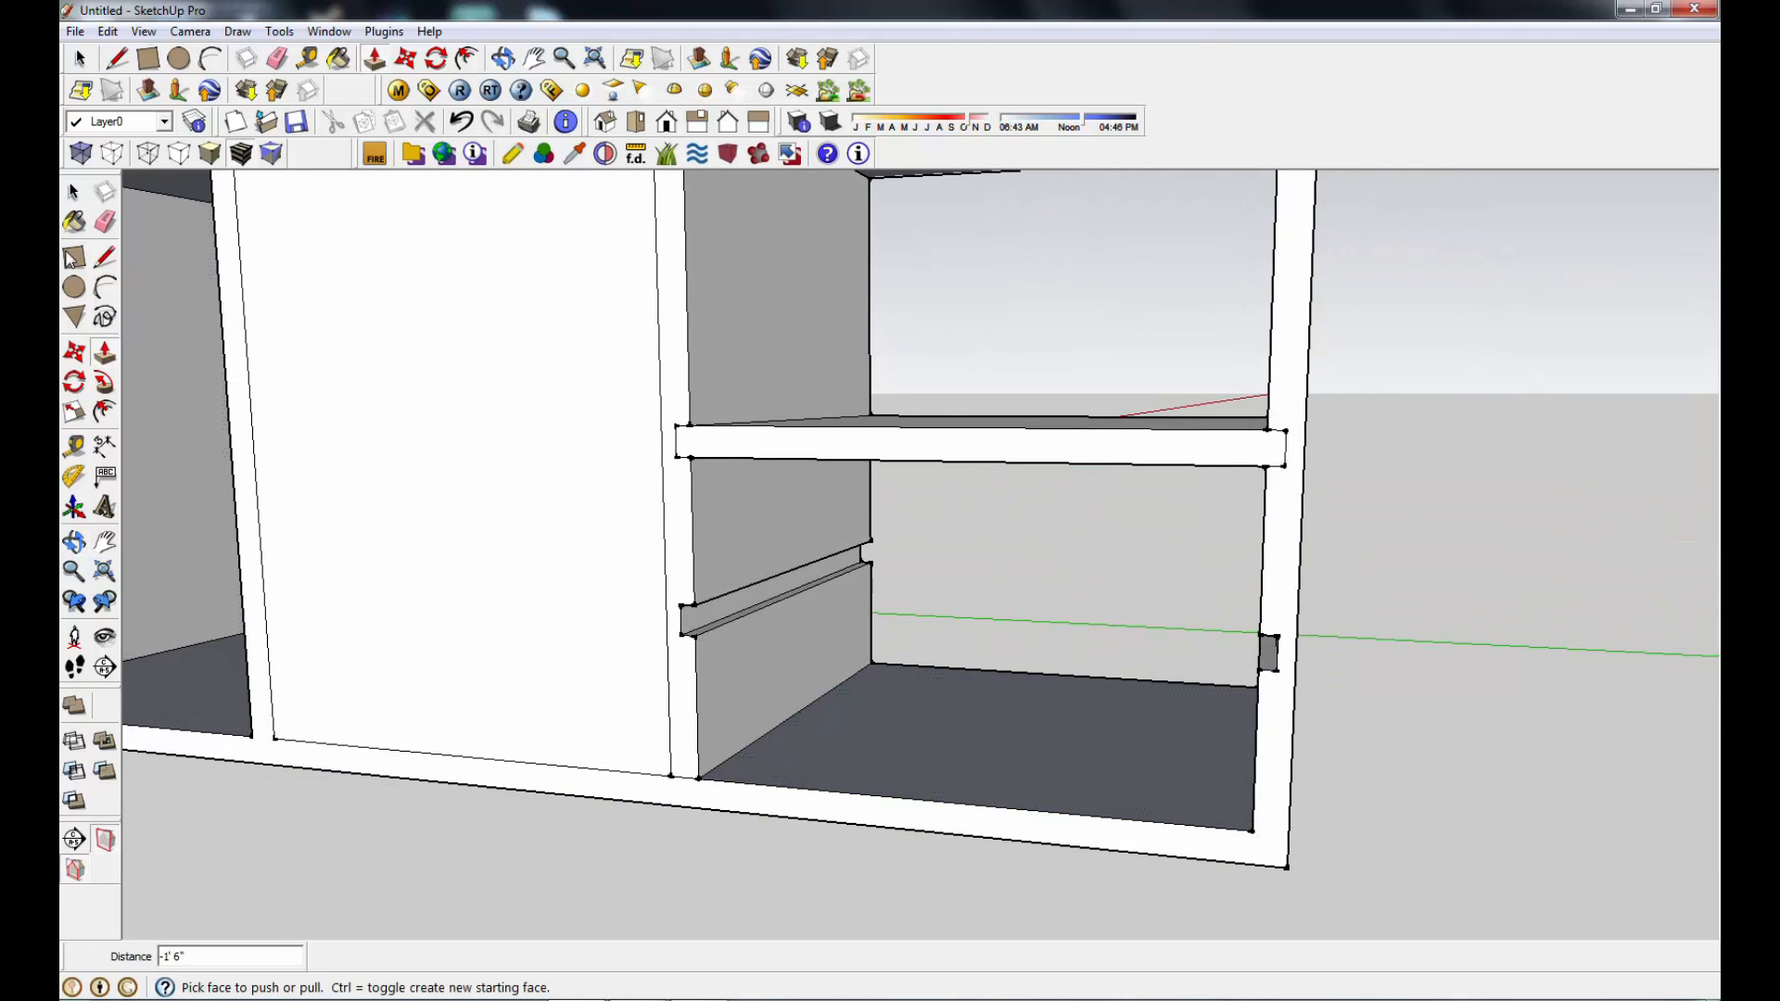
{"action": "left_click", "coordinate": [105, 257]}
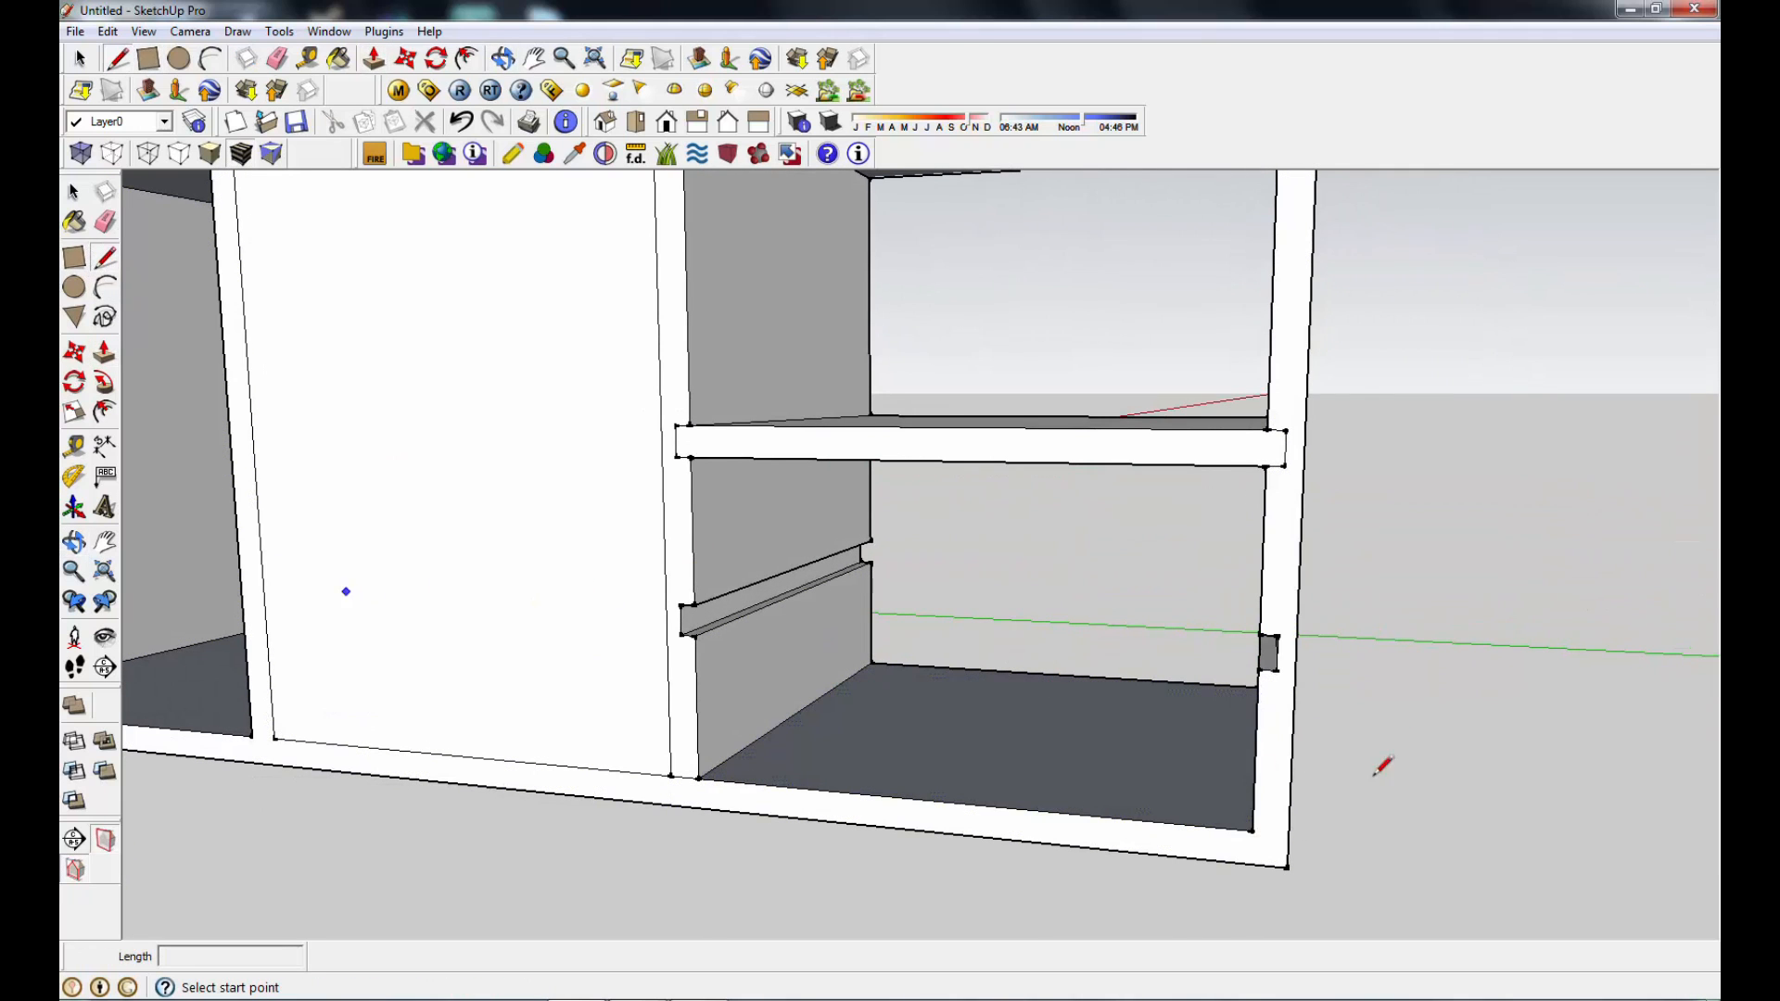
{"action": "left_click", "coordinate": [1264, 633]}
{"action": "middle_click_drag", "start_coordinate": [981, 624], "coordinate": [708, 667]}
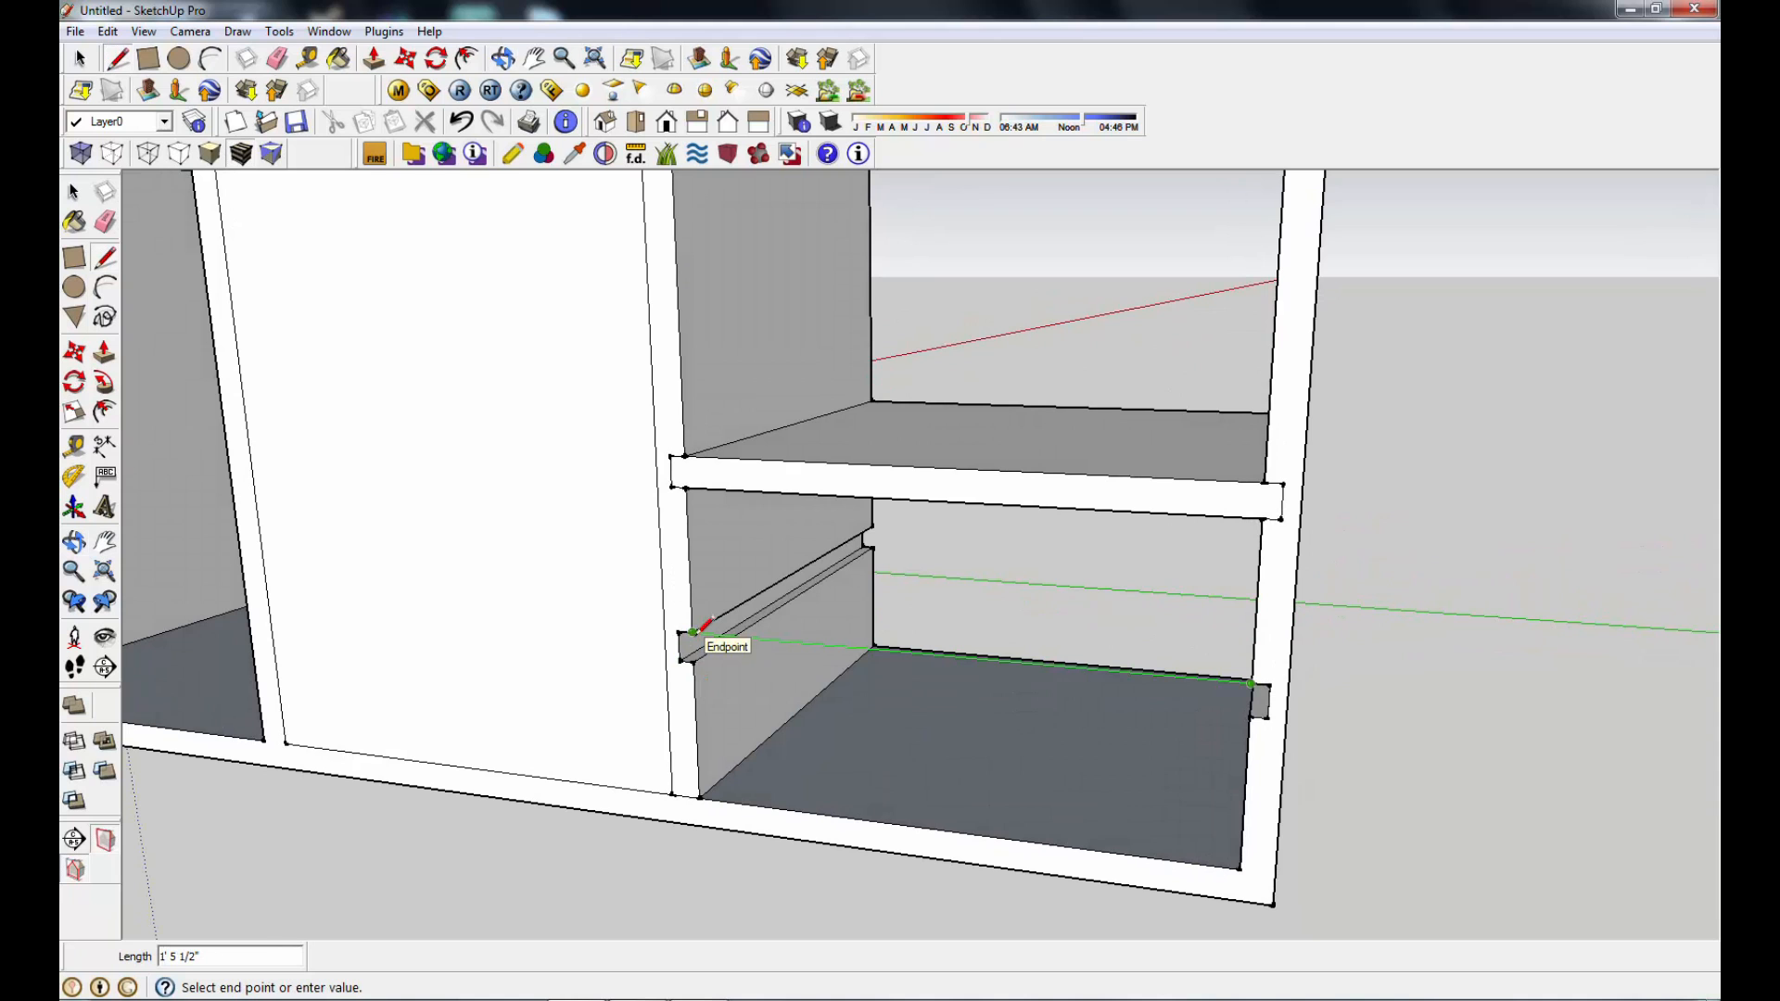
{"action": "key", "text": "e"}
Step: Try to extrude a shelf from the divider's dado across the lower right compartment into the right side panel's dado
{"action": "mouse_move", "coordinate": [398, 600]}
{"action": "middle_mouse_down"}
{"action": "mouse_move", "coordinate": [462, 485]}
{"action": "mouse_move", "coordinate": [841, 684]}
{"action": "mouse_move", "coordinate": [1049, 548]}
{"action": "mouse_move", "coordinate": [1045, 616]}
{"action": "middle_mouse_up"}
{"action": "scroll", "coordinate": [1149, 628], "scroll_direction": "up", "scroll_amount": 4}
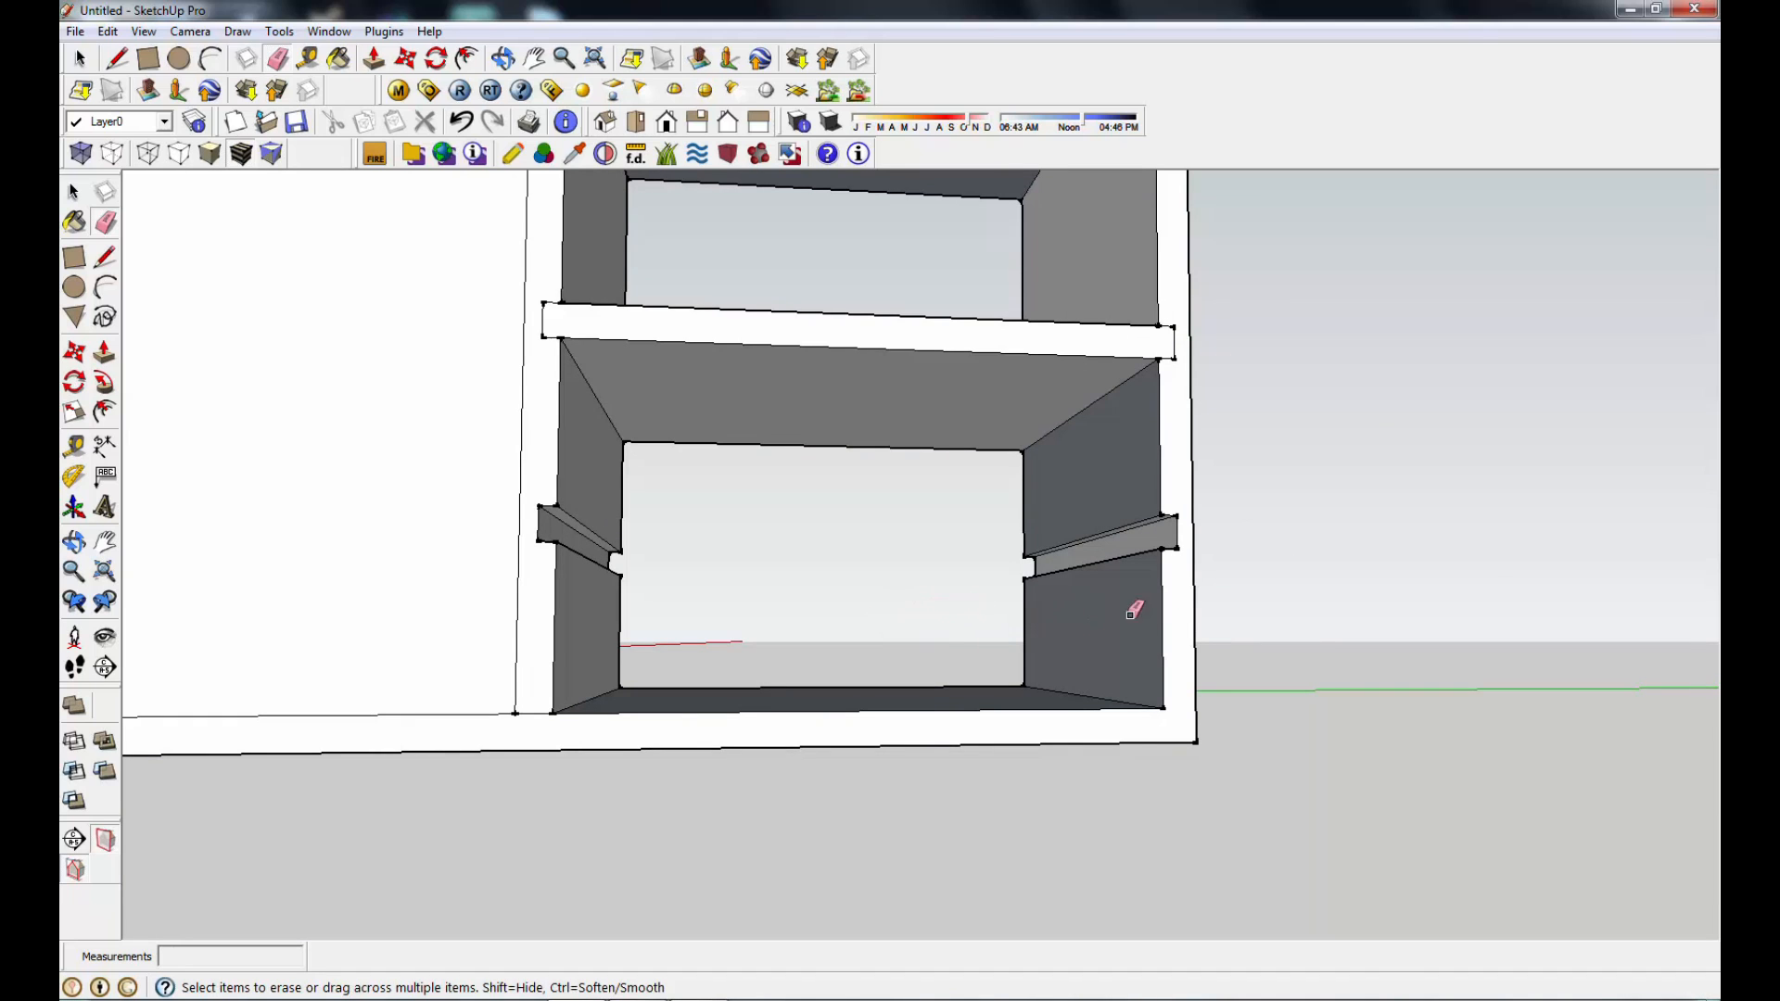
{"action": "mouse_move", "coordinate": [763, 587]}
{"action": "middle_mouse_down"}
{"action": "mouse_move", "coordinate": [764, 656]}
{"action": "mouse_move", "coordinate": [782, 647]}
{"action": "middle_mouse_up"}
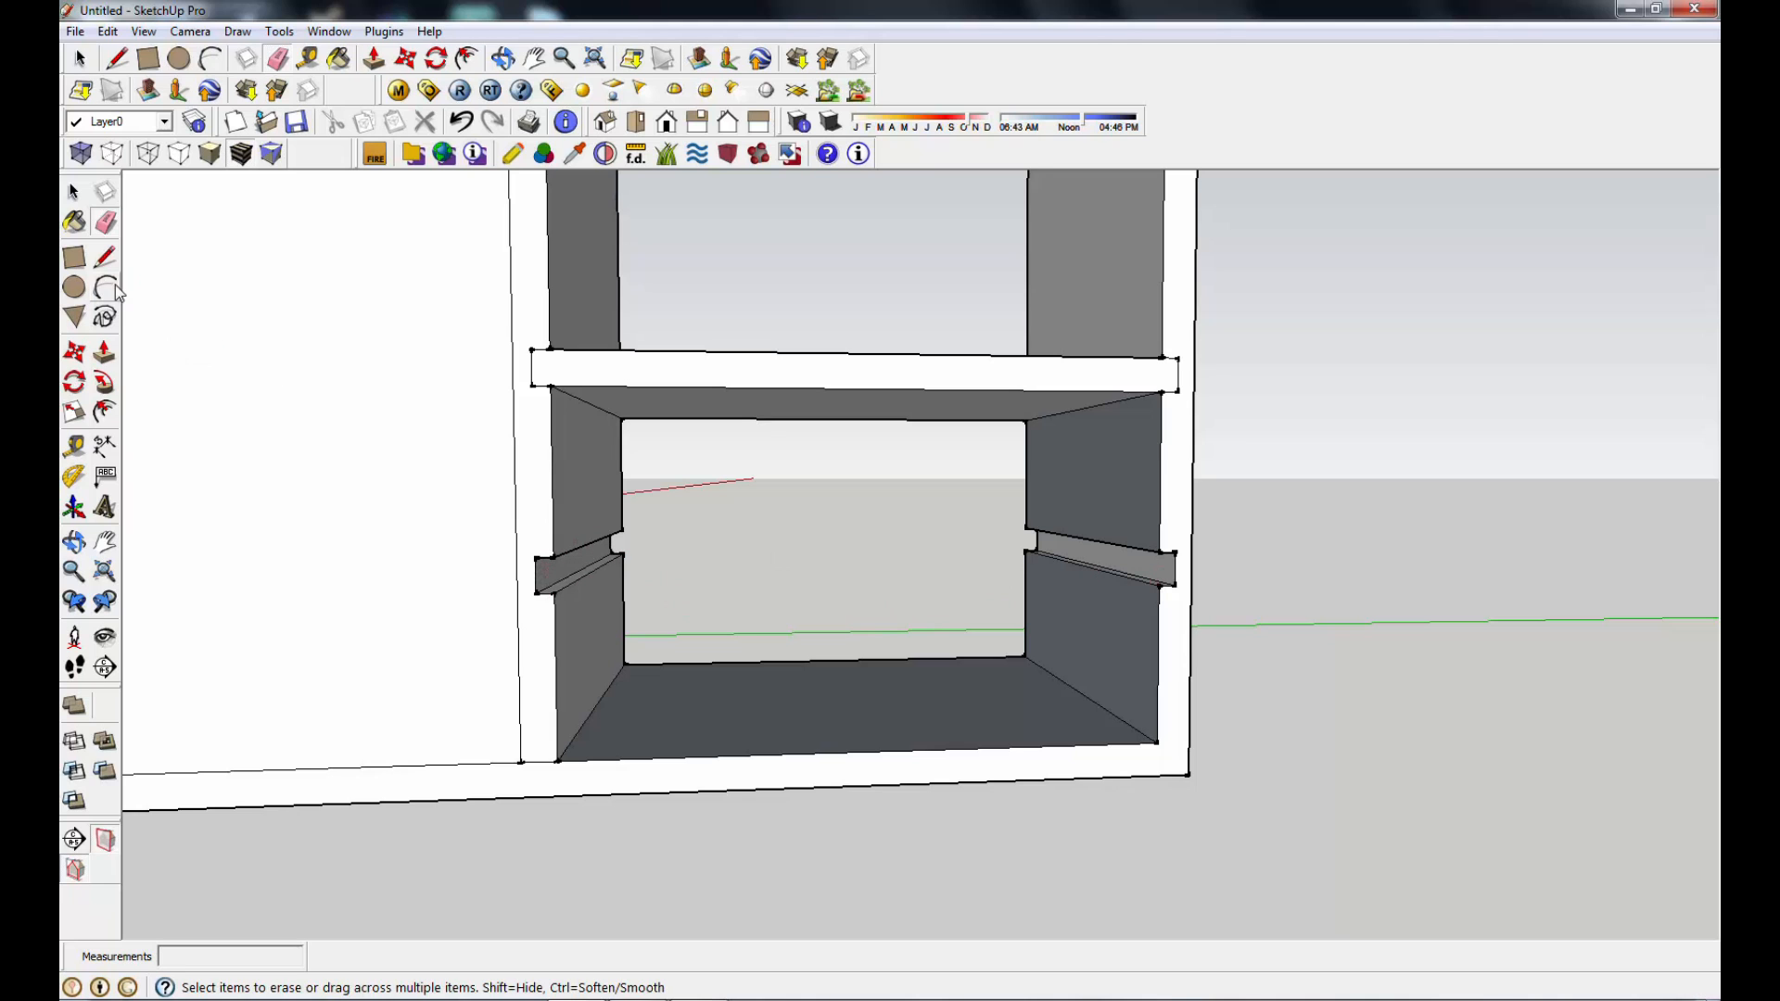
{"action": "middle_click_drag", "start_coordinate": [821, 732], "coordinate": [1137, 693]}
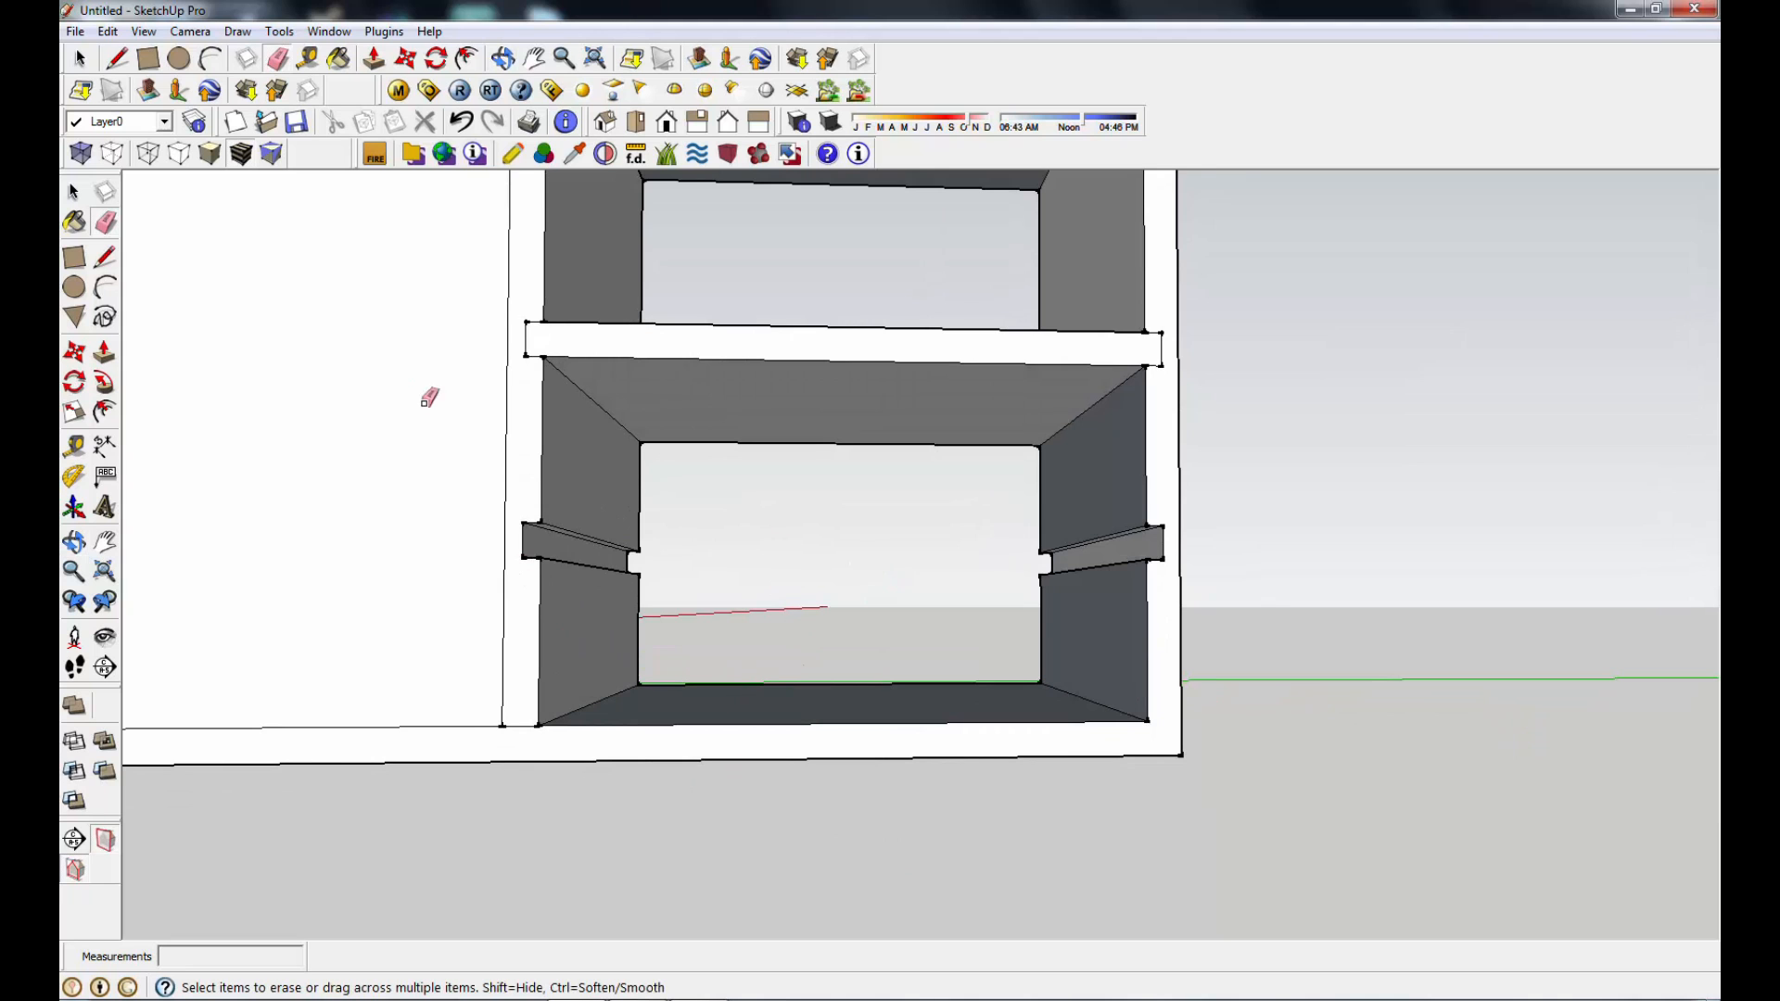
{"action": "left_click", "coordinate": [535, 60]}
{"action": "left_click_drag", "start_coordinate": [833, 544], "coordinate": [614, 463]}
{"action": "middle_click_drag", "start_coordinate": [734, 529], "coordinate": [839, 635]}
{"action": "left_click_drag", "start_coordinate": [545, 563], "coordinate": [811, 545]}
{"action": "middle_click_drag", "start_coordinate": [918, 601], "coordinate": [858, 485]}
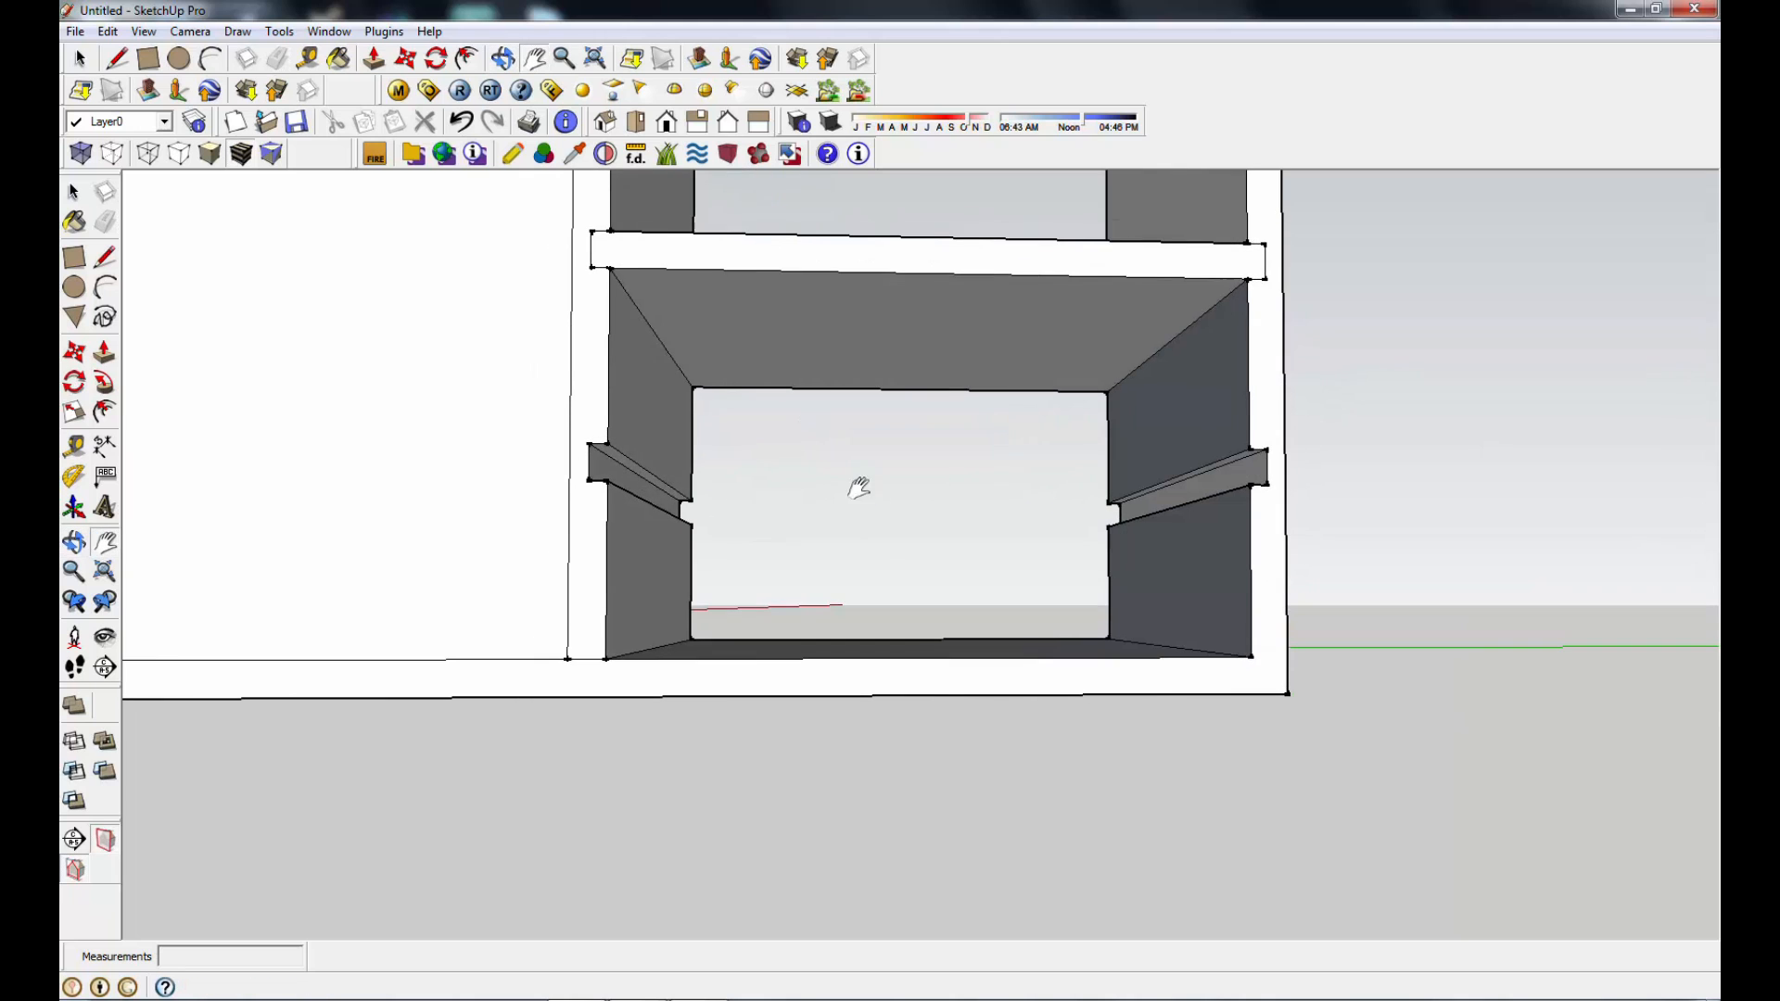
{"action": "left_click", "coordinate": [105, 352]}
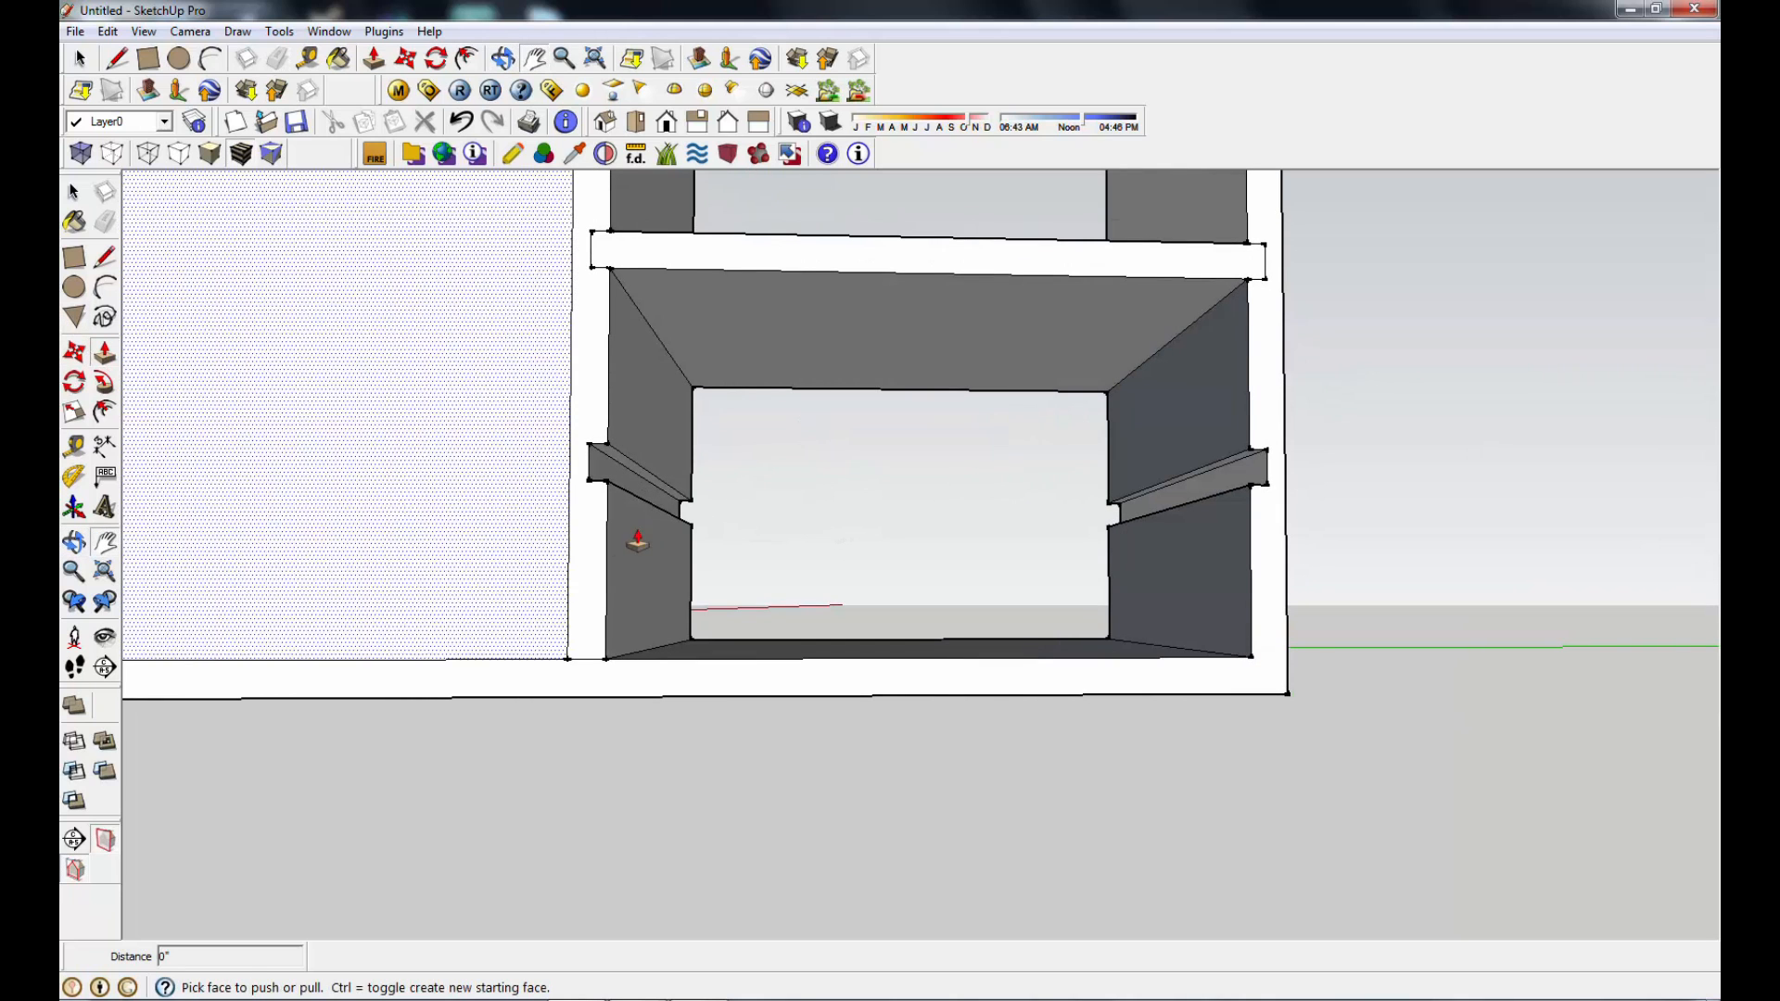
{"action": "left_click", "coordinate": [636, 491]}
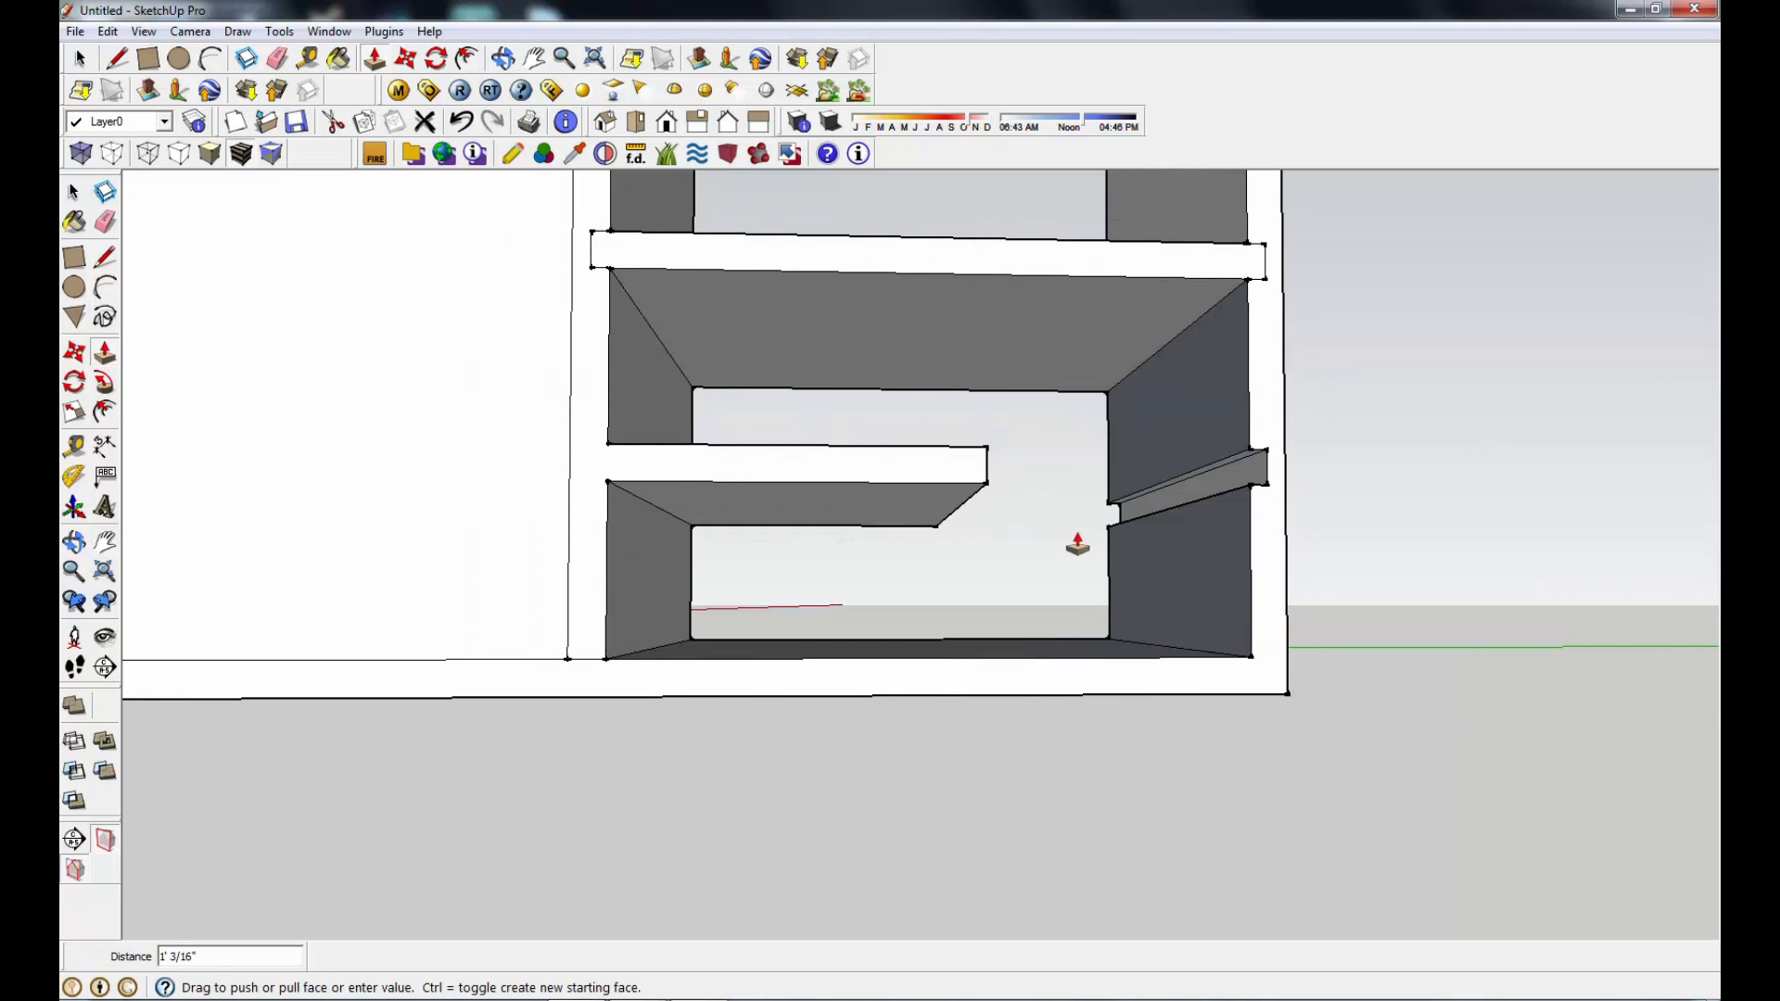
{"action": "left_click", "coordinate": [1223, 495]}
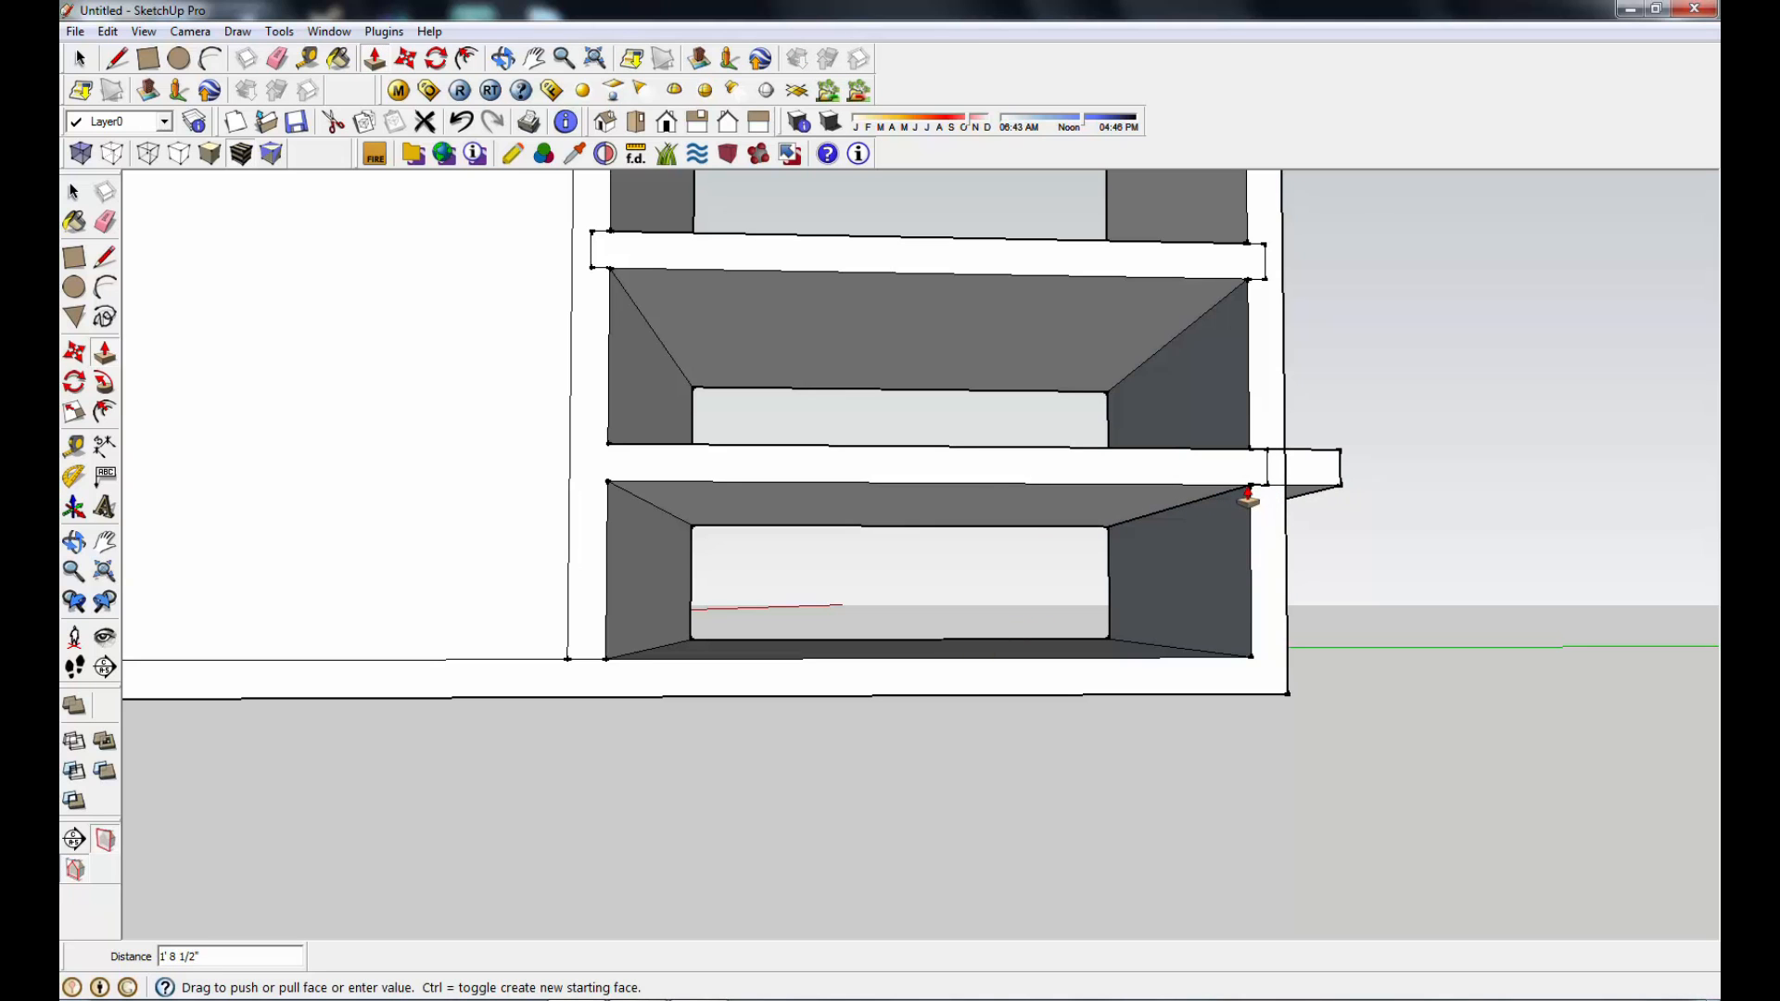
{"action": "left_click", "coordinate": [1267, 498]}
Step: Try to push the new shelf's overhanging end back flush with the right side panel's outer face
{"action": "middle_click_drag", "start_coordinate": [1391, 588], "coordinate": [1212, 588]}
{"action": "left_click", "coordinate": [1209, 590]}
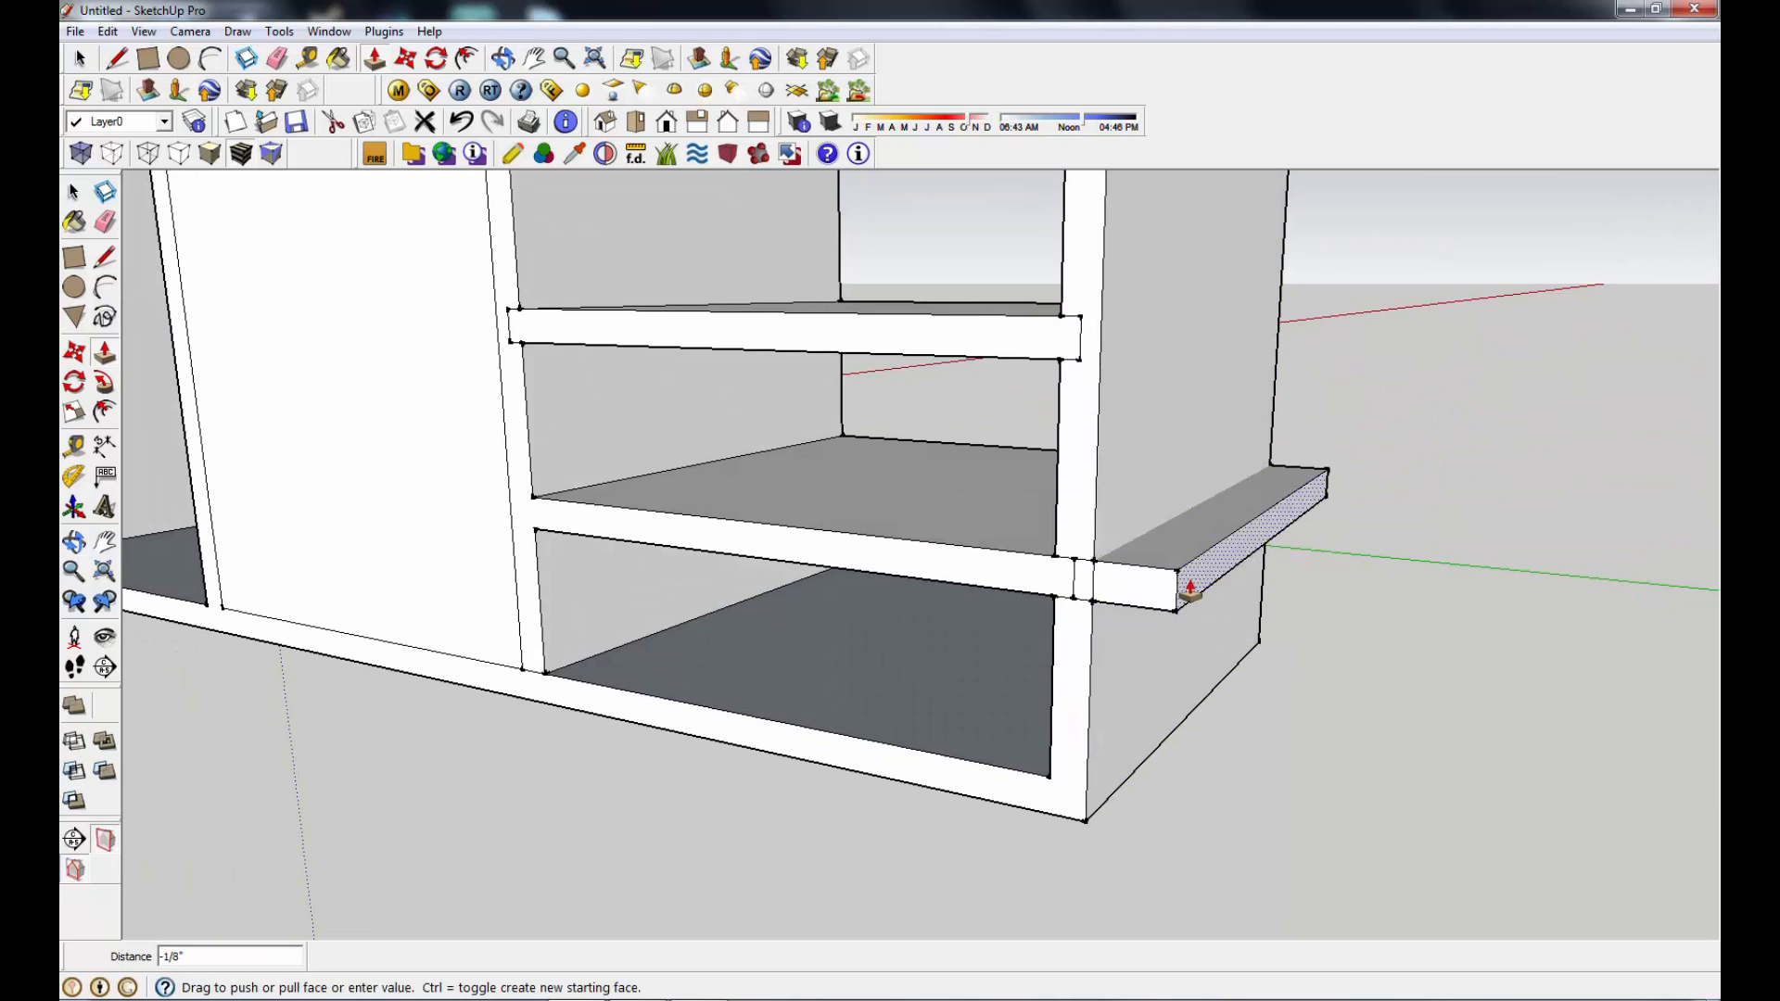
{"action": "left_click", "coordinate": [1100, 602]}
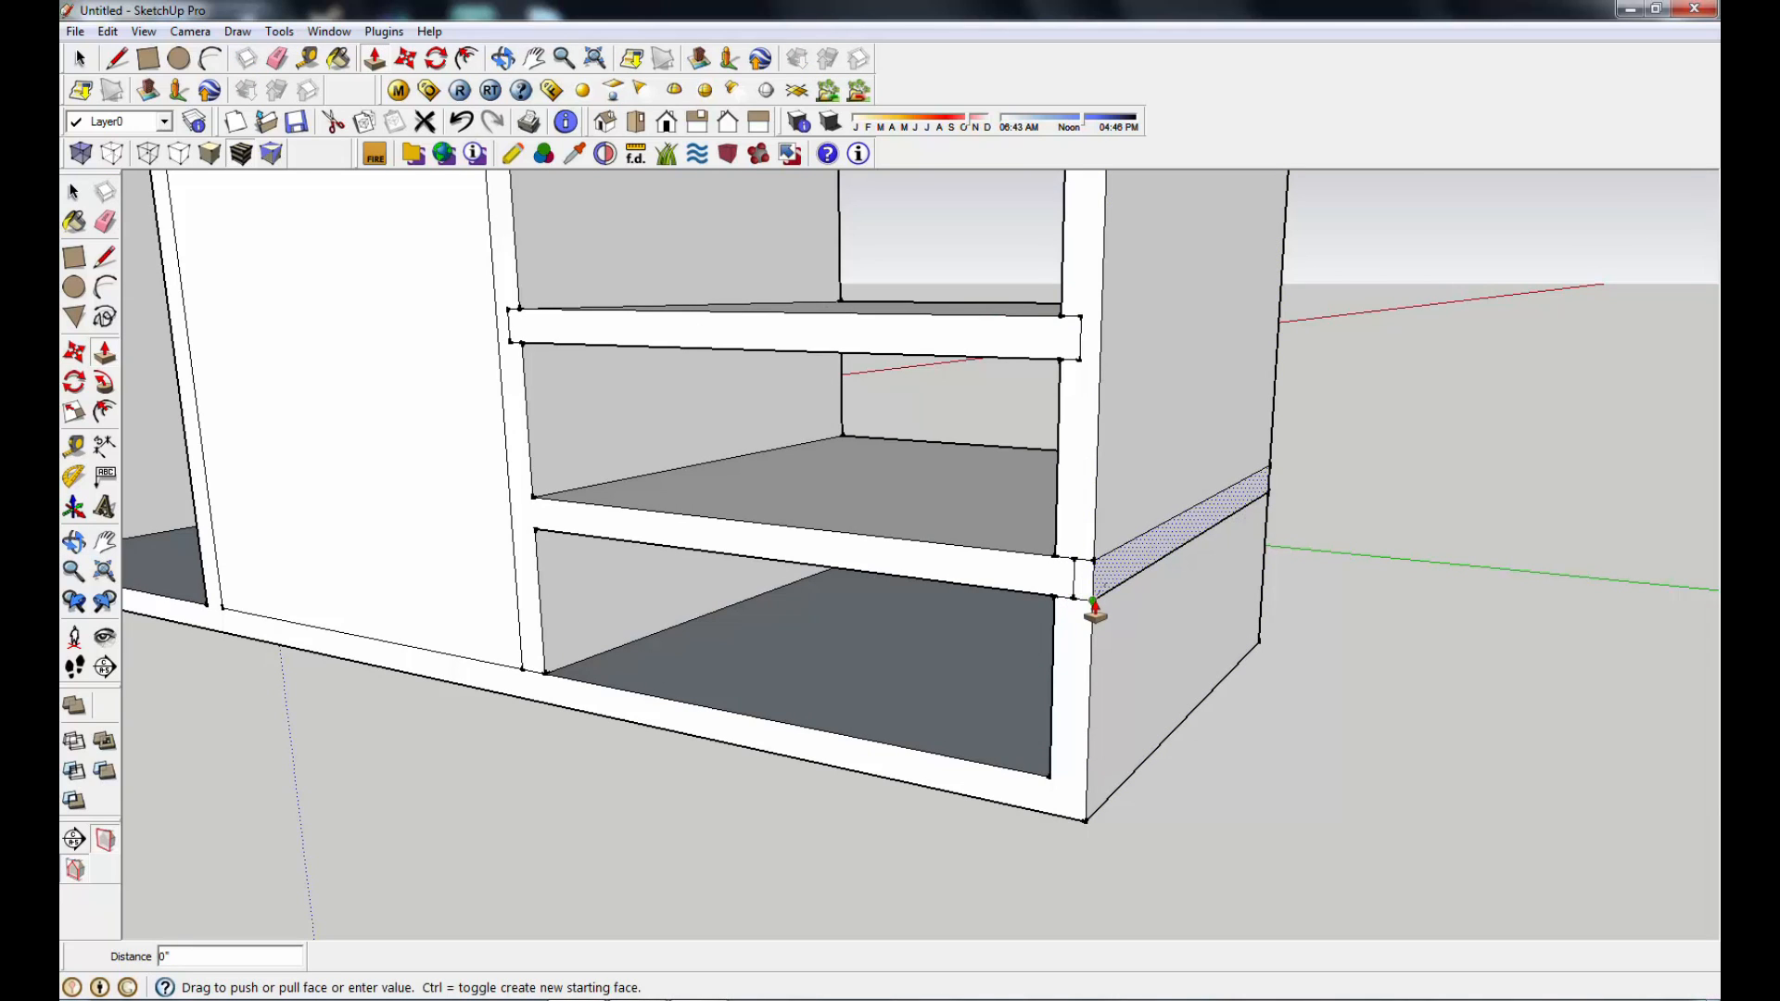
{"action": "left_click", "coordinate": [1094, 607]}
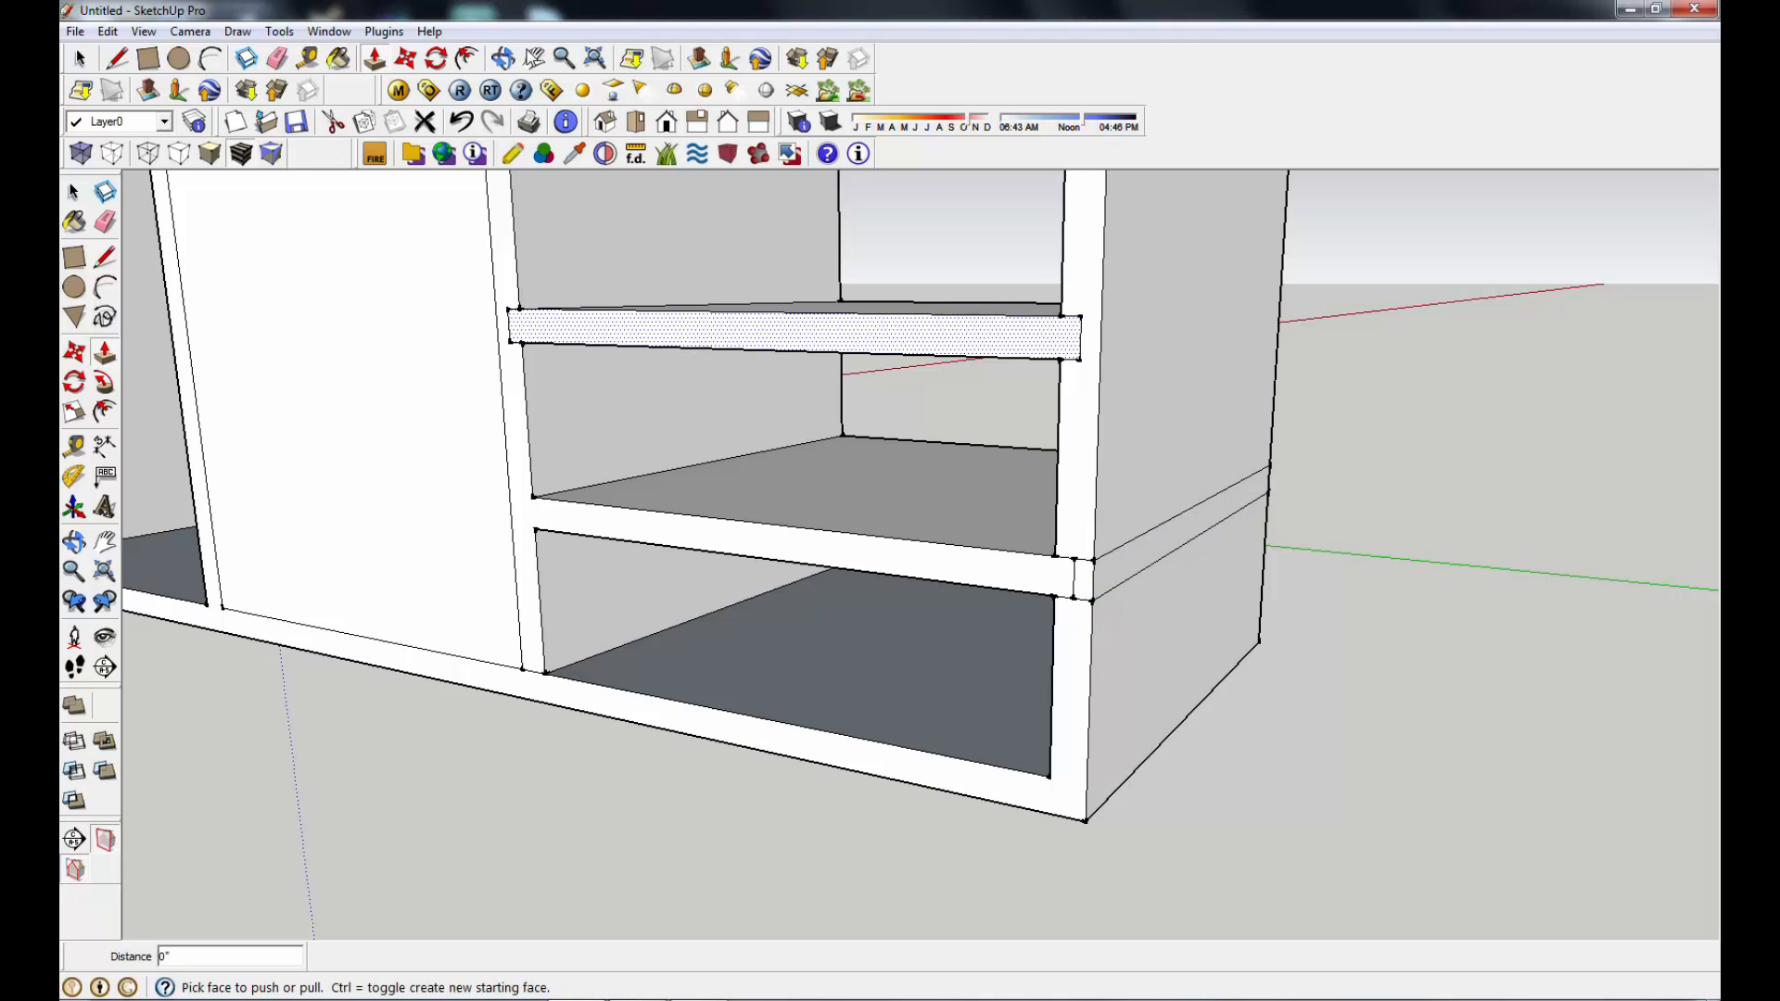
Step: Undo the trimming of the overhanging end and the extrusion of the lower shelf
{"action": "left_click", "coordinate": [461, 122]}
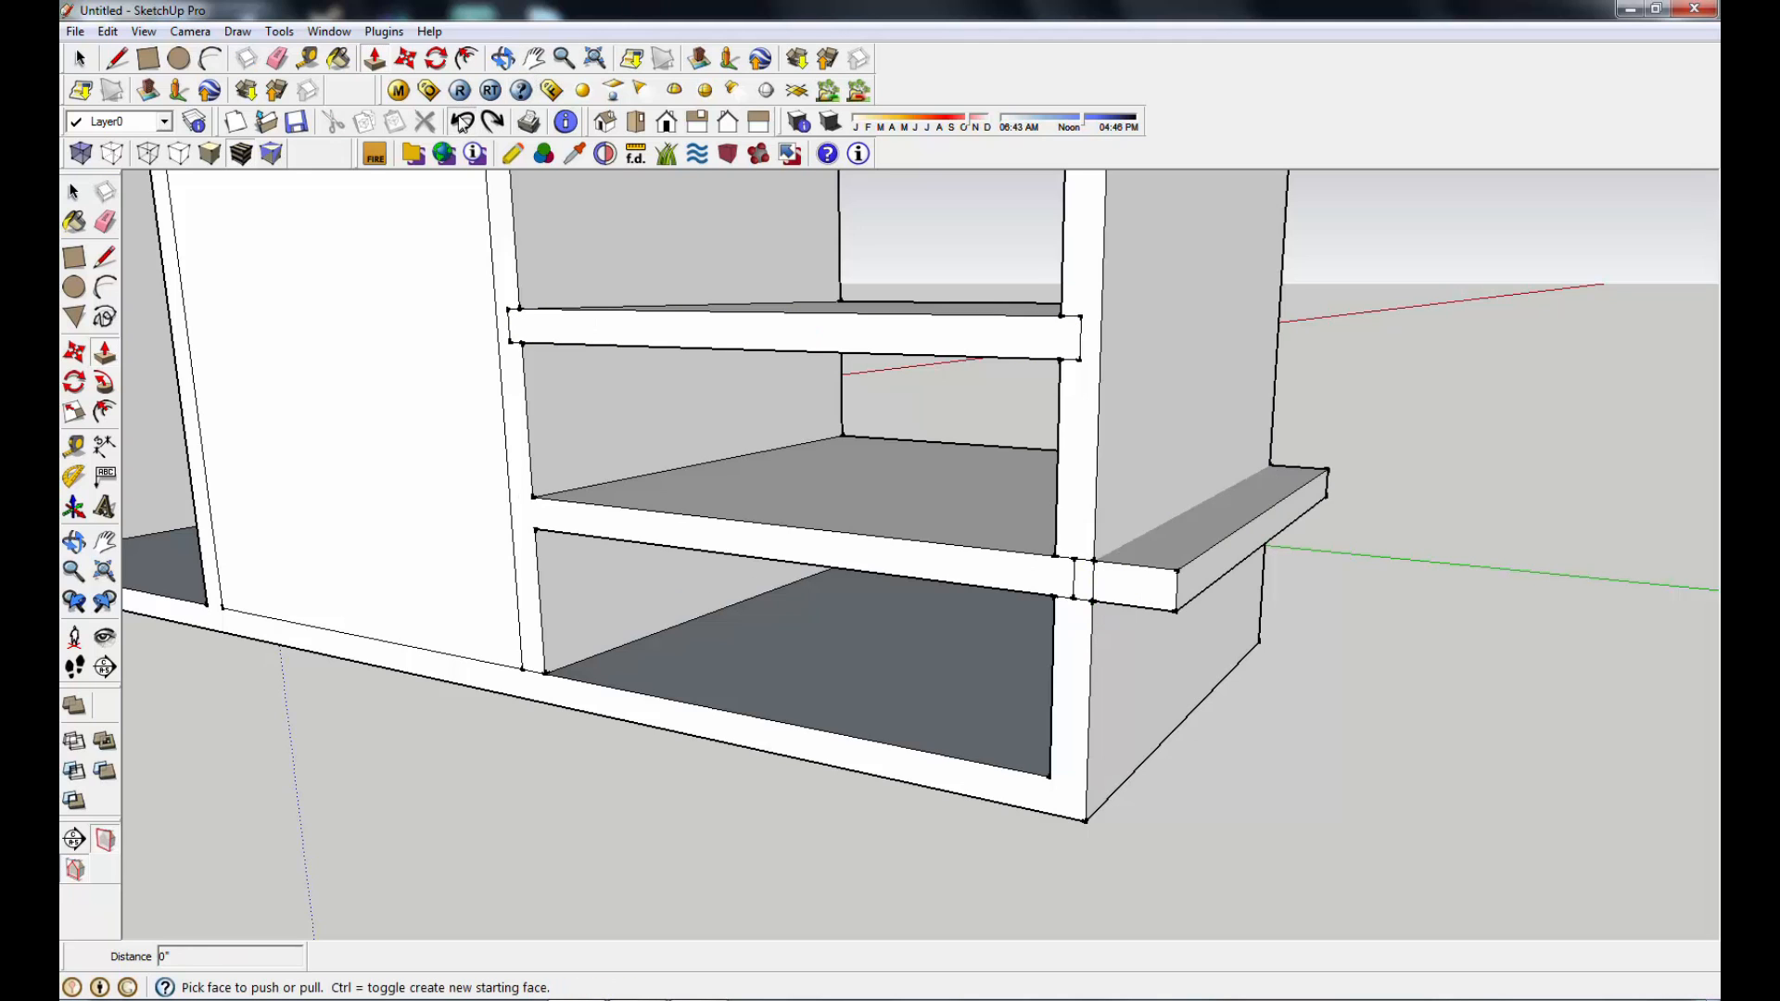
{"action": "left_click", "coordinate": [461, 122]}
{"action": "middle_click_drag", "start_coordinate": [824, 614], "coordinate": [964, 633]}
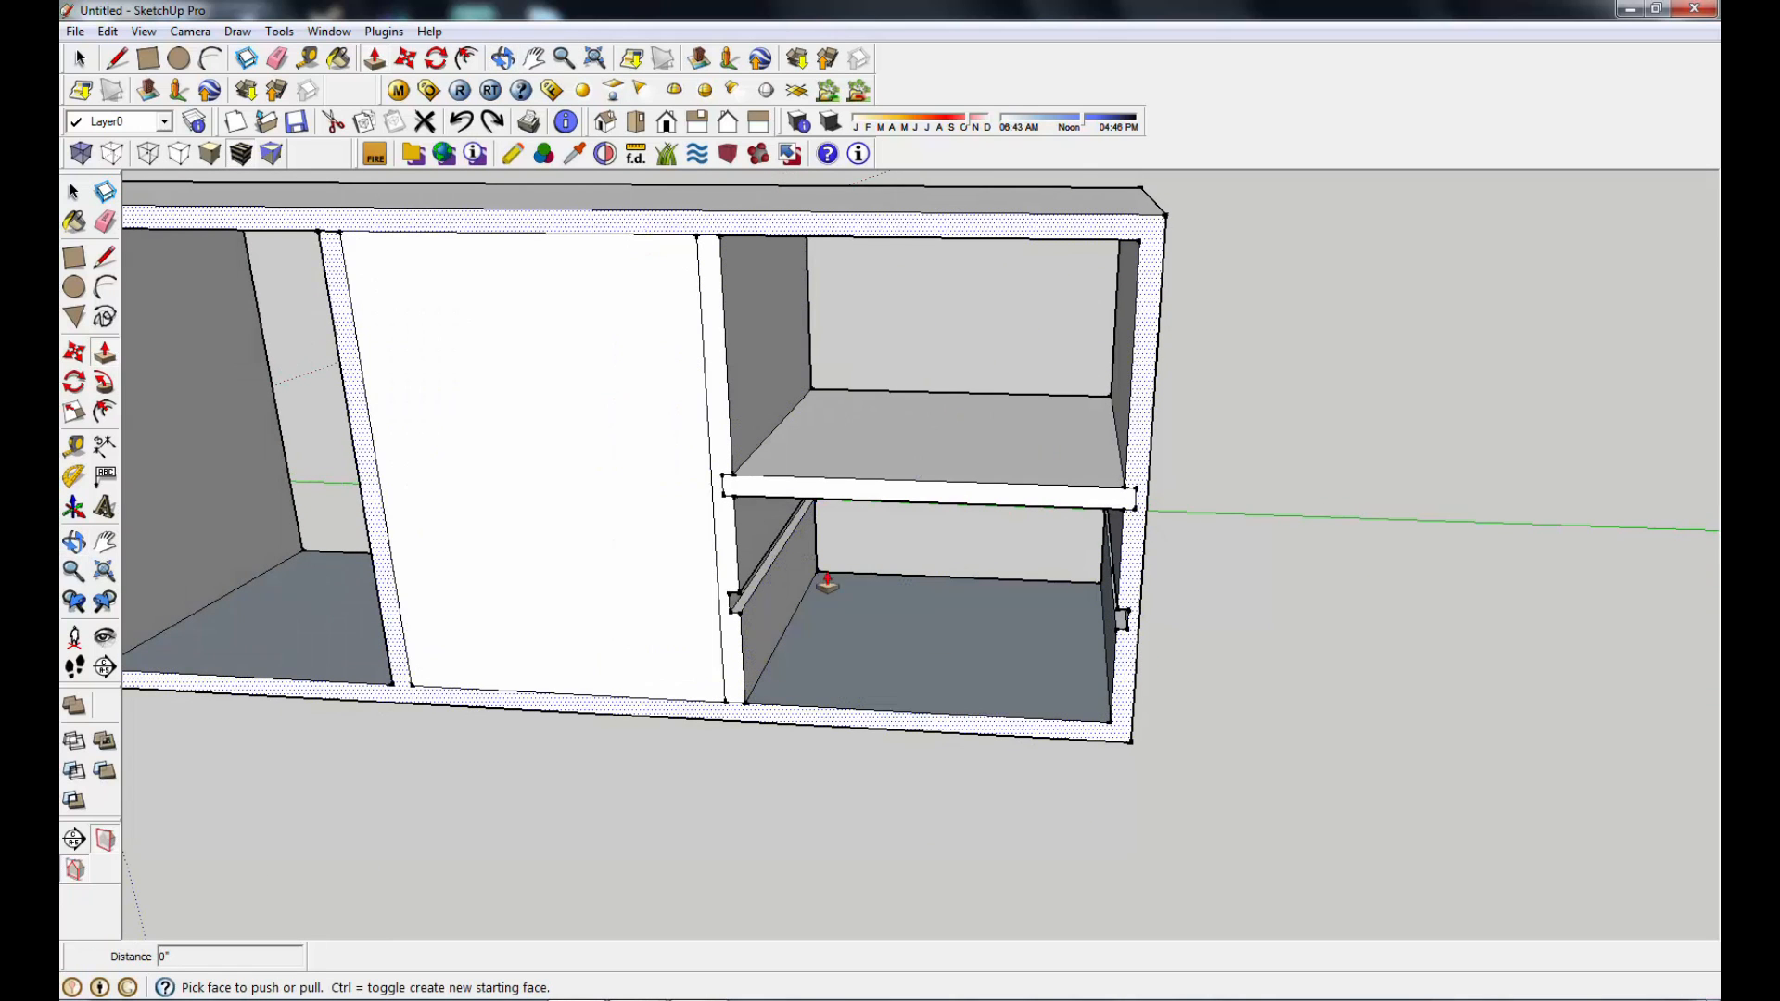
{"action": "left_click", "coordinate": [536, 59]}
{"action": "left_click_drag", "start_coordinate": [1255, 529], "coordinate": [829, 515]}
{"action": "middle_click_drag", "start_coordinate": [1167, 569], "coordinate": [854, 568]}
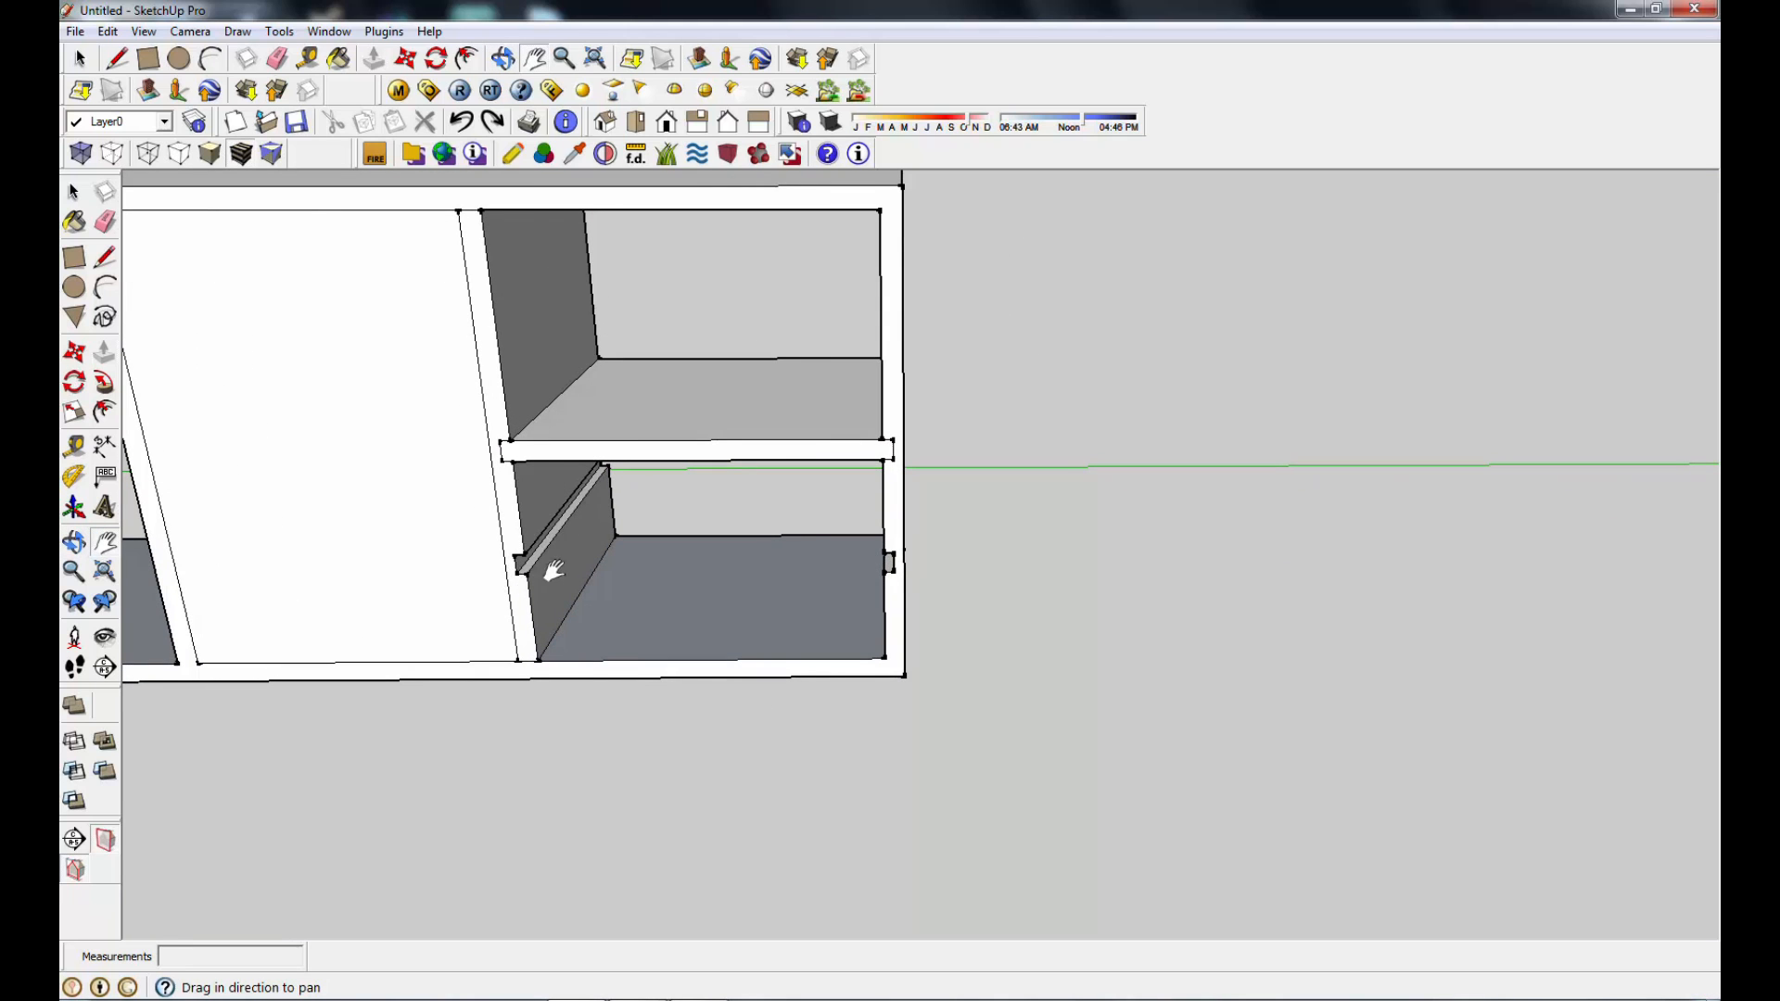
{"action": "middle_click_drag", "start_coordinate": [1116, 564], "coordinate": [935, 538]}
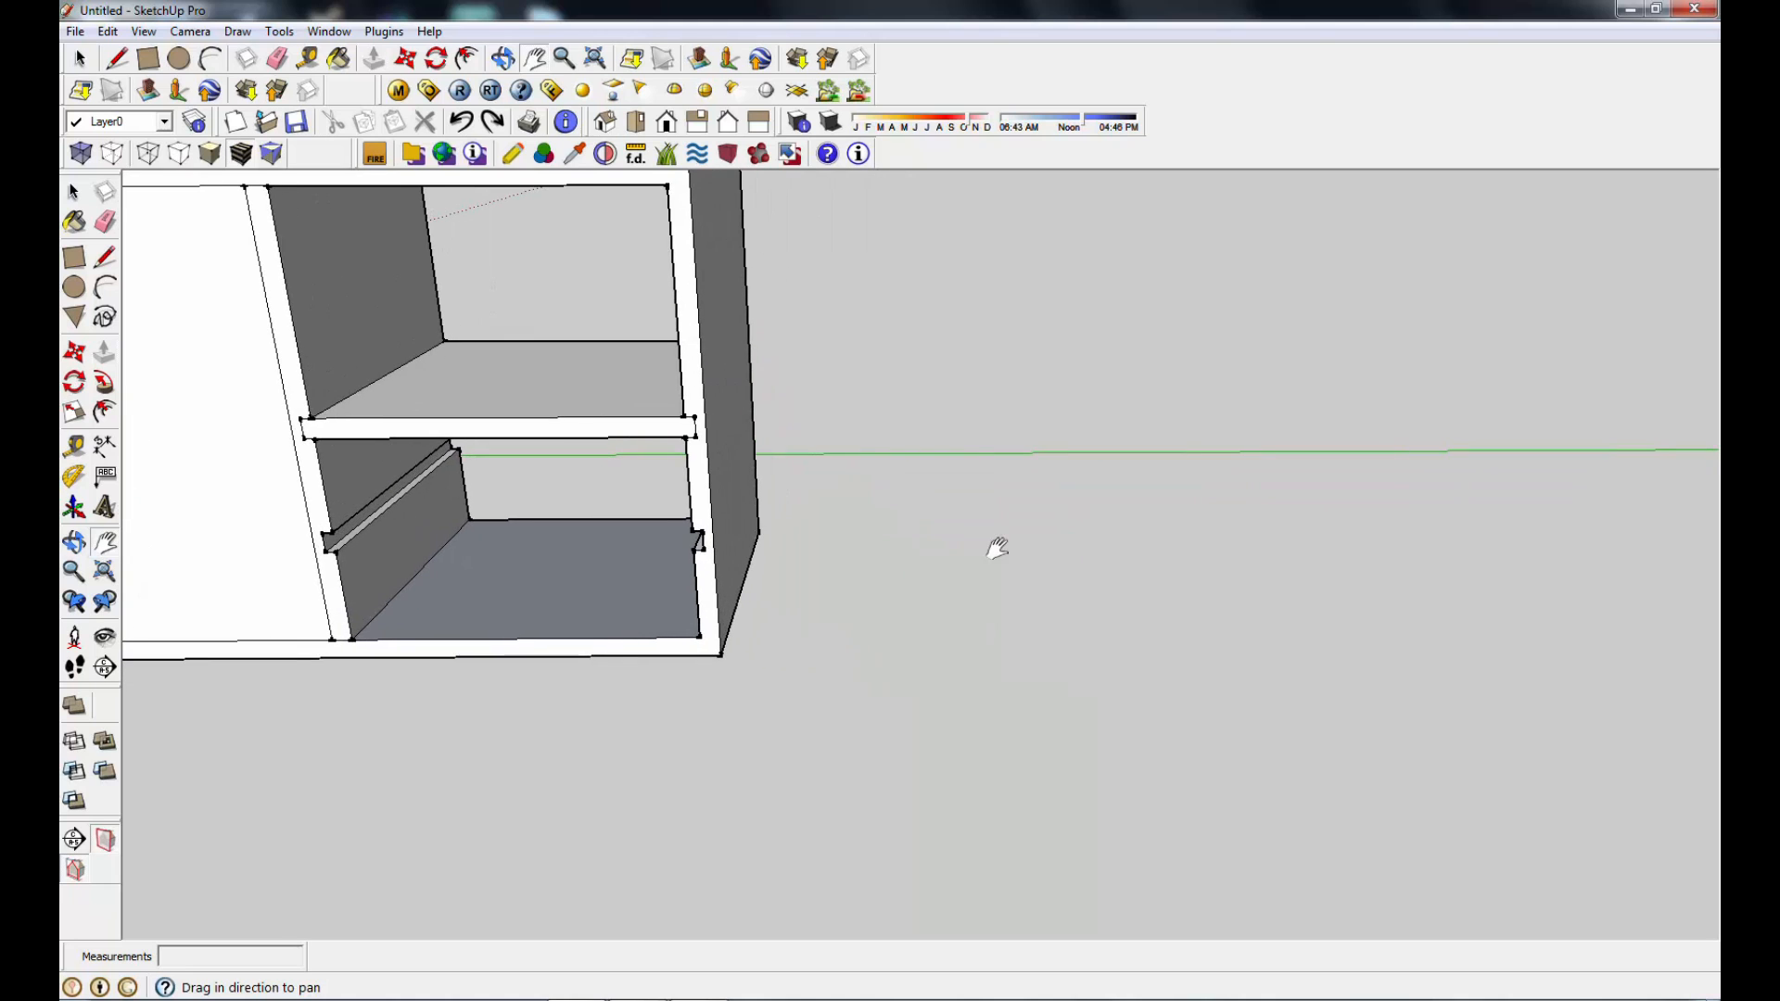
{"action": "left_click_drag", "start_coordinate": [742, 539], "coordinate": [739, 535]}
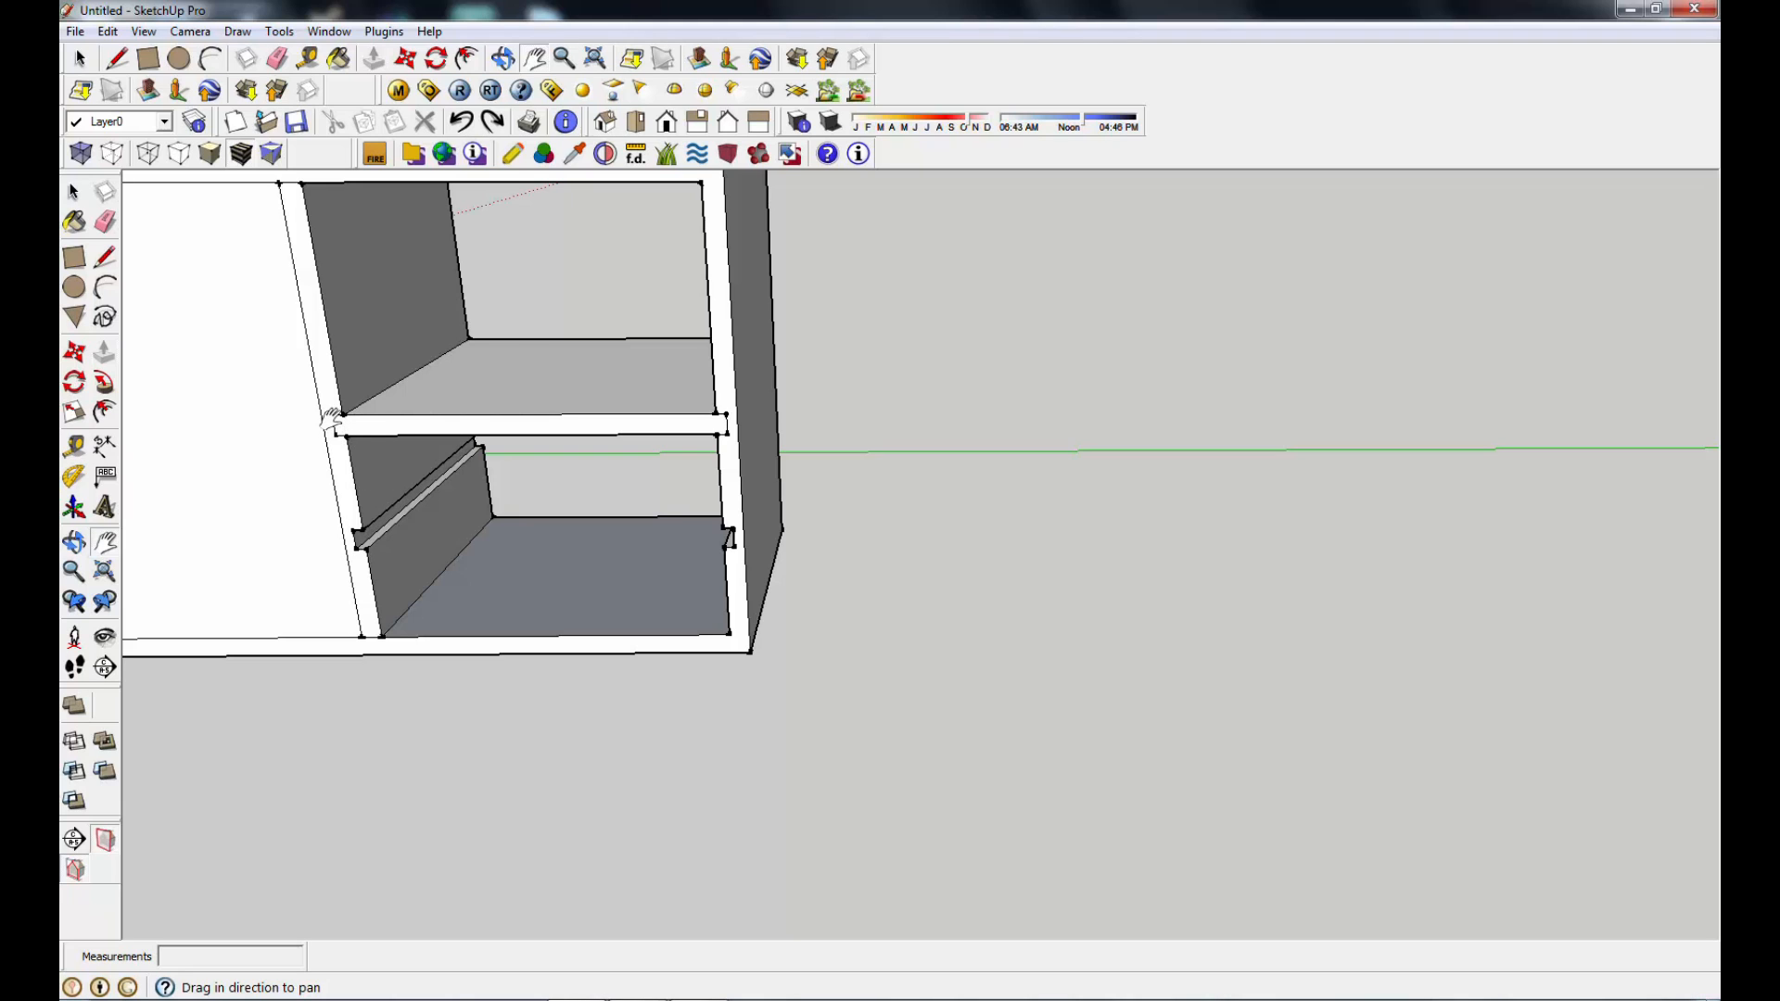
{"action": "left_click", "coordinate": [104, 257]}
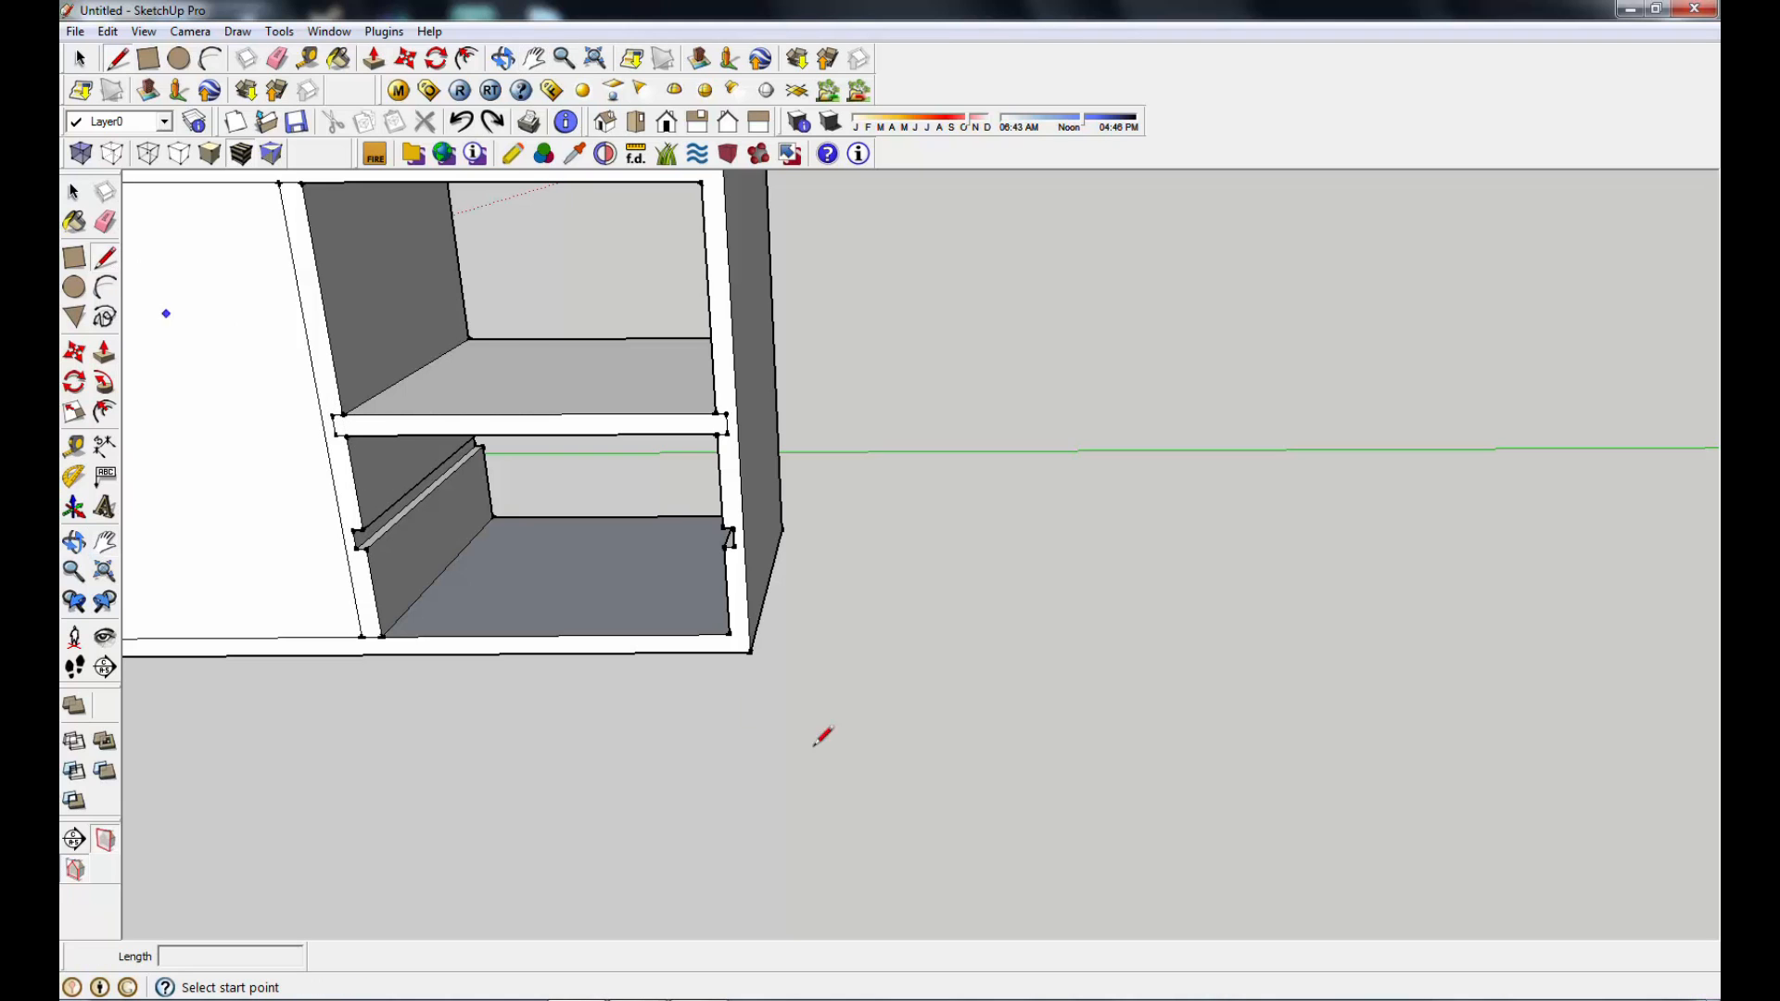
{"action": "left_click", "coordinate": [997, 611]}
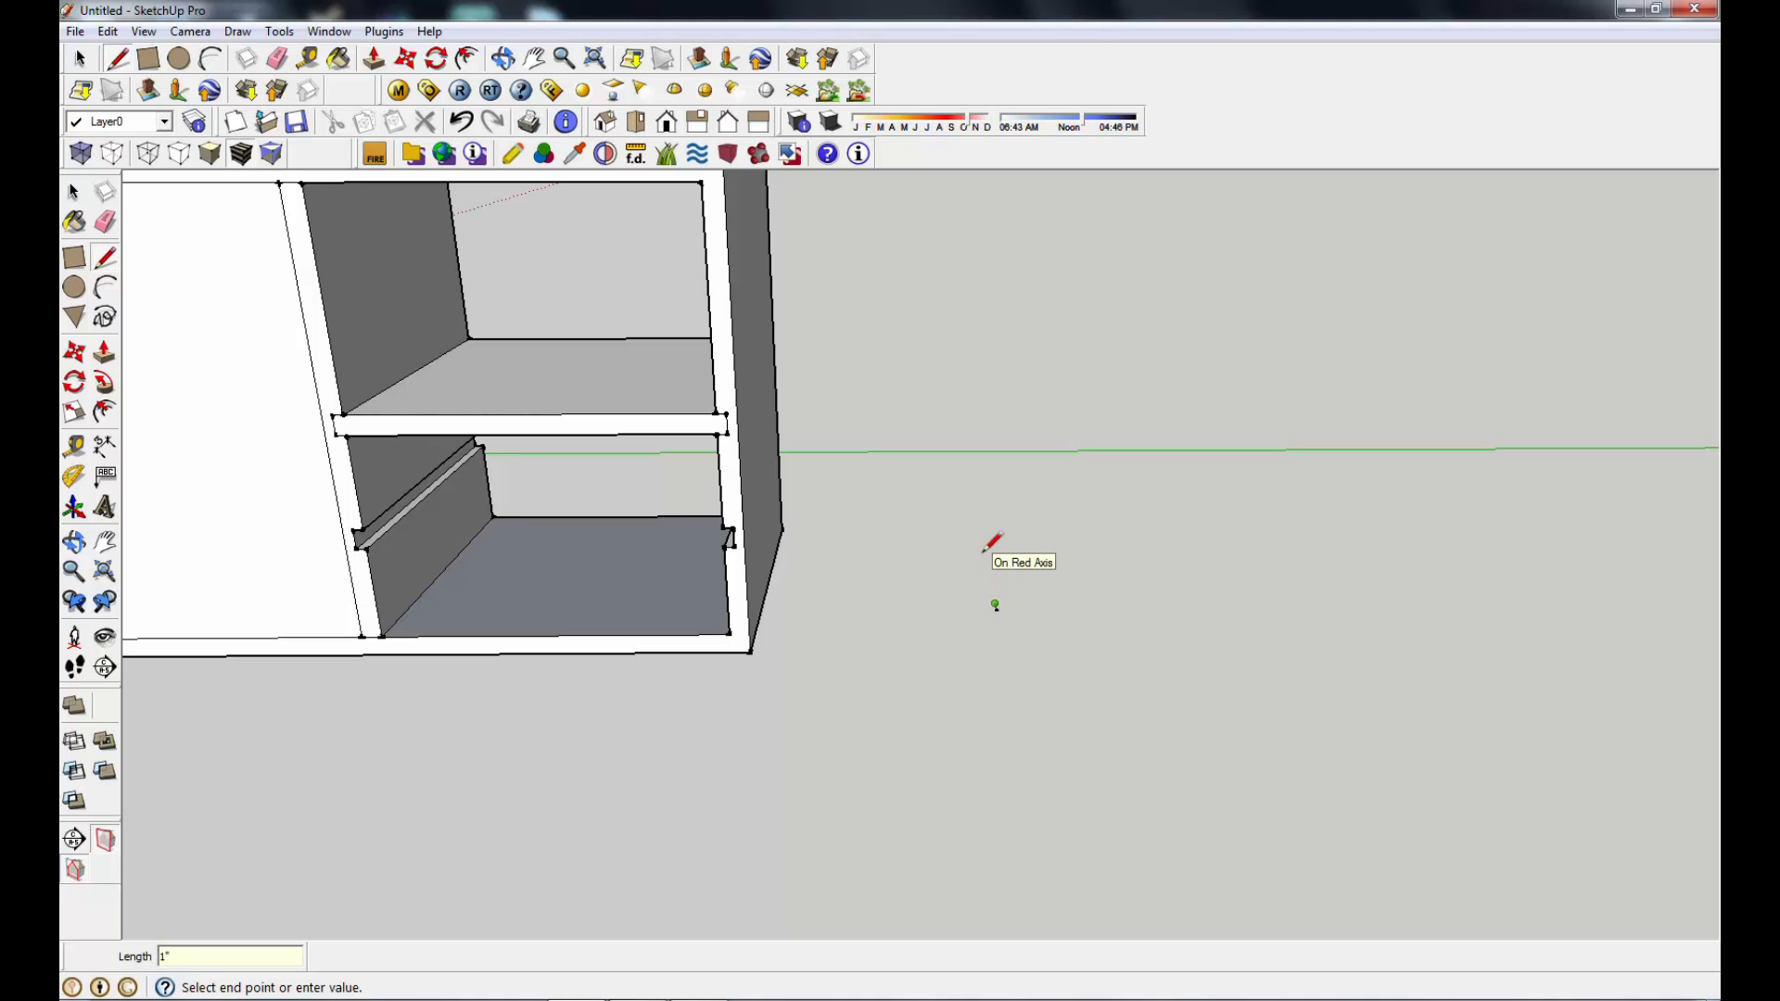
{"action": "scroll", "coordinate": [1000, 594], "scroll_direction": "up", "scroll_amount": 2}
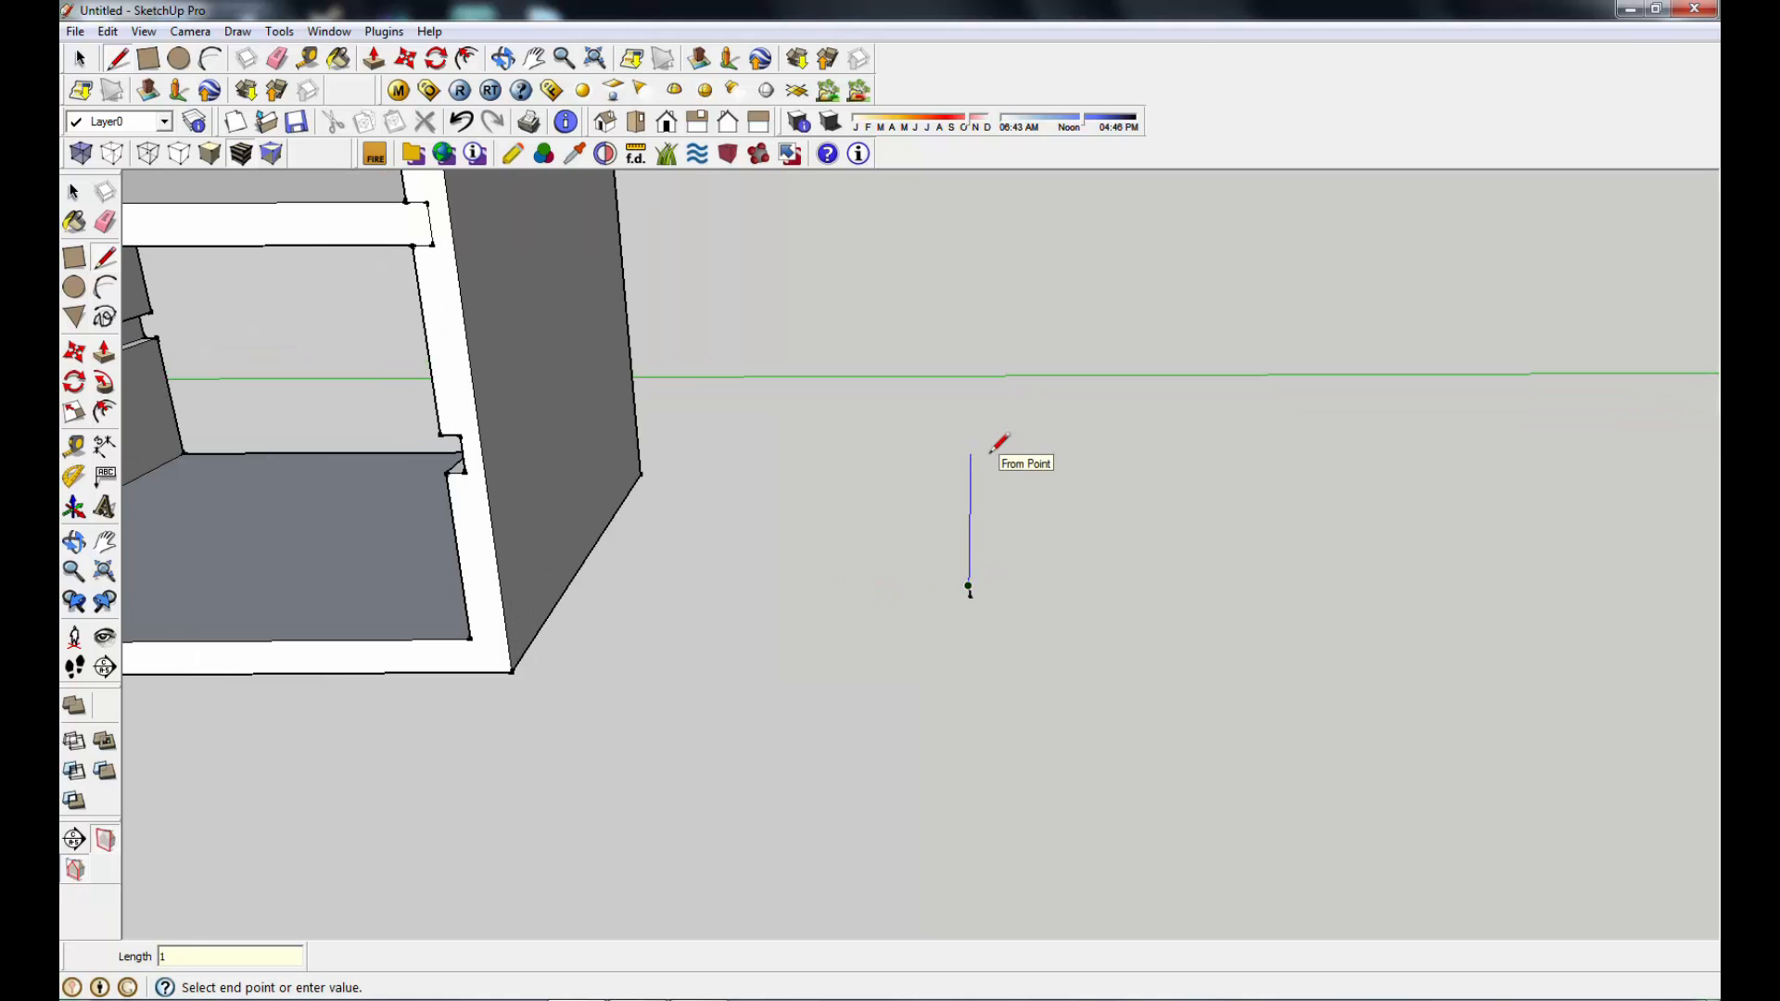
{"action": "key", "text": "Return"}
{"action": "middle_click_drag", "start_coordinate": [997, 442], "coordinate": [846, 529]}
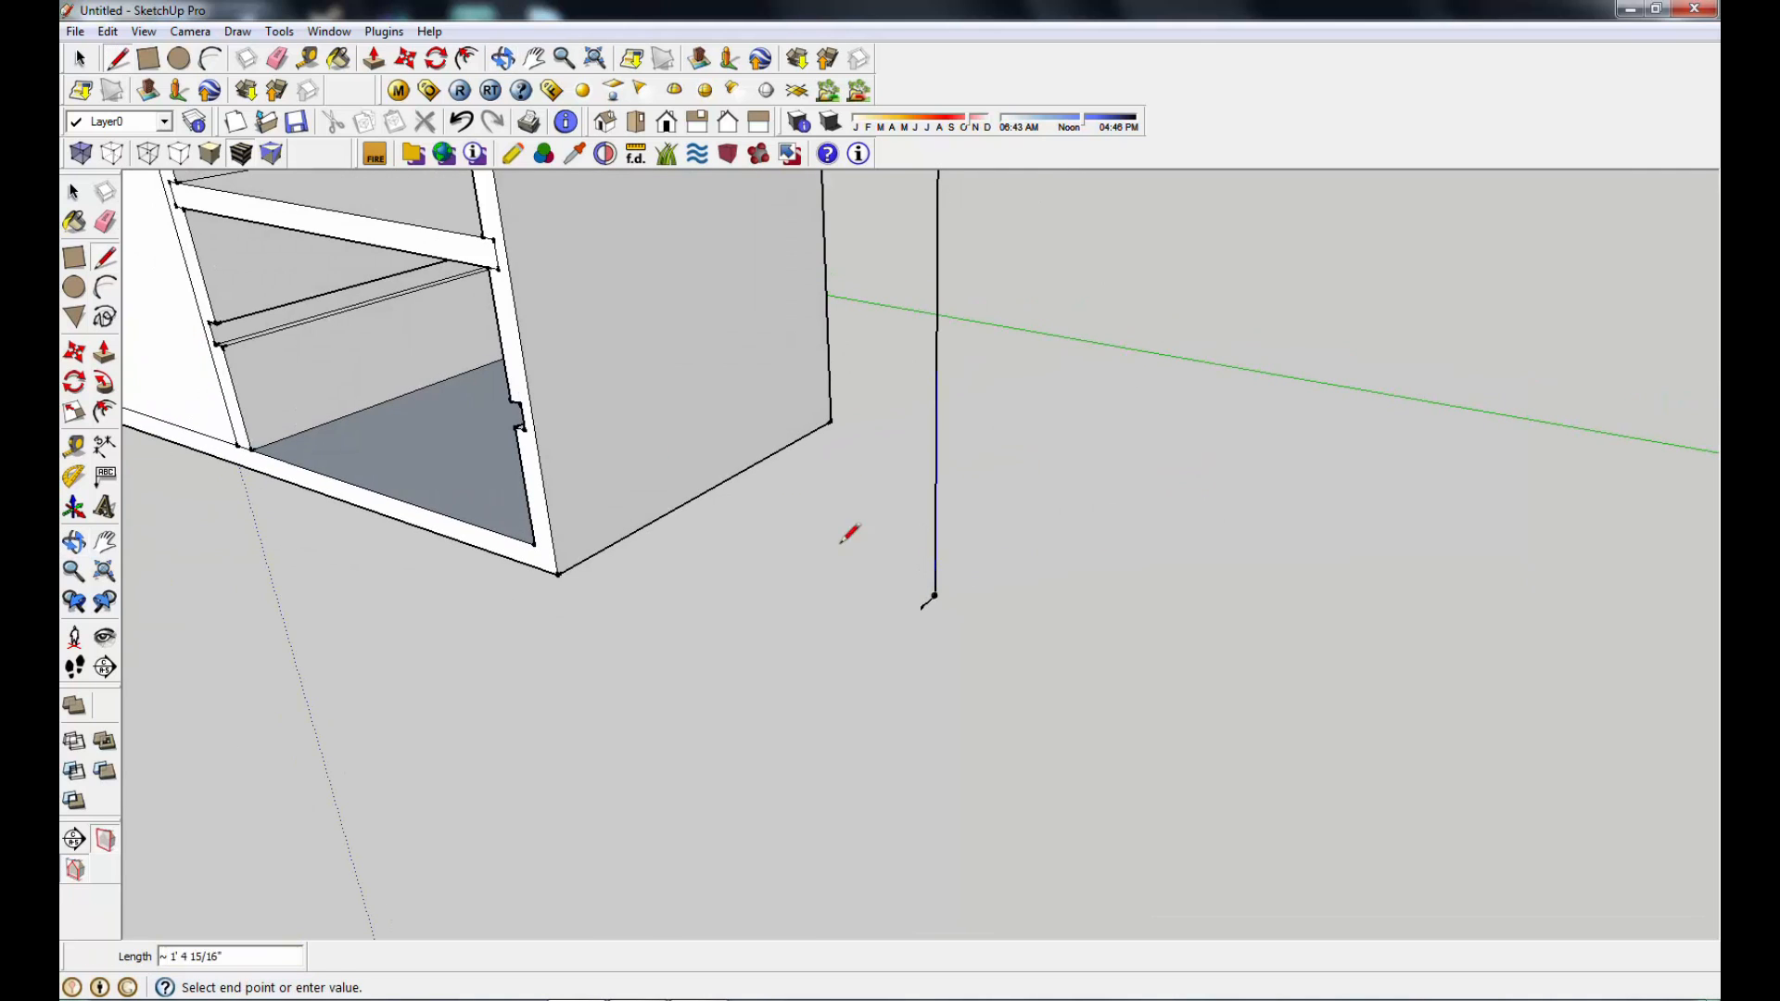
{"action": "key", "text": "ctrl+z"}
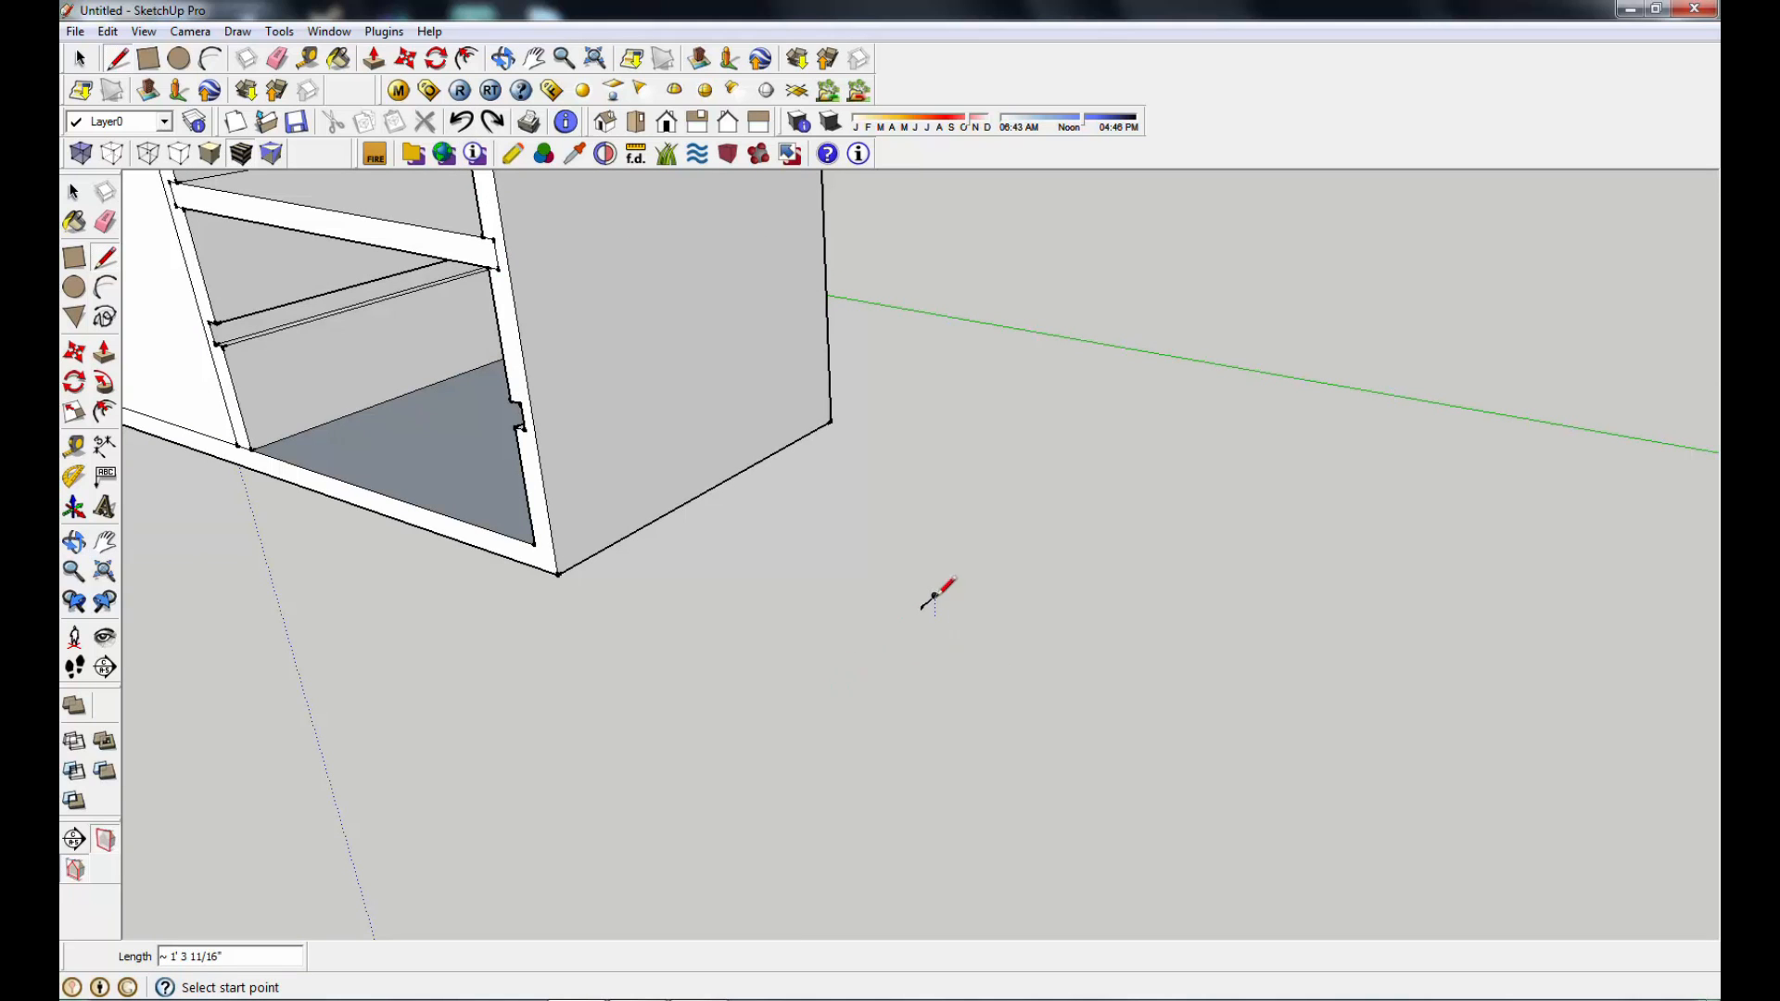
{"action": "mouse_move", "coordinate": [927, 628]}
{"action": "middle_mouse_down"}
{"action": "mouse_move", "coordinate": [942, 615]}
{"action": "mouse_move", "coordinate": [830, 659]}
{"action": "mouse_move", "coordinate": [910, 608]}
{"action": "middle_mouse_up"}
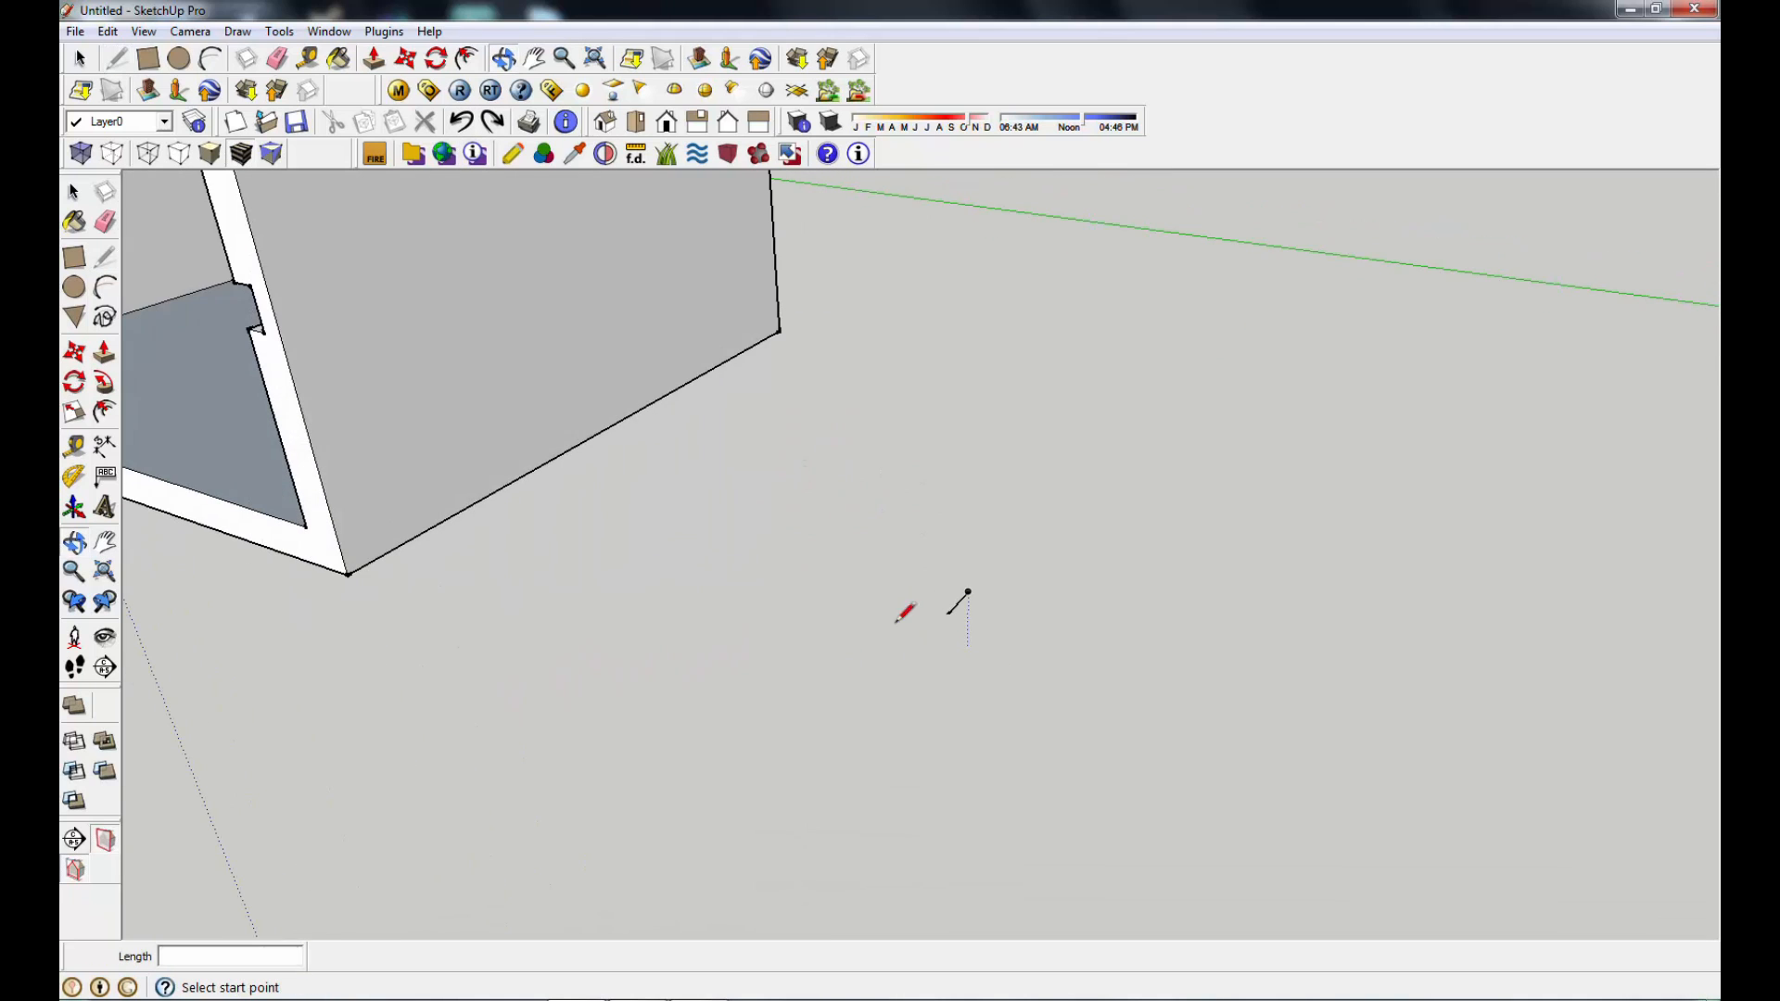
Step: Draw a 1" vertical line in the open space beside the cabinet's right side panel
{"action": "left_click", "coordinate": [536, 59]}
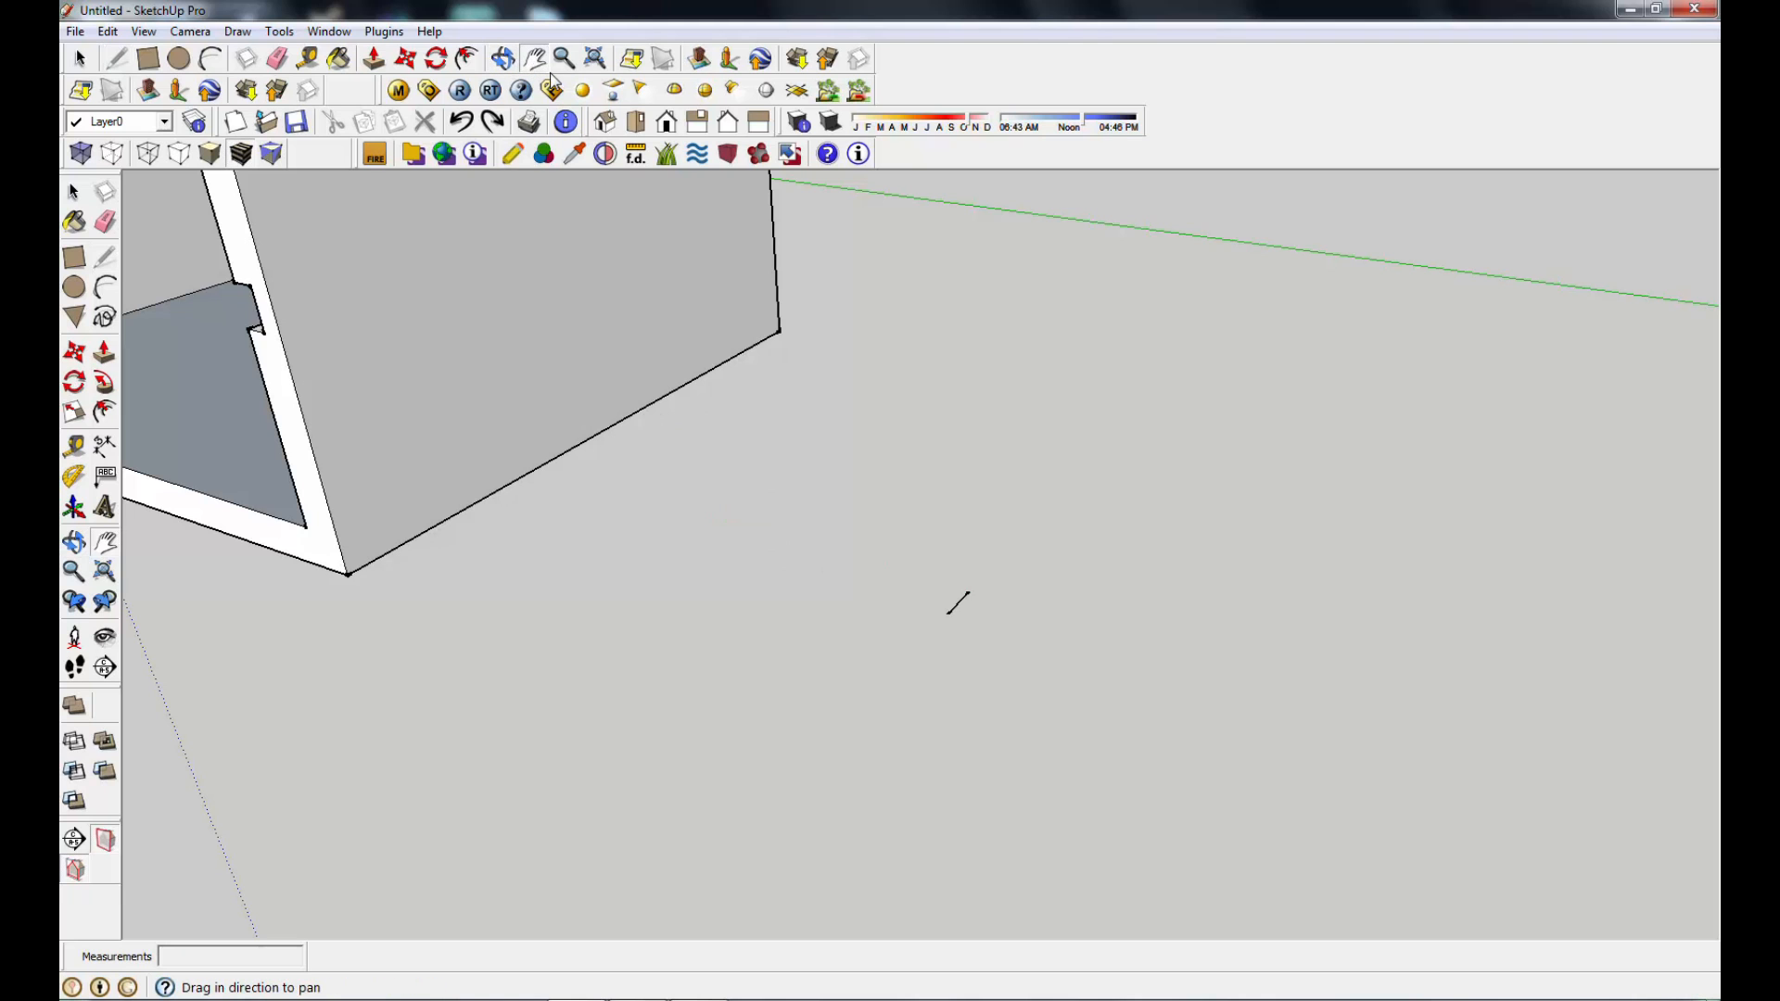
{"action": "scroll", "coordinate": [551, 75], "scroll_direction": "down", "scroll_amount": 2}
{"action": "left_click_drag", "start_coordinate": [531, 391], "coordinate": [828, 560]}
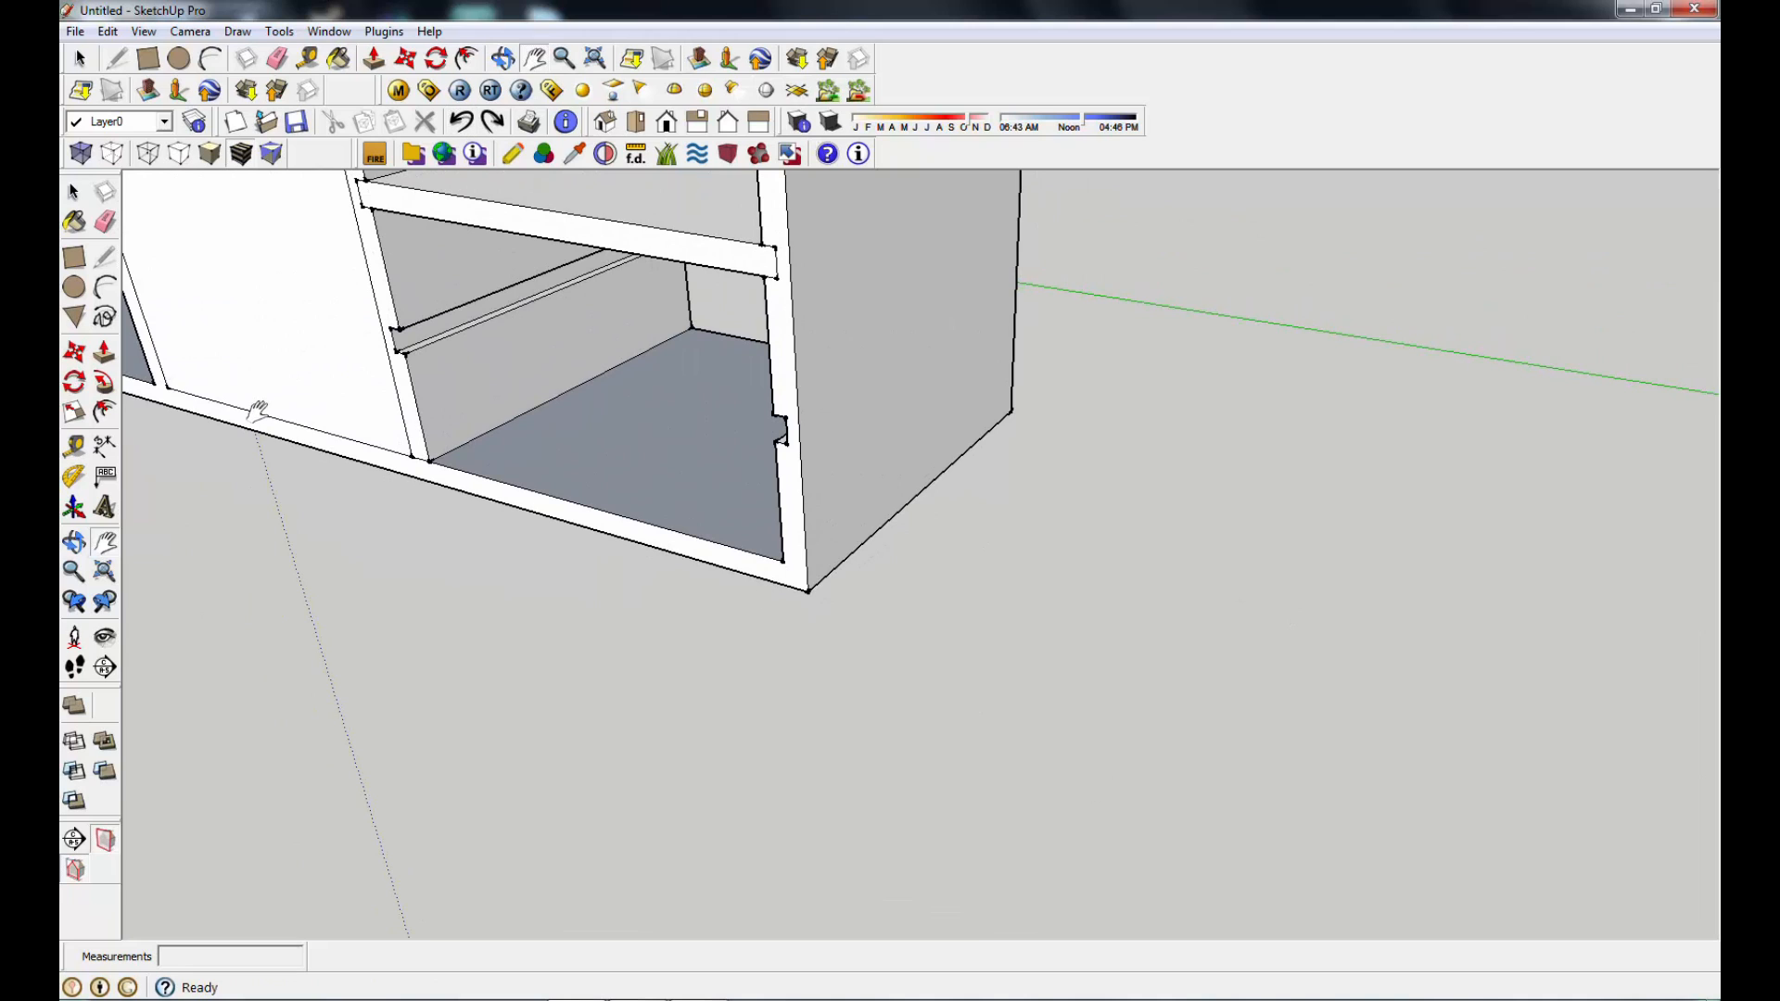
{"action": "left_click", "coordinate": [105, 258]}
{"action": "left_click", "coordinate": [1012, 630]}
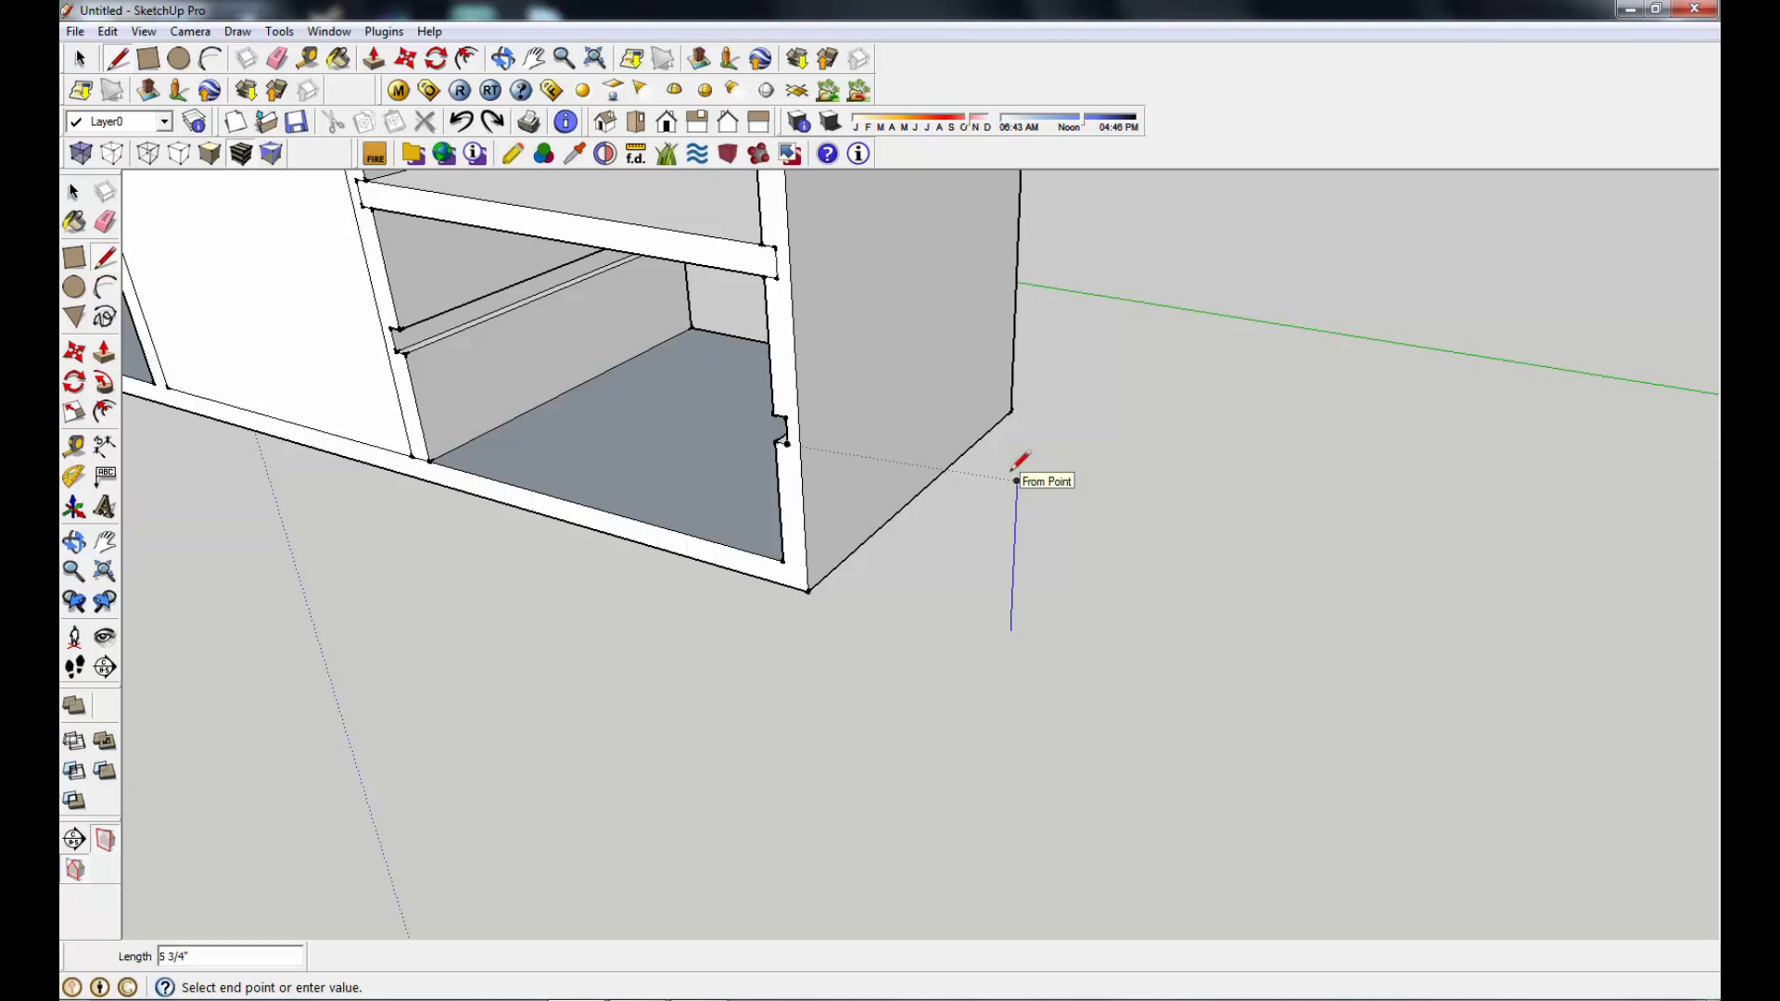
{"action": "type", "text": "1"}
{"action": "key", "text": "Return"}
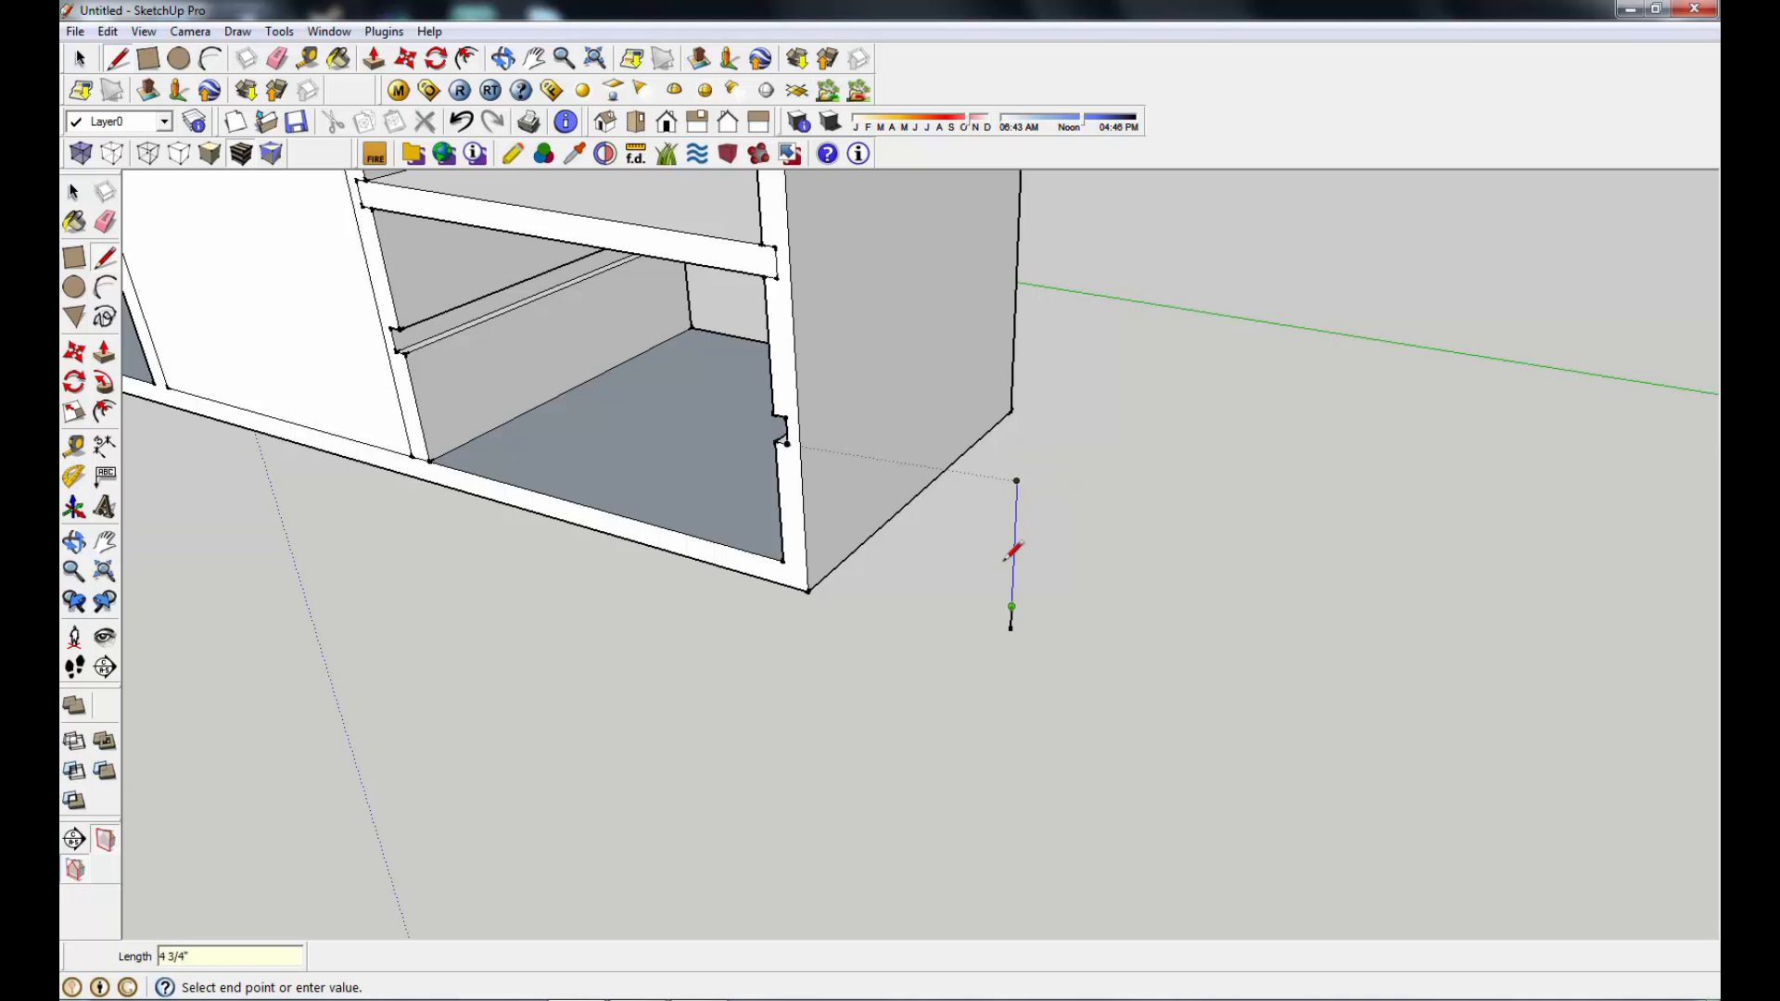
Step: Complete a rectangular shelf profile from the 1" line, running 1'6" along the red axis
{"action": "middle_click_drag", "start_coordinate": [1121, 616], "coordinate": [922, 641]}
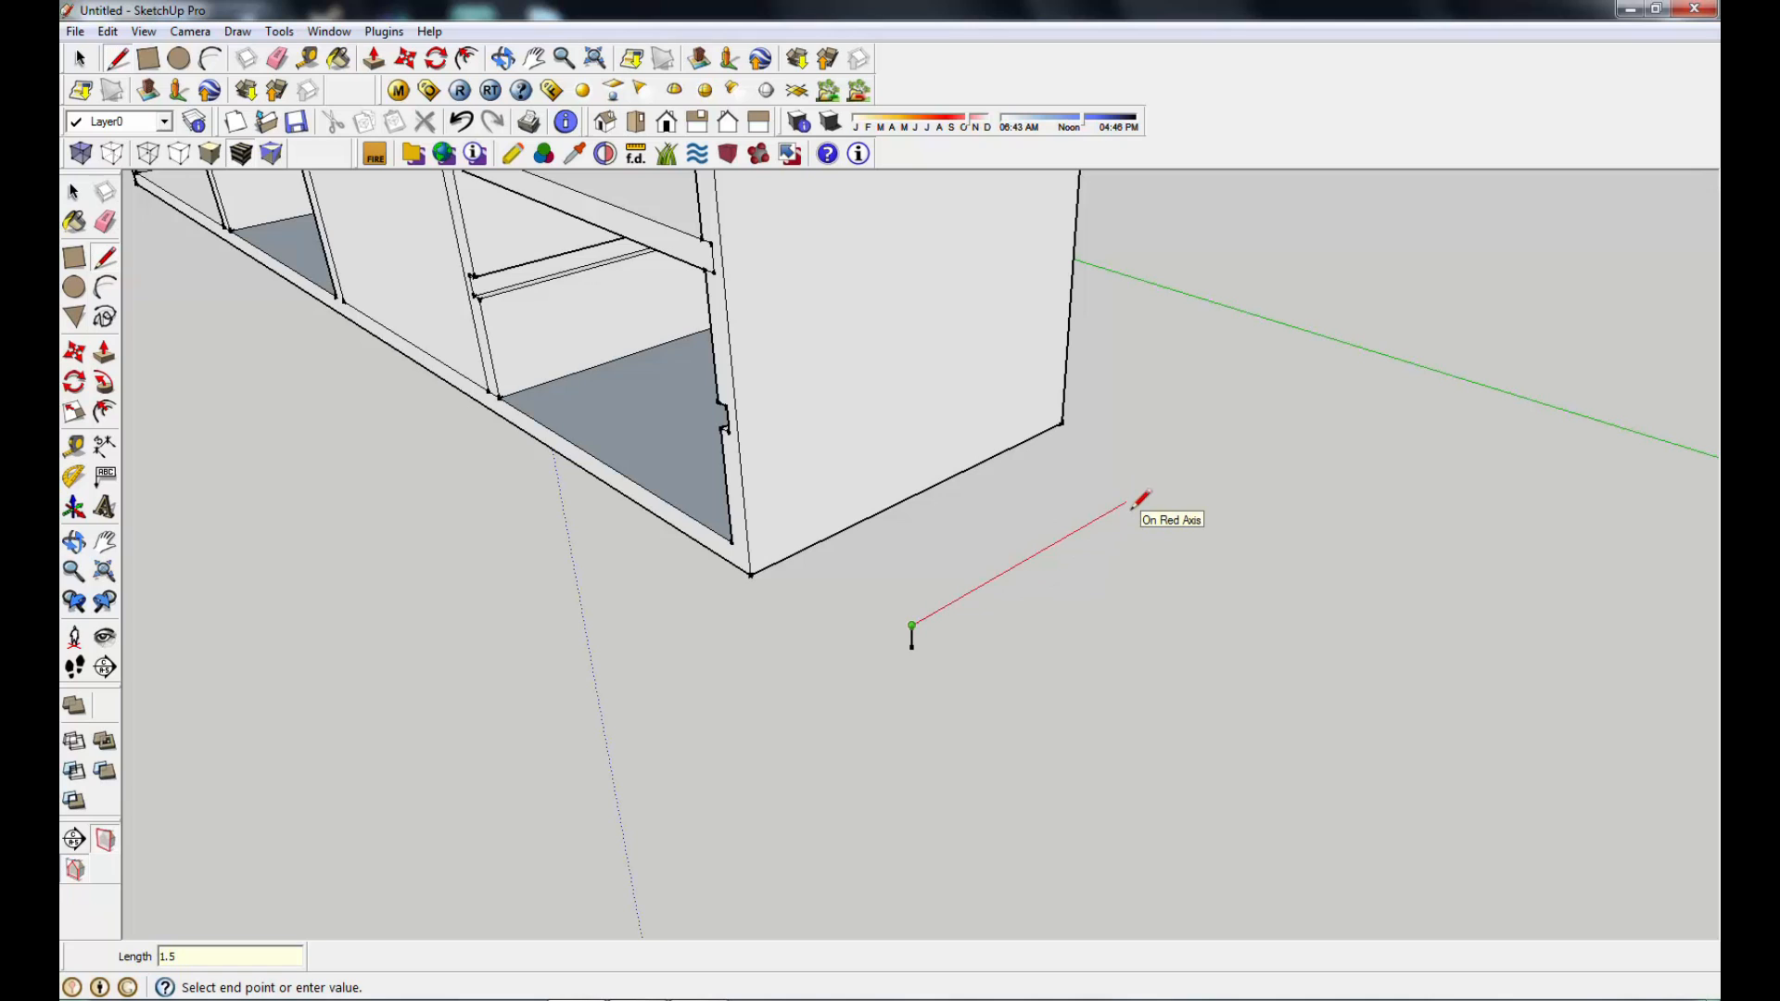
{"action": "key", "text": "Return"}
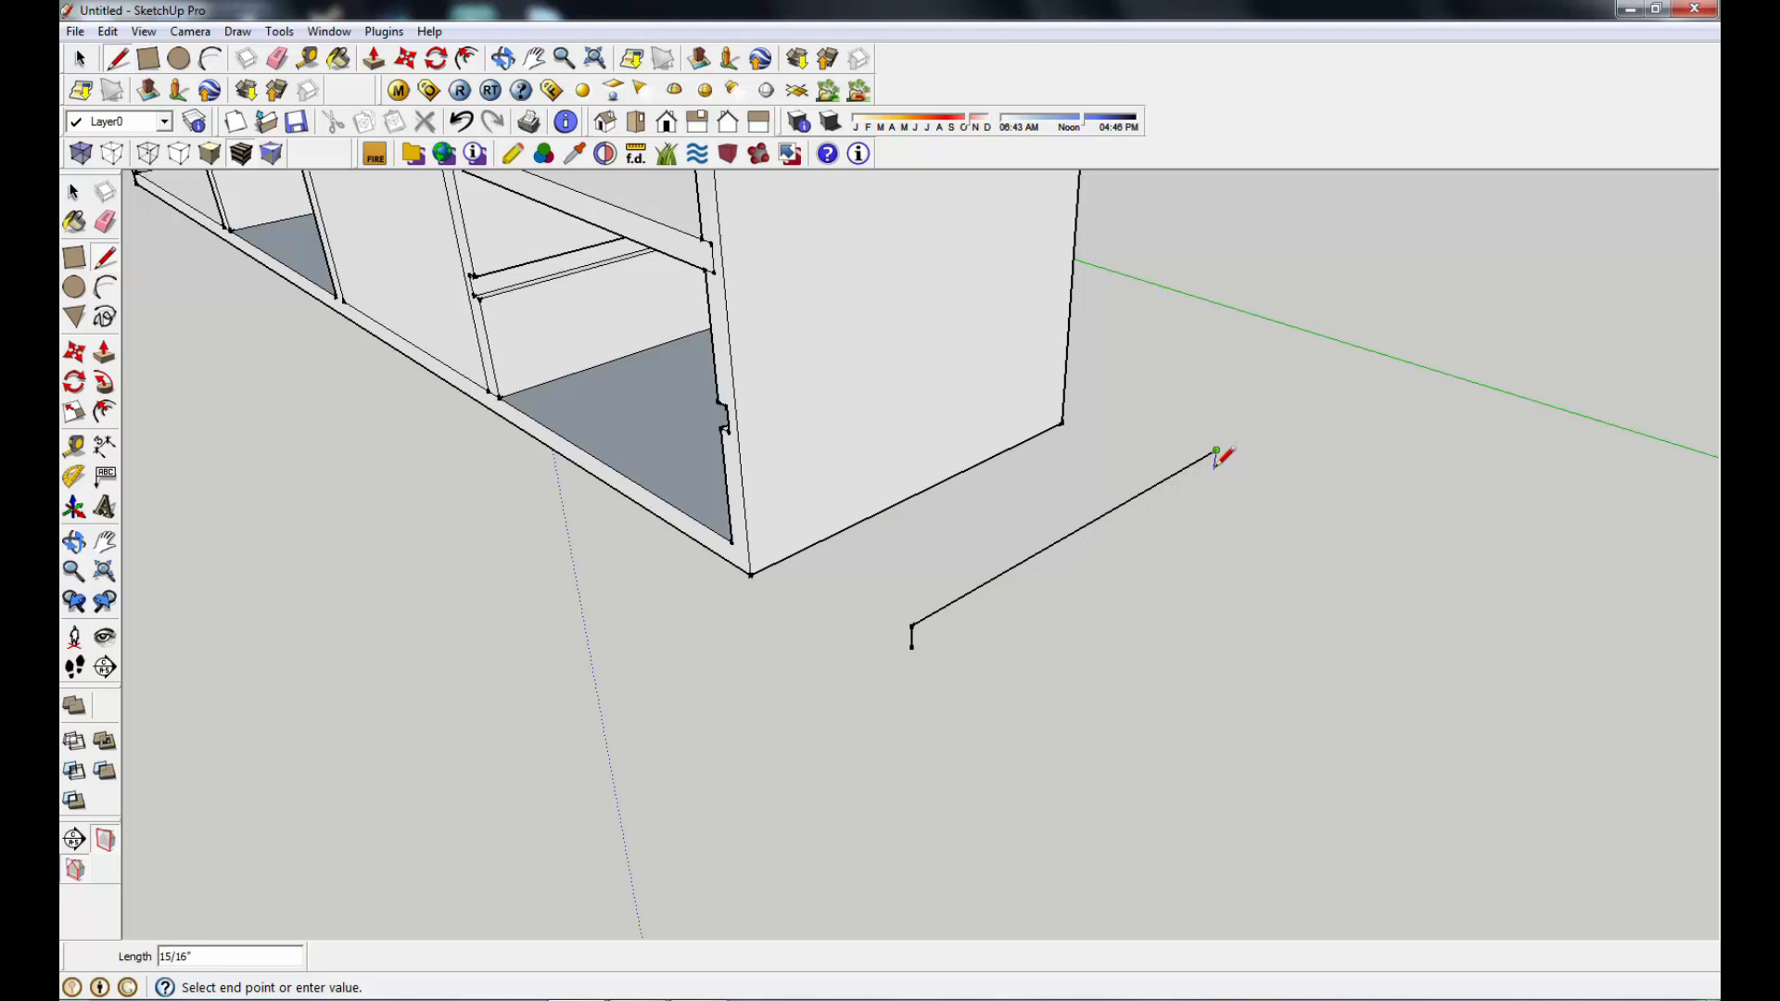
{"action": "type", "text": "1' 5 1"}
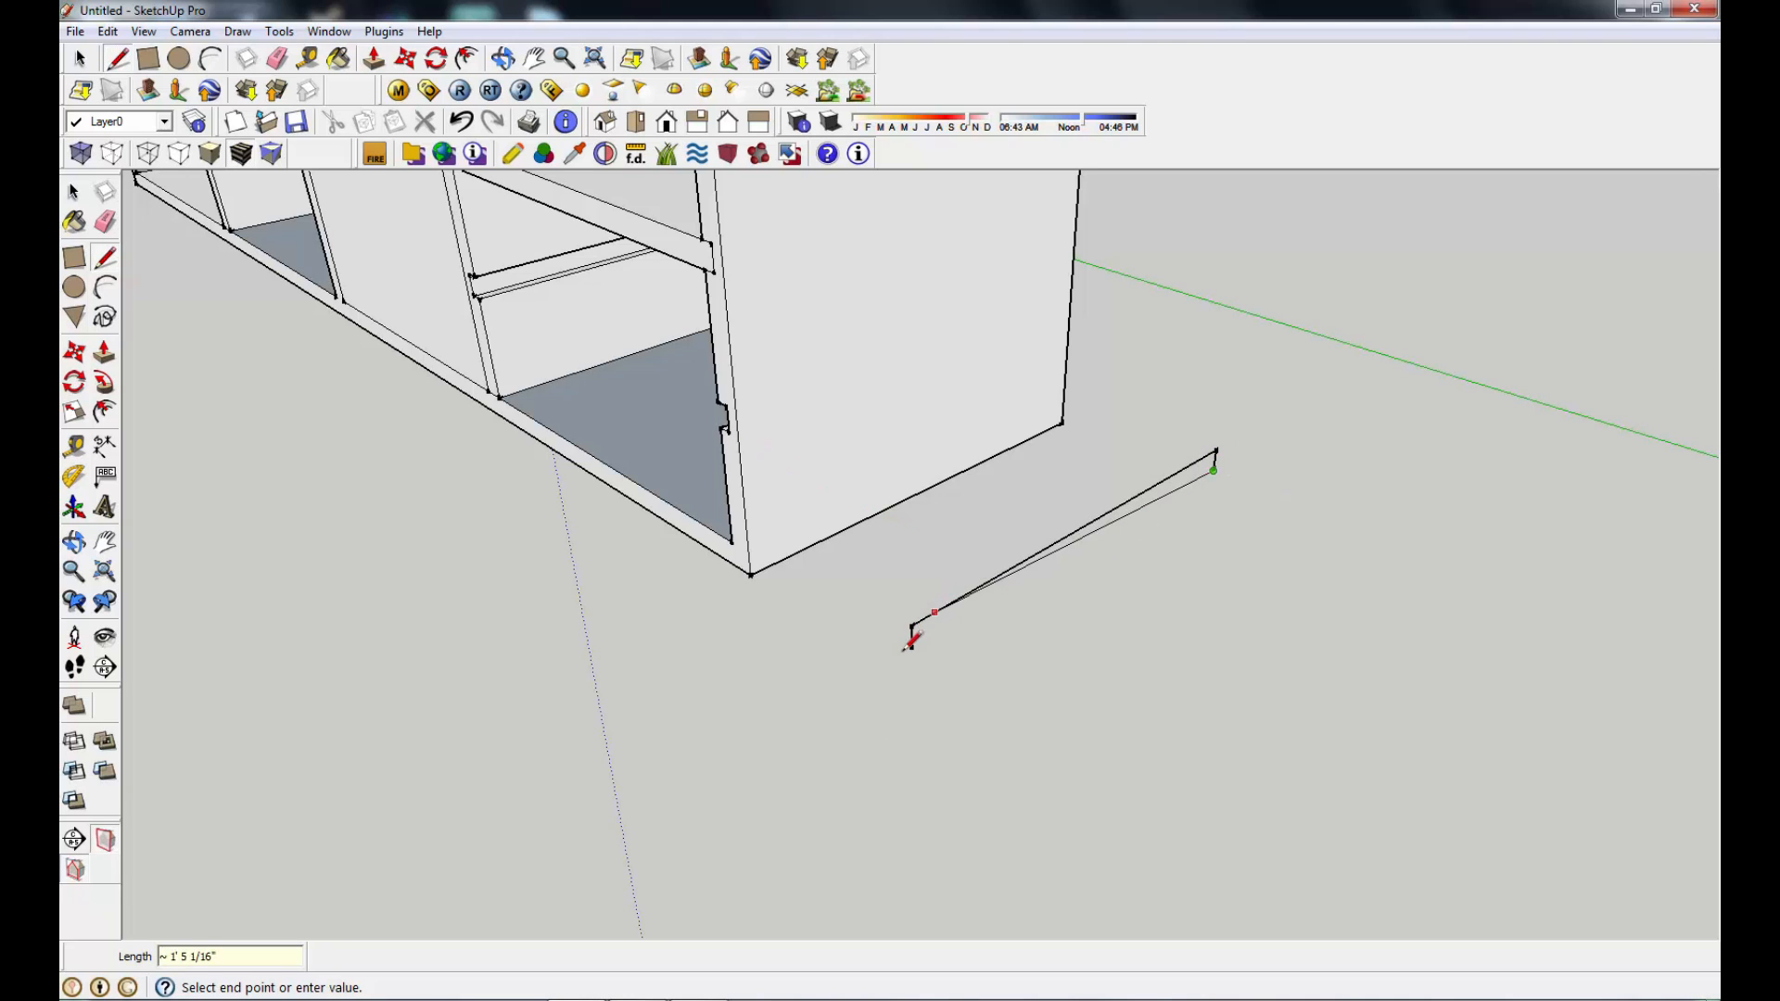
{"action": "left_click", "coordinate": [913, 647]}
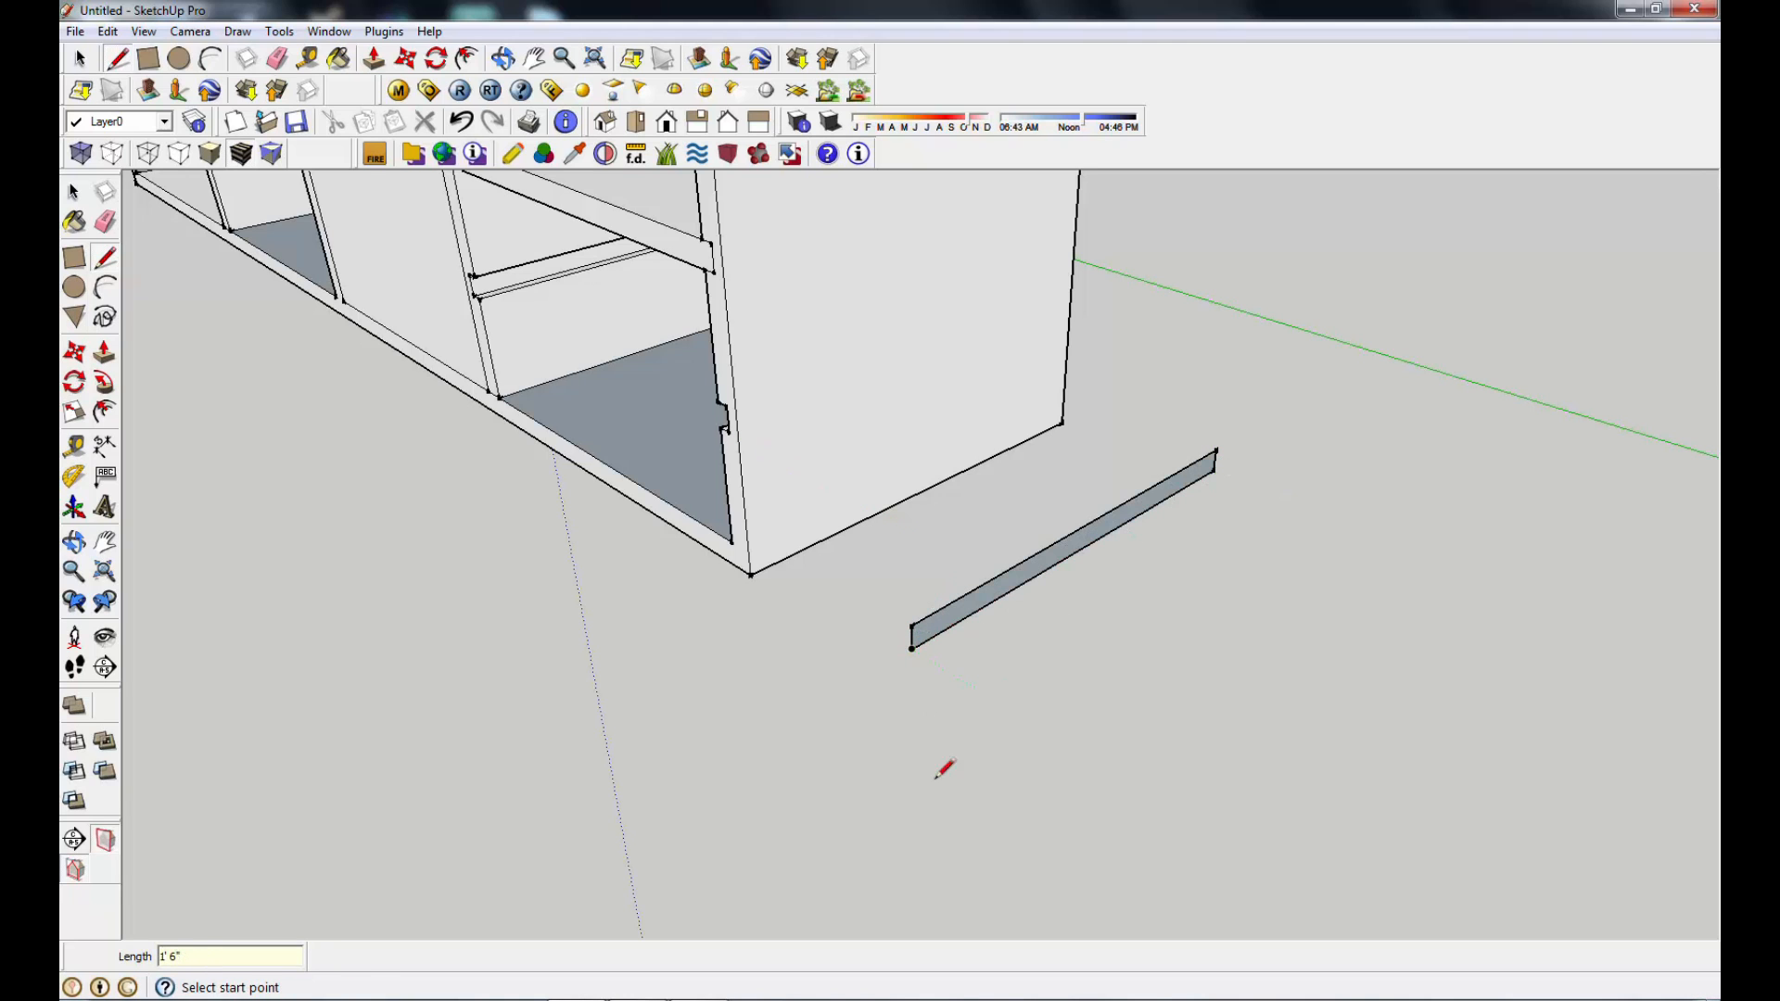
Step: Extrude the rectangular profile about 1'3 5/16" away from the cabinet to form a loose shelf board
{"action": "left_click", "coordinate": [106, 352]}
{"action": "scroll", "coordinate": [342, 517], "scroll_direction": "down", "scroll_amount": 2}
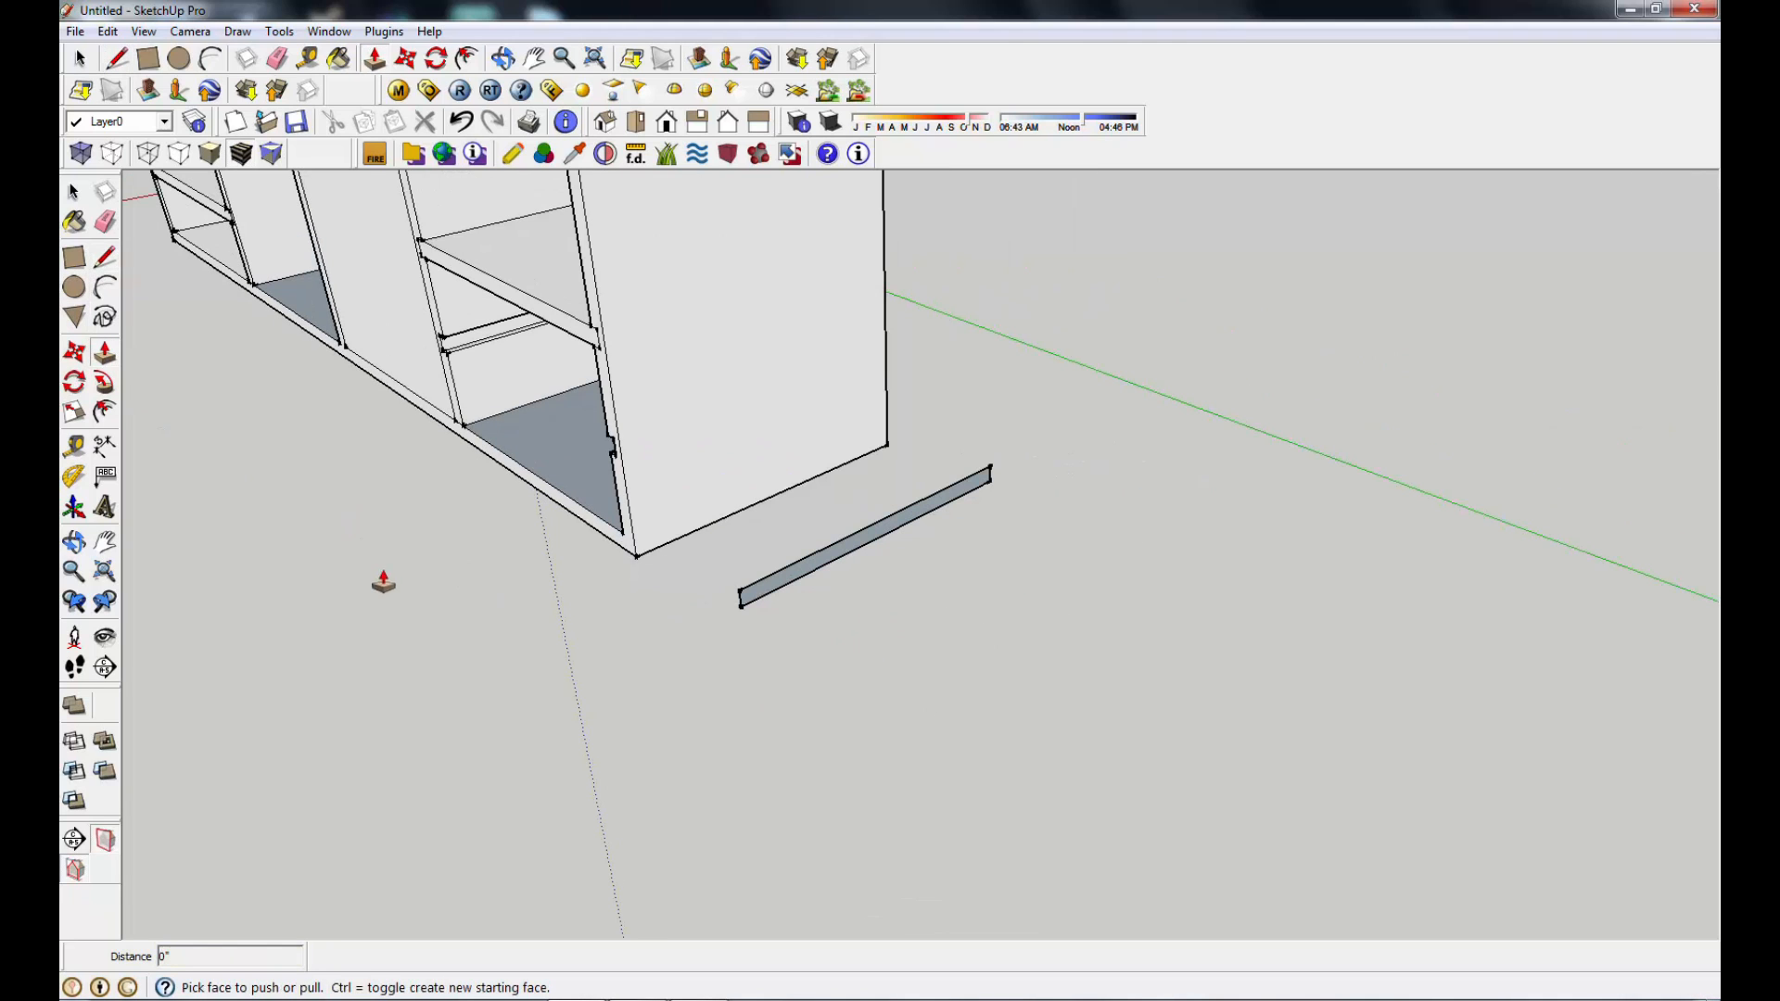
{"action": "left_click", "coordinate": [795, 584]}
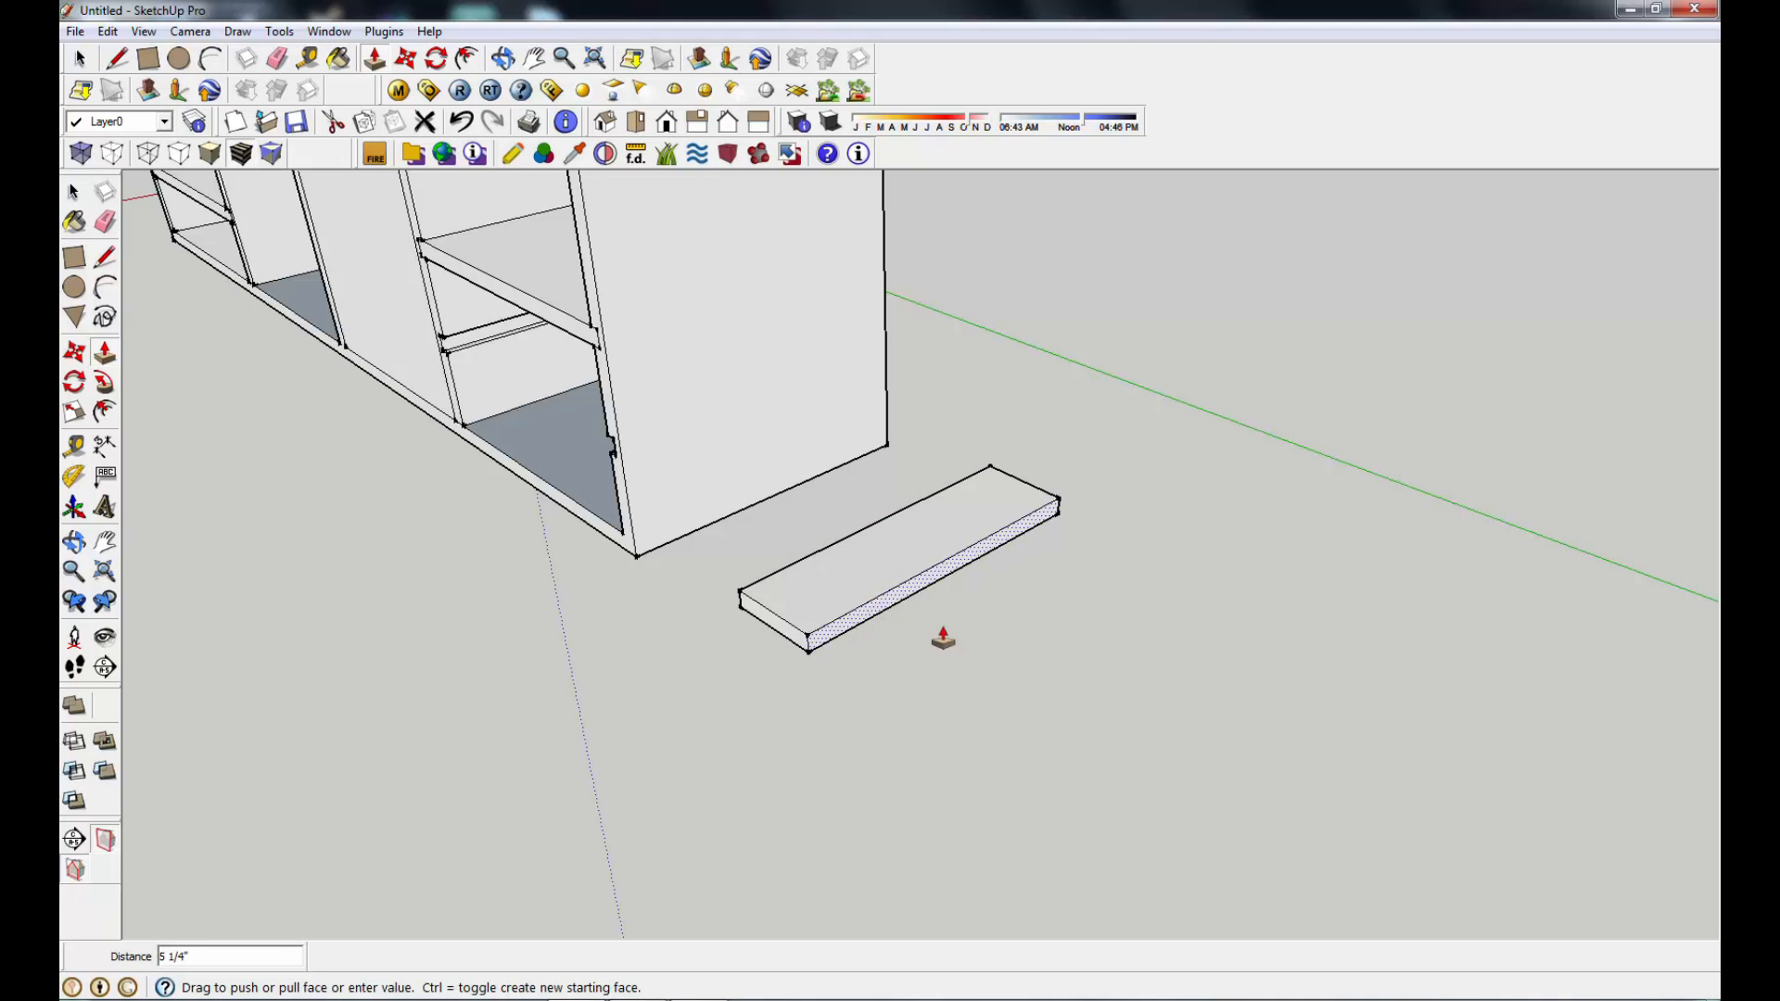
{"action": "left_click", "coordinate": [1034, 702]}
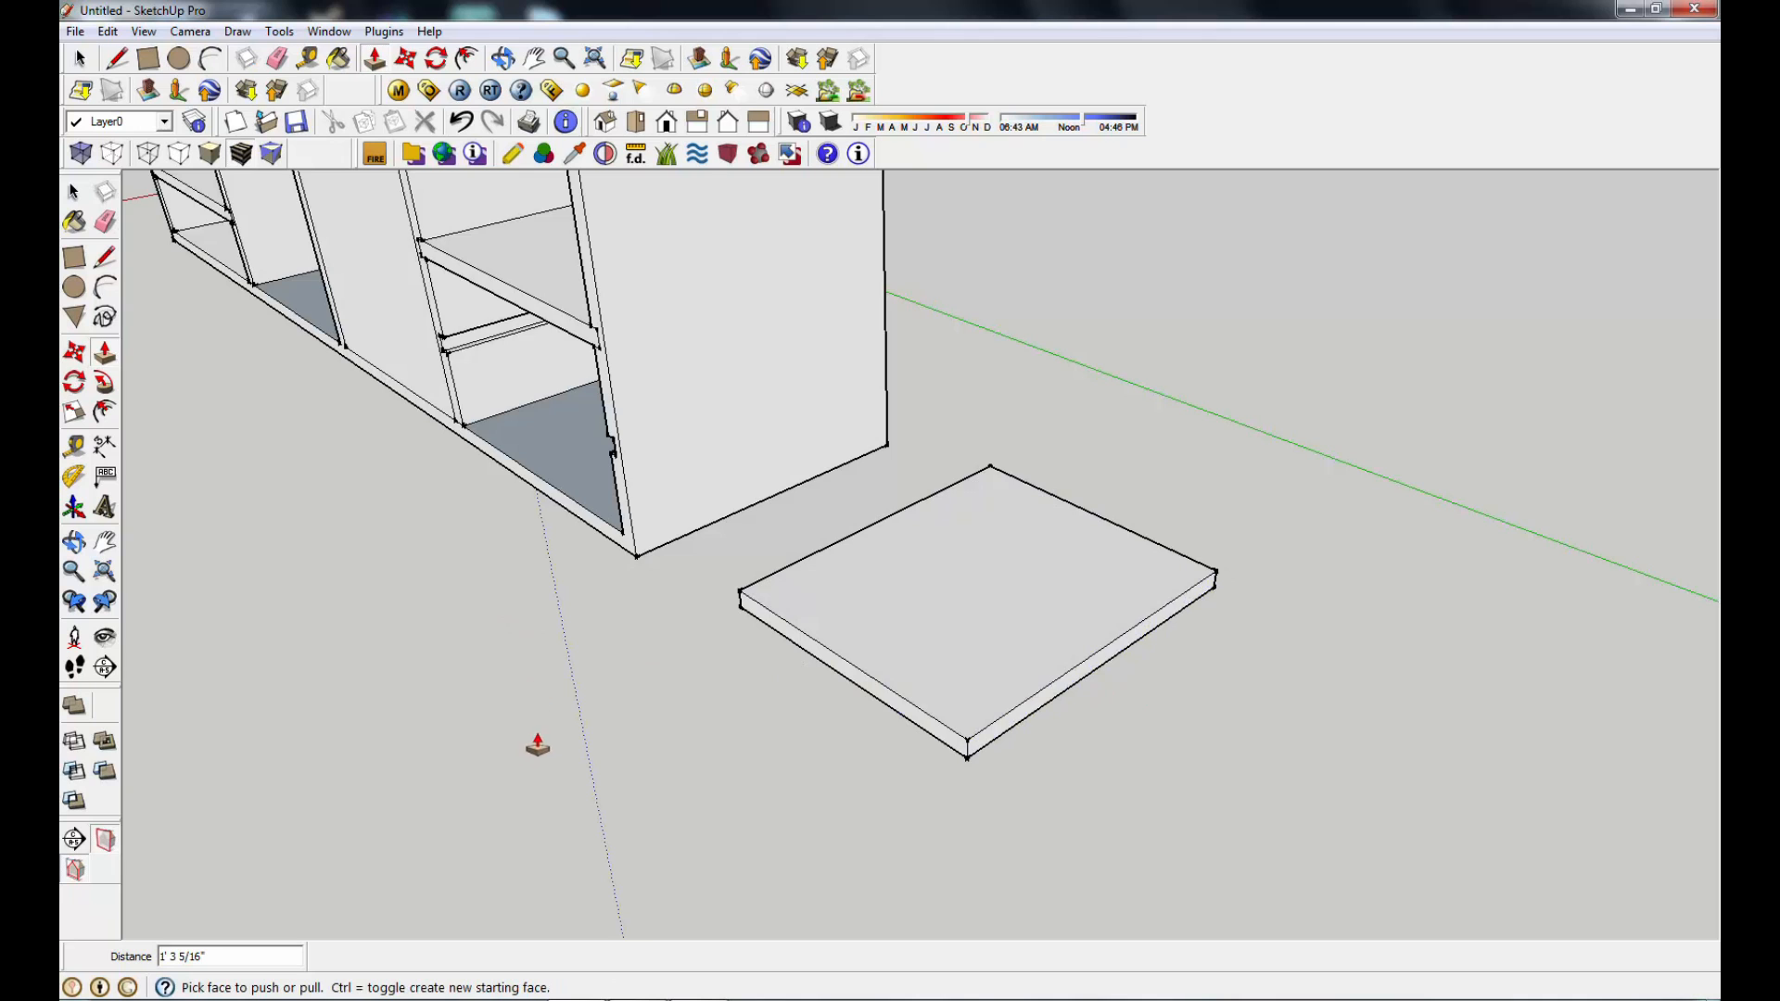
Step: Move the whole shelf board by its lower front corner to the lower front corner of the divider's dado
{"action": "scroll", "coordinate": [547, 745], "scroll_direction": "down", "scroll_amount": 2}
{"action": "middle_click_drag", "start_coordinate": [556, 744], "coordinate": [808, 676]}
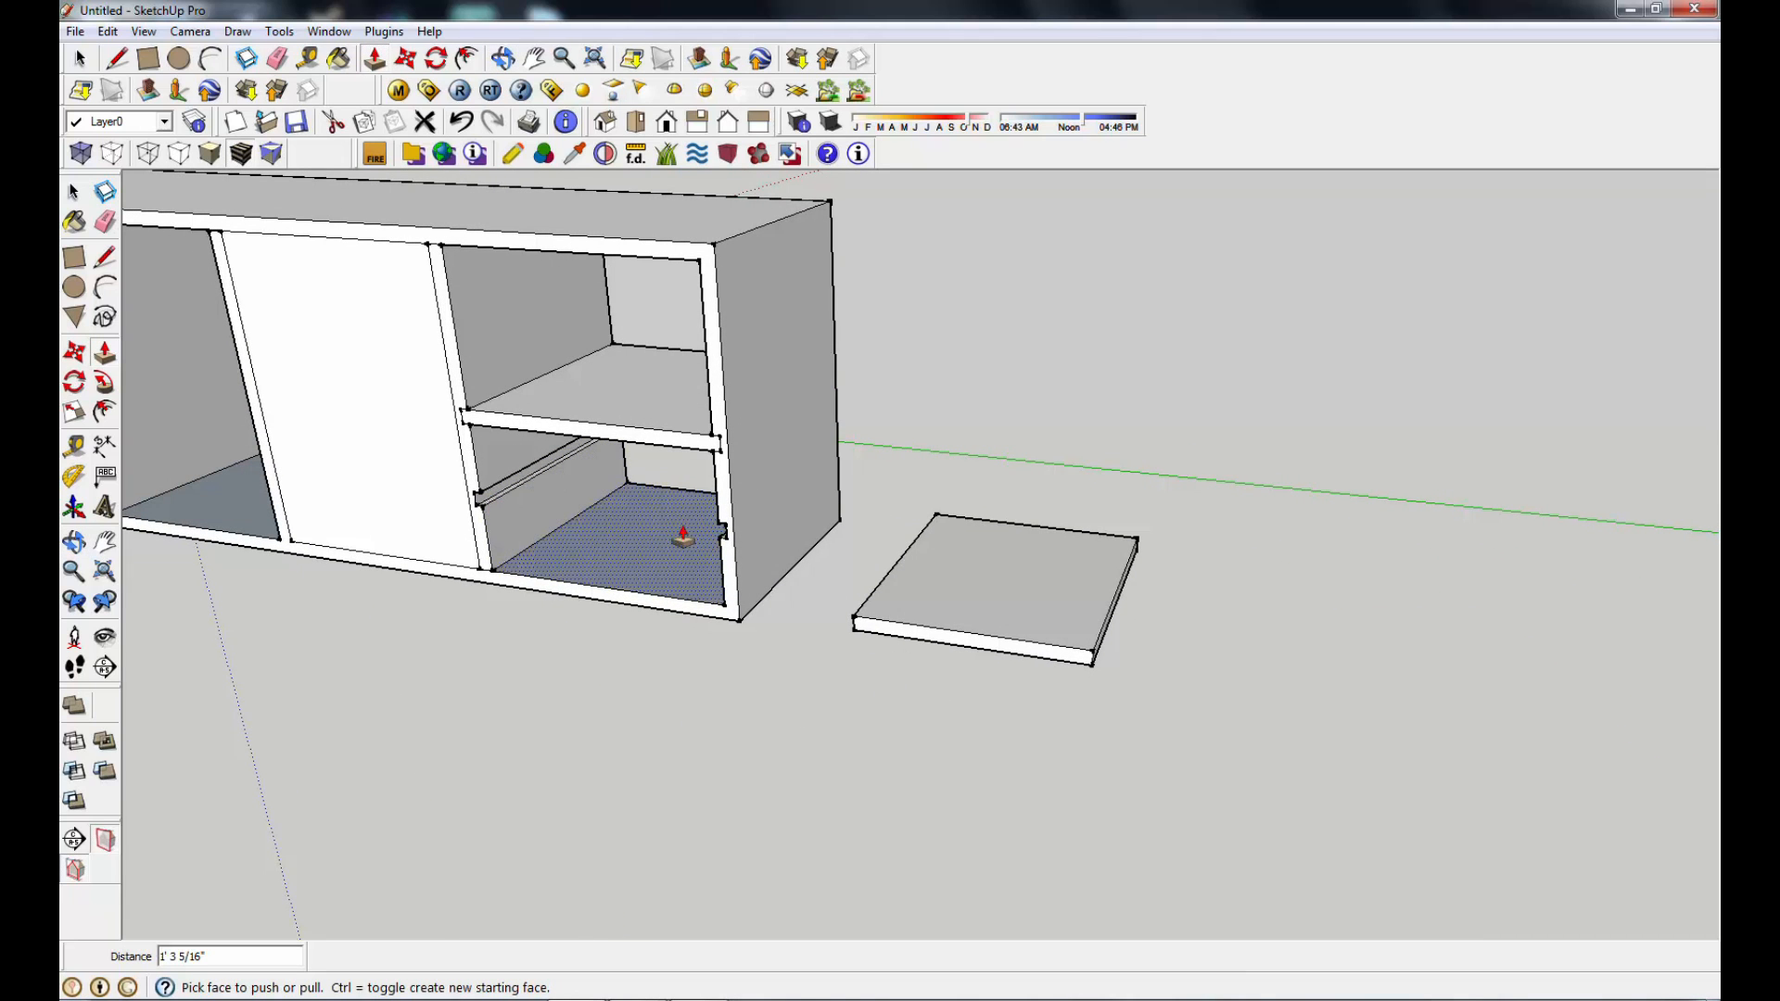
{"action": "left_click", "coordinate": [73, 192]}
{"action": "middle_click_drag", "start_coordinate": [855, 826], "coordinate": [904, 549]}
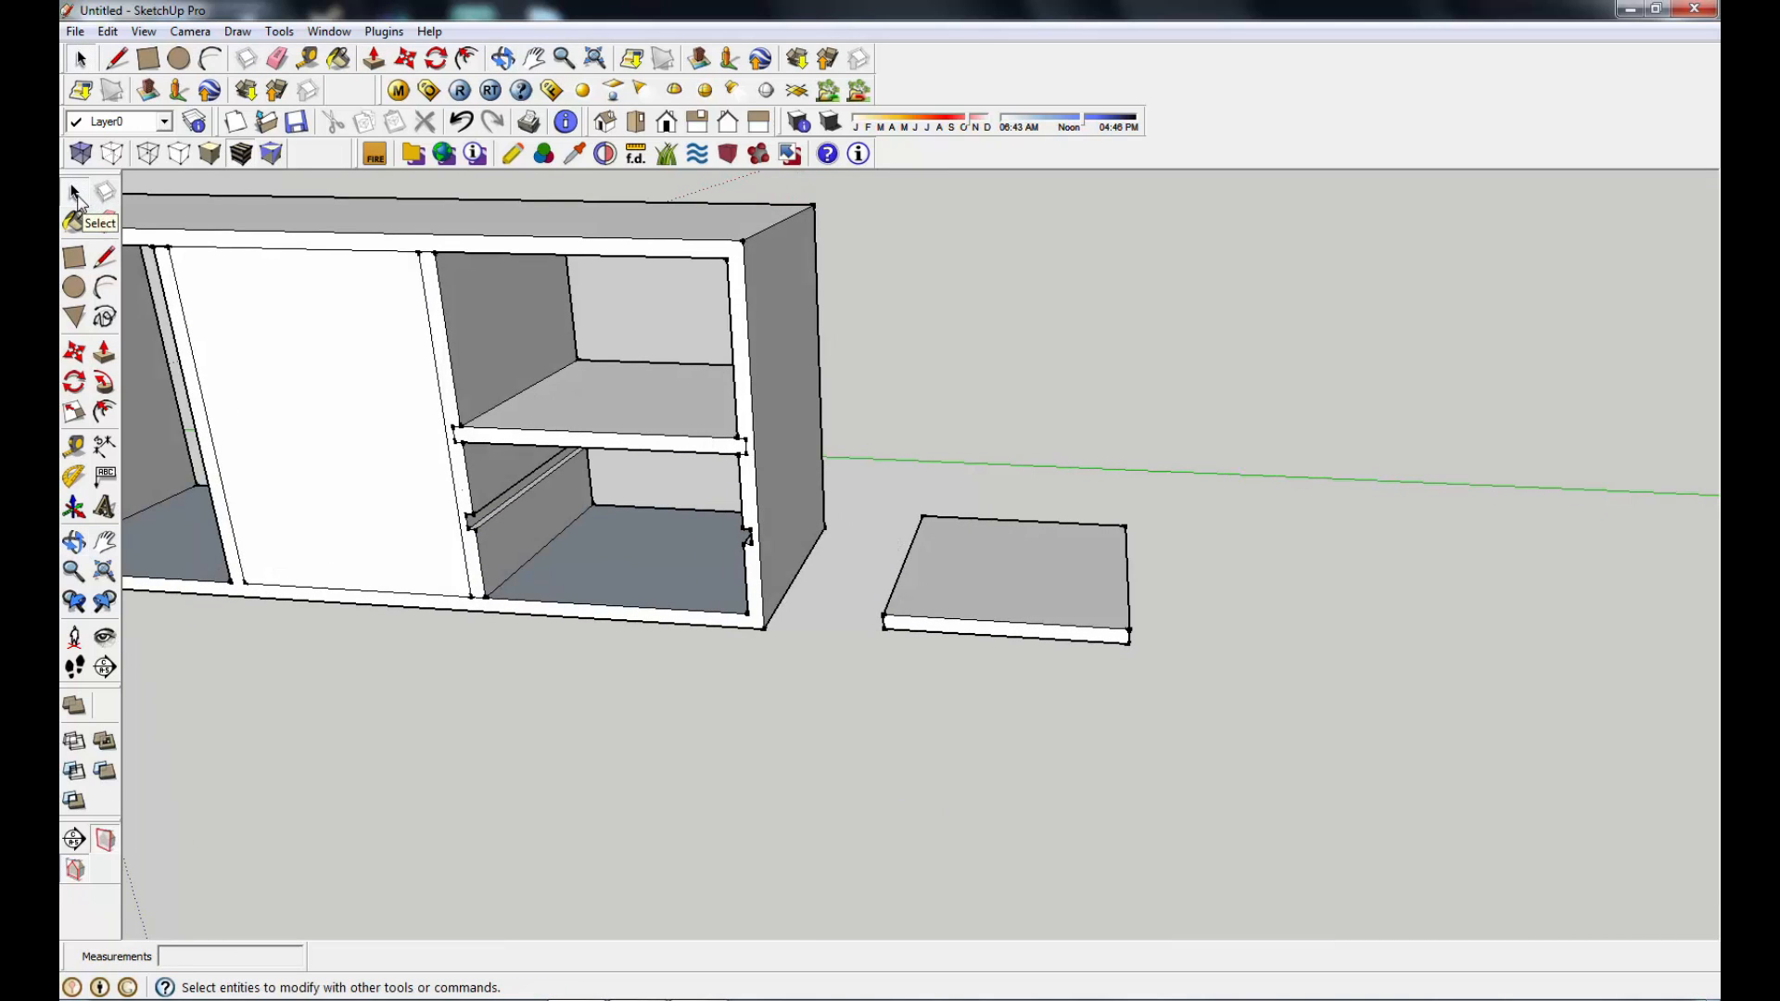
{"action": "left_click_drag", "start_coordinate": [865, 479], "coordinate": [1225, 711]}
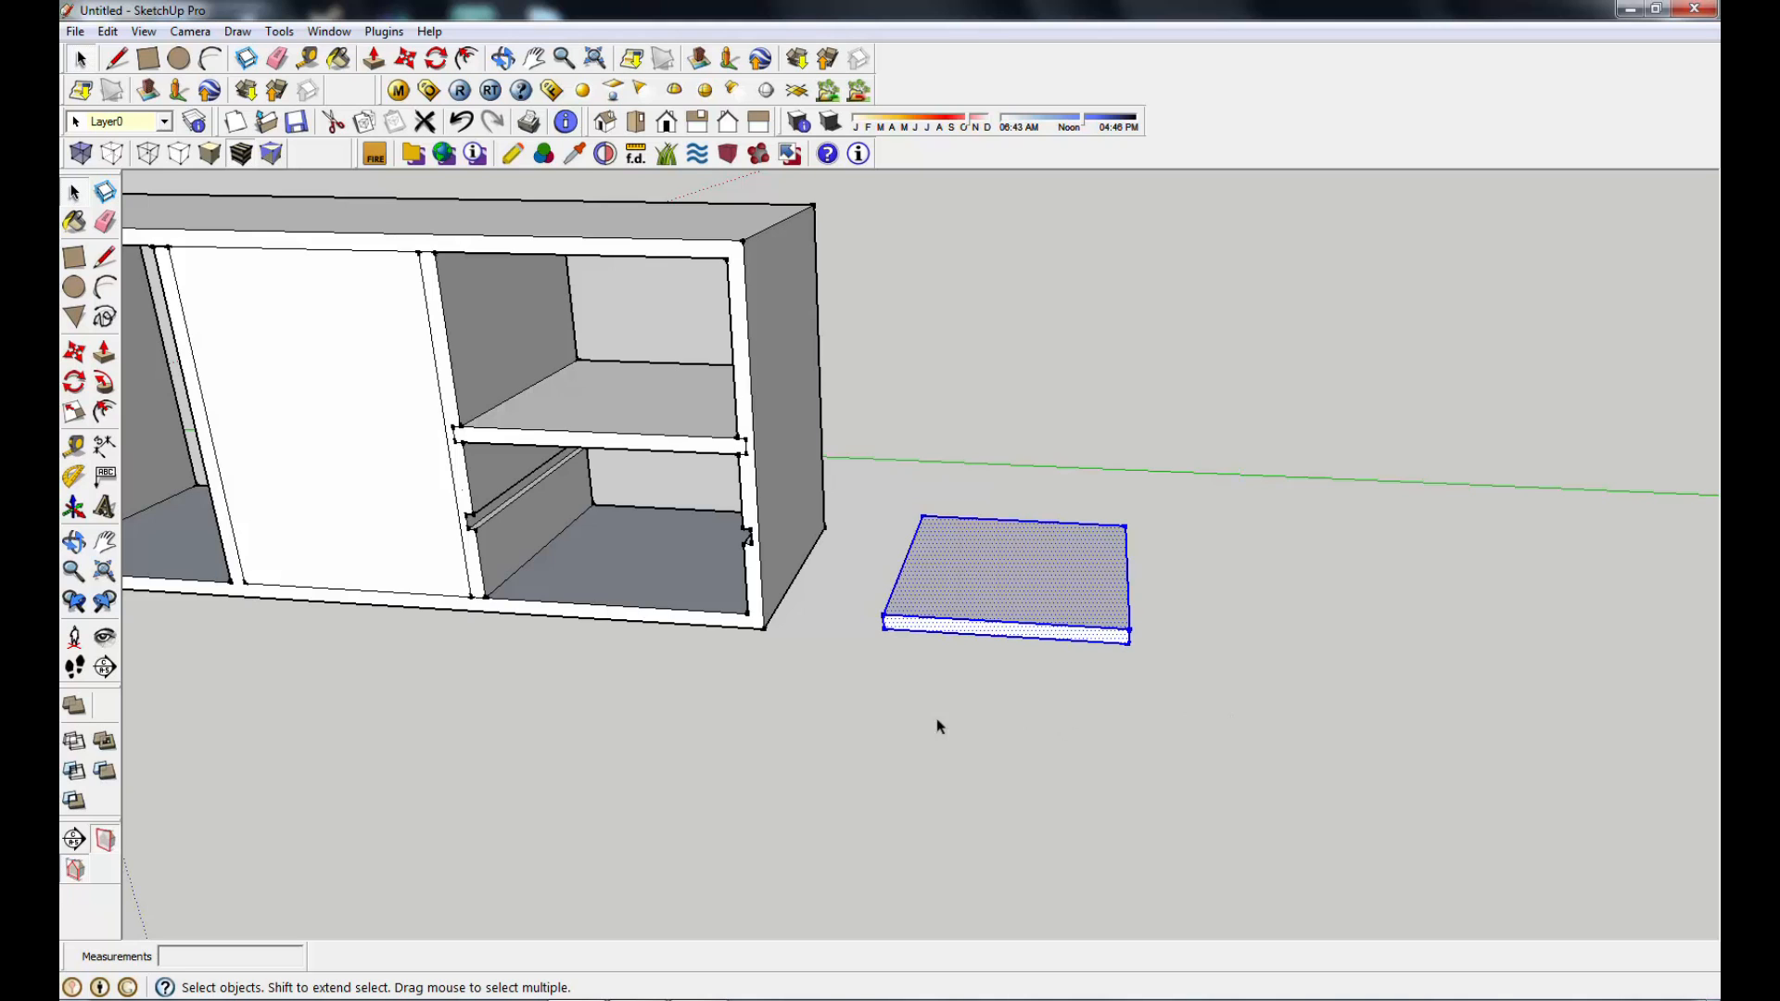
{"action": "left_click", "coordinate": [74, 353]}
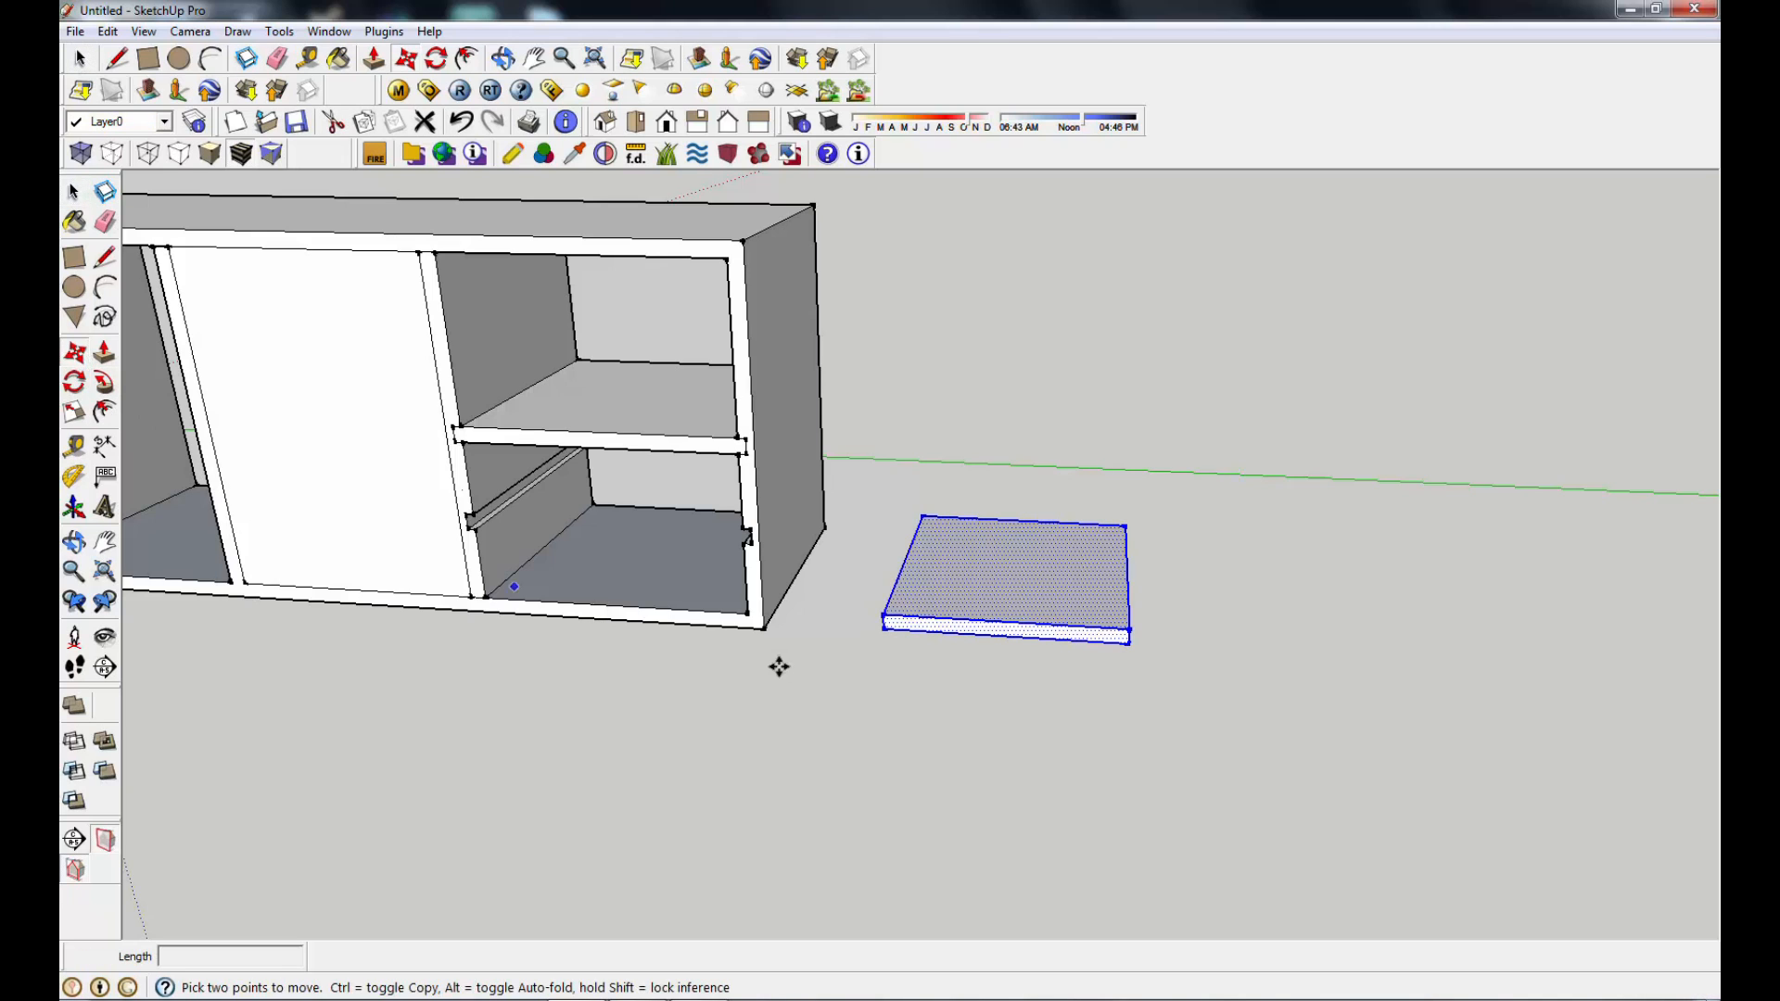
{"action": "left_click", "coordinate": [883, 631]}
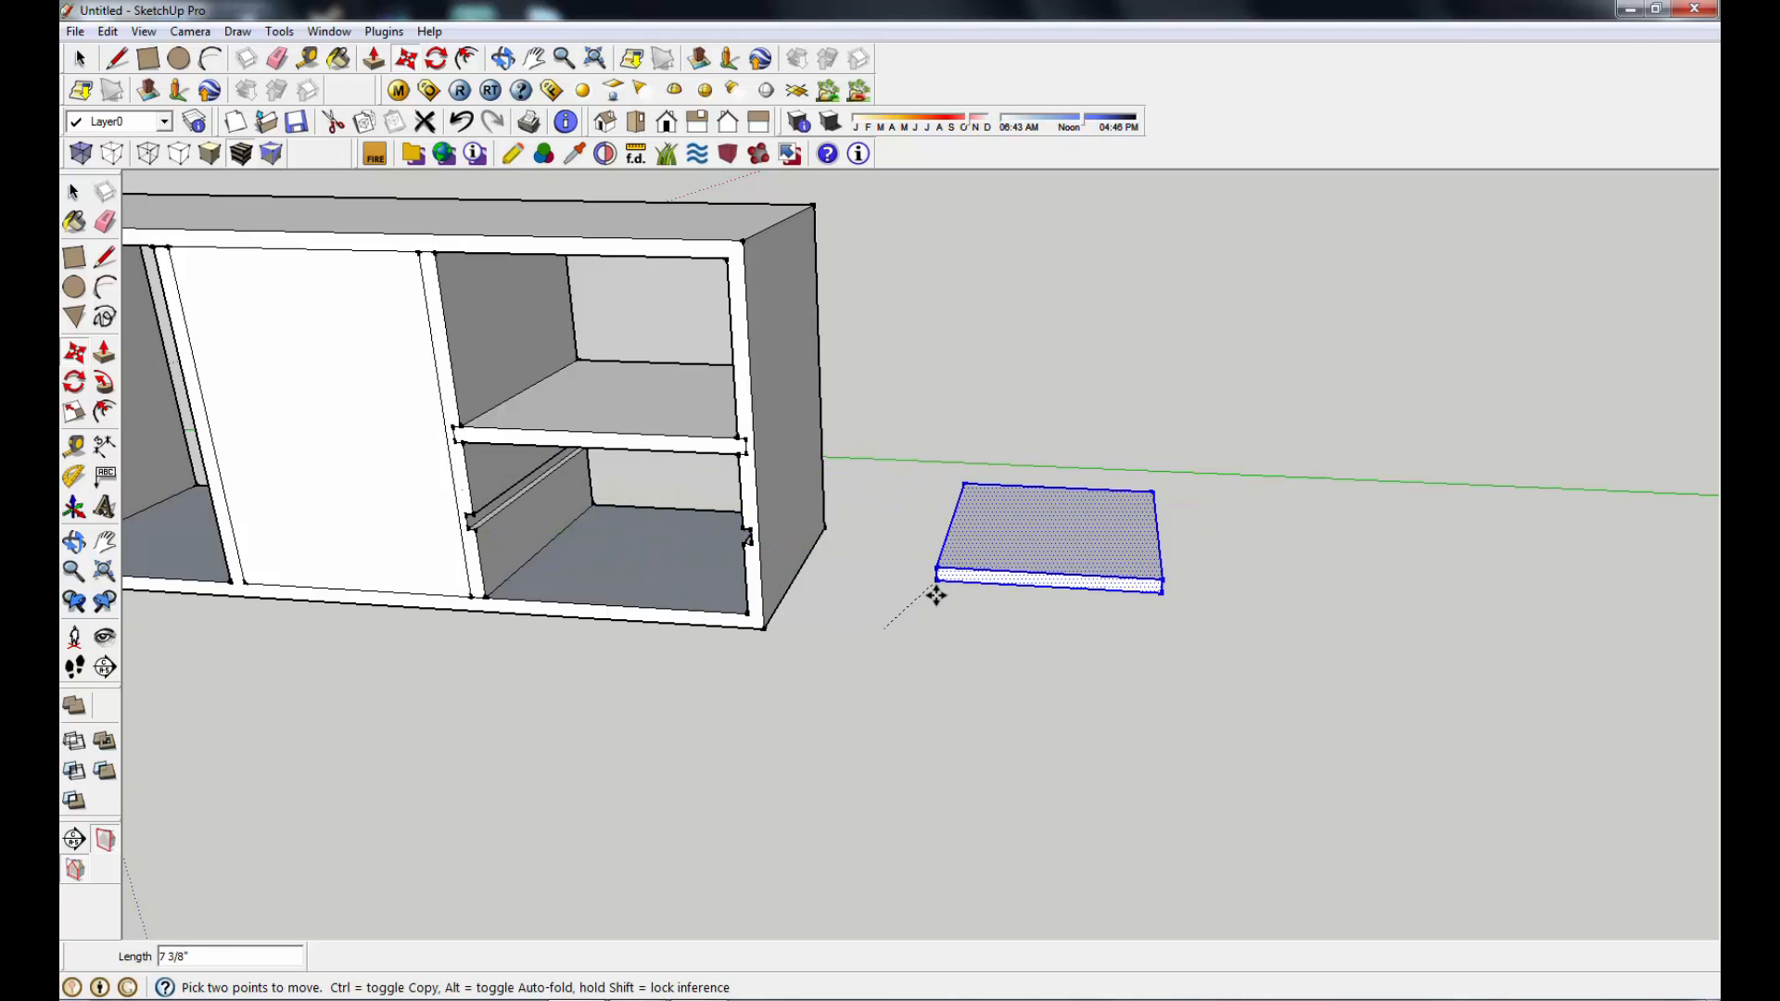
{"action": "left_click", "coordinate": [937, 600]}
{"action": "scroll", "coordinate": [475, 552], "scroll_direction": "up", "scroll_amount": 5}
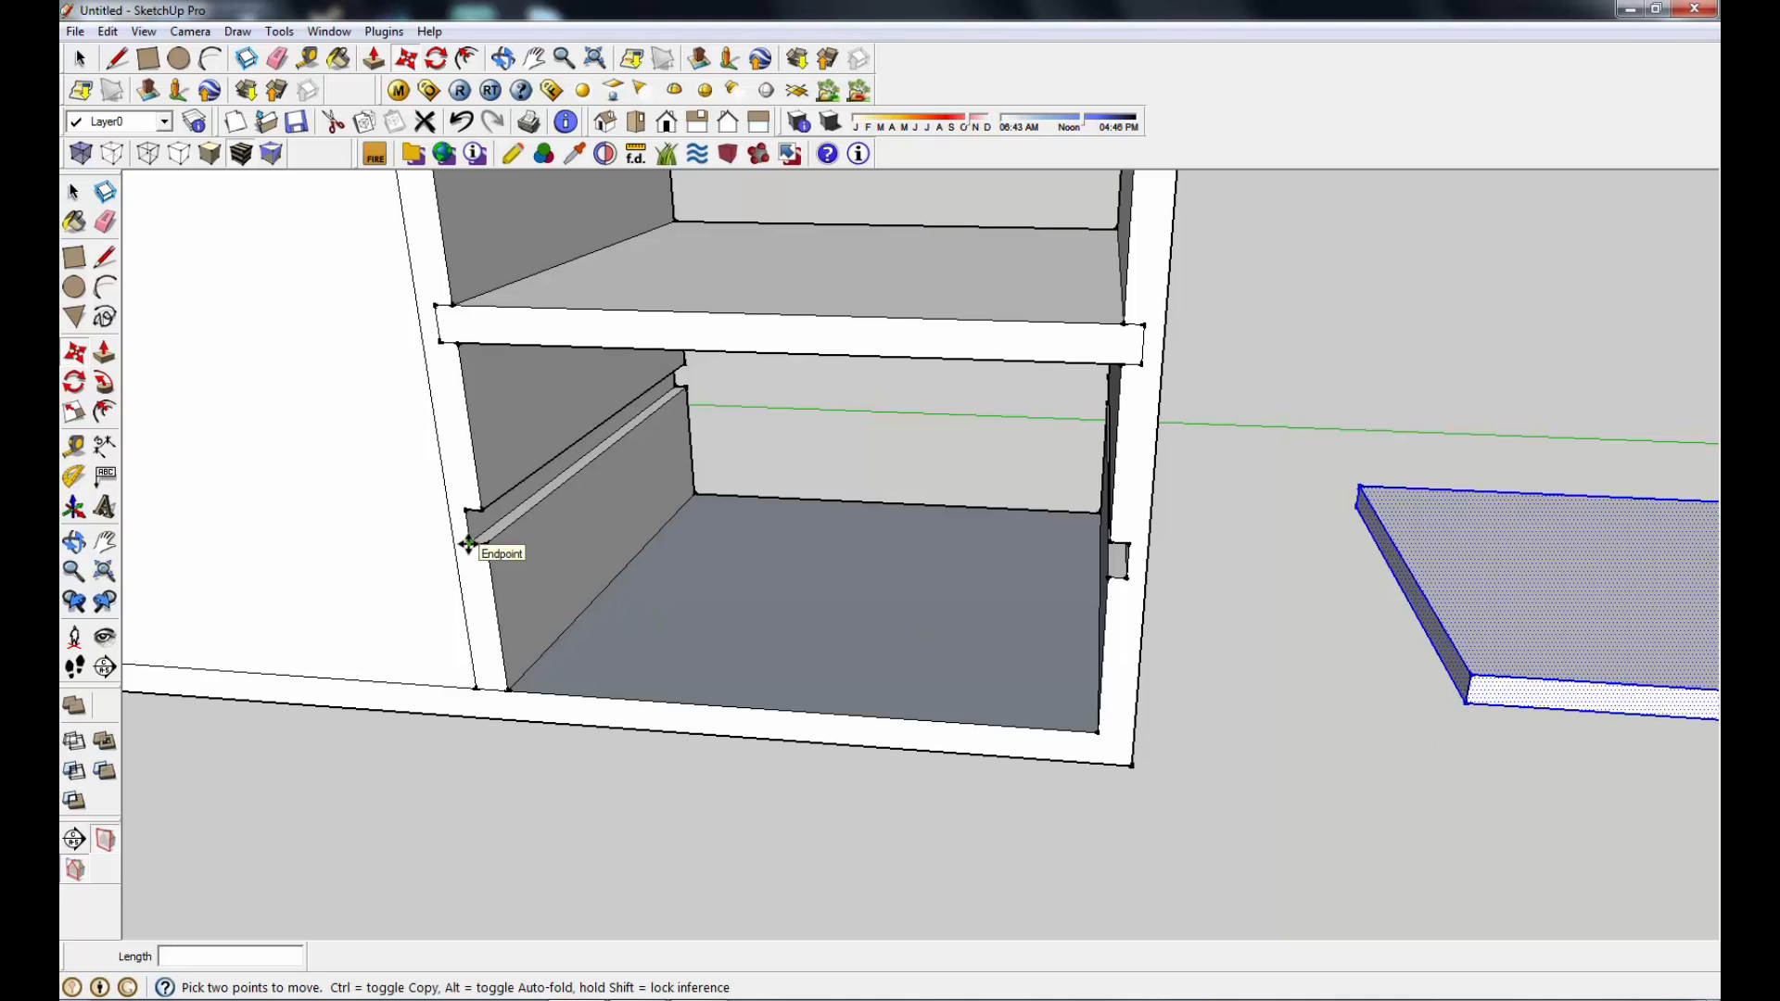
{"action": "left_click", "coordinate": [1463, 705]}
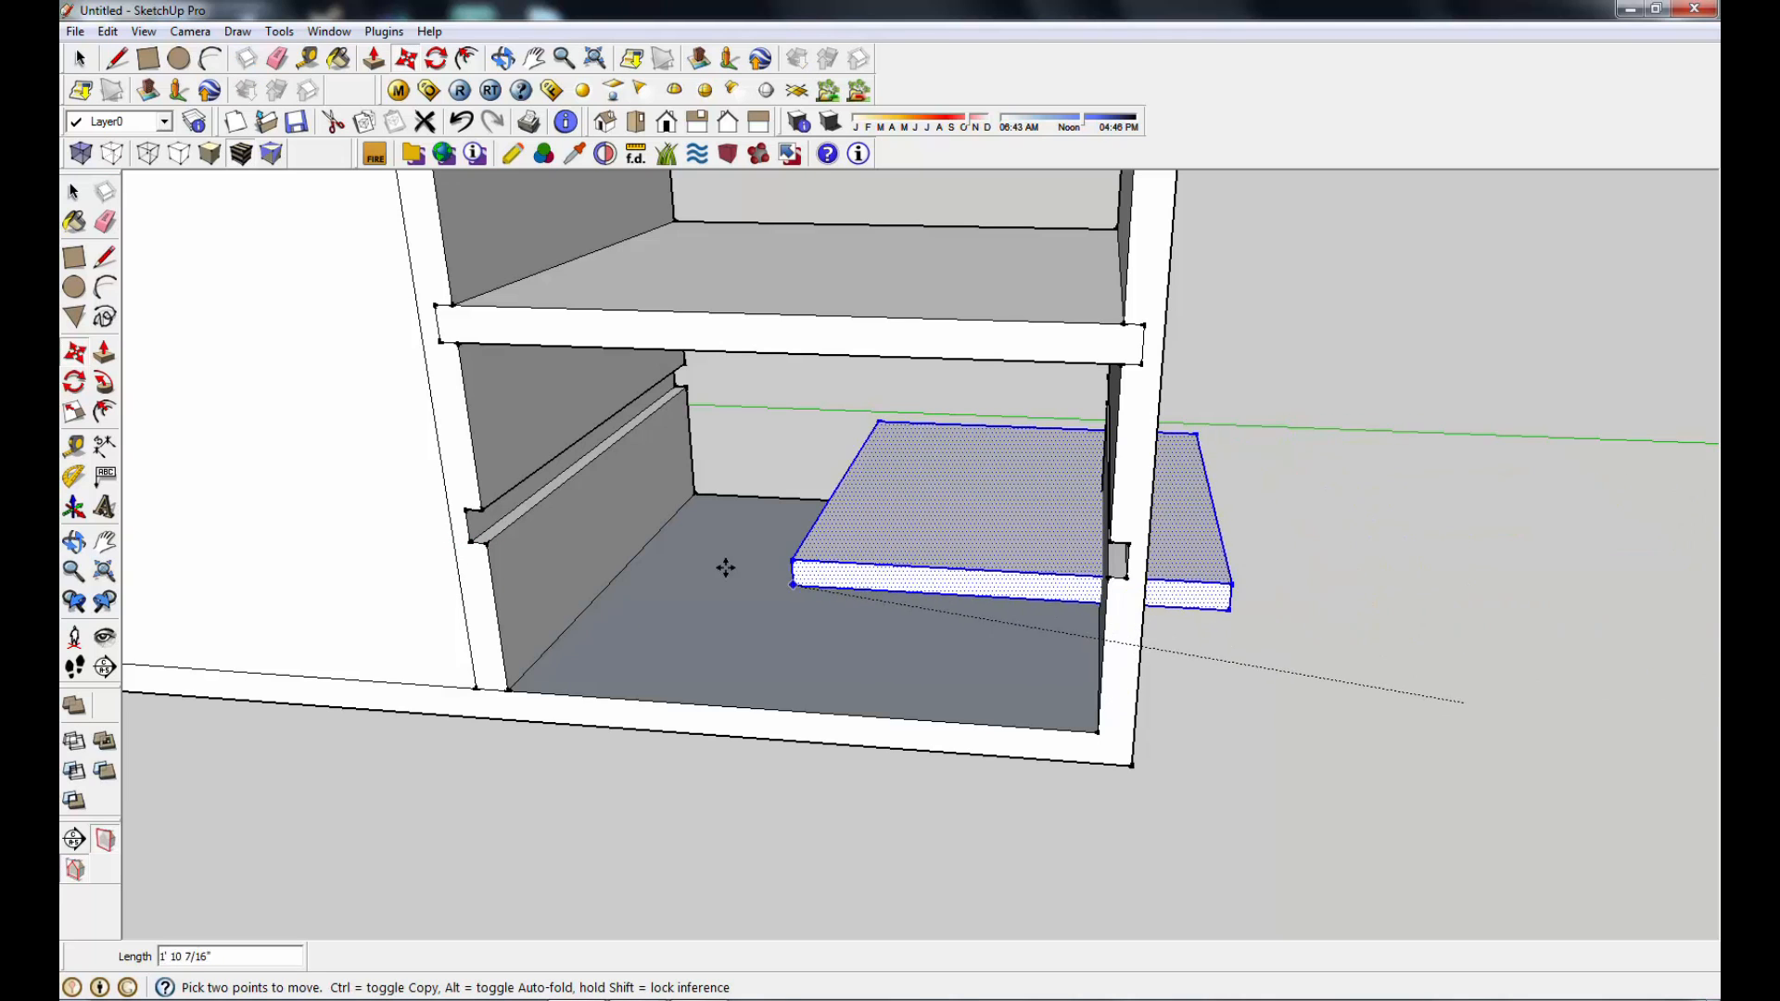
{"action": "left_click", "coordinate": [473, 542]}
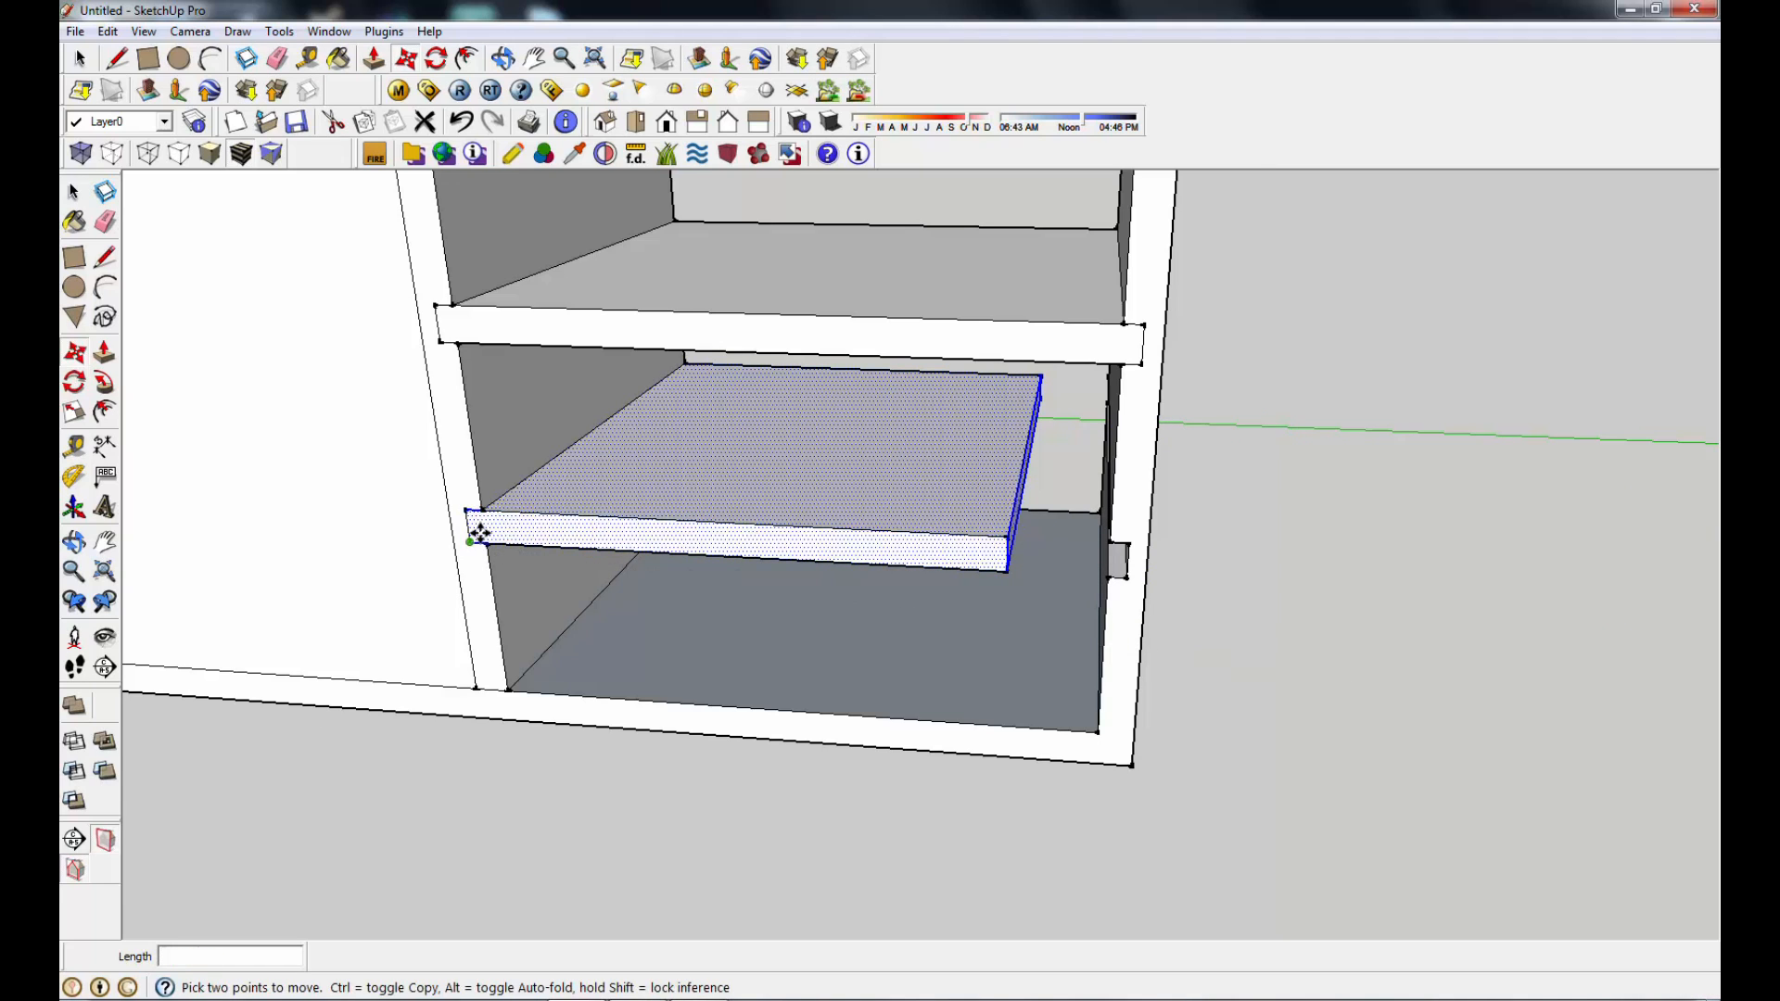
Step: Scale the shelf along the green axis by about 1.21 so it reaches into the right side panel's dado, and deselect it
{"action": "scroll", "coordinate": [482, 525], "scroll_direction": "up", "scroll_amount": 5}
{"action": "middle_click_drag", "start_coordinate": [489, 529], "coordinate": [529, 536]}
{"action": "scroll", "coordinate": [555, 548], "scroll_direction": "down", "scroll_amount": 2}
{"action": "scroll", "coordinate": [554, 547], "scroll_direction": "down", "scroll_amount": 3}
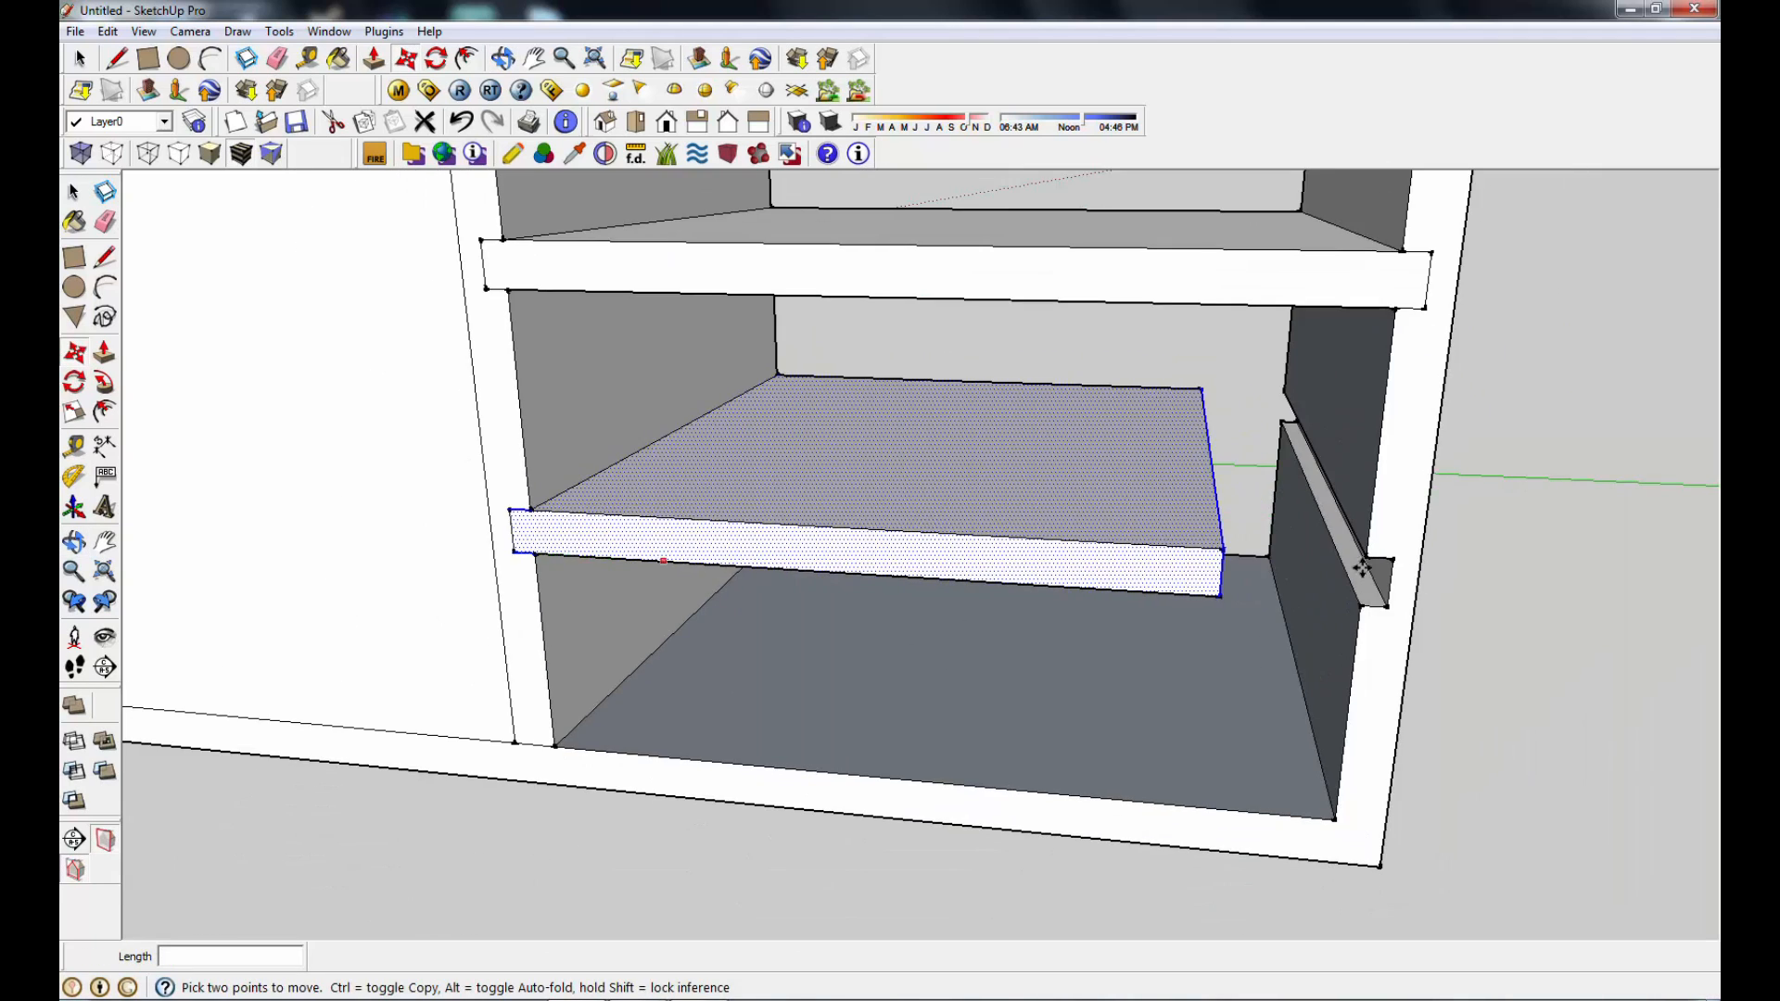
{"action": "middle_click_drag", "start_coordinate": [1549, 543], "coordinate": [1237, 554]}
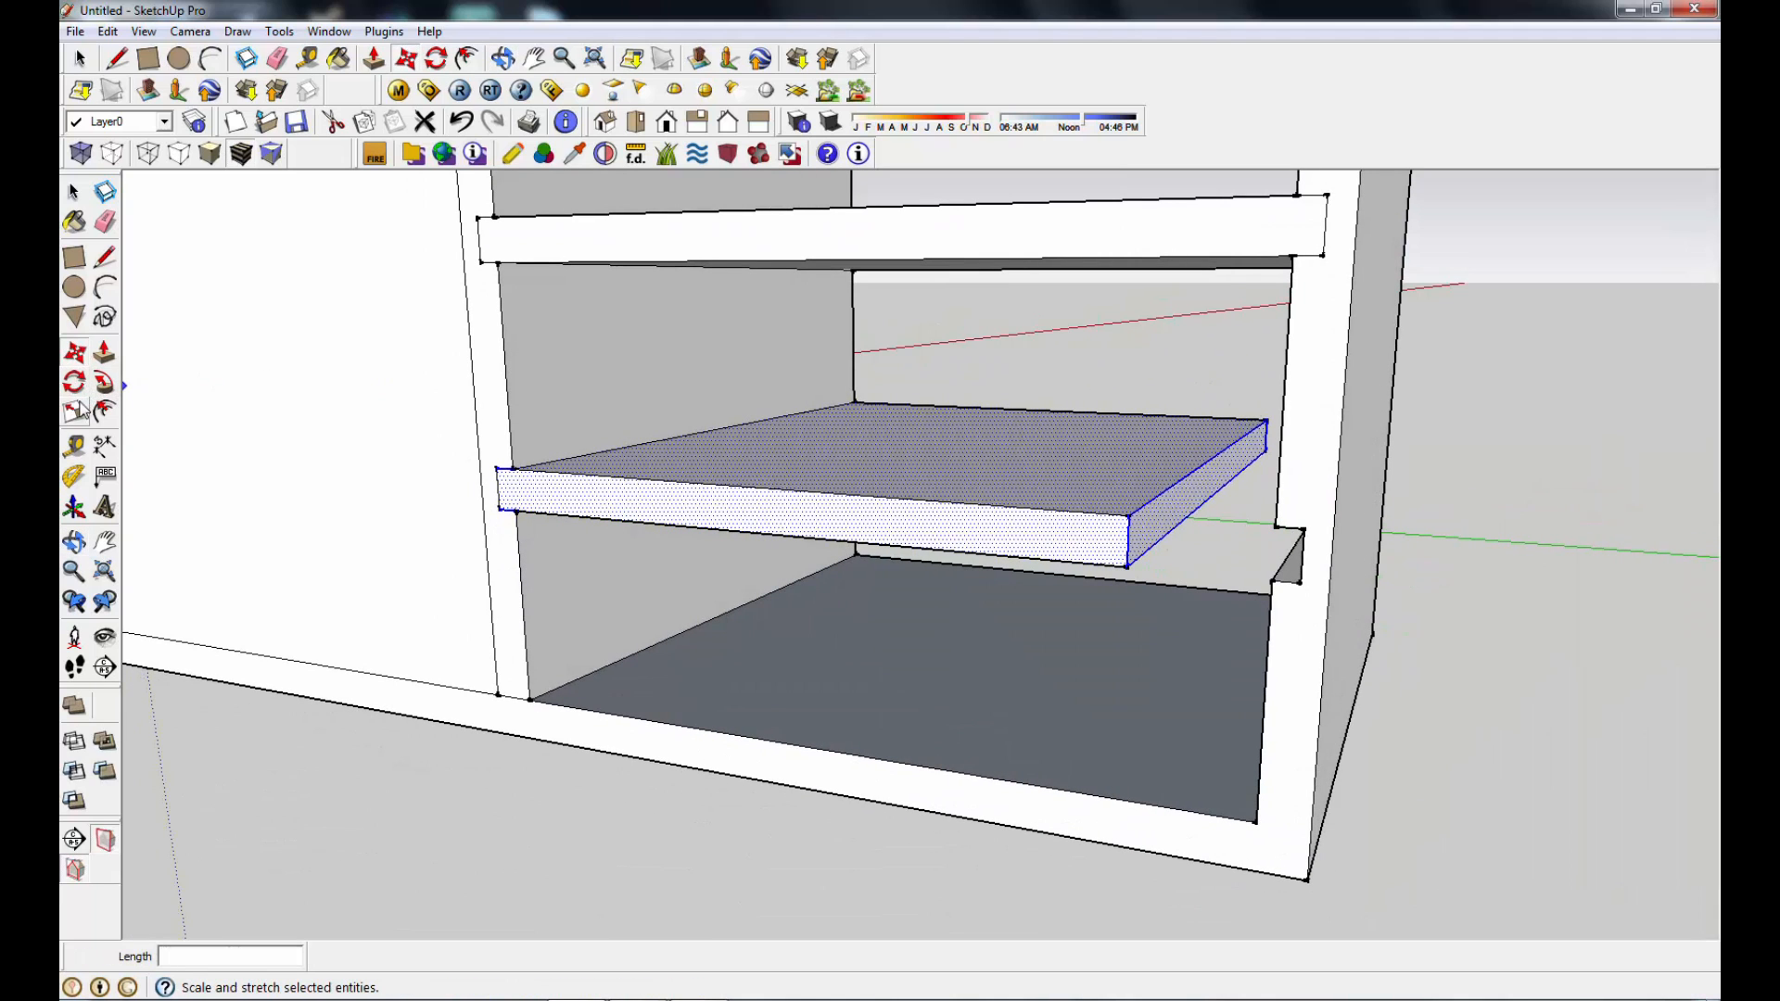
{"action": "left_click", "coordinate": [77, 422]}
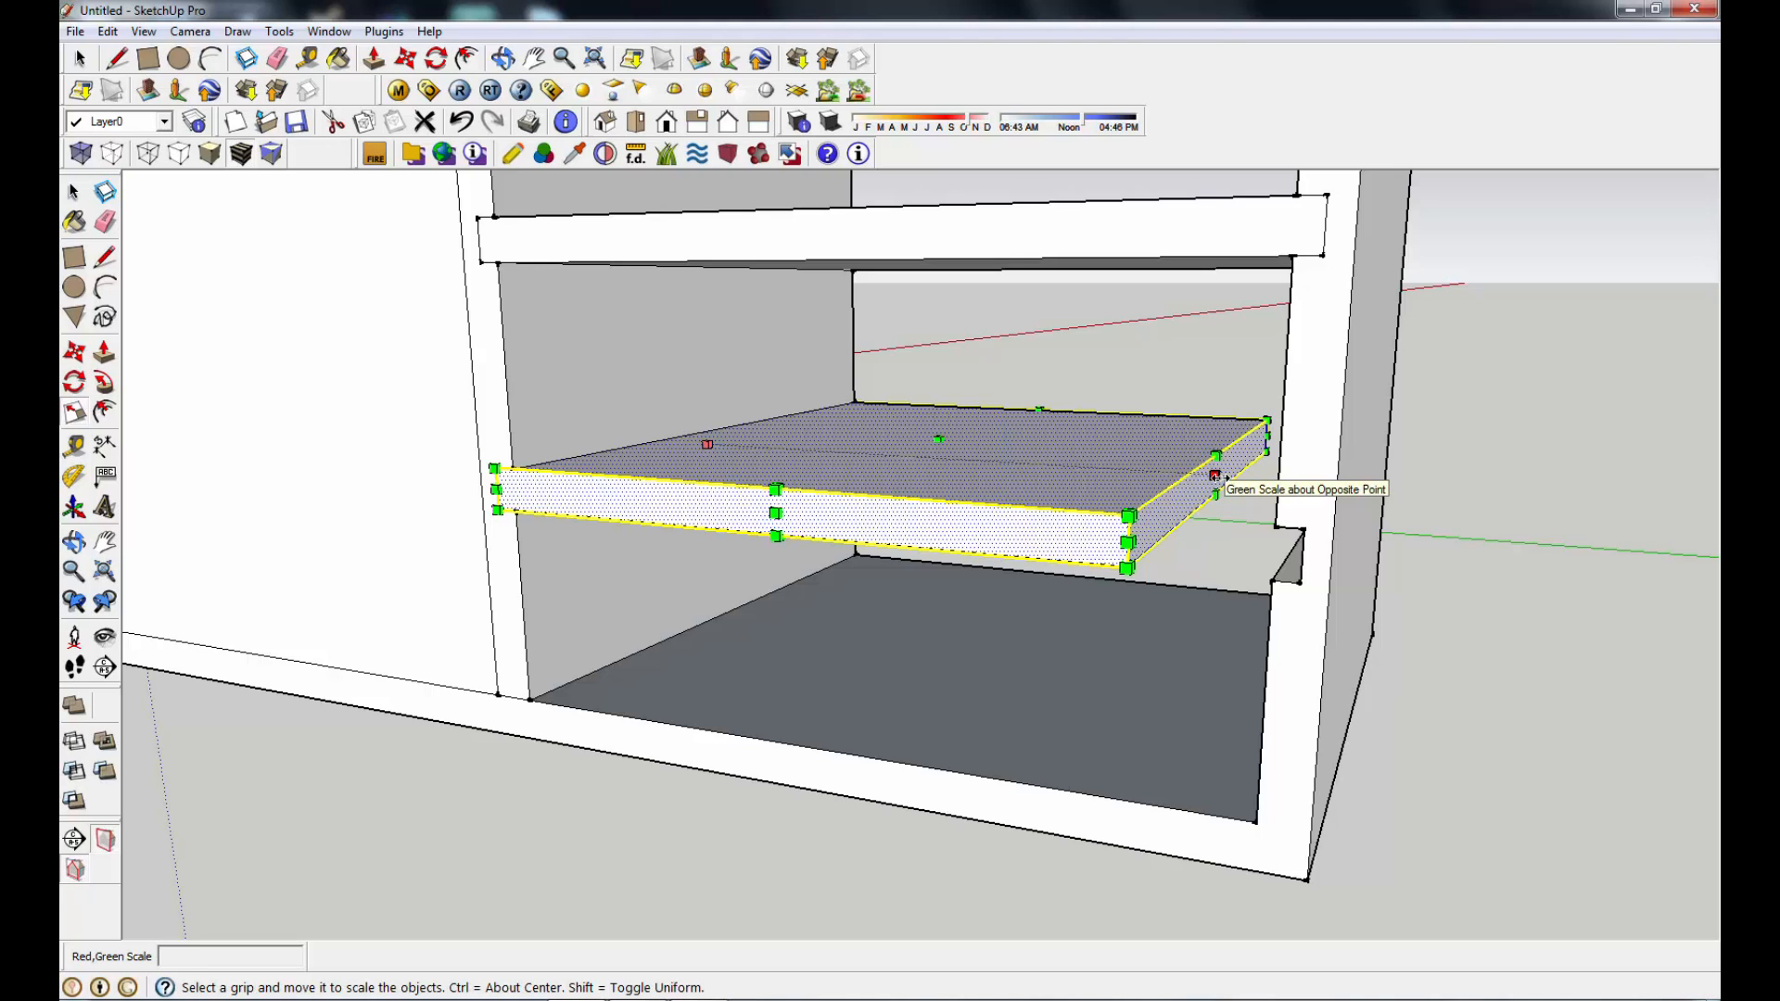
{"action": "left_click_drag", "start_coordinate": [1215, 475], "coordinate": [1304, 555]}
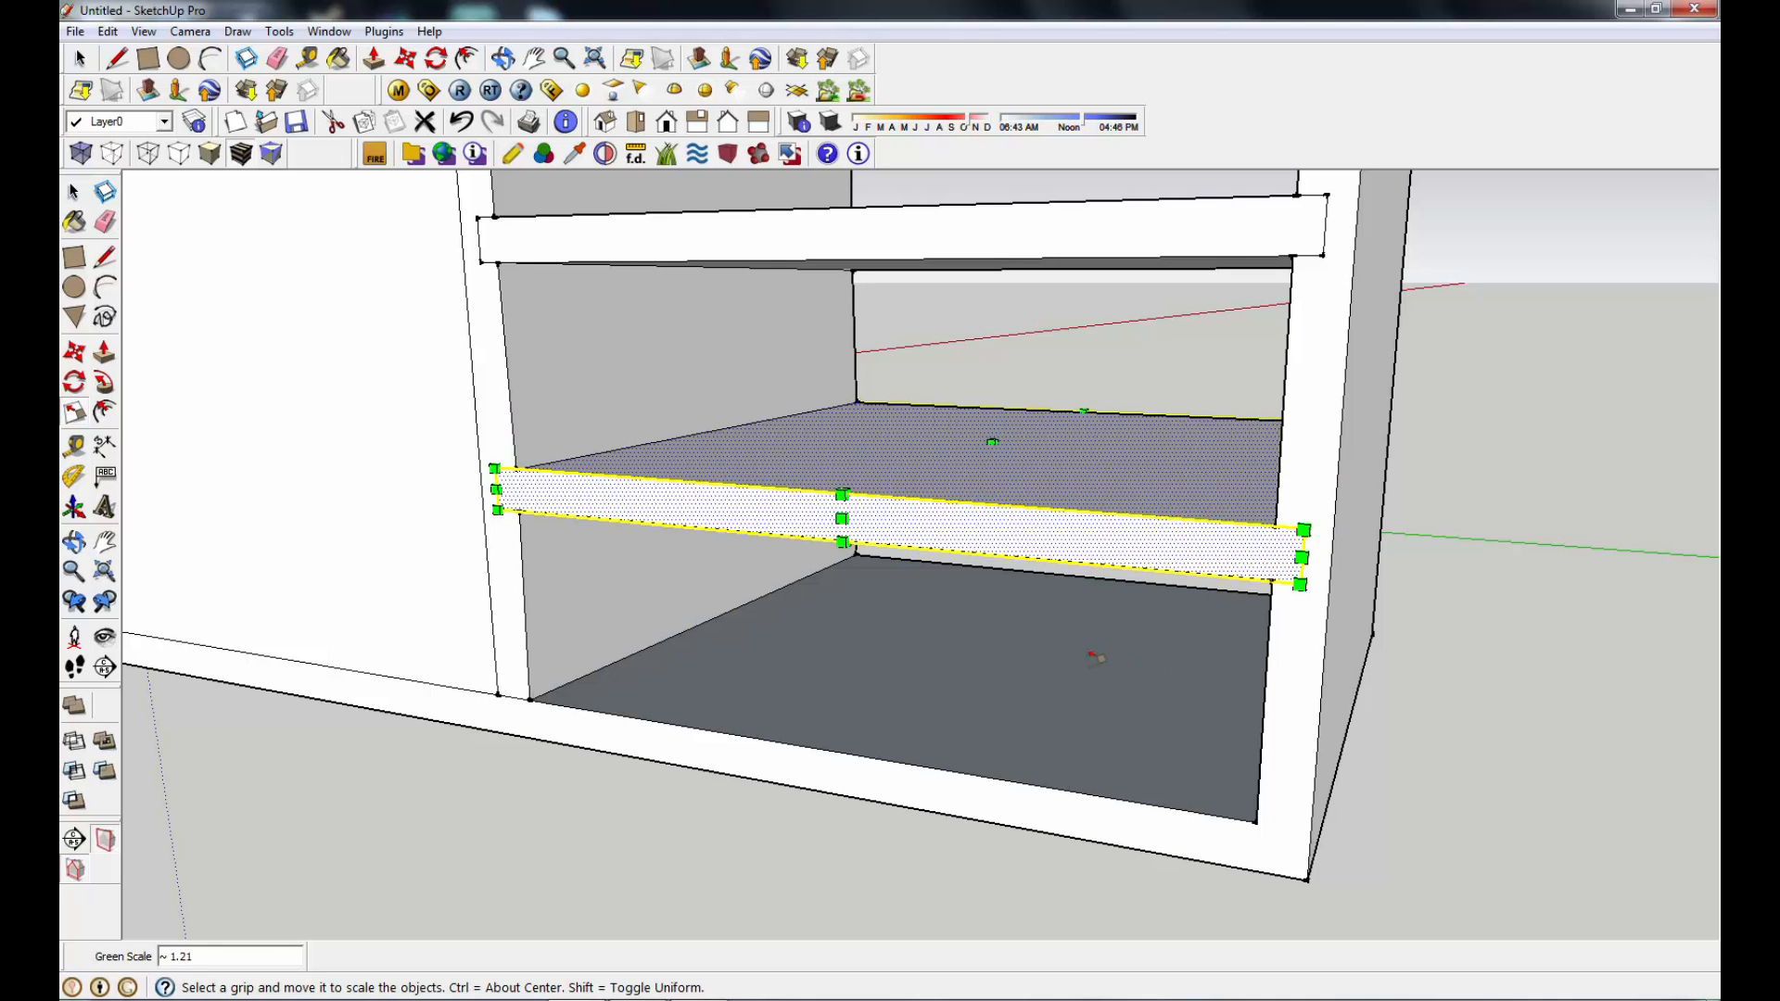
{"action": "left_click", "coordinate": [74, 192]}
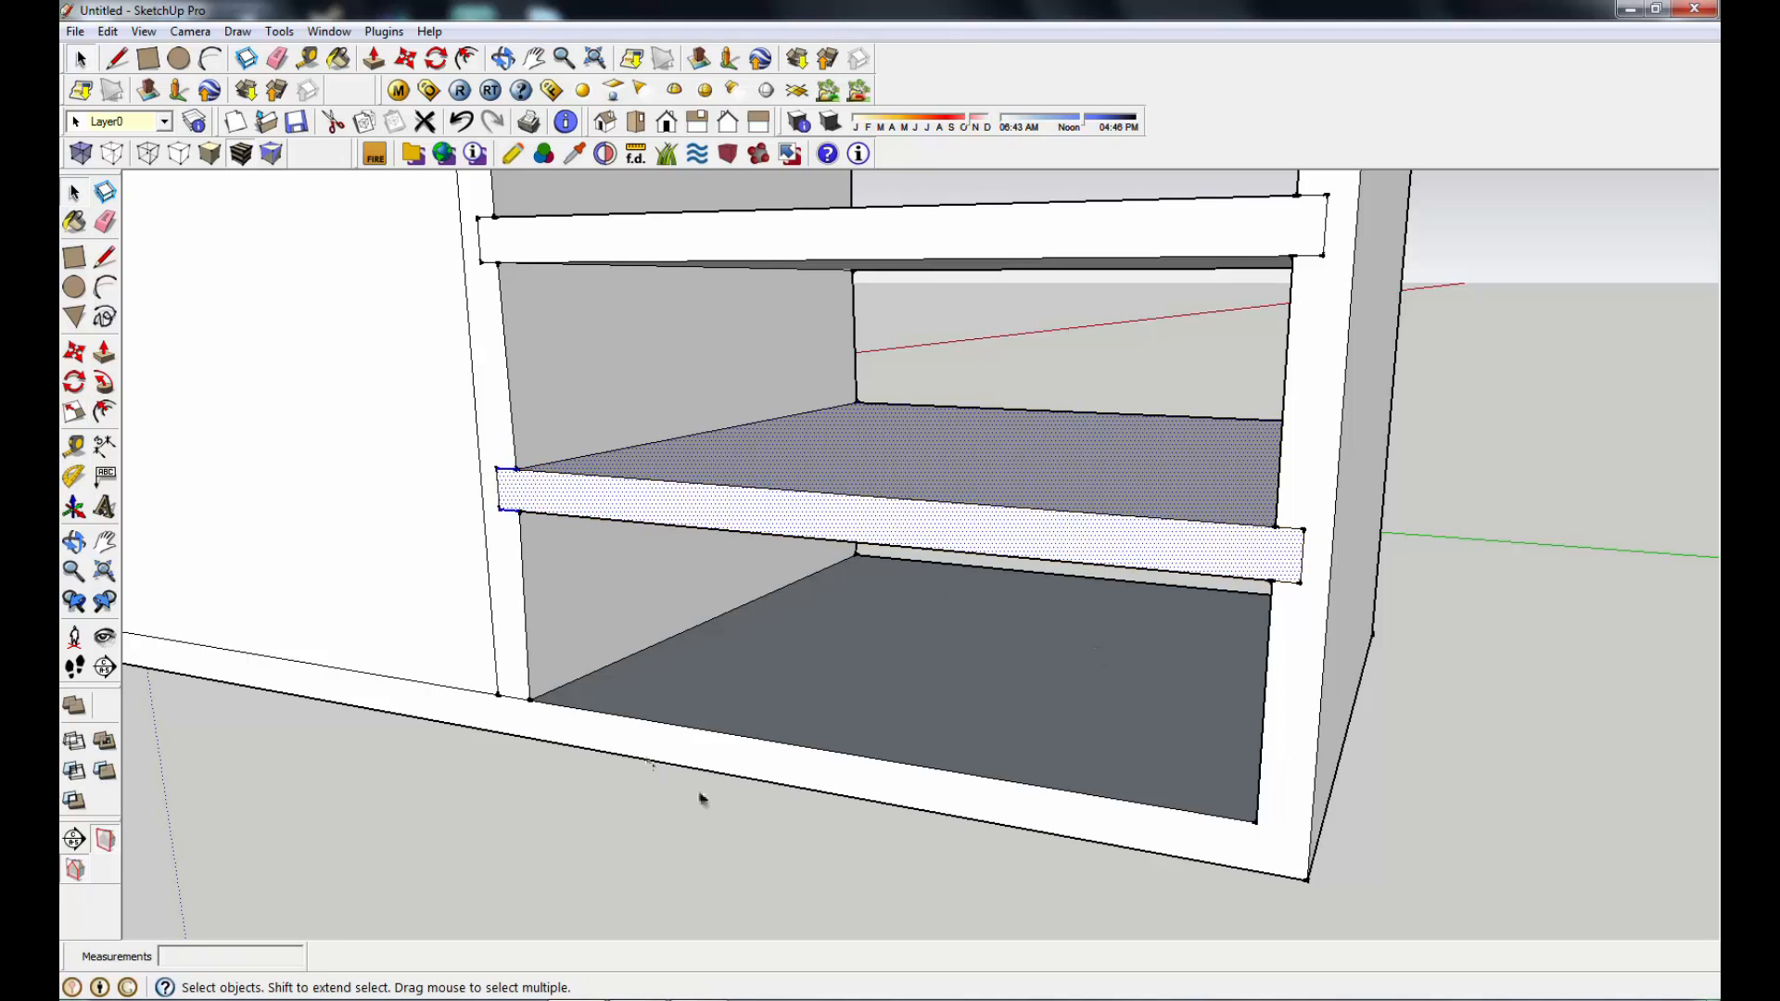
{"action": "left_click", "coordinate": [838, 861]}
{"action": "middle_click_drag", "start_coordinate": [835, 854], "coordinate": [1191, 839]}
{"action": "scroll", "coordinate": [1144, 832], "scroll_direction": "down", "scroll_amount": 4}
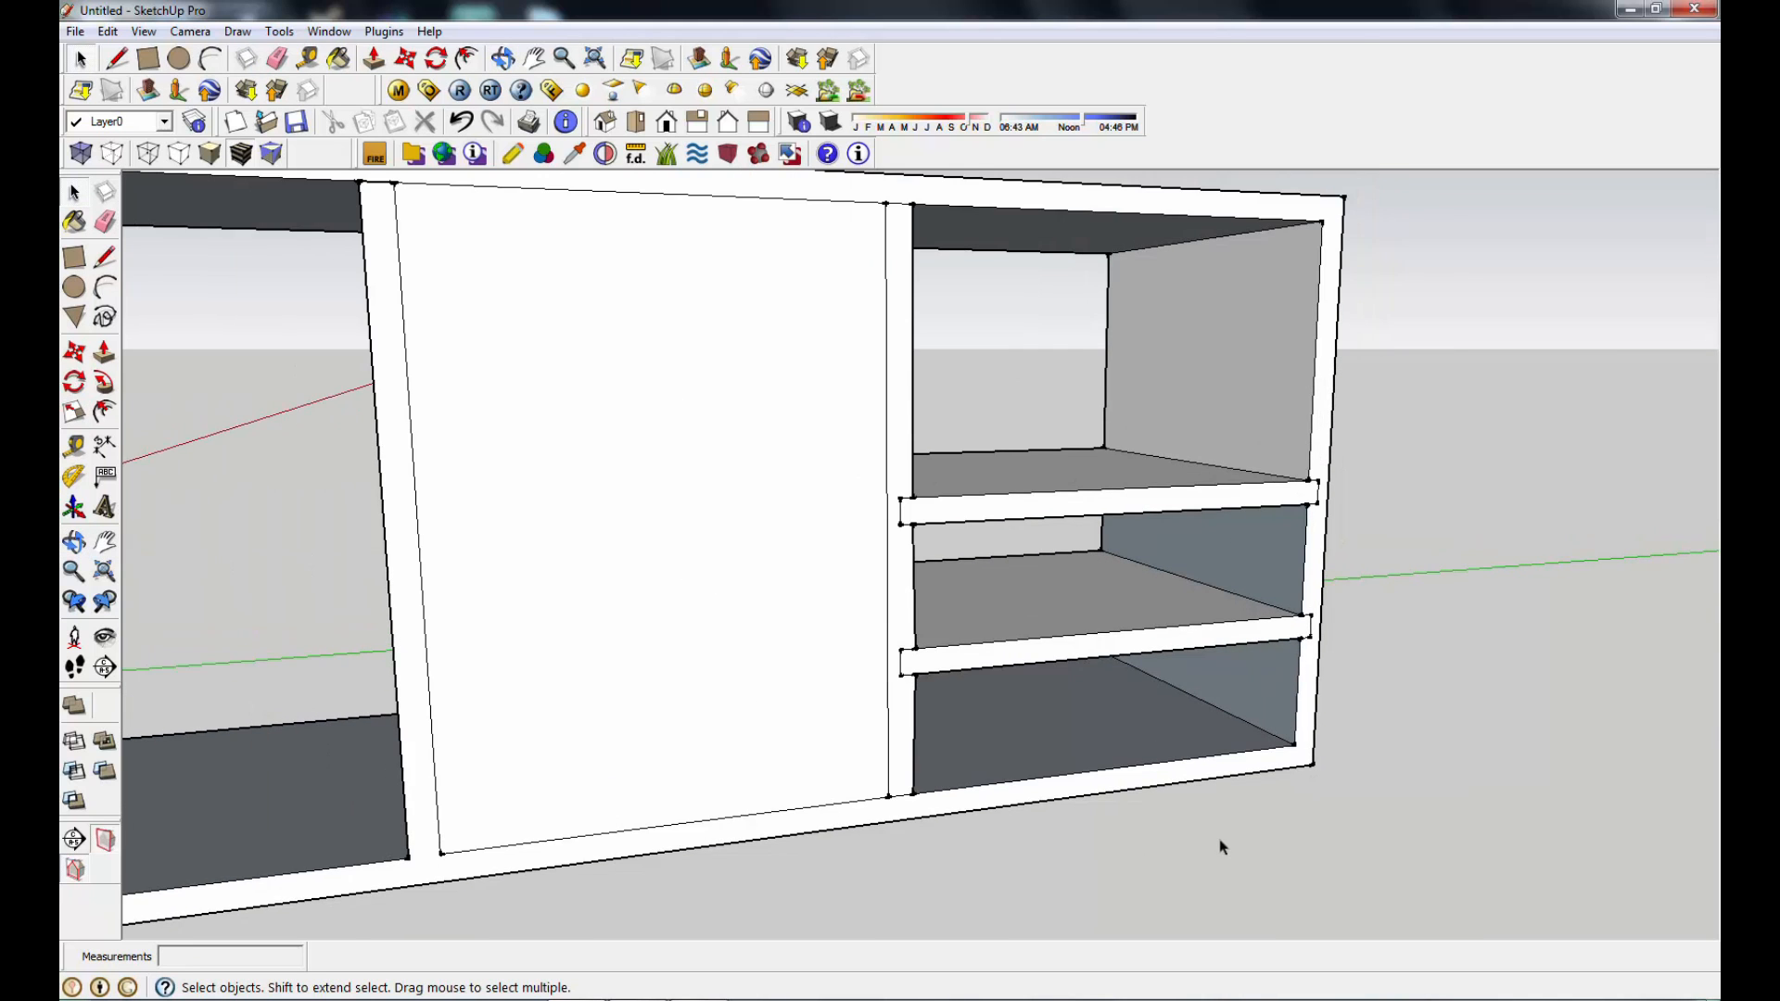
{"action": "scroll", "coordinate": [1232, 845], "scroll_direction": "down", "scroll_amount": 3}
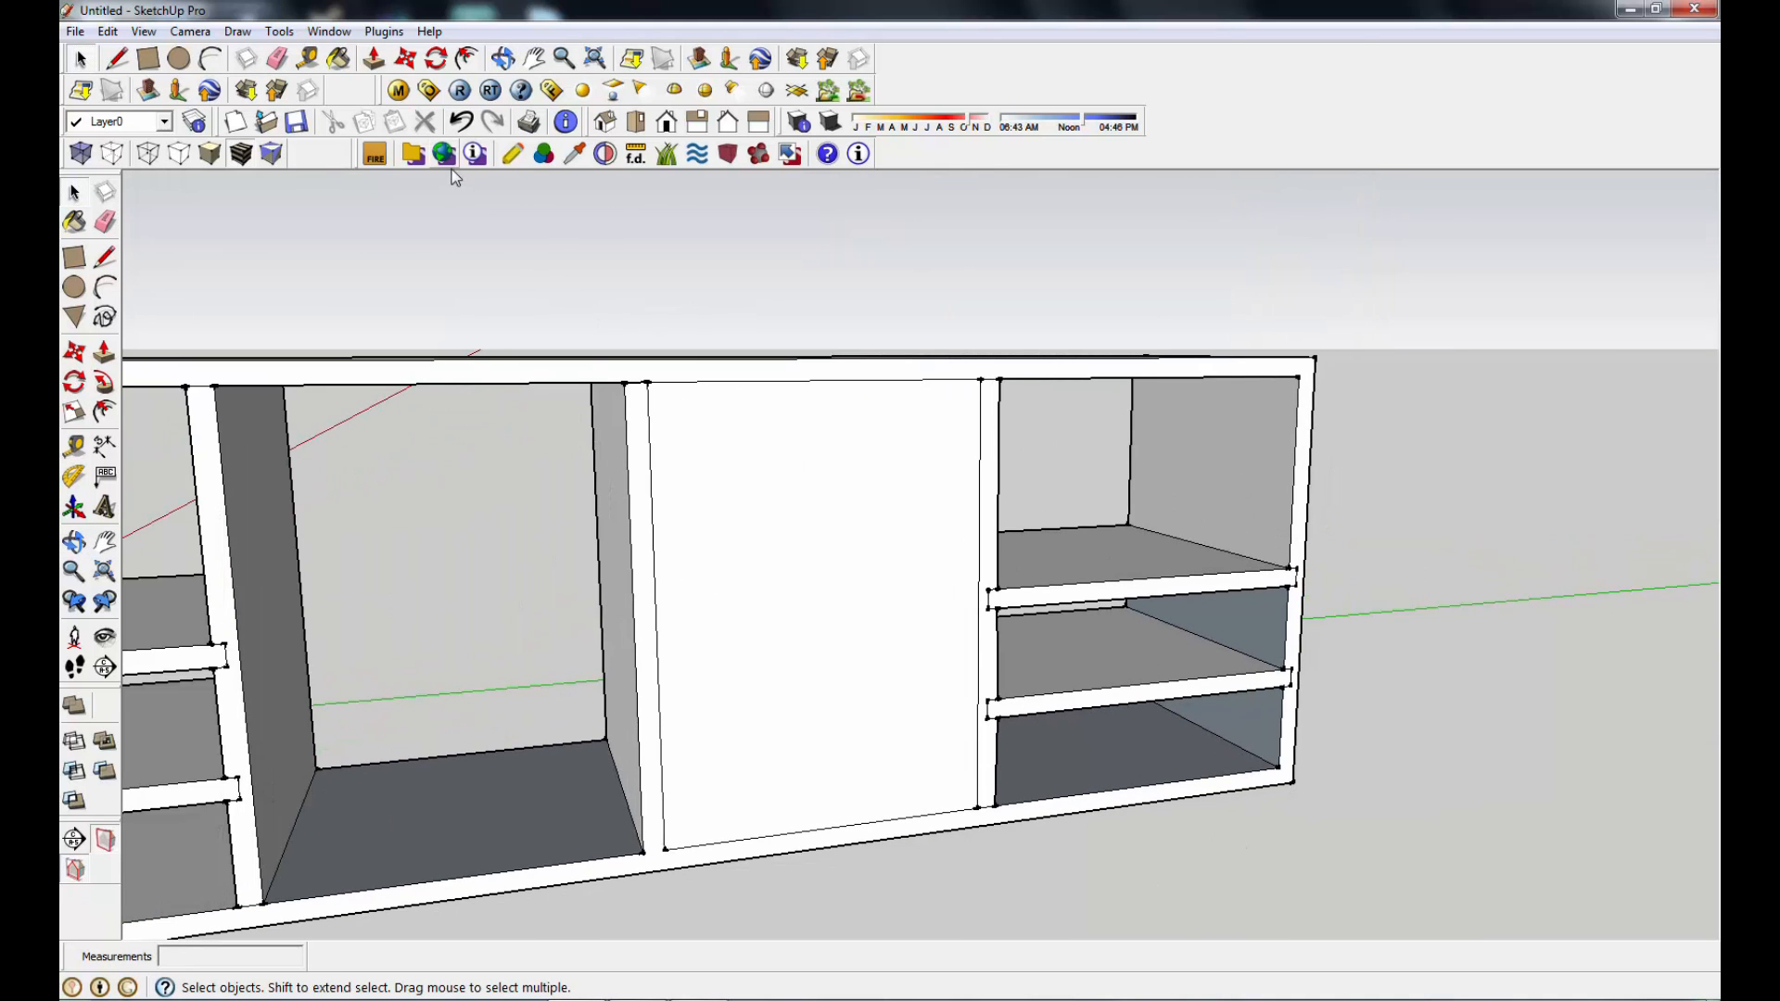
Step: Erase the white front face that covers the third compartment of the cabinet
{"action": "left_click", "coordinate": [535, 57]}
{"action": "left_click_drag", "start_coordinate": [807, 509], "coordinate": [871, 453]}
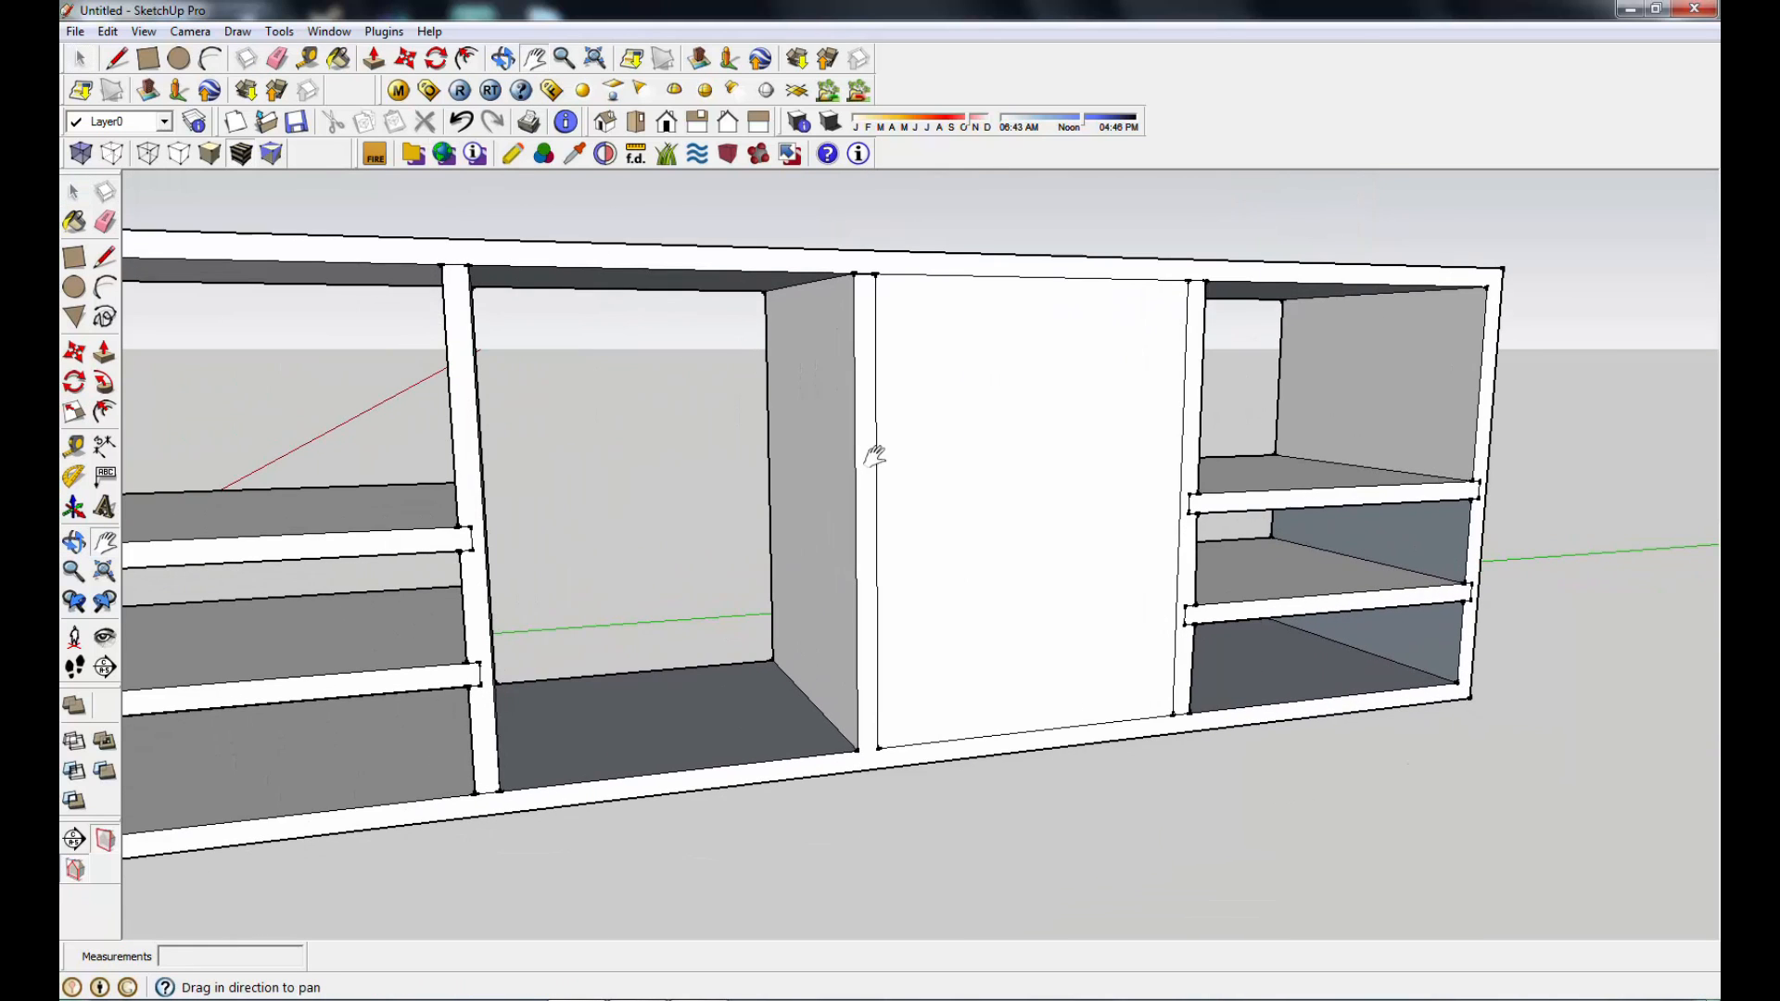
{"action": "left_click_drag", "start_coordinate": [517, 452], "coordinate": [900, 461]}
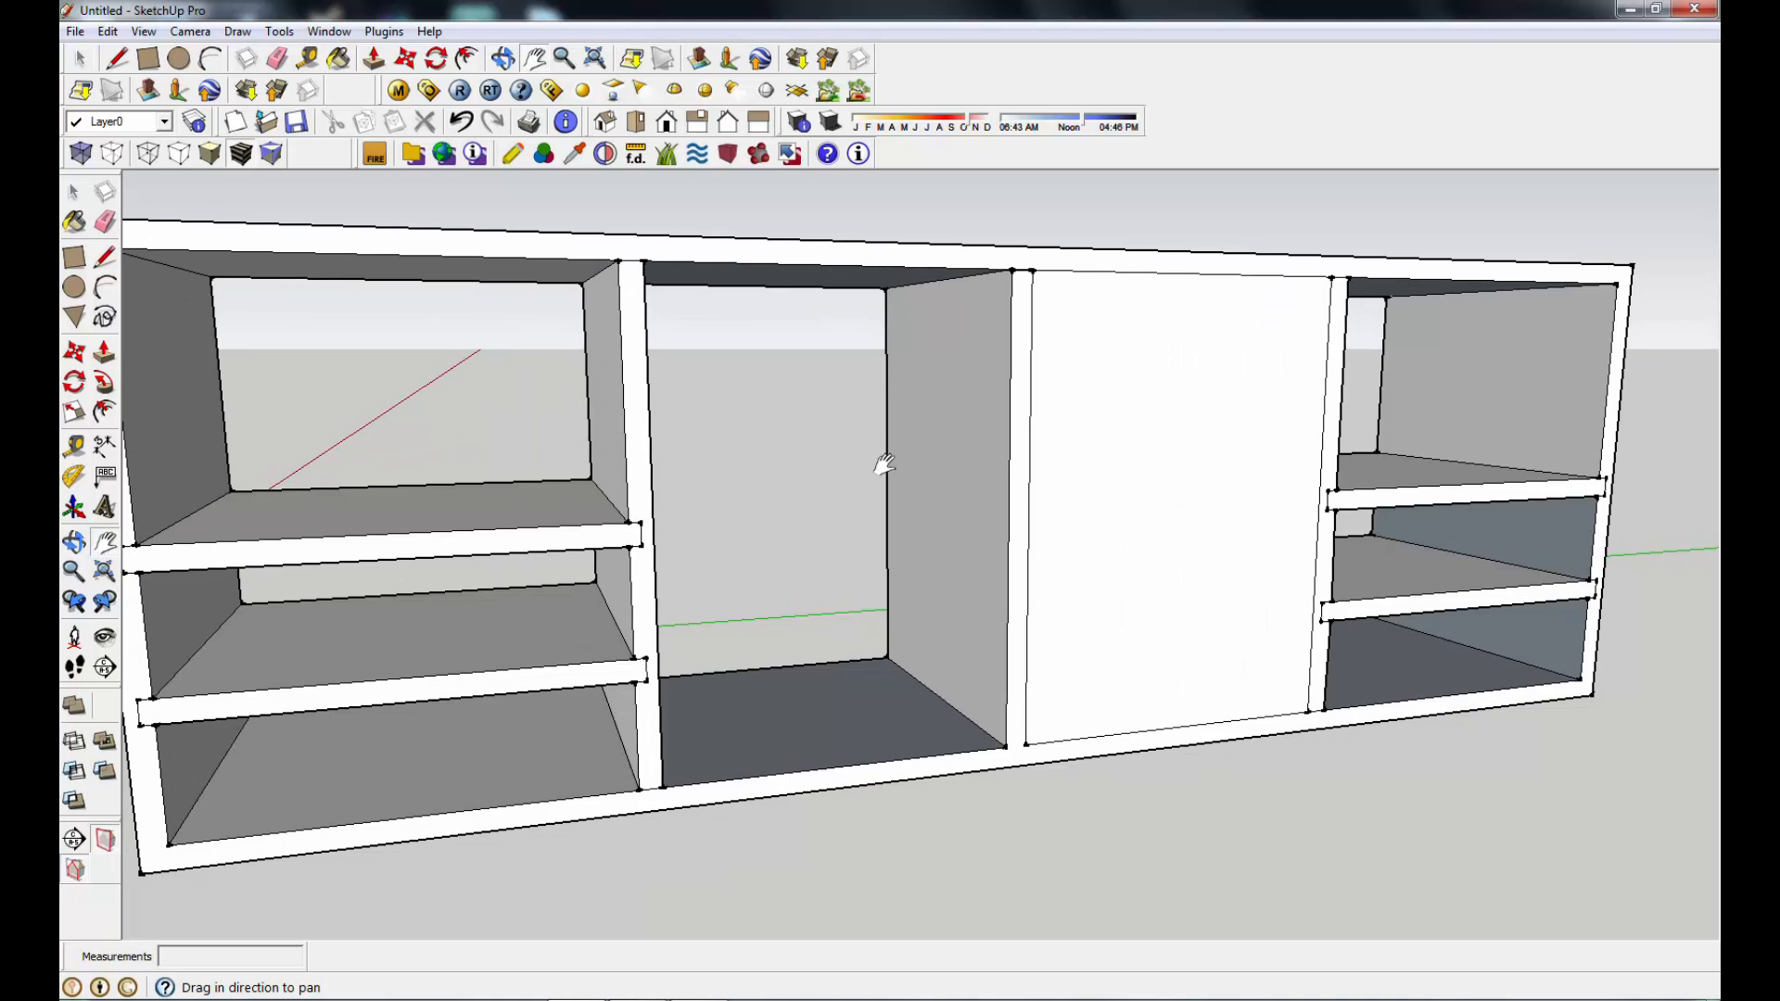
{"action": "scroll", "coordinate": [884, 465], "scroll_direction": "down", "scroll_amount": 2}
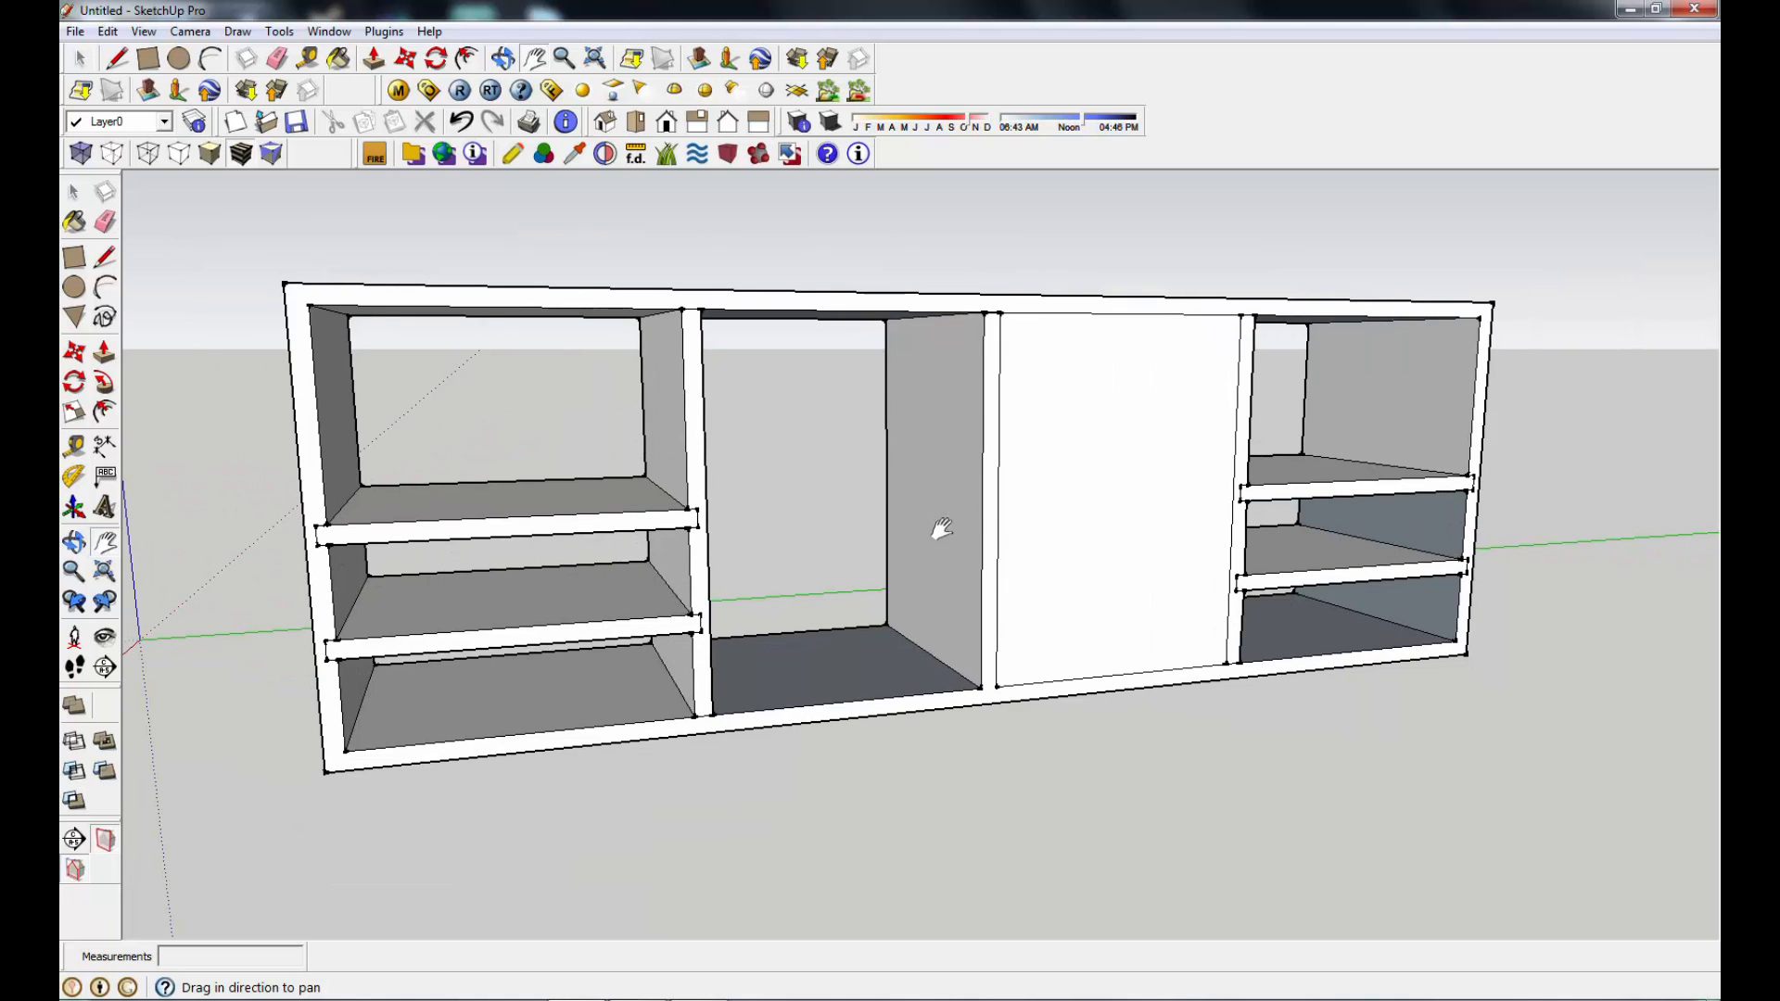
{"action": "key", "text": "o"}
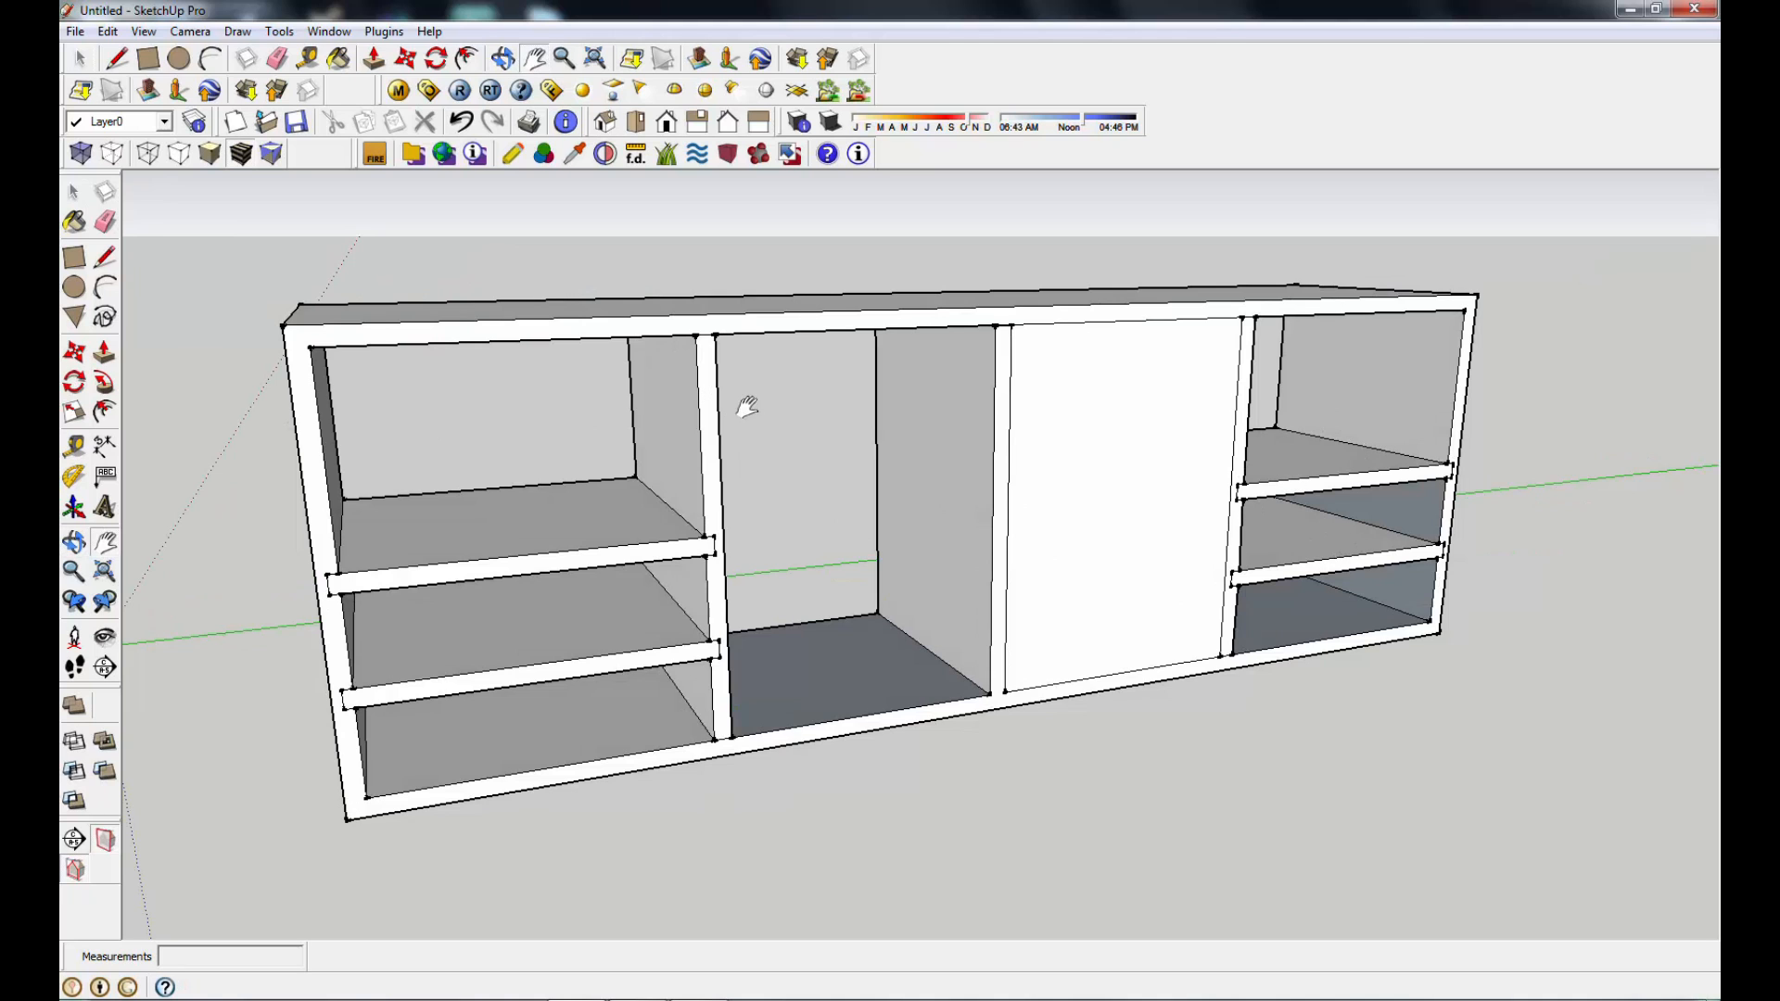
{"action": "scroll", "coordinate": [890, 445], "scroll_direction": "up", "scroll_amount": 1}
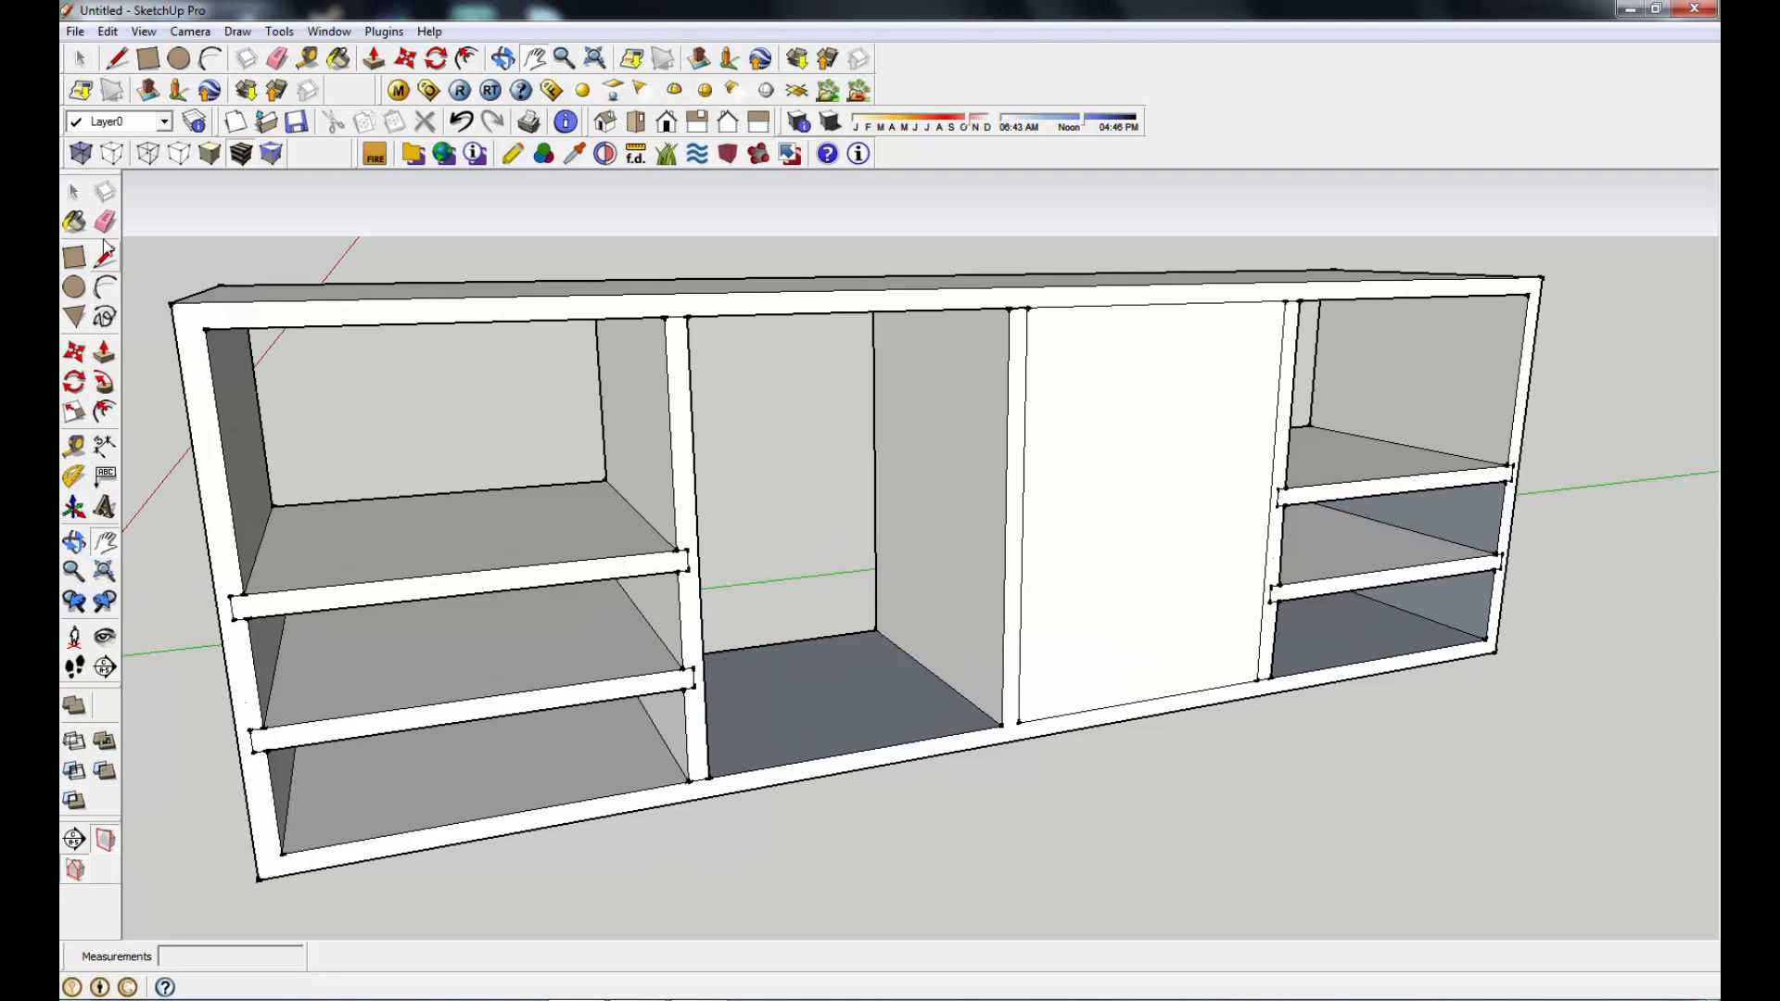
{"action": "key", "text": "space"}
{"action": "left_click", "coordinate": [1121, 470]}
{"action": "right_click", "coordinate": [1124, 463]}
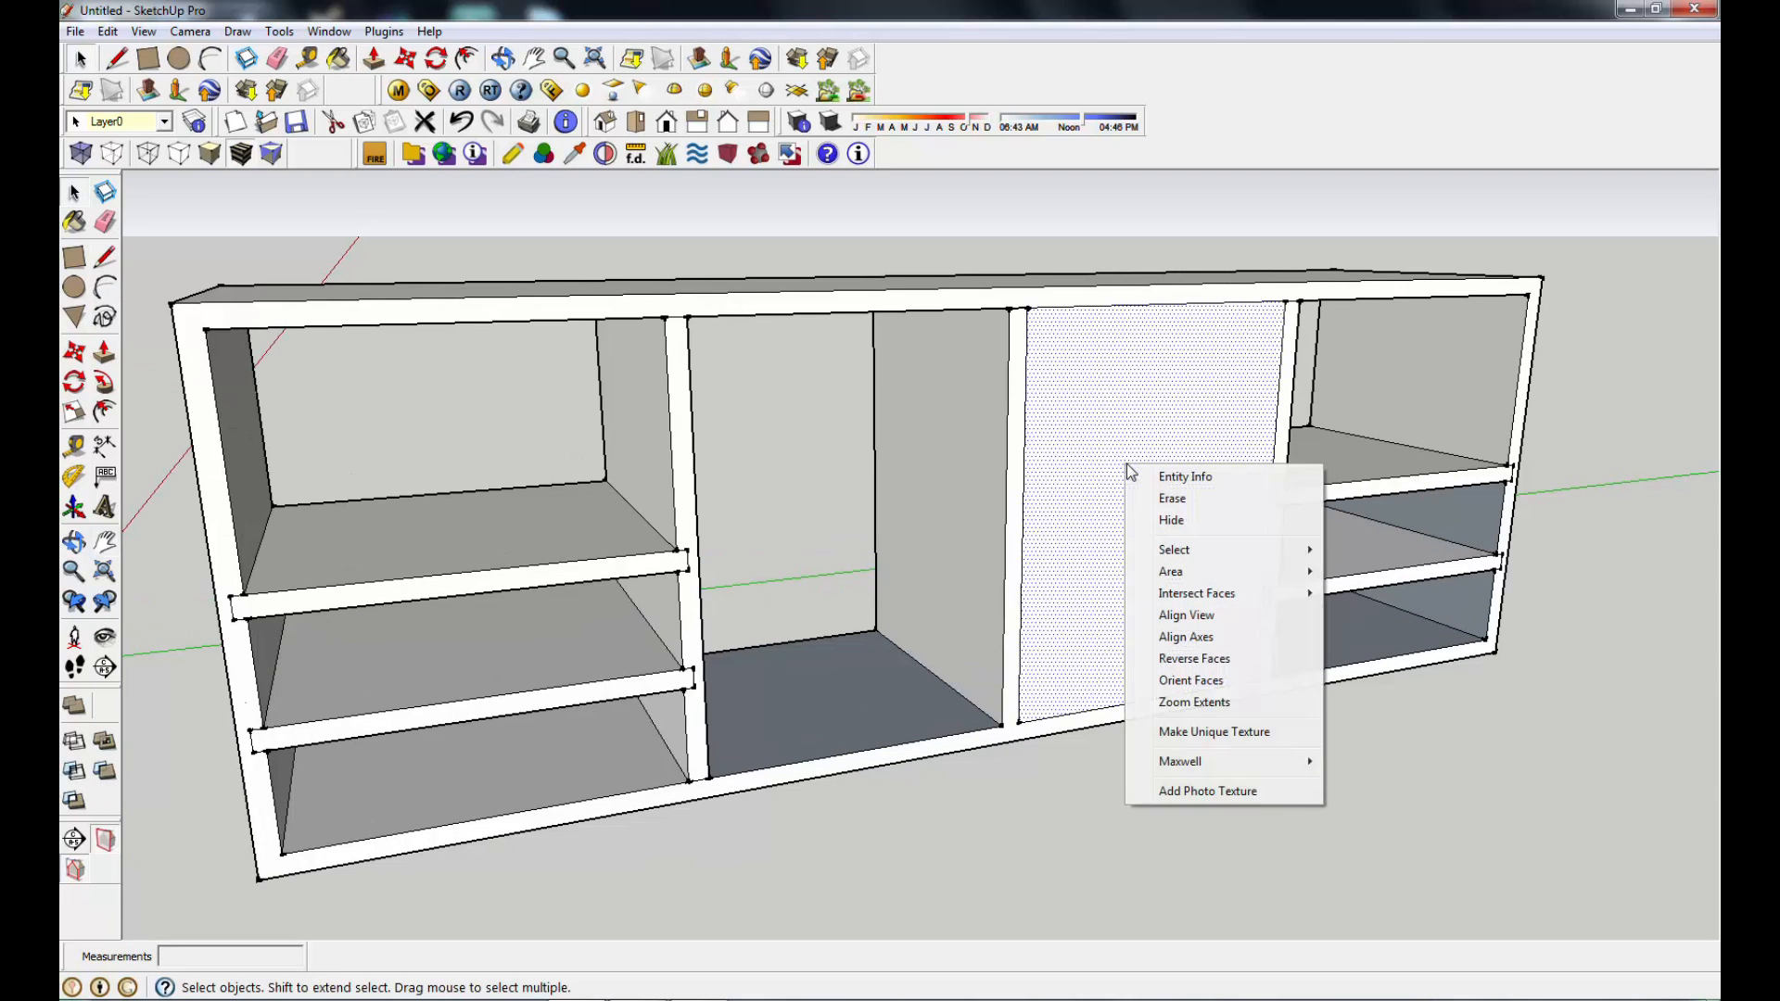
{"action": "left_click", "coordinate": [1173, 499]}
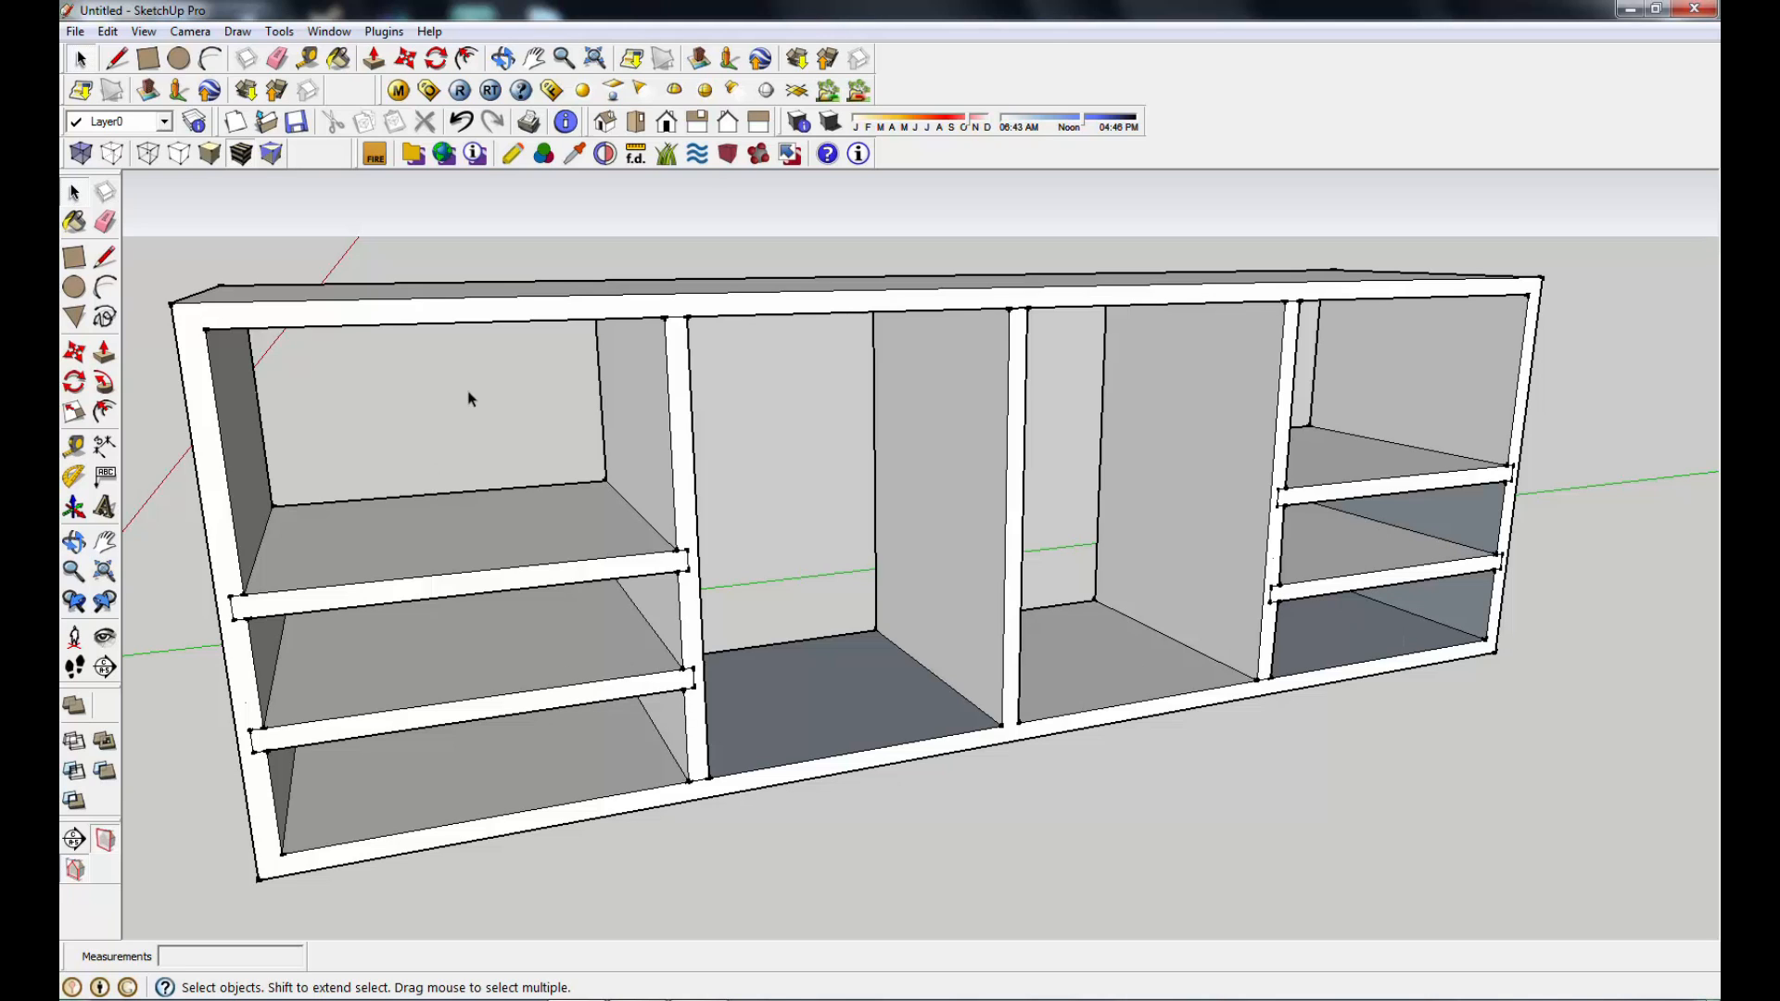
Step: Draw a 1'6" line front to back across the middle of the upper left shelf's top face
{"action": "middle_click_drag", "start_coordinate": [445, 452], "coordinate": [586, 444]}
{"action": "middle_click_drag", "start_coordinate": [538, 509], "coordinate": [299, 476]}
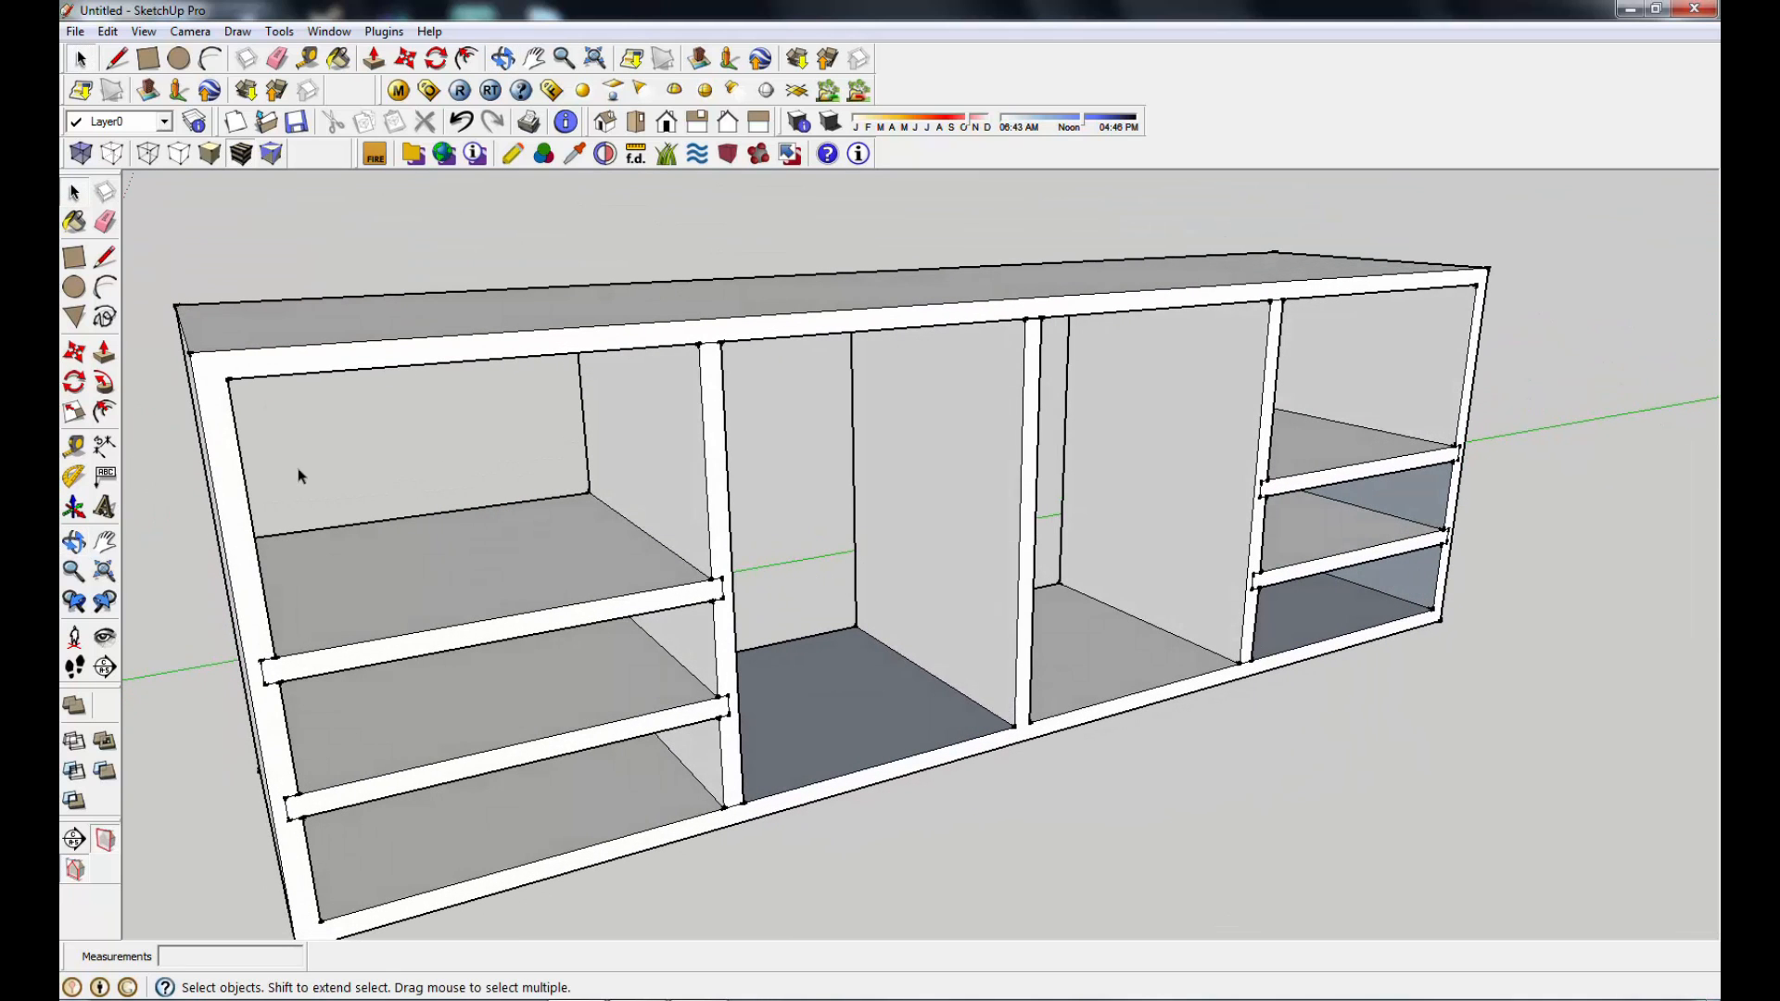
{"action": "left_click", "coordinate": [104, 257]}
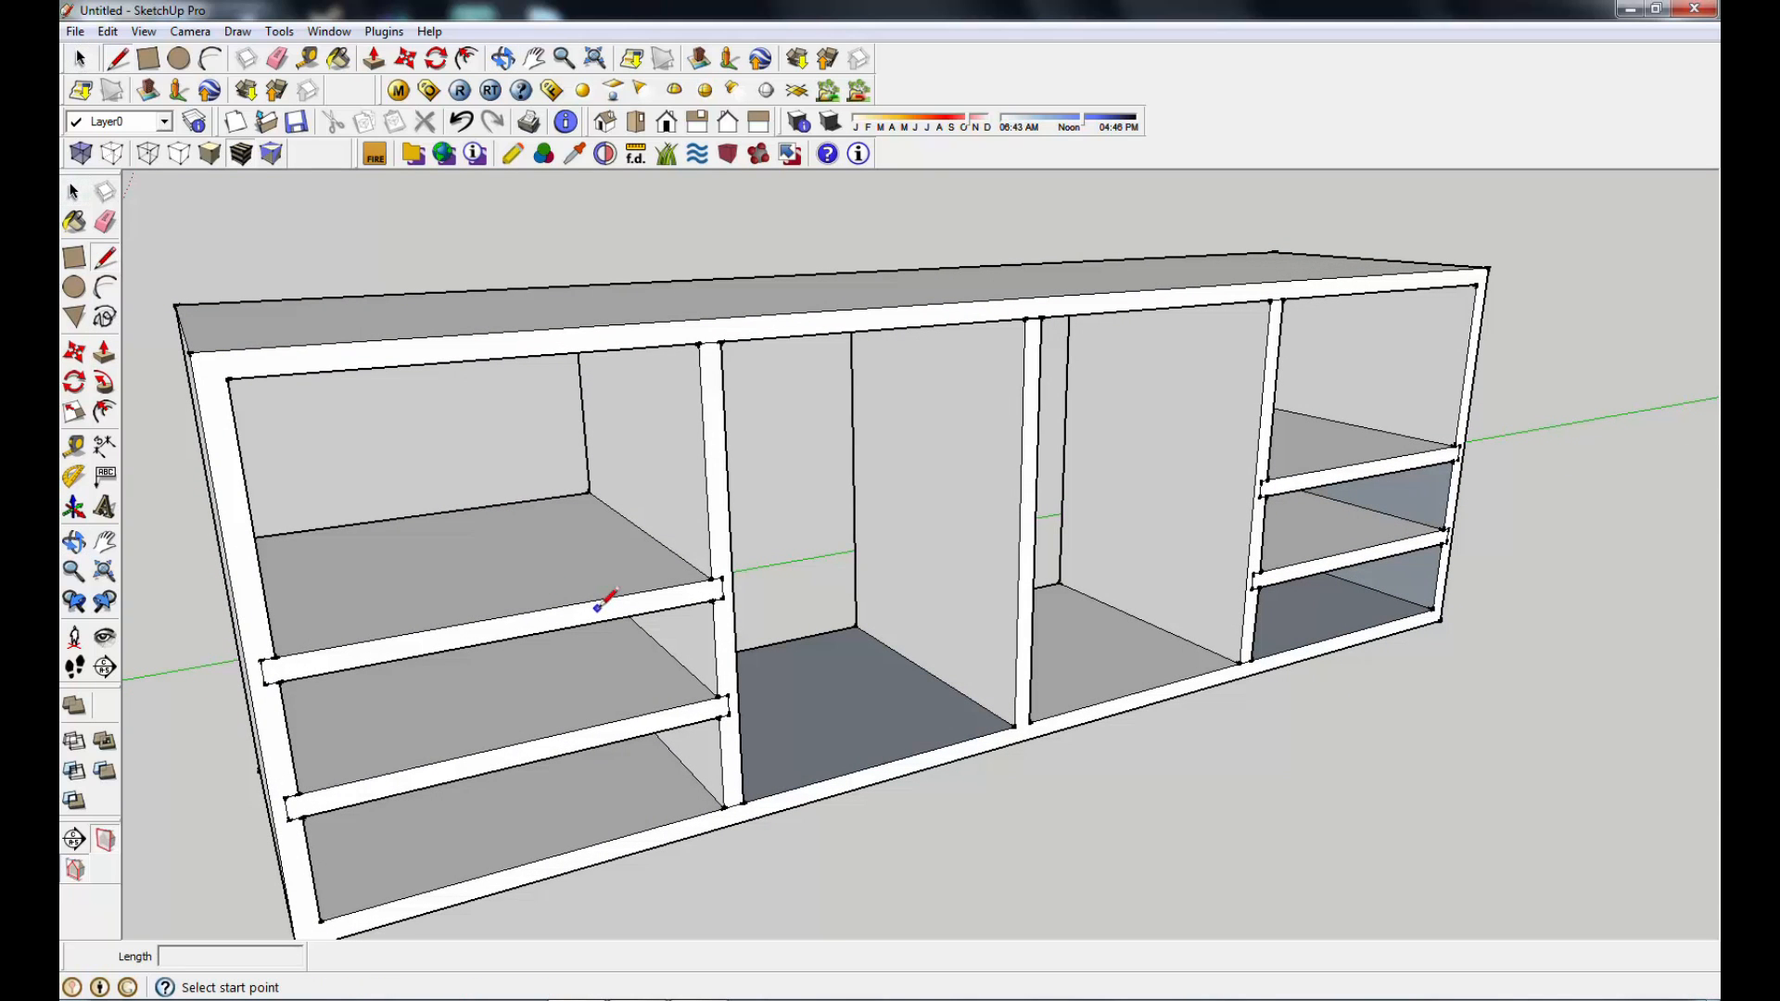
{"action": "left_click", "coordinate": [512, 614]}
{"action": "left_click", "coordinate": [430, 513]}
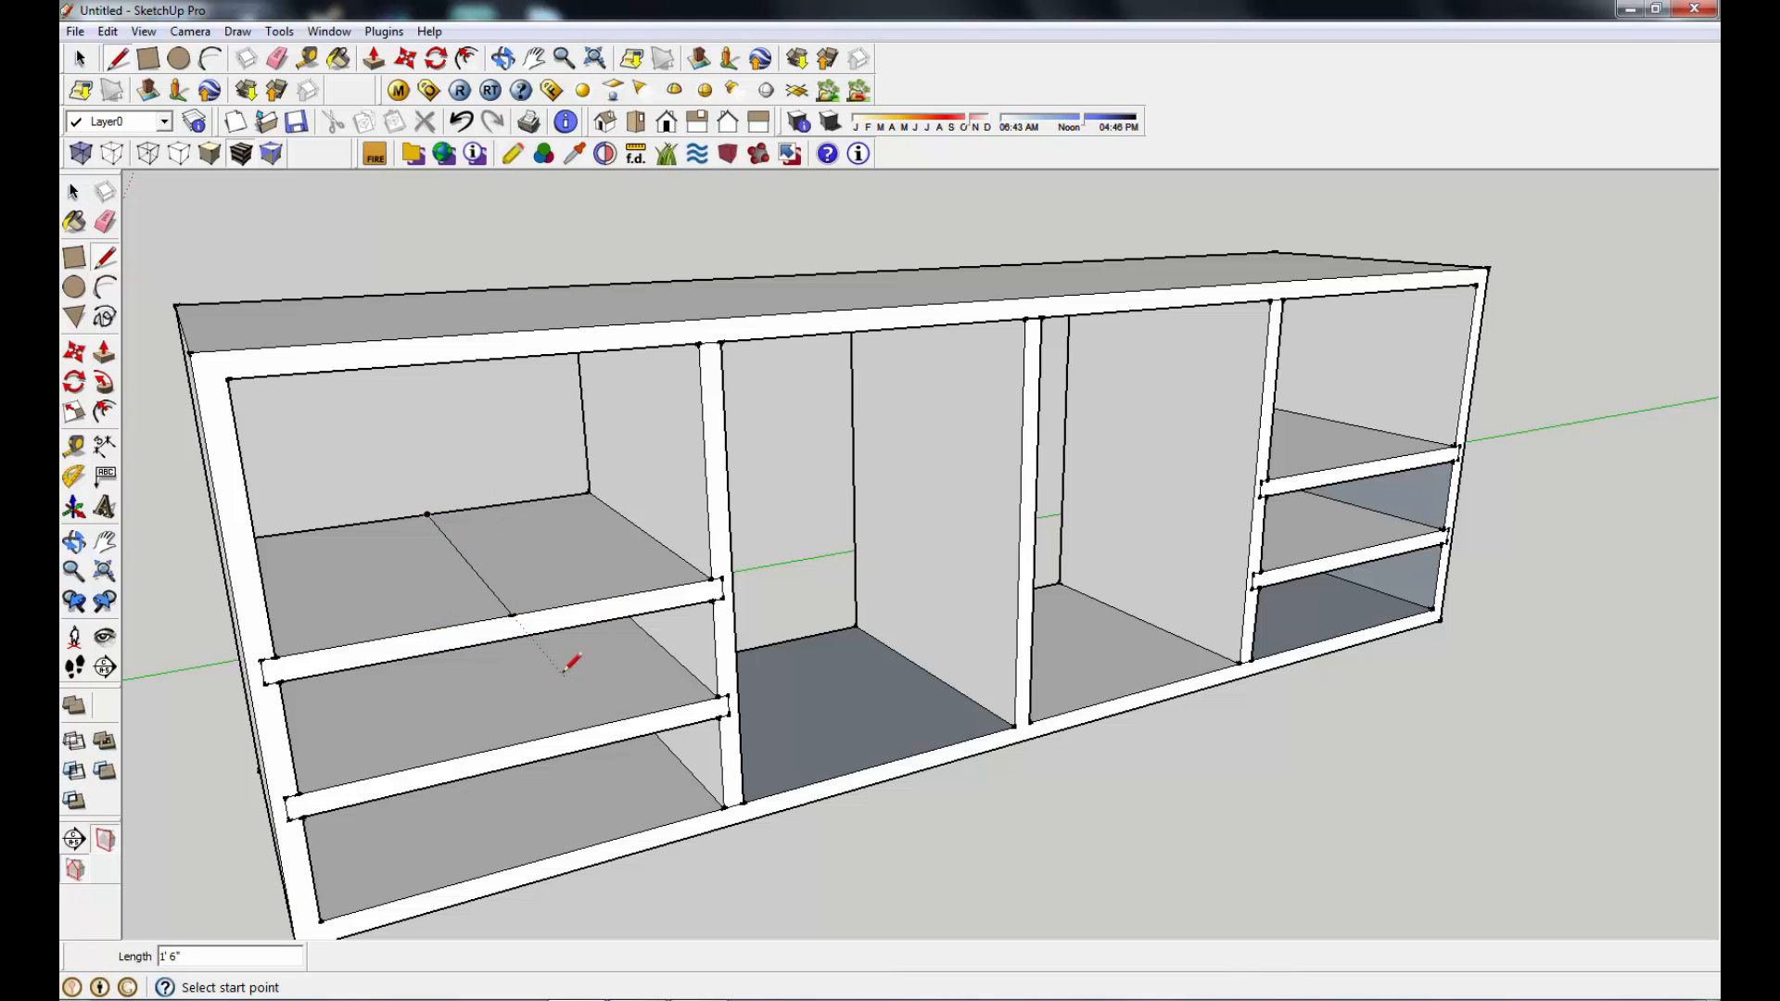
Step: Undo the line across the upper left shelf and redo it
{"action": "middle_click_drag", "start_coordinate": [643, 676], "coordinate": [509, 644]}
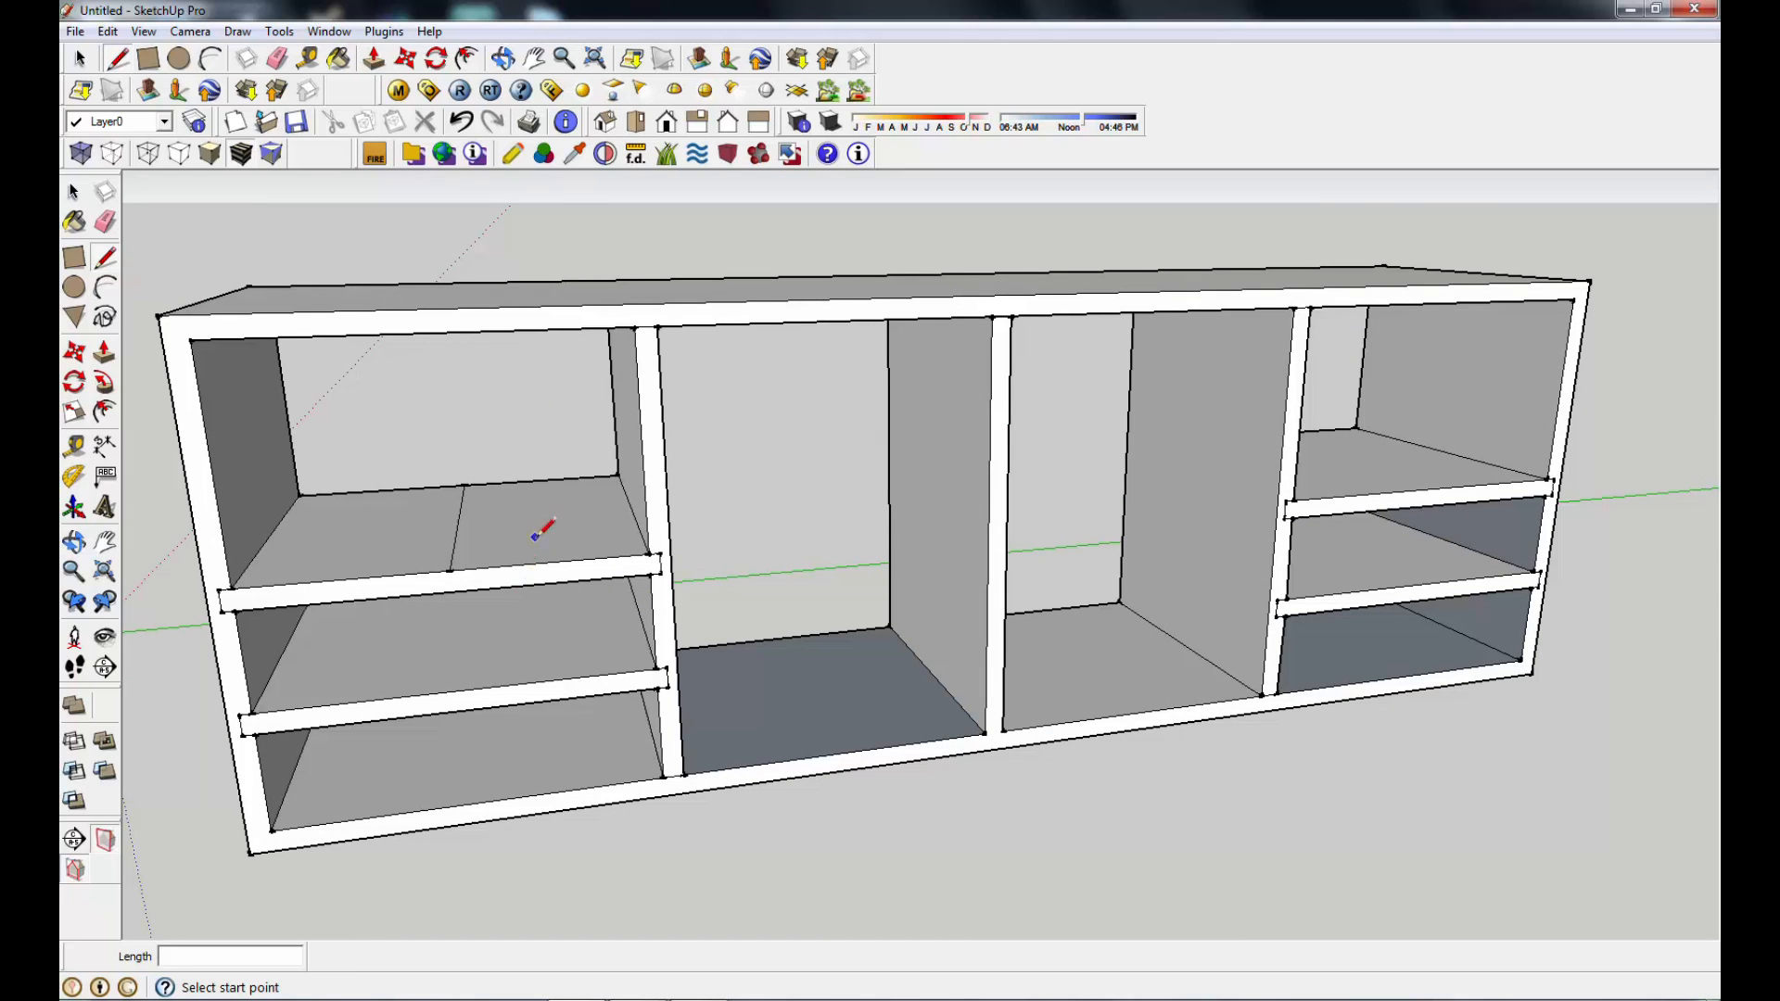
{"action": "left_click", "coordinate": [461, 121]}
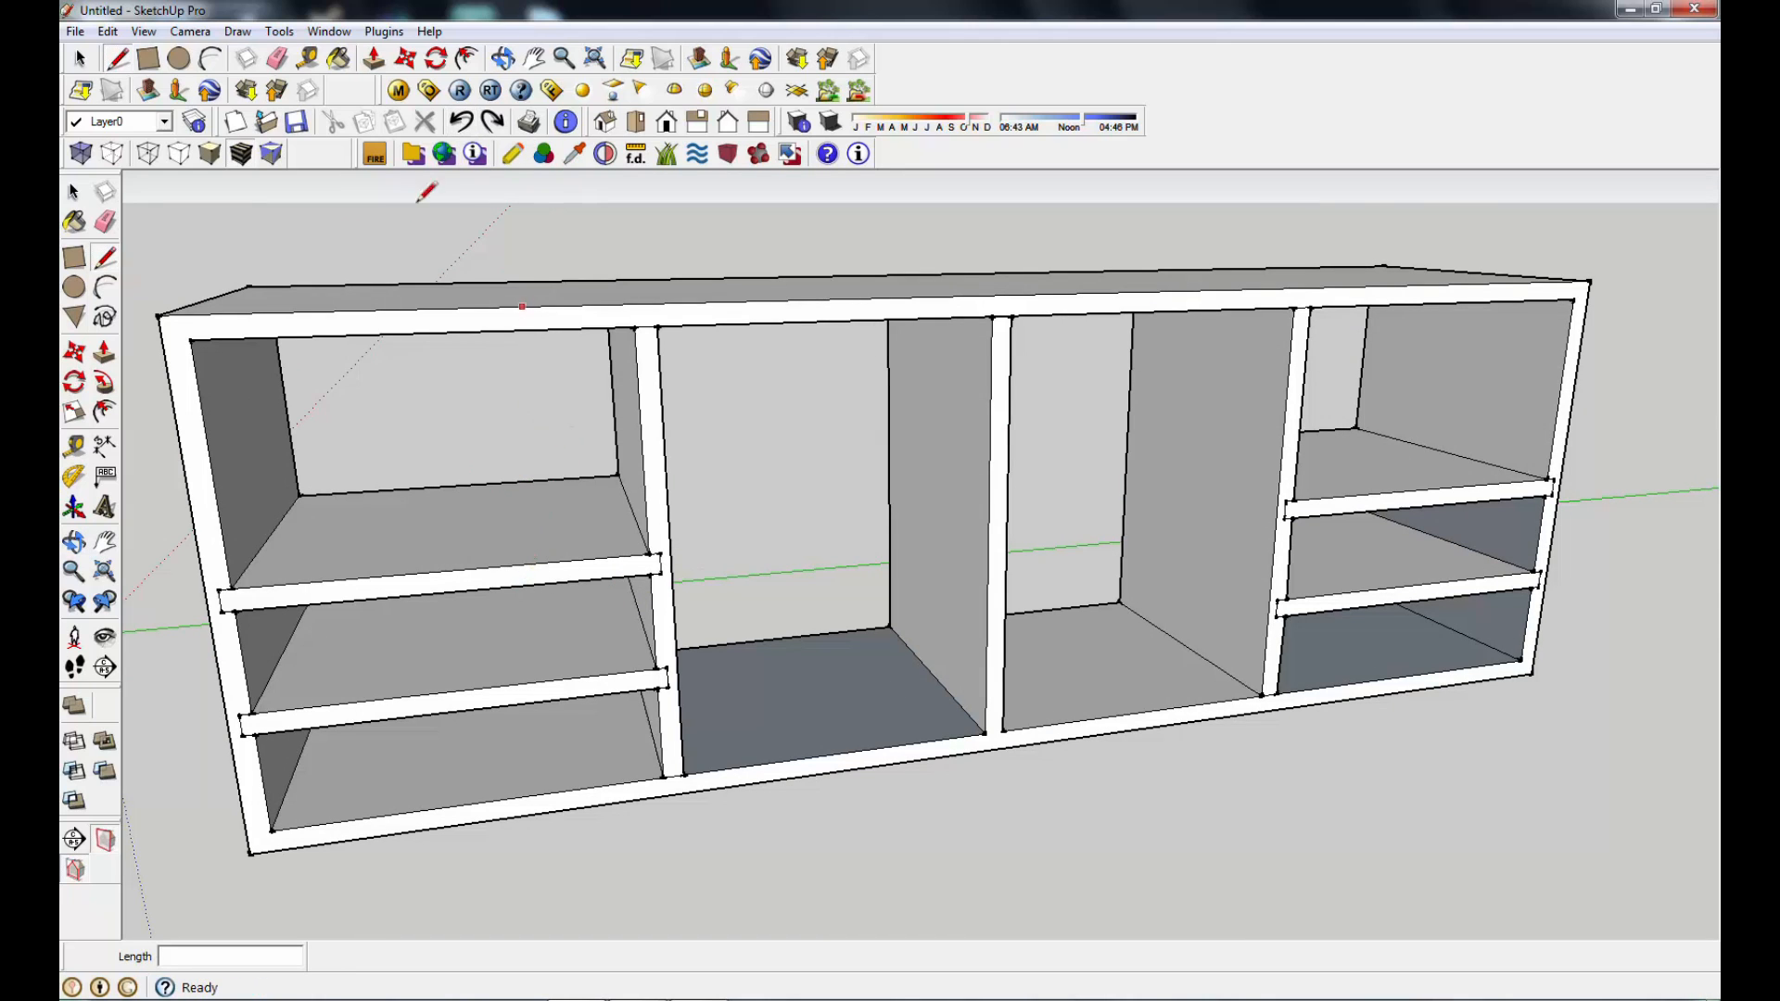
{"action": "left_click", "coordinate": [493, 122]}
Step: Draw a 10 1/2" vertical line from the front end of the shelf's centre line up to the cabinet's top panel
{"action": "left_click", "coordinate": [534, 57]}
{"action": "scroll", "coordinate": [691, 543], "scroll_direction": "up", "scroll_amount": 4}
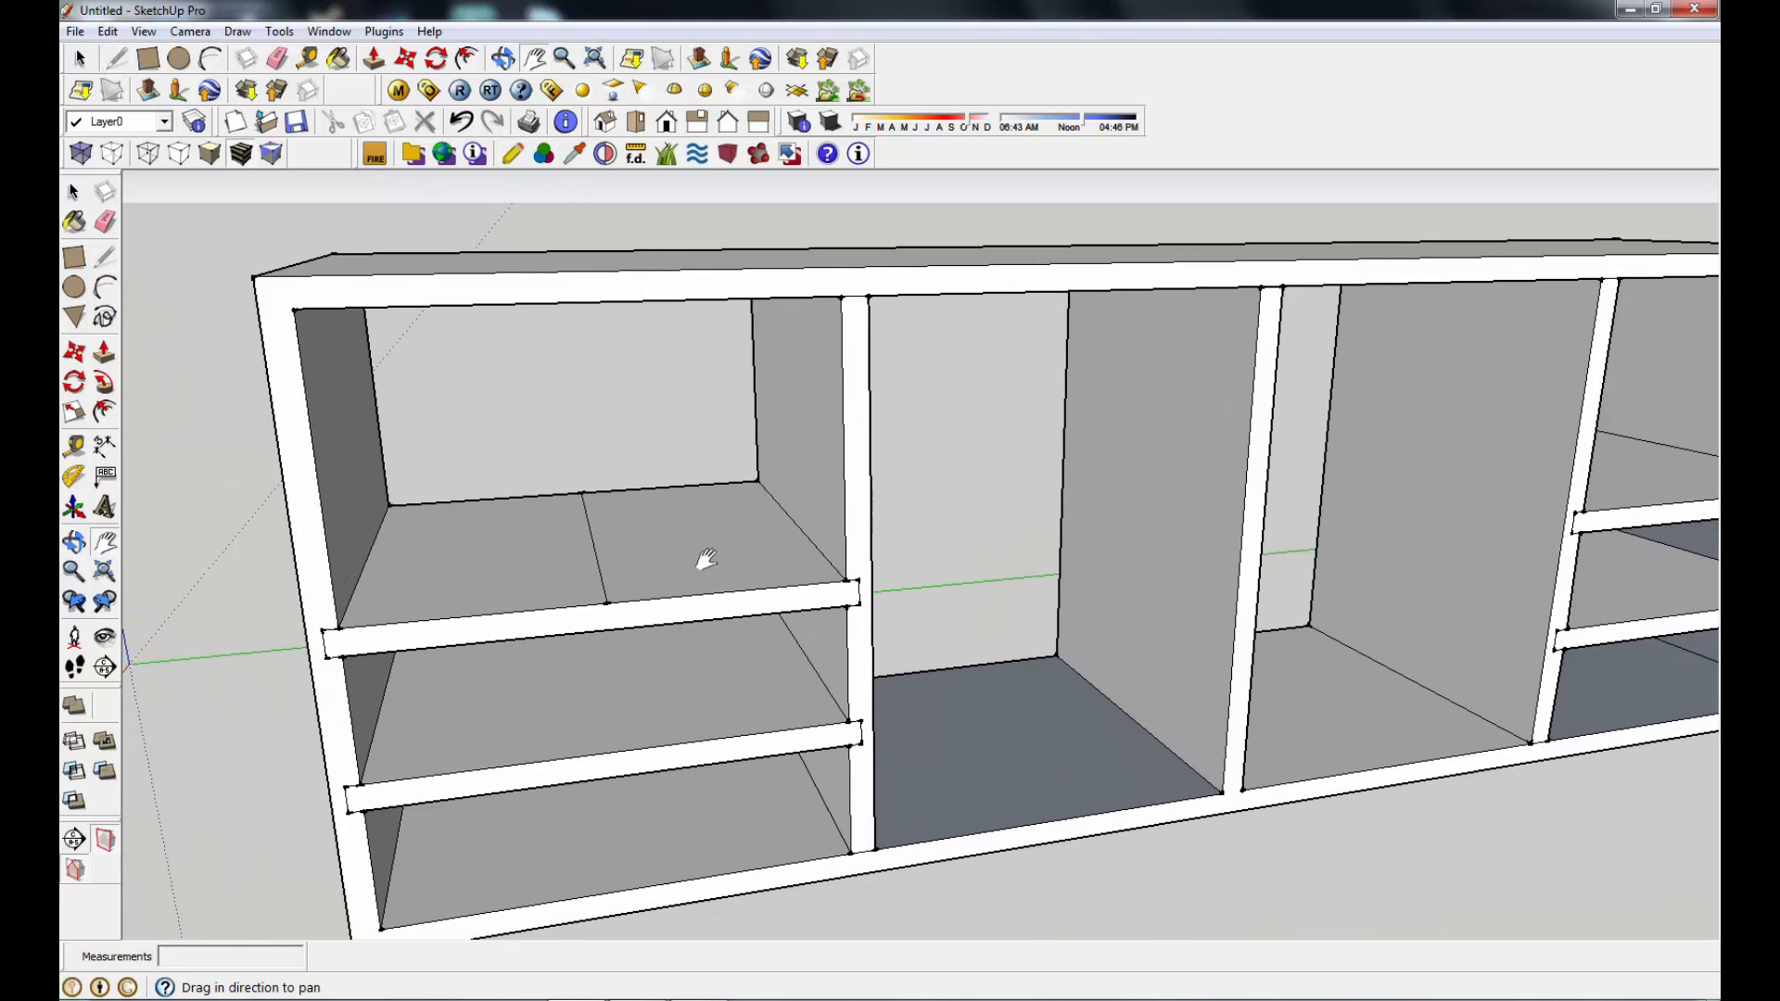
{"action": "middle_click_drag", "start_coordinate": [624, 504], "coordinate": [660, 554]}
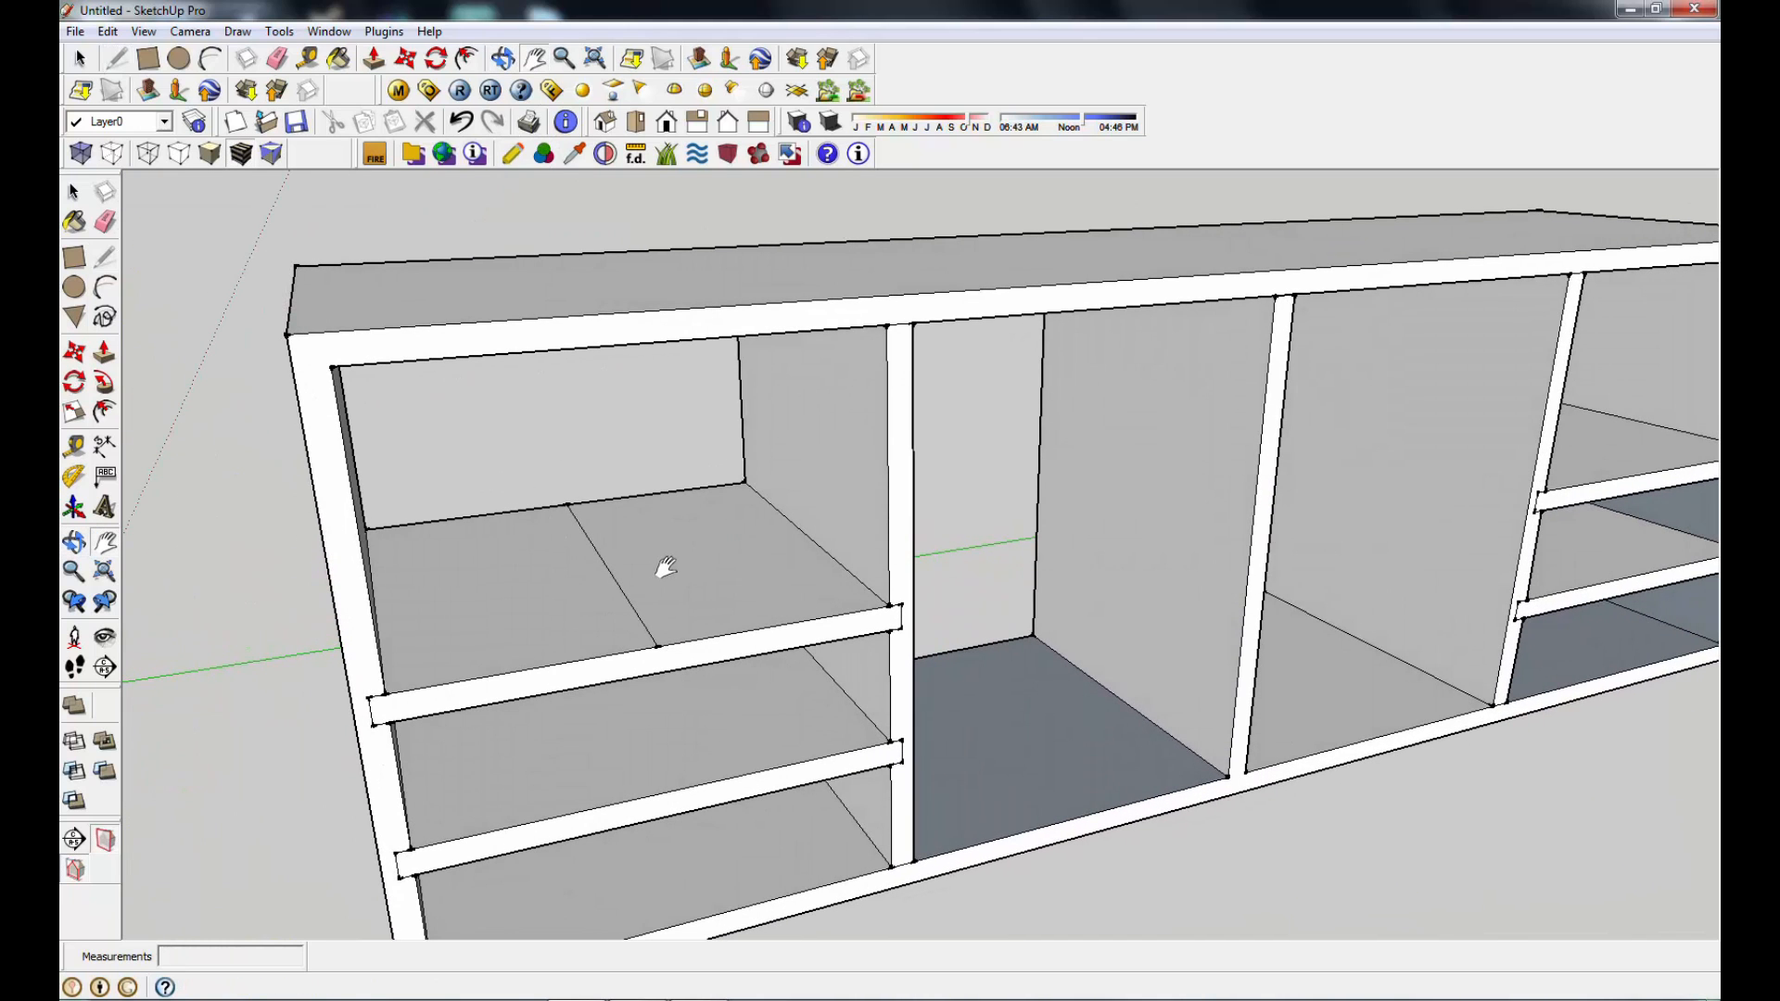
{"action": "left_click", "coordinate": [104, 257]}
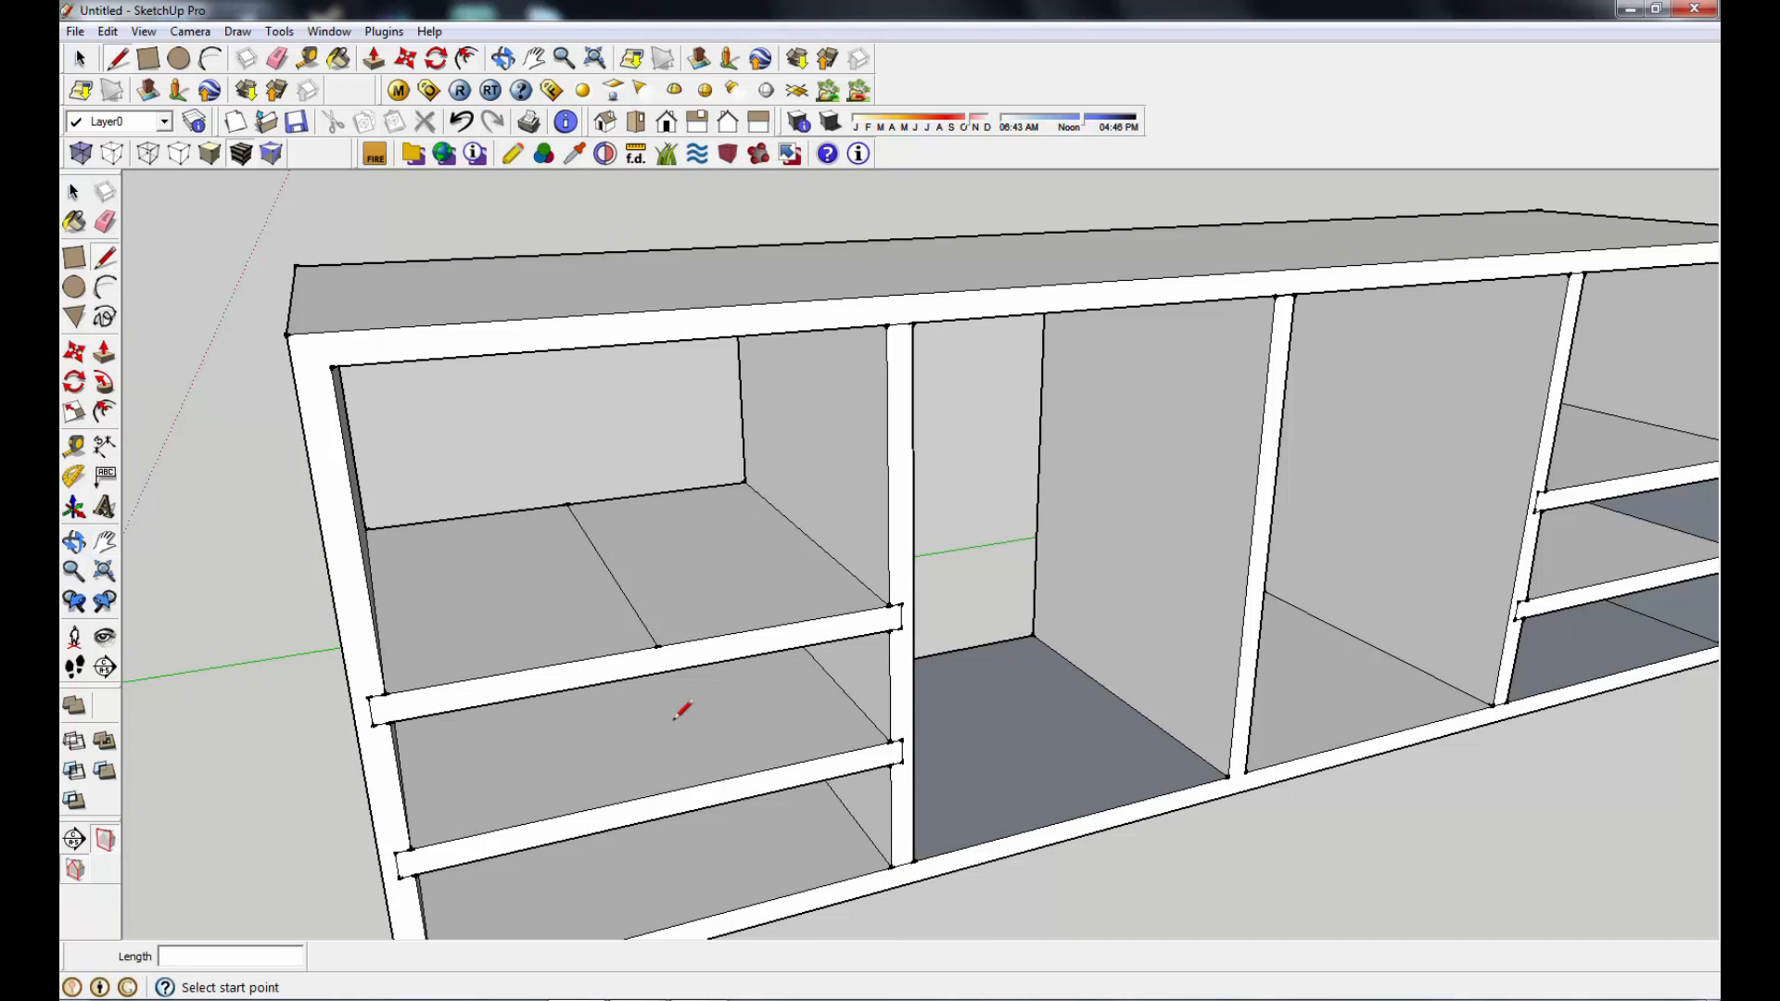
{"action": "left_click", "coordinate": [658, 644]}
{"action": "left_click", "coordinate": [634, 343]}
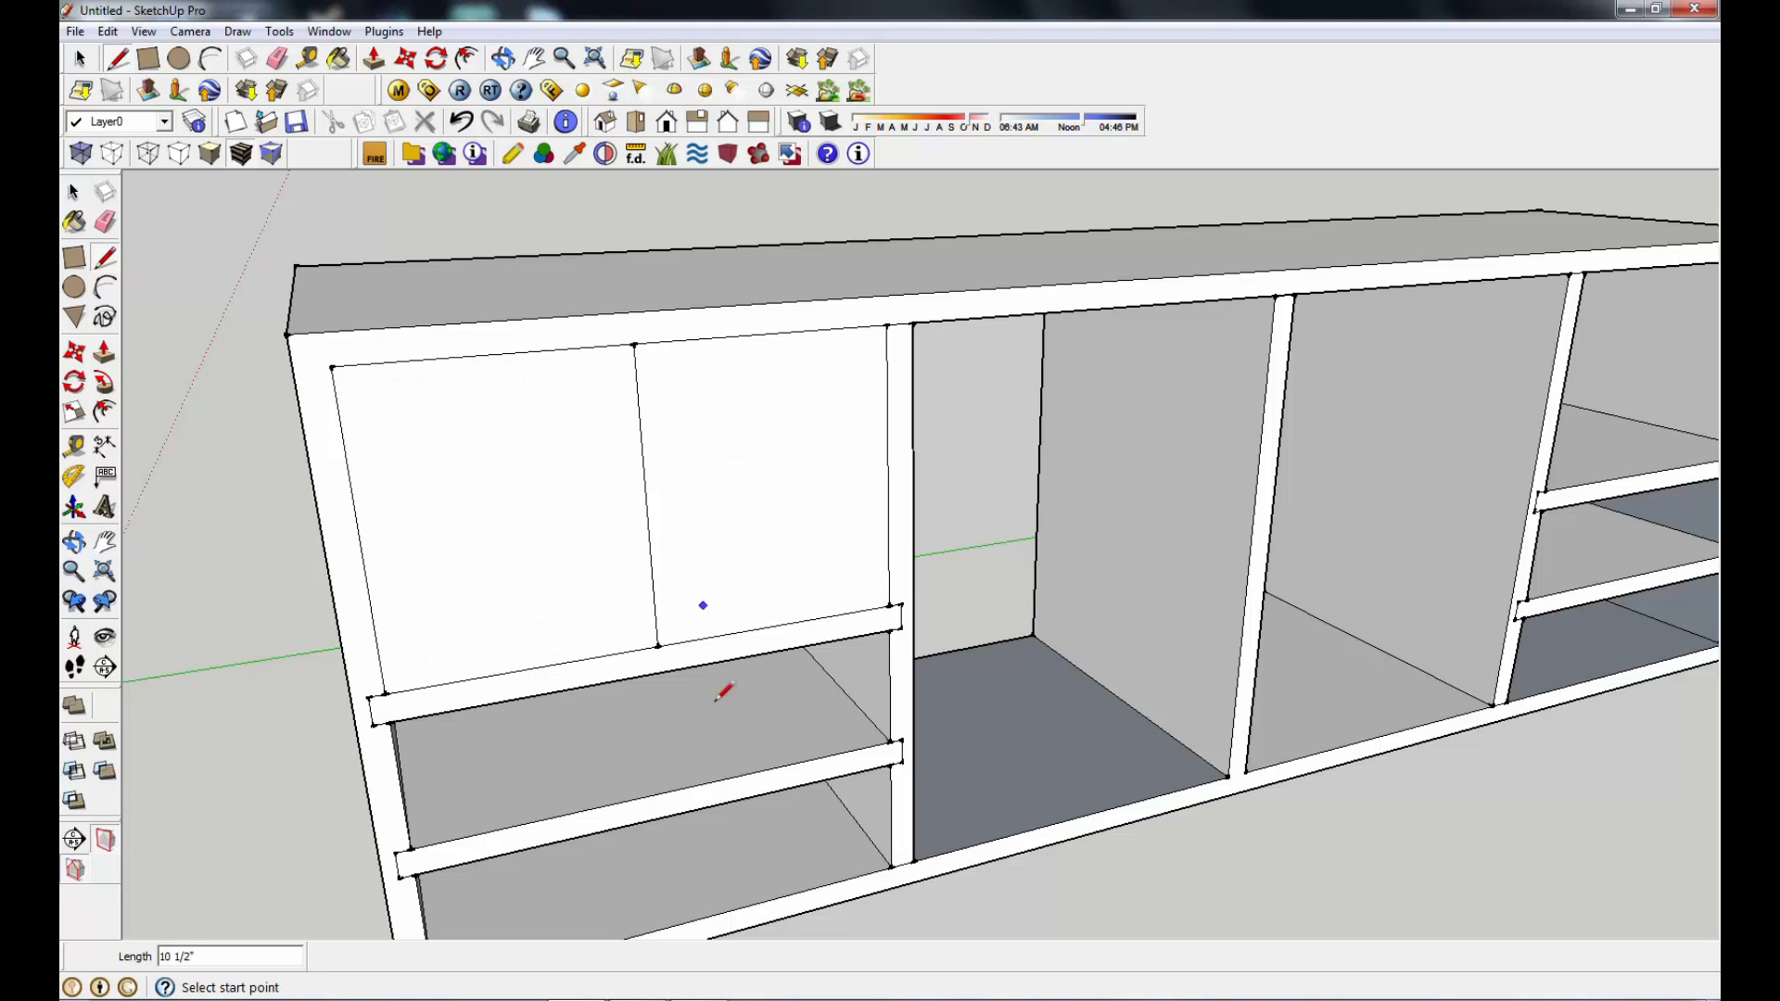
Step: Erase the two front faces on either side of the vertical line in the upper left compartment
{"action": "left_click", "coordinate": [508, 496]}
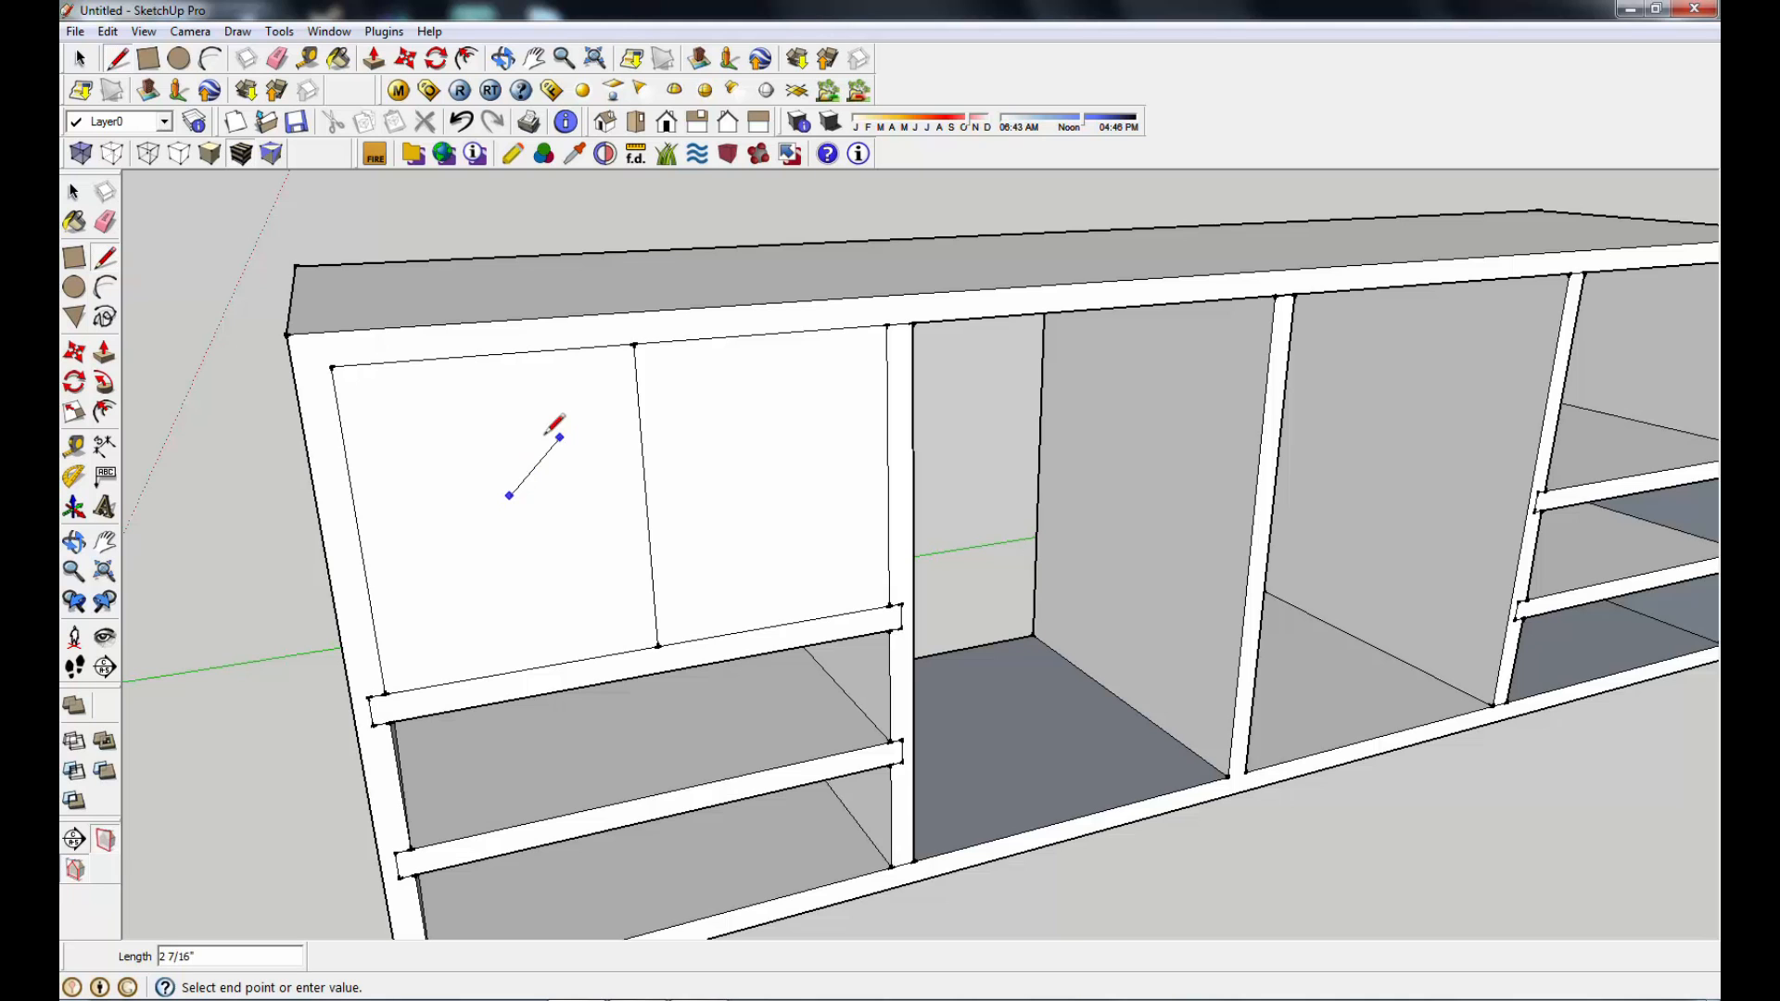
{"action": "key", "text": "space"}
{"action": "left_click", "coordinate": [520, 491]}
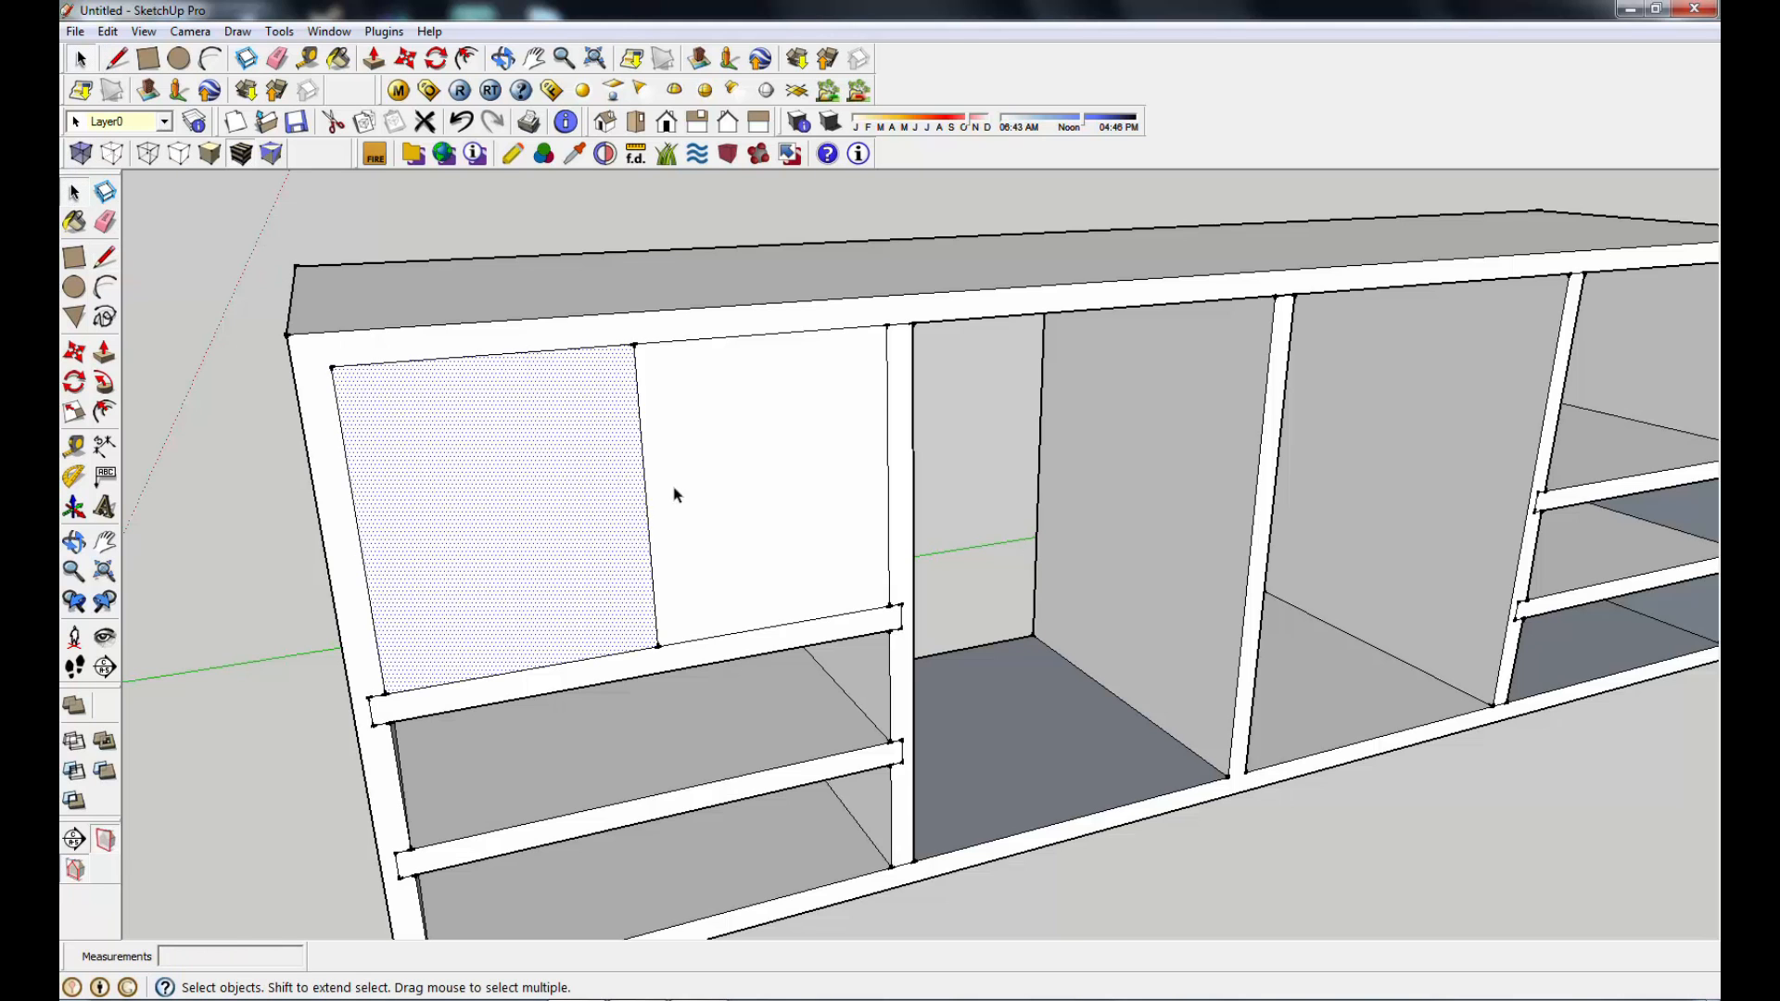
{"action": "left_click", "coordinate": [742, 489], "text": "shift"}
{"action": "right_click", "coordinate": [754, 503]}
{"action": "left_click", "coordinate": [769, 536]}
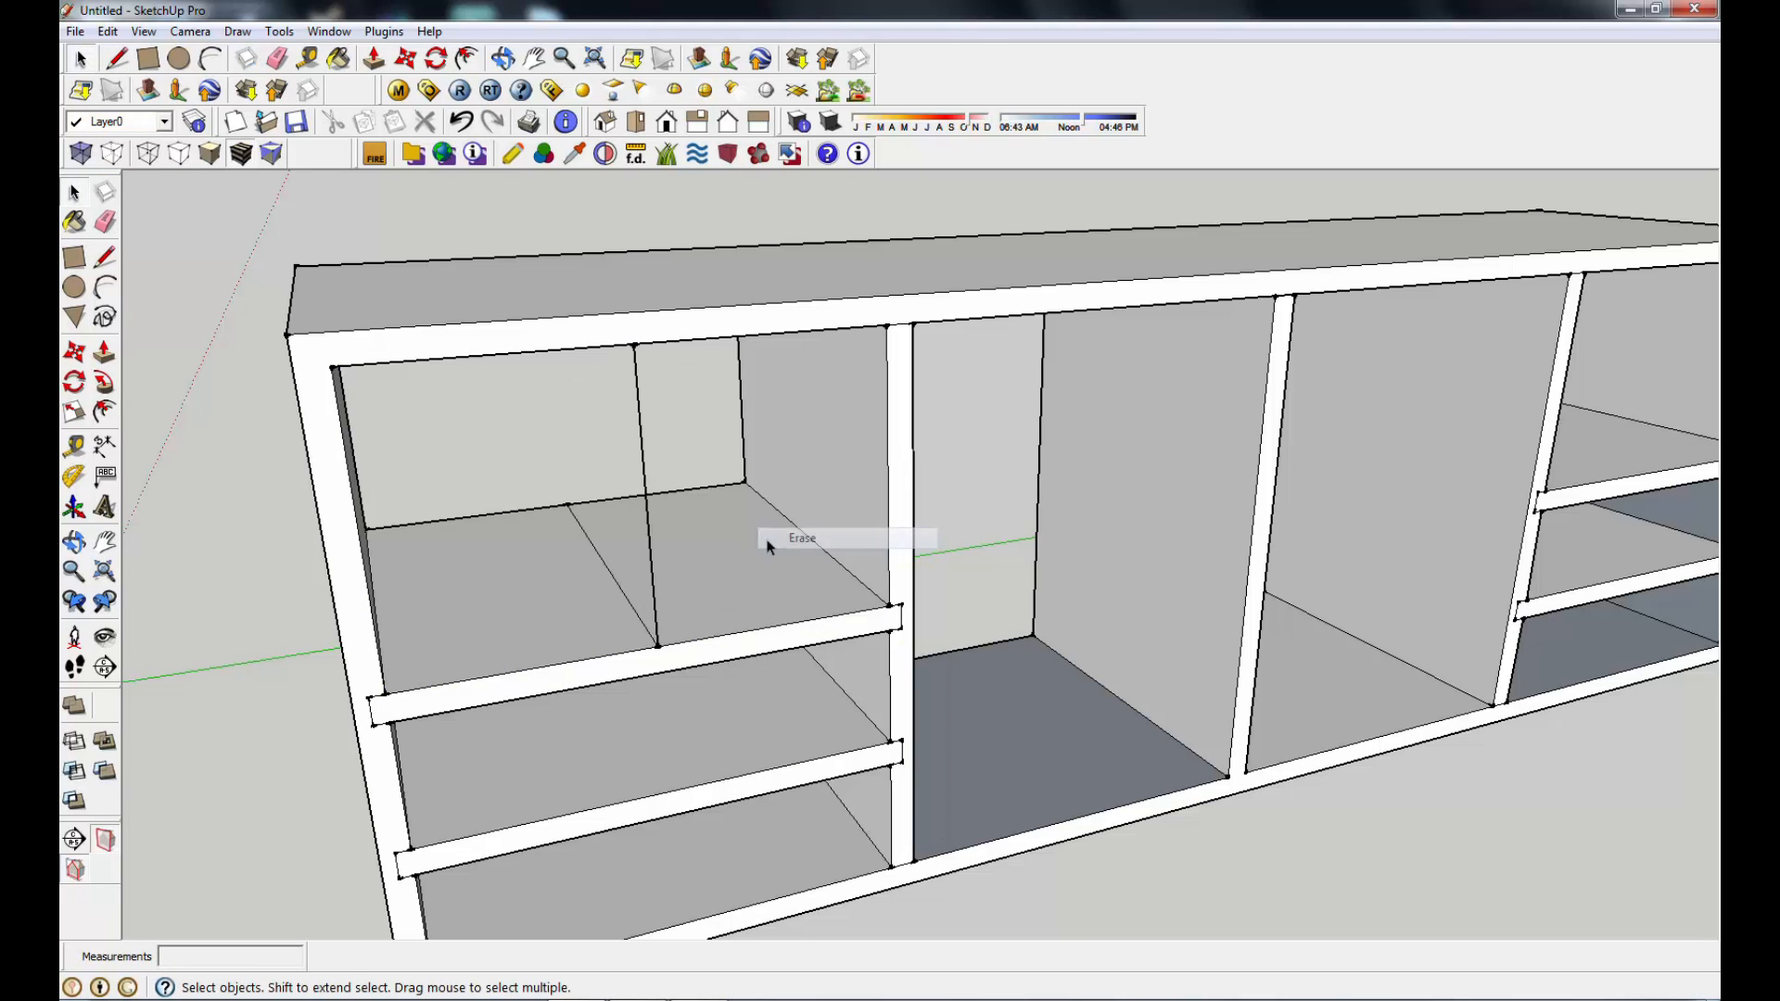
Step: Draw the top and rear edges of the upper left compartment's divider to close it into a front-to-back face
{"action": "scroll", "coordinate": [724, 519], "scroll_direction": "up", "scroll_amount": 3}
{"action": "middle_click_drag", "start_coordinate": [723, 519], "coordinate": [675, 309]}
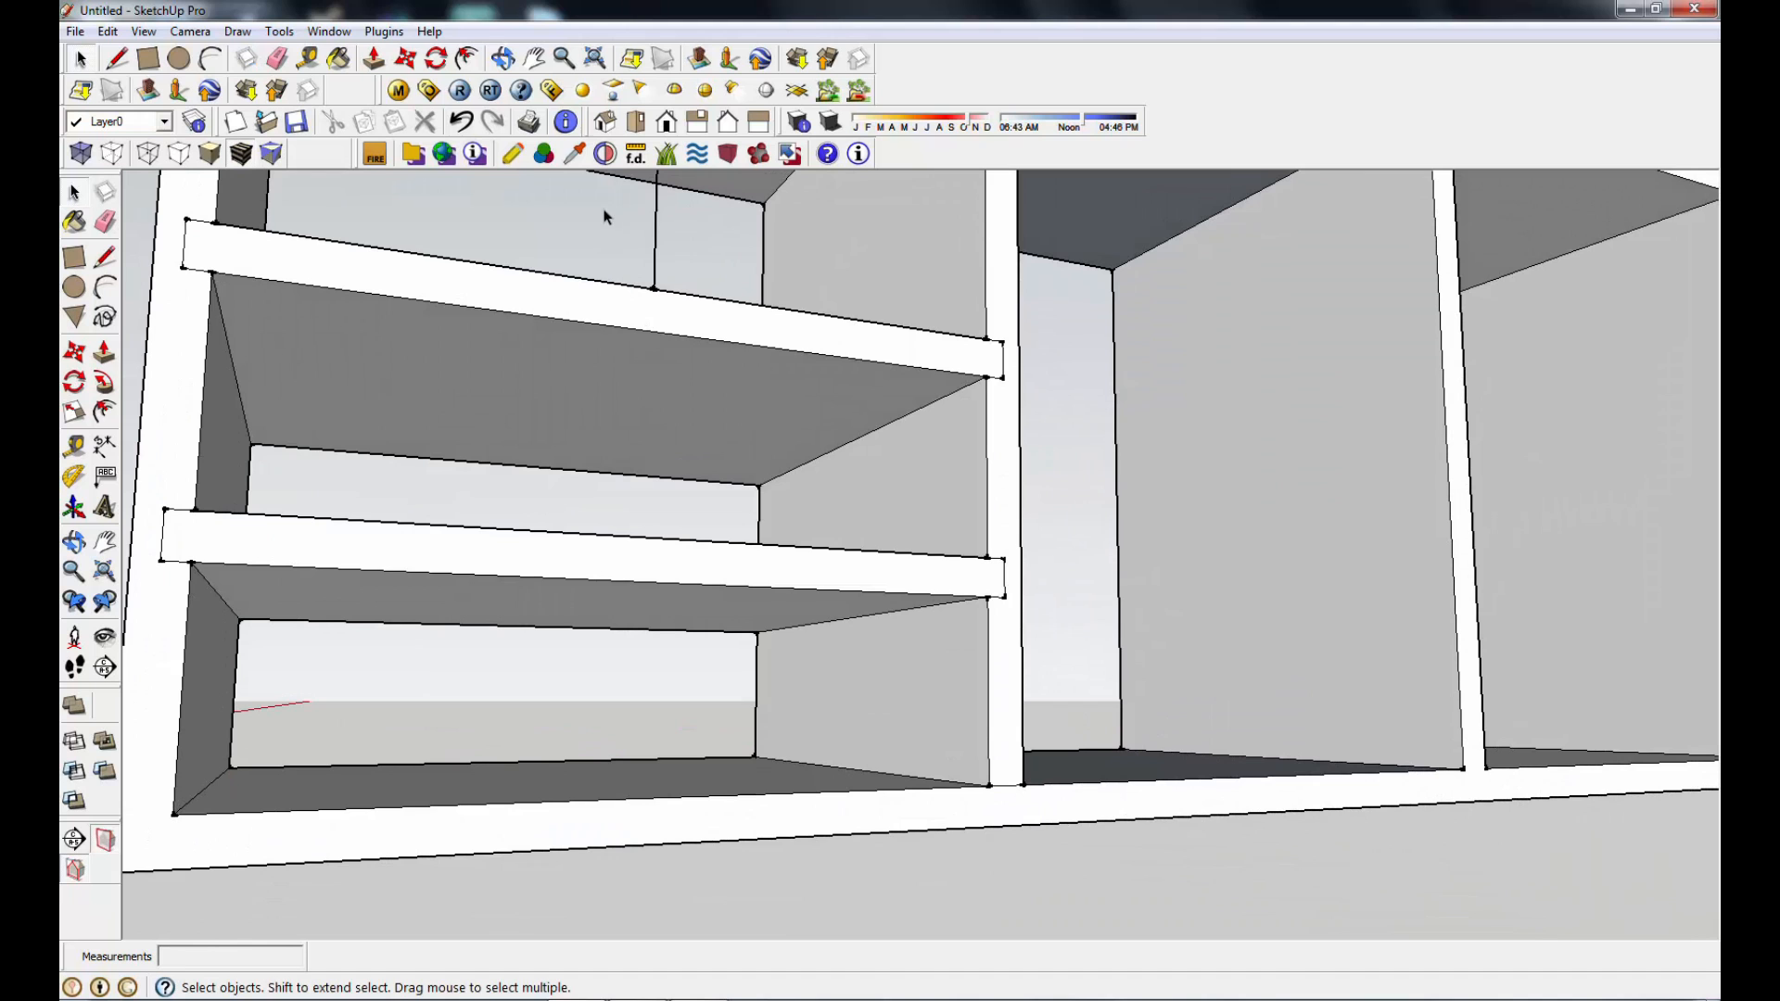
{"action": "middle_click_drag", "start_coordinate": [673, 557], "coordinate": [453, 556]}
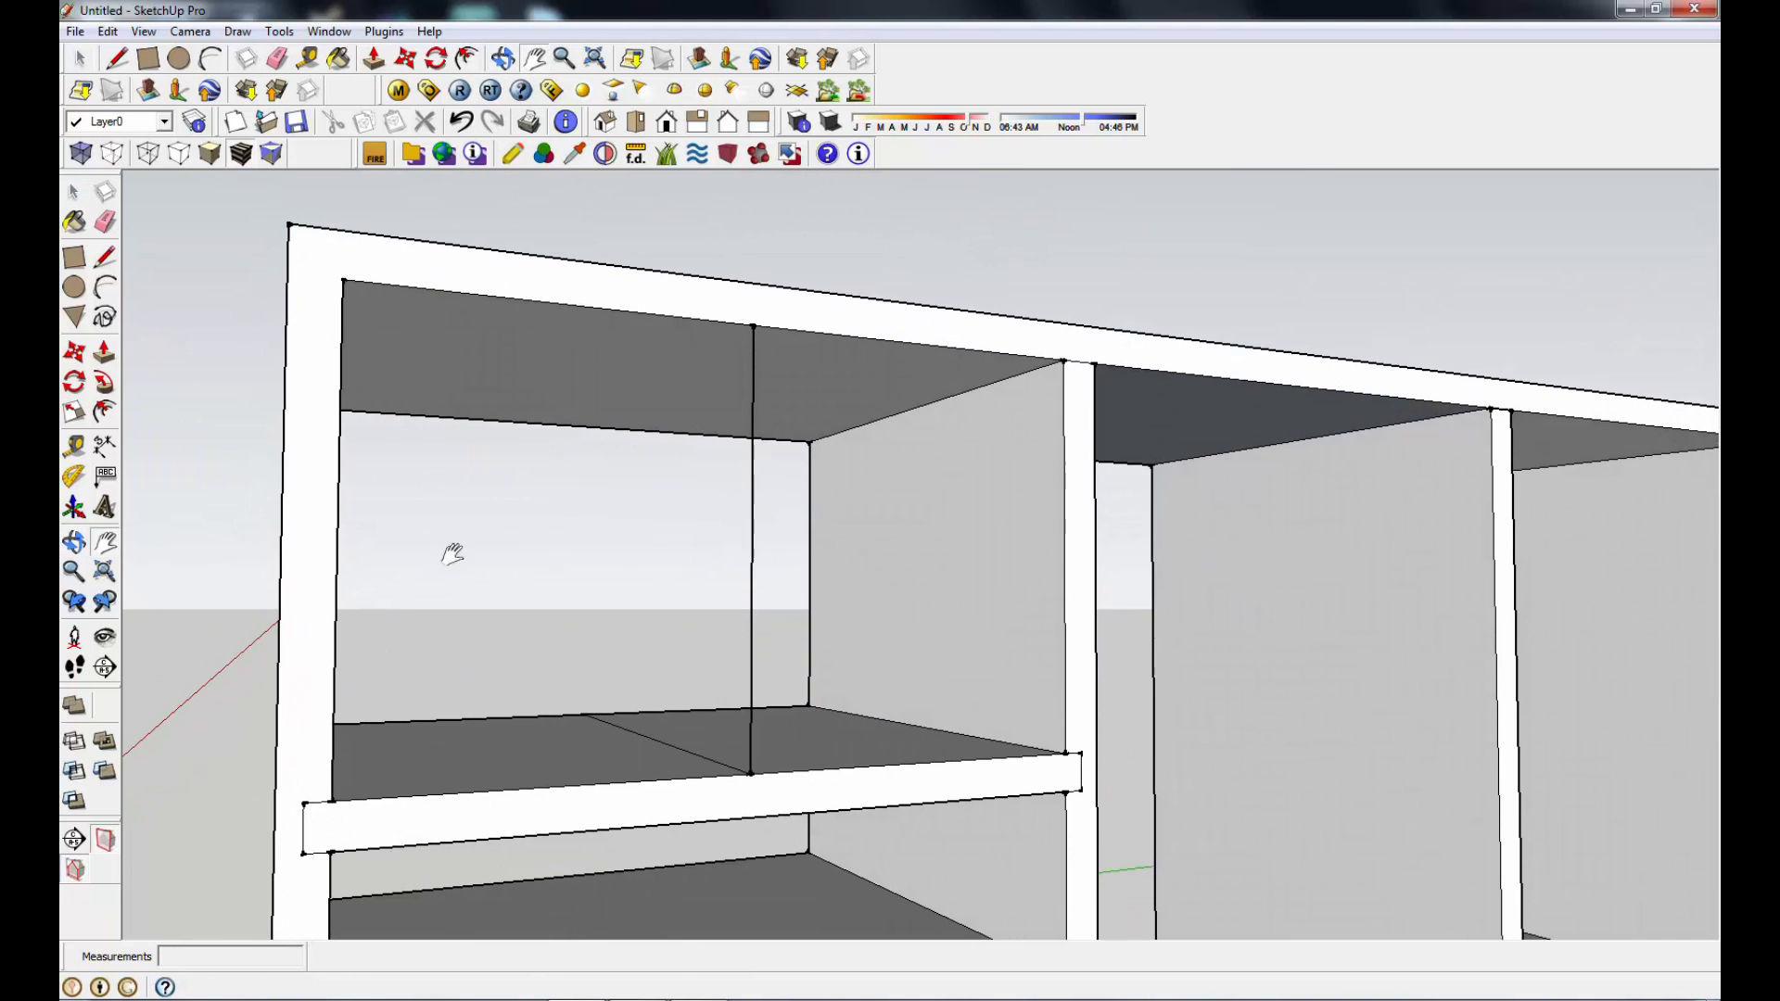
{"action": "left_click", "coordinate": [105, 257]}
{"action": "left_click", "coordinate": [753, 326]}
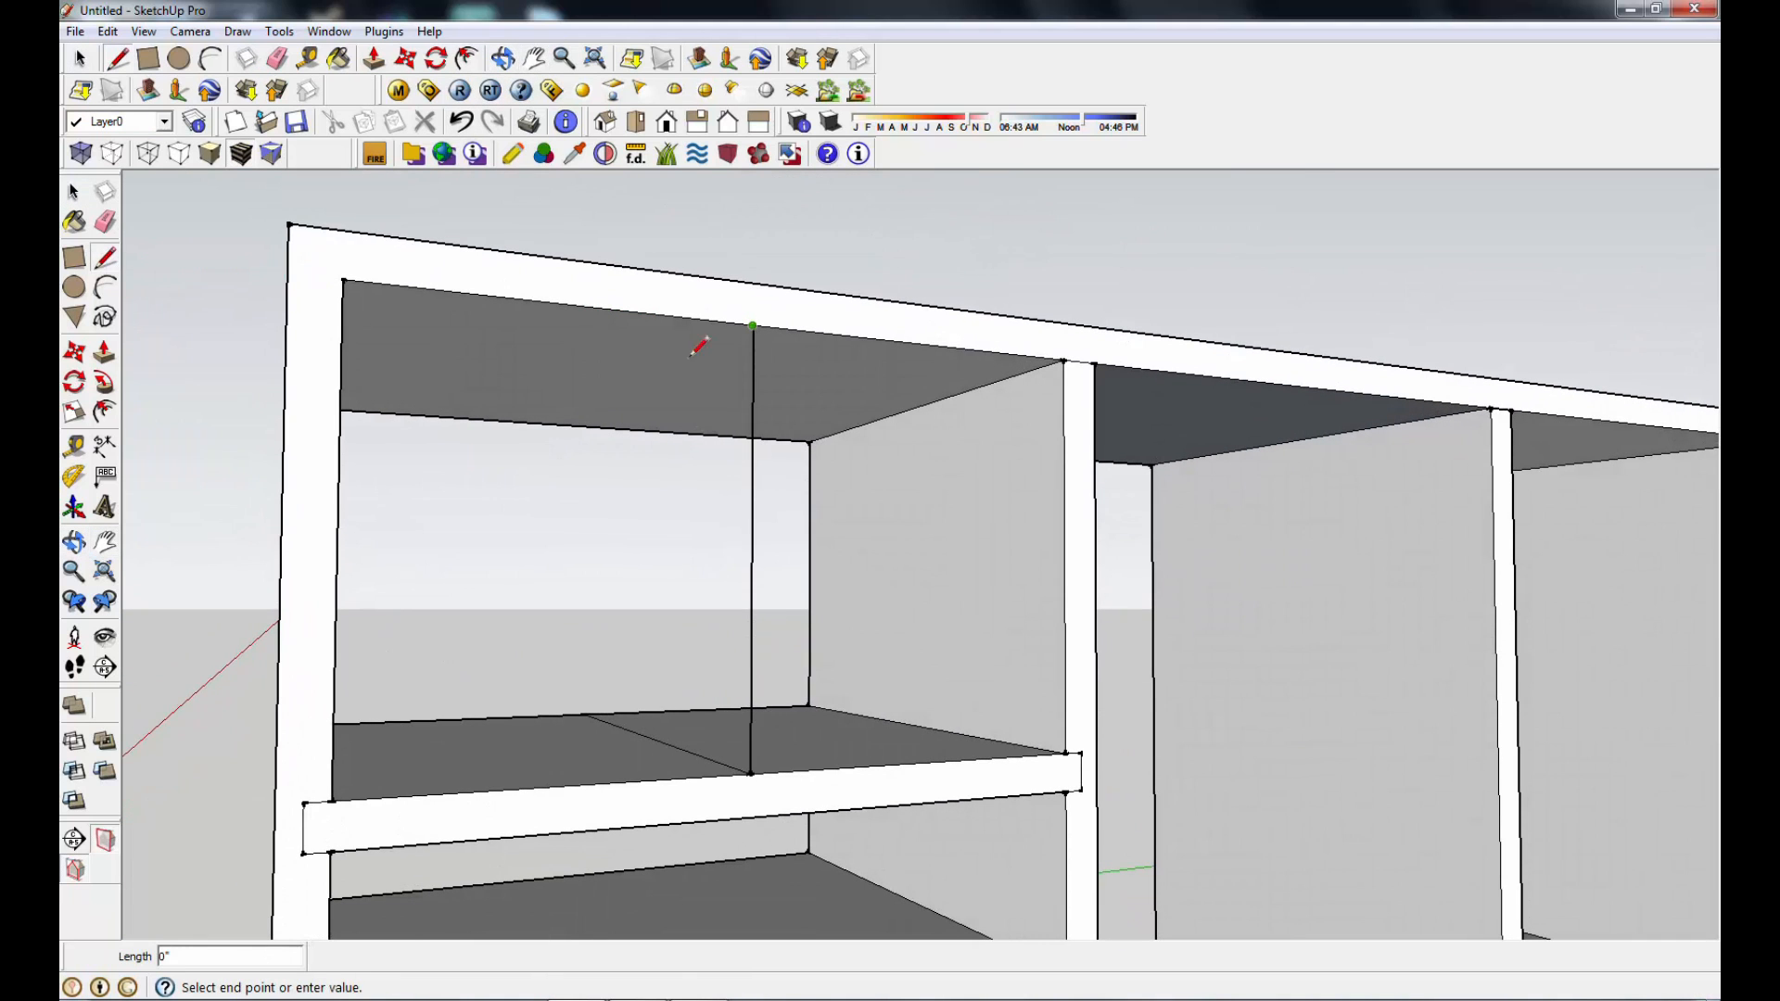
{"action": "left_click", "coordinate": [588, 425]}
{"action": "middle_click_drag", "start_coordinate": [691, 536], "coordinate": [620, 678]}
{"action": "left_click", "coordinate": [590, 701]}
{"action": "left_click", "coordinate": [589, 415]}
Step: Erase the two rear faces on either side of the new divider in the upper left compartment
{"action": "scroll", "coordinate": [886, 596], "scroll_direction": "down", "scroll_amount": 1}
{"action": "middle_click_drag", "start_coordinate": [881, 601], "coordinate": [580, 623]}
{"action": "right_click", "coordinate": [528, 557]}
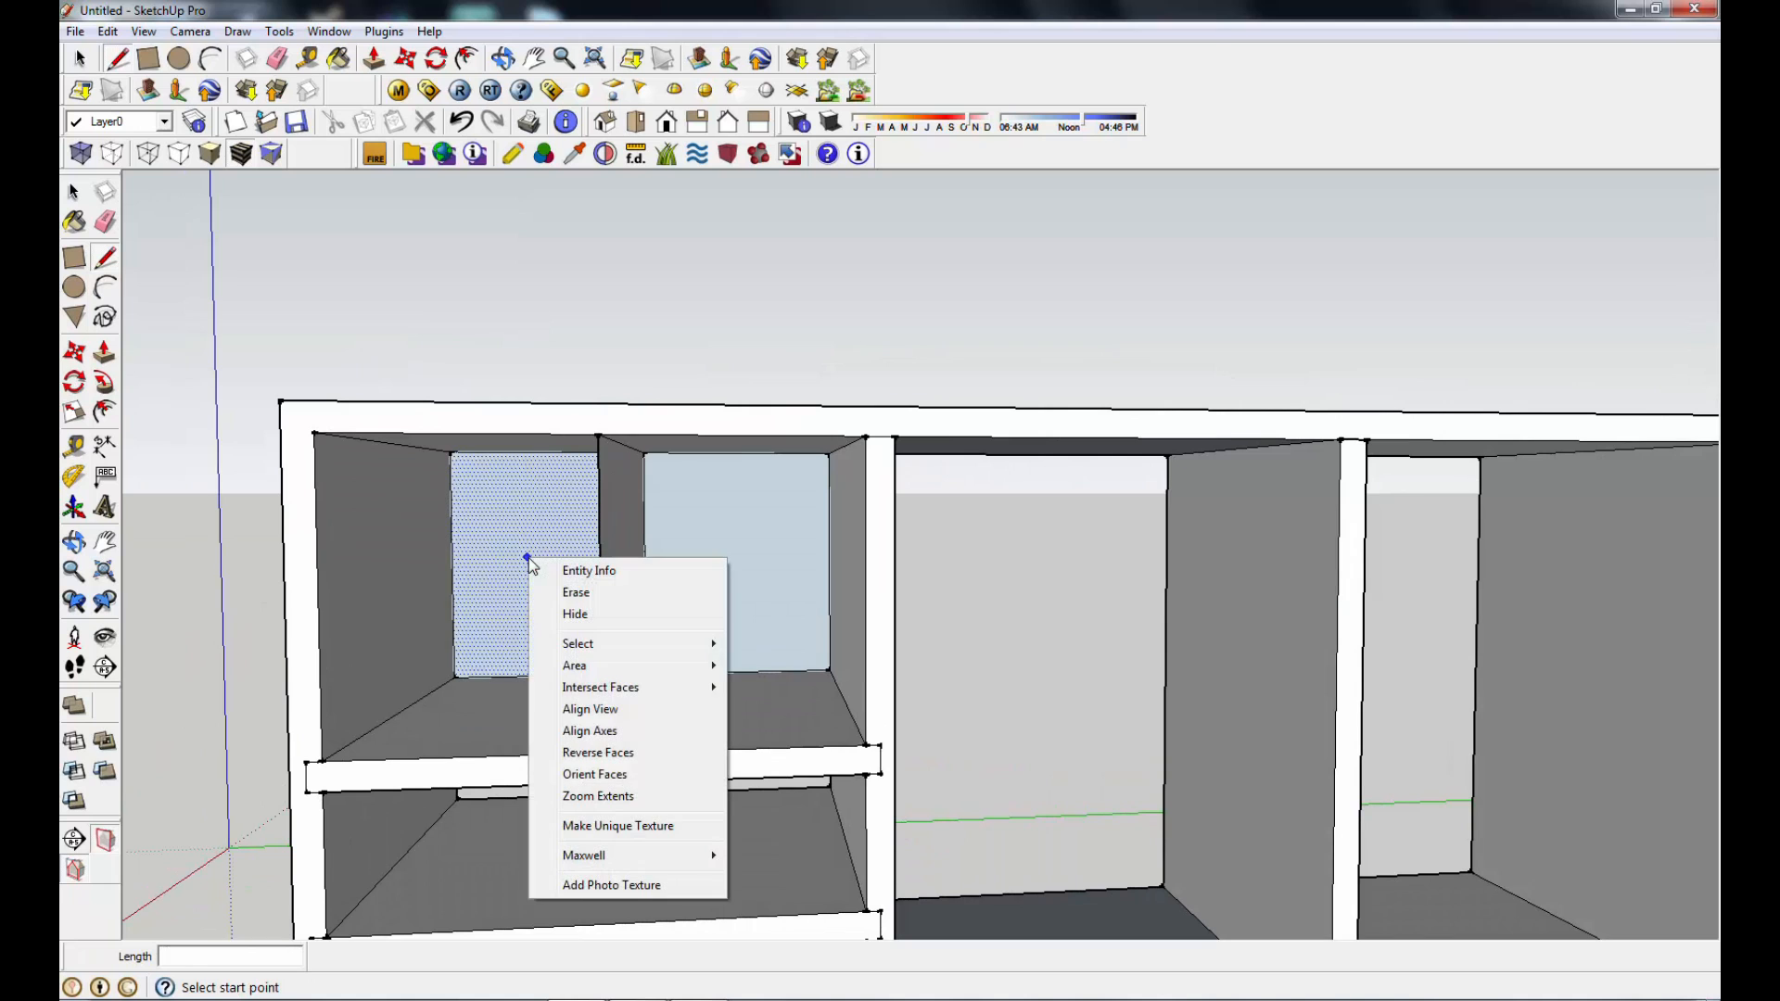
{"action": "left_click", "coordinate": [579, 594]}
{"action": "right_click", "coordinate": [726, 555]}
{"action": "left_click", "coordinate": [773, 593]}
Step: Push/Pull the right side of the new divider outward by 0.5"
{"action": "left_click", "coordinate": [104, 353]}
{"action": "middle_click_drag", "start_coordinate": [720, 731], "coordinate": [616, 708]}
{"action": "left_click", "coordinate": [617, 707]}
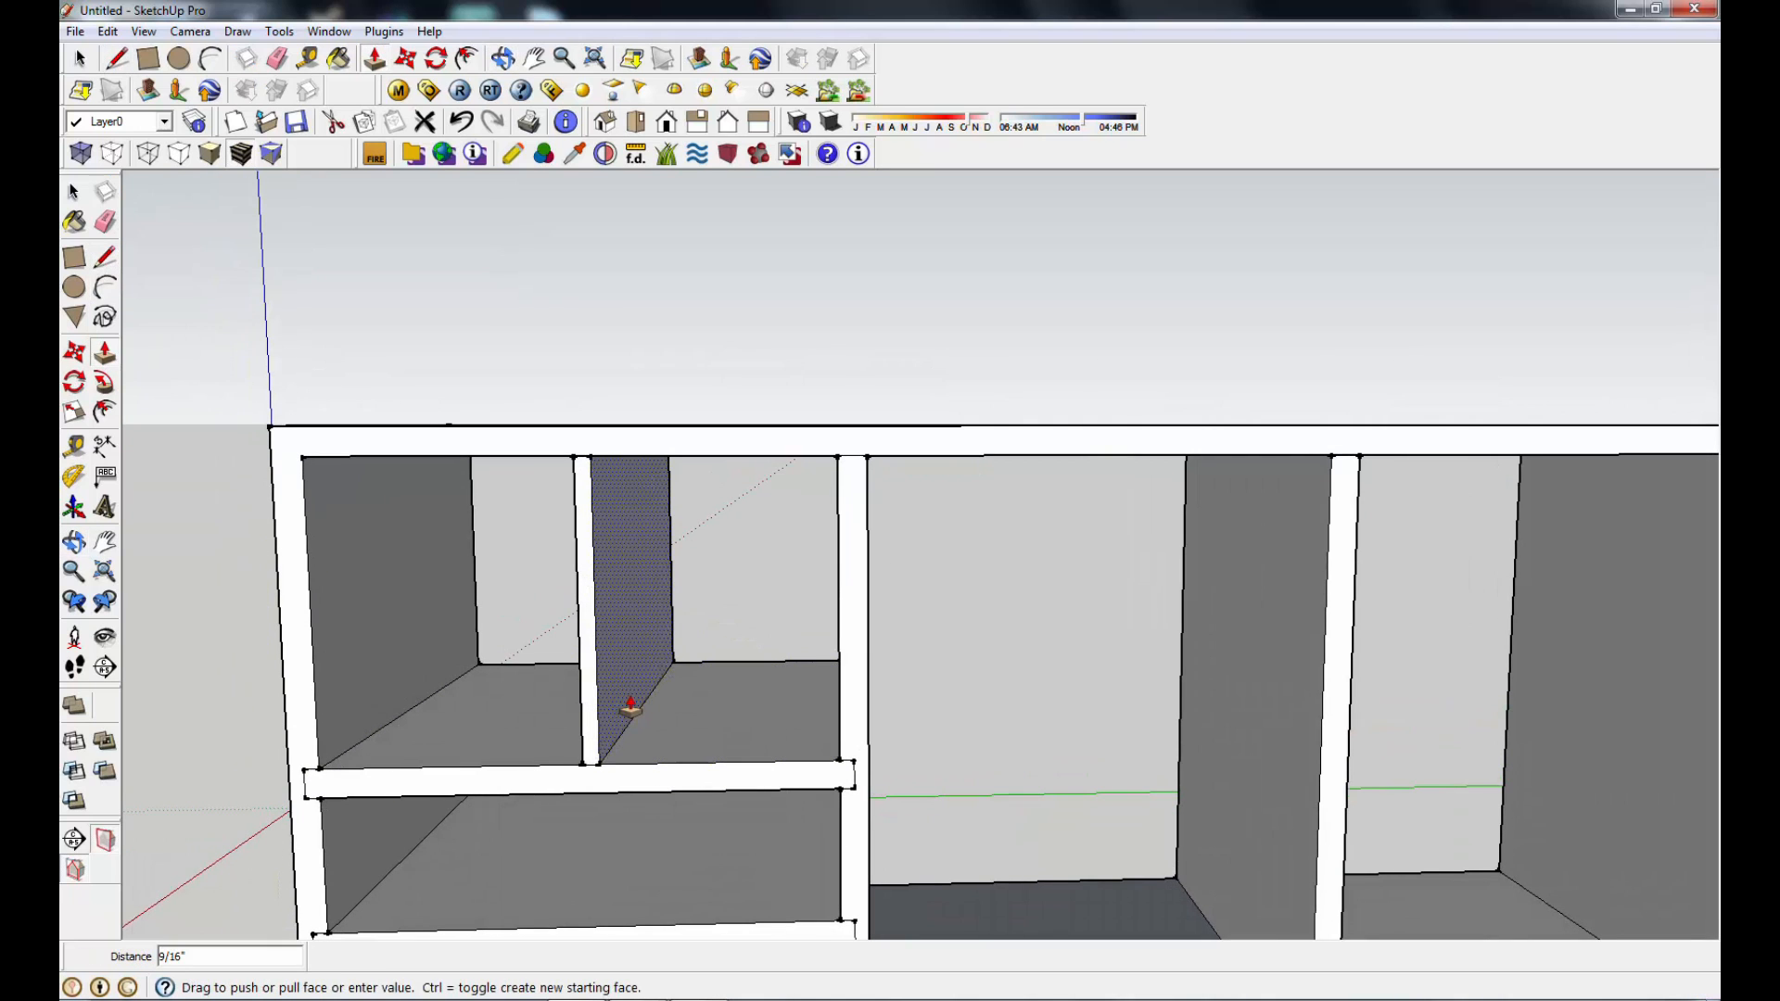
{"action": "left_click", "coordinate": [634, 709]}
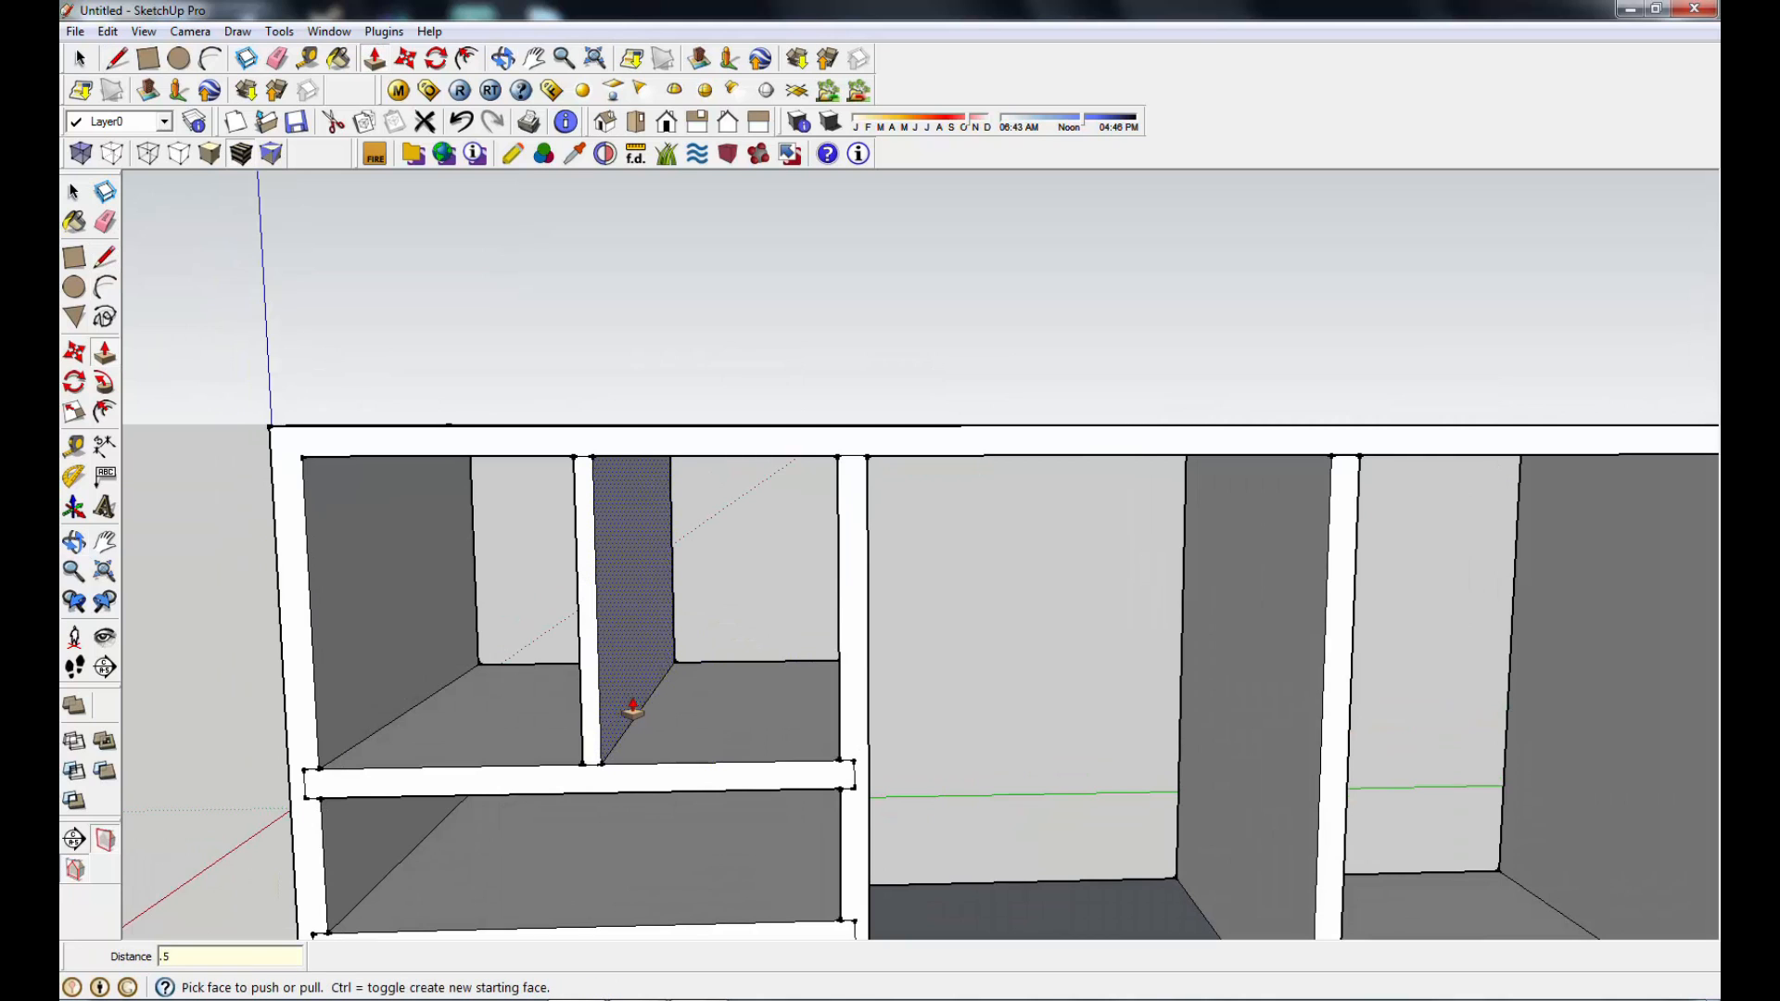
{"action": "key", "text": "Return"}
Step: Push/Pull the left side of the new divider outward by 1/2"
{"action": "middle_click_drag", "start_coordinate": [760, 712], "coordinate": [845, 720]}
{"action": "left_click", "coordinate": [647, 720]}
{"action": "left_click", "coordinate": [620, 724]}
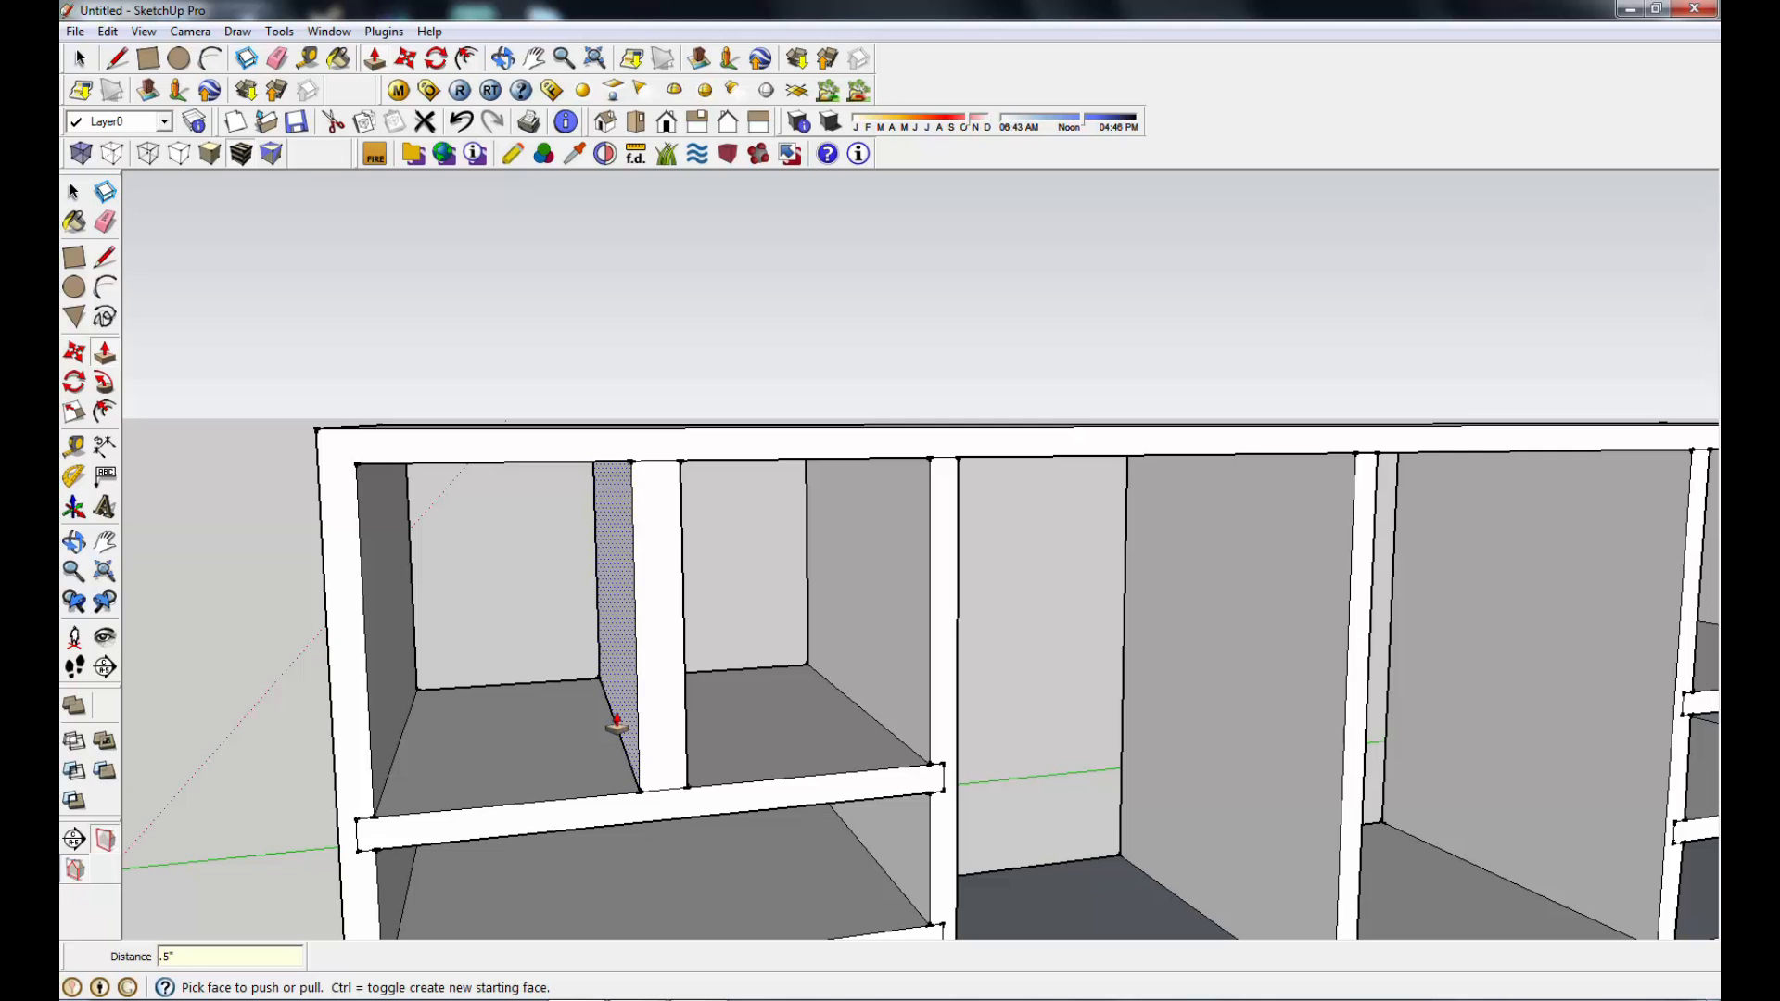
{"action": "left_click", "coordinate": [616, 723]}
{"action": "left_click", "coordinate": [600, 712]}
{"action": "middle_click_drag", "start_coordinate": [795, 715], "coordinate": [634, 714]}
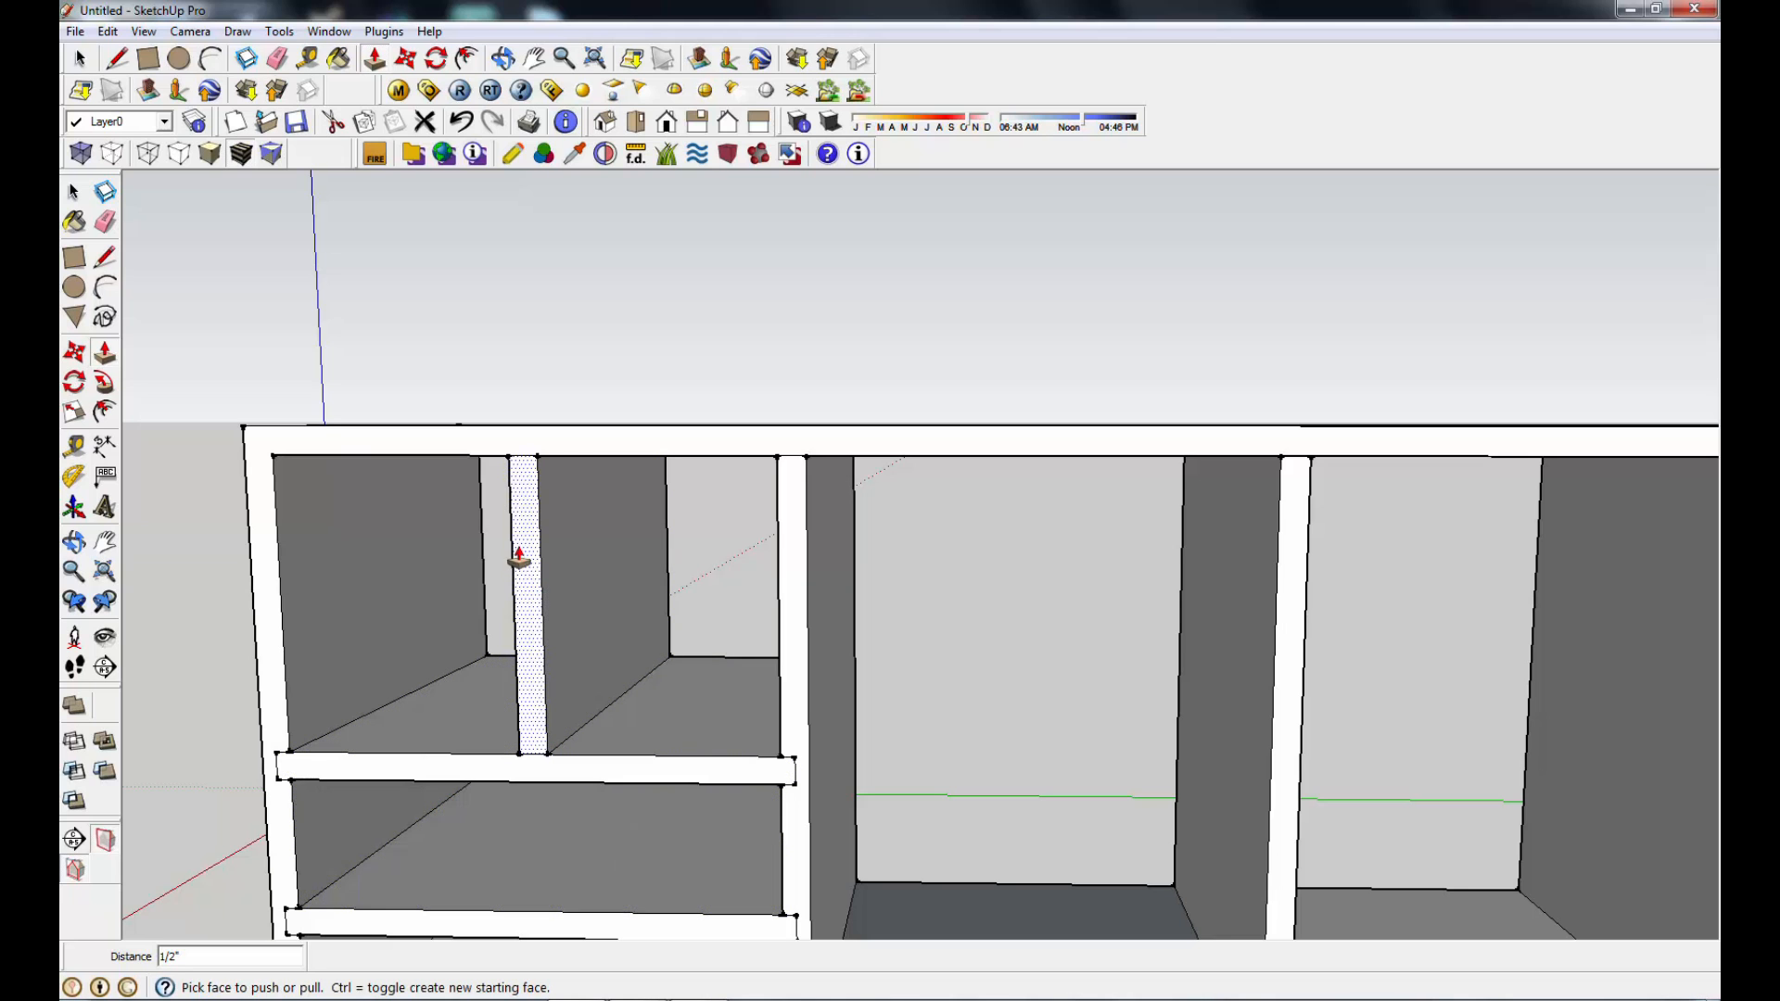
Step: Draw a horizontal line on the left side panel's inner face, from its front edge's midpoint in the top compartment to the rear edge
{"action": "scroll", "coordinate": [551, 870], "scroll_direction": "down", "scroll_amount": 1}
{"action": "middle_click_drag", "start_coordinate": [565, 728], "coordinate": [815, 707]}
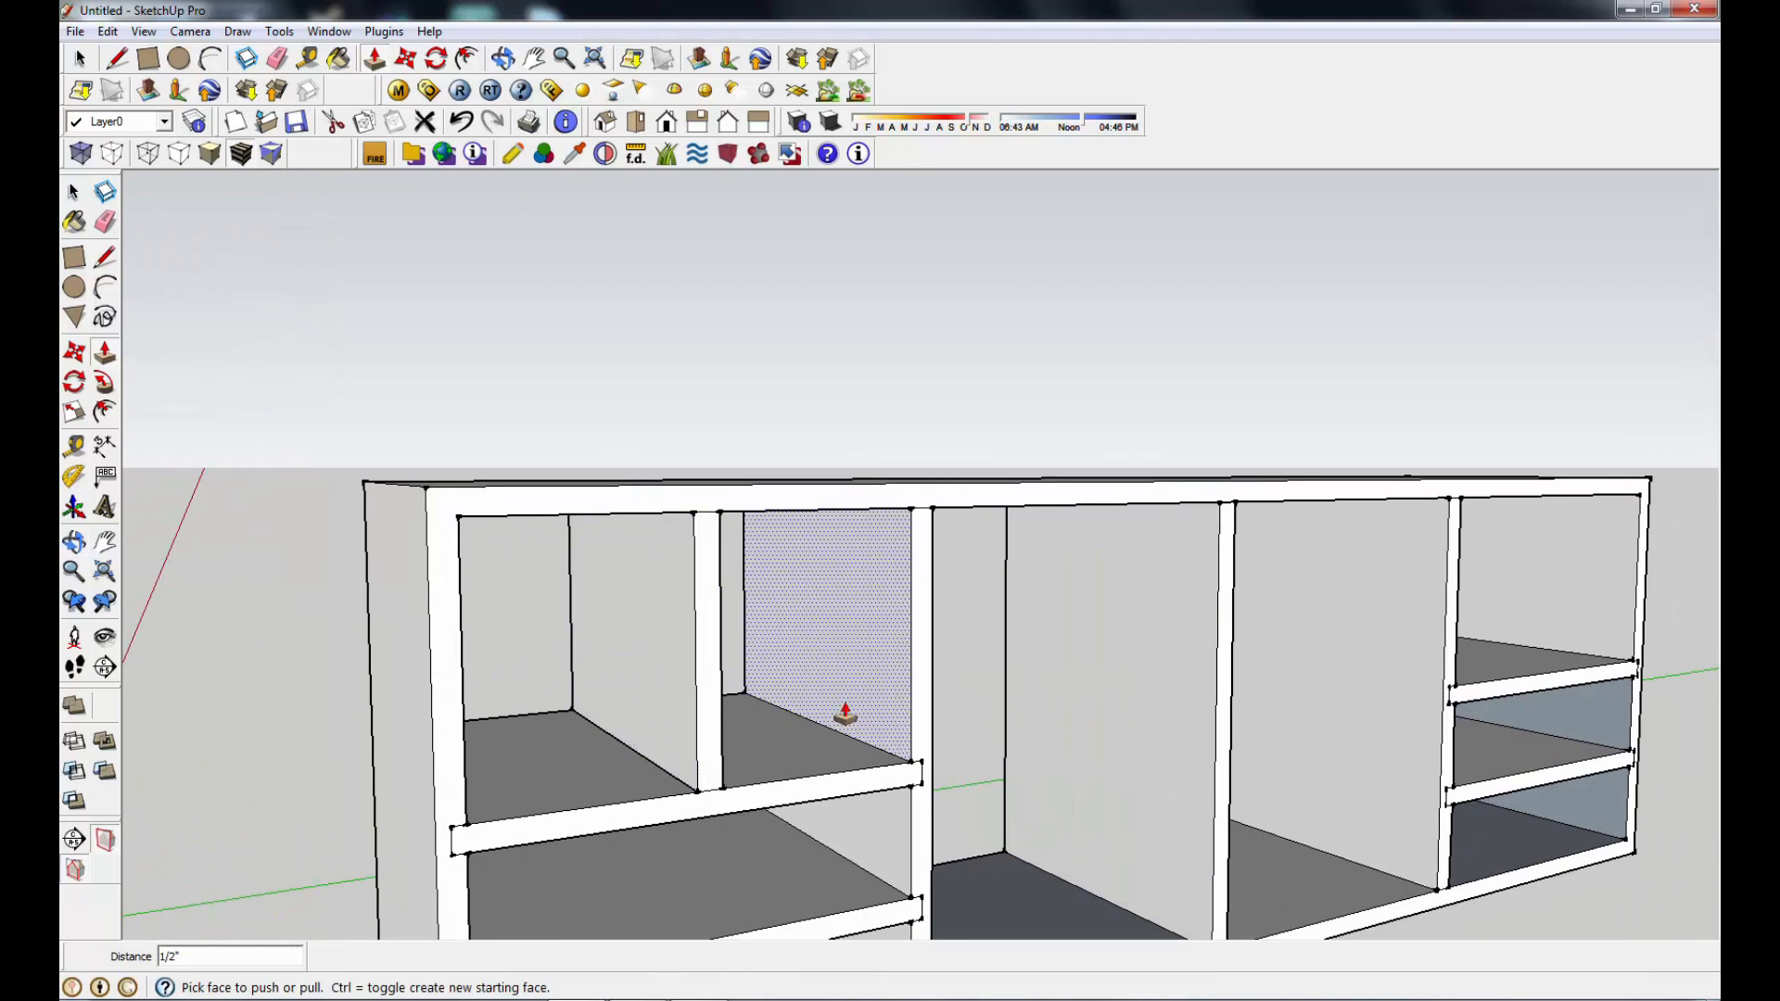
{"action": "scroll", "coordinate": [806, 725], "scroll_direction": "up", "scroll_amount": 1}
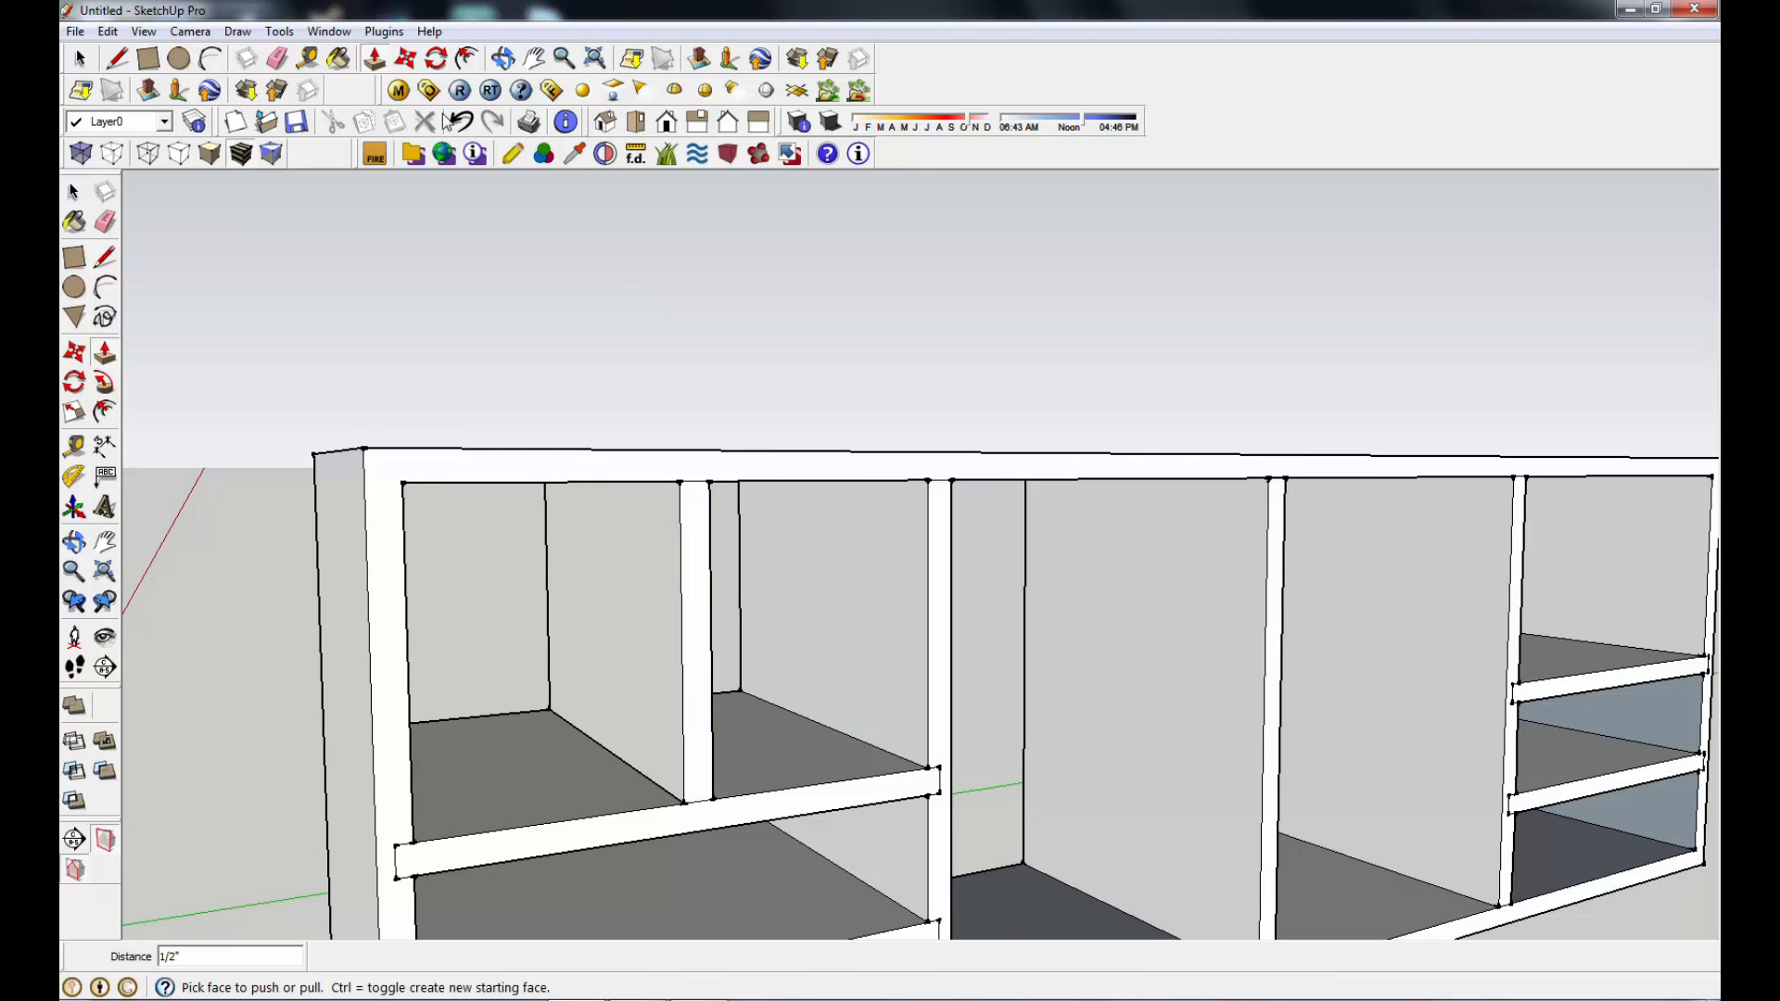
{"action": "left_click", "coordinate": [534, 61]}
{"action": "mouse_move", "coordinate": [716, 474]}
{"action": "middle_mouse_down"}
{"action": "mouse_move", "coordinate": [707, 422]}
{"action": "mouse_move", "coordinate": [733, 496]}
{"action": "middle_mouse_up"}
{"action": "left_click_drag", "start_coordinate": [621, 532], "coordinate": [610, 520]}
{"action": "middle_click_drag", "start_coordinate": [735, 565], "coordinate": [467, 595]}
{"action": "left_click", "coordinate": [105, 257]}
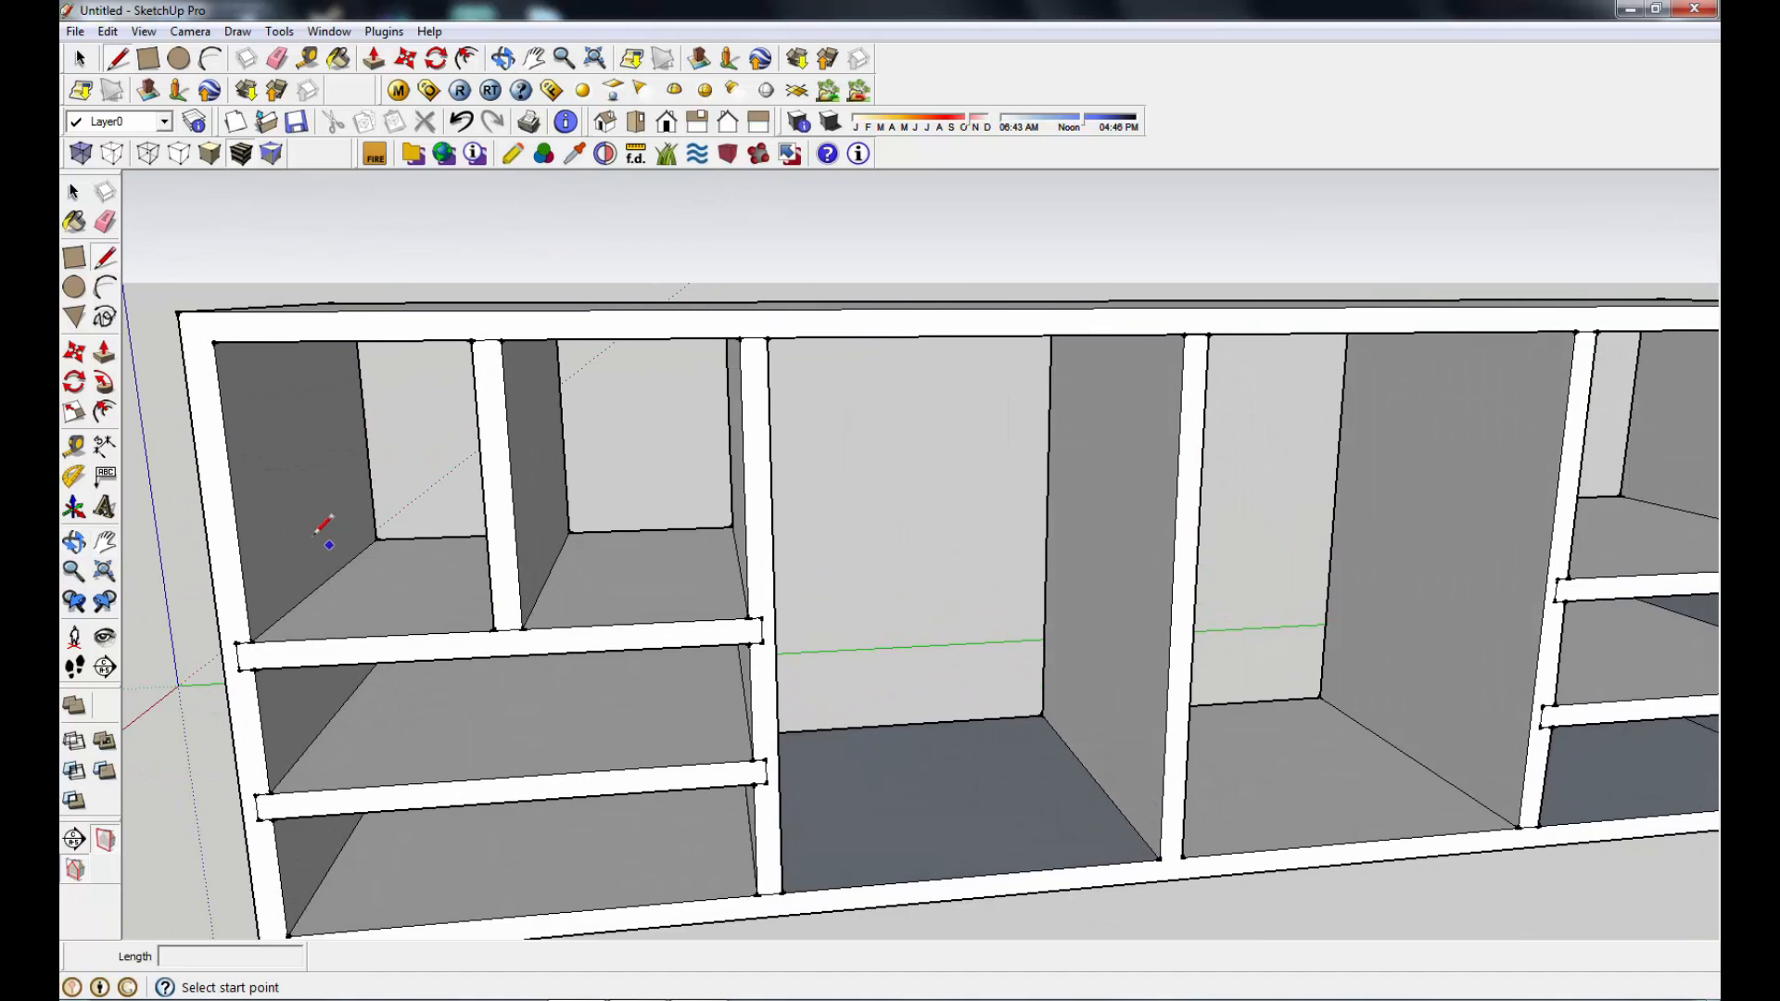
{"action": "left_click", "coordinate": [233, 496]}
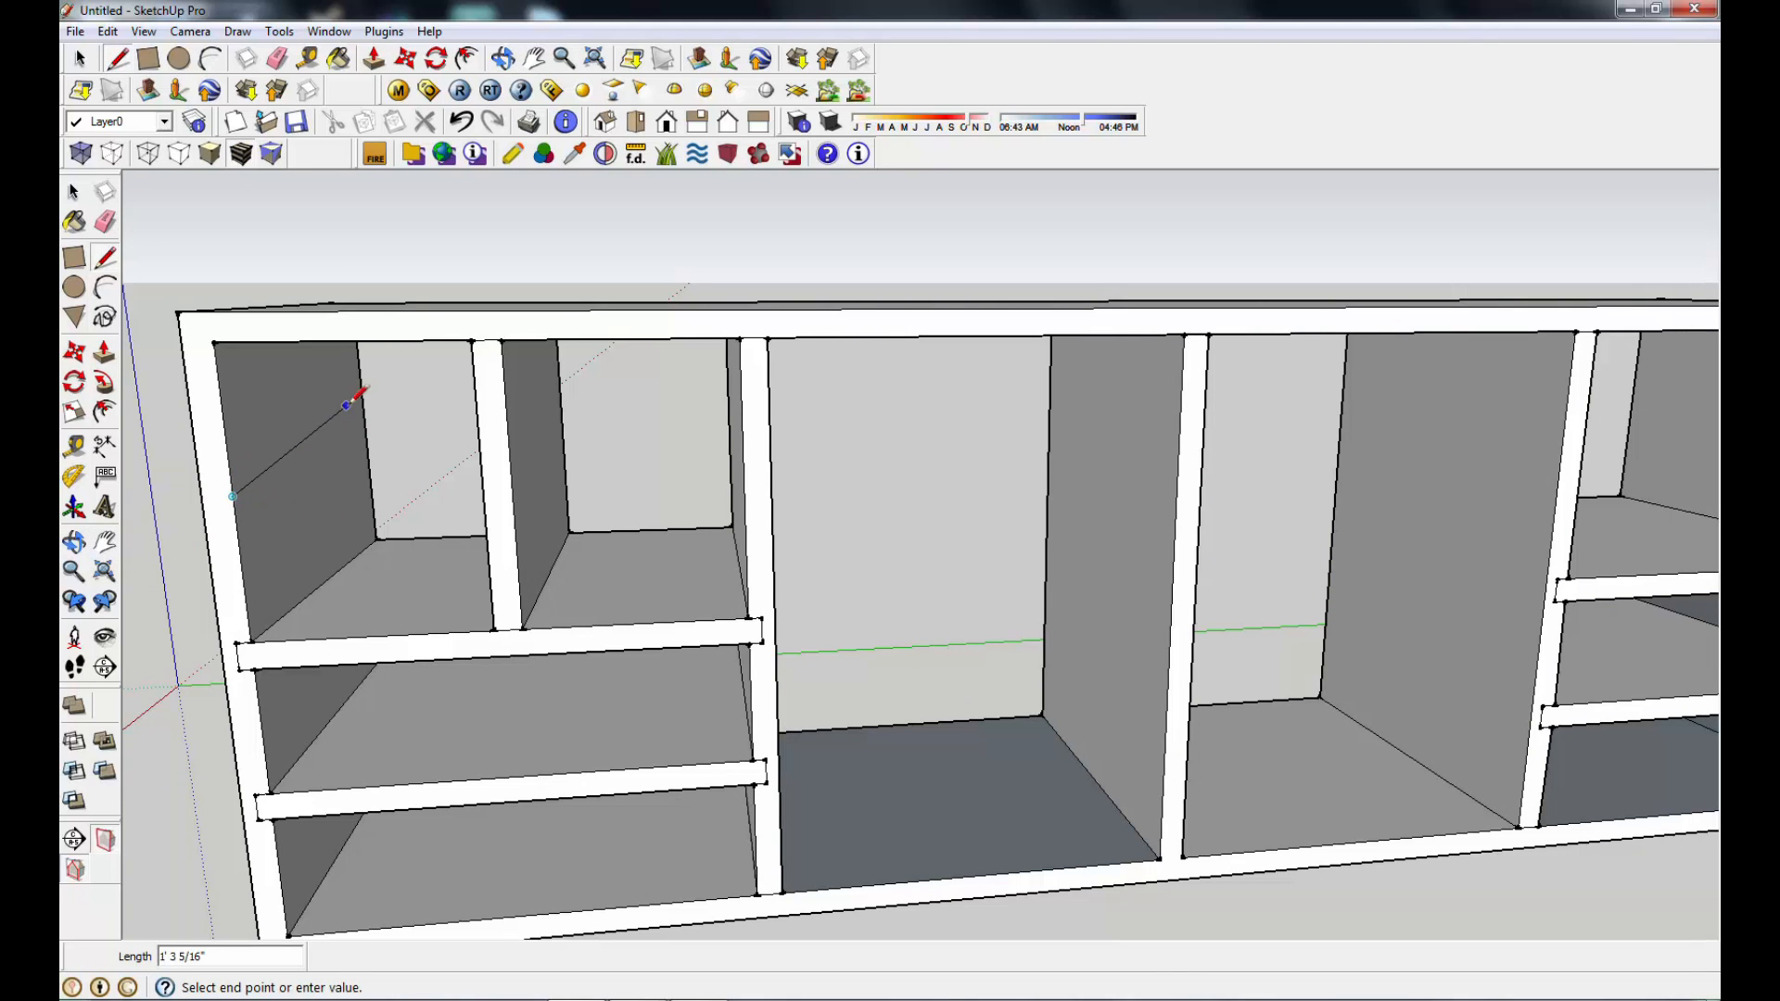
{"action": "left_click", "coordinate": [366, 434]}
Step: Draw a matching horizontal line on the upper left compartment's right wall, from its front edge's midpoint to the rear edge
{"action": "scroll", "coordinate": [649, 459], "scroll_direction": "down", "scroll_amount": 3}
{"action": "middle_click_drag", "start_coordinate": [727, 473], "coordinate": [790, 492]}
{"action": "left_click", "coordinate": [791, 478]}
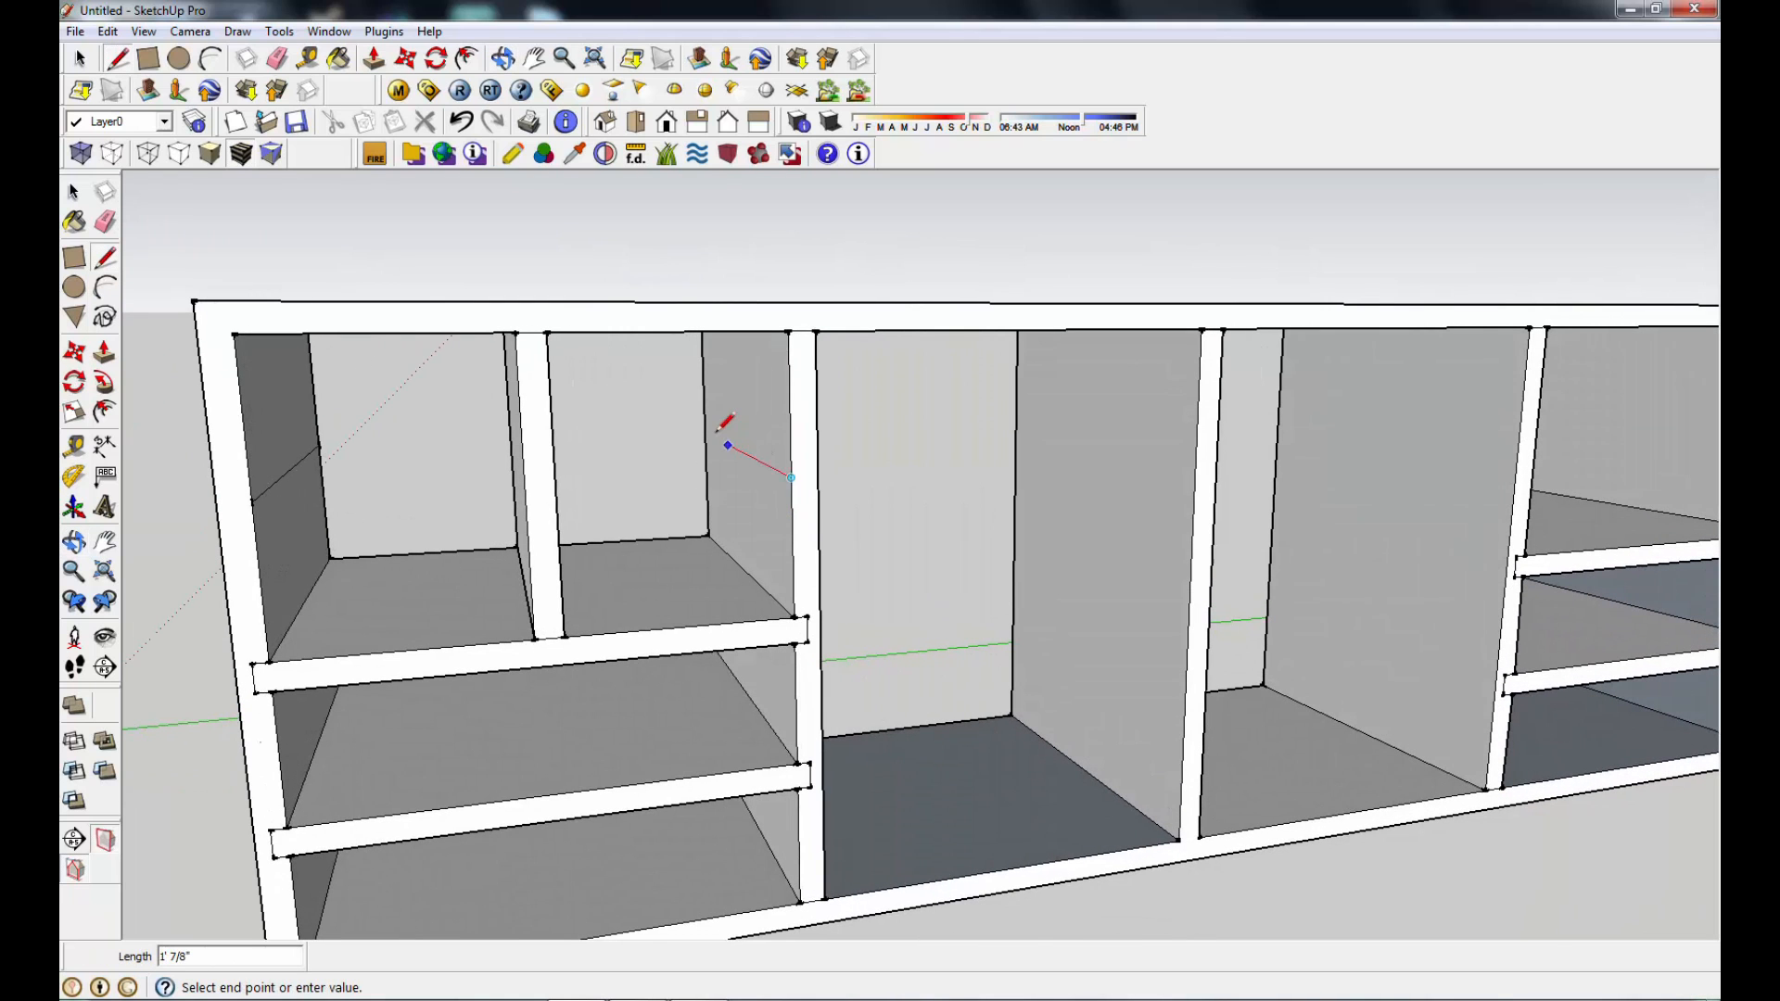
{"action": "left_click", "coordinate": [704, 432]}
Step: Draw 8 1/4" horizontal lines at mid-height across the front openings on both sides of the new divider
{"action": "left_click", "coordinate": [794, 473]}
{"action": "middle_click_drag", "start_coordinate": [795, 470], "coordinate": [501, 489]}
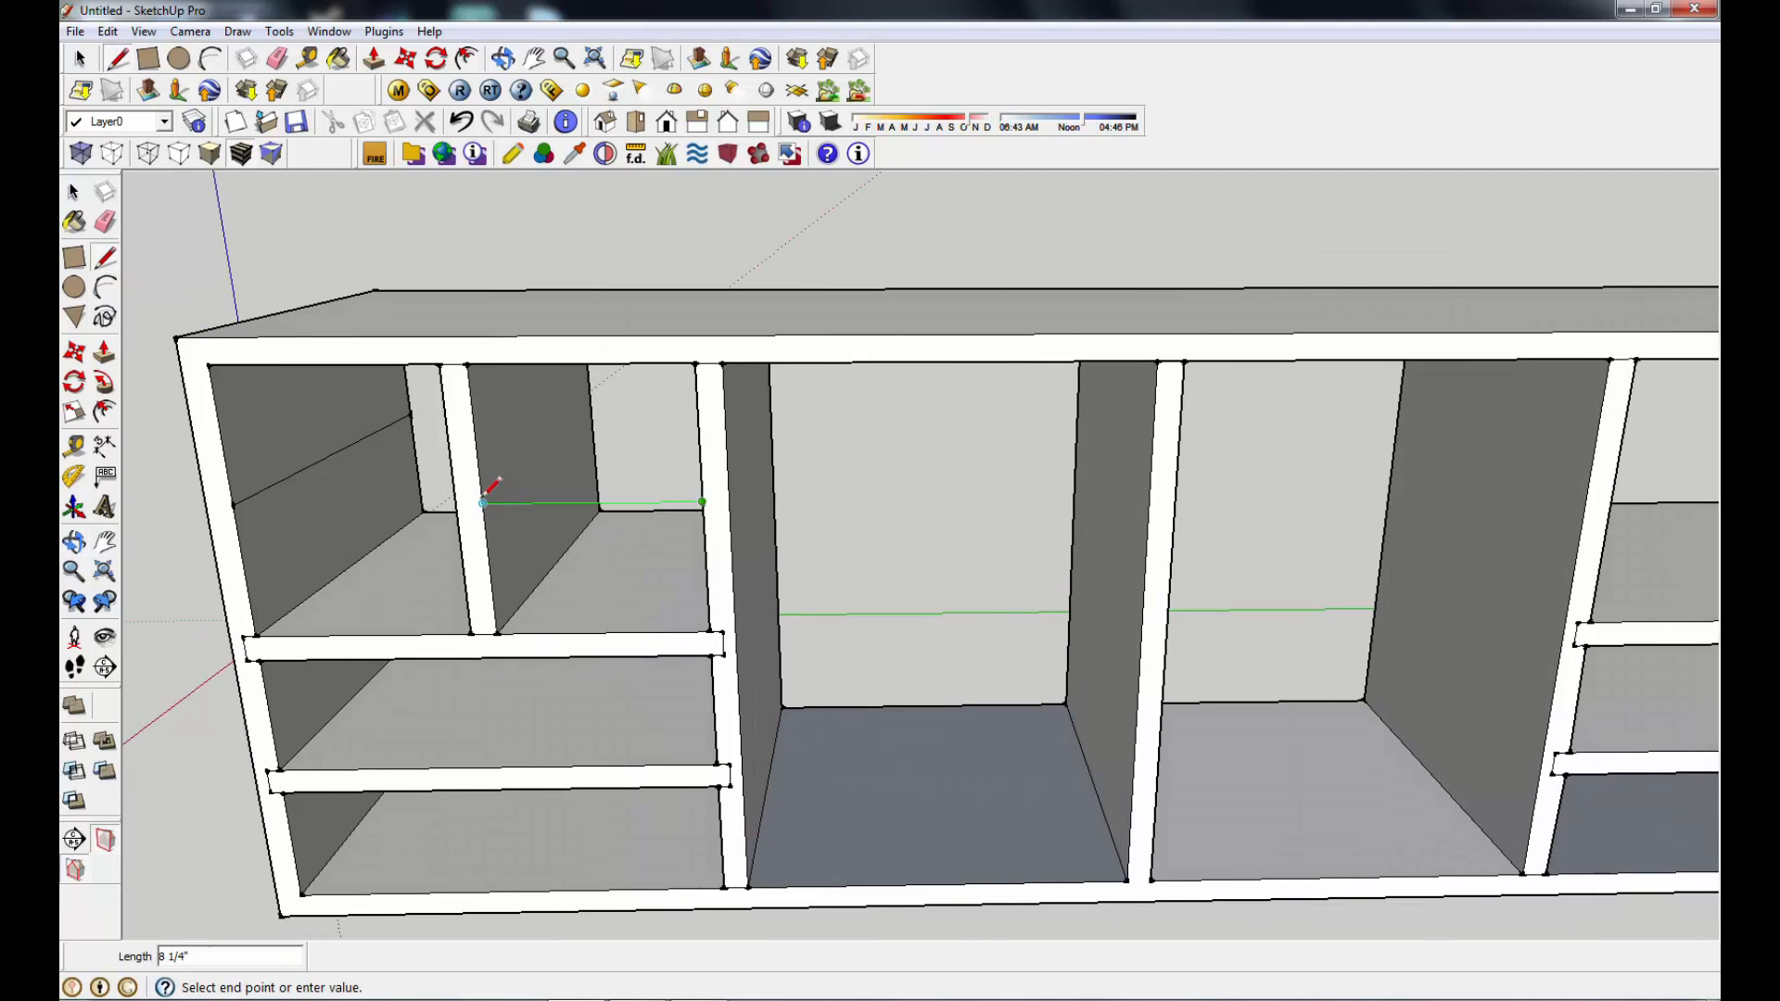
{"action": "left_click", "coordinate": [483, 503]}
{"action": "left_click", "coordinate": [455, 503]}
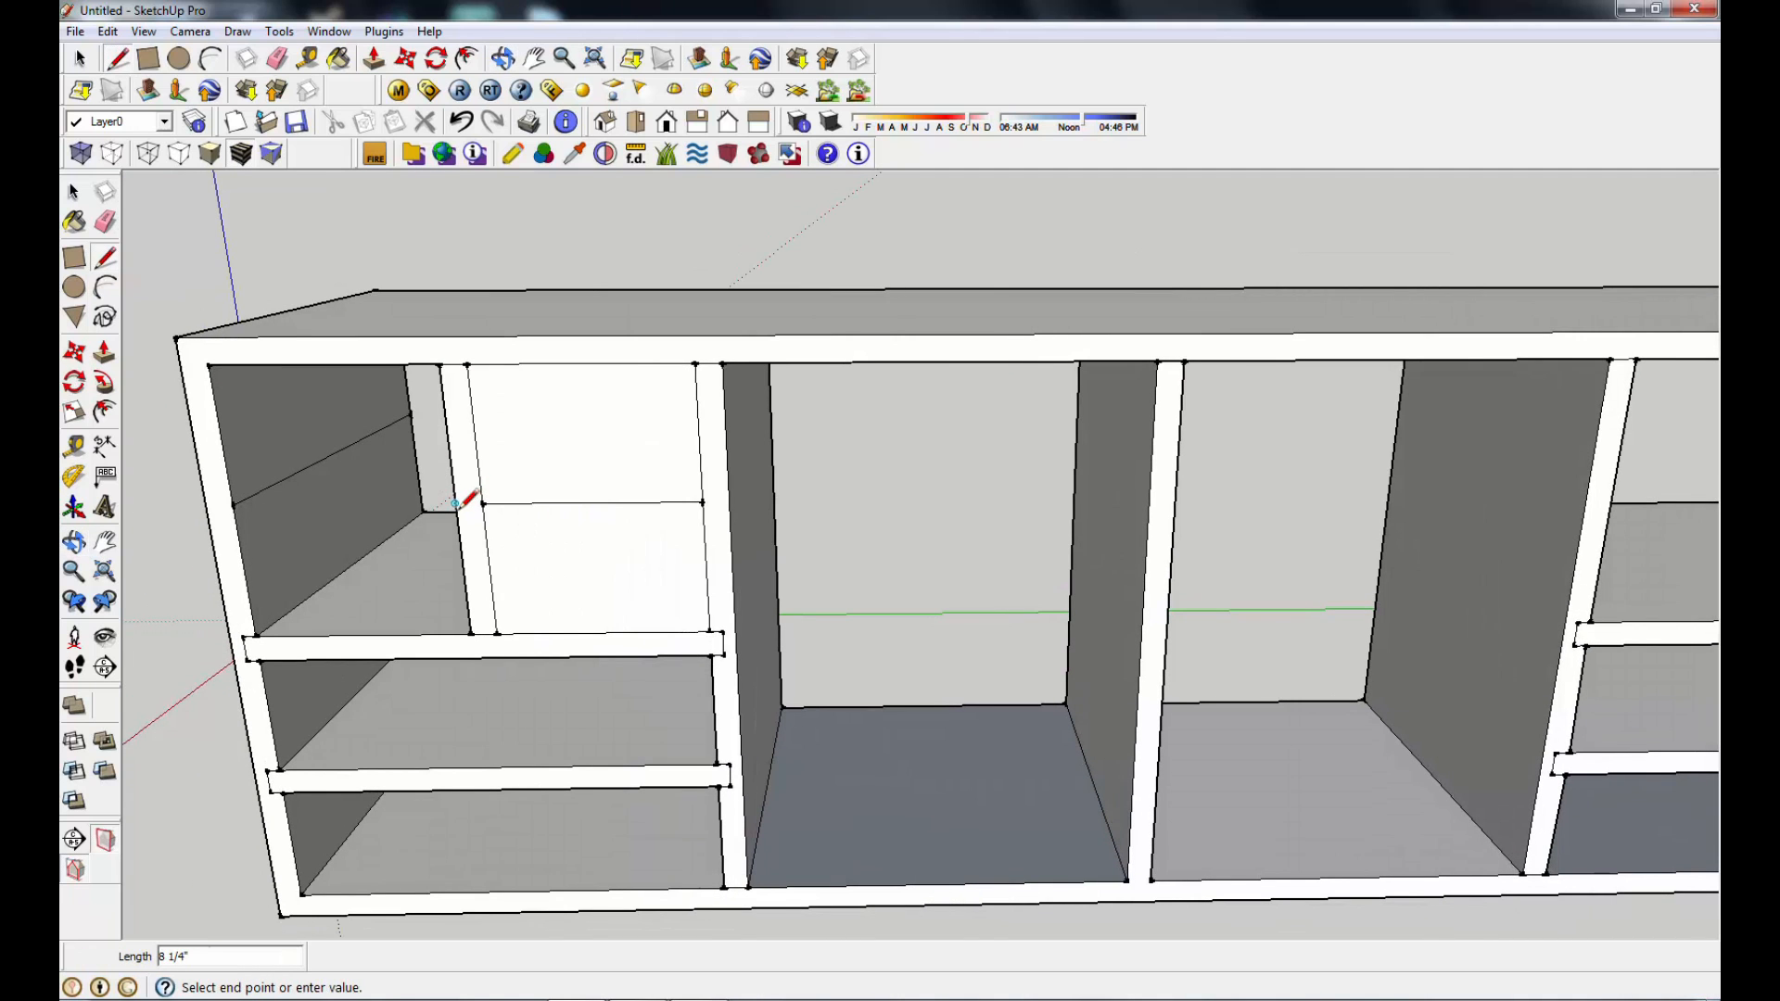
{"action": "left_click", "coordinate": [233, 505]}
Step: Delete the four faces covering the front openings of the upper left compartments on both sides of the divider
{"action": "right_click", "coordinate": [352, 432]}
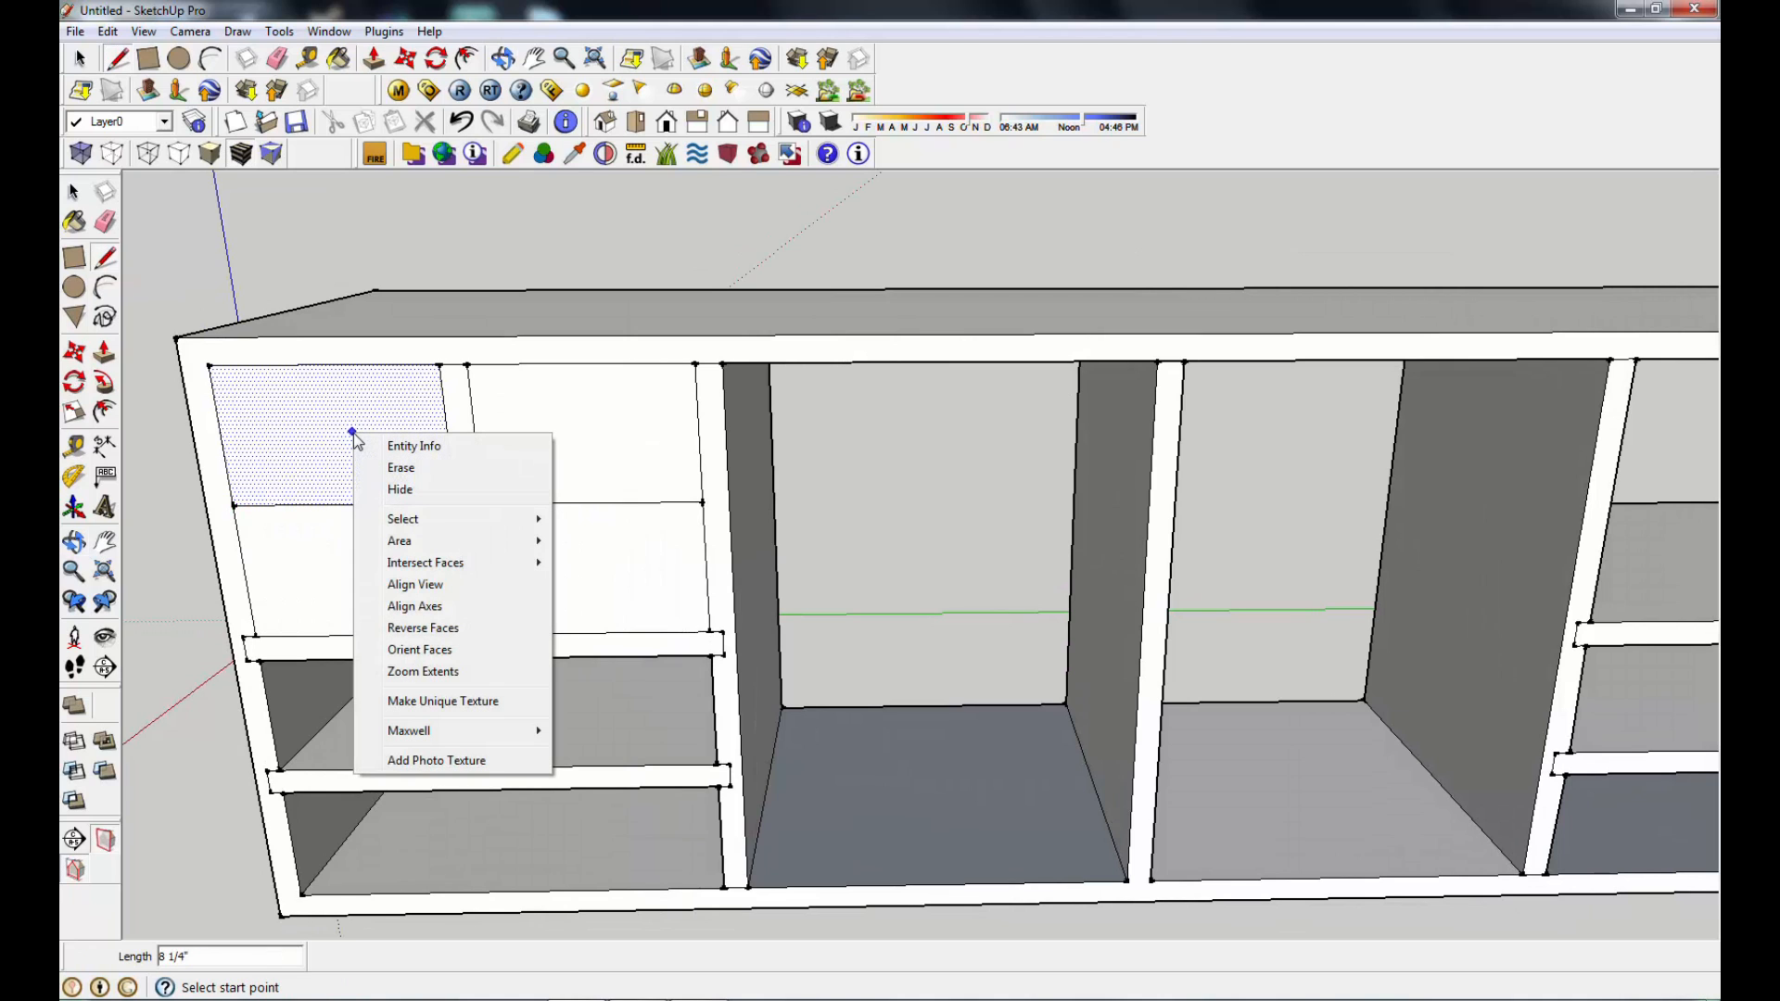
{"action": "left_click", "coordinate": [304, 544]}
{"action": "left_click", "coordinate": [74, 192]}
{"action": "left_click", "coordinate": [360, 589], "text": "shift"}
{"action": "left_click", "coordinate": [593, 564], "text": "shift"}
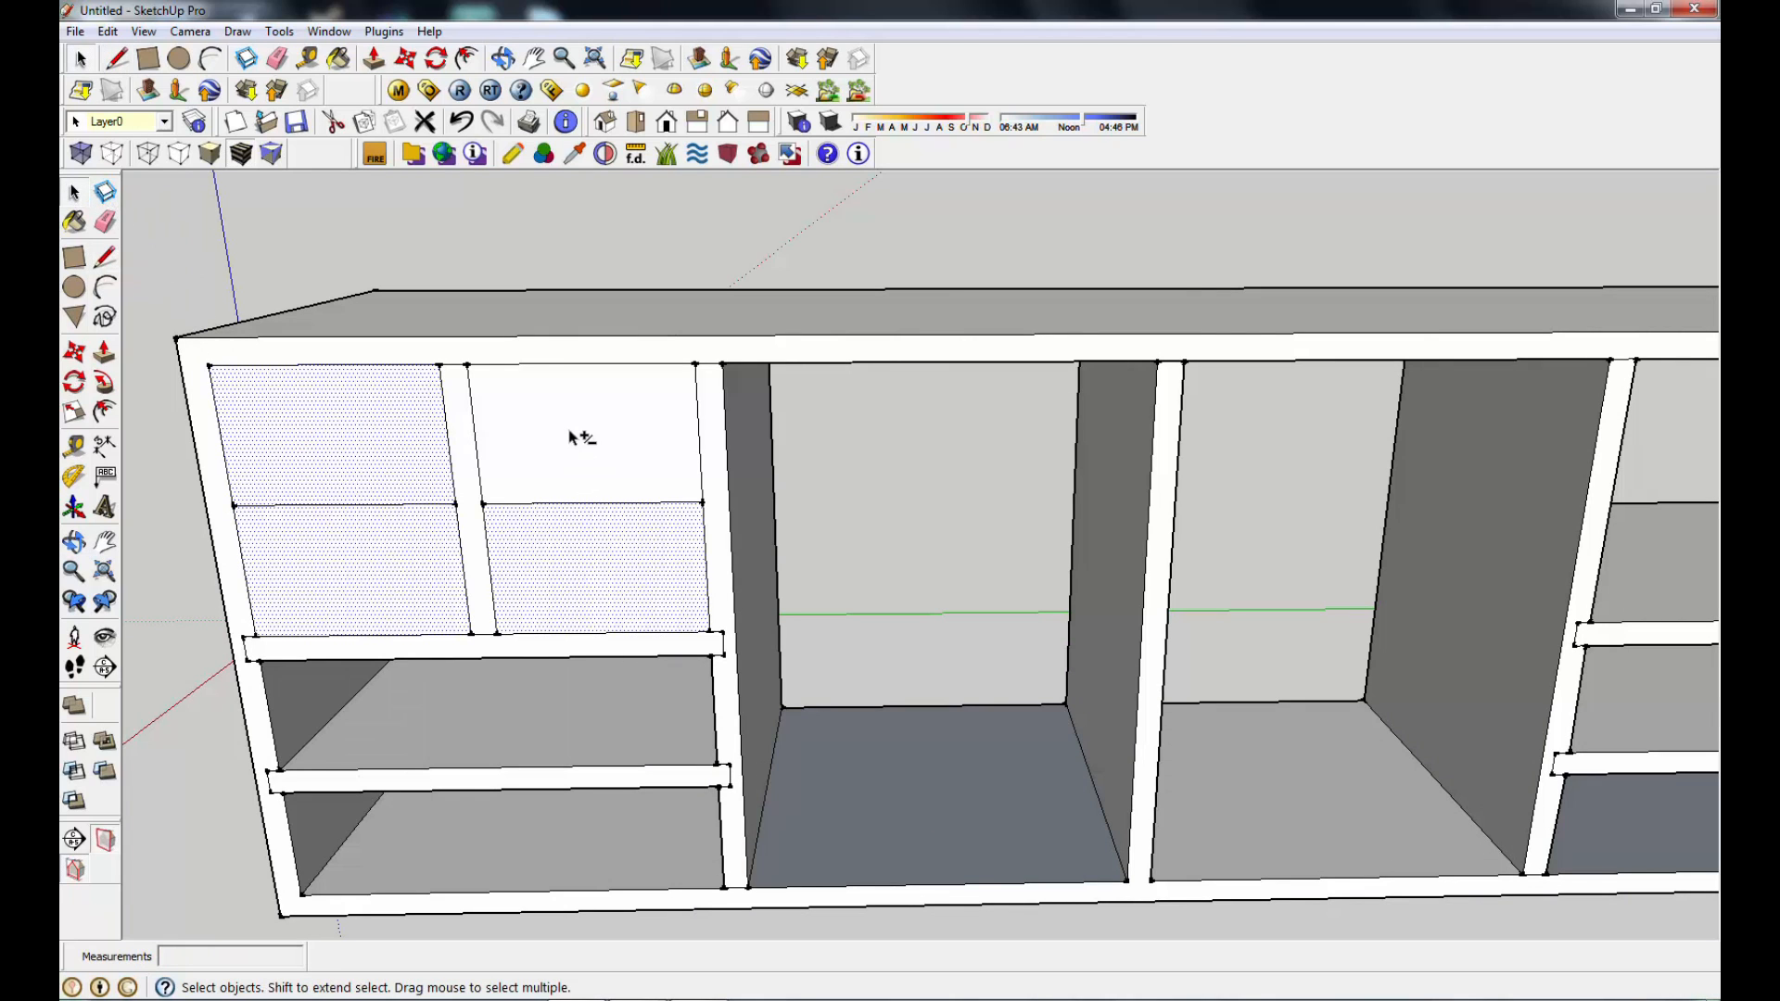
{"action": "left_click", "coordinate": [580, 437], "text": "shift"}
{"action": "right_click", "coordinate": [573, 436]}
{"action": "left_click", "coordinate": [616, 470]}
Step: Draw a 1' 6" horizontal line on the divider's right face, from its mid-height front point to the rear edge
{"action": "mouse_move", "coordinate": [616, 640]}
{"action": "middle_mouse_down"}
{"action": "mouse_move", "coordinate": [743, 609]}
{"action": "mouse_move", "coordinate": [519, 639]}
{"action": "middle_mouse_up"}
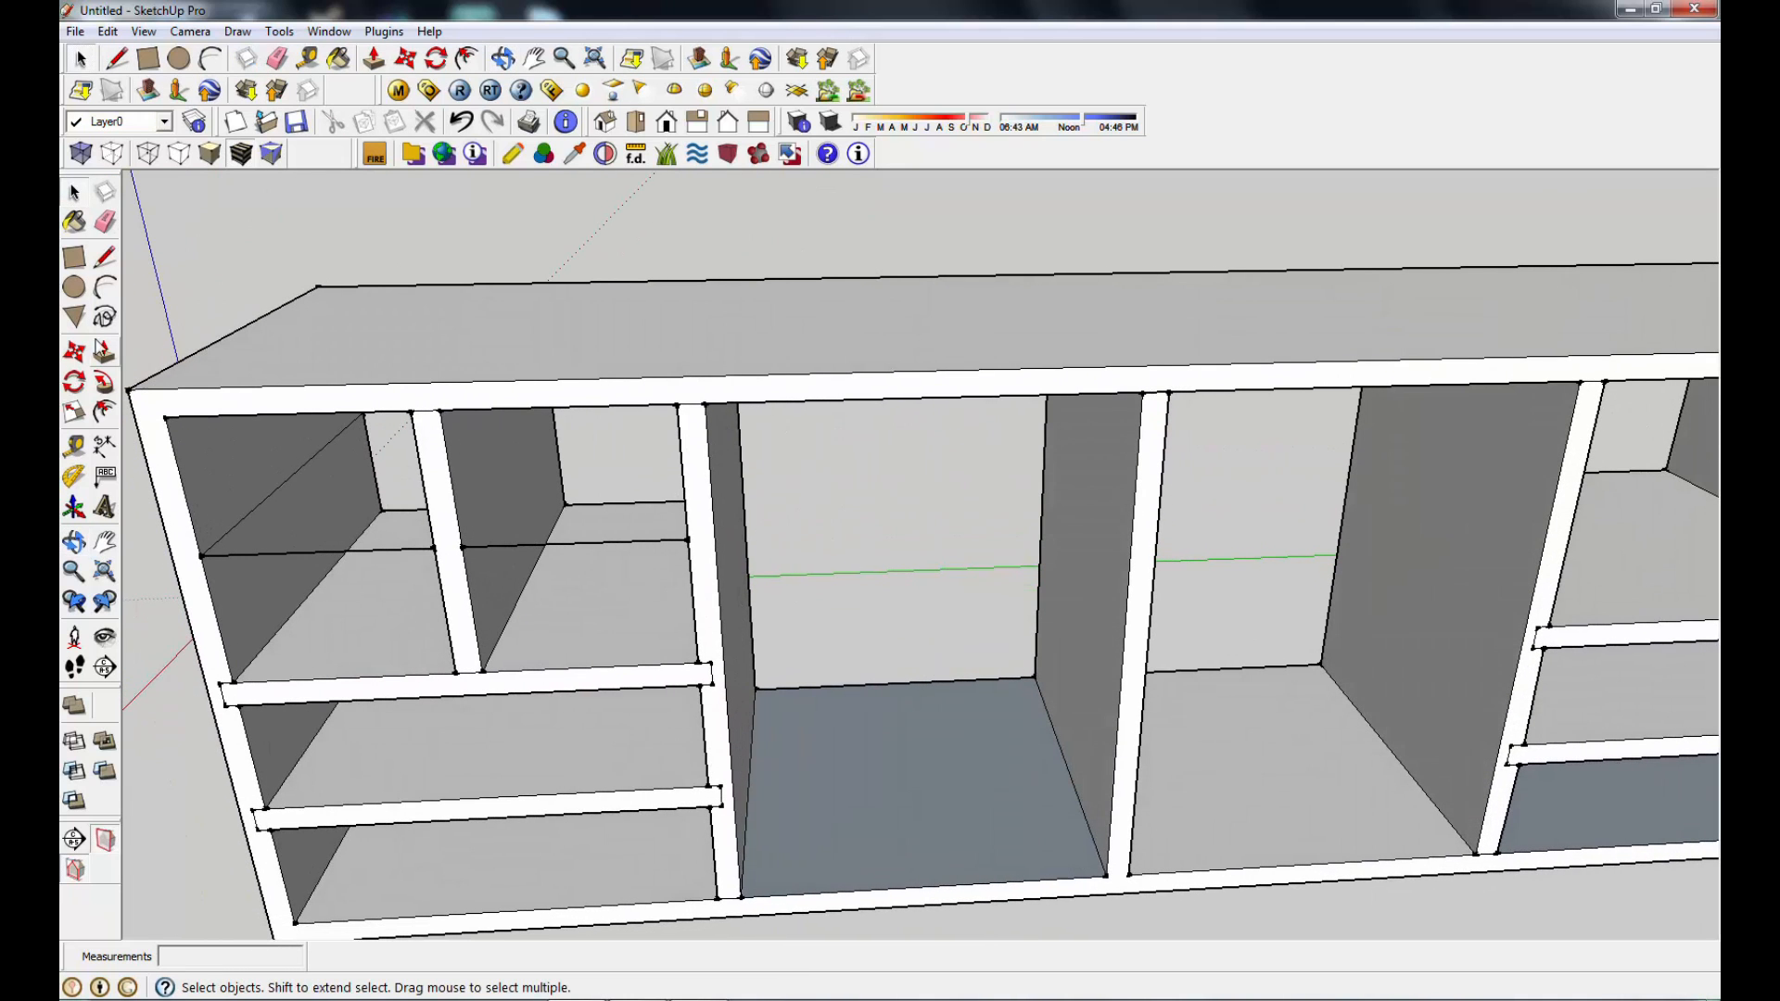
{"action": "left_click", "coordinate": [105, 257]}
{"action": "left_click", "coordinate": [462, 546]}
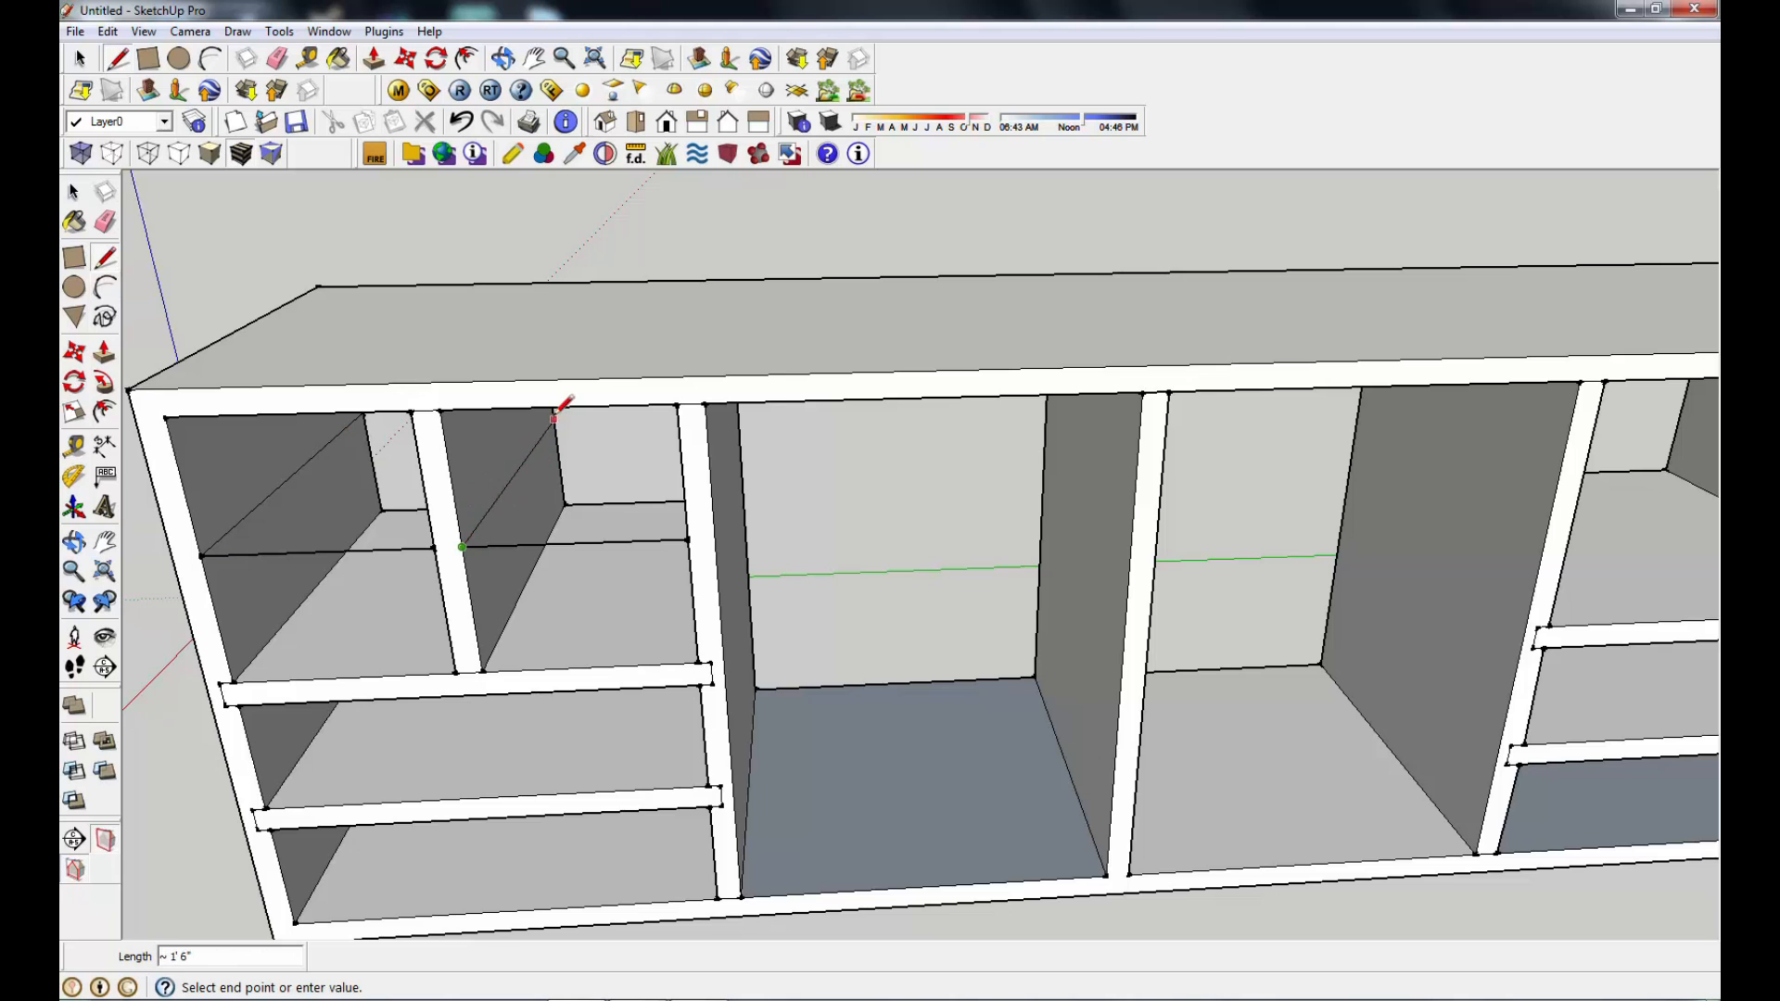
{"action": "mouse_move", "coordinate": [563, 429]}
{"action": "middle_mouse_down"}
{"action": "mouse_move", "coordinate": [576, 458]}
{"action": "mouse_move", "coordinate": [569, 397]}
{"action": "middle_mouse_up"}
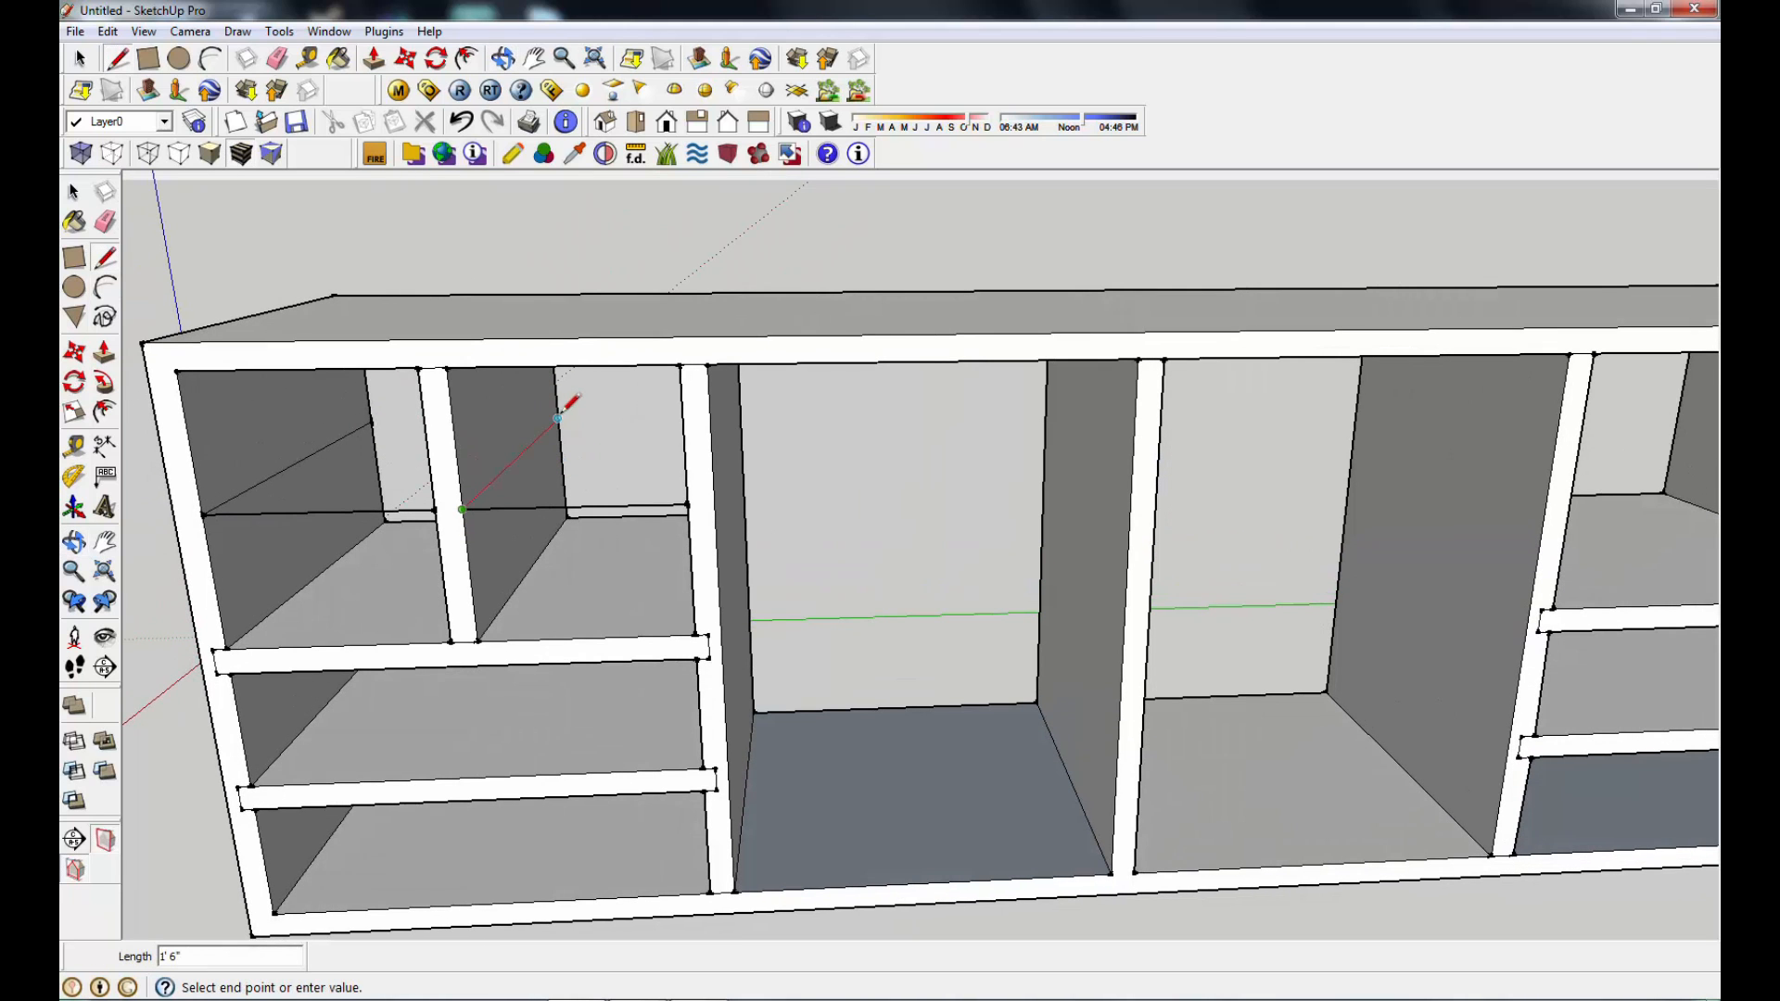
{"action": "left_click", "coordinate": [563, 401]}
{"action": "left_click", "coordinate": [560, 418]}
Step: Close the right-hand shelf outline with a horizontal line across the rear opening at mid-height
{"action": "middle_click_drag", "start_coordinate": [597, 509], "coordinate": [663, 431]}
{"action": "left_click", "coordinate": [661, 435]}
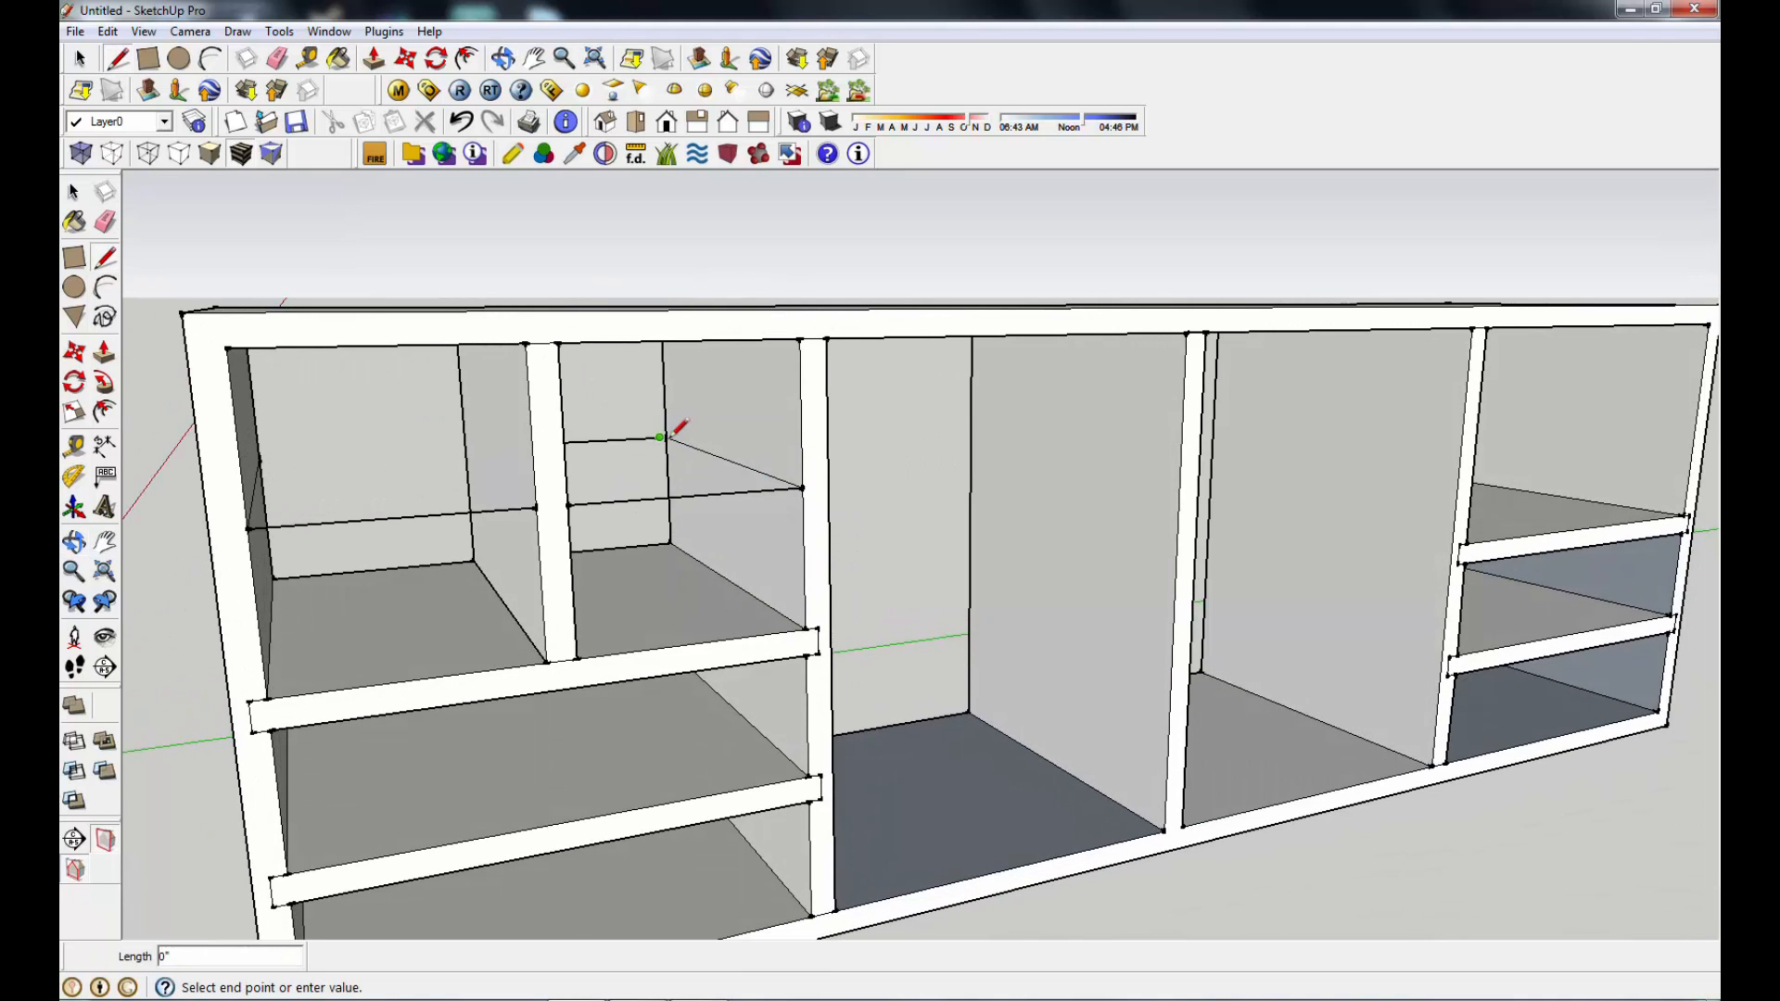
{"action": "left_click", "coordinate": [461, 121]}
{"action": "middle_click_drag", "start_coordinate": [722, 538], "coordinate": [636, 497]}
{"action": "left_click", "coordinate": [716, 434]}
{"action": "left_click", "coordinate": [559, 419]}
Step: Complete the left-hand shelf outline with a 1' 6" line along the divider's left face and an 8 1/4" line across the rear
{"action": "left_click", "coordinate": [619, 505]}
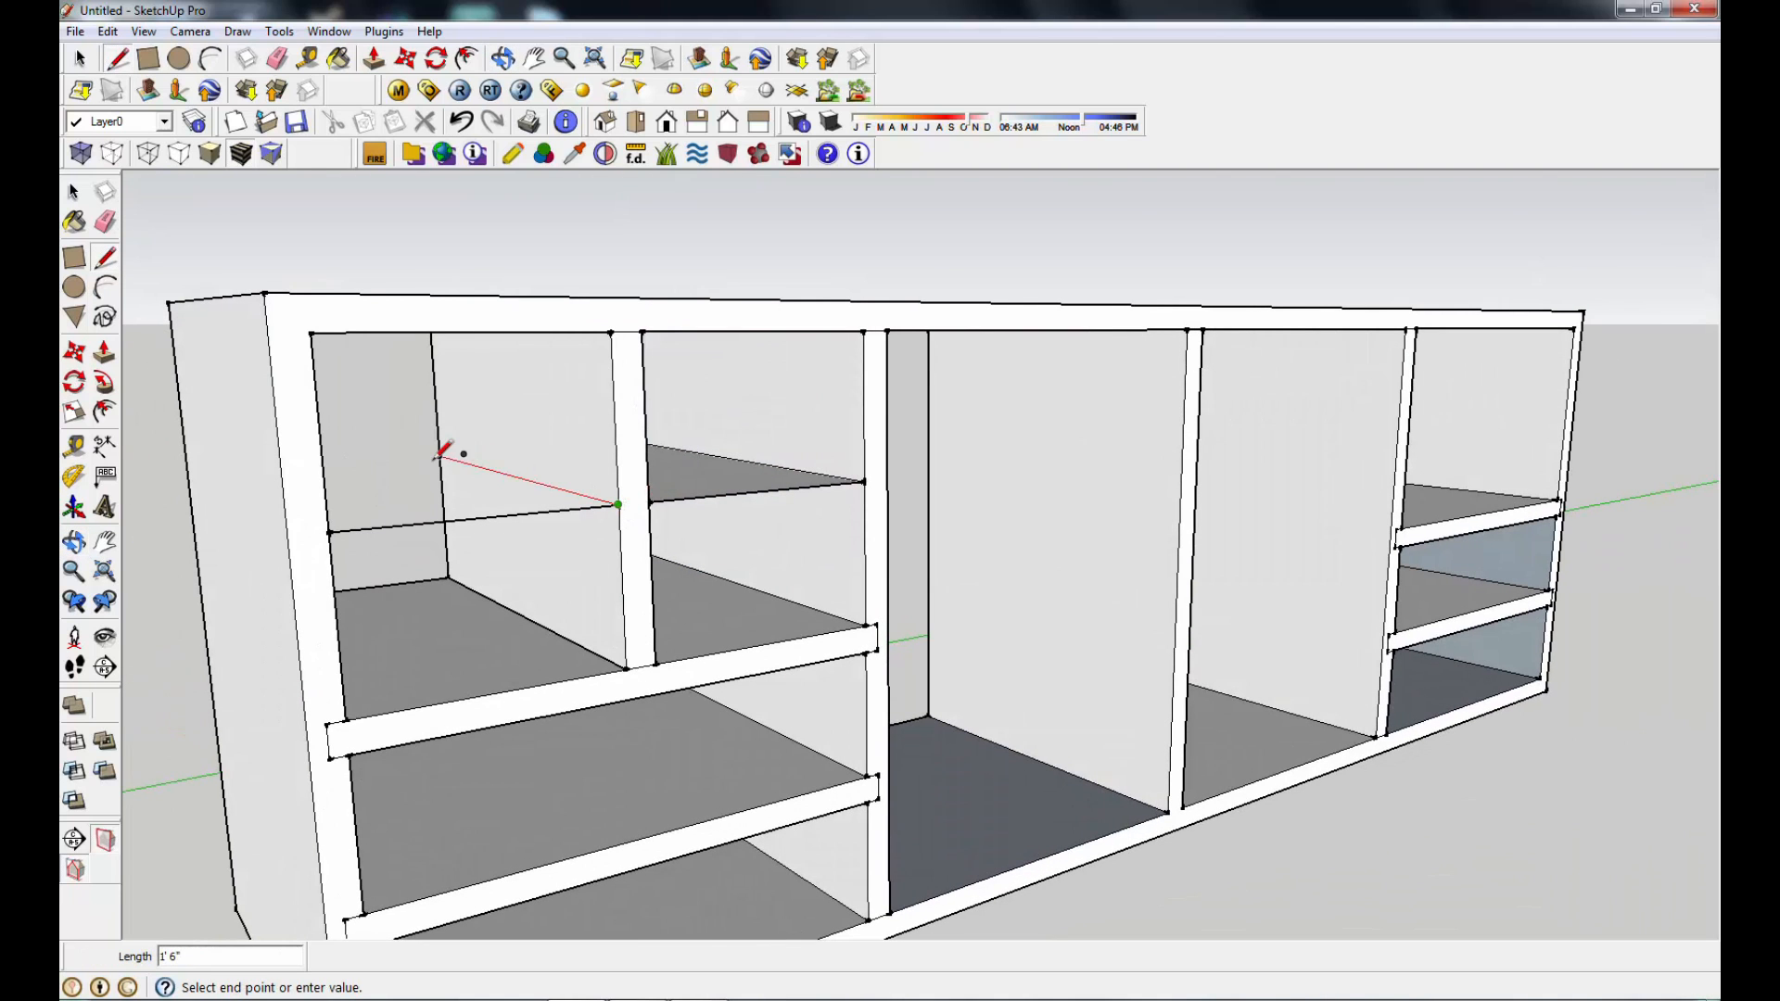
{"action": "left_click", "coordinate": [445, 455]}
{"action": "mouse_move", "coordinate": [458, 445]}
{"action": "middle_mouse_down"}
{"action": "mouse_move", "coordinate": [406, 512]}
{"action": "mouse_move", "coordinate": [469, 444]}
{"action": "middle_mouse_up"}
{"action": "left_click", "coordinate": [466, 446]}
{"action": "left_click", "coordinate": [270, 453]}
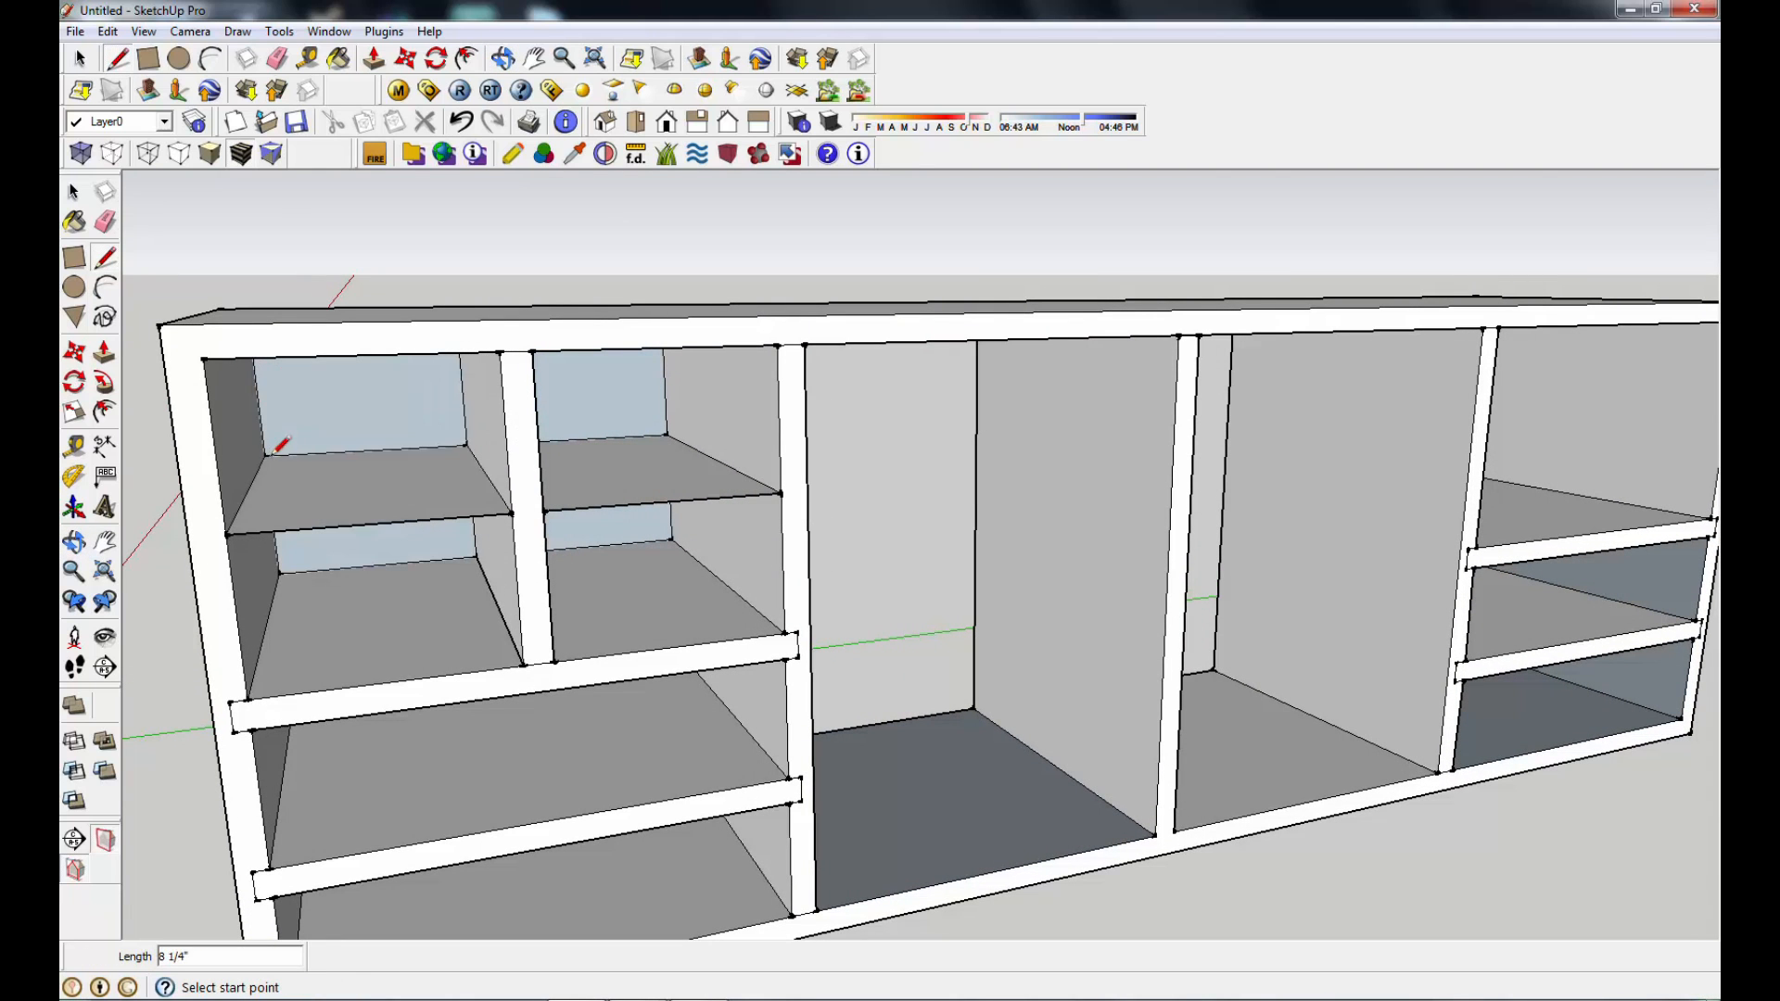
Step: Push/Pull the undersides of both mid-height shelf faces downward by 0.5"
{"action": "left_click", "coordinate": [105, 352]}
{"action": "middle_click_drag", "start_coordinate": [636, 564], "coordinate": [639, 458]}
{"action": "left_click", "coordinate": [654, 419]}
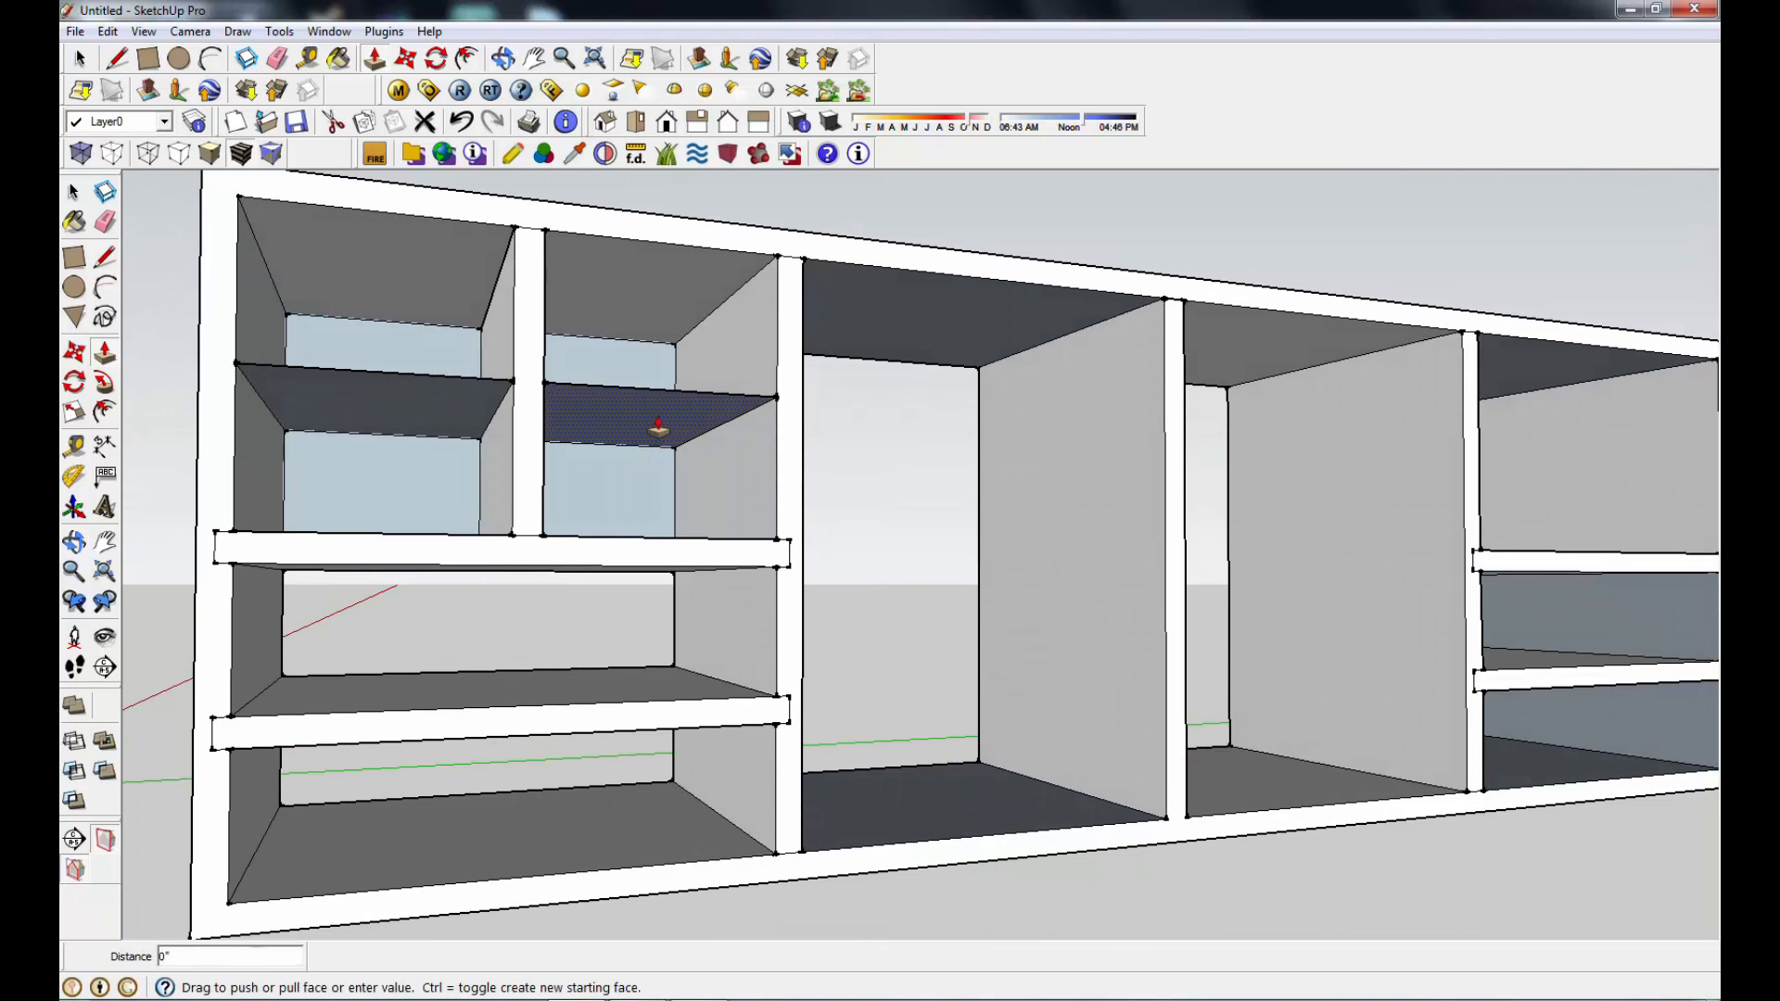
{"action": "left_click", "coordinate": [659, 445]}
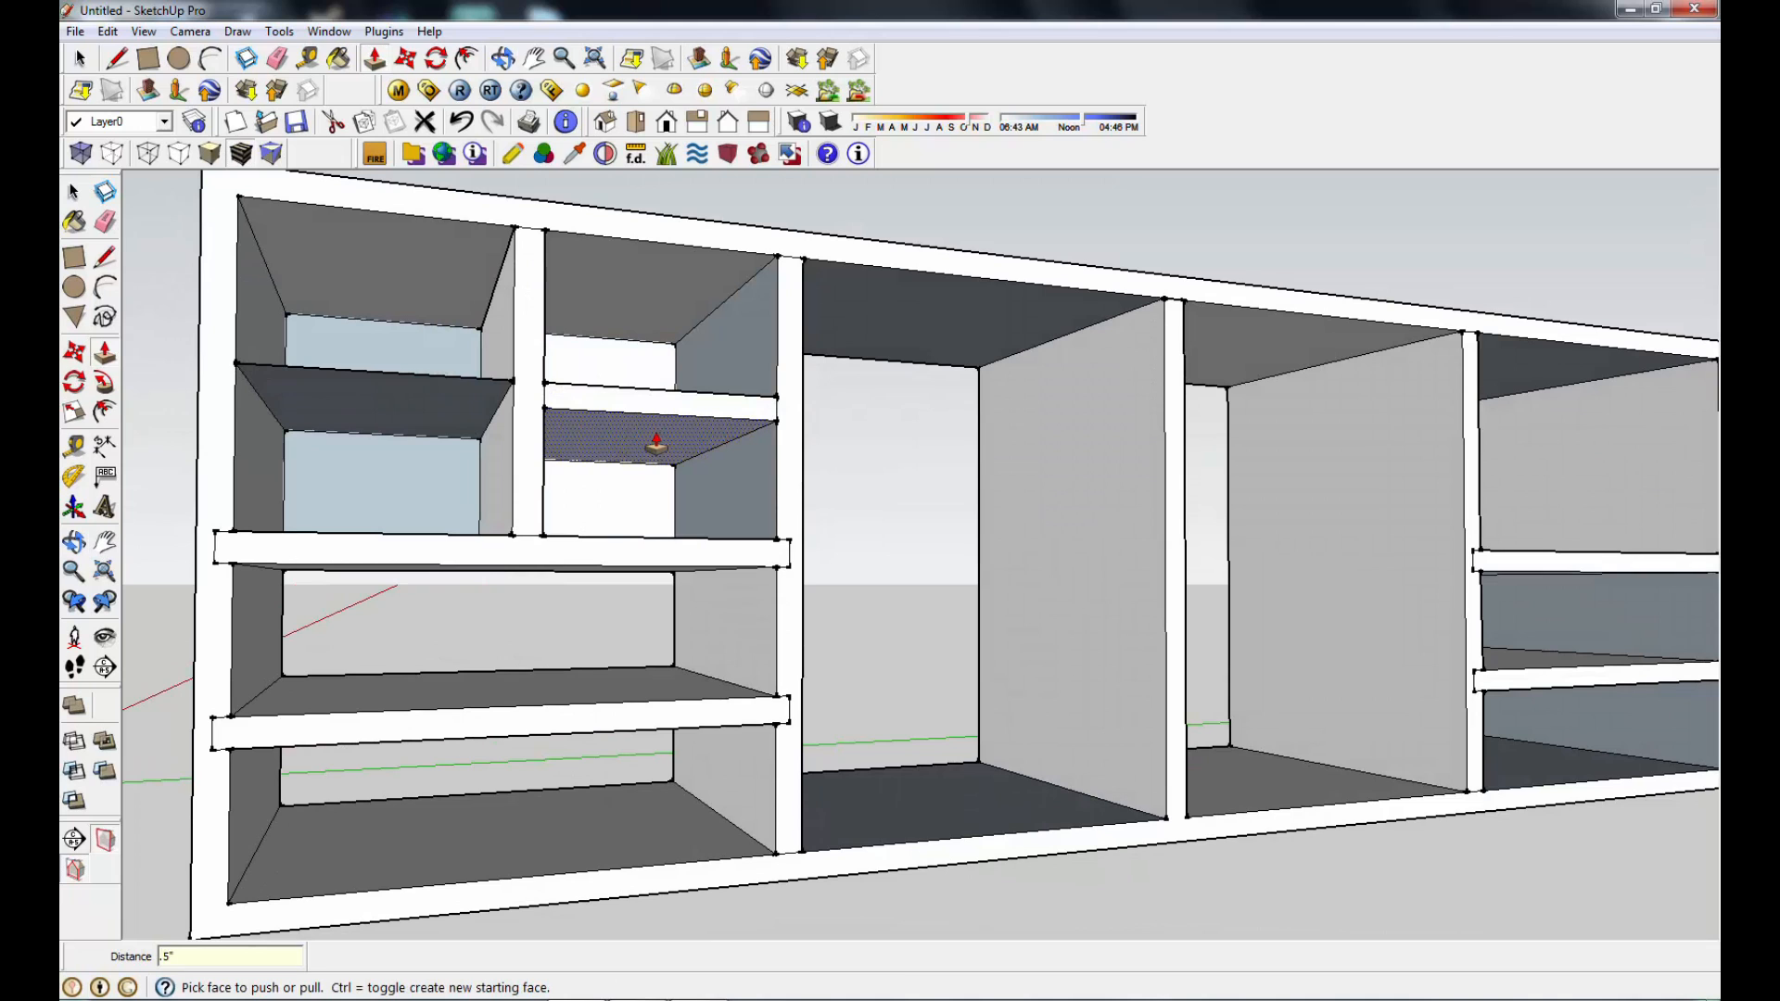
{"action": "left_click", "coordinate": [468, 419]}
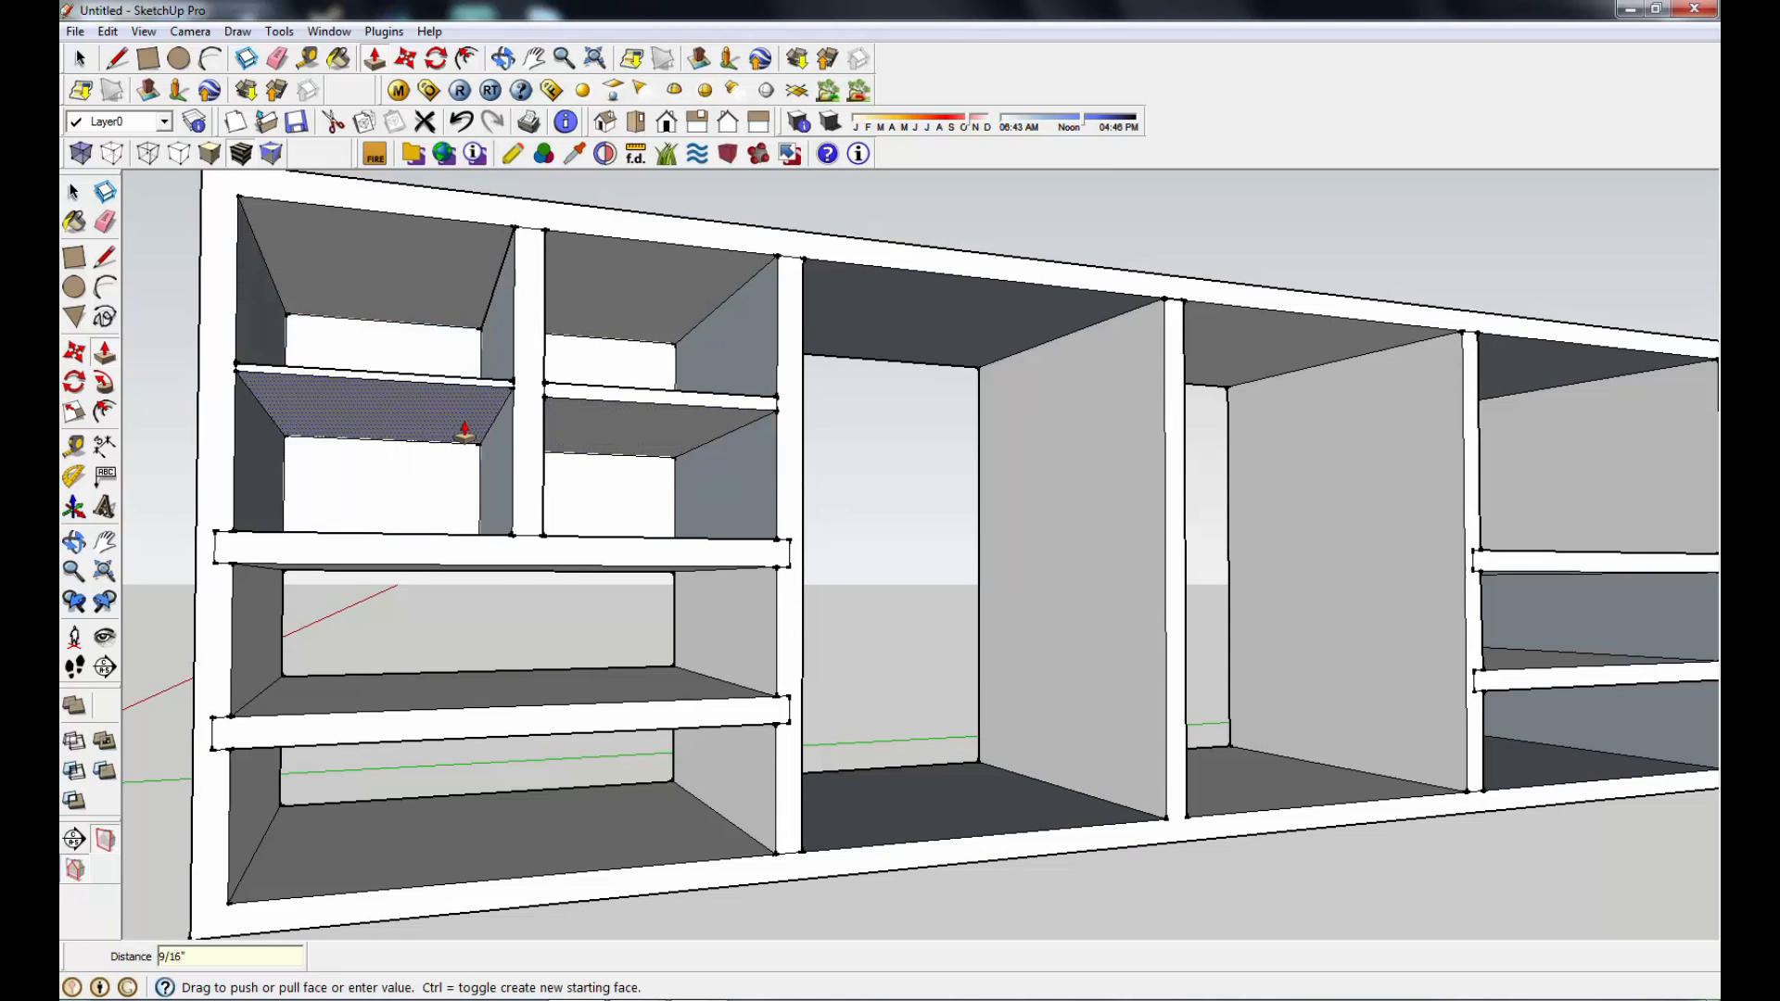
{"action": "left_click", "coordinate": [461, 451]}
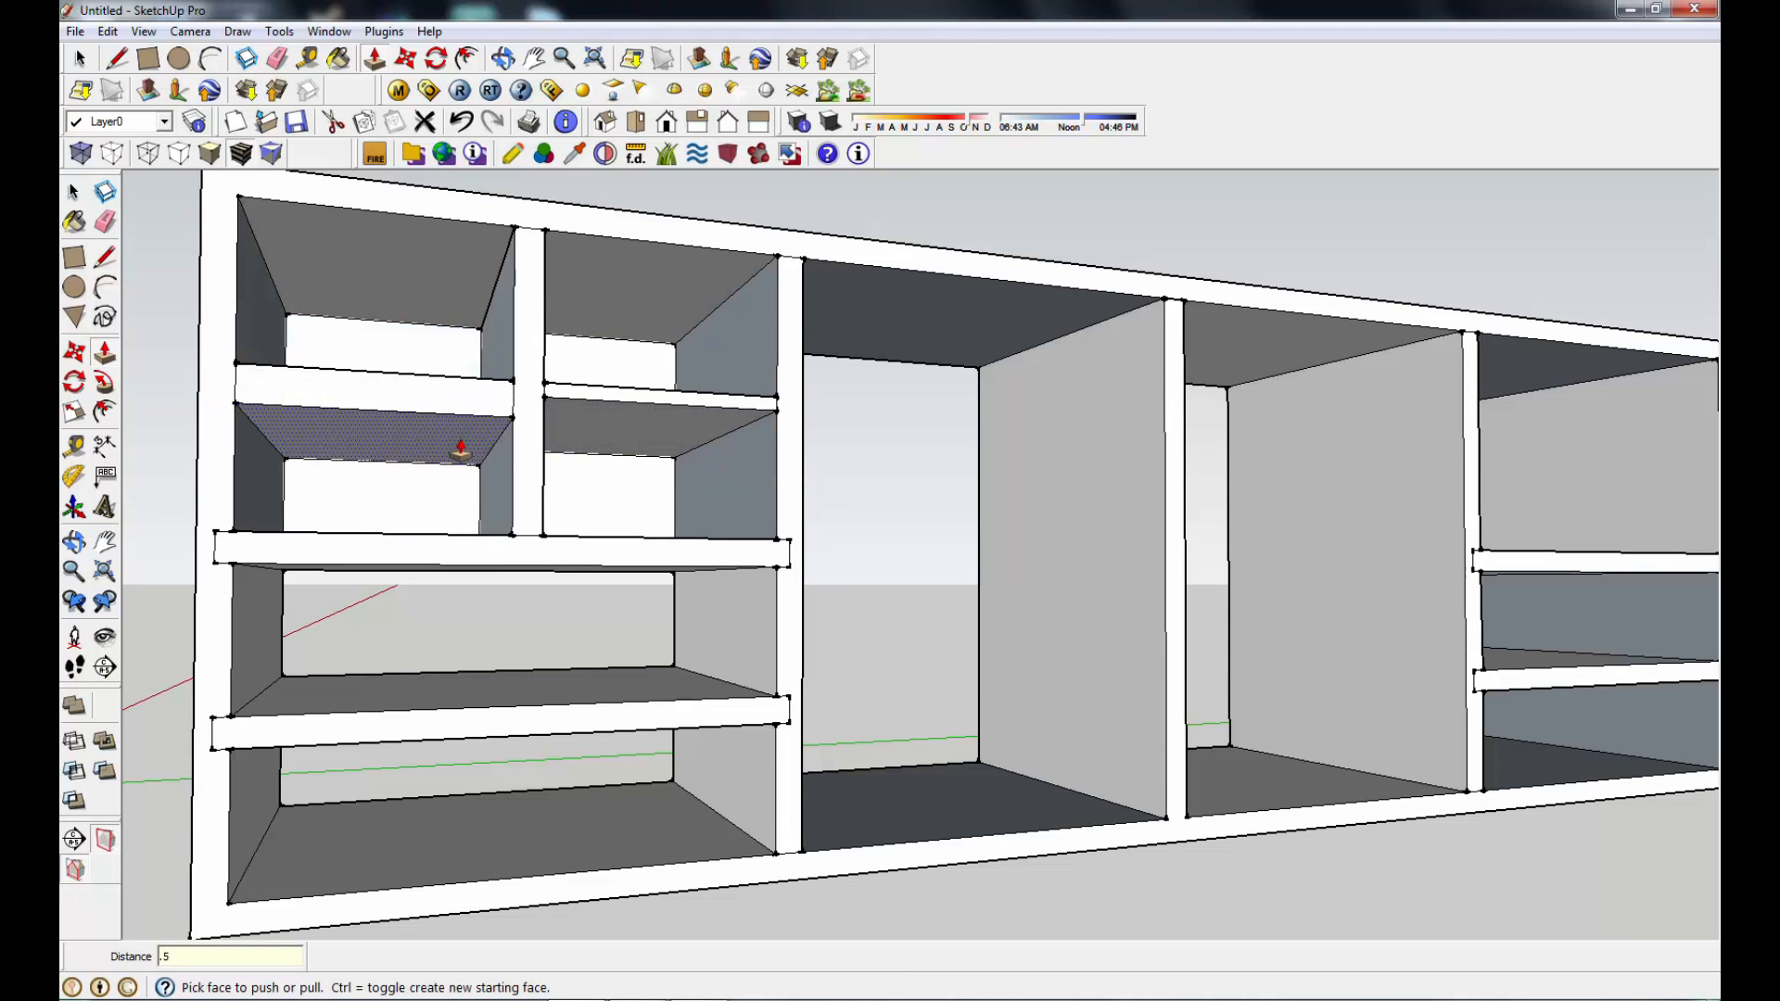
{"action": "key", "text": "Return"}
Step: Push/Pull the top faces of both mid-height shelves upward by 1/2"
{"action": "mouse_move", "coordinate": [640, 477]}
{"action": "middle_mouse_down"}
{"action": "mouse_move", "coordinate": [597, 585]}
{"action": "mouse_move", "coordinate": [615, 473]}
{"action": "middle_mouse_up"}
{"action": "left_click", "coordinate": [615, 473]}
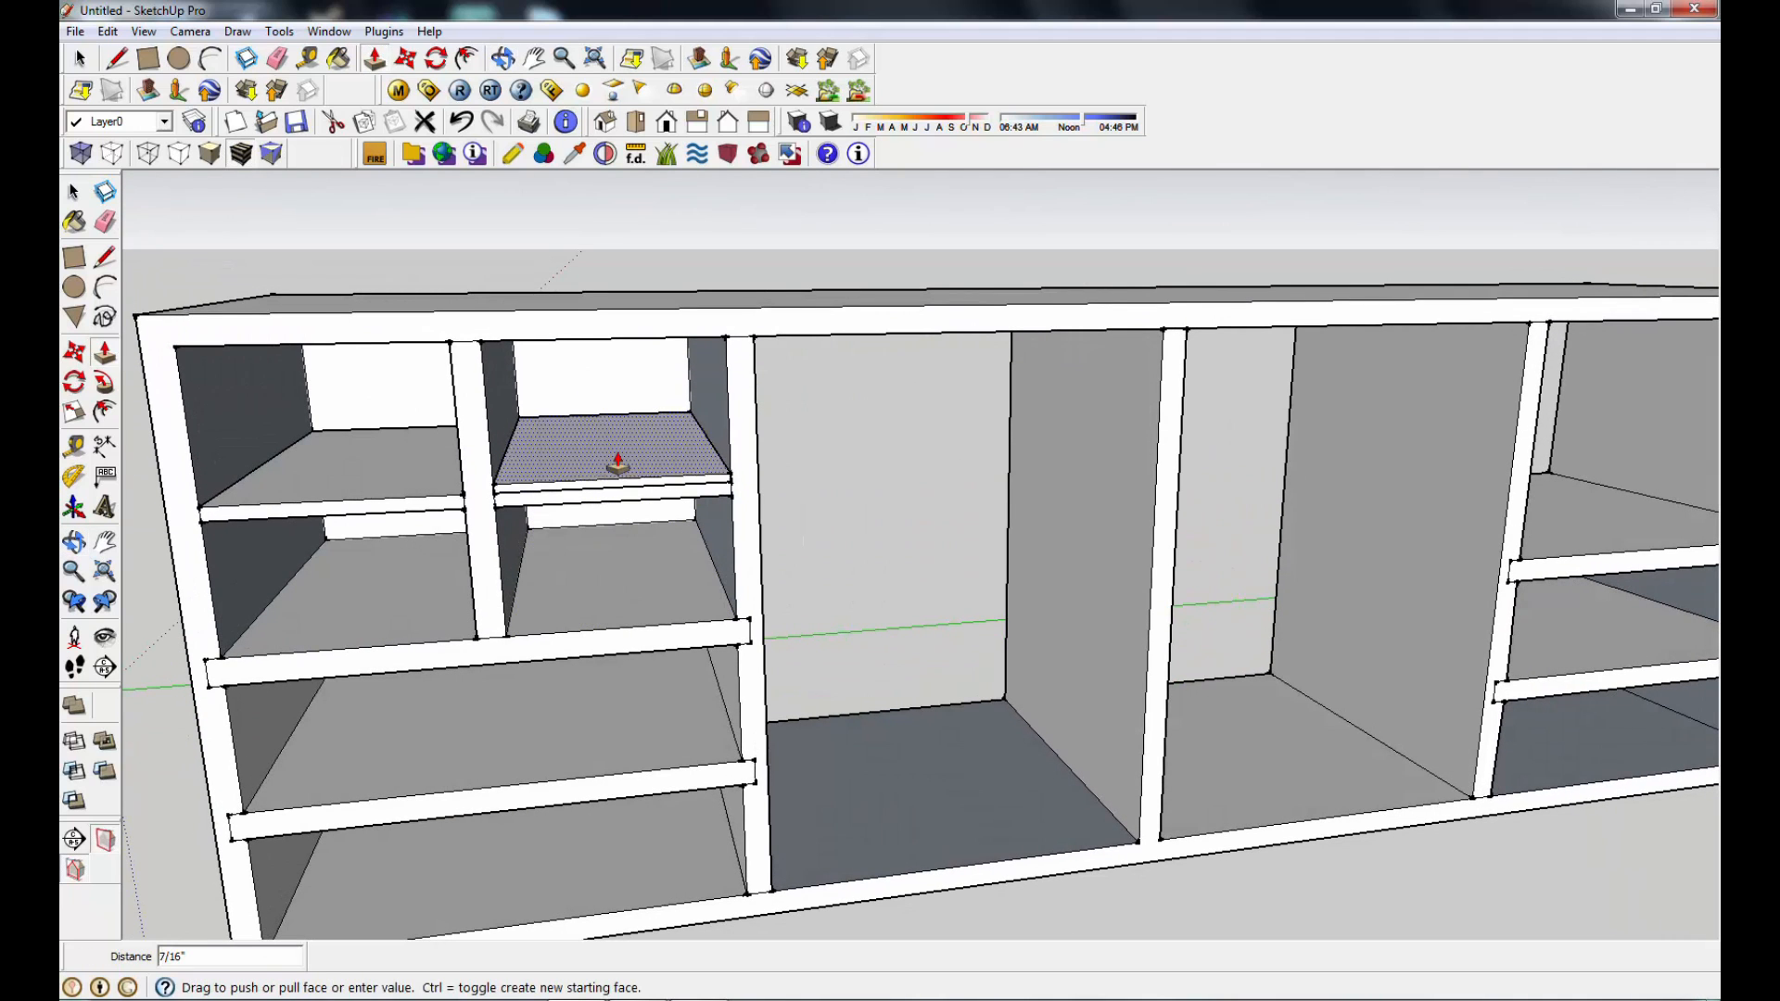
{"action": "left_click", "coordinate": [620, 458]}
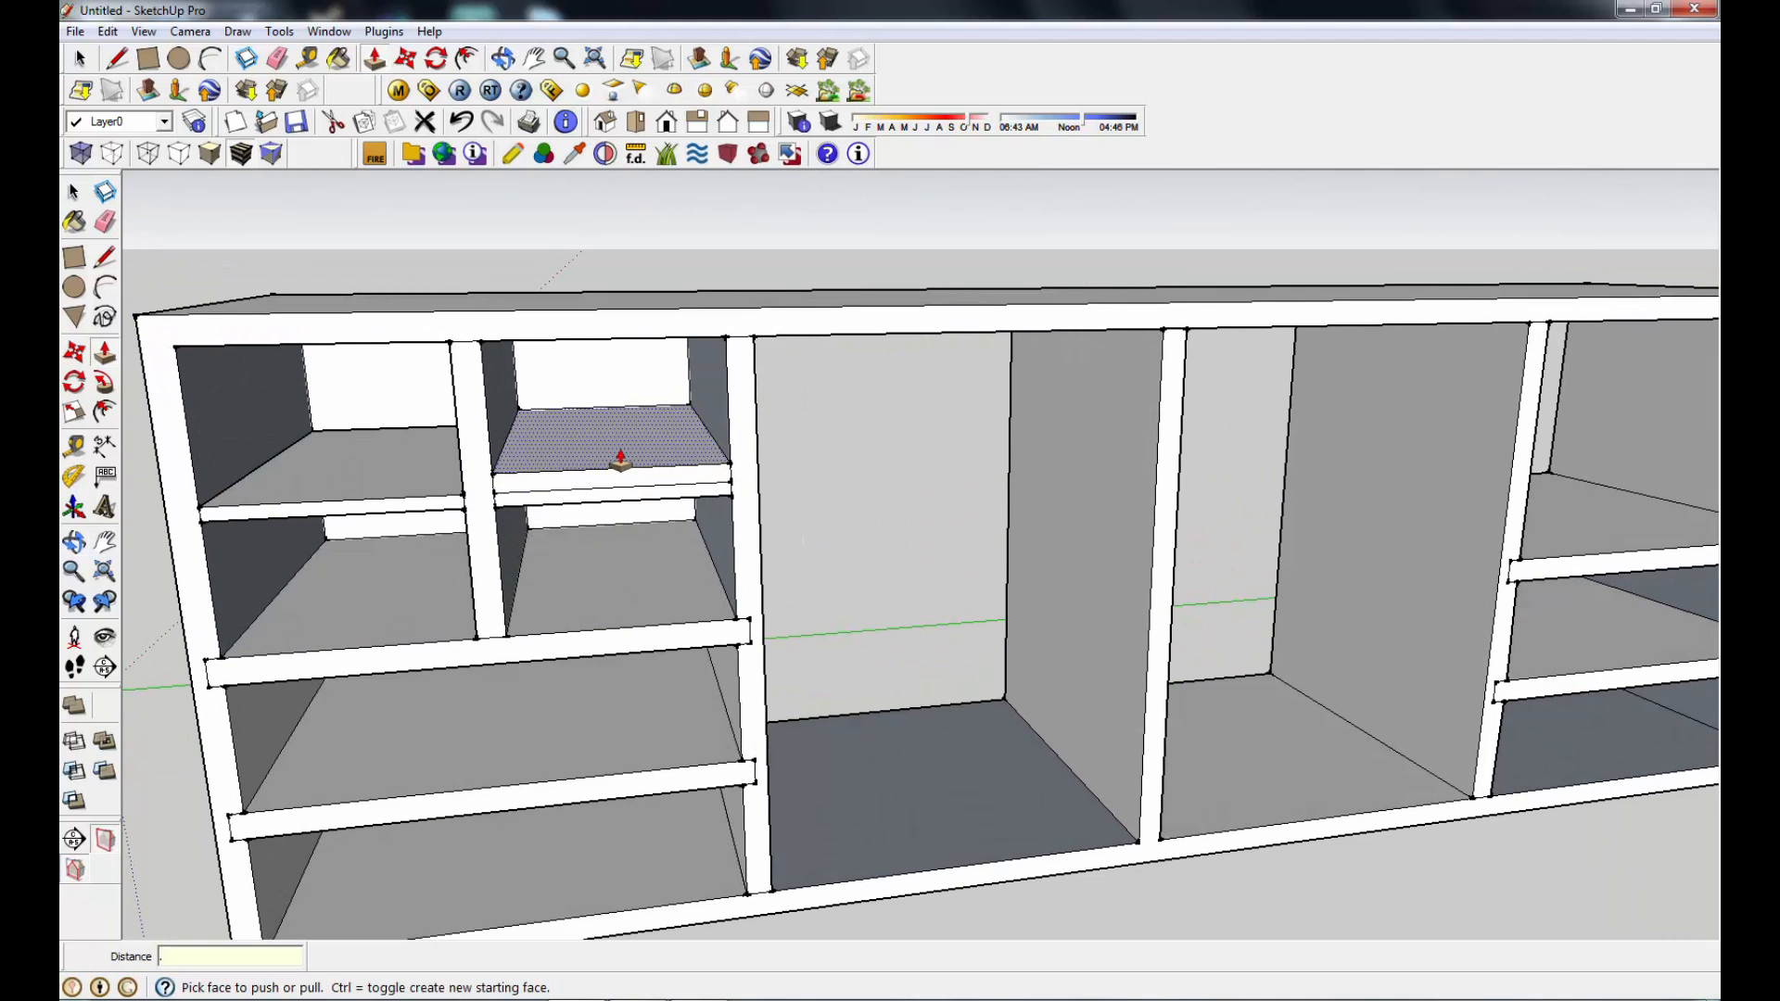
{"action": "key", "text": "Return"}
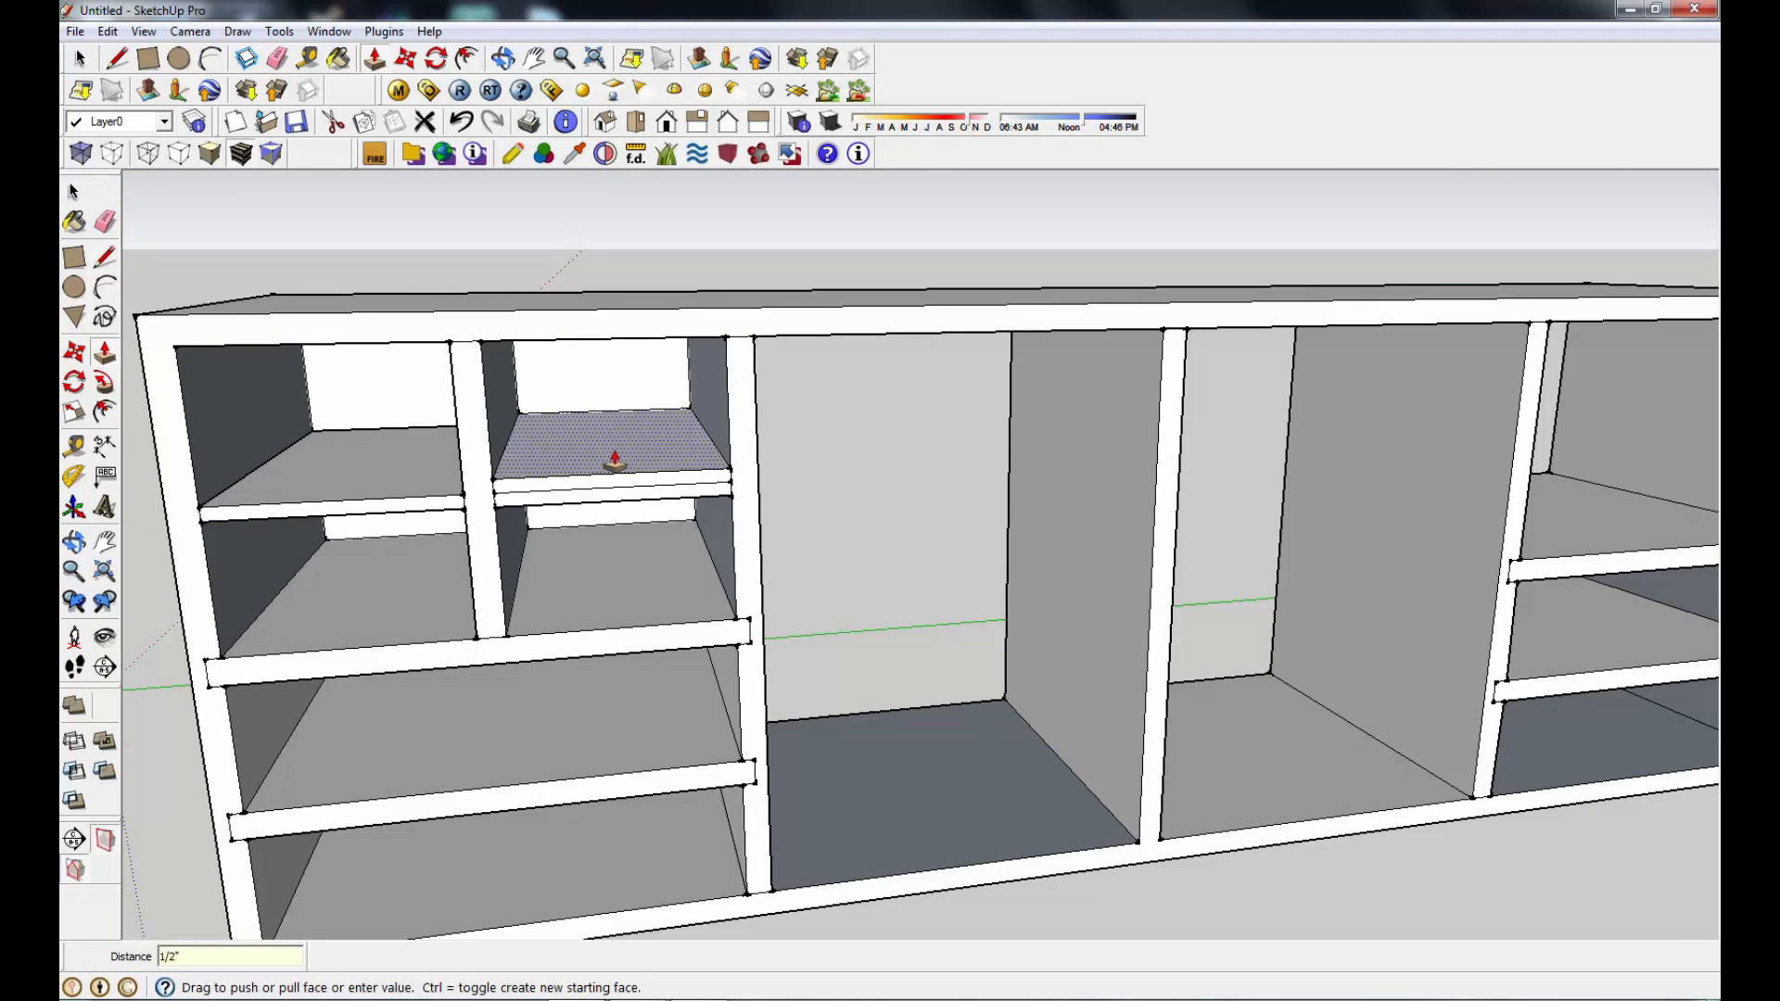
{"action": "left_click", "coordinate": [398, 493]}
{"action": "left_click", "coordinate": [406, 474]}
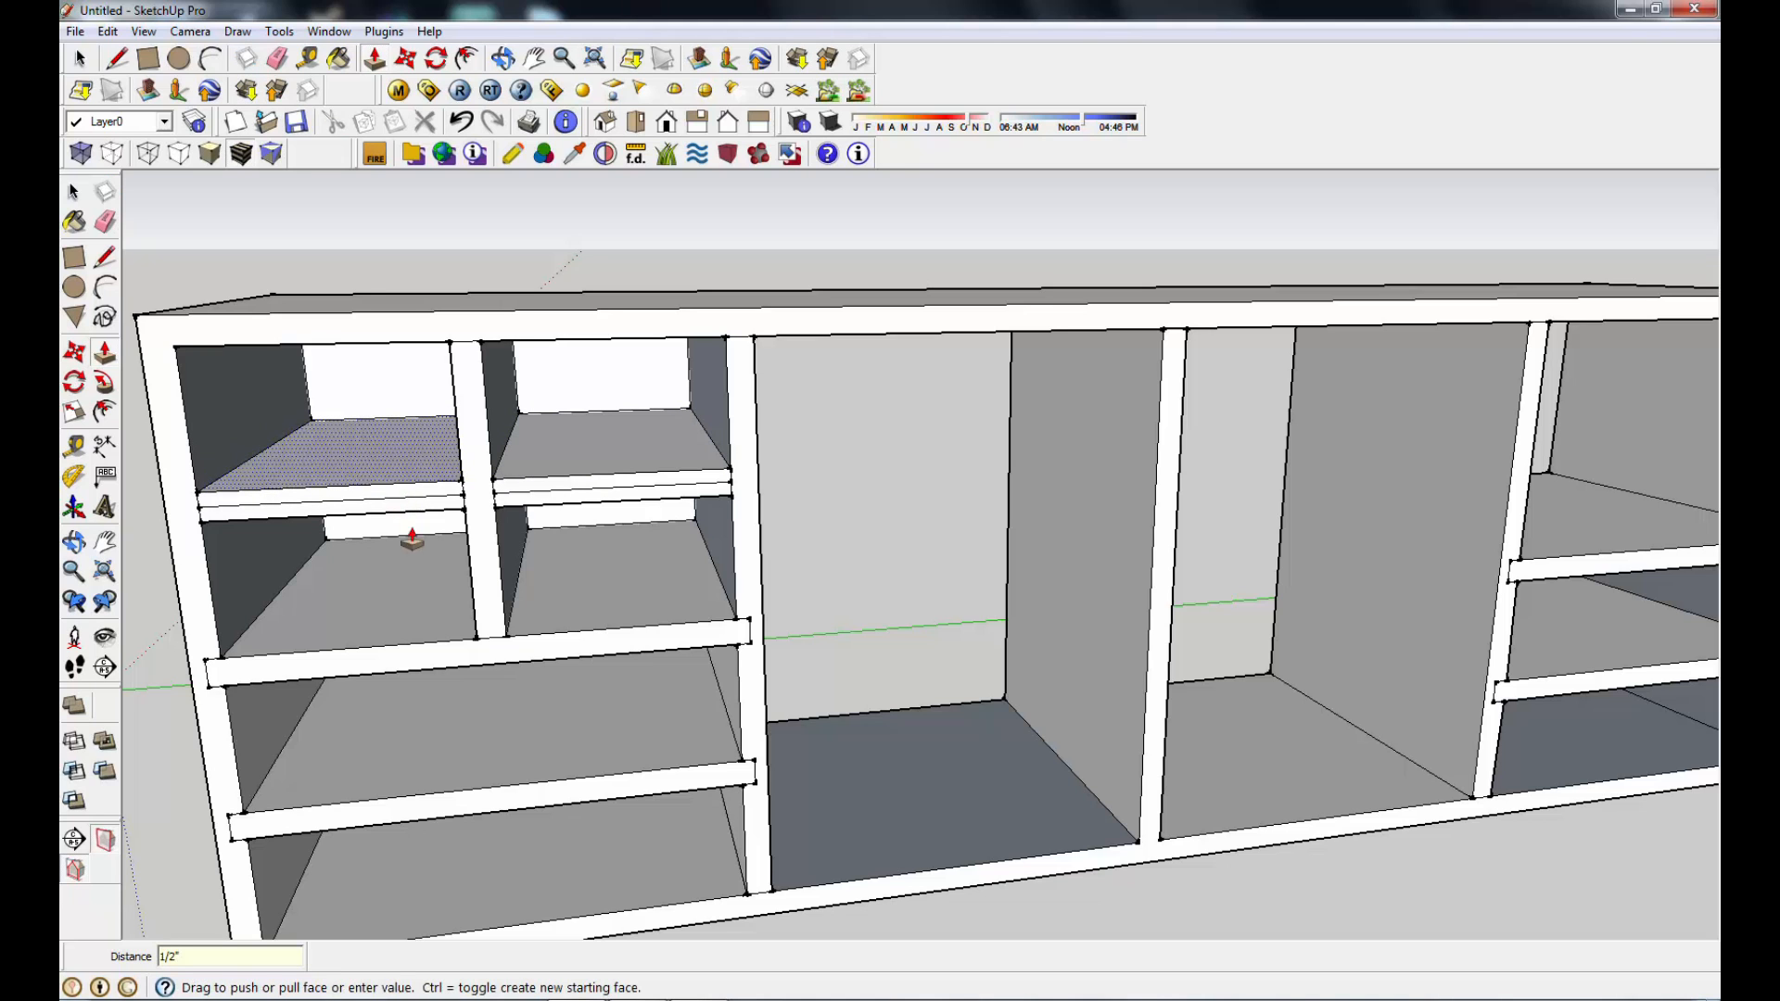
Step: Erase the leftover seam lines running along the front edges of both mid-height shelves
{"action": "left_click", "coordinate": [105, 220]}
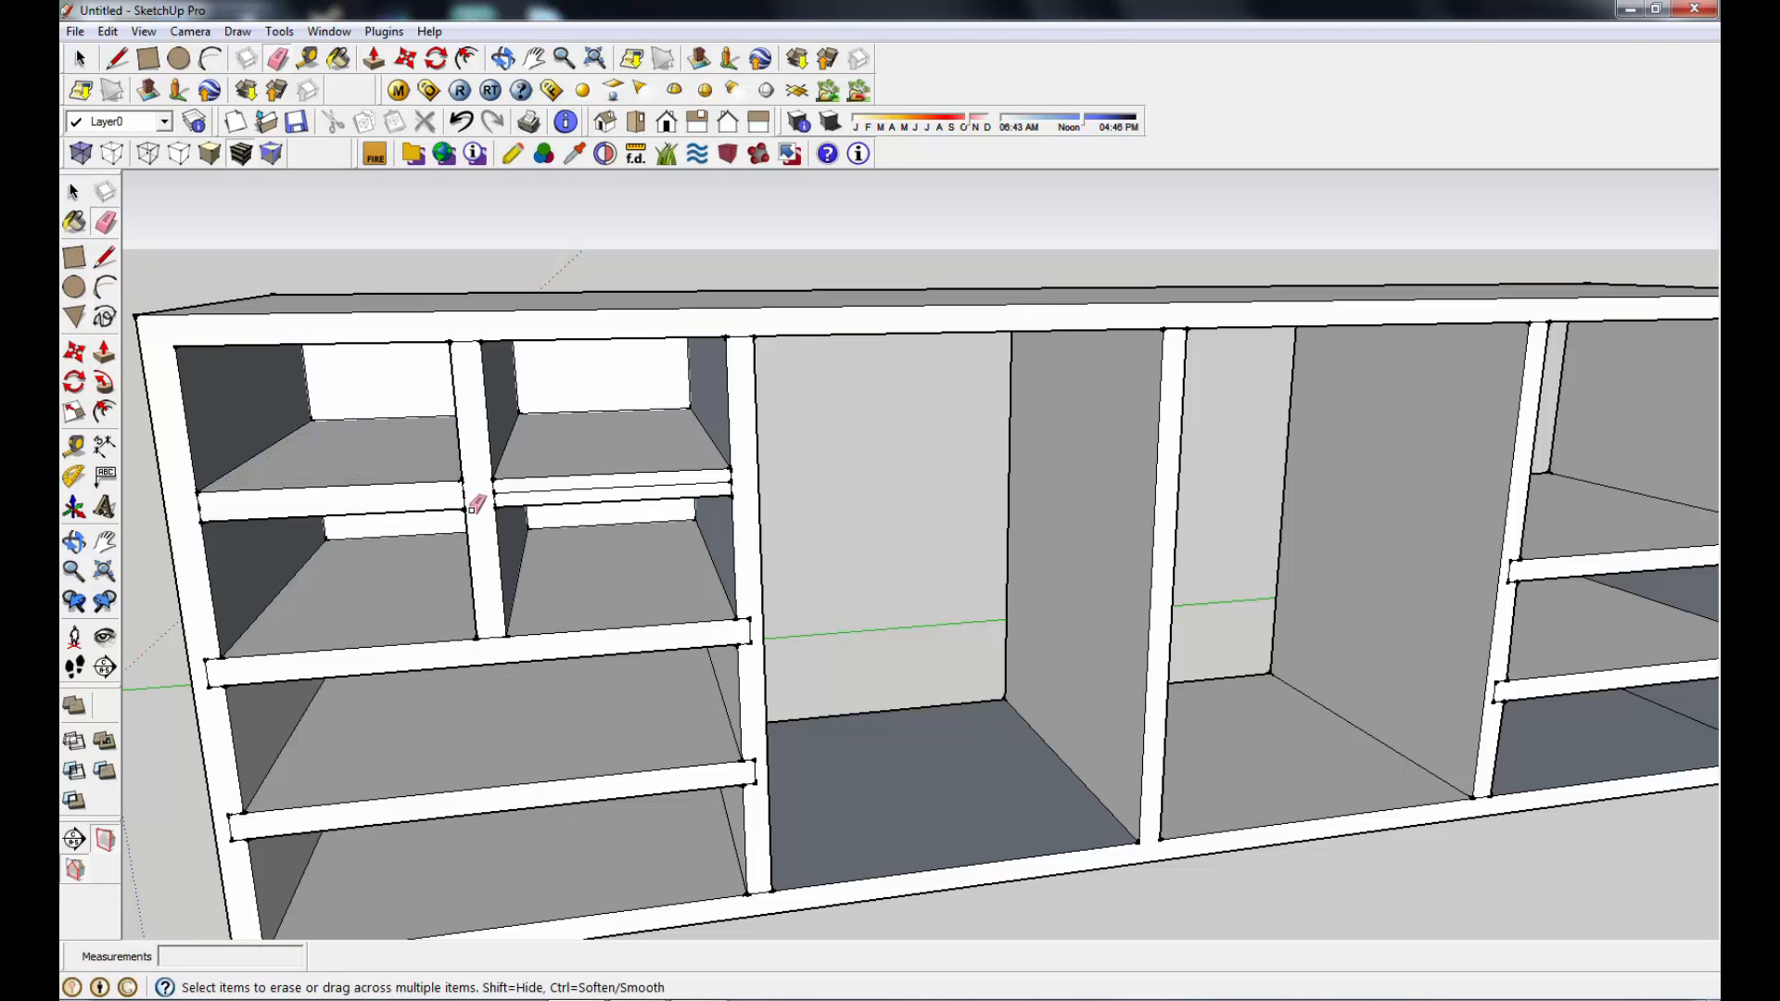
{"action": "mouse_move", "coordinate": [531, 486]}
{"action": "middle_mouse_down"}
{"action": "mouse_move", "coordinate": [570, 504]}
{"action": "mouse_move", "coordinate": [580, 461]}
{"action": "mouse_move", "coordinate": [727, 461]}
{"action": "mouse_move", "coordinate": [743, 504]}
{"action": "mouse_move", "coordinate": [409, 557]}
{"action": "mouse_move", "coordinate": [246, 532]}
{"action": "mouse_move", "coordinate": [287, 476]}
{"action": "mouse_move", "coordinate": [542, 529]}
{"action": "middle_mouse_up"}
{"action": "scroll", "coordinate": [551, 528], "scroll_direction": "up", "scroll_amount": 2}
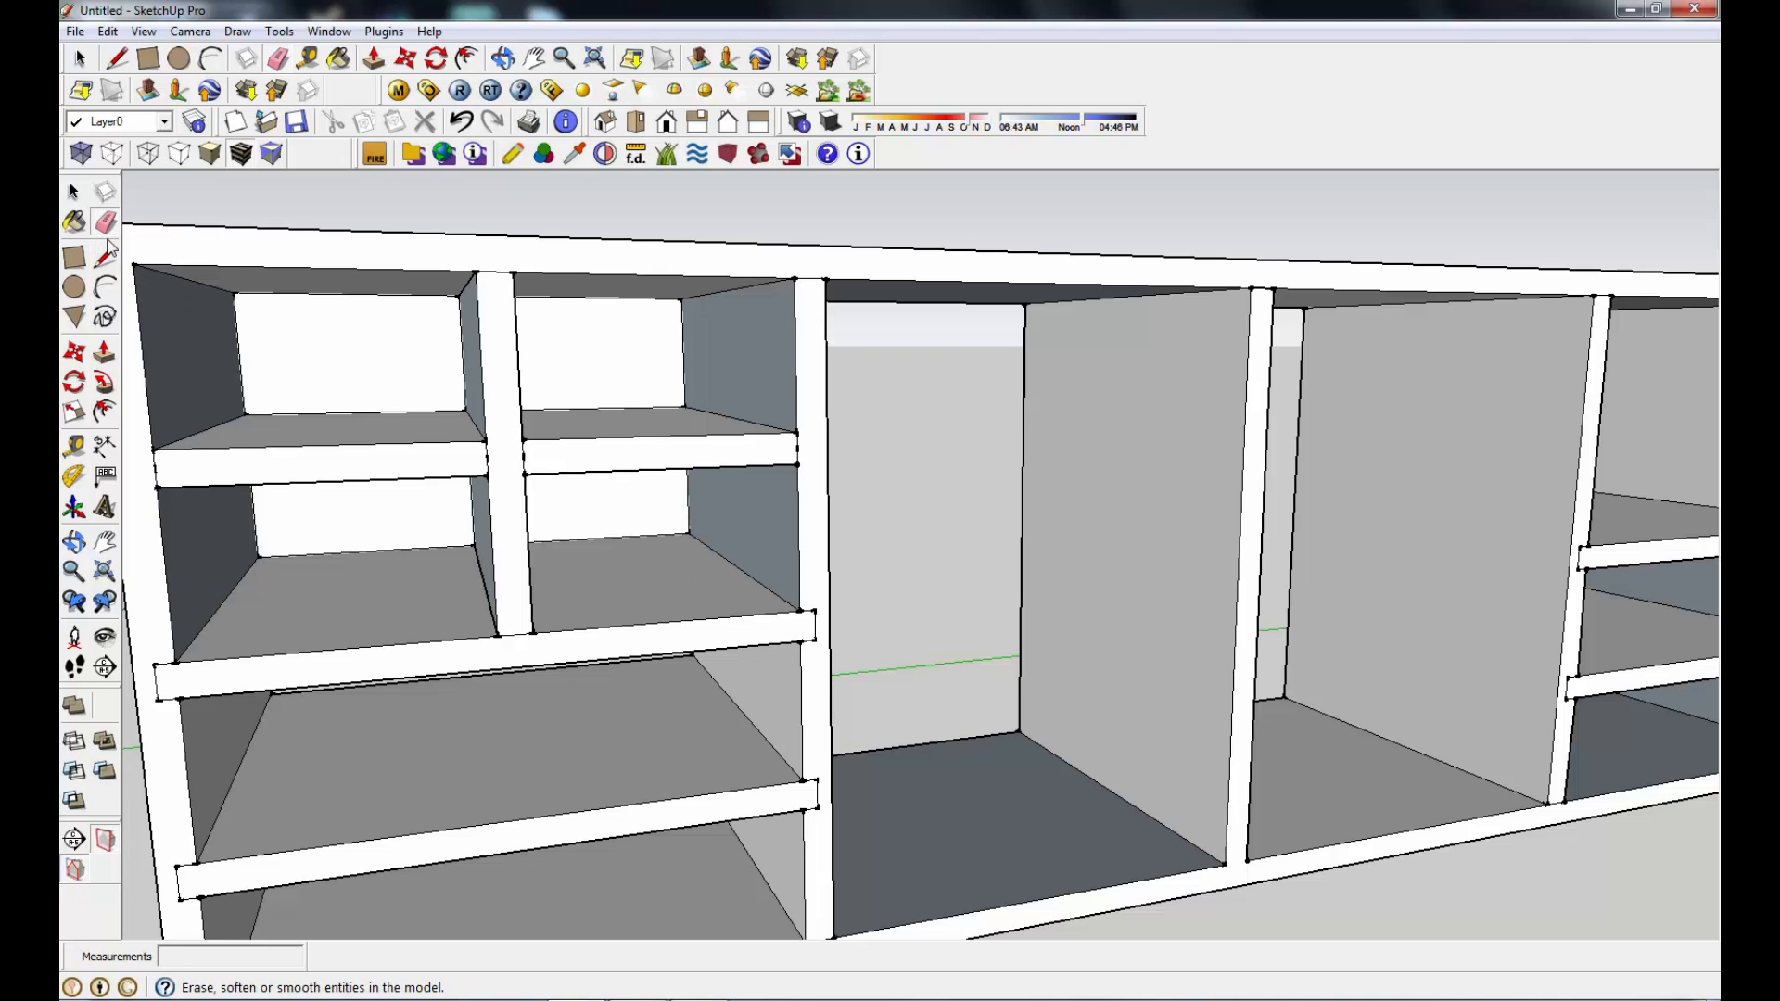
Step: Outline the right shelf's dado on the adjoining vertical panel's front edge, and erase the line separating it from the shelf
{"action": "left_click", "coordinate": [107, 259]}
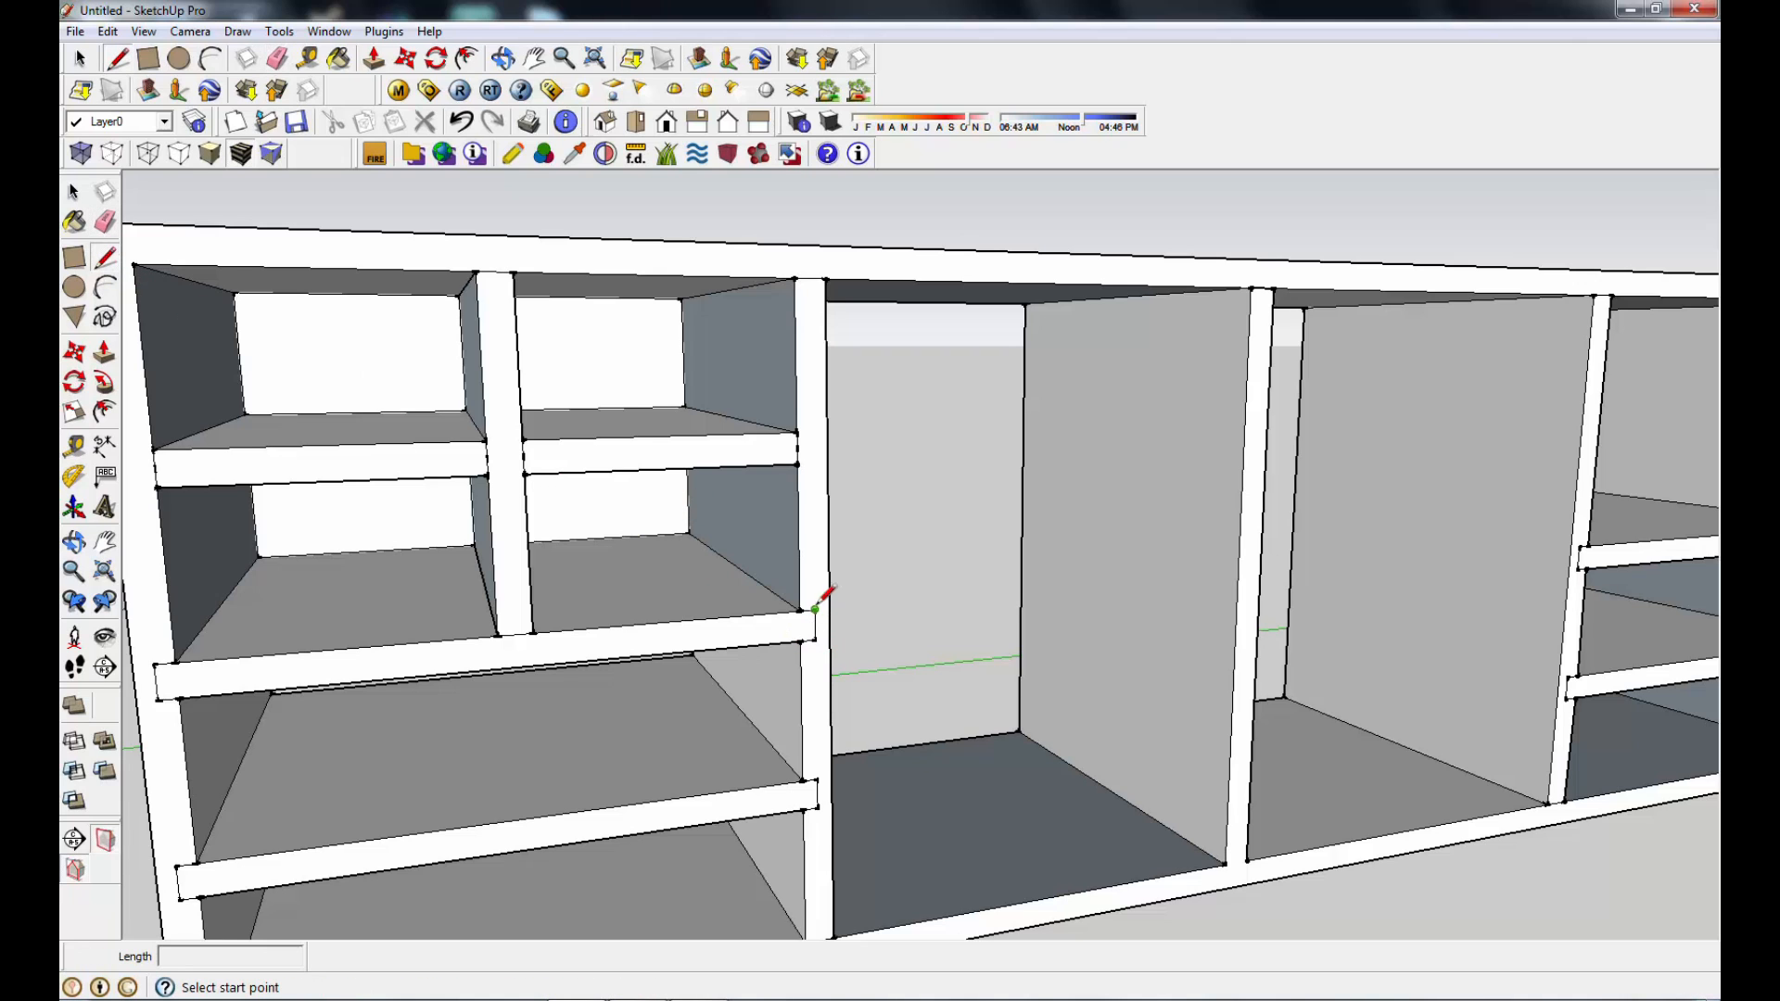
{"action": "scroll", "coordinate": [814, 638], "scroll_direction": "up", "scroll_amount": 4}
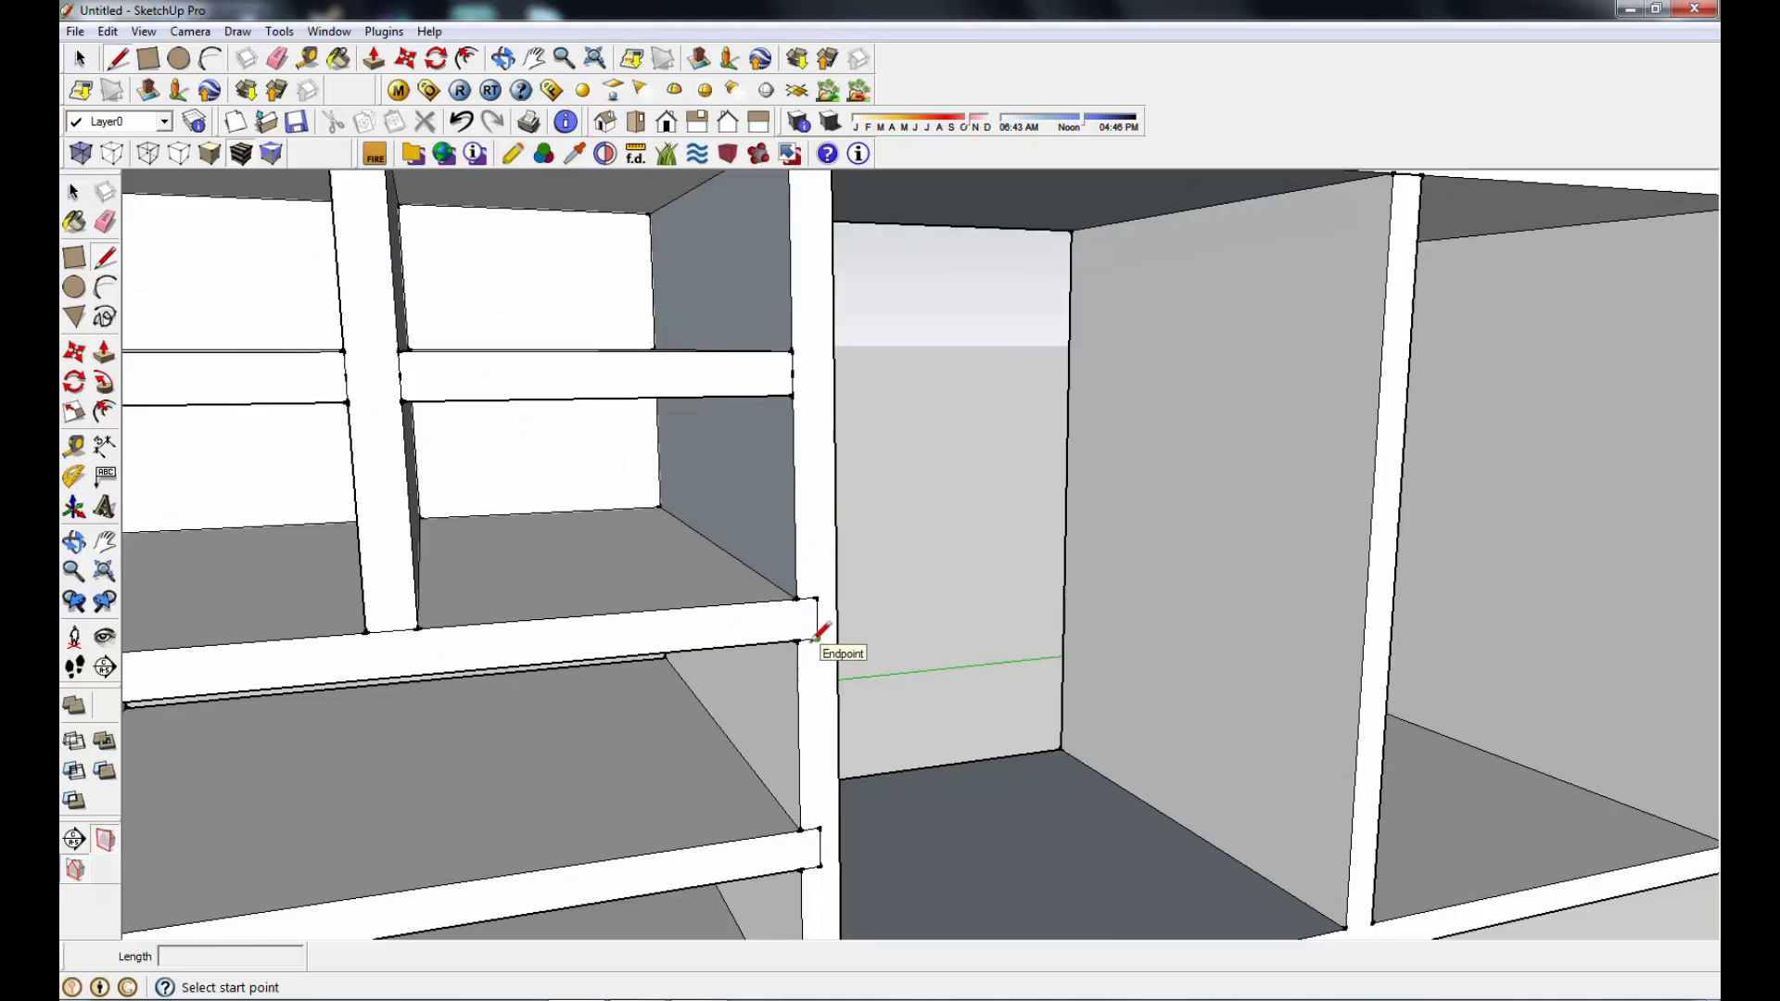
{"action": "scroll", "coordinate": [681, 560], "scroll_direction": "down", "scroll_amount": 5}
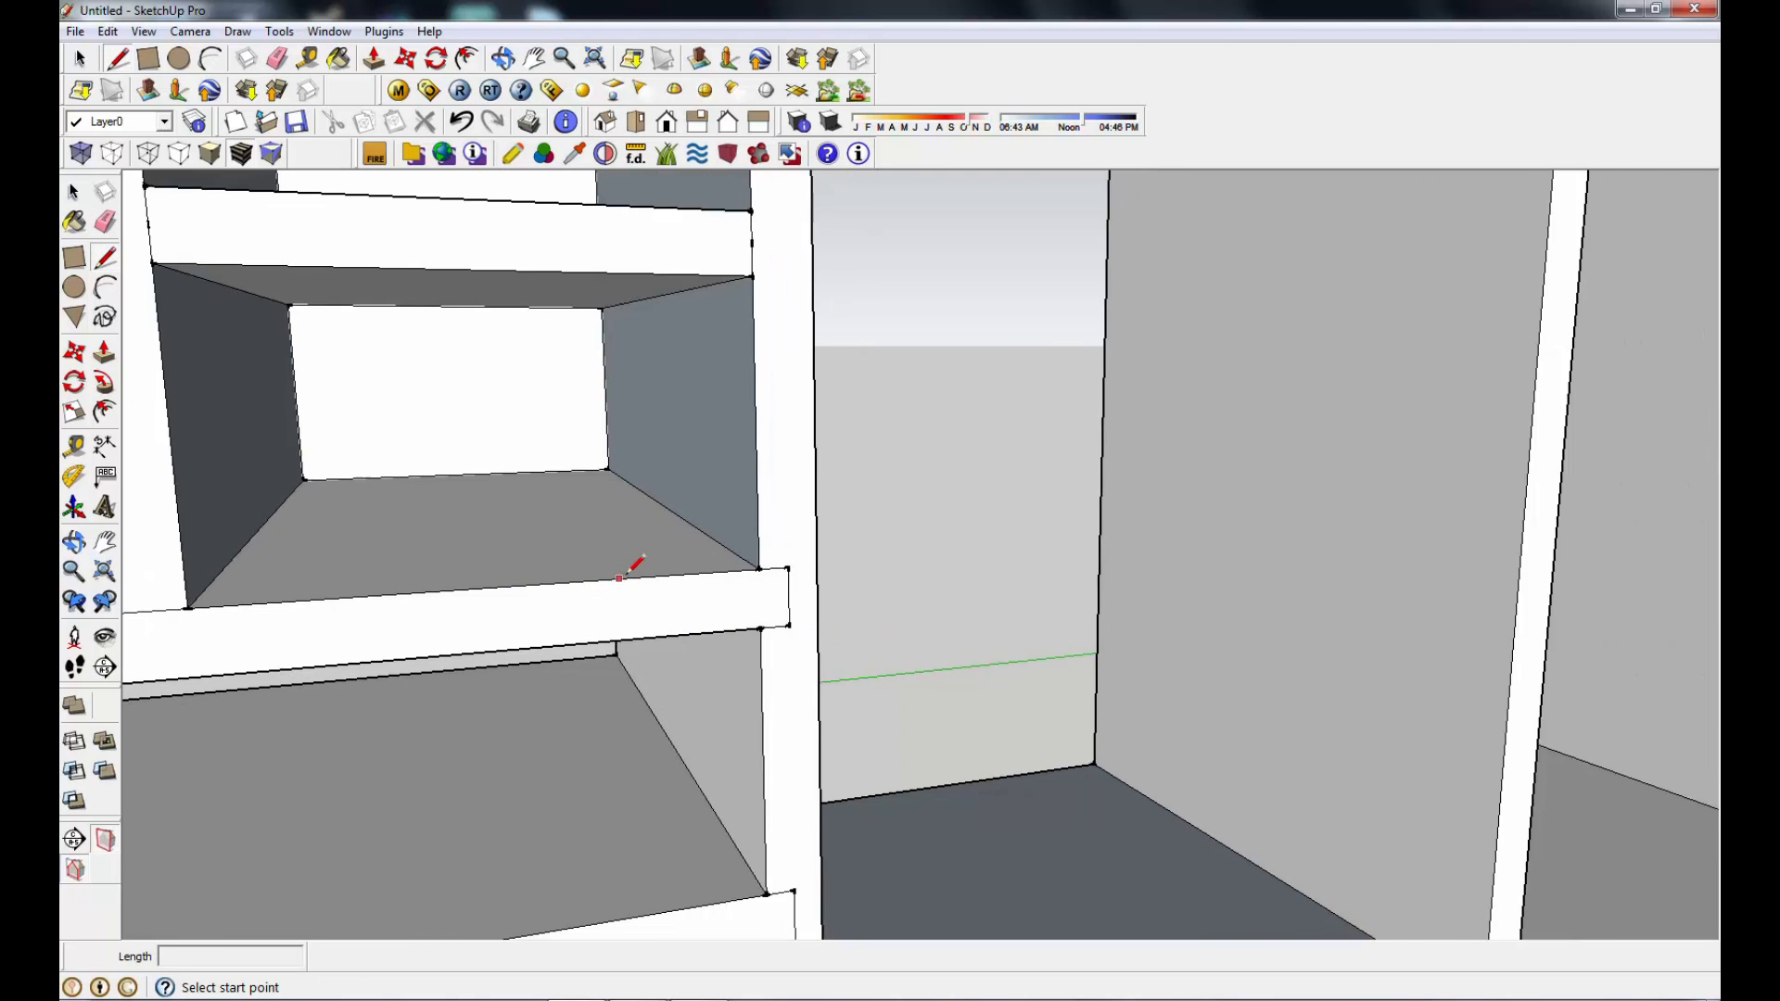
{"action": "scroll", "coordinate": [687, 354], "scroll_direction": "up", "scroll_amount": 3}
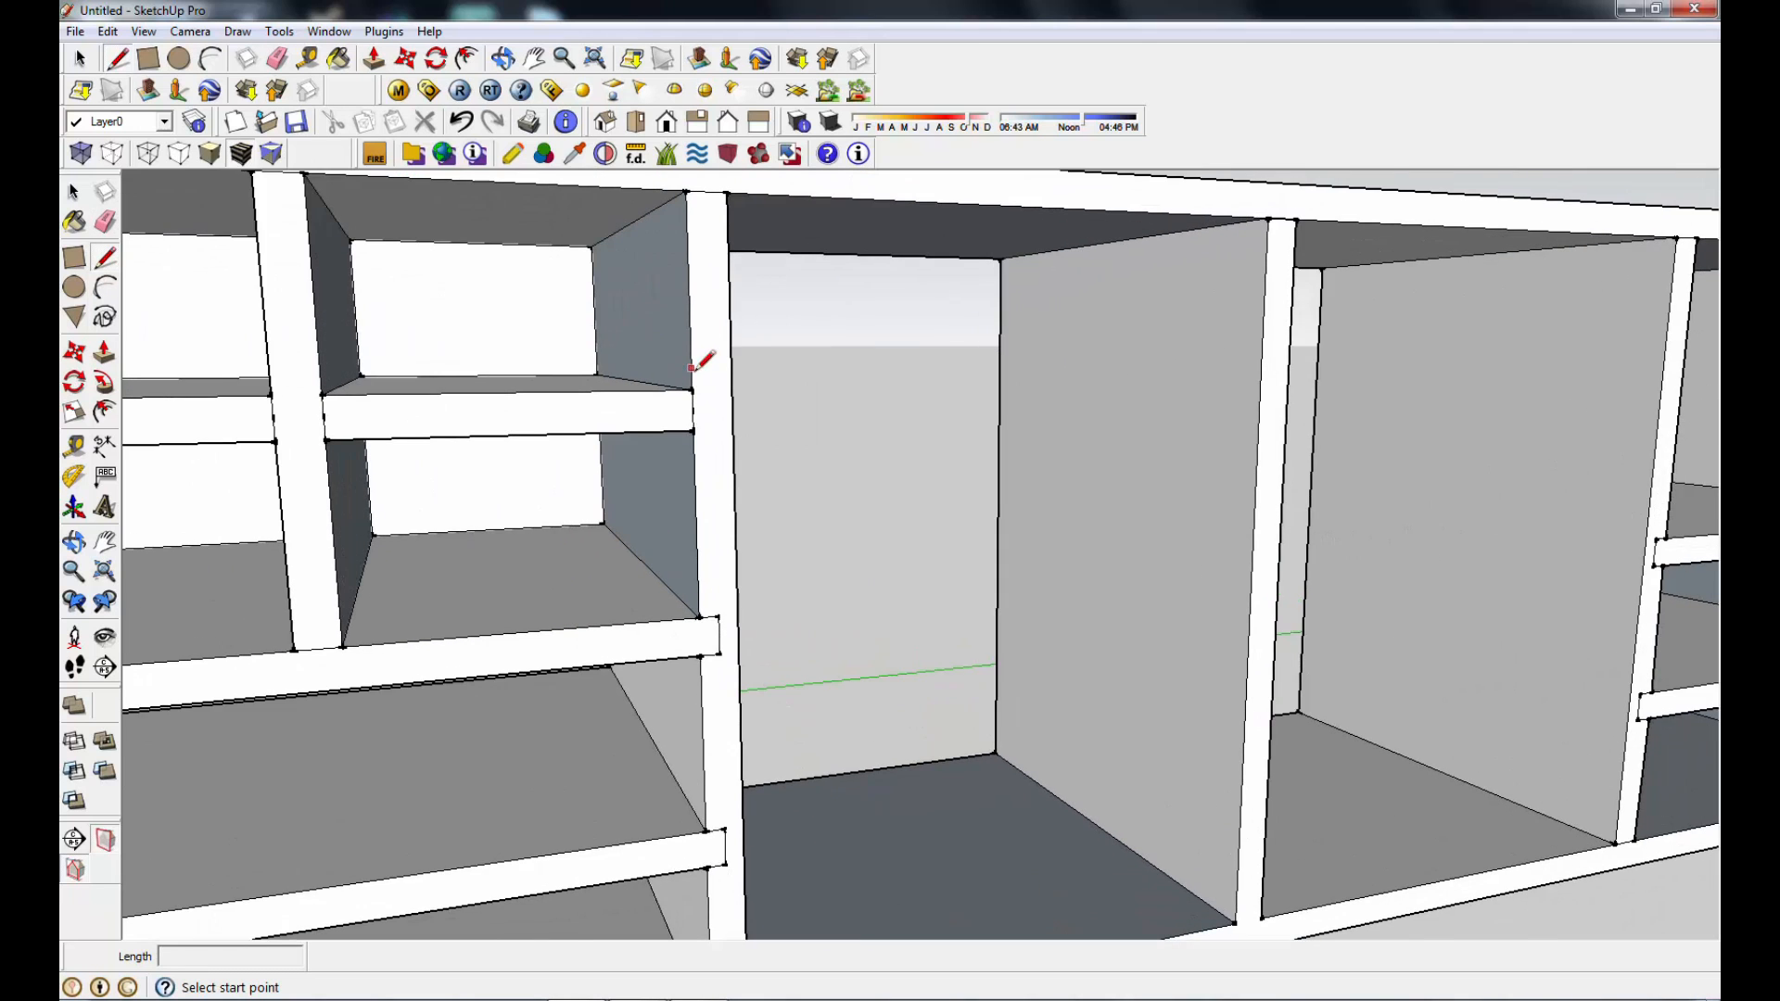
{"action": "left_click", "coordinate": [692, 391]}
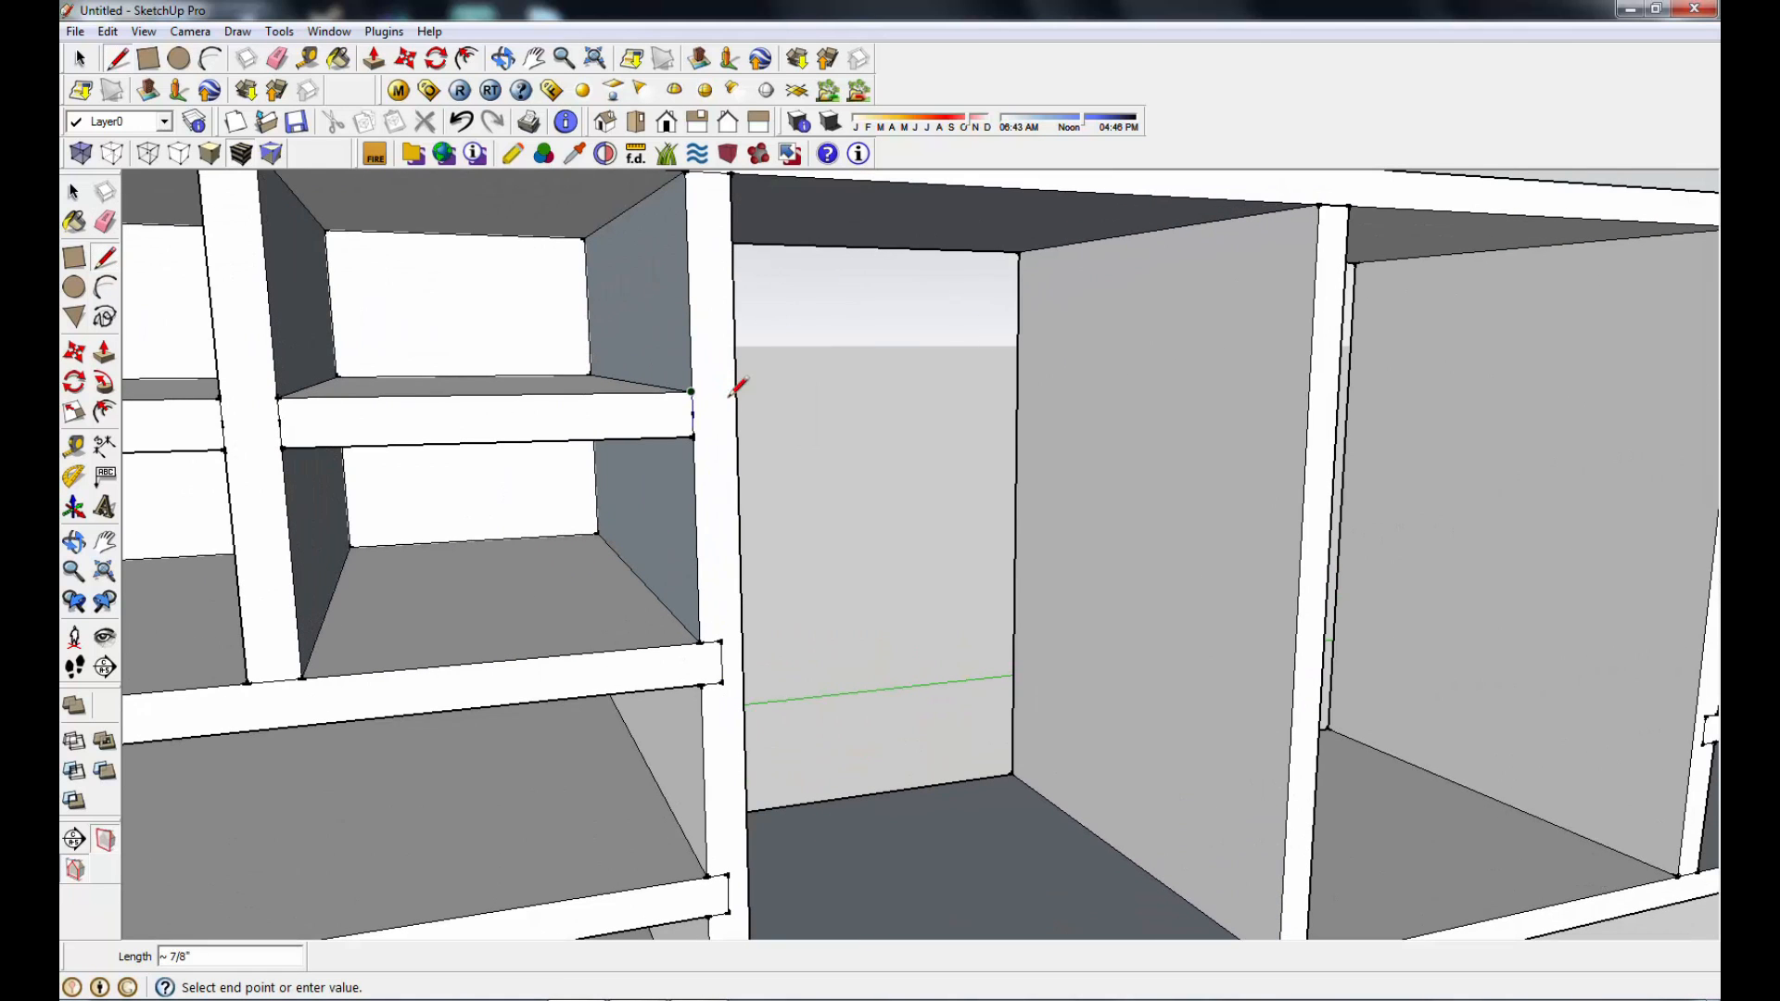
{"action": "scroll", "coordinate": [724, 380], "scroll_direction": "up", "scroll_amount": 2}
{"action": "middle_click_drag", "start_coordinate": [736, 371], "coordinate": [627, 498]}
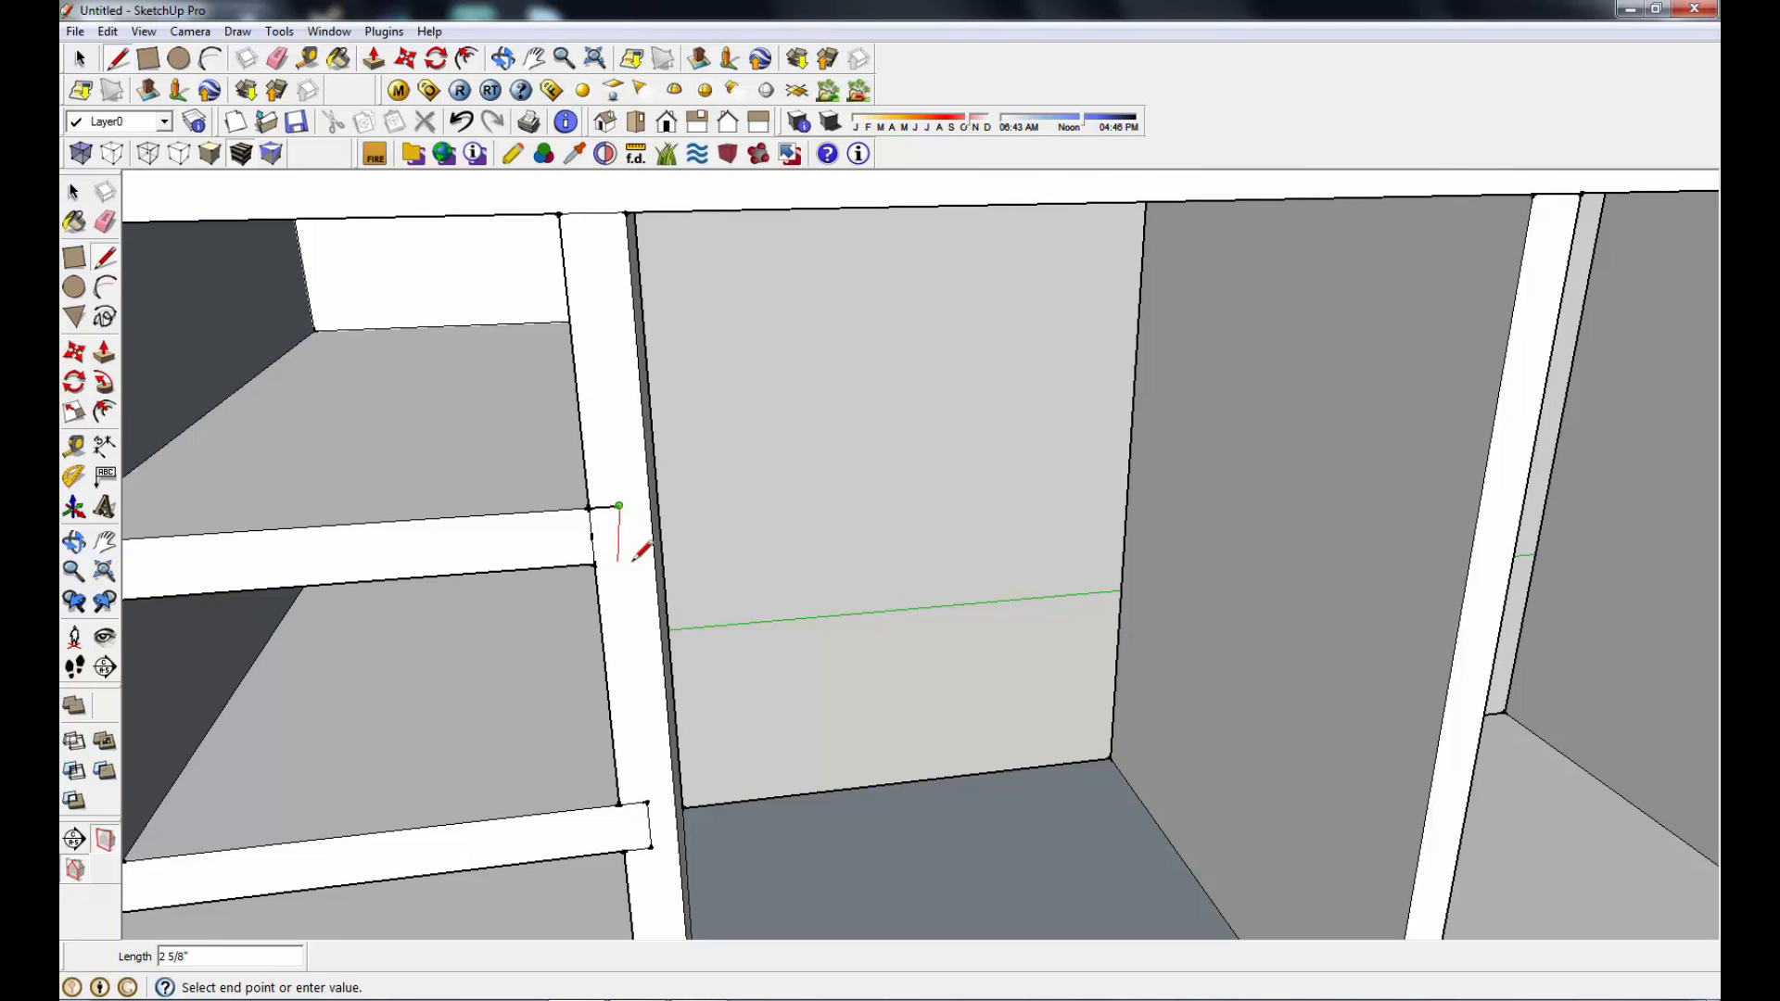
{"action": "left_click", "coordinate": [625, 561]}
{"action": "scroll", "coordinate": [667, 510], "scroll_direction": "down", "scroll_amount": 2}
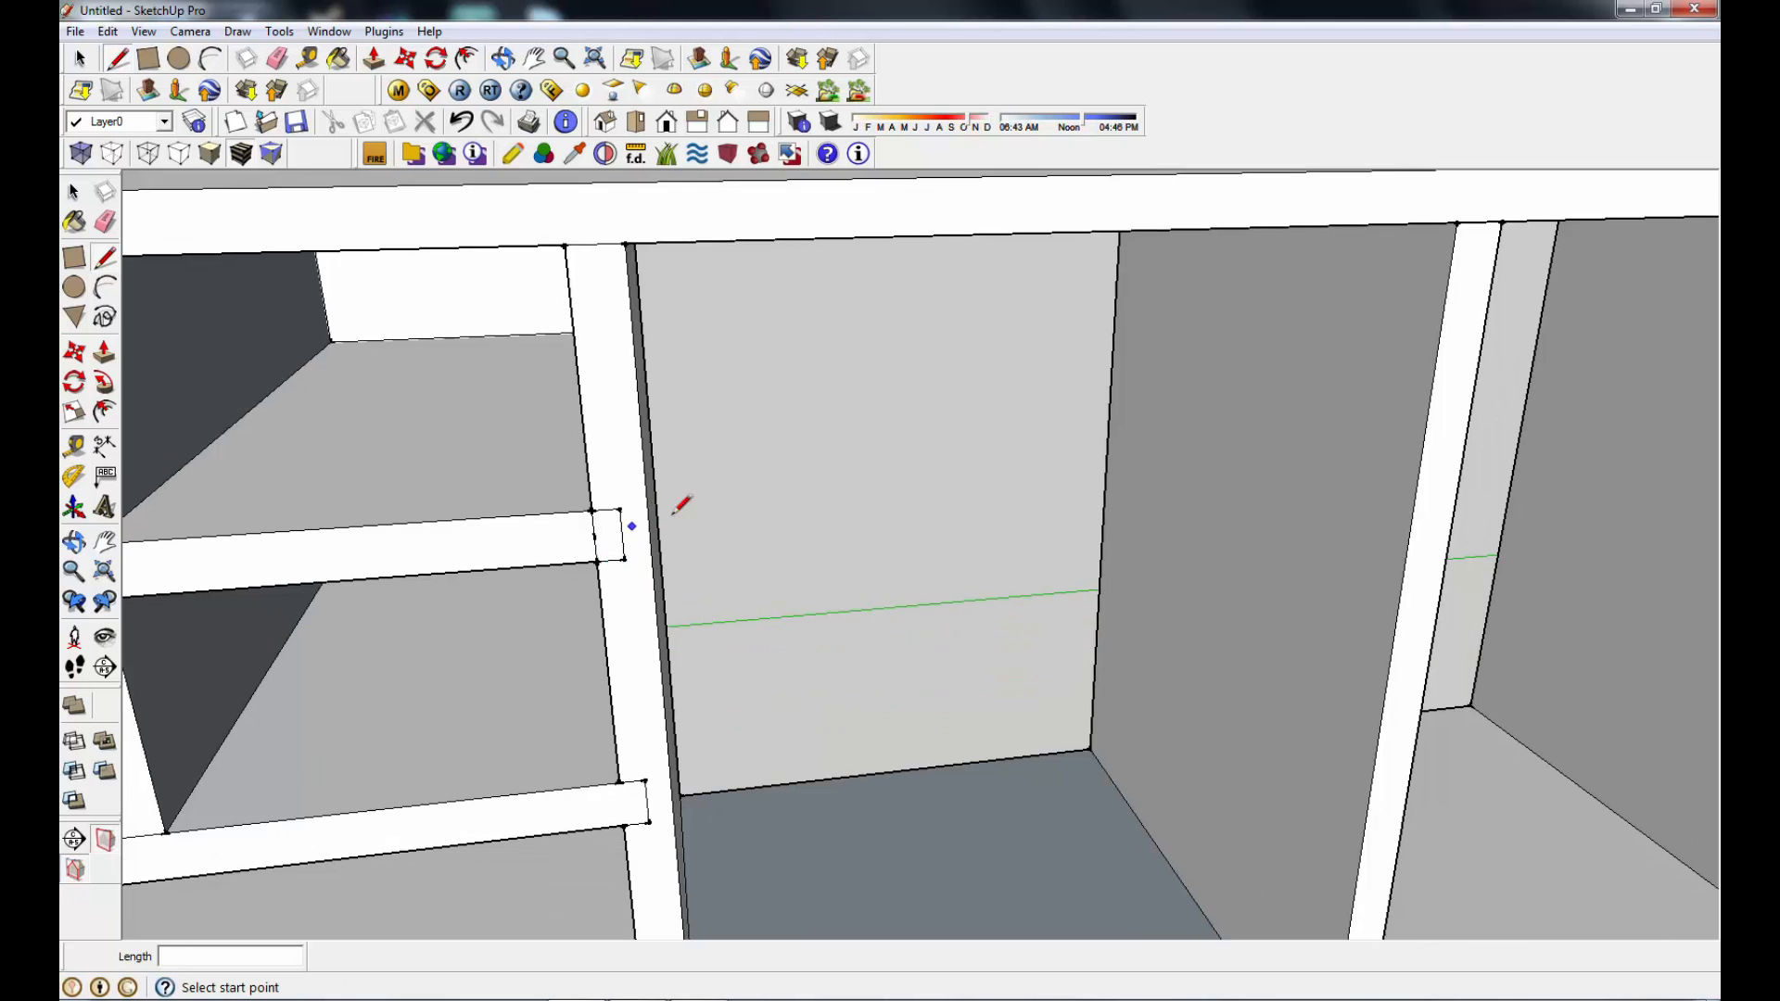
{"action": "left_click", "coordinate": [105, 221]}
{"action": "left_click", "coordinate": [607, 531]}
Step: Draw two 1" horizontal lines across the divider's front edge, level with the tops and bottoms of the mid-height shelves
{"action": "left_click", "coordinate": [535, 59]}
{"action": "left_click_drag", "start_coordinate": [389, 480], "coordinate": [532, 350]}
{"action": "left_click", "coordinate": [107, 260]}
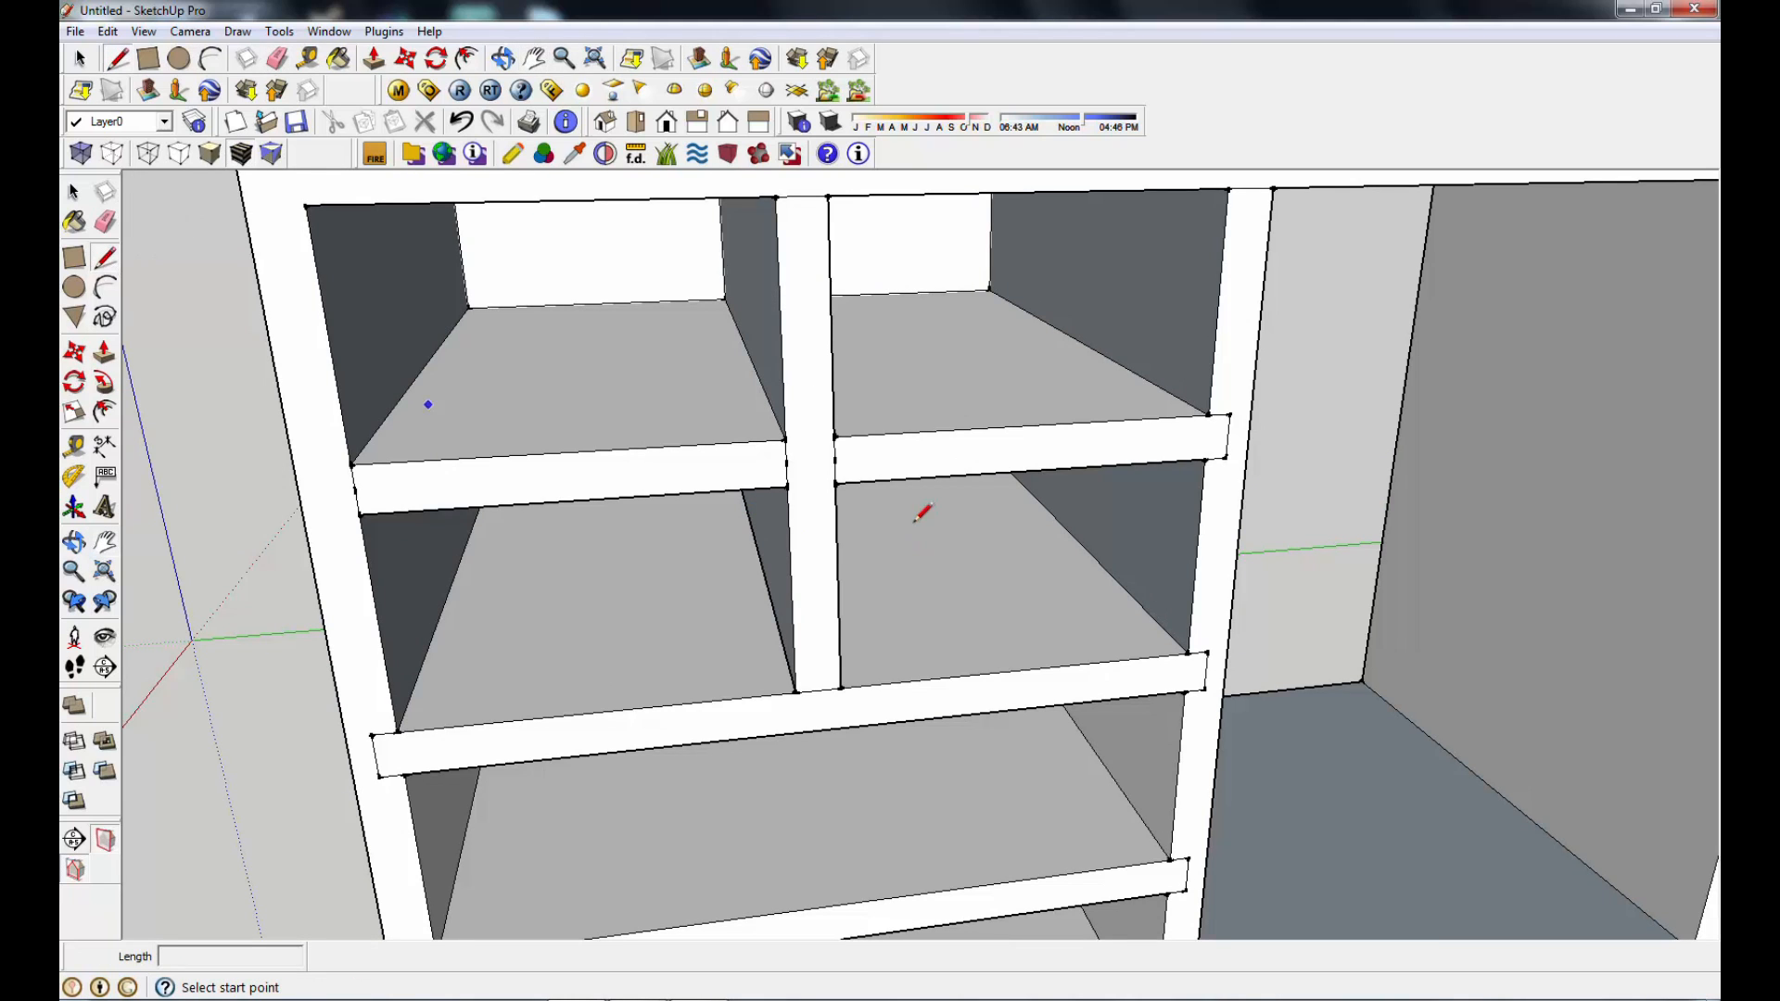
{"action": "scroll", "coordinate": [838, 456], "scroll_direction": "up", "scroll_amount": 3}
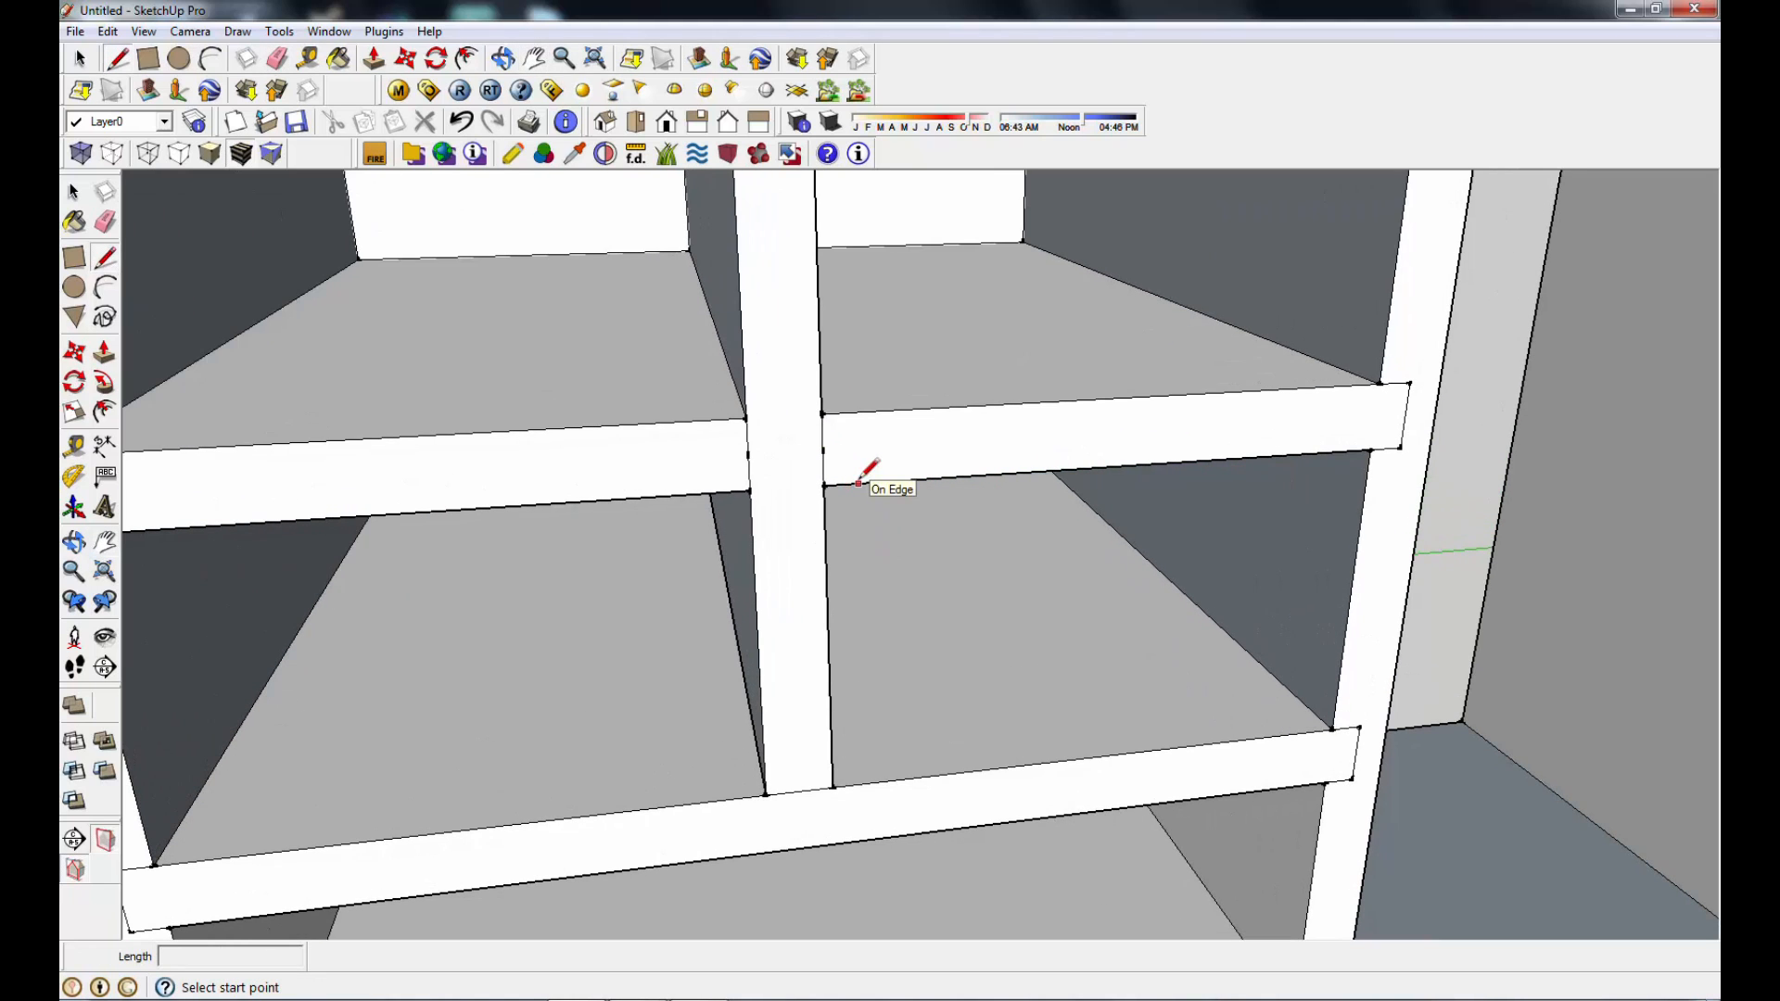
{"action": "left_click", "coordinate": [821, 413]}
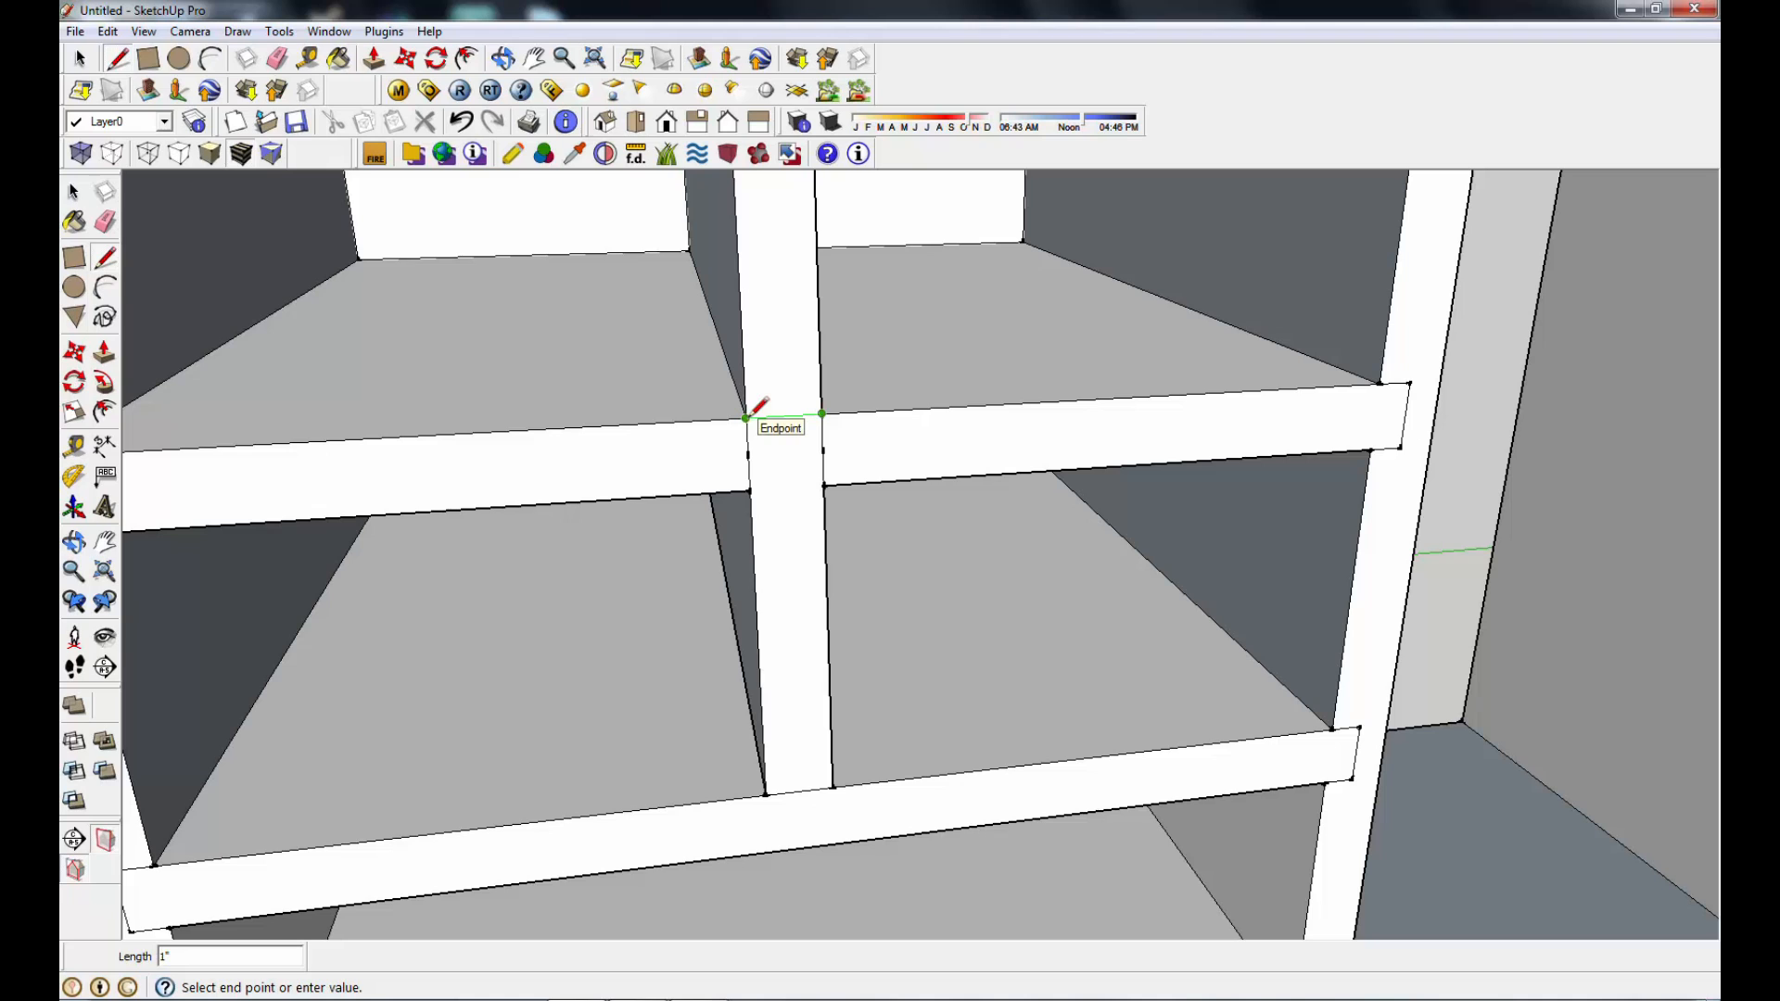
{"action": "left_click", "coordinate": [746, 418]}
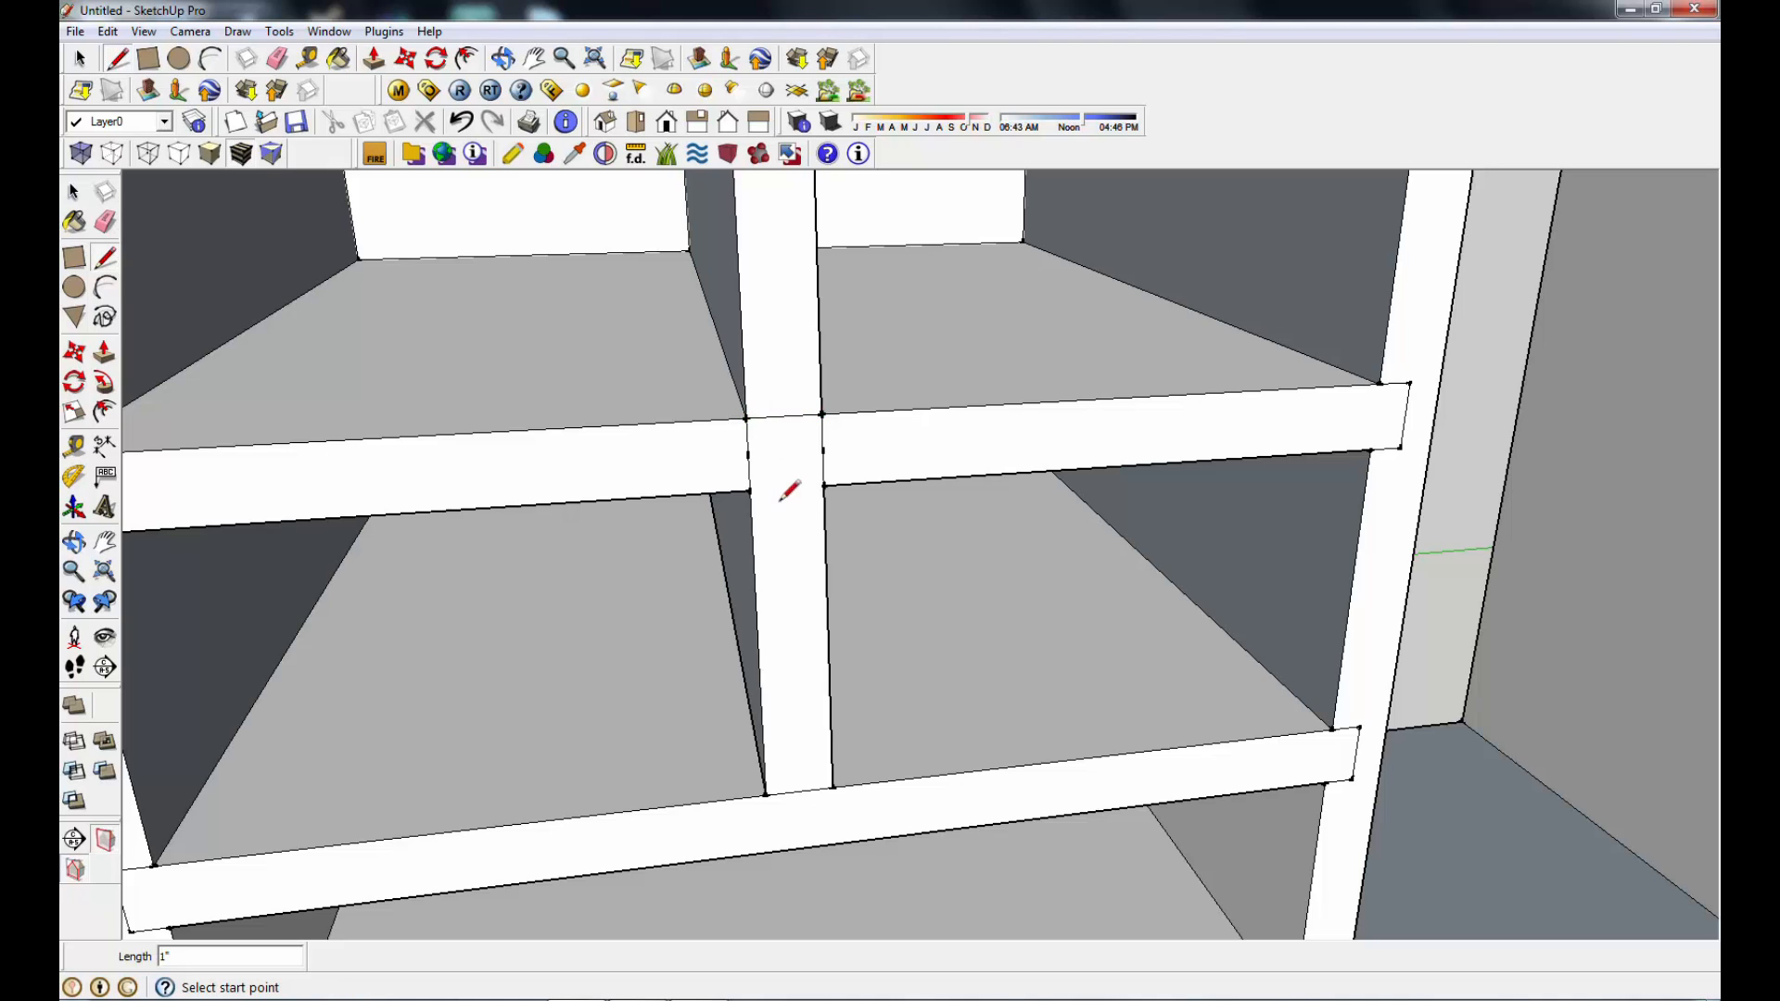
{"action": "left_click", "coordinate": [751, 490]}
{"action": "left_click", "coordinate": [823, 484]}
Step: Draw a vertical centre line on the divider's front edge between the two 1" crossing lines
{"action": "left_click", "coordinate": [784, 416]}
{"action": "left_click", "coordinate": [787, 488]}
{"action": "scroll", "coordinate": [810, 466], "scroll_direction": "up", "scroll_amount": 3}
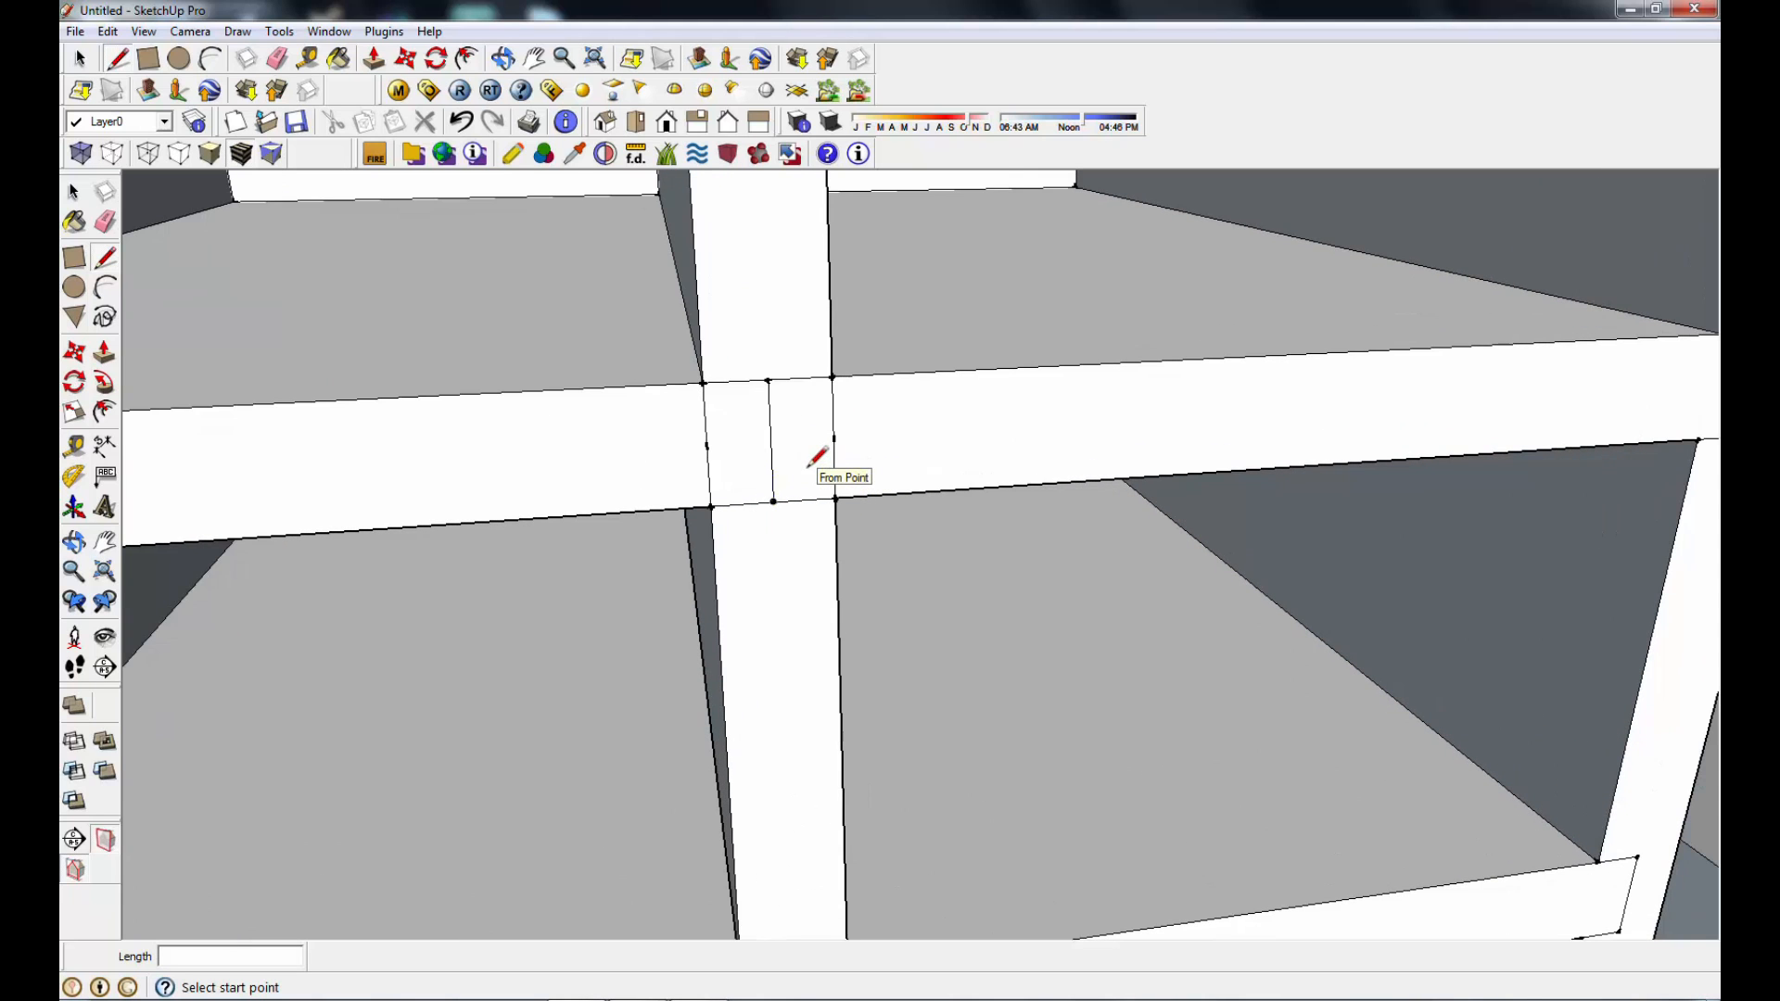
{"action": "scroll", "coordinate": [826, 554], "scroll_direction": "down", "scroll_amount": 4}
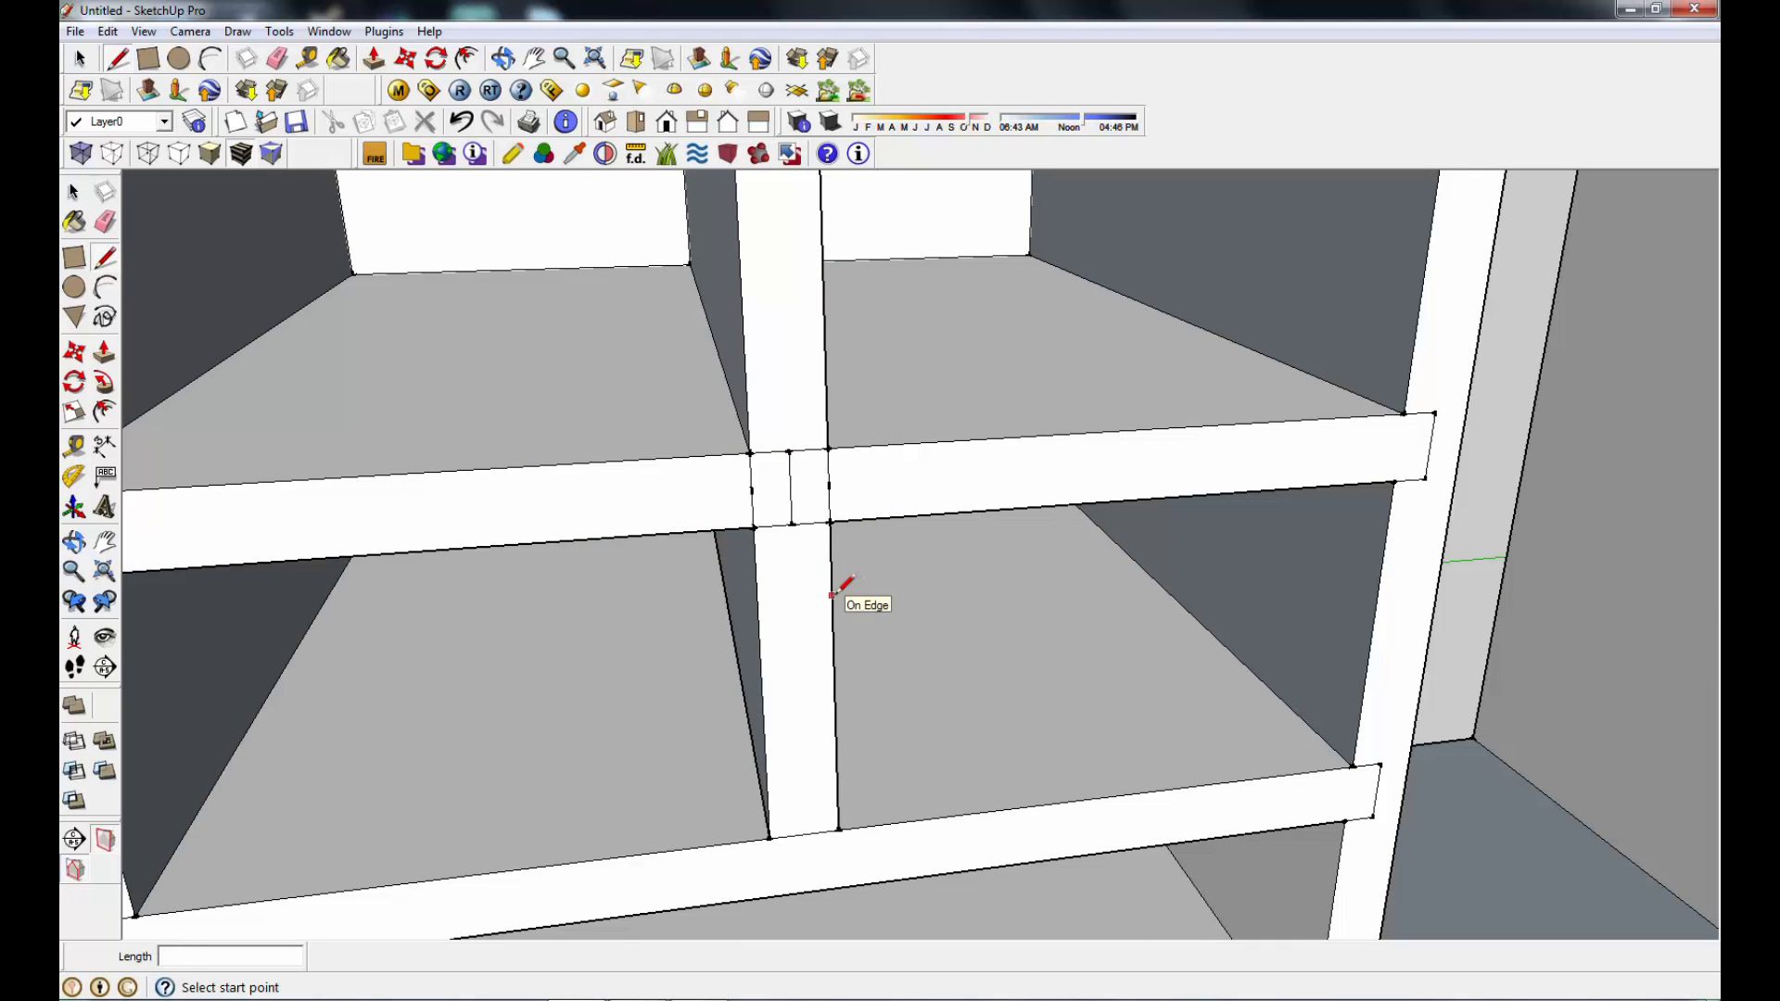
Step: Draw two 1" vertical lines halfway between the centre line and each side of the divider to mark the shelf dado depths
{"action": "left_click", "coordinate": [105, 259]}
{"action": "scroll", "coordinate": [810, 448], "scroll_direction": "up", "scroll_amount": 3}
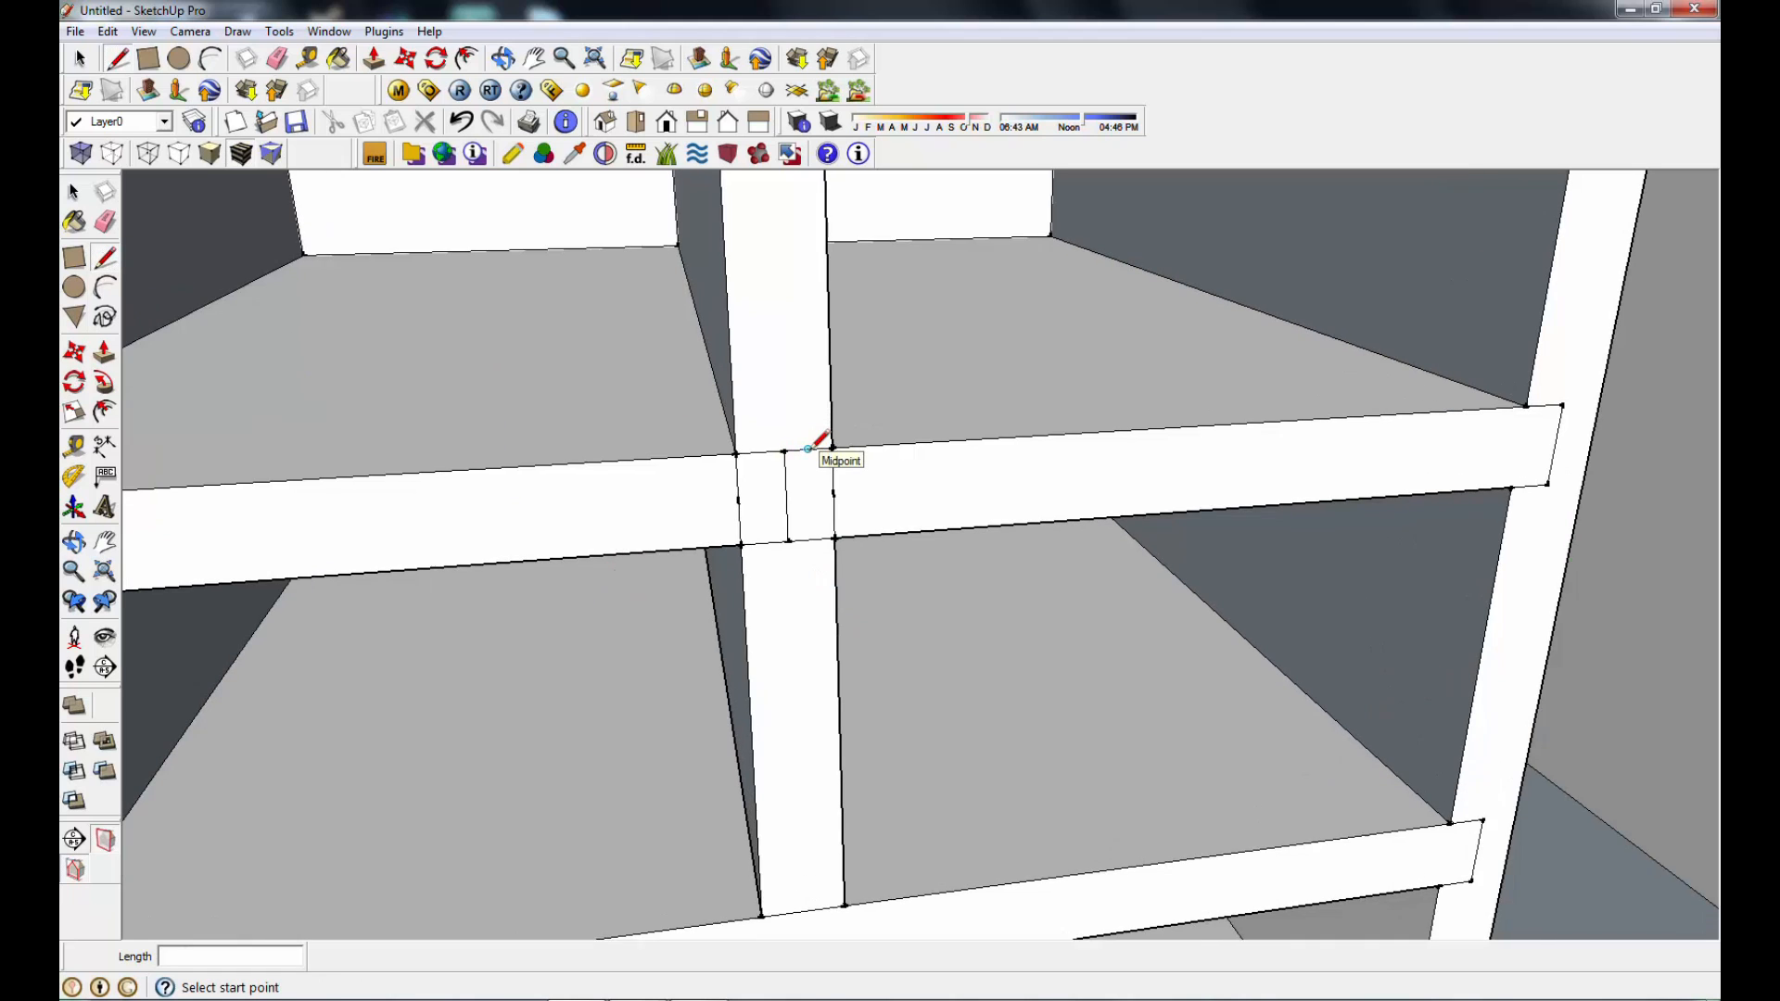
{"action": "left_click", "coordinate": [808, 449]}
{"action": "left_click", "coordinate": [813, 559]}
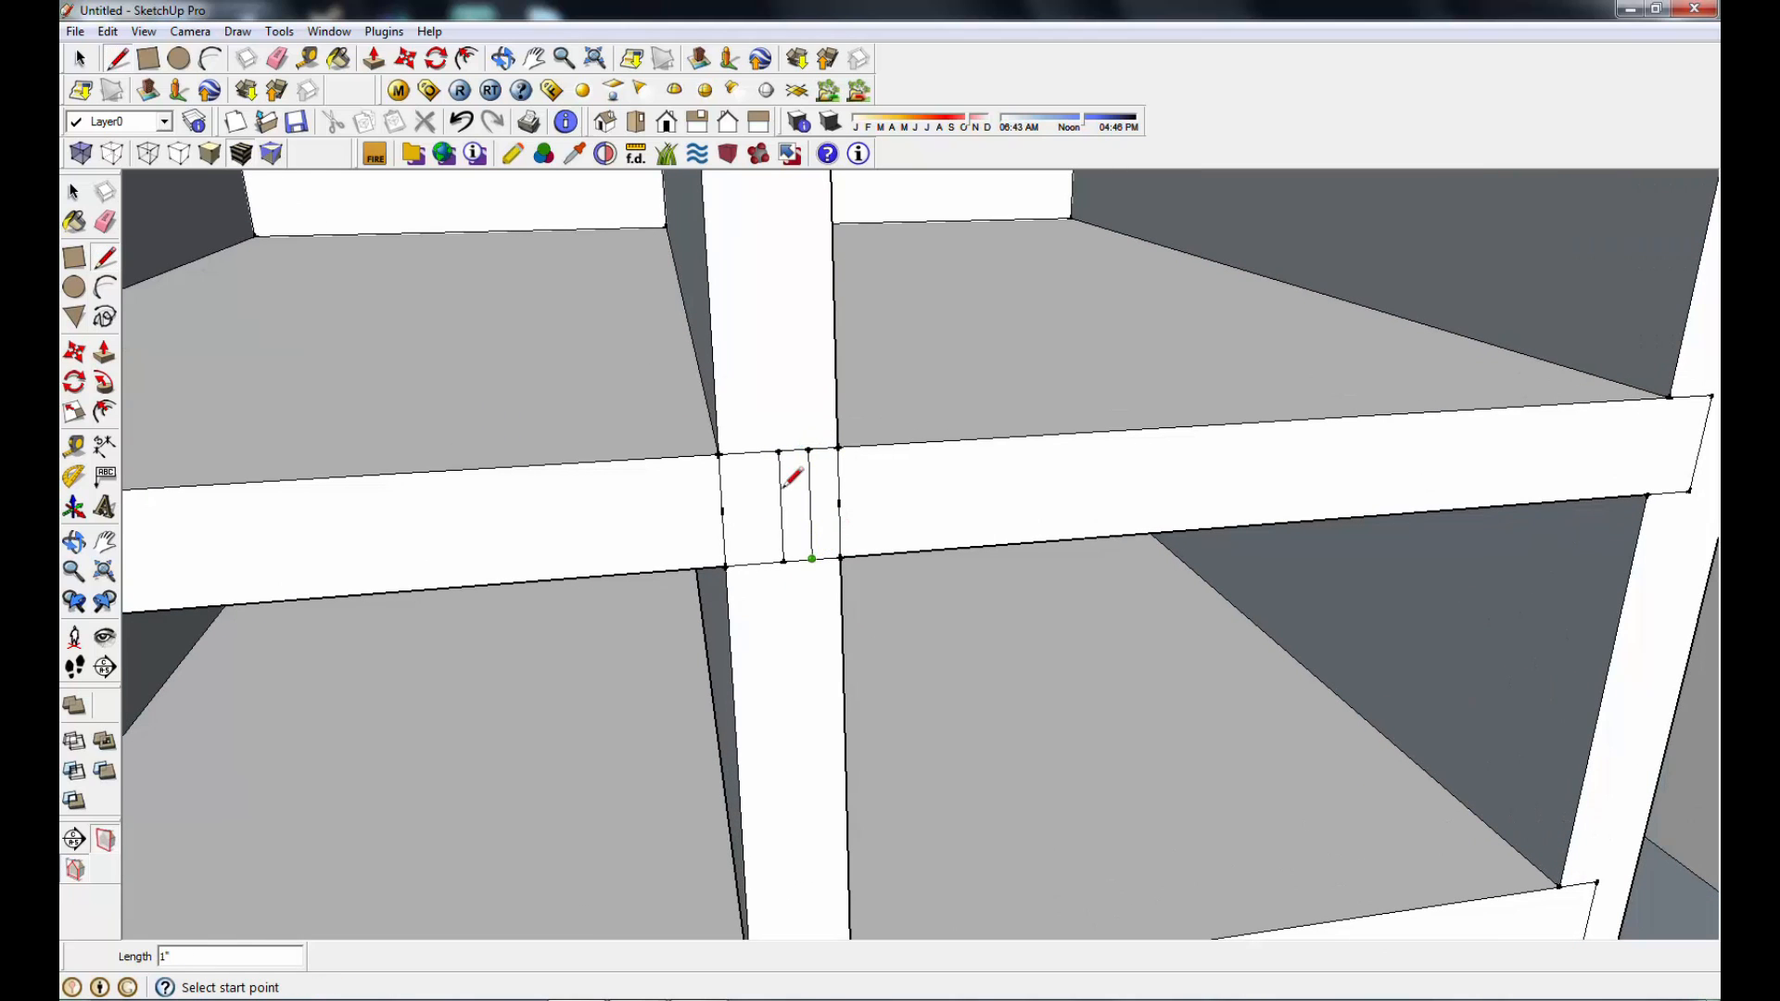
{"action": "left_click", "coordinate": [749, 451]}
{"action": "left_click", "coordinate": [755, 563]}
Step: Erase the divider's centre line and the short horizontal segments joining the two shelf dado outlines
{"action": "left_click", "coordinate": [105, 220]}
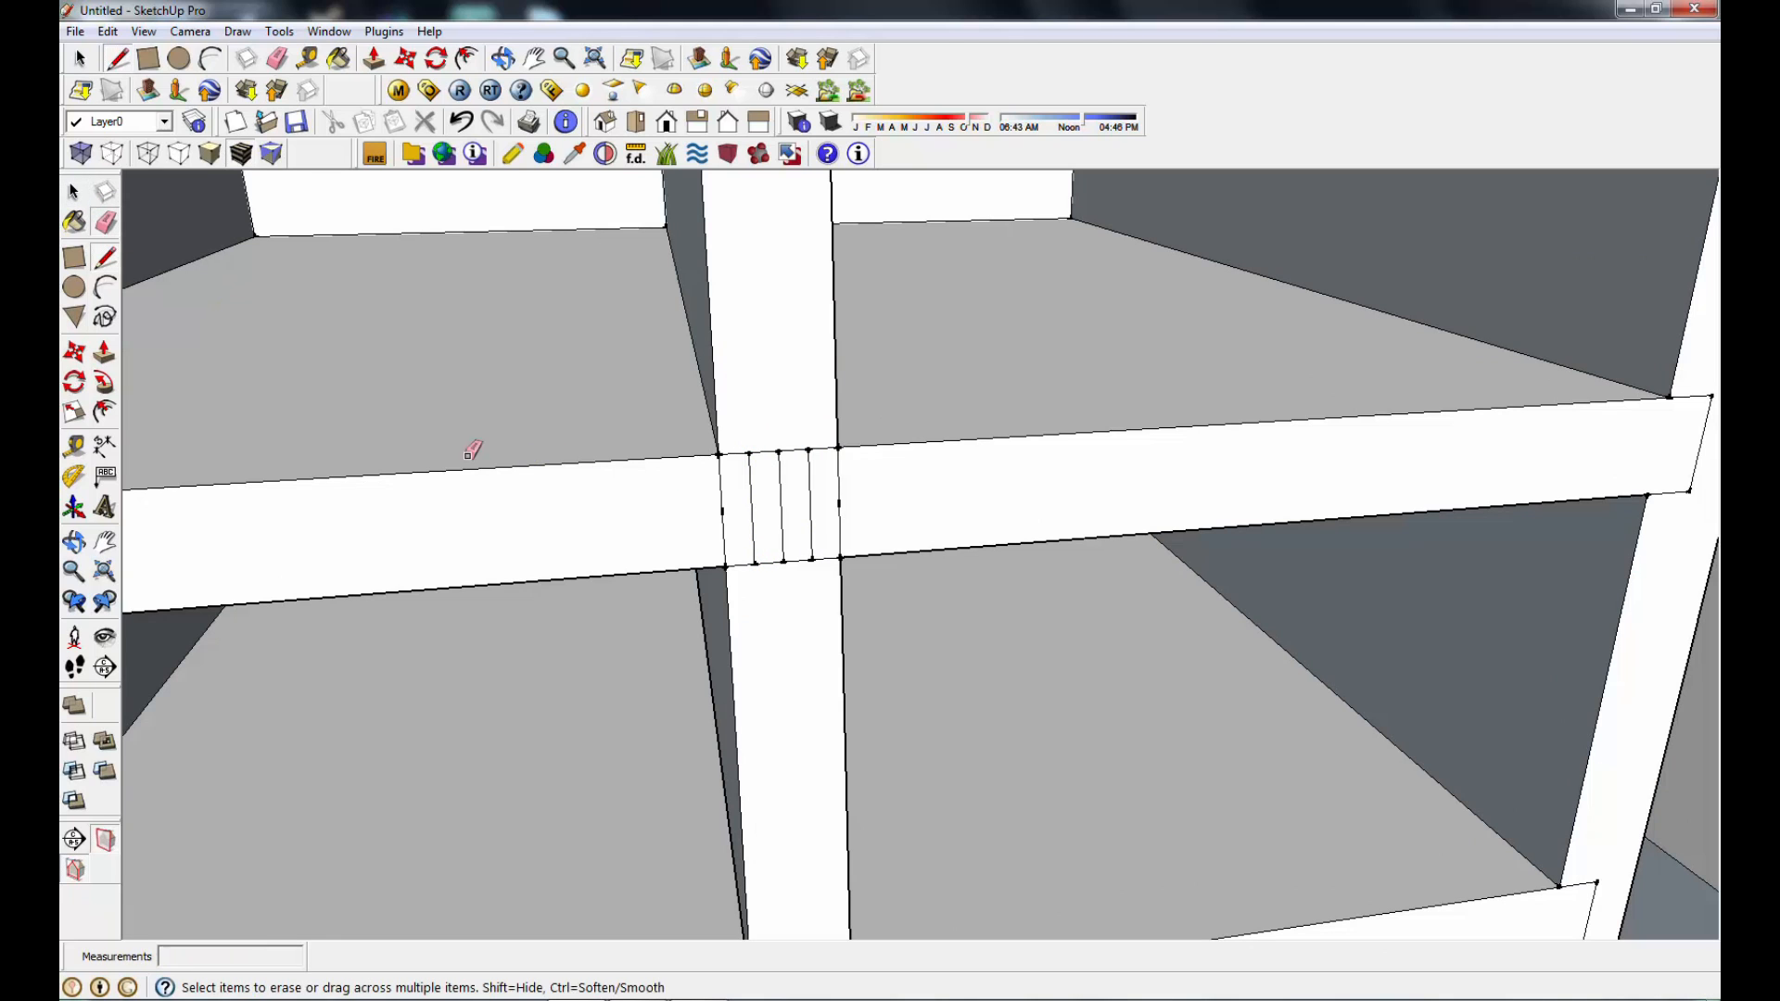
{"action": "left_click", "coordinate": [781, 502]}
{"action": "left_click", "coordinate": [780, 451]}
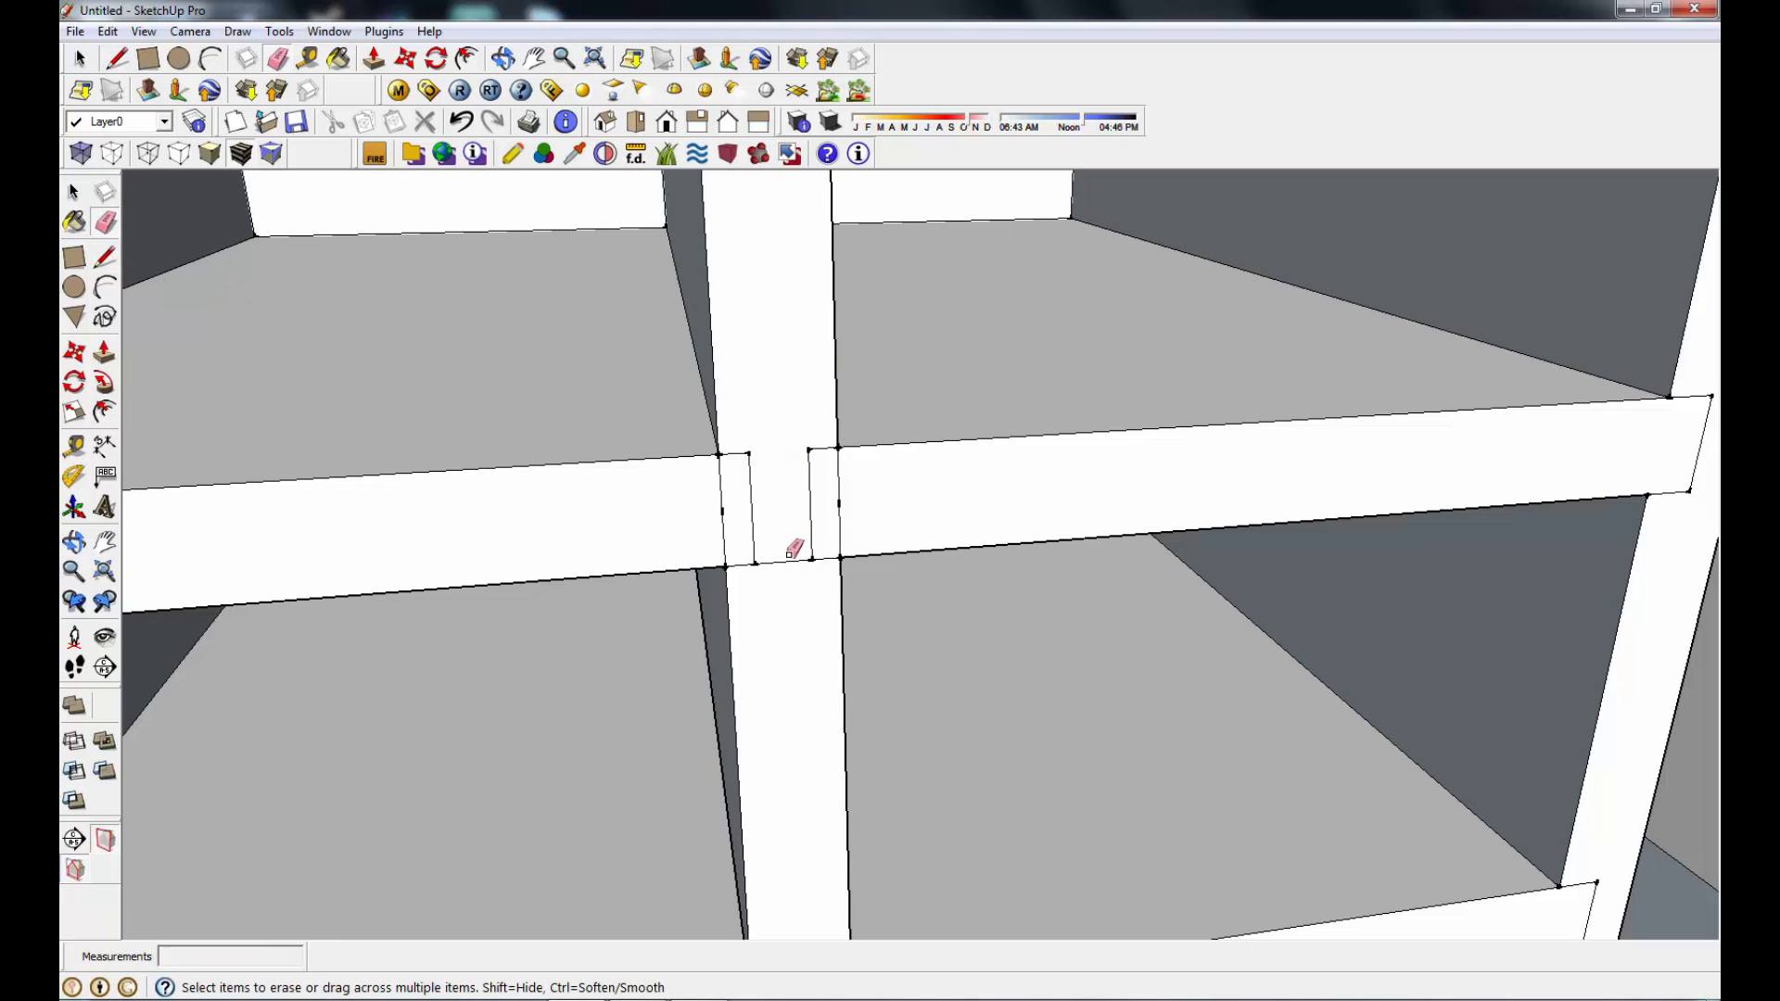
{"action": "left_click", "coordinate": [786, 561]}
{"action": "scroll", "coordinate": [815, 612], "scroll_direction": "down", "scroll_amount": 4}
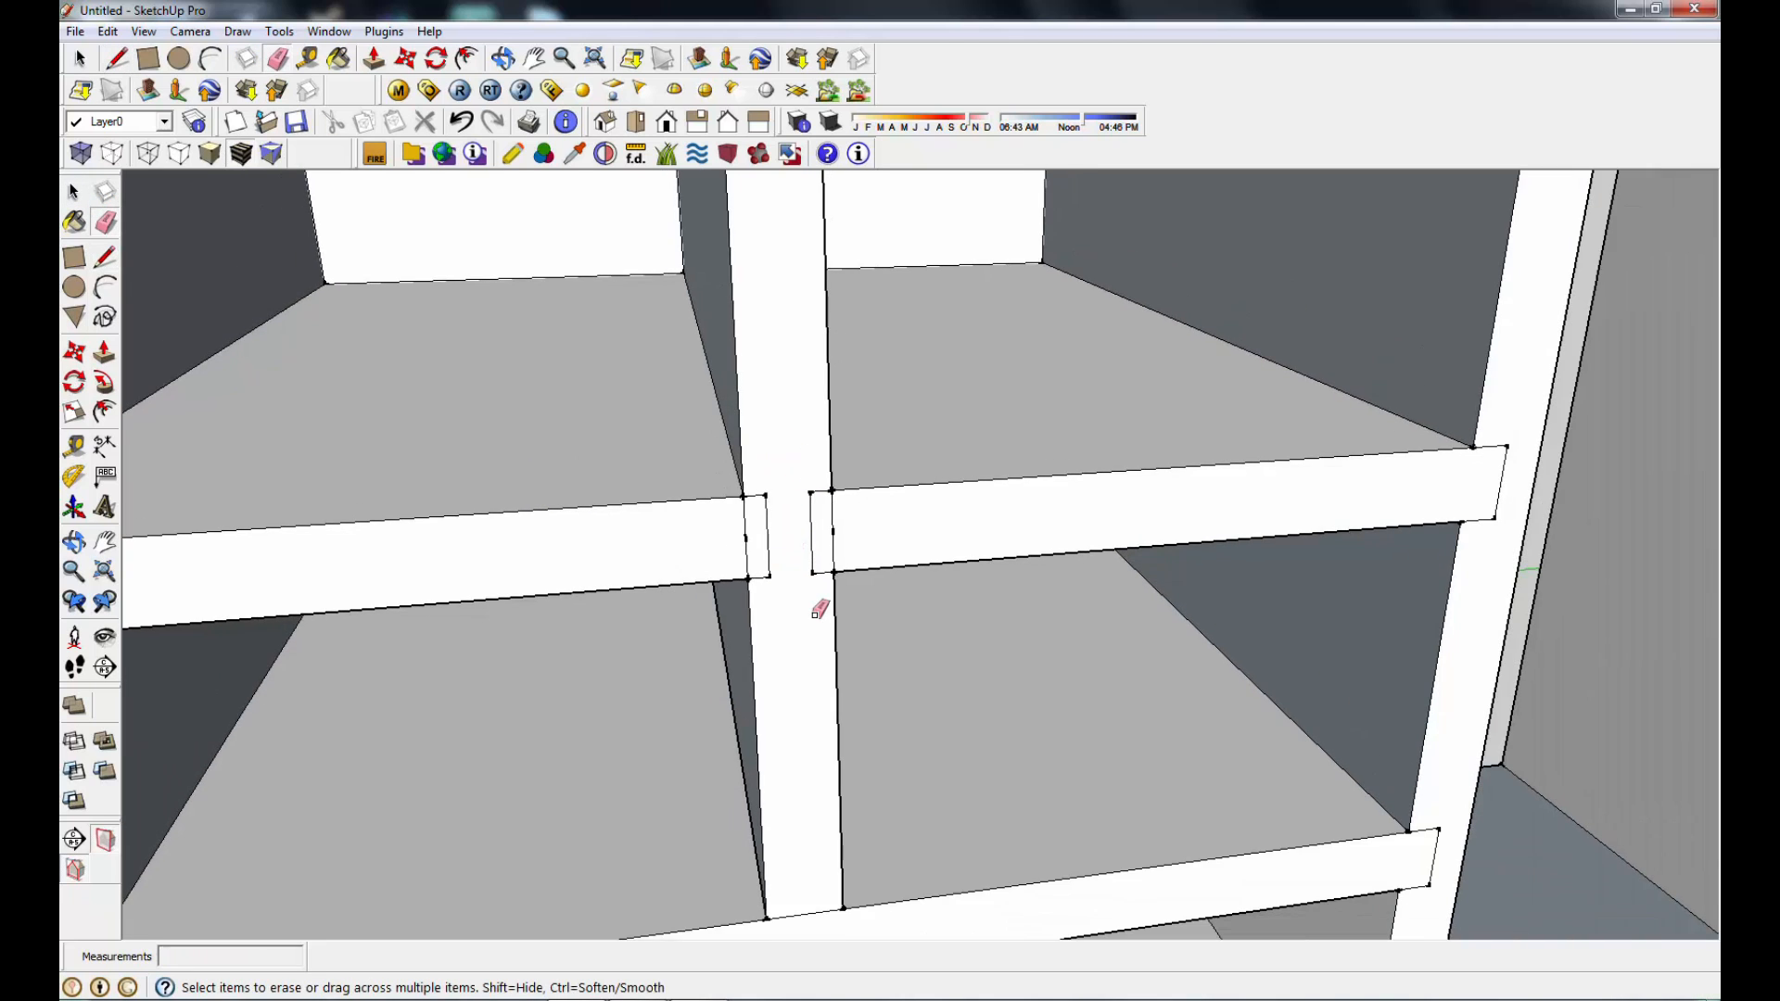
Step: Erase the vertical lines separating both mid-height shelves from their dados in the divider's front edge
{"action": "scroll", "coordinate": [816, 612], "scroll_direction": "down", "scroll_amount": 3}
{"action": "left_click", "coordinate": [827, 560]}
{"action": "left_click", "coordinate": [769, 562]}
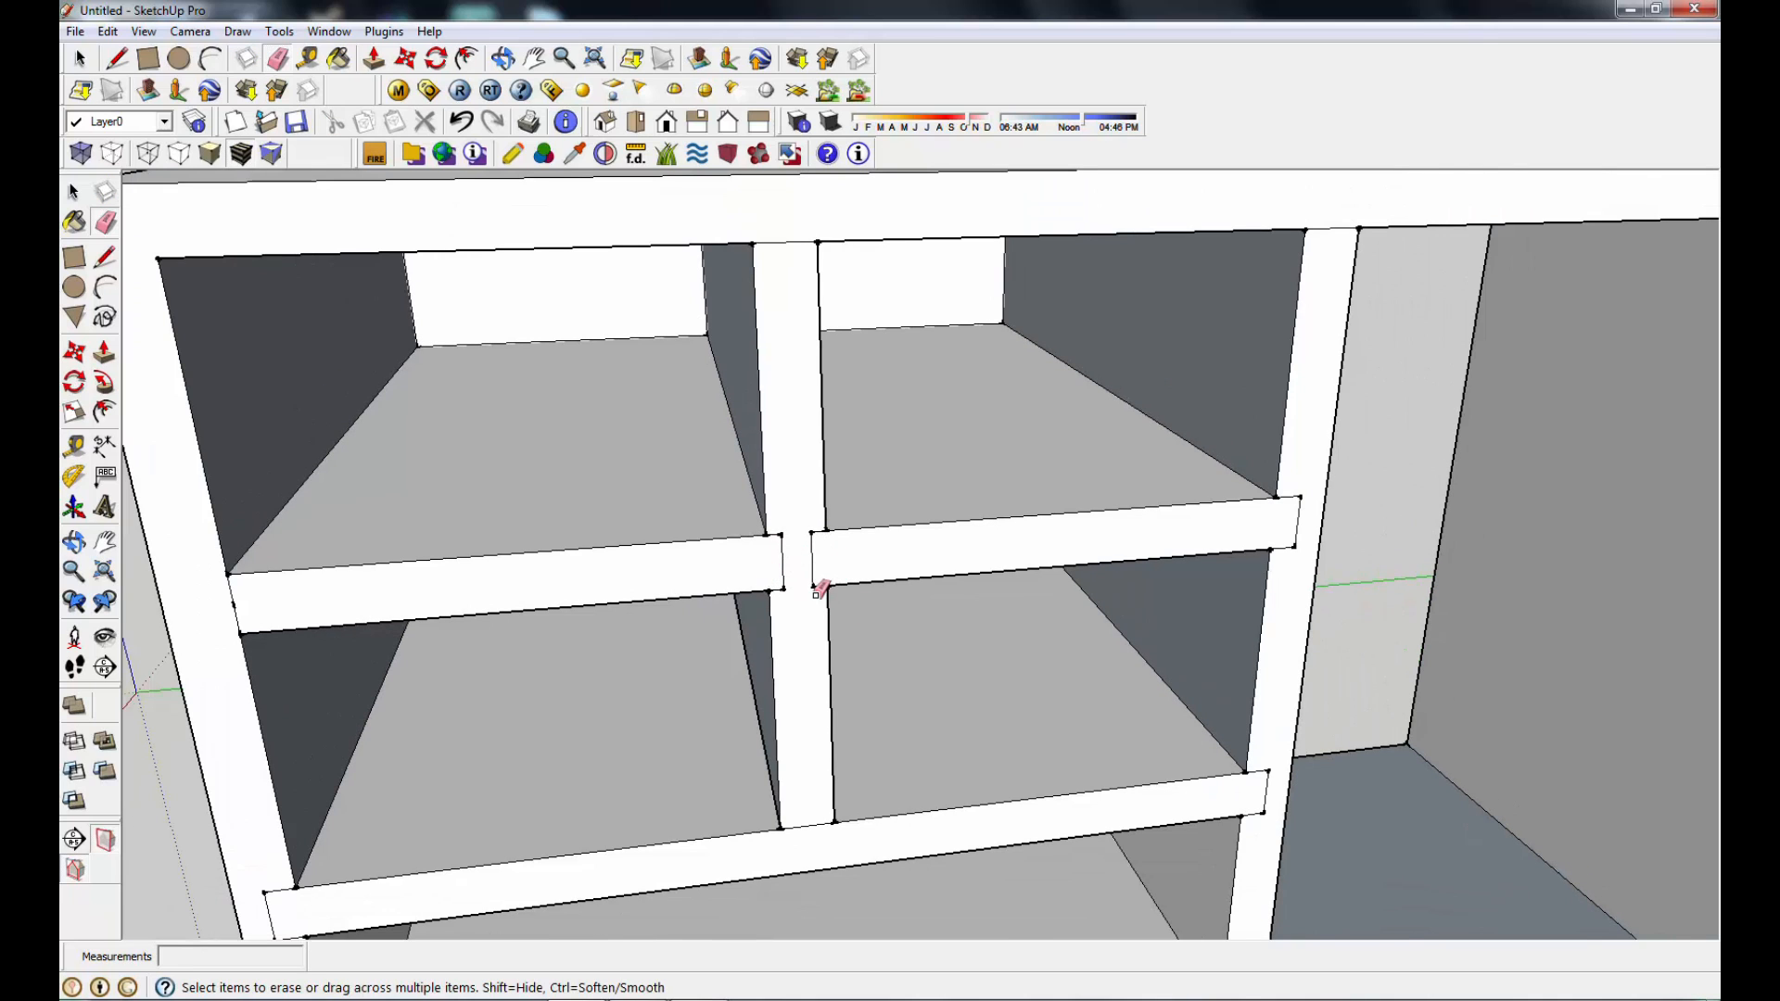
{"action": "scroll", "coordinate": [816, 590], "scroll_direction": "up", "scroll_amount": 2}
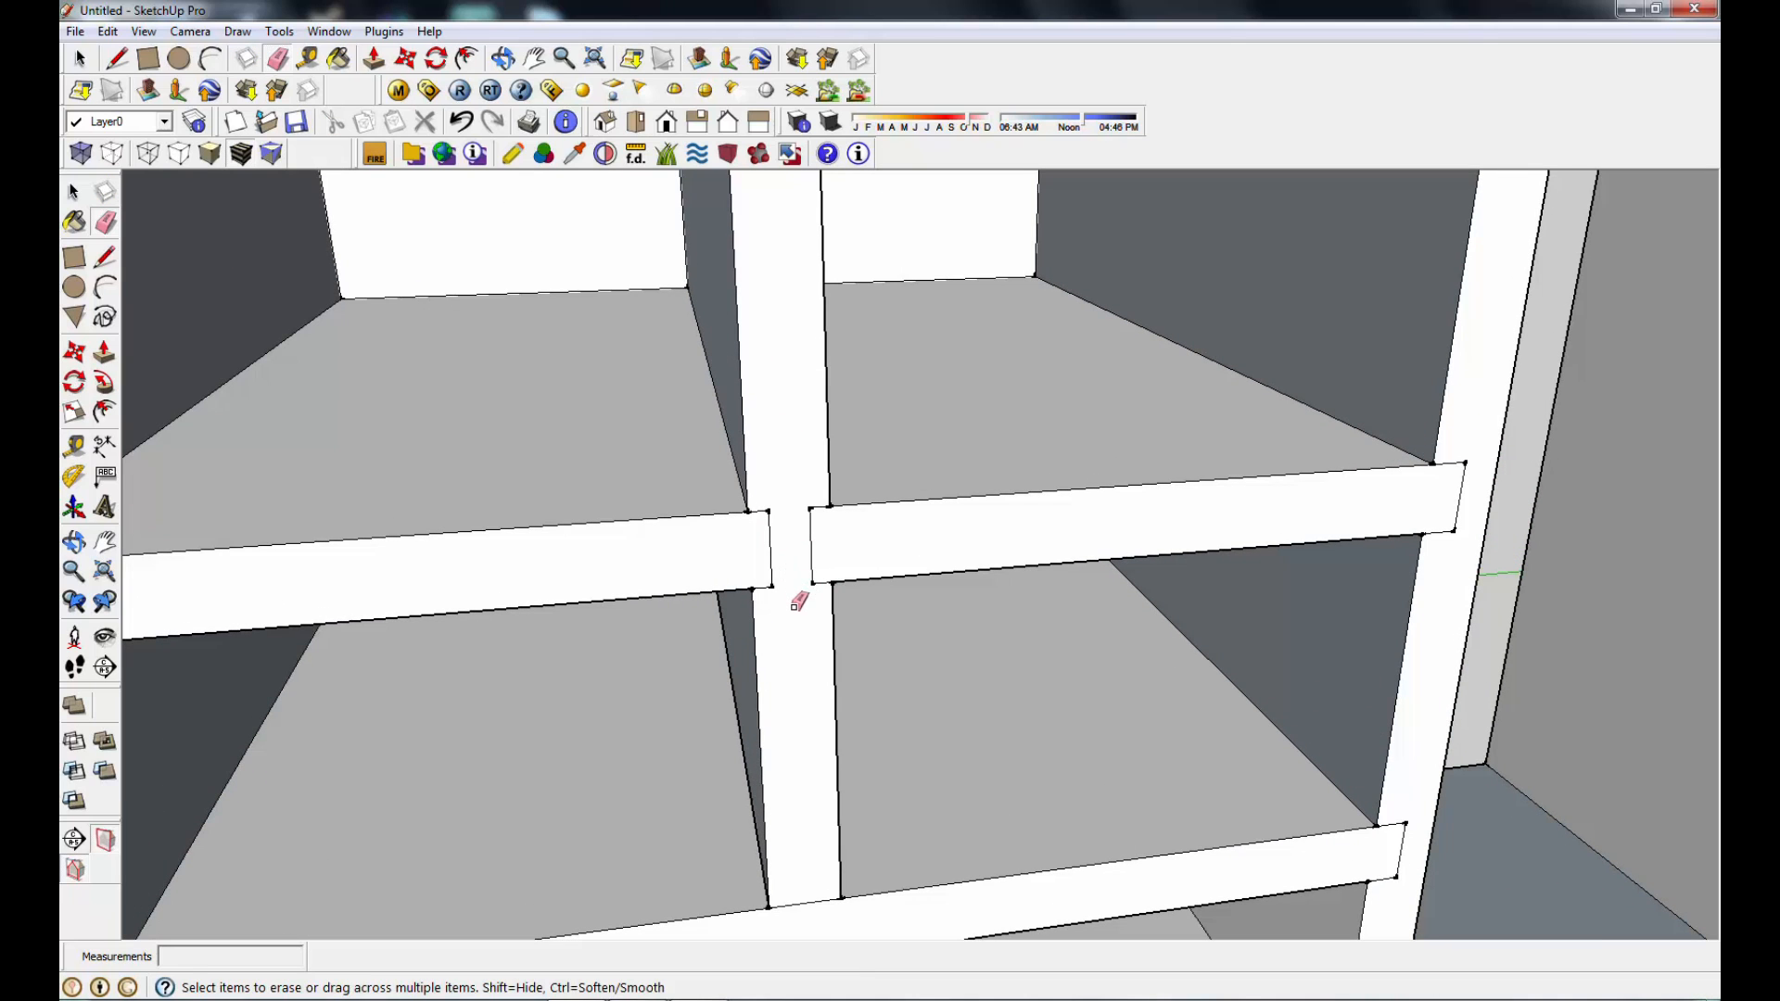
Step: Outline the left mid-height shelf's dado on the front edge of the cabinet's left side panel
{"action": "middle_click_drag", "start_coordinate": [919, 612], "coordinate": [689, 556]}
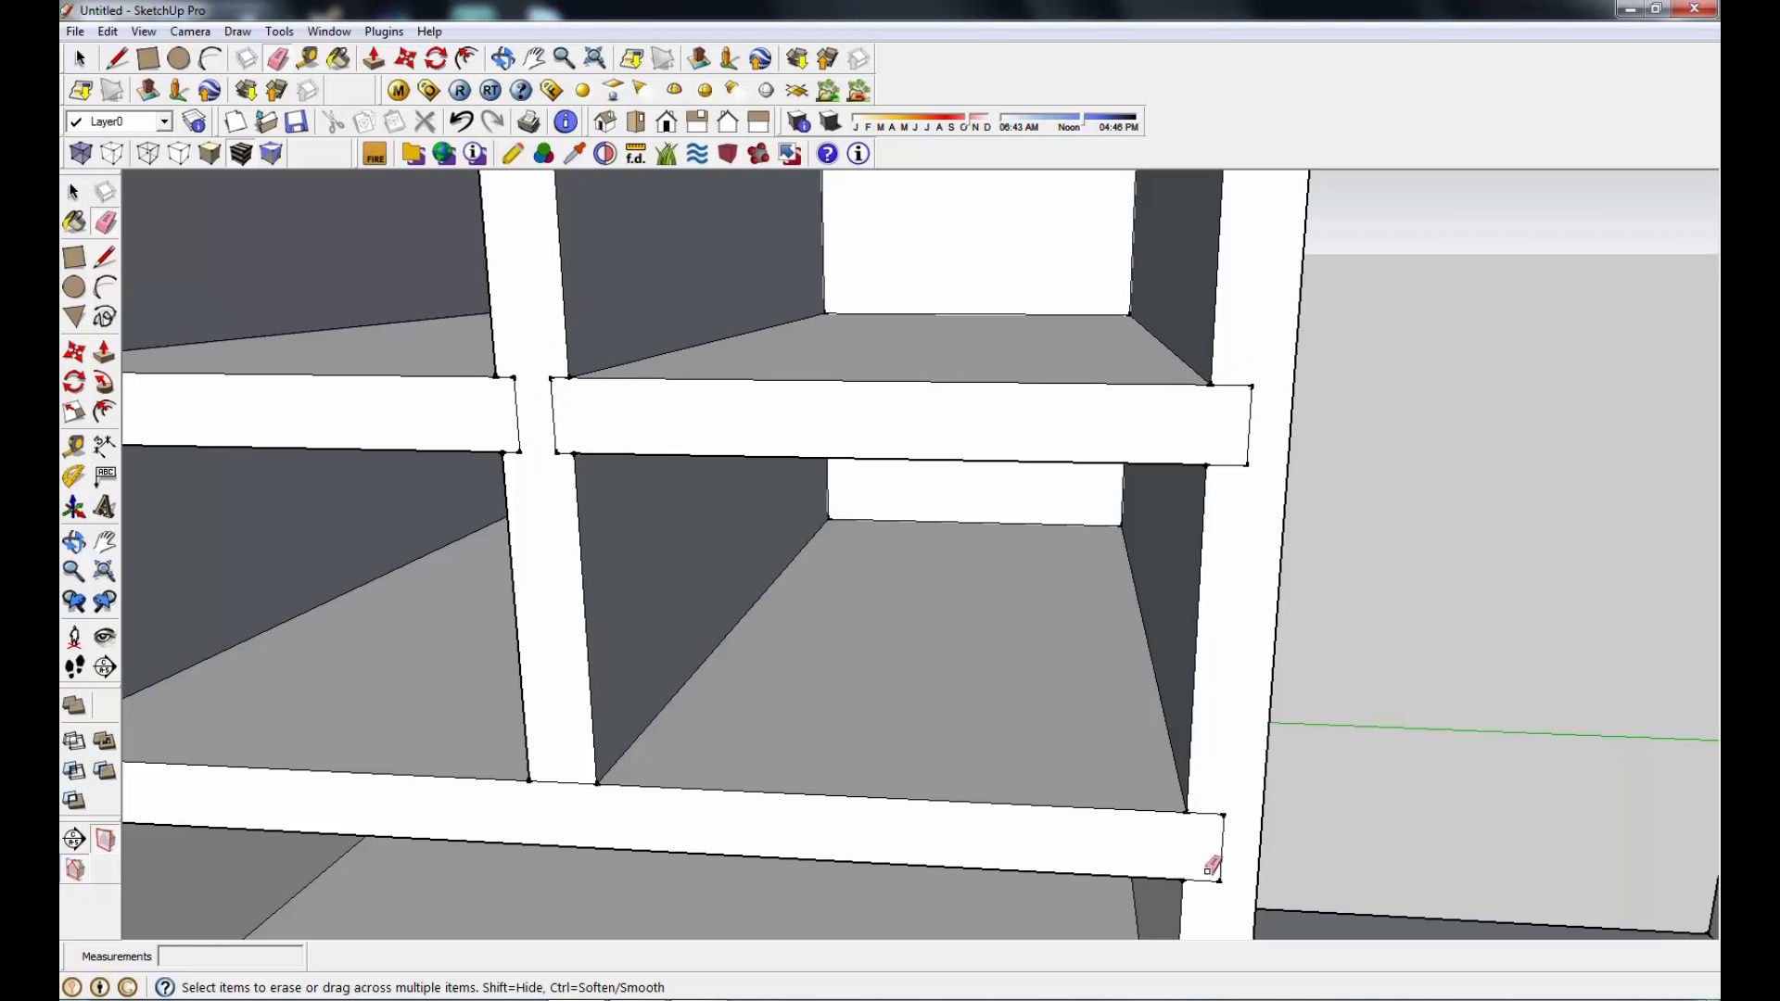
{"action": "left_click", "coordinate": [534, 58]}
{"action": "left_click_drag", "start_coordinate": [852, 446], "coordinate": [1284, 463]}
{"action": "scroll", "coordinate": [937, 461], "scroll_direction": "down", "scroll_amount": 3}
{"action": "middle_click_drag", "start_coordinate": [842, 481], "coordinate": [1067, 490]}
{"action": "key", "text": "l"}
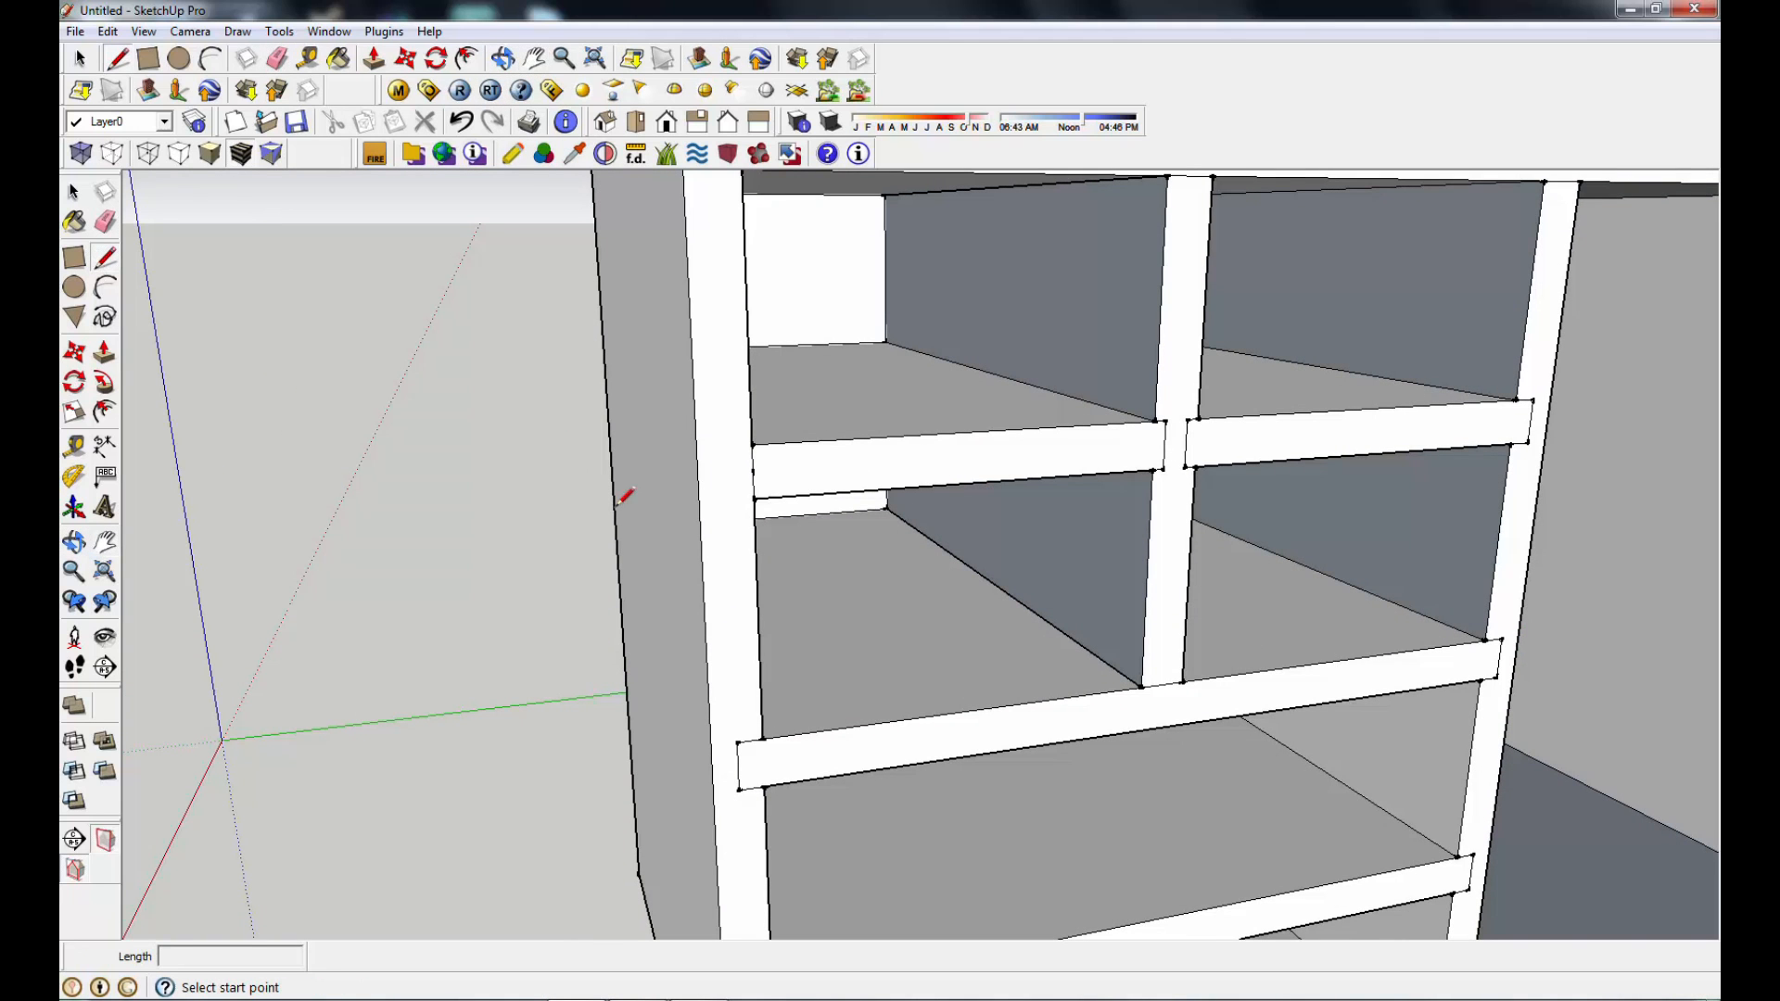
{"action": "left_click", "coordinate": [754, 446]}
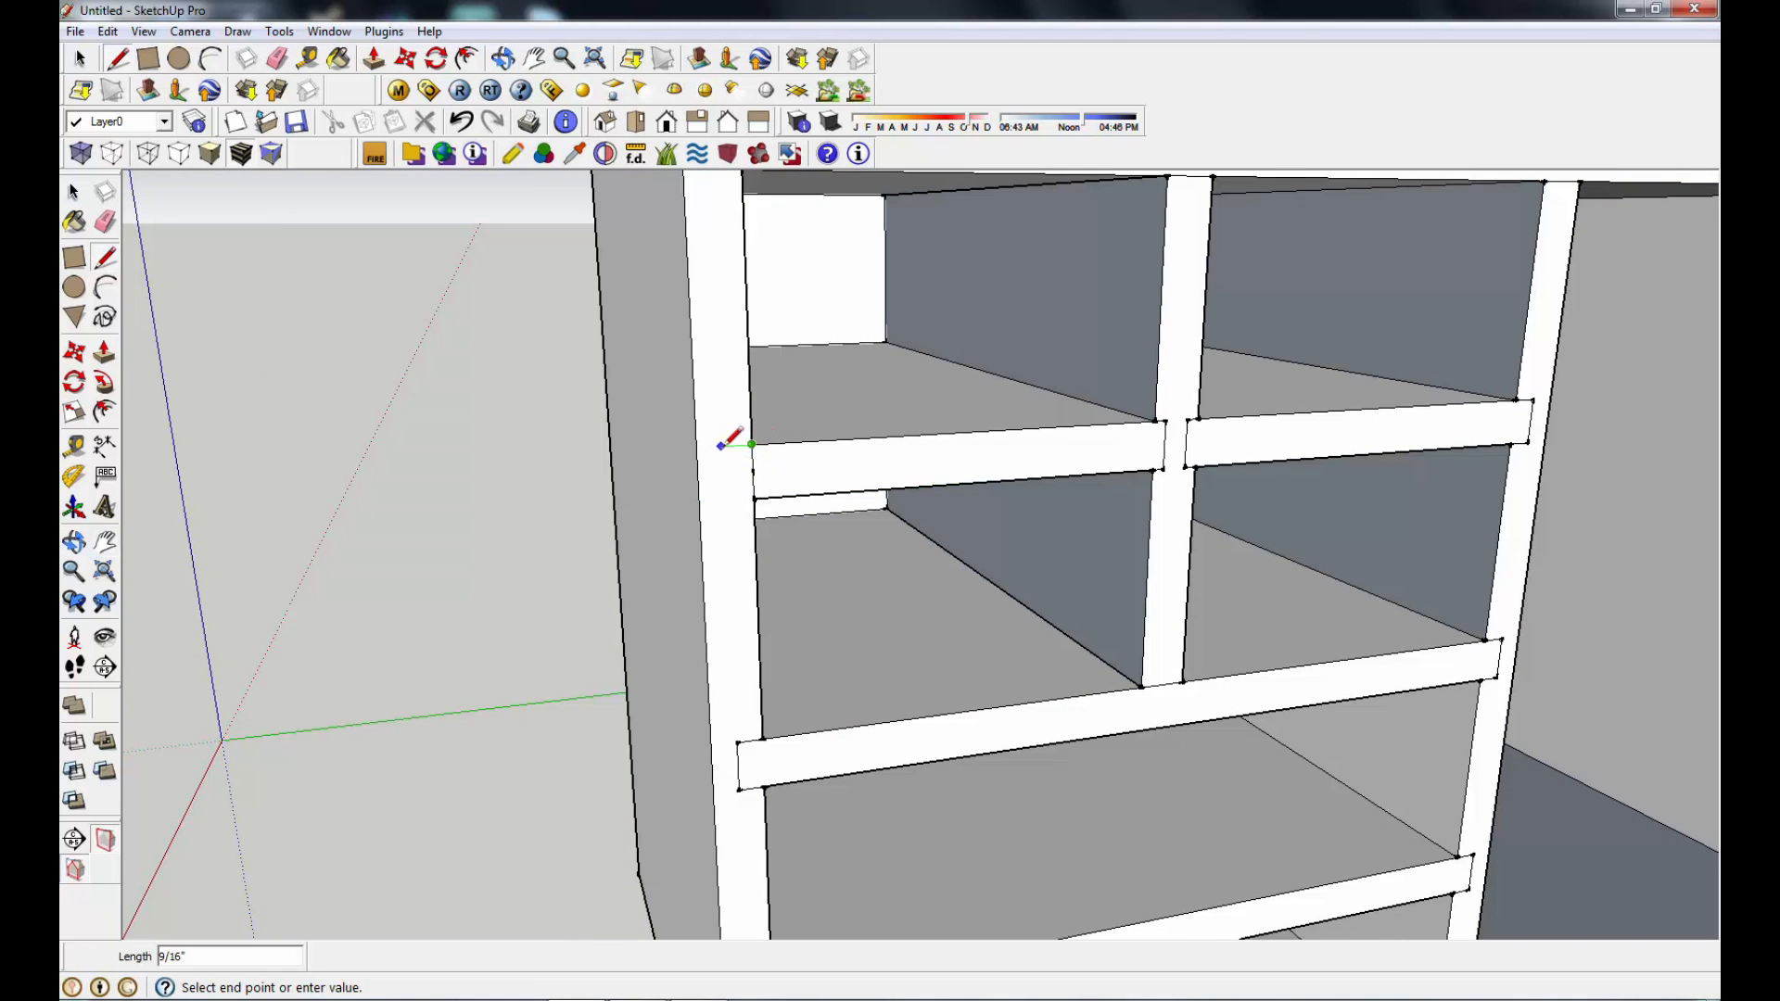
{"action": "left_click", "coordinate": [725, 448]}
{"action": "left_click", "coordinate": [727, 501]}
{"action": "left_click", "coordinate": [754, 499]}
Step: Erase the vertical line between the left mid-height shelf and its dado in the left side panel
{"action": "left_click", "coordinate": [105, 221]}
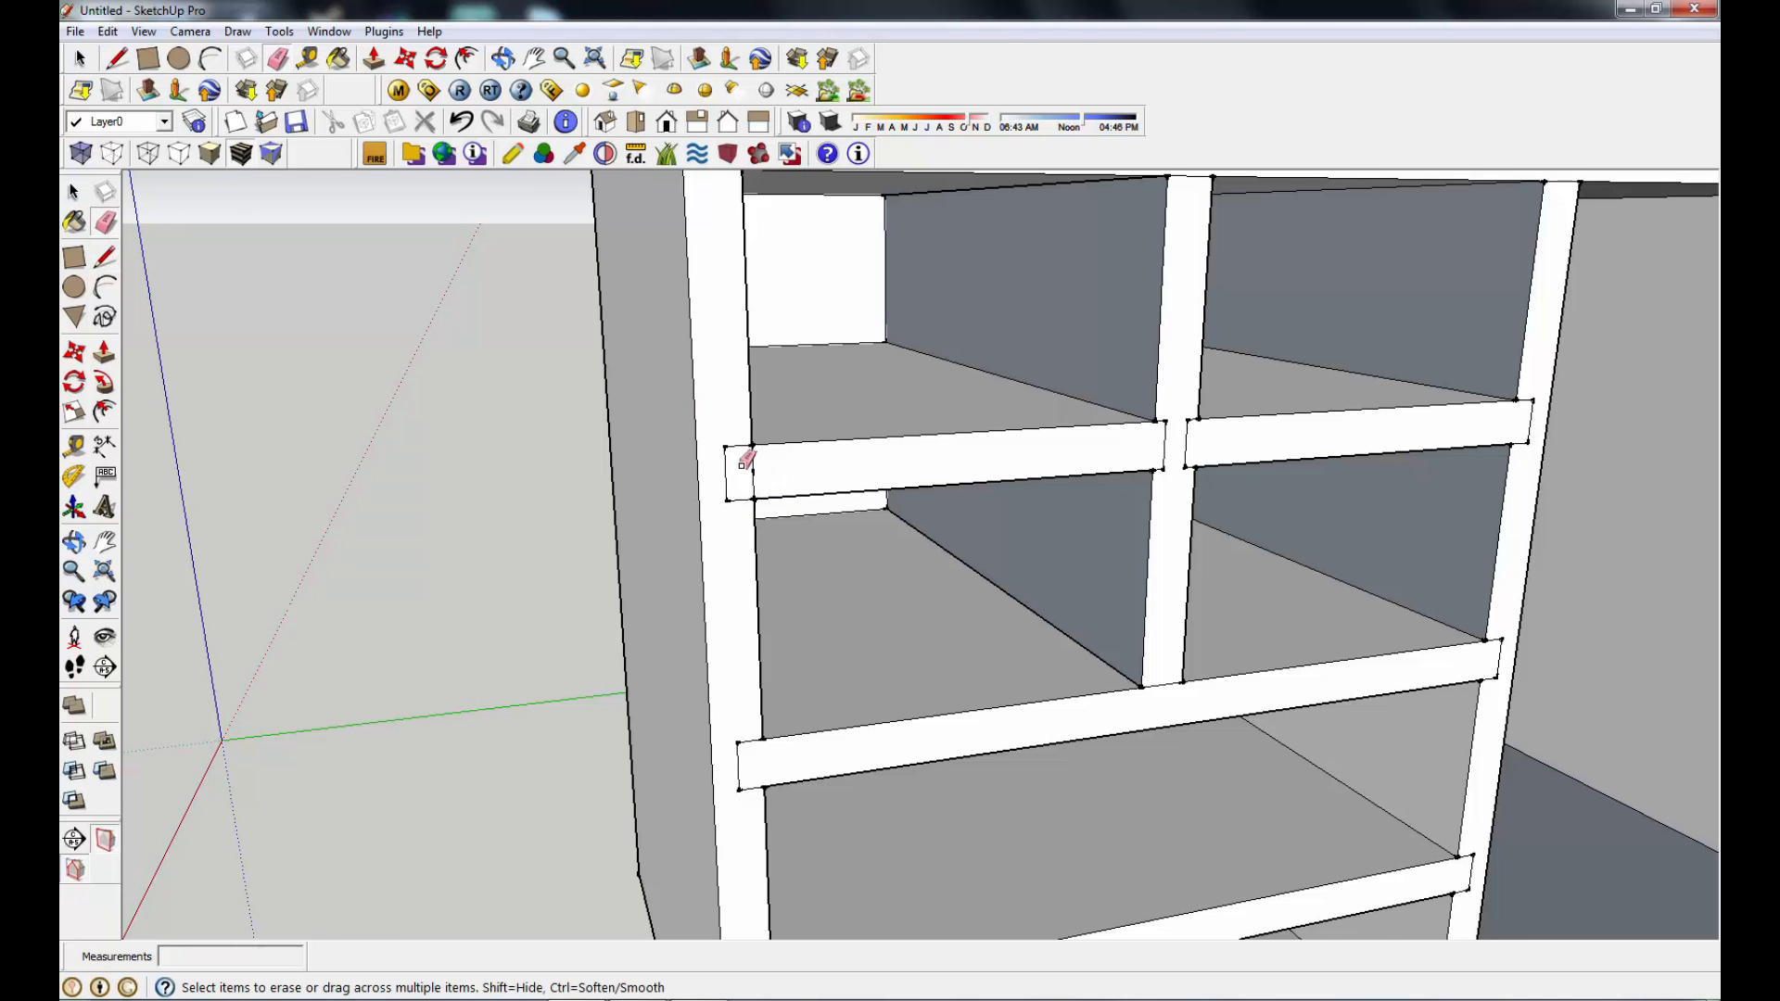
{"action": "scroll", "coordinate": [774, 482], "scroll_direction": "down", "scroll_amount": 2}
{"action": "middle_click_drag", "start_coordinate": [1106, 510], "coordinate": [797, 492]}
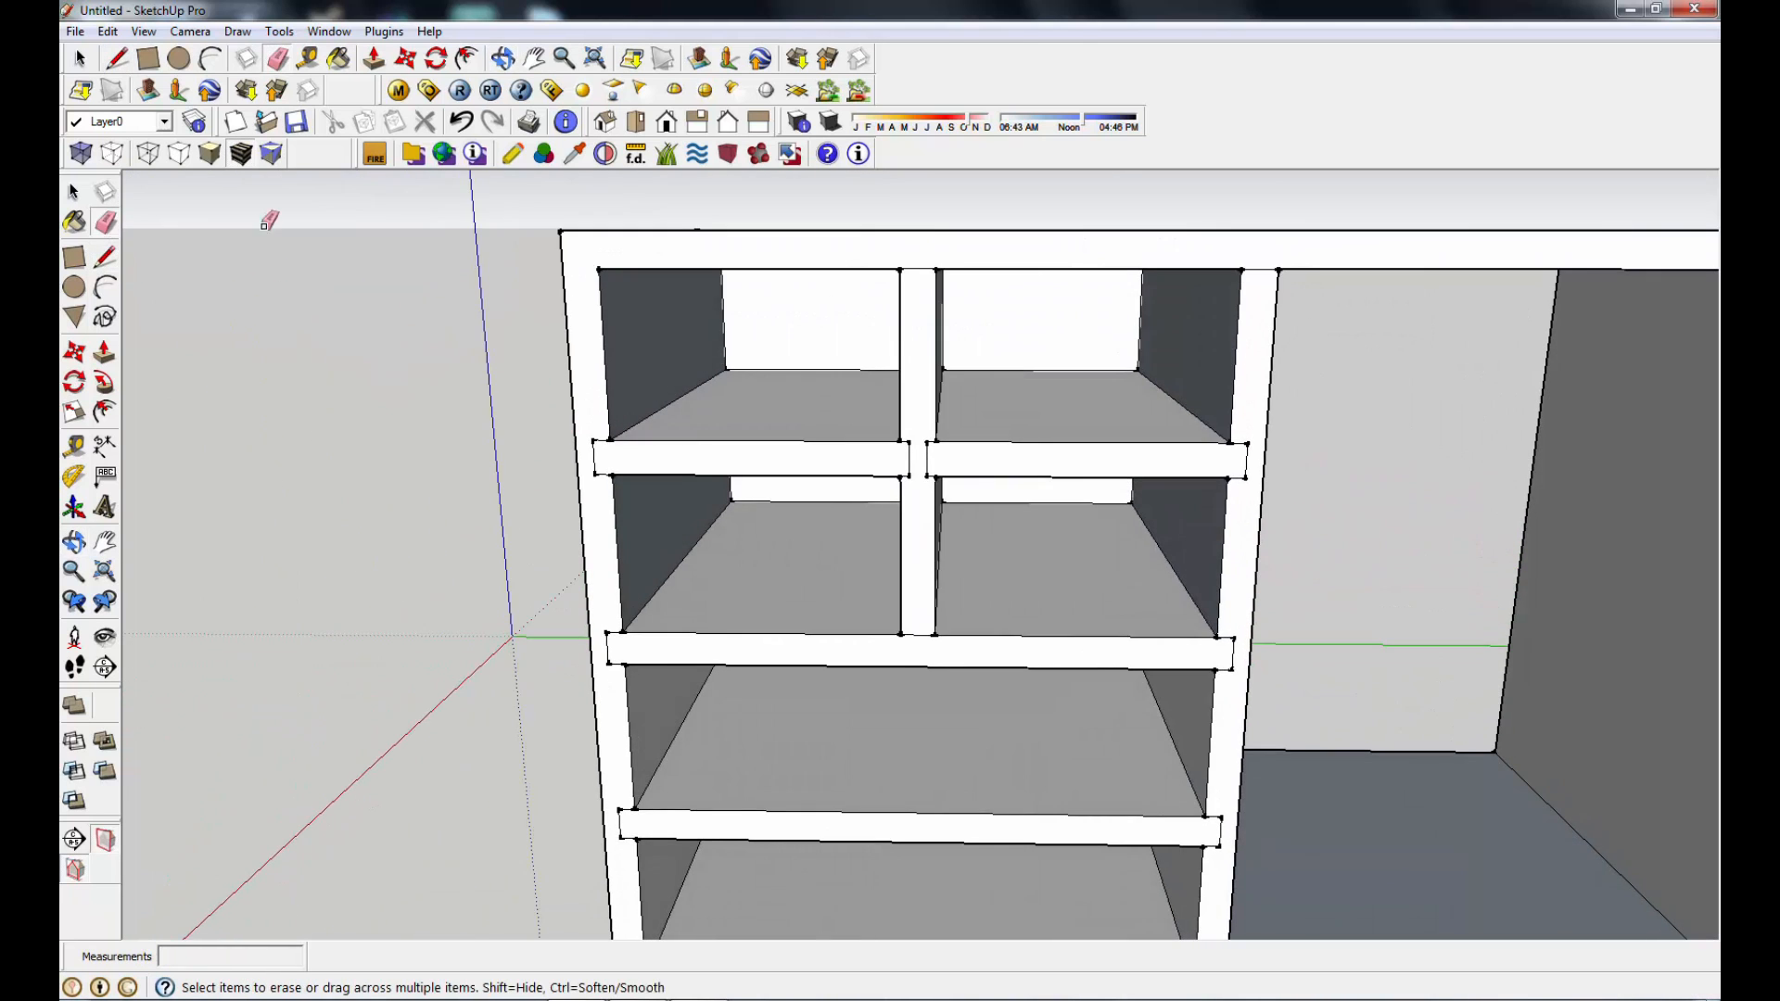
Step: Examine the dadoed shelves and divider in the cabinet's left compartment
{"action": "left_click", "coordinate": [535, 57]}
{"action": "left_click_drag", "start_coordinate": [914, 461], "coordinate": [647, 427]}
{"action": "scroll", "coordinate": [704, 476], "scroll_direction": "down", "scroll_amount": 5}
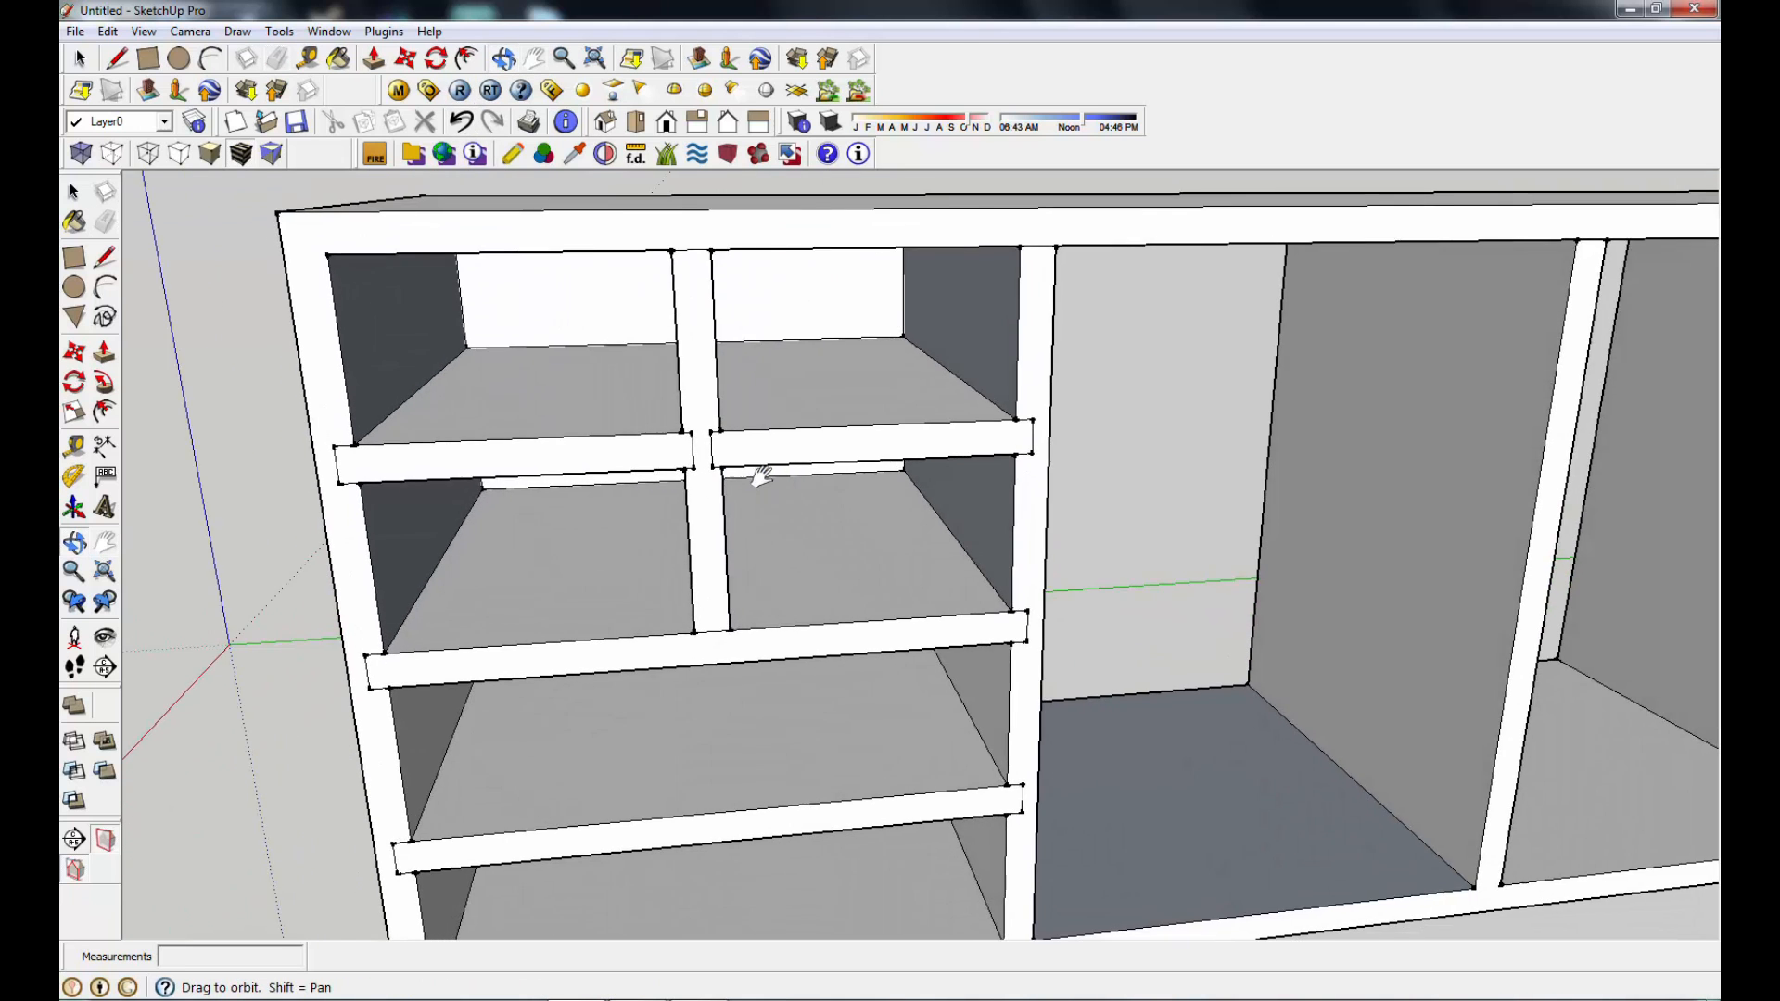
{"action": "scroll", "coordinate": [714, 529], "scroll_direction": "down", "scroll_amount": 1}
{"action": "scroll", "coordinate": [707, 528], "scroll_direction": "up", "scroll_amount": 2}
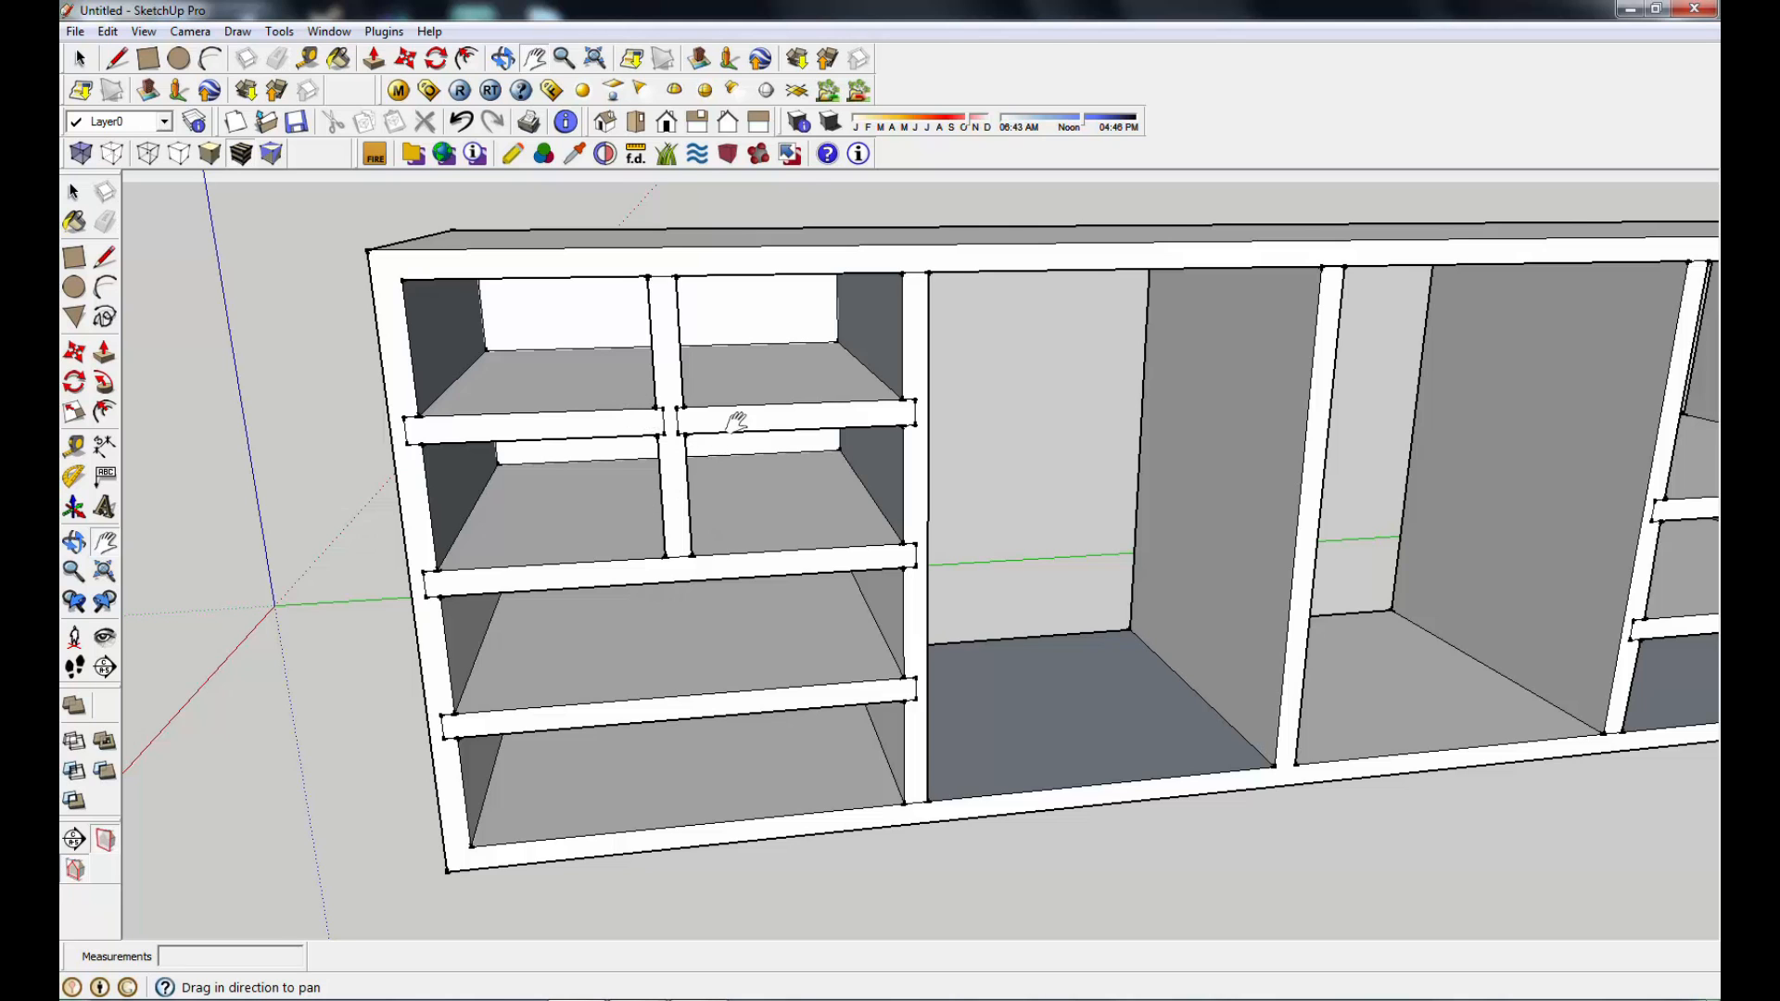
{"action": "scroll", "coordinate": [705, 453], "scroll_direction": "up", "scroll_amount": 3}
{"action": "scroll", "coordinate": [645, 466], "scroll_direction": "down", "scroll_amount": 2}
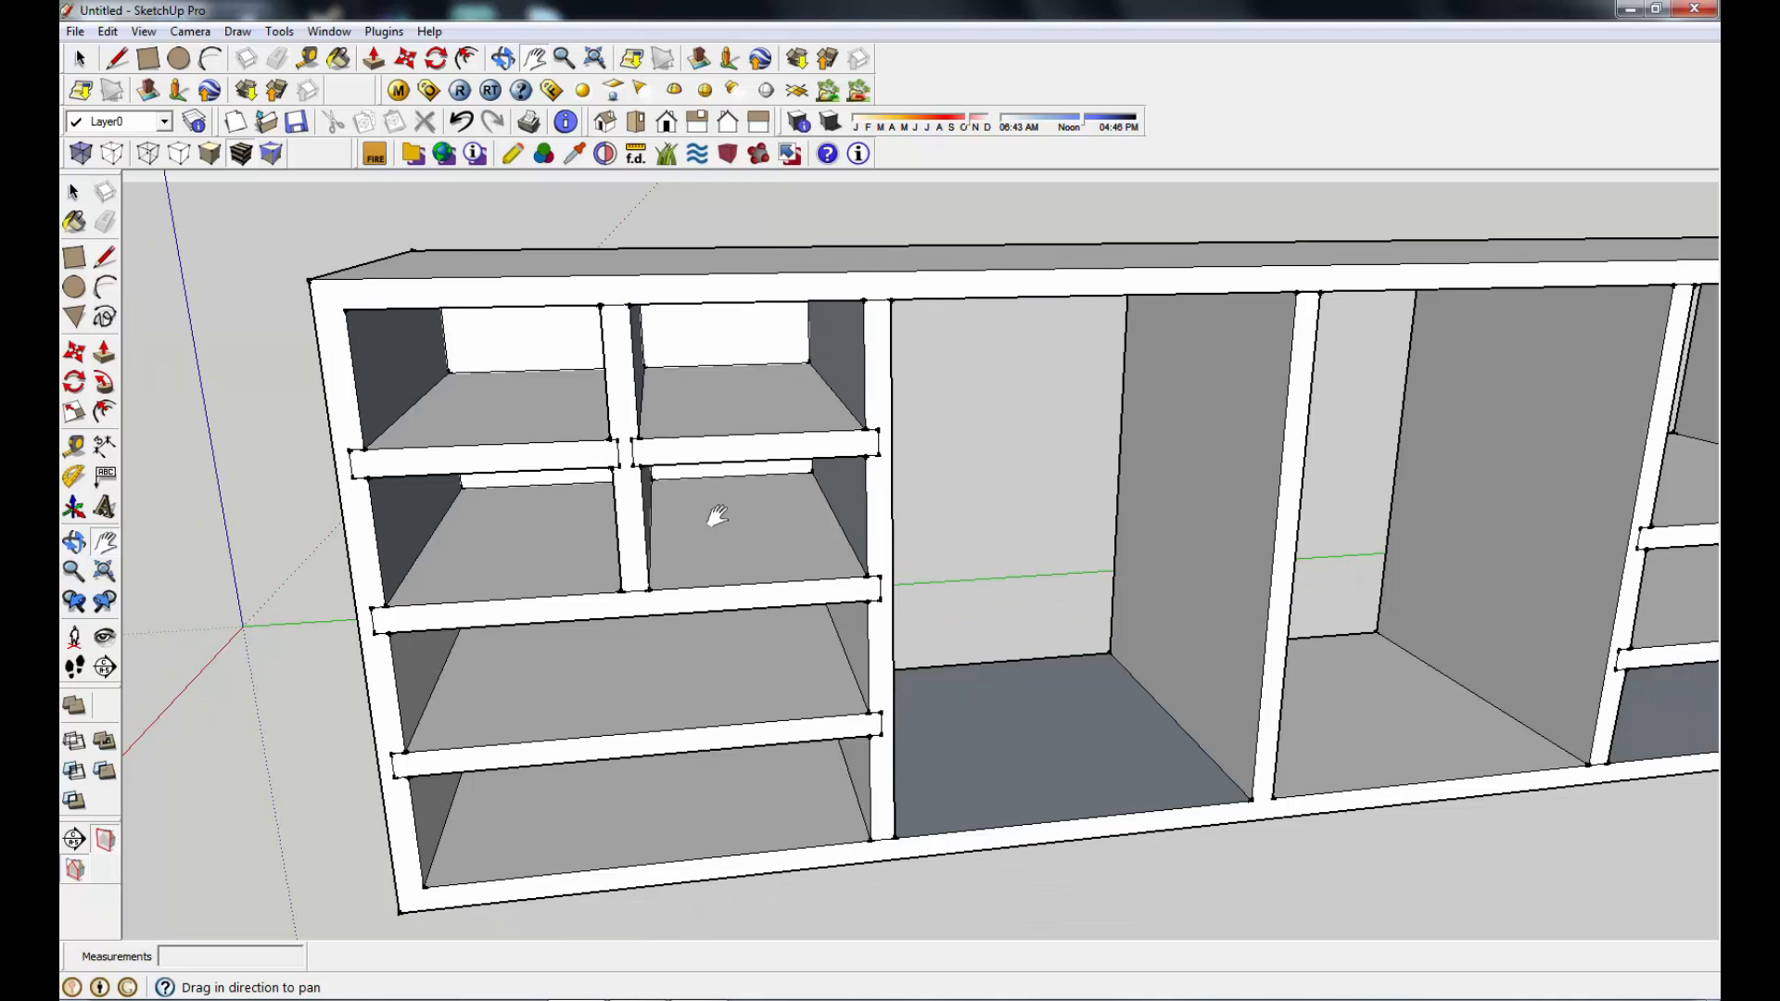
{"action": "scroll", "coordinate": [719, 515], "scroll_direction": "up", "scroll_amount": 1}
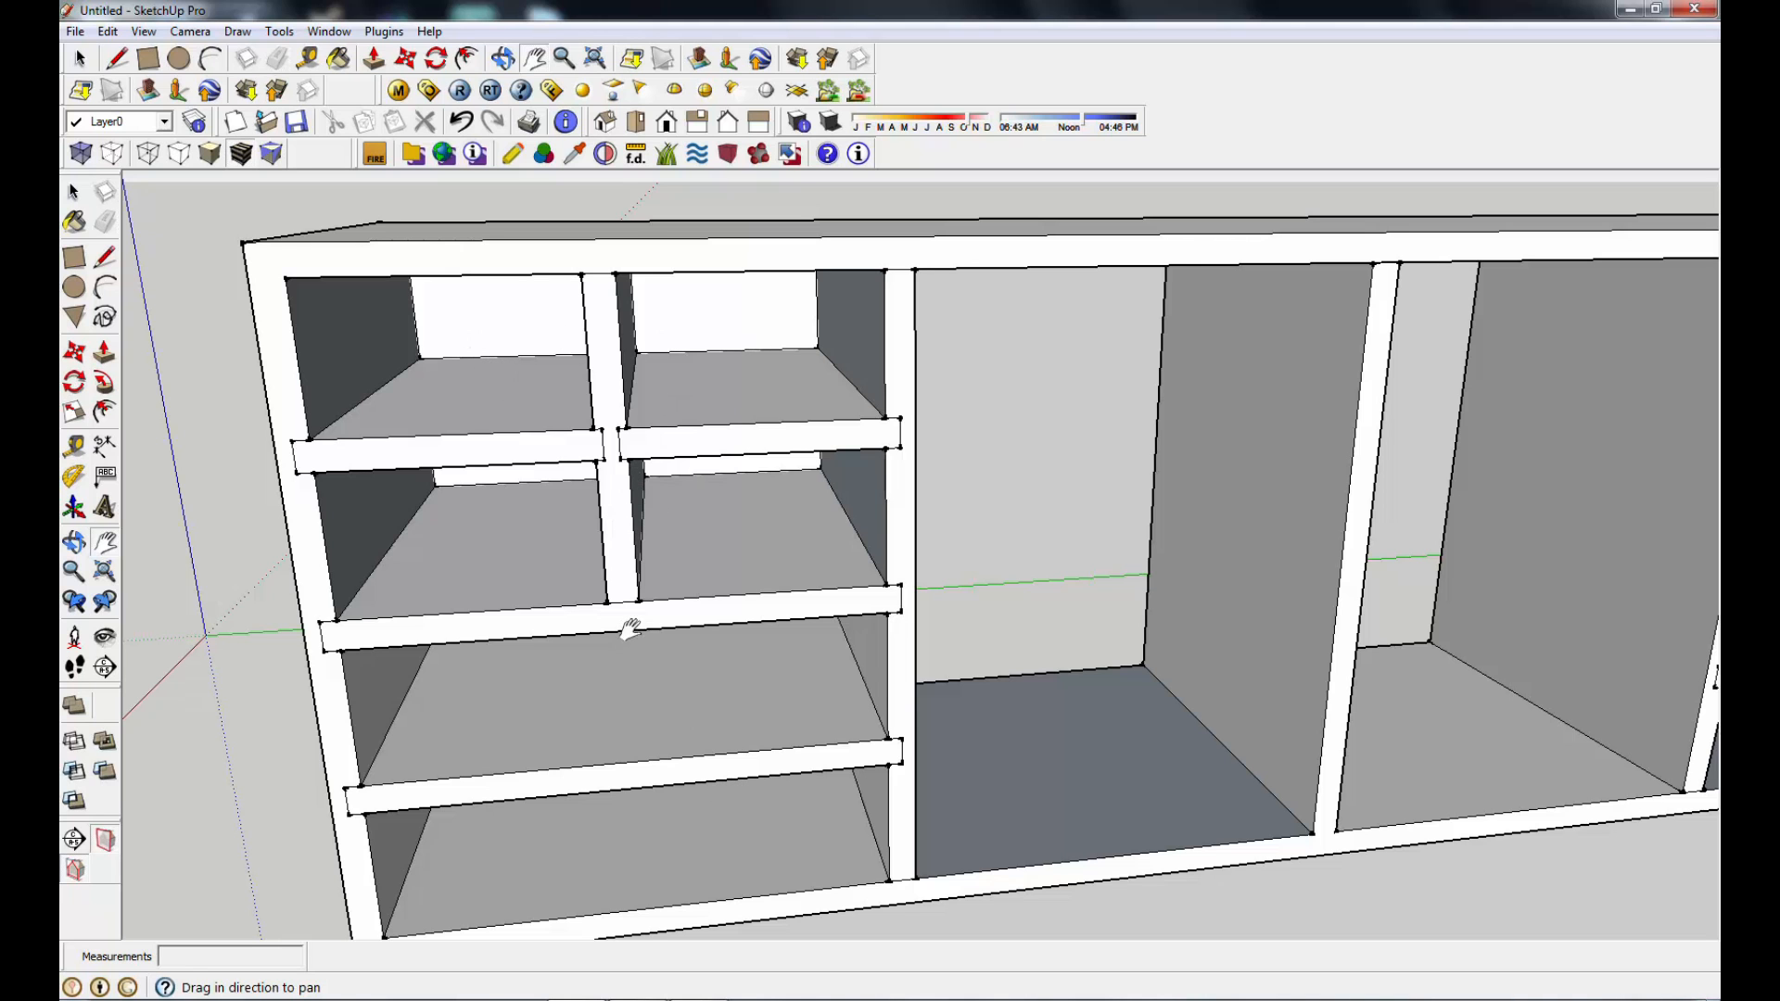
Step: Inspect the cabinet's right-hand shelves and the overall front layout of all compartments
{"action": "scroll", "coordinate": [728, 519], "scroll_direction": "down", "scroll_amount": 2}
{"action": "left_click_drag", "start_coordinate": [1319, 430], "coordinate": [730, 446]}
{"action": "scroll", "coordinate": [730, 446], "scroll_direction": "down", "scroll_amount": 1}
{"action": "middle_click_drag", "start_coordinate": [1017, 505], "coordinate": [894, 528]}
{"action": "middle_click_drag", "start_coordinate": [952, 468], "coordinate": [958, 548]}
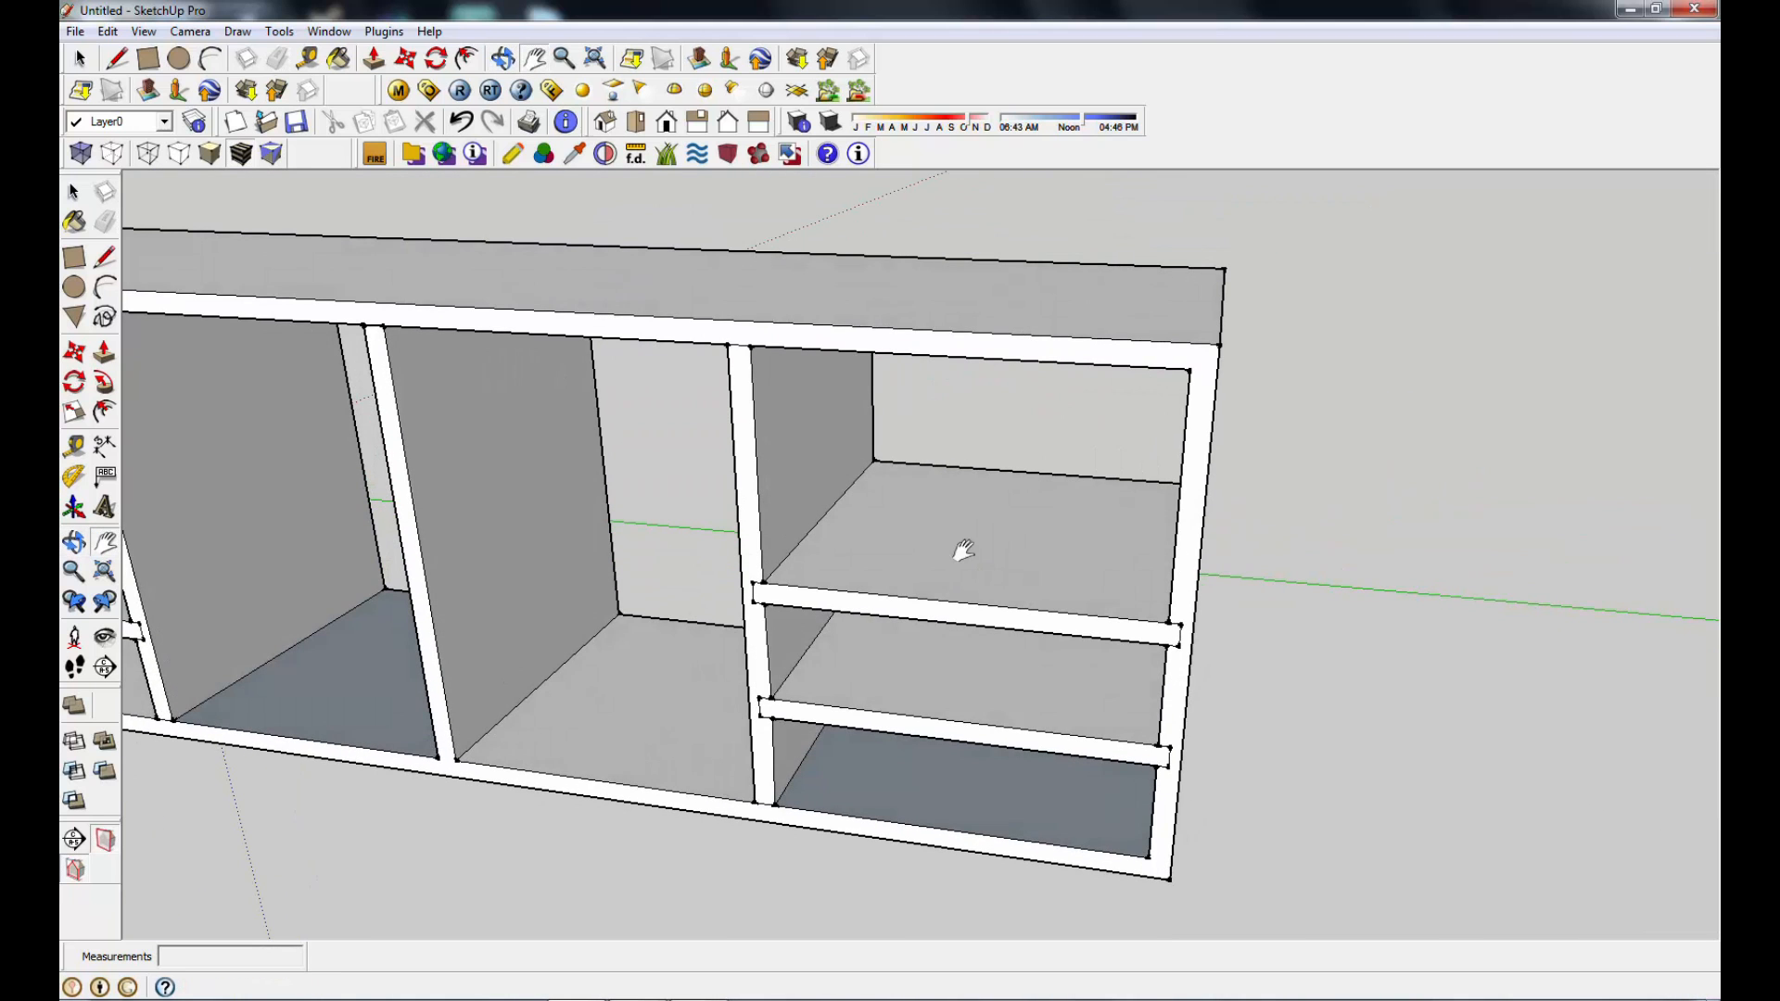
{"action": "left_click_drag", "start_coordinate": [906, 504], "coordinate": [873, 491]}
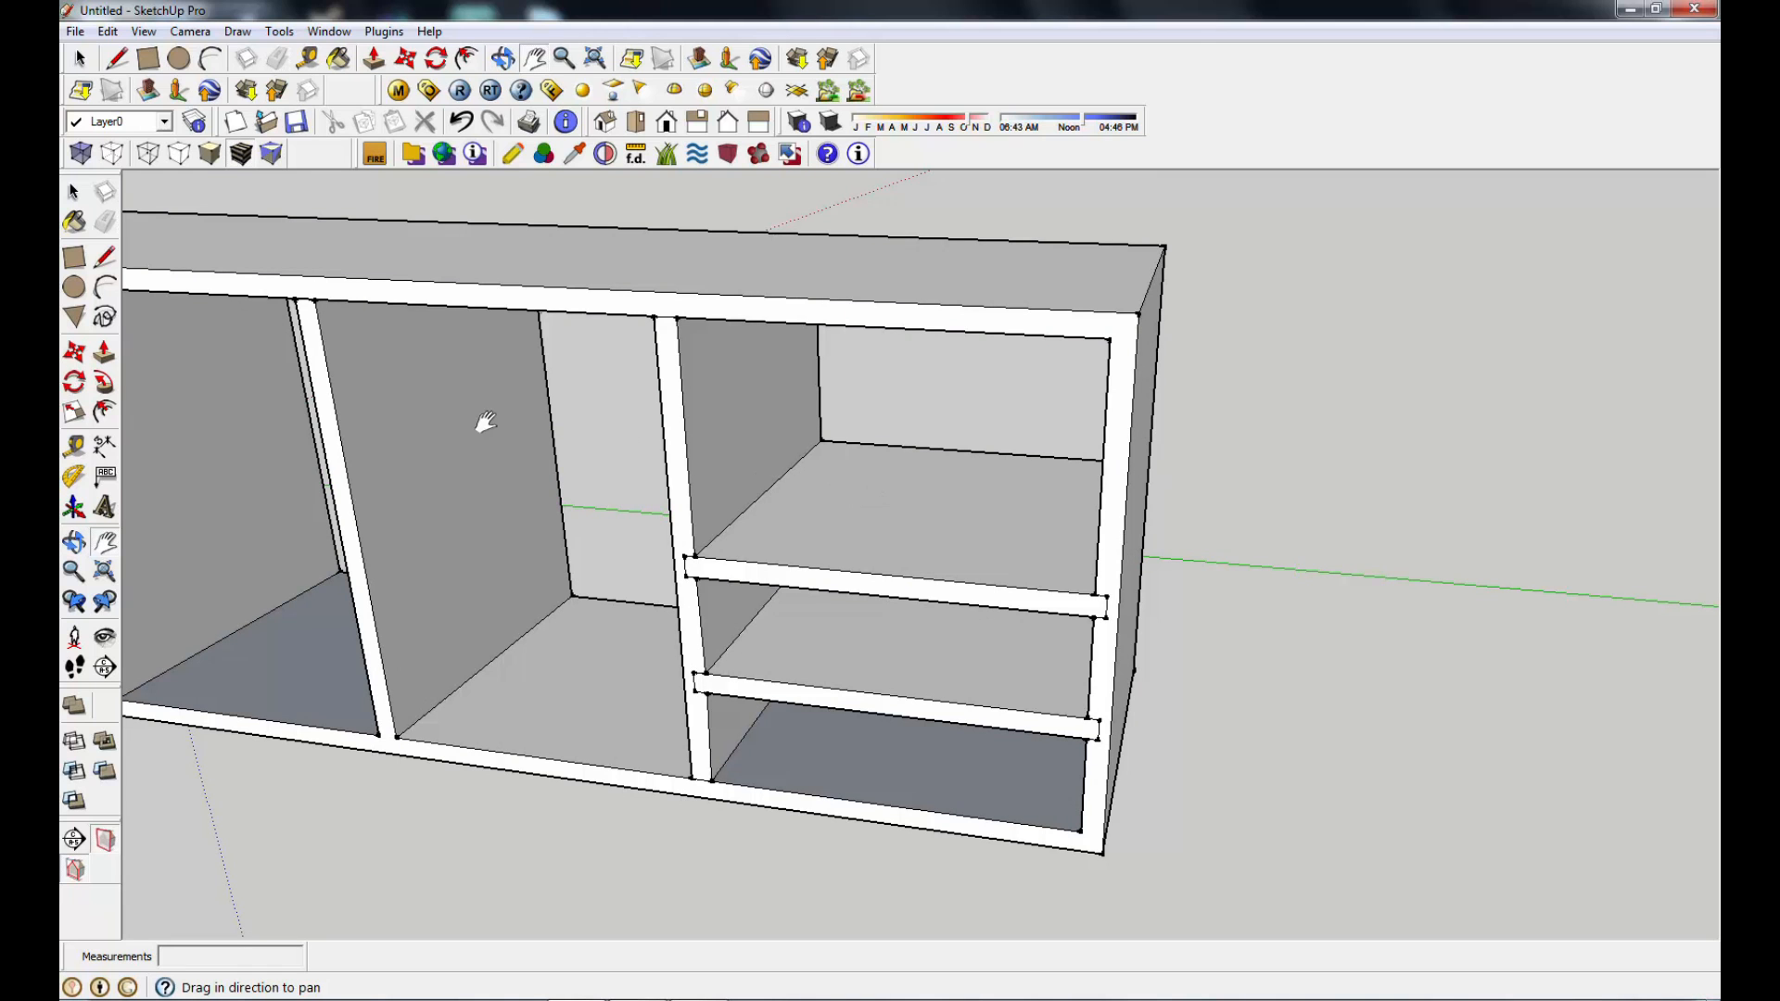
{"action": "scroll", "coordinate": [483, 419], "scroll_direction": "down", "scroll_amount": 1}
{"action": "left_click_drag", "start_coordinate": [454, 418], "coordinate": [789, 481]}
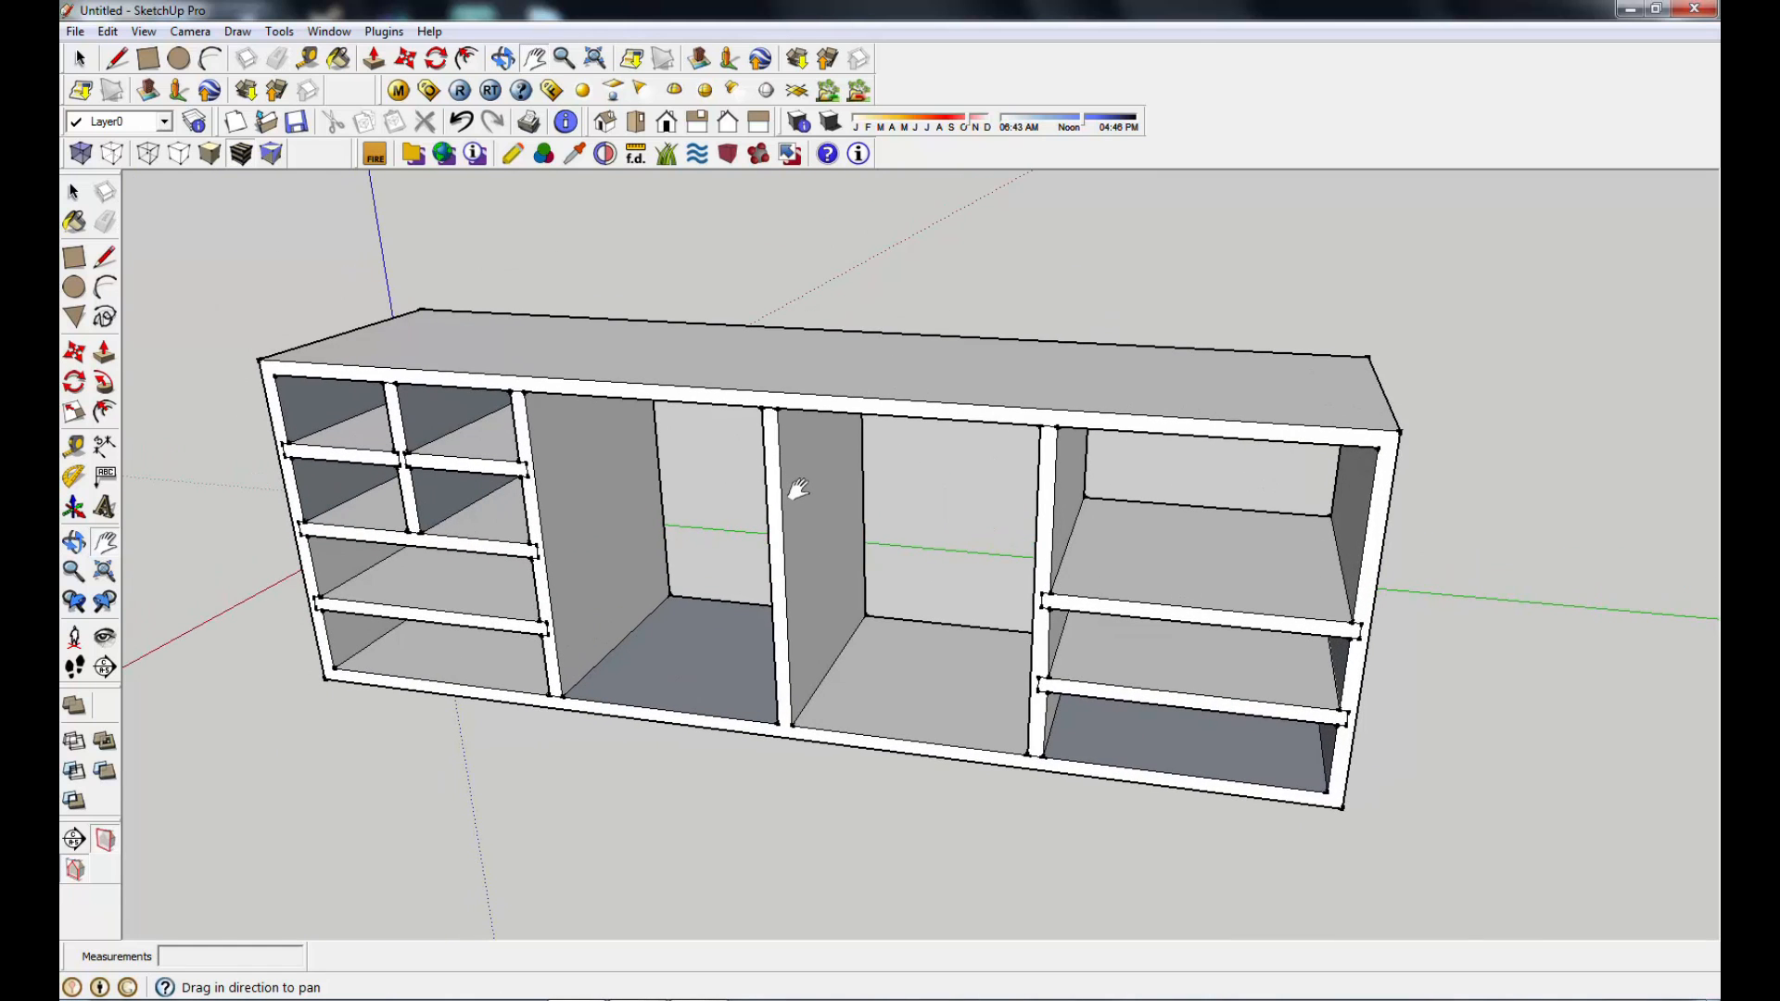
{"action": "scroll", "coordinate": [796, 492], "scroll_direction": "up", "scroll_amount": 2}
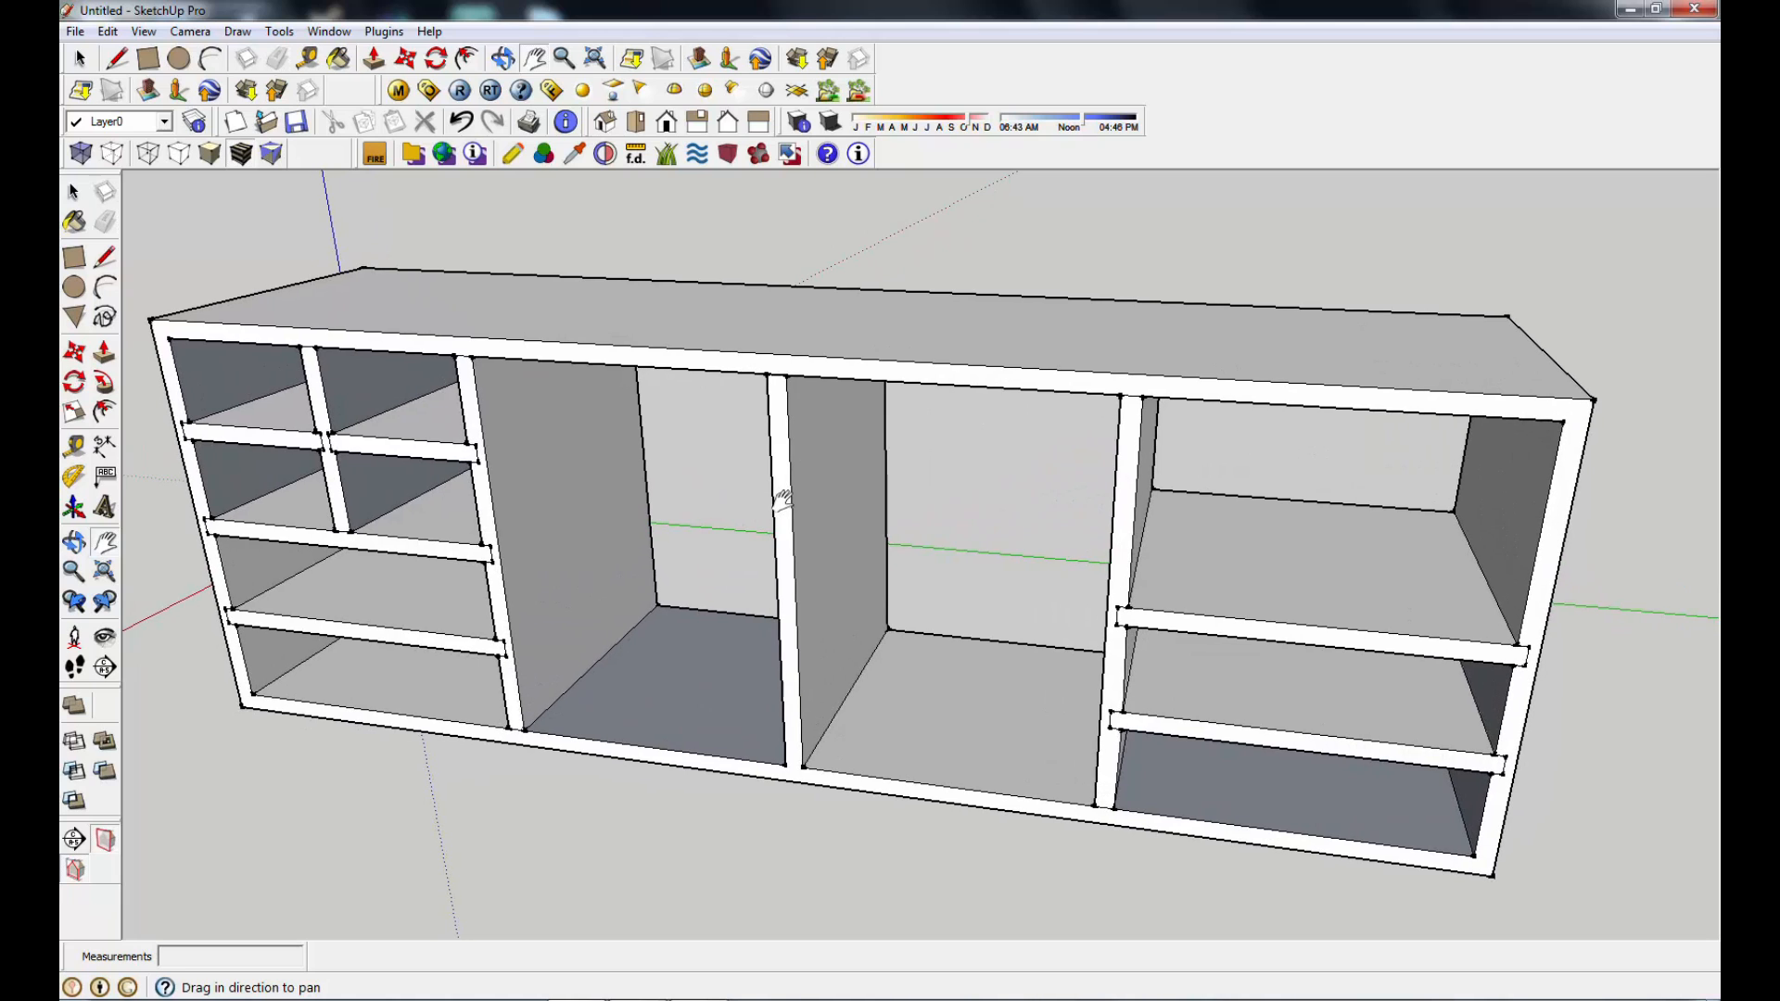